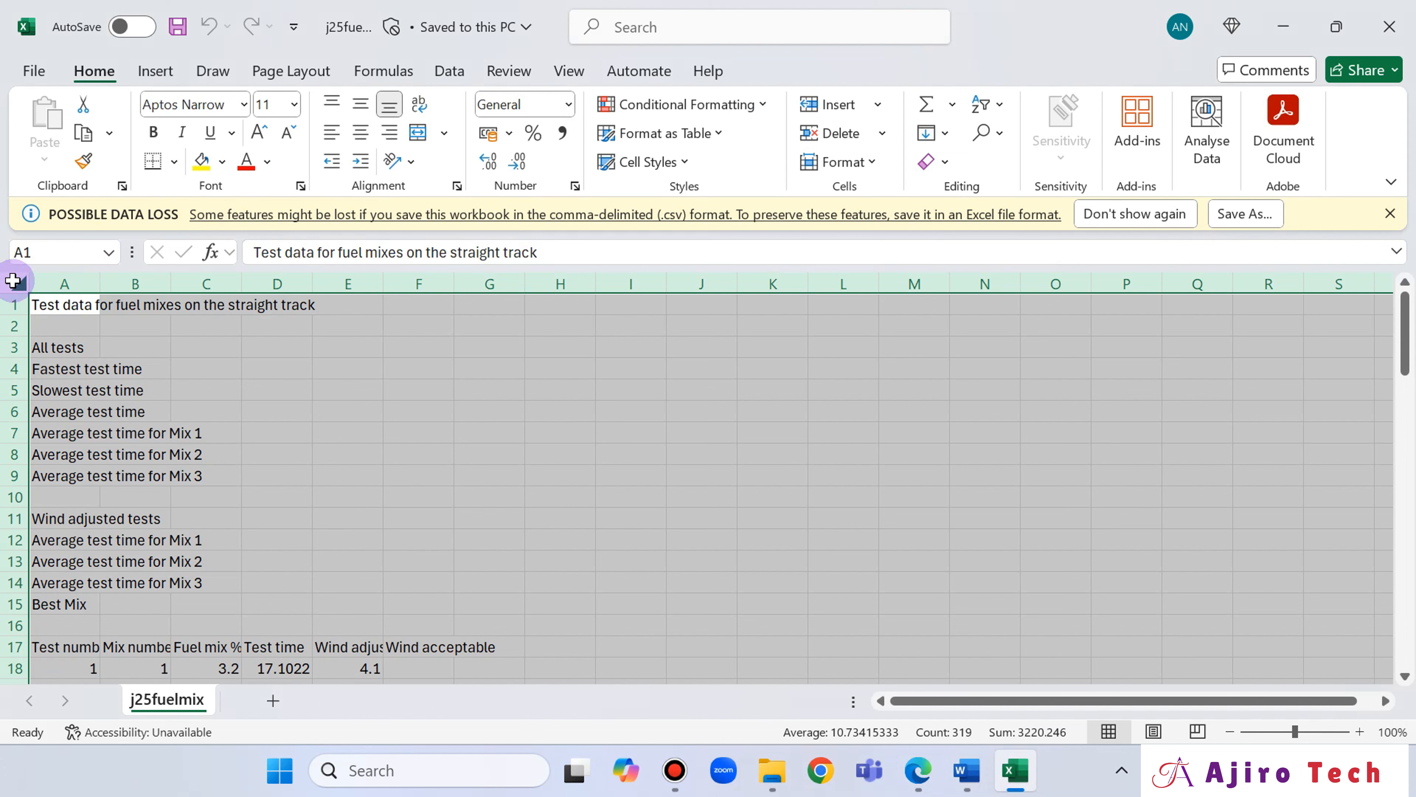
Auto-fit the width of all columns in the fuel mix sheet to their contents.
{"action": "double_click", "coordinate": [98, 287]}
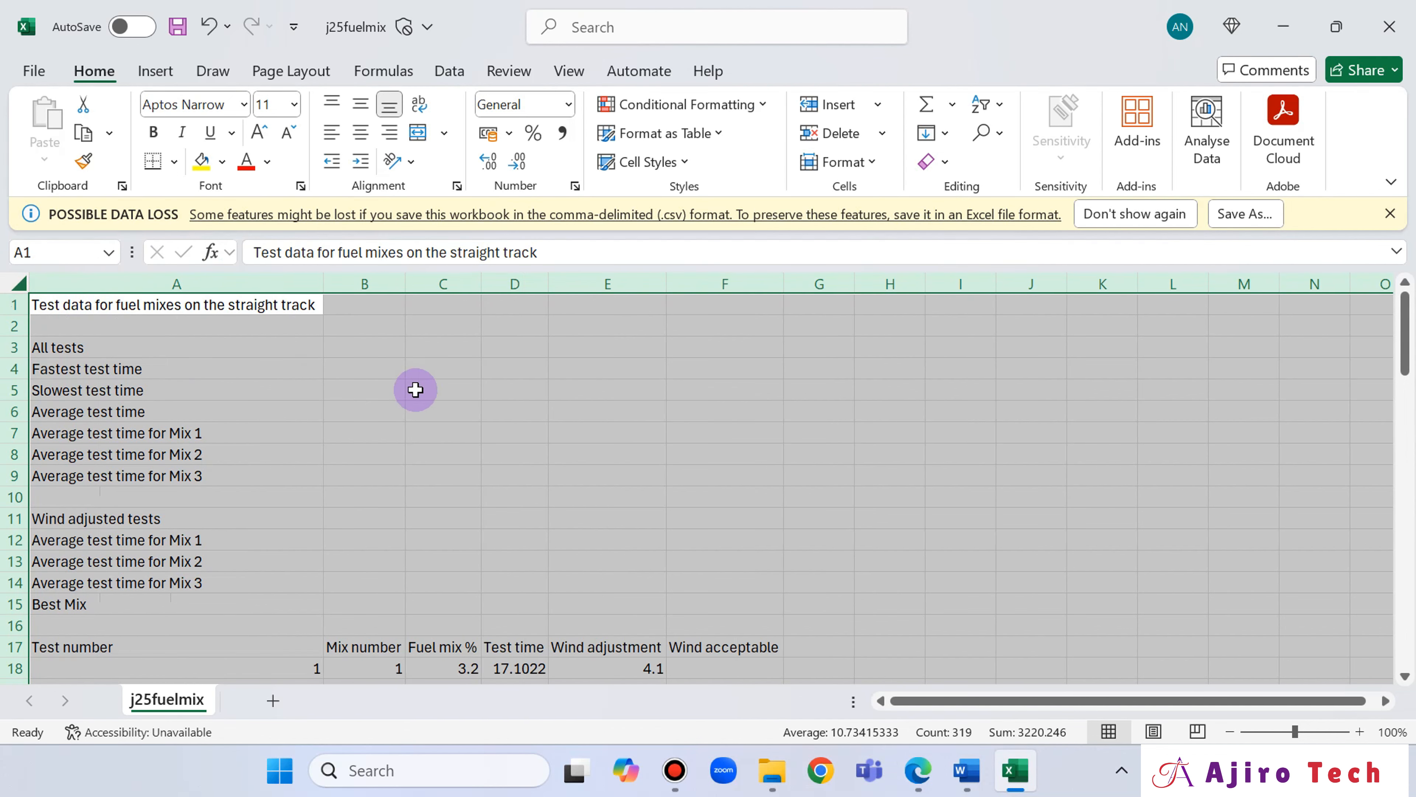
Switch to the question paper in Edge, turn off drawing mode and copy the header text "Tests performed on:".
{"action": "left_click", "coordinate": [920, 769]}
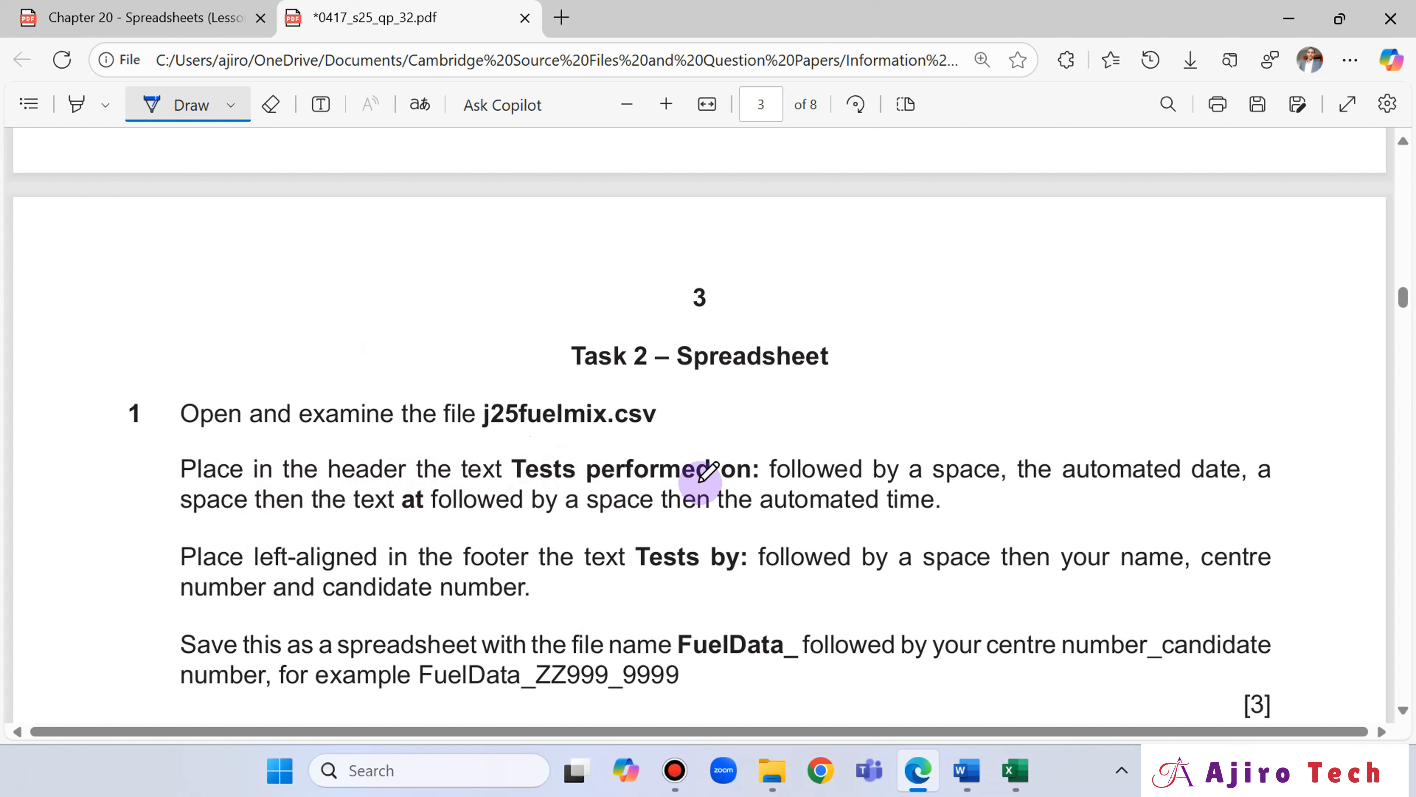
{"action": "left_click", "coordinate": [190, 106]}
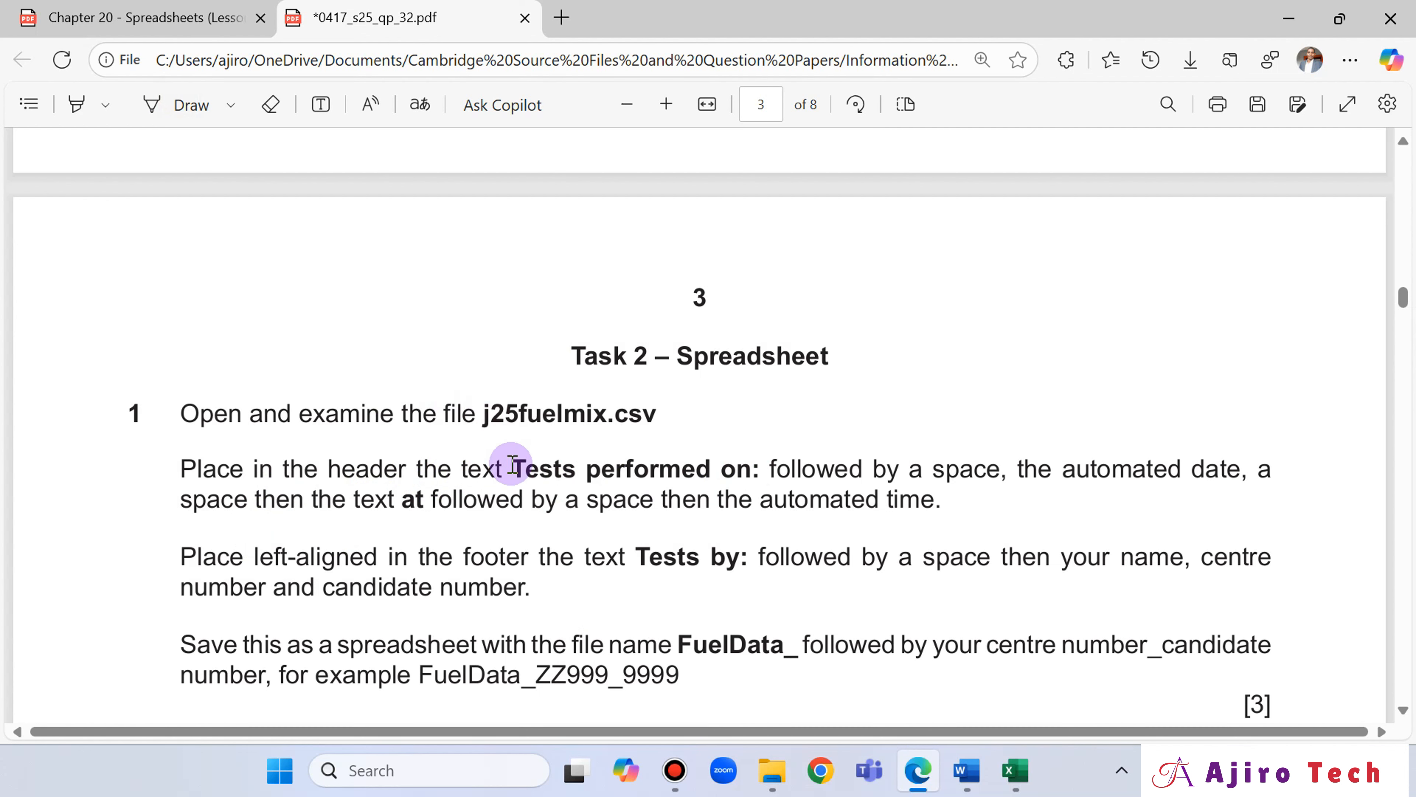
{"action": "left_click_drag", "start_coordinate": [532, 468], "coordinate": [759, 468]}
{"action": "left_click", "coordinate": [794, 291]}
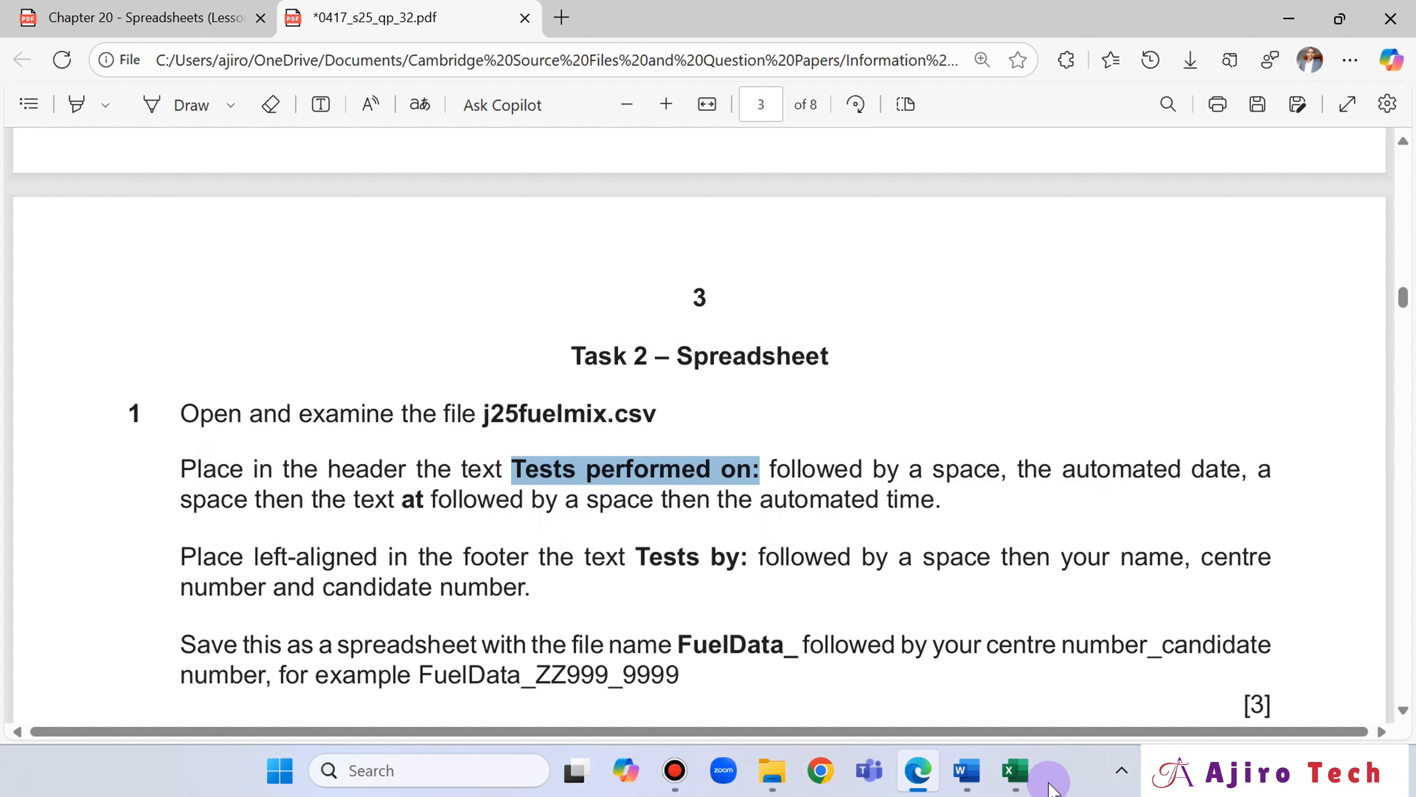
Switch back to Excel, add a page header to the sheet and paste "Tests performed on:" into its centre section.
{"action": "left_click", "coordinate": [1014, 770]}
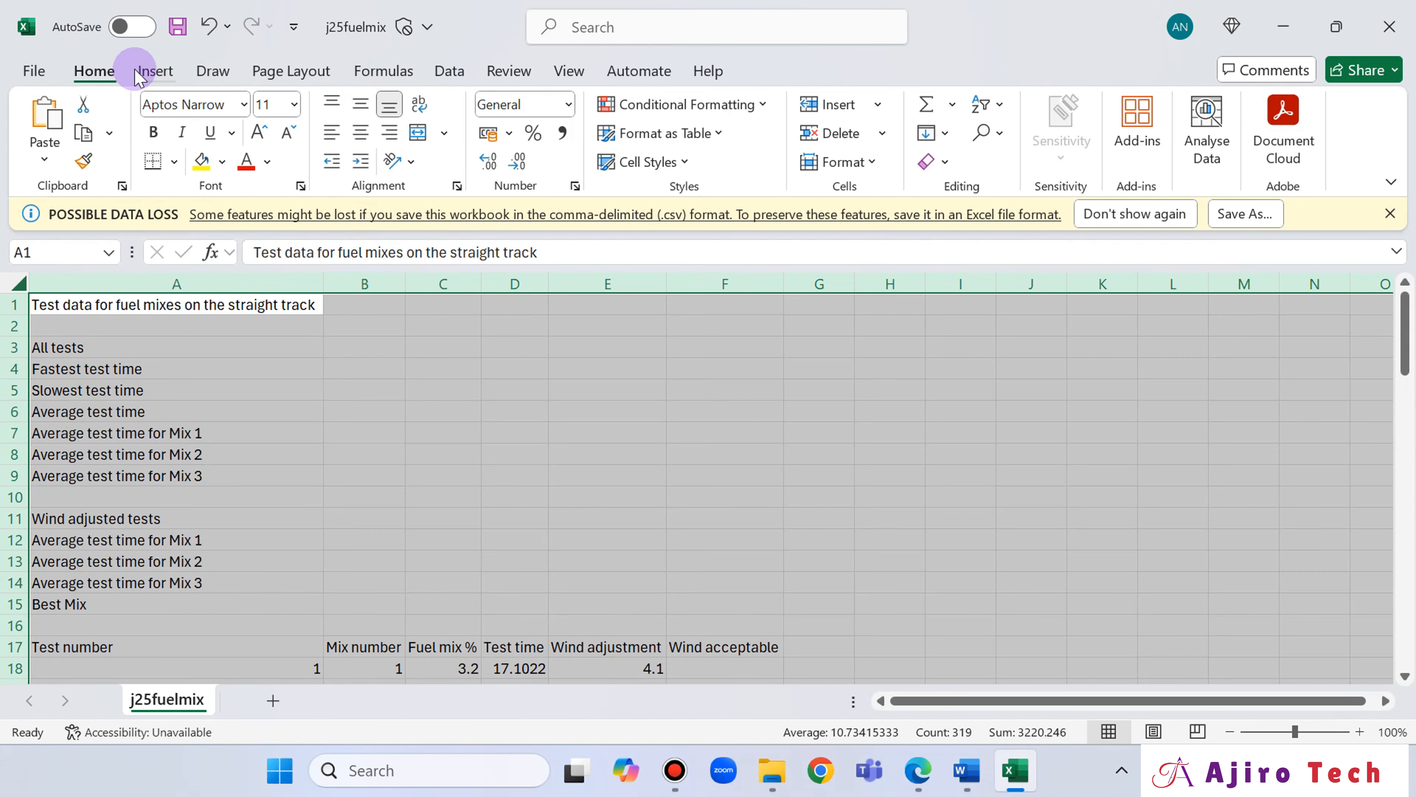
{"action": "left_click", "coordinate": [150, 75]}
{"action": "left_click", "coordinate": [473, 453]}
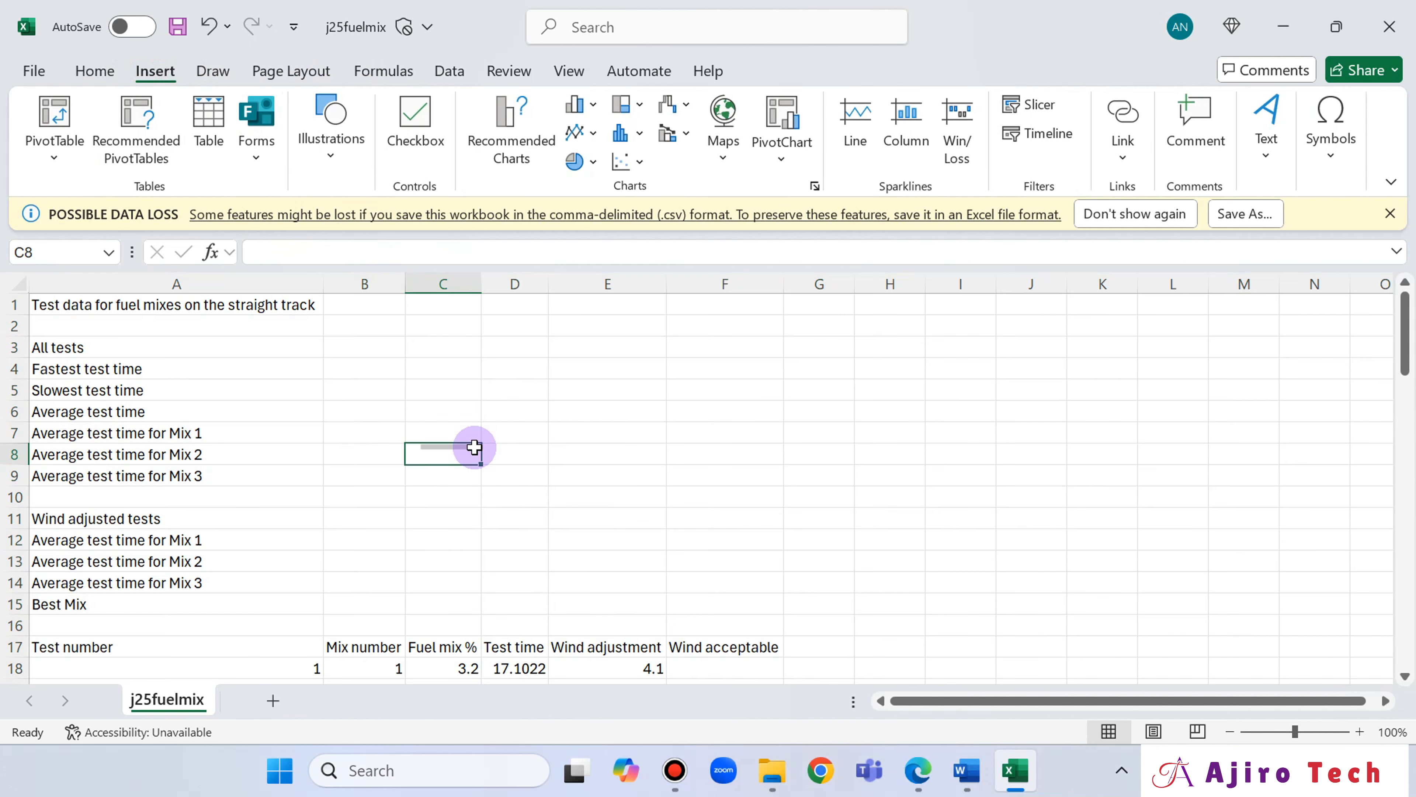
{"action": "left_click", "coordinate": [1276, 157]}
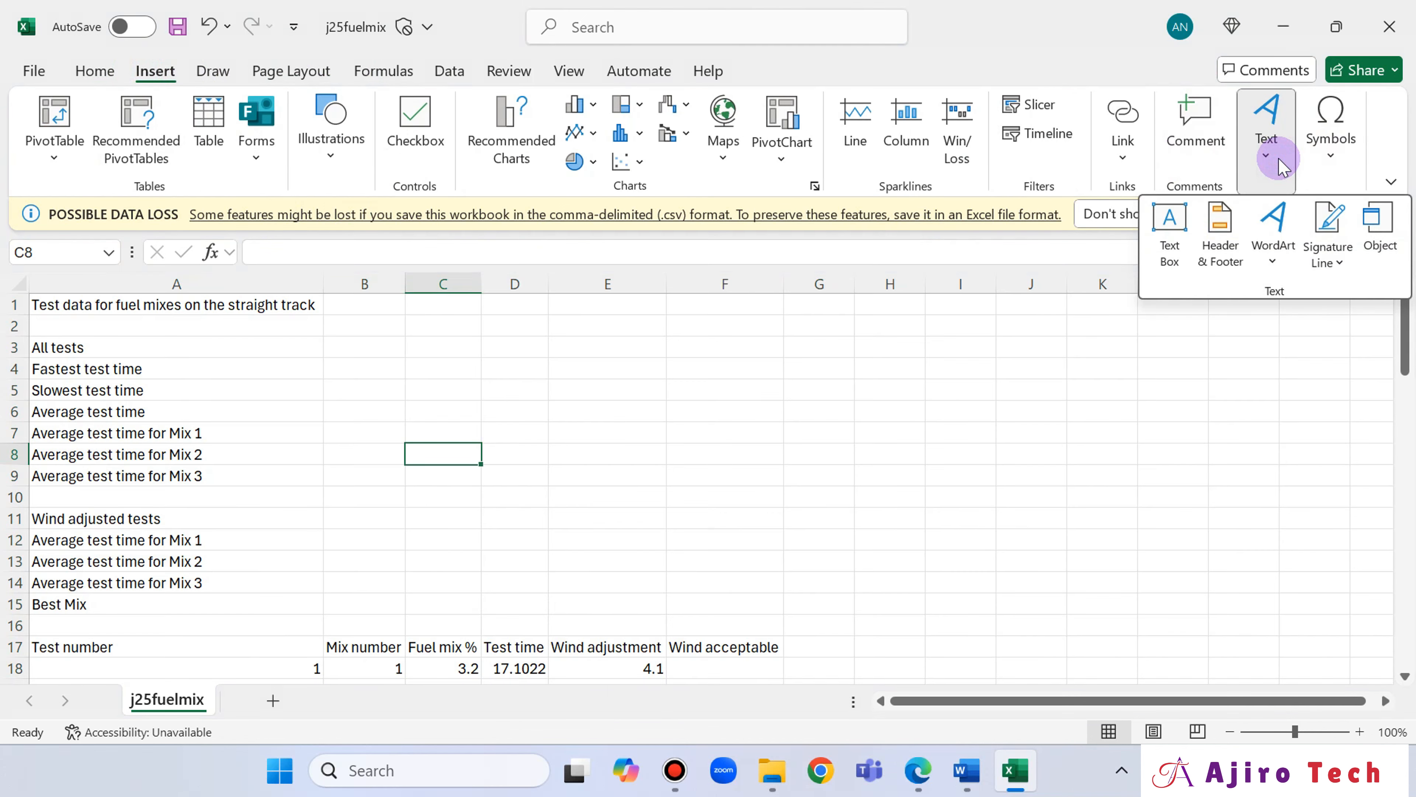
{"action": "left_click", "coordinate": [1220, 246]}
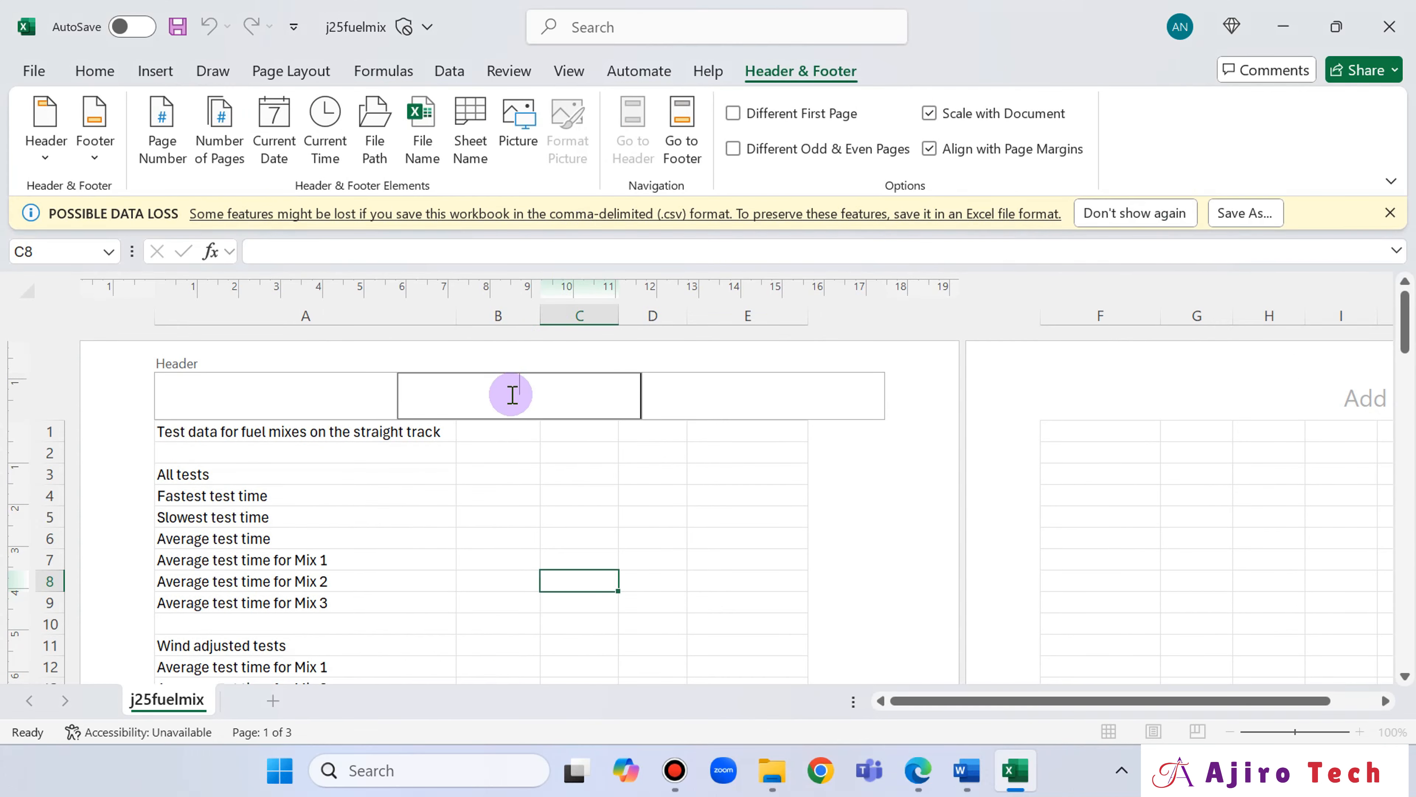
{"action": "key", "text": "ctrl+v"}
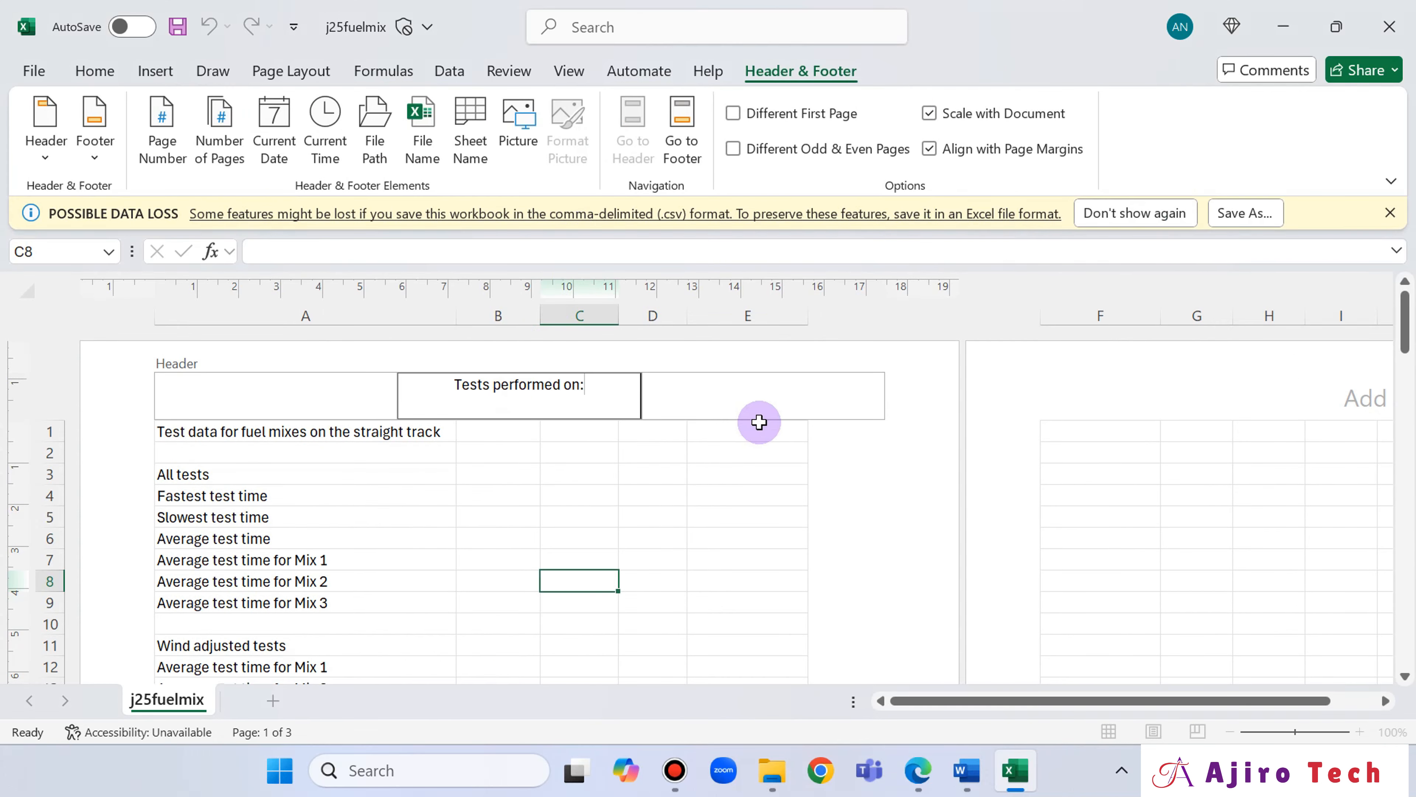
Following the question paper, add a space and the automated current date after the header text.
{"action": "left_click", "coordinate": [916, 772]}
{"action": "left_click", "coordinate": [916, 771]}
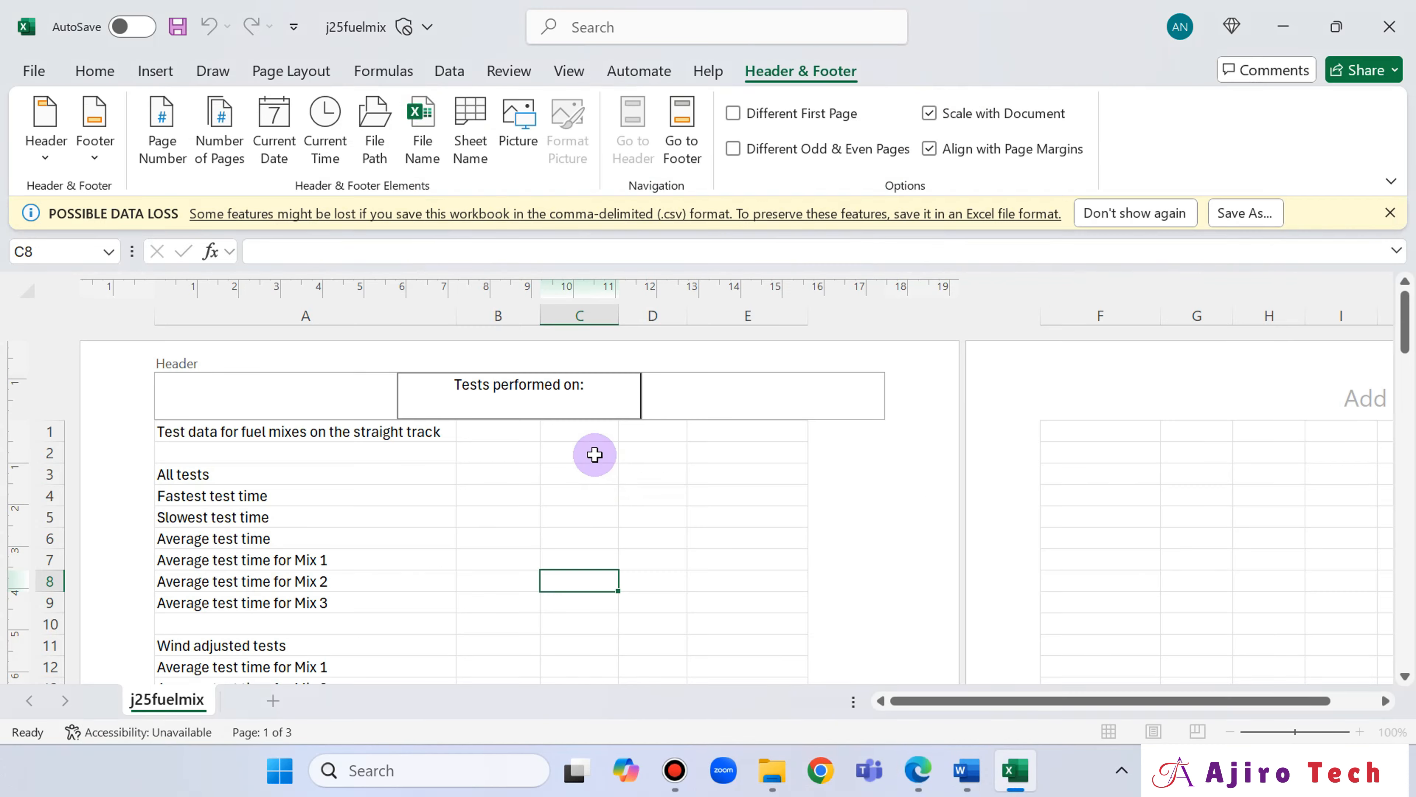
{"action": "left_click", "coordinate": [274, 137]}
{"action": "left_click", "coordinate": [917, 785]}
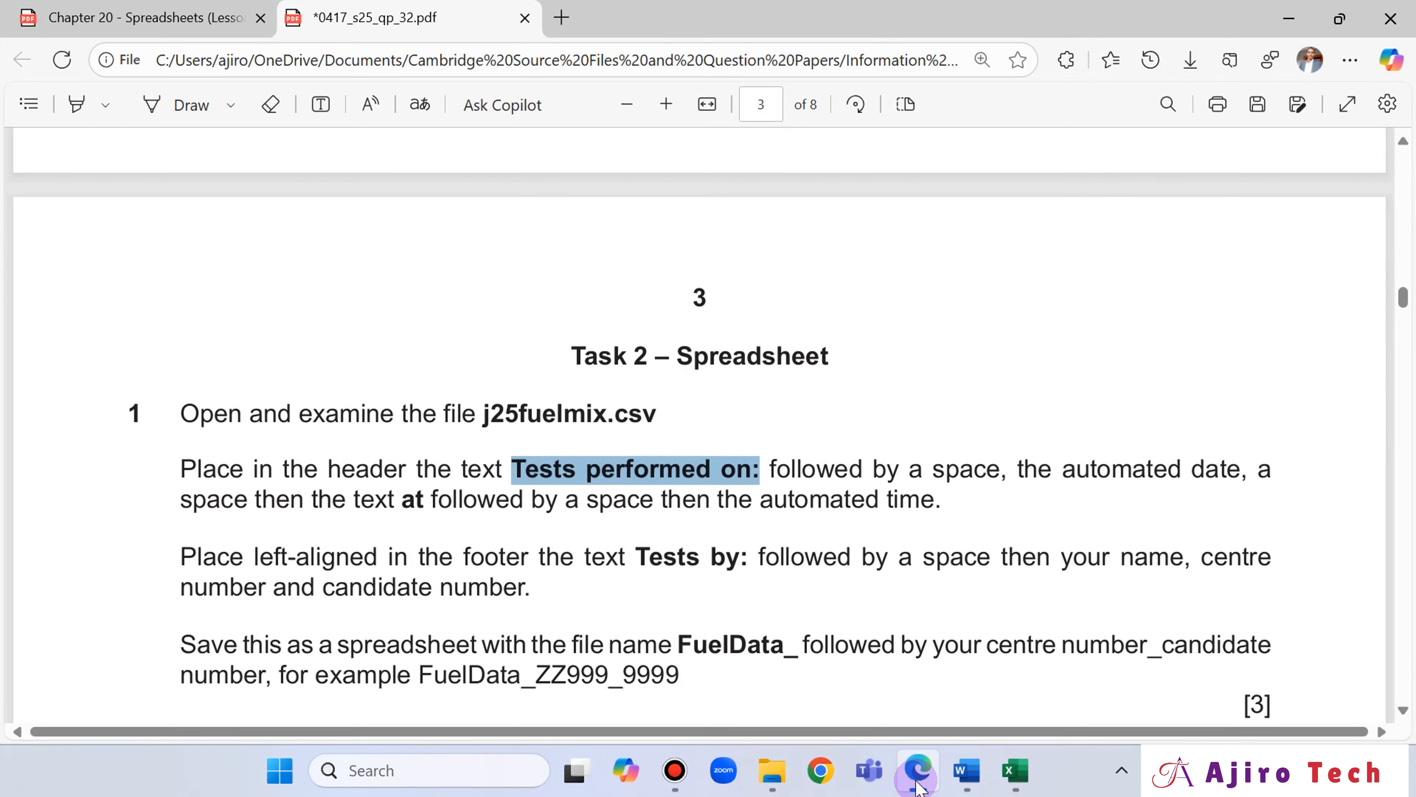
{"action": "left_click", "coordinate": [918, 785]}
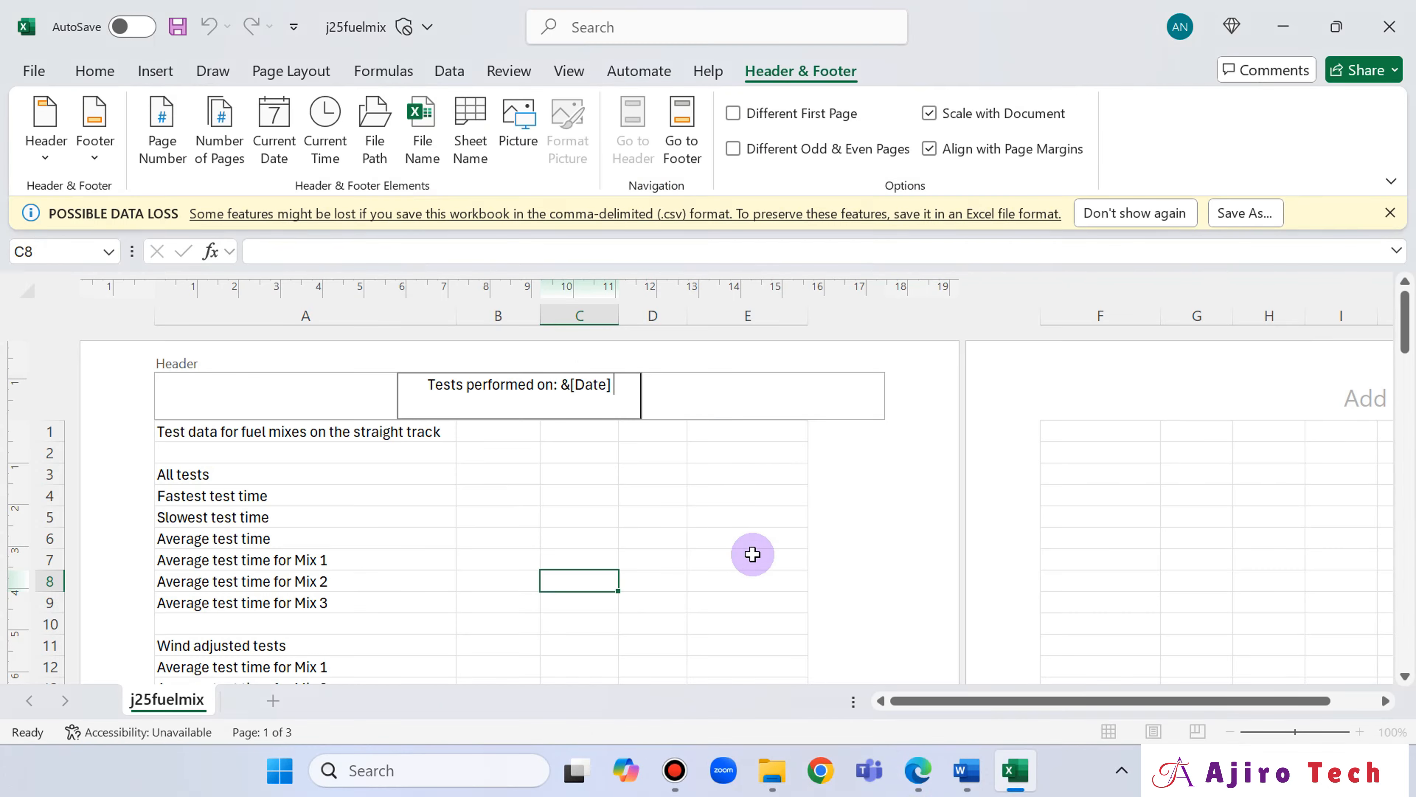
Following the question paper, extend the header with the word "at", a space and the automated current time.
{"action": "left_click", "coordinate": [918, 774]}
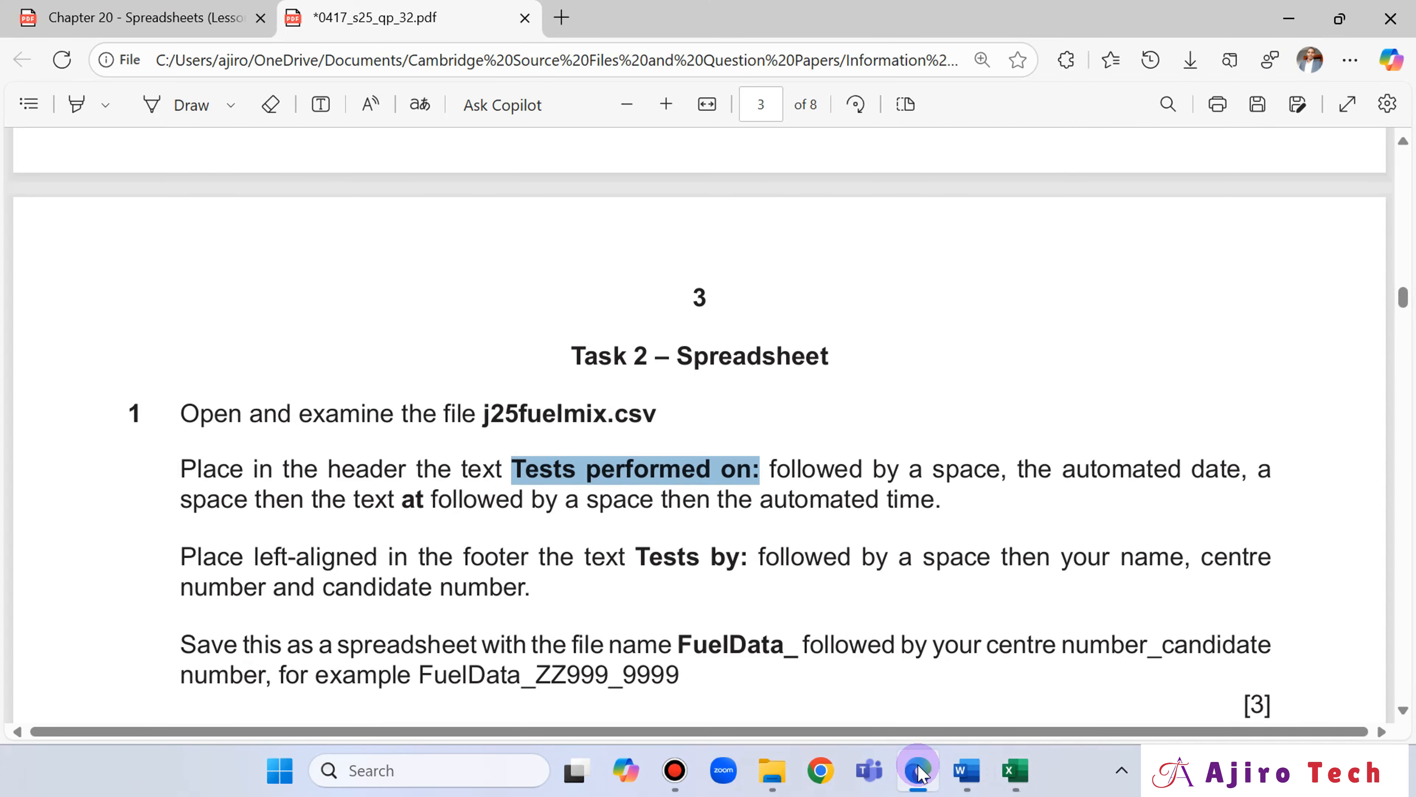
{"action": "left_click", "coordinate": [918, 775]}
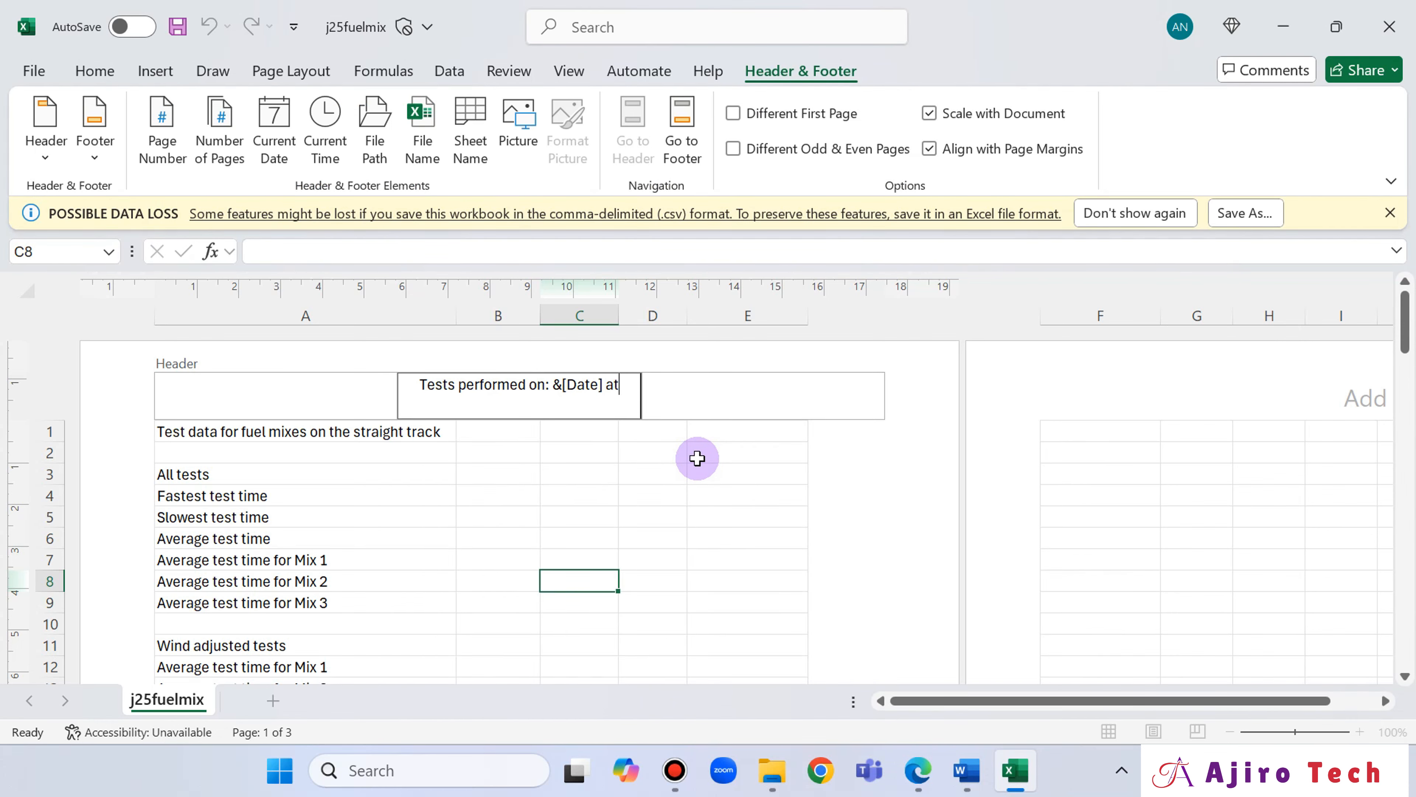
{"action": "left_click", "coordinate": [919, 781]}
{"action": "left_click", "coordinate": [920, 786]}
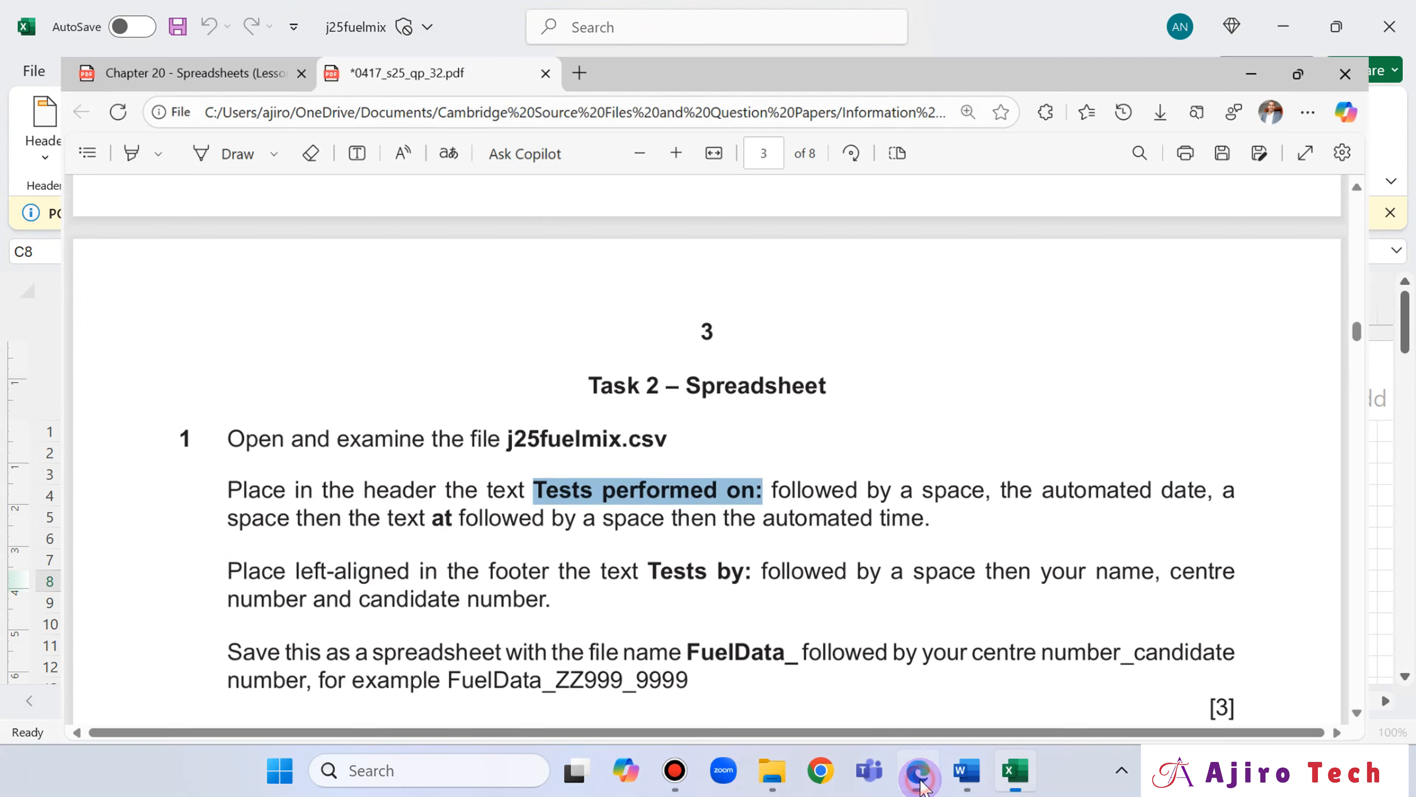
{"action": "left_click", "coordinate": [920, 781]}
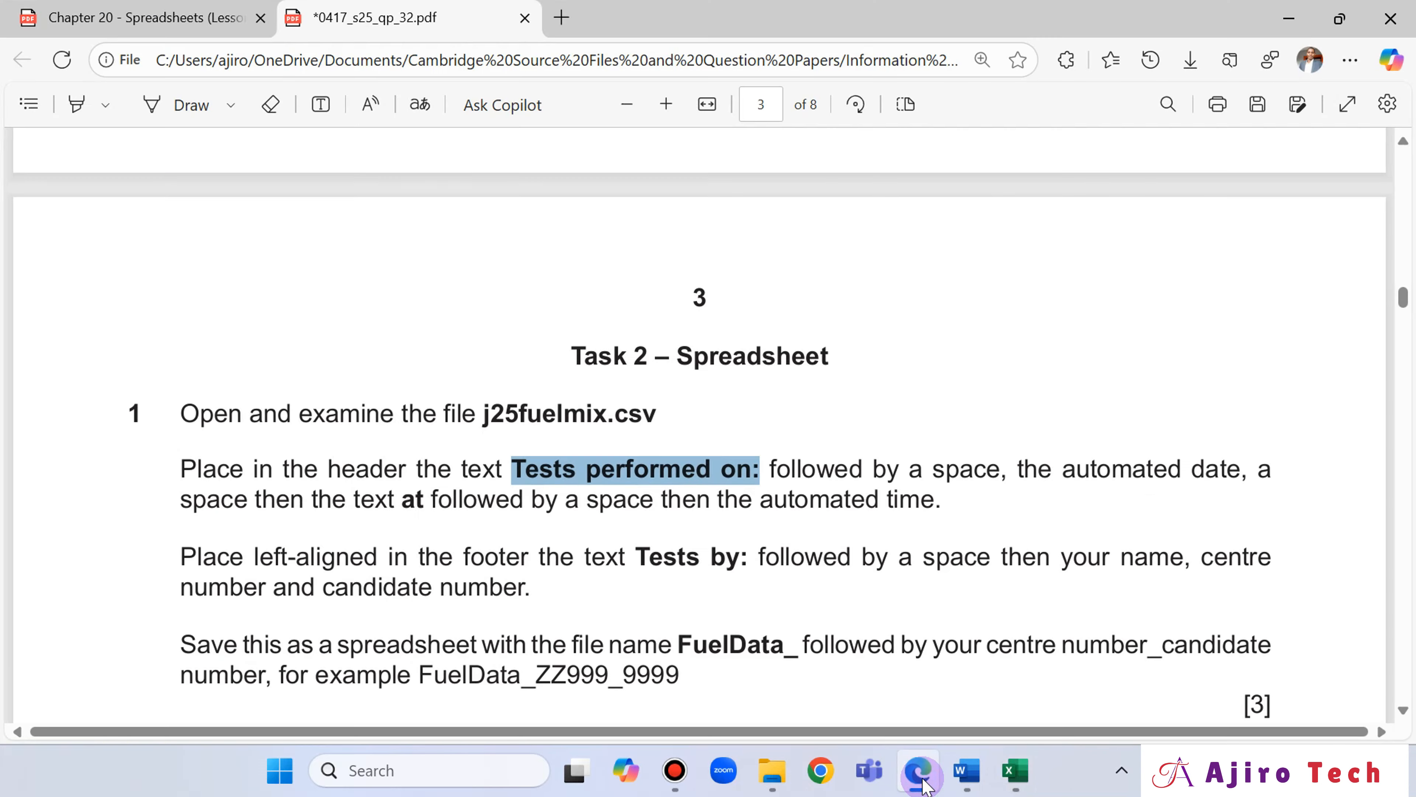
{"action": "key", "text": "alt+Tab"}
{"action": "left_click", "coordinate": [323, 142]}
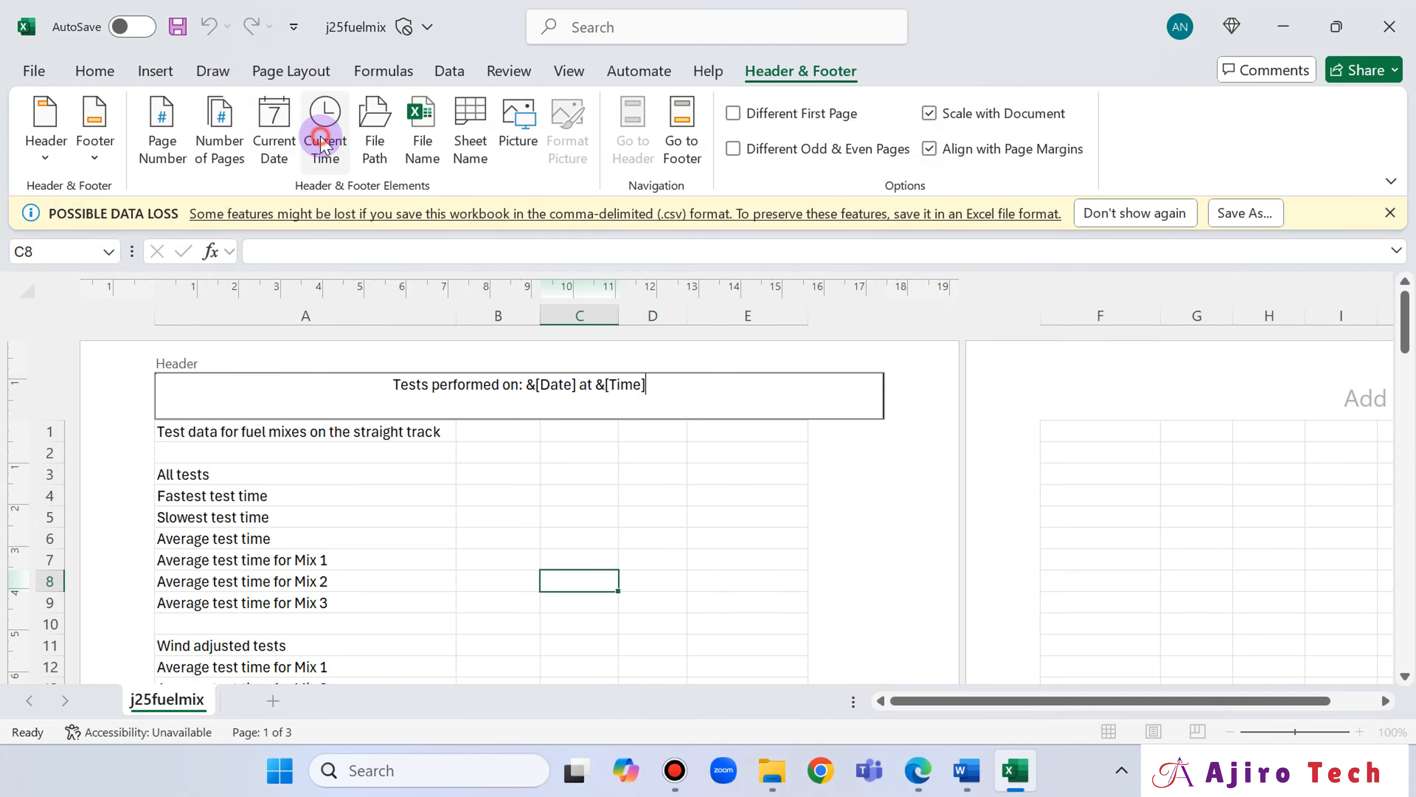
Compare the header with the question paper's wording and finish editing the header.
{"action": "left_click", "coordinate": [920, 784]}
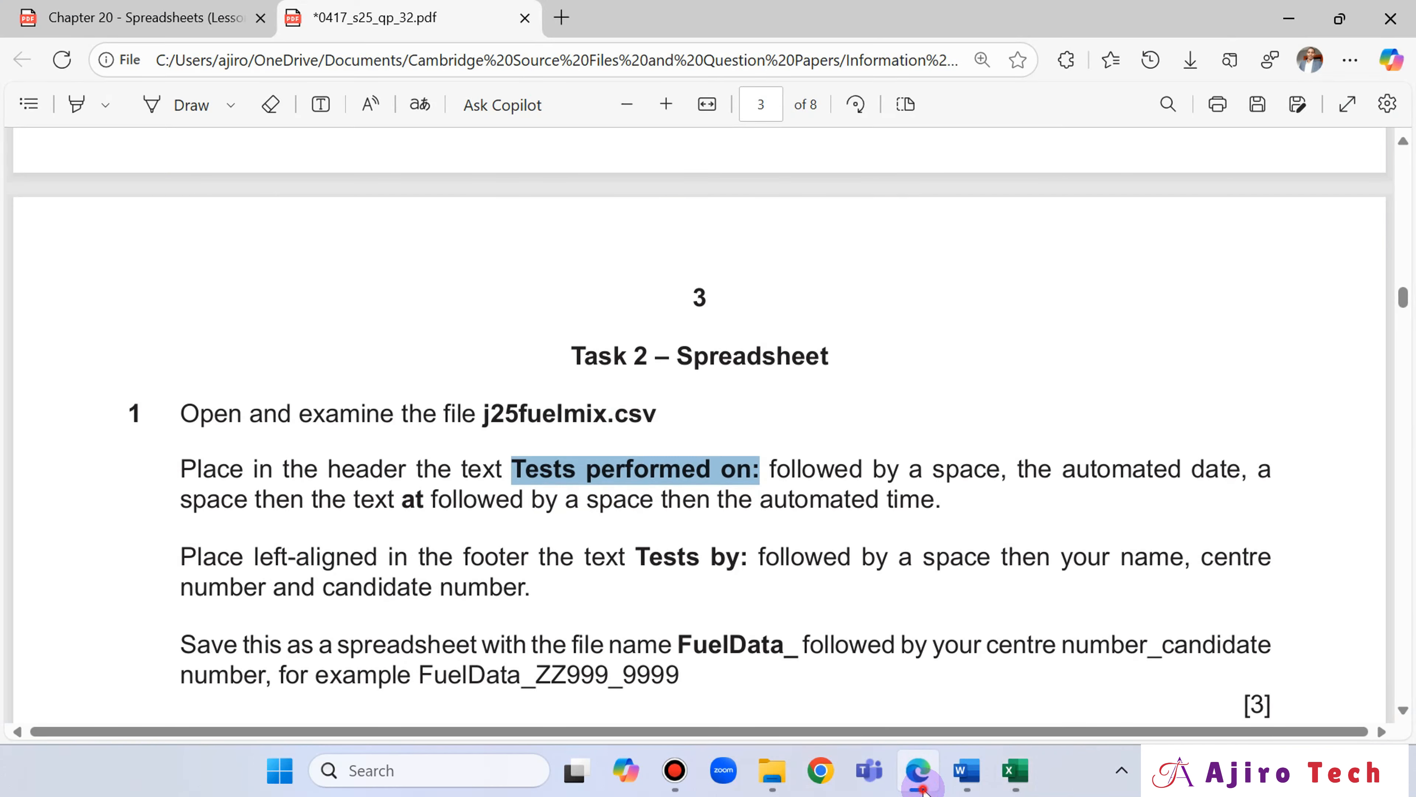
{"action": "left_click", "coordinate": [920, 781]}
{"action": "left_click", "coordinate": [922, 787]}
{"action": "left_click", "coordinate": [920, 784]}
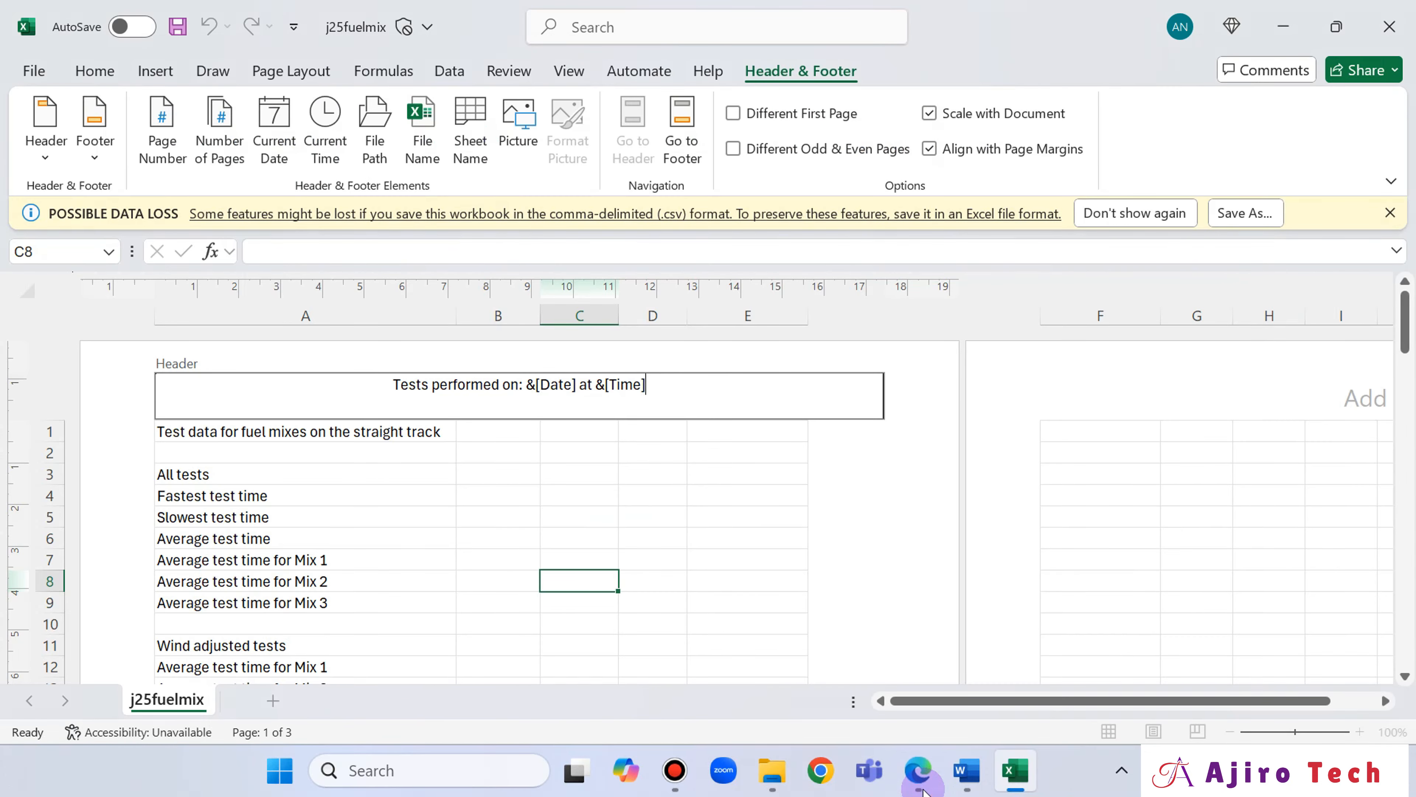
{"action": "left_click", "coordinate": [891, 530]}
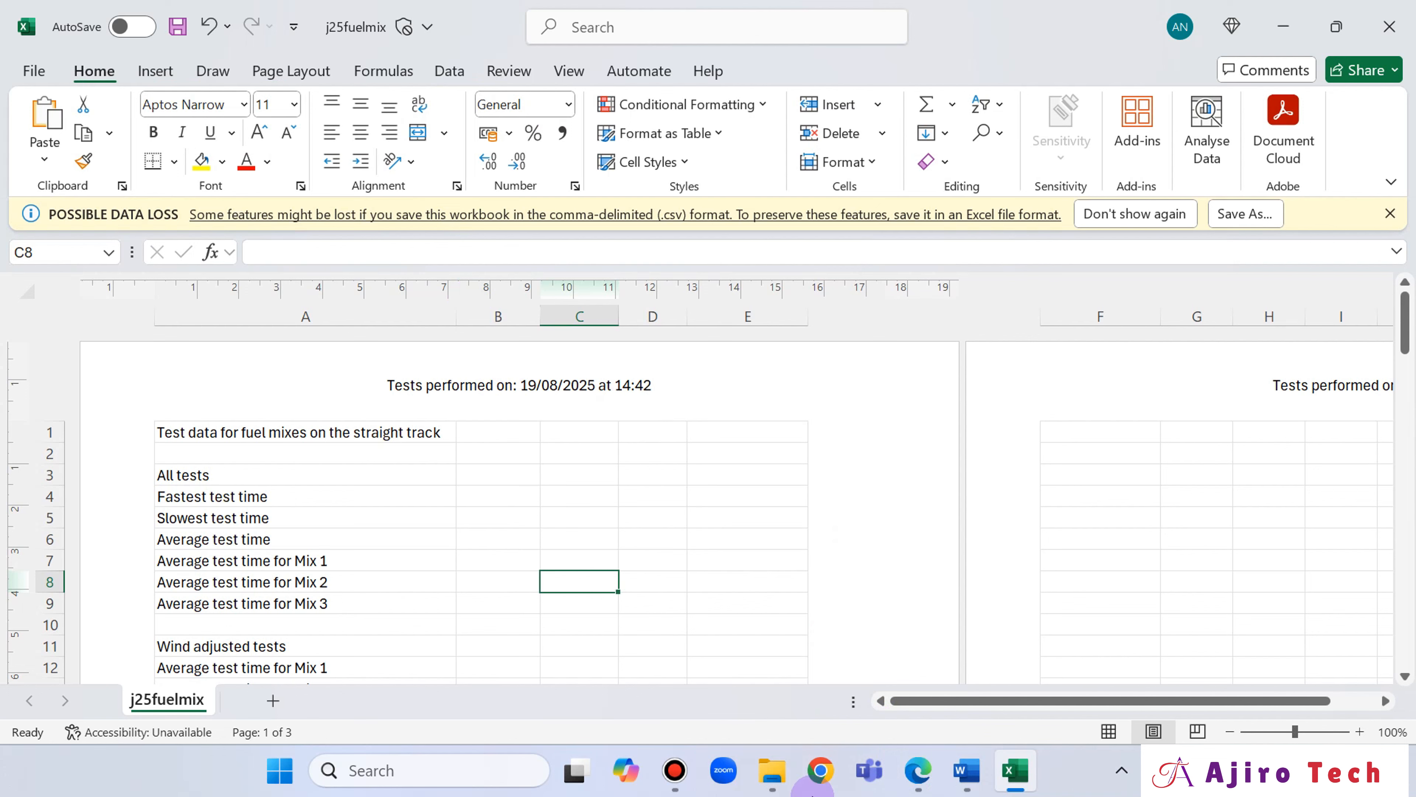
Review the footer instruction in the question paper and open the left section of the sheet's page footer for editing.
{"action": "left_click", "coordinate": [928, 785]}
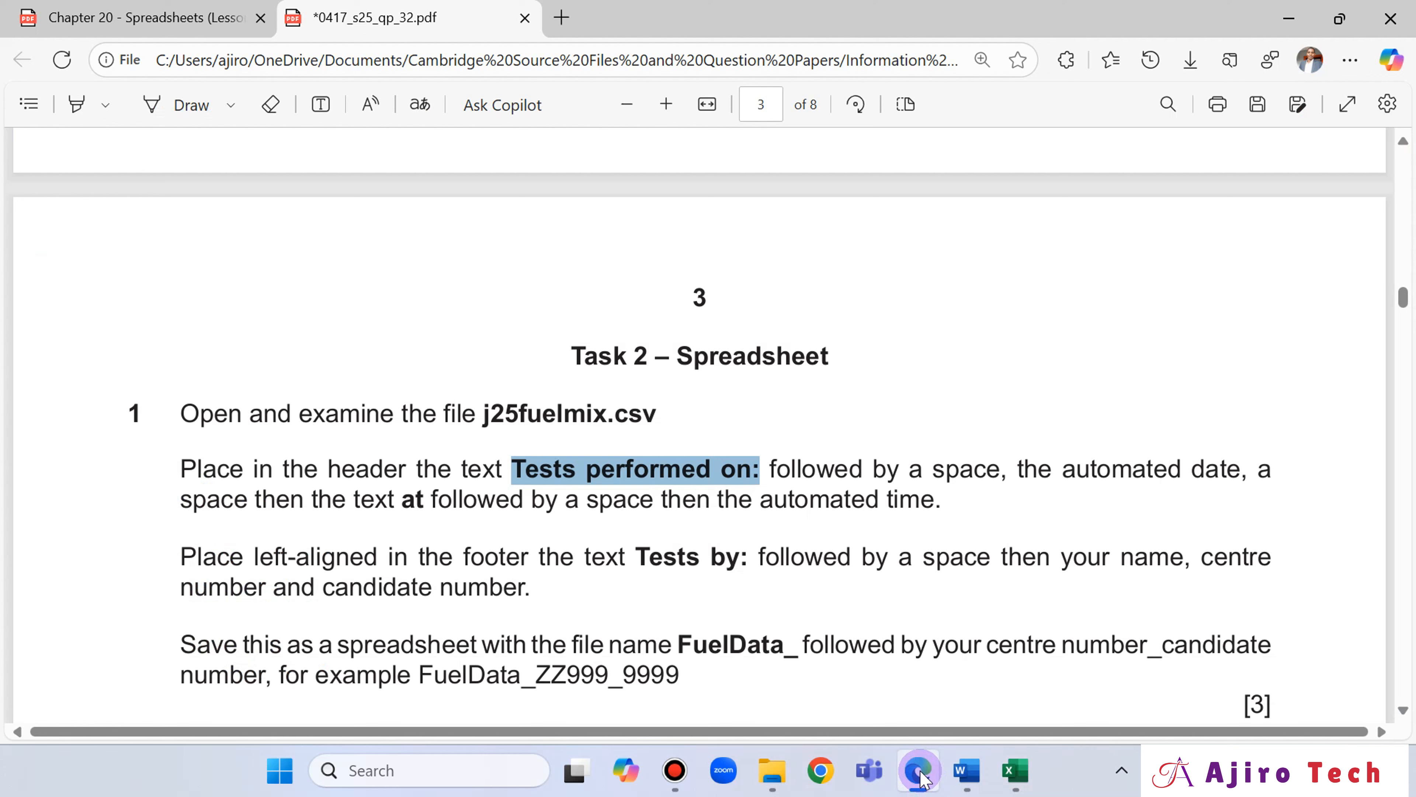
{"action": "left_click", "coordinate": [920, 777]}
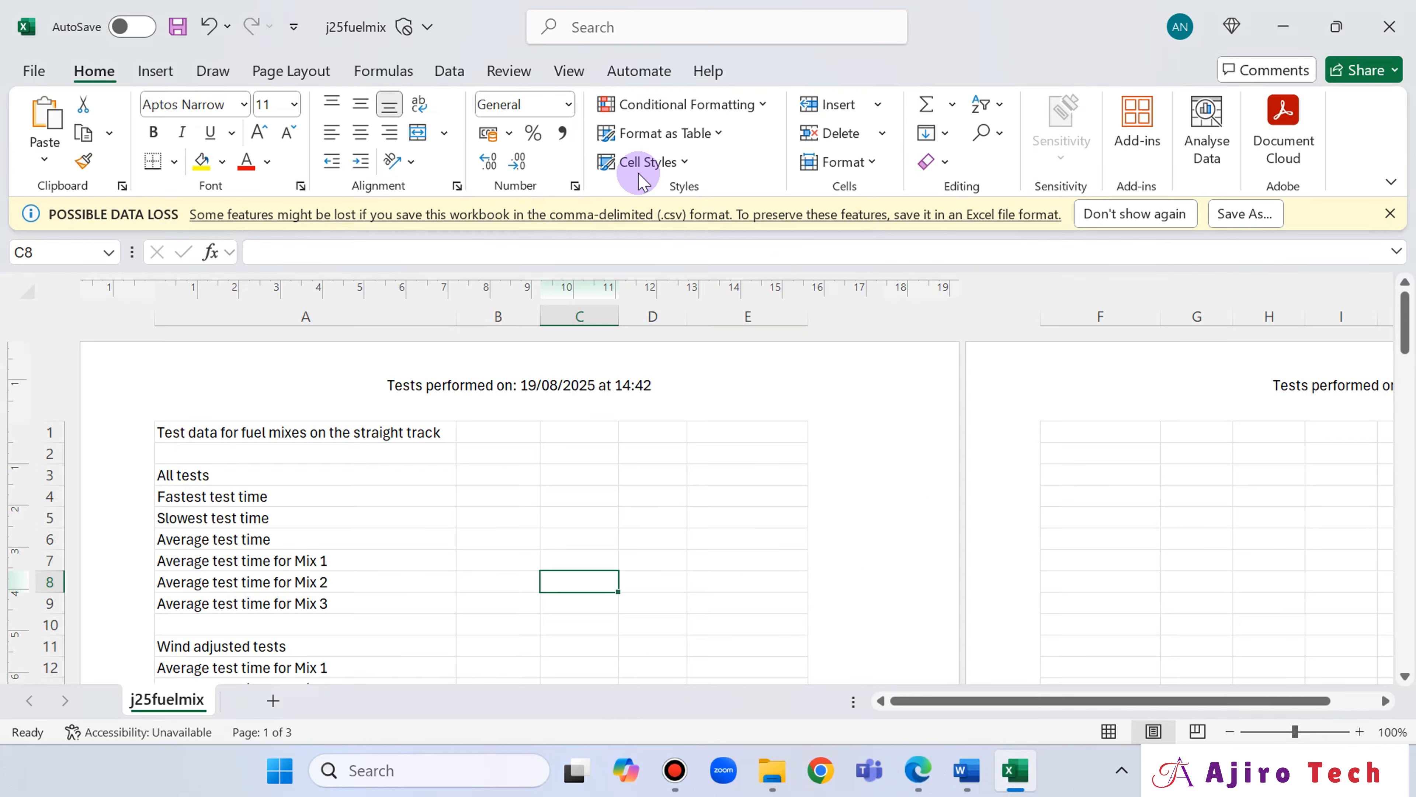
{"action": "left_click", "coordinate": [647, 381]}
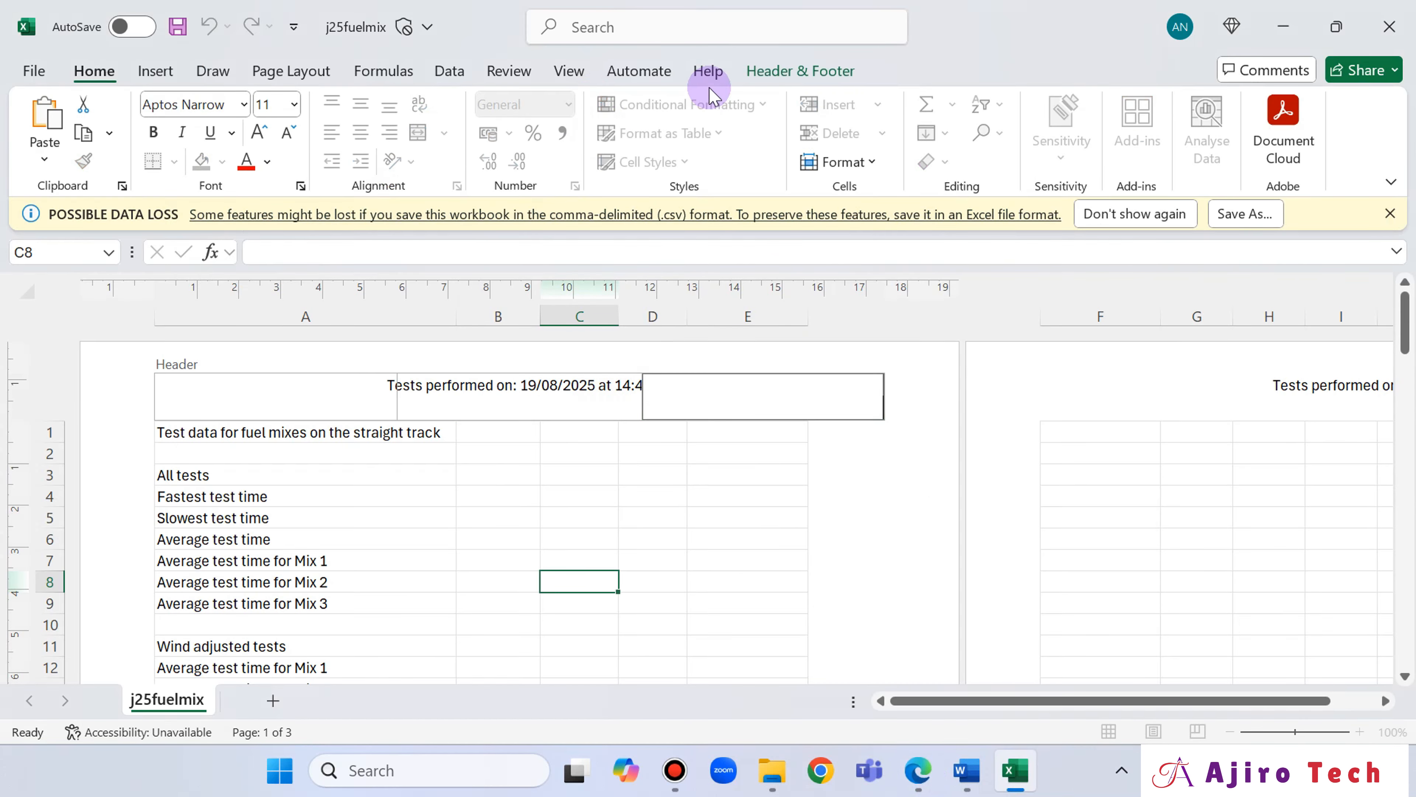
{"action": "left_click", "coordinate": [748, 78]}
{"action": "left_click", "coordinate": [676, 140]}
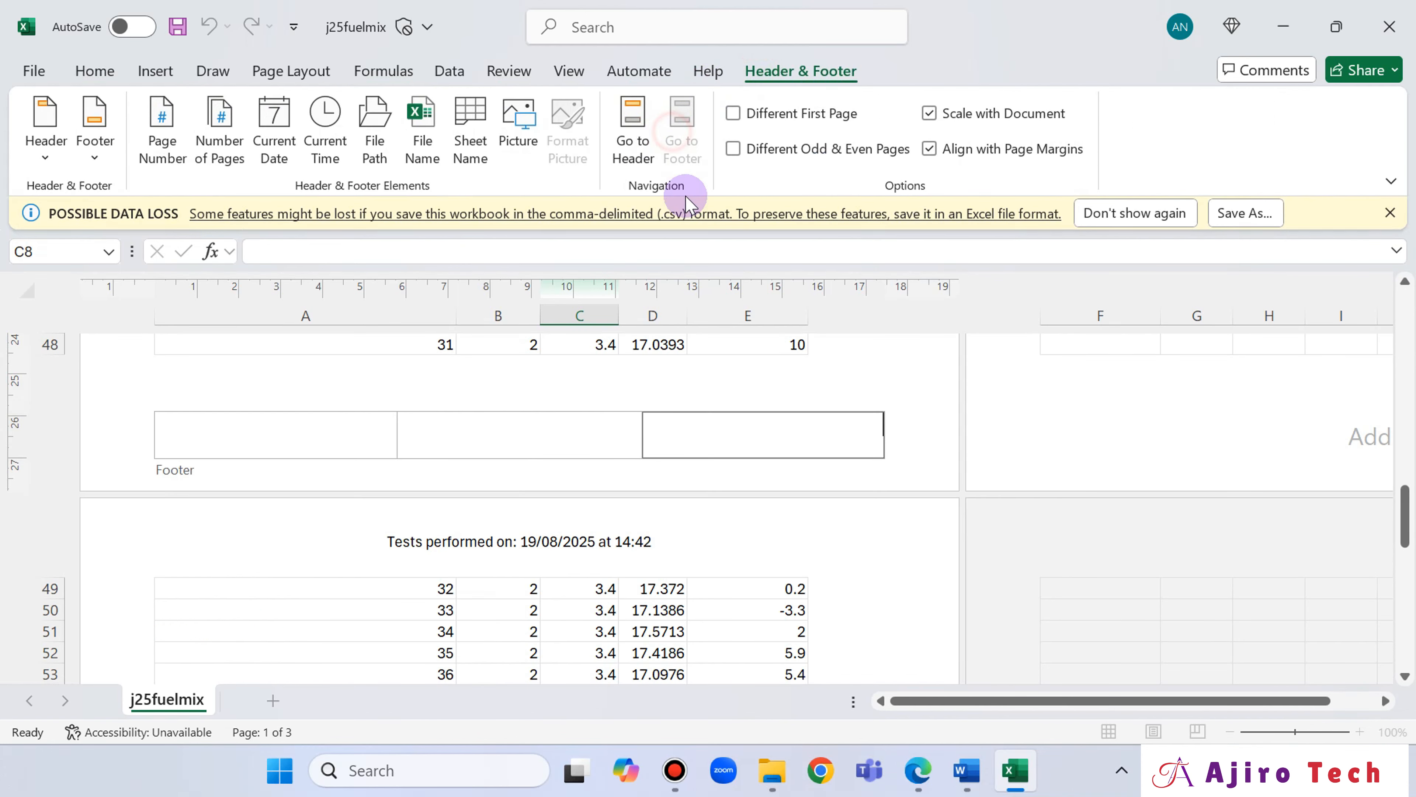
{"action": "left_click", "coordinate": [917, 772]}
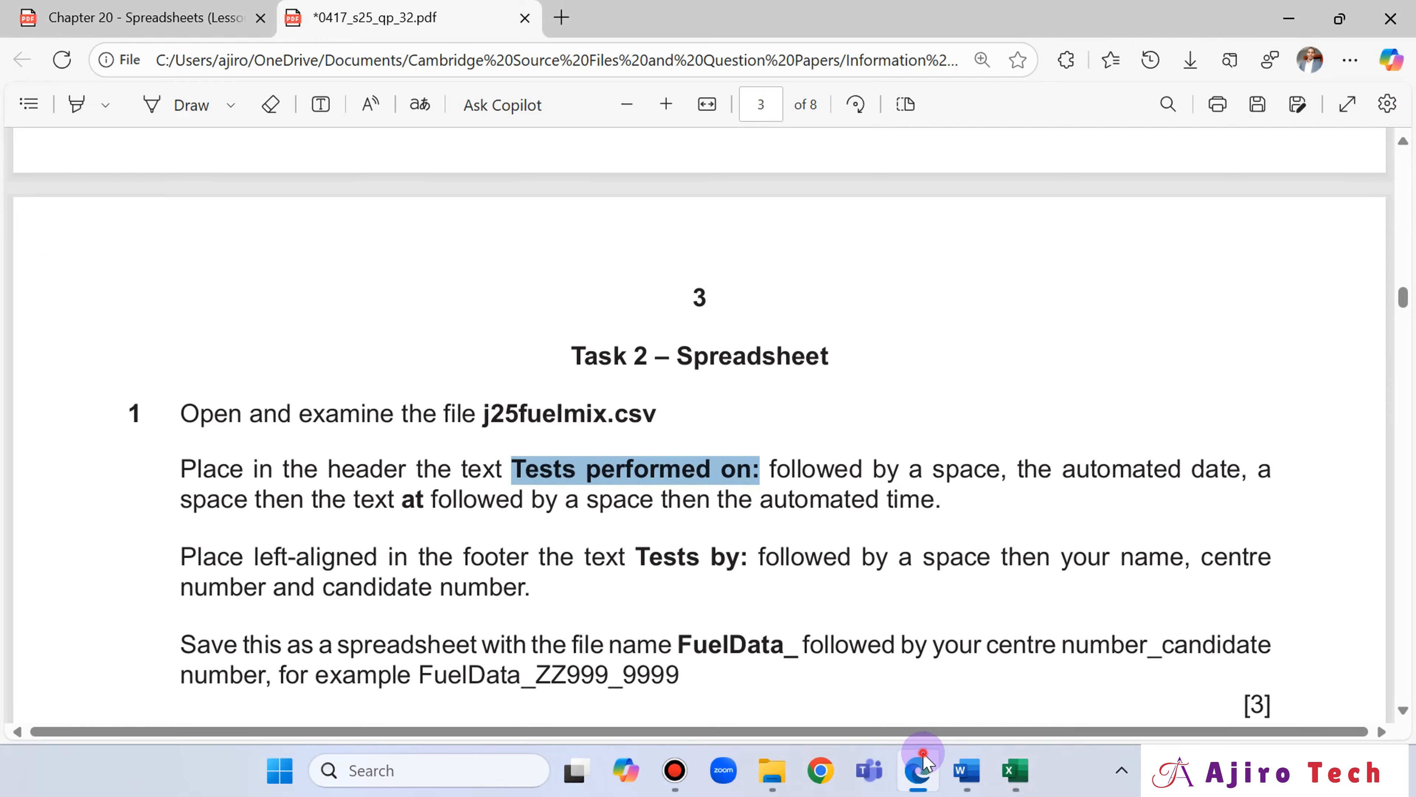
{"action": "left_click", "coordinate": [923, 761]}
{"action": "left_click", "coordinate": [312, 440]}
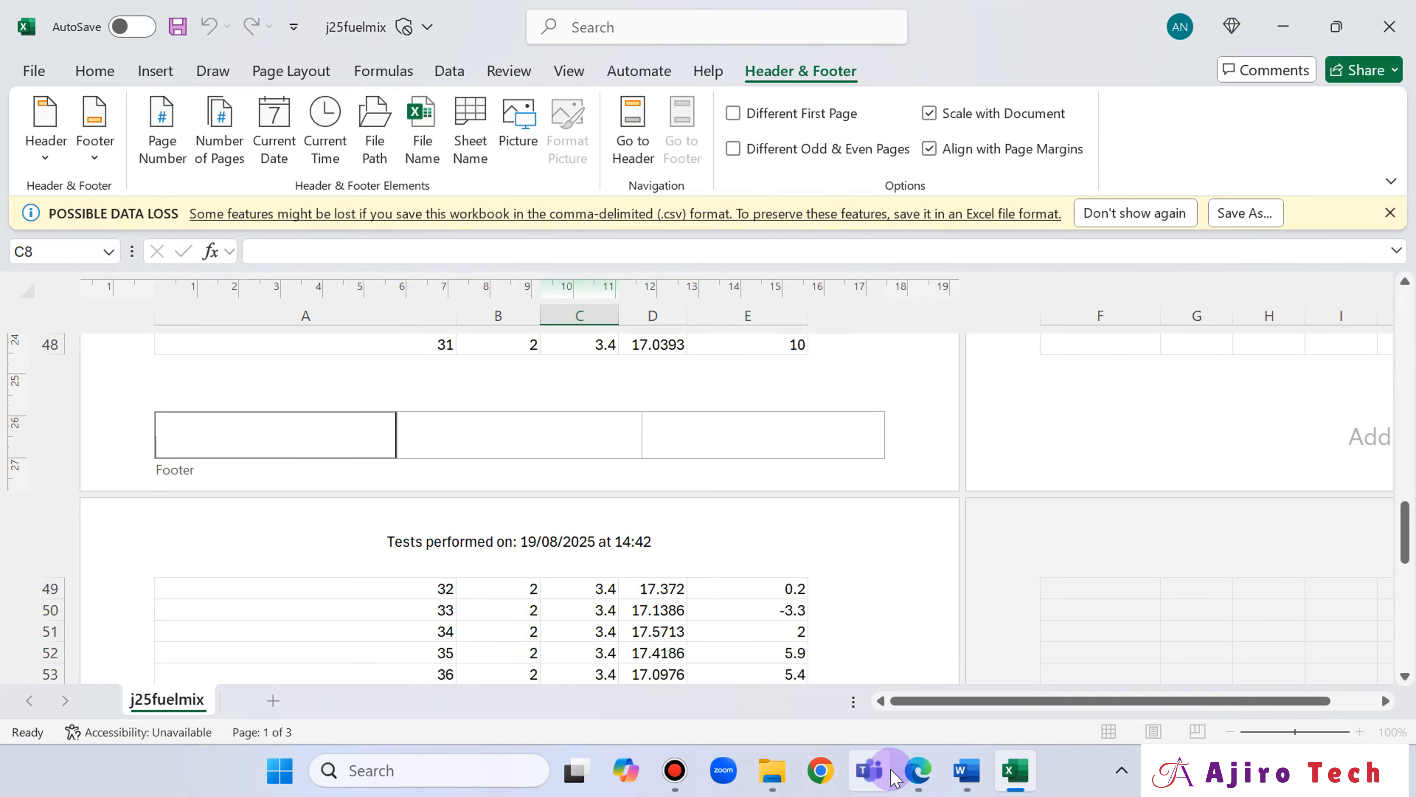
Copy "Tests by:" from the question paper and paste it into the left footer section in Excel.
{"action": "left_click", "coordinate": [917, 772]}
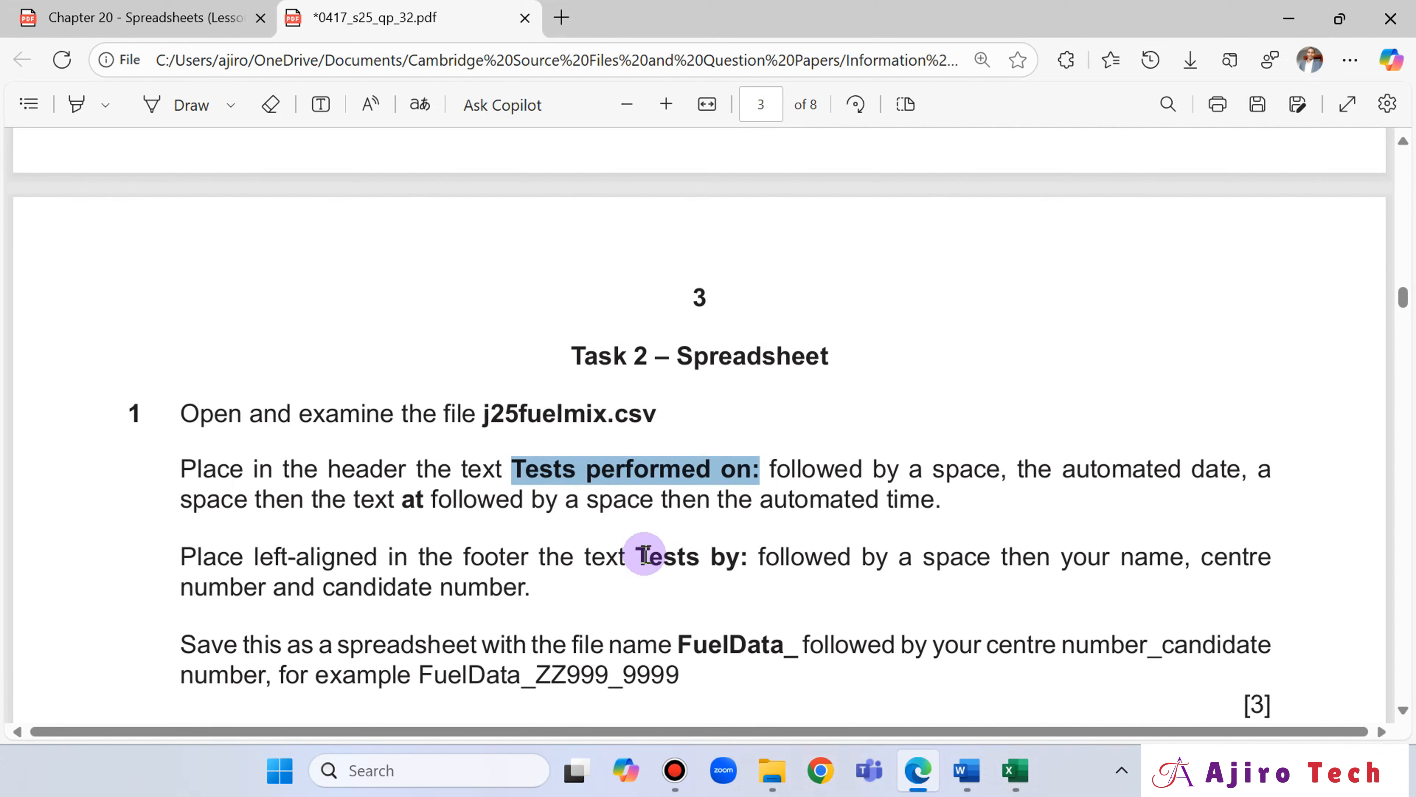
{"action": "left_click_drag", "start_coordinate": [644, 555], "coordinate": [747, 558]}
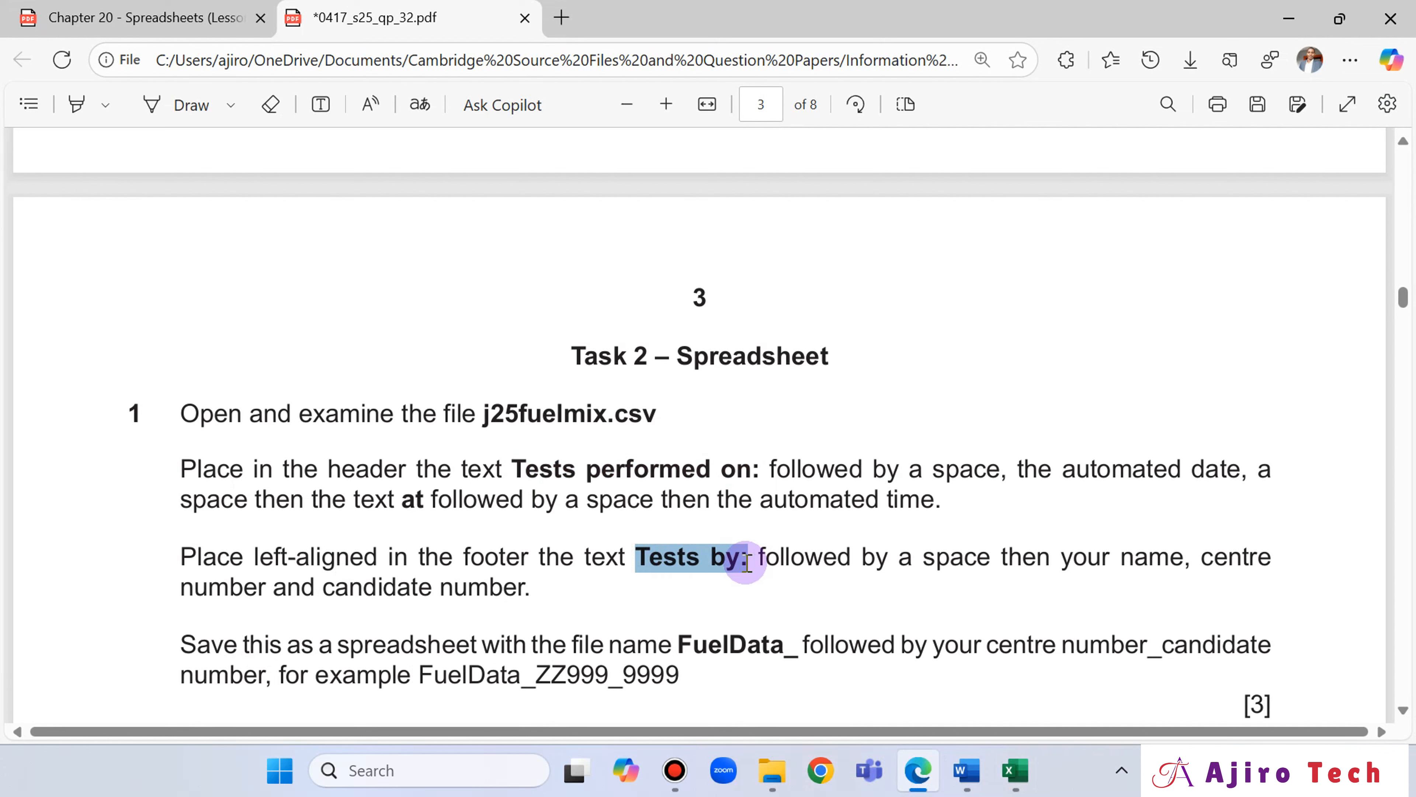
{"action": "left_click", "coordinate": [794, 393]}
{"action": "left_click", "coordinate": [1015, 769]}
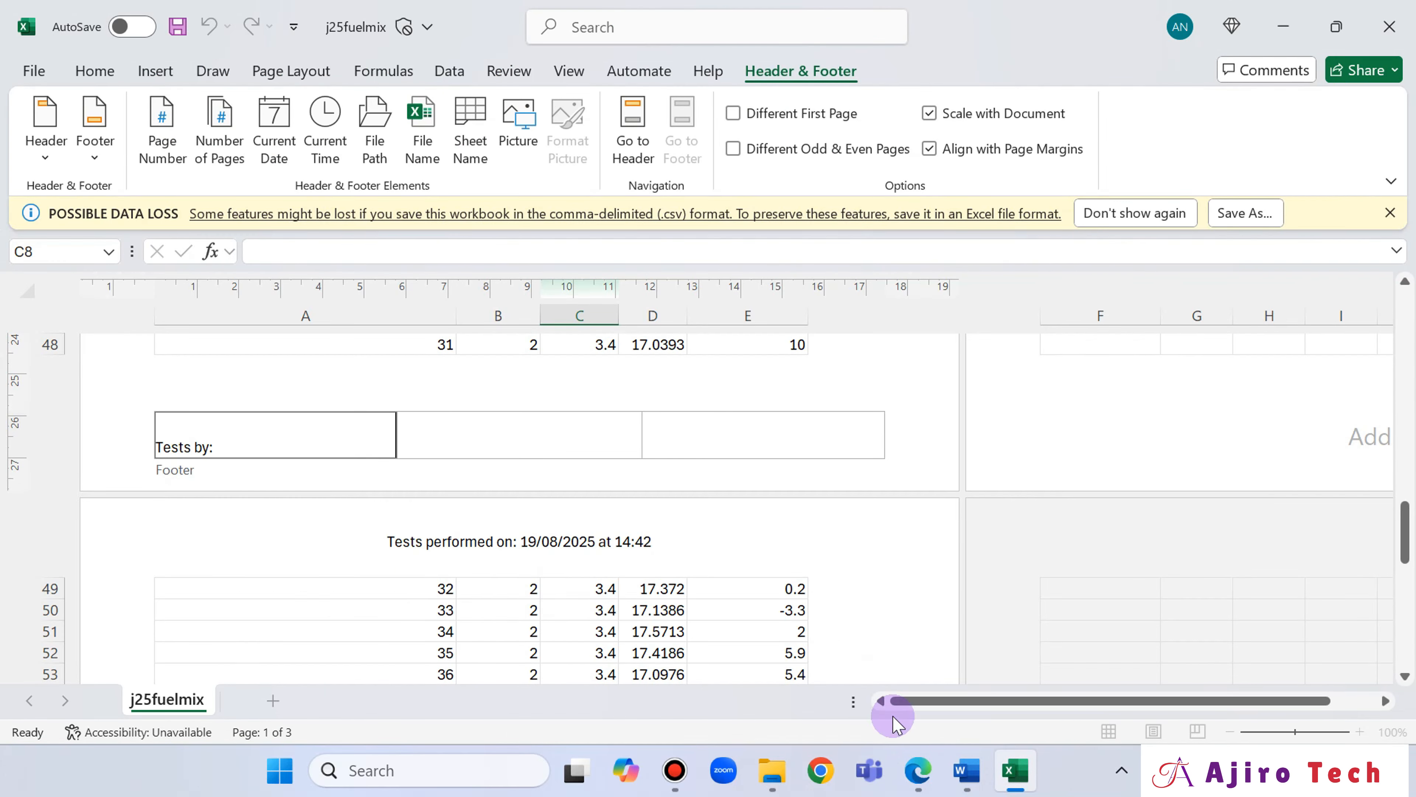
Complete the left footer with the candidate's name, centre number and candidate number separated by commas, check it against the question paper, and close the footer.
{"action": "left_click", "coordinate": [919, 769]}
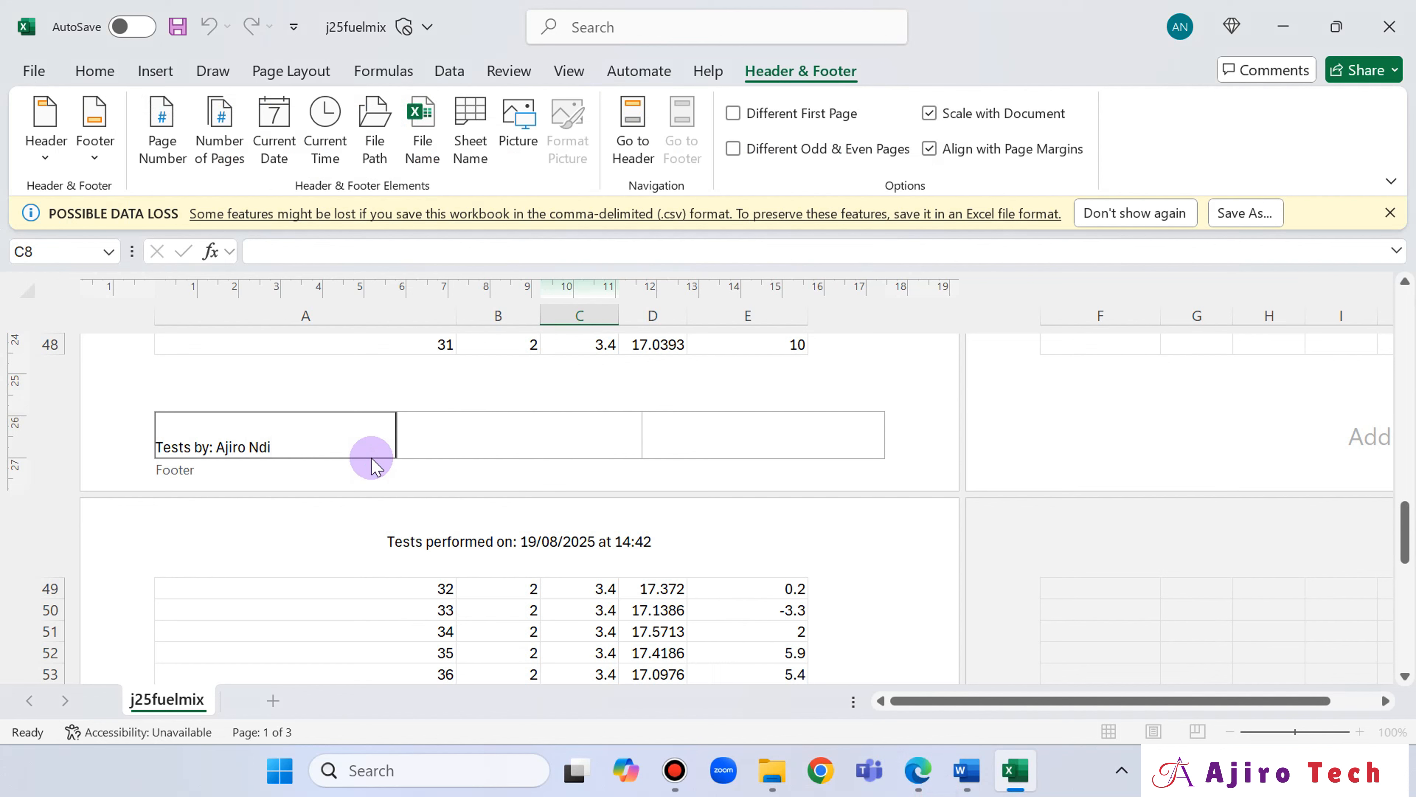
{"action": "left_click", "coordinate": [917, 773]}
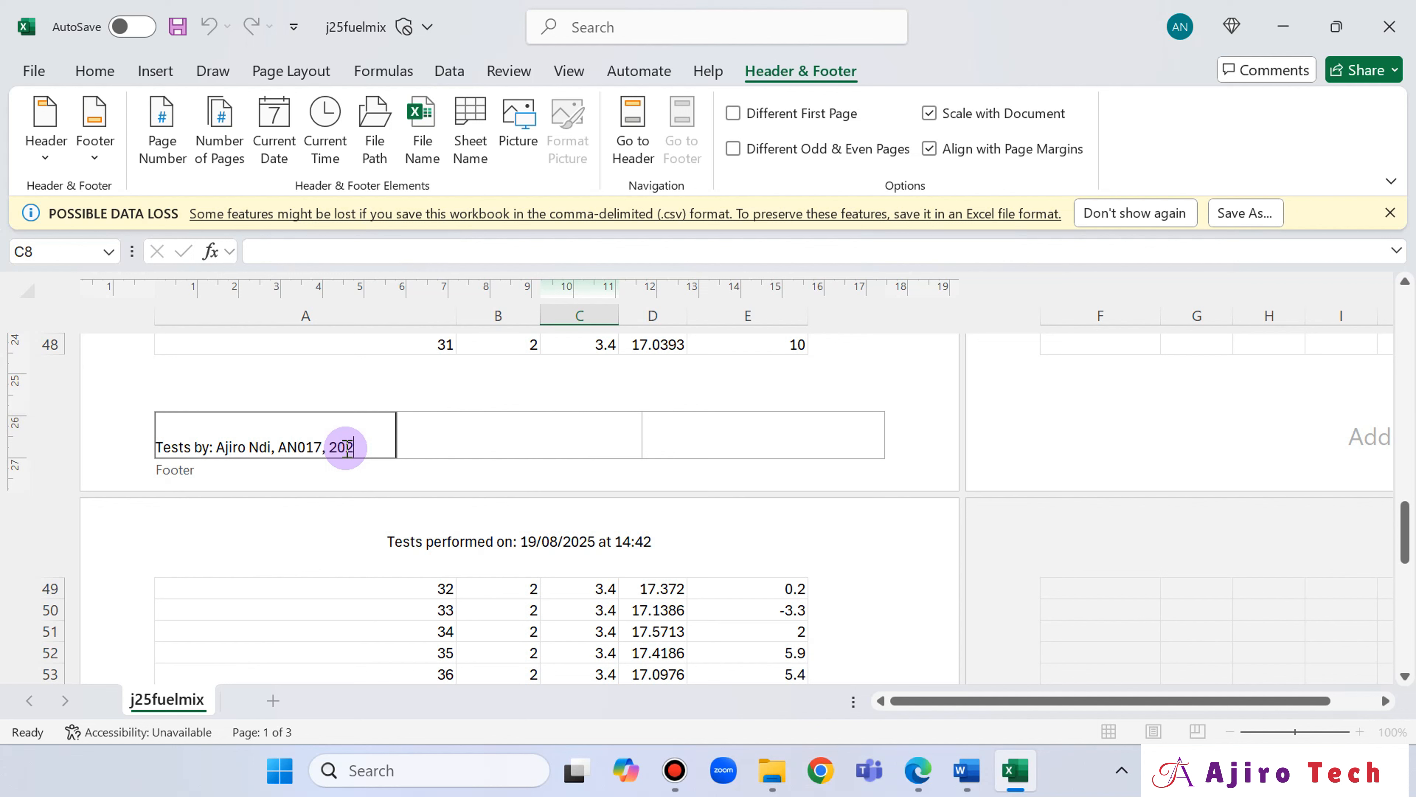
{"action": "left_click", "coordinate": [318, 448]}
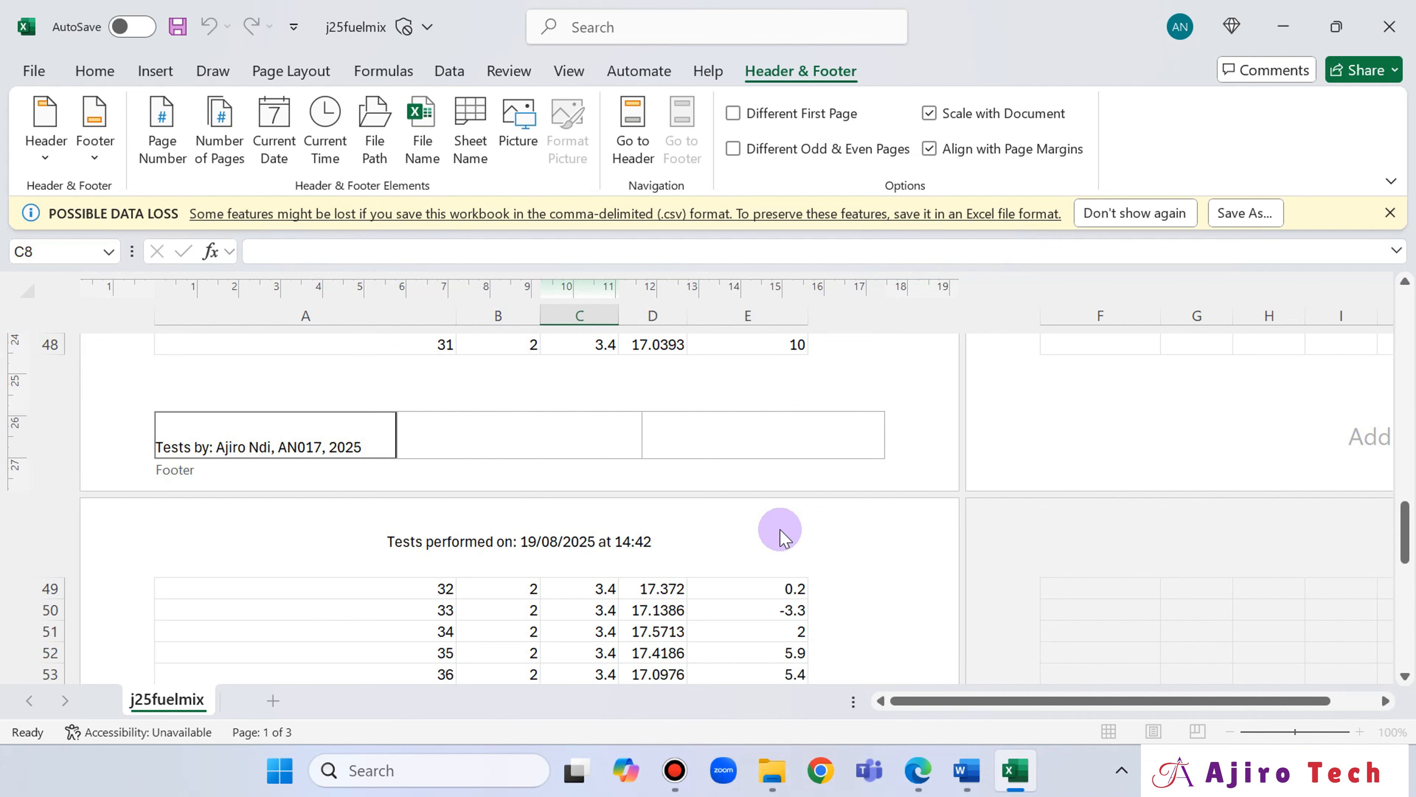
{"action": "left_click", "coordinate": [919, 770]}
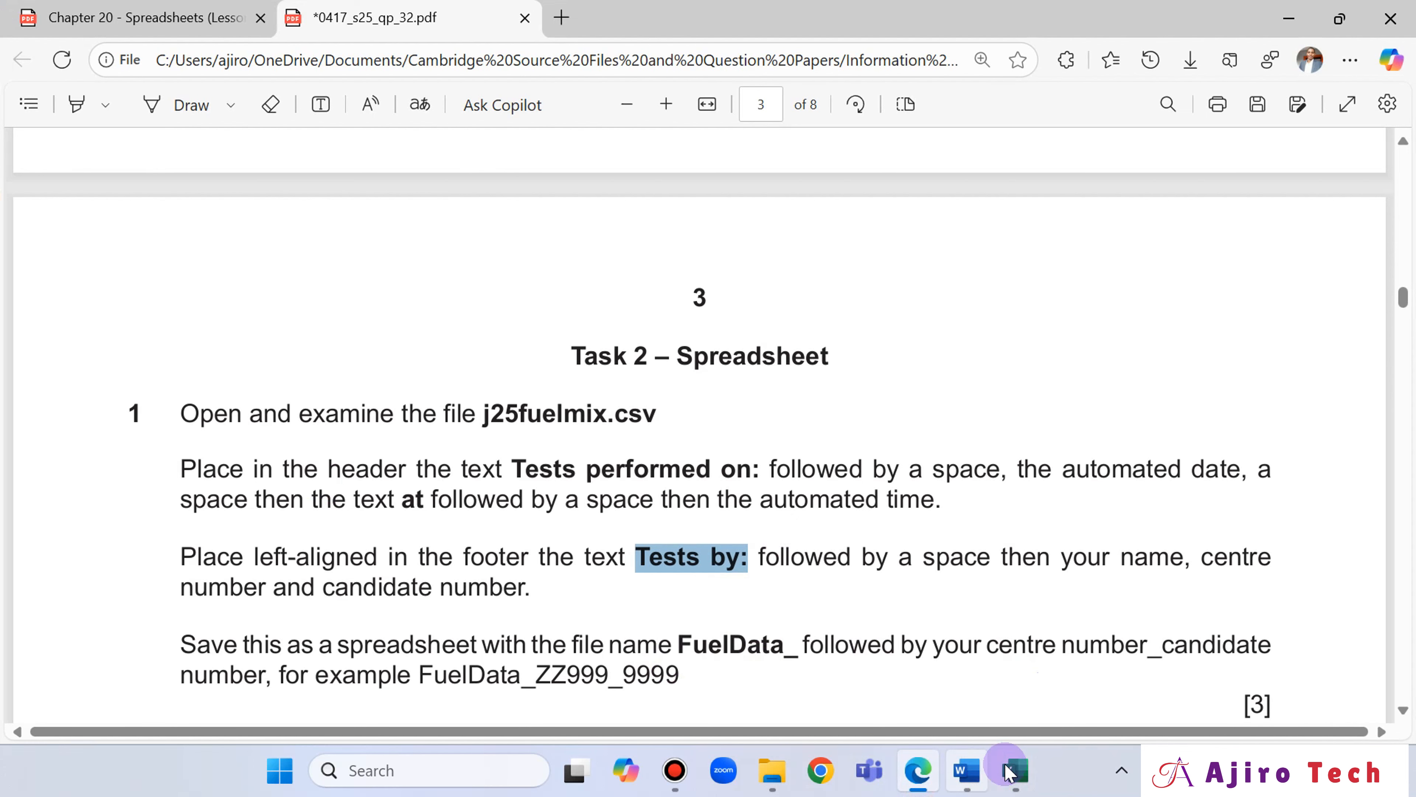
{"action": "mouse_move", "coordinate": [1009, 772]}
{"action": "left_click", "coordinate": [990, 721]}
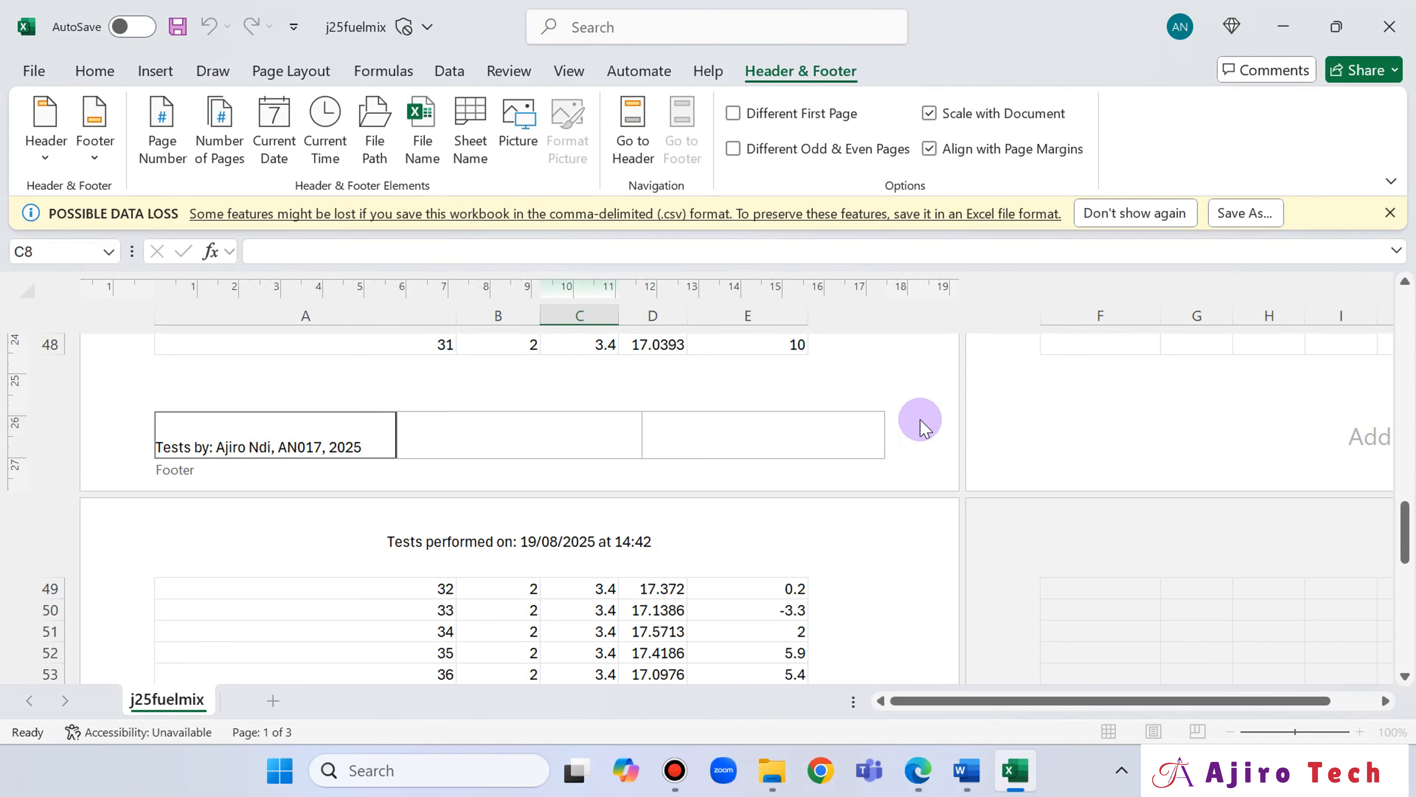
{"action": "left_click", "coordinate": [951, 444]}
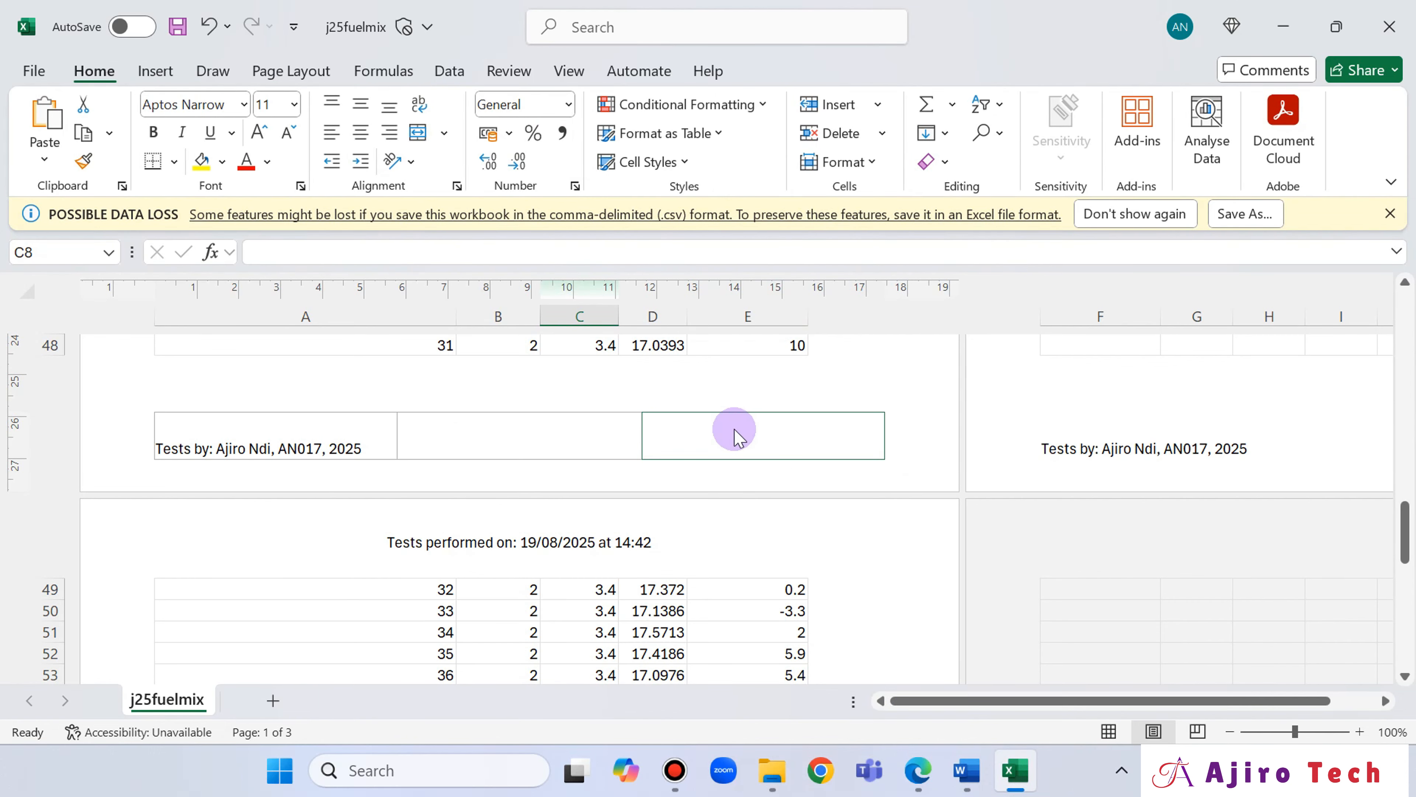
Exit the page footer and switch the worksheet from Page Layout back to Normal view.
{"action": "left_click", "coordinate": [734, 438]}
{"action": "left_click", "coordinate": [566, 71]}
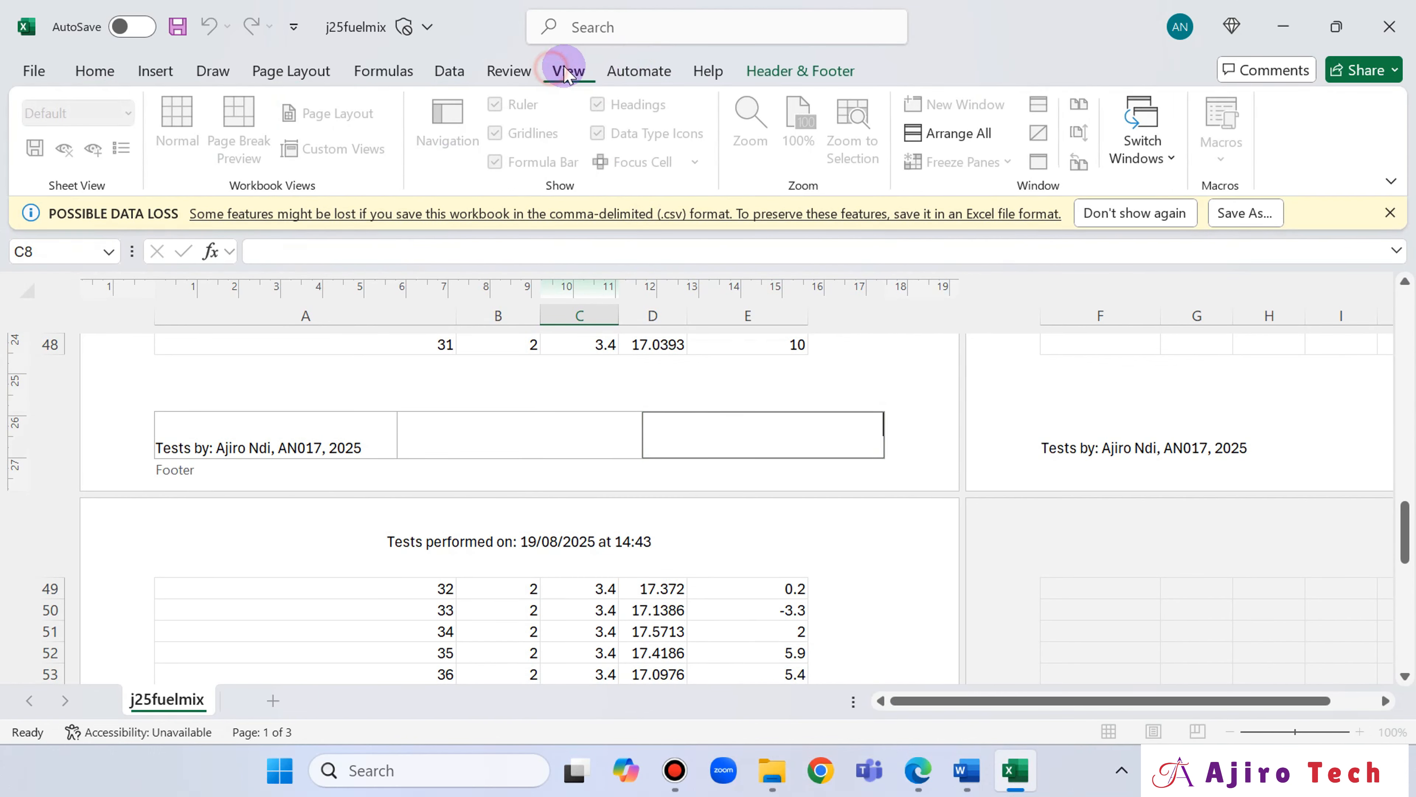
{"action": "left_click", "coordinate": [911, 421]}
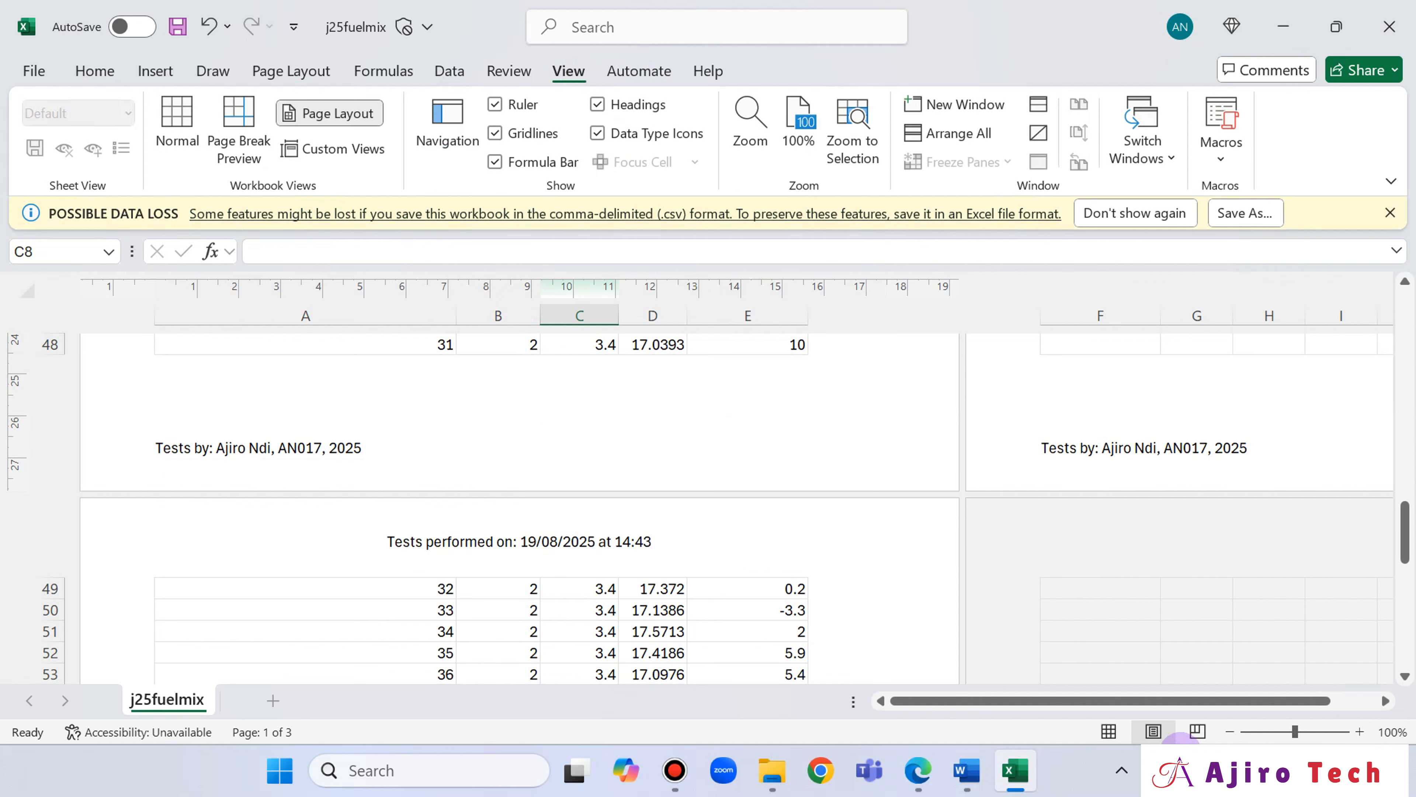
{"action": "left_click", "coordinate": [1108, 733]}
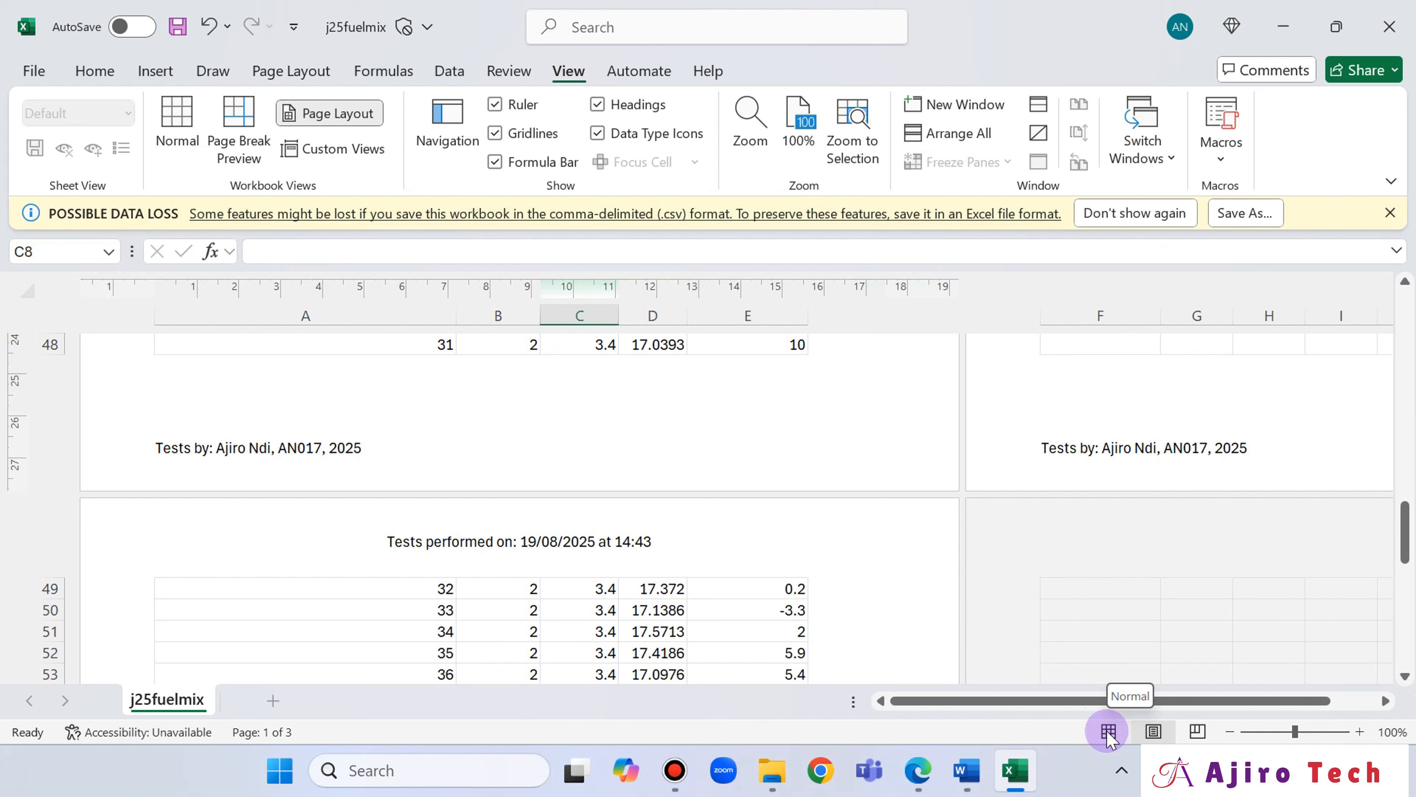
{"action": "left_click", "coordinate": [189, 129]}
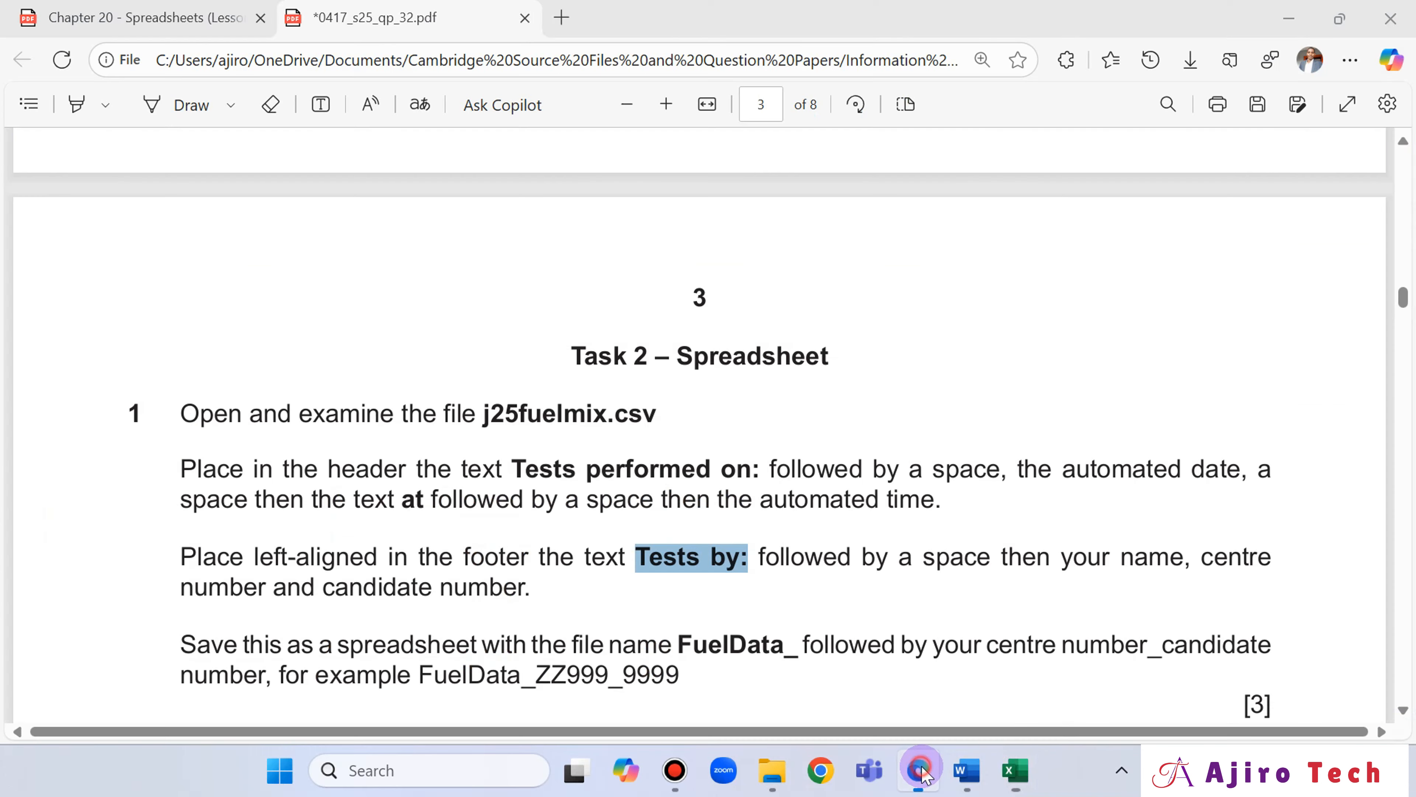
Review the save instruction in the question paper in Edge and copy the example file name FuelData_ZZ999_9999.
{"action": "left_click", "coordinate": [919, 772]}
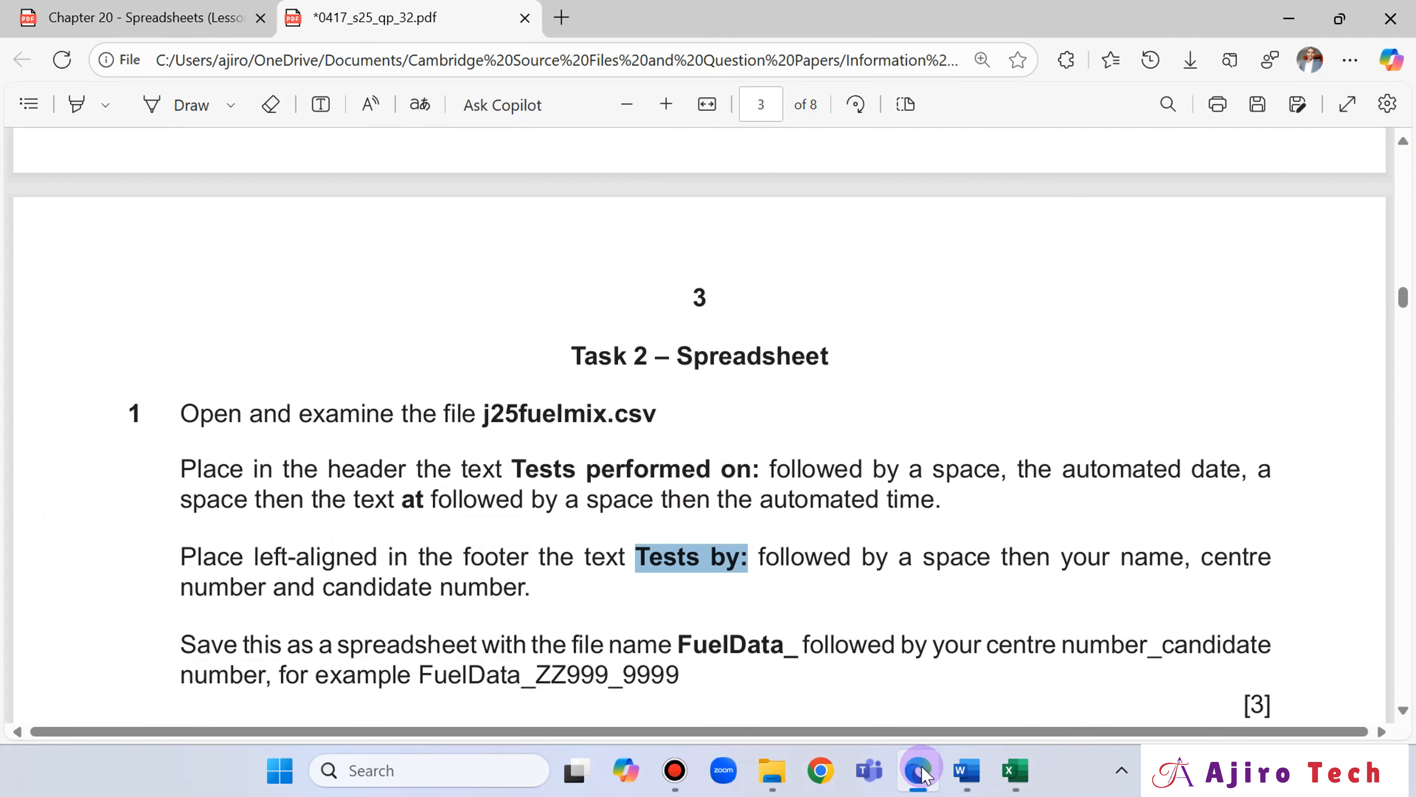
{"action": "scroll", "coordinate": [613, 558], "scroll_direction": "down", "scroll_amount": 2}
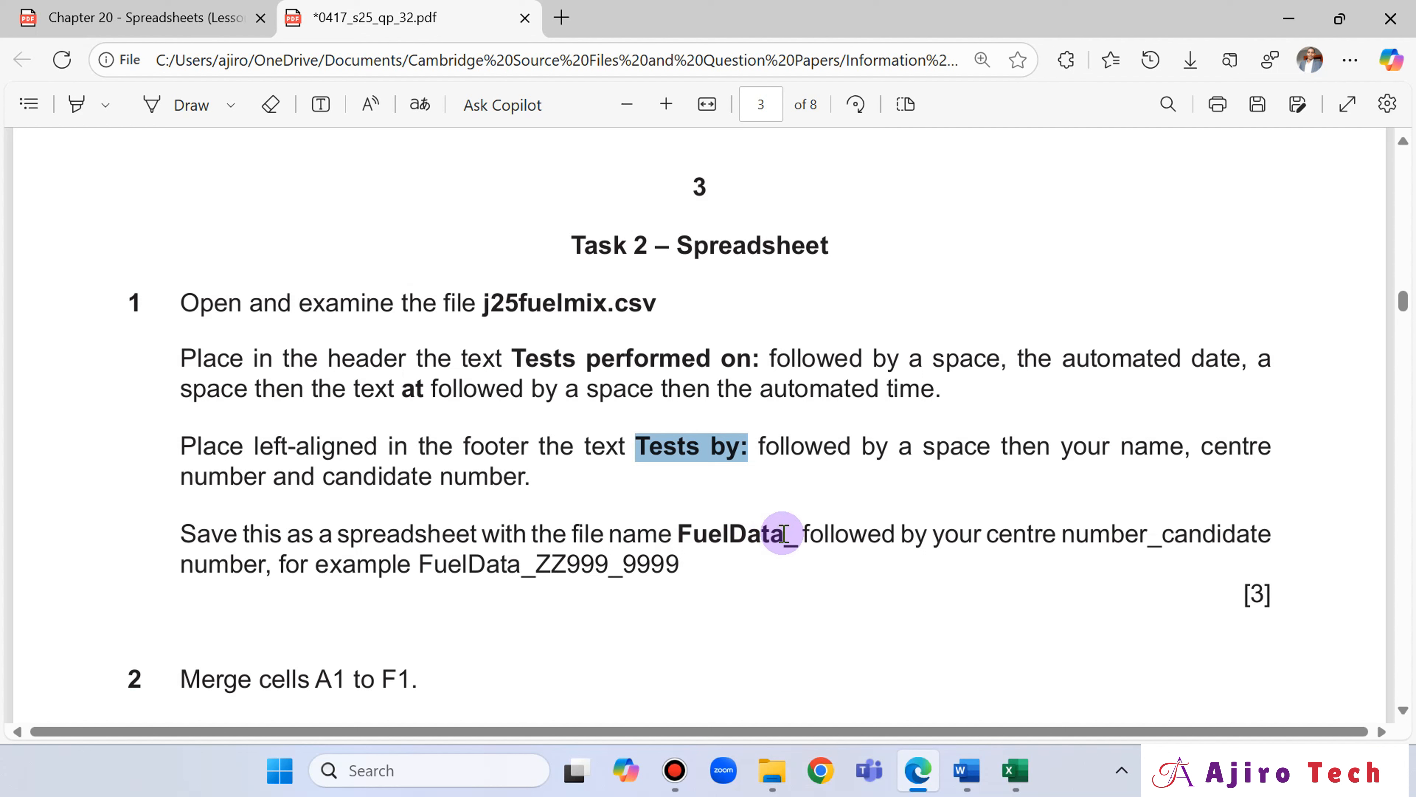
{"action": "left_click_drag", "start_coordinate": [422, 564], "coordinate": [679, 571]}
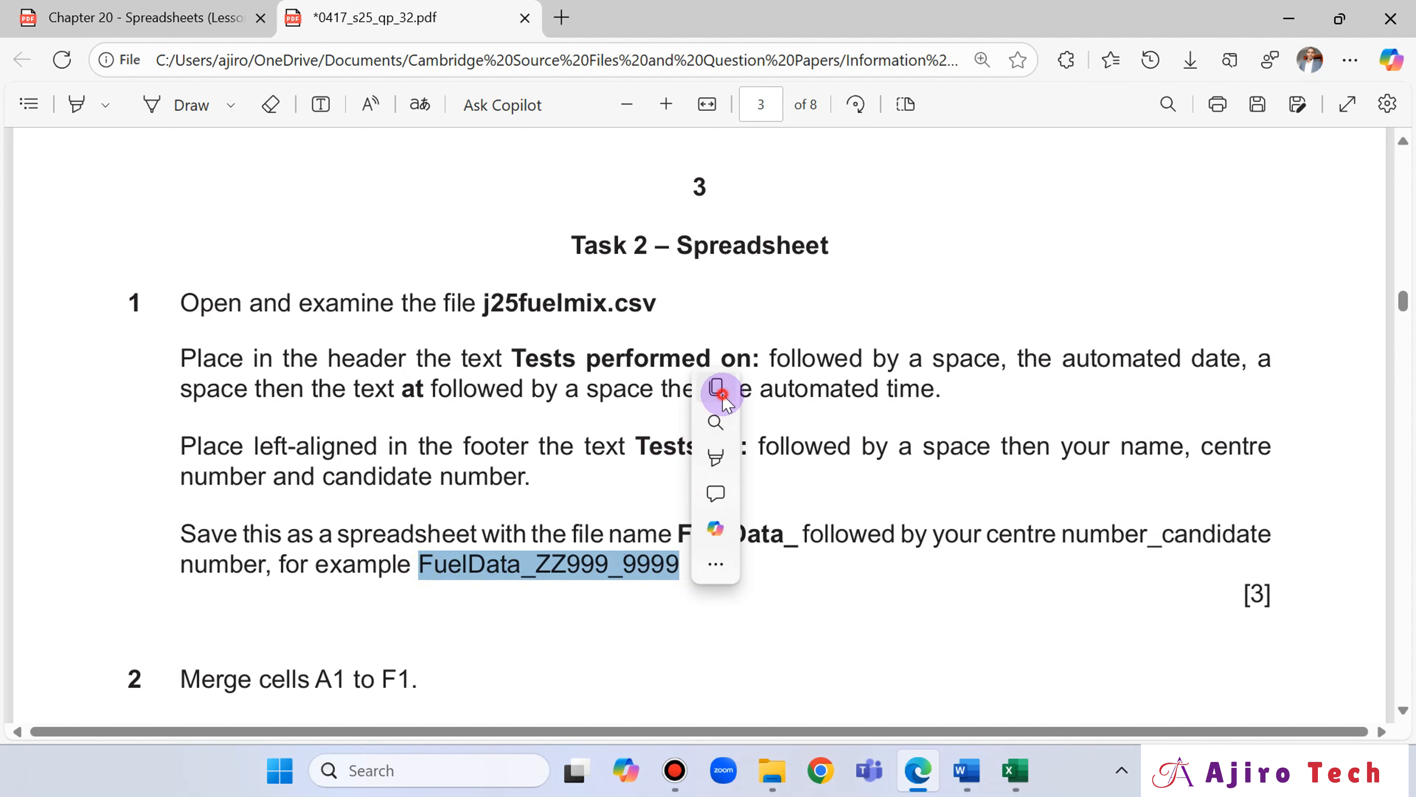
{"action": "left_click", "coordinate": [716, 386]}
In Excel, save the file as an Excel Workbook (*.xlsx) named FuelData_ followed by the centre number, an underscore and the candidate number.
{"action": "left_click", "coordinate": [1015, 770]}
{"action": "left_click", "coordinate": [40, 61]}
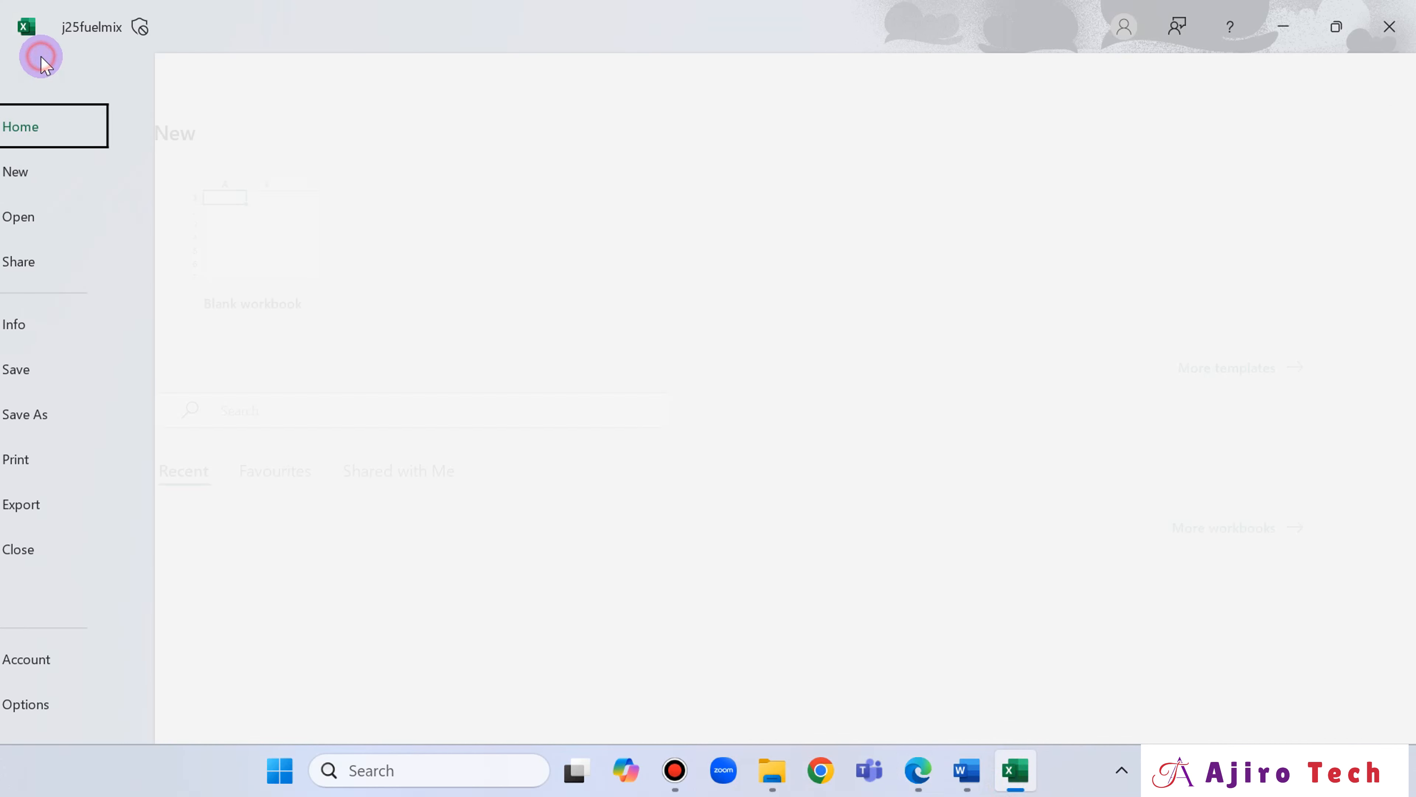
{"action": "left_click", "coordinate": [73, 402]}
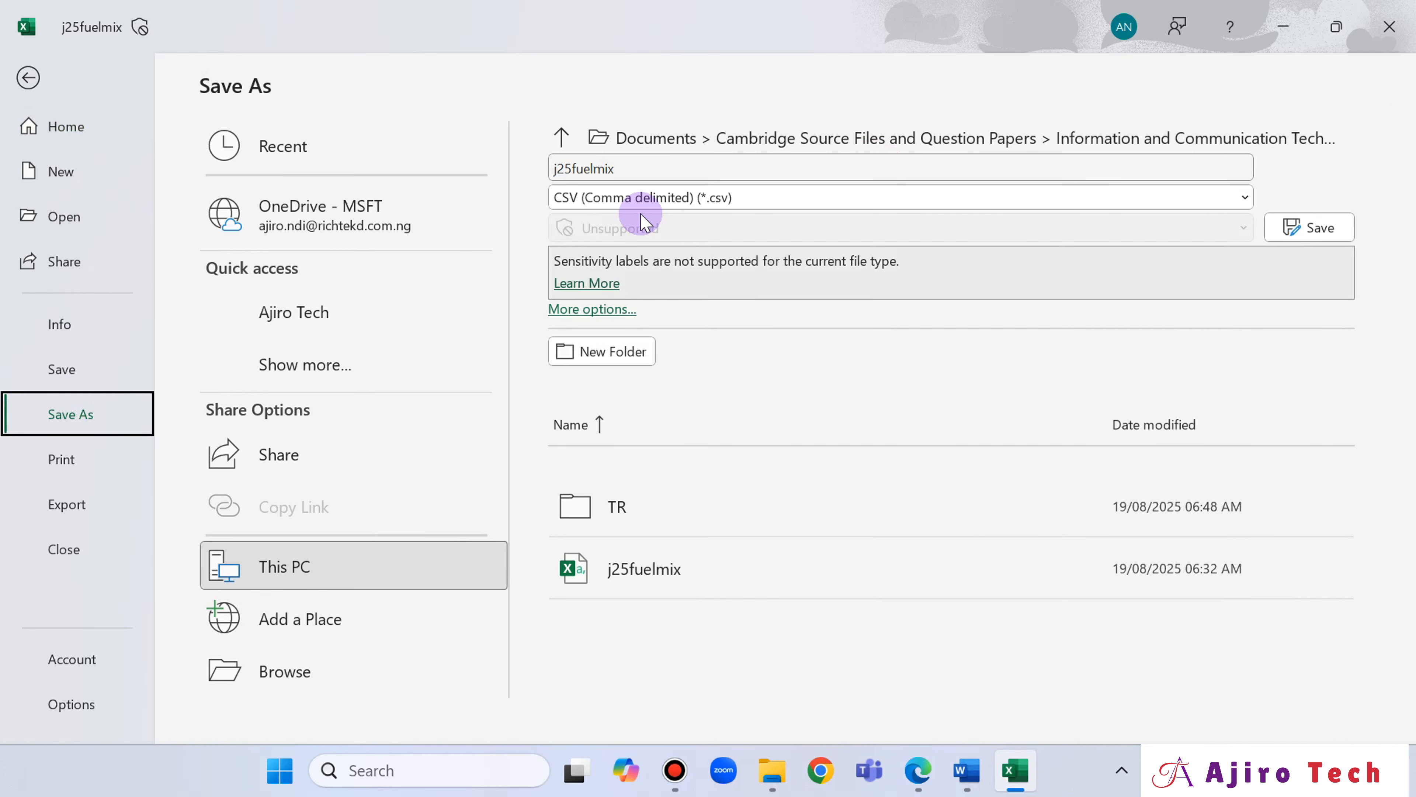
{"action": "left_click", "coordinate": [625, 201]}
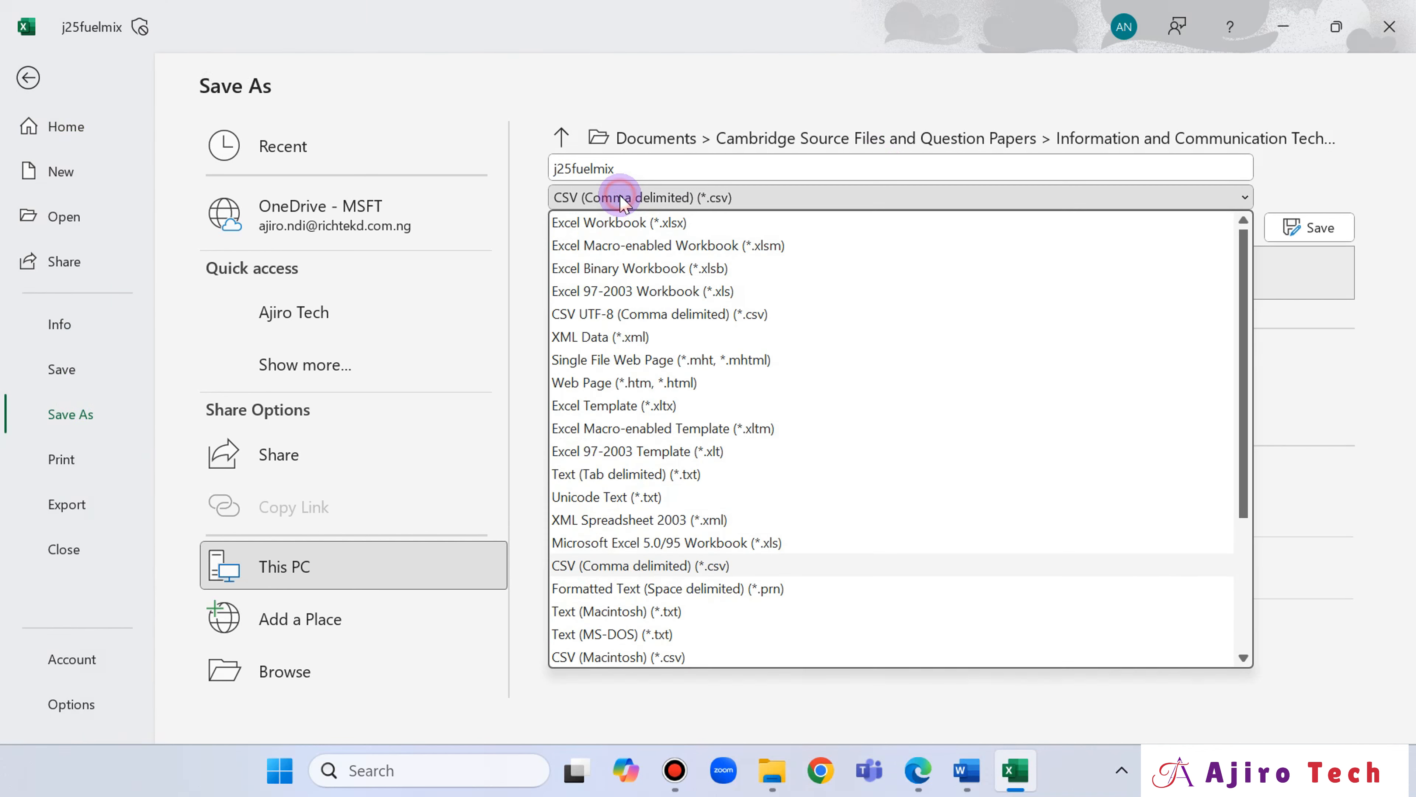
{"action": "left_click", "coordinate": [627, 223]}
{"action": "left_click", "coordinate": [635, 164]}
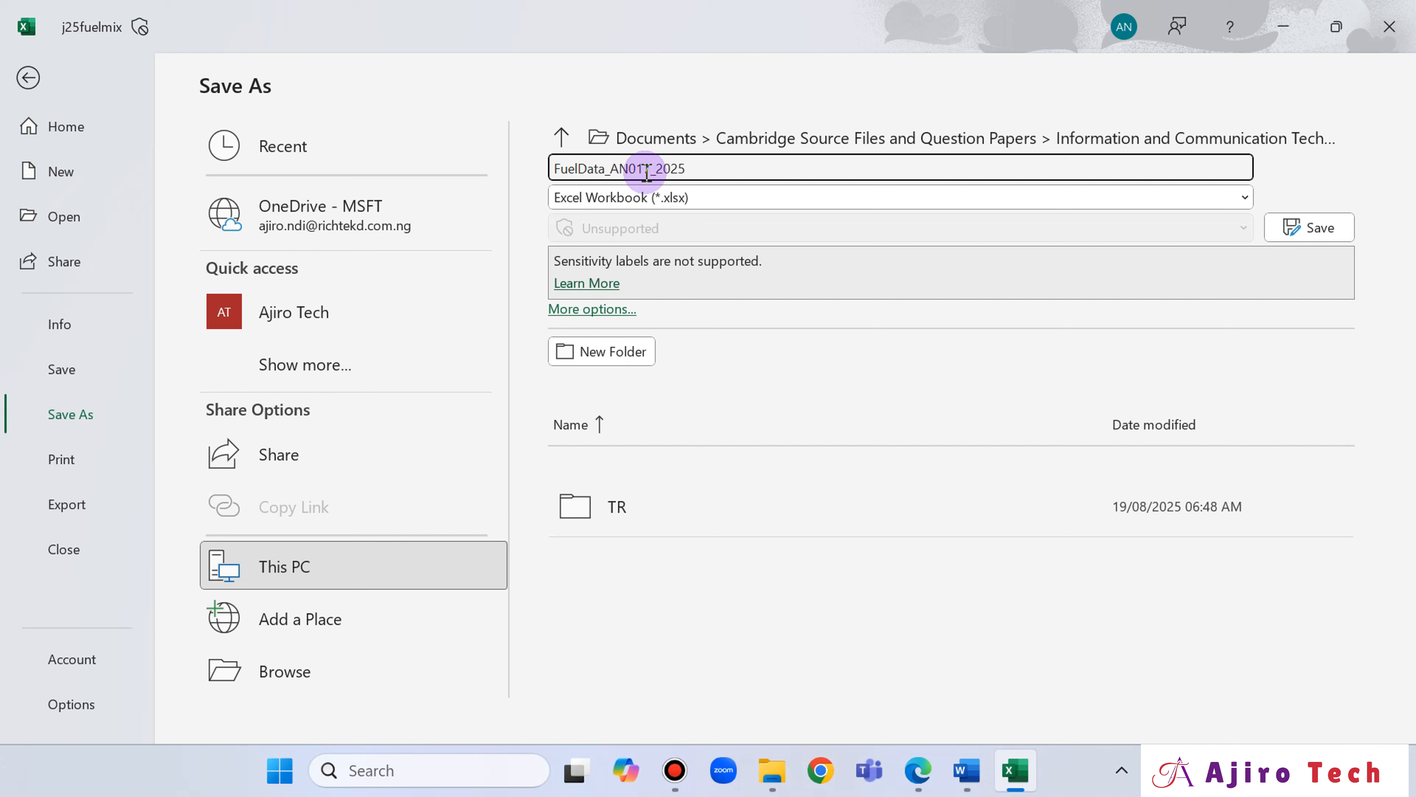
{"action": "left_click", "coordinate": [1301, 229]}
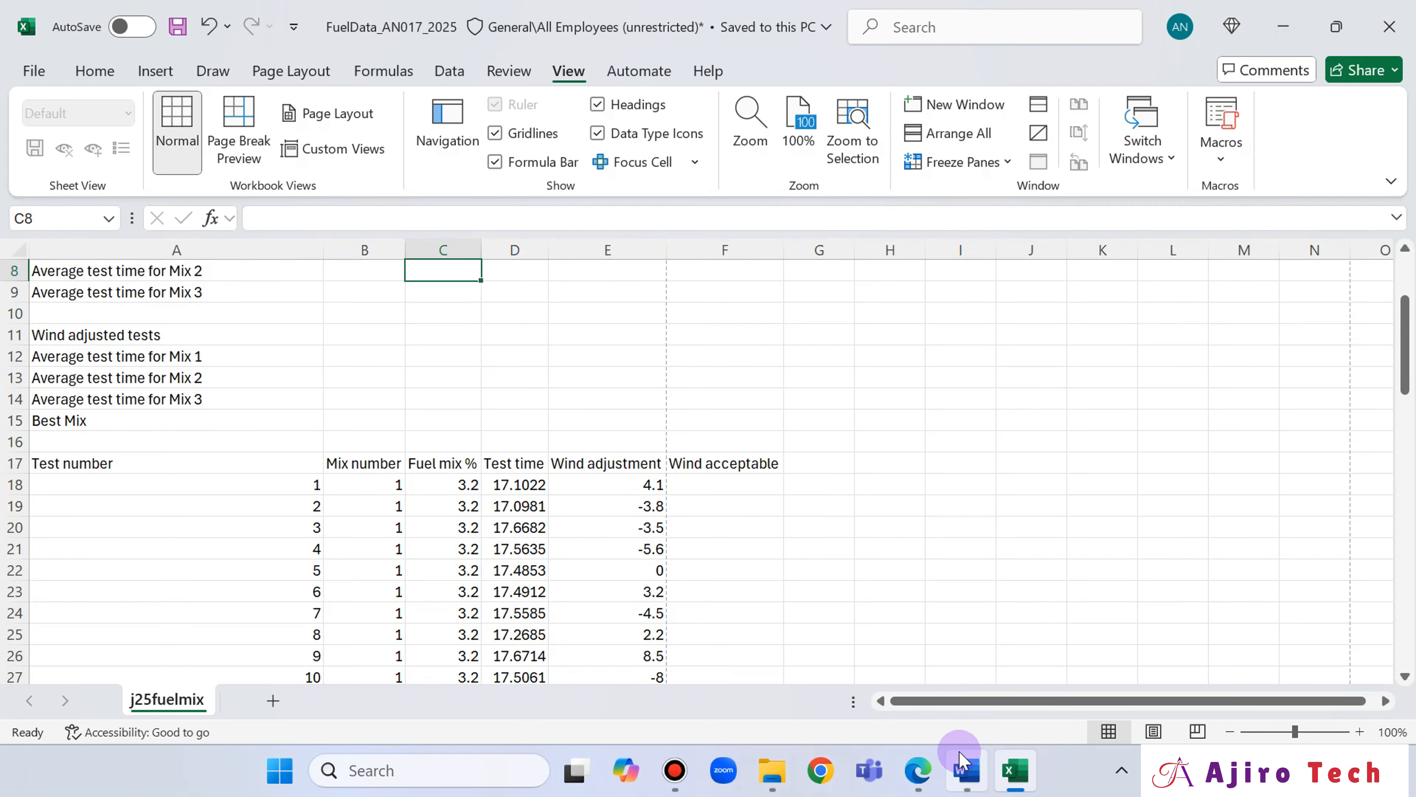
Read question 2's cell merging and formatting instructions in the question paper and activate the Draw tool.
{"action": "mouse_move", "coordinate": [918, 767]}
{"action": "left_click", "coordinate": [907, 668]}
{"action": "scroll", "coordinate": [870, 516], "scroll_direction": "down", "scroll_amount": 2}
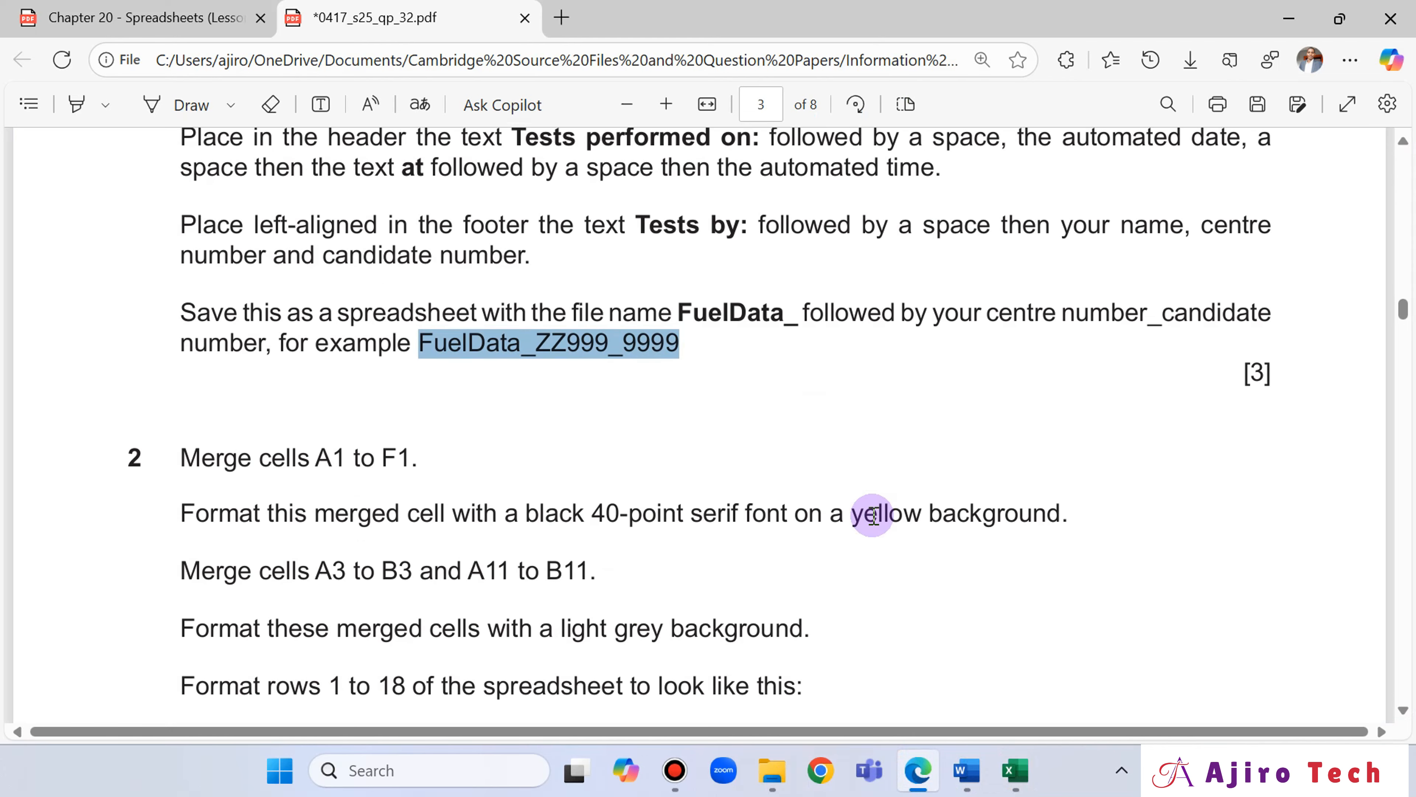
{"action": "scroll", "coordinate": [162, 335], "scroll_direction": "down", "scroll_amount": 1}
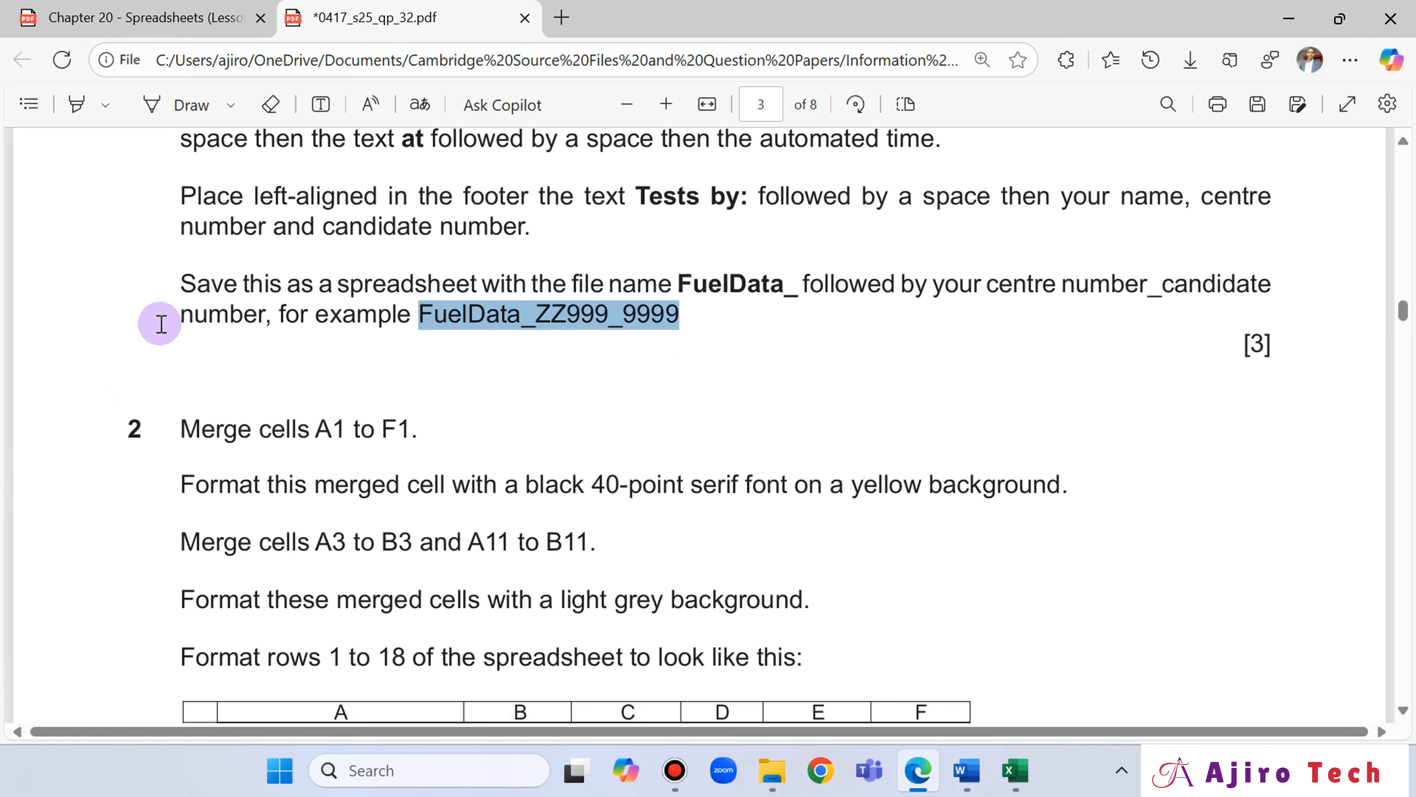
{"action": "scroll", "coordinate": [161, 324], "scroll_direction": "down", "scroll_amount": 3}
{"action": "left_click", "coordinate": [153, 105]}
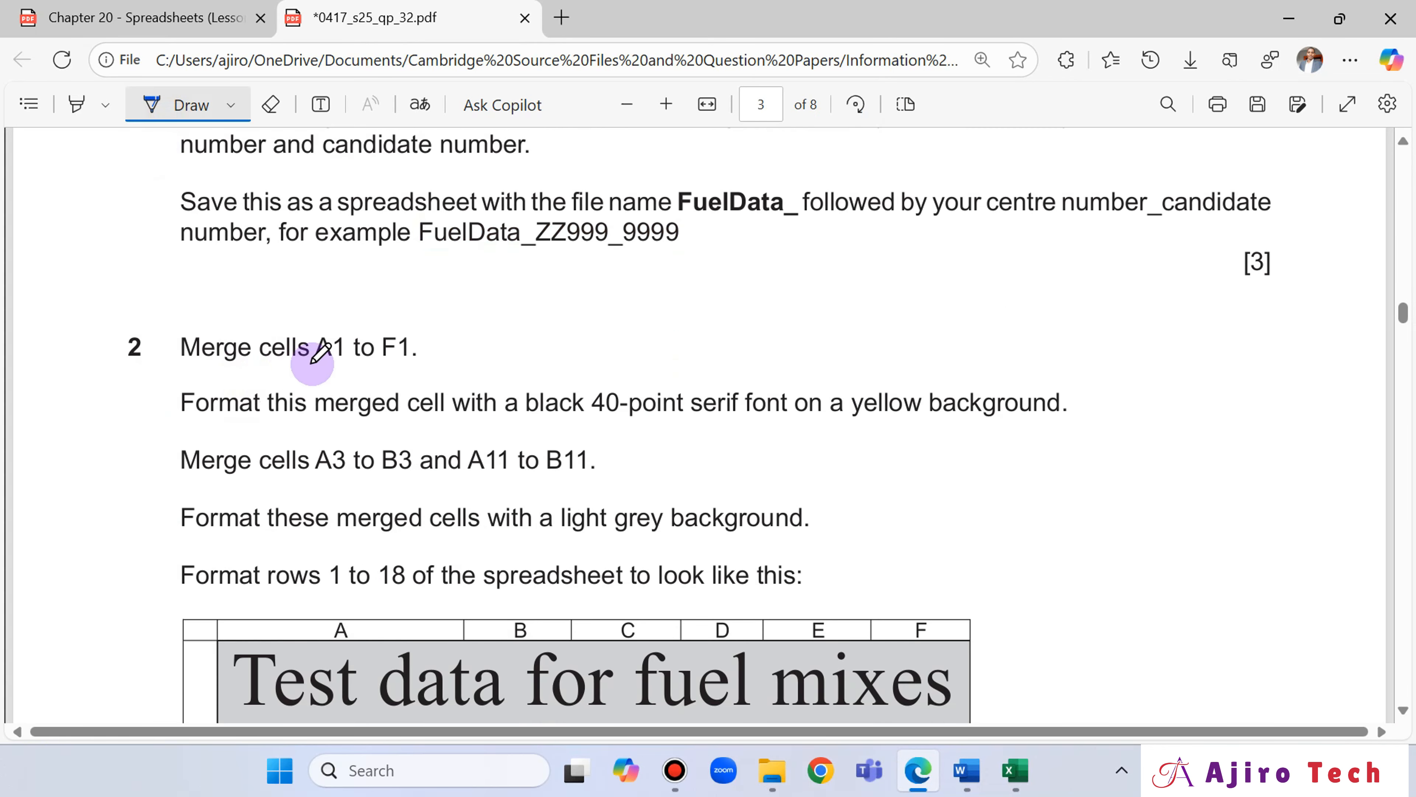
Return to Excel and merge title cells A1 to F1 without centring the text.
{"action": "left_click", "coordinate": [1014, 770]}
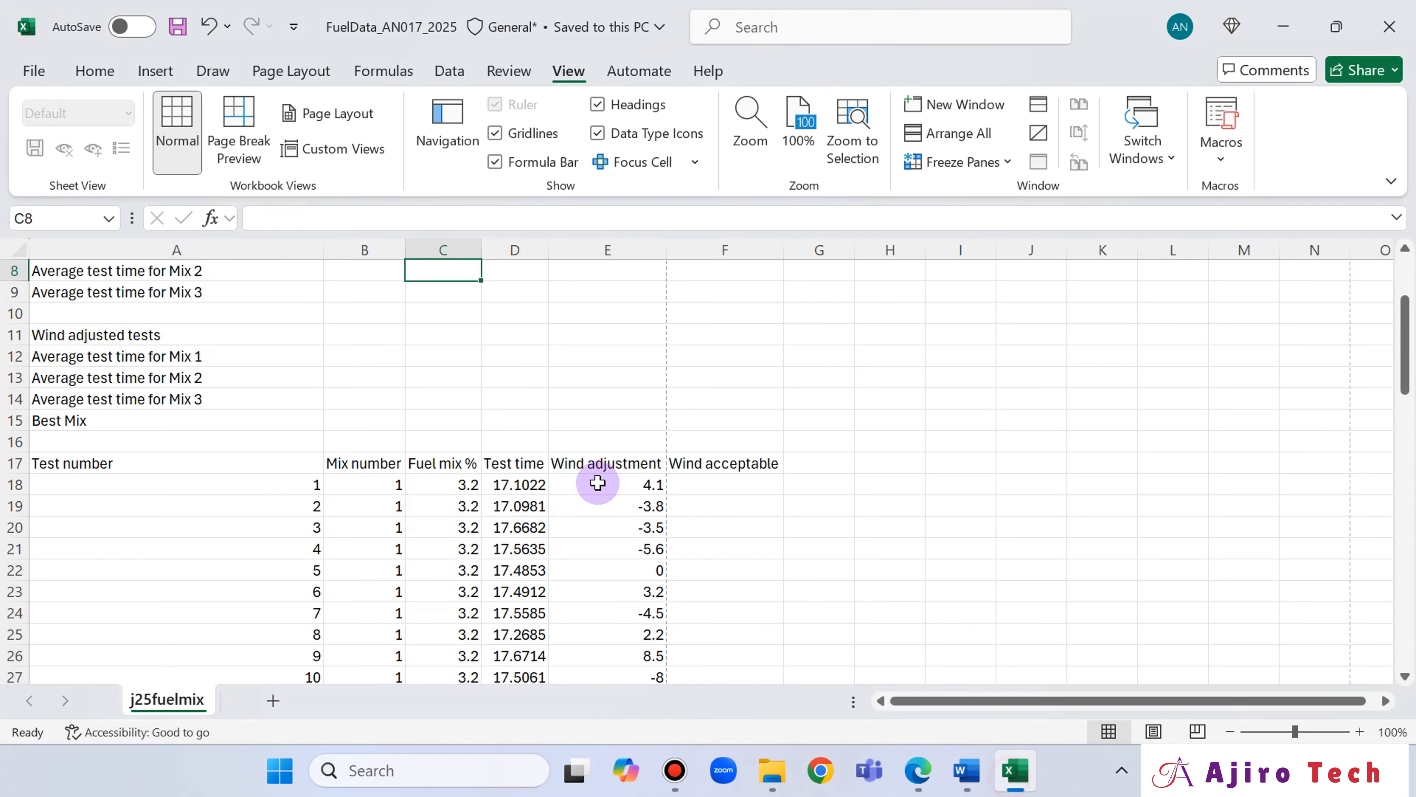
{"action": "scroll", "coordinate": [502, 435], "scroll_direction": "up", "scroll_amount": 3}
{"action": "left_click", "coordinate": [111, 271]}
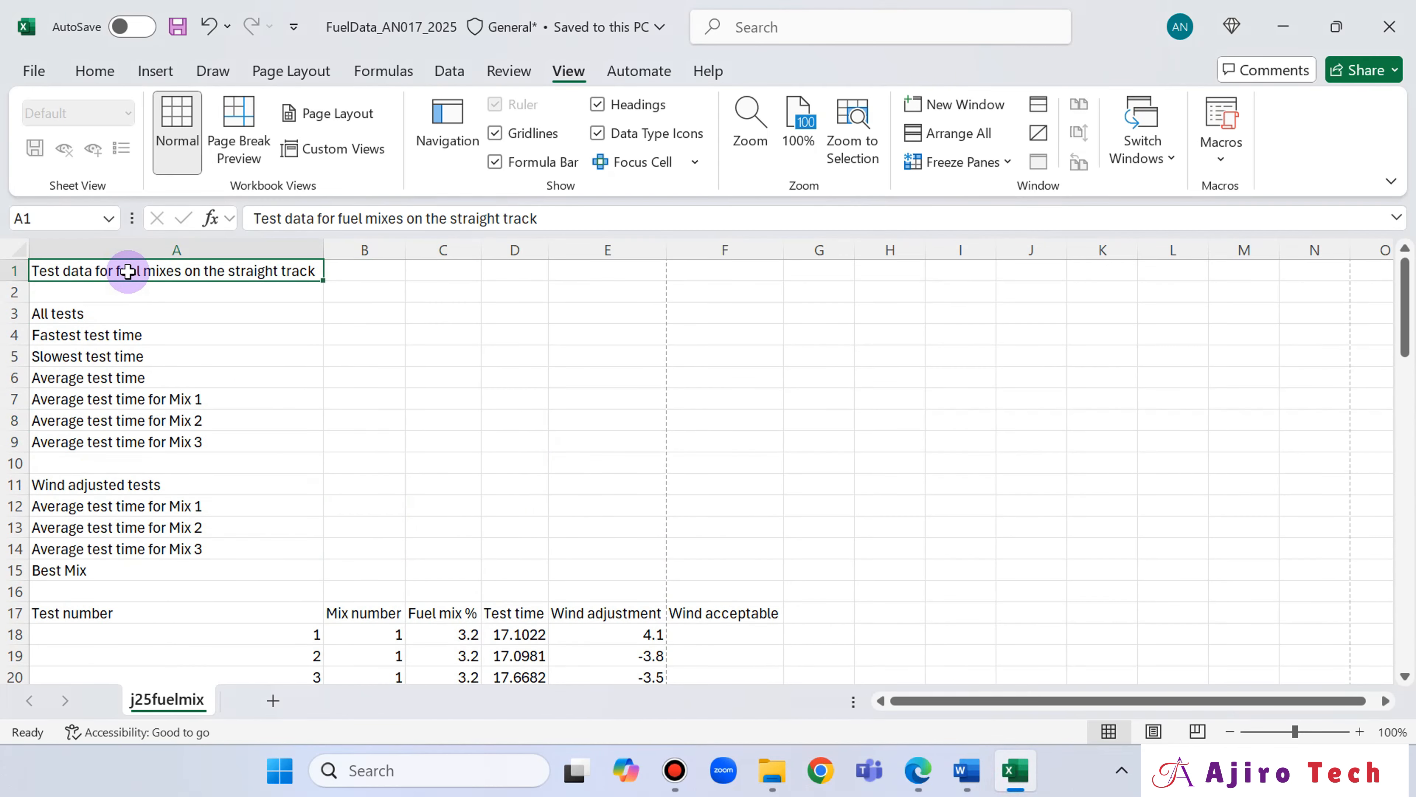
{"action": "left_click_drag", "start_coordinate": [128, 272], "coordinate": [703, 268]}
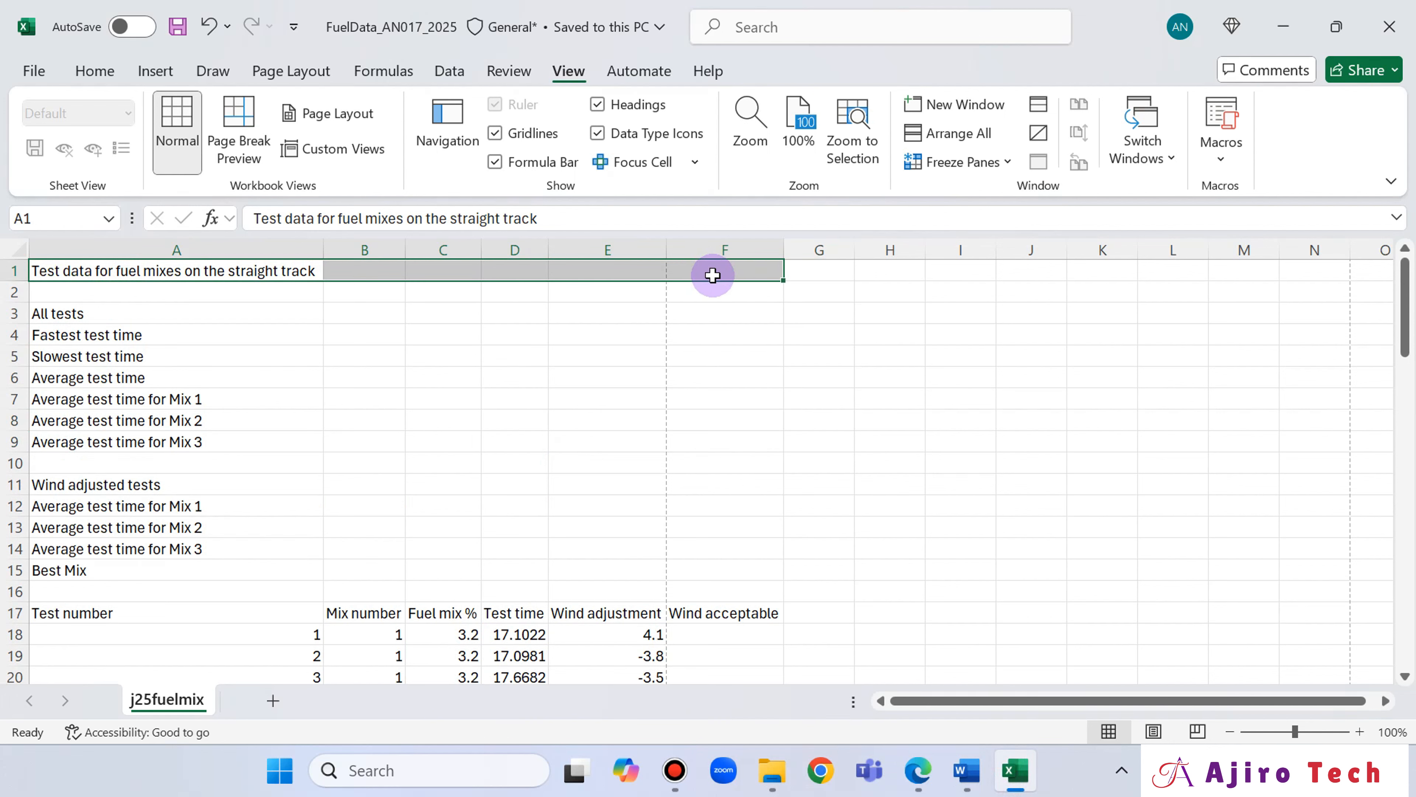
{"action": "left_click", "coordinate": [94, 71]}
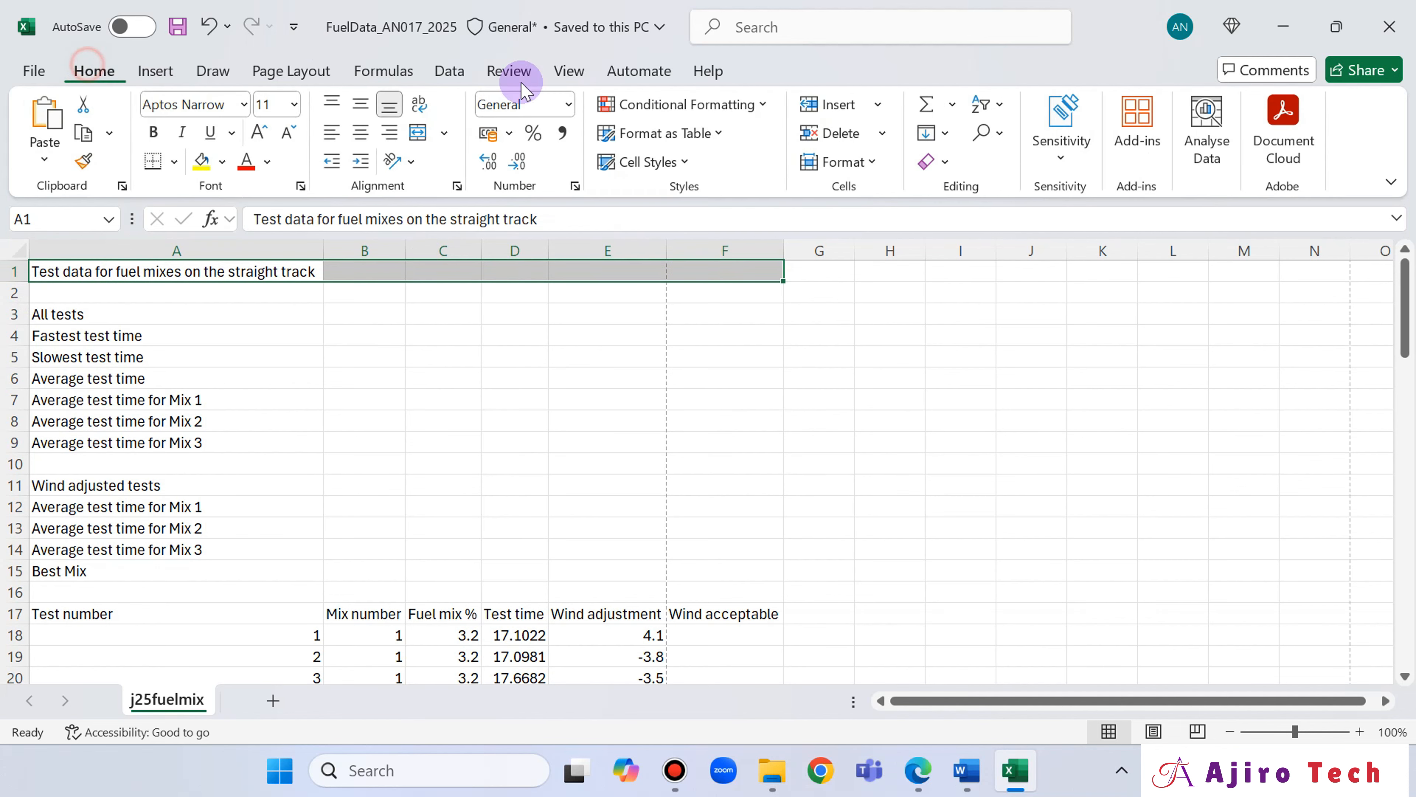
{"action": "left_click", "coordinate": [444, 133]}
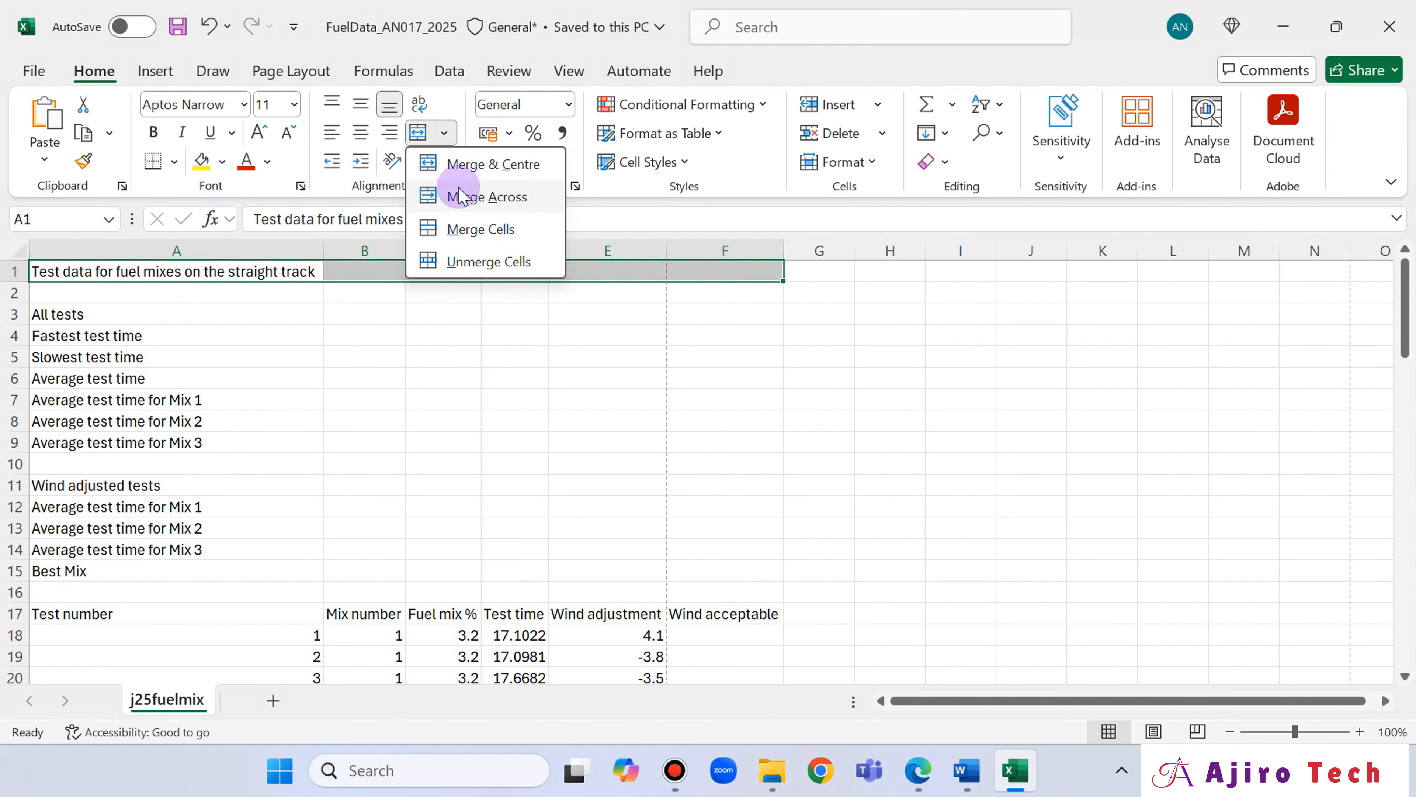
{"action": "left_click", "coordinate": [469, 229]}
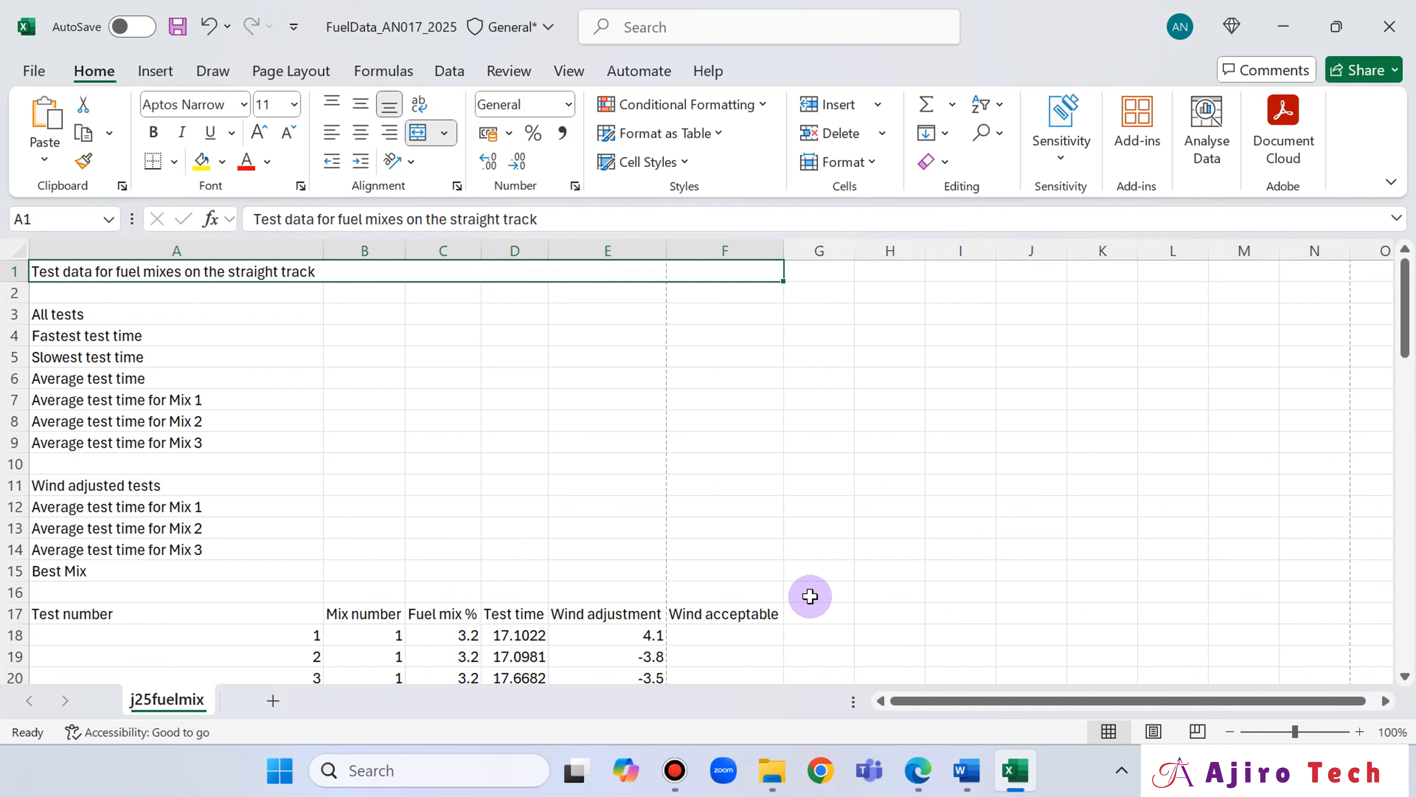
Check the font requirement in the question paper and format the merged title cell in 40-point Times New Roman.
{"action": "left_click", "coordinate": [920, 771]}
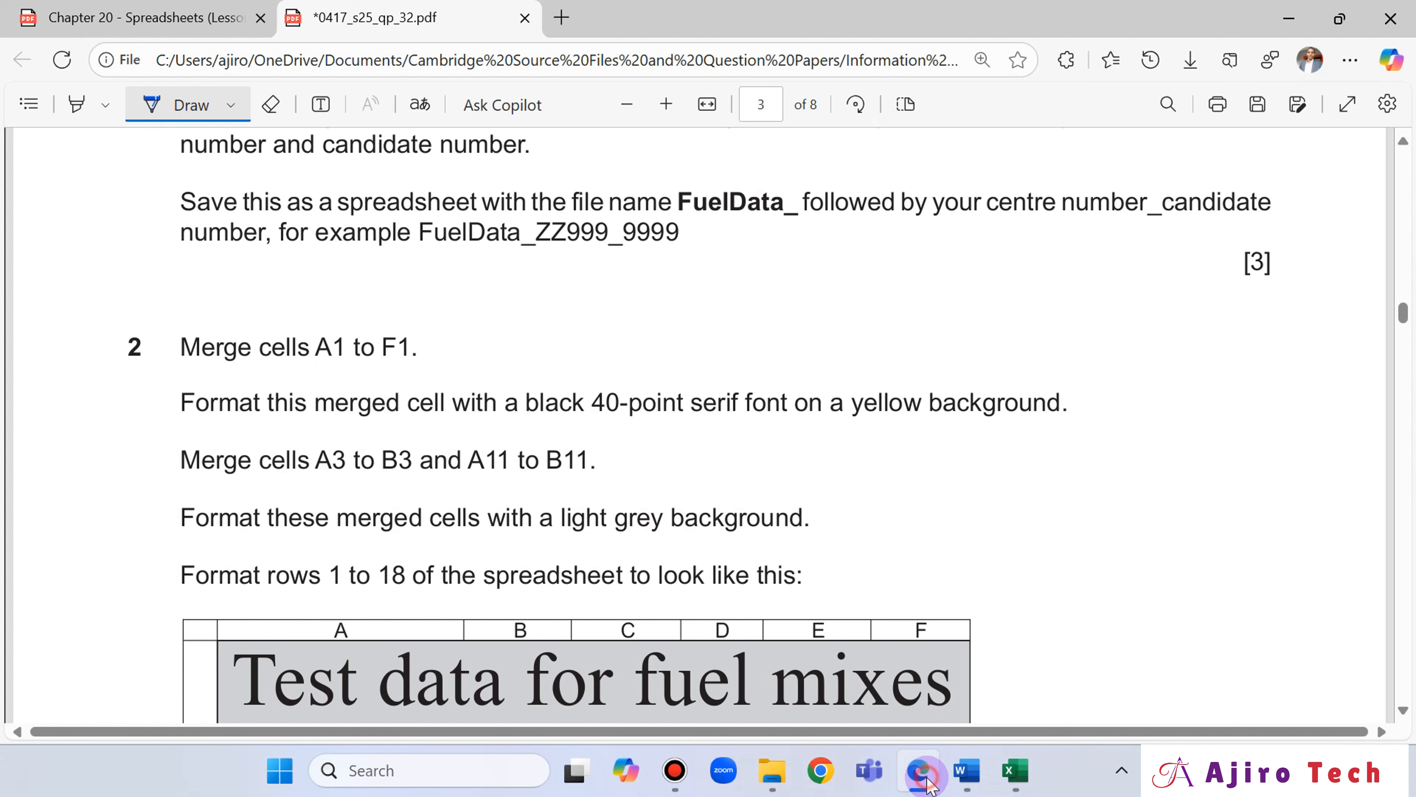
{"action": "left_click", "coordinate": [926, 781]}
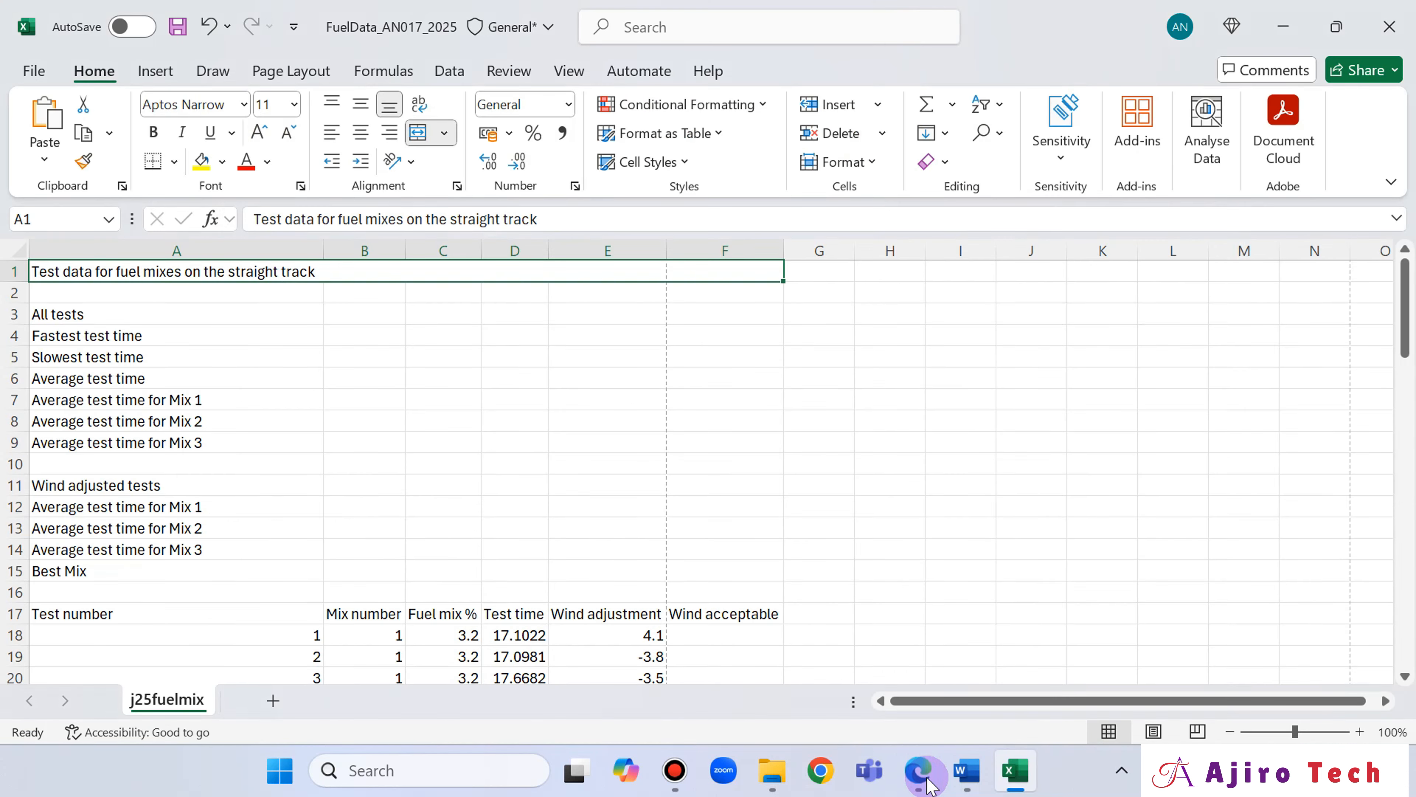
{"action": "left_click", "coordinate": [293, 104]}
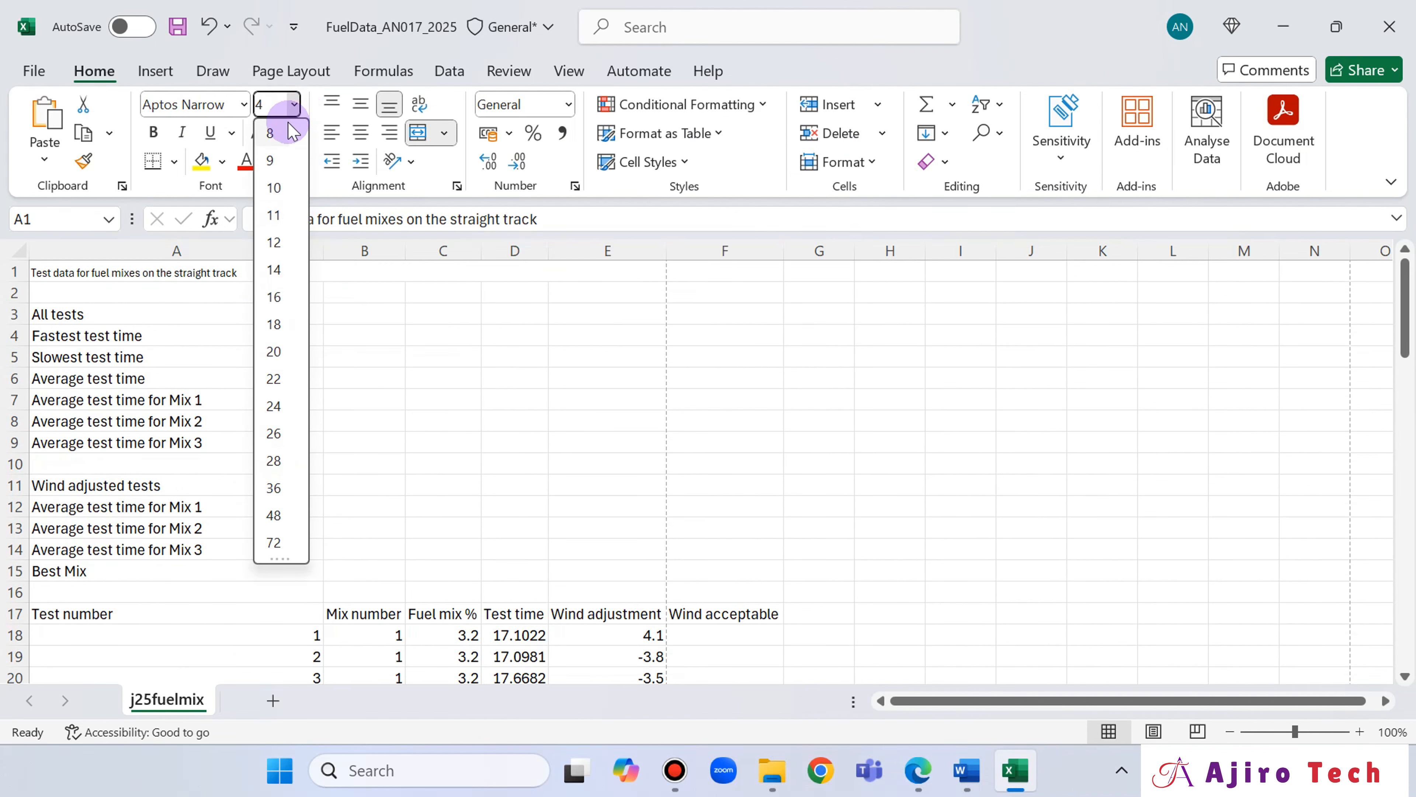
{"action": "key", "text": "Return"}
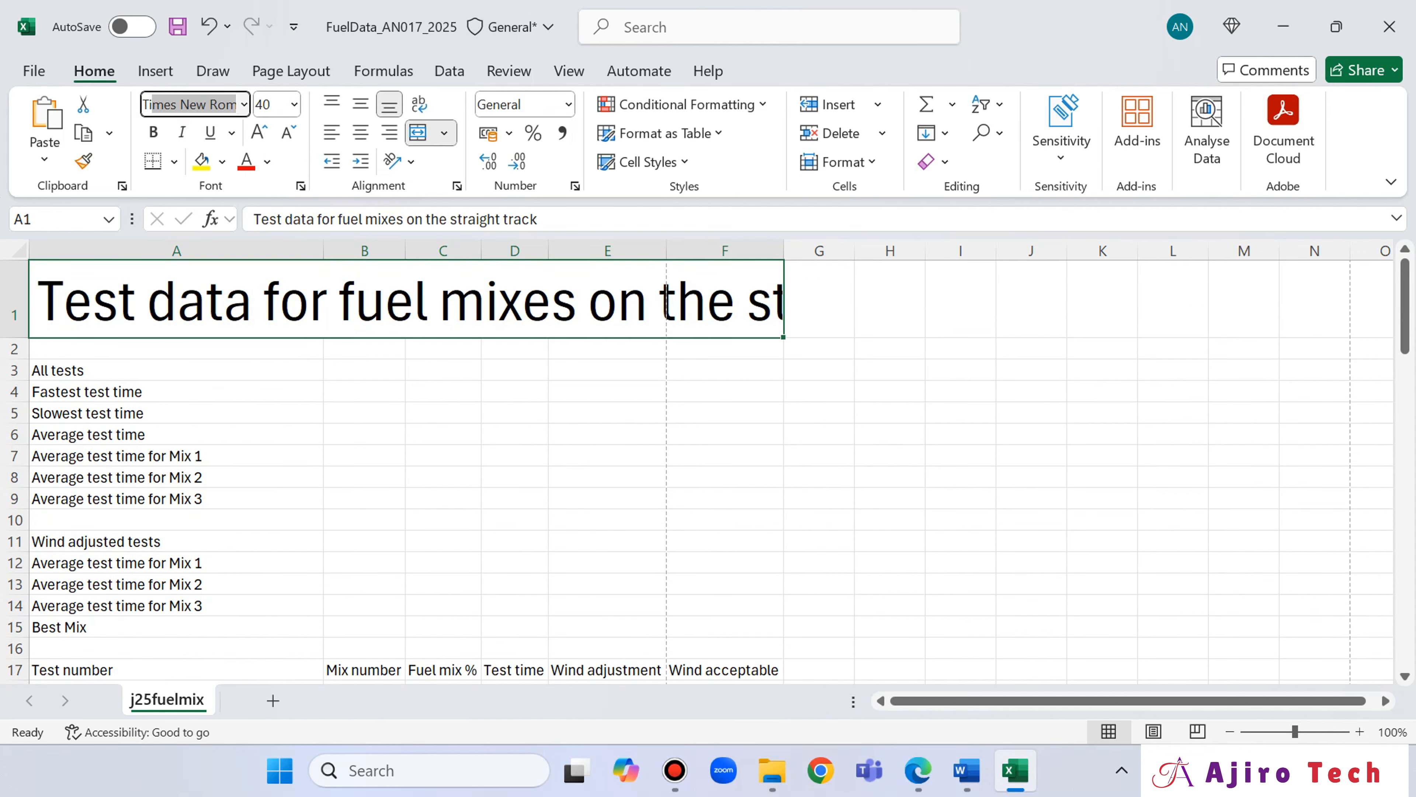
{"action": "type", "text": "Times"}
{"action": "key", "text": "Return"}
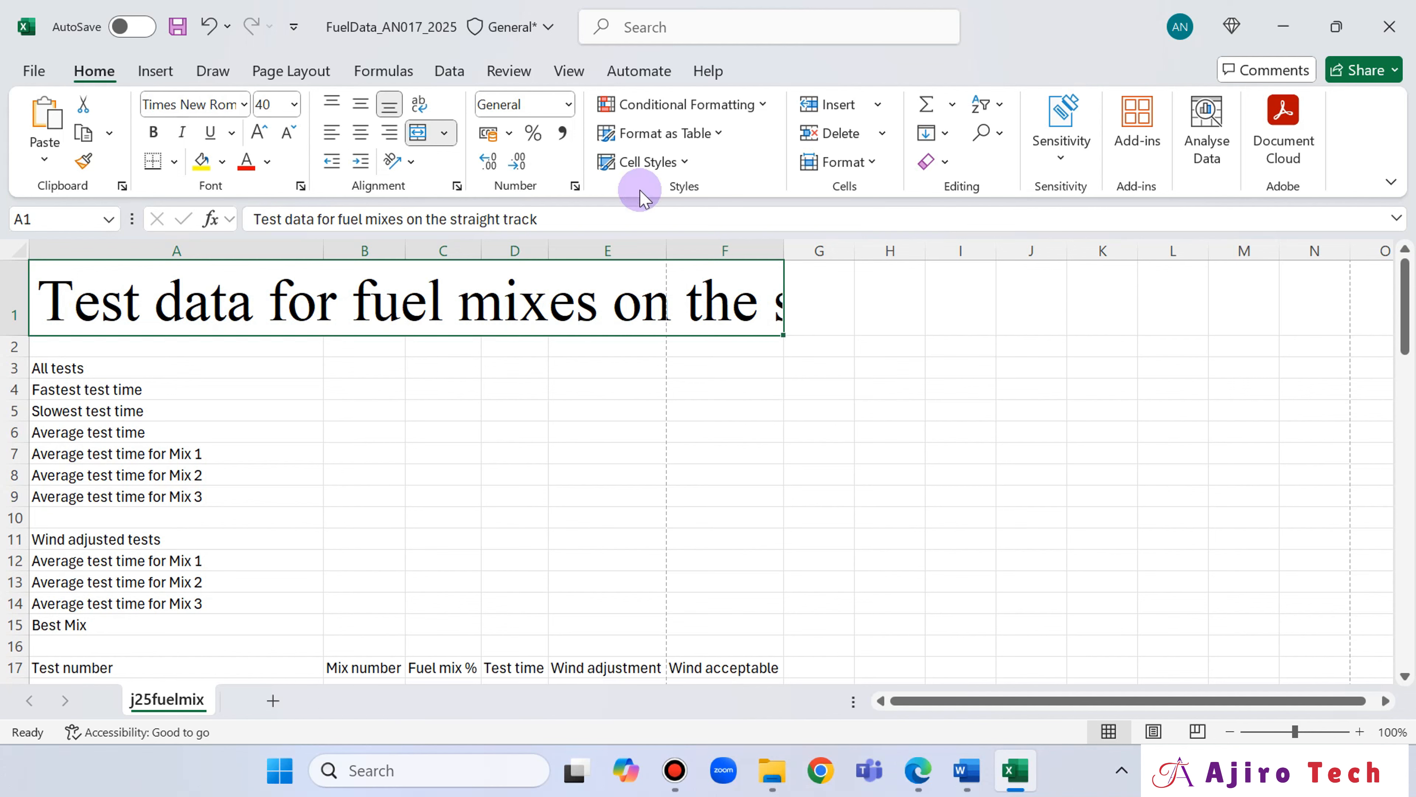
Check the background requirement in the question paper and fill the merged title cell with standard yellow.
{"action": "left_click", "coordinate": [917, 776]}
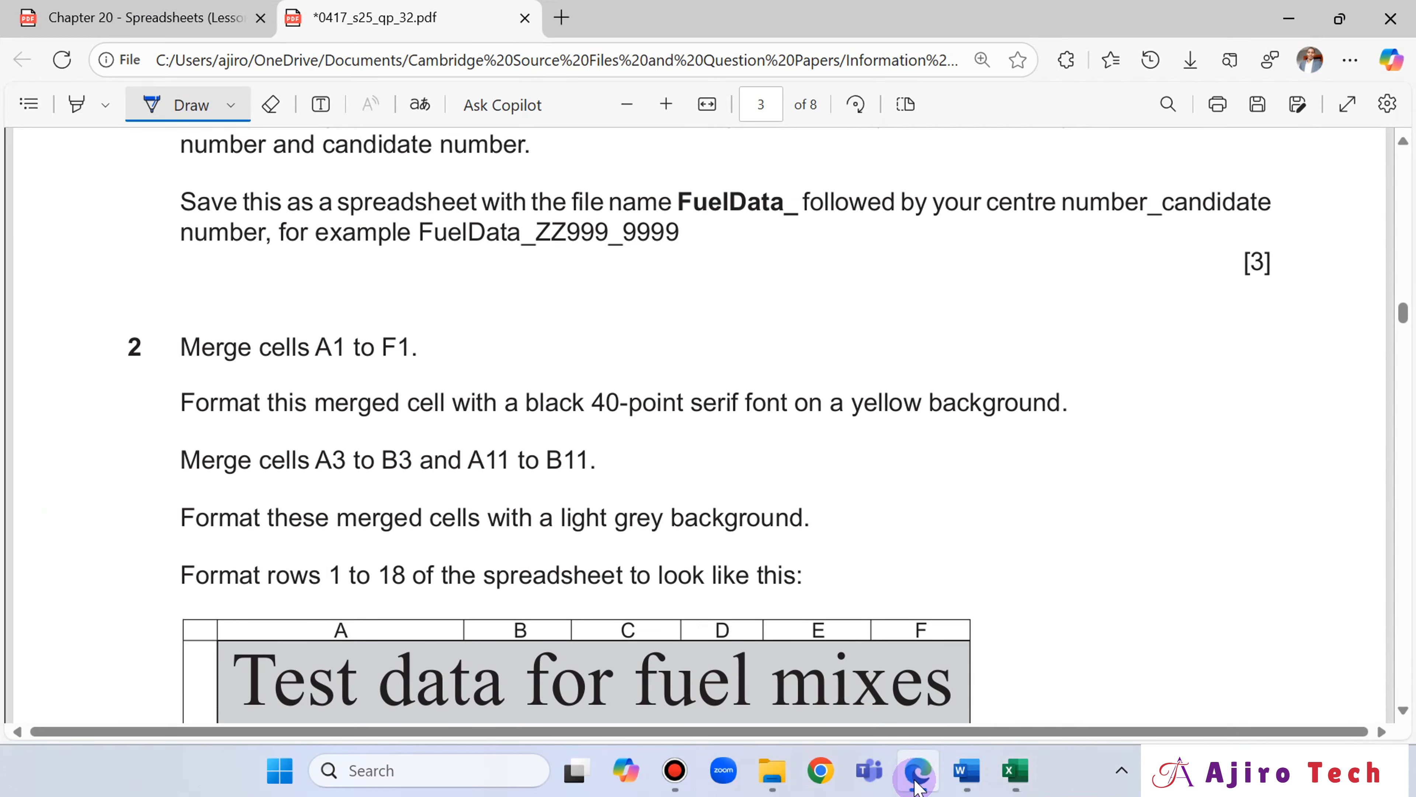
{"action": "left_click", "coordinate": [928, 754]}
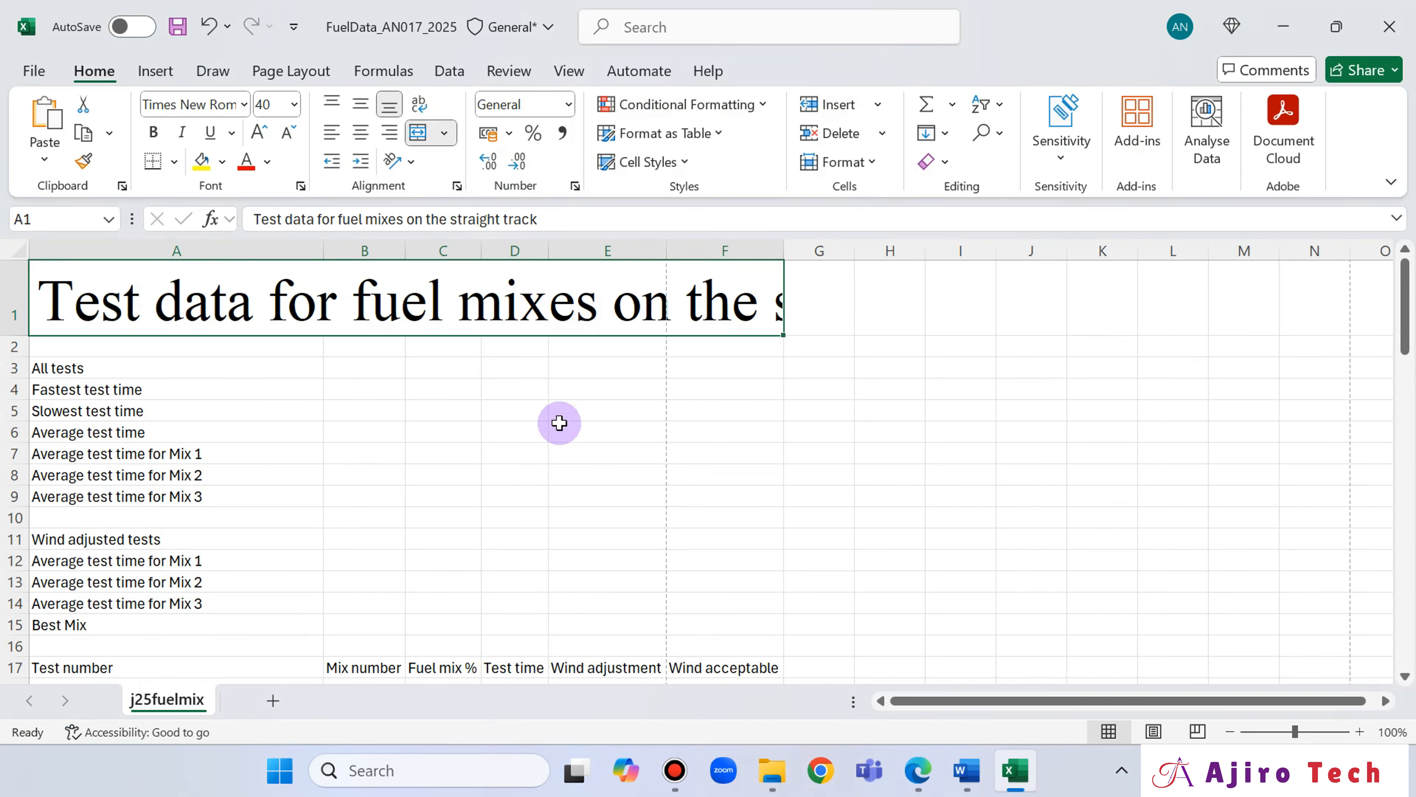
{"action": "left_click", "coordinate": [224, 162]}
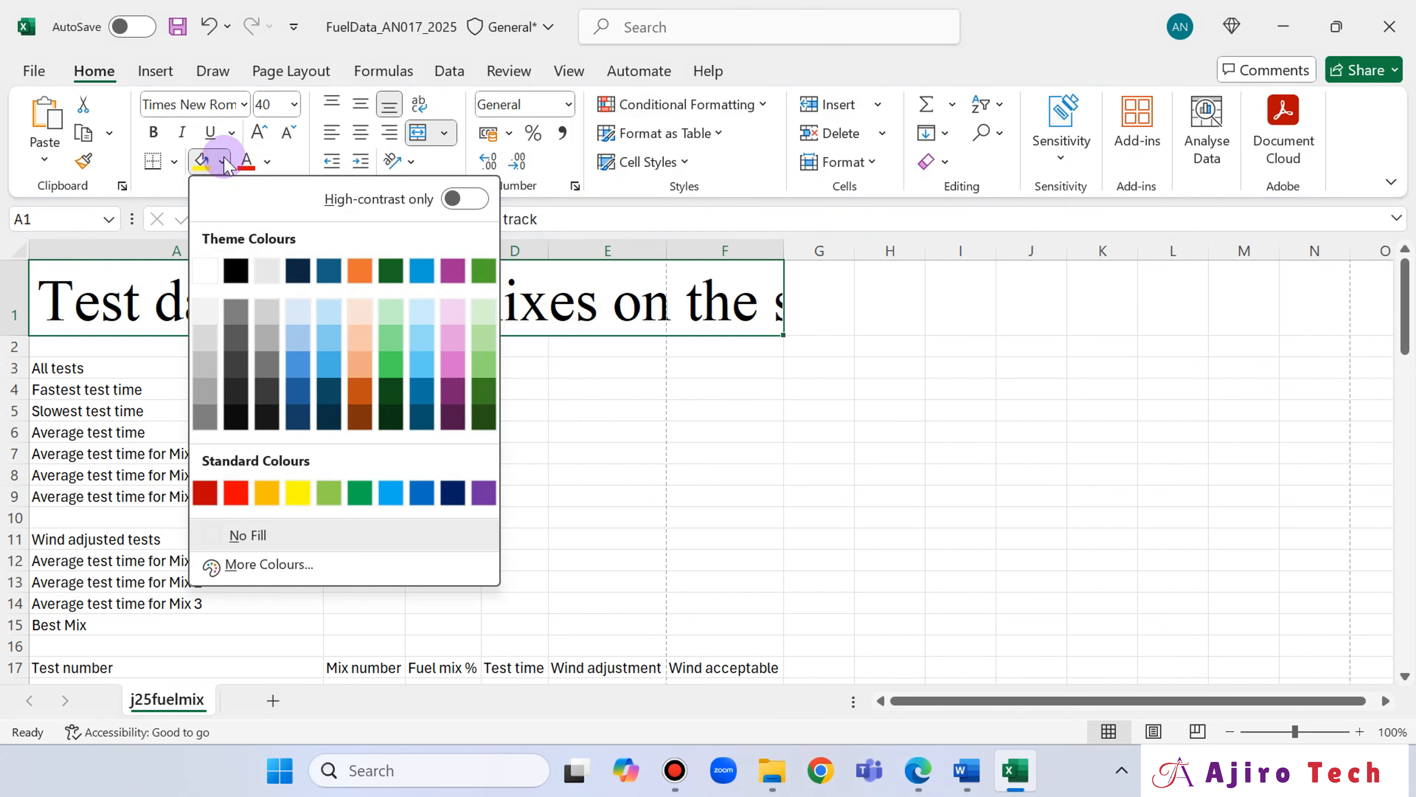
{"action": "left_click", "coordinate": [299, 491]}
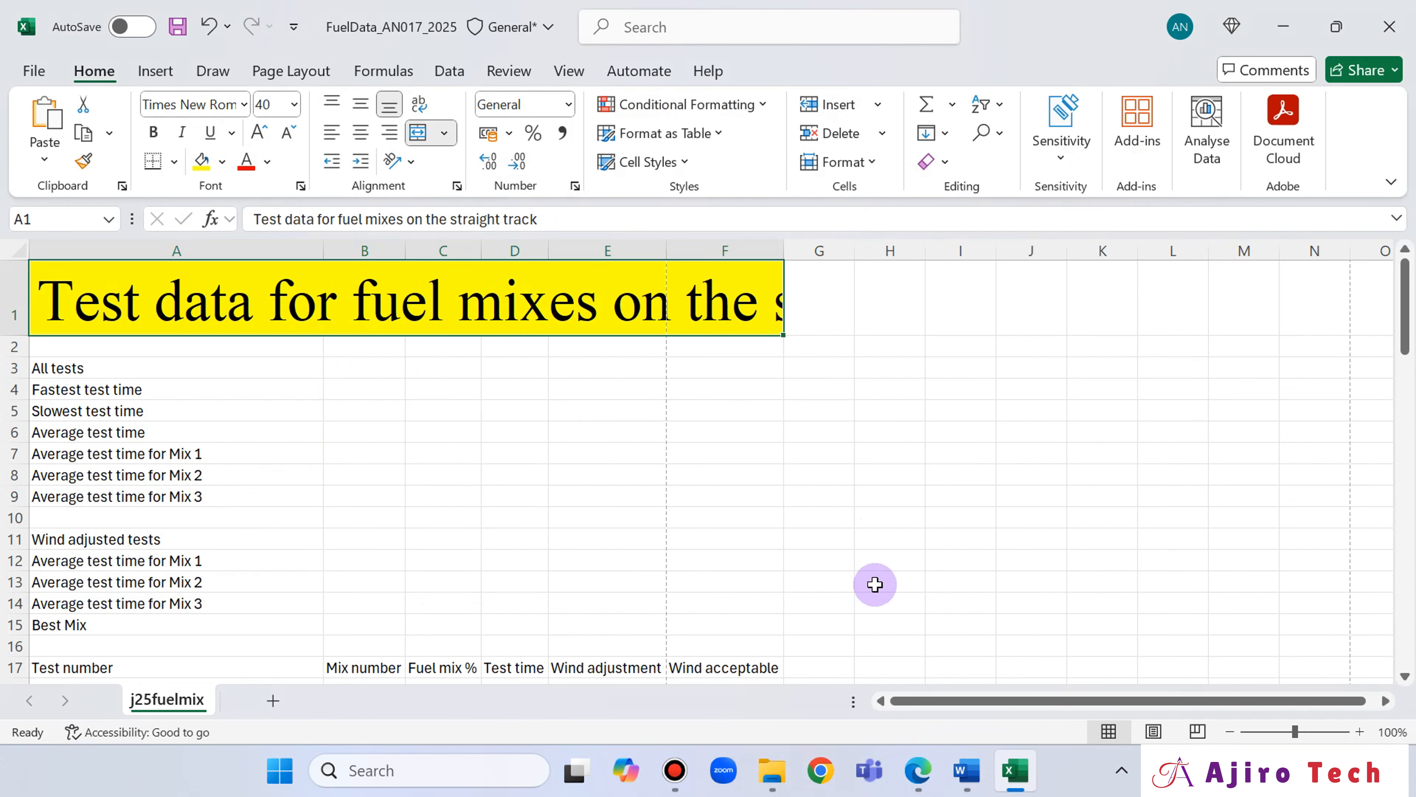
Check the next merge instruction, merge cells A3 to B3 without centring, and return to the question paper.
{"action": "left_click", "coordinate": [918, 771]}
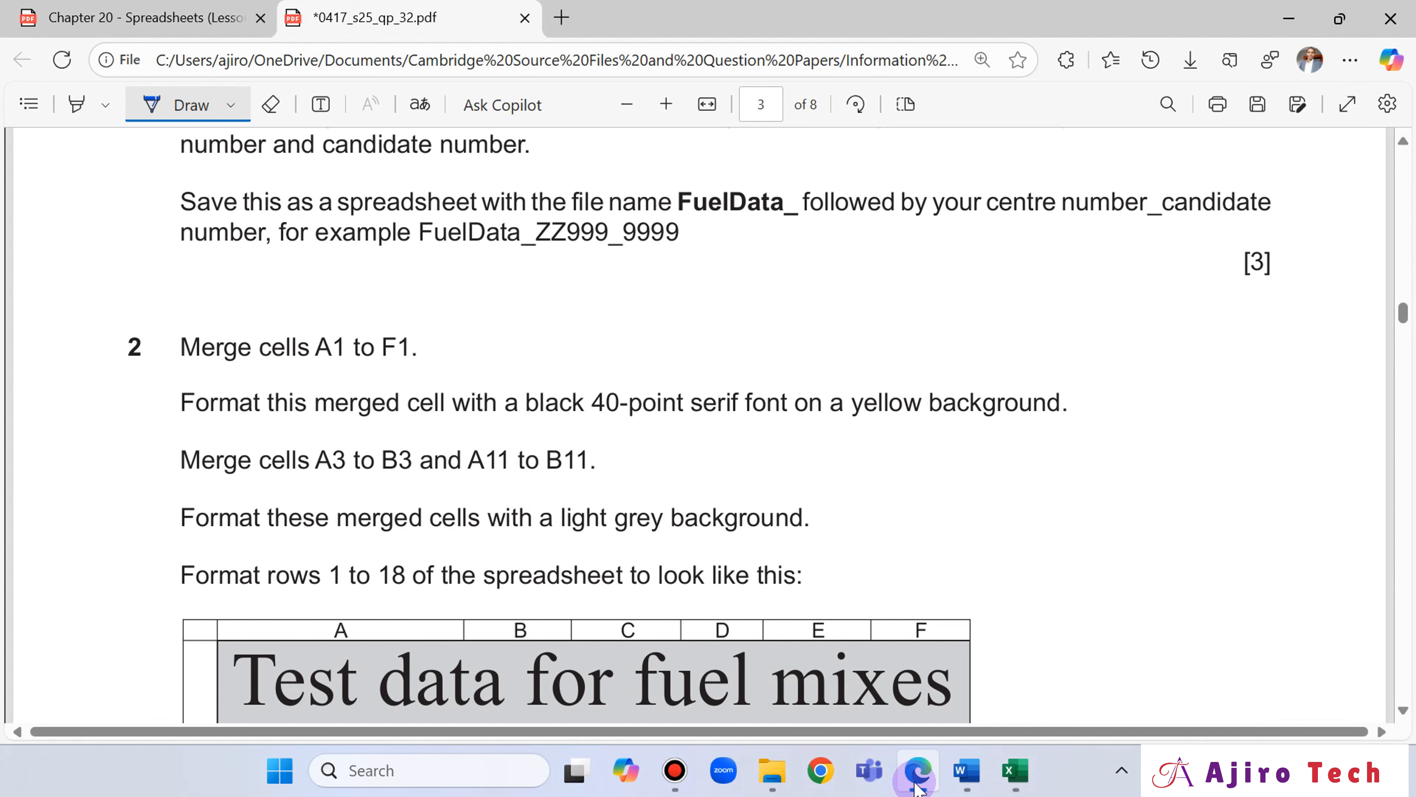
{"action": "left_click", "coordinate": [915, 783]}
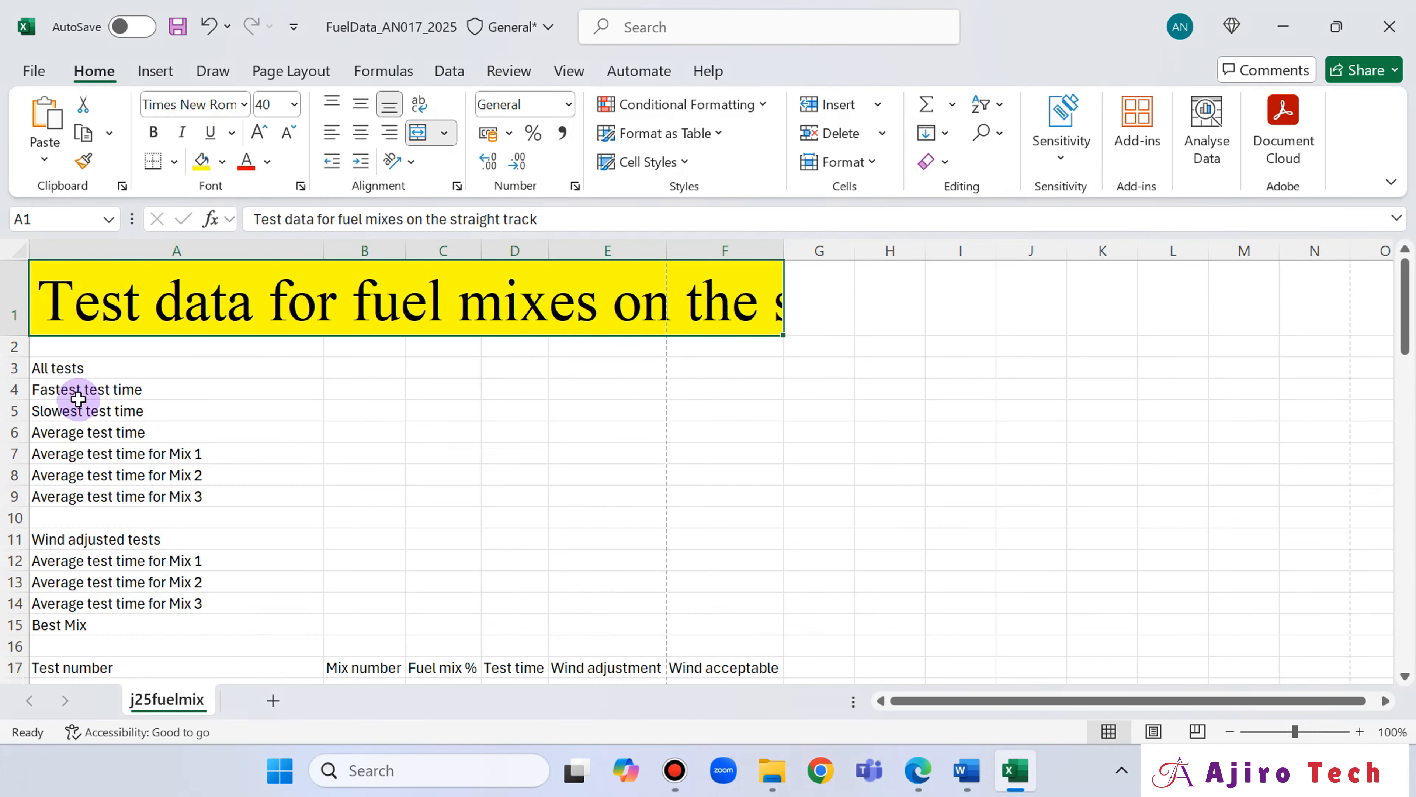
{"action": "left_click_drag", "start_coordinate": [73, 376], "coordinate": [347, 366]}
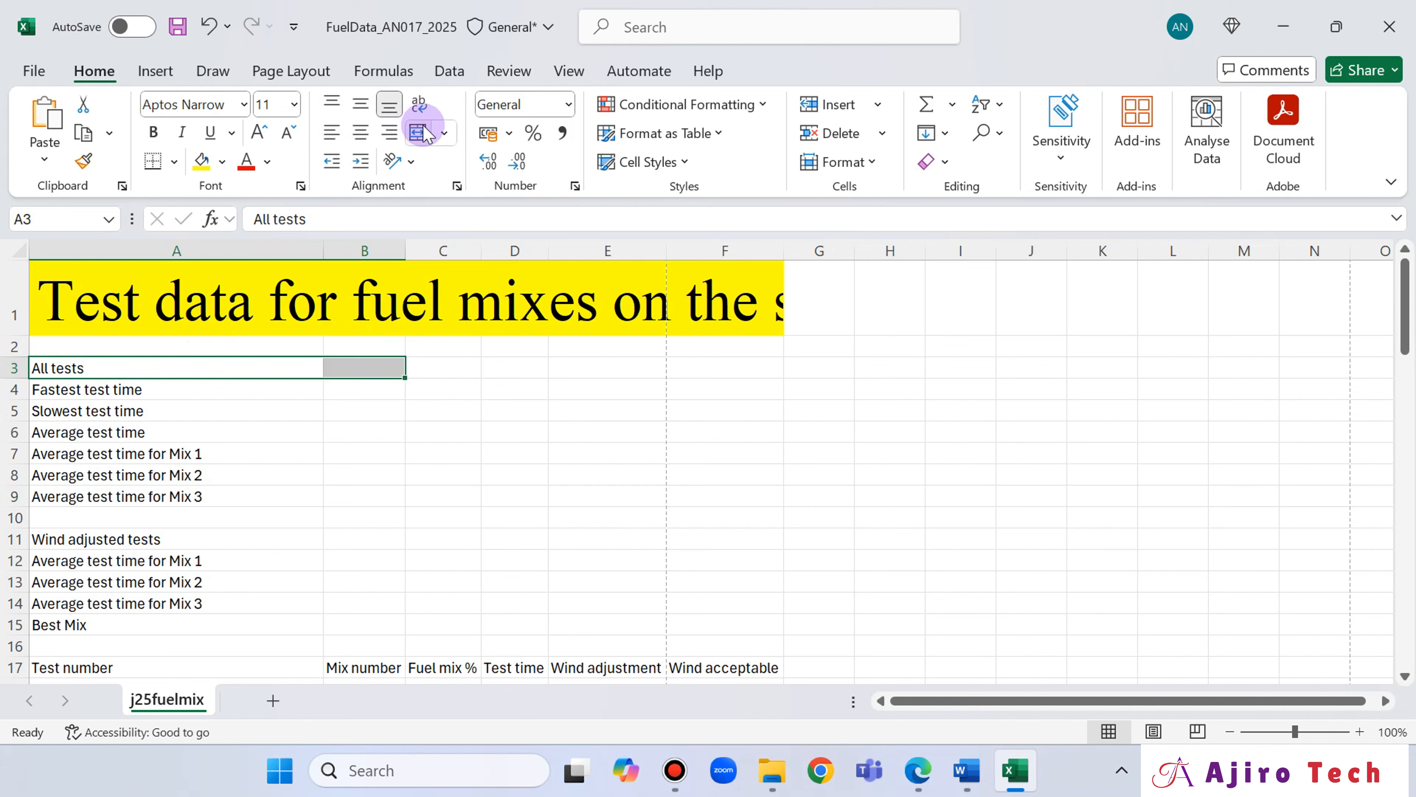
{"action": "left_click", "coordinate": [444, 132]}
{"action": "left_click", "coordinate": [481, 229]}
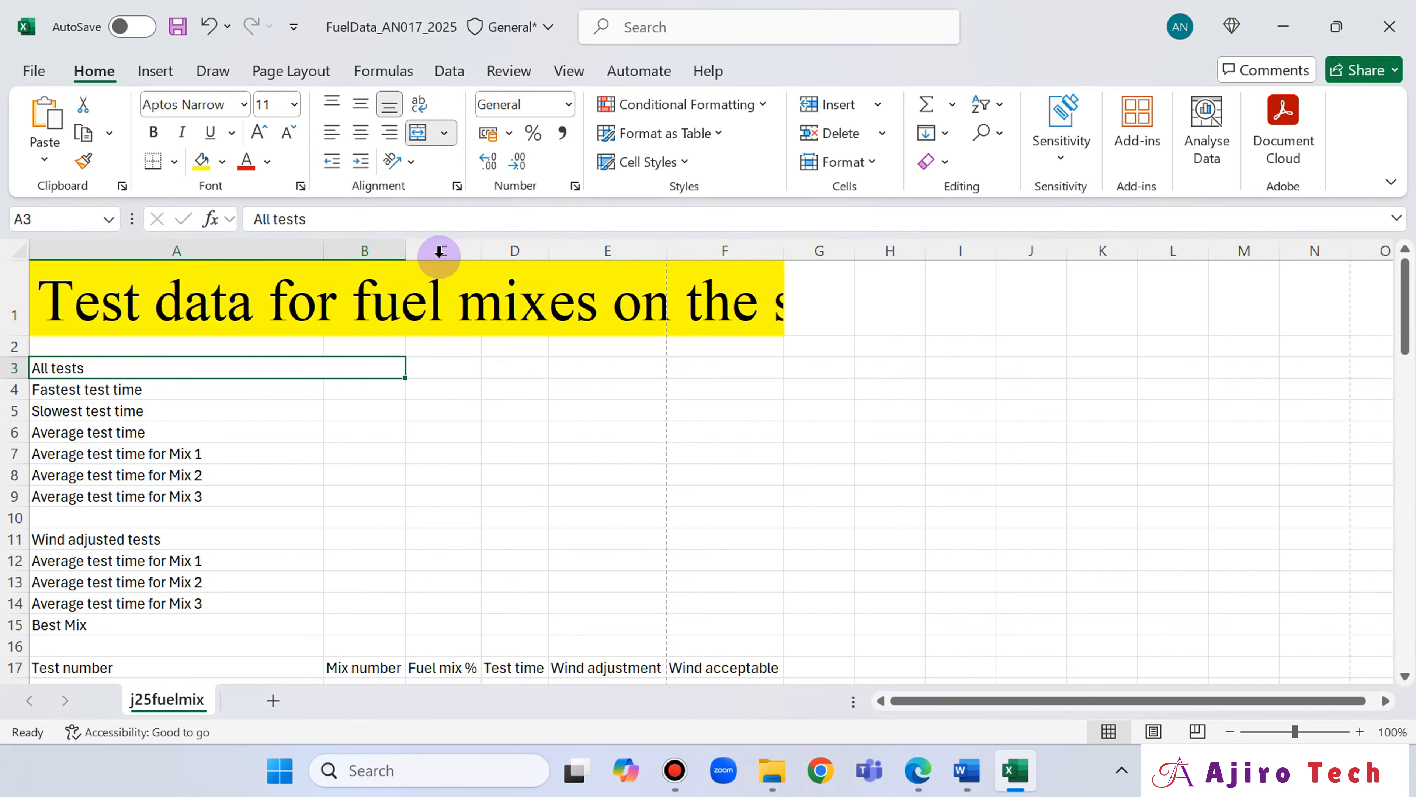
{"action": "left_click", "coordinate": [918, 772]}
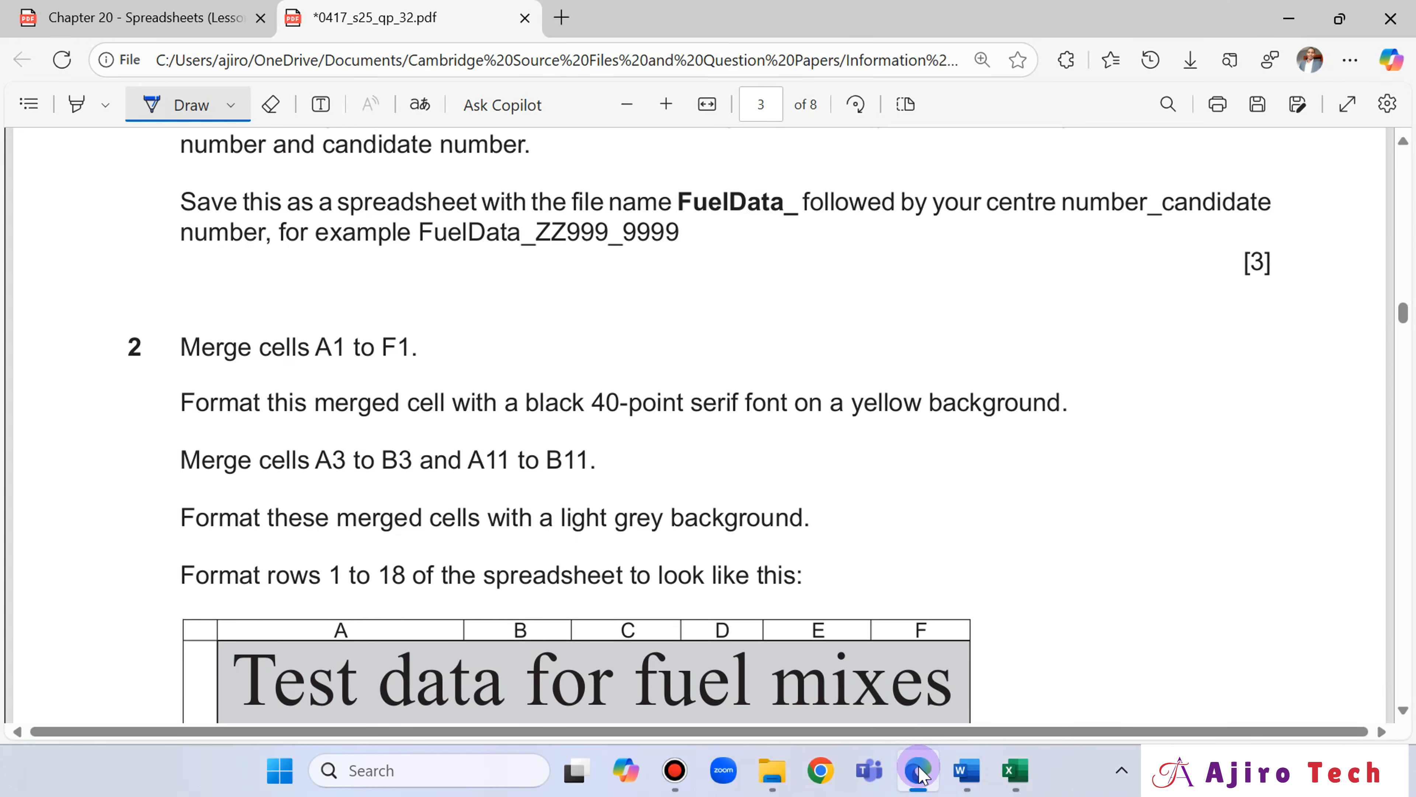
Return to Excel and merge cells A11 to B11 without centring the text.
{"action": "left_click", "coordinate": [919, 772]}
{"action": "left_click_drag", "start_coordinate": [137, 550], "coordinate": [348, 538]}
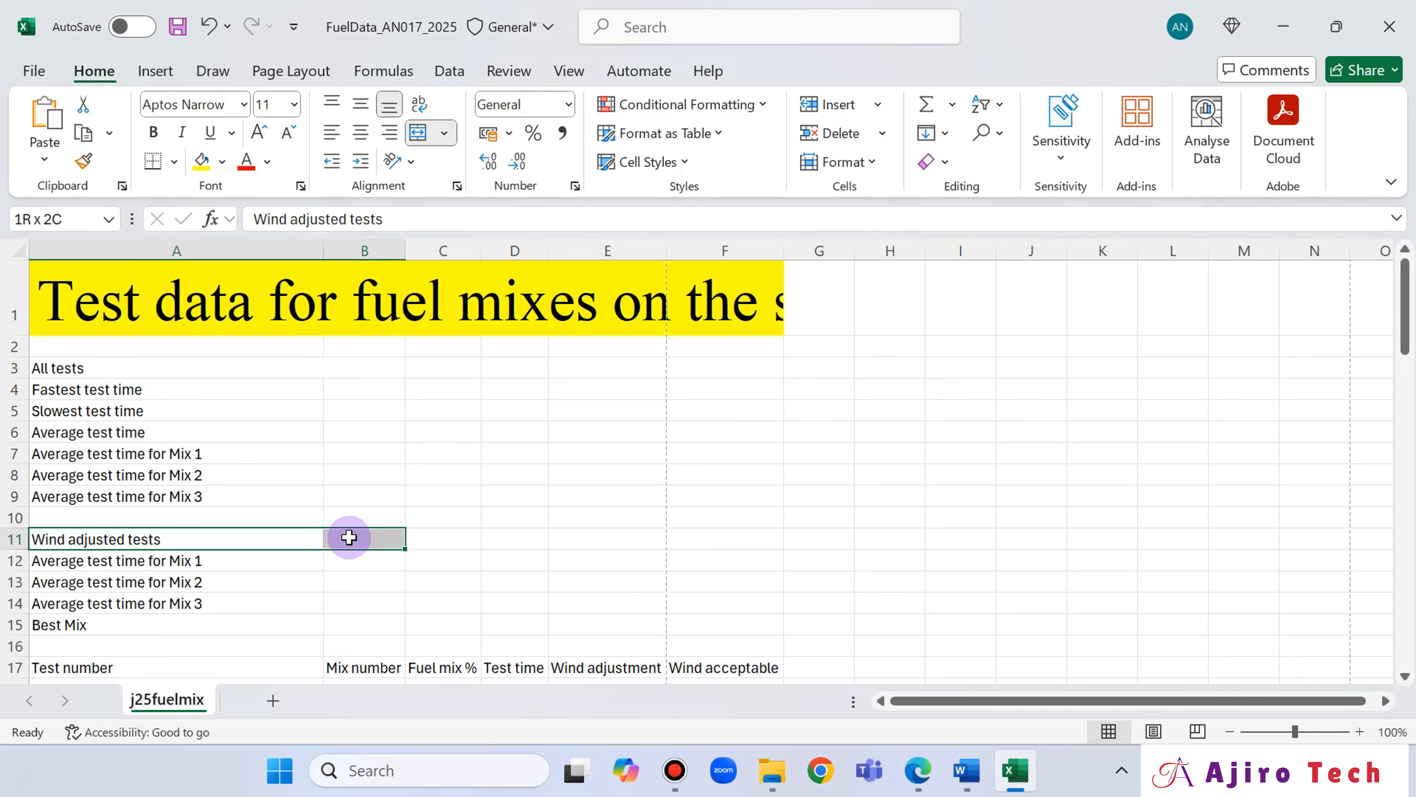
{"action": "left_click", "coordinate": [445, 137]}
{"action": "left_click", "coordinate": [454, 227]}
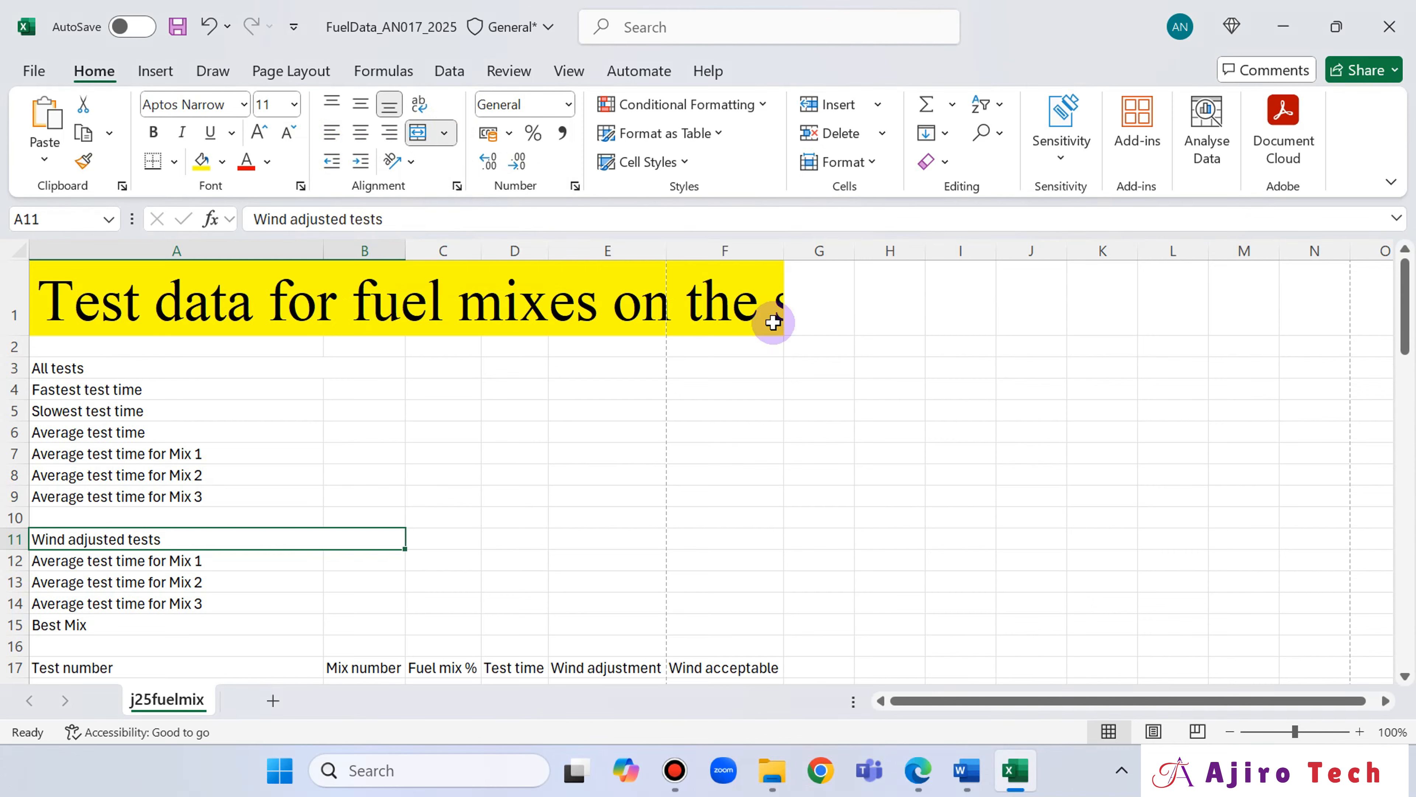
Check the background requirement in the question paper and fill merged cells A3 and A11 with Light Grey, Background 2, Darker 25%.
{"action": "left_click", "coordinate": [918, 770]}
{"action": "scroll", "coordinate": [730, 441], "scroll_direction": "down", "scroll_amount": 2}
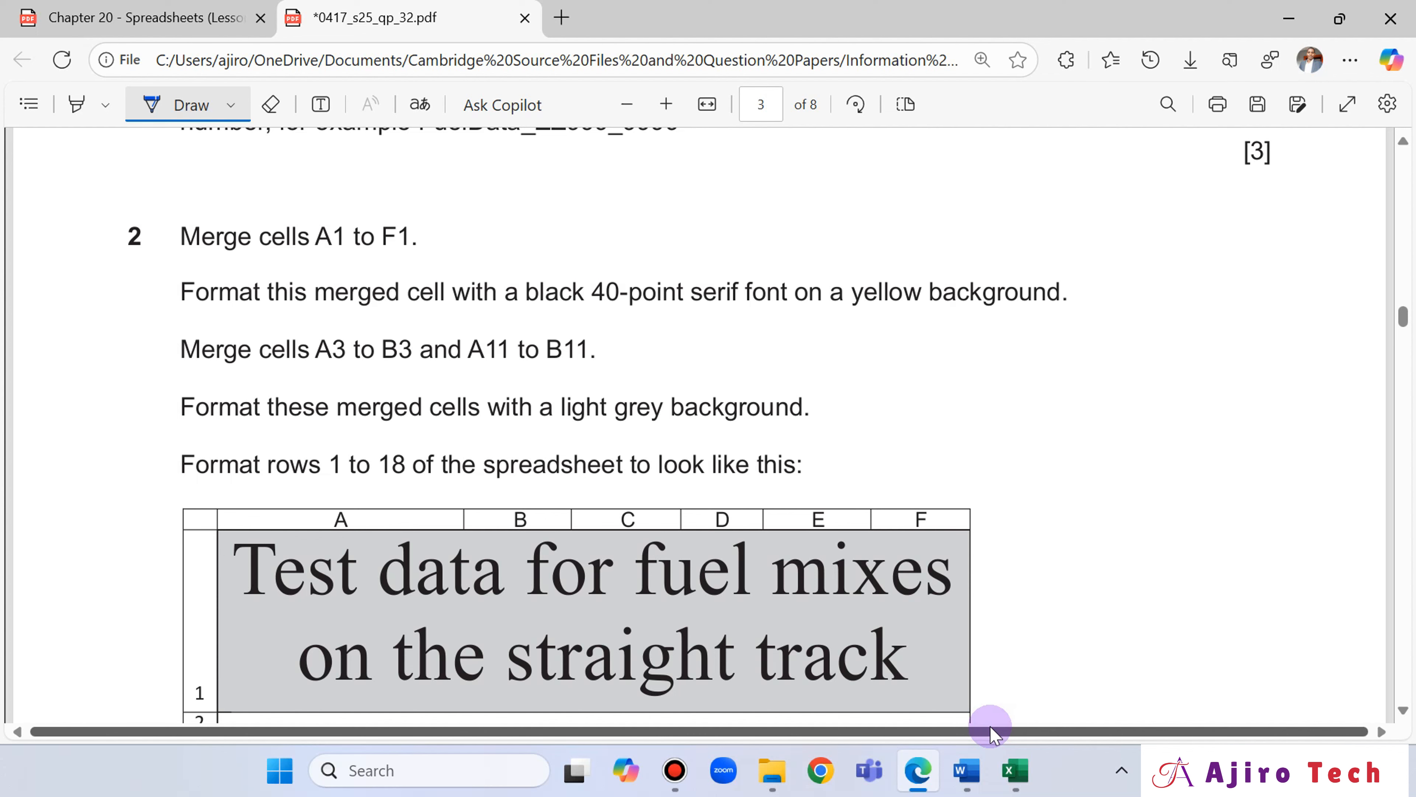
{"action": "left_click", "coordinate": [1014, 769]}
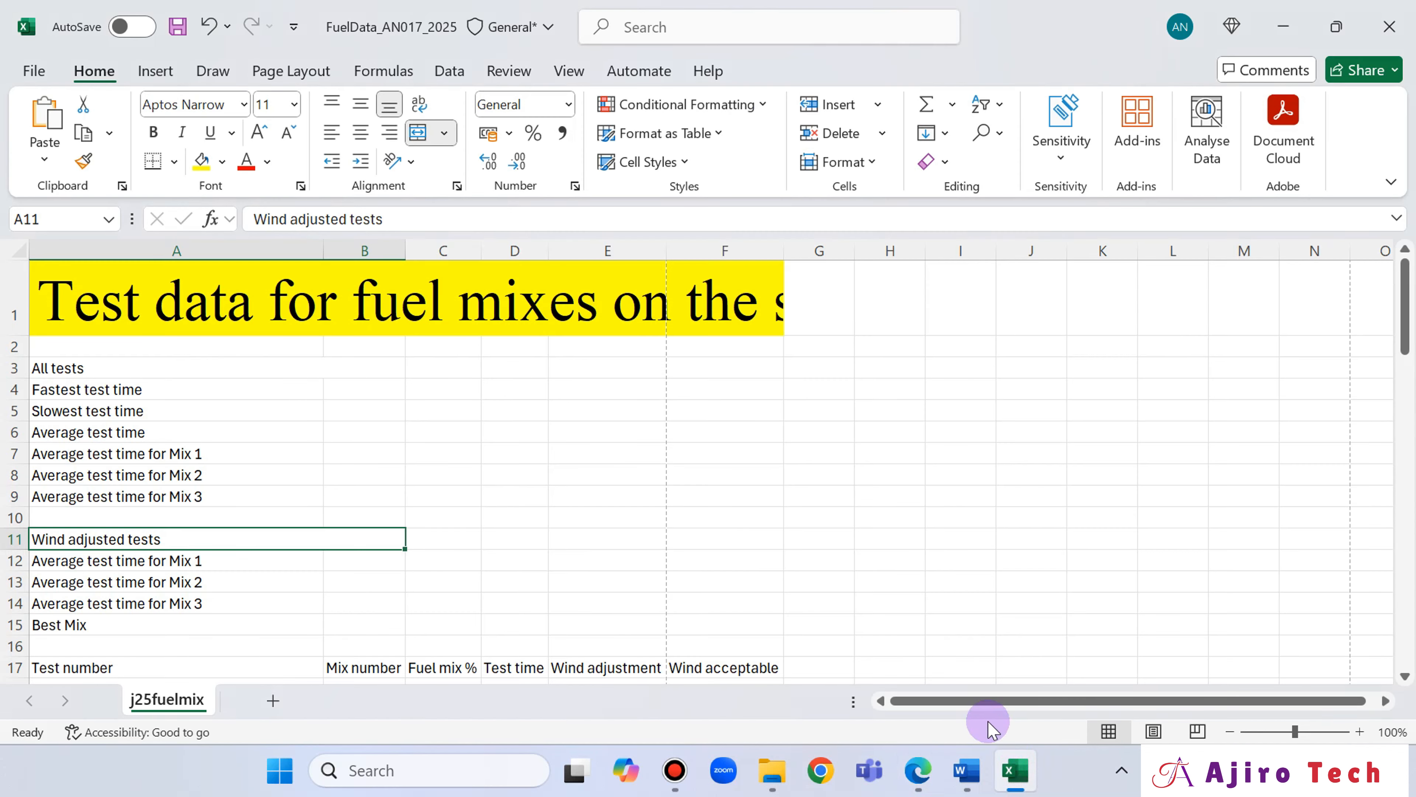
{"action": "left_click", "coordinate": [98, 367]}
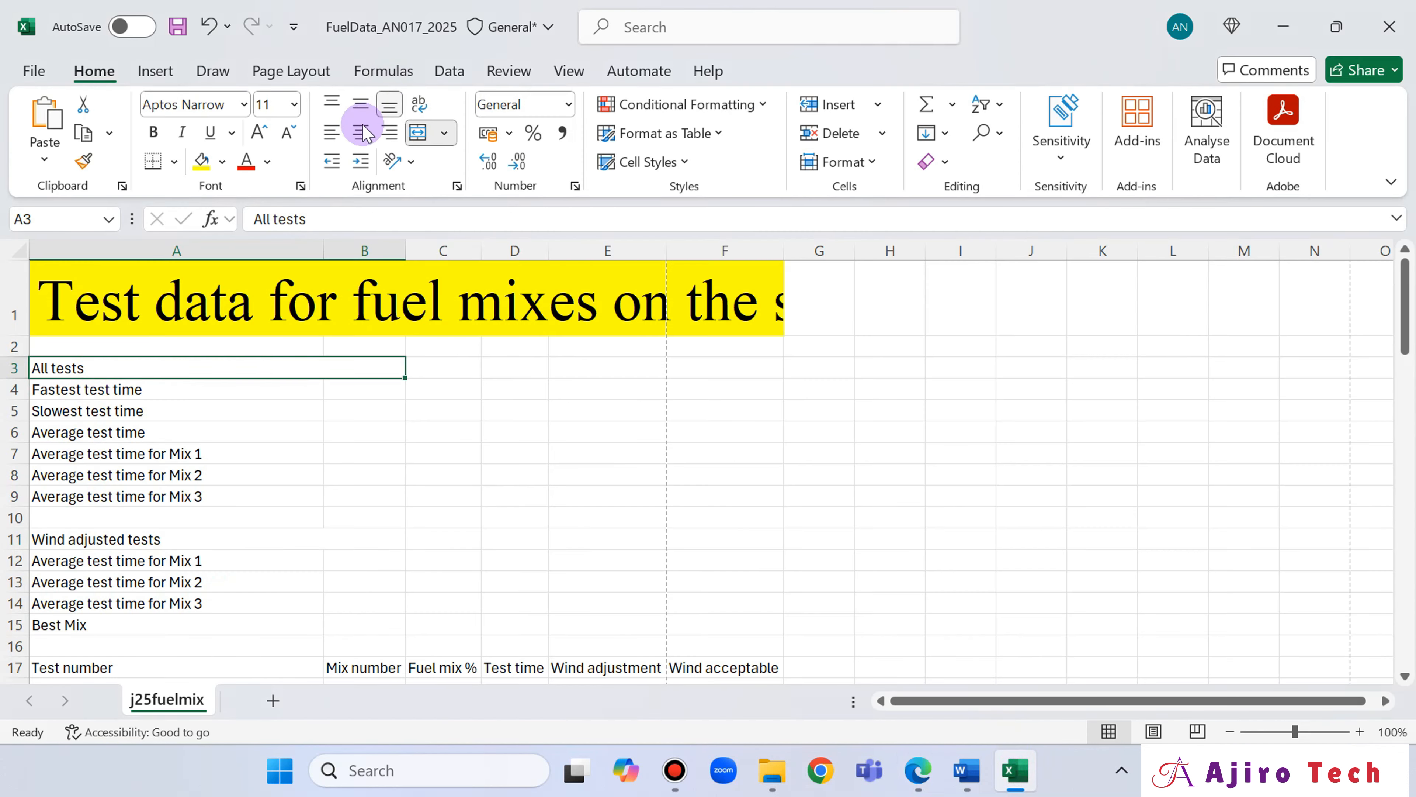
{"action": "left_click", "coordinate": [226, 161]}
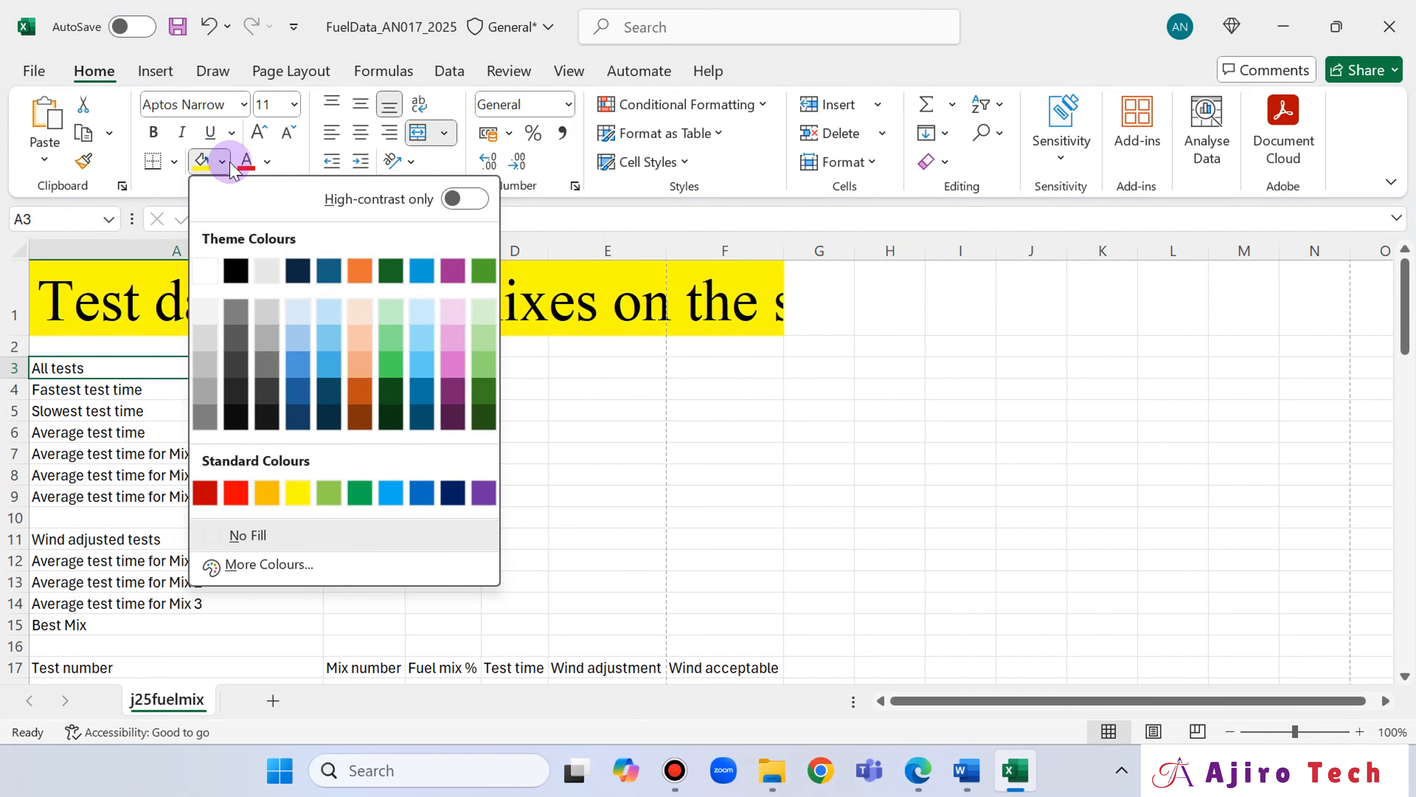
{"action": "left_click", "coordinate": [269, 336]}
{"action": "left_click", "coordinate": [260, 540]}
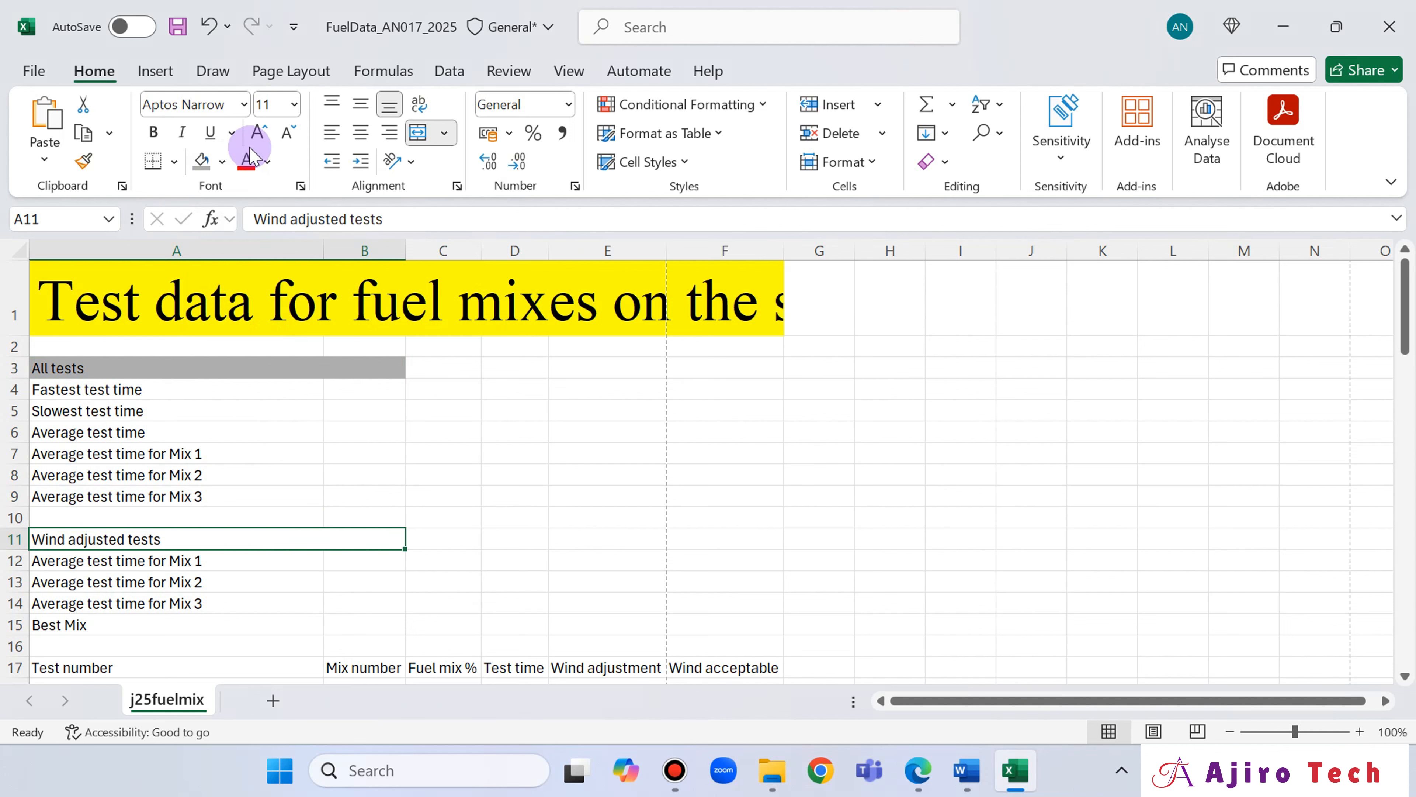
{"action": "left_click", "coordinate": [222, 161]}
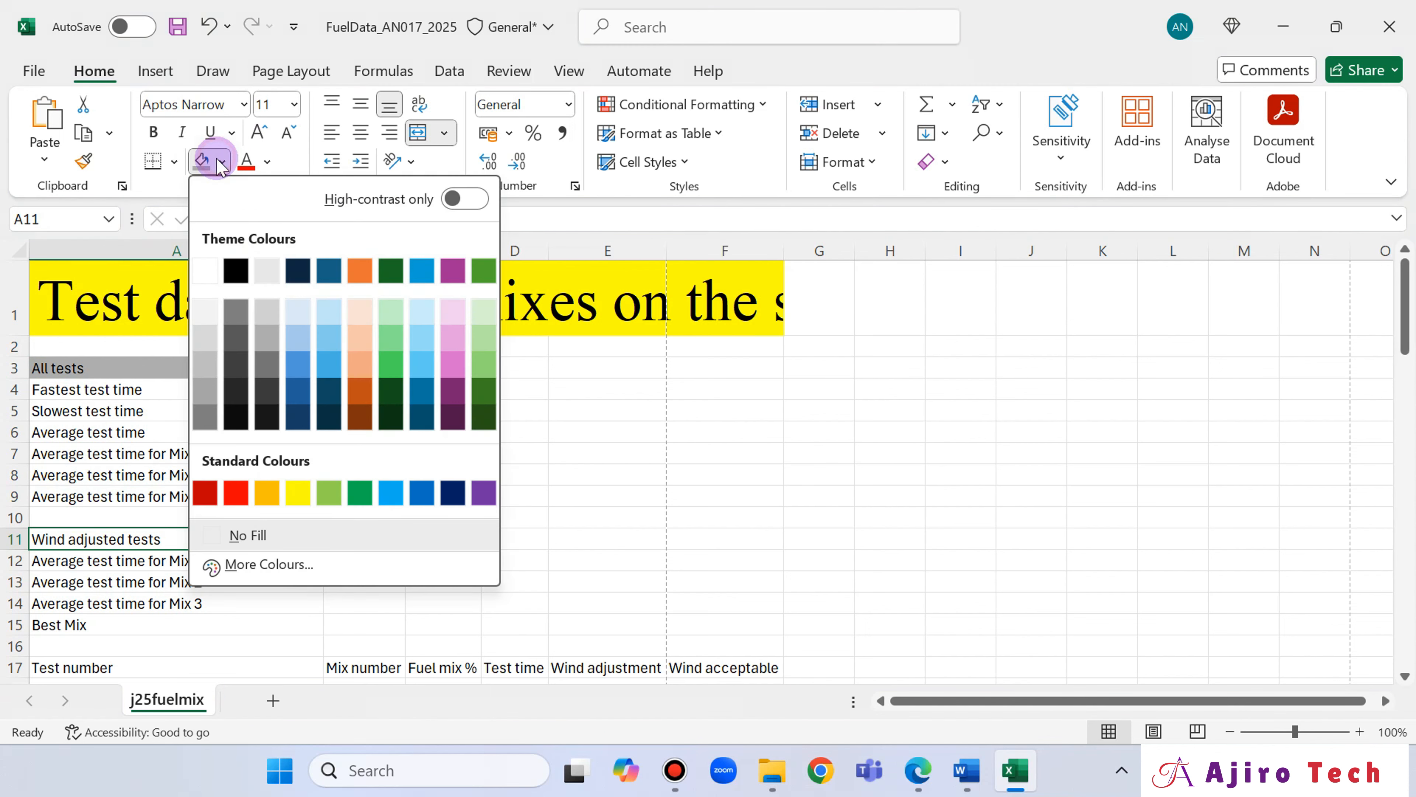
{"action": "left_click", "coordinate": [265, 336]}
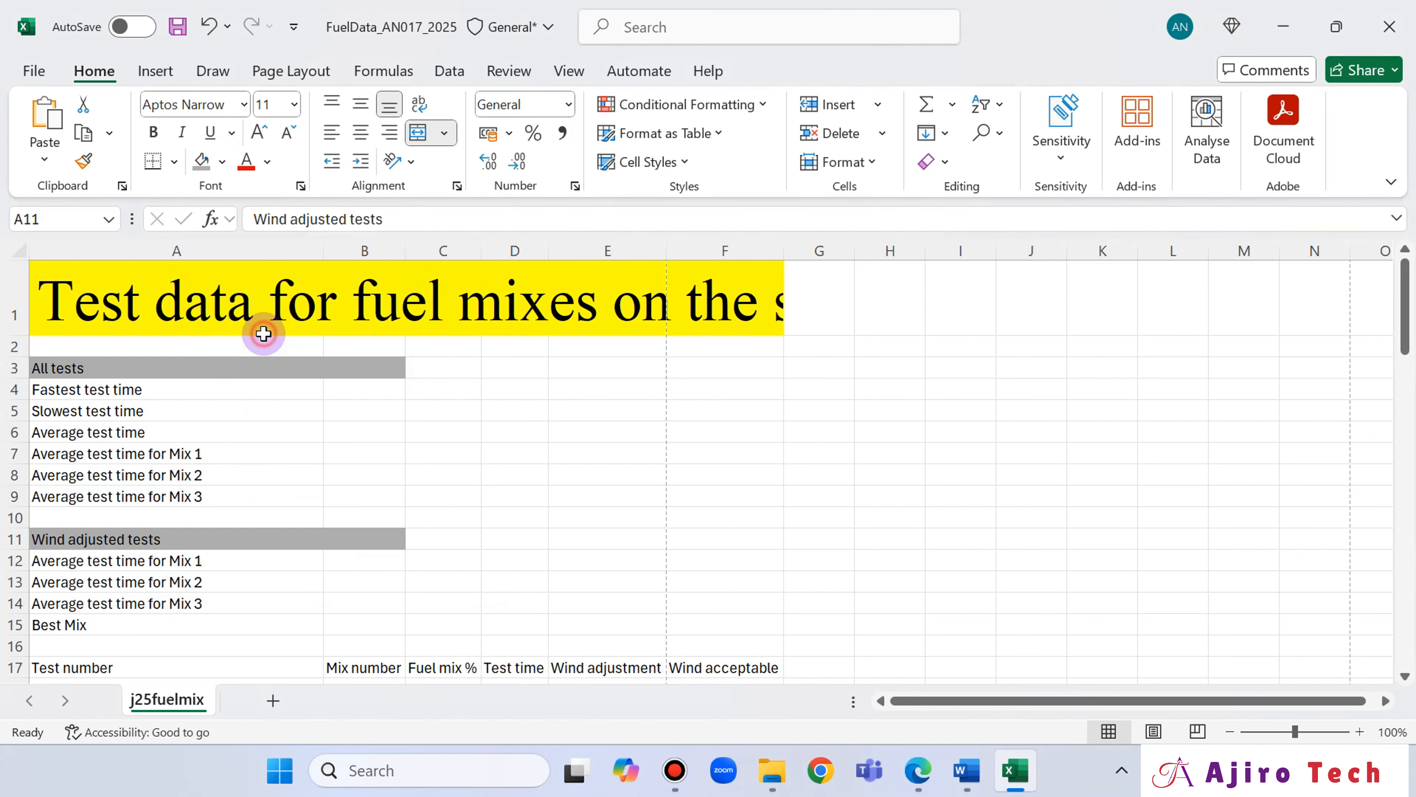
Check the required layout of rows 1 to 18 in the question paper, wrap the title text and heighten row 1 to fit two lines.
{"action": "left_click", "coordinate": [919, 770]}
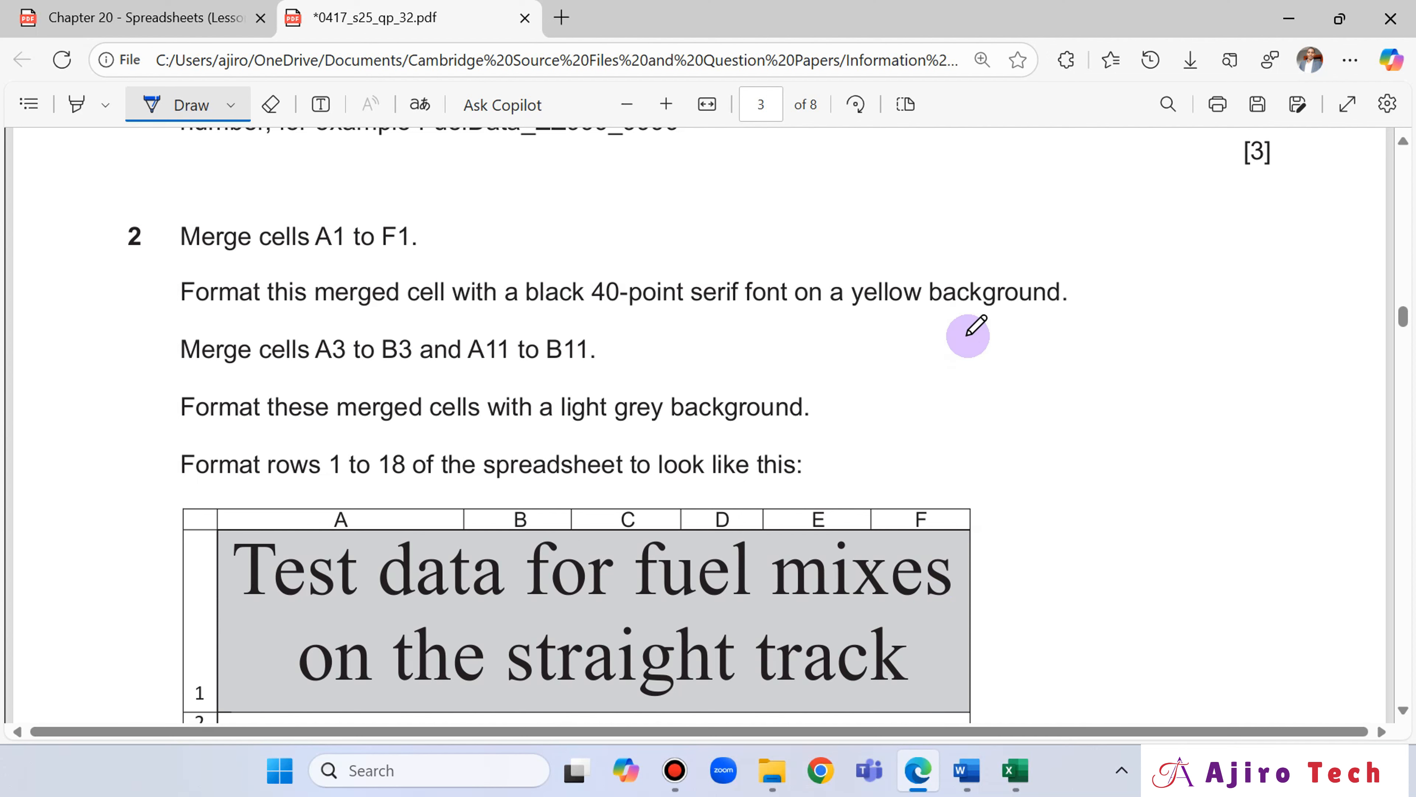
{"action": "scroll", "coordinate": [969, 335], "scroll_direction": "down", "scroll_amount": 4}
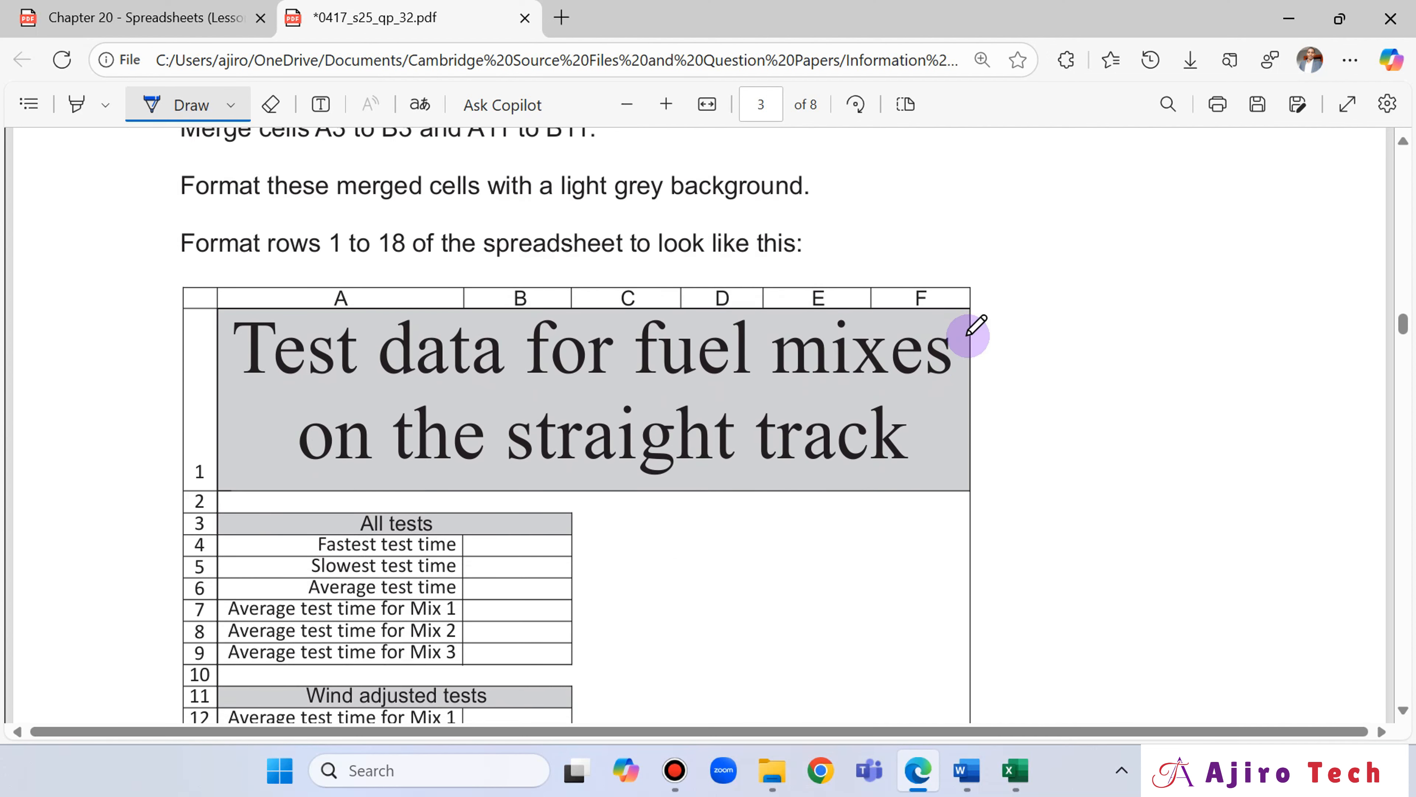
{"action": "scroll", "coordinate": [968, 335], "scroll_direction": "down", "scroll_amount": 6}
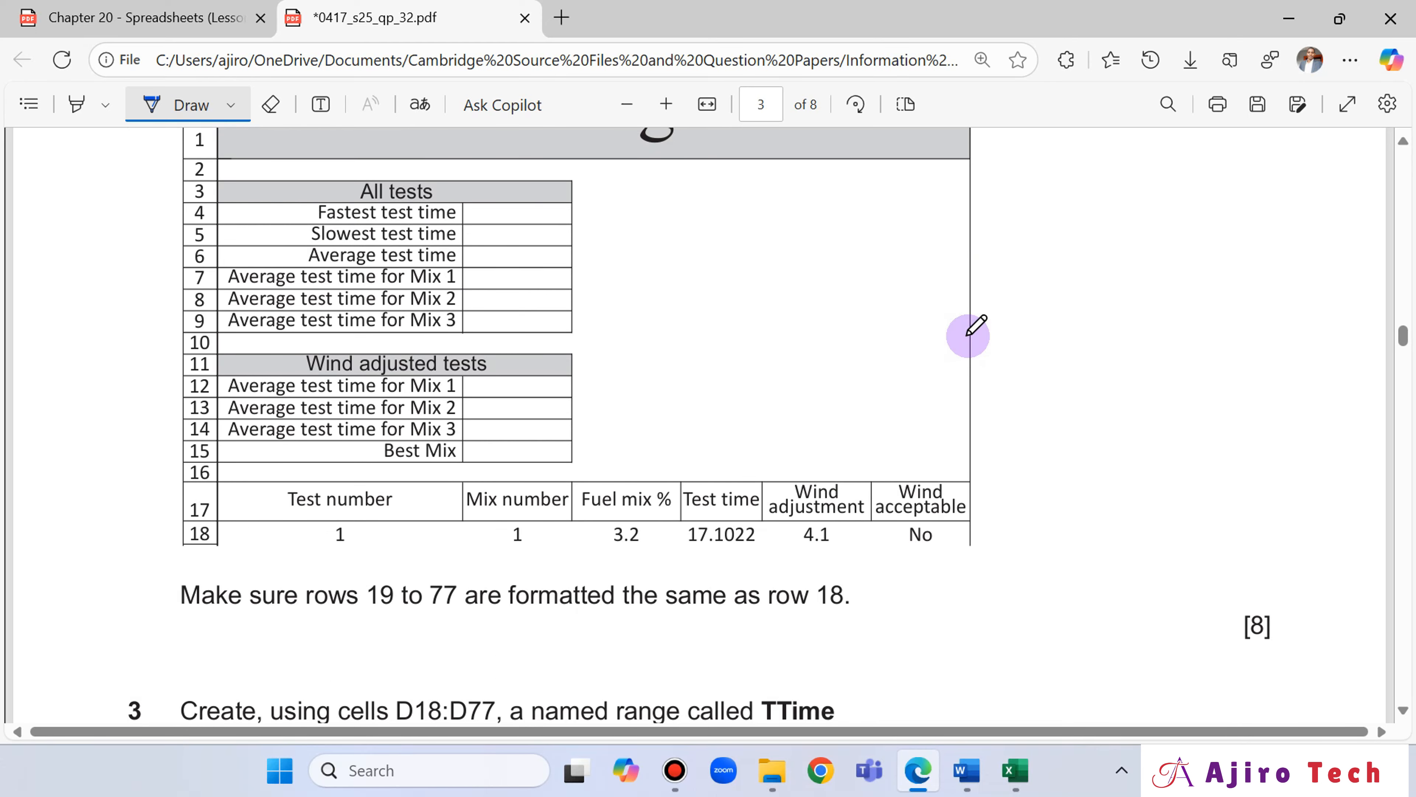
{"action": "scroll", "coordinate": [968, 335], "scroll_direction": "up", "scroll_amount": 6}
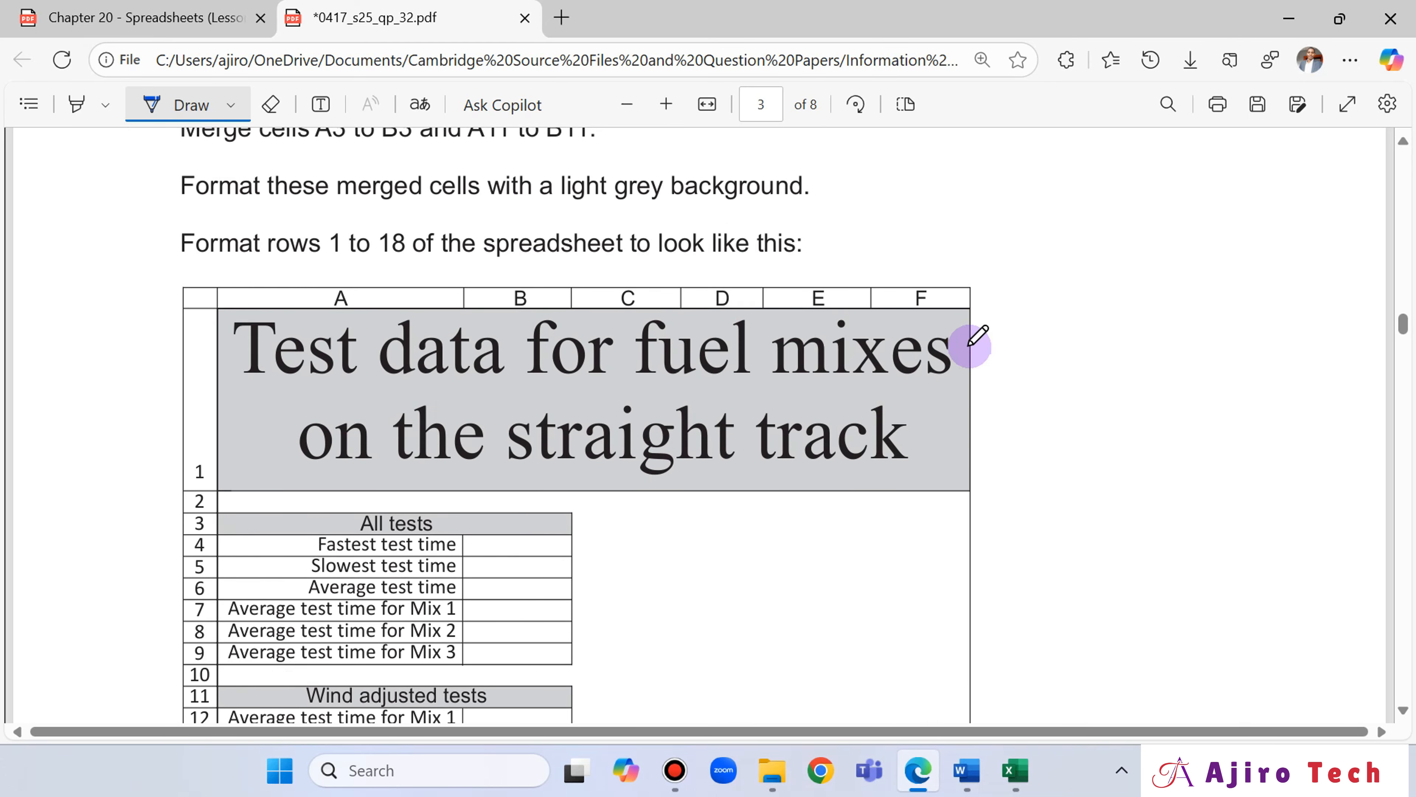
{"action": "left_click", "coordinate": [1002, 771]}
{"action": "left_click", "coordinate": [613, 312]}
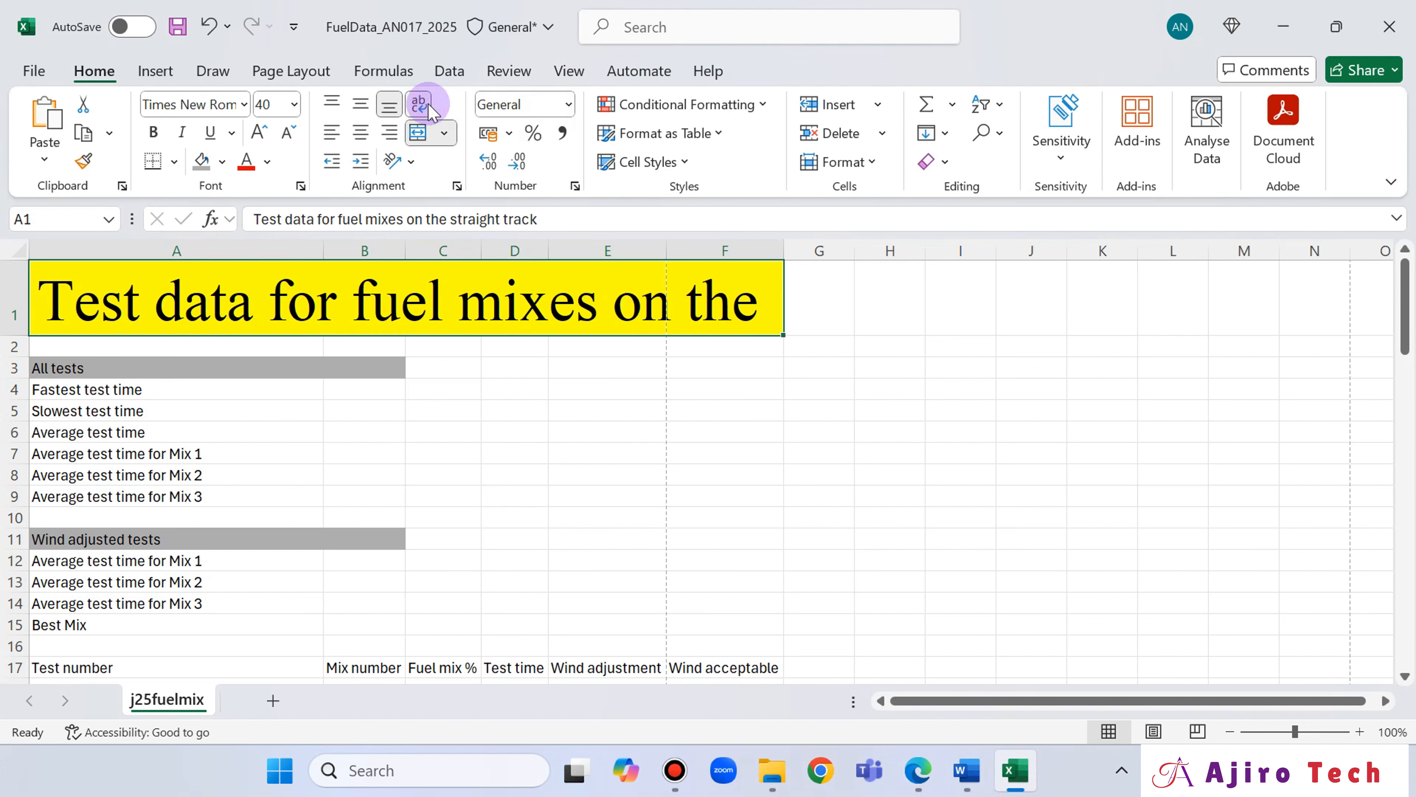
{"action": "left_click", "coordinate": [13, 319]}
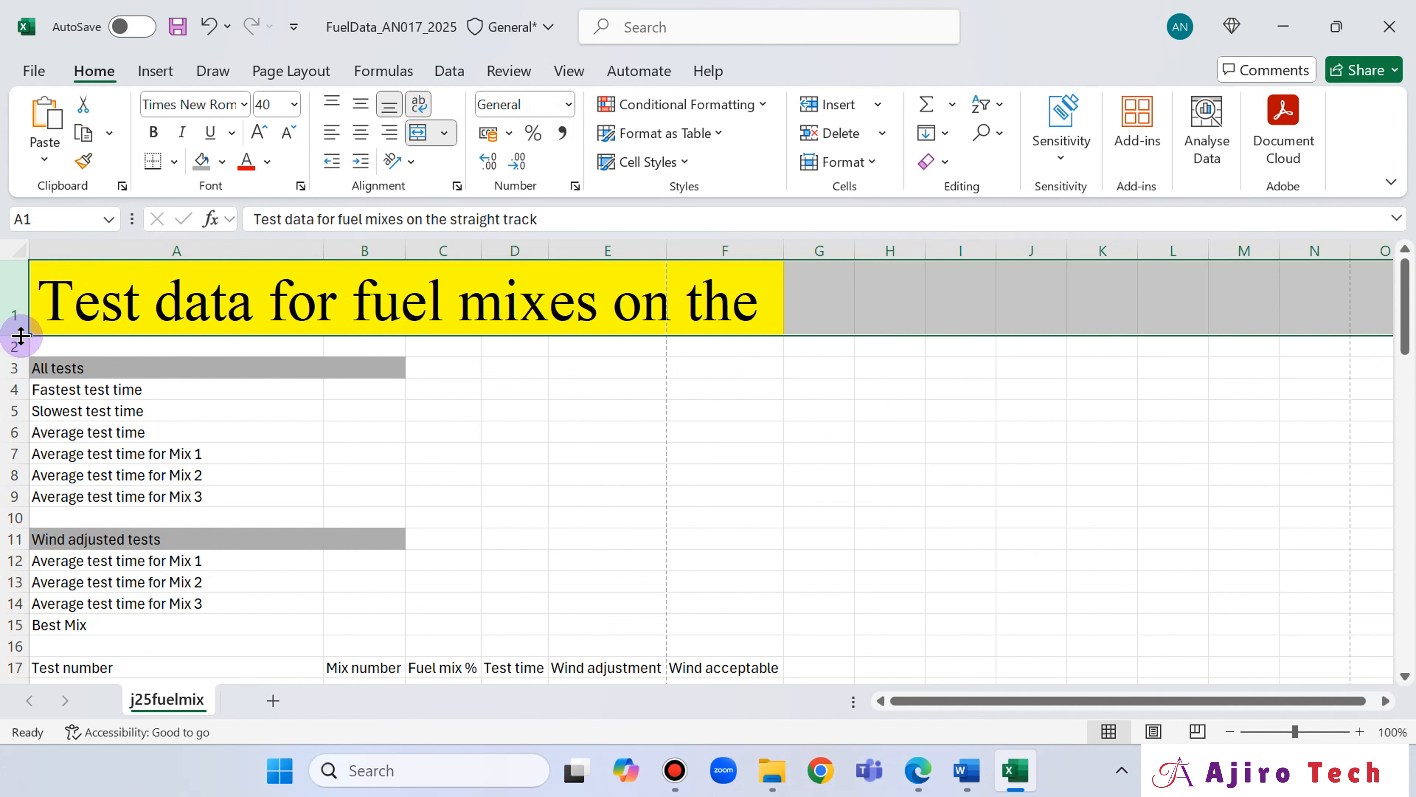
{"action": "left_click_drag", "start_coordinate": [15, 335], "coordinate": [16, 399]}
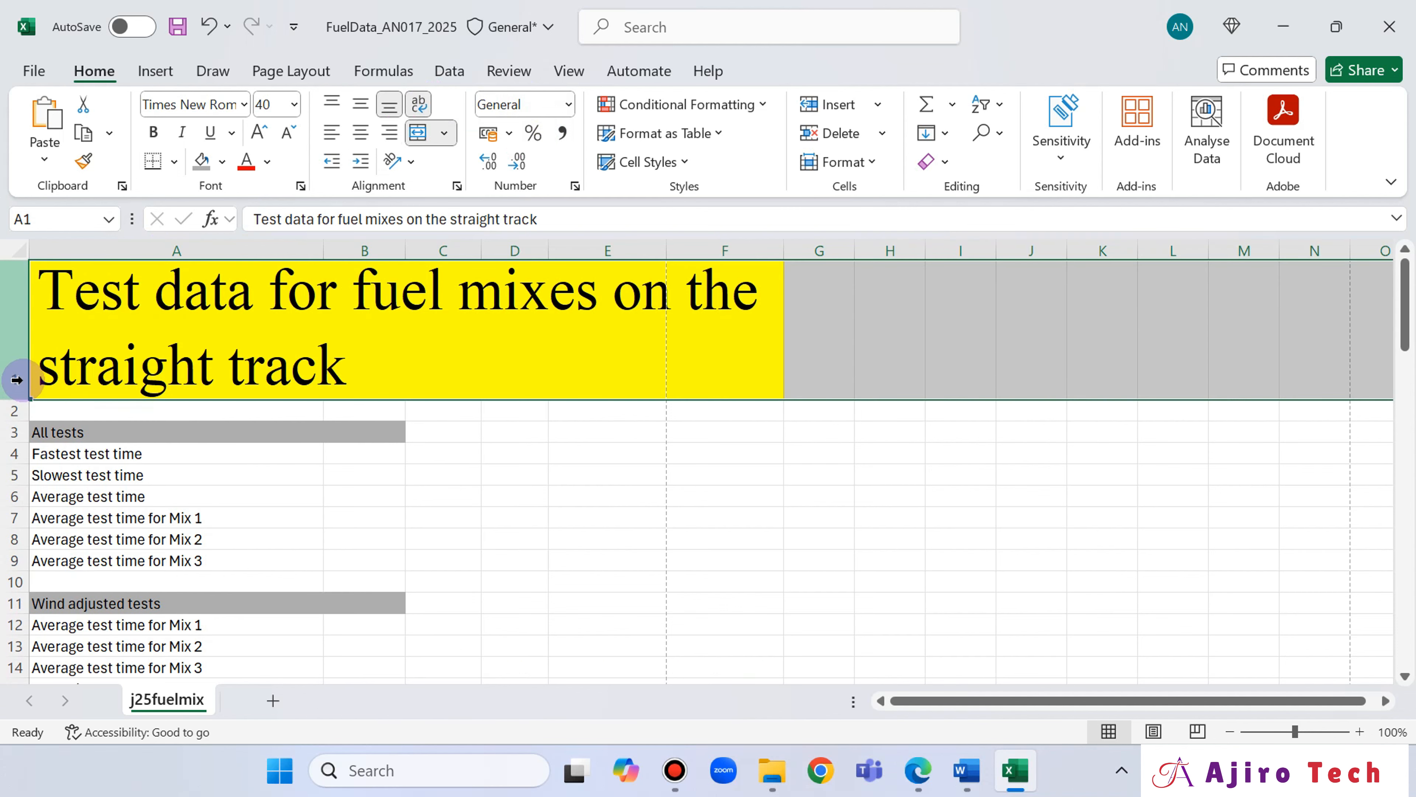
Compare the title with the question paper's sample and centre it horizontally and vertically in its merged cell.
{"action": "left_click", "coordinate": [916, 768]}
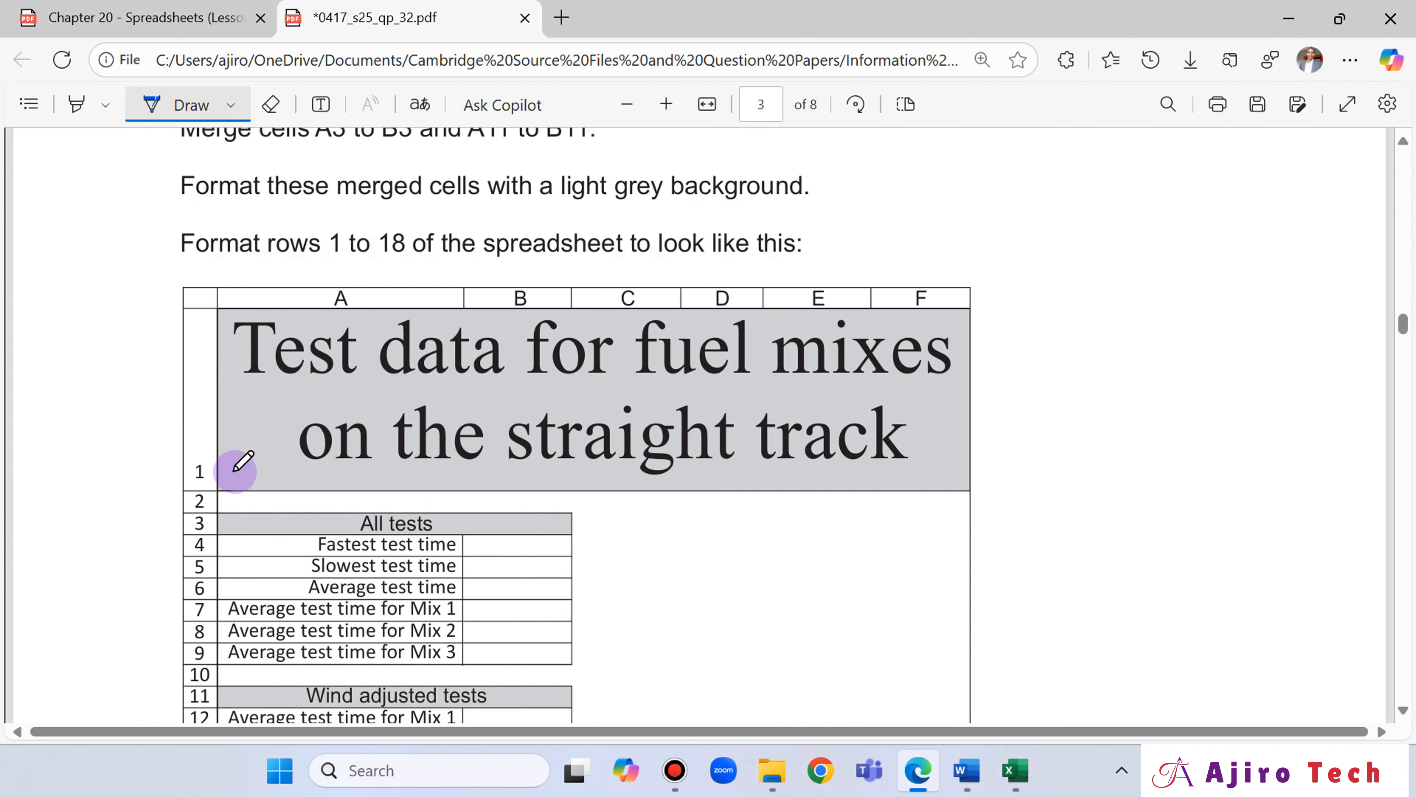
{"action": "left_click", "coordinate": [1015, 769]}
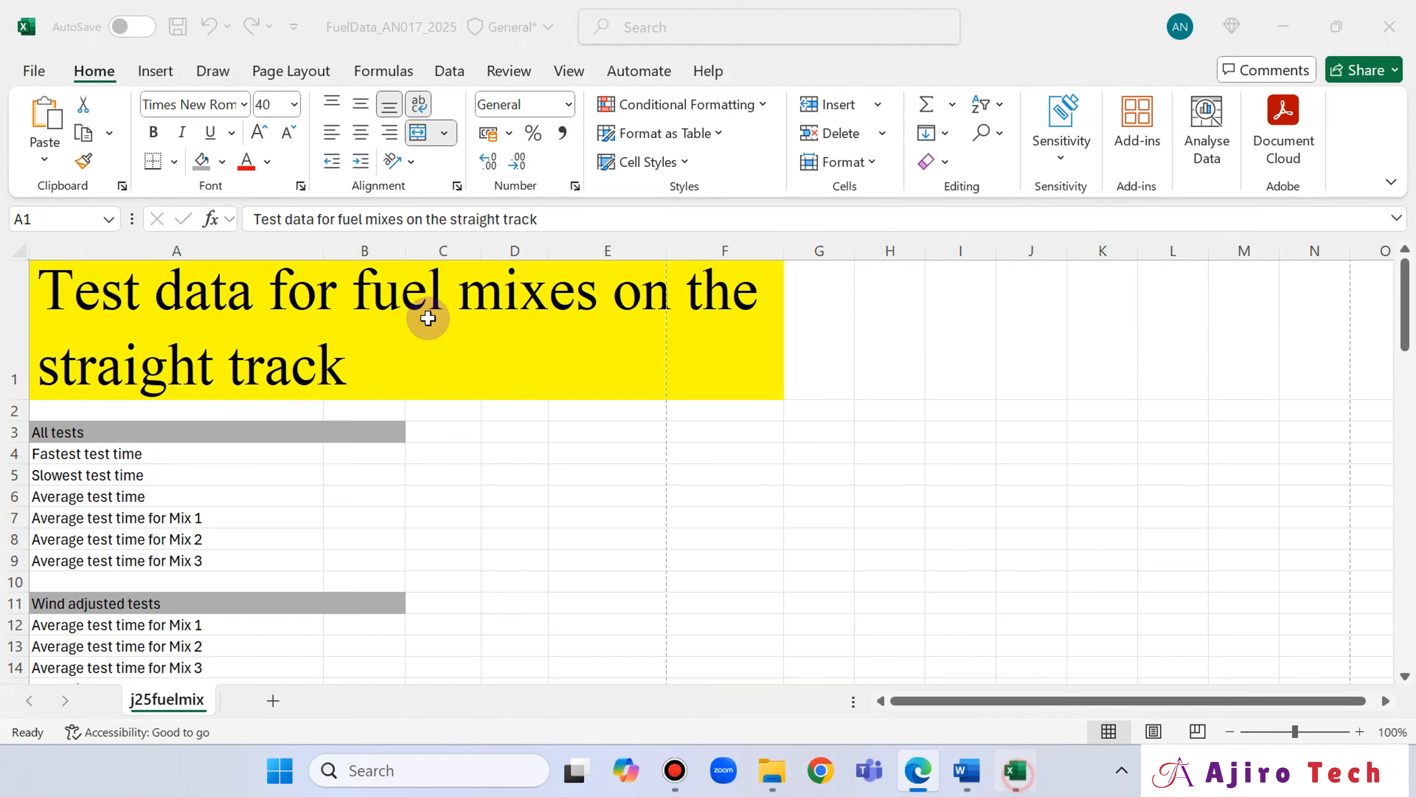
{"action": "left_click", "coordinate": [360, 134]}
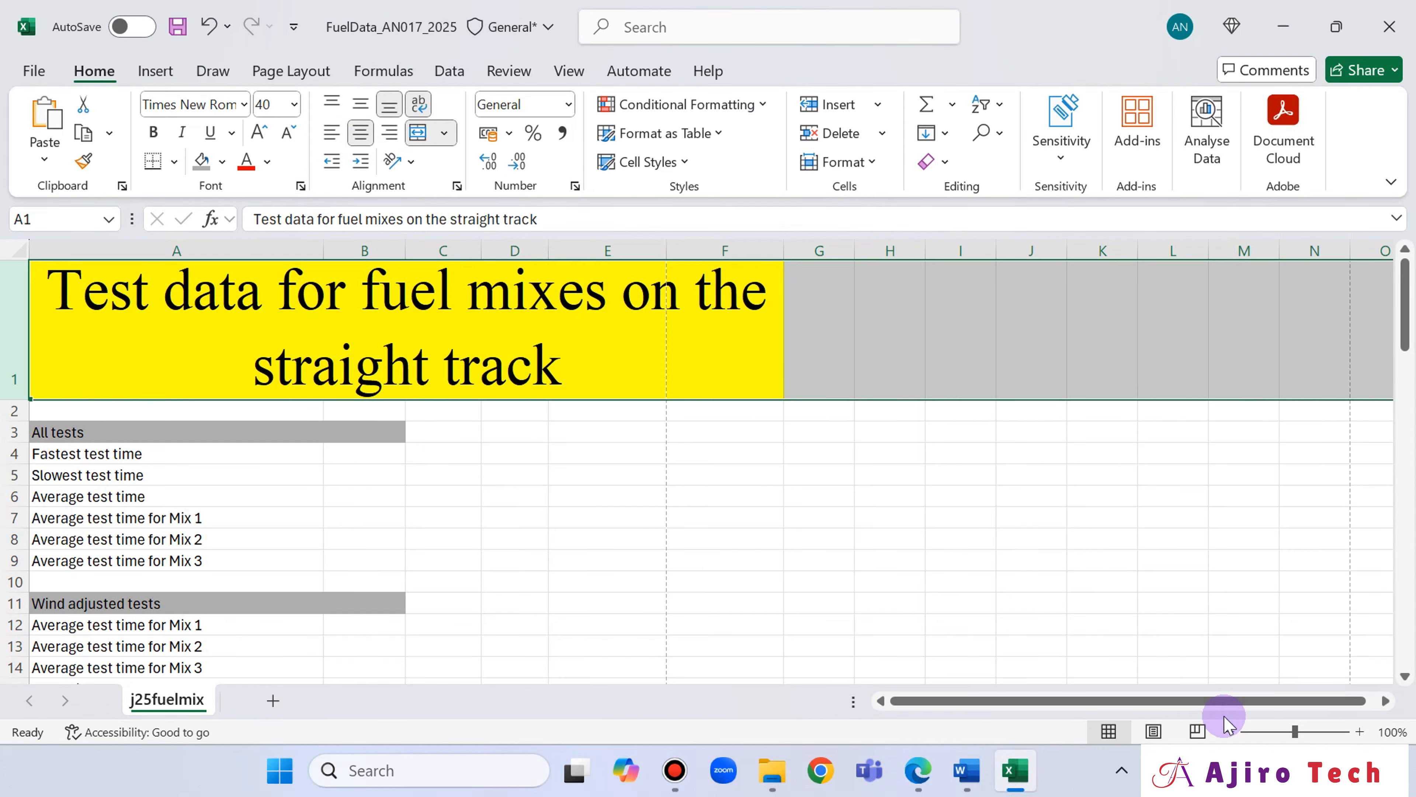
{"action": "left_click", "coordinate": [919, 769]}
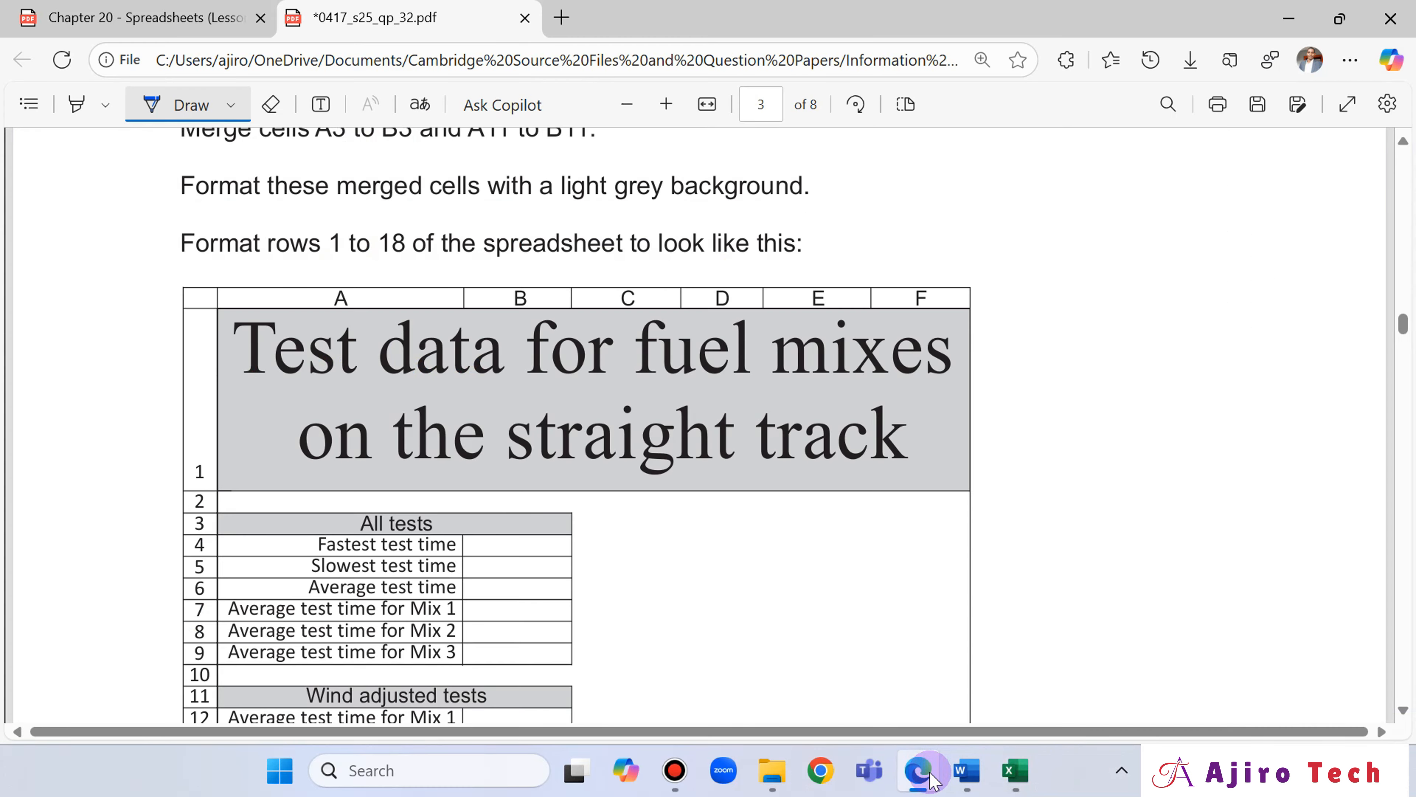
{"action": "left_click", "coordinate": [931, 780]}
{"action": "left_click", "coordinate": [931, 780]}
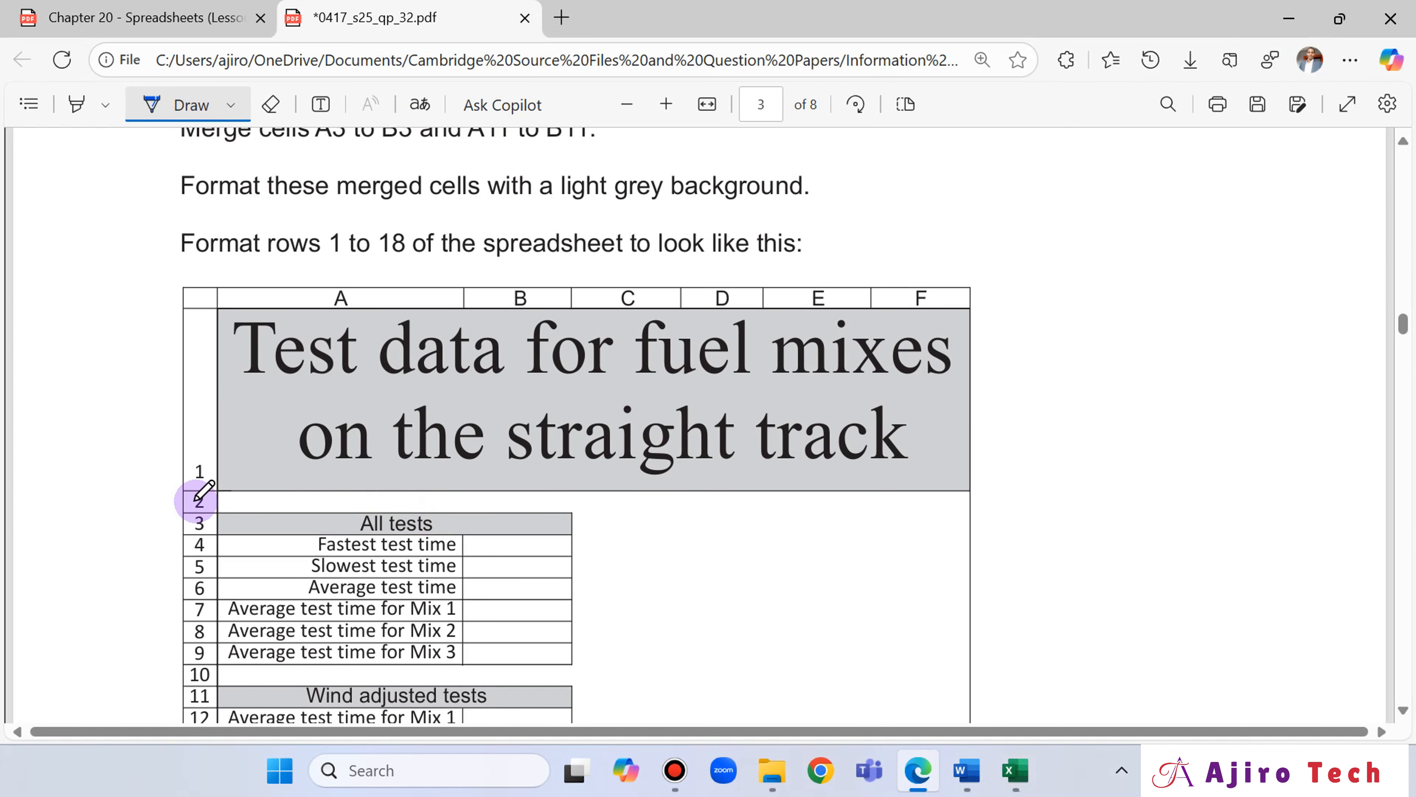
{"action": "left_click", "coordinate": [923, 781]}
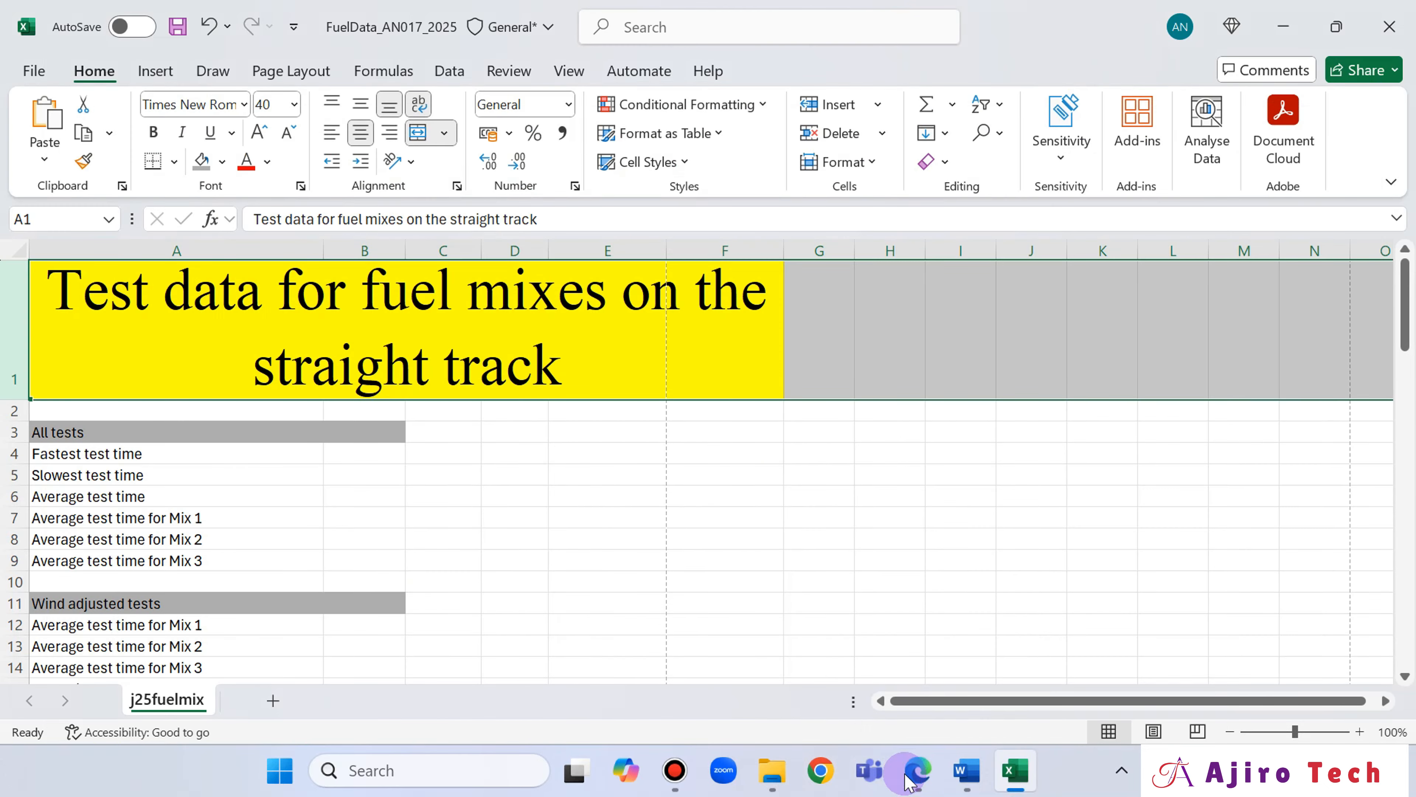
{"action": "left_click", "coordinate": [359, 110]}
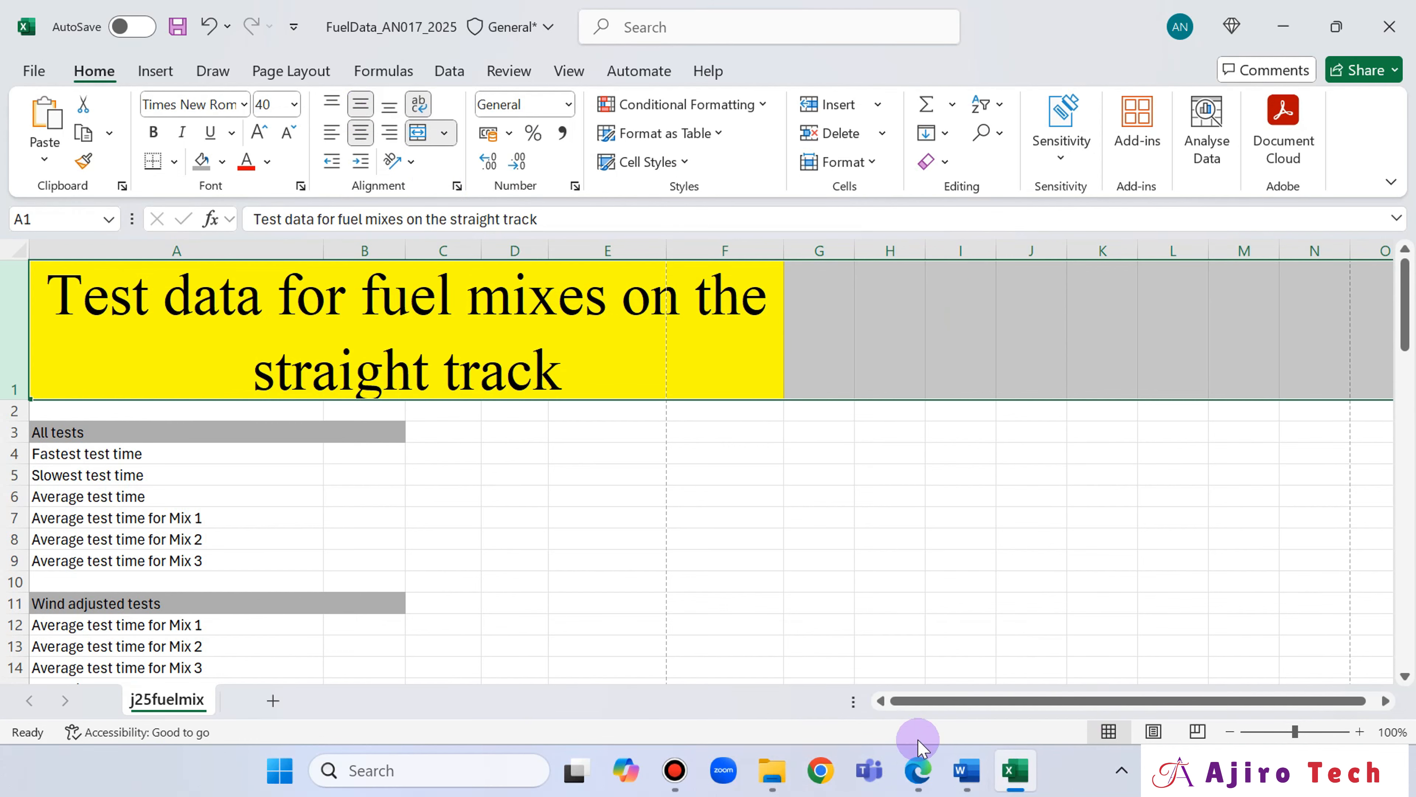
Check the title's line break in the question paper and narrow column A so the first line ends after "mixes".
{"action": "left_click", "coordinate": [918, 770]}
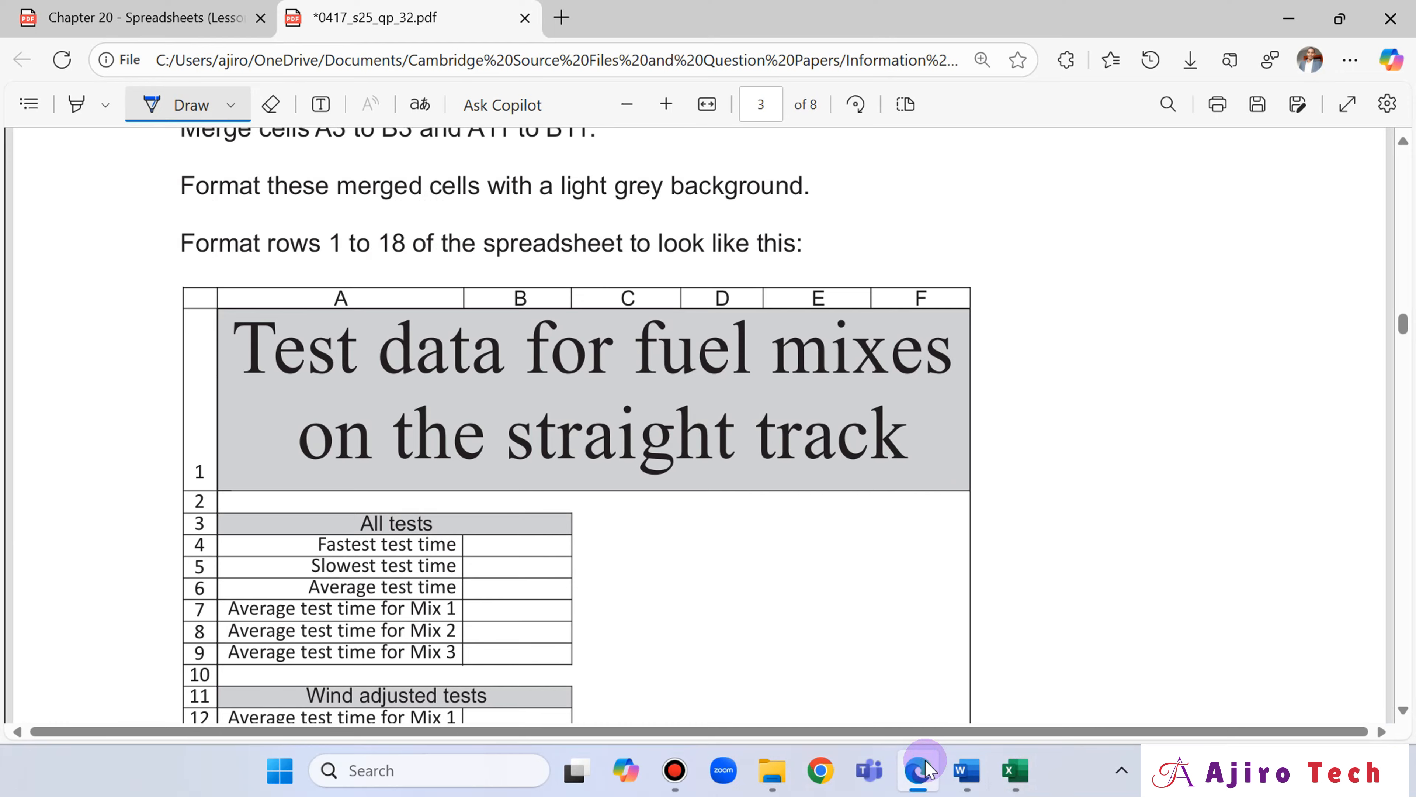
{"action": "left_click", "coordinate": [923, 769]}
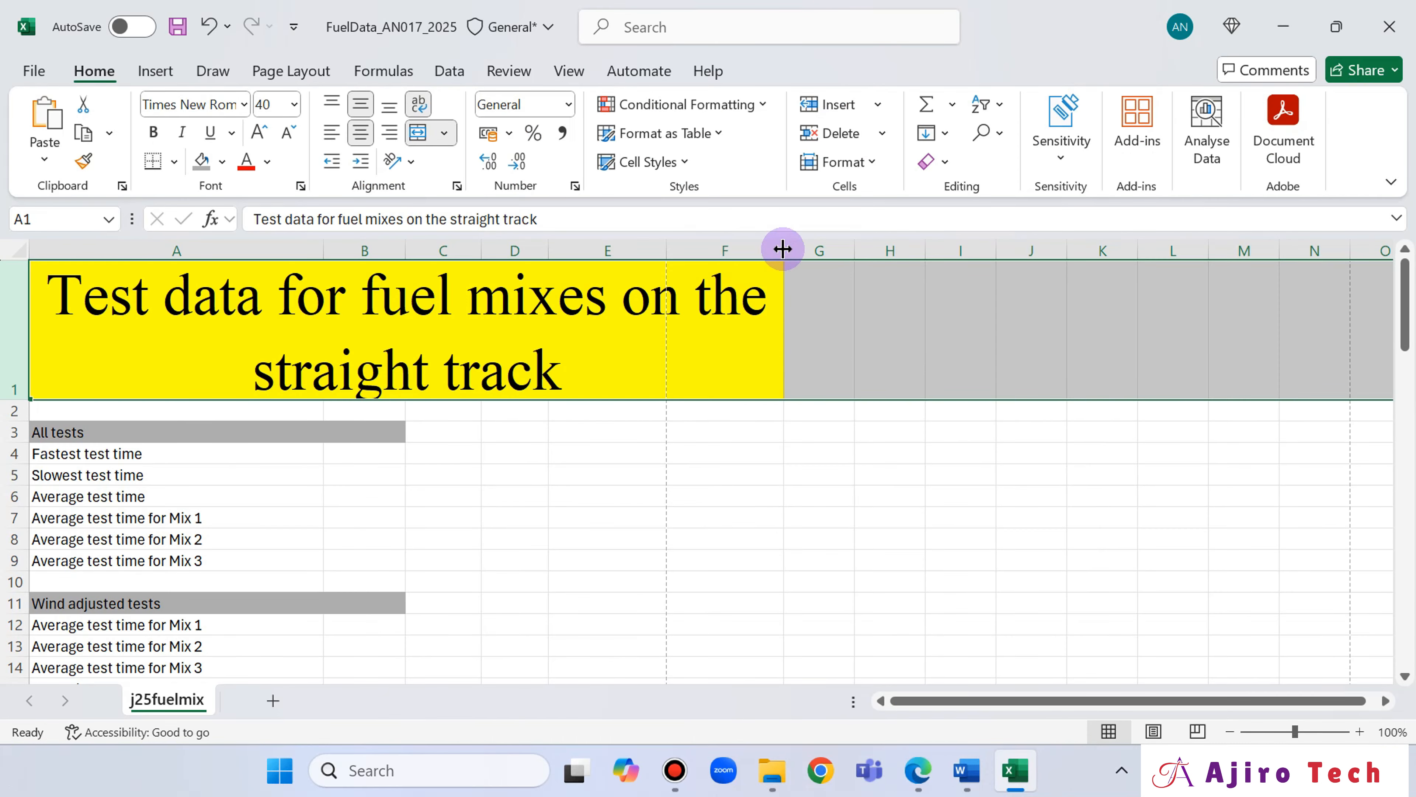
{"action": "scroll", "coordinate": [765, 335], "scroll_direction": "down", "scroll_amount": 2}
{"action": "scroll", "coordinate": [767, 340], "scroll_direction": "up", "scroll_amount": 2}
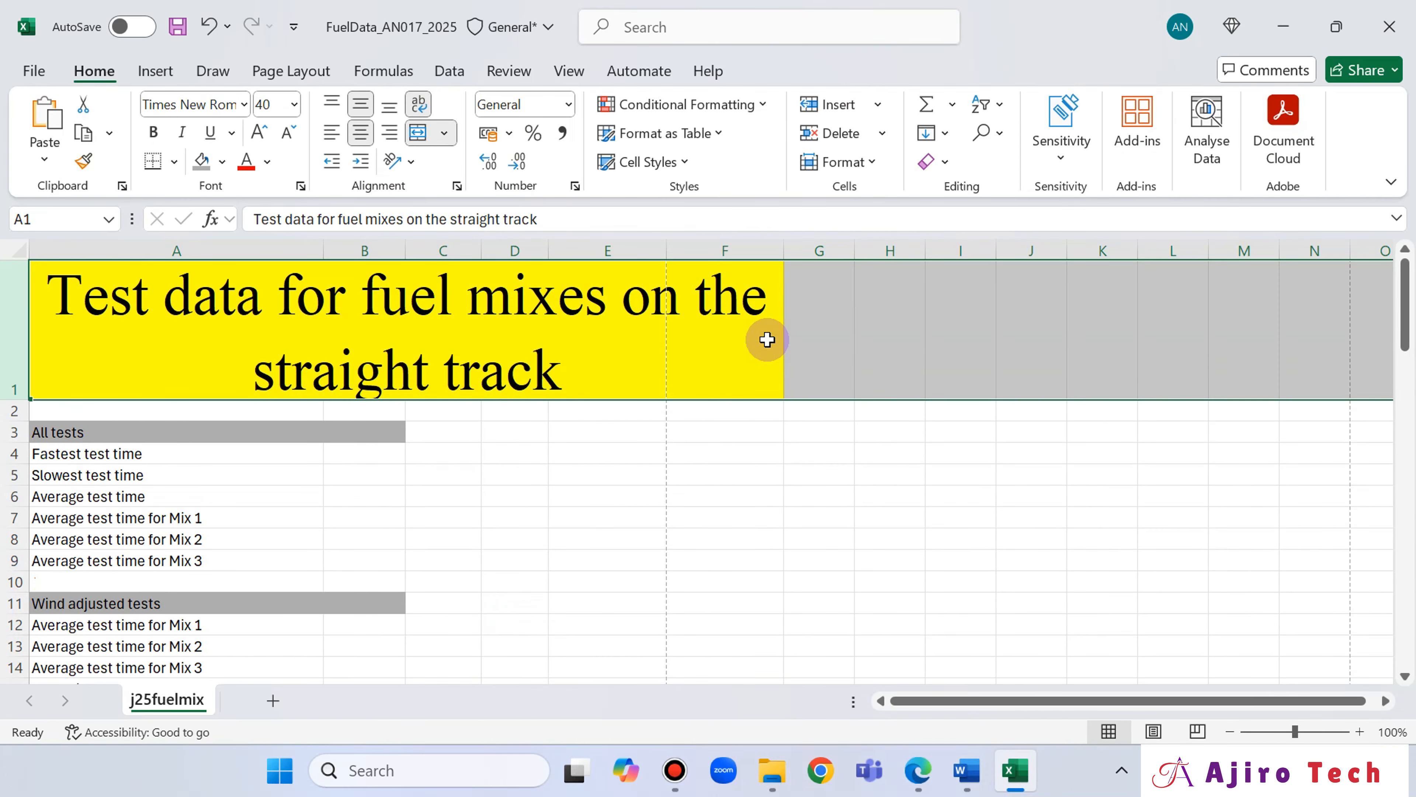
{"action": "scroll", "coordinate": [766, 338], "scroll_direction": "down", "scroll_amount": 1}
{"action": "scroll", "coordinate": [683, 332], "scroll_direction": "up", "scroll_amount": 1}
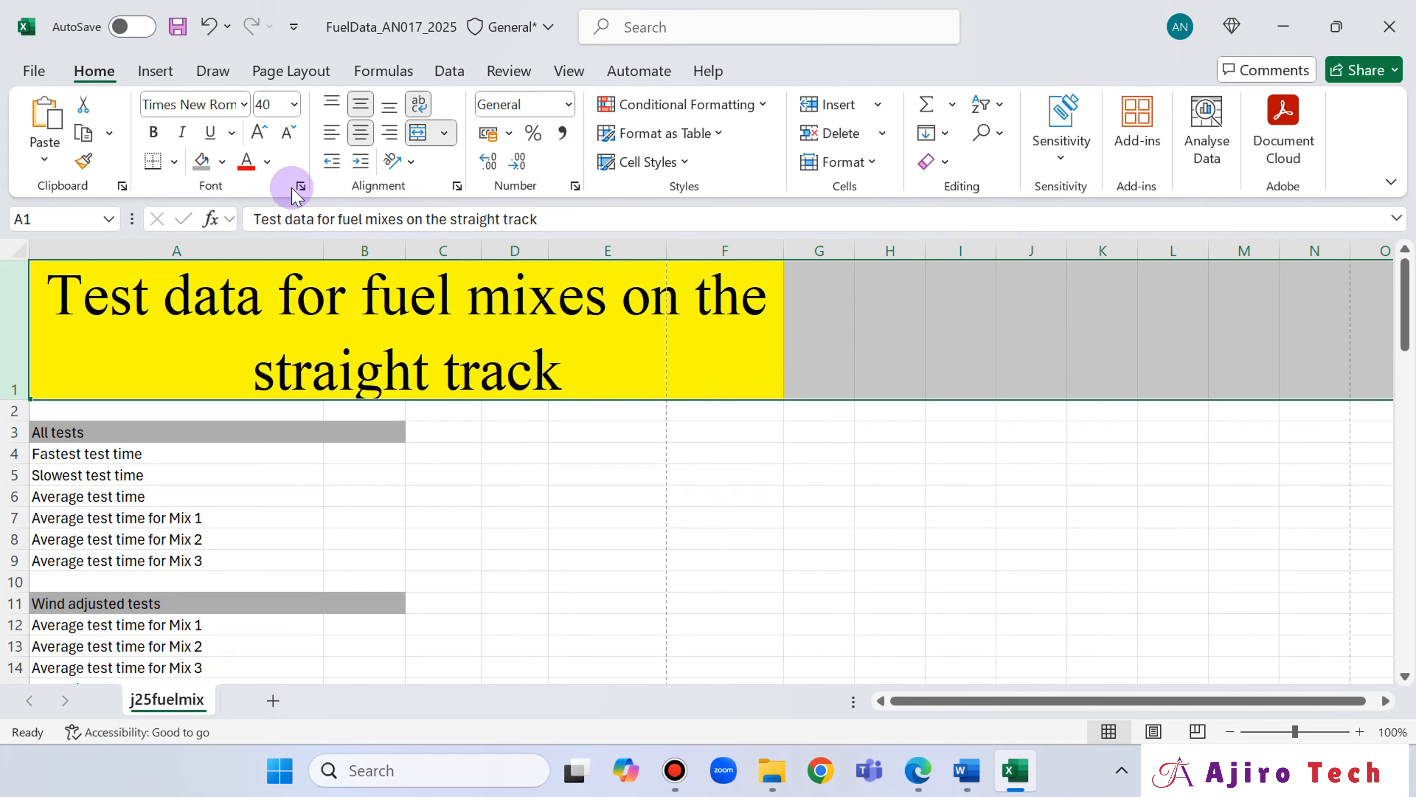
{"action": "left_click_drag", "start_coordinate": [324, 248], "coordinate": [208, 248]}
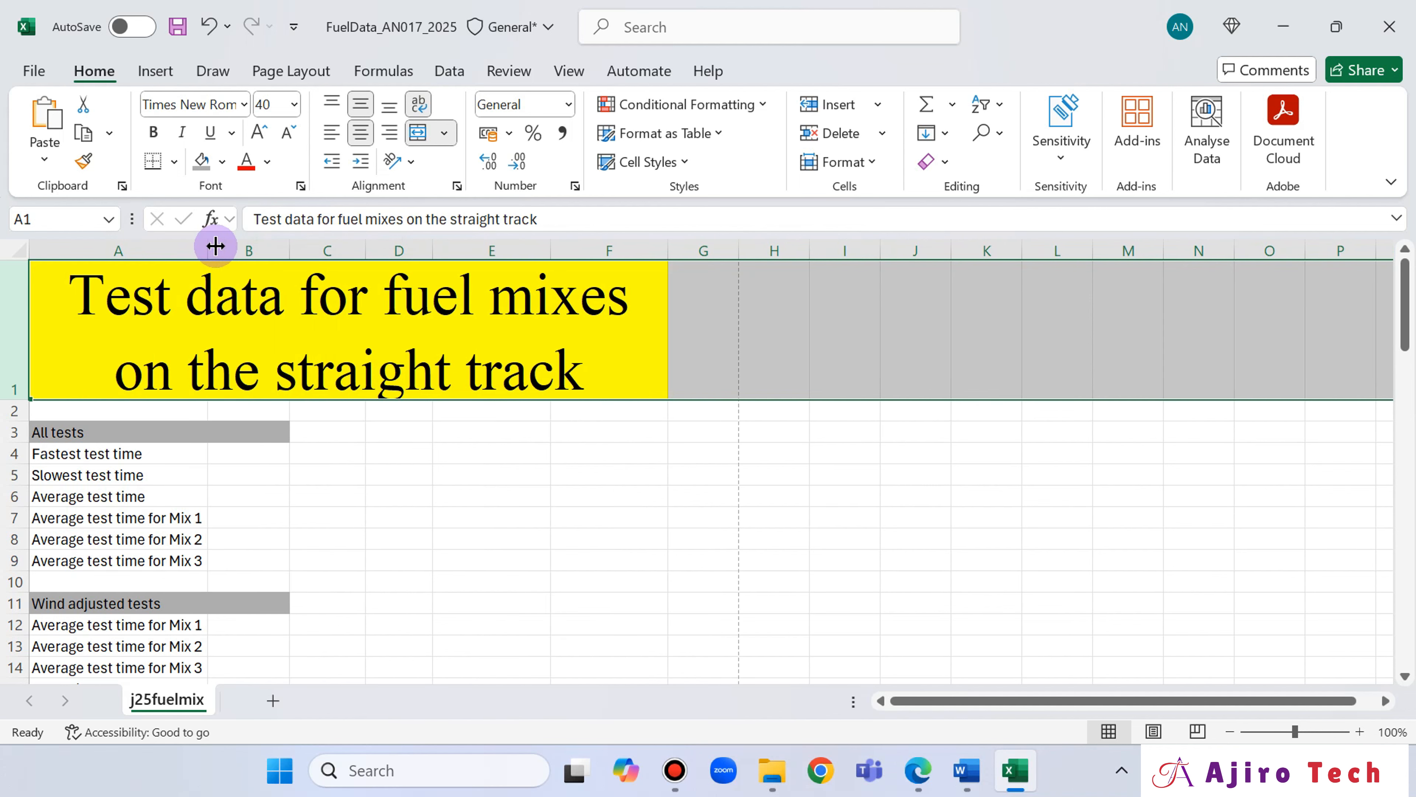
Review the sample table in the question paper and draw a dotted line and a solid line below it in the blank space beside the table.
{"action": "left_click", "coordinate": [918, 778]}
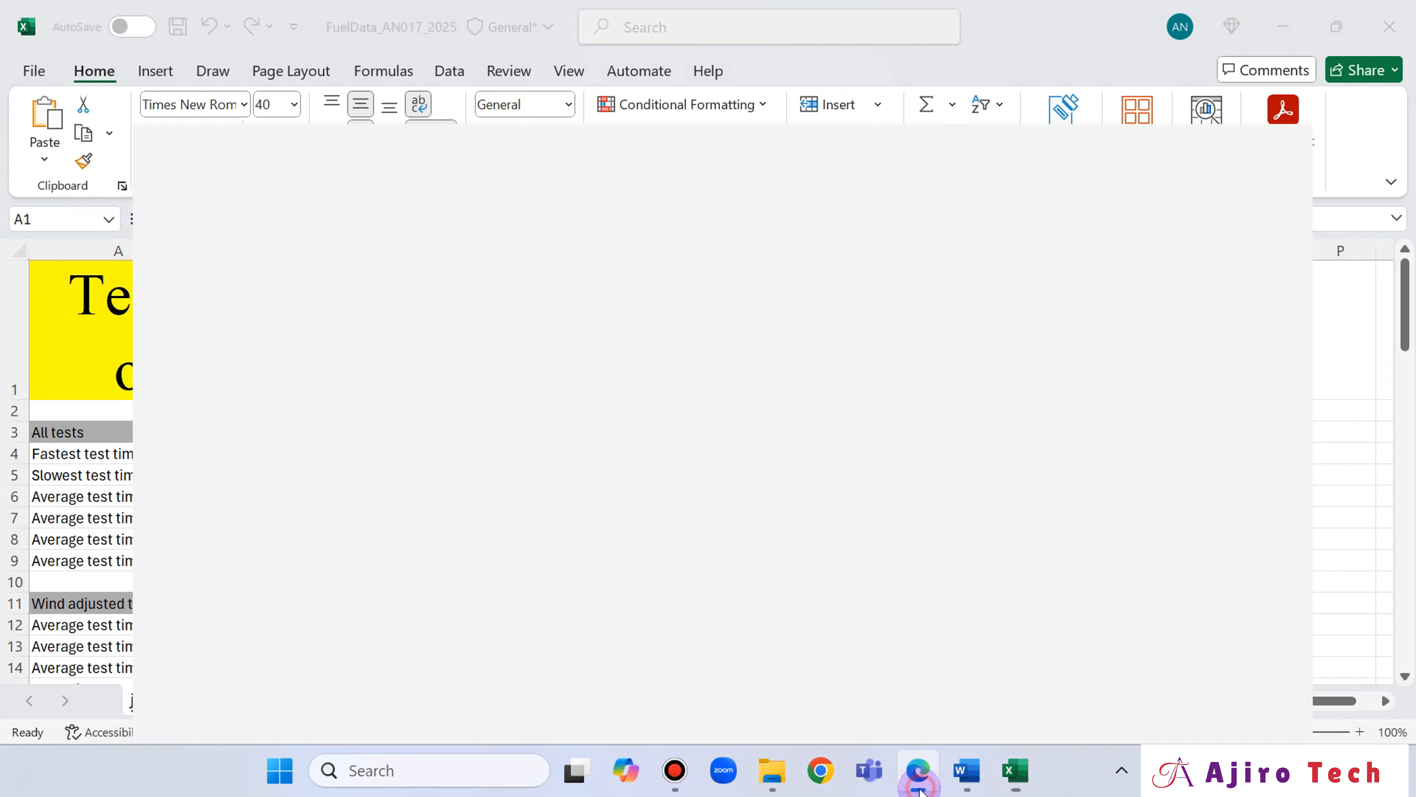
{"action": "left_click", "coordinate": [920, 791]}
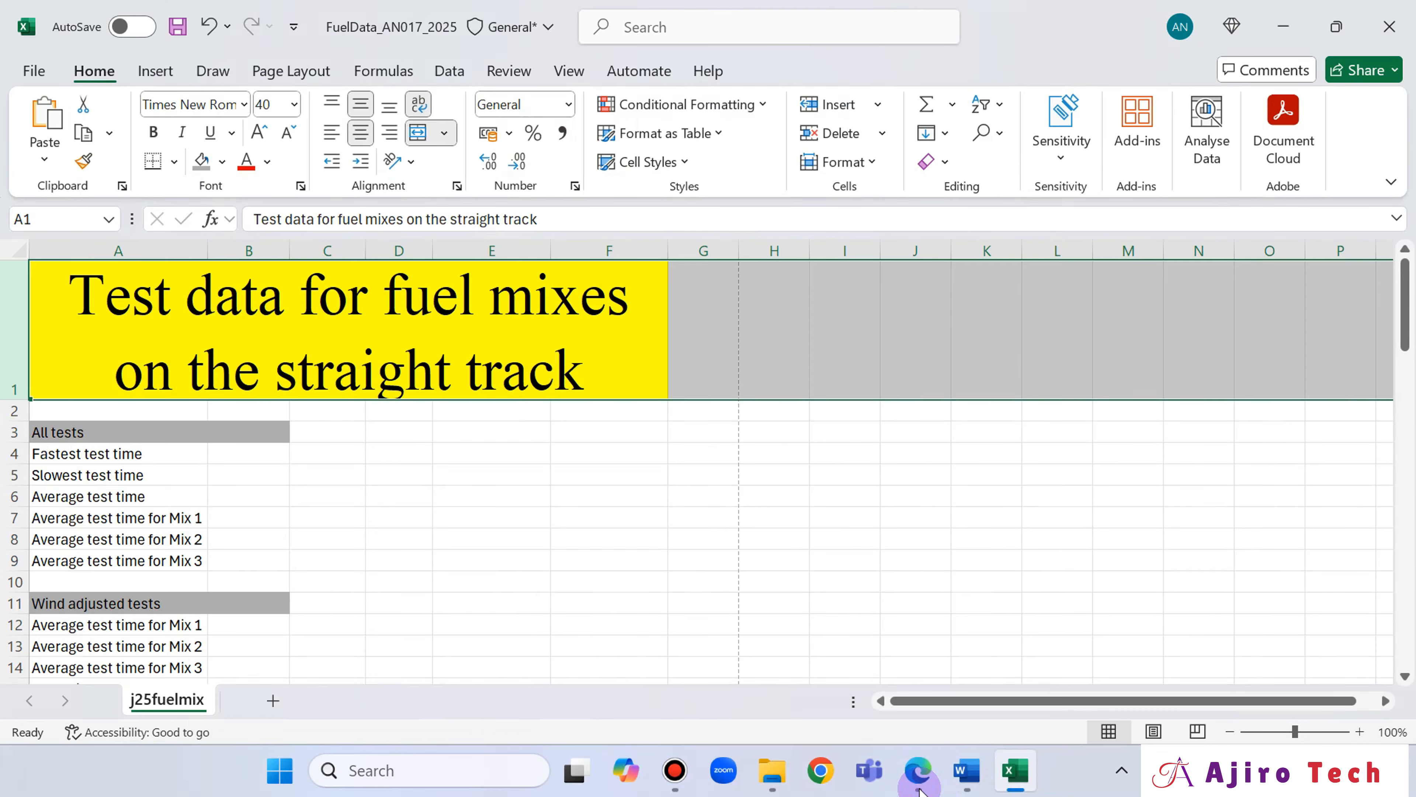
{"action": "left_click", "coordinate": [920, 791]}
{"action": "left_click", "coordinate": [920, 791]}
{"action": "left_click", "coordinate": [906, 787]}
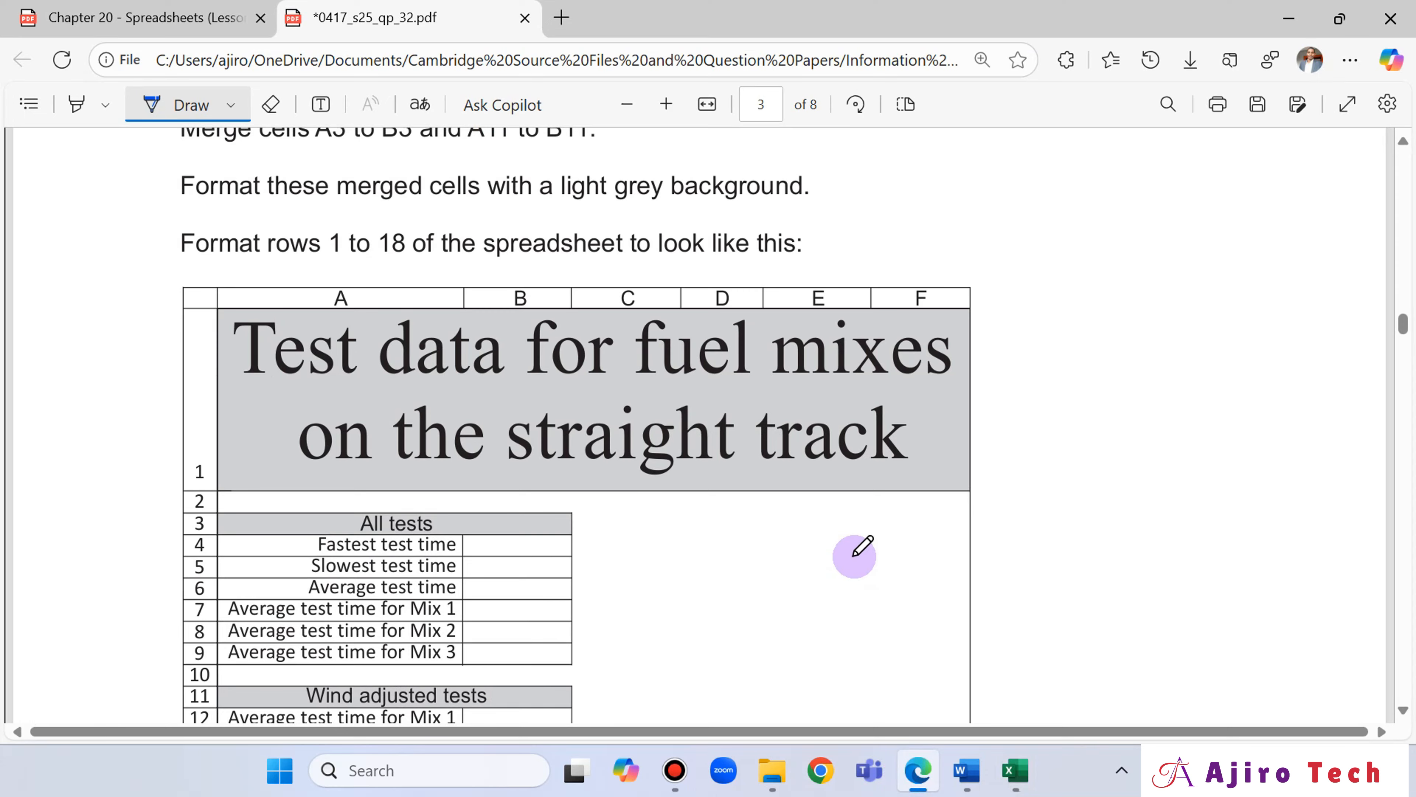
{"action": "scroll", "coordinate": [858, 546], "scroll_direction": "down", "scroll_amount": 5}
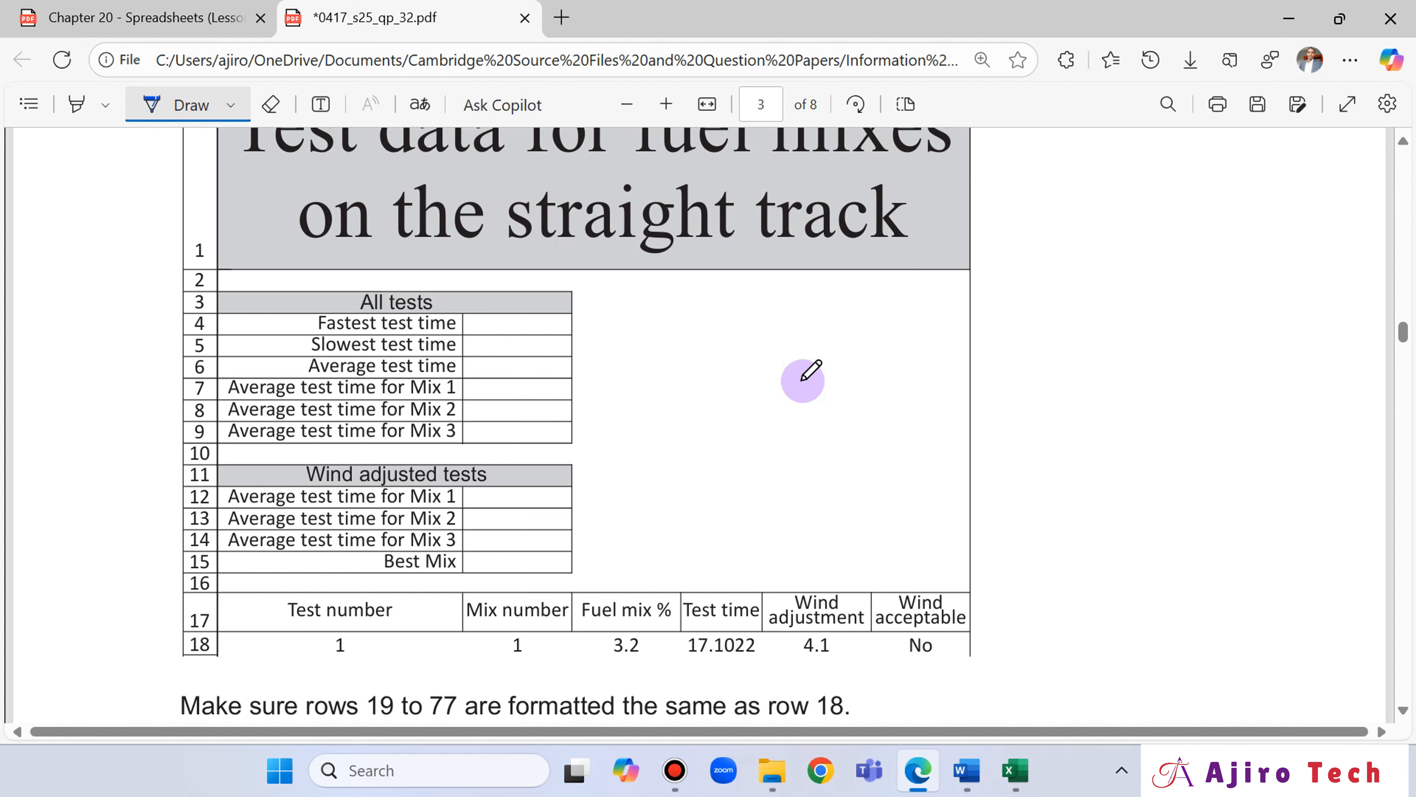
{"action": "scroll", "coordinate": [806, 373], "scroll_direction": "up", "scroll_amount": 2}
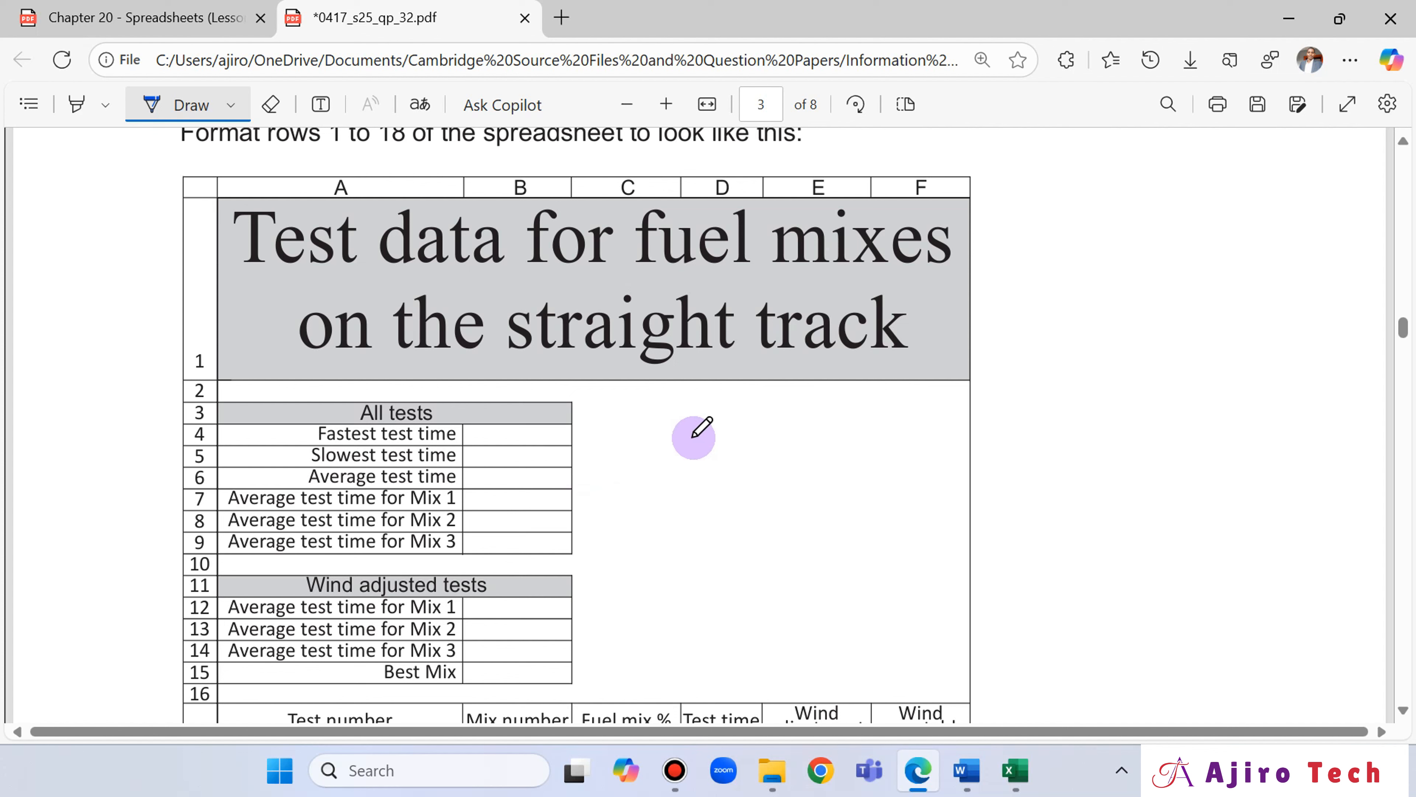
{"action": "left_click_drag", "start_coordinate": [1078, 402], "coordinate": [1254, 408]}
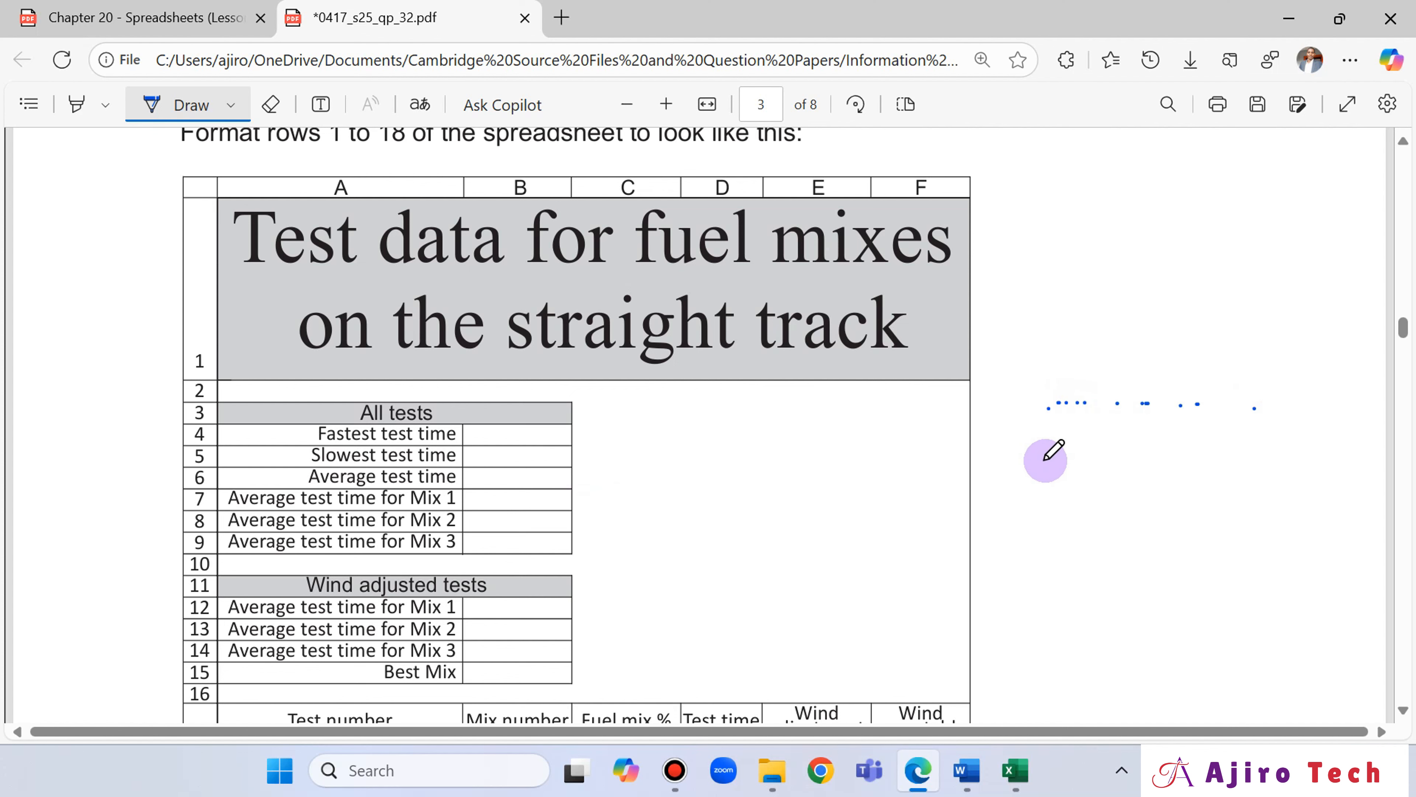
{"action": "left_click_drag", "start_coordinate": [1043, 460], "coordinate": [1238, 449]}
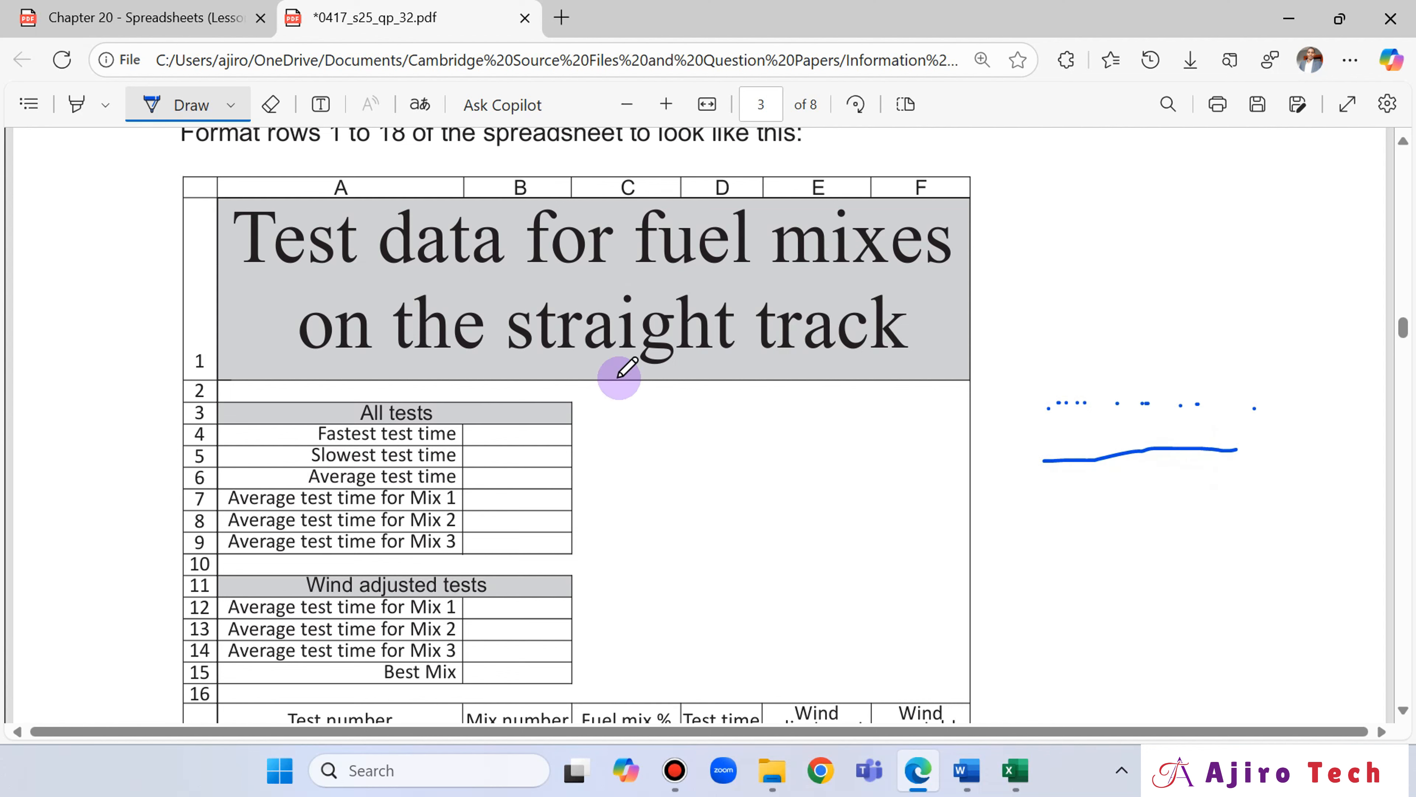
Switch to the Excel workbook, hide the worksheet gridlines and show them again.
{"action": "left_click", "coordinate": [1012, 773]}
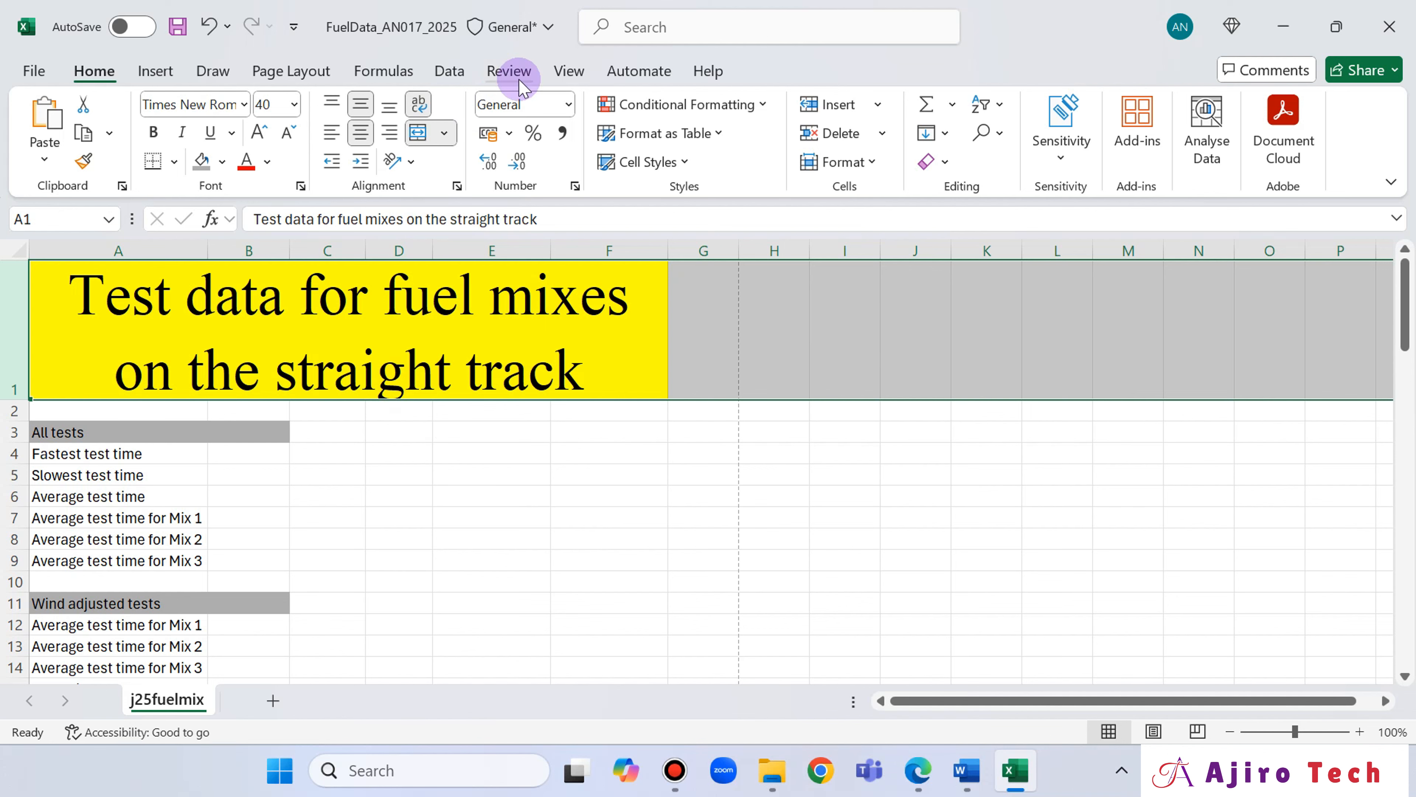
{"action": "left_click", "coordinate": [557, 72]}
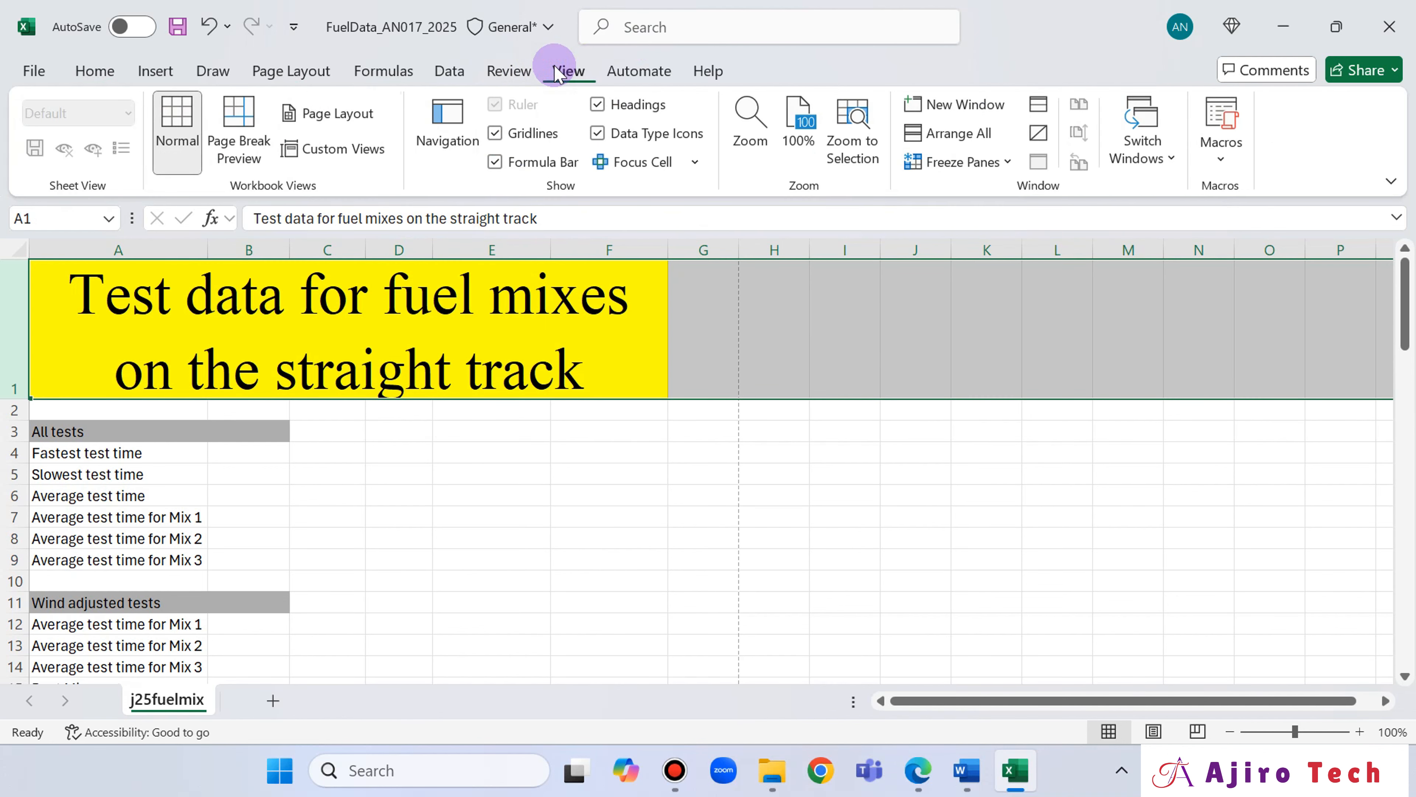
{"action": "left_click", "coordinate": [495, 133]}
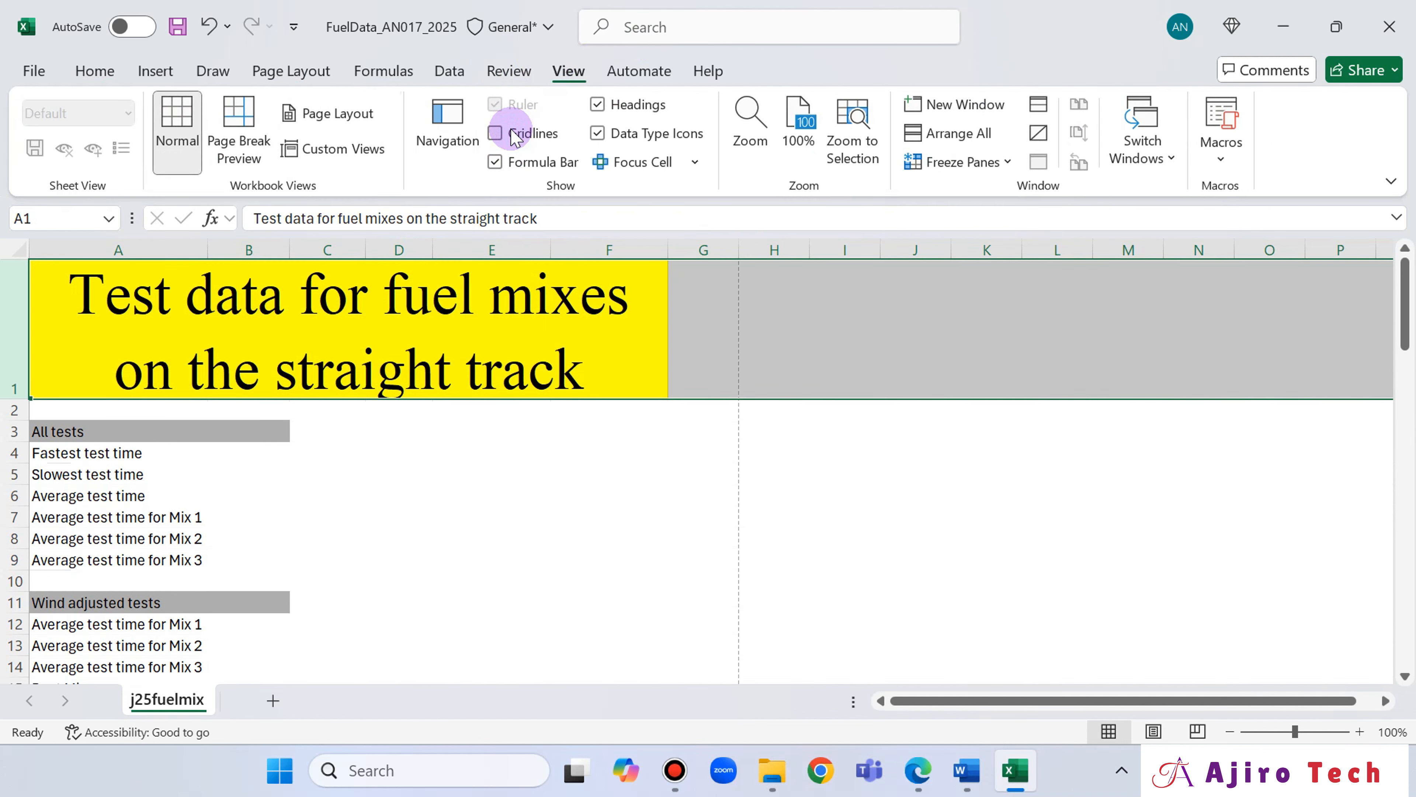
{"action": "left_click", "coordinate": [511, 131]}
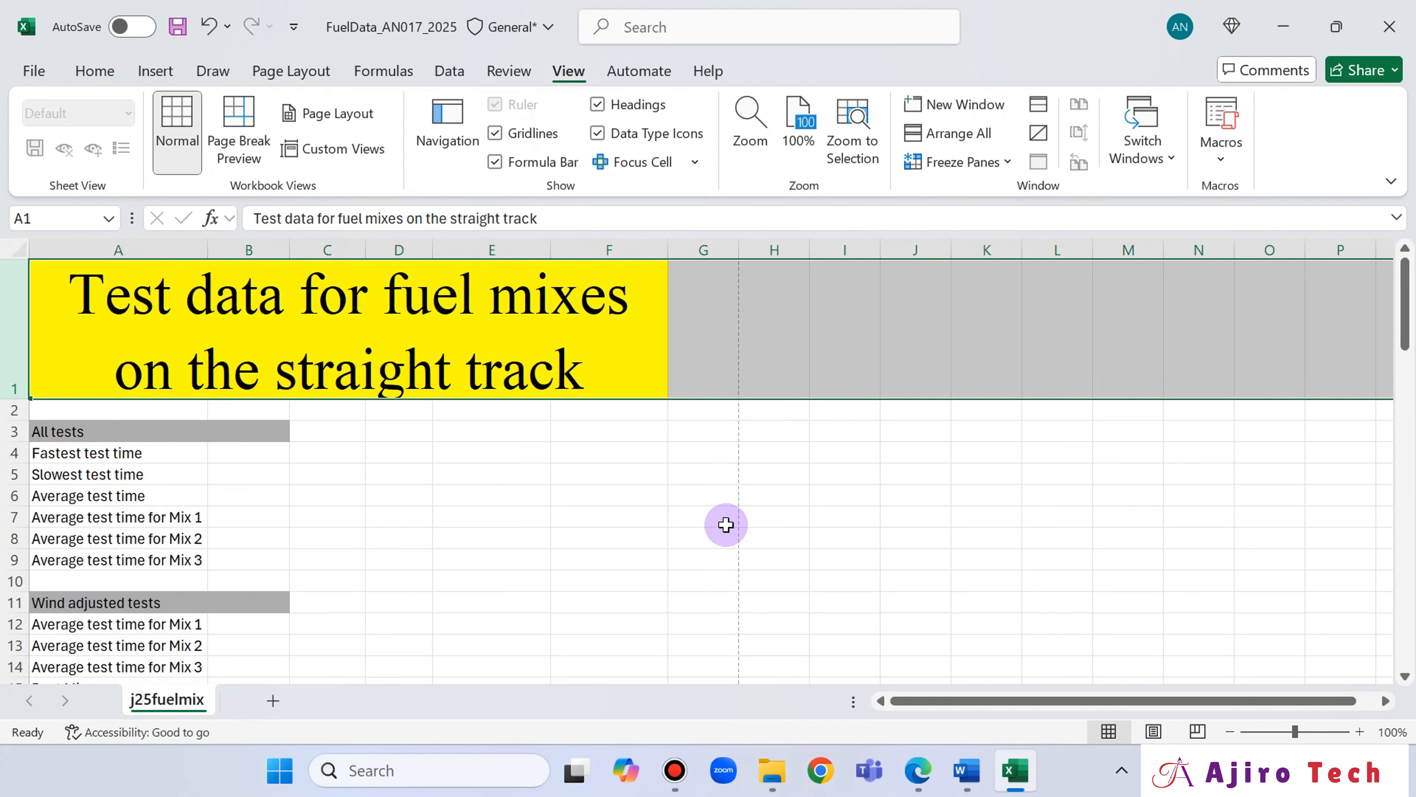
Check the question paper's sample table and centre the "All tests" heading in its merged cell in row 3.
{"action": "left_click", "coordinate": [917, 769]}
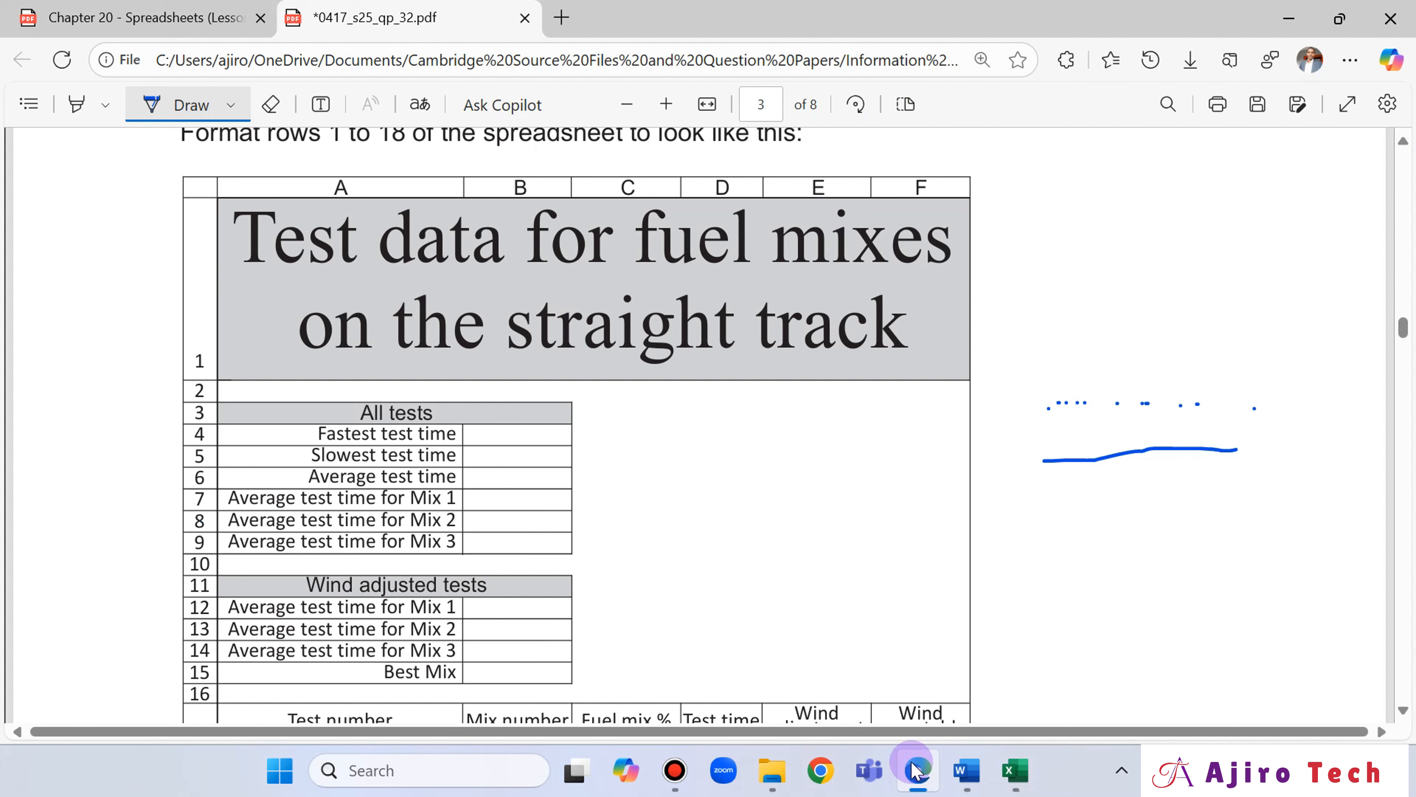
{"action": "left_click", "coordinate": [914, 769]}
{"action": "left_click", "coordinate": [95, 430]}
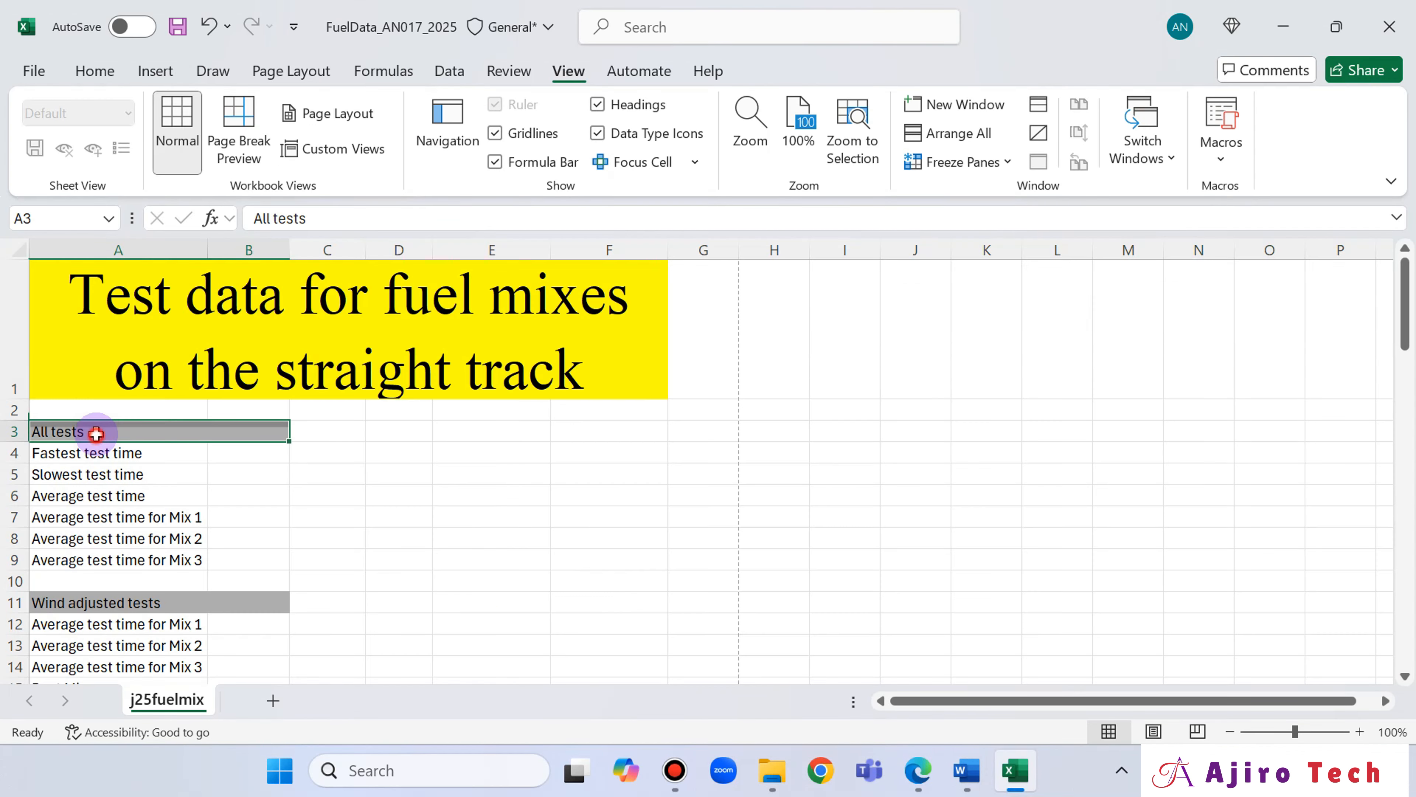
{"action": "left_click", "coordinate": [95, 71]}
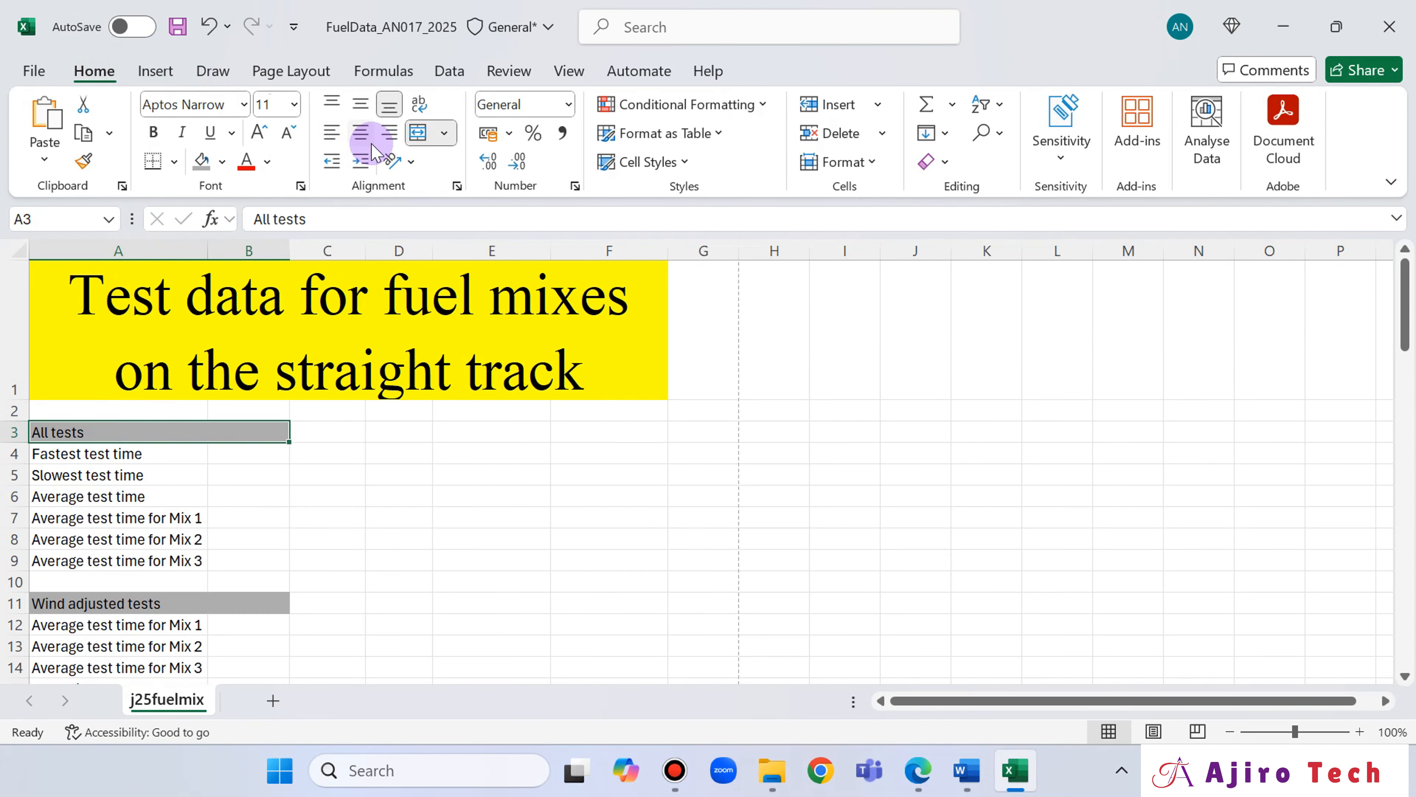
{"action": "left_click", "coordinate": [361, 132]}
Compare the sheet with the question paper and slightly increase the height of row 1 so the title's second line fits fully.
{"action": "left_click", "coordinate": [917, 770]}
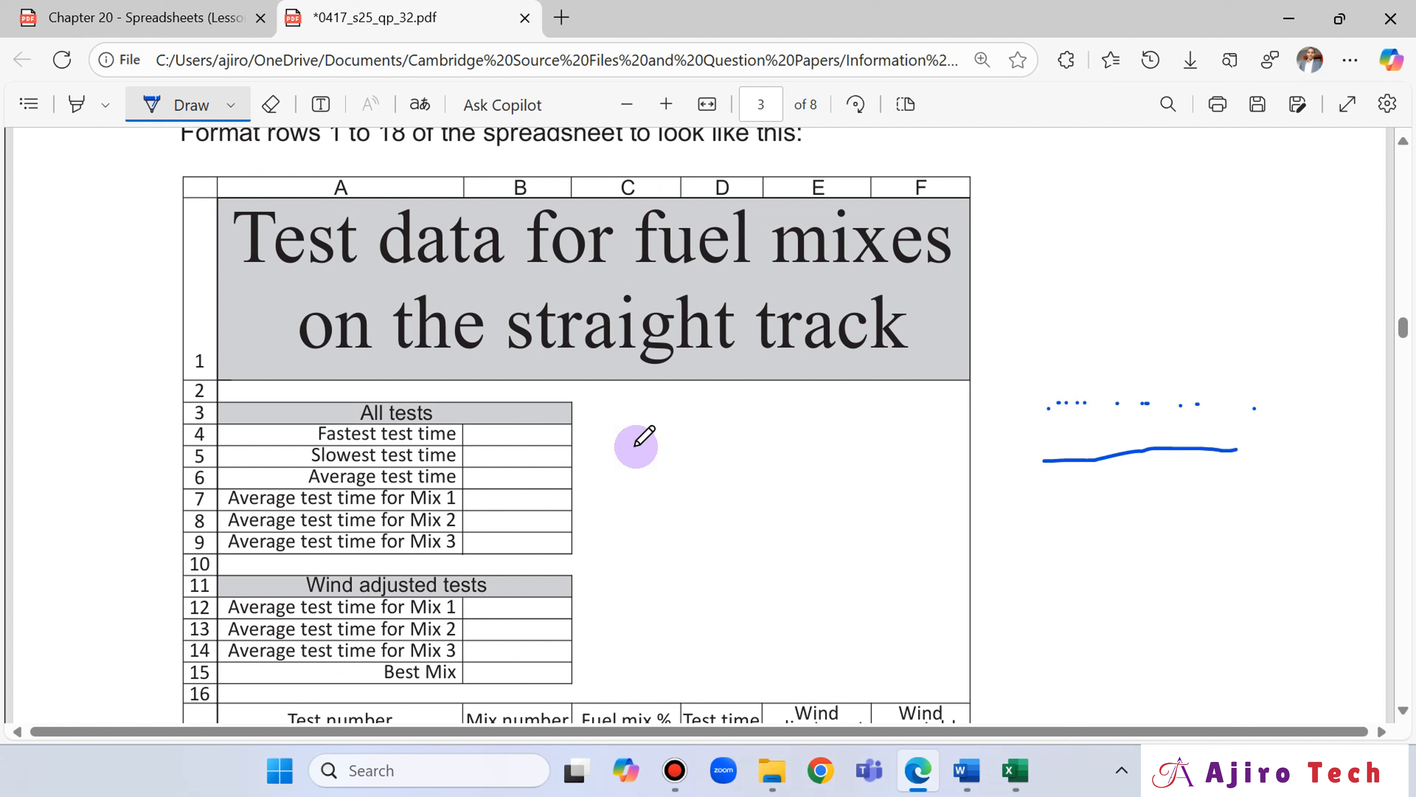
{"action": "left_click", "coordinate": [1013, 772]}
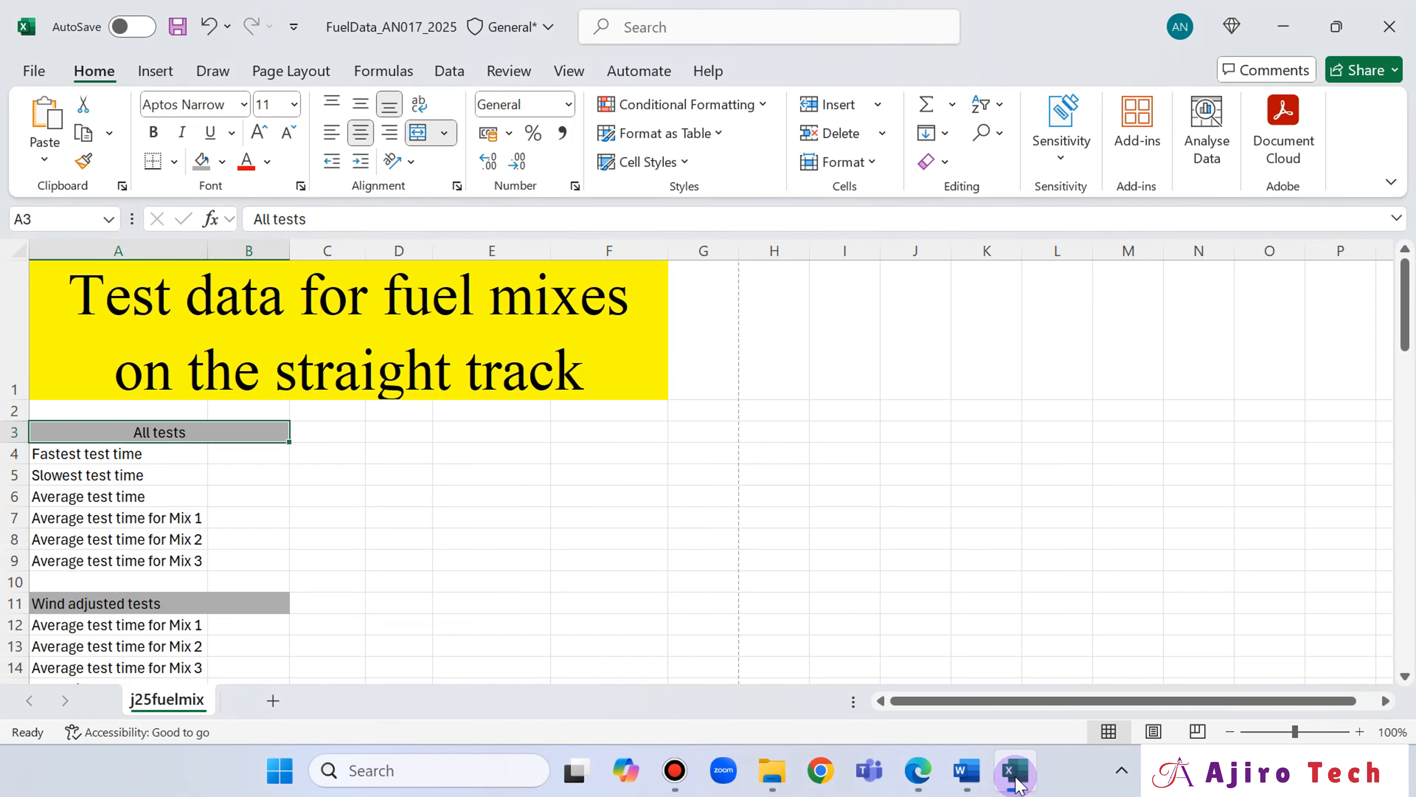
{"action": "mouse_move", "coordinate": [925, 787]}
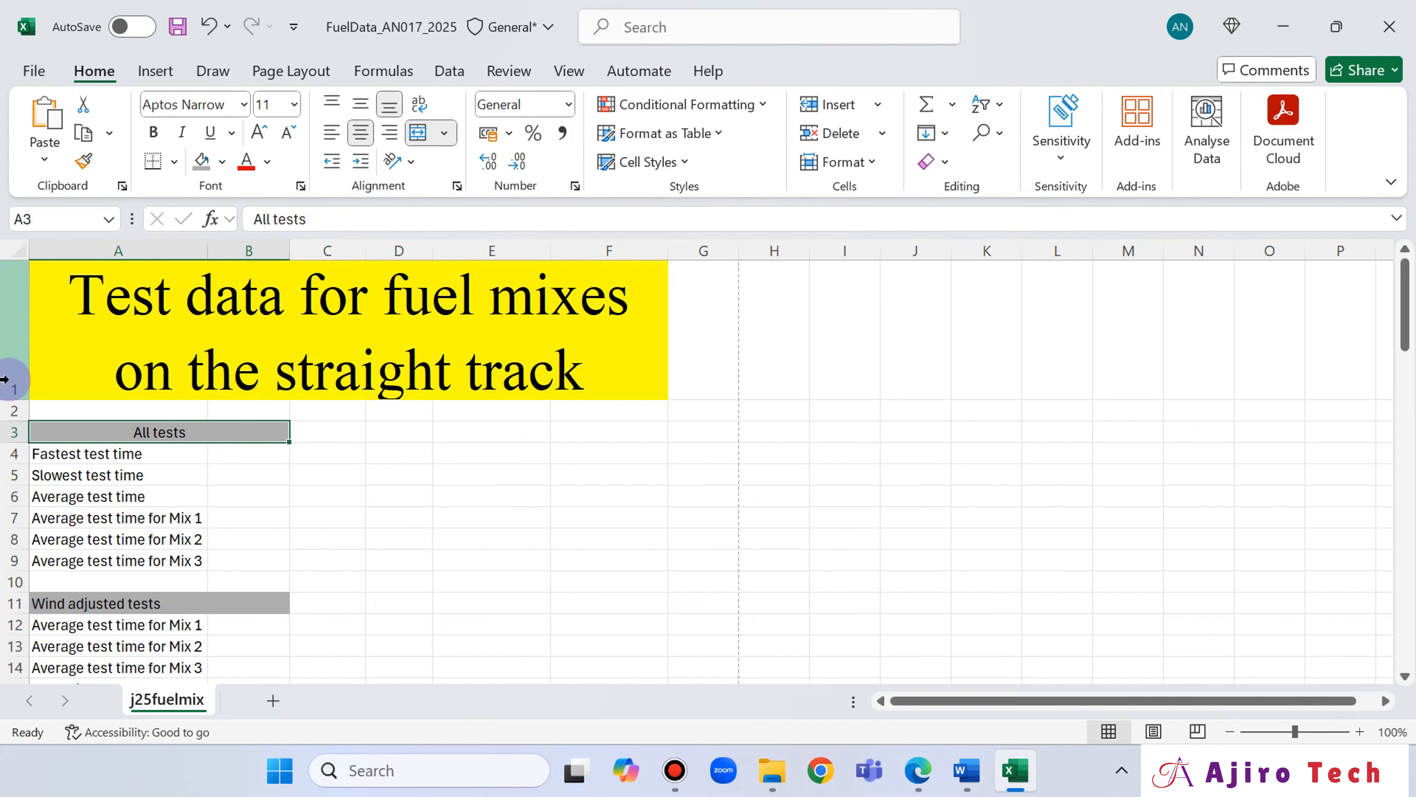
{"action": "left_click_drag", "start_coordinate": [26, 399], "coordinate": [26, 408]}
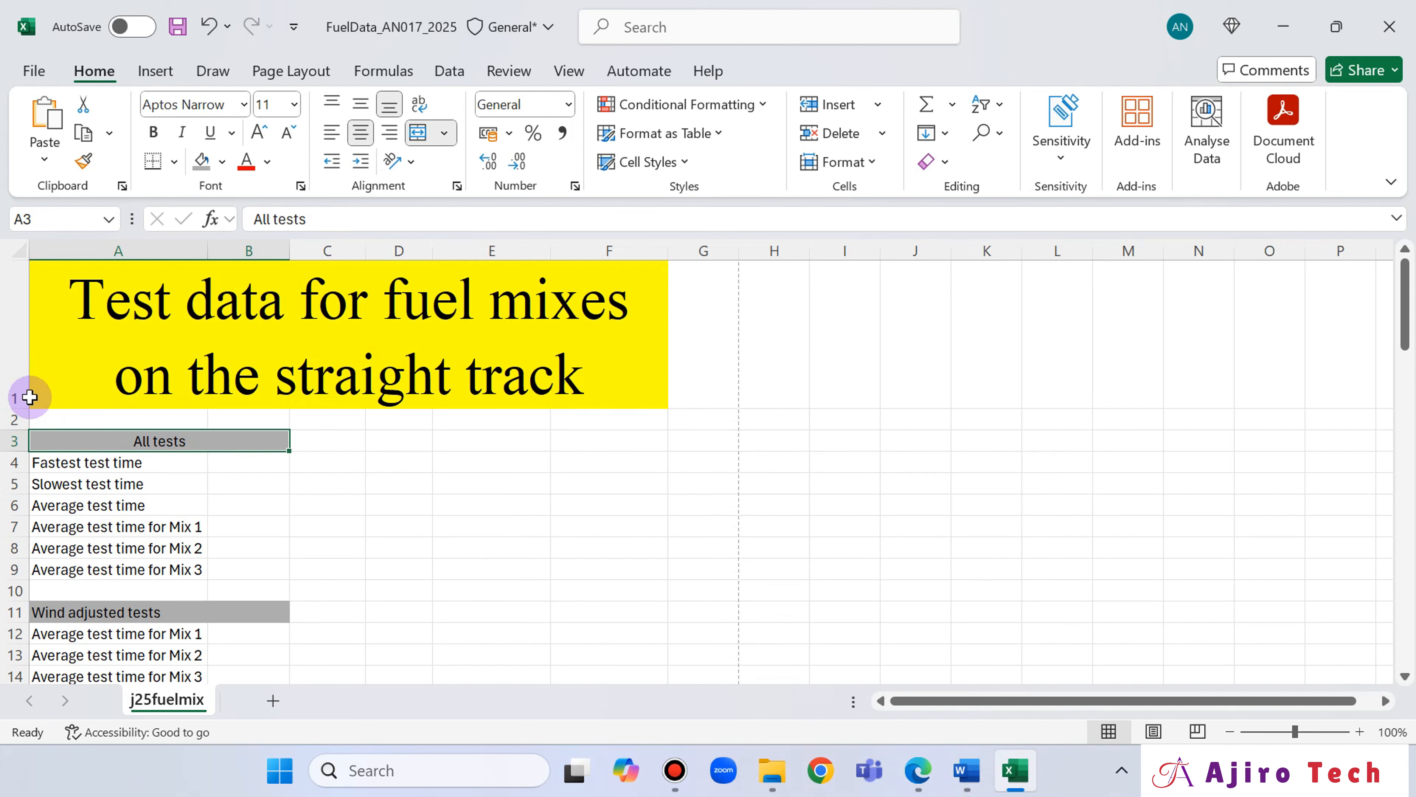
{"action": "left_click", "coordinate": [919, 778]}
{"action": "left_click", "coordinate": [919, 778]}
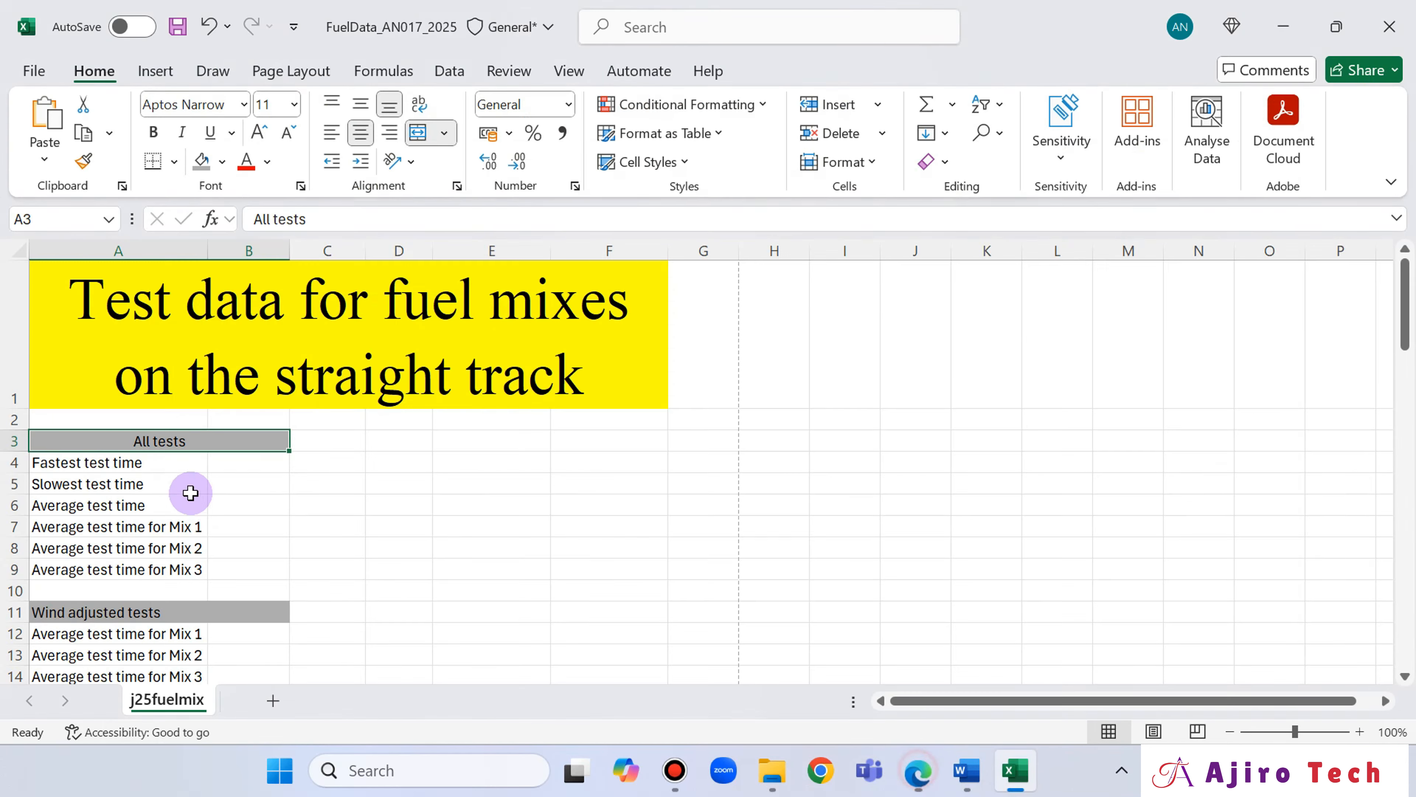
{"action": "left_click_drag", "start_coordinate": [26, 408], "coordinate": [26, 413]}
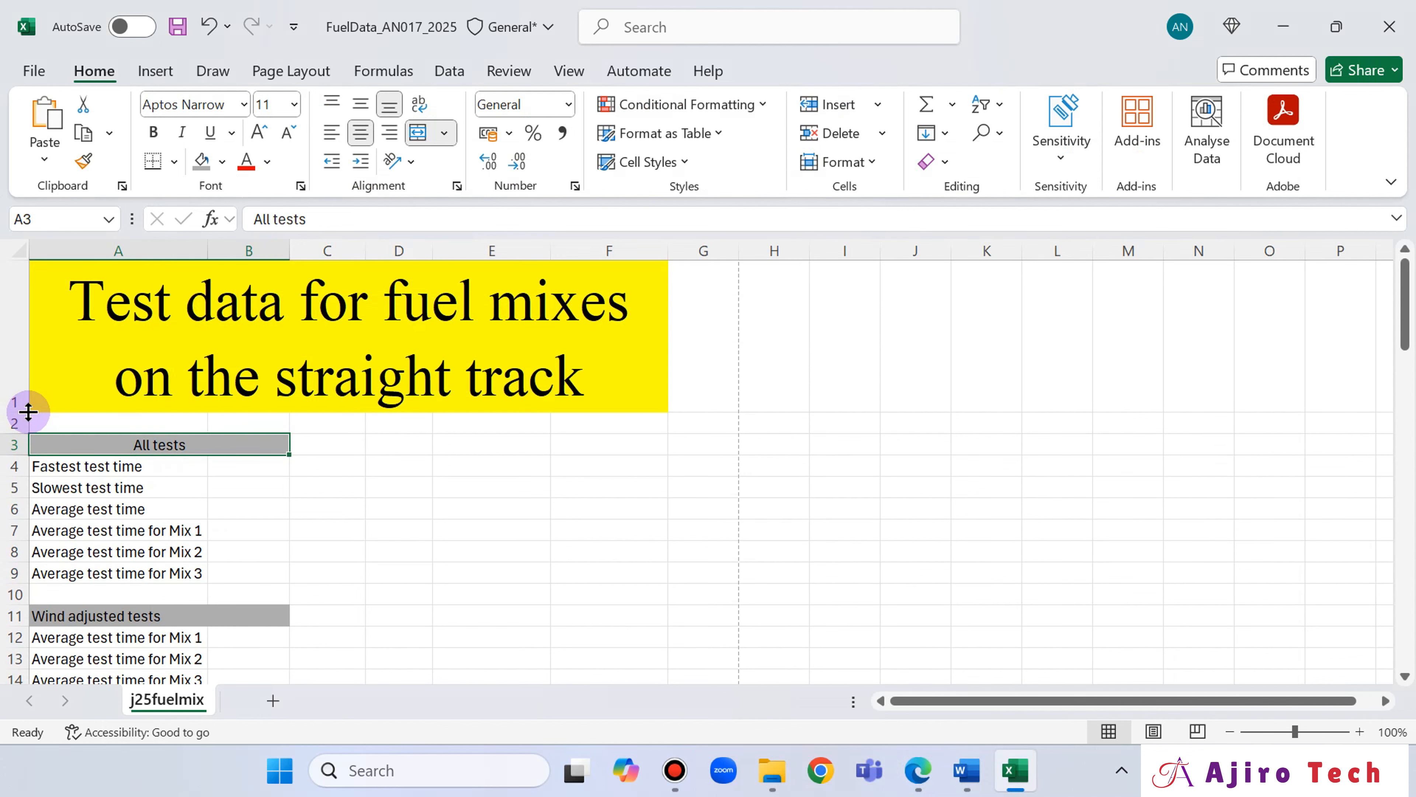
Examine rows 3 to 14 of the question paper's sample table enlarged, comparing label alignment and borders with the worksheet.
{"action": "left_click", "coordinate": [919, 779]}
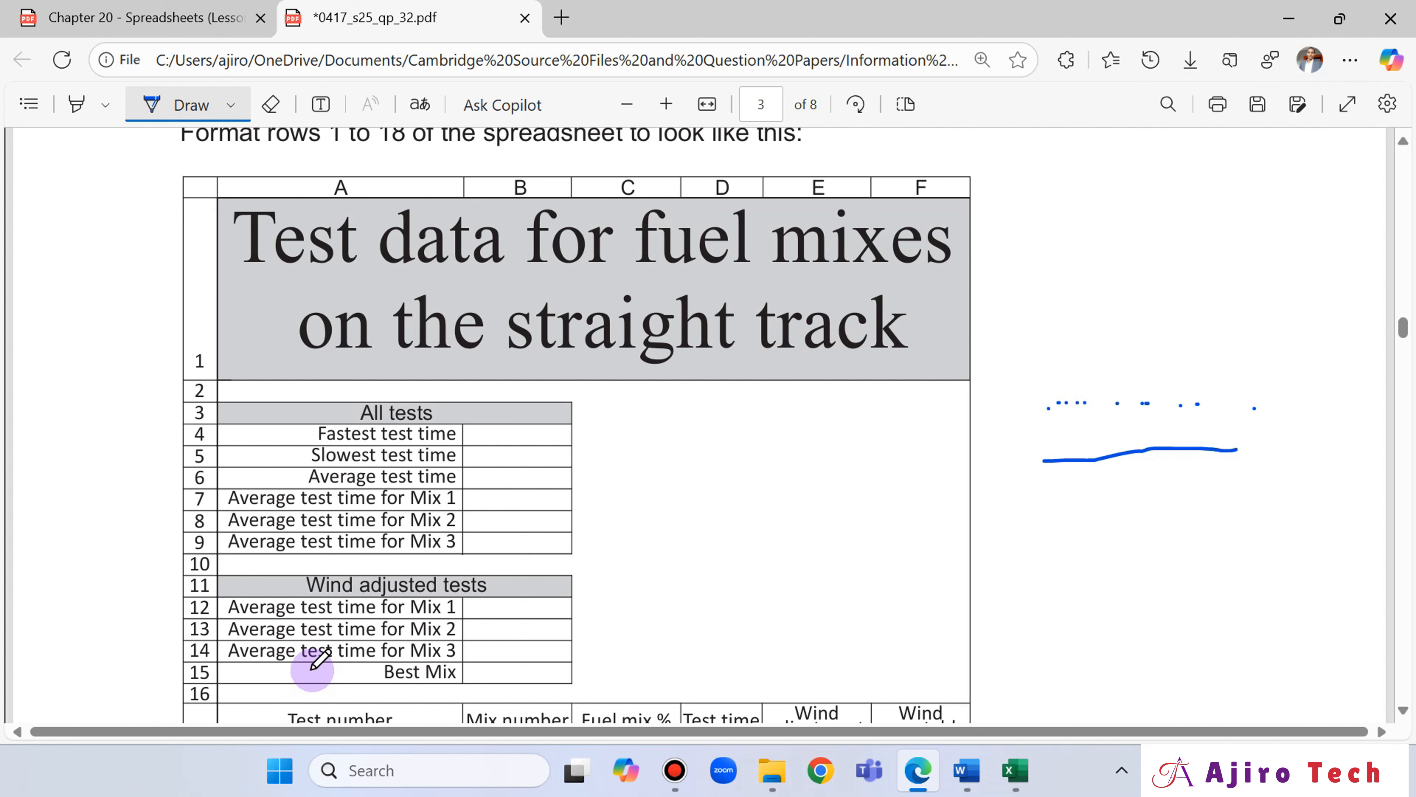
{"action": "left_click", "coordinate": [666, 106]}
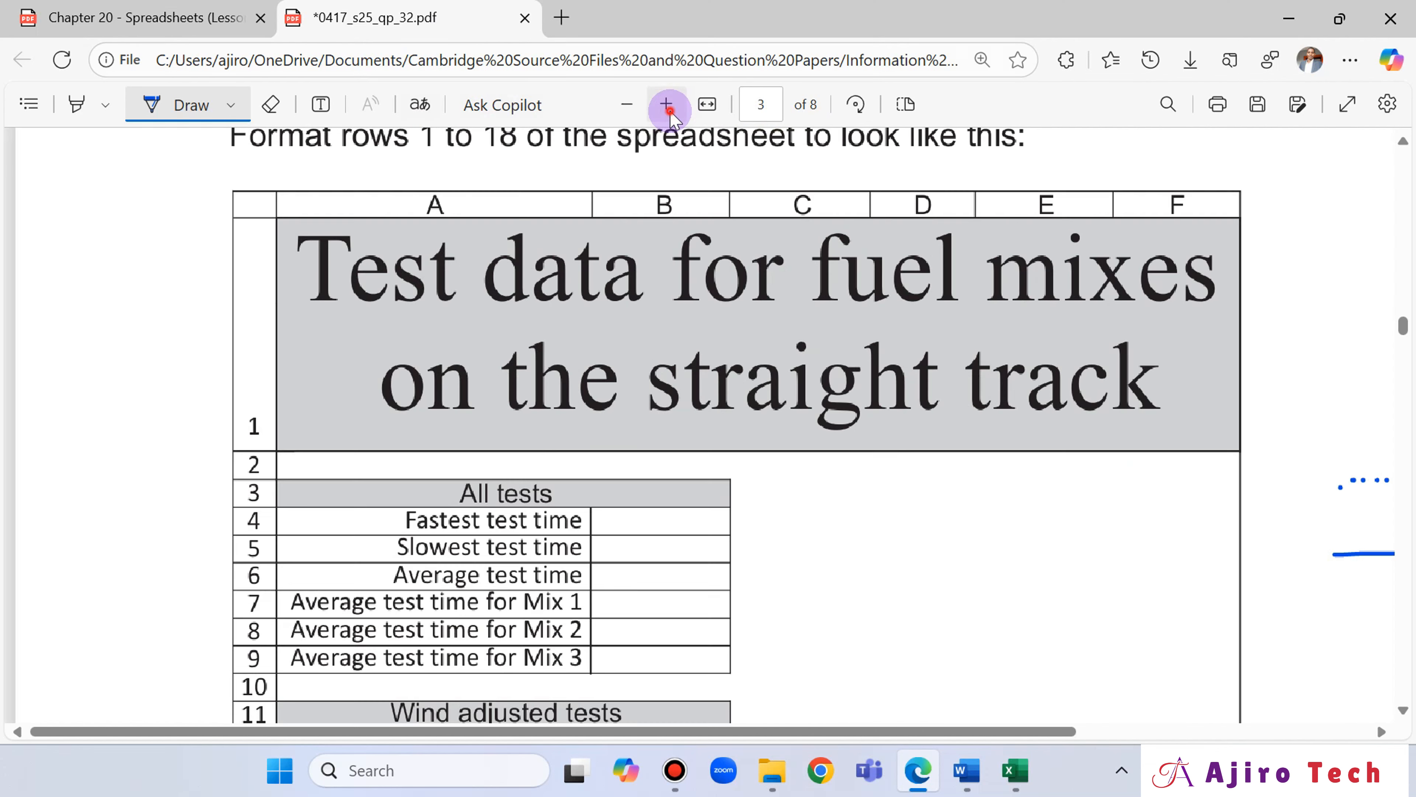
{"action": "left_click", "coordinate": [666, 106]}
{"action": "scroll", "coordinate": [990, 483], "scroll_direction": "down", "scroll_amount": 5}
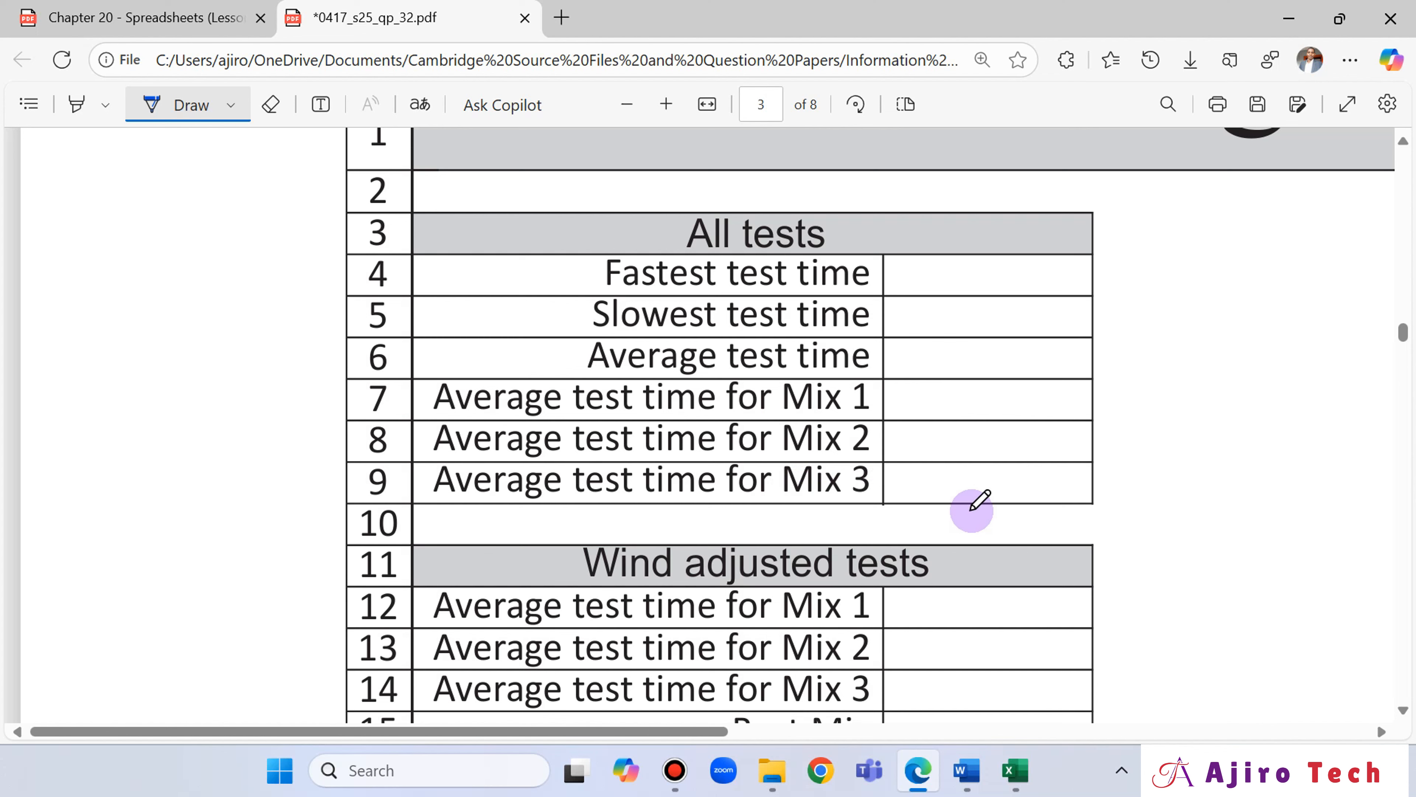
{"action": "left_click", "coordinate": [1012, 774]}
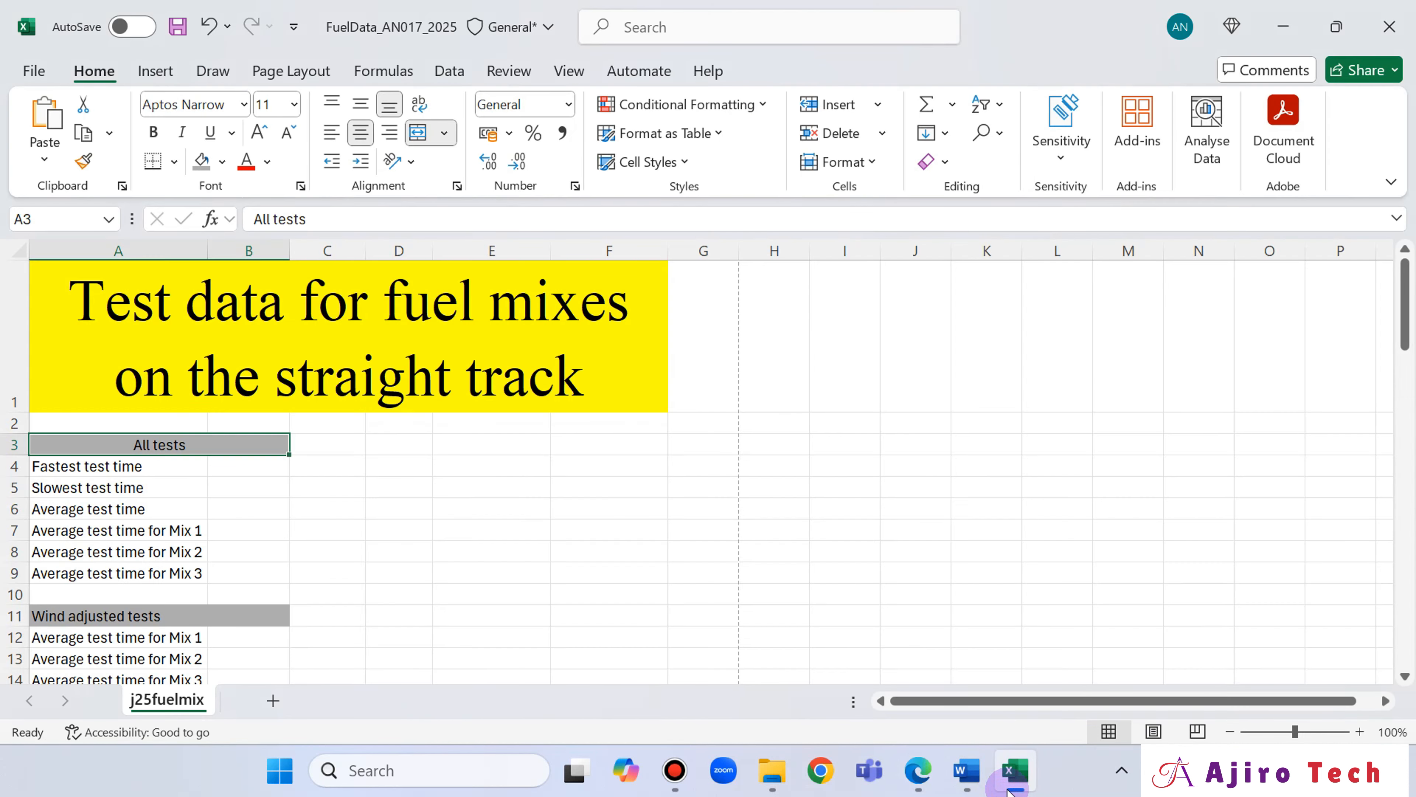
{"action": "left_click", "coordinate": [1007, 788]}
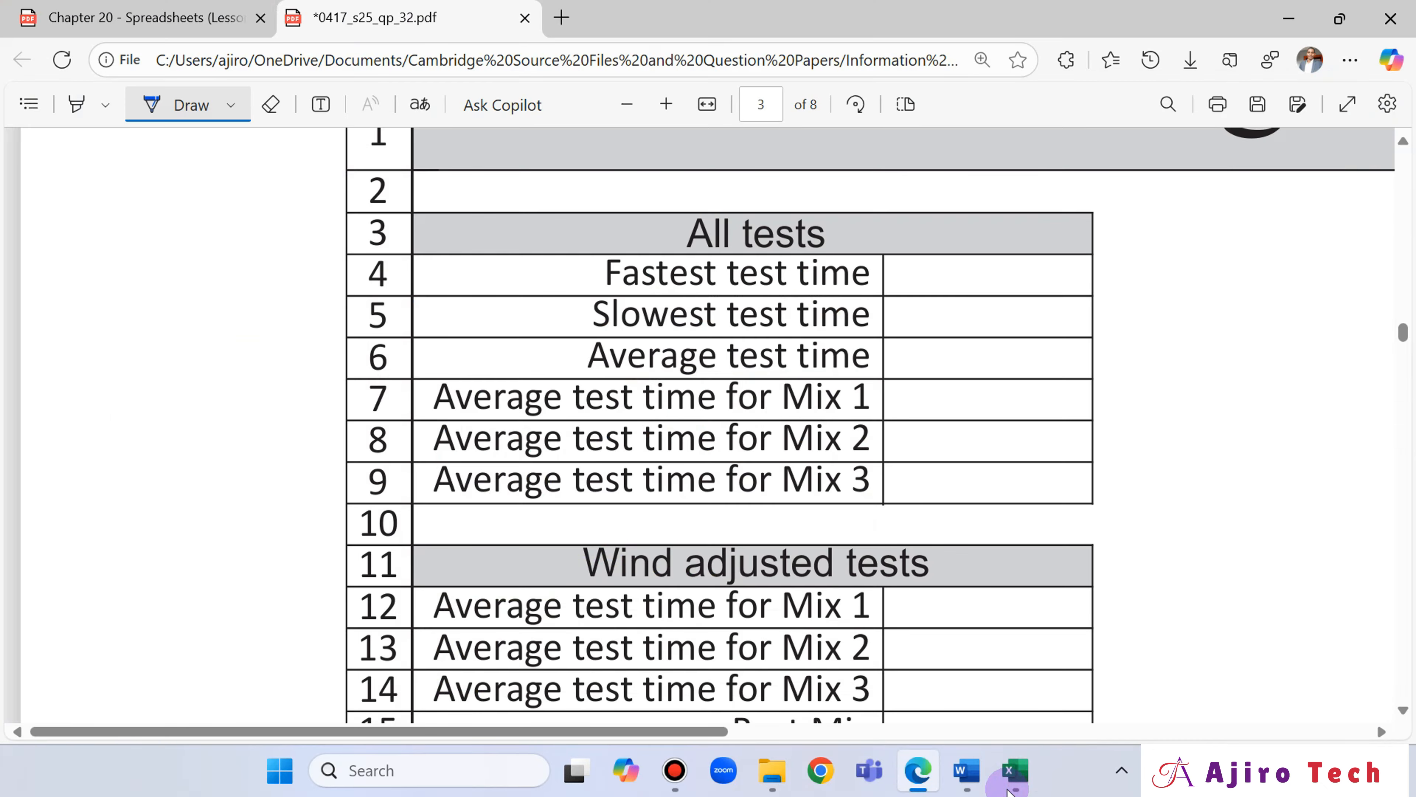
{"action": "left_click", "coordinate": [1008, 788]}
{"action": "left_click", "coordinate": [1008, 788]}
{"action": "left_click", "coordinate": [1008, 788]}
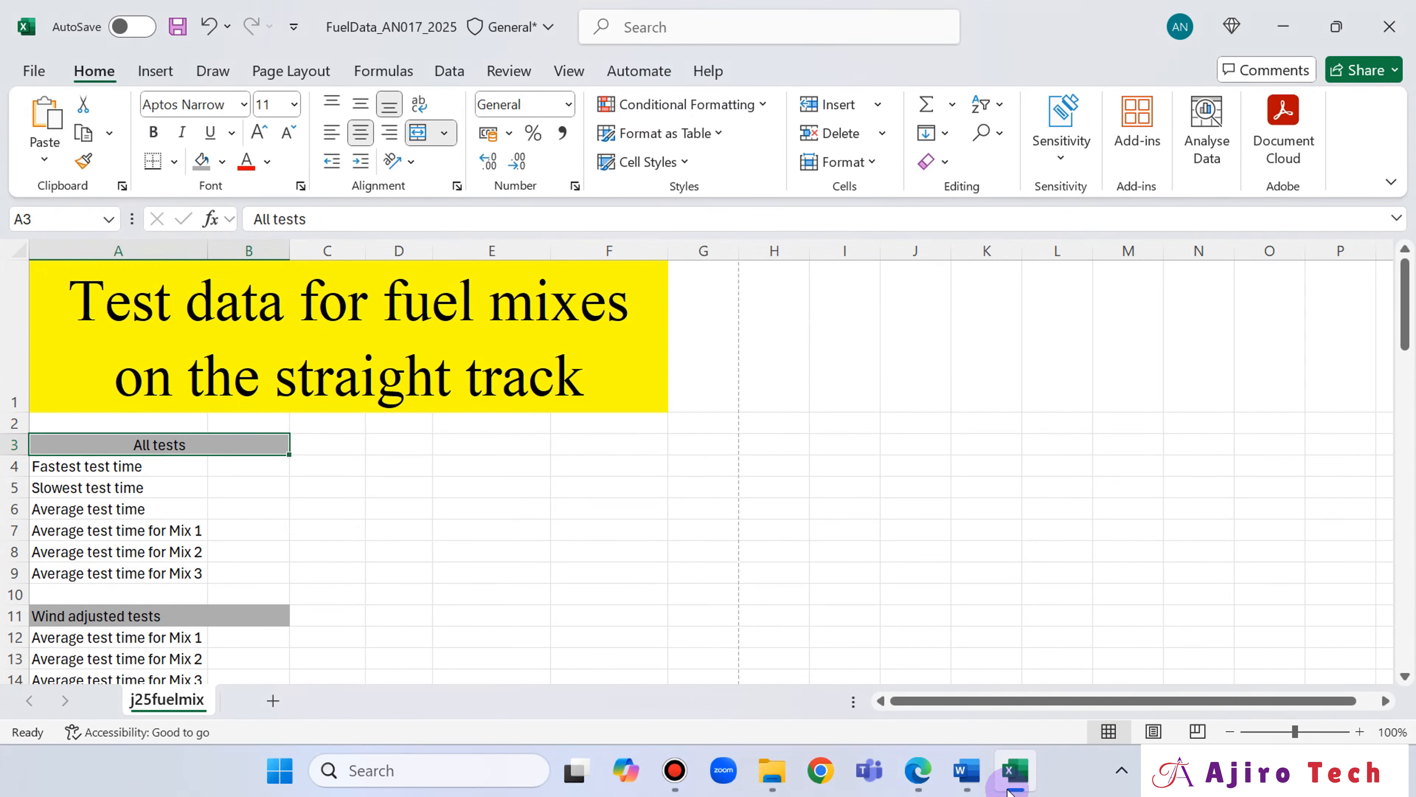
{"action": "left_click", "coordinate": [1008, 789]}
{"action": "left_click", "coordinate": [1008, 788]}
{"action": "left_click", "coordinate": [1008, 788]}
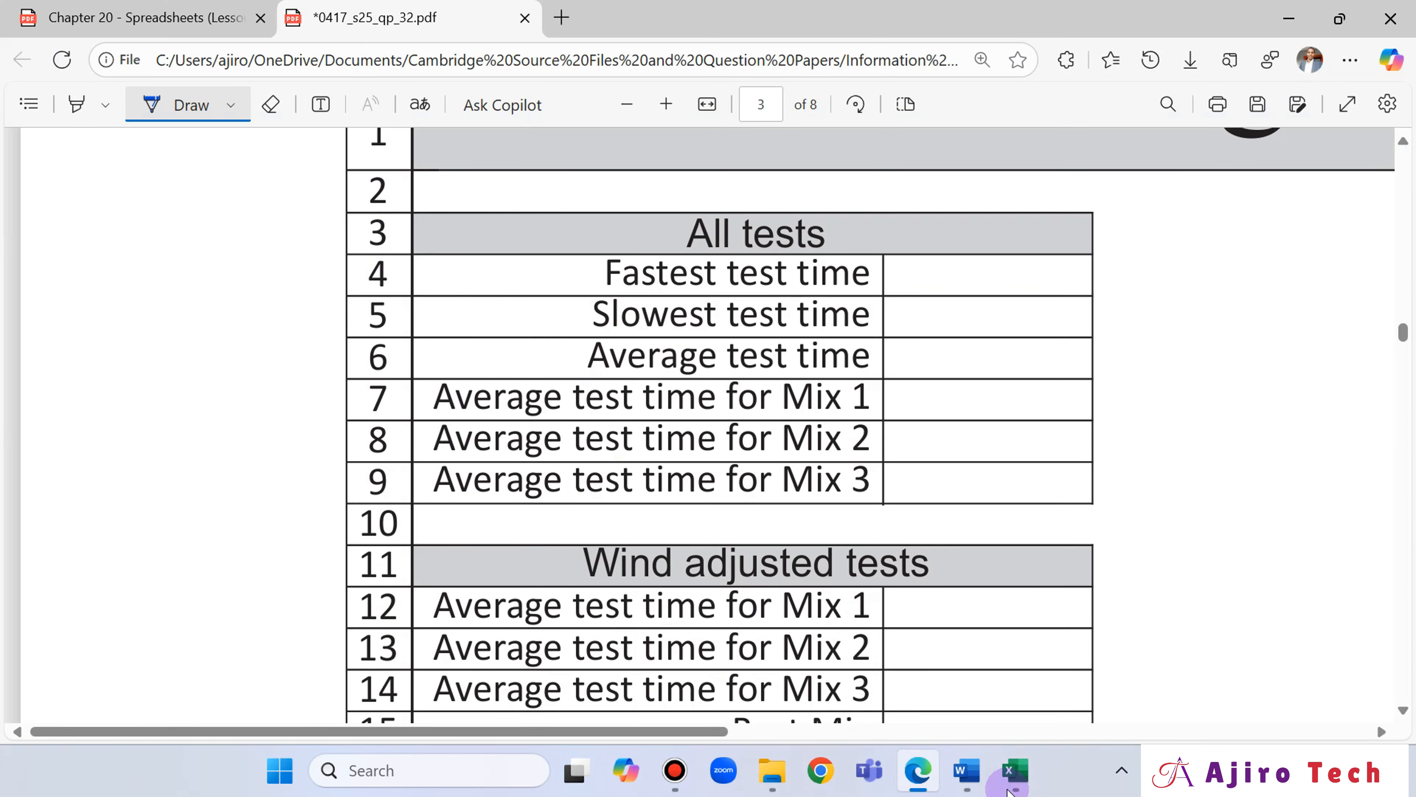
{"action": "left_click", "coordinate": [1008, 788]}
{"action": "left_click", "coordinate": [1008, 788]}
{"action": "left_click", "coordinate": [1008, 788]}
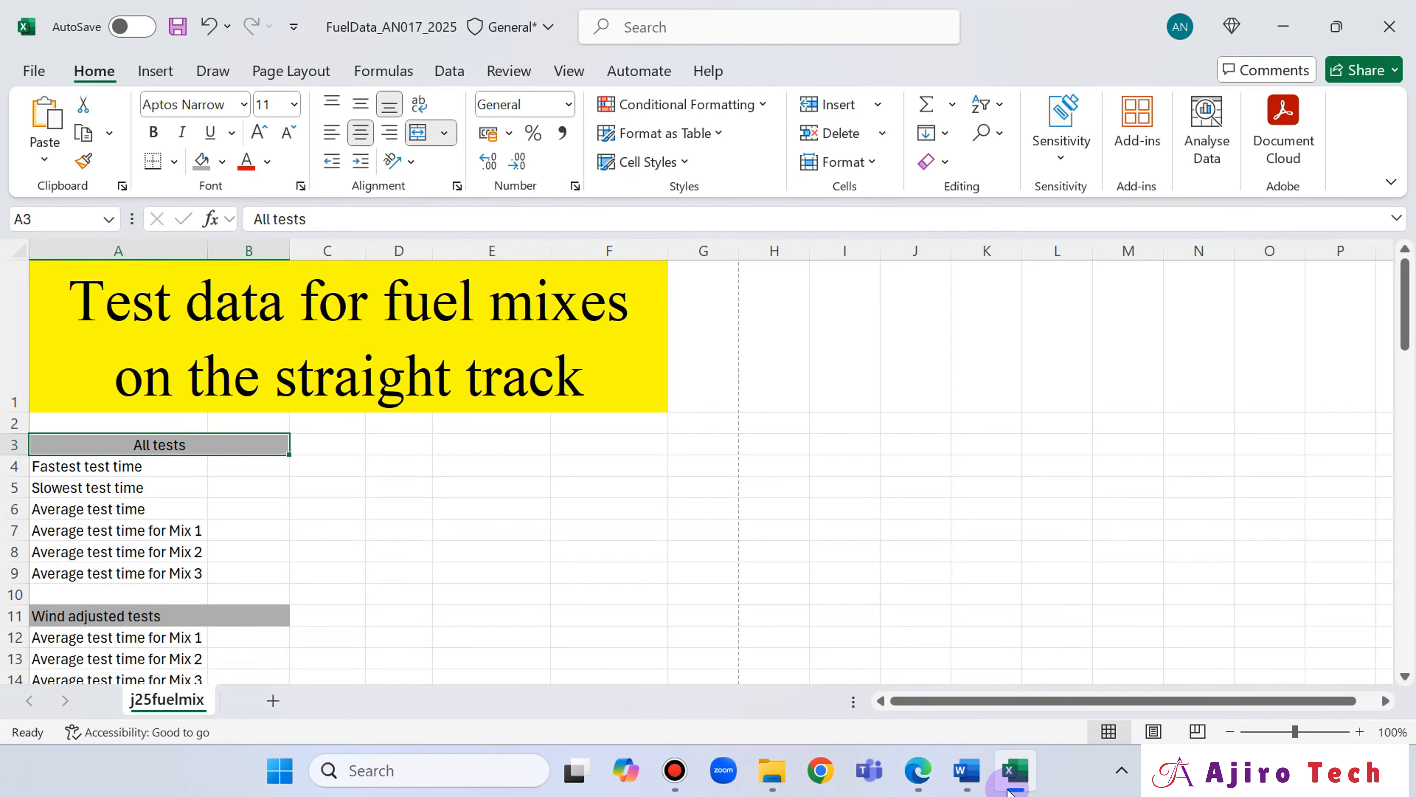
{"action": "left_click", "coordinate": [1008, 788]}
{"action": "left_click", "coordinate": [1008, 790]}
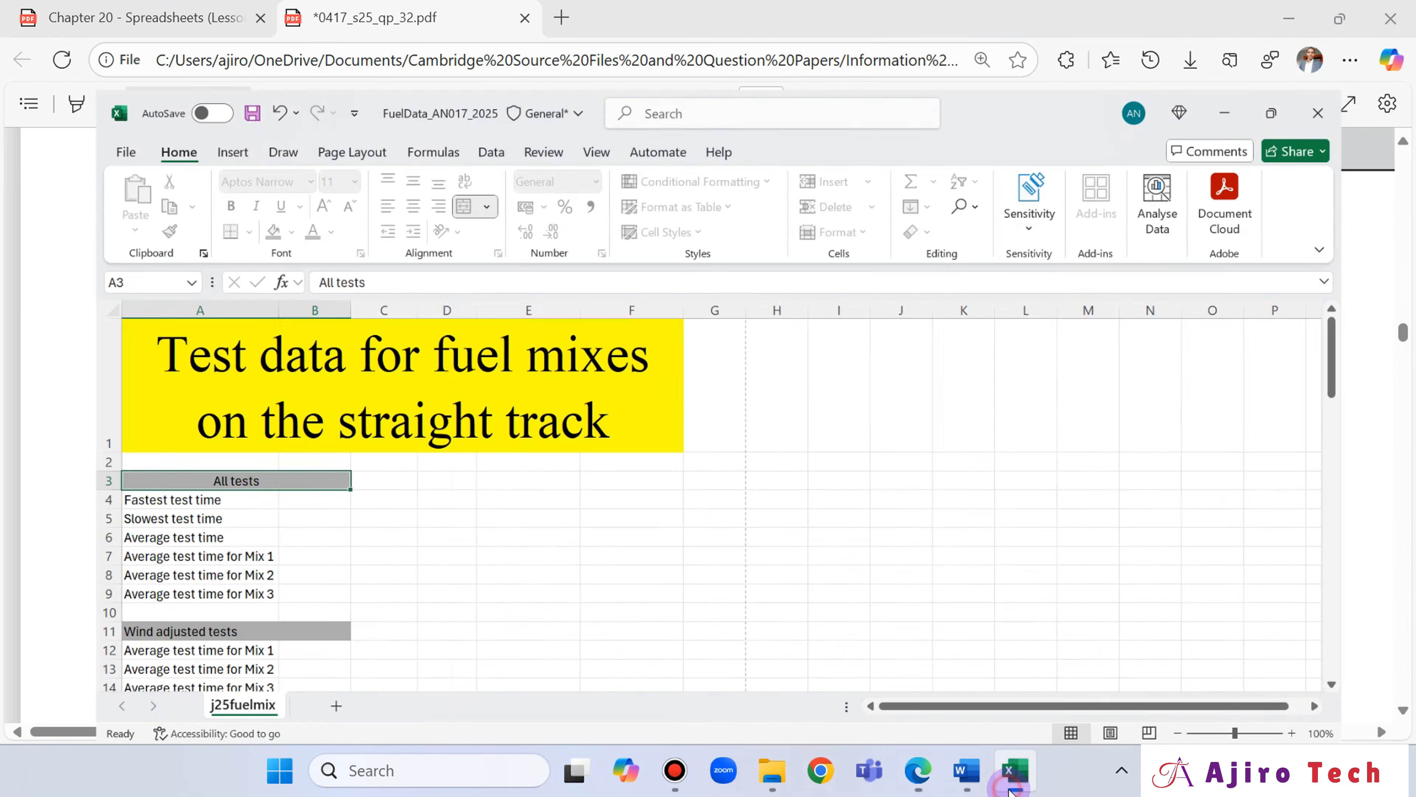
{"action": "left_click", "coordinate": [1009, 789]}
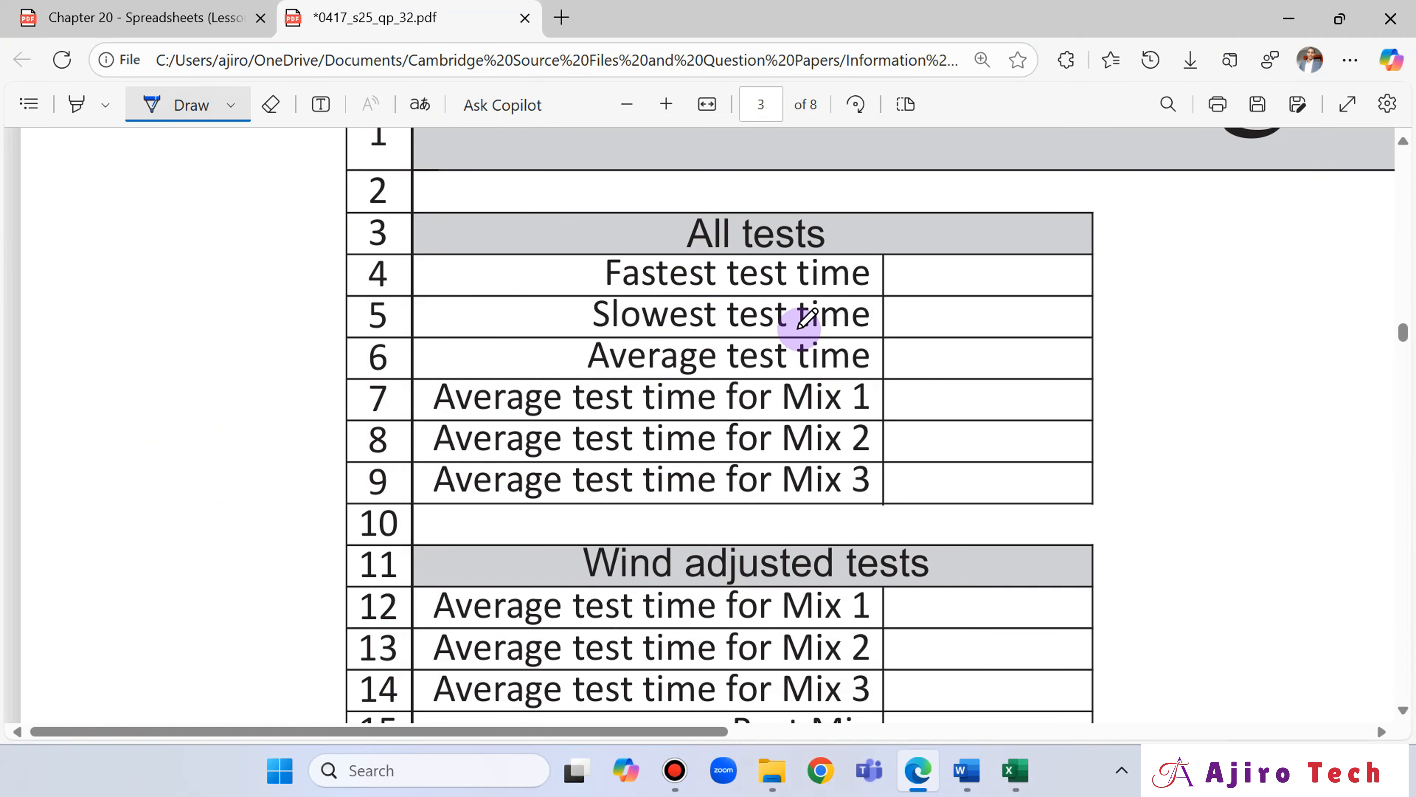
{"action": "left_click", "coordinate": [1018, 773]}
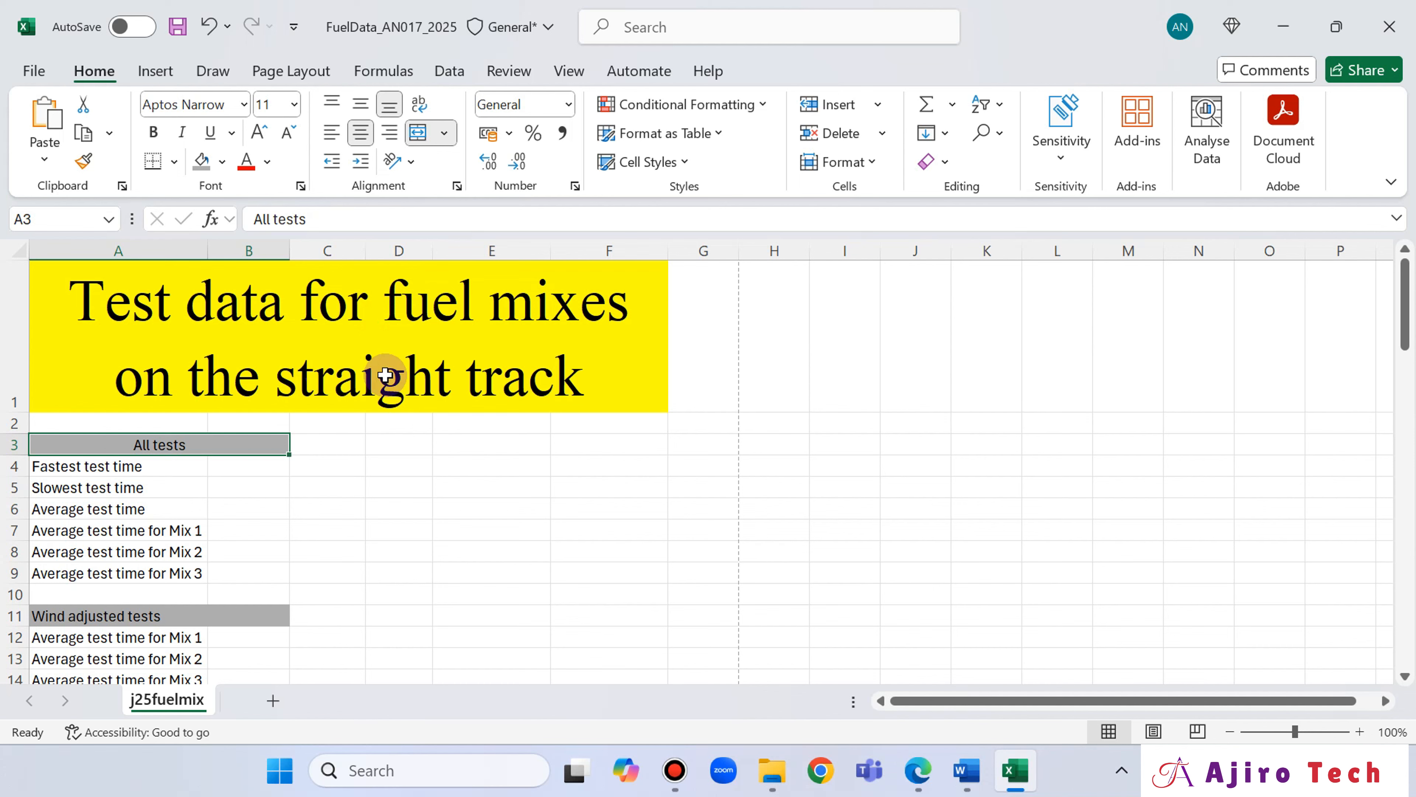
{"action": "left_click", "coordinate": [904, 695]}
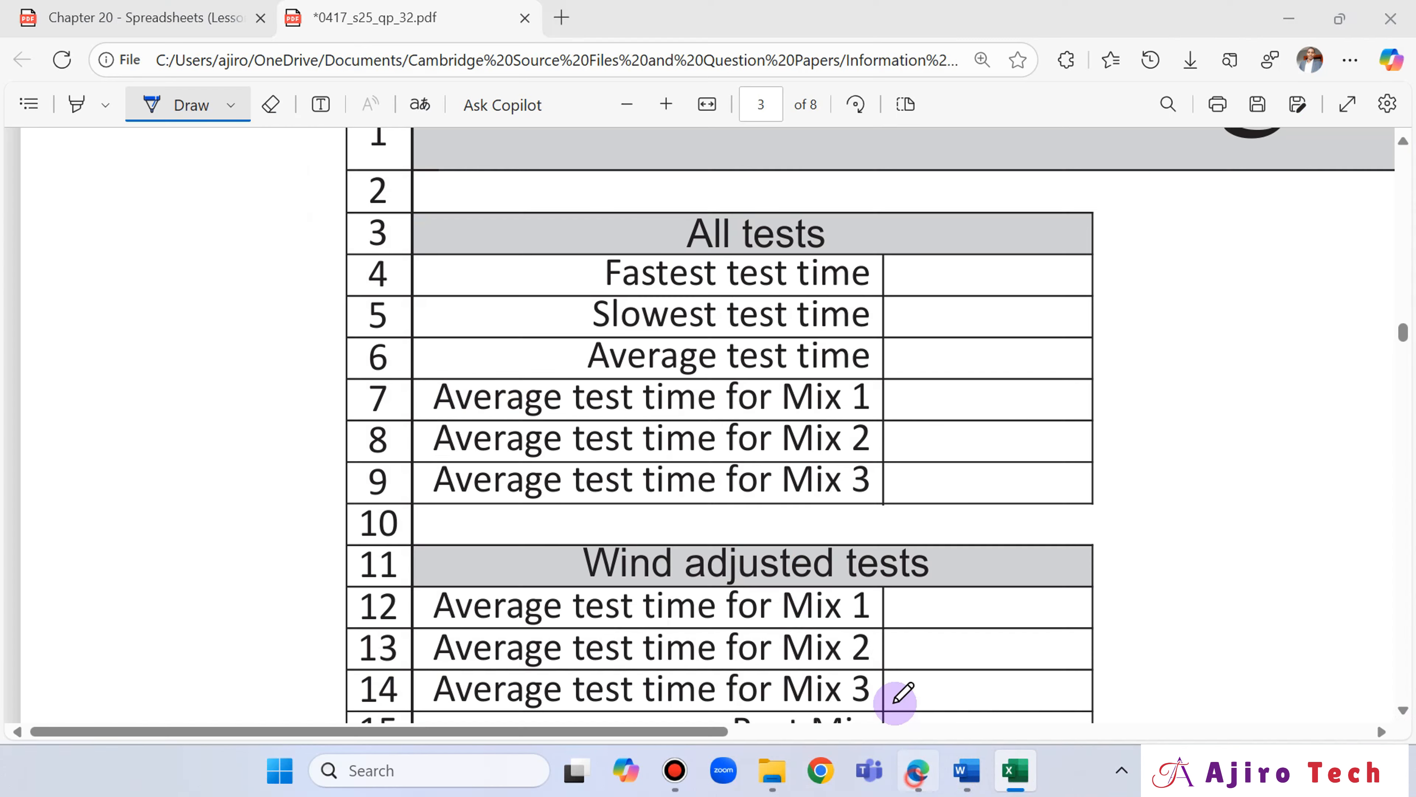
{"action": "left_click", "coordinate": [623, 105]}
{"action": "left_click", "coordinate": [624, 105]}
{"action": "scroll", "coordinate": [816, 371], "scroll_direction": "up", "scroll_amount": 5}
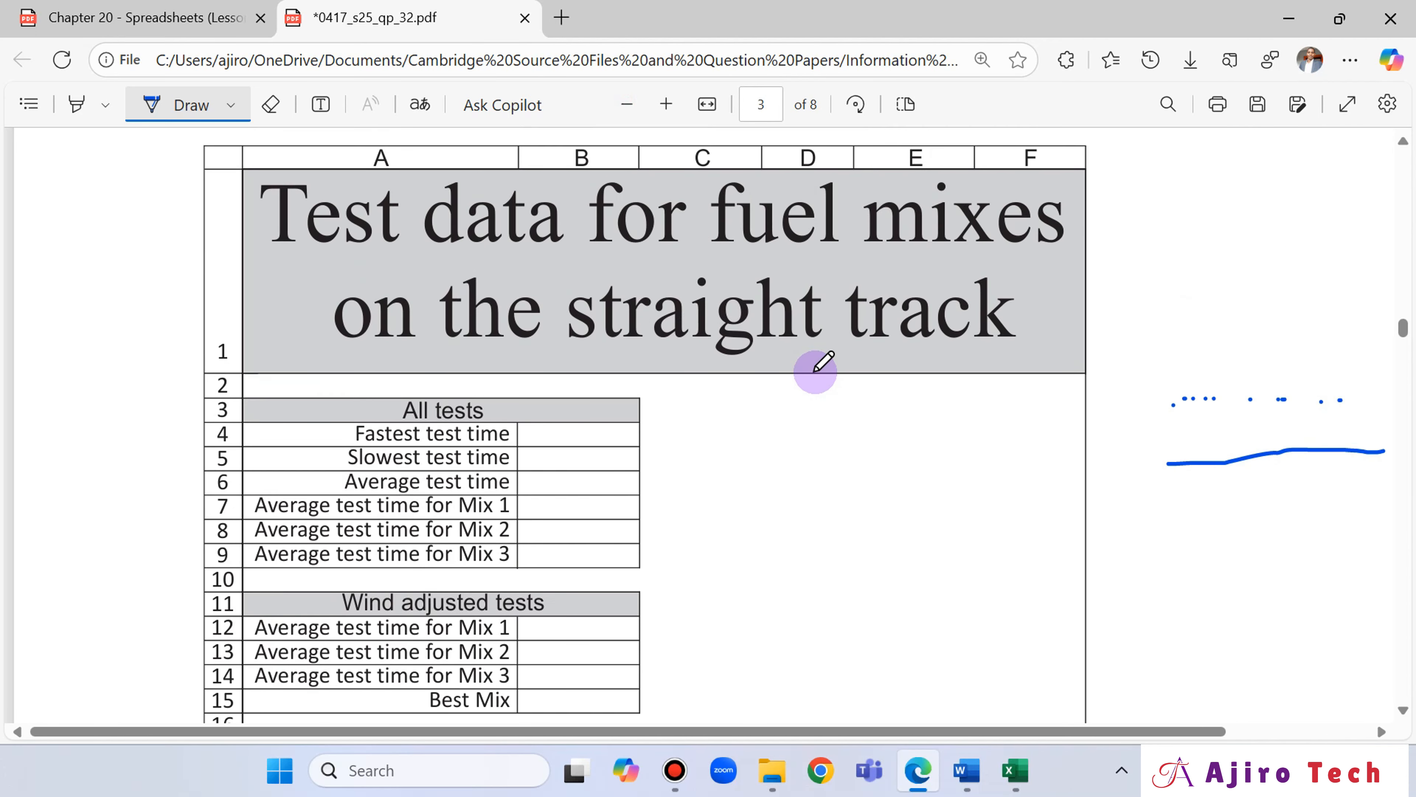
Right-align the test time labels in A4:A9 and compare them with the question paper.
{"action": "left_click", "coordinate": [1015, 770]}
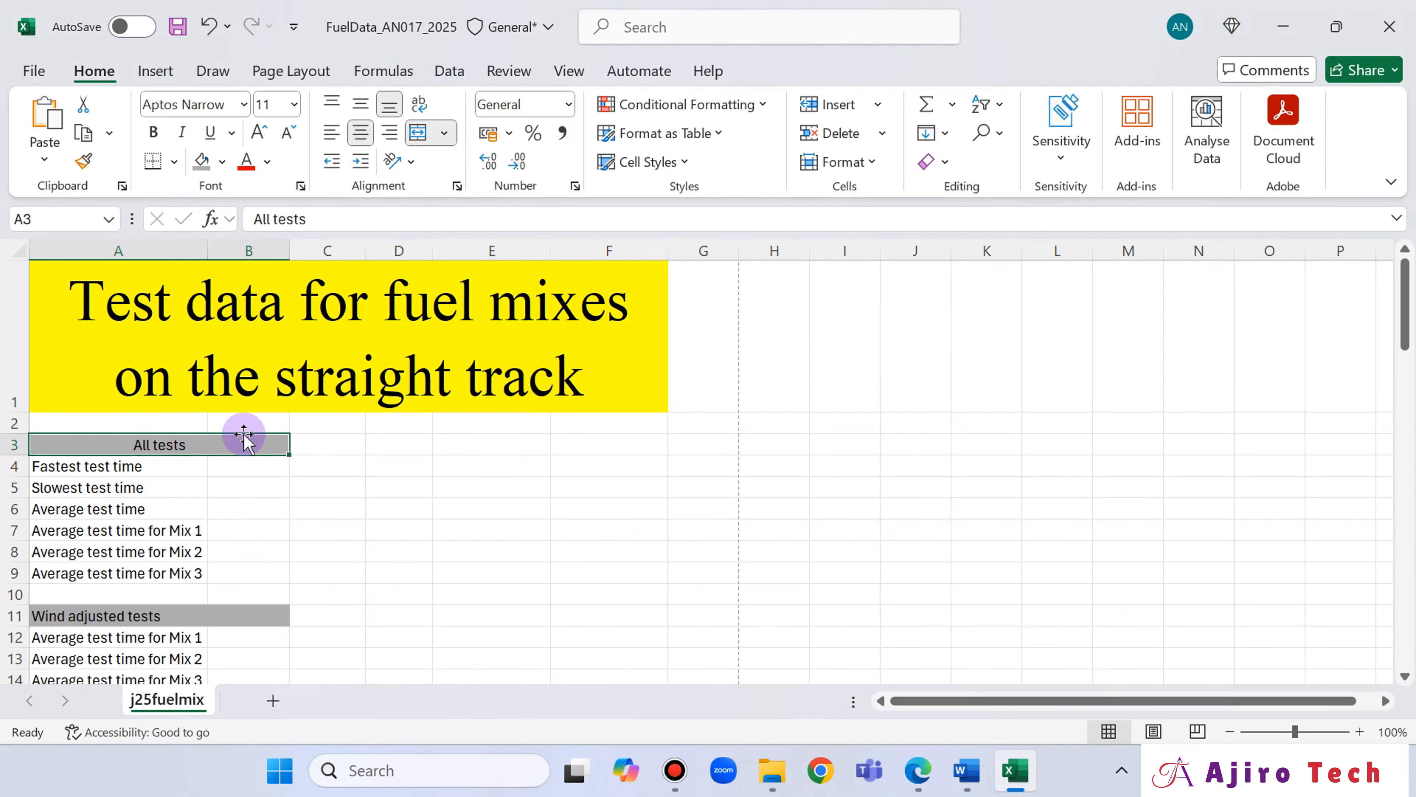
{"action": "left_click_drag", "start_coordinate": [130, 469], "coordinate": [146, 571]}
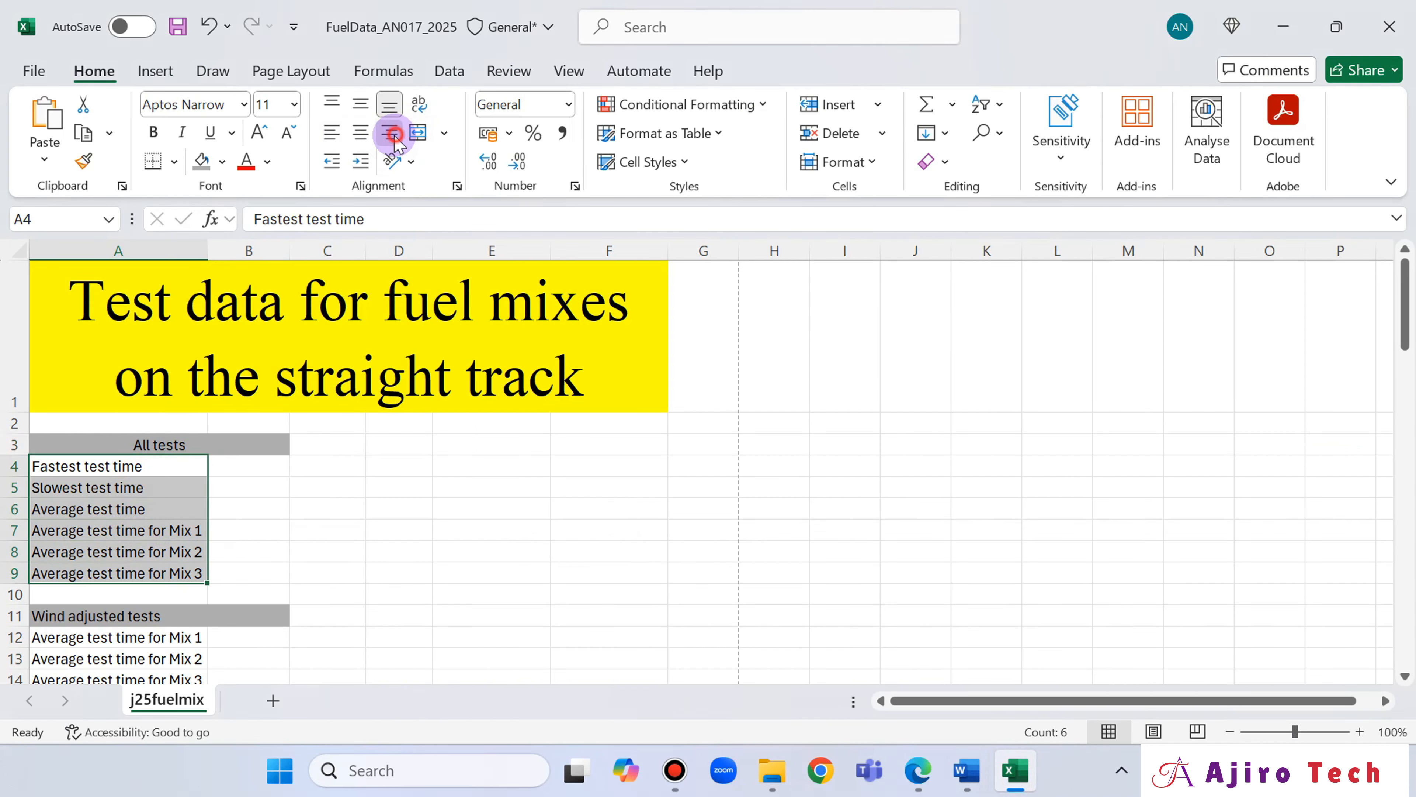
{"action": "left_click", "coordinate": [392, 133]}
{"action": "left_click", "coordinate": [963, 781]}
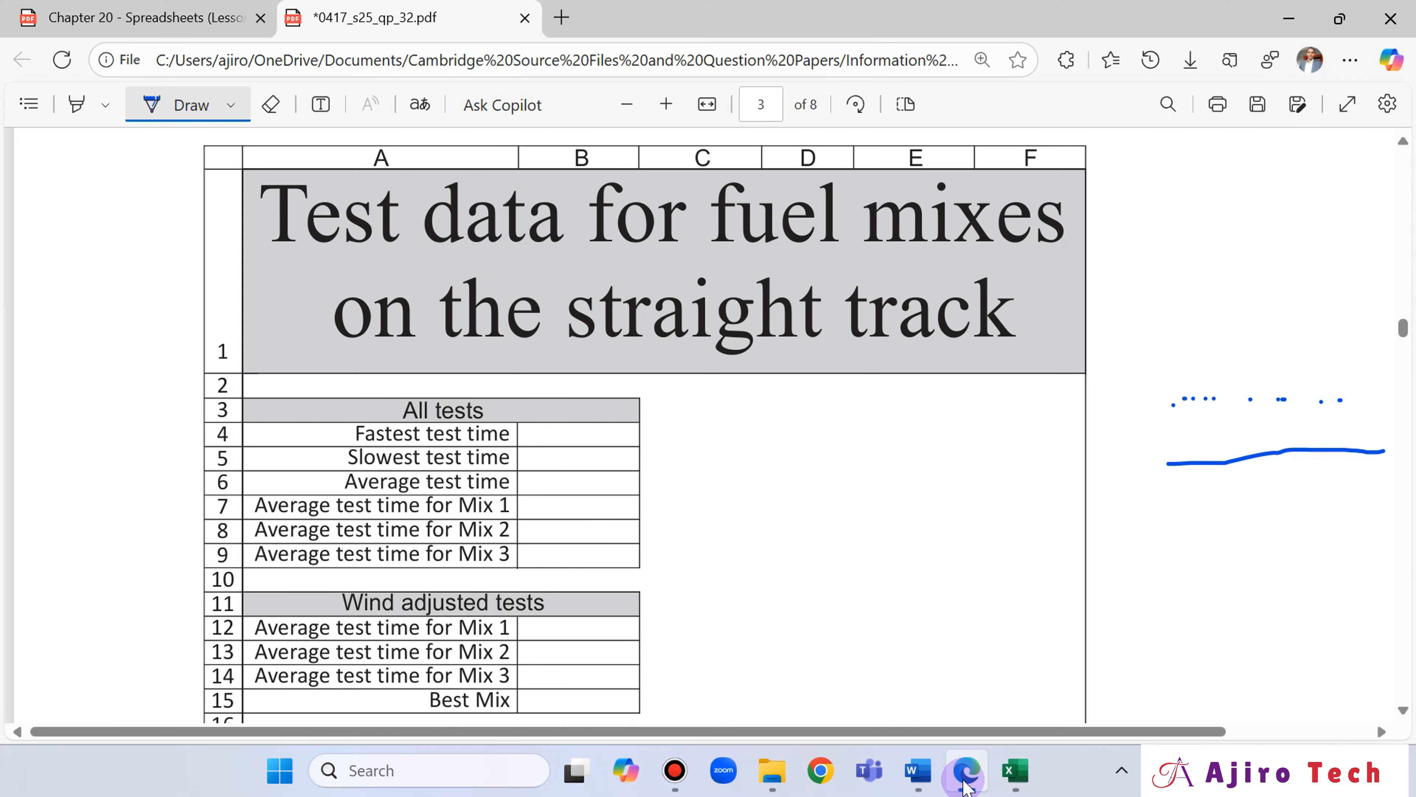
{"action": "left_click", "coordinate": [966, 786]}
{"action": "left_click", "coordinate": [966, 786]}
{"action": "left_click", "coordinate": [966, 786]}
{"action": "left_click", "coordinate": [966, 785]}
{"action": "left_click", "coordinate": [967, 786]}
Centre the "Wind adjusted tests" heading in row 11 and right-align the labels in A12:A15.
{"action": "scroll", "coordinate": [250, 497], "scroll_direction": "down", "scroll_amount": 2}
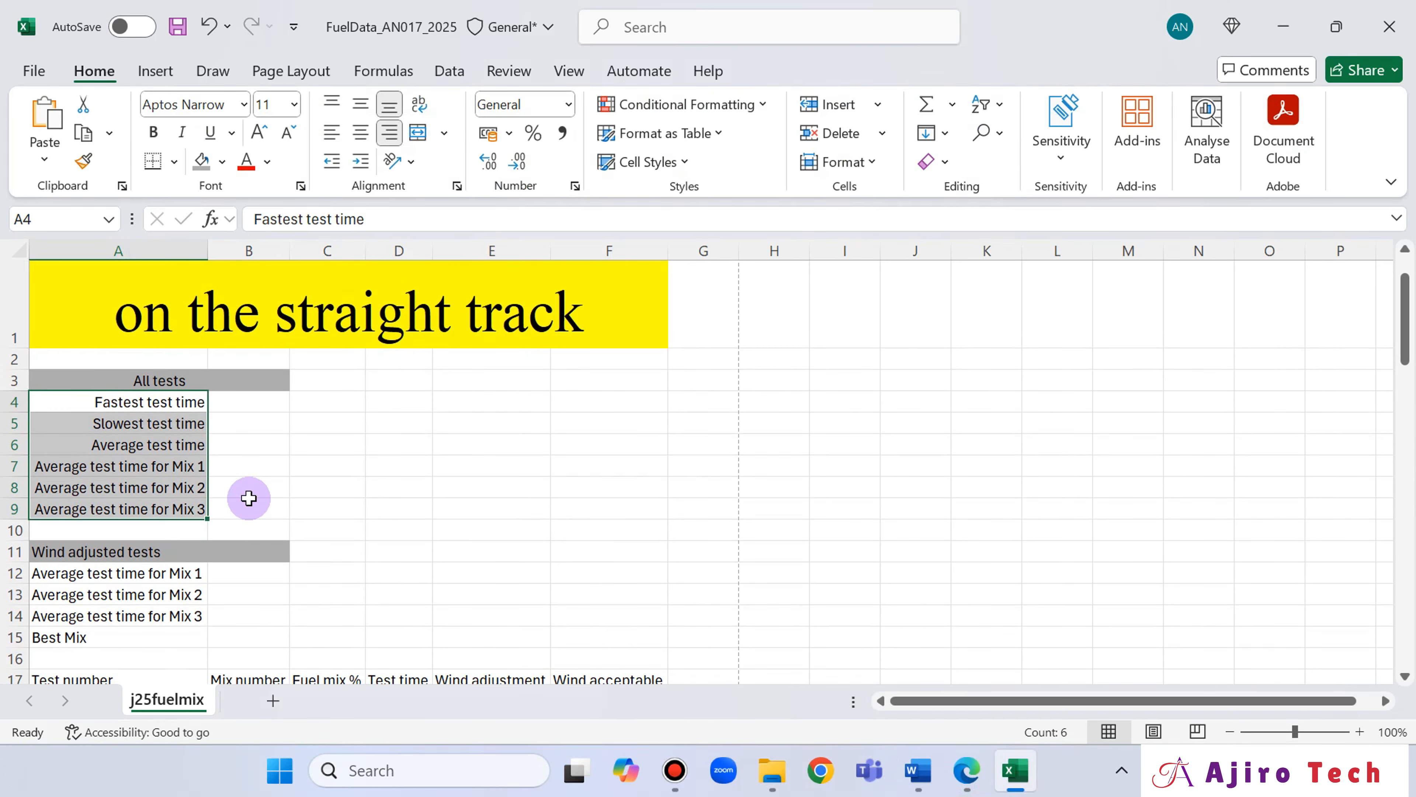
{"action": "left_click", "coordinate": [156, 552]}
{"action": "left_click", "coordinate": [361, 133]}
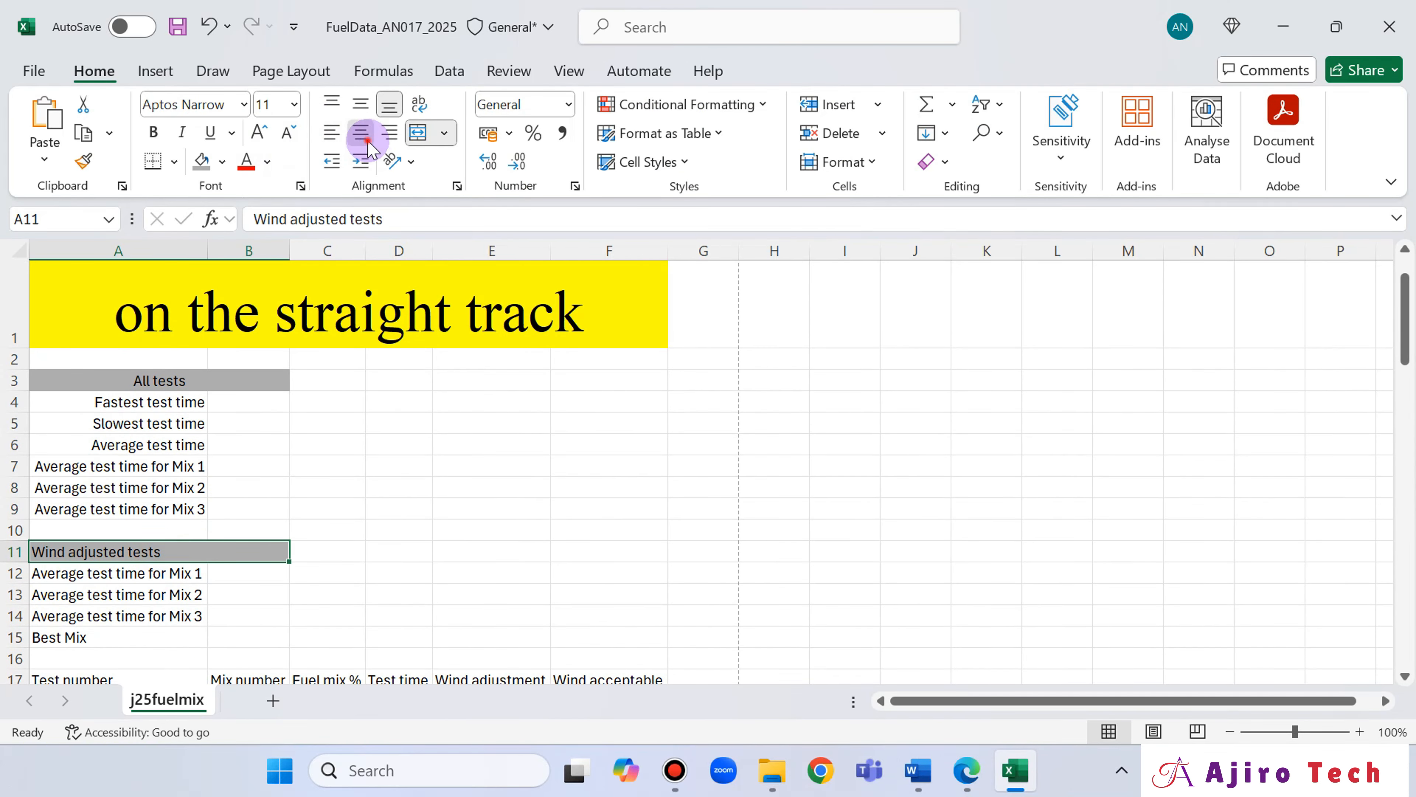
{"action": "scroll", "coordinate": [223, 517], "scroll_direction": "down", "scroll_amount": 1}
{"action": "left_click_drag", "start_coordinate": [184, 507], "coordinate": [189, 574]}
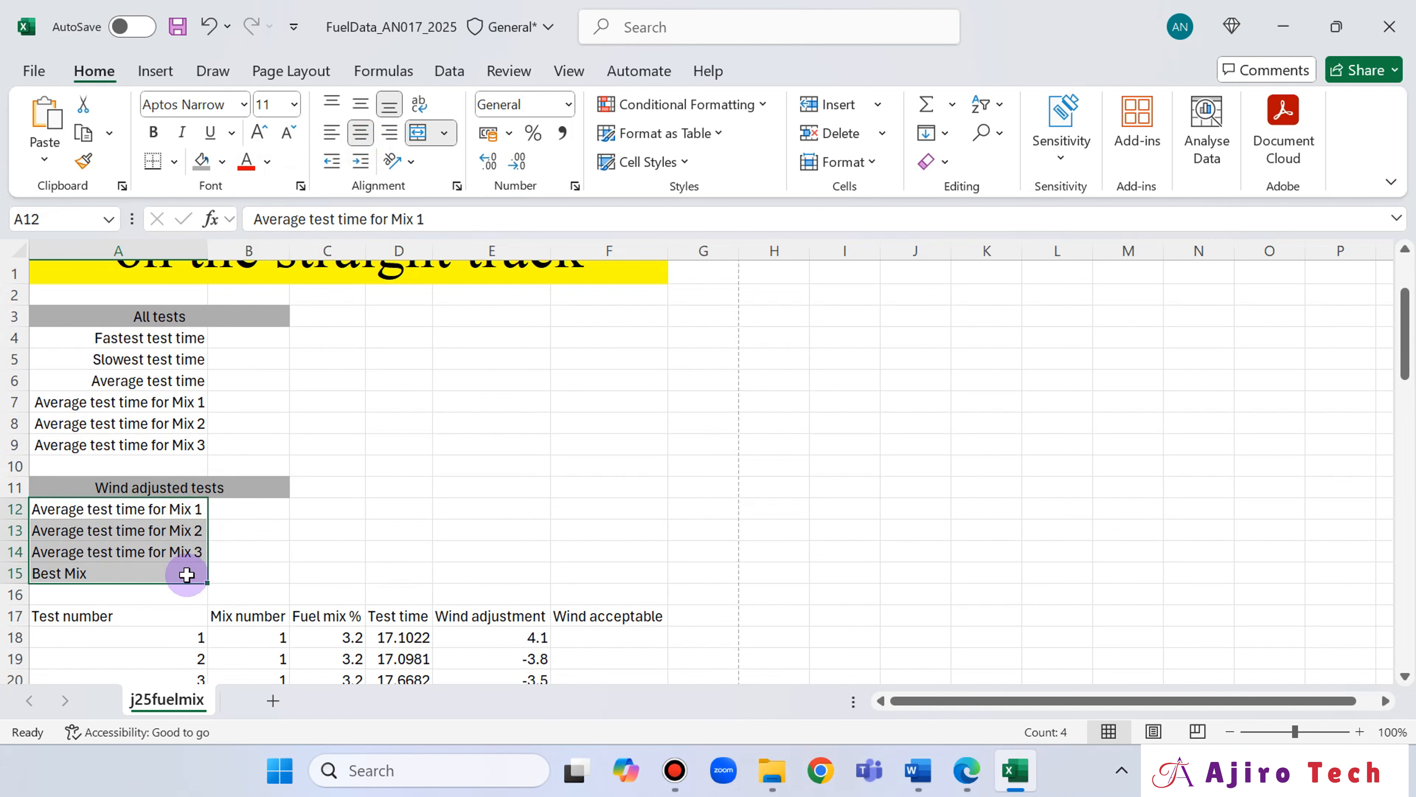
{"action": "left_click", "coordinate": [389, 140]}
Check the borders in the question paper's sample table and apply all borders to the merged title in row 1.
{"action": "left_click", "coordinate": [969, 770]}
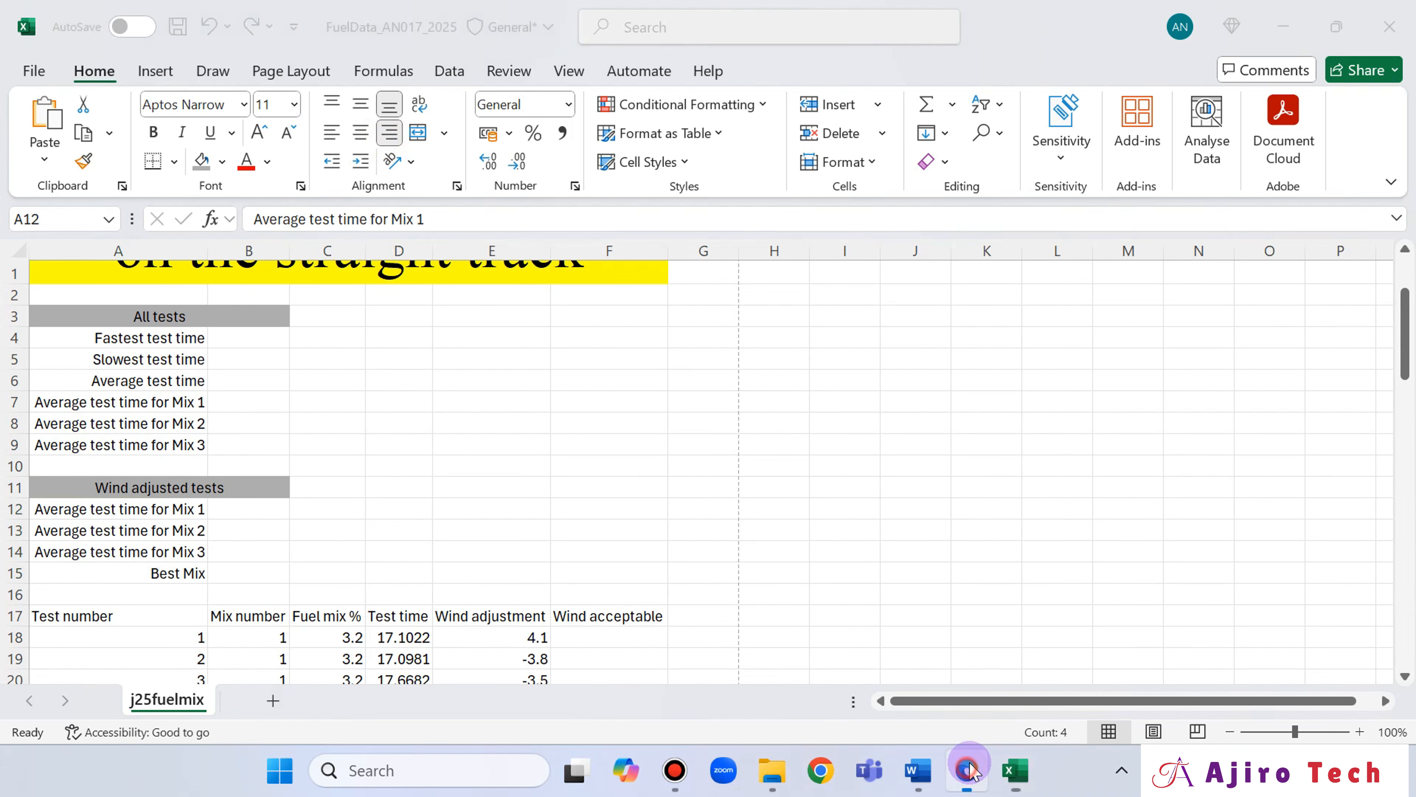
{"action": "scroll", "coordinate": [868, 590], "scroll_direction": "down", "scroll_amount": 5}
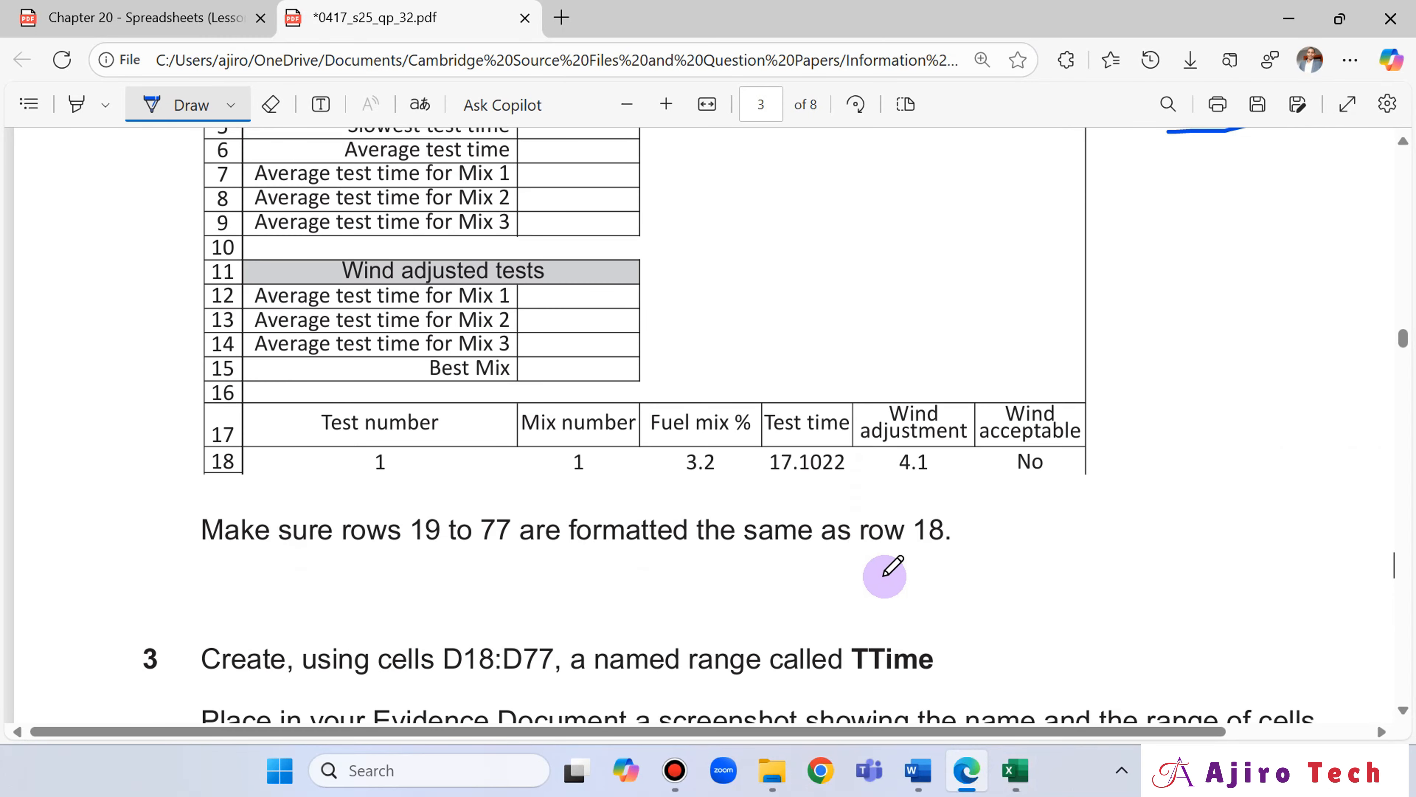
{"action": "scroll", "coordinate": [917, 549], "scroll_direction": "up", "scroll_amount": 3}
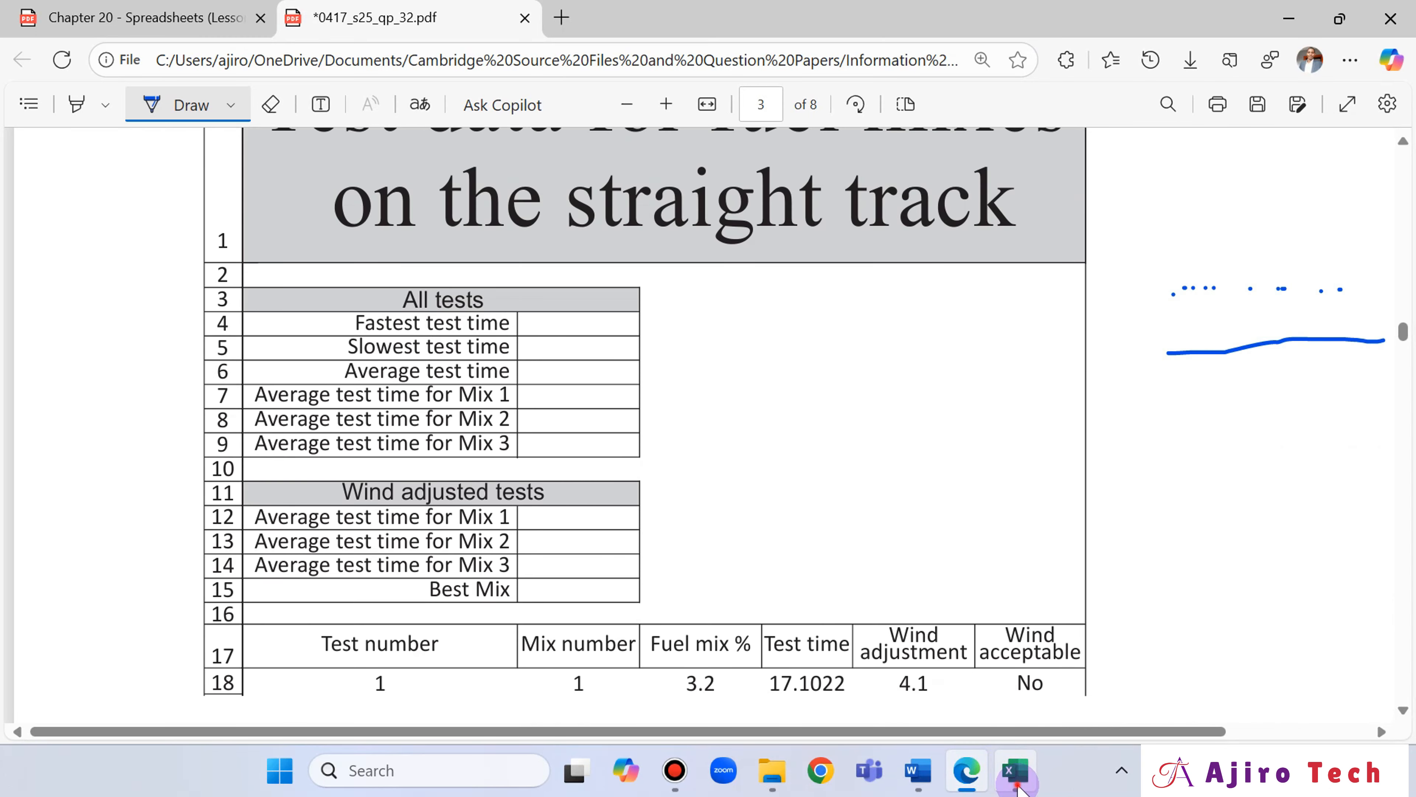
{"action": "left_click", "coordinate": [1015, 769]}
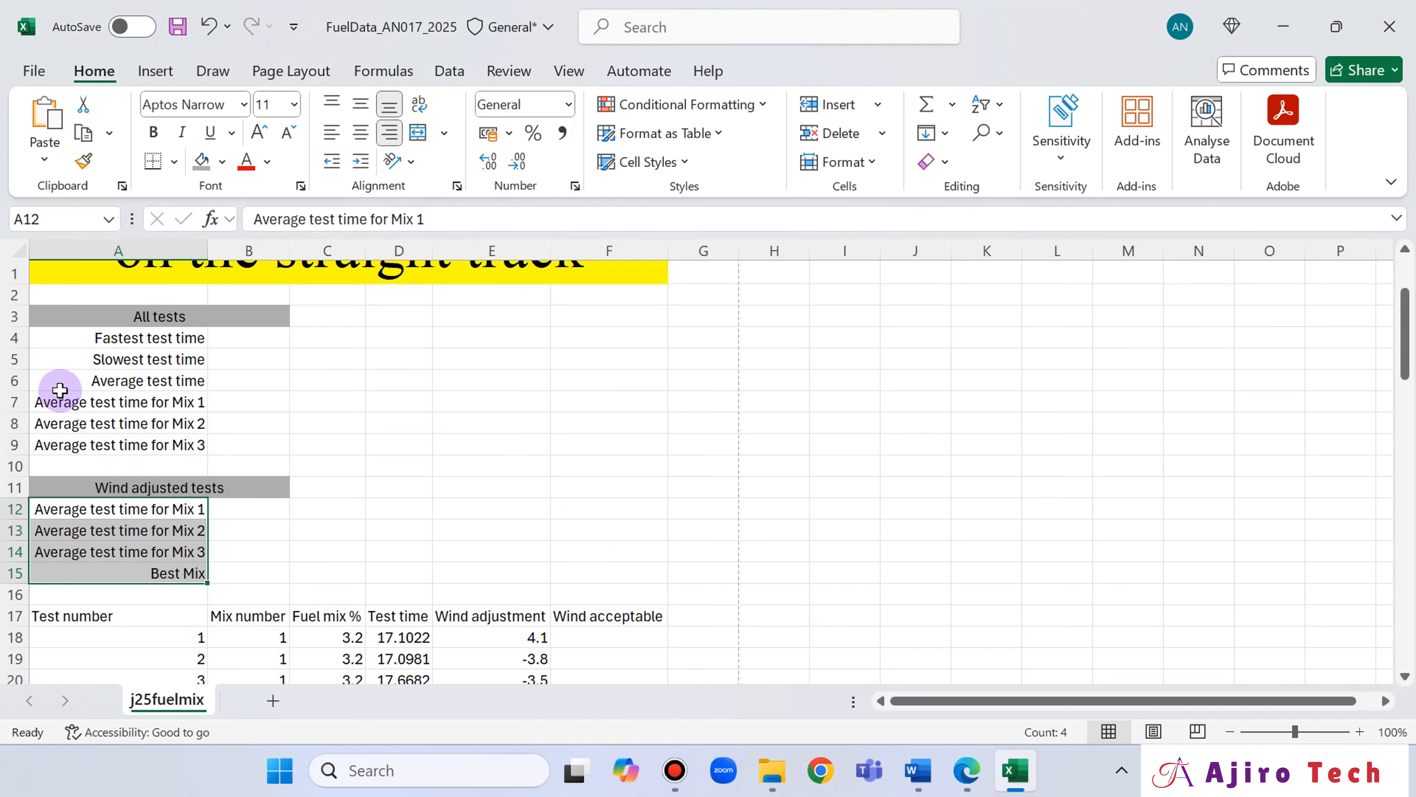
{"action": "left_click", "coordinate": [964, 782]}
{"action": "scroll", "coordinate": [926, 531], "scroll_direction": "up", "scroll_amount": 3}
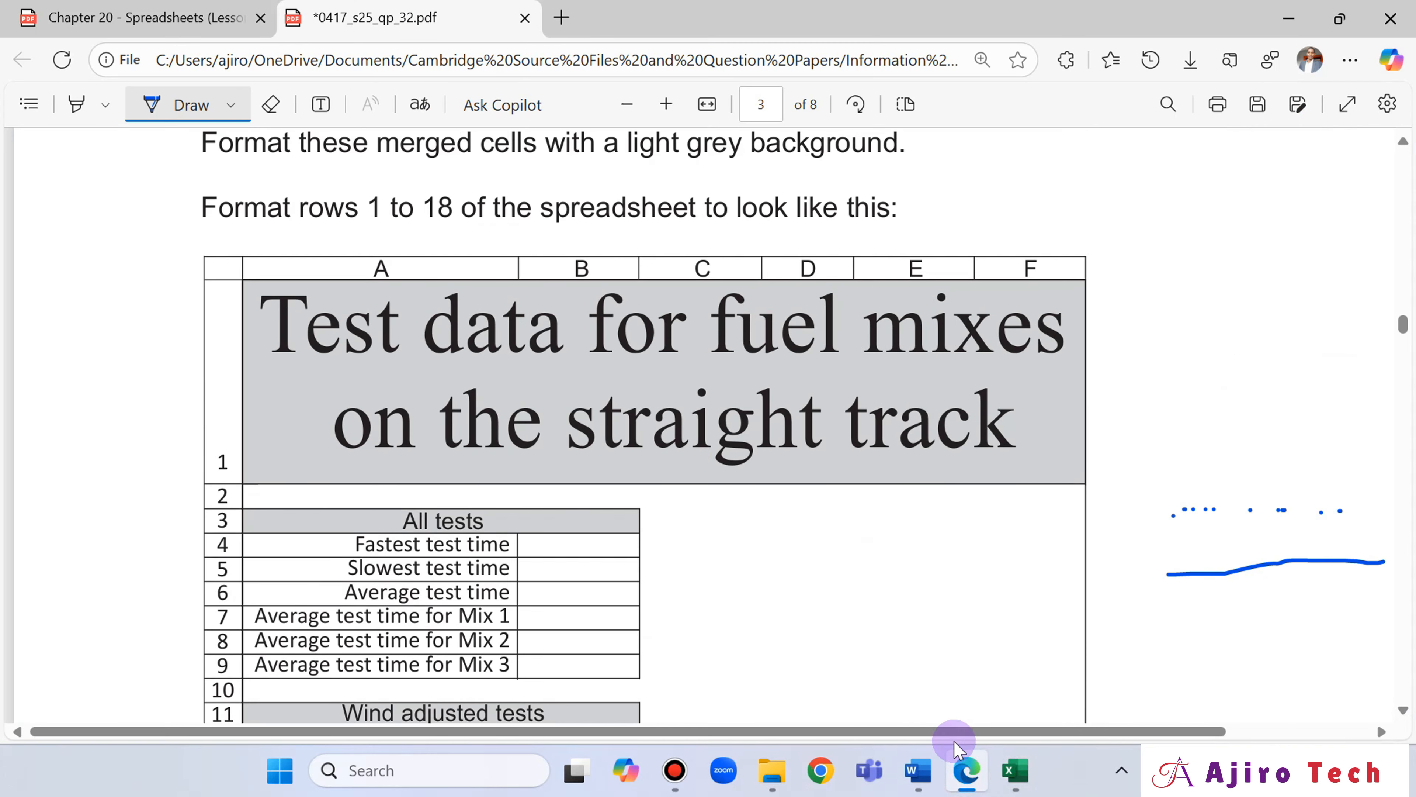
{"action": "left_click", "coordinate": [1014, 770]}
{"action": "scroll", "coordinate": [401, 304], "scroll_direction": "up", "scroll_amount": 3}
{"action": "left_click", "coordinate": [404, 338]}
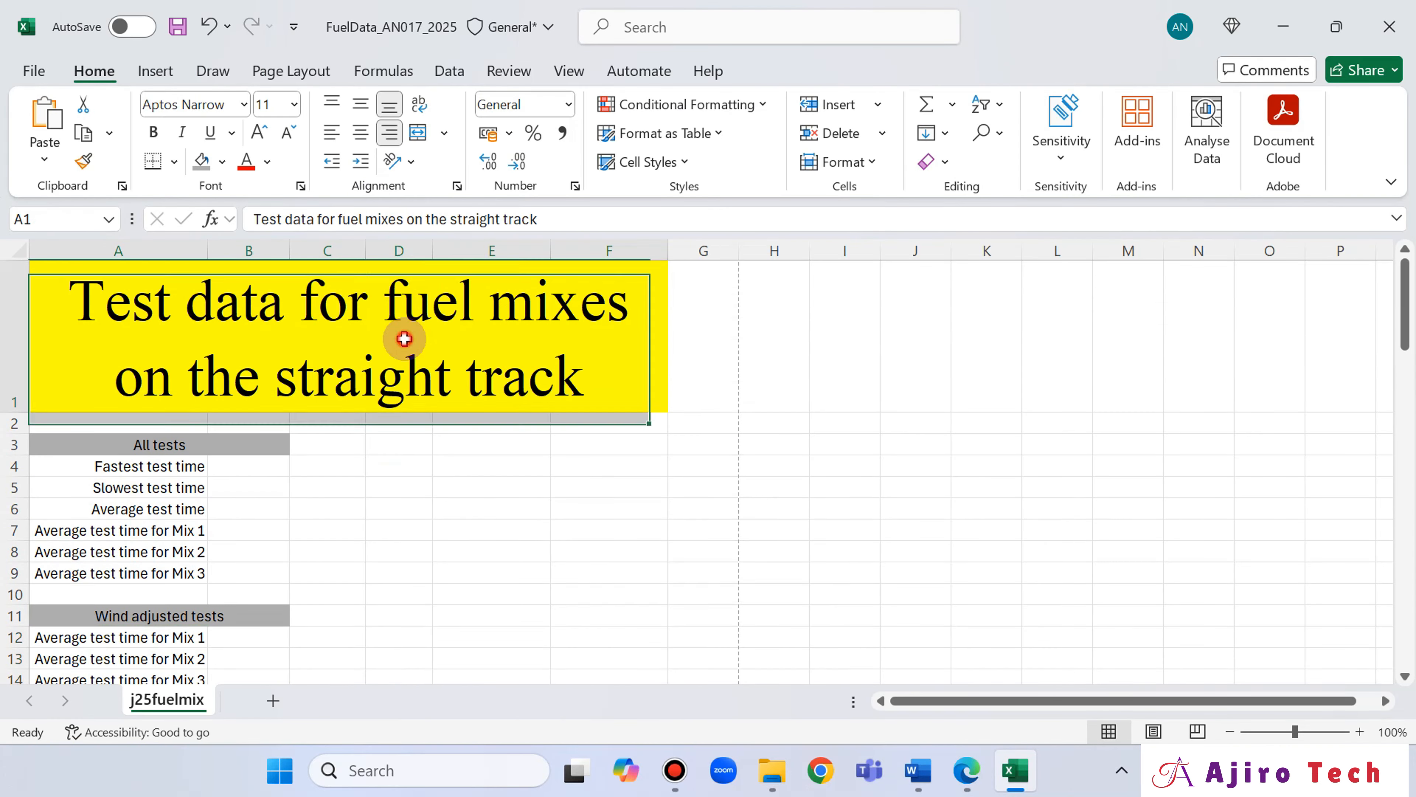
{"action": "left_click", "coordinate": [175, 163]}
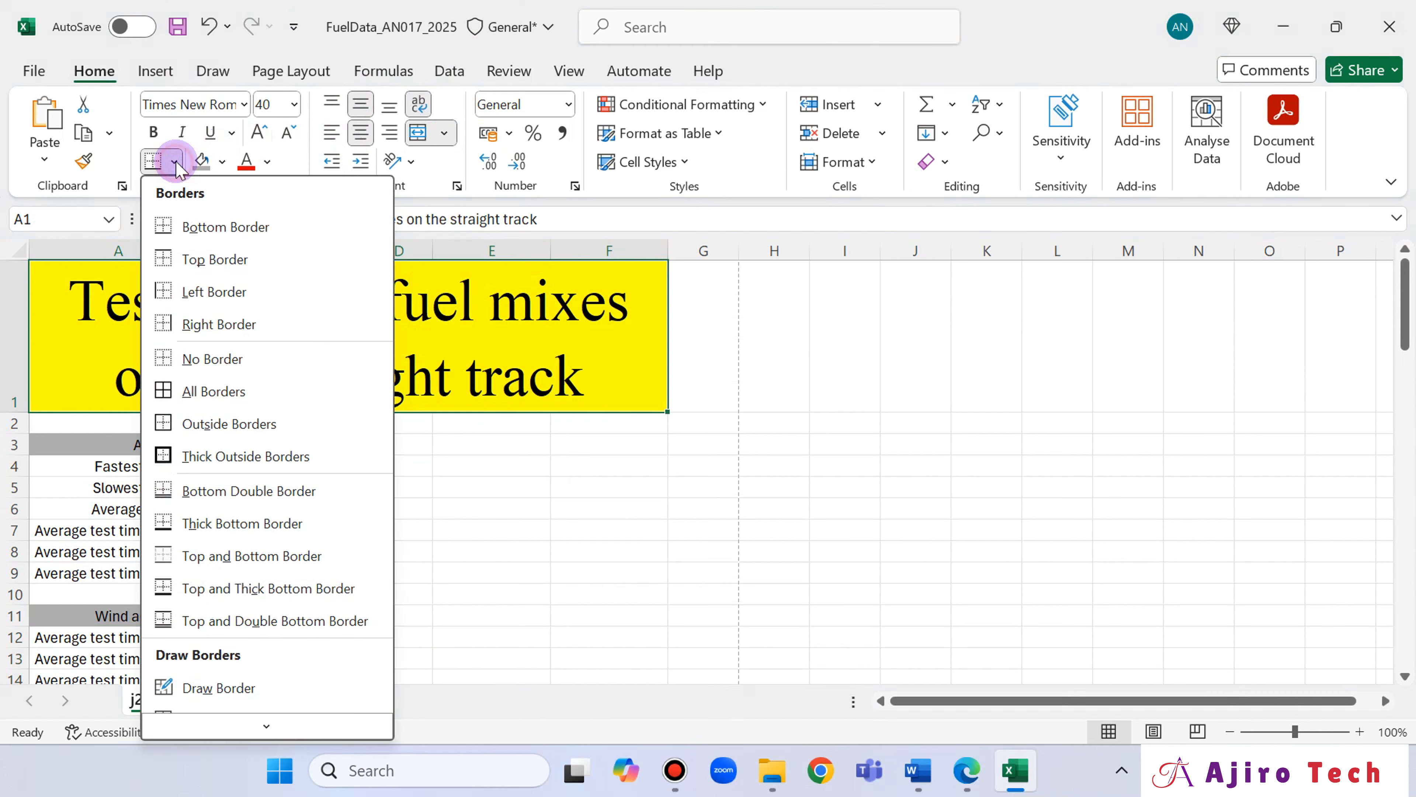
{"action": "left_click", "coordinate": [205, 384]}
Apply all borders to the "All tests" block A3:B9 and the "Wind adjusted tests" block A11:B15.
{"action": "left_click_drag", "start_coordinate": [167, 445], "coordinate": [188, 562]}
{"action": "left_click", "coordinate": [152, 161]}
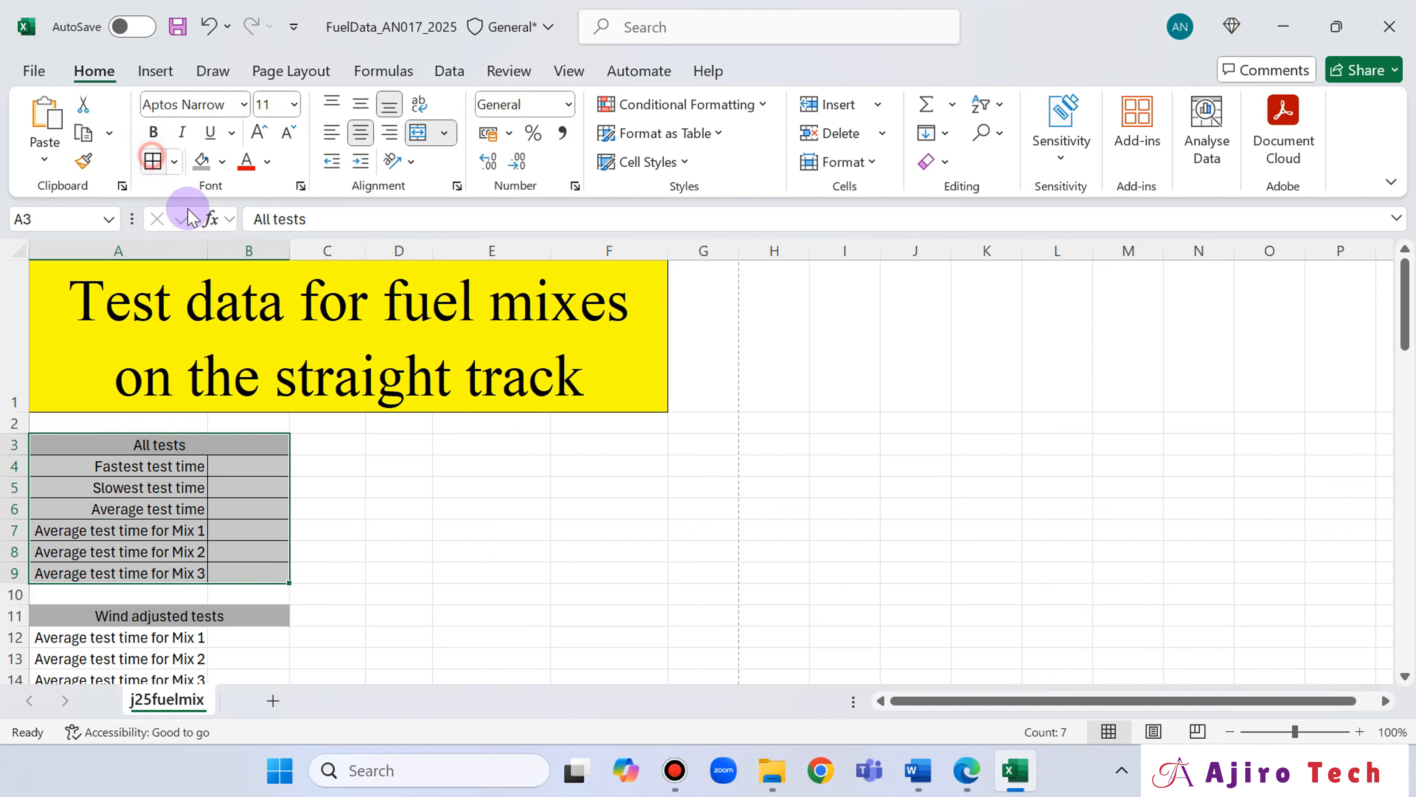
{"action": "scroll", "coordinate": [438, 363], "scroll_direction": "down", "scroll_amount": 1}
{"action": "left_click_drag", "start_coordinate": [246, 421], "coordinate": [249, 508]}
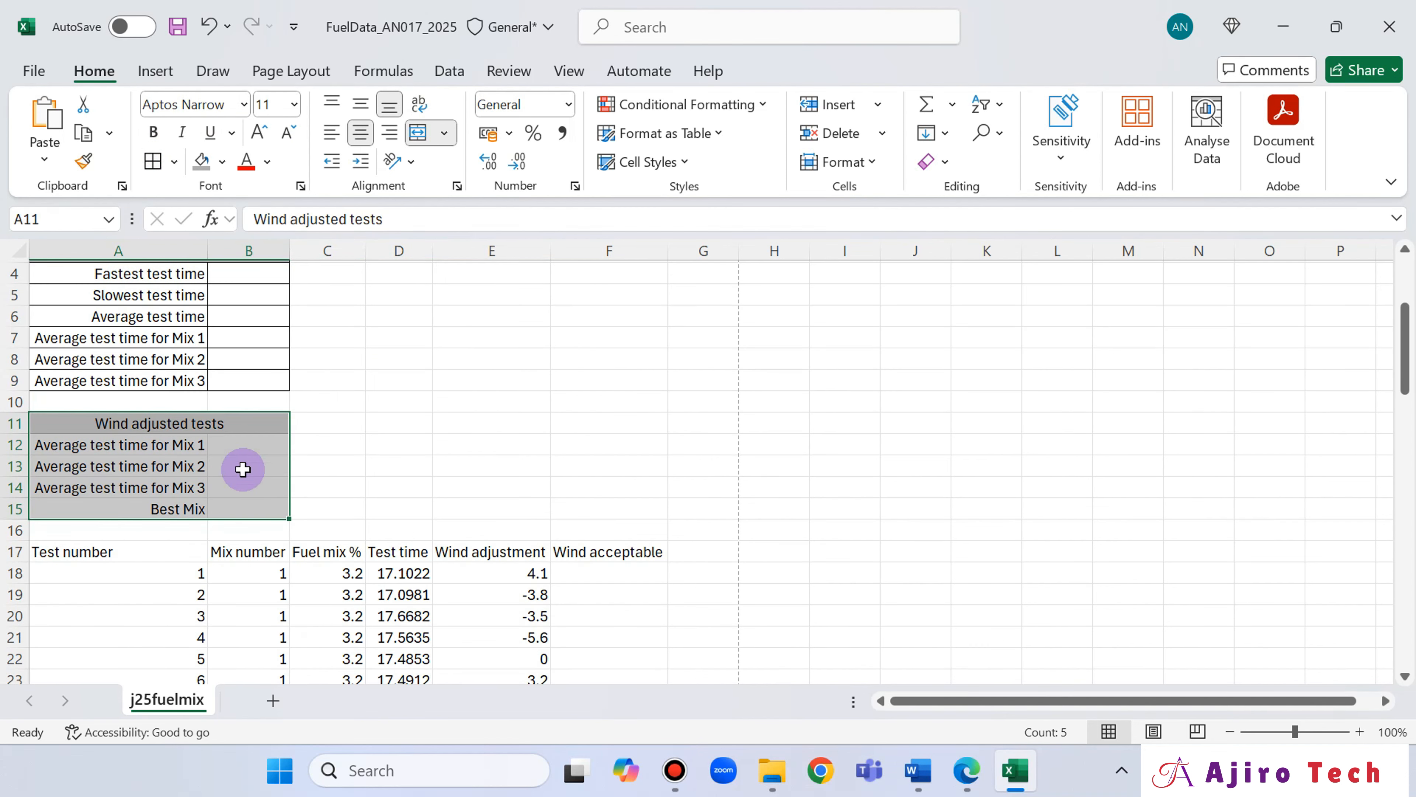
{"action": "left_click", "coordinate": [154, 163]}
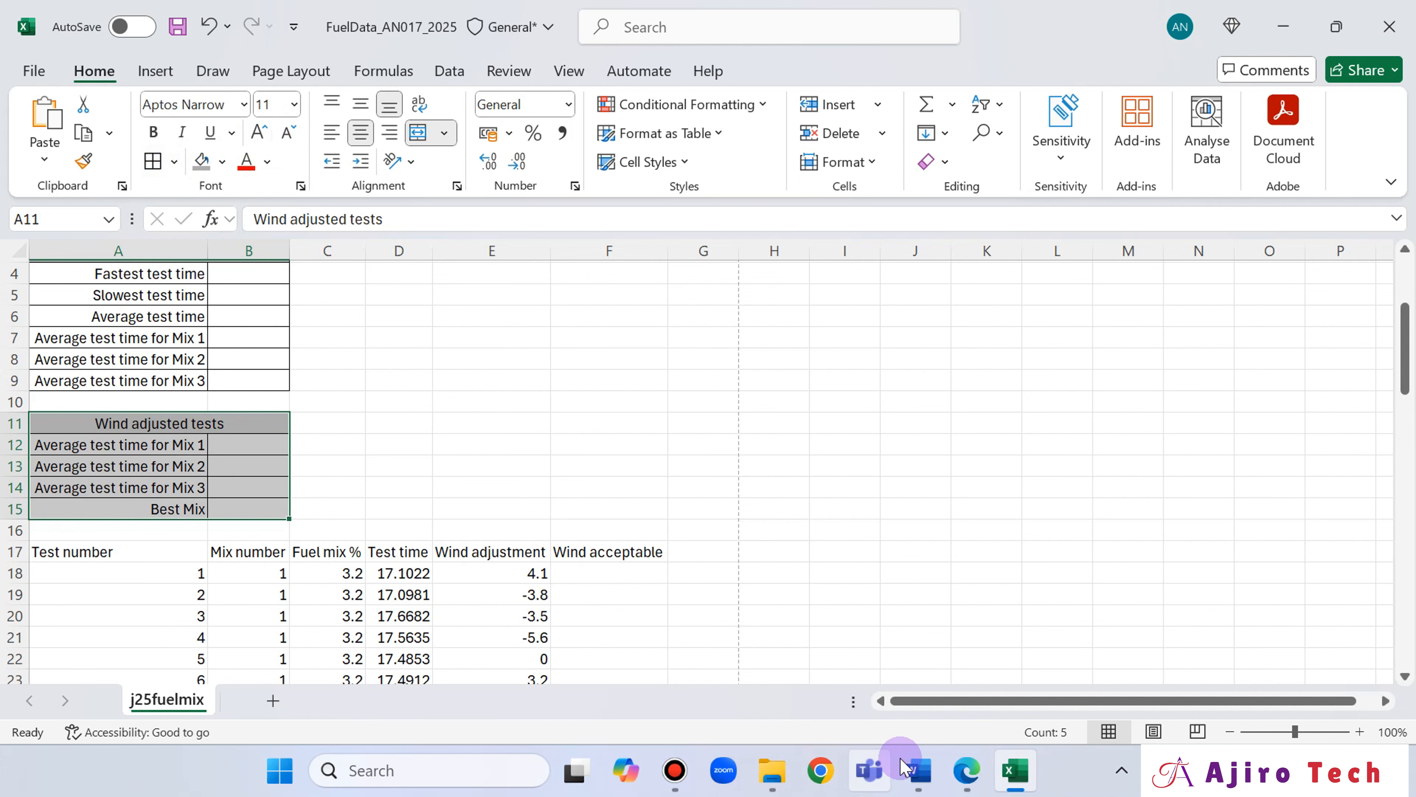
Check row 17 of the question paper's sample table and apply all borders to the headings in A17:F17.
{"action": "left_click", "coordinate": [968, 770]}
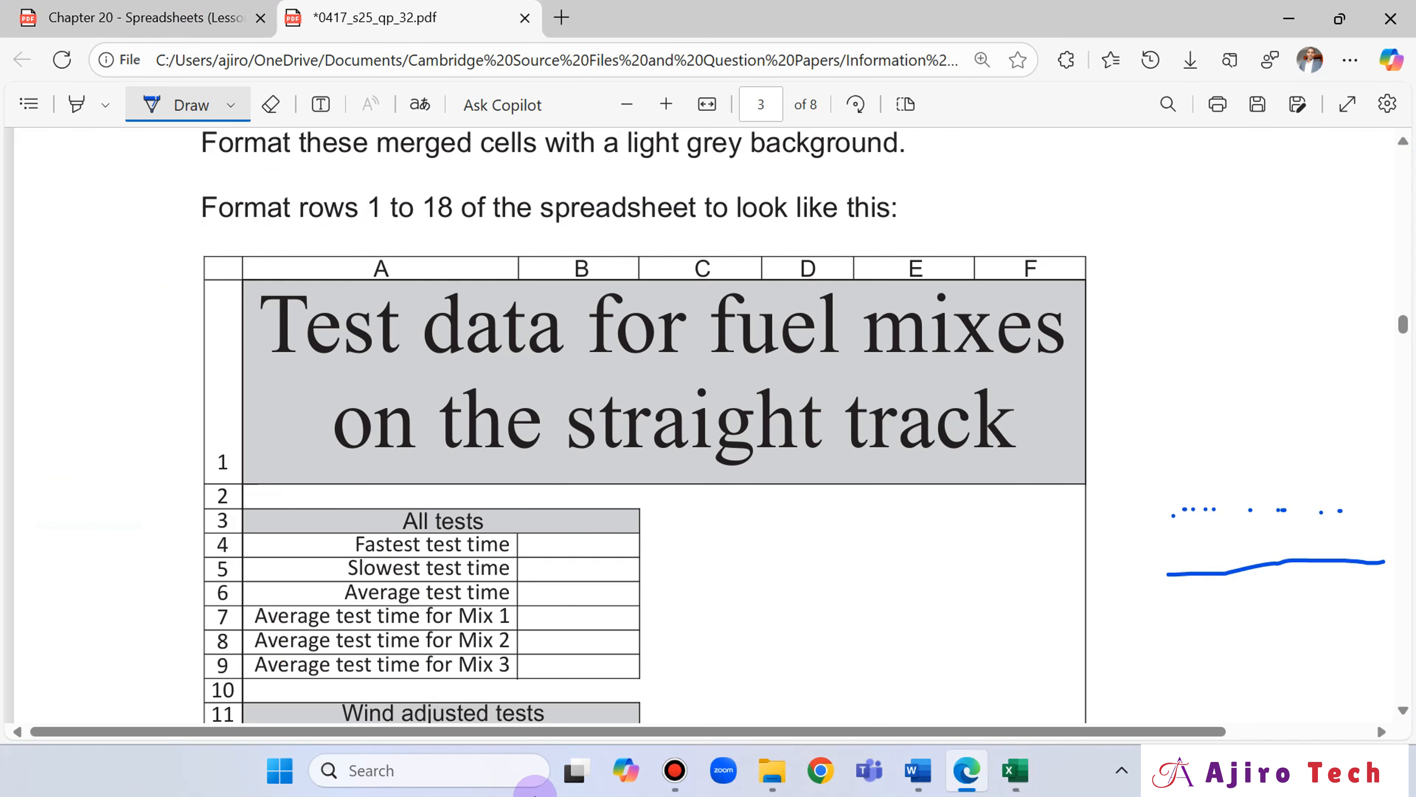
{"action": "scroll", "coordinate": [579, 512], "scroll_direction": "down", "scroll_amount": 4}
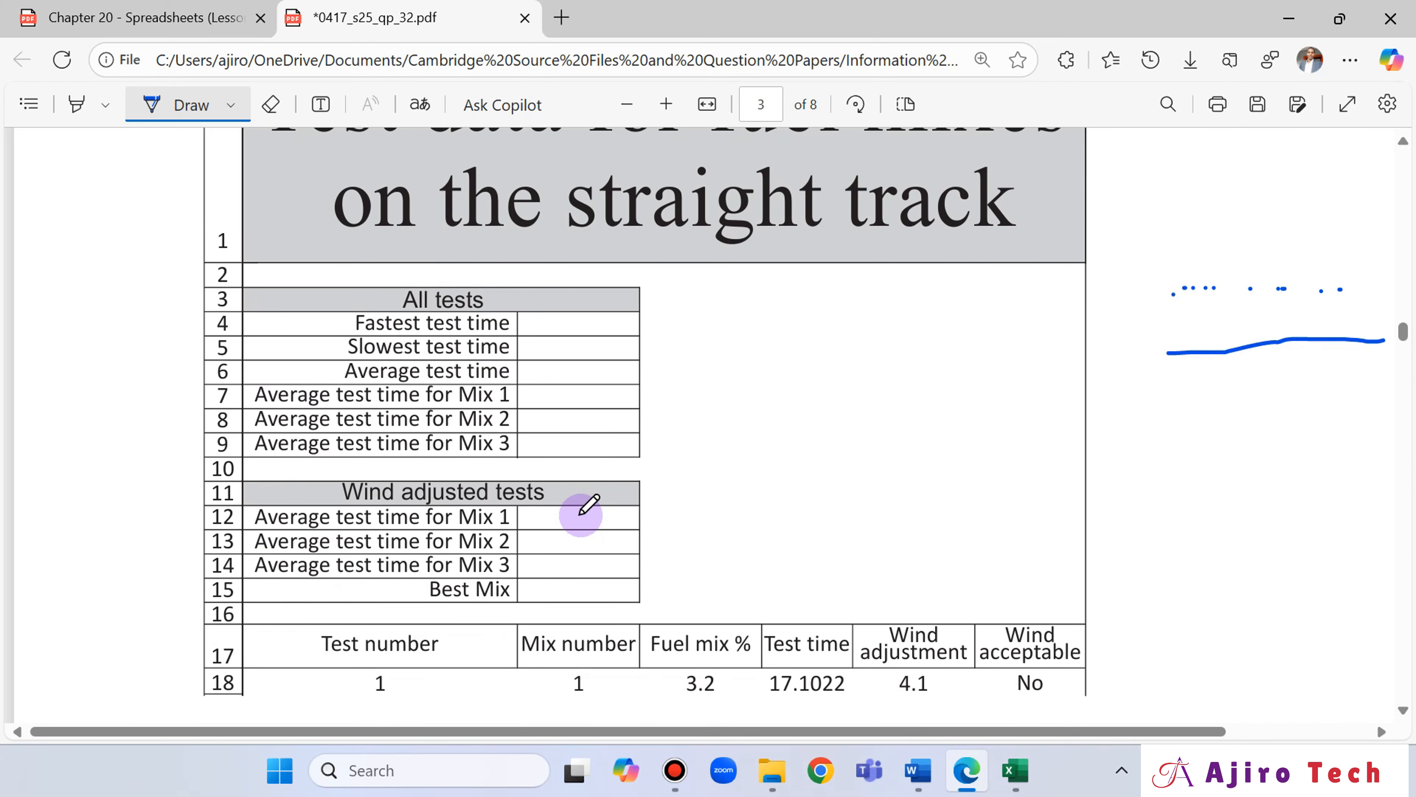
{"action": "scroll", "coordinate": [579, 512], "scroll_direction": "down", "scroll_amount": 4}
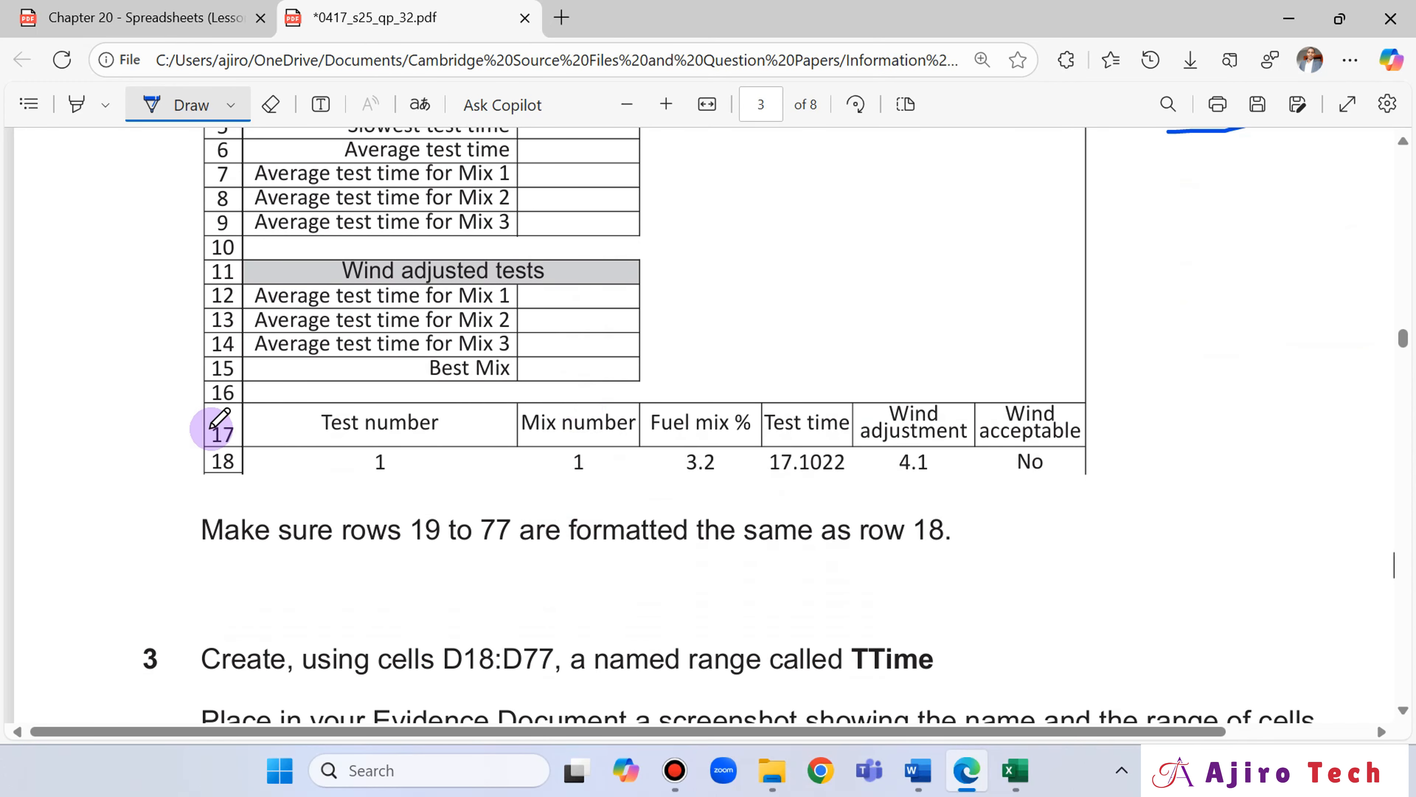
{"action": "left_click", "coordinate": [1016, 770]}
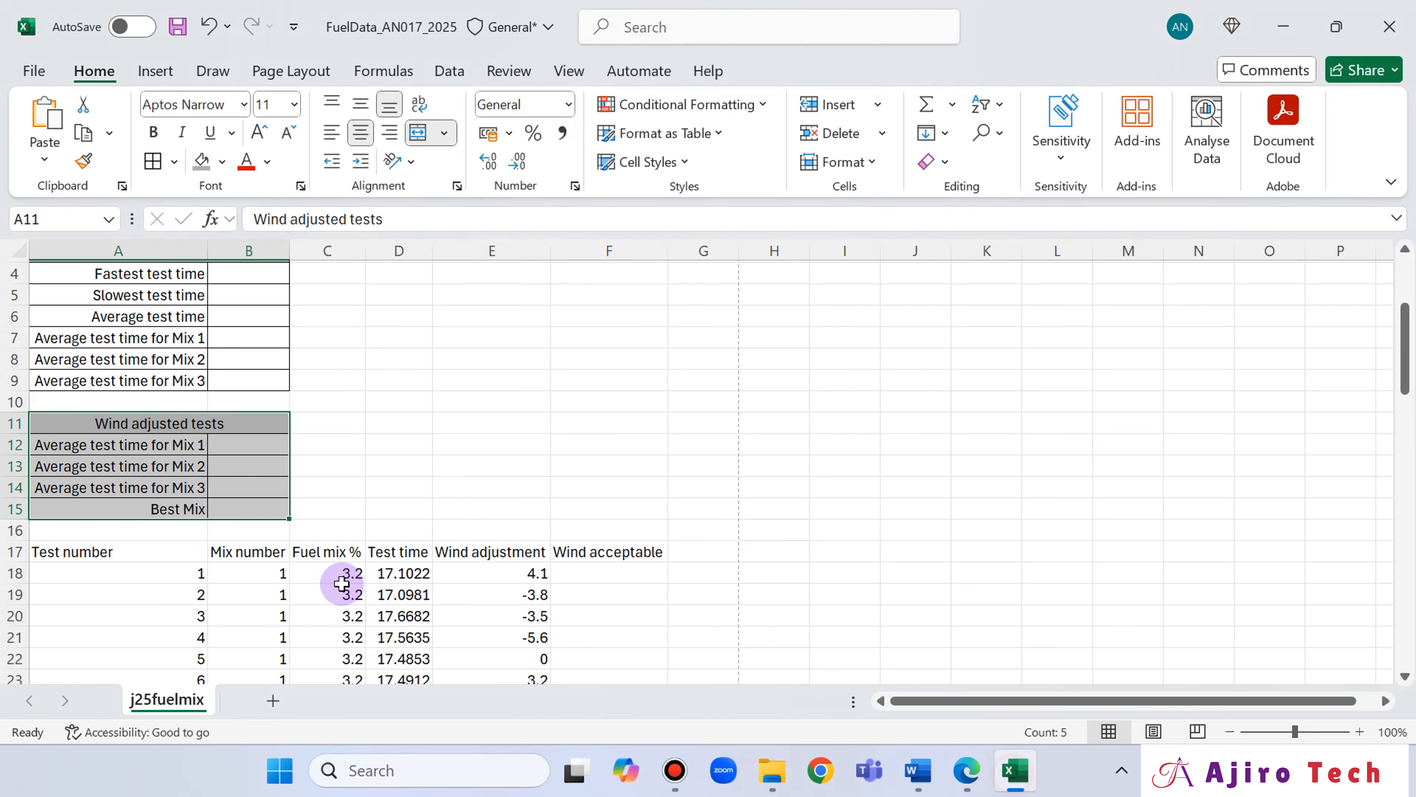
{"action": "left_click_drag", "start_coordinate": [50, 552], "coordinate": [626, 554]}
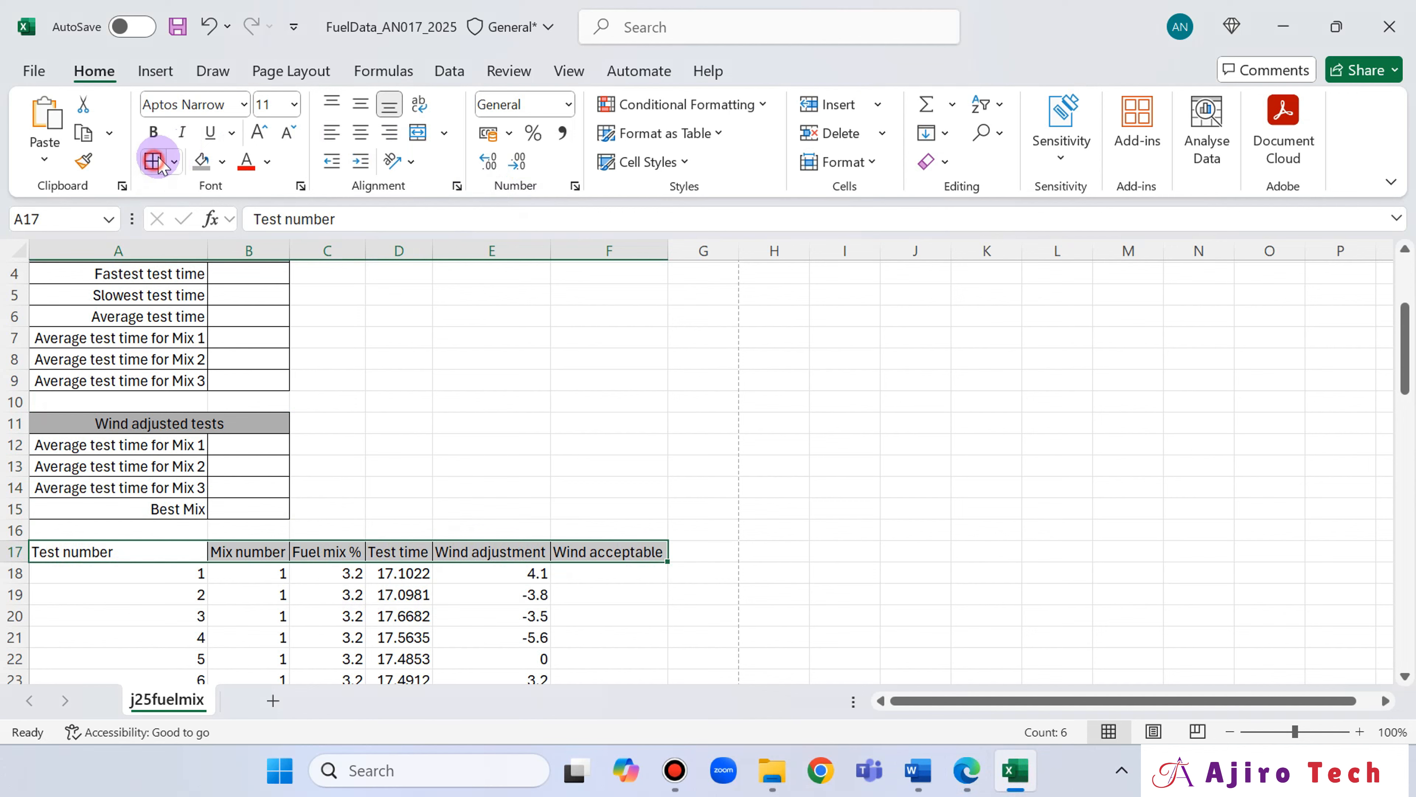
{"action": "left_click", "coordinate": [763, 527]}
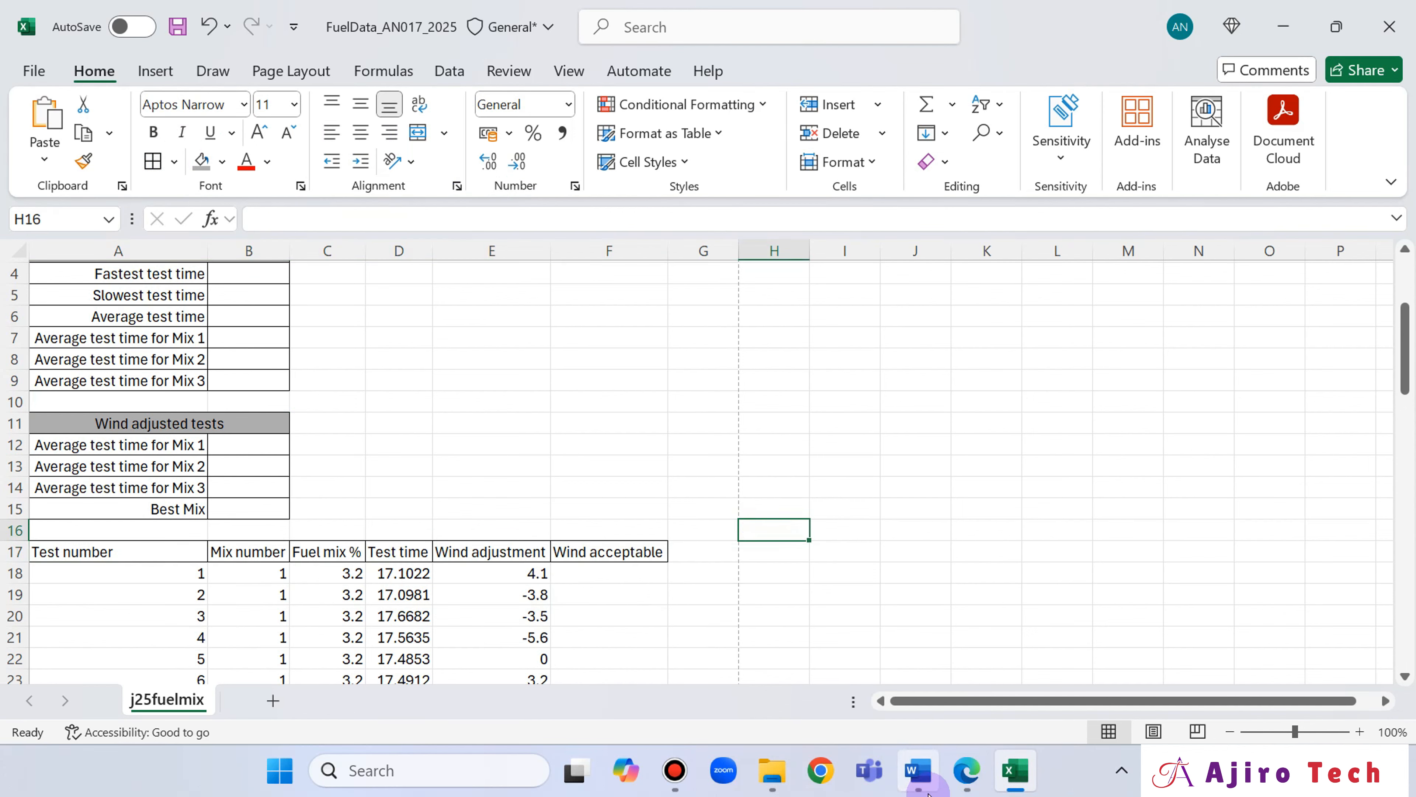
Compare the heading row with the question paper and centre the headings in A17:F17 horizontally.
{"action": "left_click", "coordinate": [970, 778]}
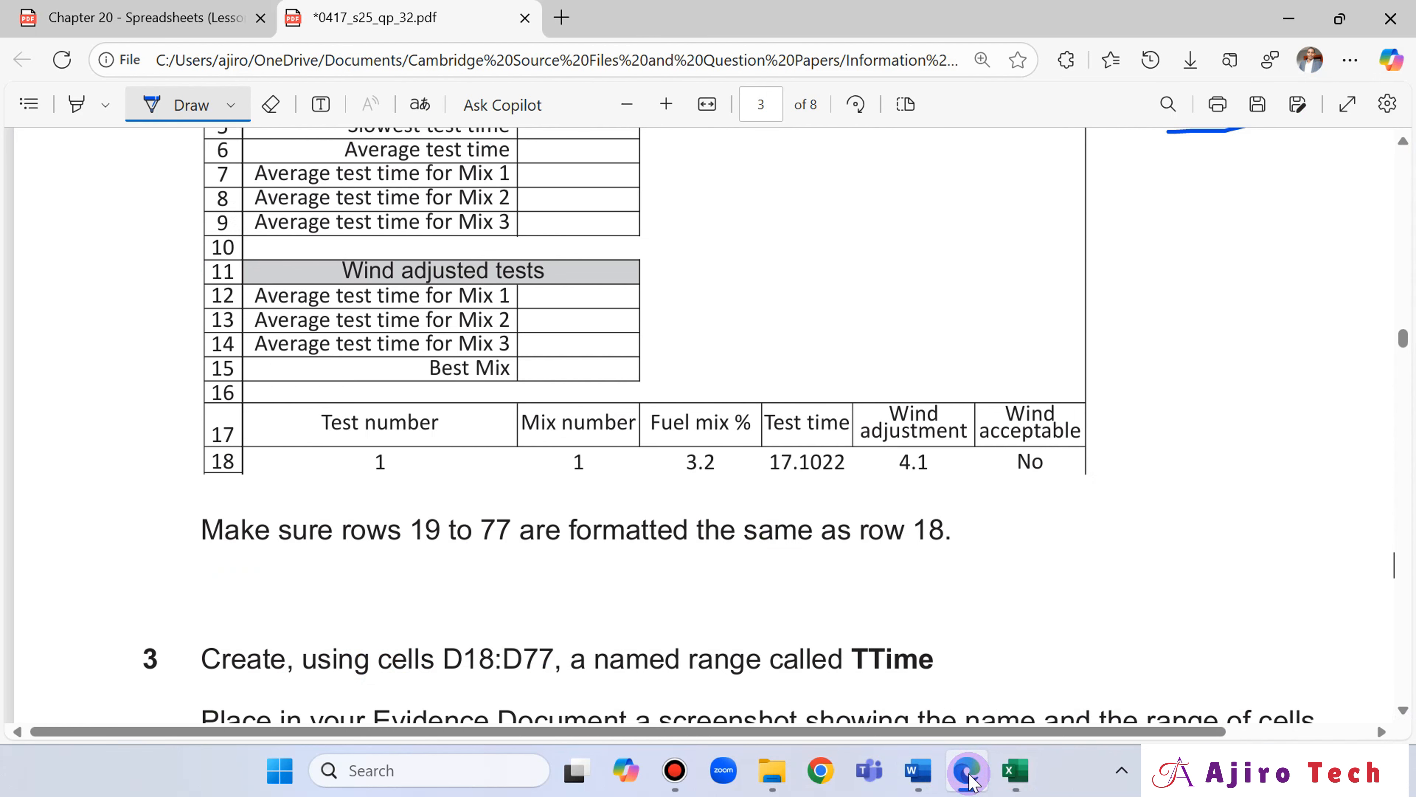
{"action": "key", "text": "alt+Tab"}
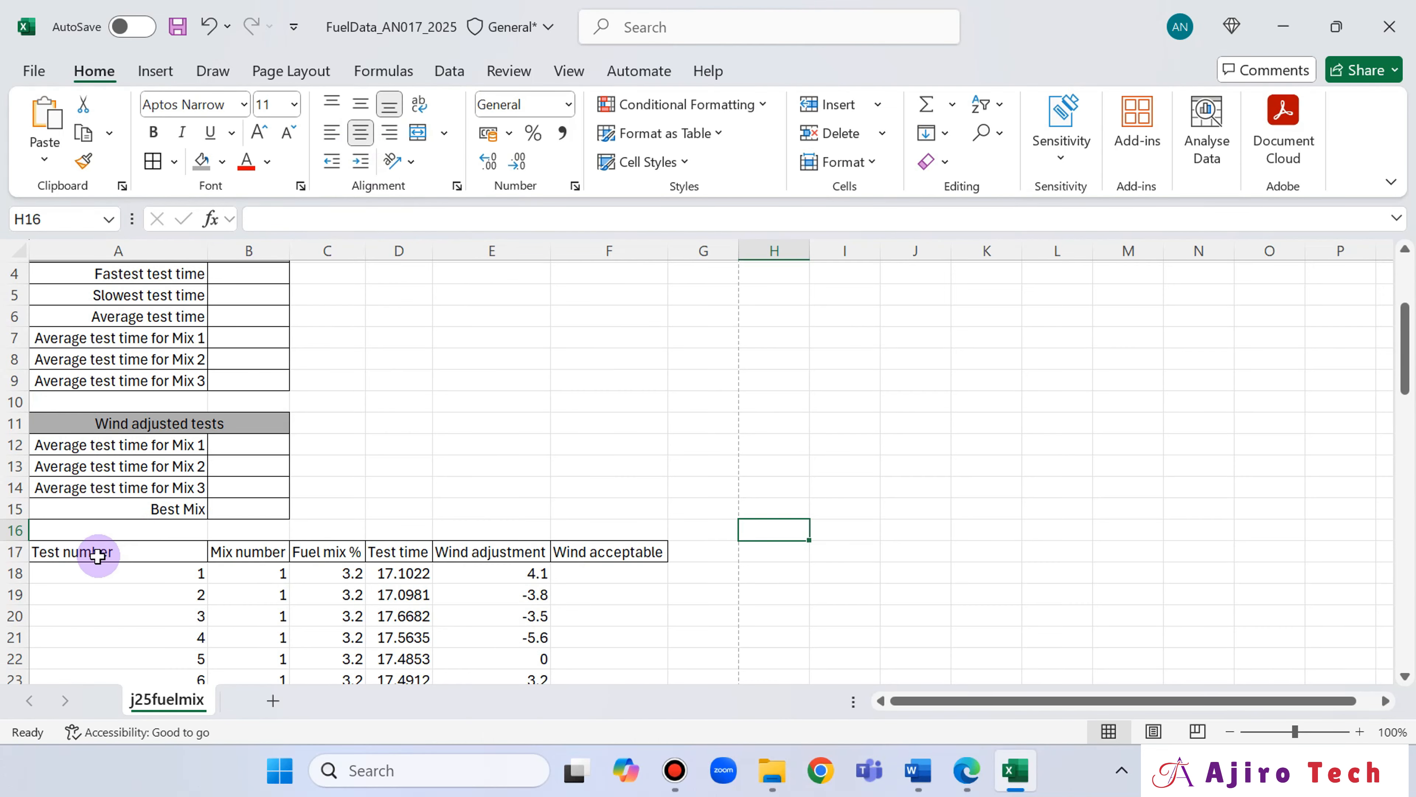
{"action": "left_click_drag", "start_coordinate": [95, 554], "coordinate": [607, 553]}
{"action": "left_click", "coordinate": [360, 132]}
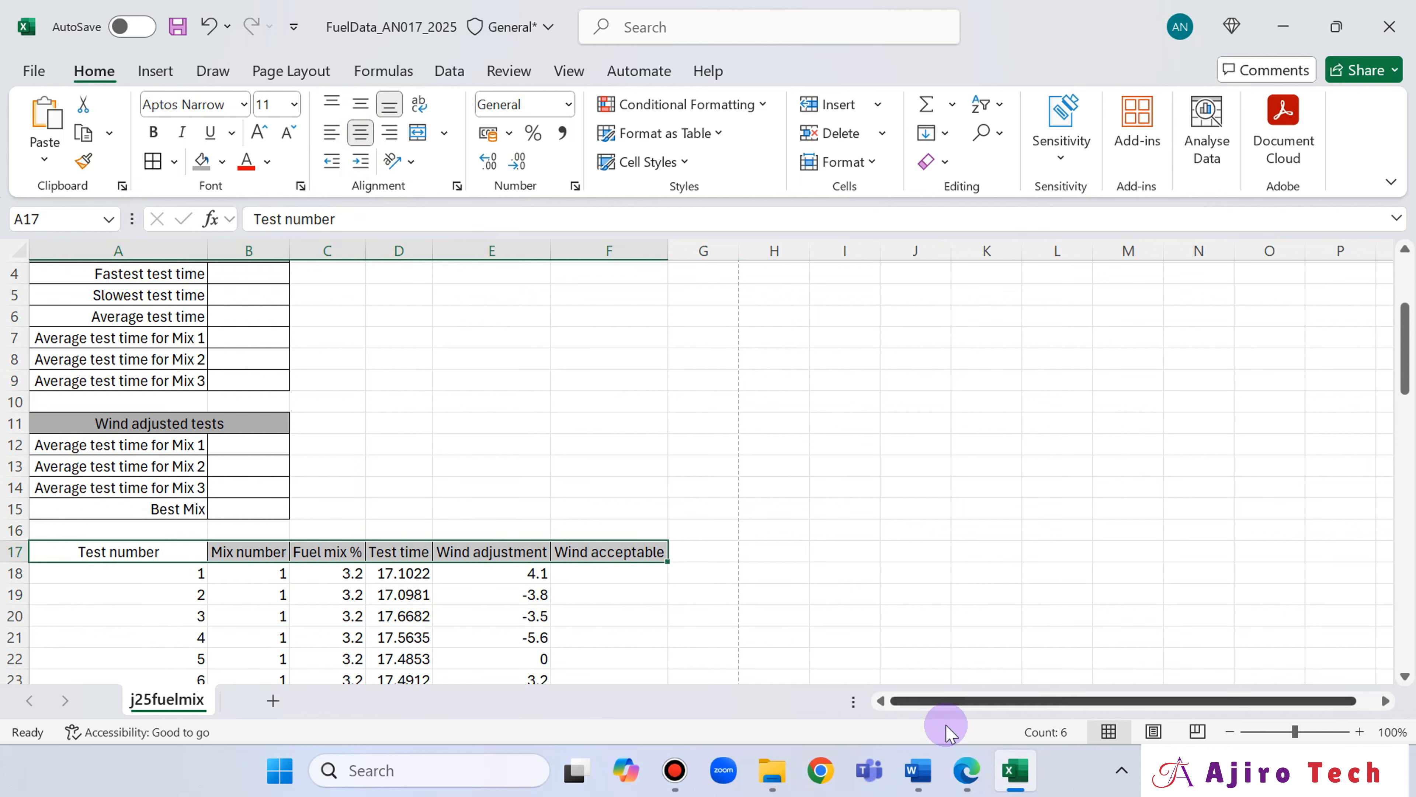
Align the headings in A17:F17 to the vertical middle and turn on text wrapping, as in the question paper.
{"action": "left_click", "coordinate": [971, 778]}
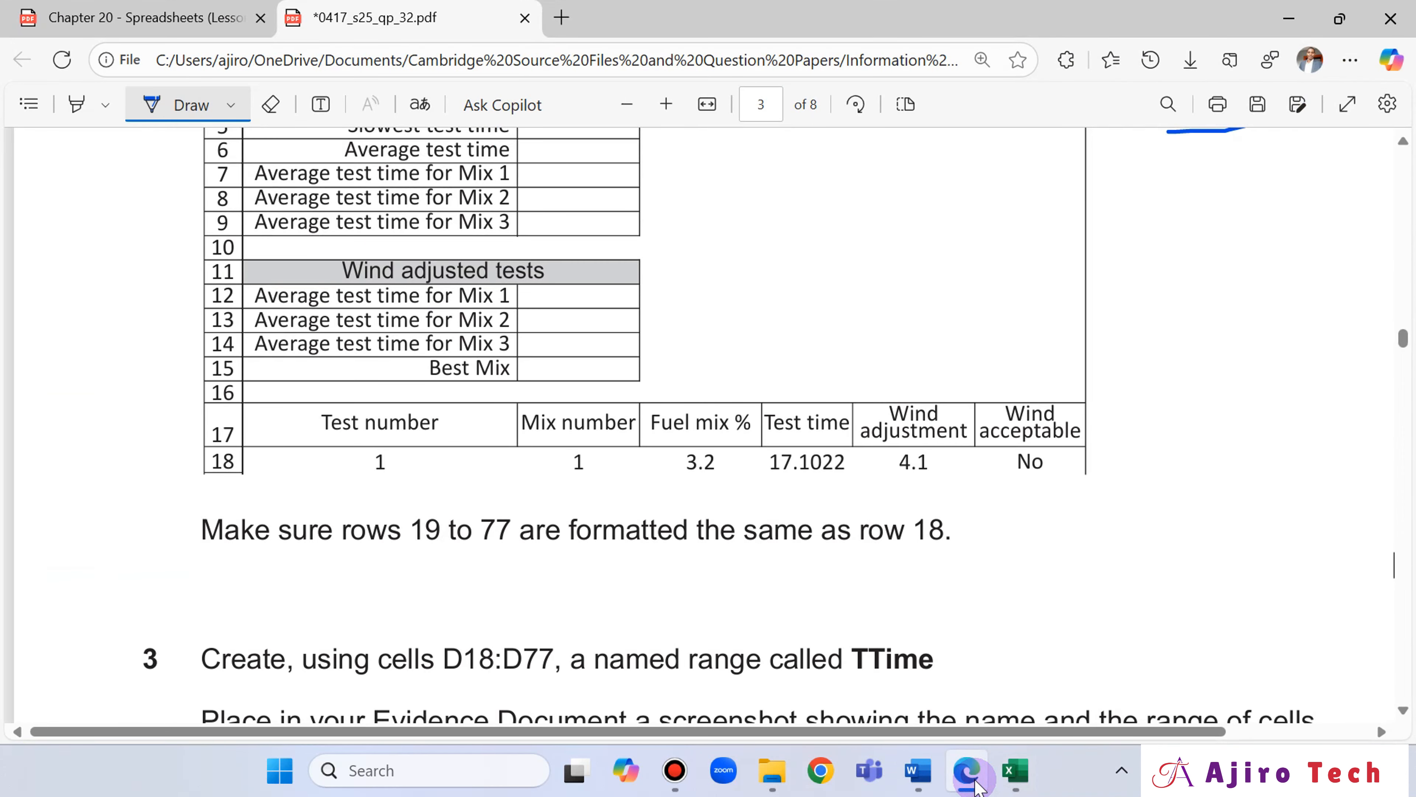
{"action": "left_click", "coordinate": [973, 778]}
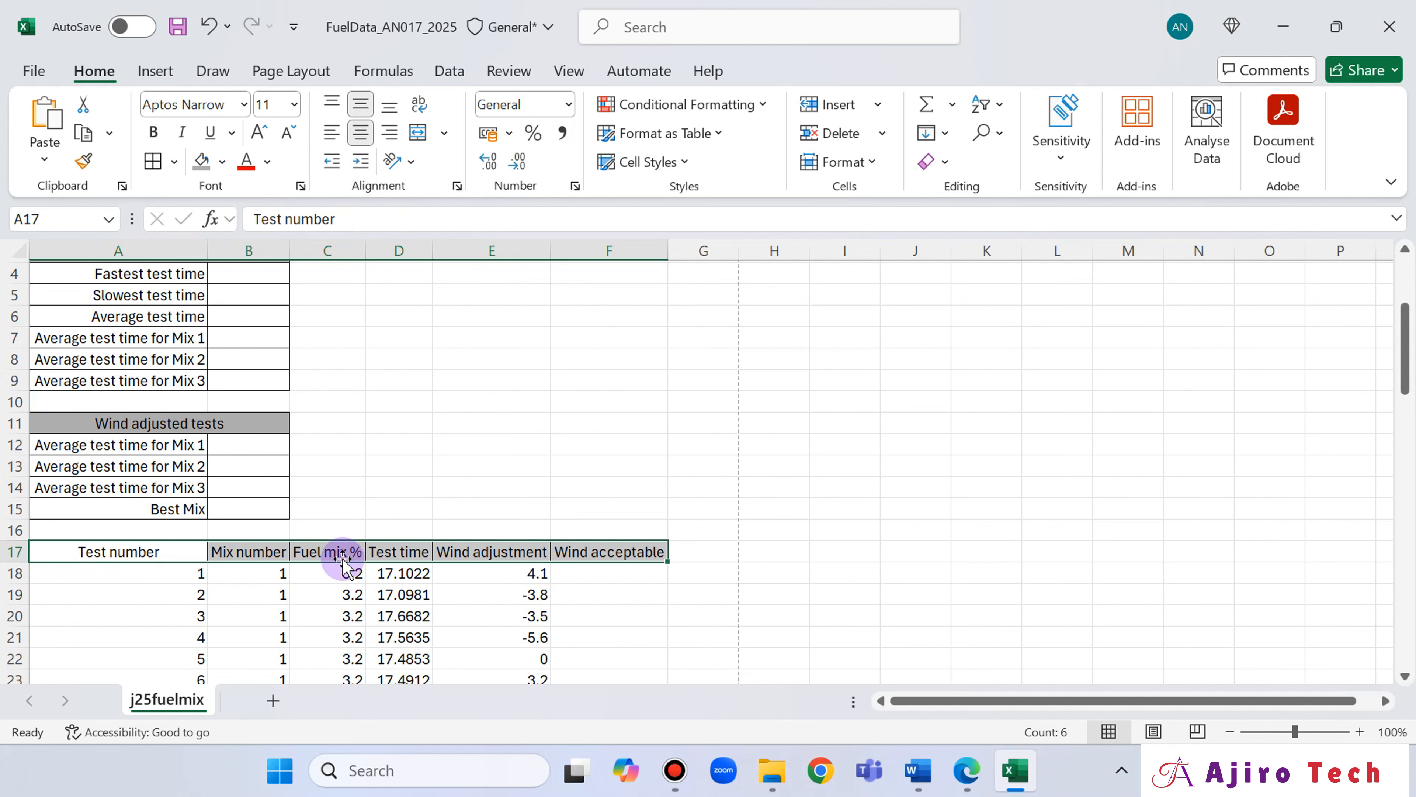
{"action": "left_click", "coordinate": [967, 769]}
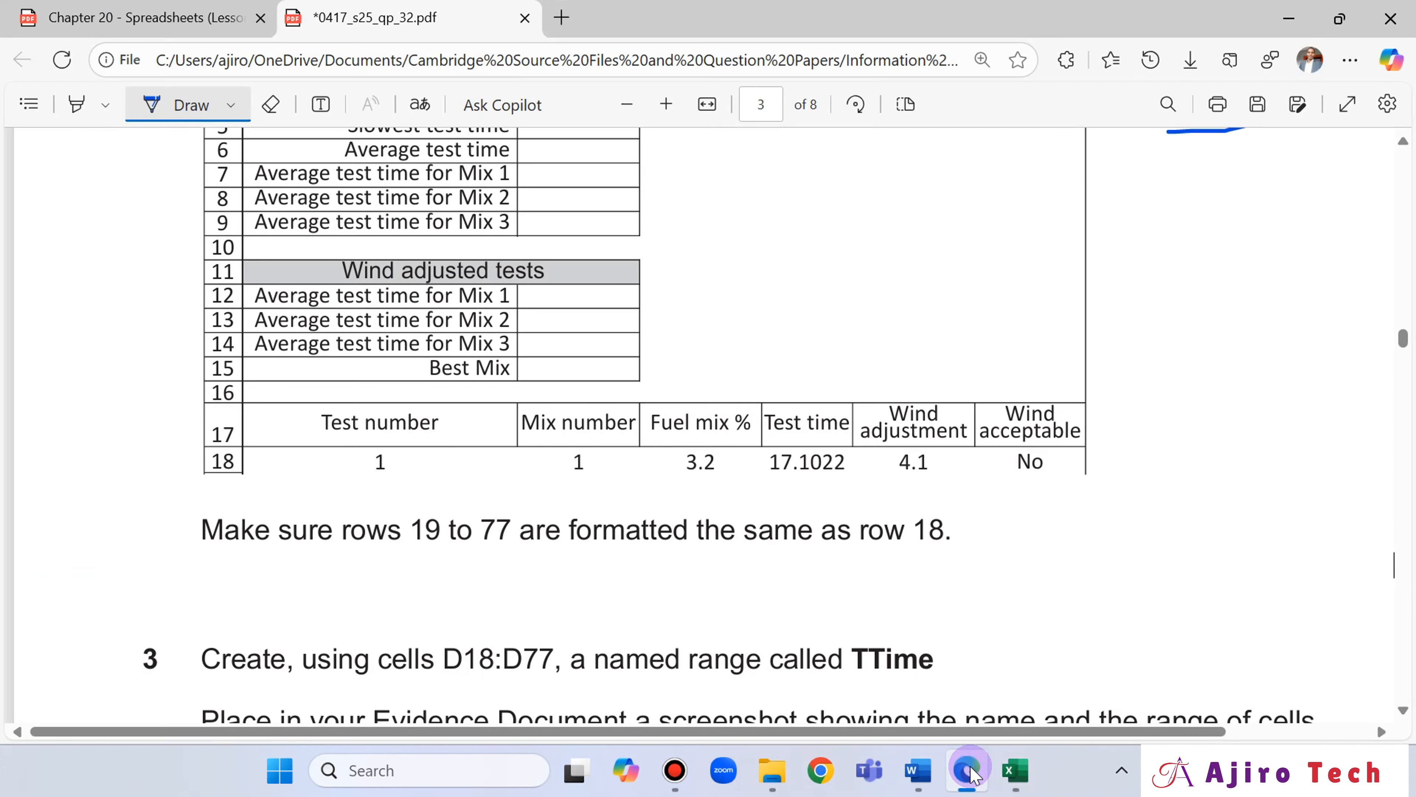
{"action": "left_click", "coordinate": [968, 770]}
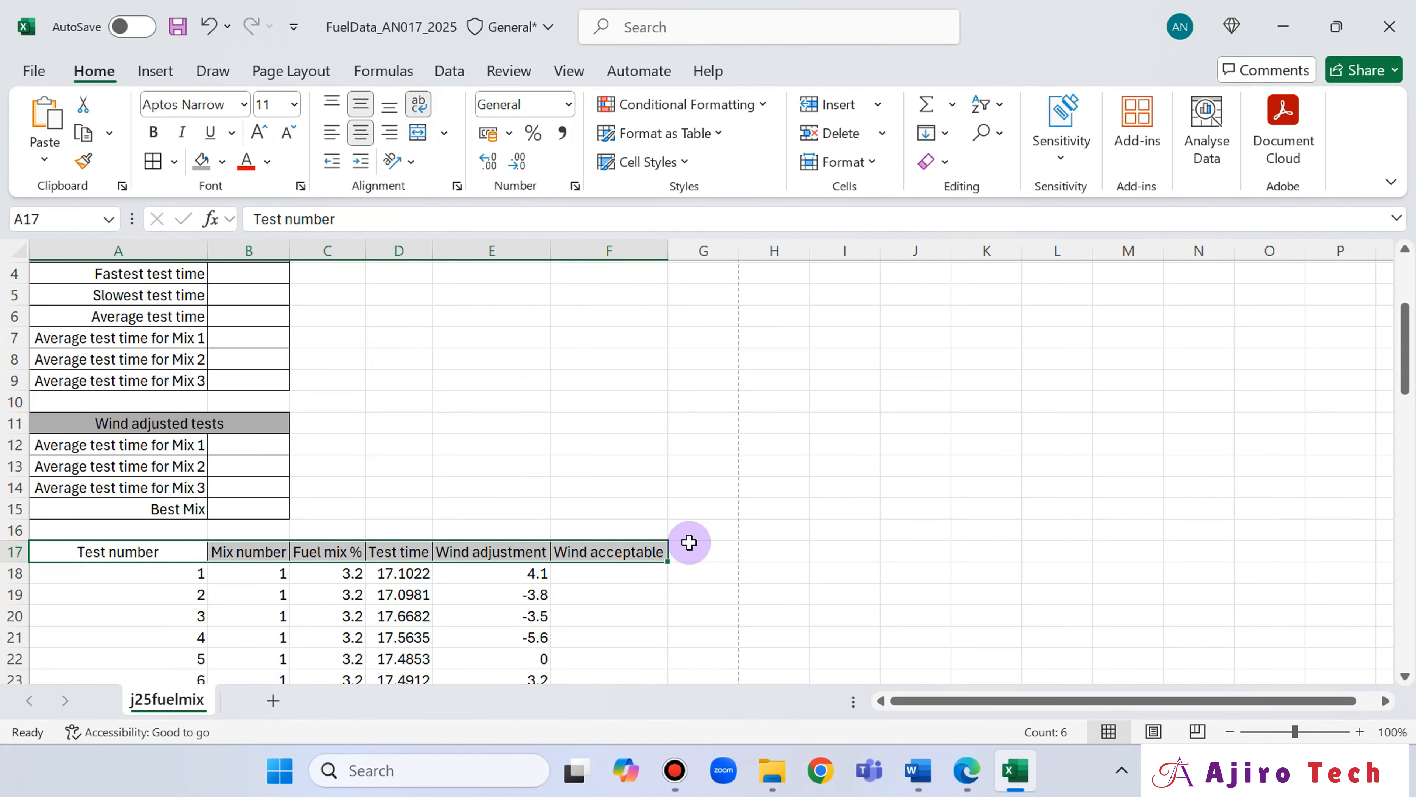
{"action": "left_click", "coordinate": [676, 652]}
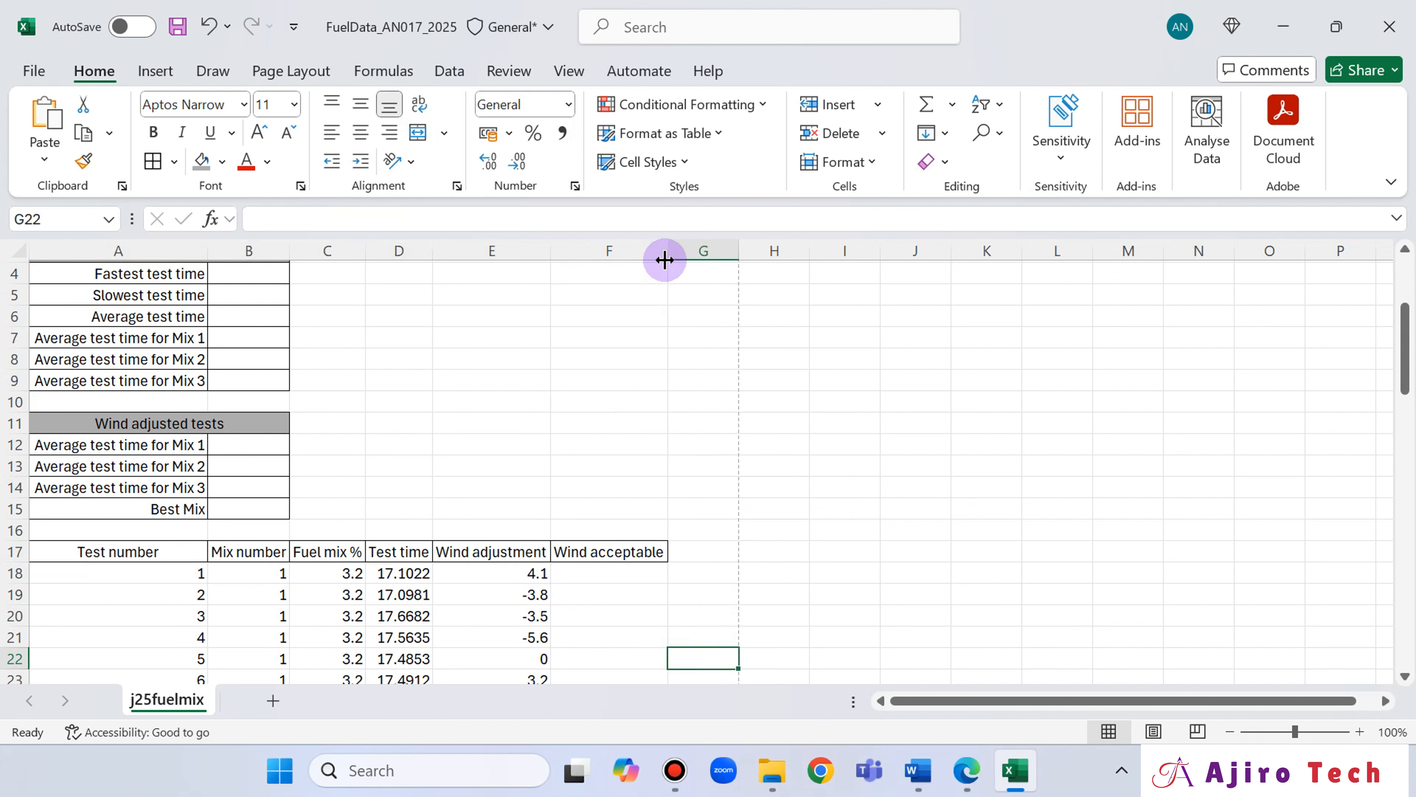
Narrow columns E and F and increase row 17's height so both wind headings wrap onto two fully visible lines.
{"action": "left_click_drag", "start_coordinate": [667, 258], "coordinate": [645, 258]}
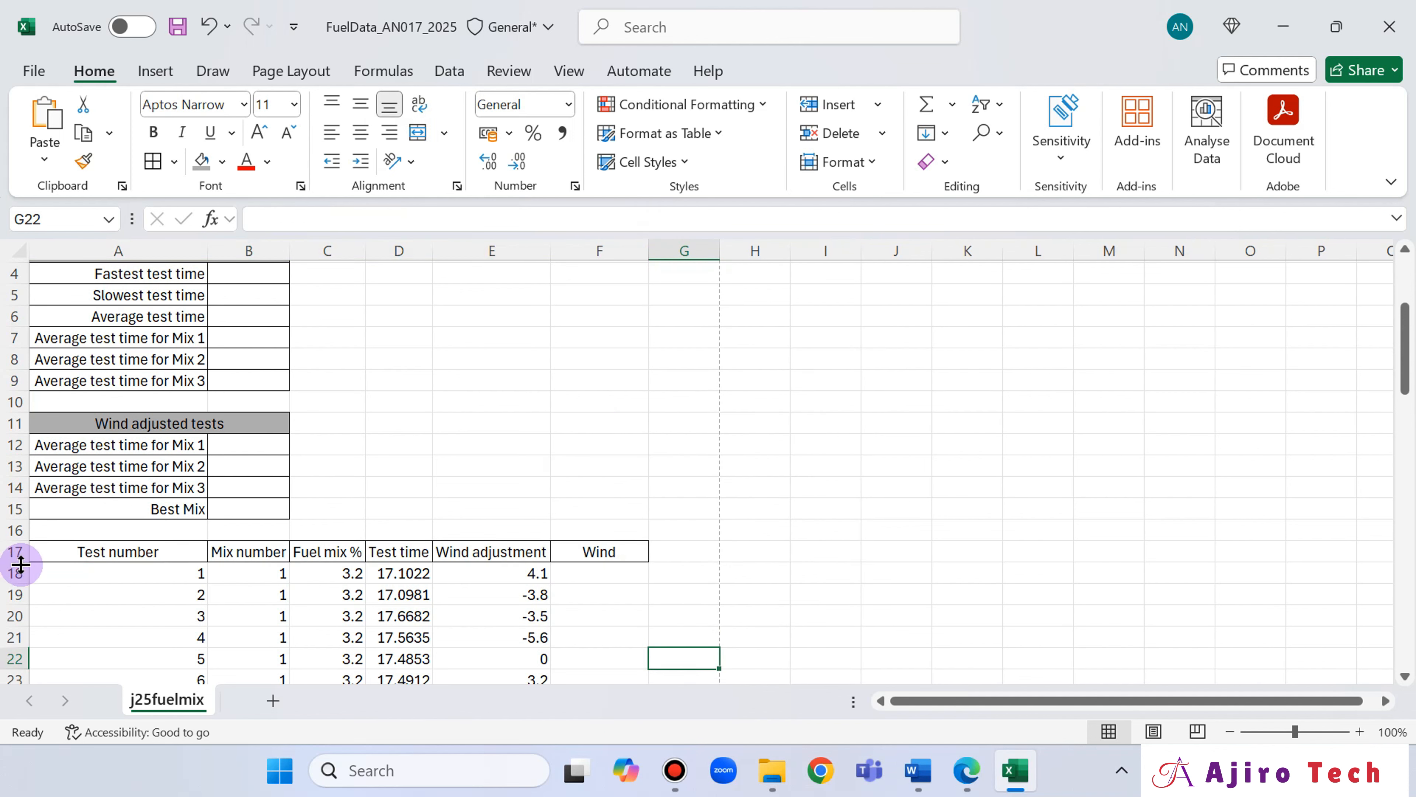
{"action": "left_click_drag", "start_coordinate": [20, 561], "coordinate": [21, 593]}
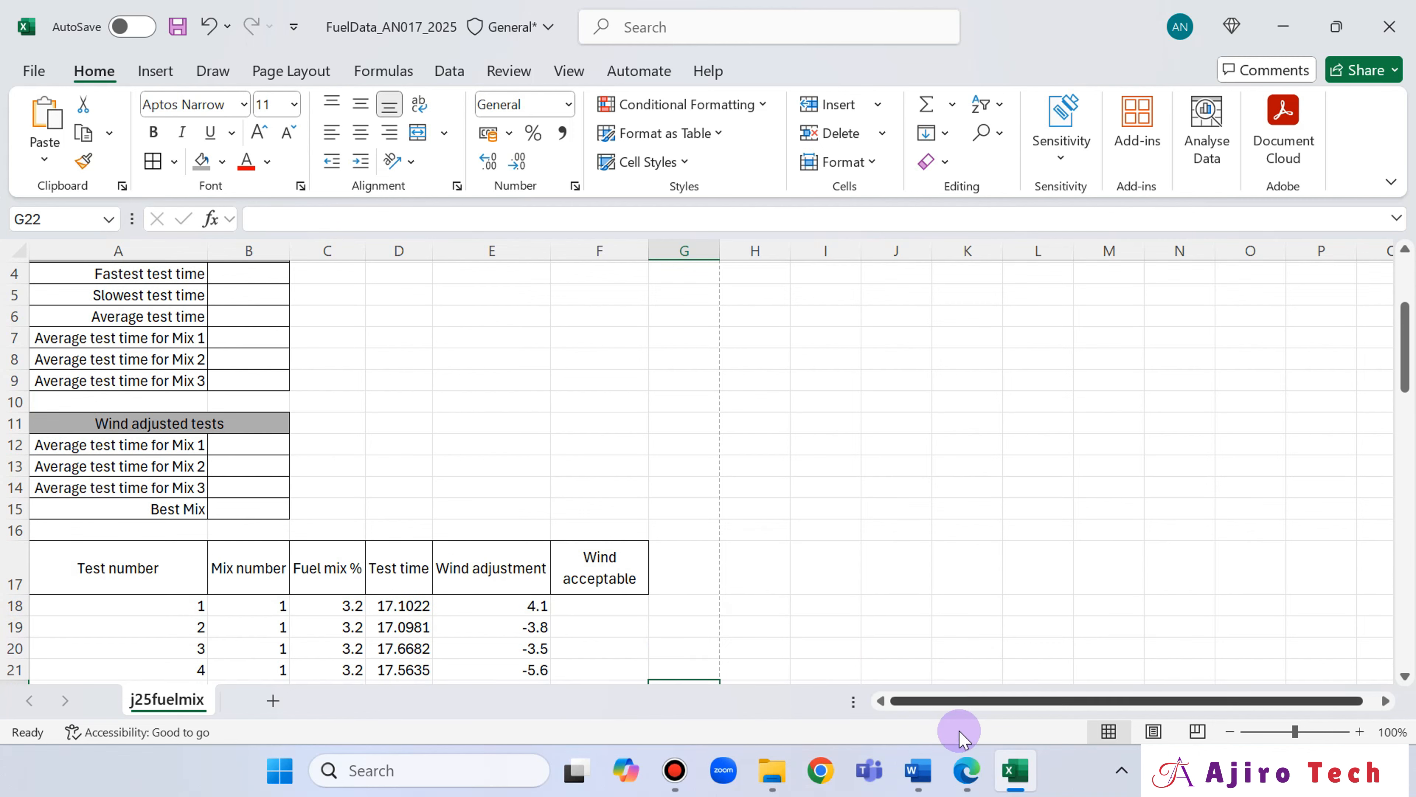
{"action": "left_click", "coordinate": [967, 770]}
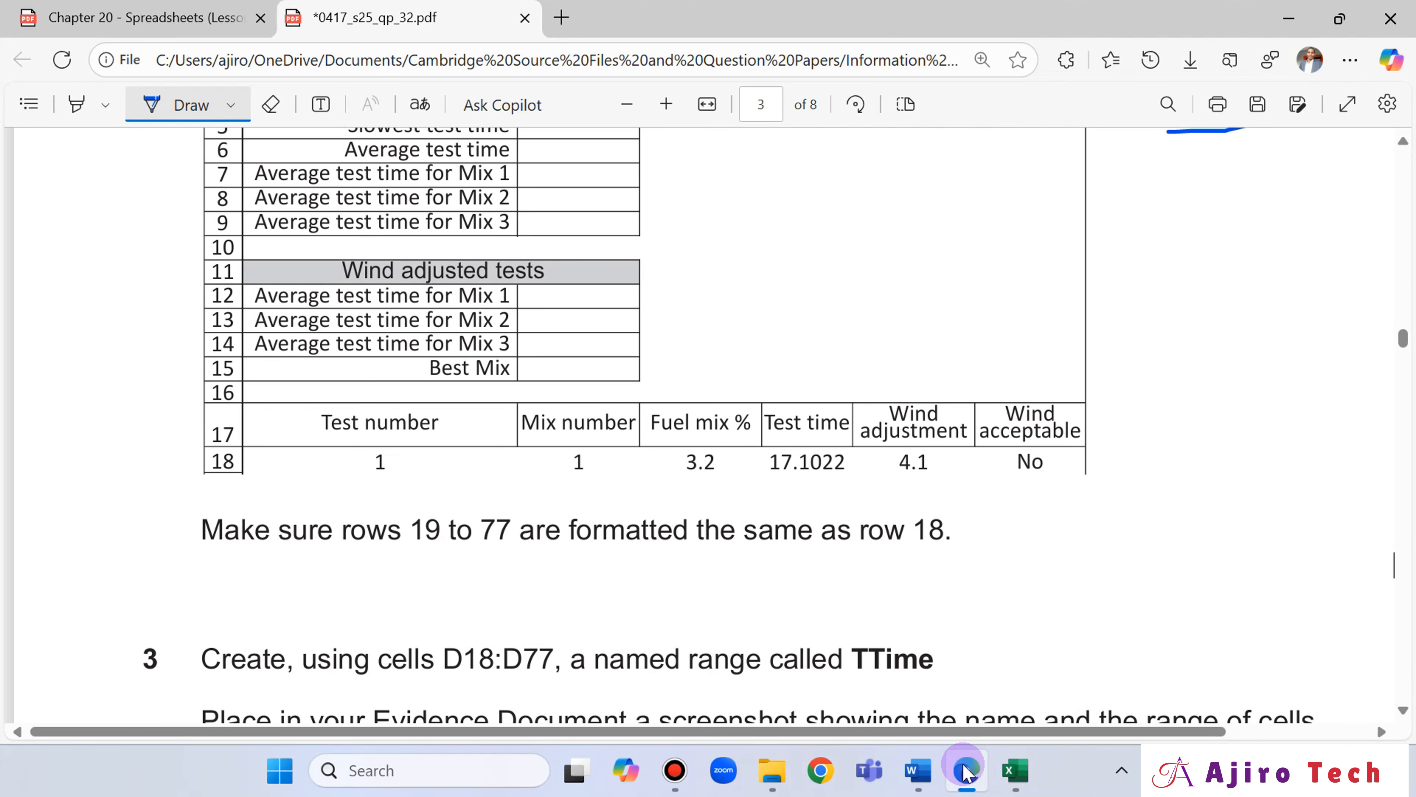
{"action": "left_click", "coordinate": [968, 771]}
{"action": "left_click", "coordinate": [490, 563]}
{"action": "left_click_drag", "start_coordinate": [552, 250], "coordinate": [520, 251]}
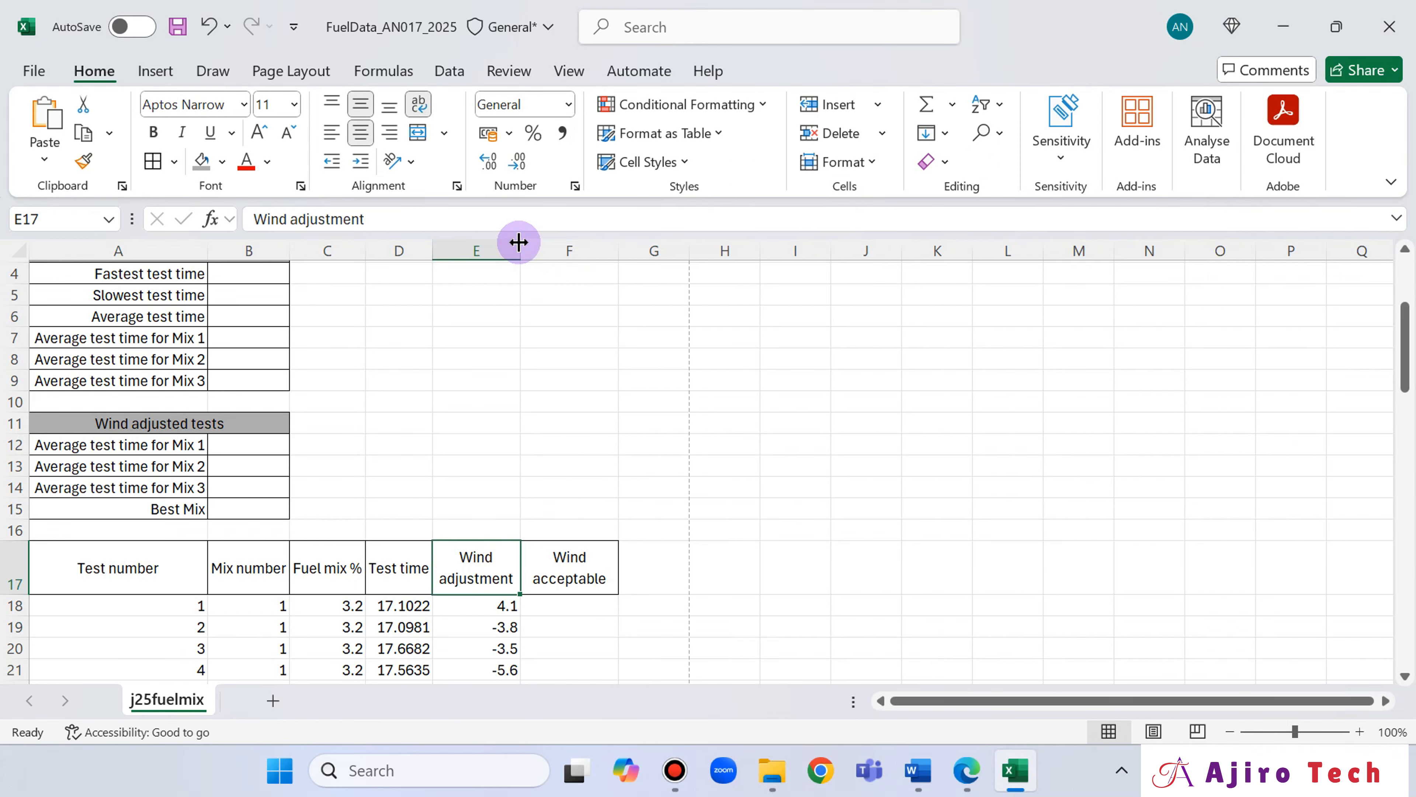
Compare the heading row with the question paper and narrow columns F and E slightly more to match it.
{"action": "left_click", "coordinate": [979, 781]}
{"action": "left_click", "coordinate": [971, 781]}
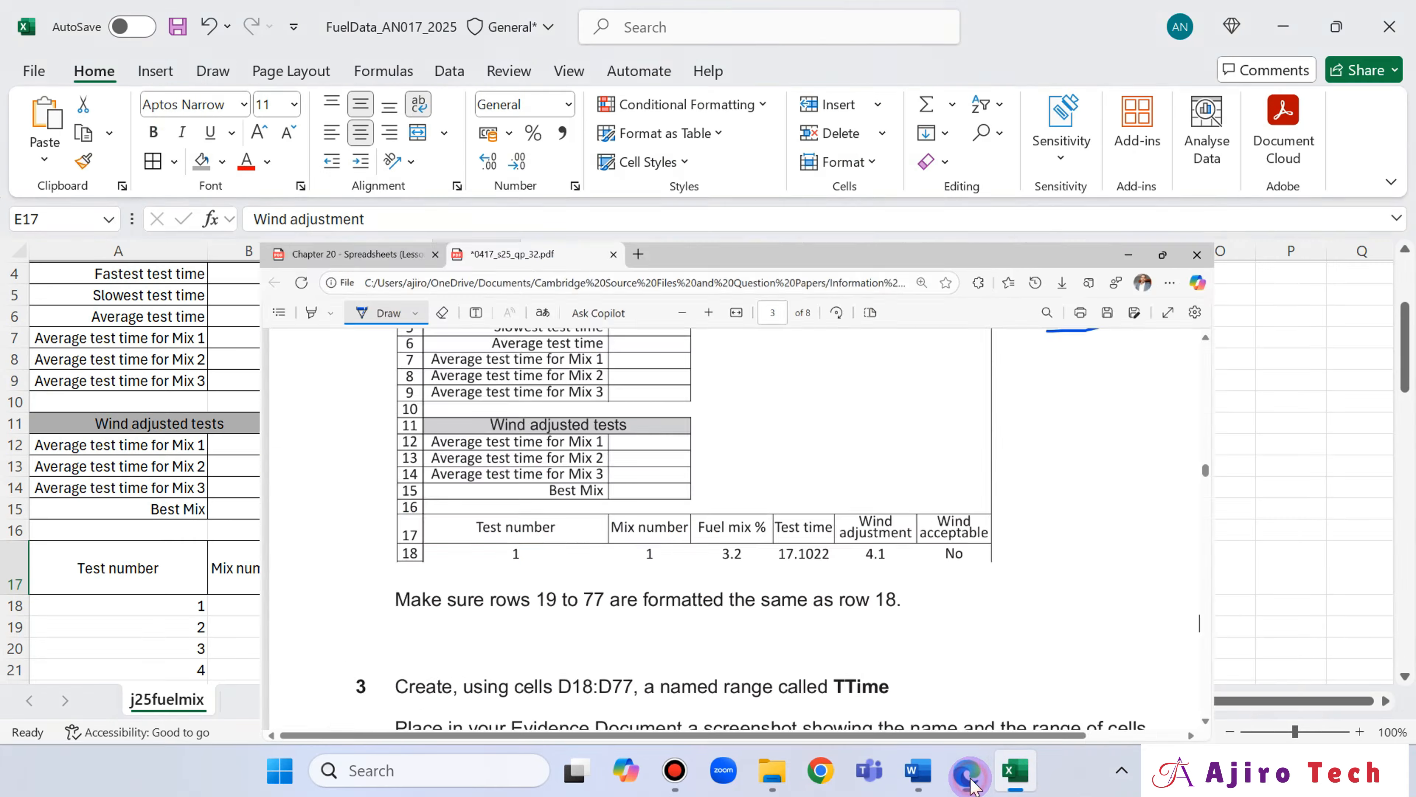
{"action": "left_click", "coordinate": [972, 781]}
{"action": "left_click", "coordinate": [972, 781]}
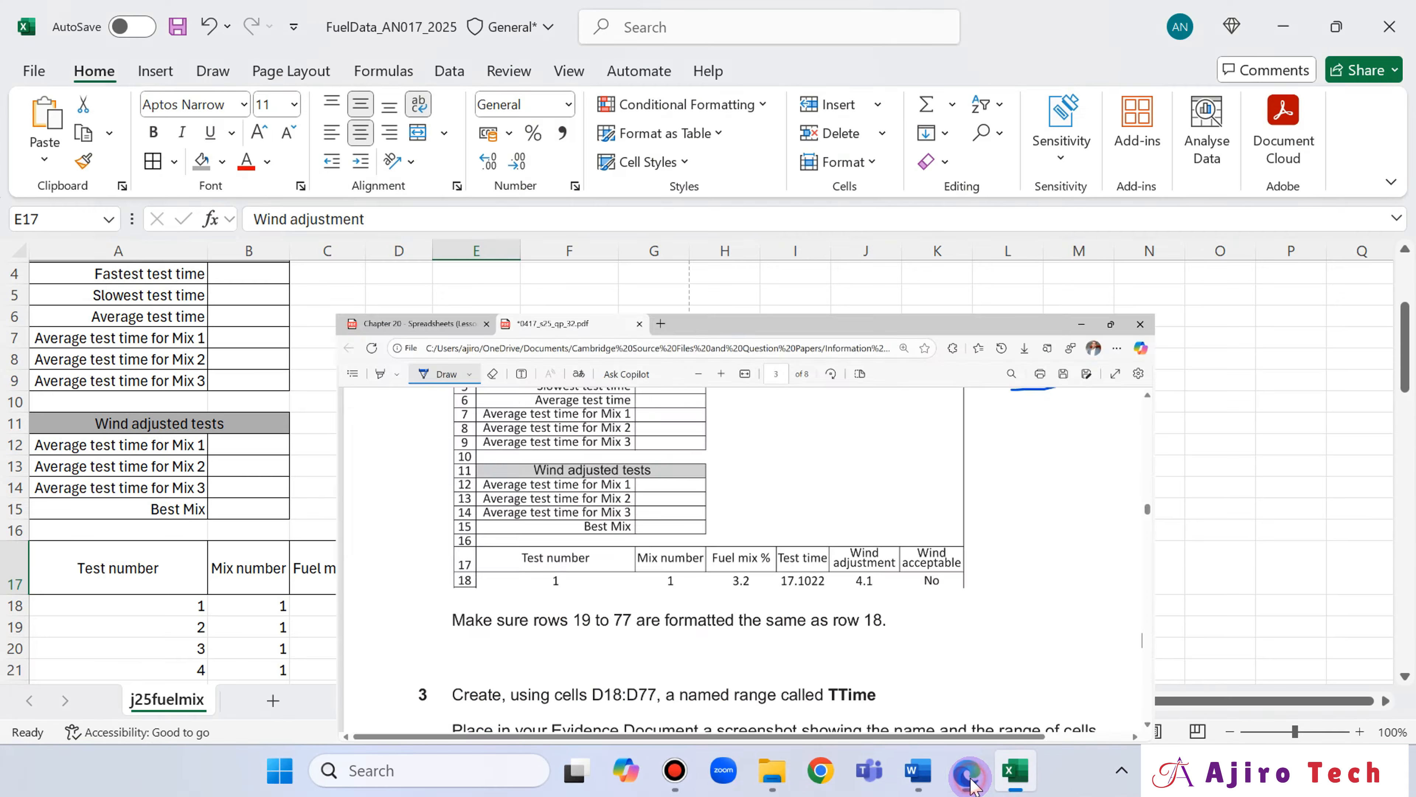
{"action": "left_click", "coordinate": [972, 781]}
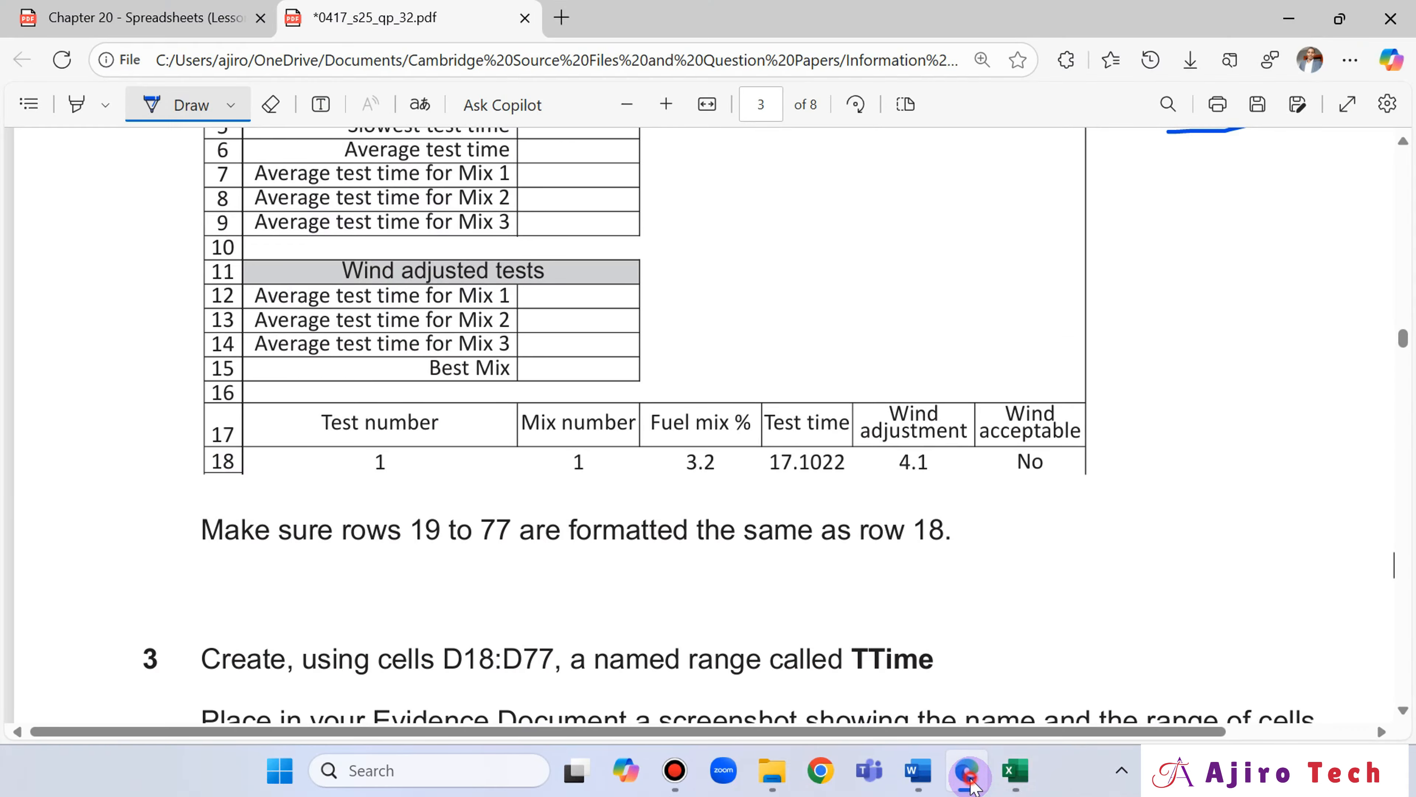
{"action": "left_click", "coordinate": [972, 781]}
{"action": "left_click", "coordinate": [972, 781]}
{"action": "left_click", "coordinate": [972, 782]}
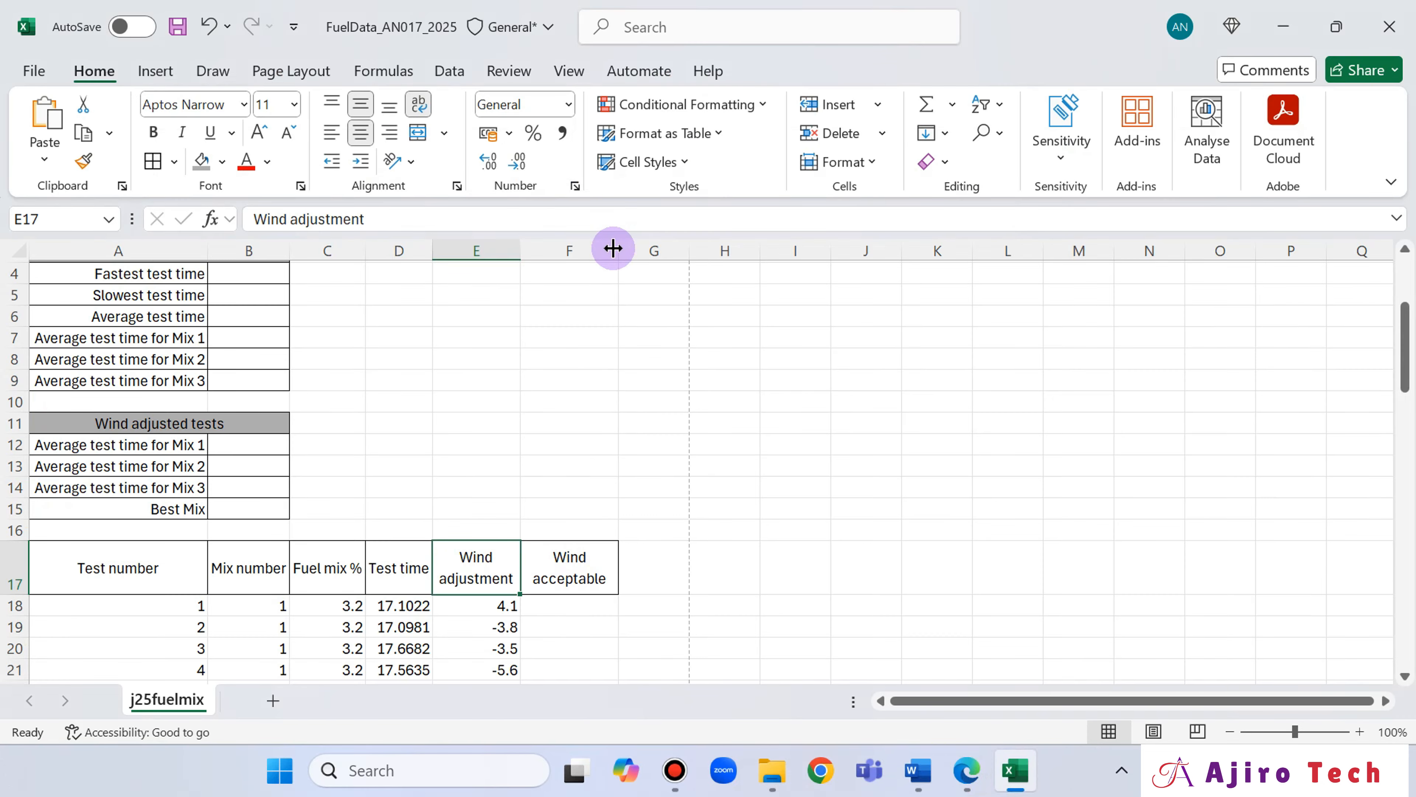
{"action": "left_click_drag", "start_coordinate": [618, 252], "coordinate": [608, 257]}
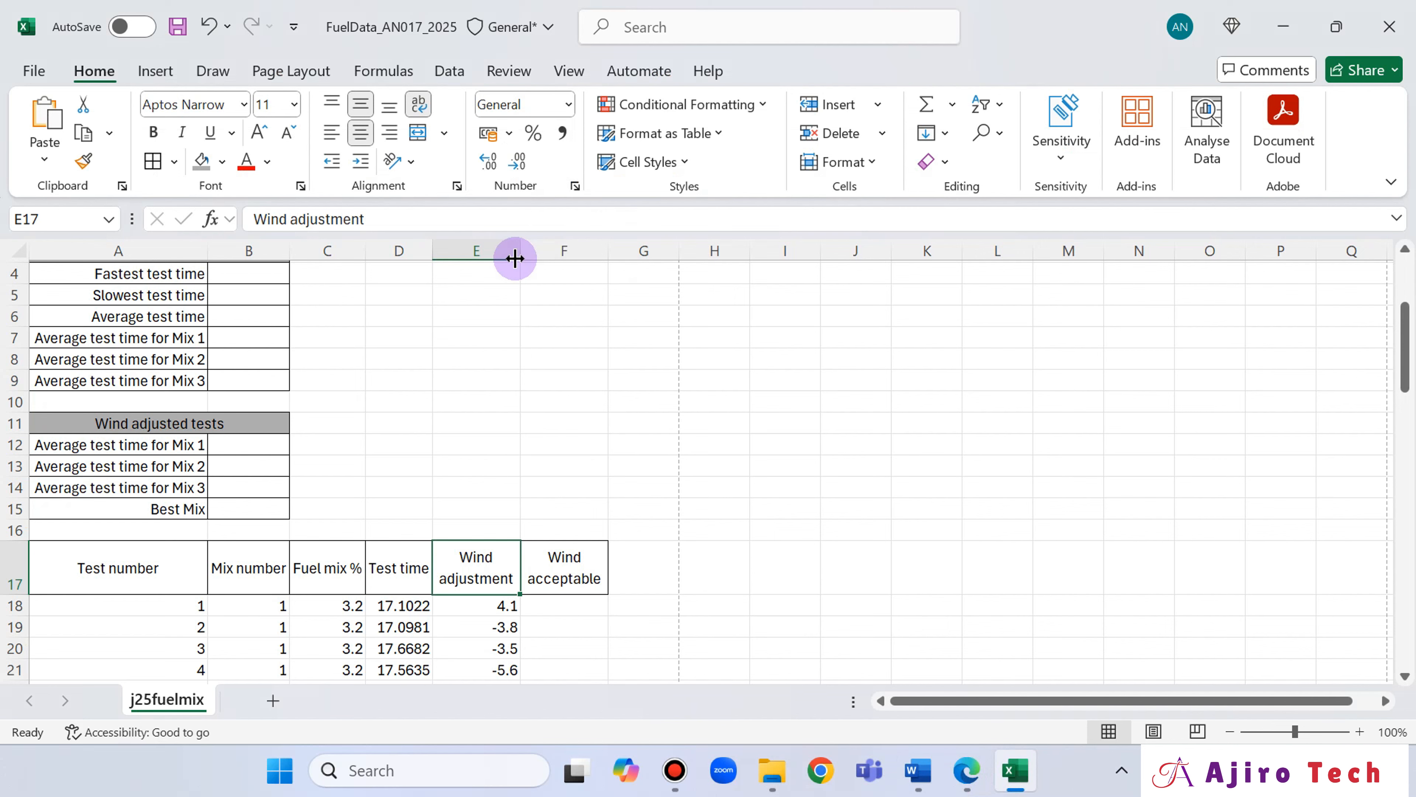
{"action": "left_click_drag", "start_coordinate": [519, 256], "coordinate": [510, 258]}
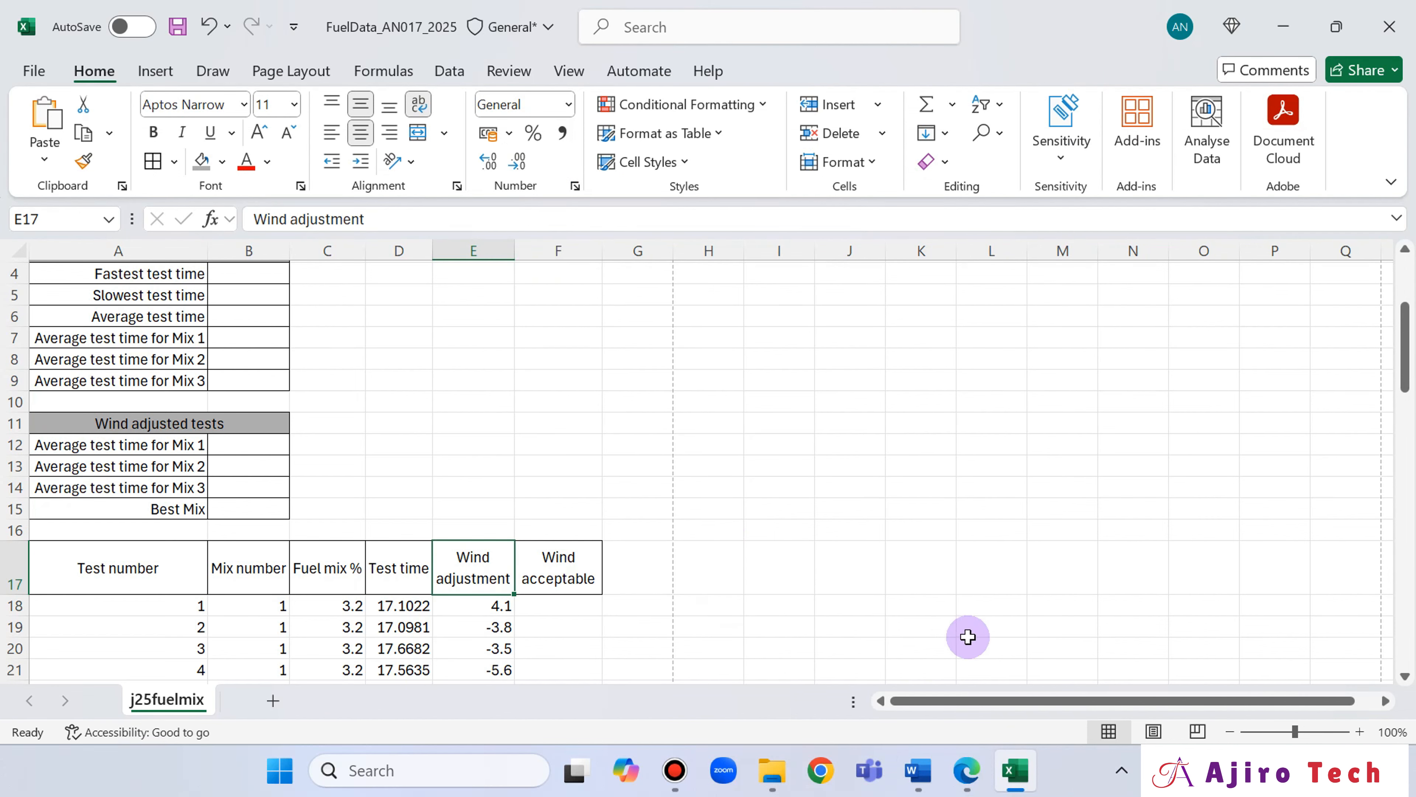
{"action": "left_click", "coordinate": [967, 771]}
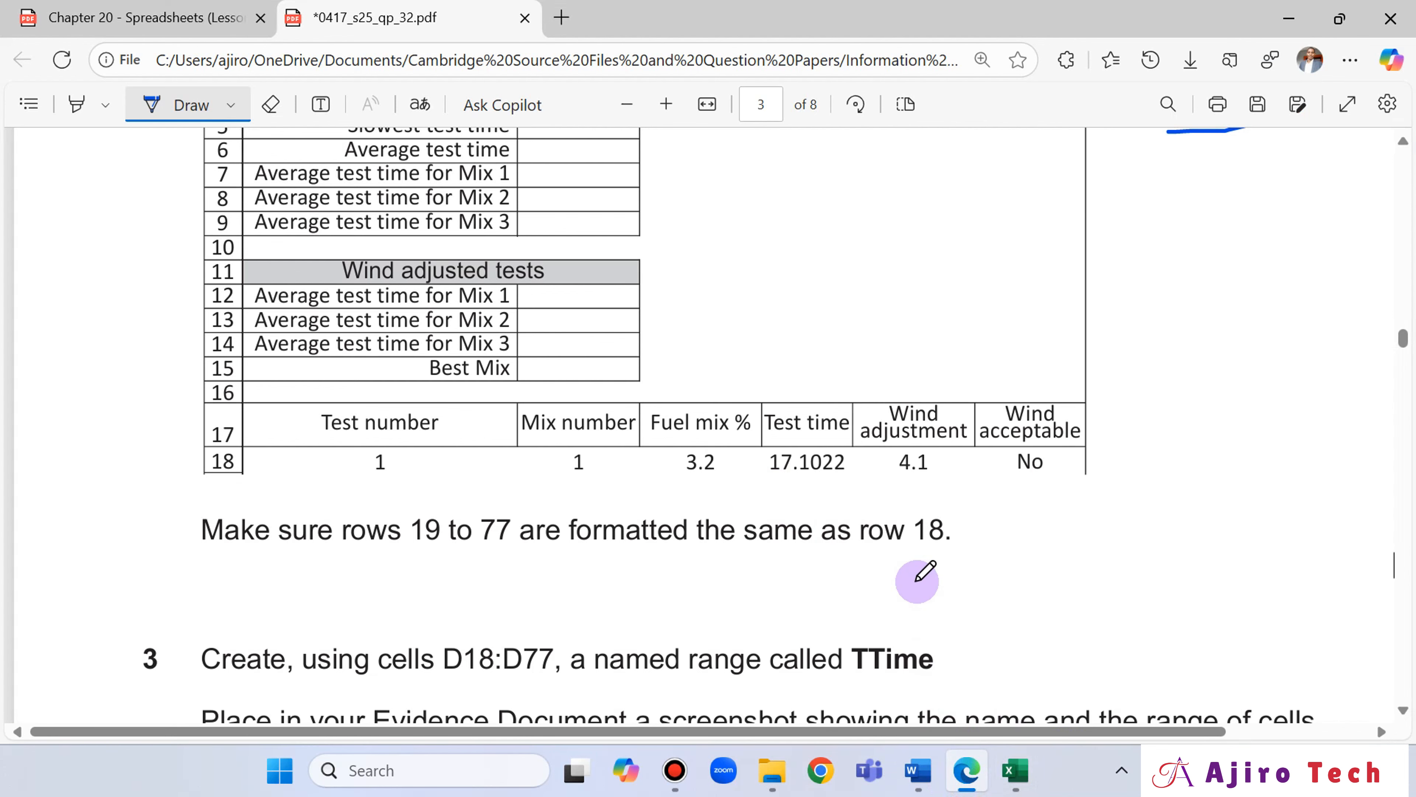
Review question 2's merging, background and layout requirements for rows 1 to 18 in the question paper.
{"action": "scroll", "coordinate": [917, 580], "scroll_direction": "up", "scroll_amount": 5}
{"action": "scroll", "coordinate": [917, 580], "scroll_direction": "up", "scroll_amount": 7}
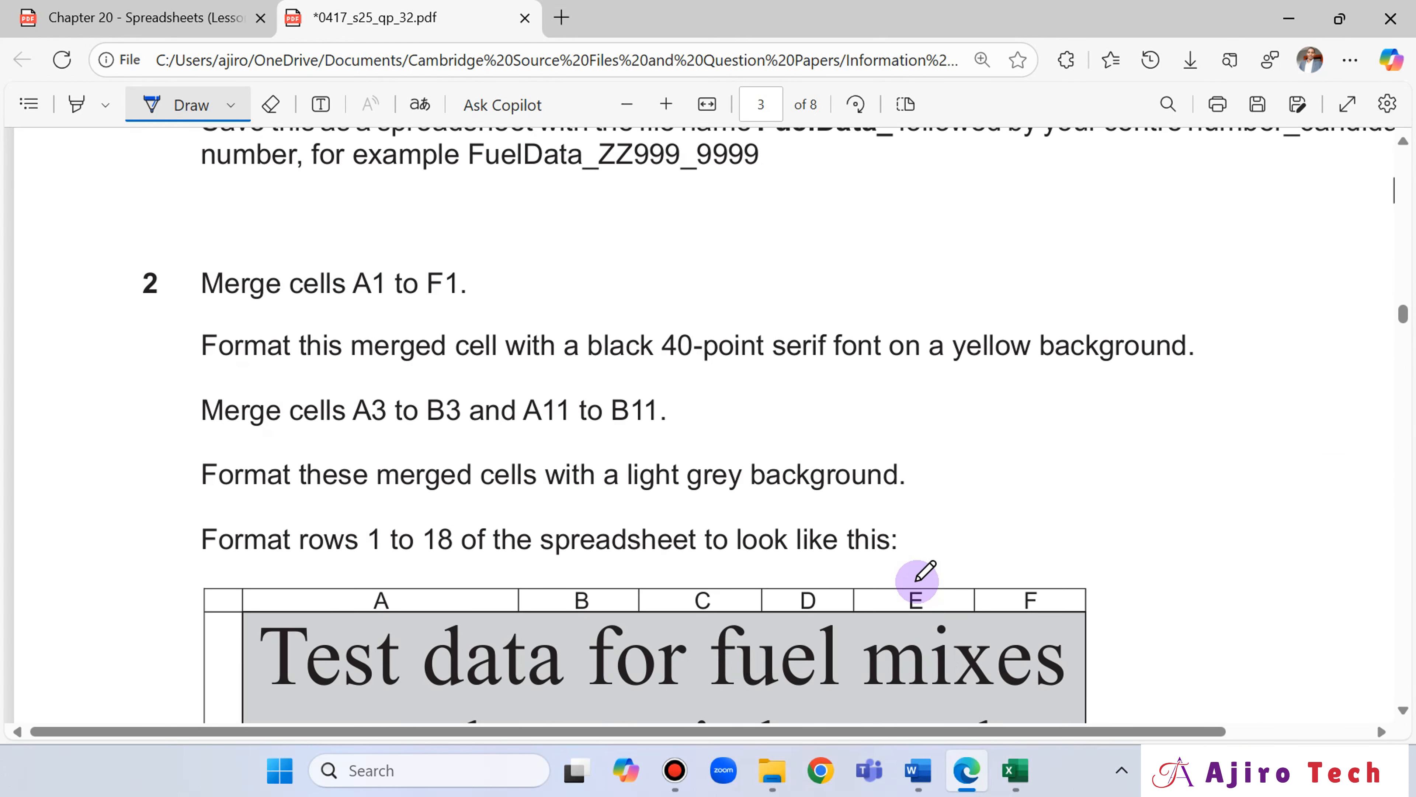
{"action": "scroll", "coordinate": [917, 580], "scroll_direction": "down", "scroll_amount": 2}
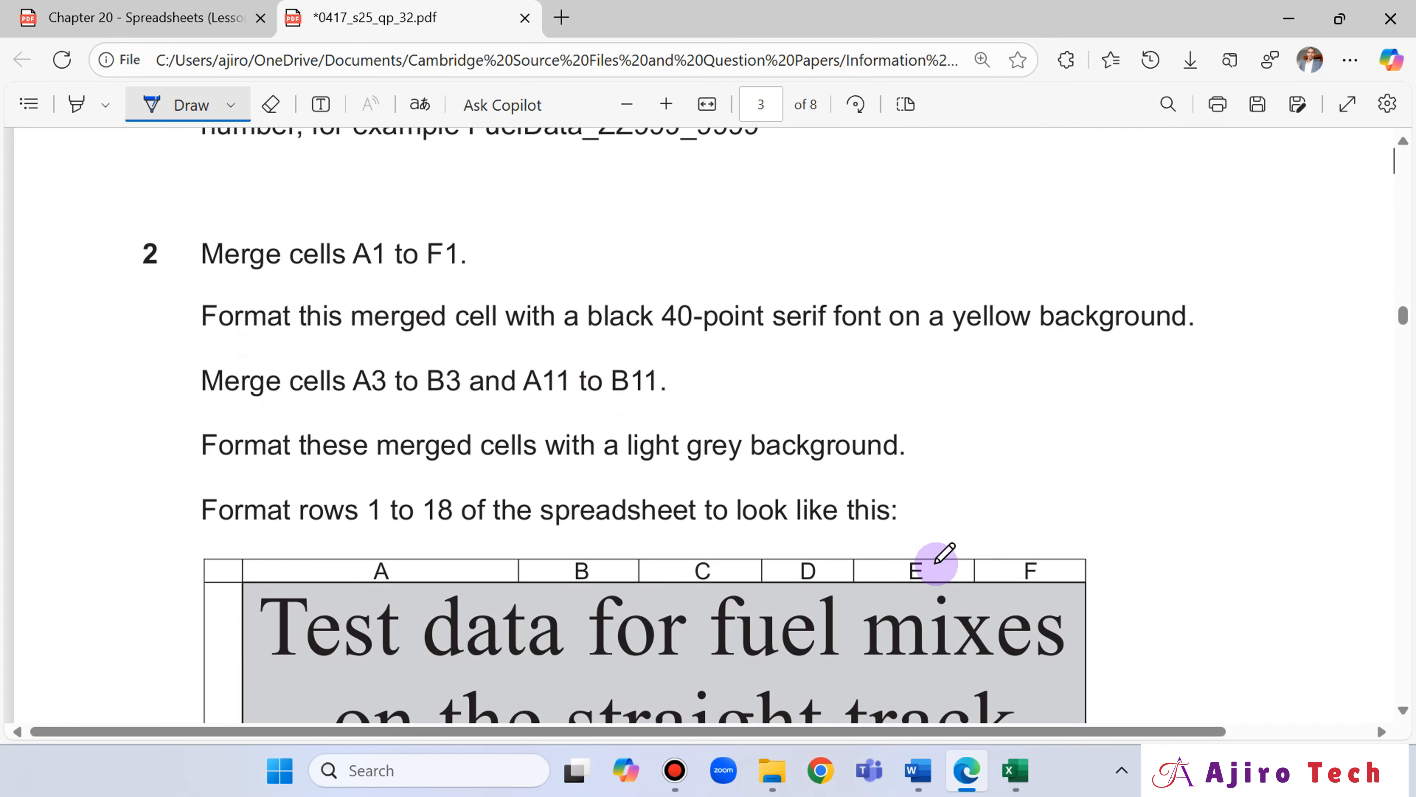
{"action": "scroll", "coordinate": [244, 412], "scroll_direction": "down", "scroll_amount": 4}
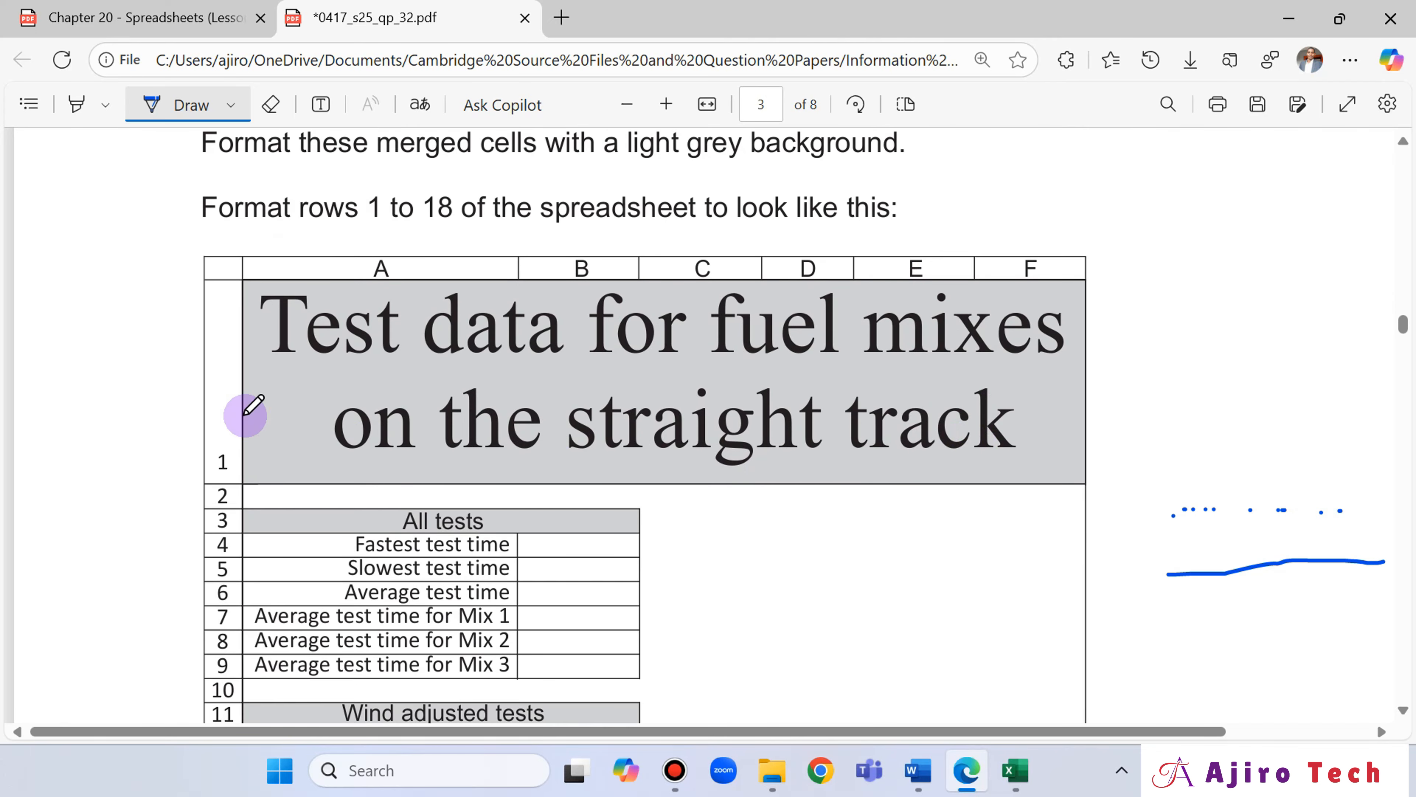
{"action": "scroll", "coordinate": [243, 421], "scroll_direction": "down", "scroll_amount": 4}
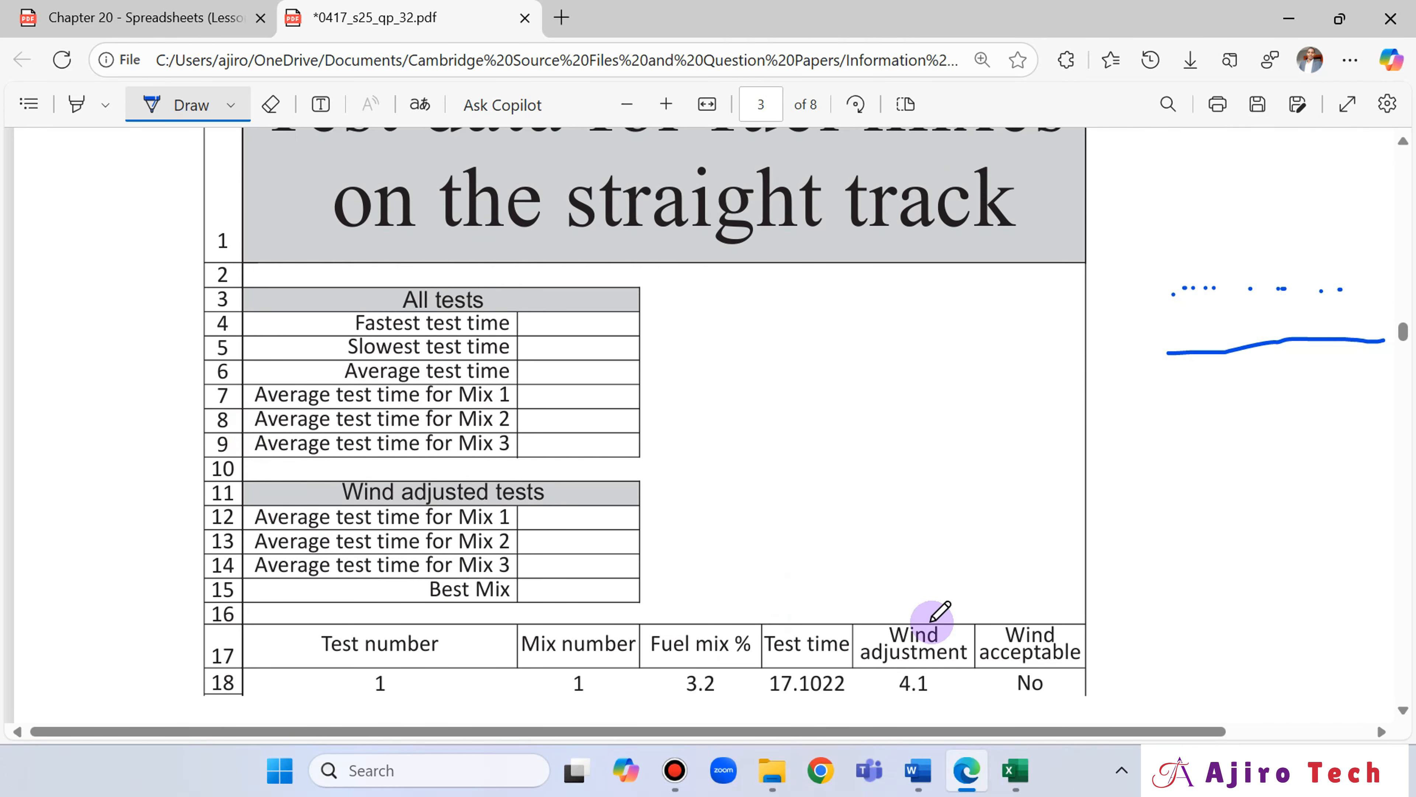
Centre the test data in A18:F77 horizontally in the spreadsheet, including the empty Wind acceptable column.
{"action": "left_click", "coordinate": [1020, 776]}
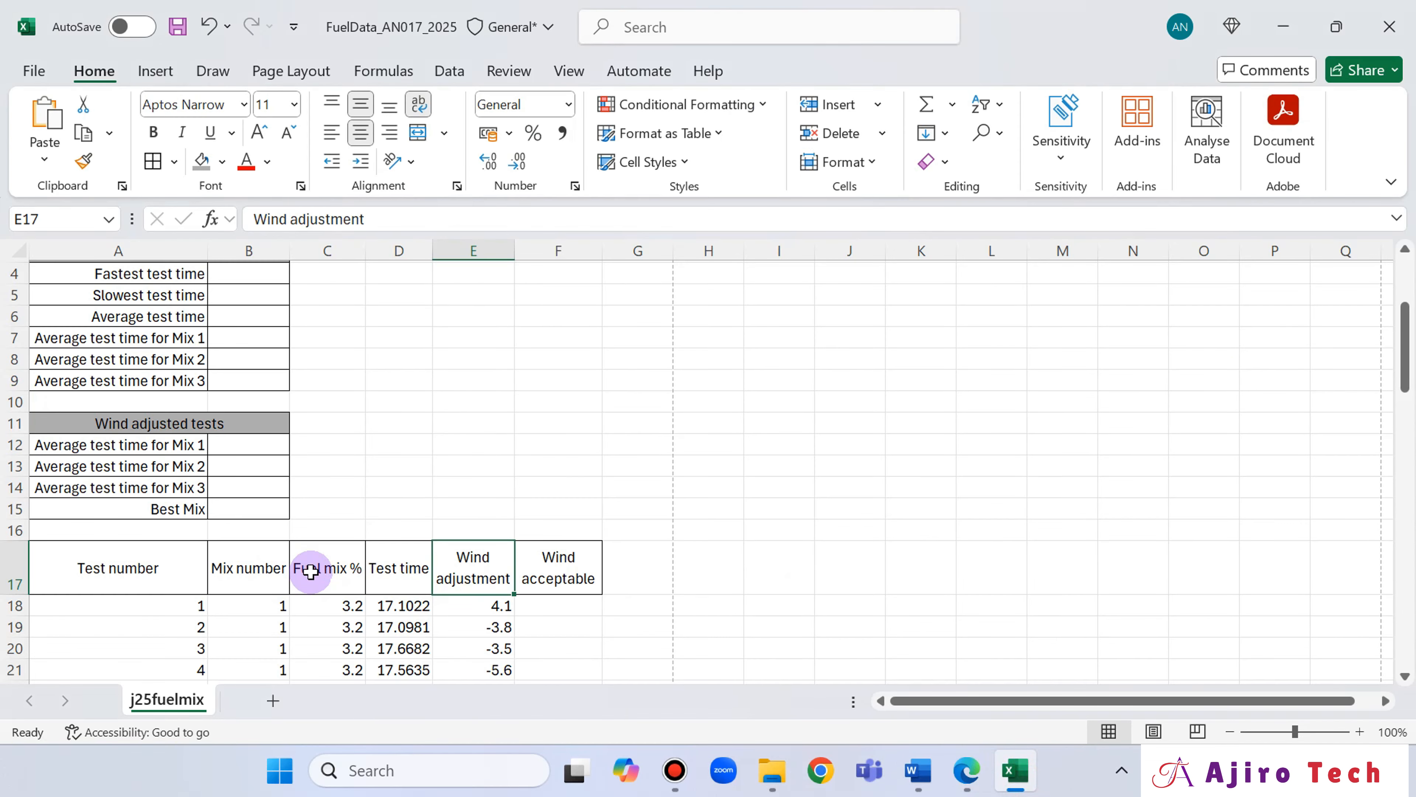
{"action": "scroll", "coordinate": [183, 554], "scroll_direction": "down", "scroll_amount": 1}
{"action": "left_click_drag", "start_coordinate": [114, 541], "coordinate": [345, 530]}
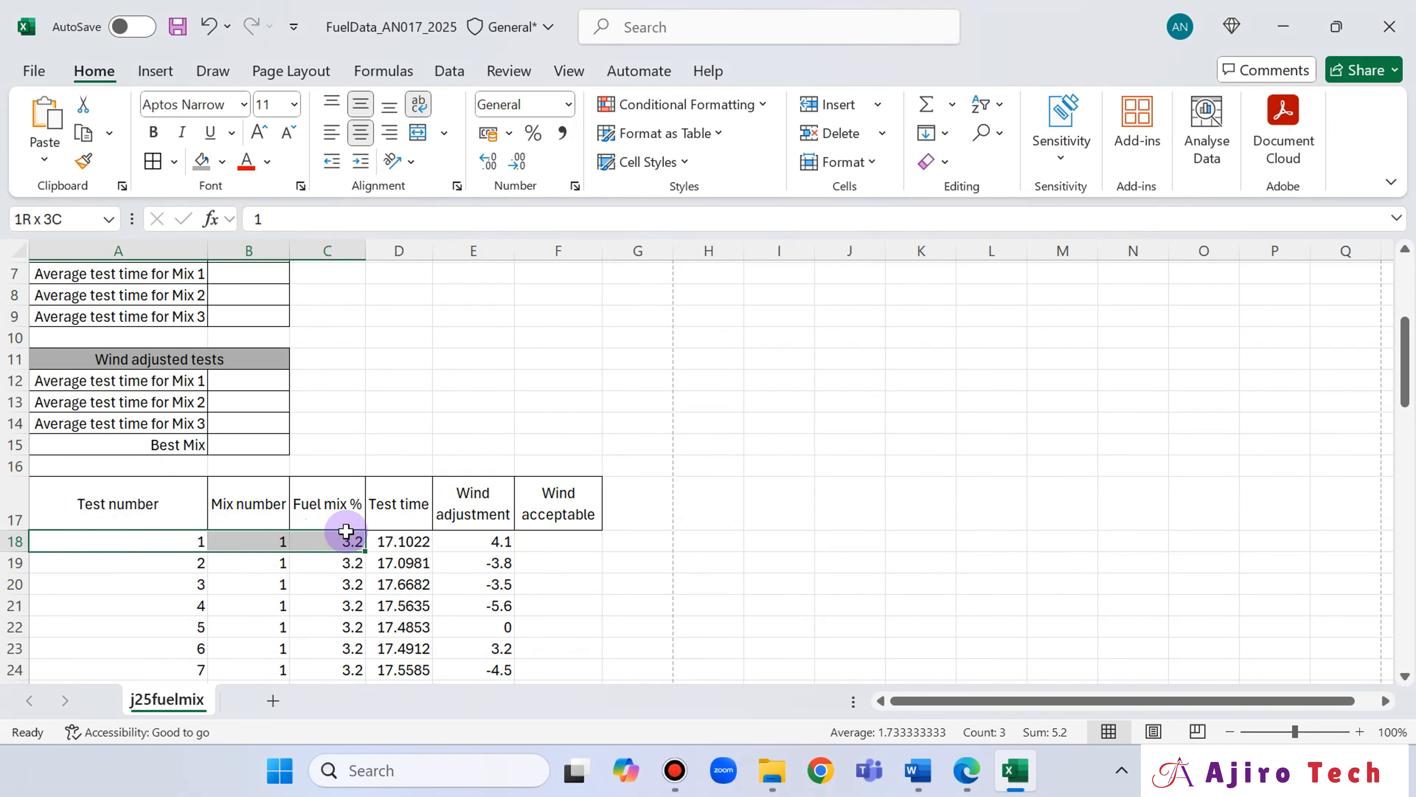
{"action": "left_click", "coordinate": [183, 541]}
{"action": "key", "text": "ctrl+shift+Right"}
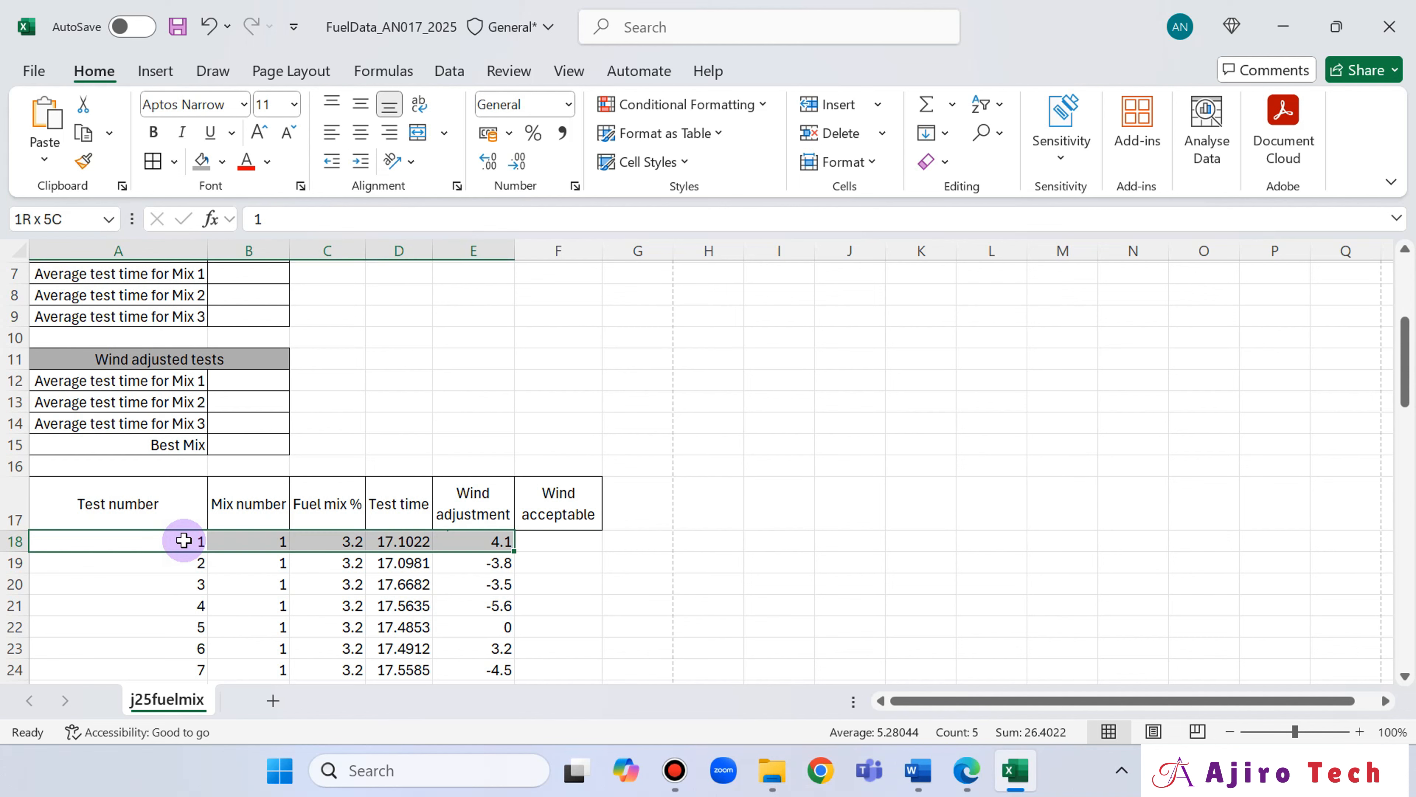
{"action": "key", "text": "shift+Right"}
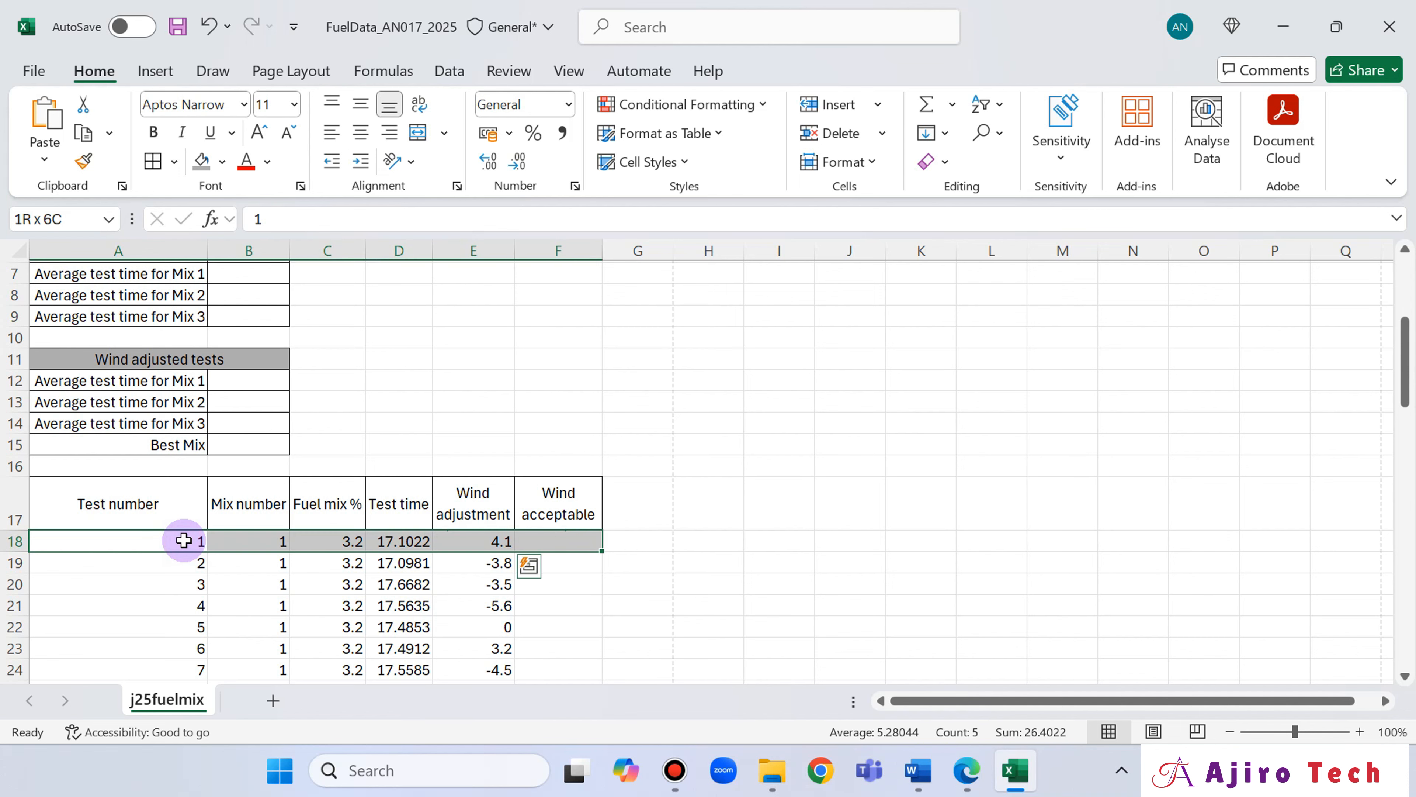
{"action": "key", "text": "ctrl+shift+Down"}
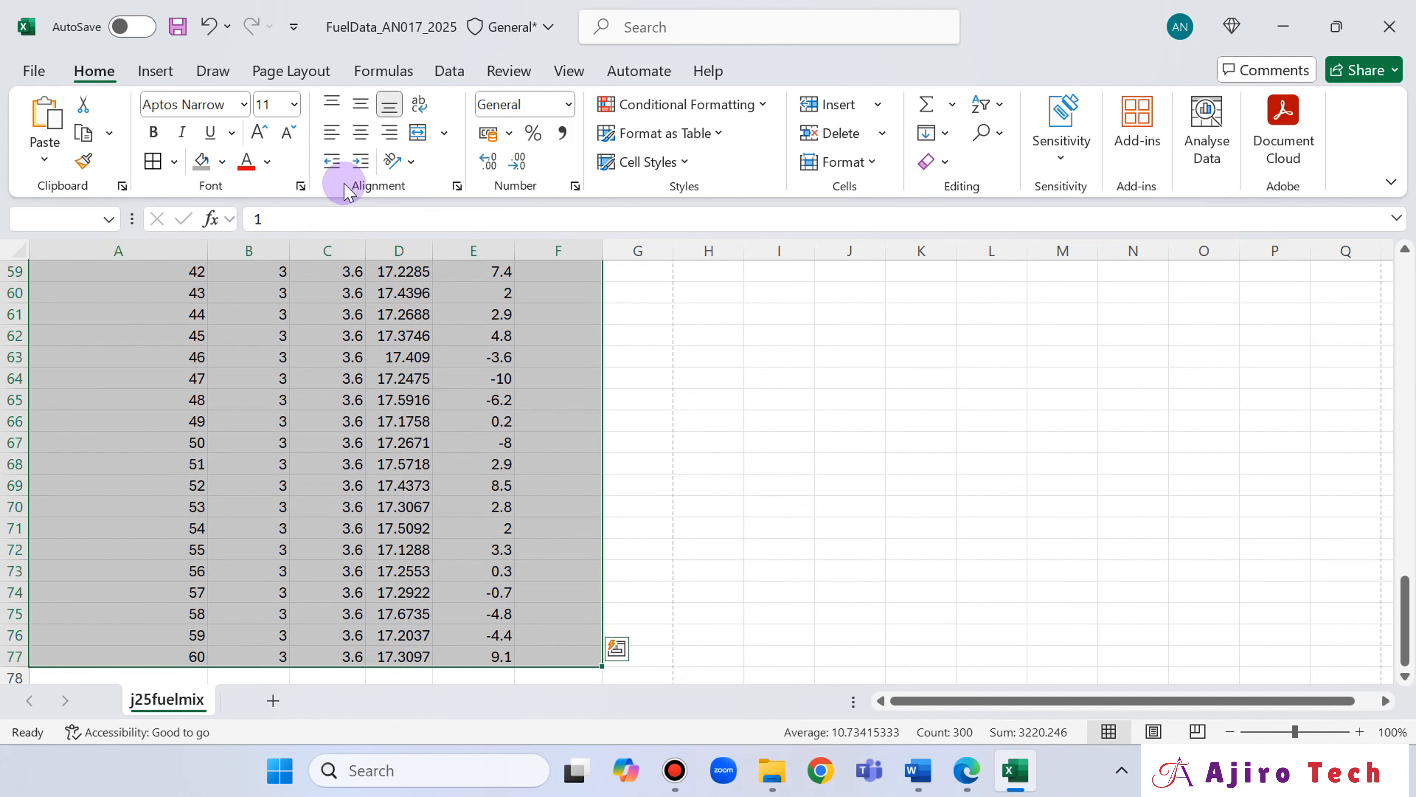
{"action": "left_click", "coordinate": [361, 133]}
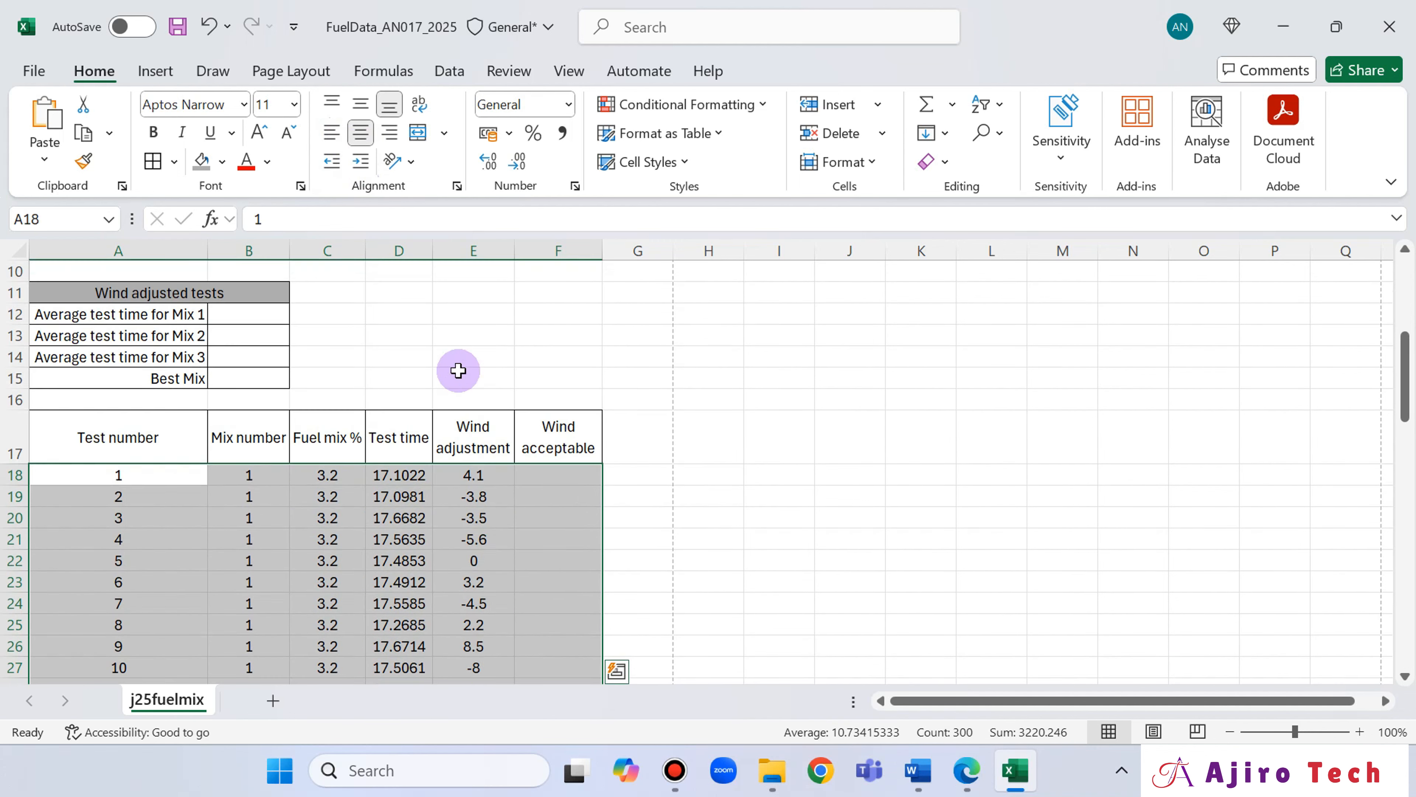
Compare data rows 18 to 77 with the question paper's row 18 and its instruction for rows 19 to 77.
{"action": "left_click", "coordinate": [968, 773]}
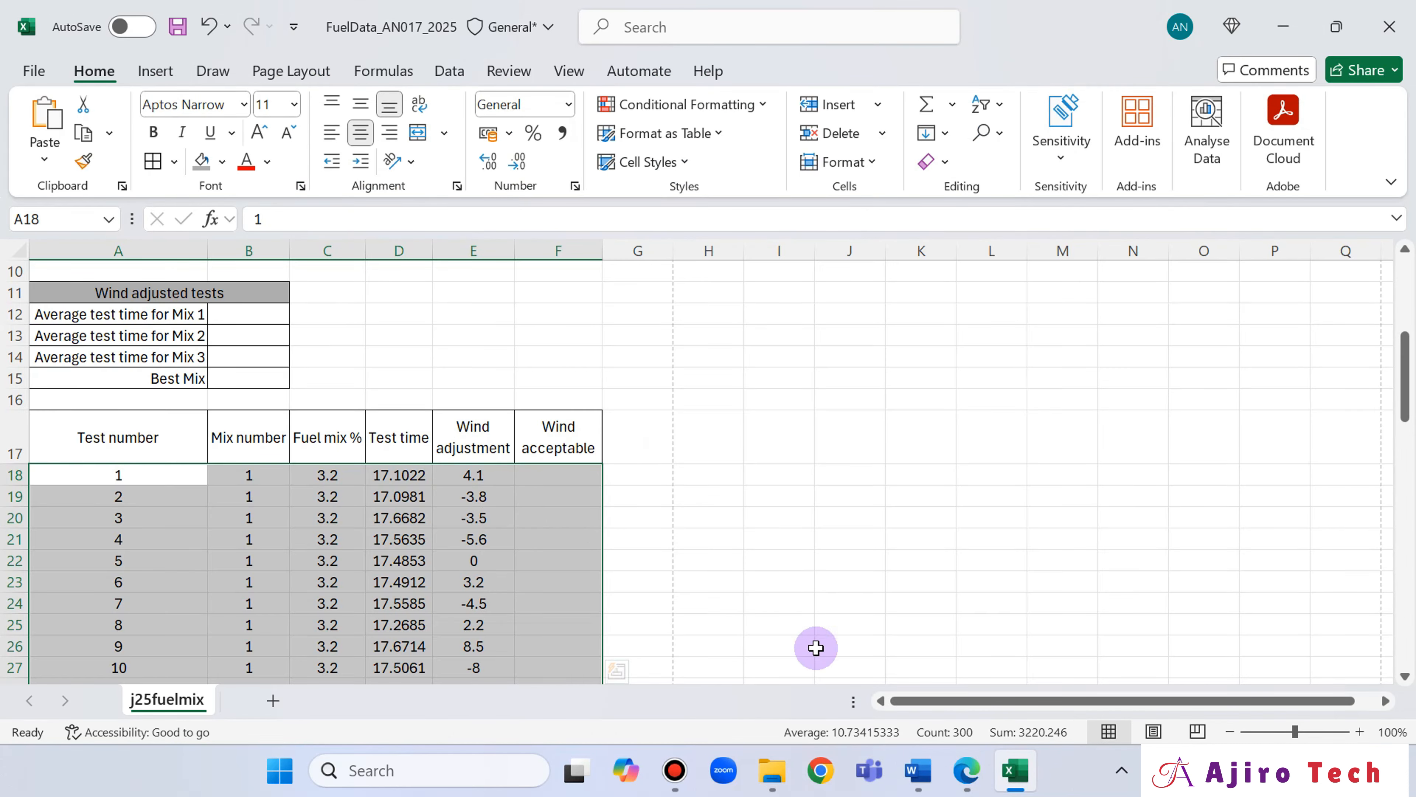
{"action": "left_click", "coordinate": [968, 770]}
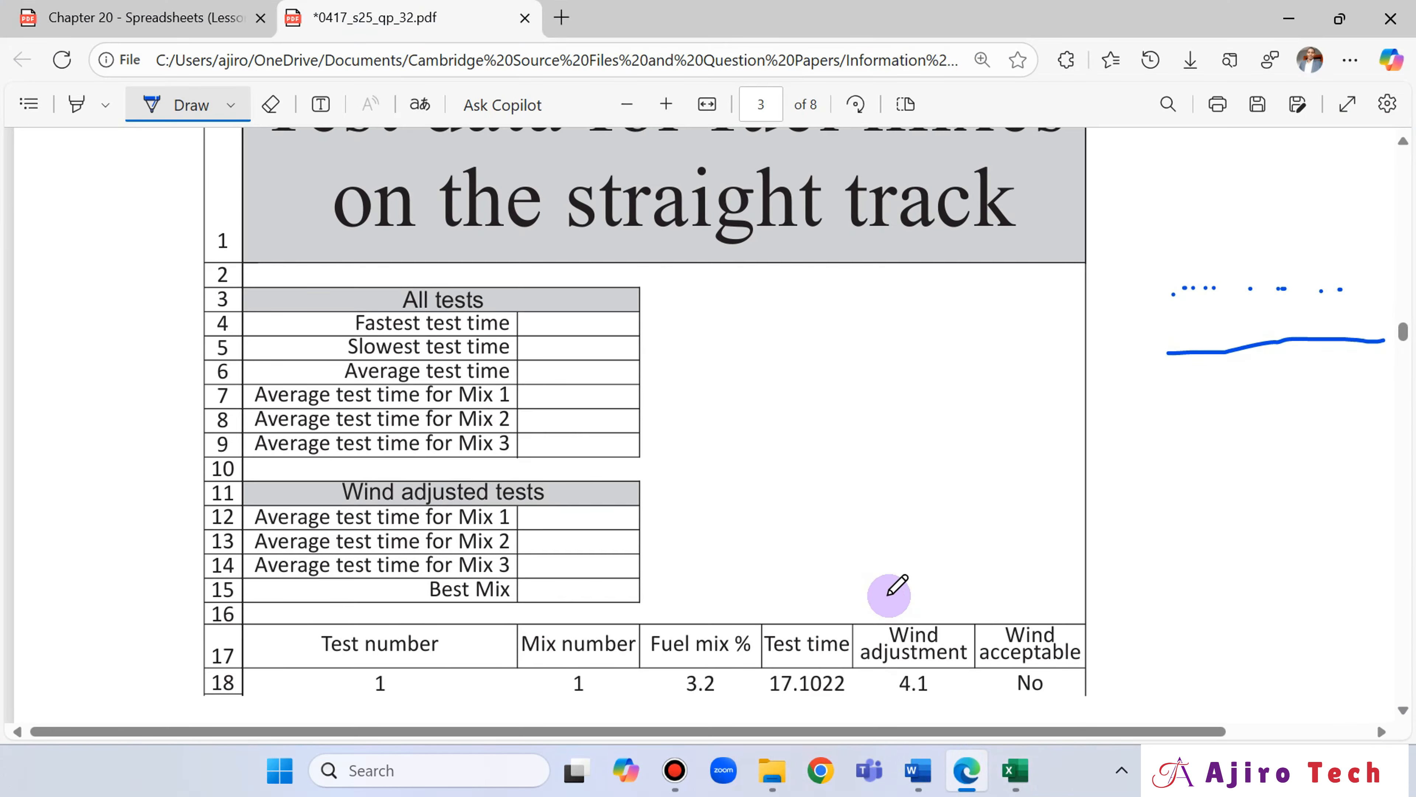
{"action": "scroll", "coordinate": [889, 593], "scroll_direction": "down", "scroll_amount": 1}
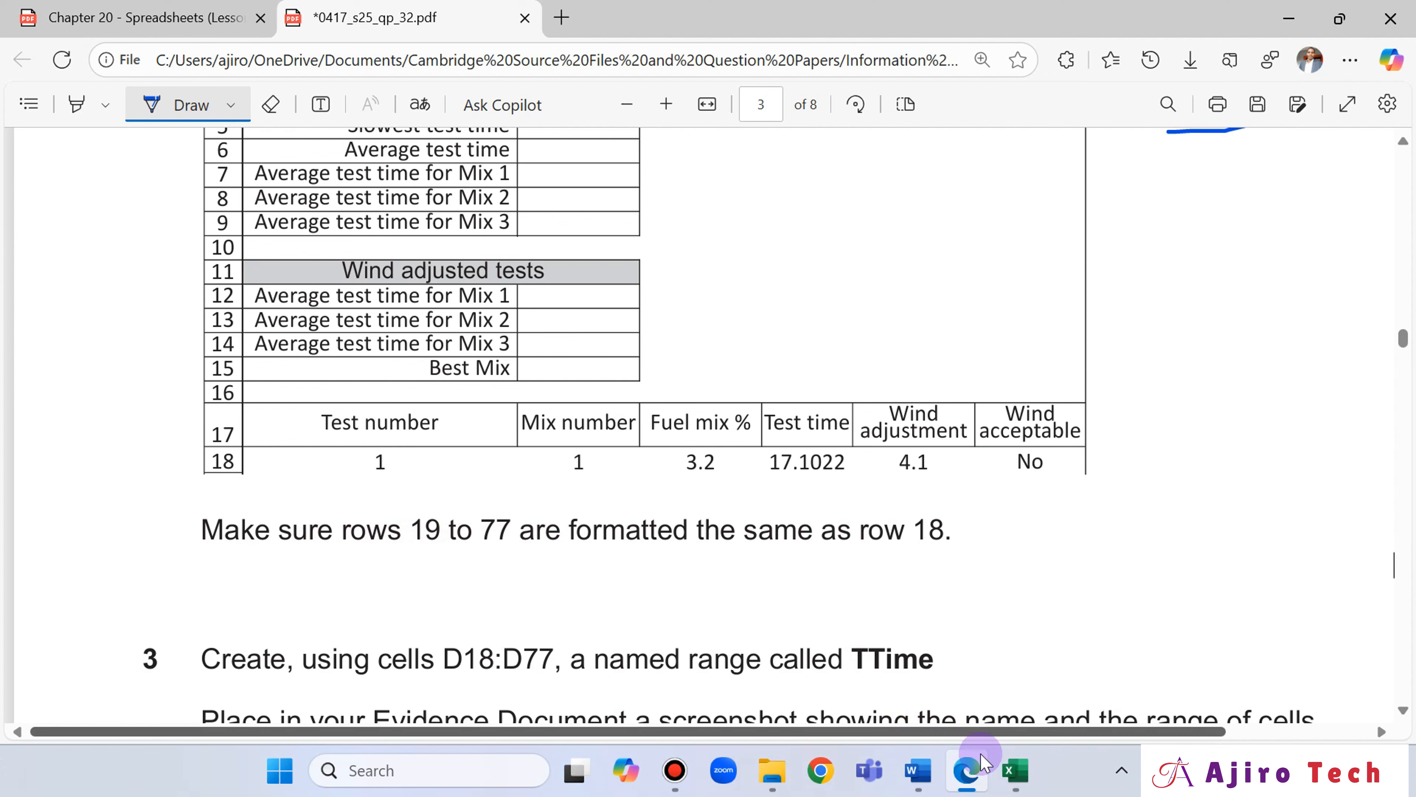
{"action": "left_click", "coordinate": [1015, 770]}
{"action": "scroll", "coordinate": [495, 461], "scroll_direction": "down", "scroll_amount": 5}
{"action": "scroll", "coordinate": [494, 461], "scroll_direction": "up", "scroll_amount": 3}
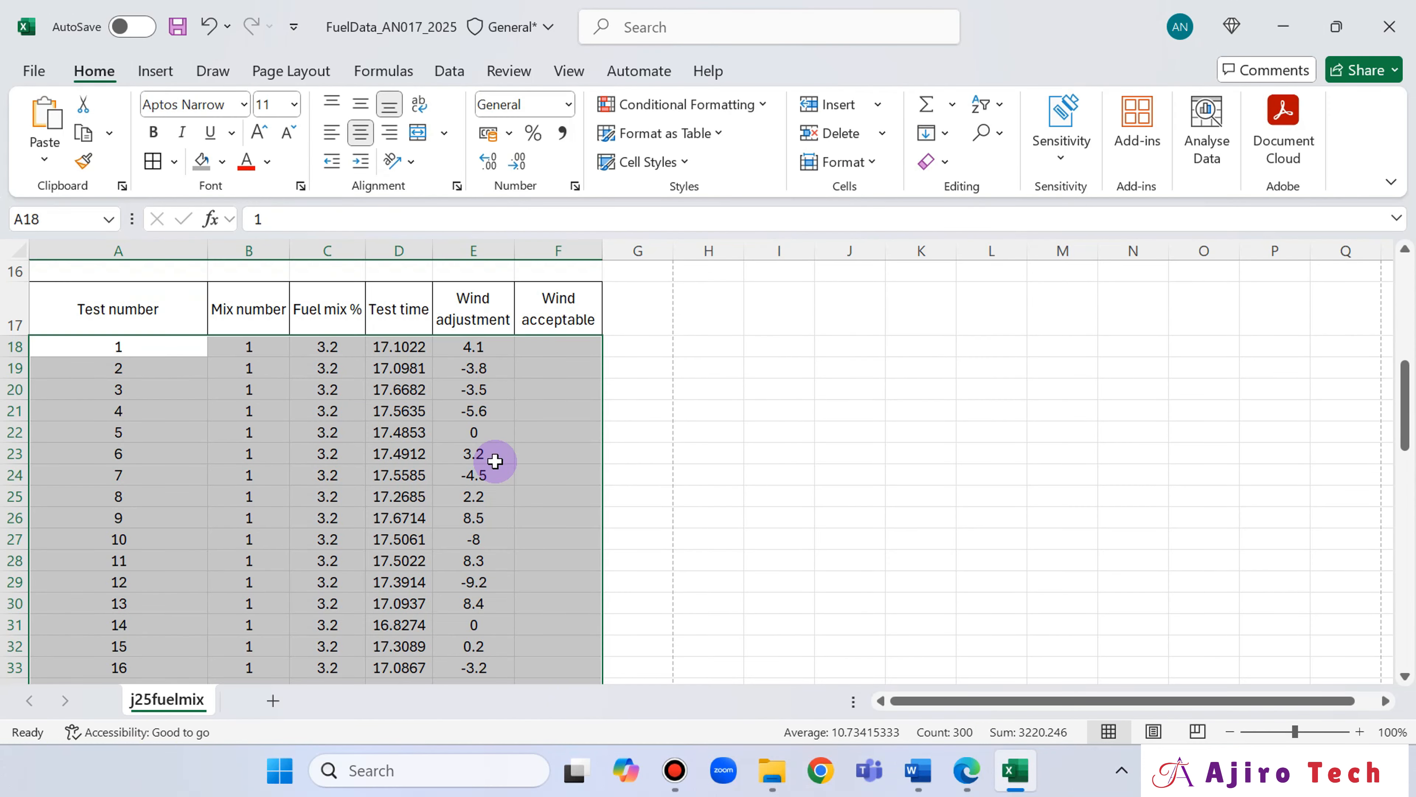
{"action": "scroll", "coordinate": [495, 461], "scroll_direction": "down", "scroll_amount": 3}
{"action": "scroll", "coordinate": [495, 460], "scroll_direction": "up", "scroll_amount": 4}
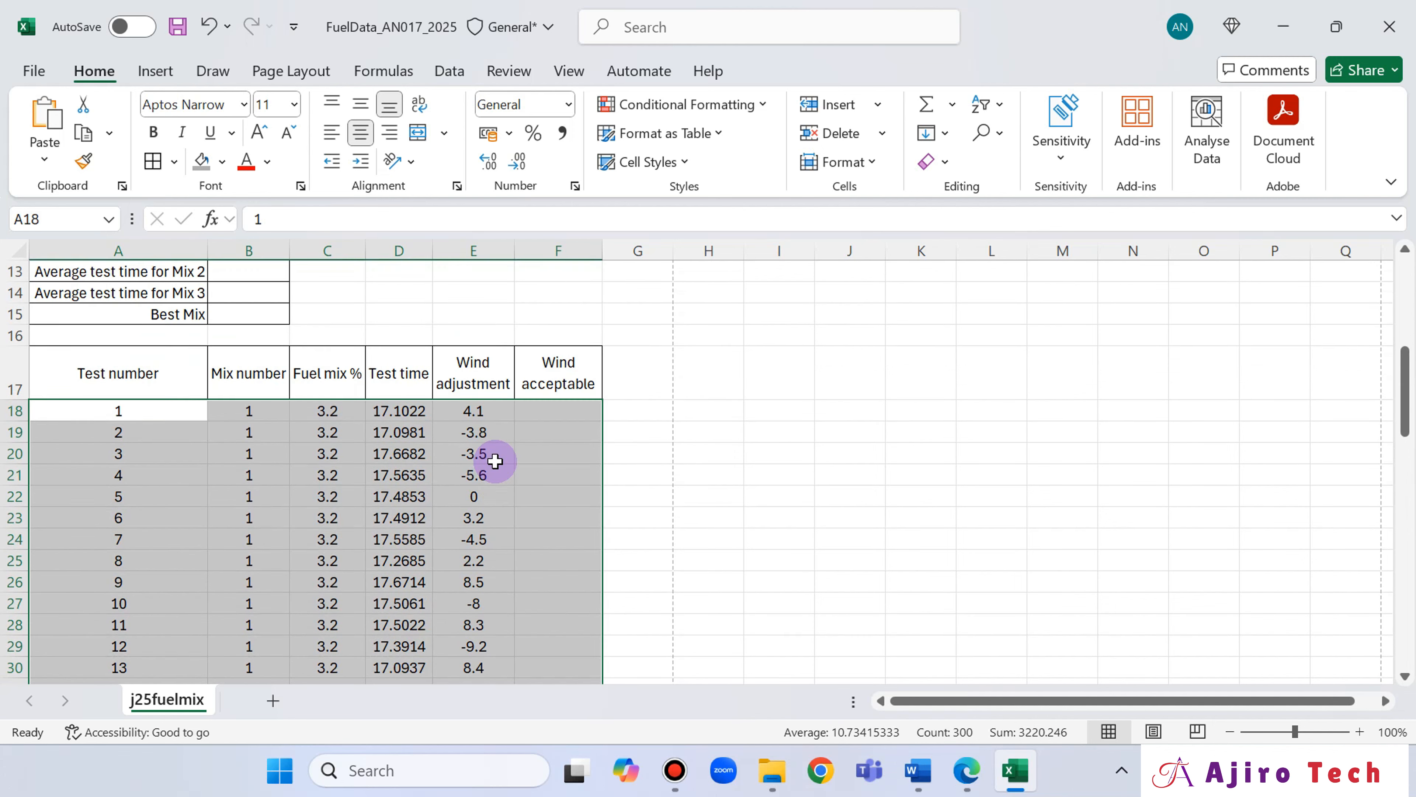
{"action": "left_click", "coordinate": [971, 776]}
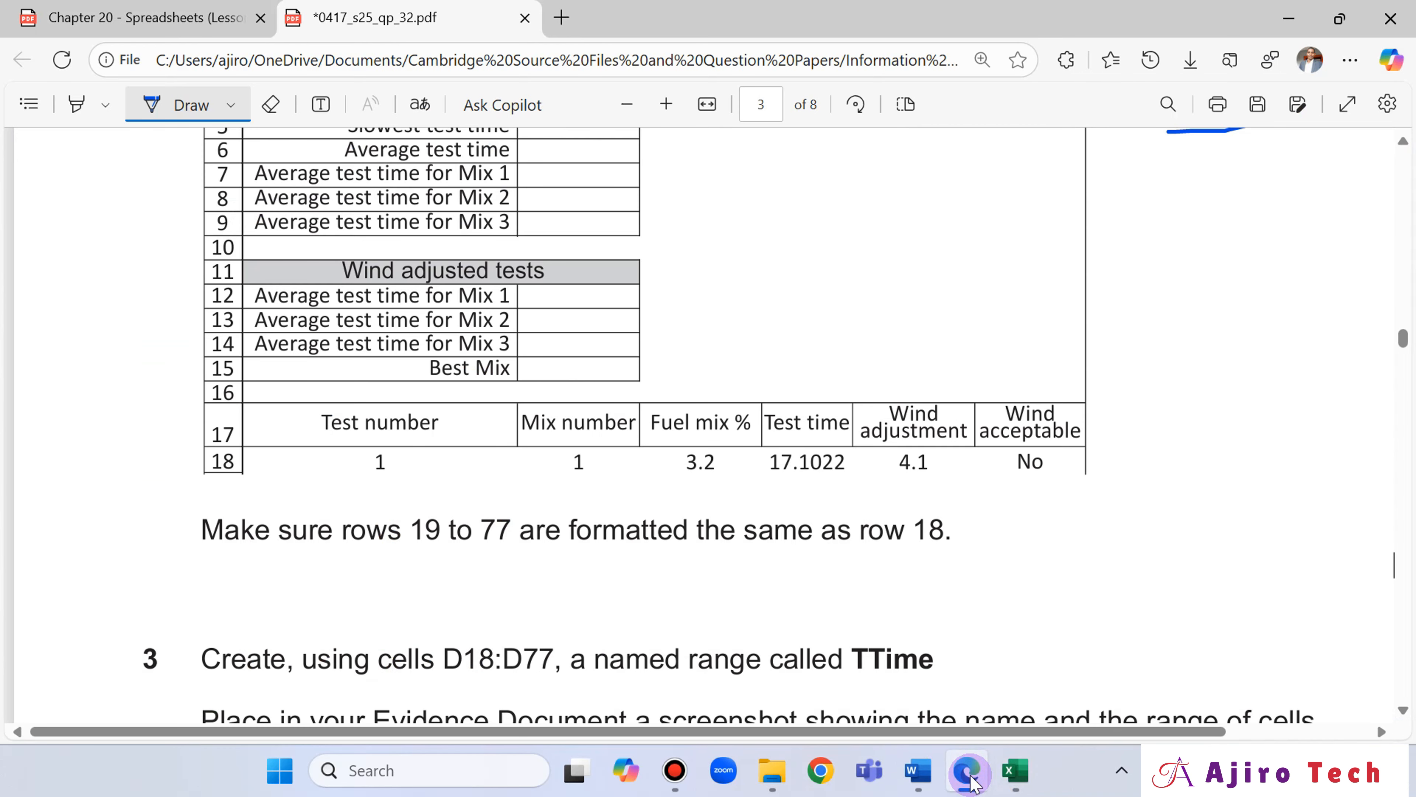
{"action": "left_click", "coordinate": [1014, 770]}
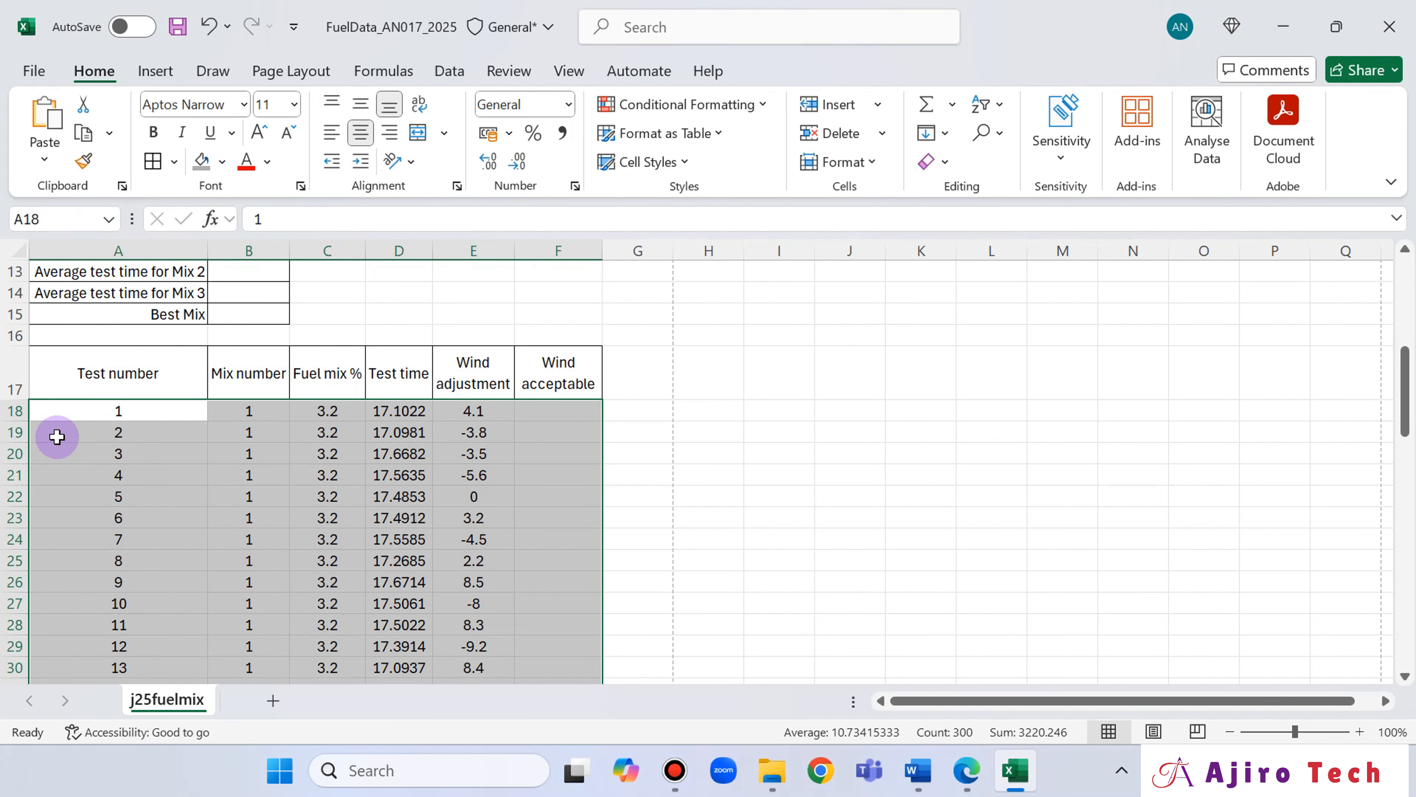
{"action": "scroll", "coordinate": [59, 435], "scroll_direction": "down", "scroll_amount": 16}
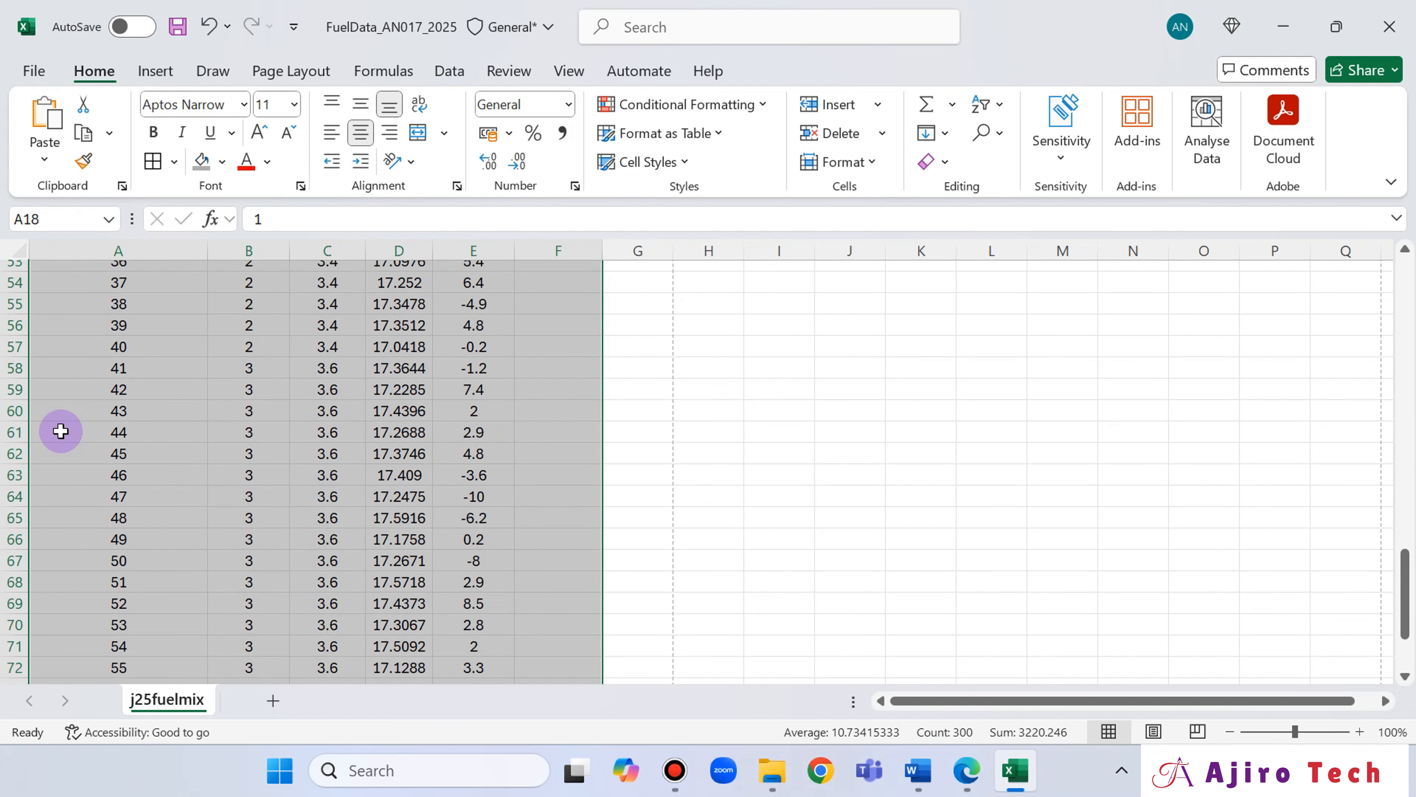
{"action": "left_click", "coordinate": [968, 770]}
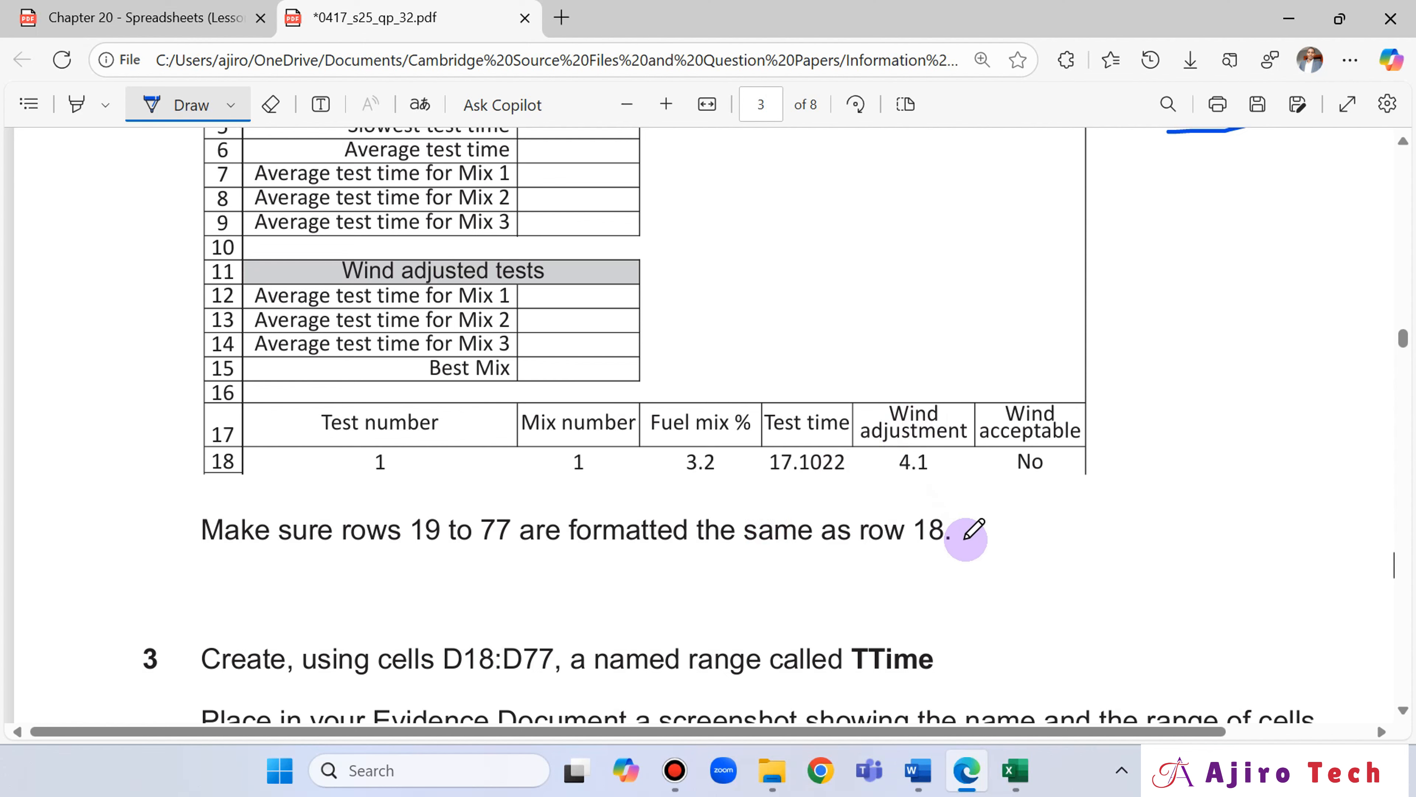
Fit the question paper to the window width and review question 2's instructions against the sample layout.
{"action": "scroll", "coordinate": [972, 530], "scroll_direction": "up", "scroll_amount": 5}
{"action": "scroll", "coordinate": [973, 535], "scroll_direction": "up", "scroll_amount": 3}
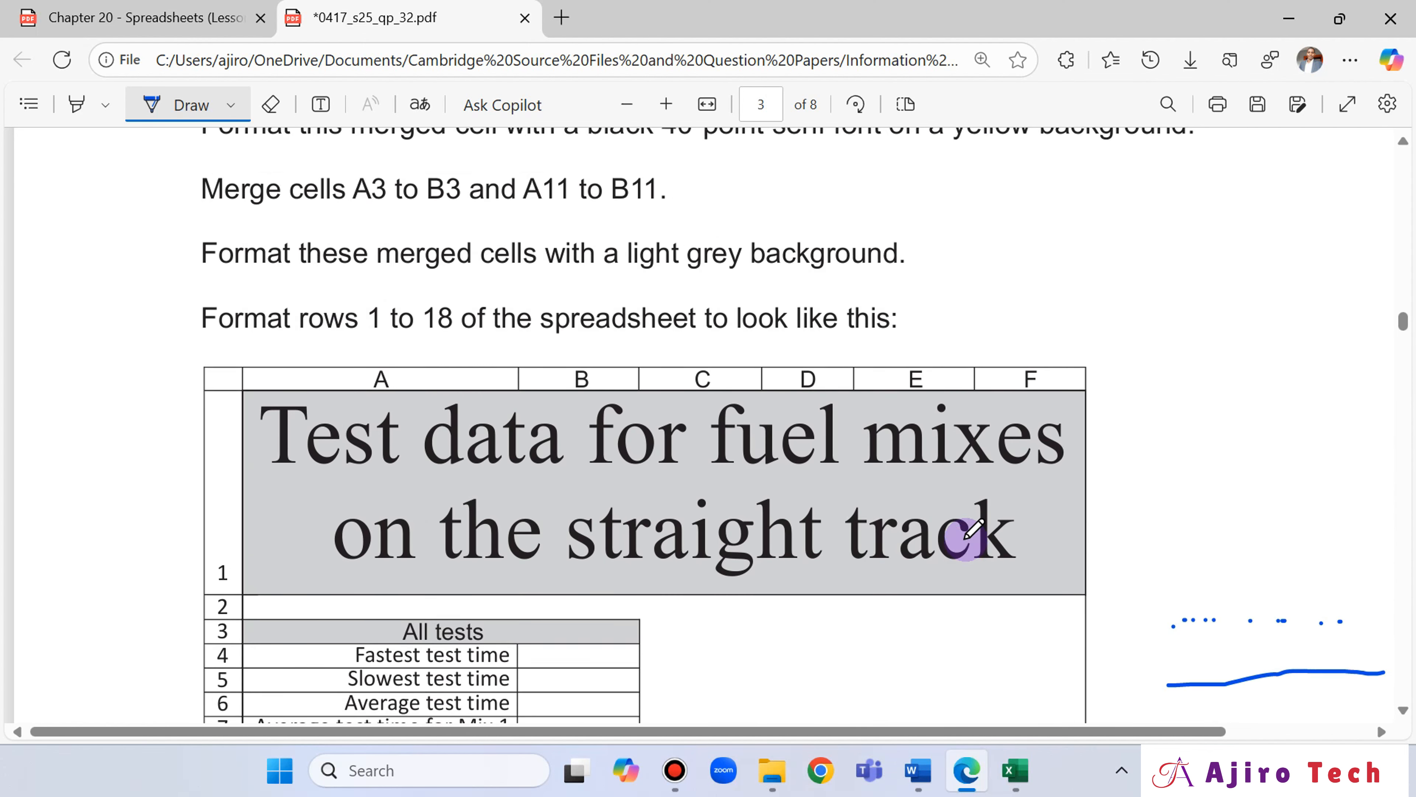
{"action": "scroll", "coordinate": [973, 535], "scroll_direction": "down", "scroll_amount": 10}
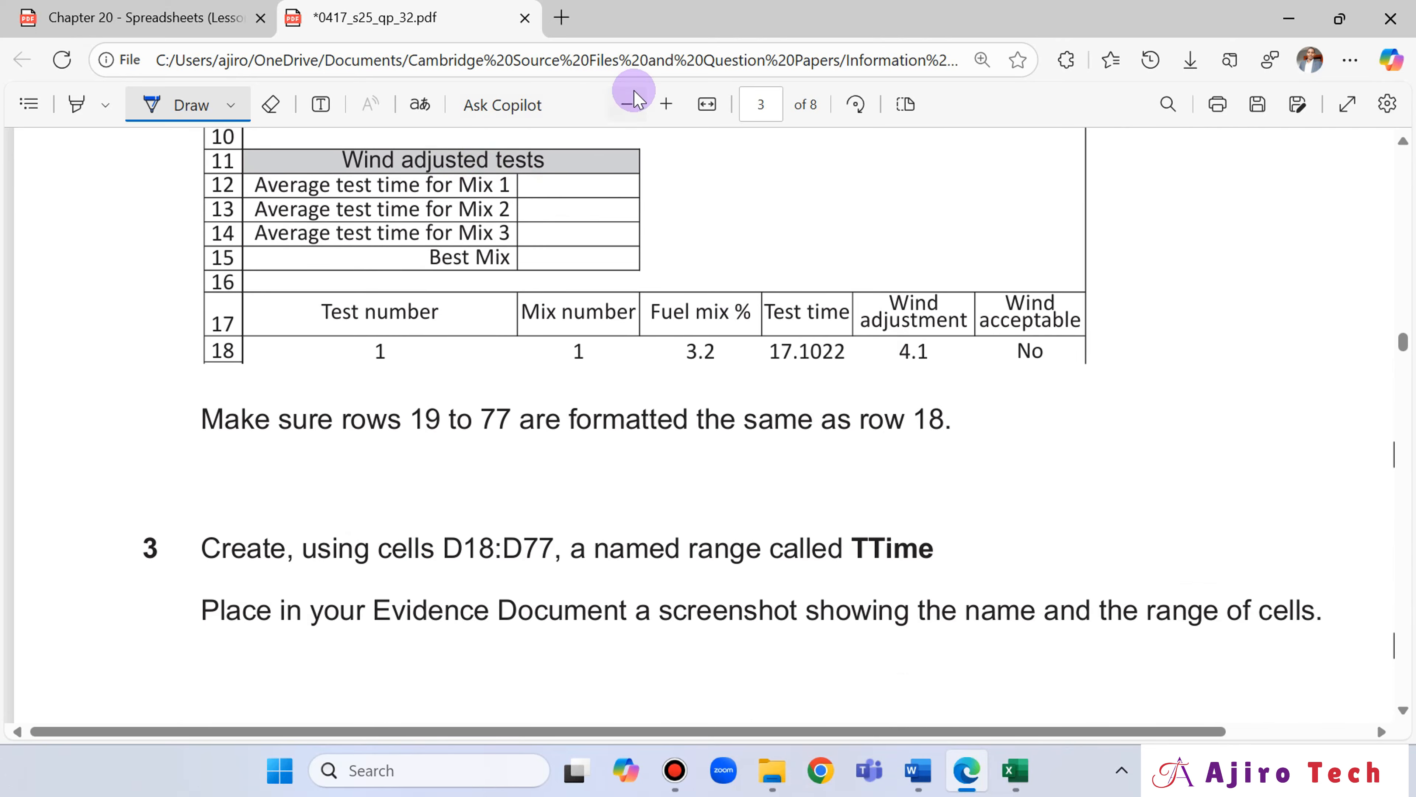
{"action": "left_click", "coordinate": [625, 104]}
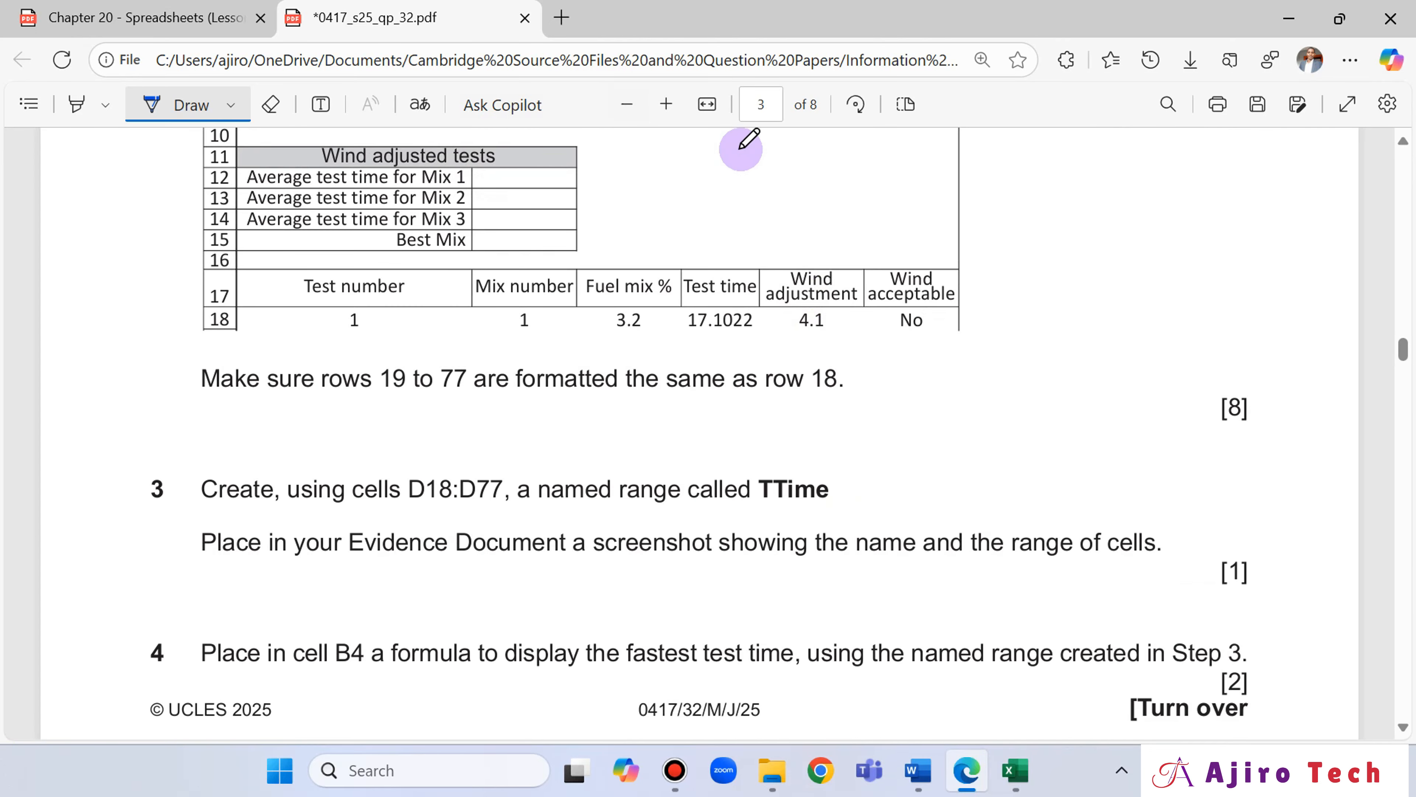
{"action": "left_click", "coordinate": [706, 104]}
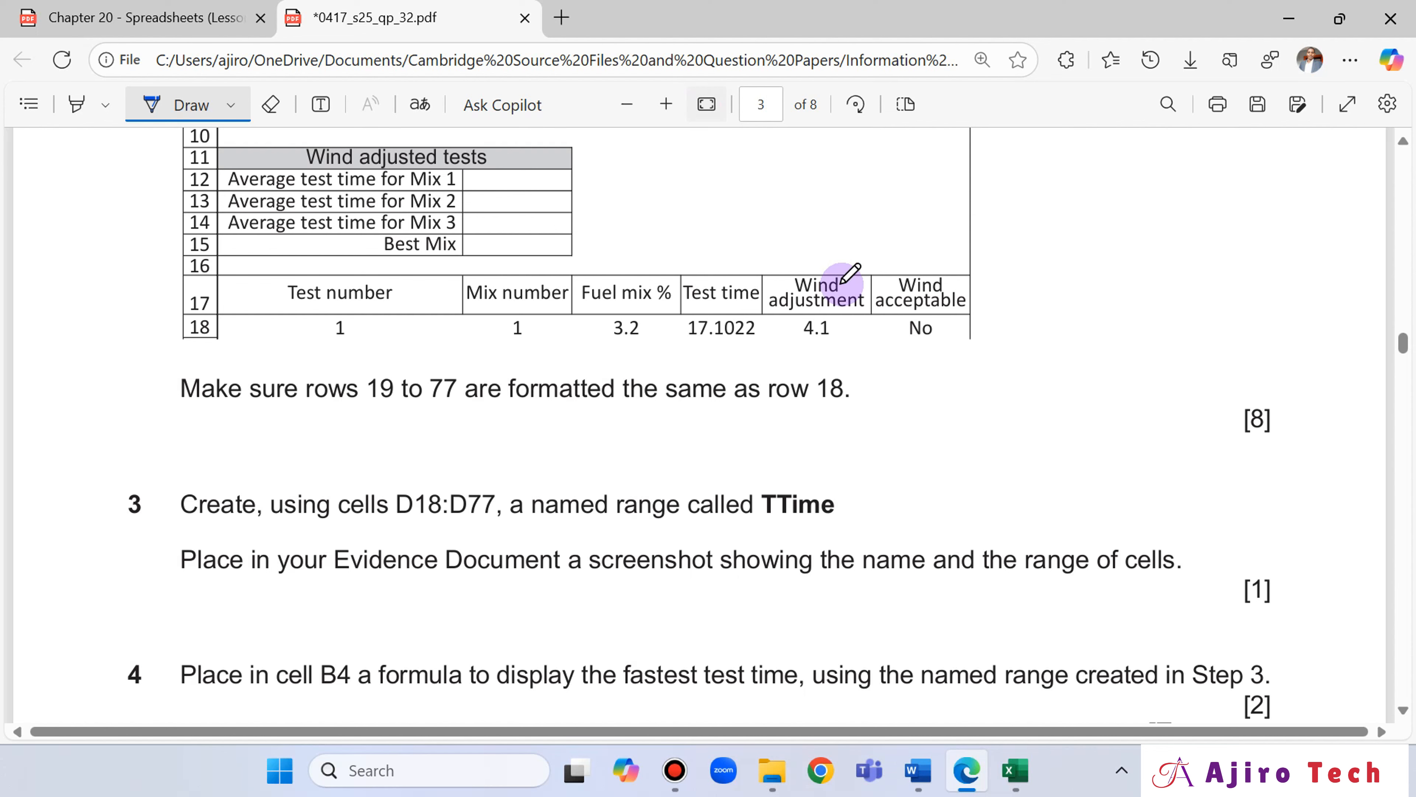
{"action": "scroll", "coordinate": [1044, 383], "scroll_direction": "up", "scroll_amount": 10}
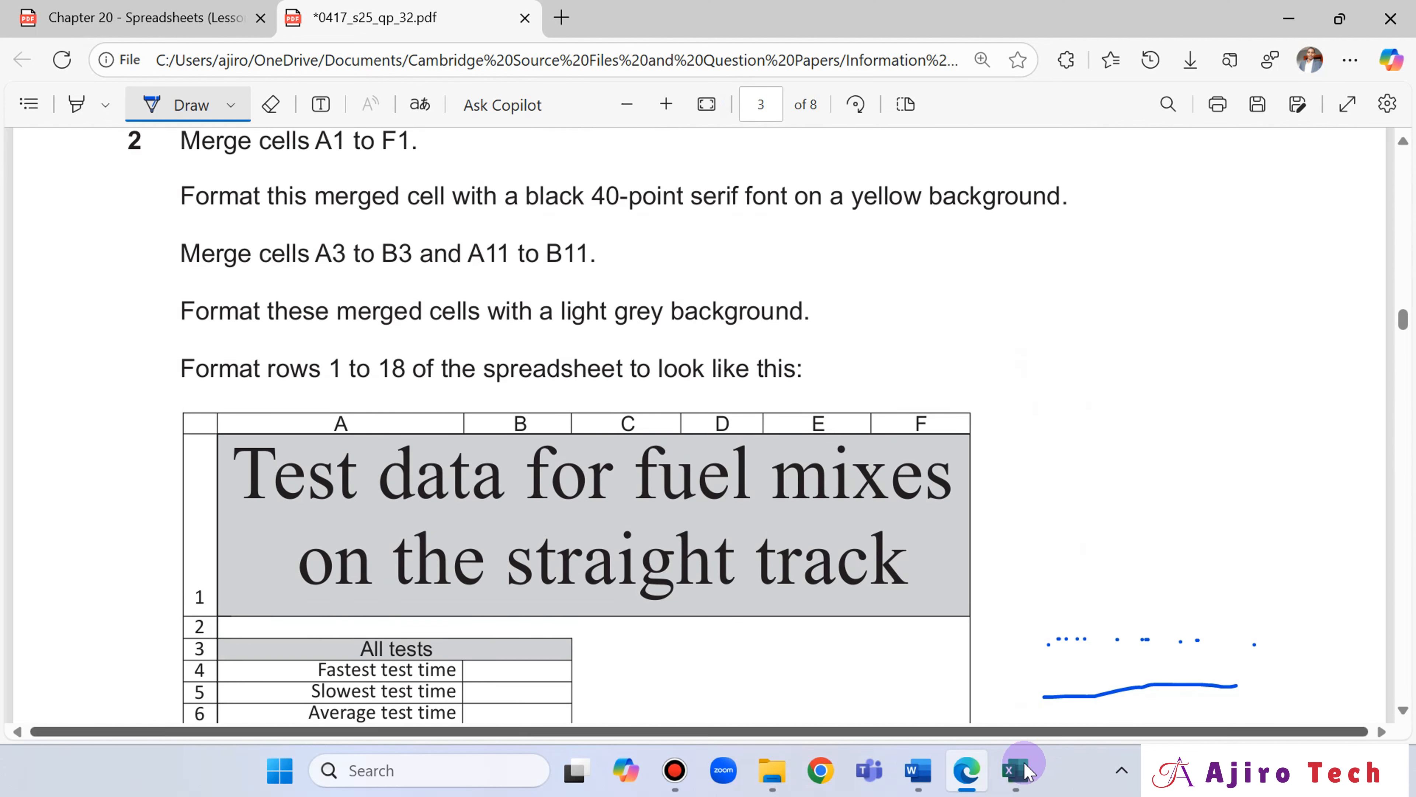
Widen columns C and D slightly in the spreadsheet so the merged title in A1:F1 fits on two lines.
{"action": "left_click", "coordinate": [1015, 770]}
{"action": "scroll", "coordinate": [609, 407], "scroll_direction": "up", "scroll_amount": 8}
{"action": "scroll", "coordinate": [609, 407], "scroll_direction": "up", "scroll_amount": 12}
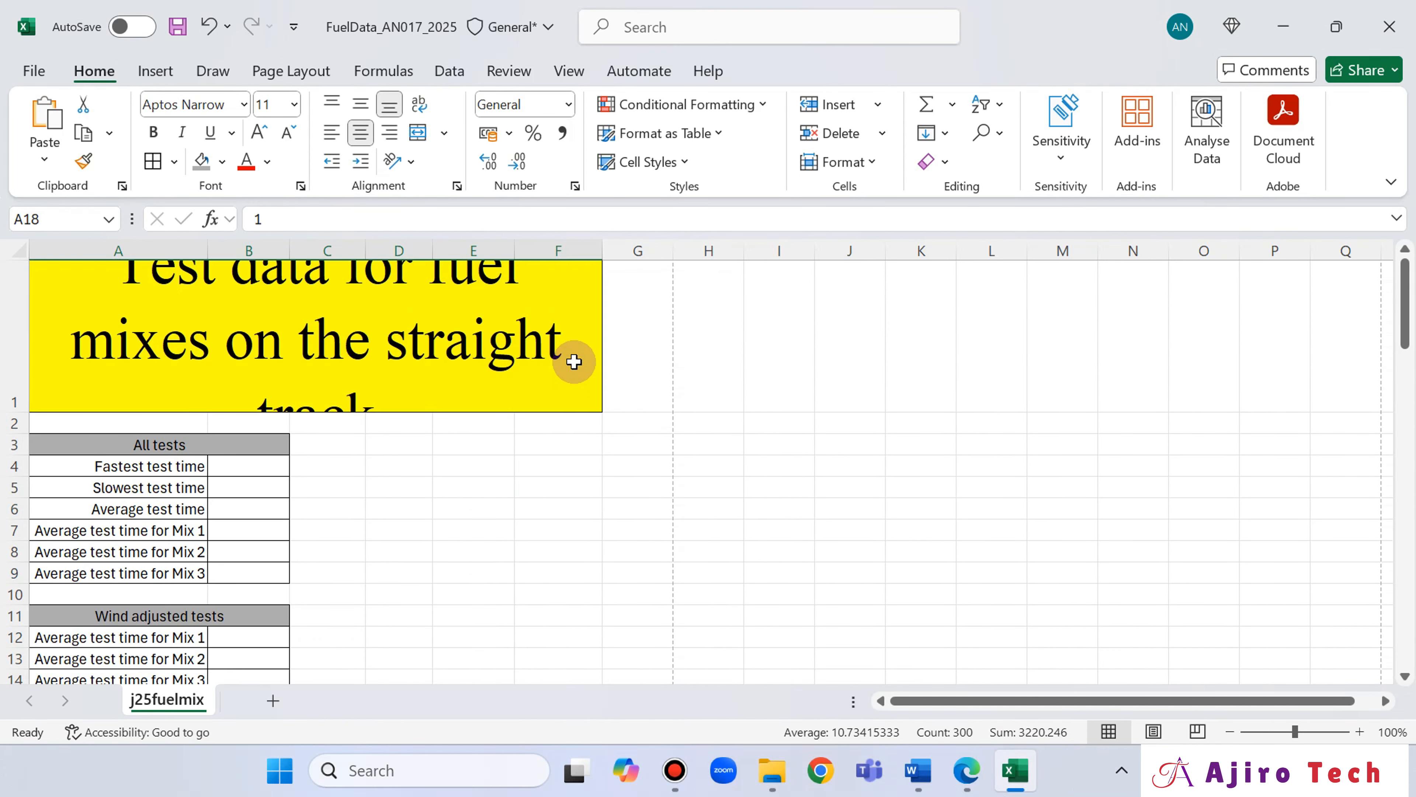
{"action": "scroll", "coordinate": [574, 362], "scroll_direction": "down", "scroll_amount": 1}
{"action": "scroll", "coordinate": [574, 362], "scroll_direction": "up", "scroll_amount": 1}
{"action": "left_click", "coordinate": [524, 358]}
{"action": "scroll", "coordinate": [320, 459], "scroll_direction": "down", "scroll_amount": 1}
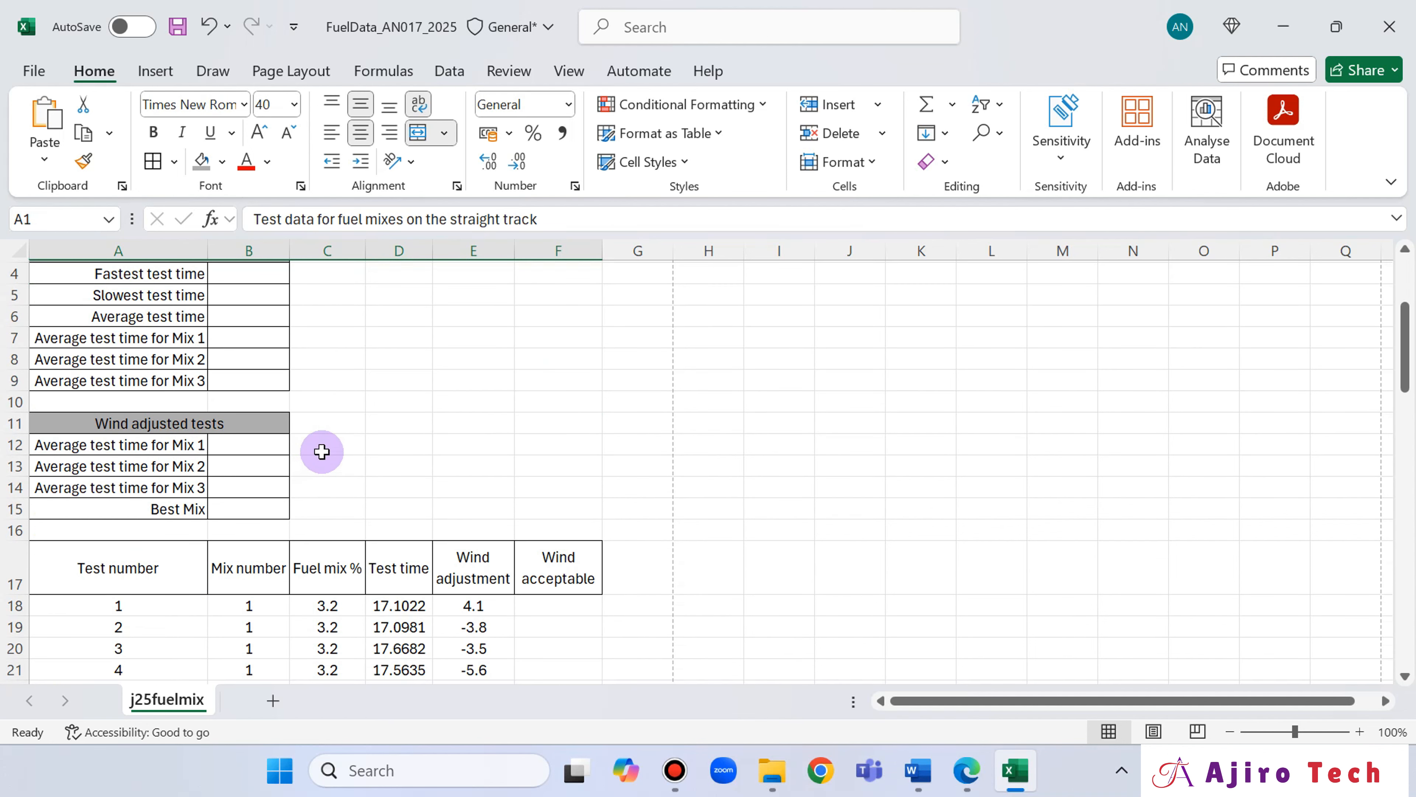
{"action": "scroll", "coordinate": [322, 452], "scroll_direction": "up", "scroll_amount": 1}
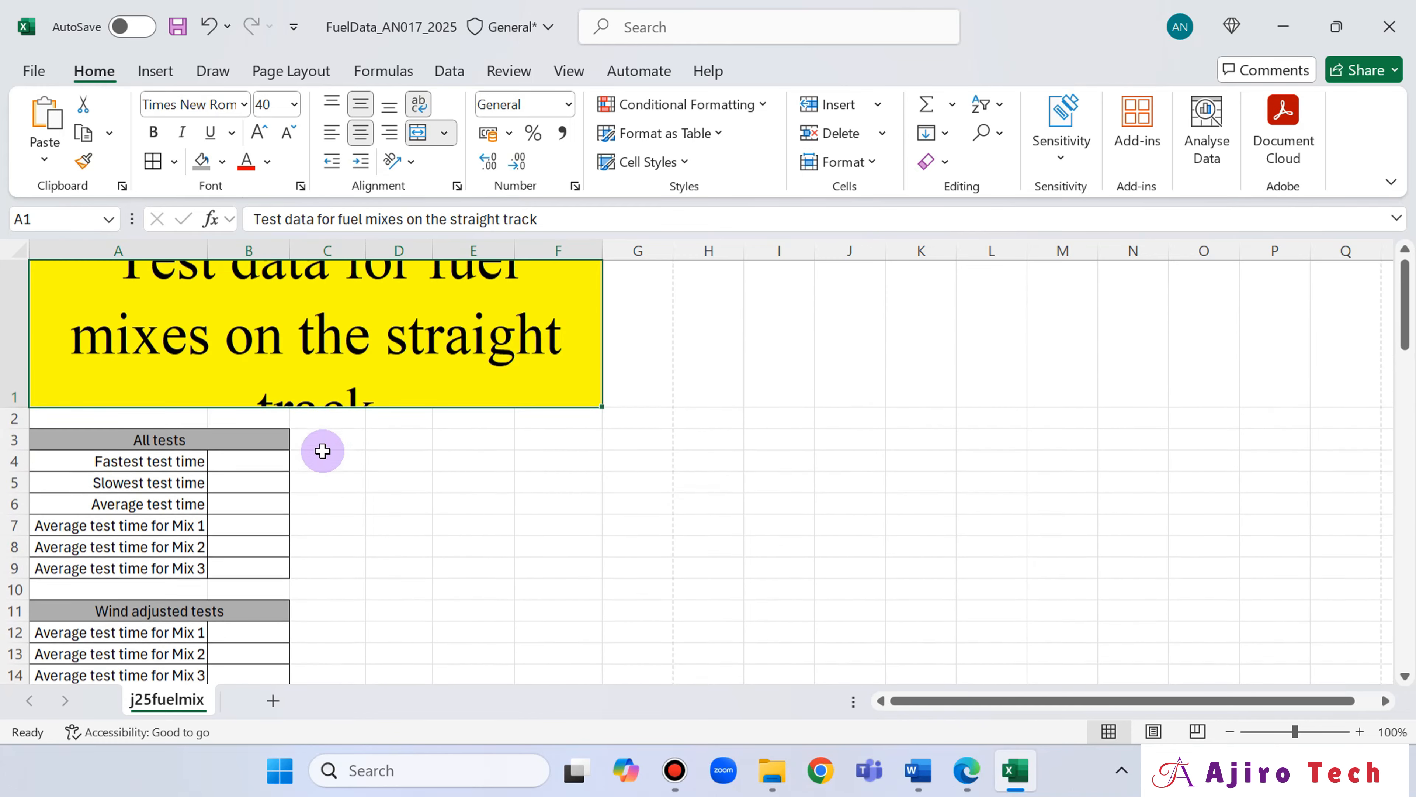
{"action": "scroll", "coordinate": [472, 306], "scroll_direction": "down", "scroll_amount": 3}
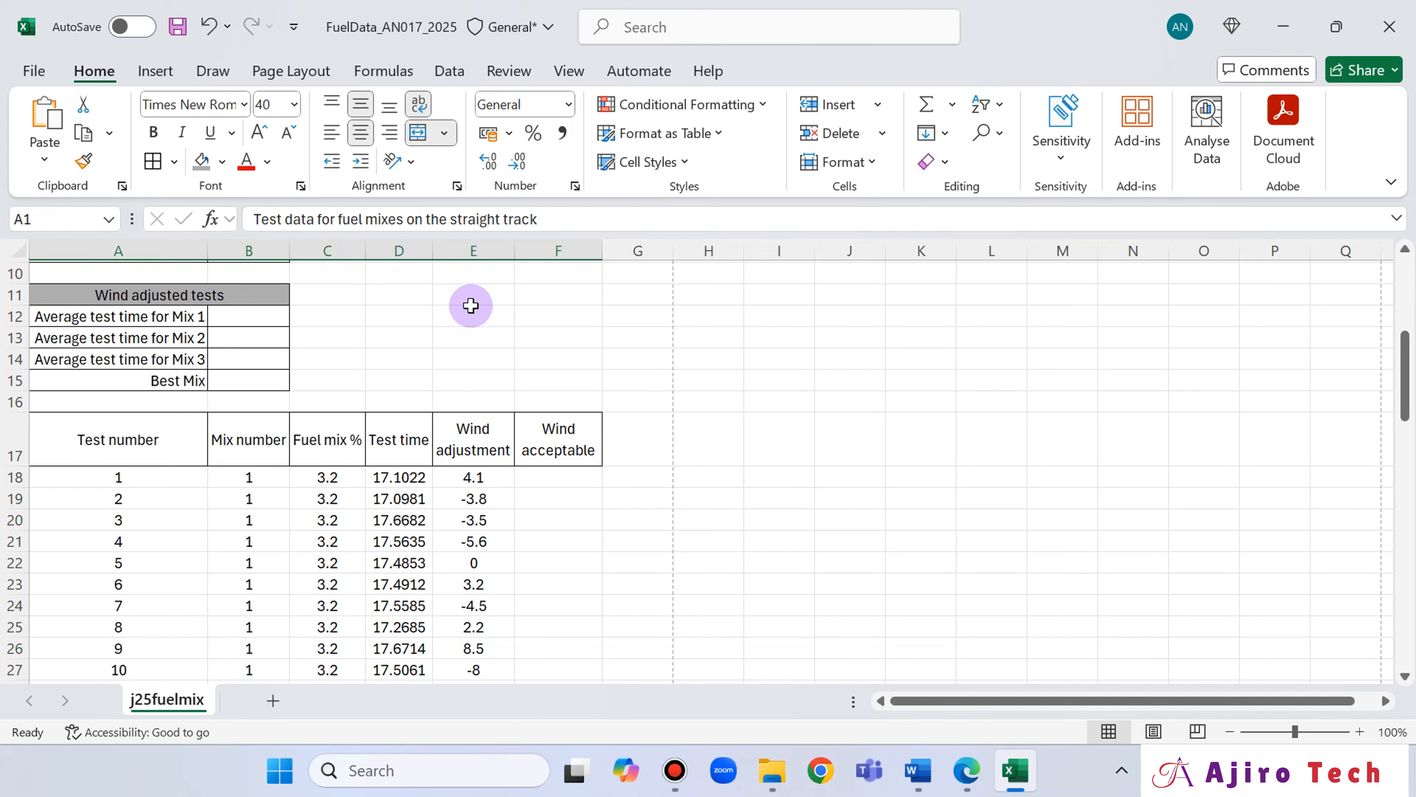
{"action": "scroll", "coordinate": [471, 306], "scroll_direction": "up", "scroll_amount": 3}
{"action": "scroll", "coordinate": [471, 306], "scroll_direction": "down", "scroll_amount": 1}
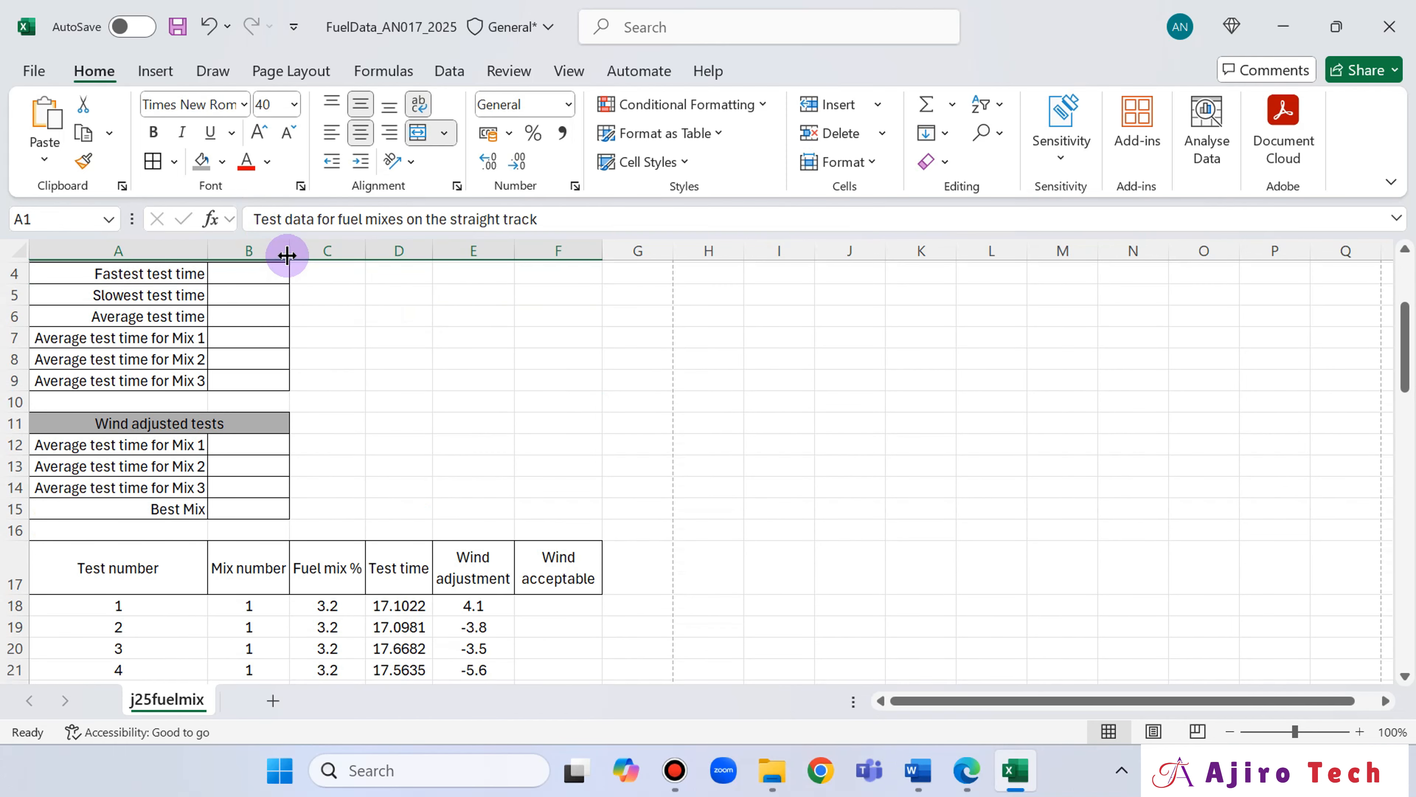
{"action": "left_click_drag", "start_coordinate": [365, 251], "coordinate": [451, 250]}
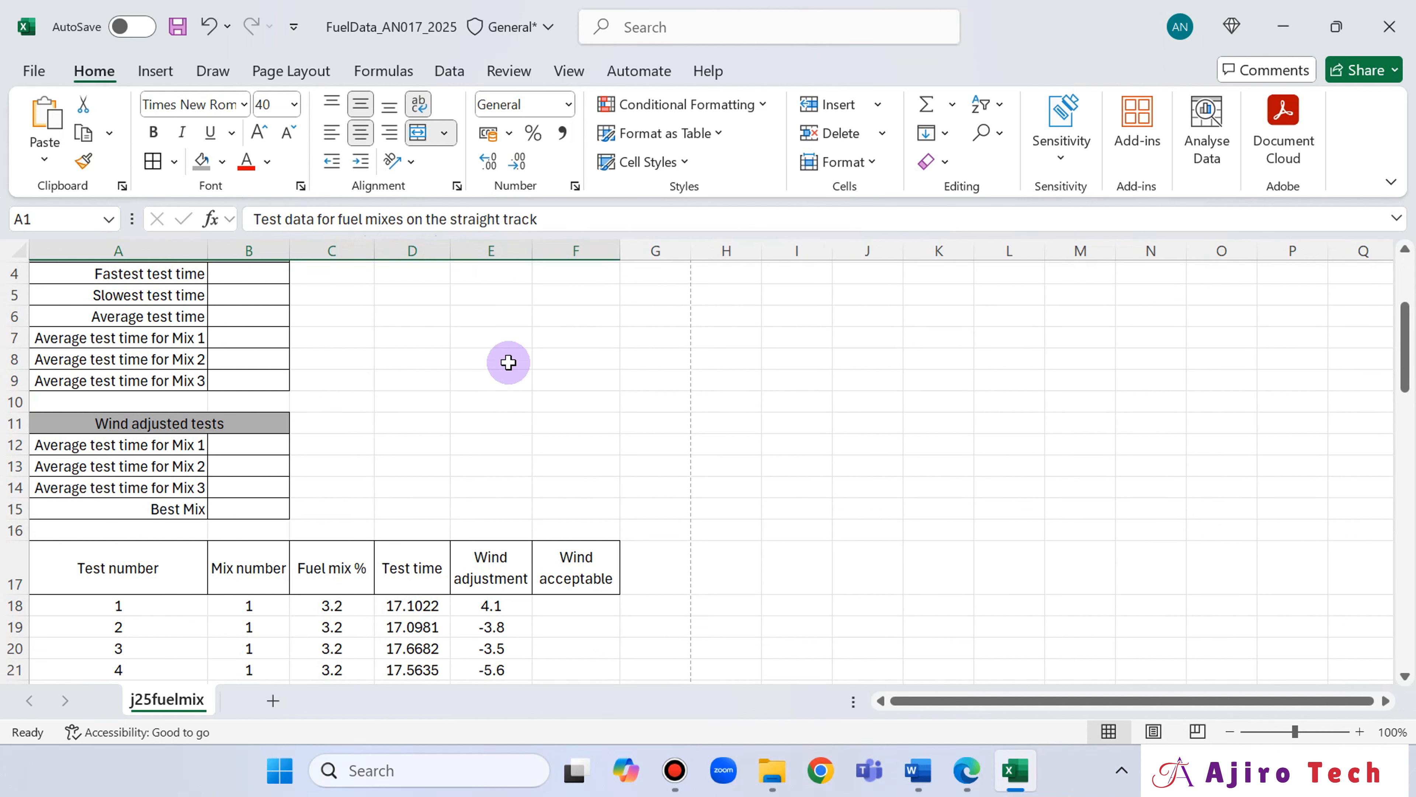
{"action": "scroll", "coordinate": [525, 394], "scroll_direction": "up", "scroll_amount": 1}
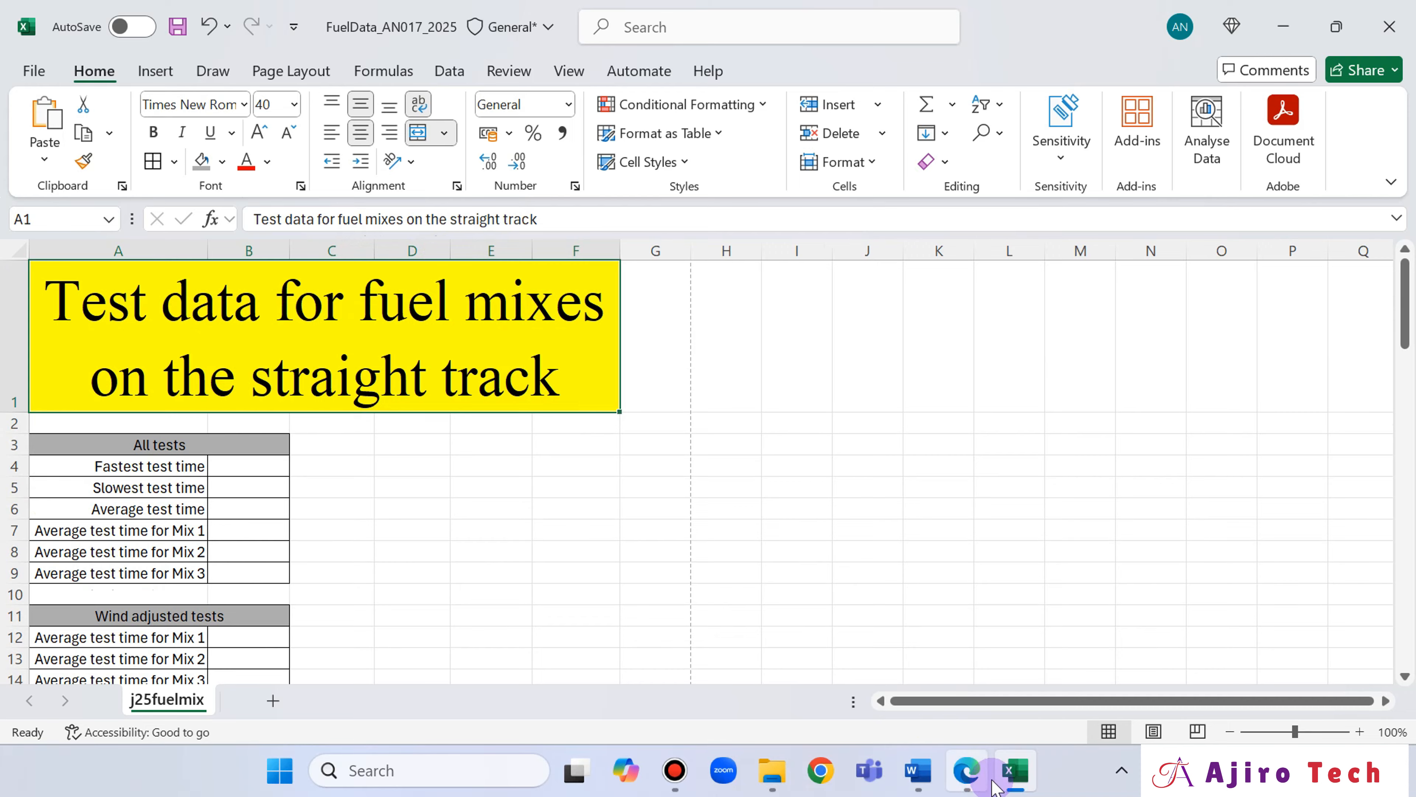
Compare the spreadsheet's tables, heading row and data rows with the layout shown in the question paper.
{"action": "left_click", "coordinate": [966, 769]}
{"action": "scroll", "coordinate": [696, 343], "scroll_direction": "down", "scroll_amount": 10}
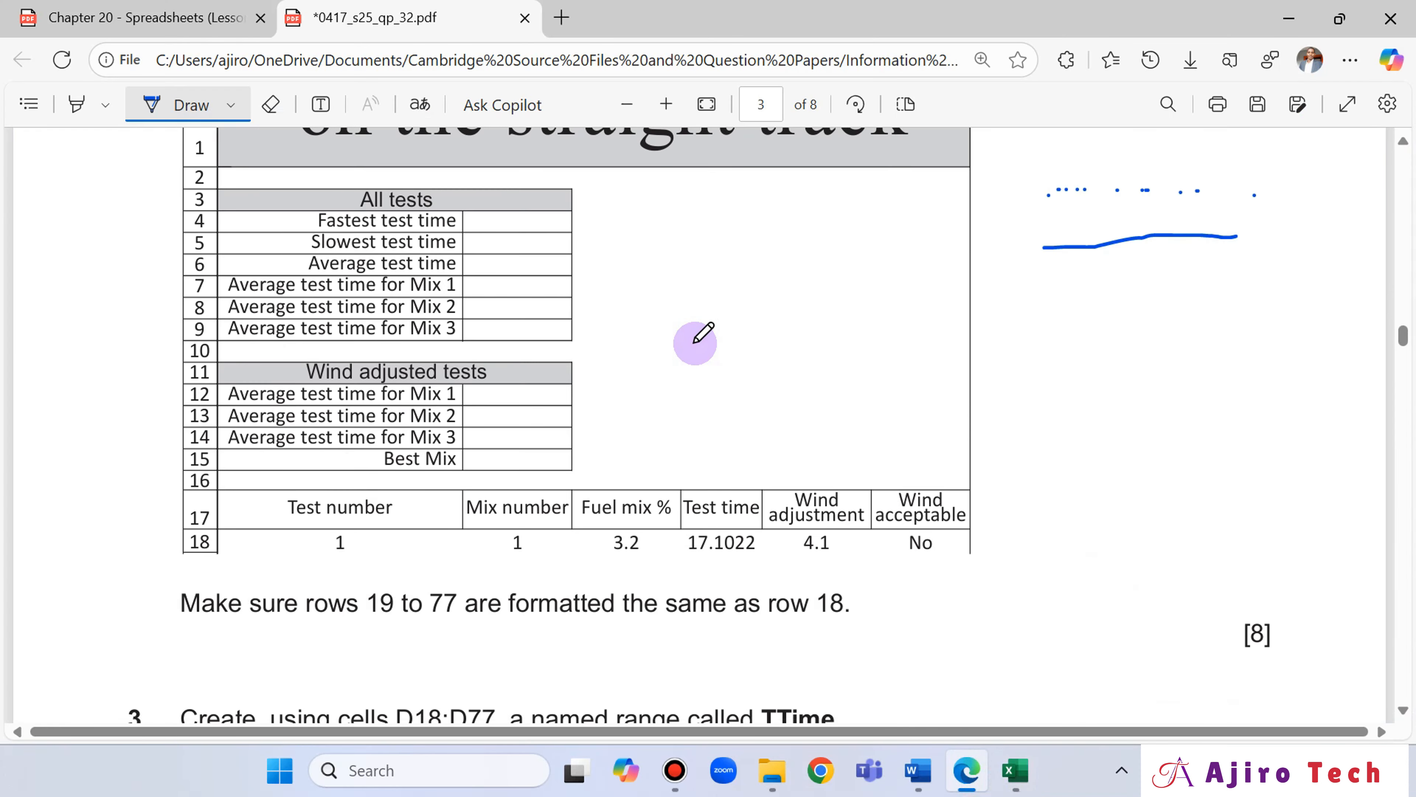
{"action": "scroll", "coordinate": [696, 343], "scroll_direction": "down", "scroll_amount": 1}
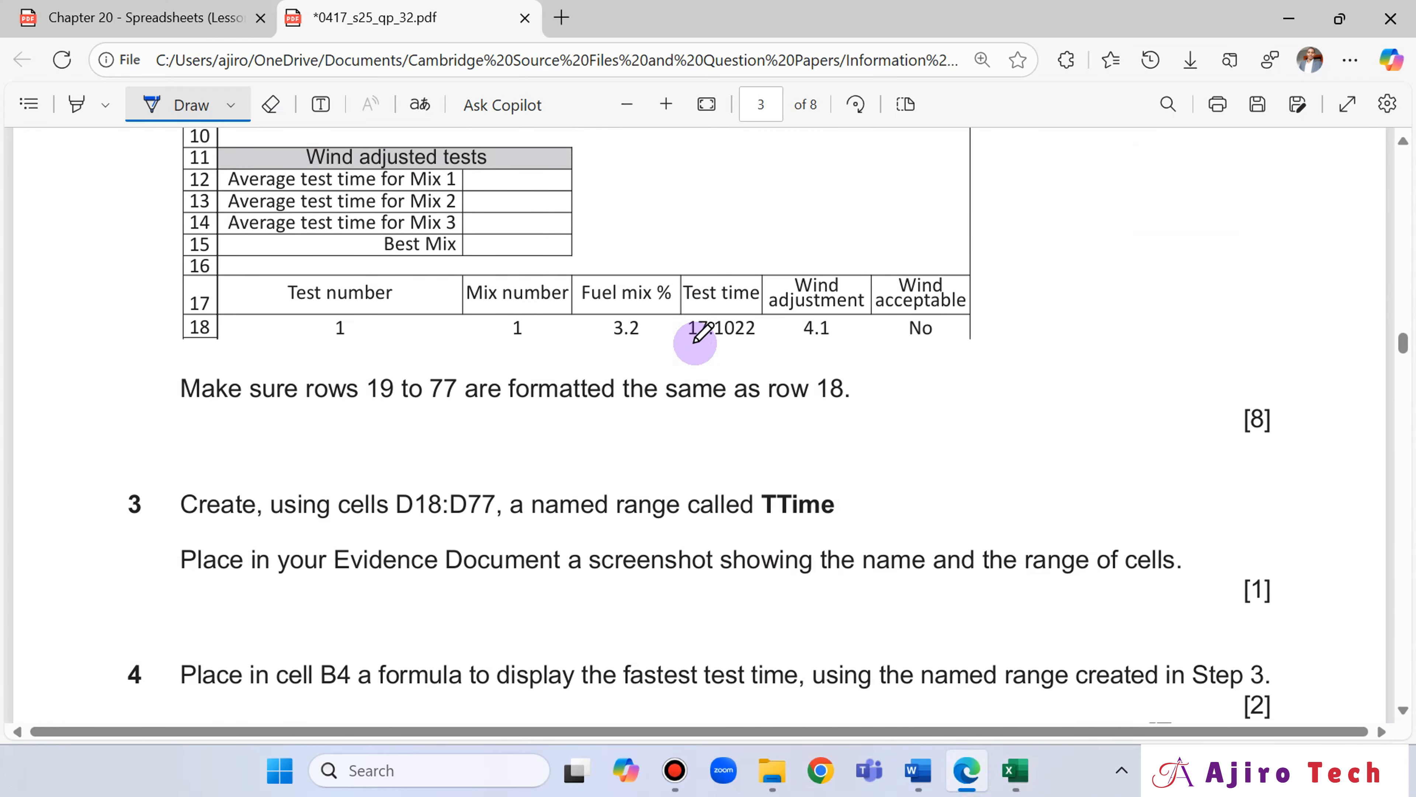
{"action": "scroll", "coordinate": [696, 343], "scroll_direction": "up", "scroll_amount": 3}
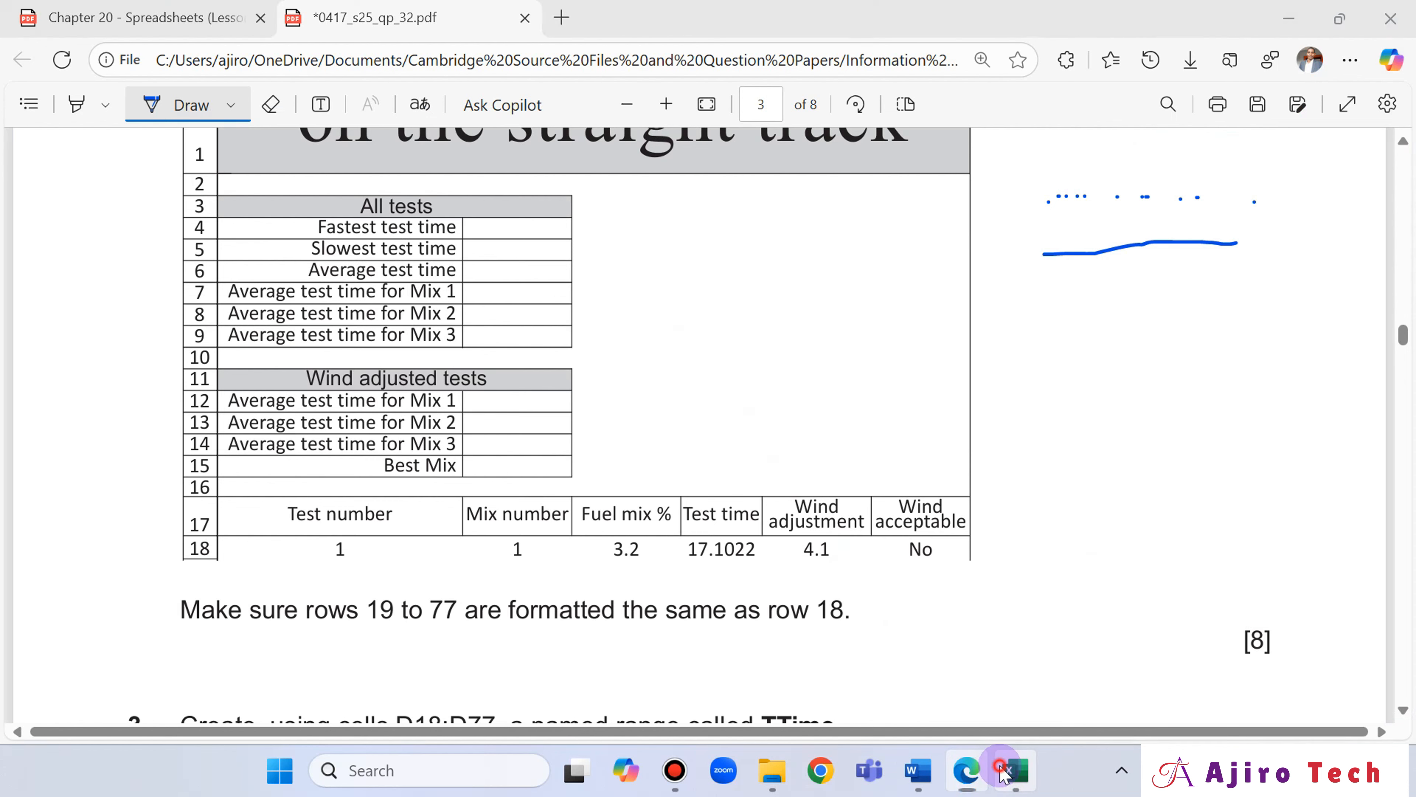
{"action": "left_click", "coordinate": [1012, 768]}
{"action": "scroll", "coordinate": [740, 326], "scroll_direction": "down", "scroll_amount": 3}
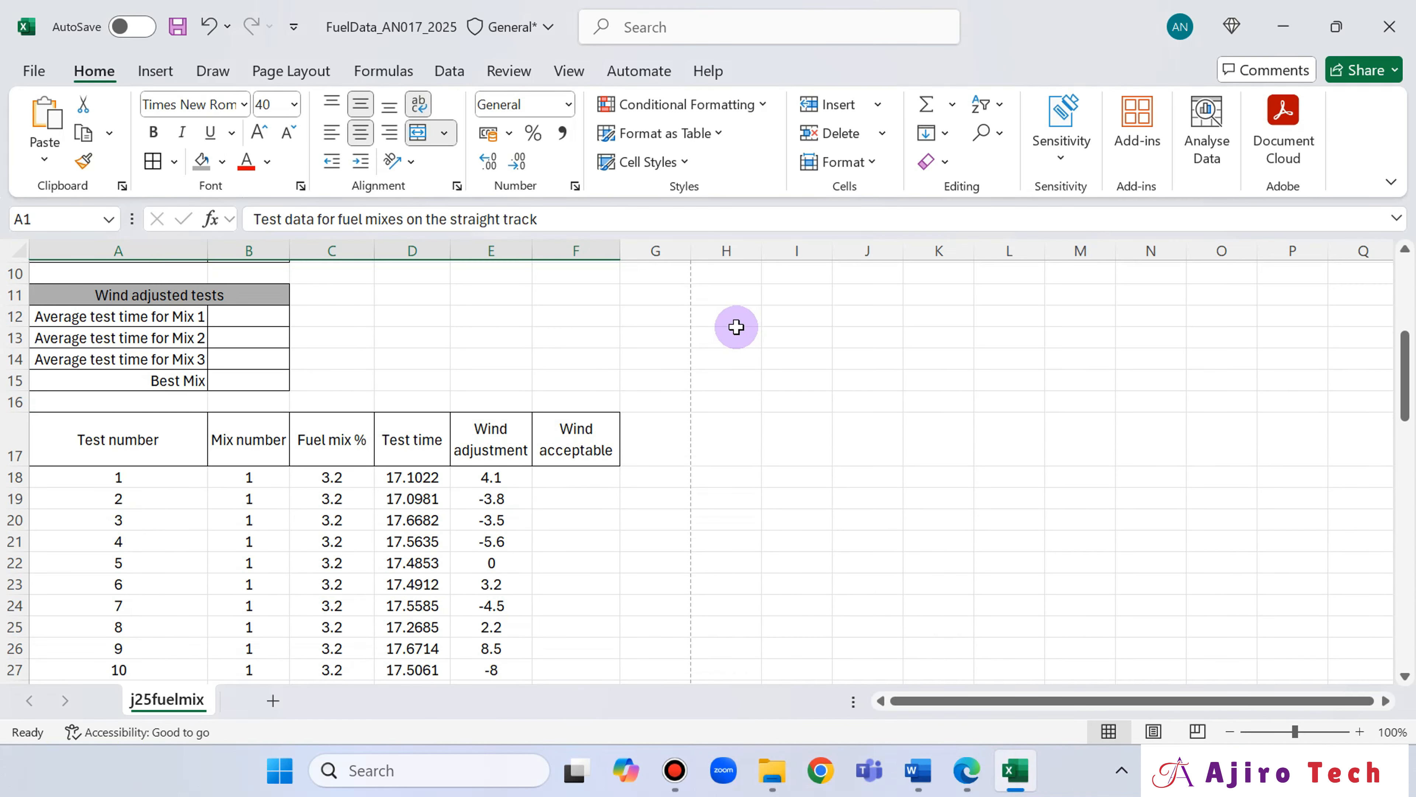
Check question 2's title formatting in the question paper and set the merged title A1:F1 in the spreadsheet to the Automatic (black) font colour.
{"action": "scroll", "coordinate": [792, 401], "scroll_direction": "up", "scroll_amount": 2}
{"action": "key", "text": "alt+Tab"}
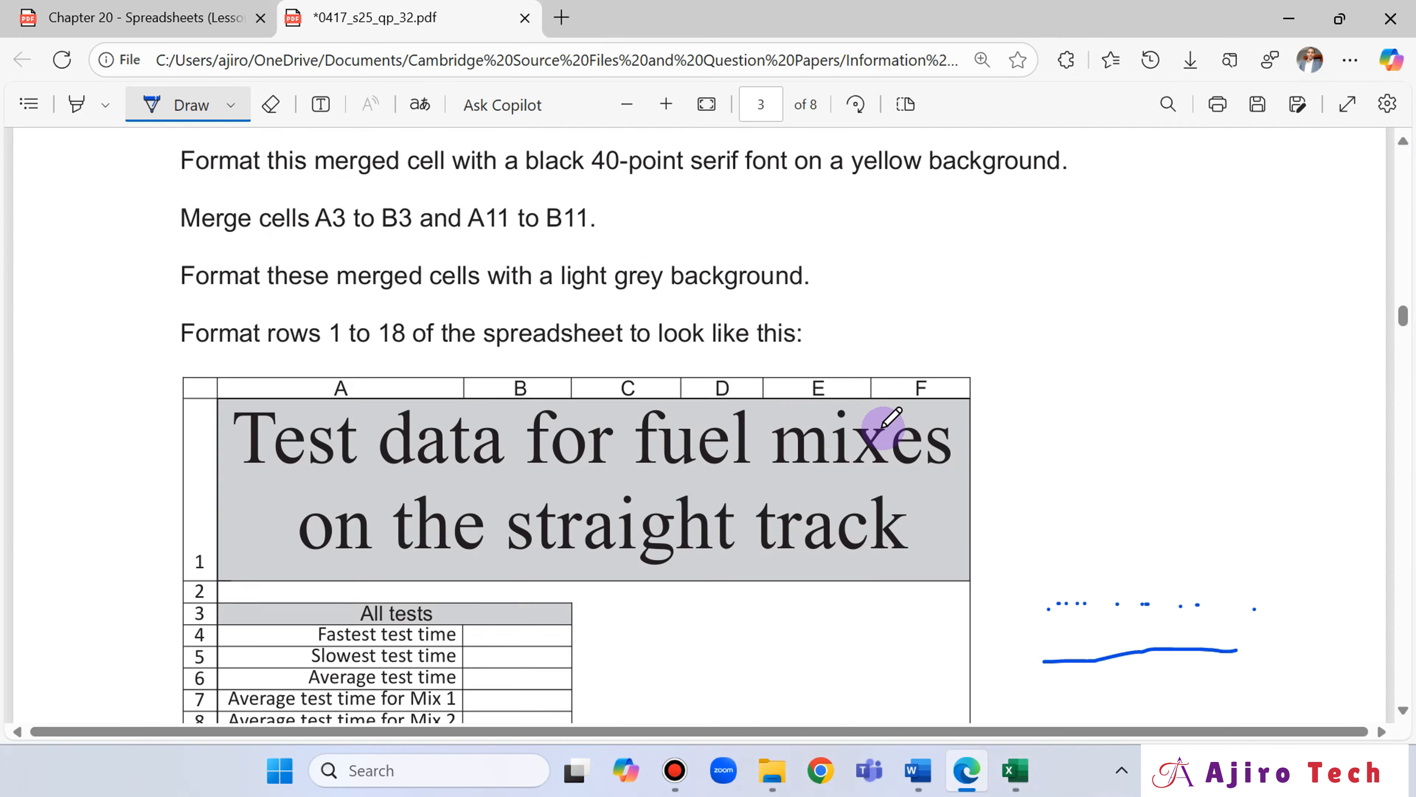
{"action": "scroll", "coordinate": [888, 421], "scroll_direction": "up", "scroll_amount": 5}
{"action": "scroll", "coordinate": [882, 421], "scroll_direction": "down", "scroll_amount": 1}
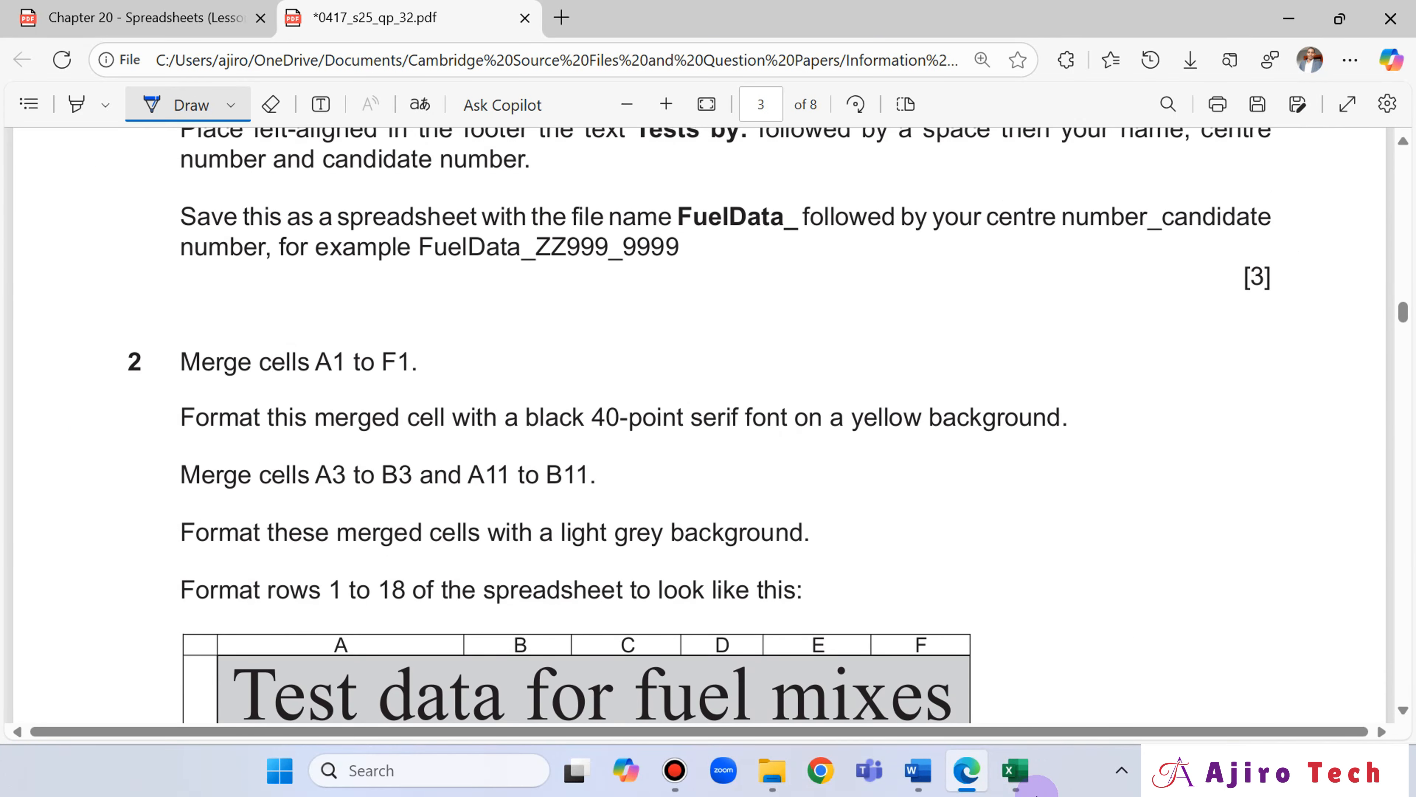
{"action": "left_click", "coordinate": [1012, 769]}
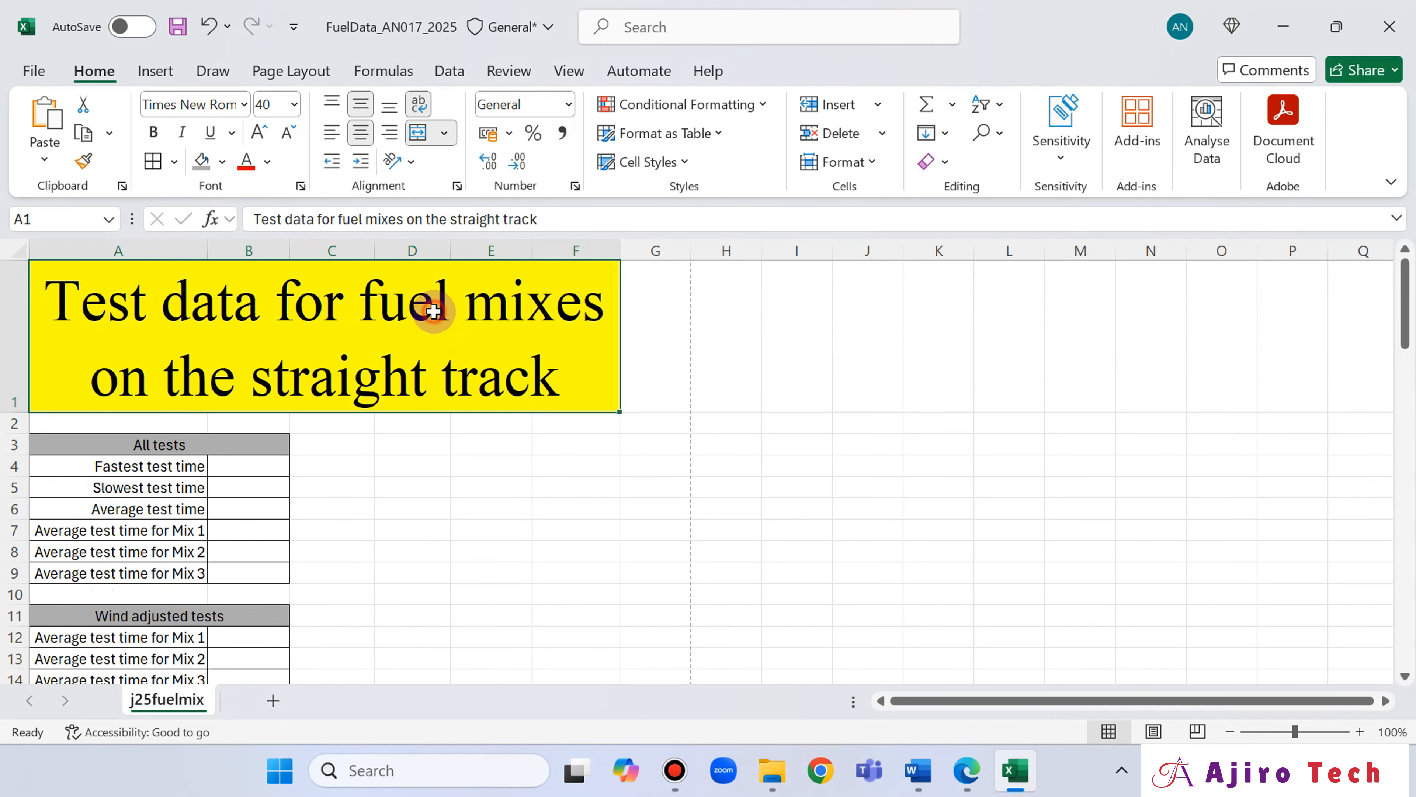
{"action": "left_click", "coordinate": [267, 162]}
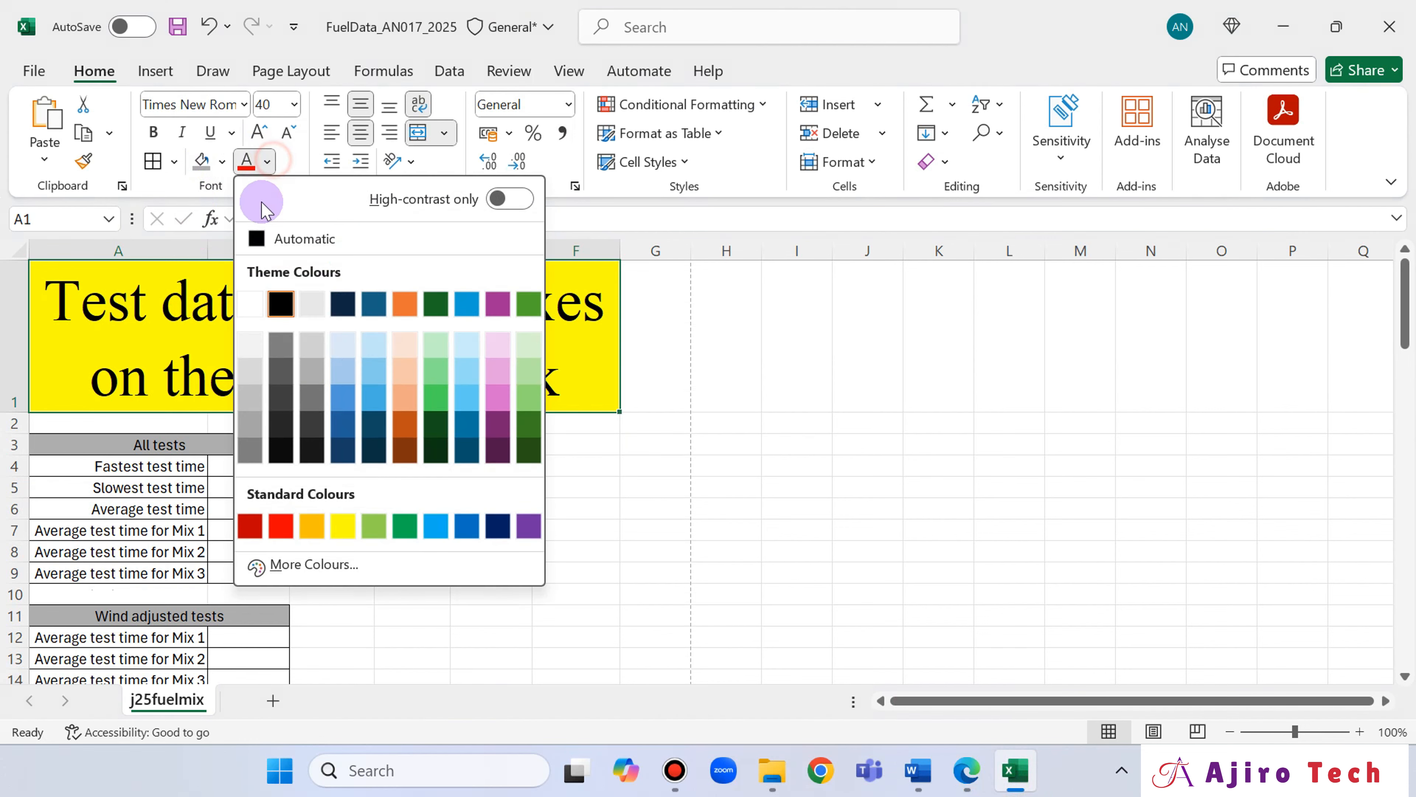
{"action": "left_click", "coordinate": [258, 239]}
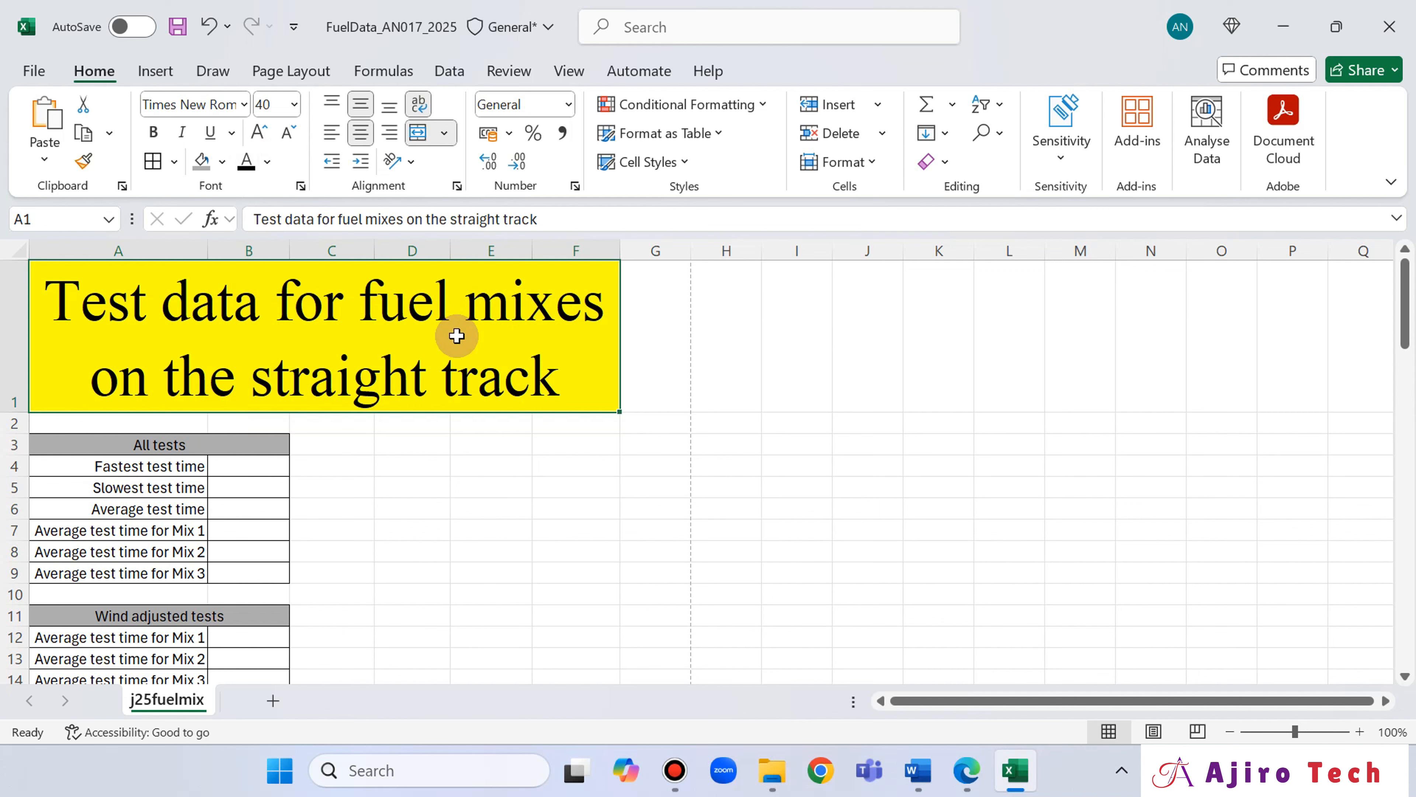
{"action": "left_click", "coordinate": [708, 332]}
{"action": "left_click", "coordinate": [610, 333]}
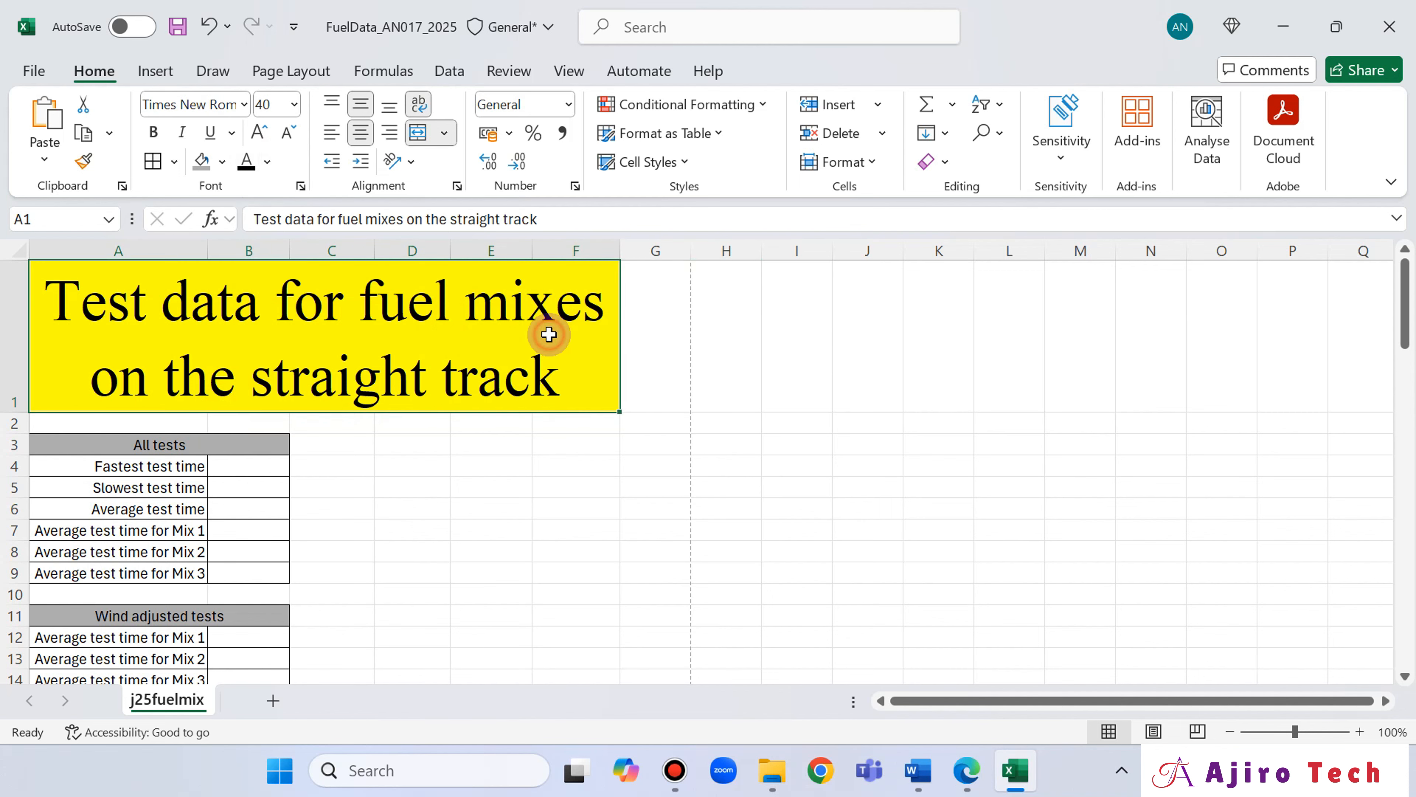
Read question 3 in the question paper and select the test times D18:D77 in the spreadsheet.
{"action": "scroll", "coordinate": [752, 393], "scroll_direction": "down", "scroll_amount": 5}
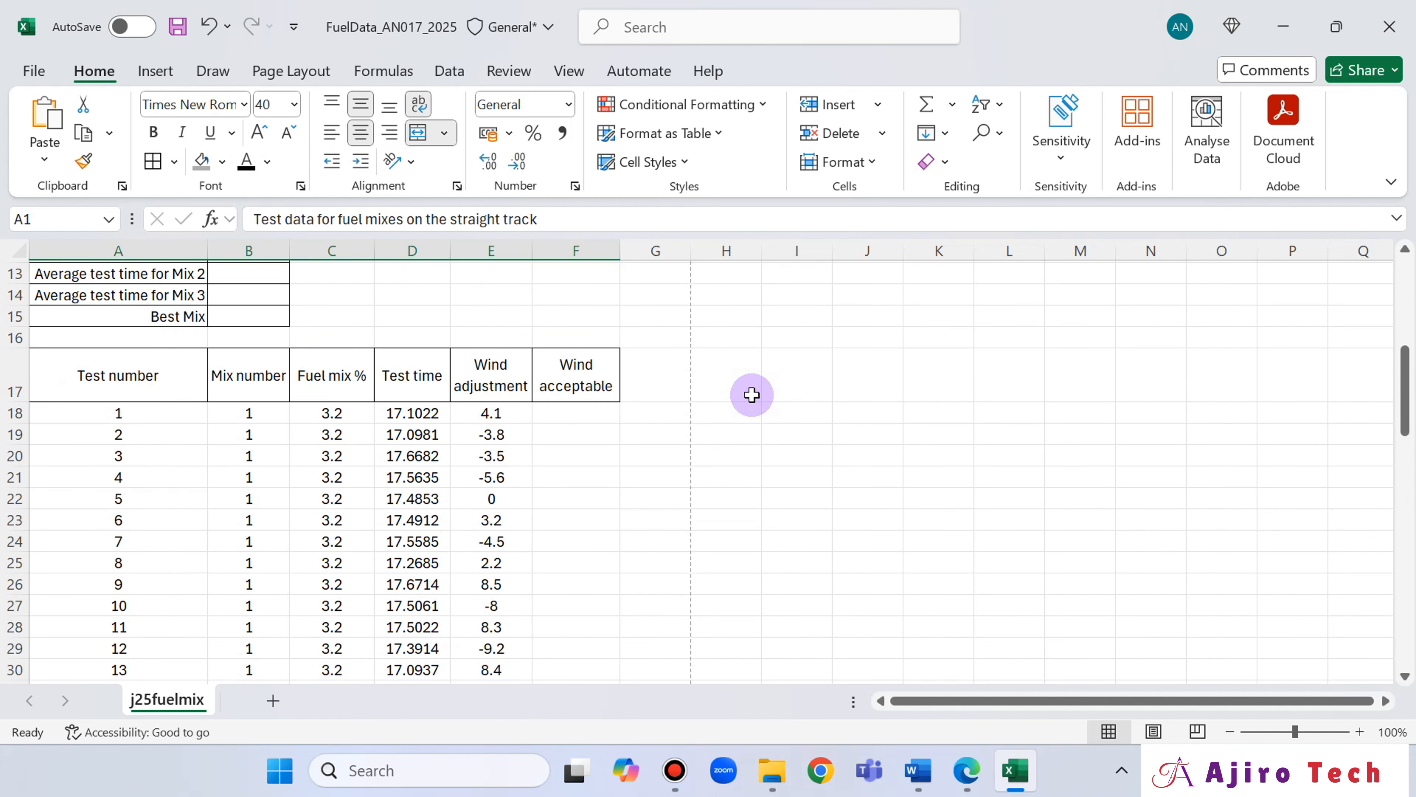
{"action": "left_click", "coordinate": [968, 770]}
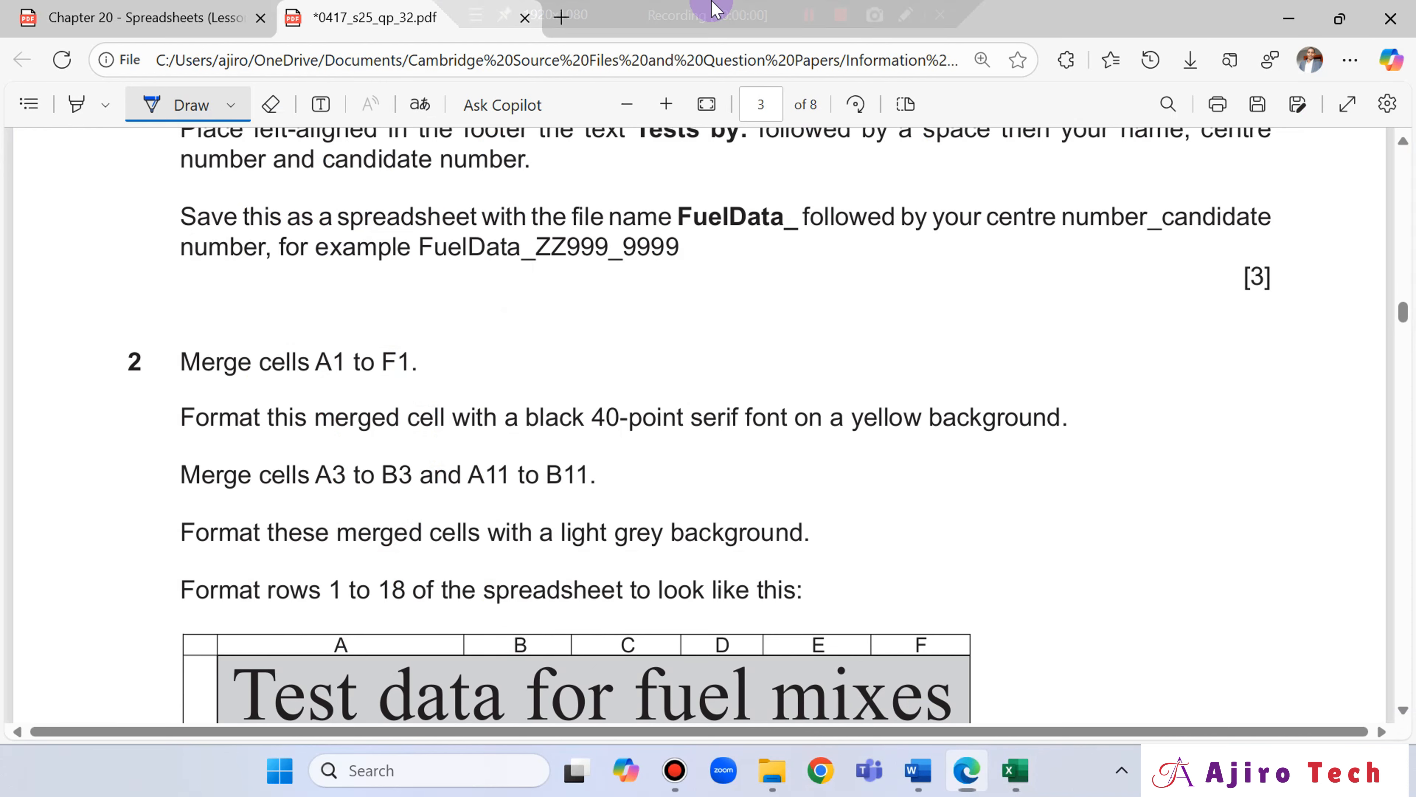
{"action": "scroll", "coordinate": [657, 500], "scroll_direction": "down", "scroll_amount": 15}
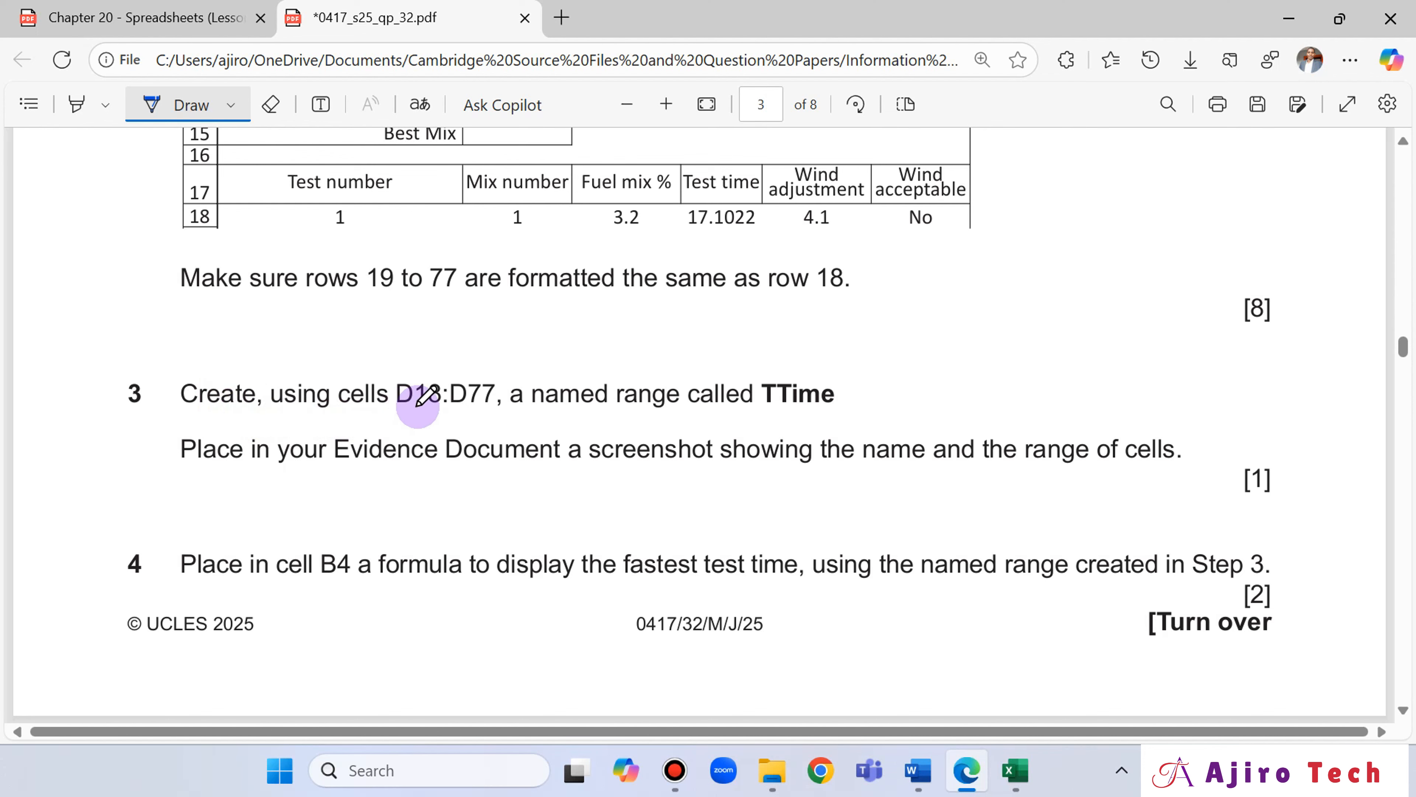
{"action": "left_click", "coordinate": [1014, 770]}
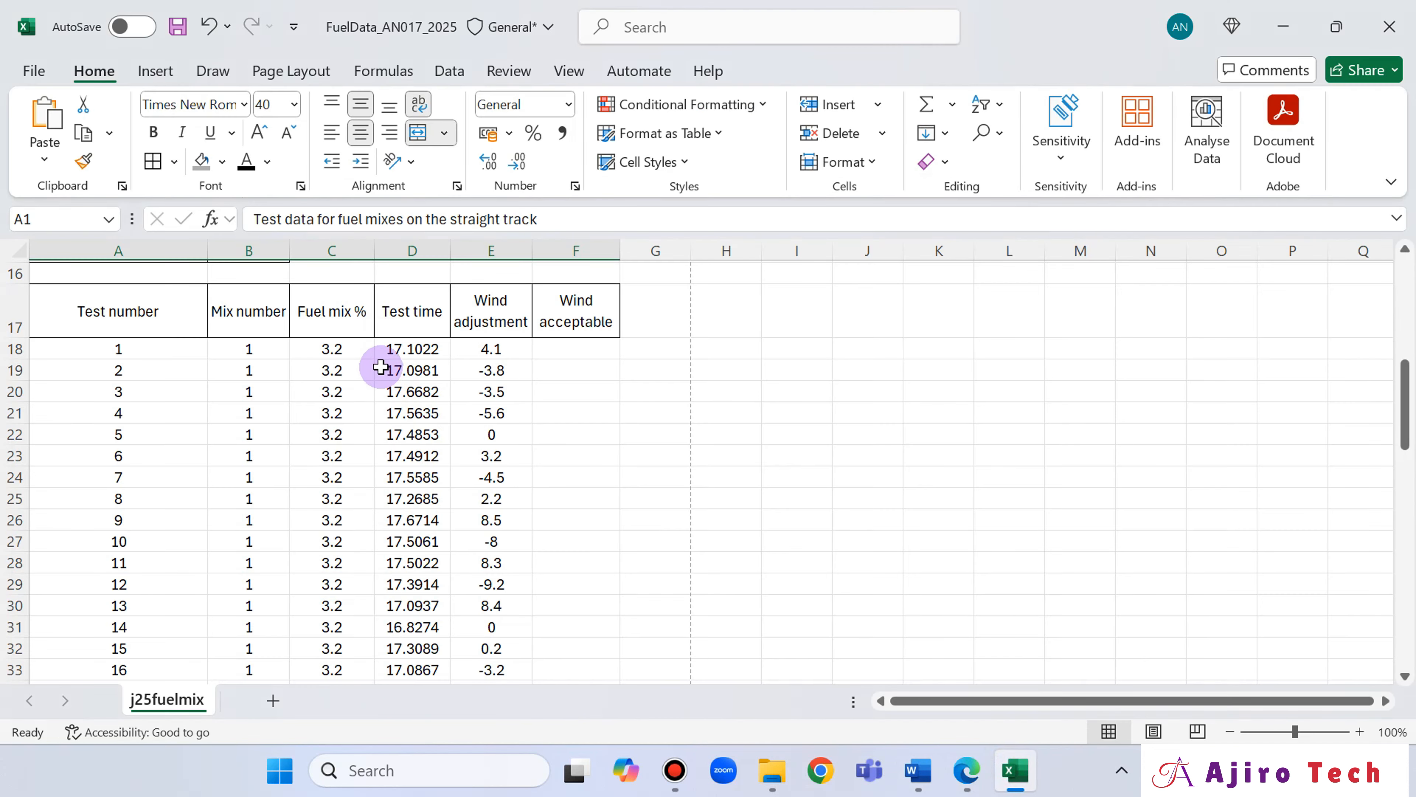
{"action": "left_click", "coordinate": [398, 346]}
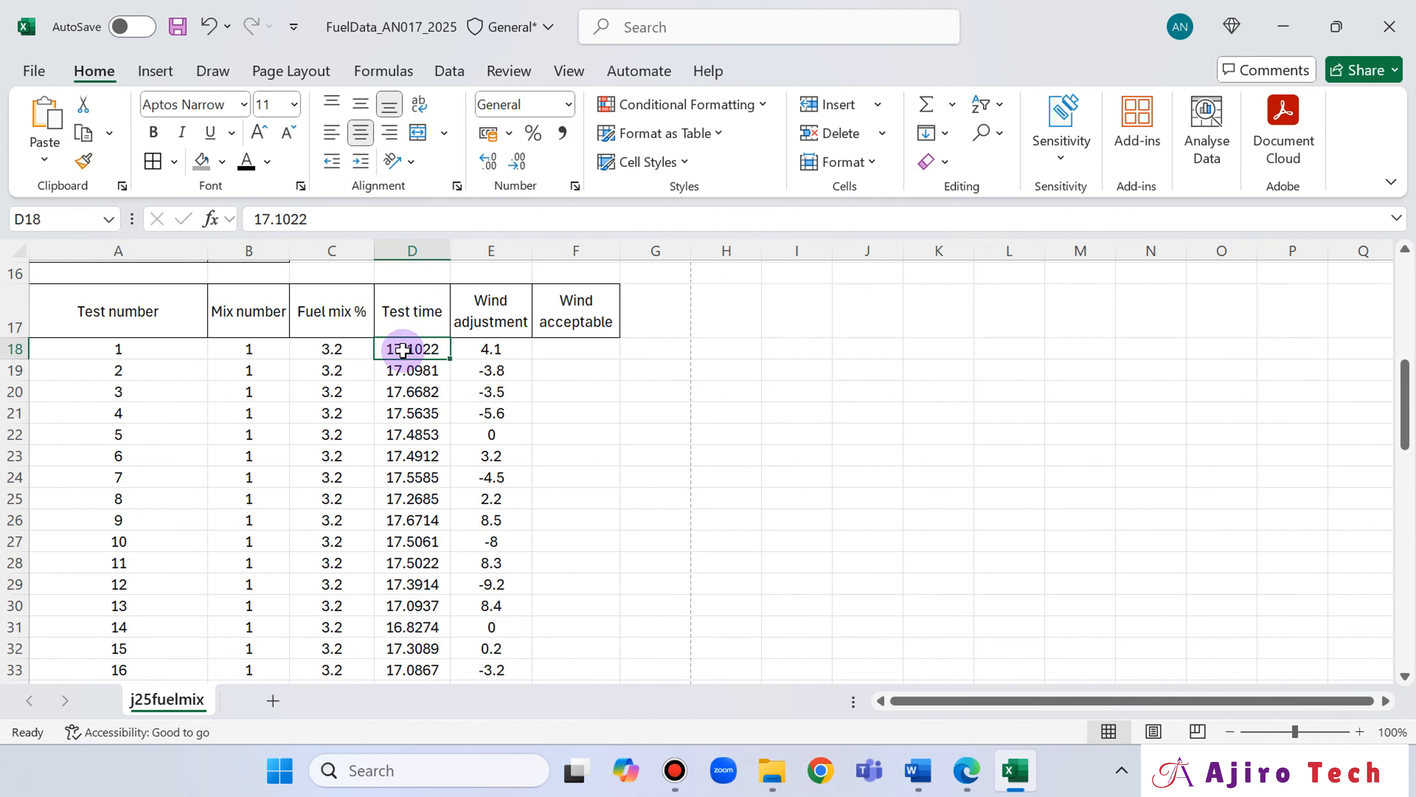
{"action": "key", "text": "ctrl+shift+Down"}
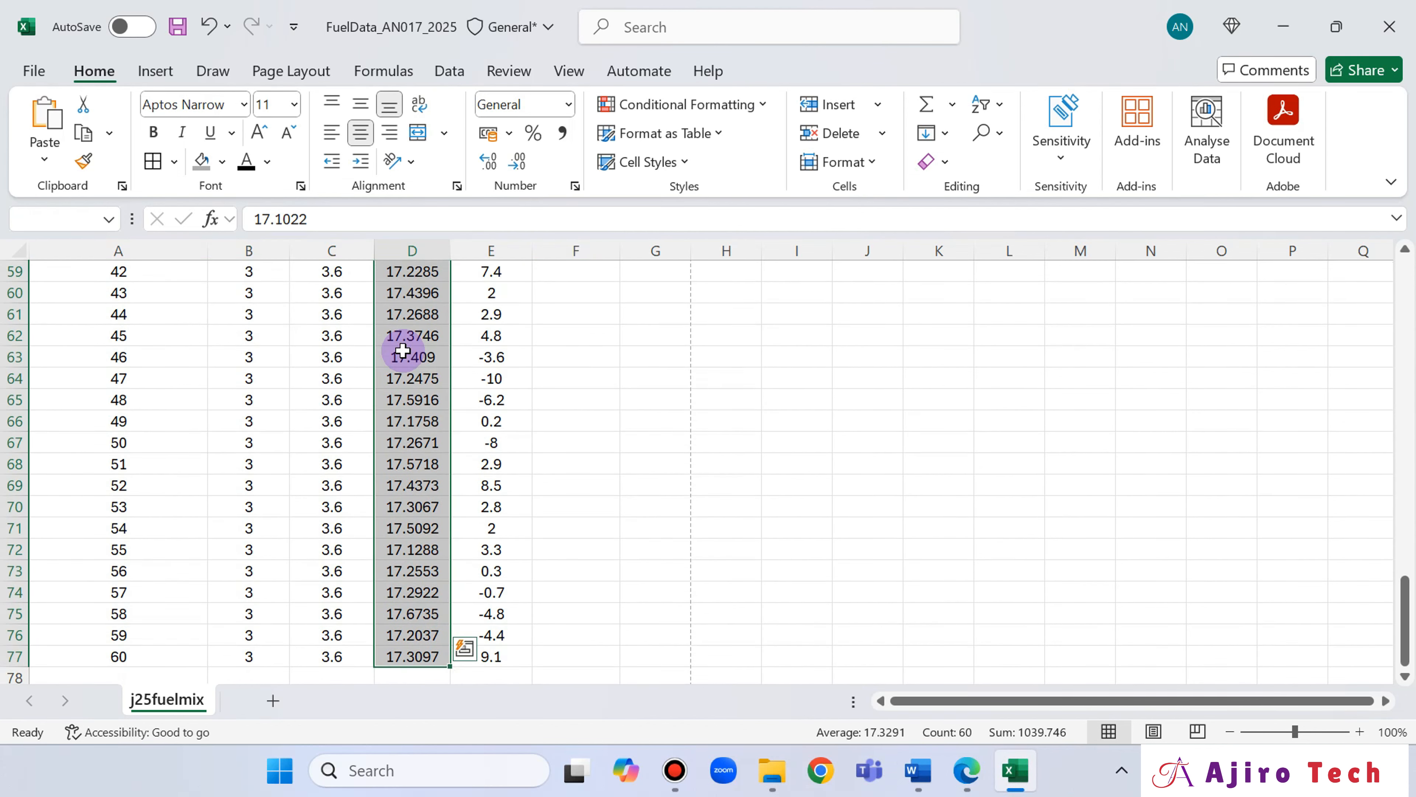
Recheck question 3 in the question paper, and examine the explanation of named cells and named ranges in the Chapter 20 lesson slides.
{"action": "left_click", "coordinate": [969, 778]}
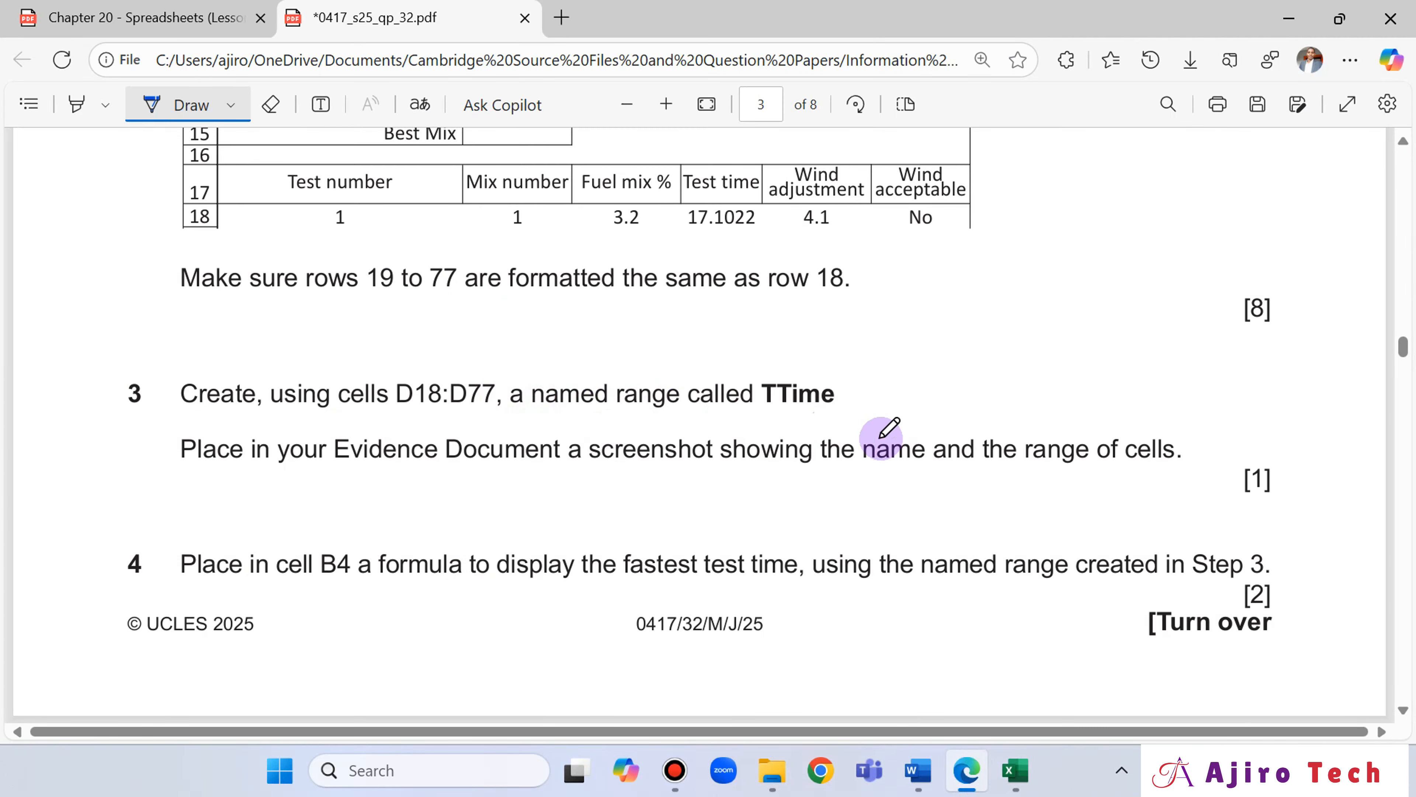
{"action": "left_click", "coordinate": [146, 21]}
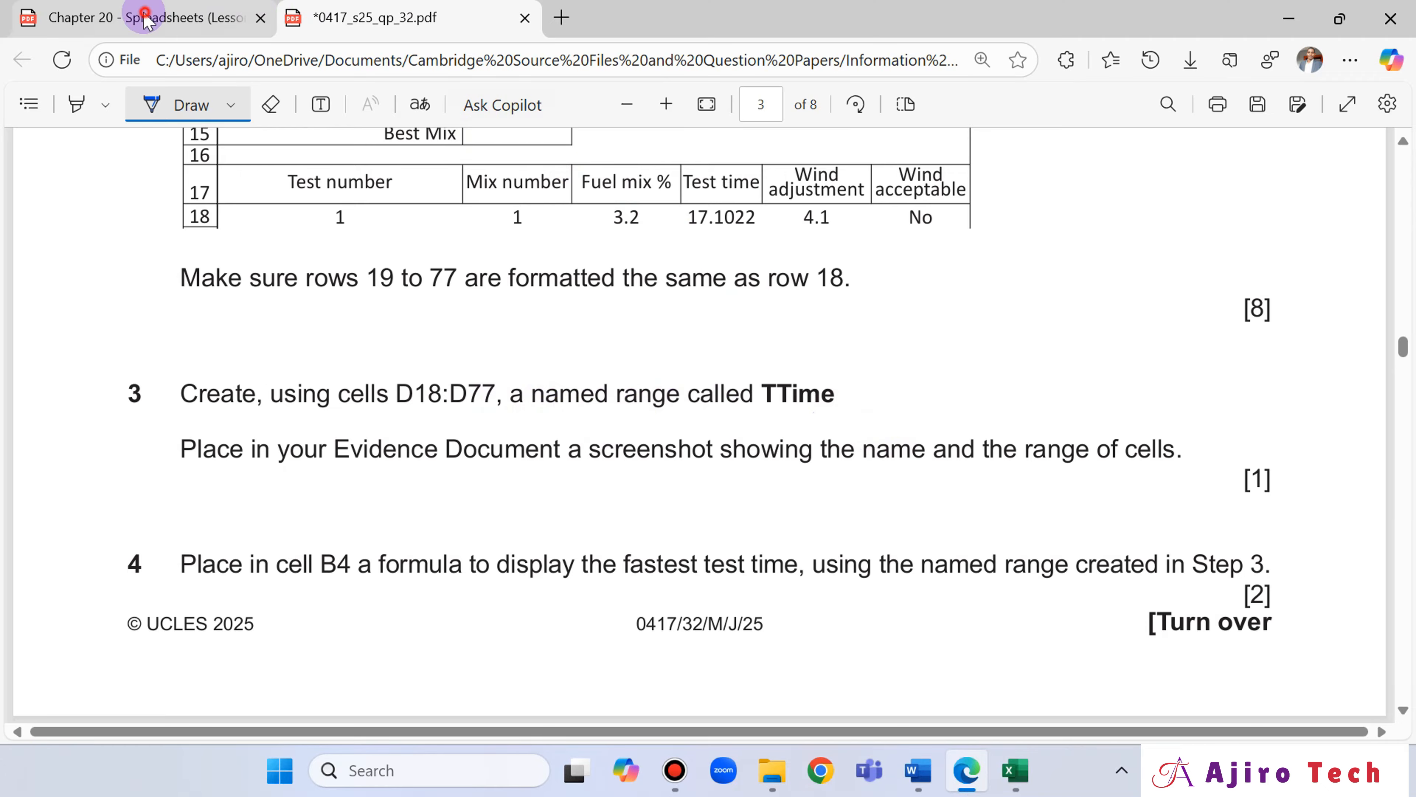
{"action": "scroll", "coordinate": [725, 368], "scroll_direction": "down", "scroll_amount": 15}
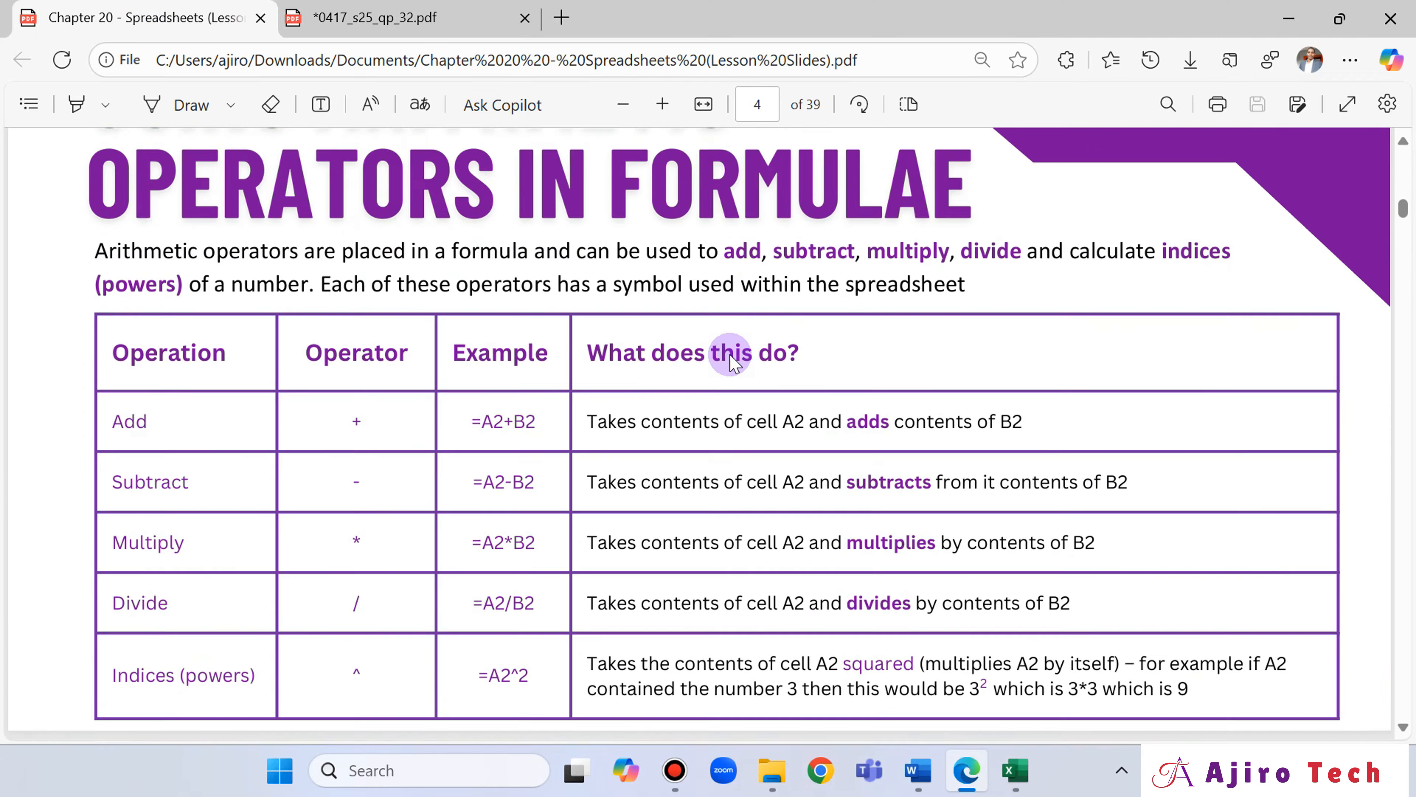
{"action": "scroll", "coordinate": [732, 363], "scroll_direction": "down", "scroll_amount": 20}
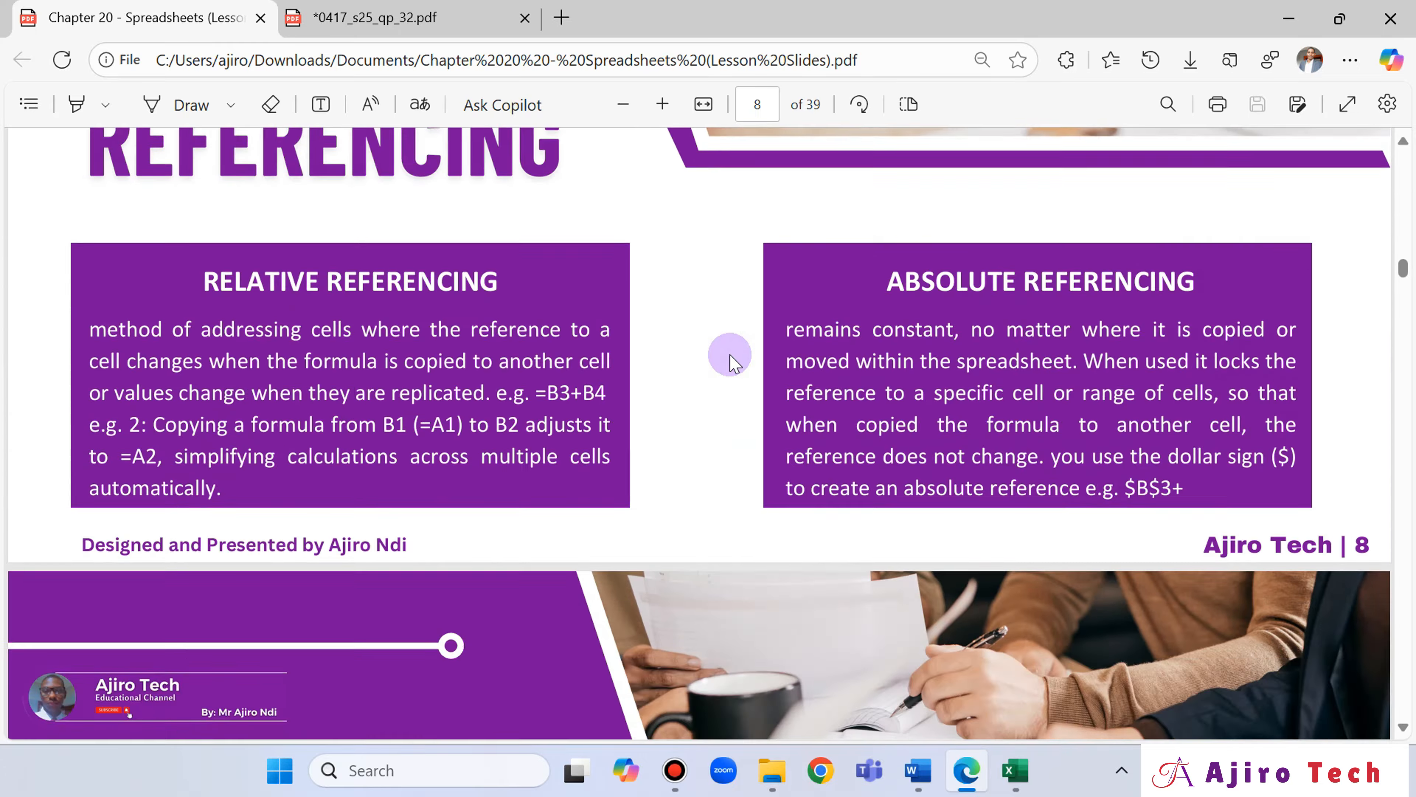
{"action": "scroll", "coordinate": [732, 362], "scroll_direction": "down", "scroll_amount": 20}
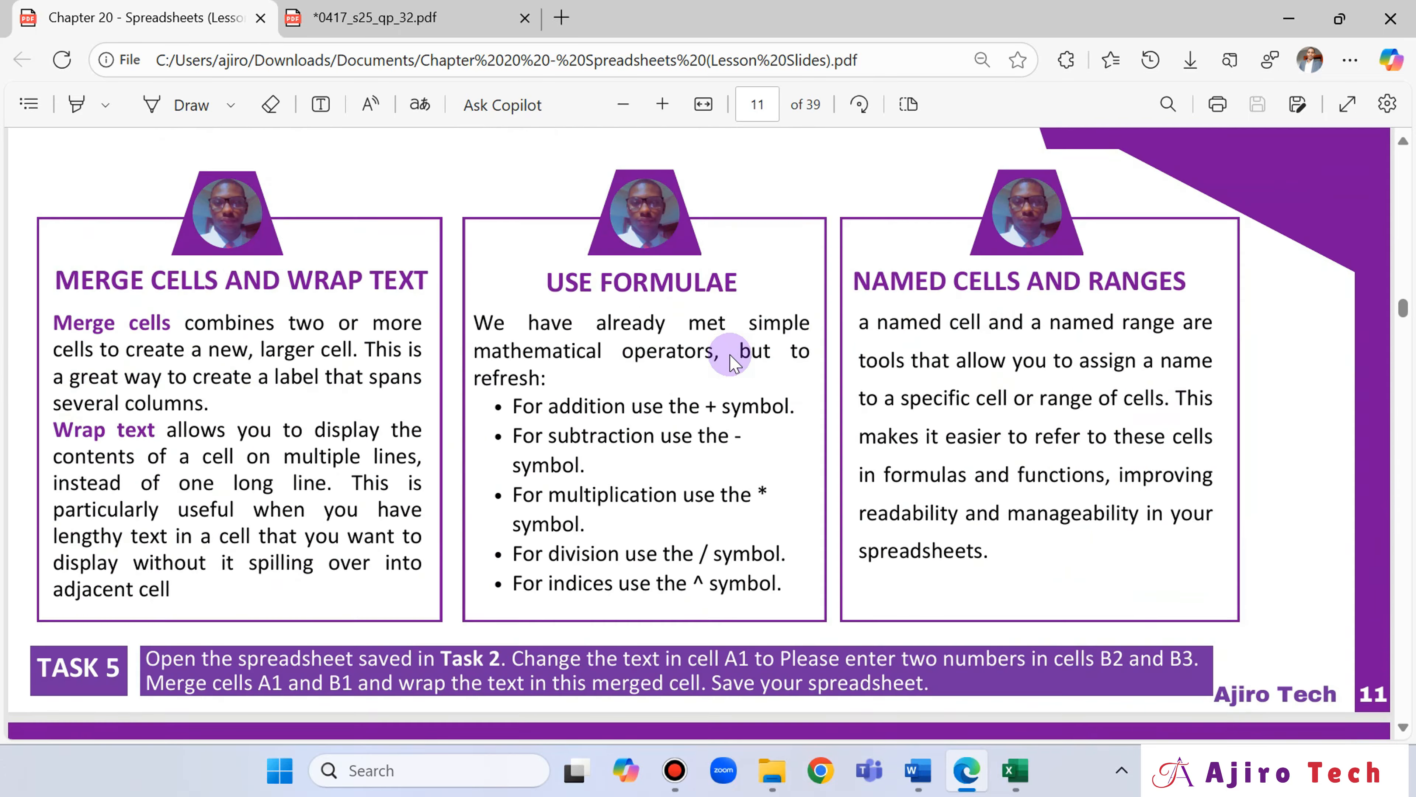
{"action": "scroll", "coordinate": [732, 363], "scroll_direction": "down", "scroll_amount": 10}
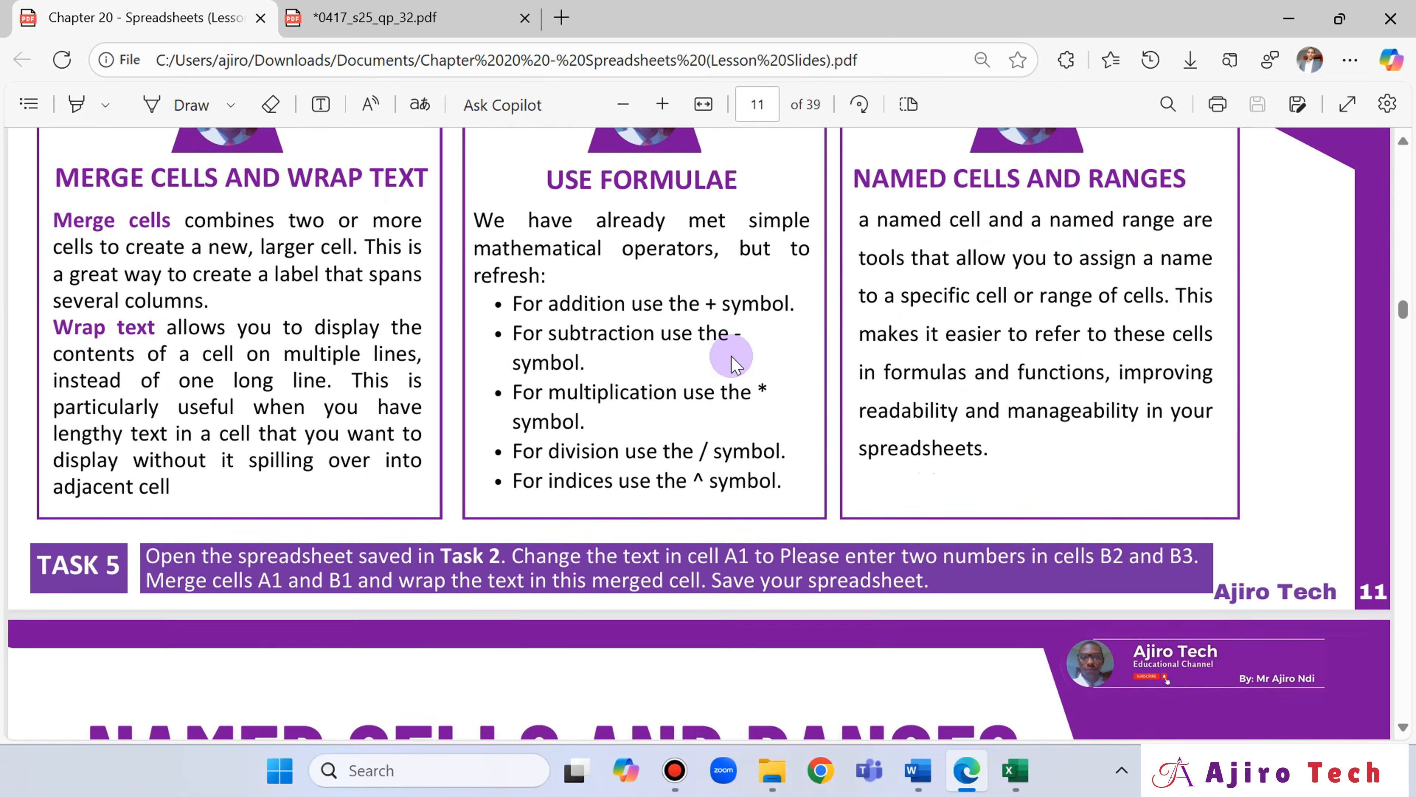
{"action": "scroll", "coordinate": [736, 359], "scroll_direction": "up", "scroll_amount": 5}
{"action": "scroll", "coordinate": [736, 357], "scroll_direction": "down", "scroll_amount": 8}
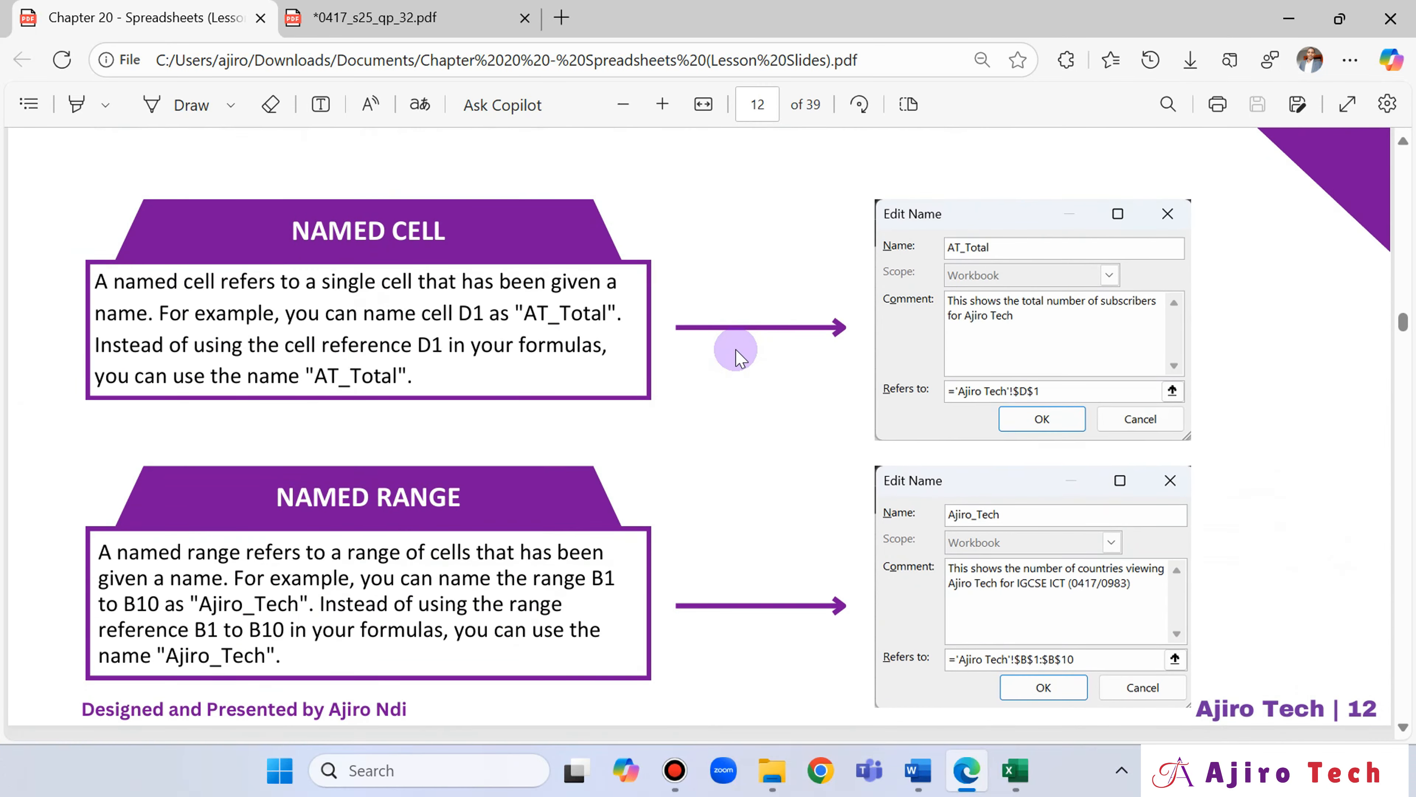
{"action": "scroll", "coordinate": [734, 350], "scroll_direction": "up", "scroll_amount": 3}
{"action": "scroll", "coordinate": [736, 350], "scroll_direction": "down", "scroll_amount": 2}
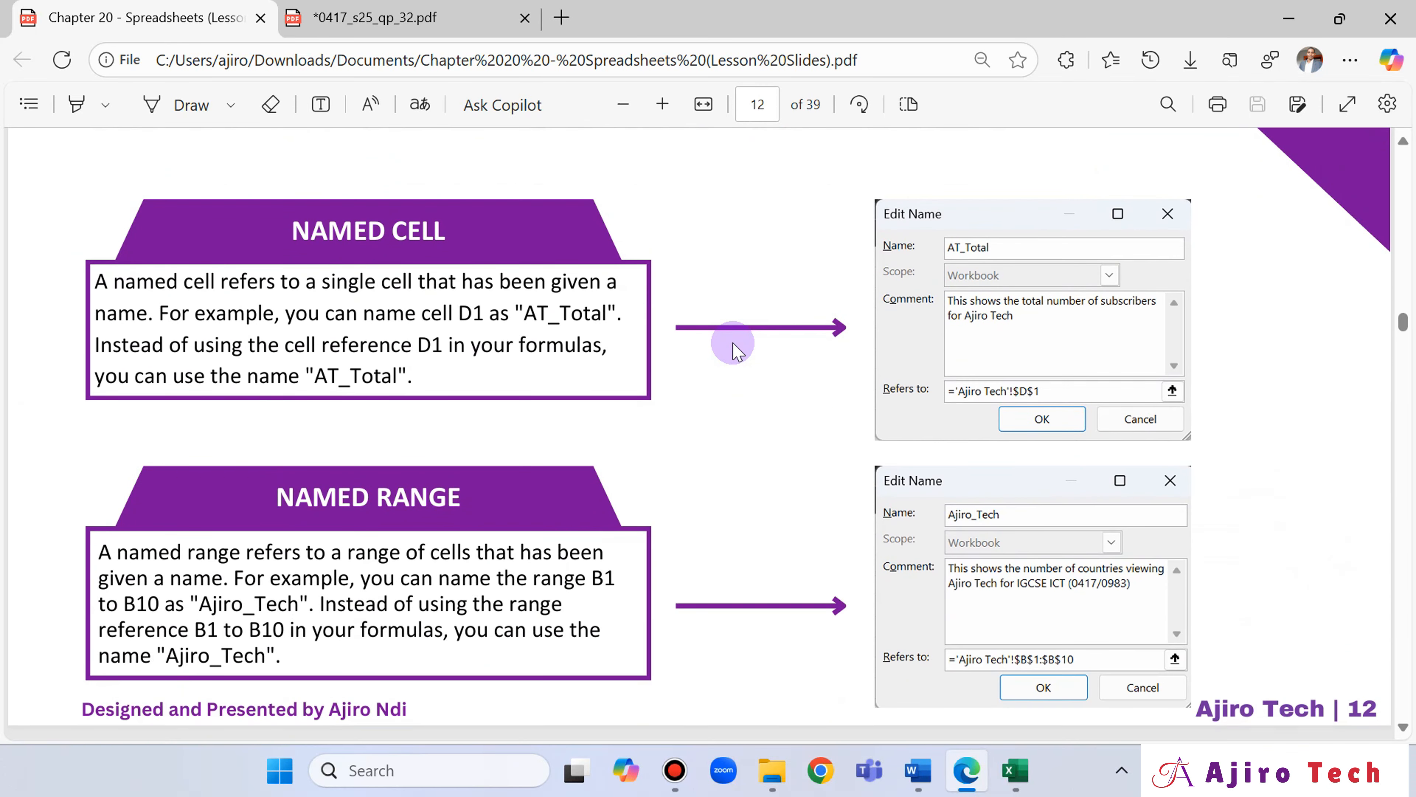
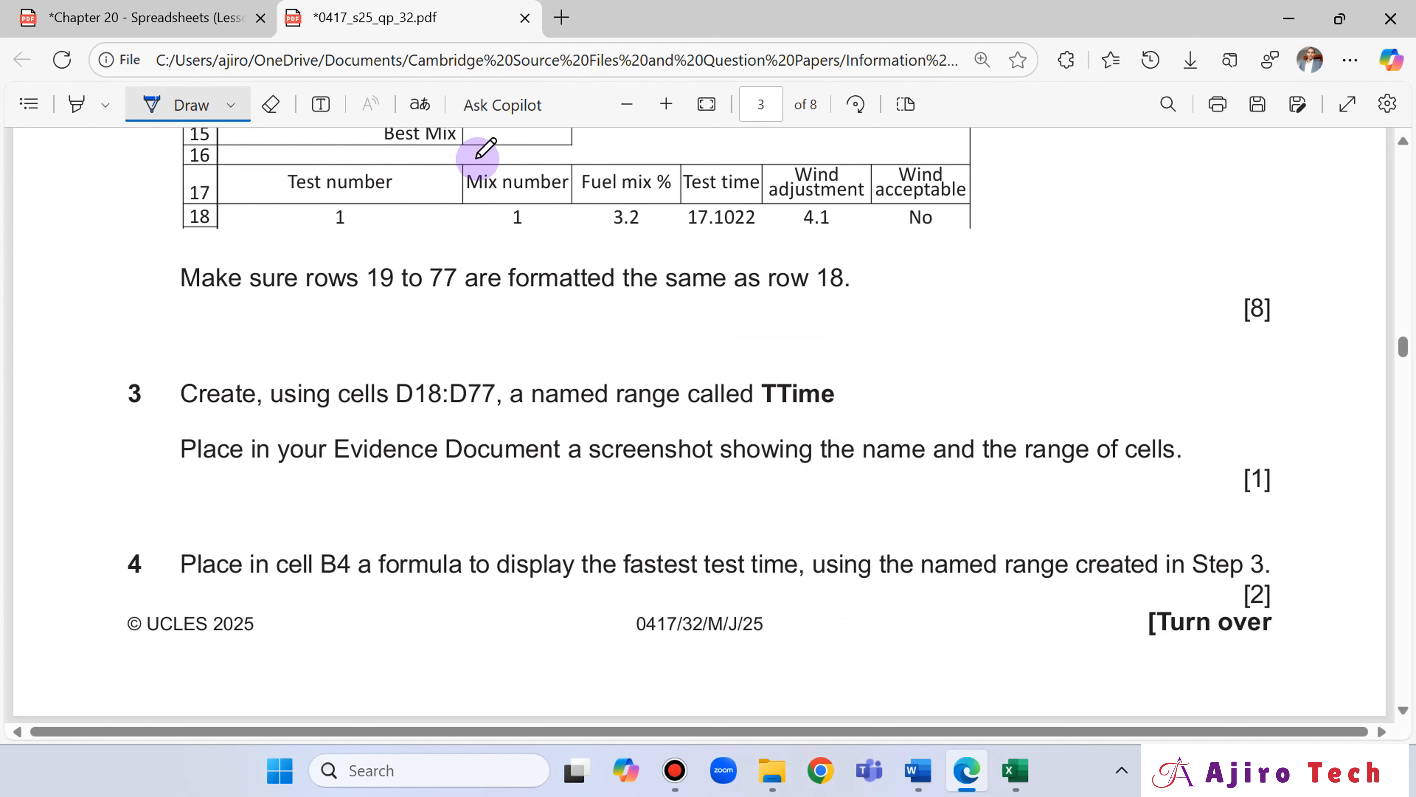
Switch to Excel and define the name TTime with Workbook scope for the test times D18:D77, checking the name in the question paper.
{"action": "left_click", "coordinate": [1028, 777]}
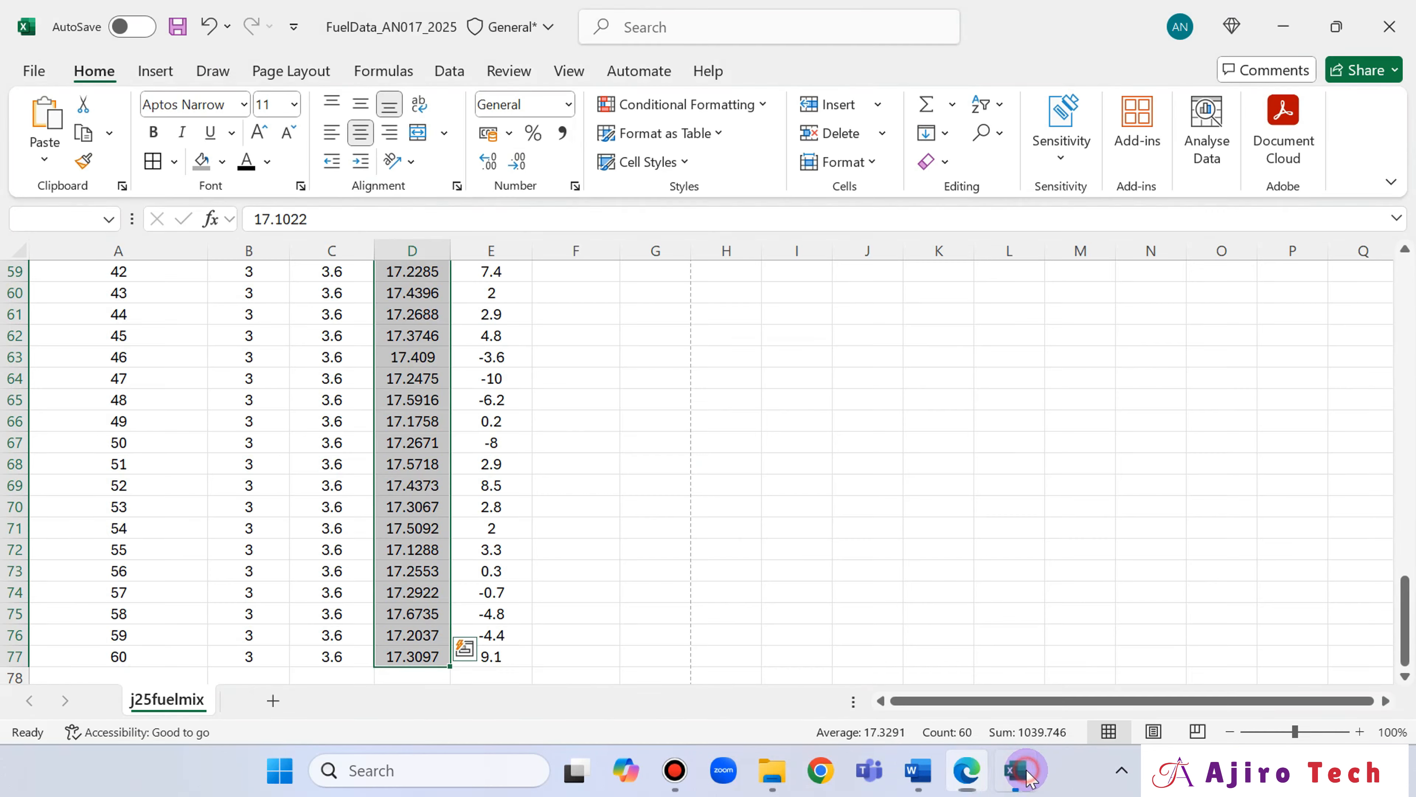
{"action": "left_click", "coordinate": [366, 74]}
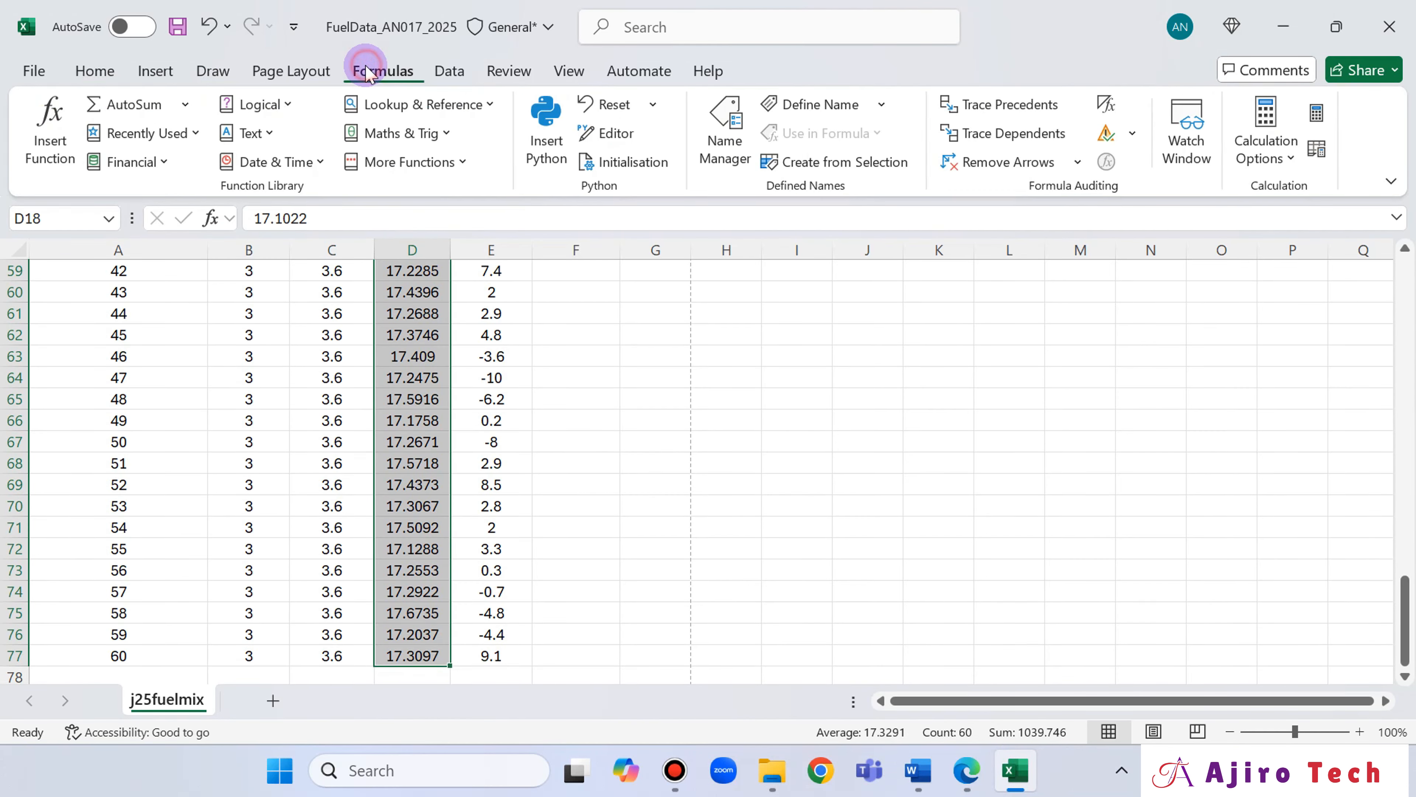
{"action": "left_click", "coordinate": [882, 105]}
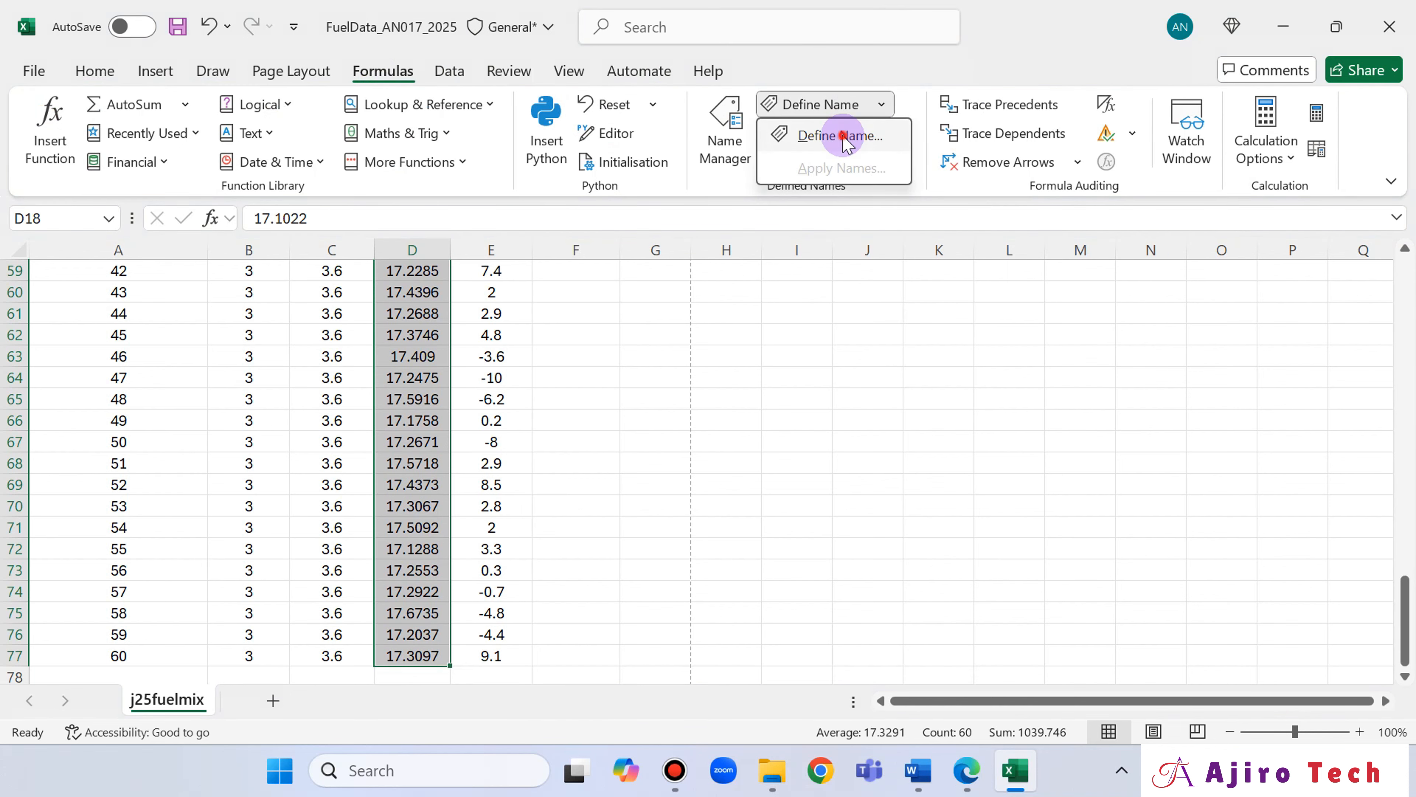
{"action": "left_click", "coordinate": [829, 136]}
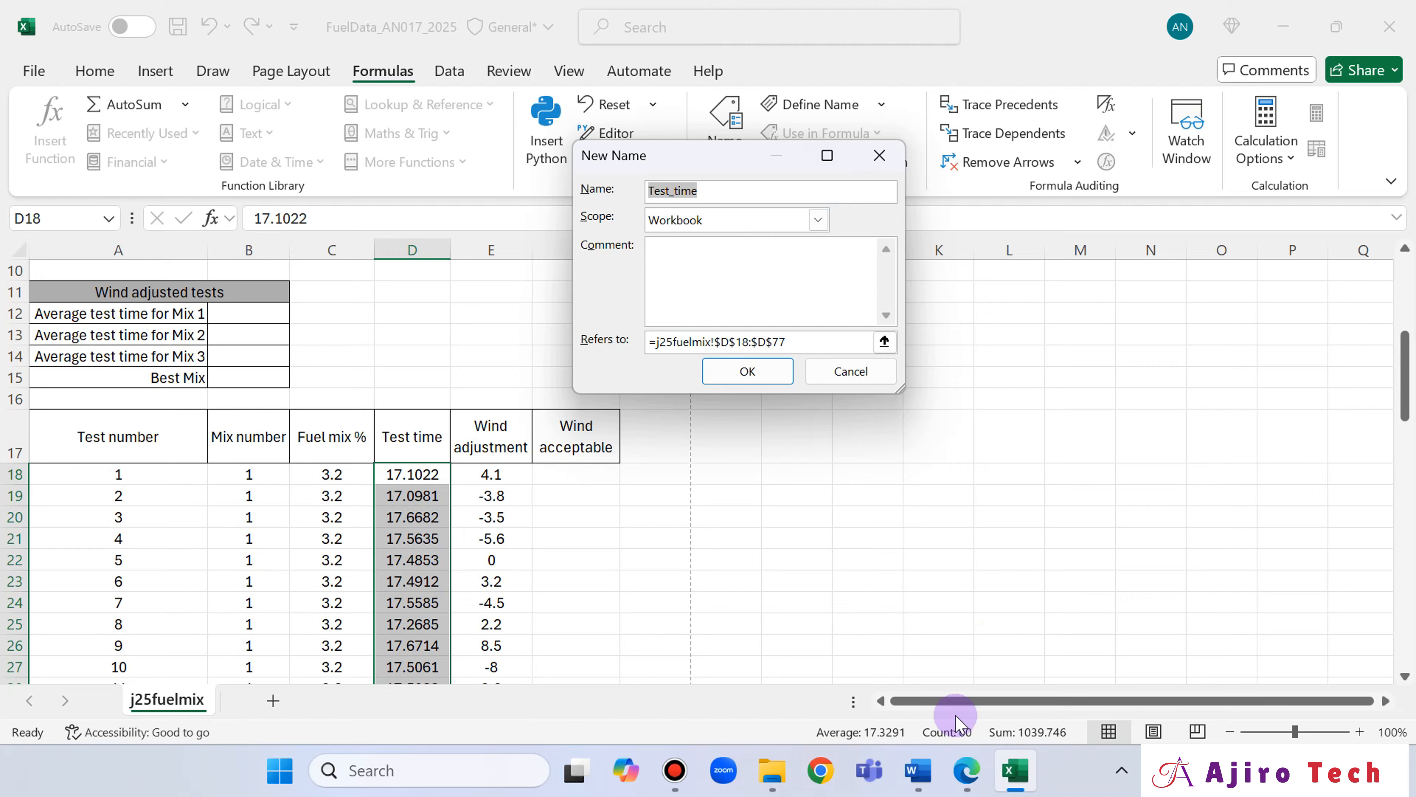
{"action": "left_click", "coordinate": [966, 772]}
{"action": "left_click", "coordinate": [965, 775]}
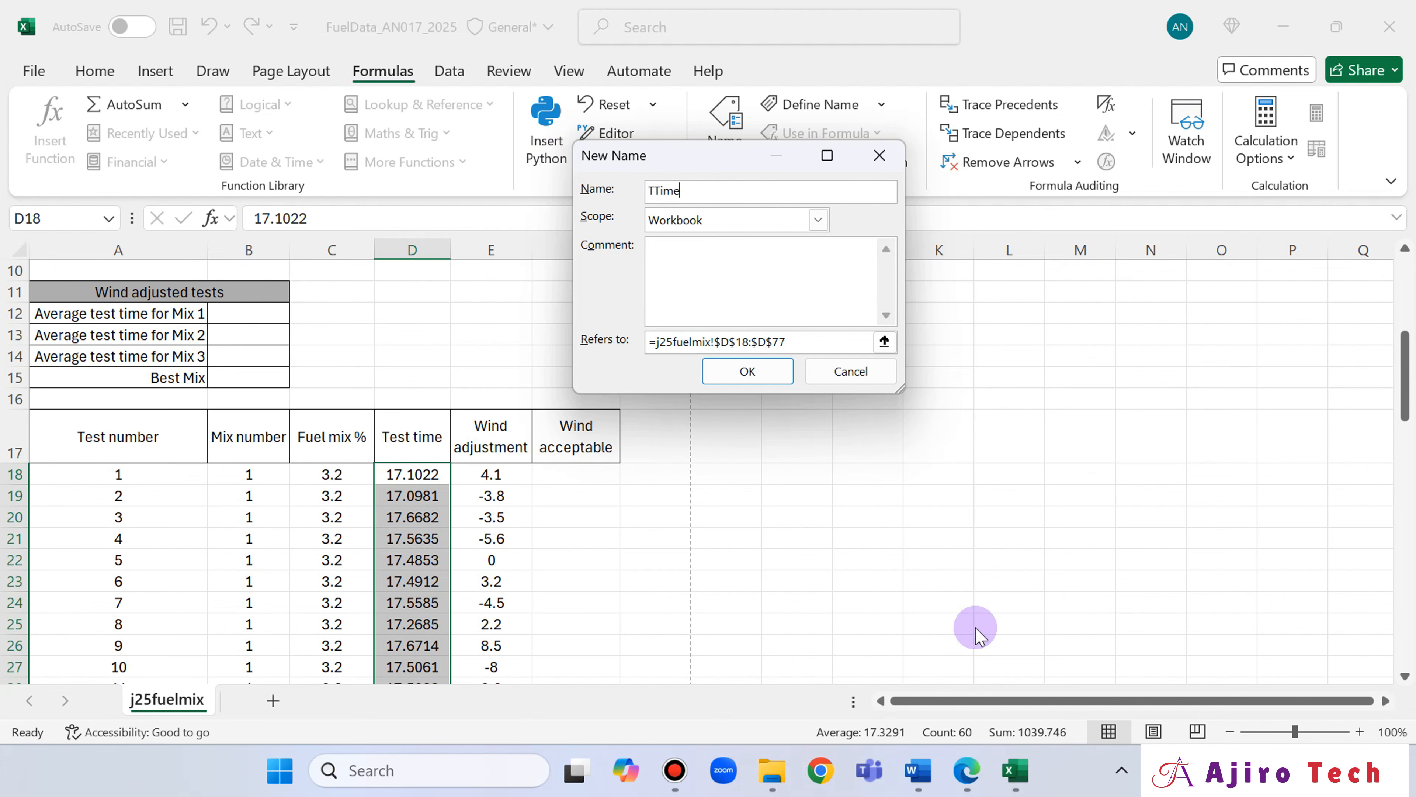
{"action": "left_click", "coordinate": [967, 773]}
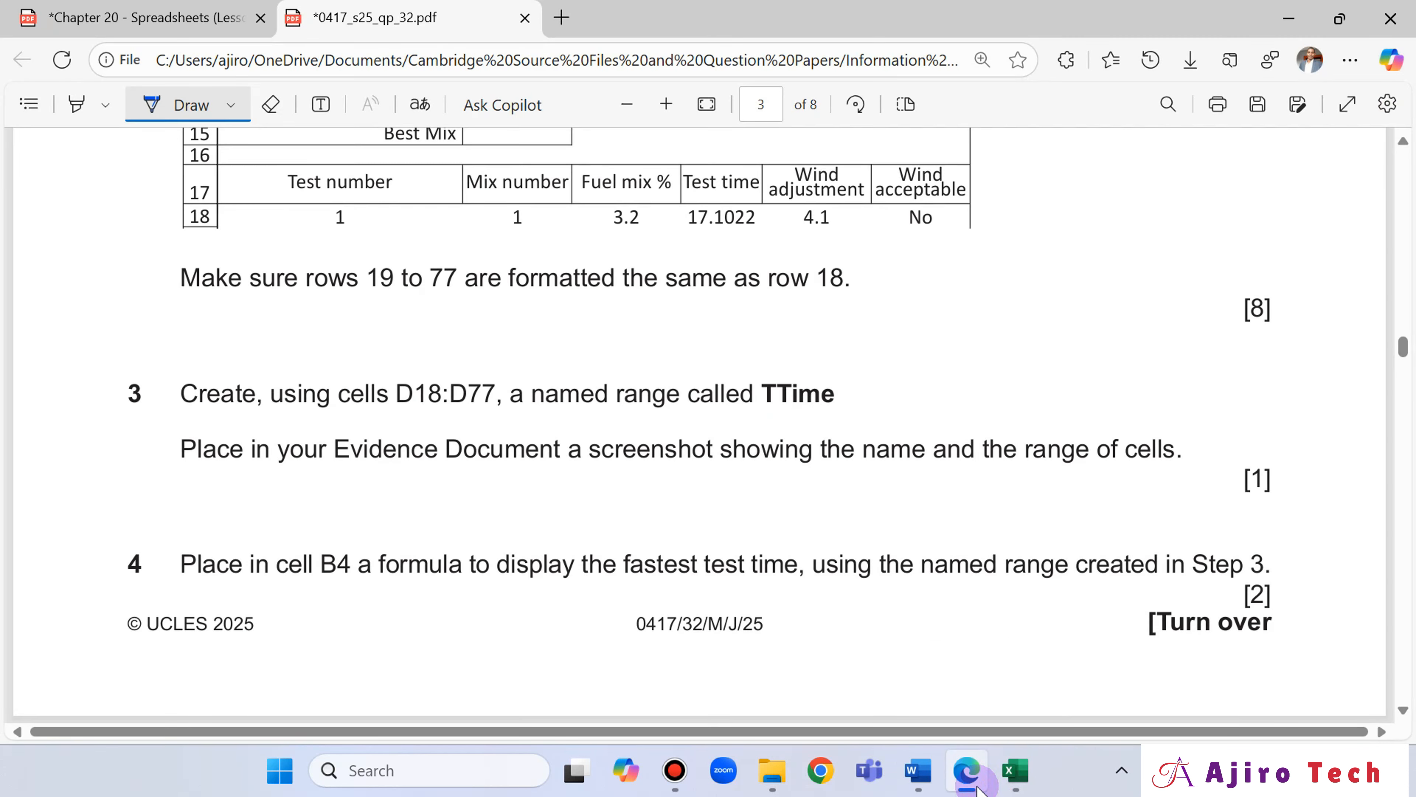
{"action": "left_click", "coordinate": [970, 777]}
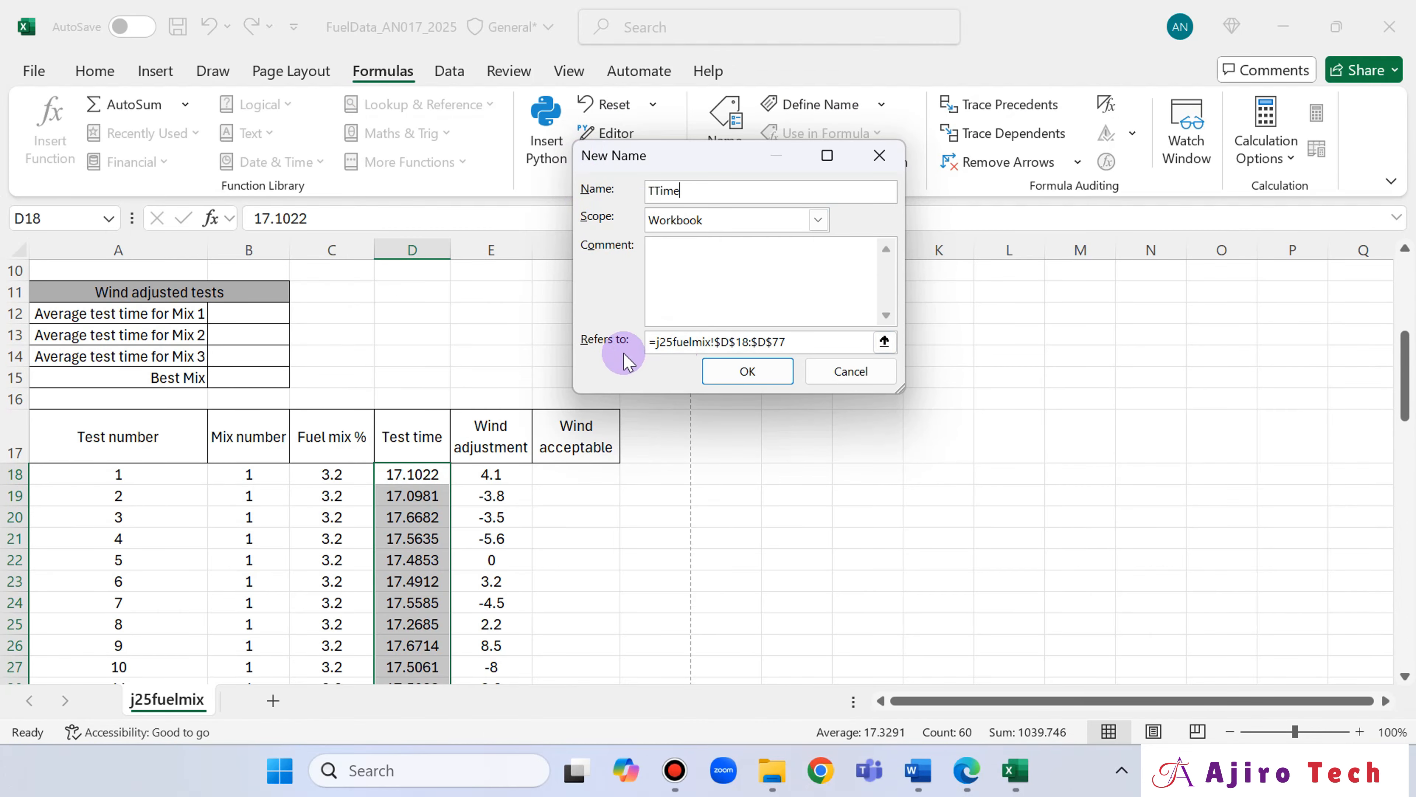
{"action": "left_click", "coordinate": [747, 371]}
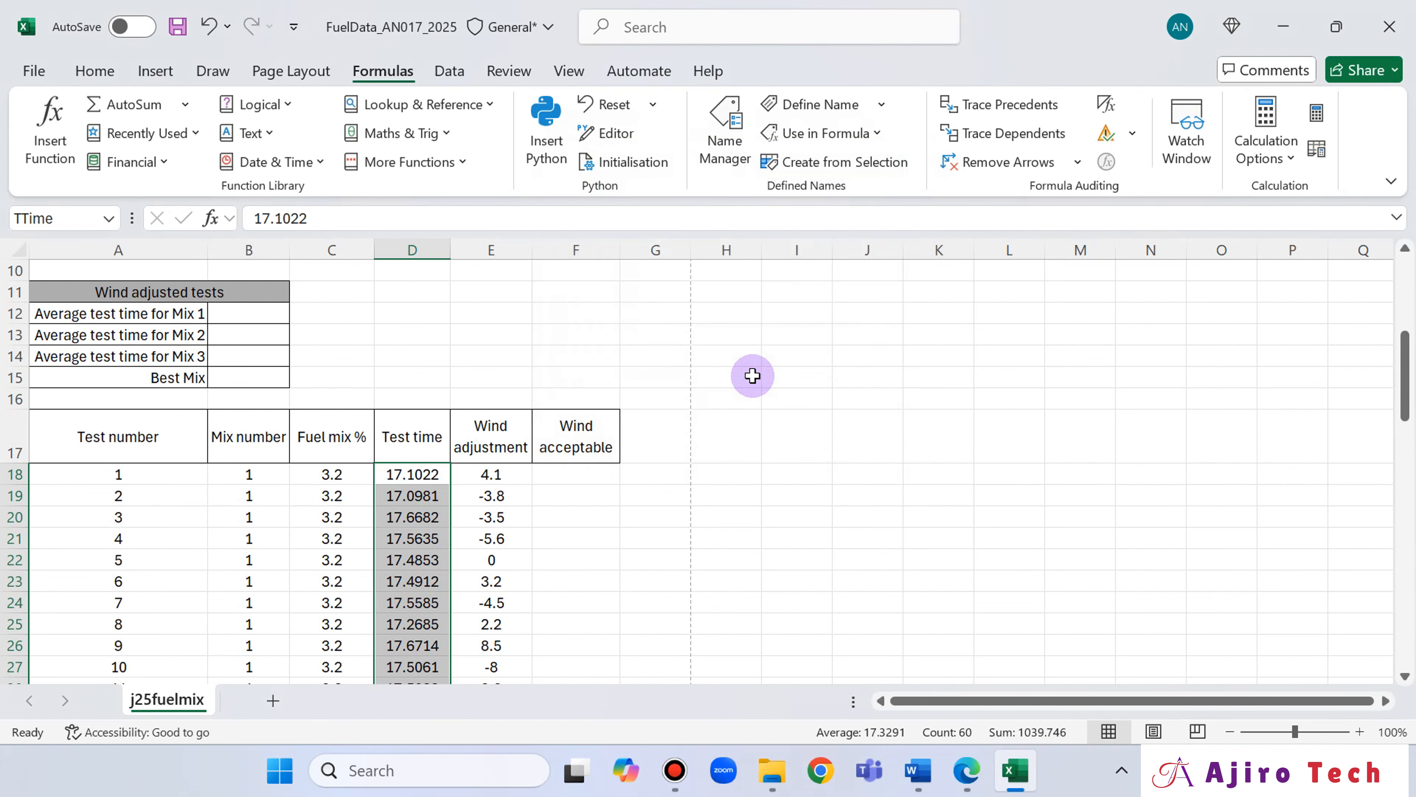
Check question 3's evidence requirement in the question paper and open the named range TTime for editing in the Name Manager.
{"action": "left_click", "coordinate": [968, 771]}
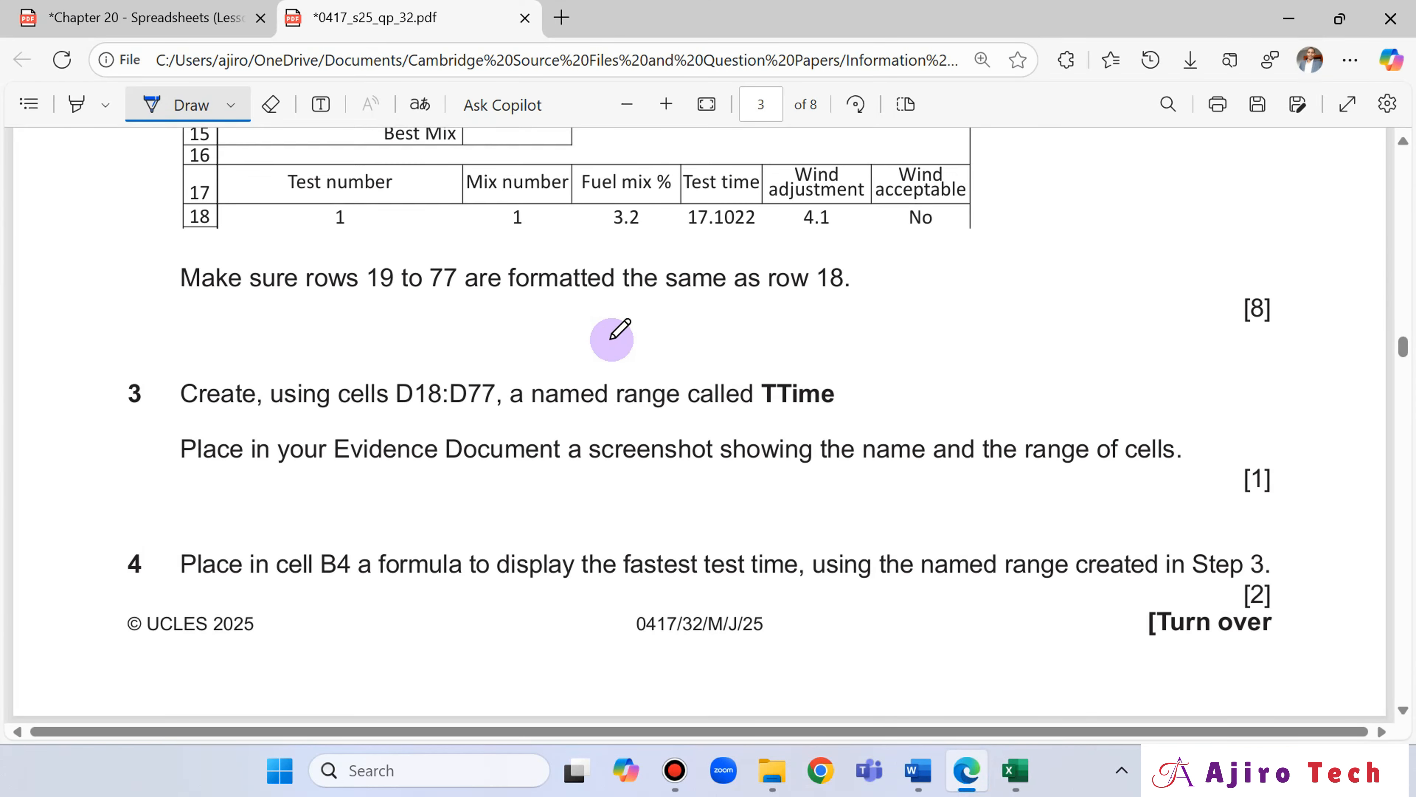
{"action": "scroll", "coordinate": [612, 339], "scroll_direction": "down", "scroll_amount": 2}
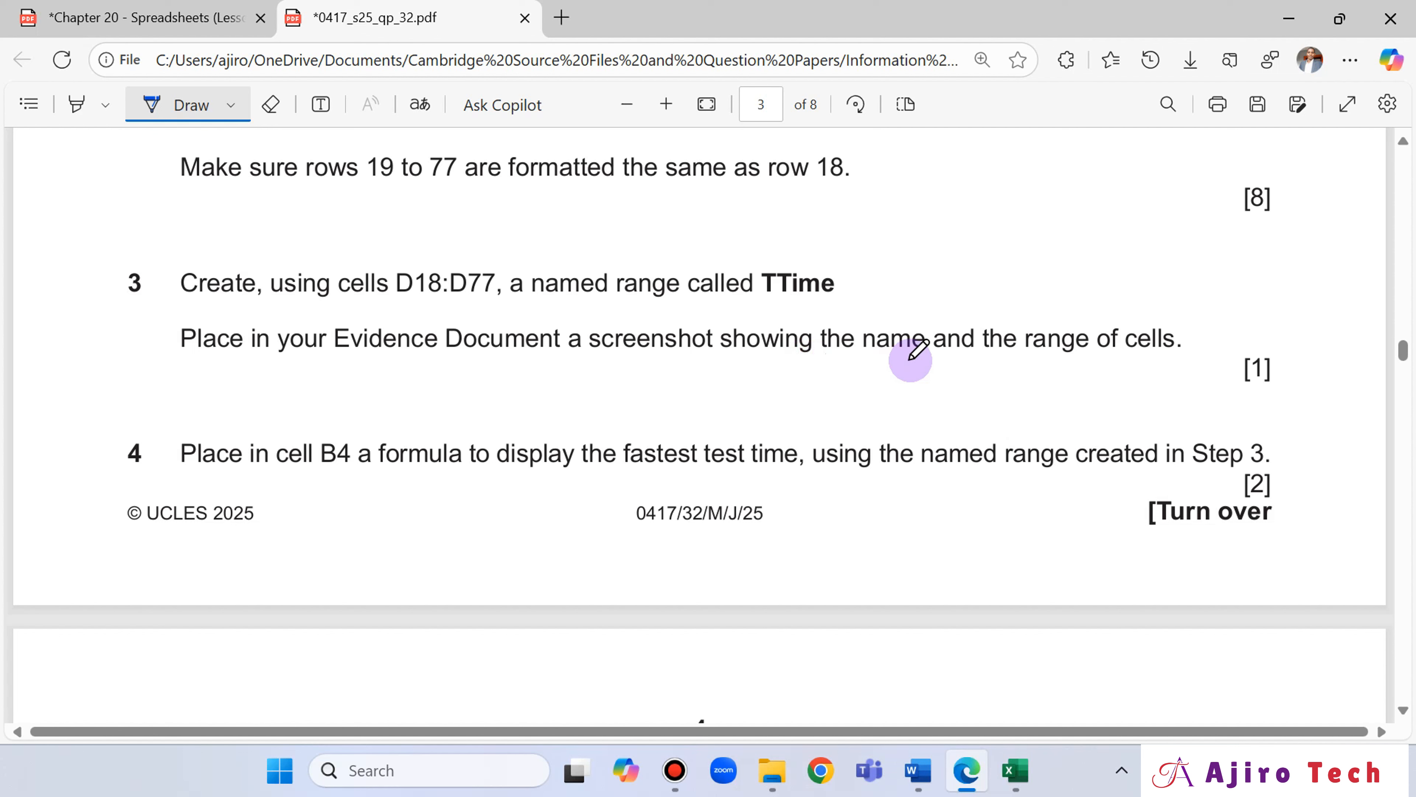
{"action": "left_click", "coordinate": [1014, 770]}
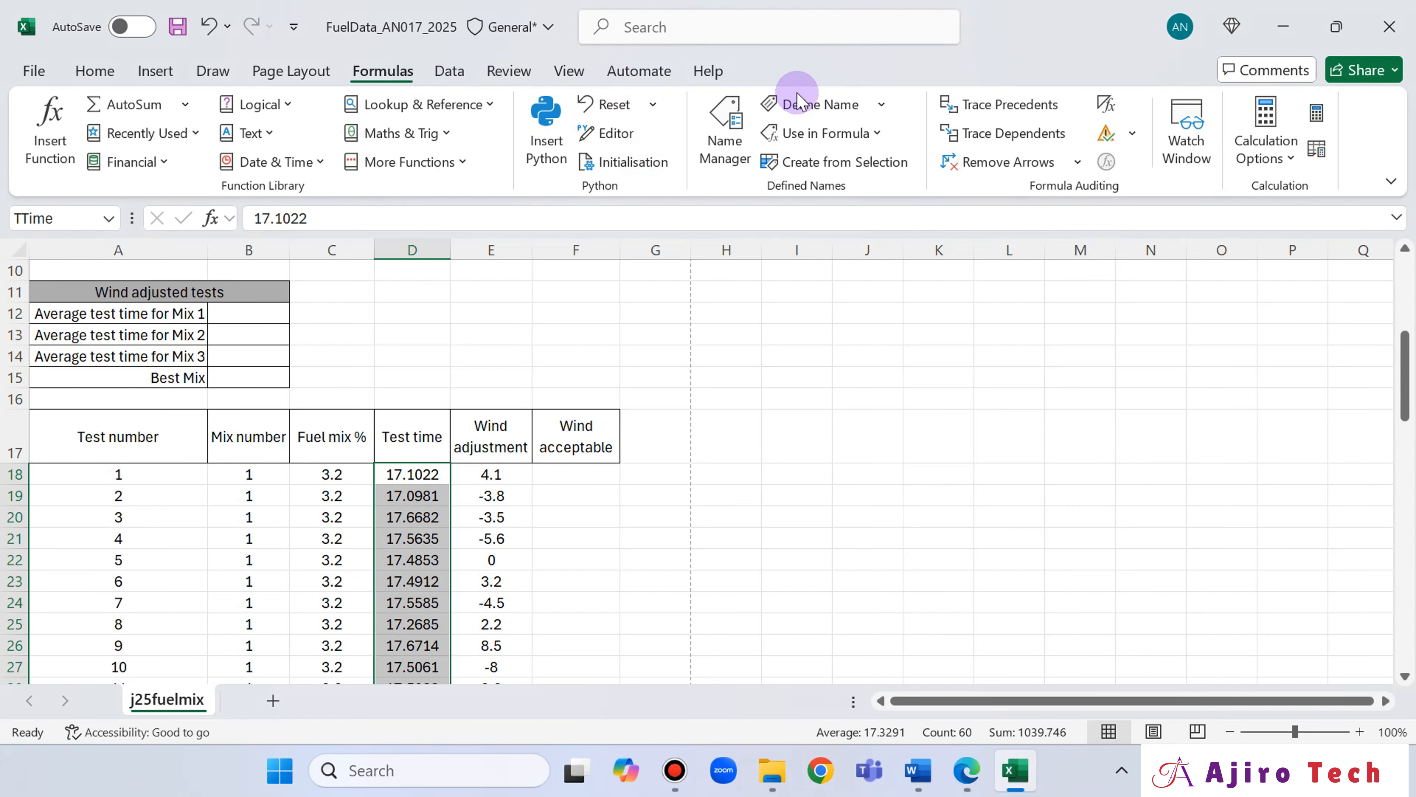
{"action": "left_click", "coordinate": [722, 136]}
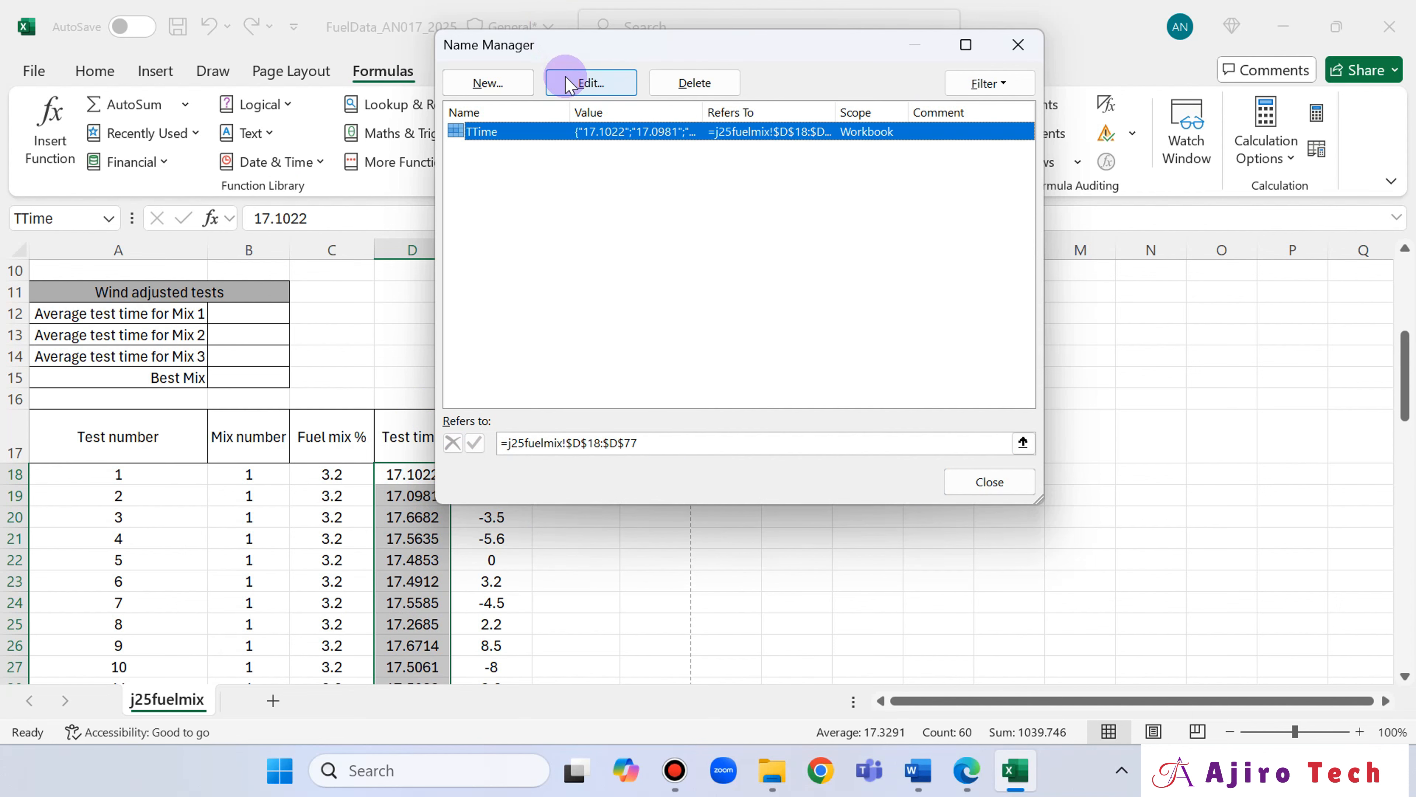
{"action": "left_click", "coordinate": [582, 89]}
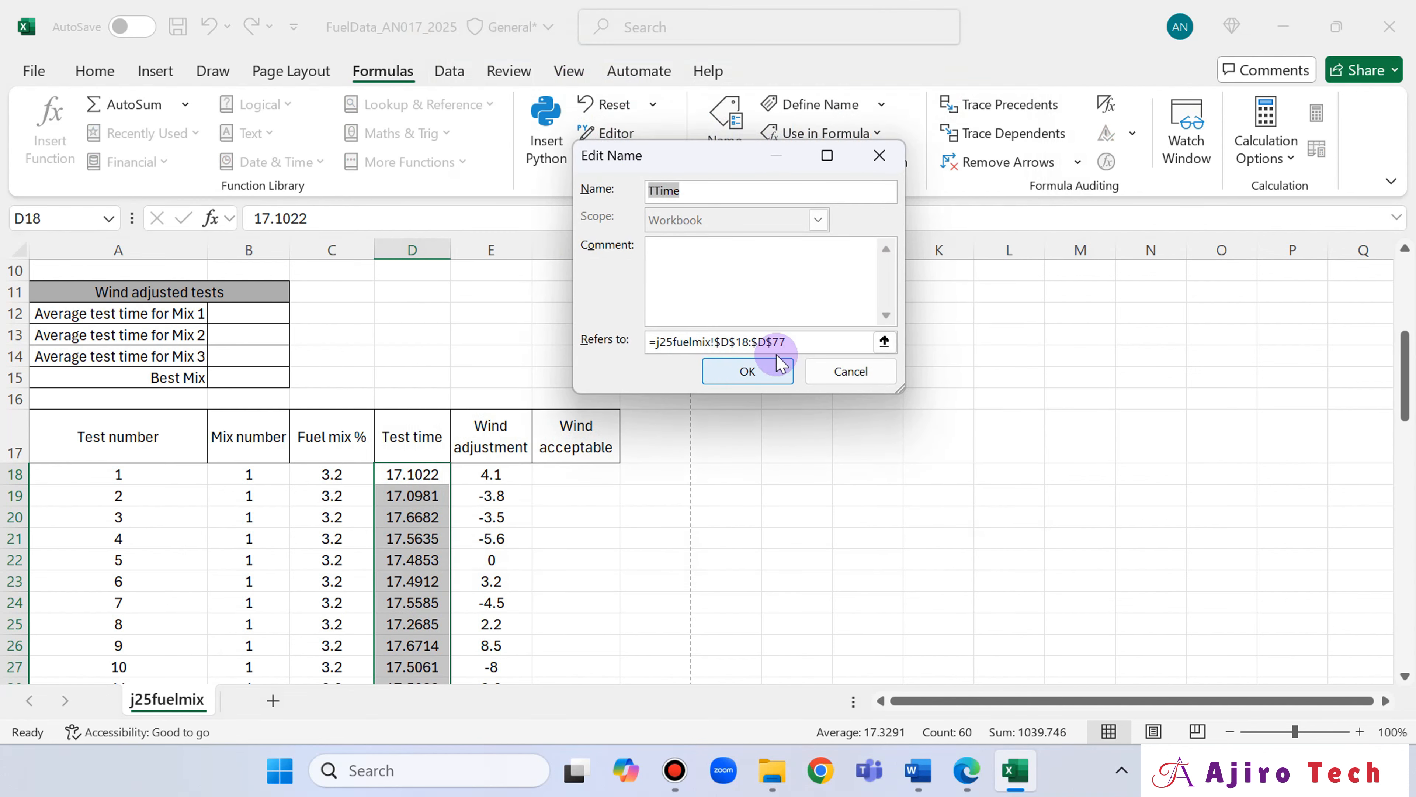
{"action": "left_click", "coordinate": [845, 372]}
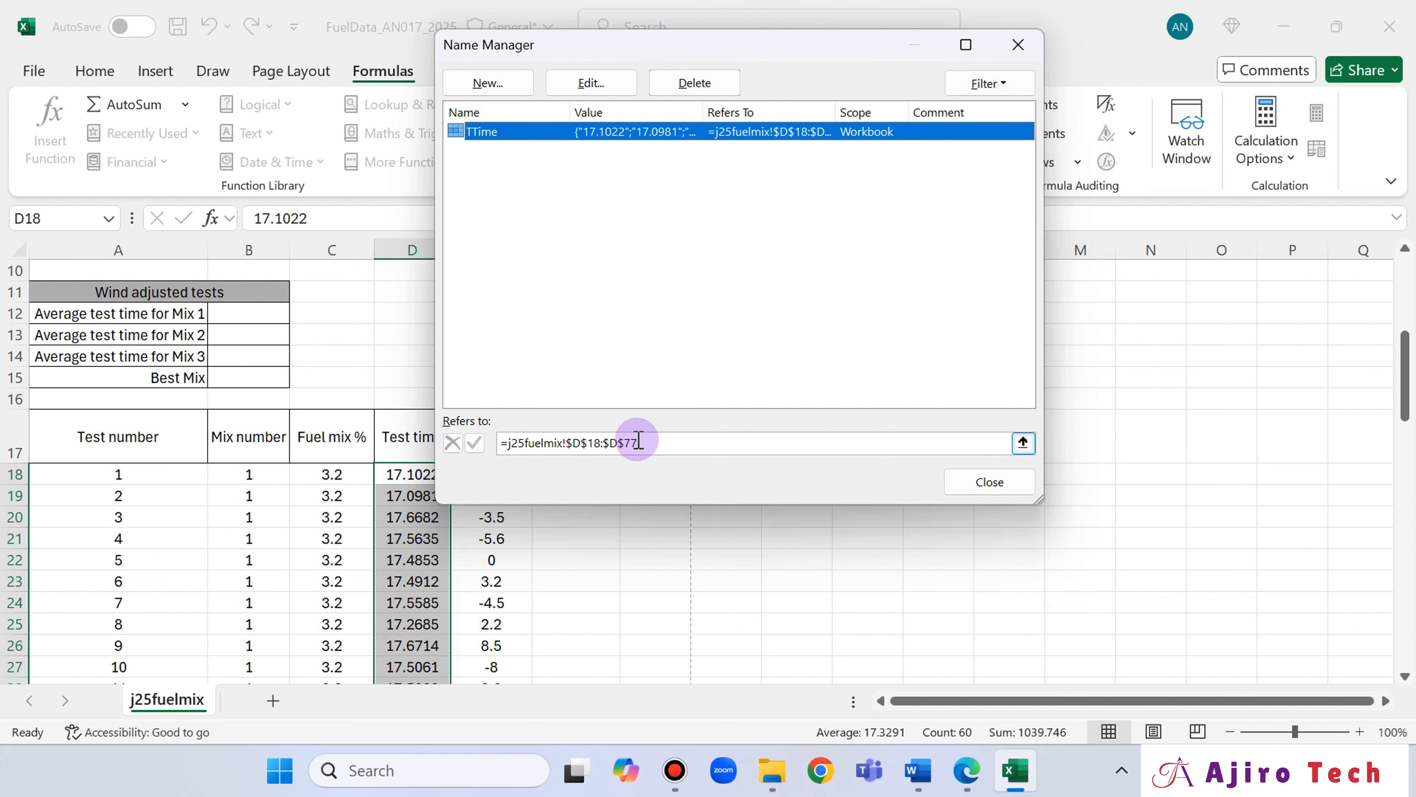
{"action": "left_click", "coordinate": [603, 84]}
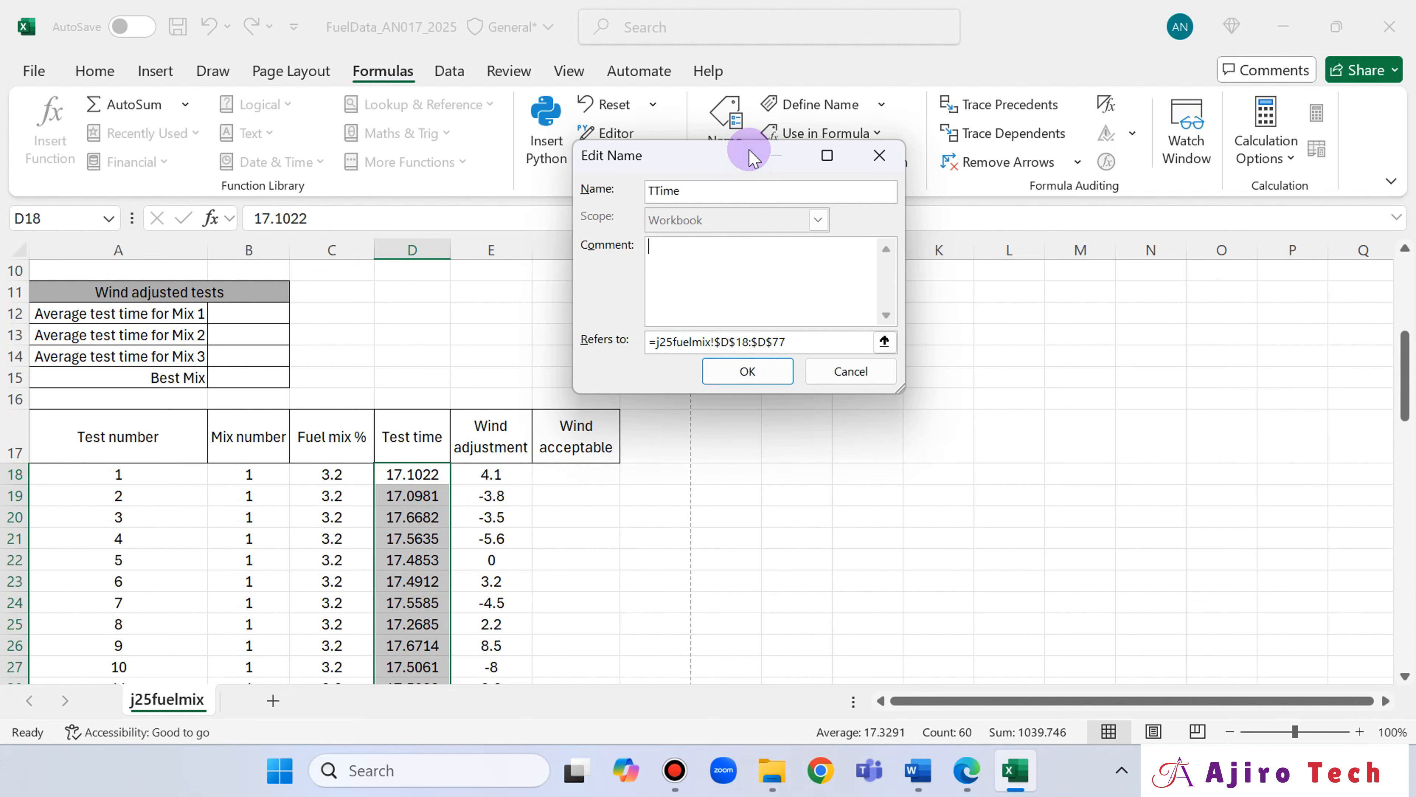
{"action": "left_click", "coordinate": [967, 770]}
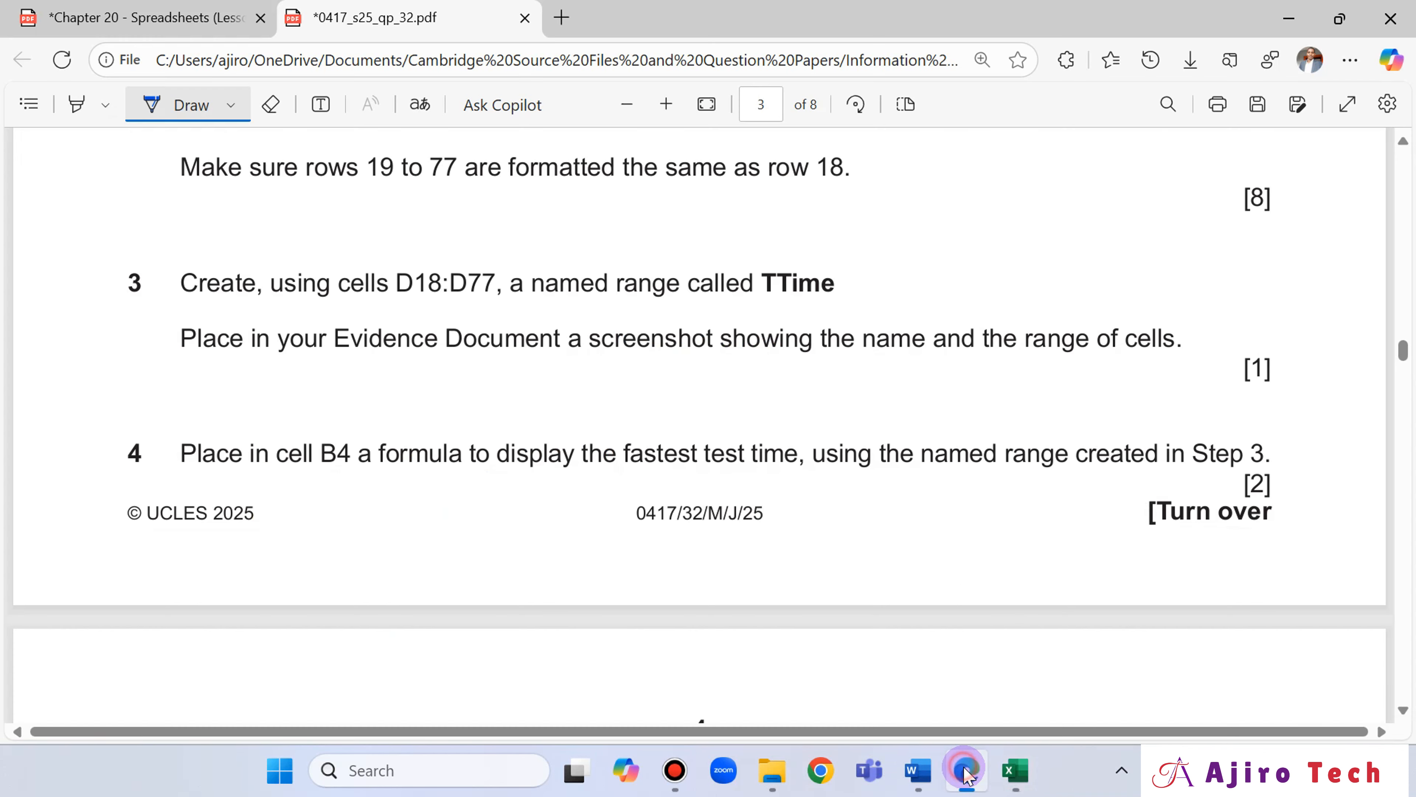
{"action": "left_click", "coordinate": [967, 771]}
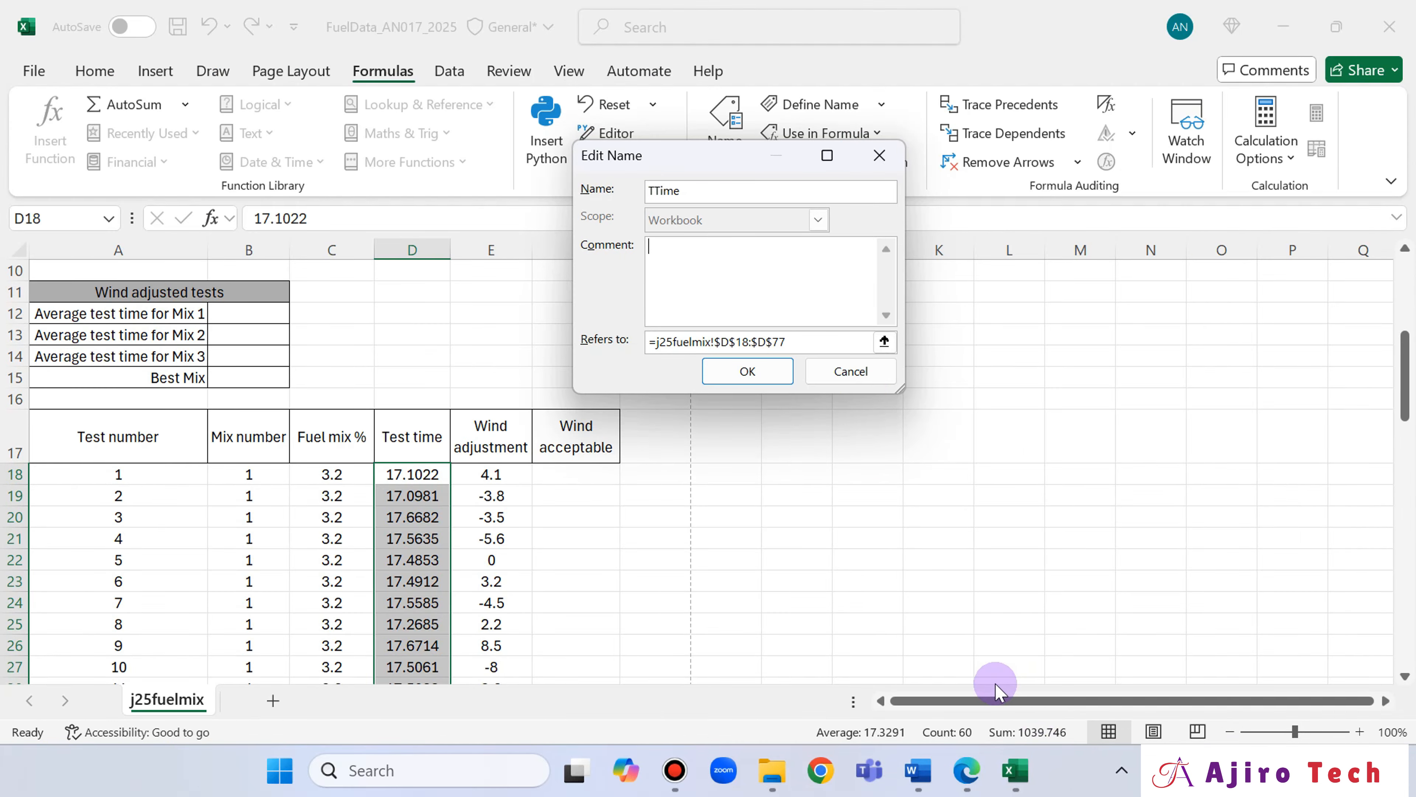
Capture the Edit Name window of TTime with the Snipping Tool, and close the Edit Name and Name Manager windows.
{"action": "key", "text": "super"}
{"action": "type", "text": "sni"}
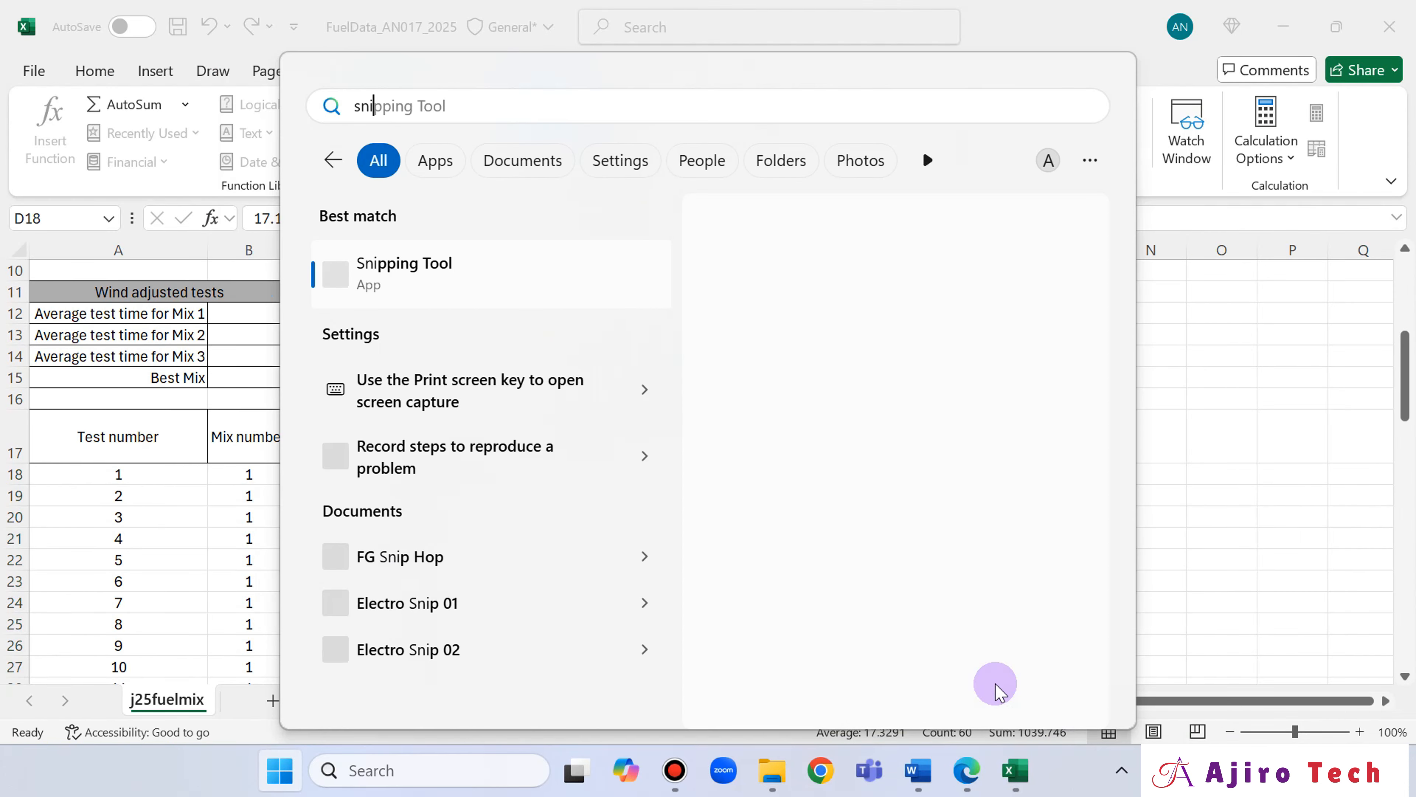
{"action": "left_click", "coordinate": [434, 284]}
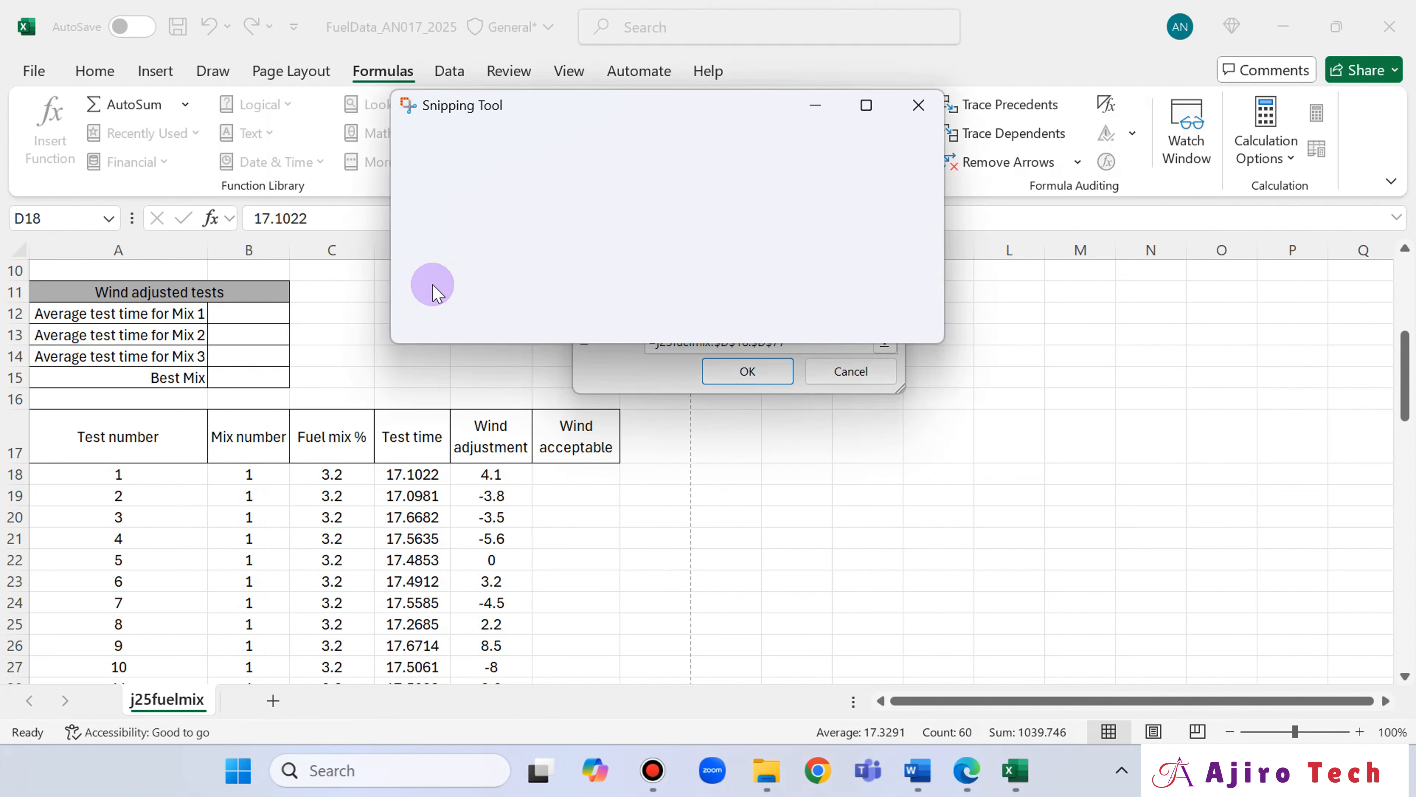
{"action": "left_click", "coordinate": [441, 156]}
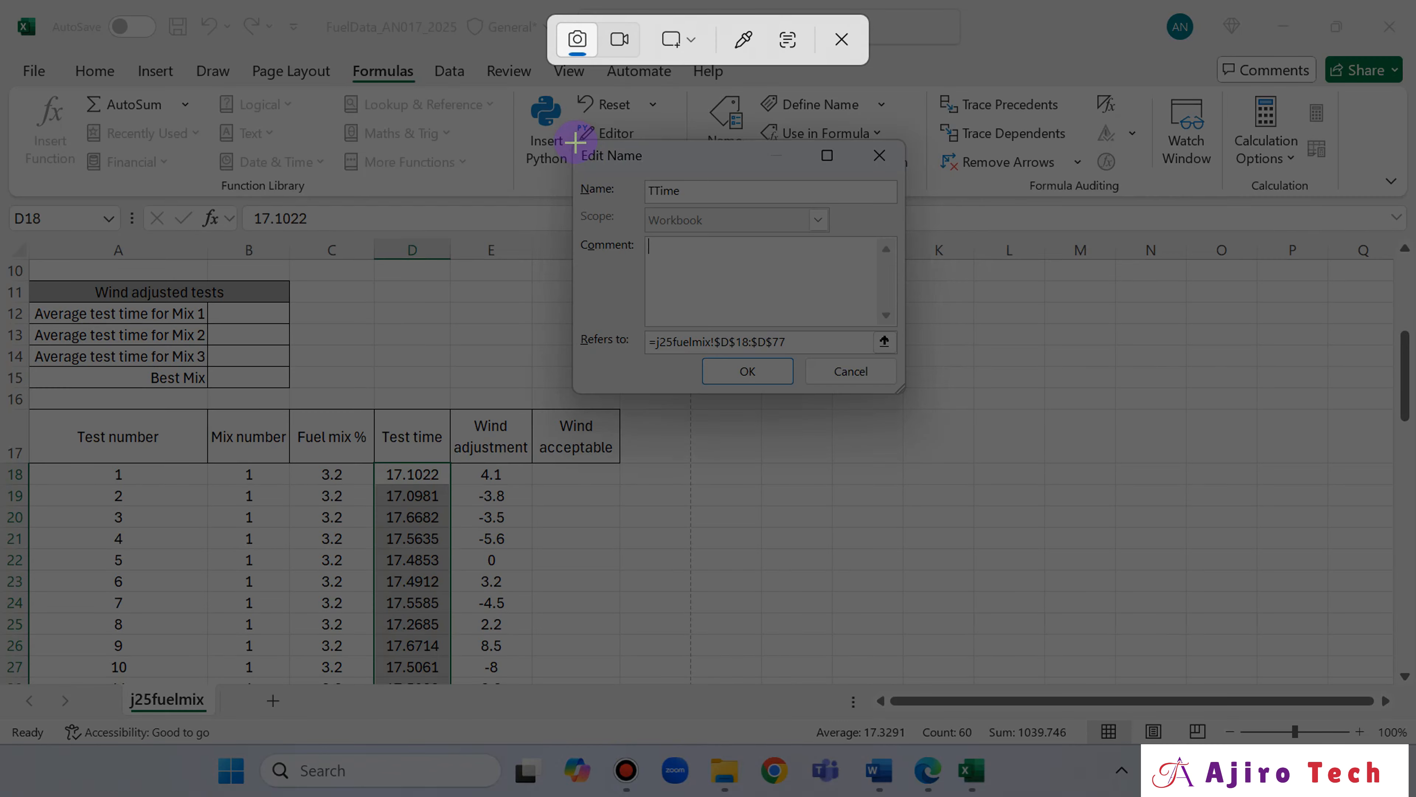
{"action": "left_click_drag", "start_coordinate": [616, 187], "coordinate": [904, 398]}
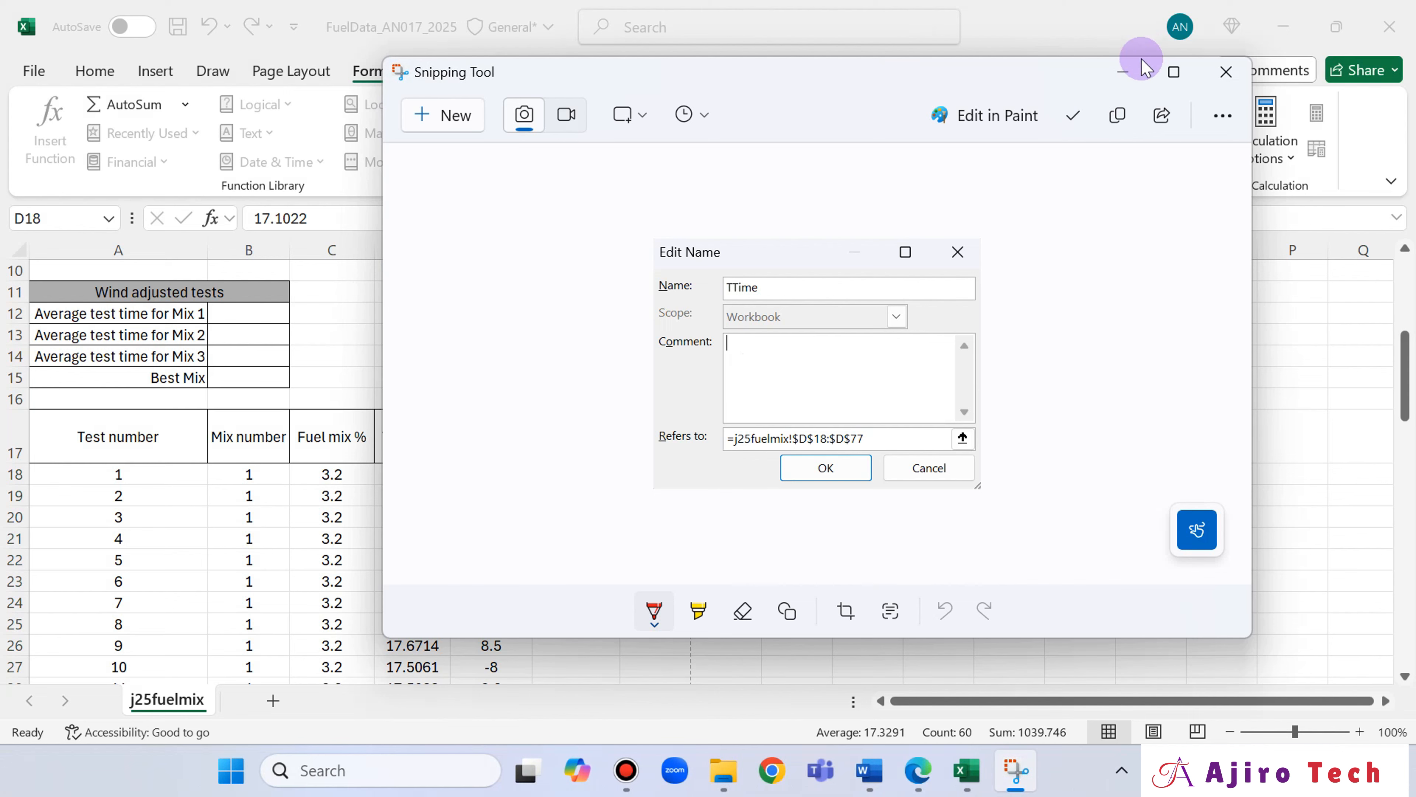
{"action": "left_click", "coordinate": [1122, 71]}
{"action": "left_click", "coordinate": [787, 370]}
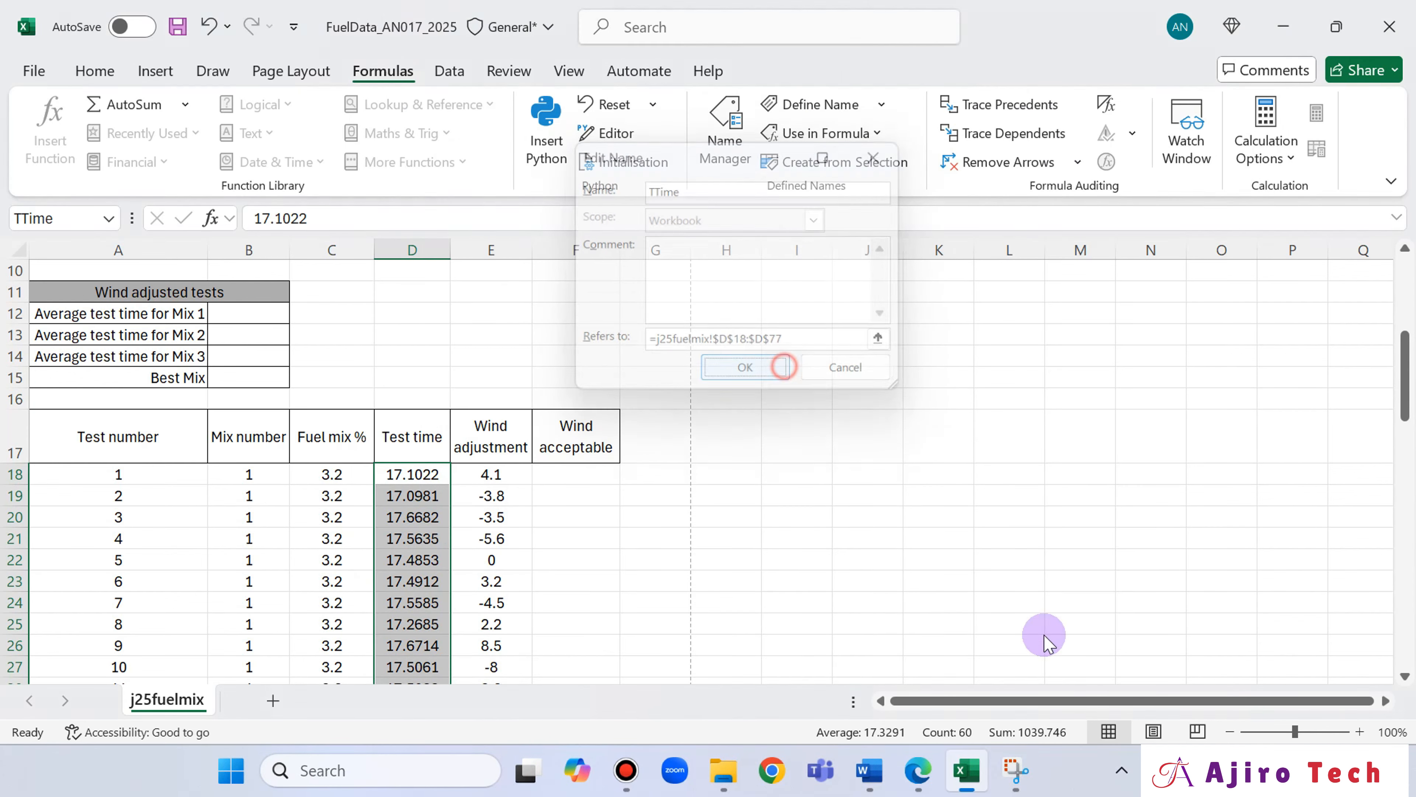
{"action": "left_click", "coordinate": [992, 491]}
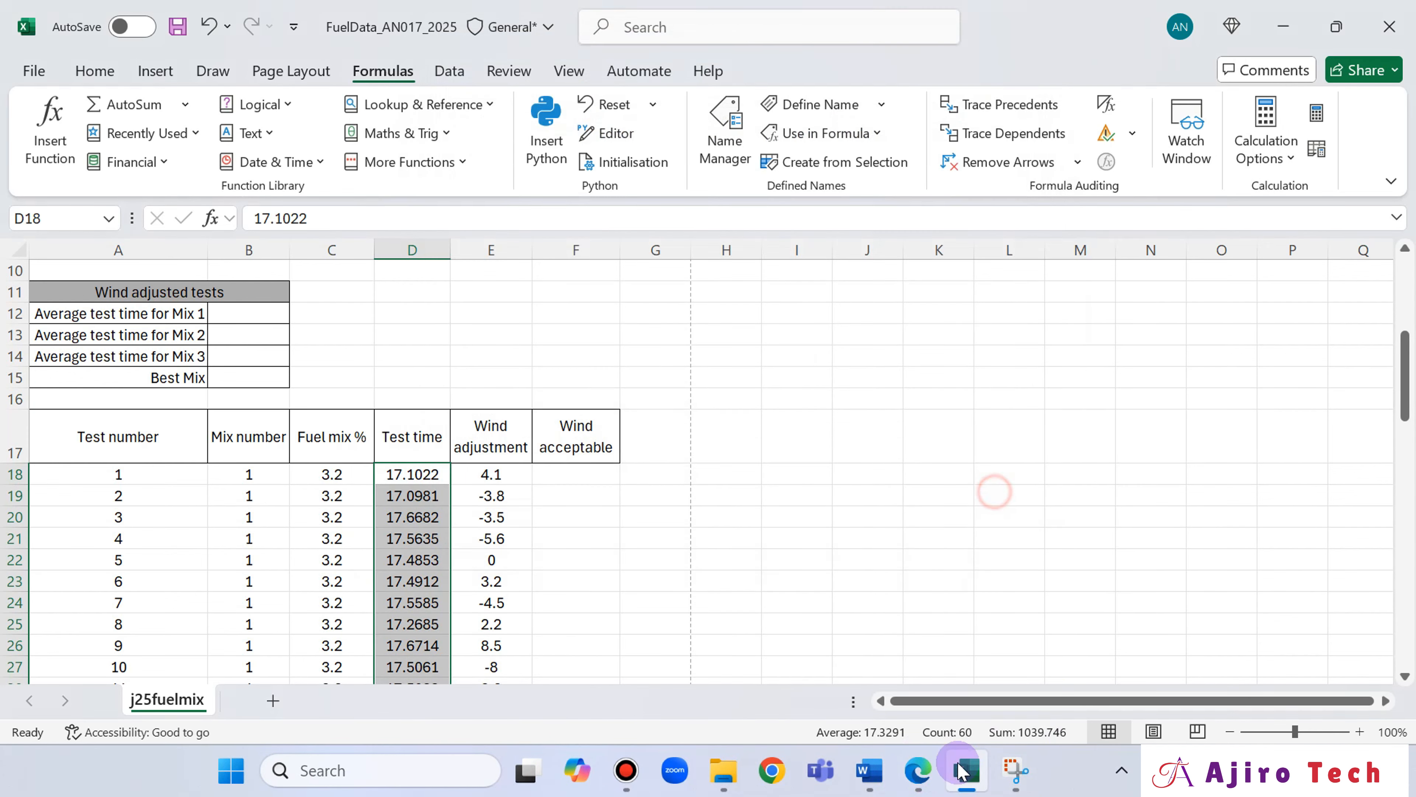
Switch to the evidence document in Word and insert two blank lines at its start, above the heading "Step 18 Evidence 1:".
{"action": "left_click", "coordinate": [920, 771]}
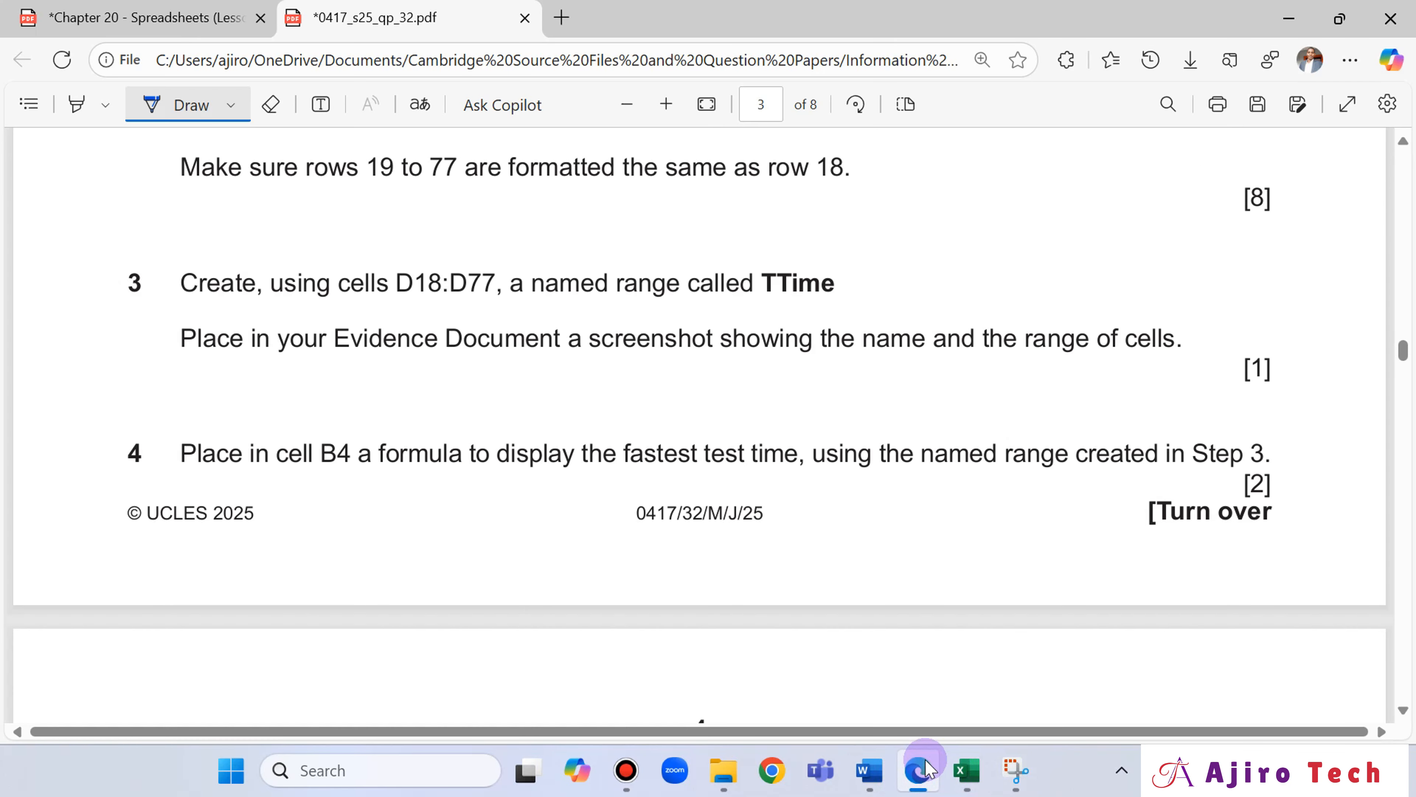
{"action": "left_click", "coordinate": [870, 770]}
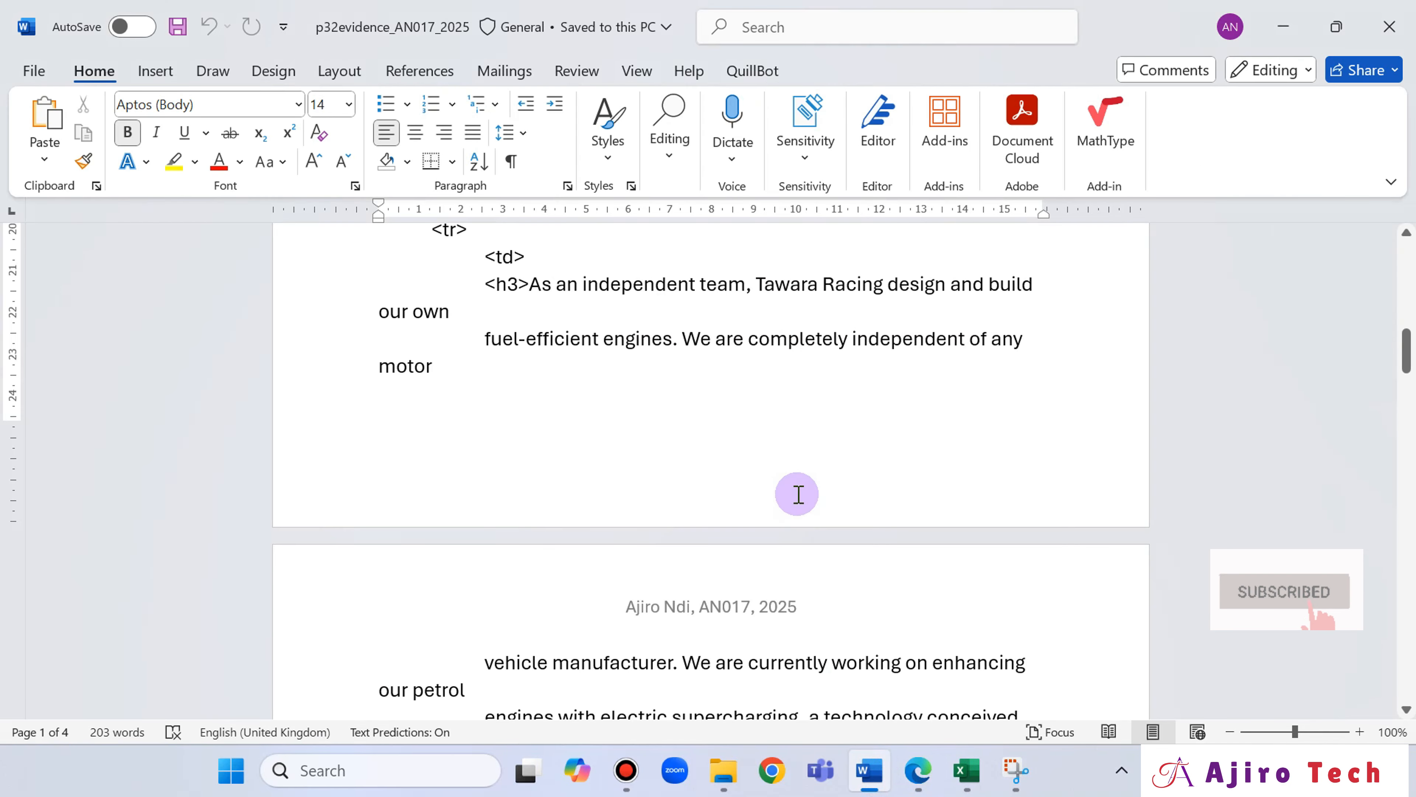
{"action": "left_click", "coordinate": [1410, 257]}
{"action": "left_click", "coordinate": [1406, 338]}
{"action": "left_click_drag", "start_coordinate": [1406, 329], "coordinate": [1398, 204]}
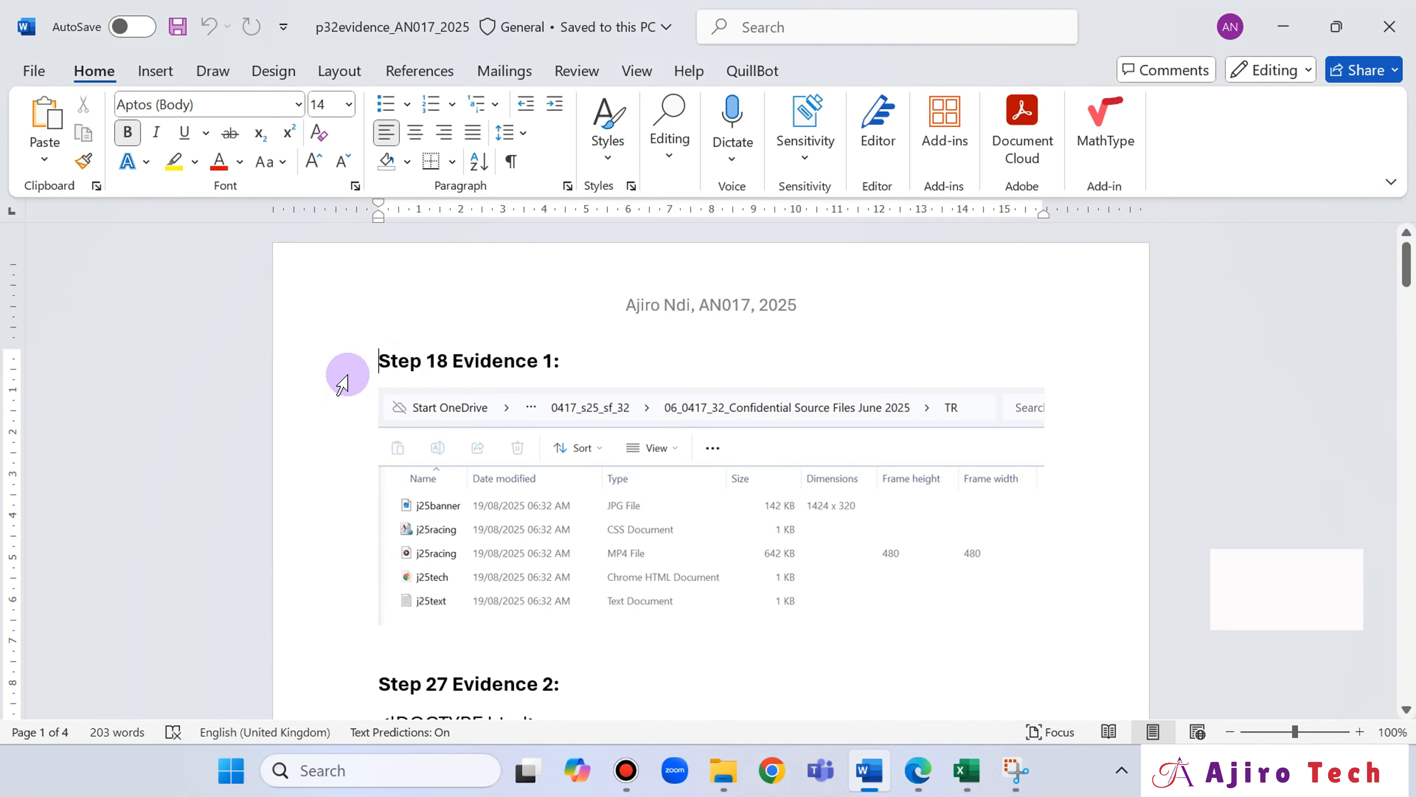
{"action": "key", "text": "Return"}
{"action": "key", "text": "Return"}
{"action": "key", "text": "Up"}
{"action": "key", "text": "Up"}
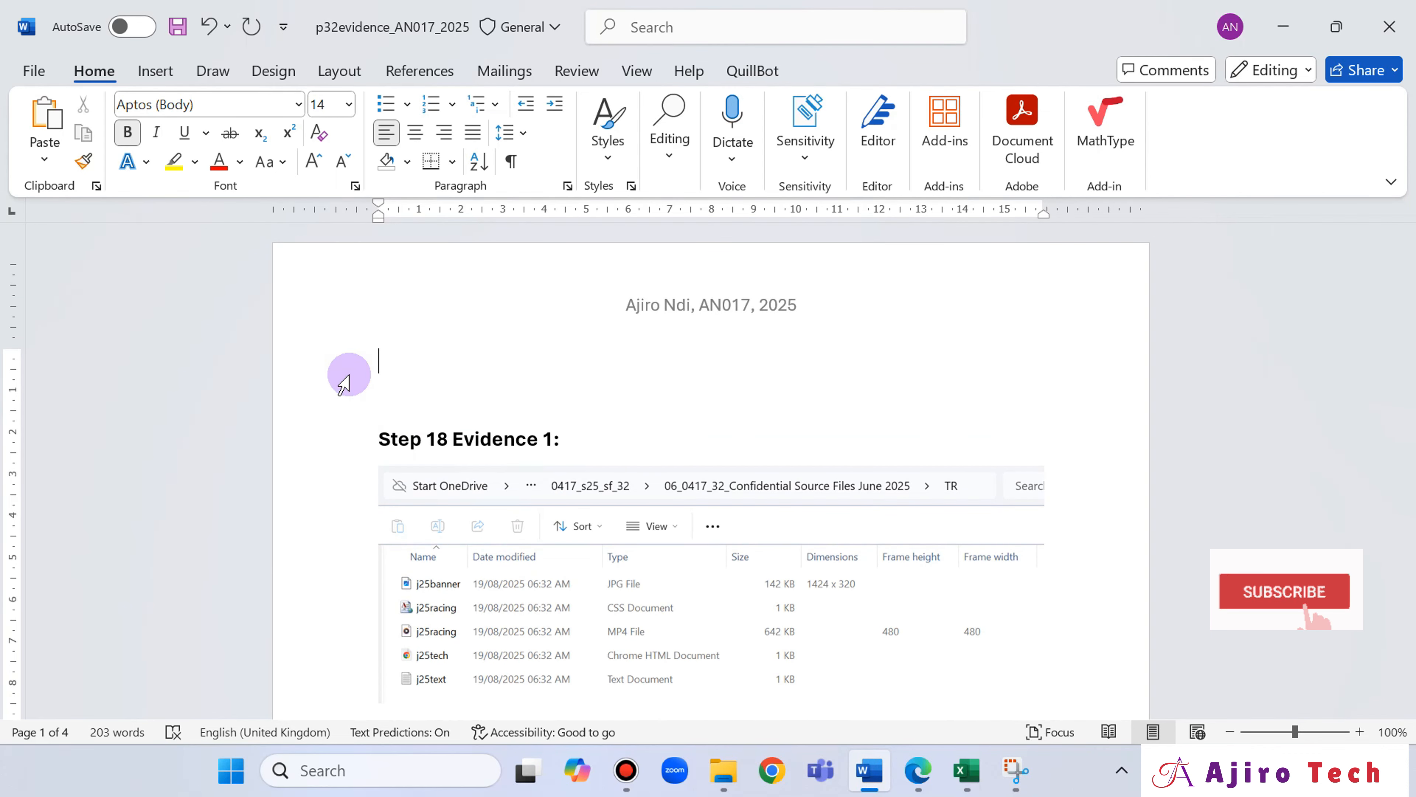
Enter the heading "Step 3 Evidence 1:" at the start of the evidence document and begin a new line under it.
{"action": "type", "text": "Step "}
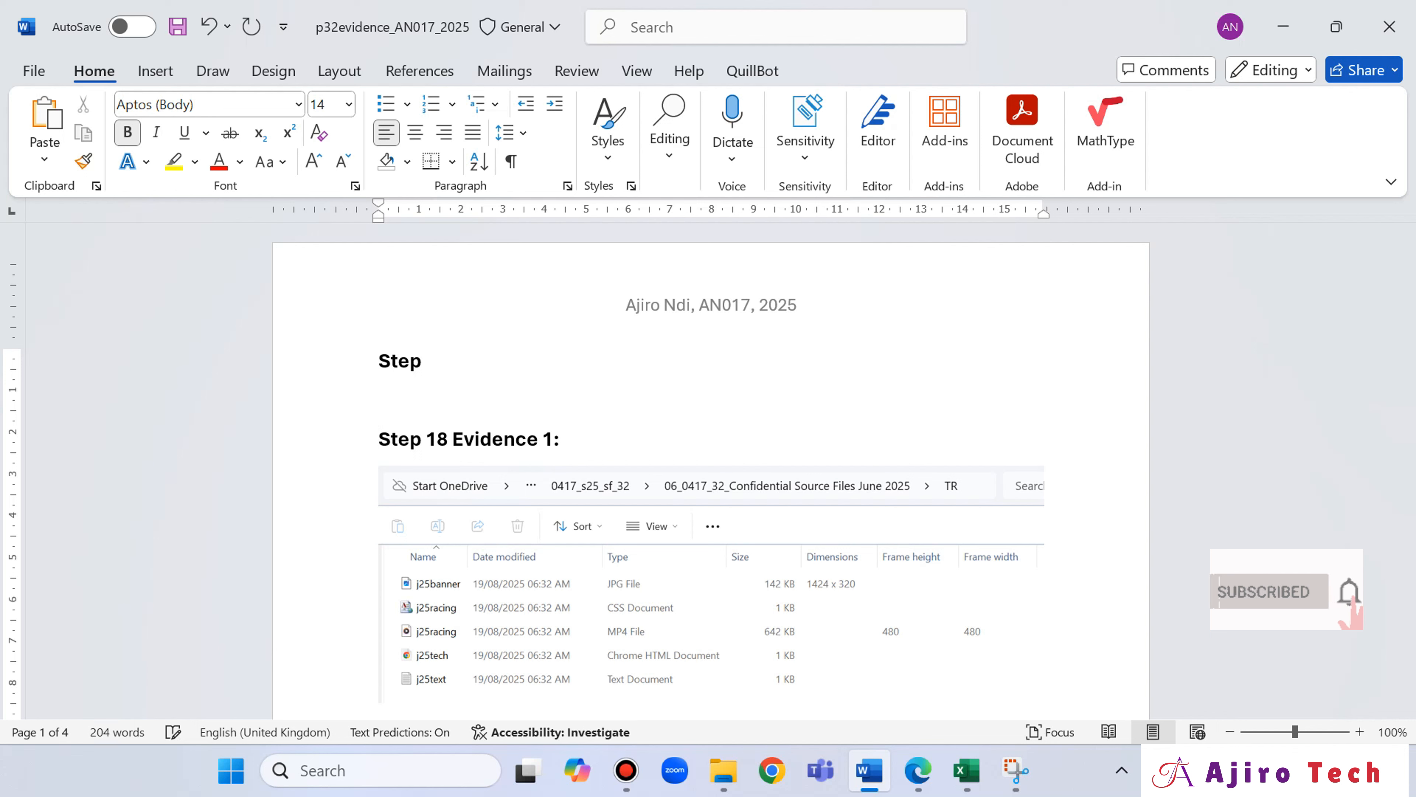
{"action": "type", "text": "3 Evidence"}
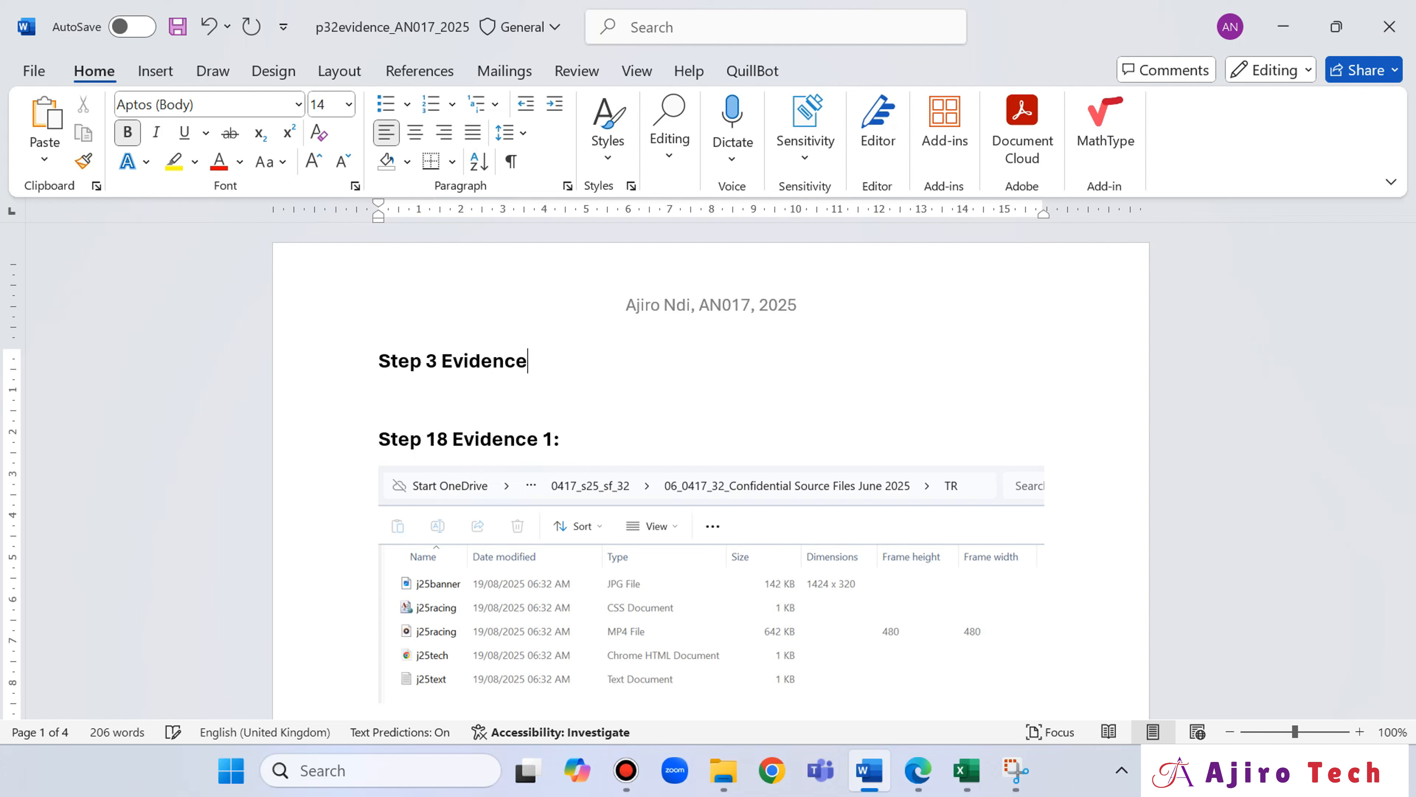
{"action": "type", "text": " 1:"}
{"action": "key", "text": "Return"}
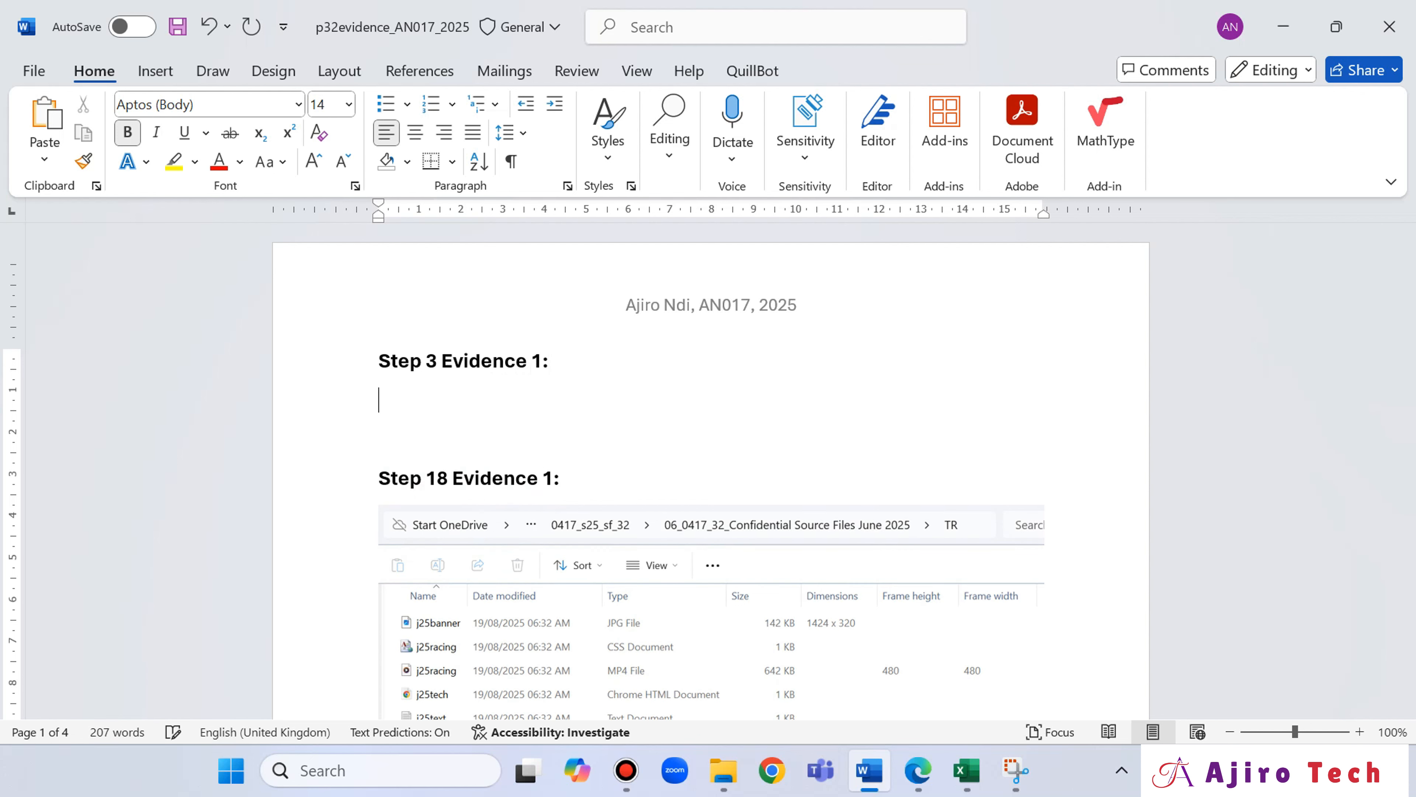
Paste the Edit Name screenshot below the heading "Step 3 Evidence 1:", keeping its source formatting.
{"action": "key", "text": "ctrl+v"}
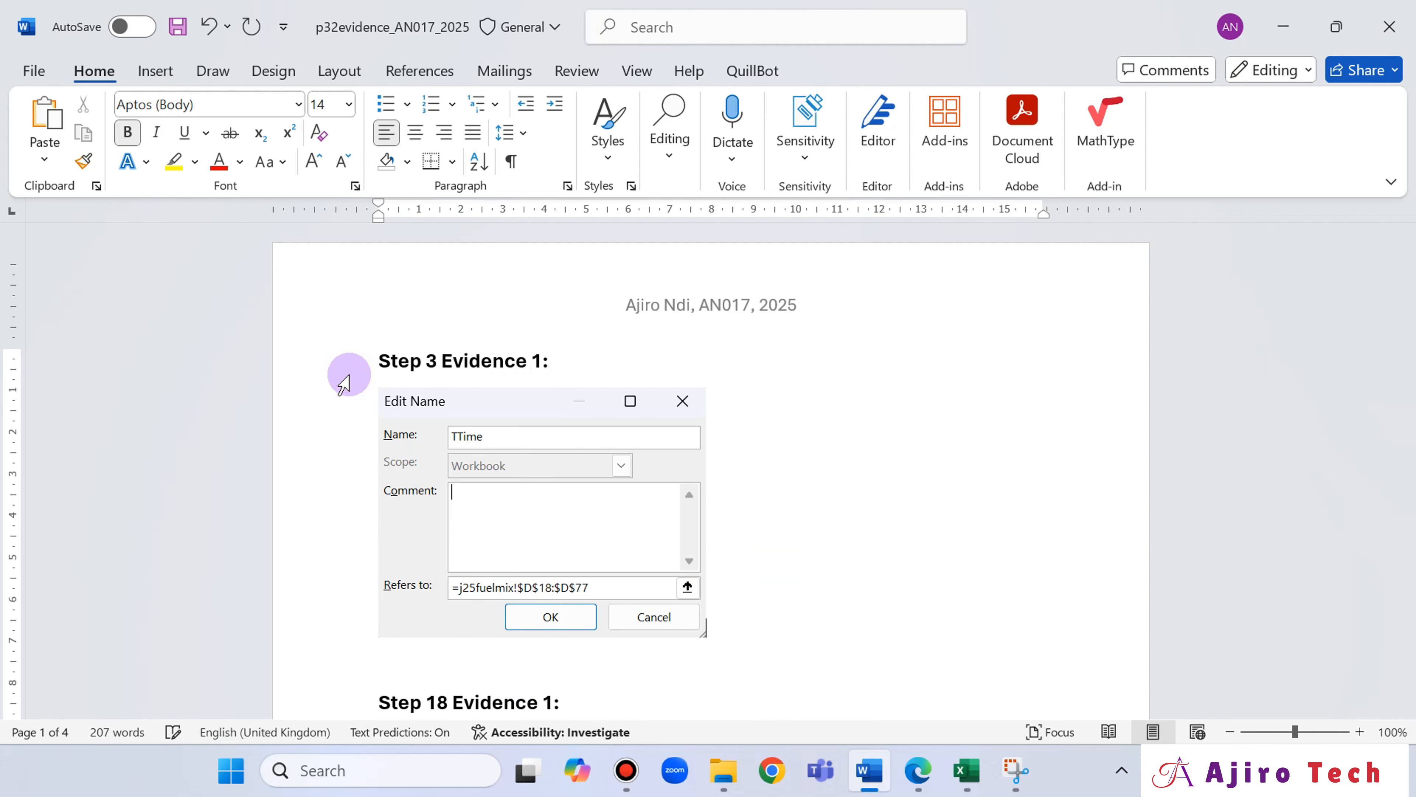
{"action": "key", "text": "ctrl+z"}
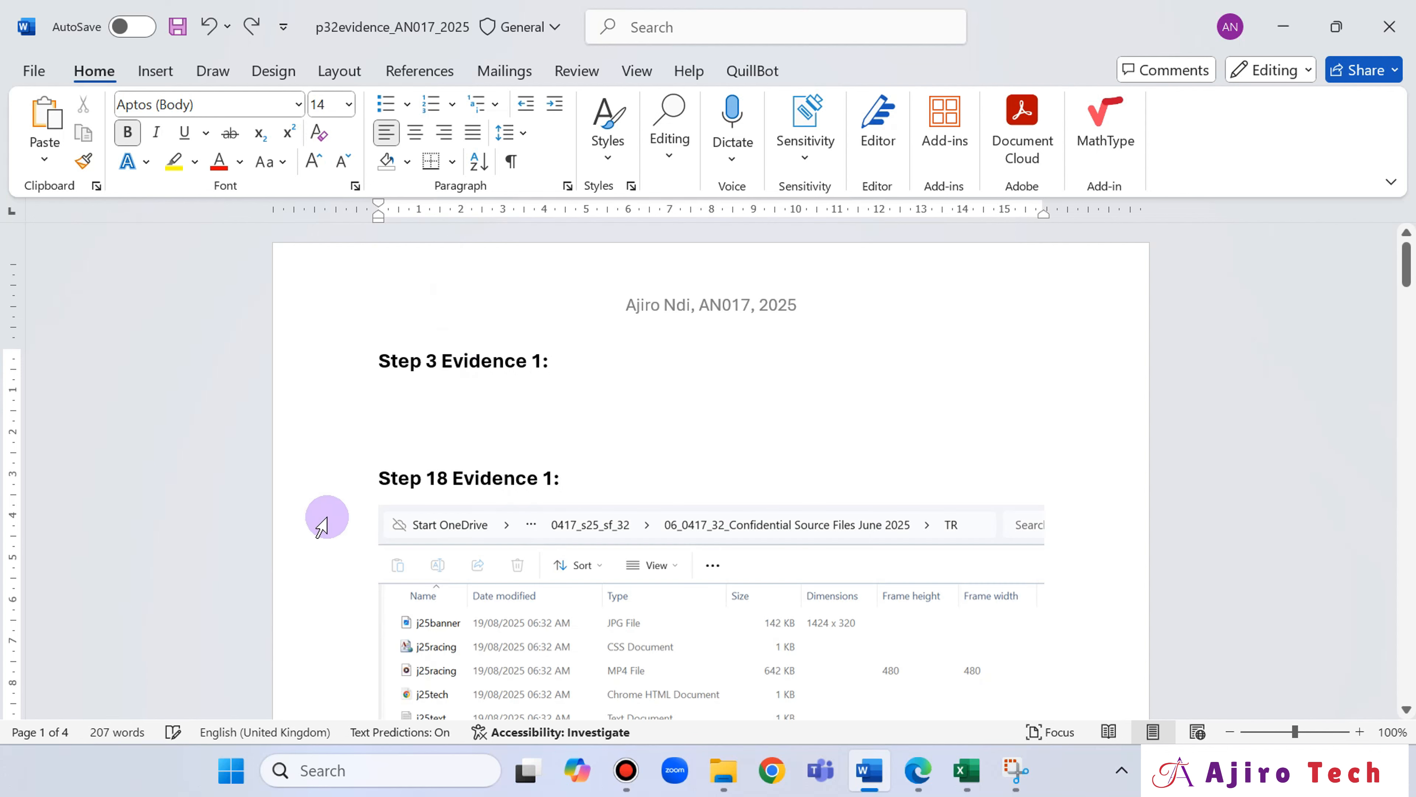
{"action": "right_click", "coordinate": [390, 408]}
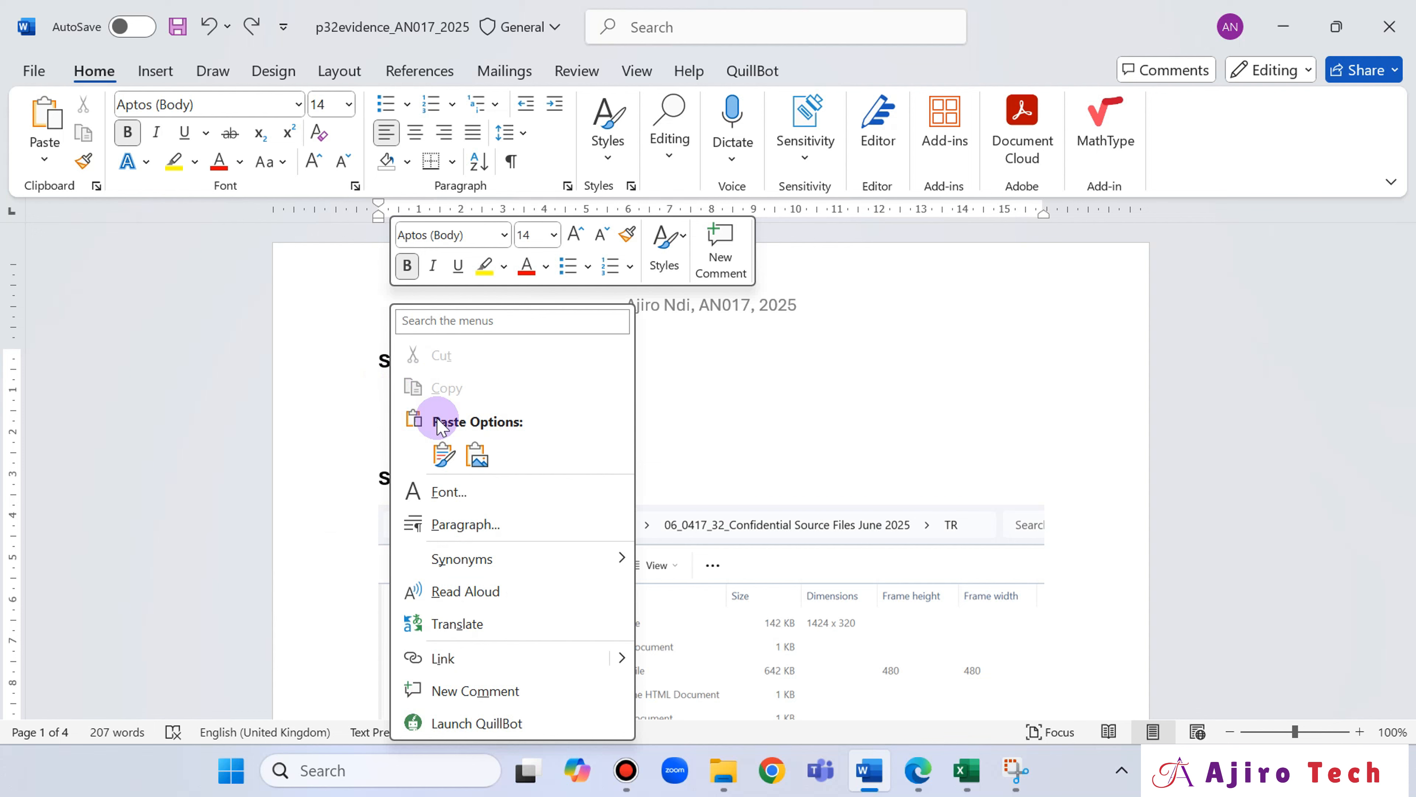
{"action": "left_click", "coordinate": [436, 458]}
Select the pasted Edit Name screenshot and enlarge it proportionally to 10.6 cm wide and 8.09 cm high.
{"action": "left_click", "coordinate": [648, 502]}
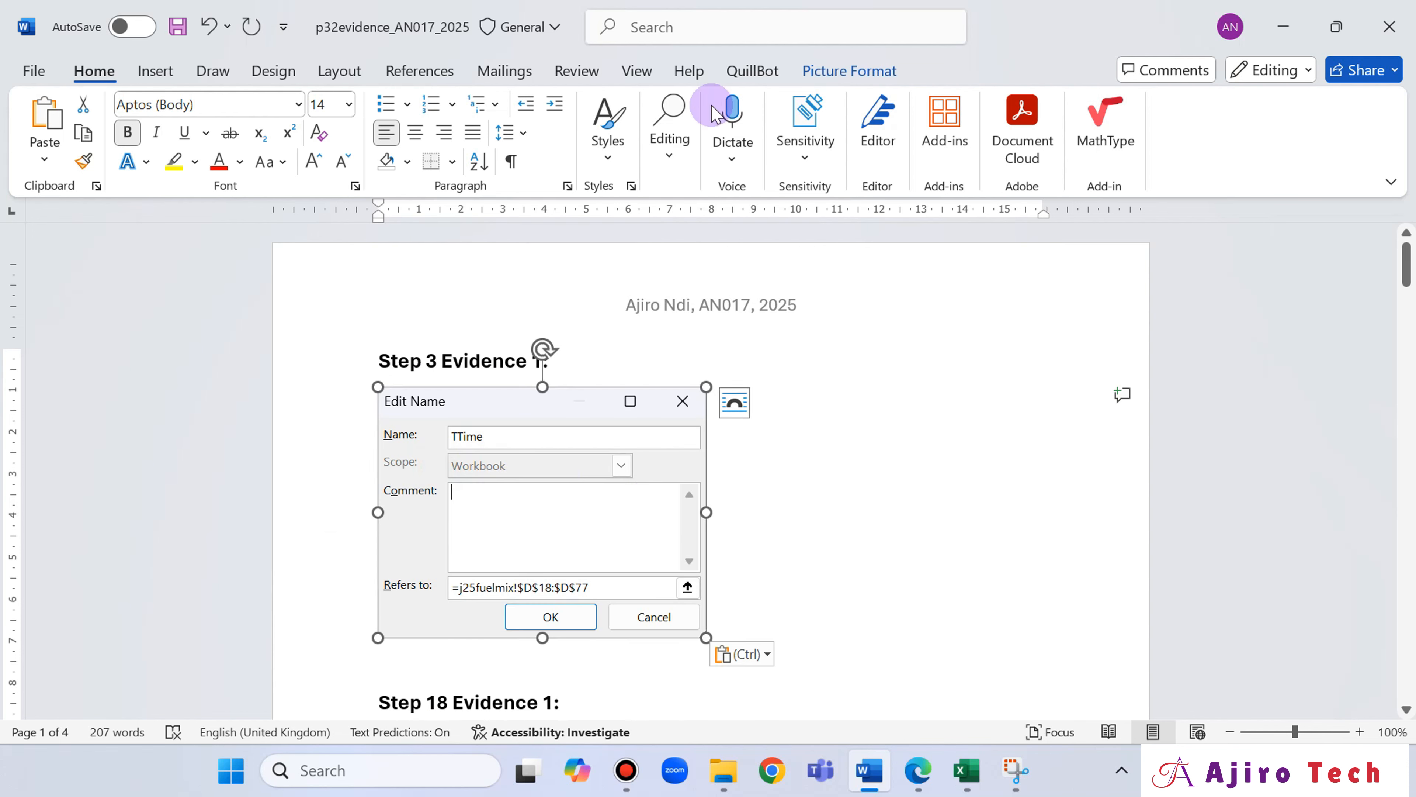
{"action": "left_click", "coordinate": [848, 70]}
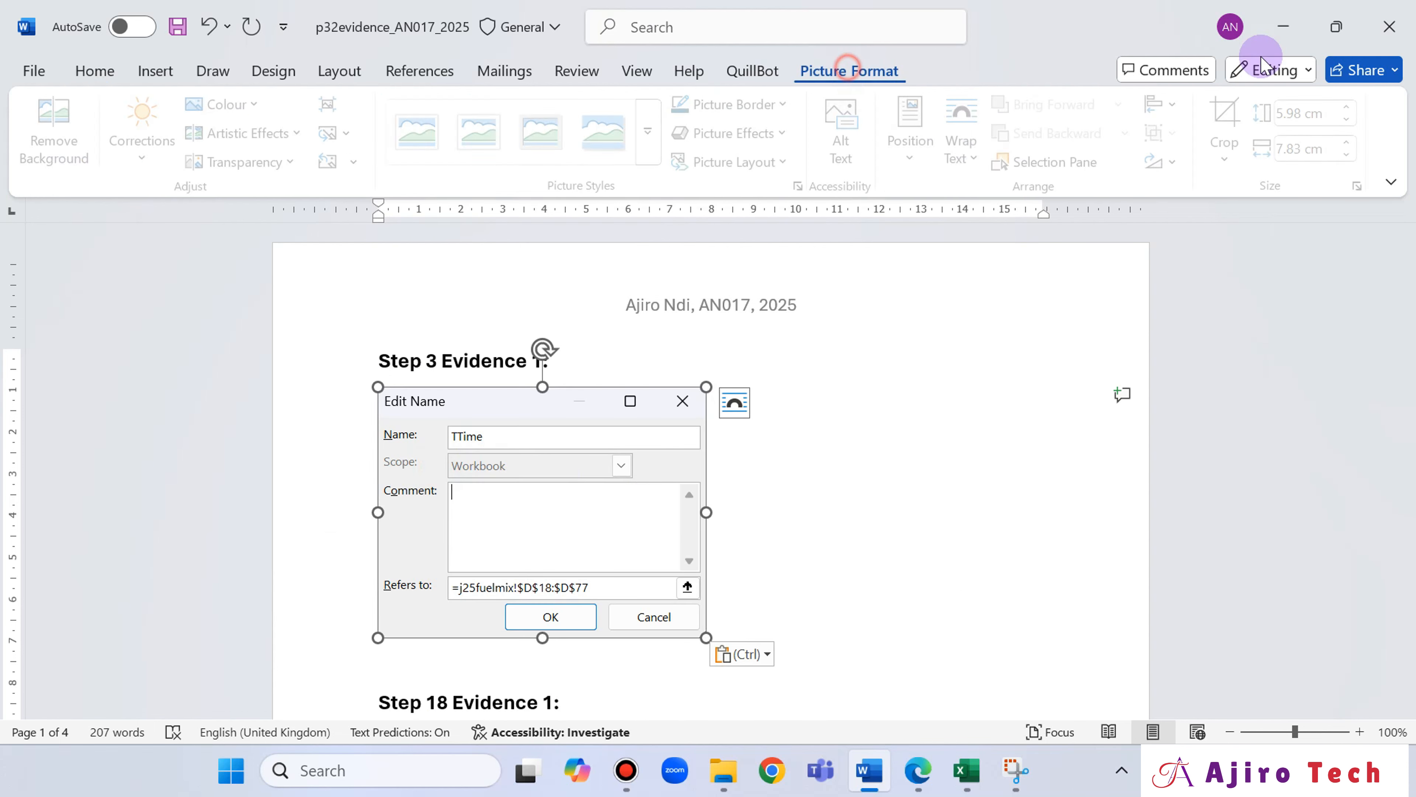
{"action": "left_click", "coordinate": [1352, 144]}
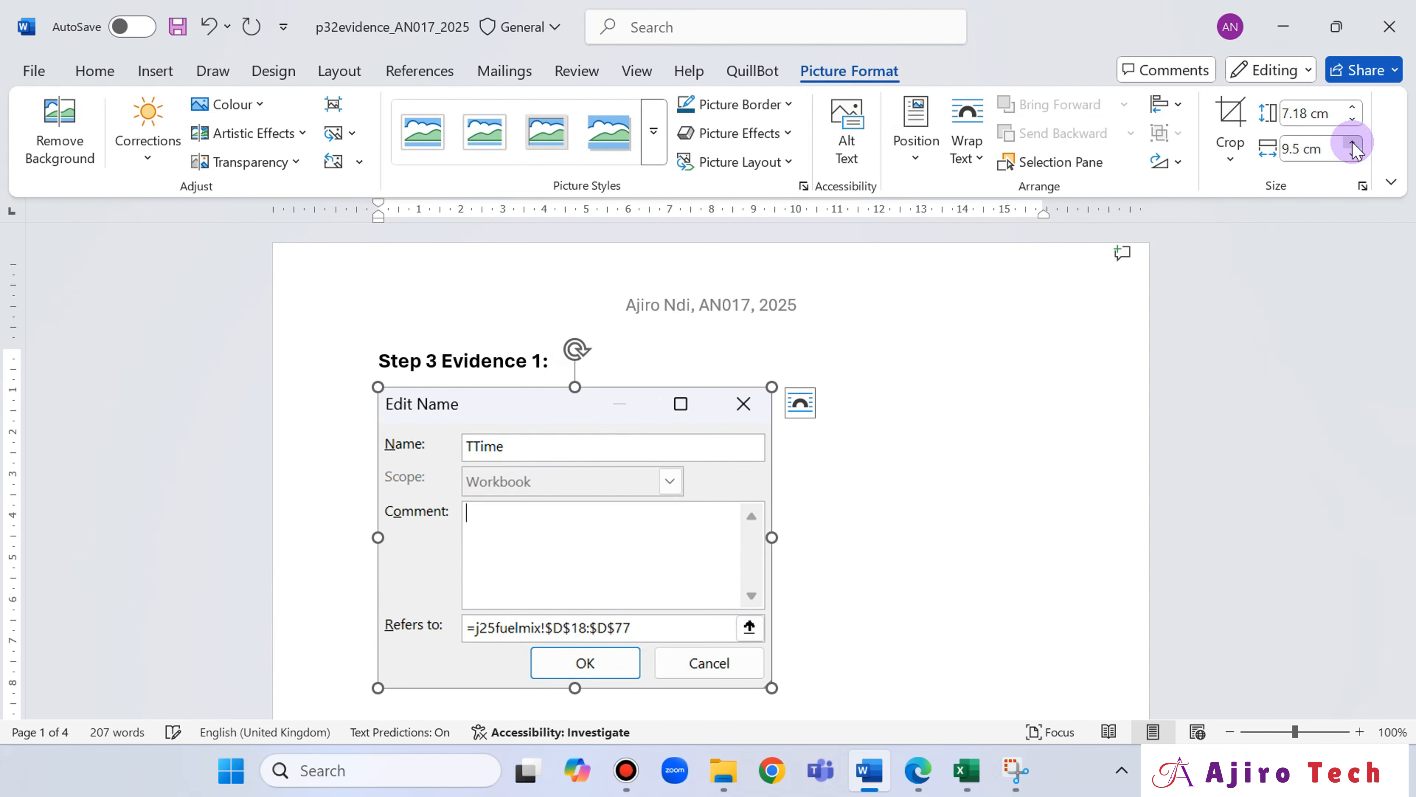
{"action": "left_click", "coordinate": [1352, 144]}
{"action": "left_click", "coordinate": [1352, 143]}
{"action": "left_click", "coordinate": [1352, 144]}
{"action": "left_click", "coordinate": [1352, 144]}
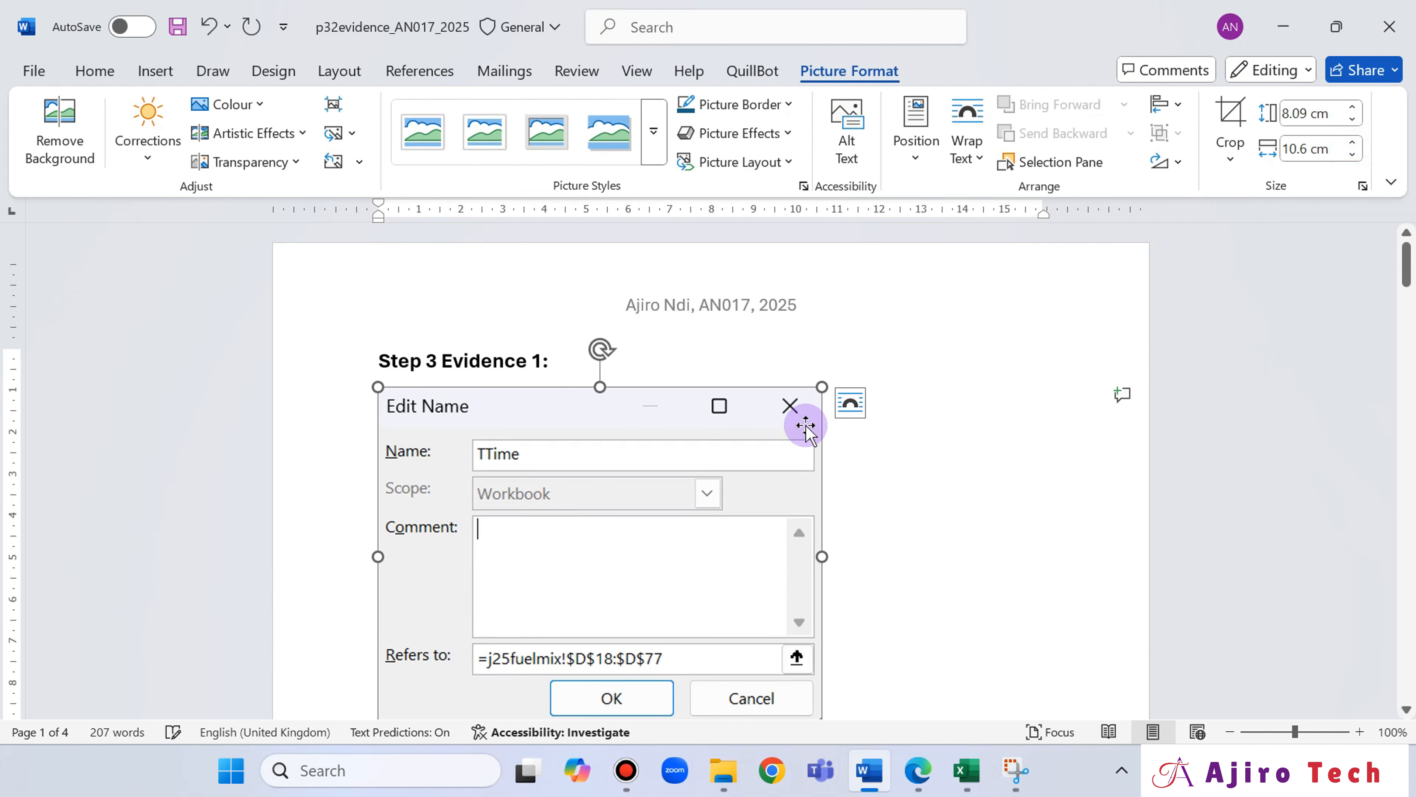
Renumber the evidence headings to "Step 18 Evidence 2:" above the folder screenshot and "Step 27 Evidence 3:" above the HTML code.
{"action": "scroll", "coordinate": [807, 412], "scroll_direction": "down", "scroll_amount": 3}
{"action": "scroll", "coordinate": [810, 426], "scroll_direction": "down", "scroll_amount": 3}
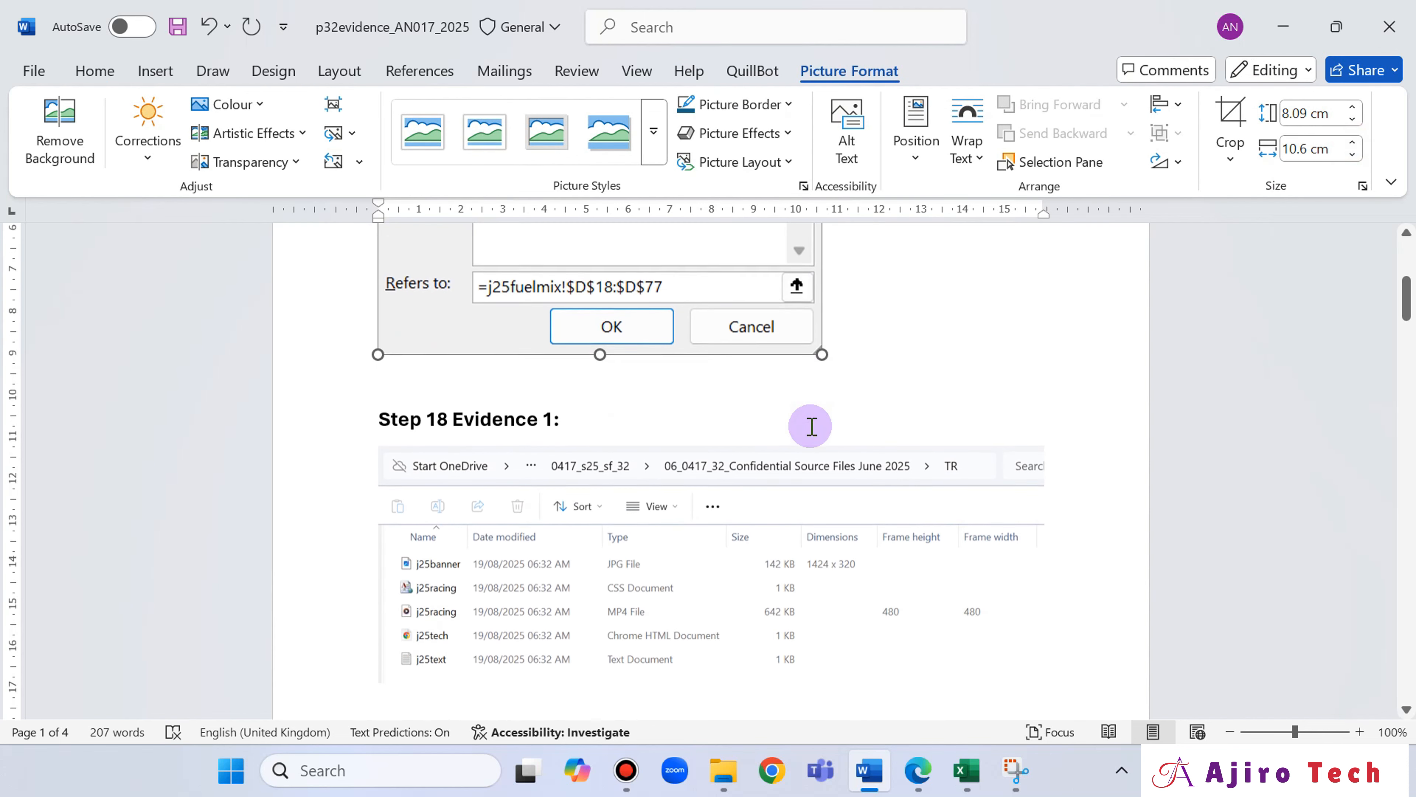
{"action": "left_click", "coordinate": [553, 419]}
{"action": "key", "text": "BackSpace"}
{"action": "type", "text": "2"}
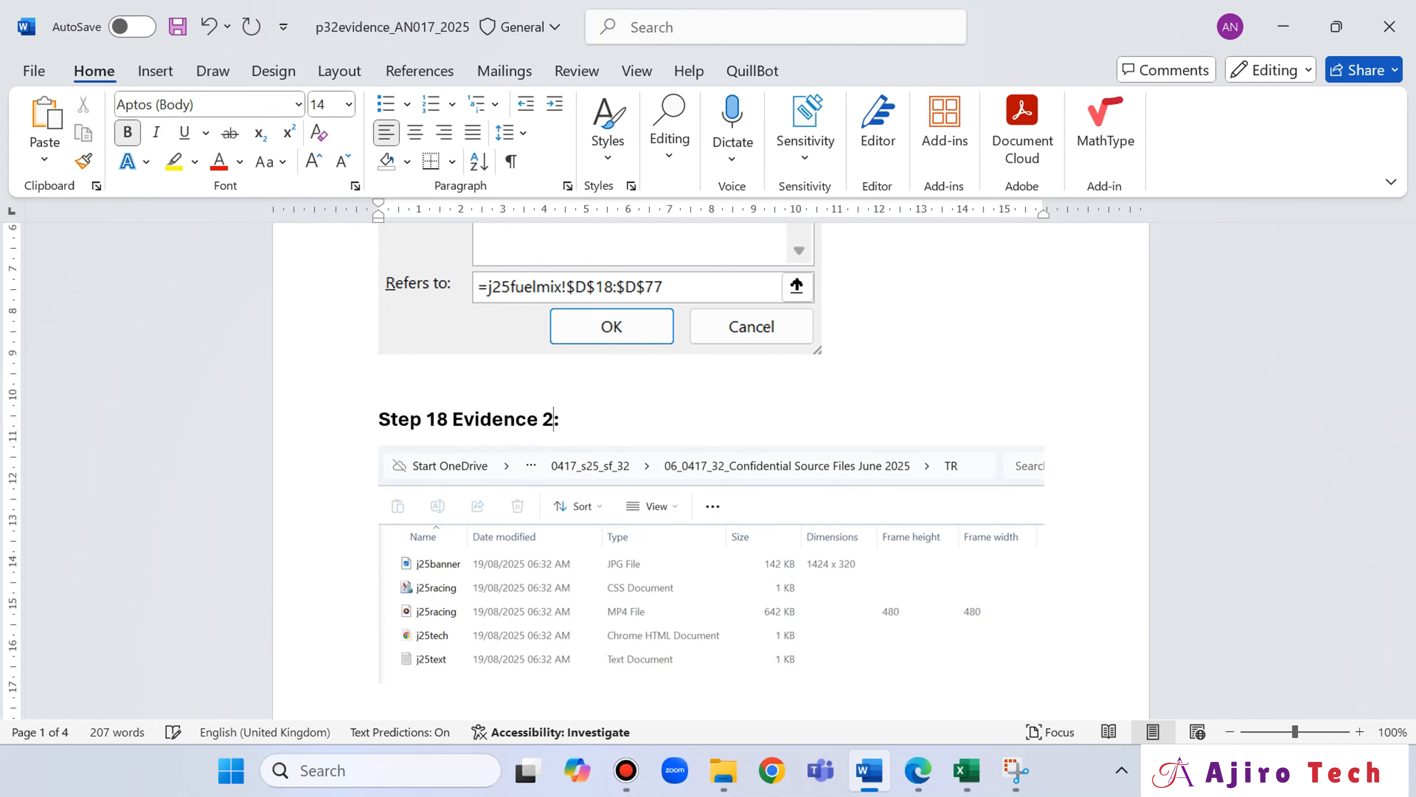
{"action": "scroll", "coordinate": [562, 424], "scroll_direction": "down", "scroll_amount": 7}
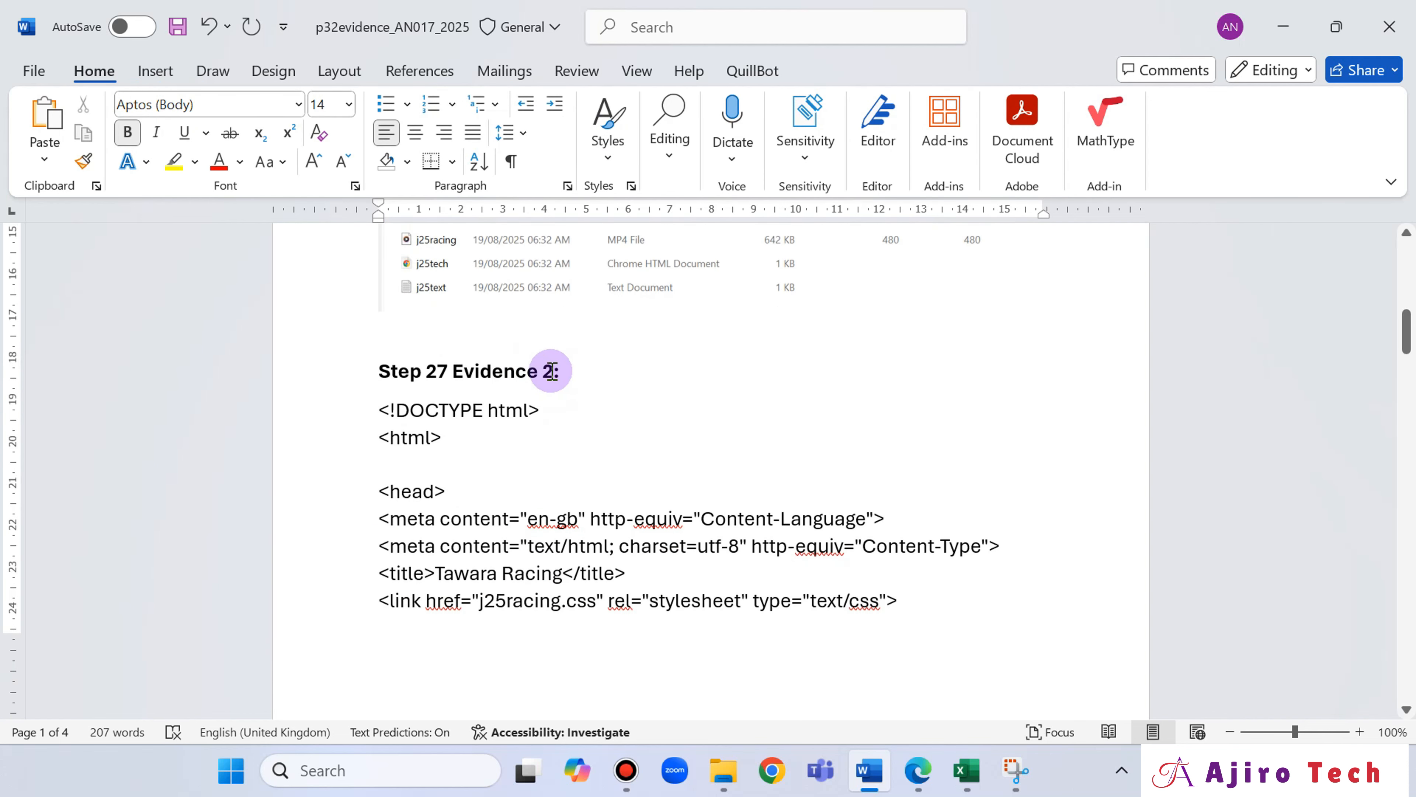
{"action": "key", "text": "BackSpace"}
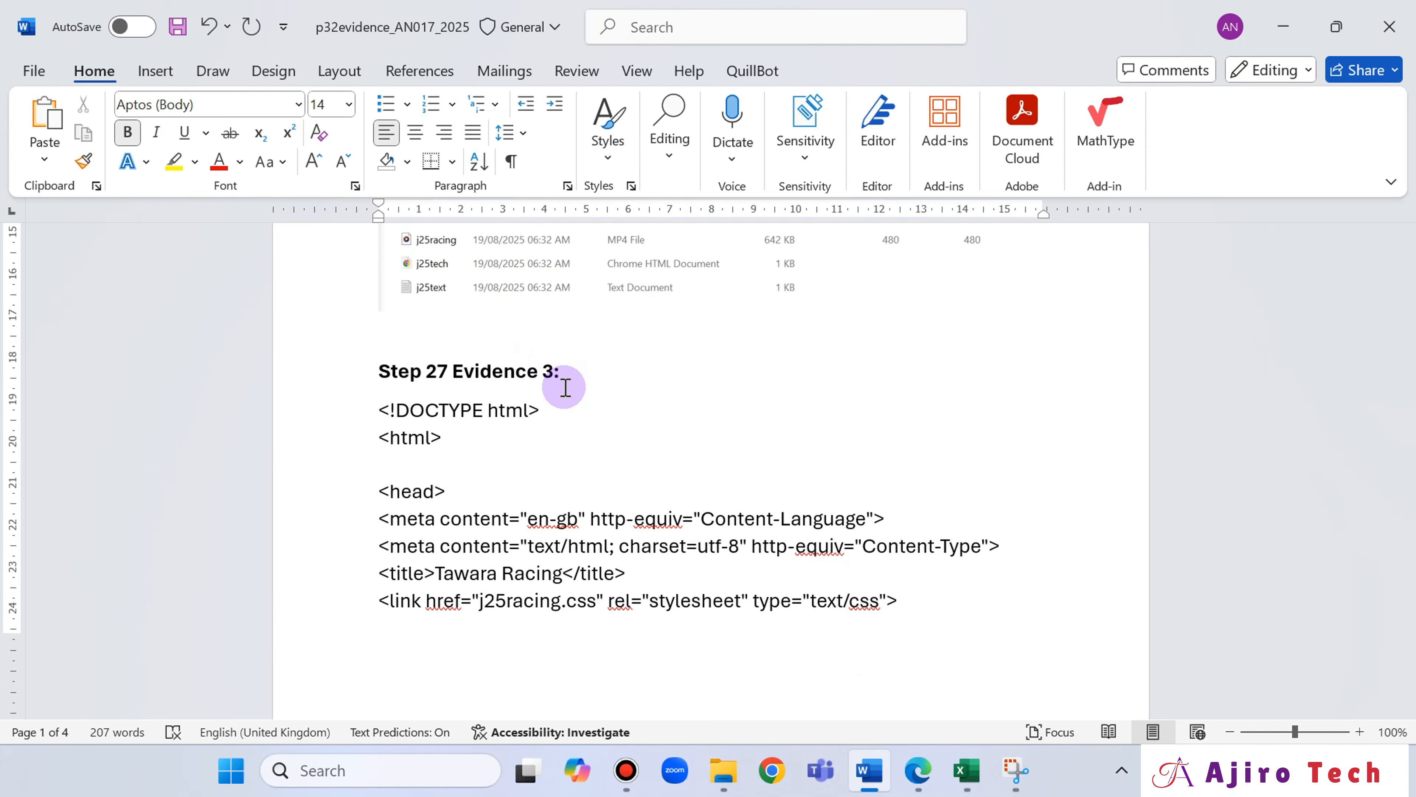
Delete the evidence number from the "Step 27 Evidence" heading above the Tawara Racing web page screenshot.
{"action": "scroll", "coordinate": [564, 387], "scroll_direction": "down", "scroll_amount": 20}
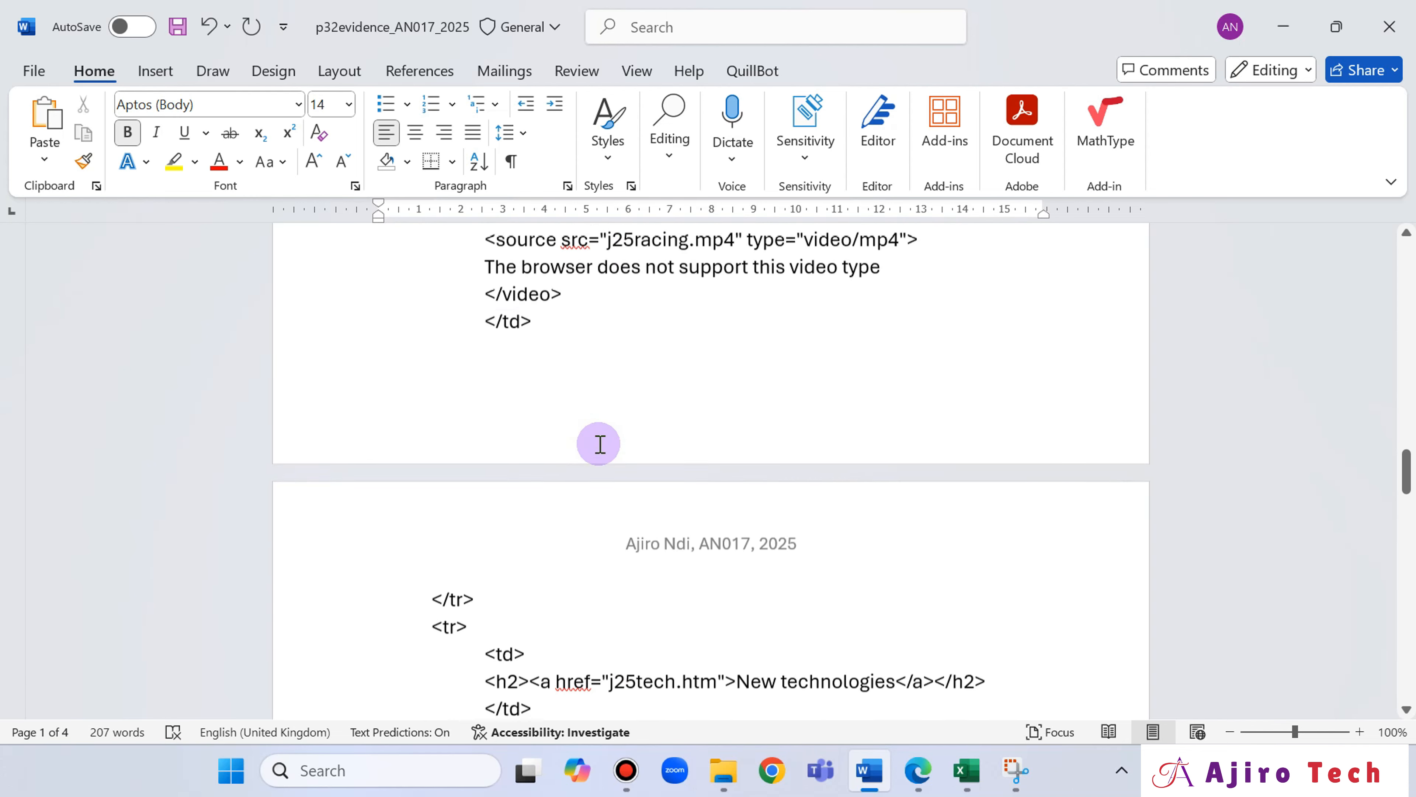
{"action": "scroll", "coordinate": [599, 443], "scroll_direction": "down", "scroll_amount": 20}
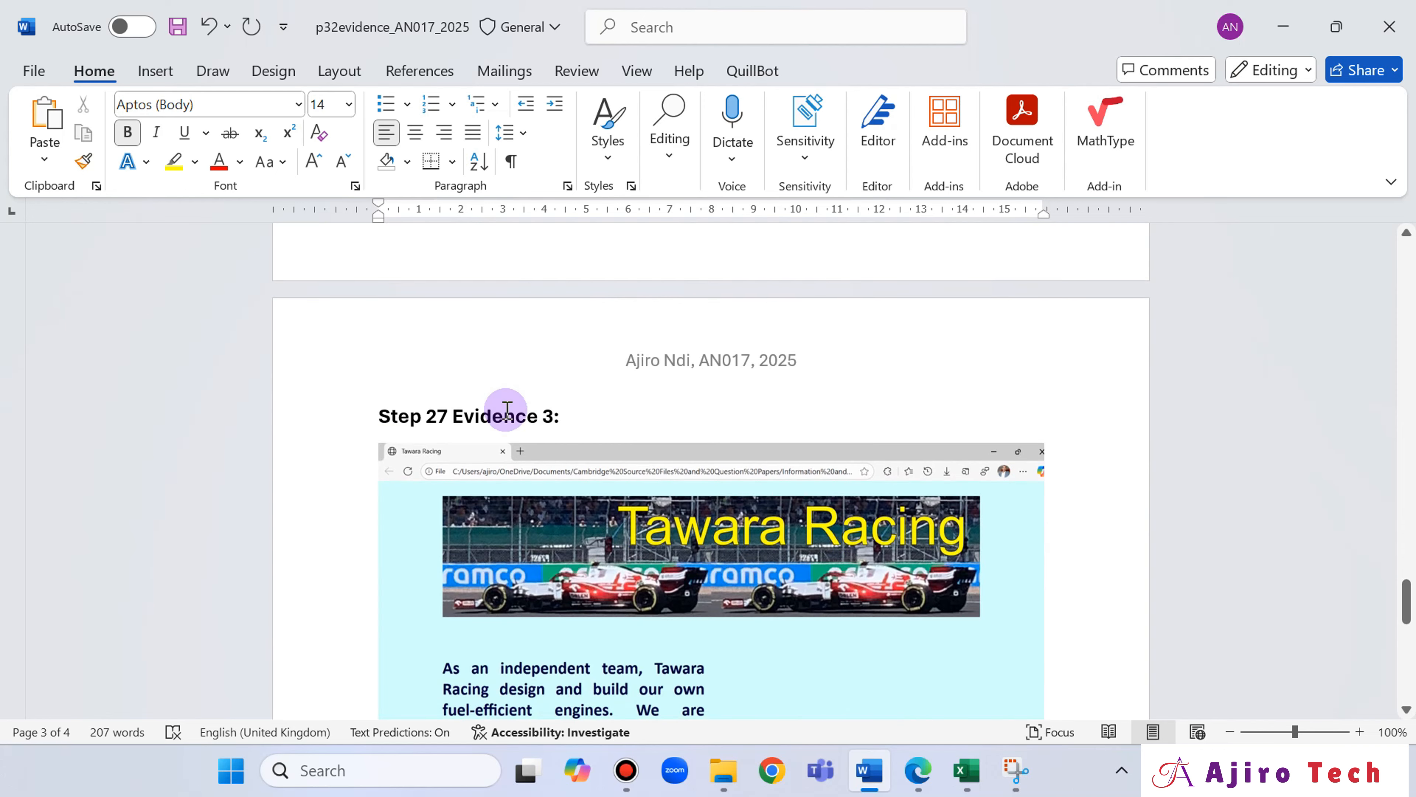
{"action": "left_click", "coordinate": [552, 416]}
{"action": "key", "text": "BackSpace"}
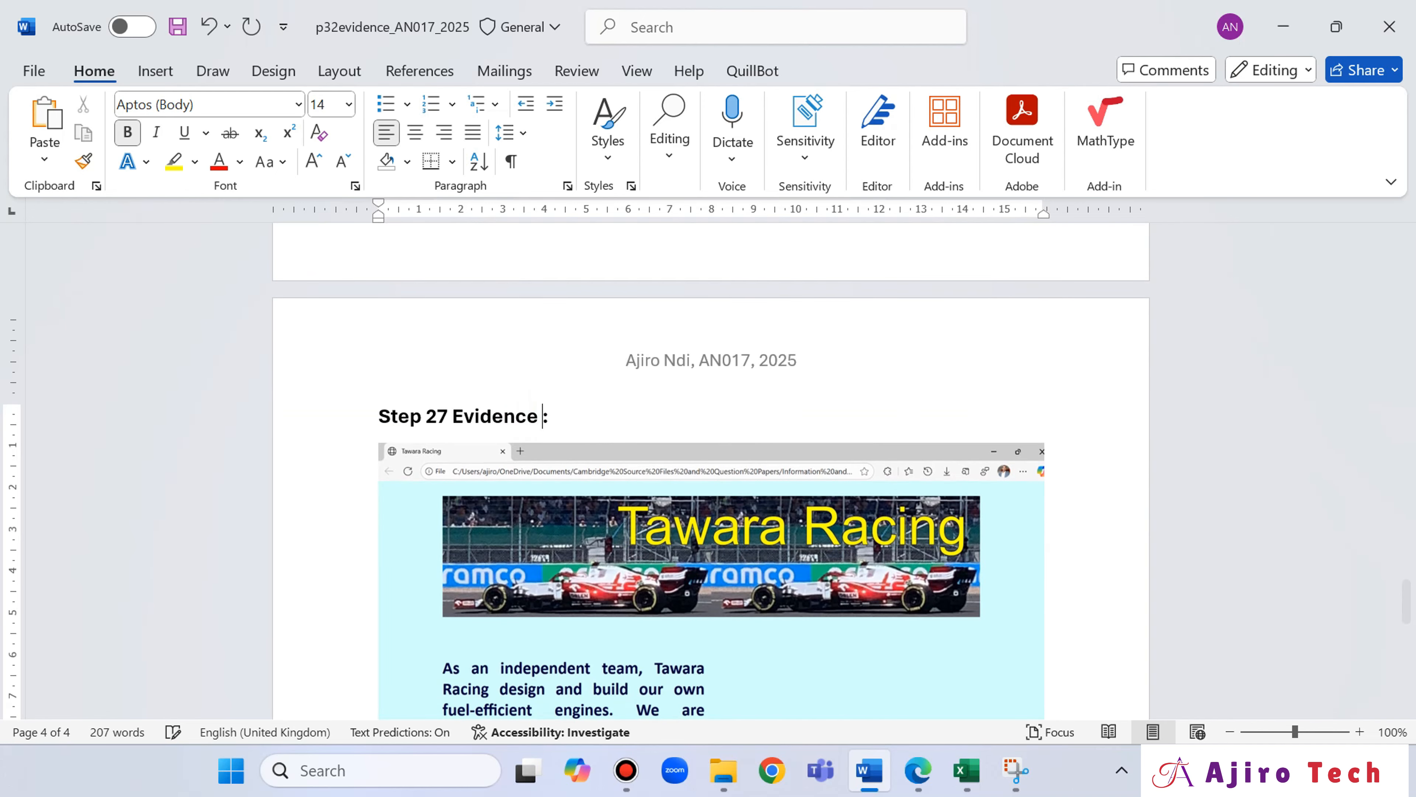
Delete the empty "Step Evidence 4:" heading at the end of the evidence document and save the document.
{"action": "scroll", "coordinate": [901, 538], "scroll_direction": "down", "scroll_amount": 15}
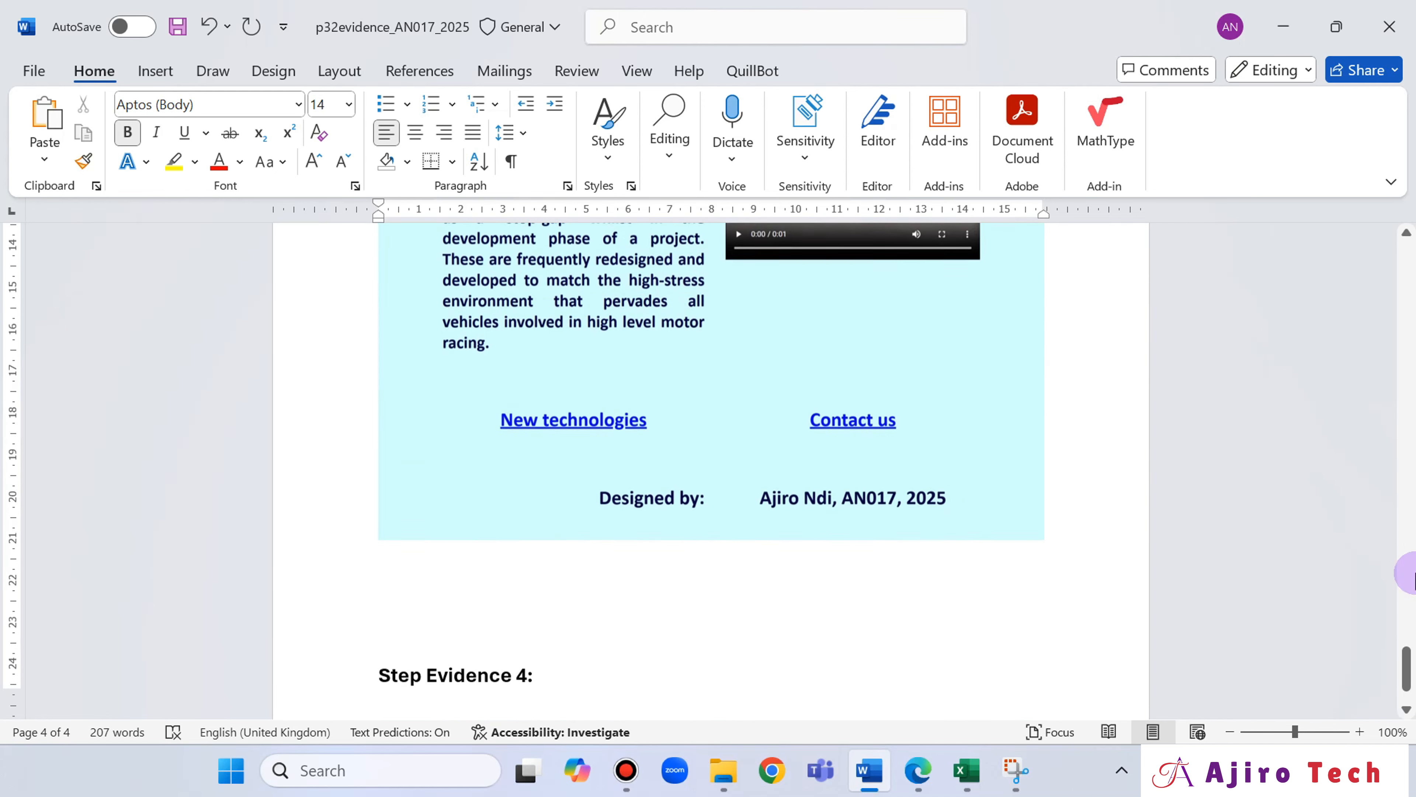
{"action": "left_click_drag", "start_coordinate": [1407, 661], "coordinate": [1408, 672]}
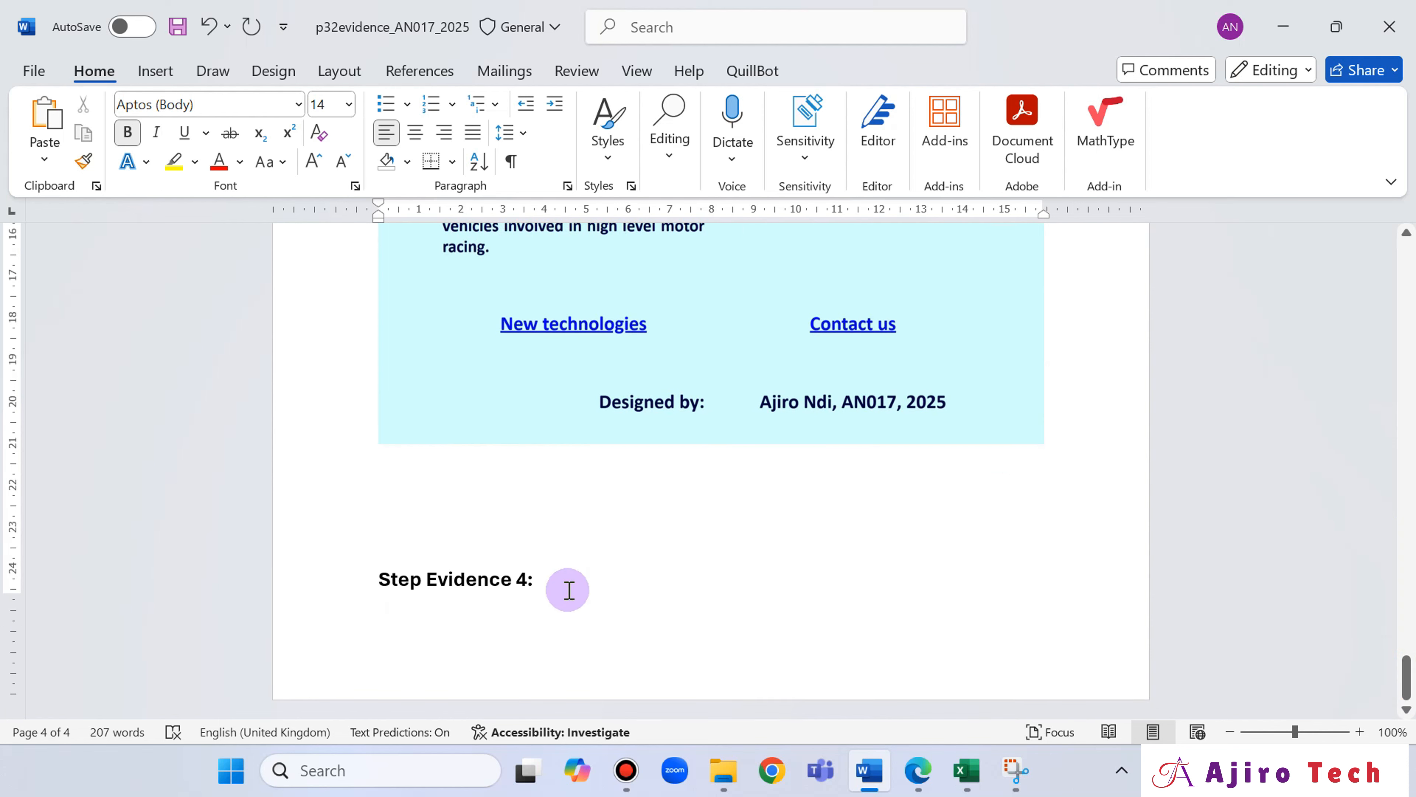
{"action": "left_click_drag", "start_coordinate": [560, 582], "coordinate": [364, 579]}
{"action": "key", "text": "BackSpace"}
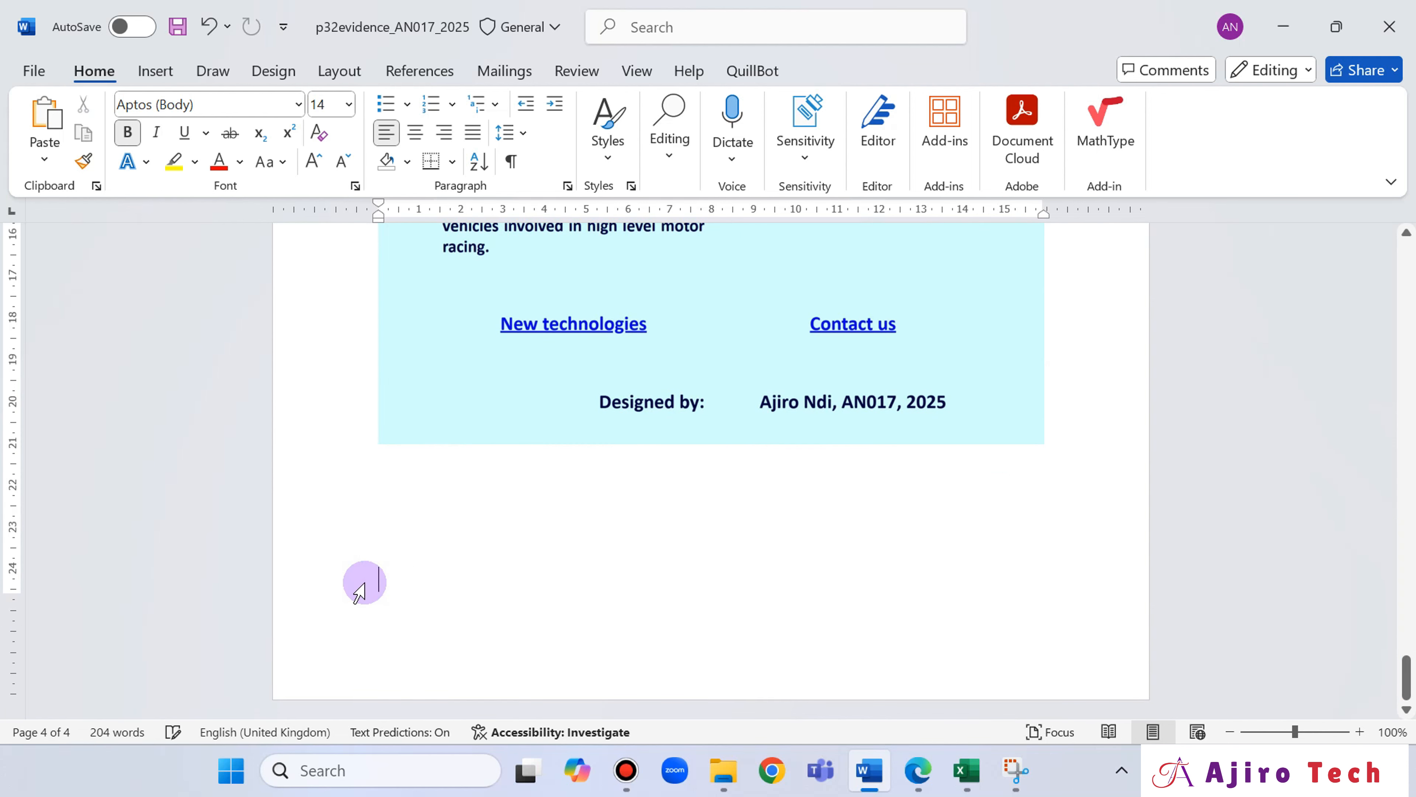
{"action": "left_click", "coordinate": [177, 26]}
Read question 4 of the exam paper in Edge, and select cell B4, beside "Fastest test time", in the Excel workbook.
{"action": "left_click", "coordinate": [917, 770]}
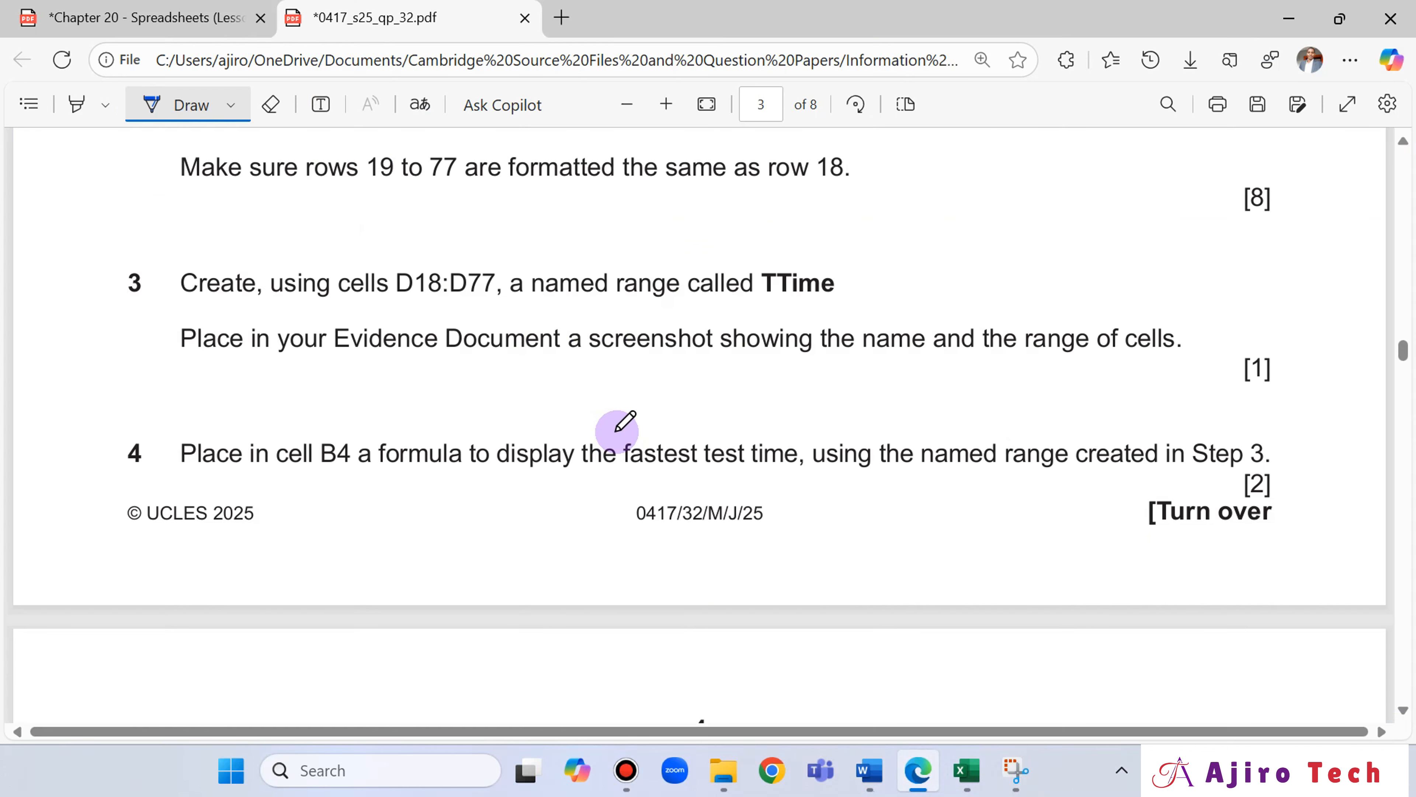
{"action": "scroll", "coordinate": [622, 423], "scroll_direction": "down", "scroll_amount": 2}
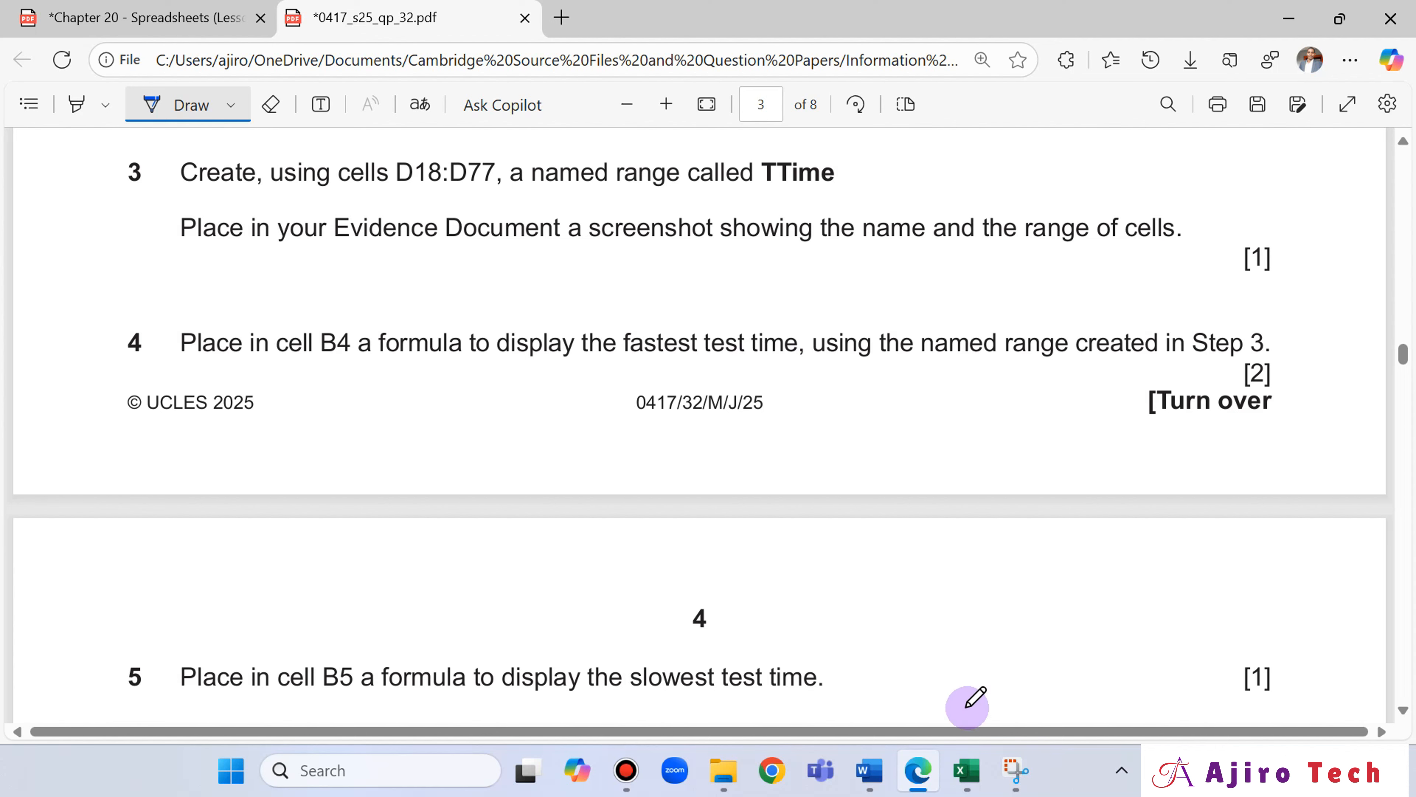
{"action": "left_click", "coordinate": [968, 771]}
{"action": "scroll", "coordinate": [402, 430], "scroll_direction": "up", "scroll_amount": 3}
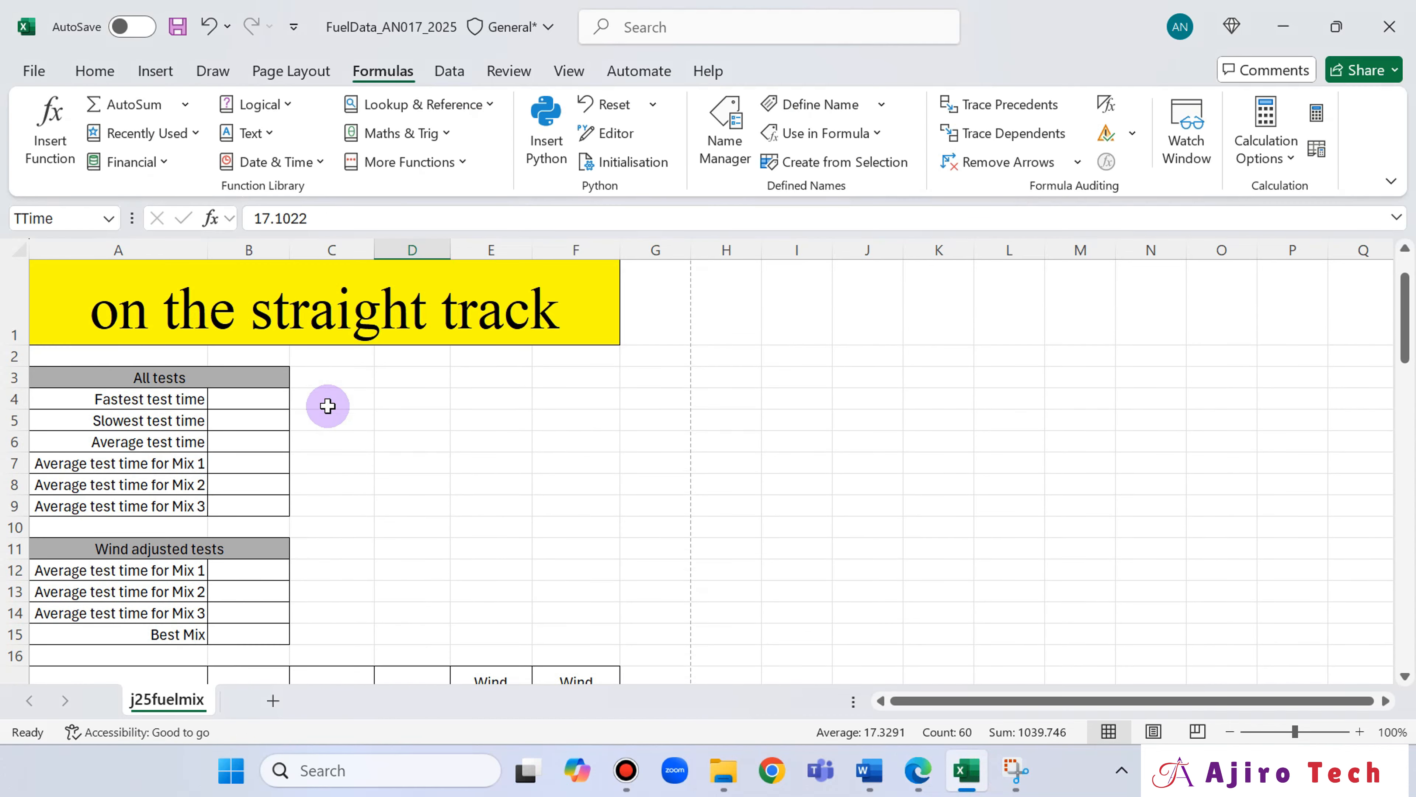
{"action": "left_click", "coordinate": [269, 401]}
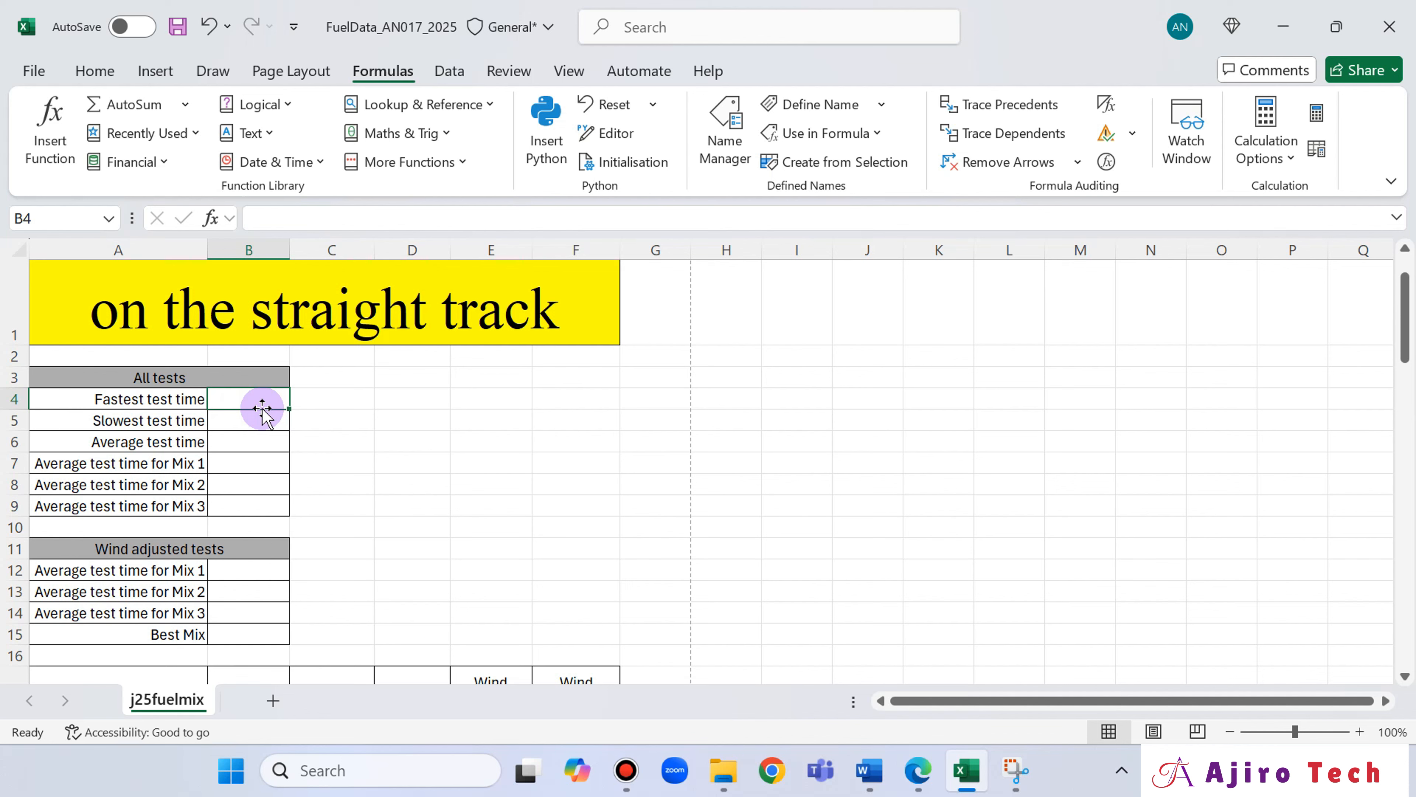
Recheck question 4 in Edge and examine the Test time column and the All tests table in the Excel workbook.
{"action": "left_click", "coordinate": [914, 773]}
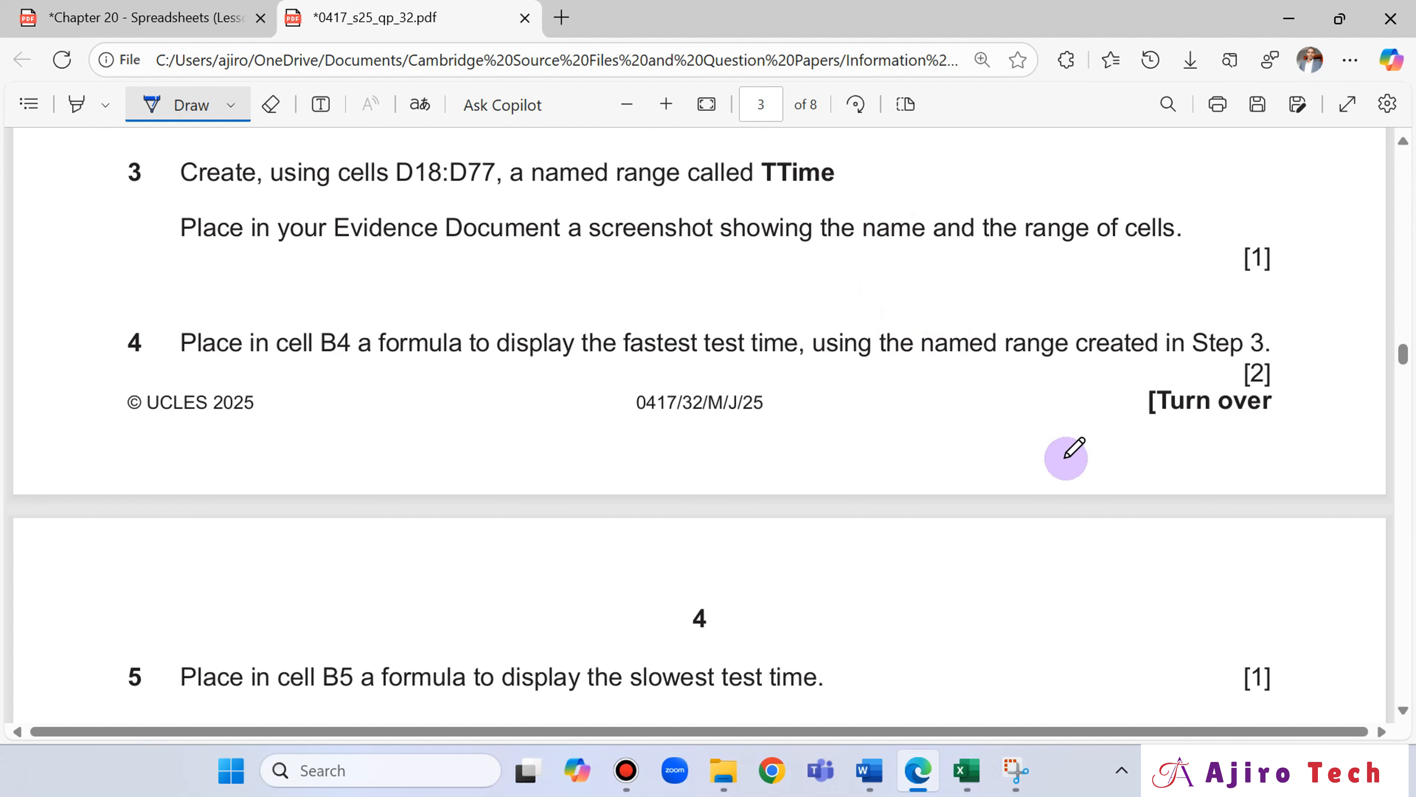
{"action": "left_click", "coordinate": [967, 770]}
{"action": "scroll", "coordinate": [617, 278], "scroll_direction": "down", "scroll_amount": 2}
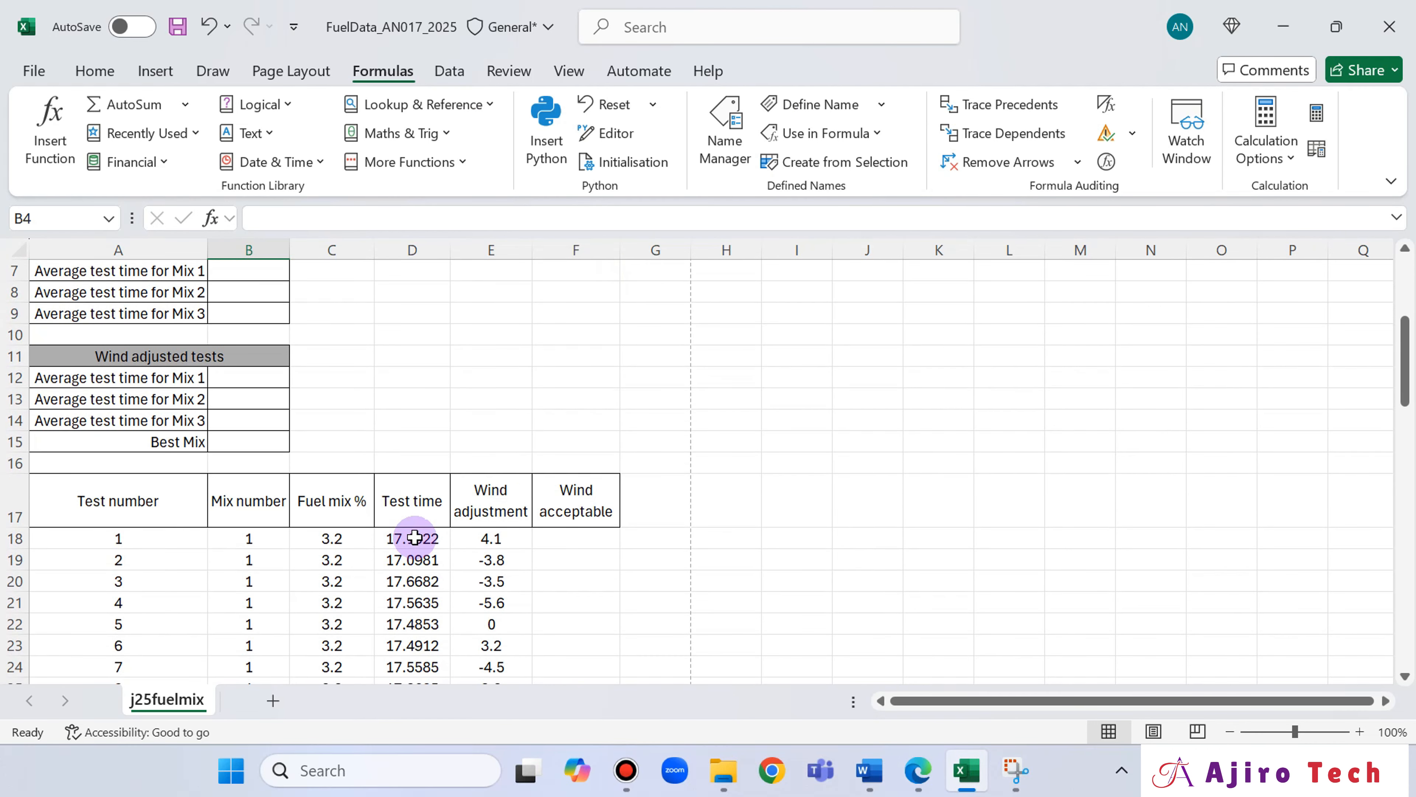
{"action": "scroll", "coordinate": [414, 537], "scroll_direction": "up", "scroll_amount": 2}
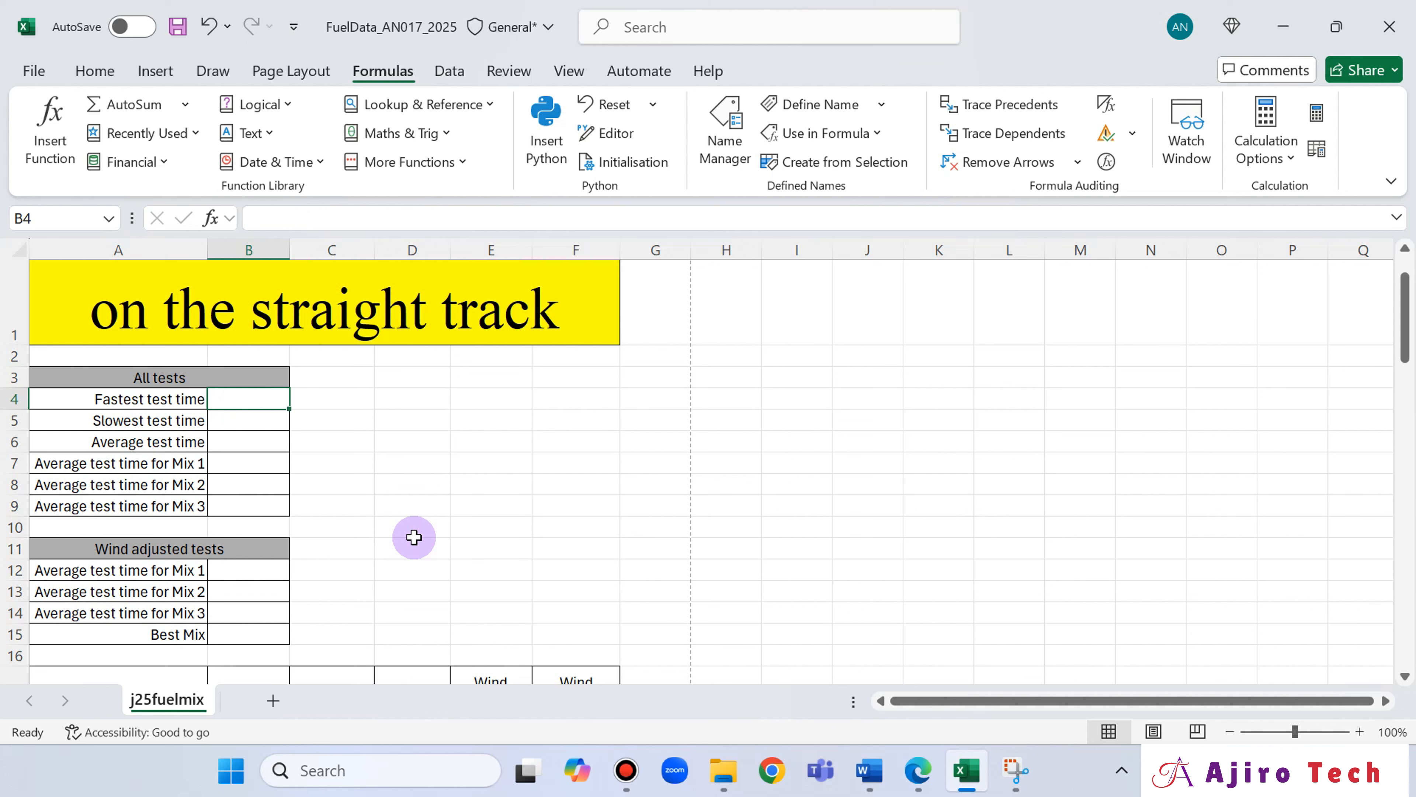
{"action": "scroll", "coordinate": [561, 468], "scroll_direction": "down", "scroll_amount": 2}
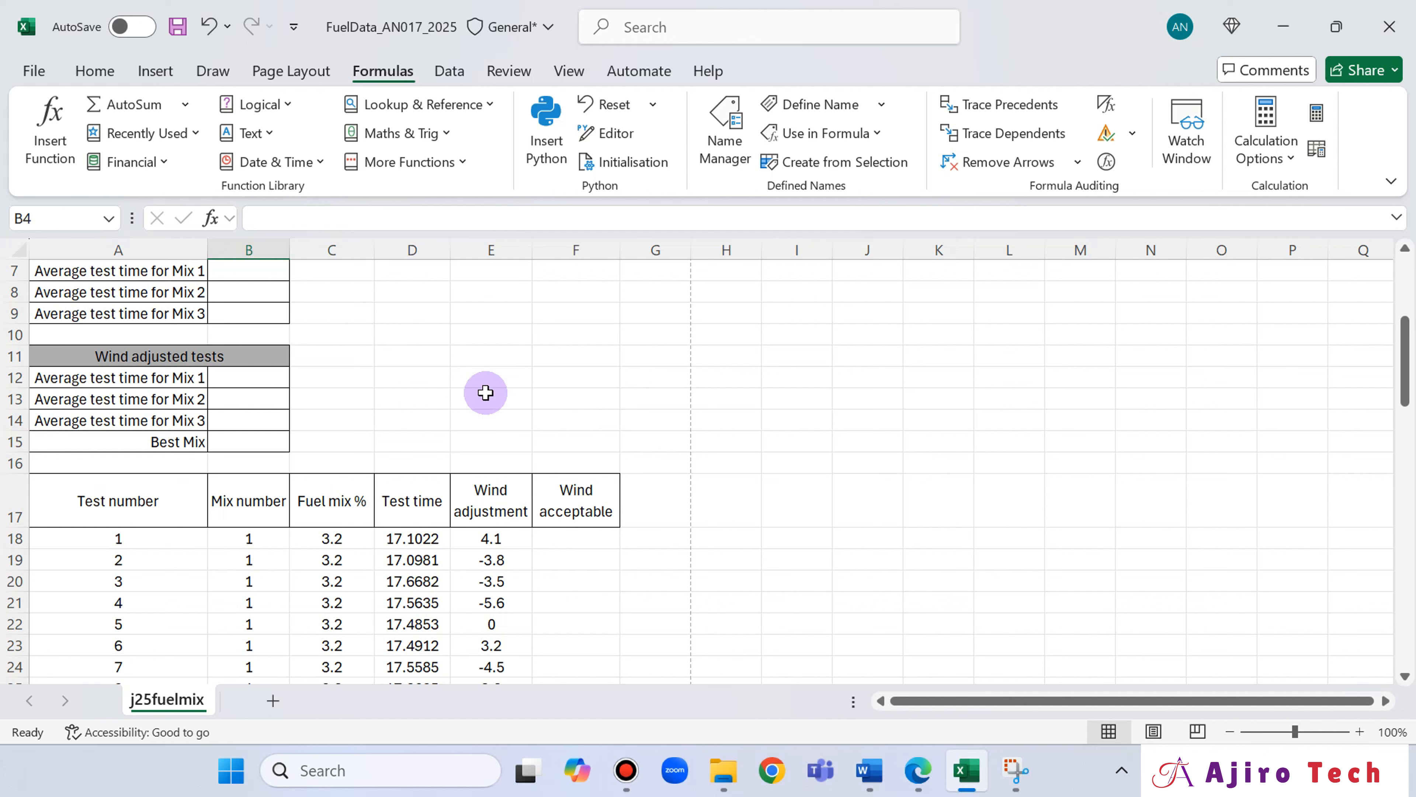
Switch to the exam paper in Edge and handwrite "MAX MIN" below question 4 with the Draw tool.
{"action": "left_click", "coordinate": [909, 754]}
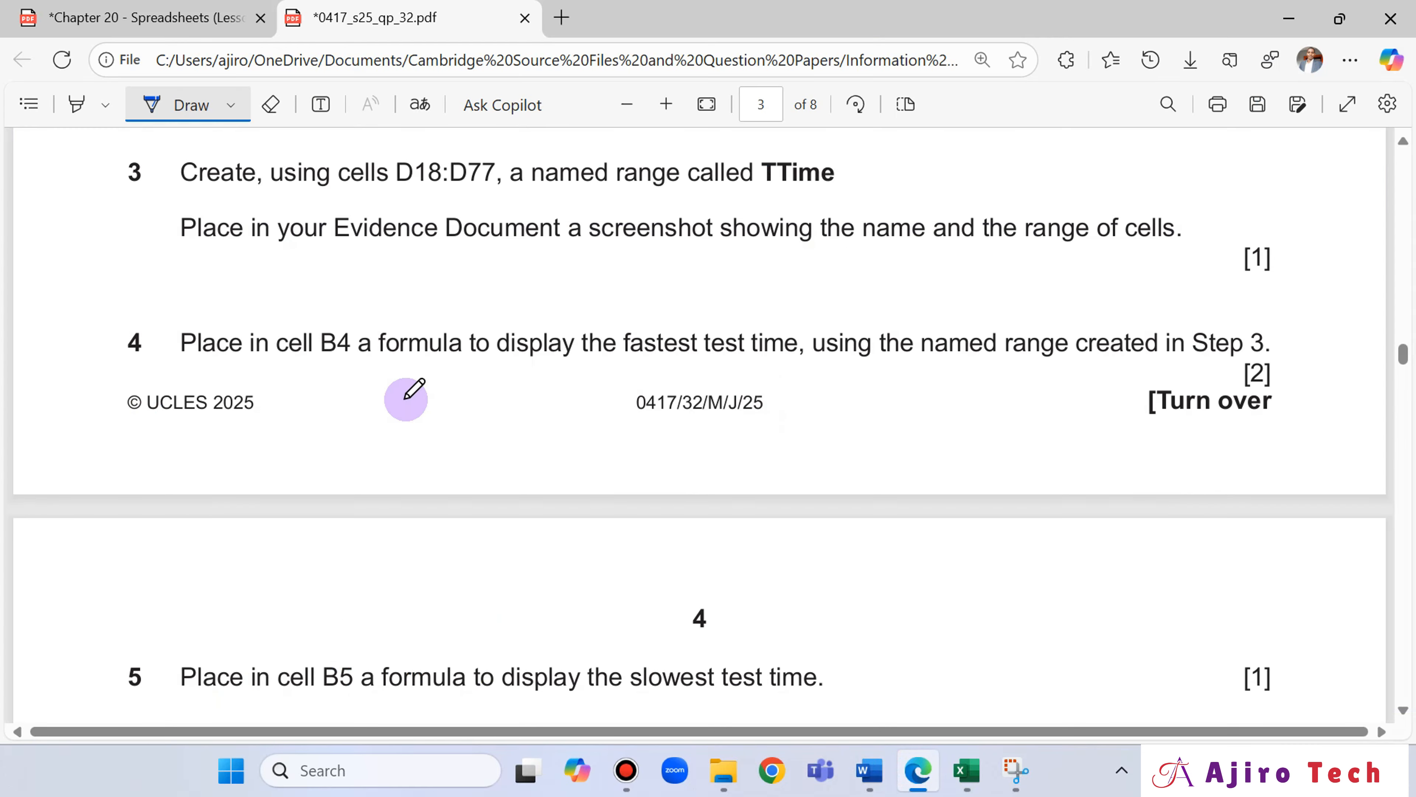
{"action": "mouse_move", "coordinate": [362, 411]}
{"action": "left_mouse_down"}
{"action": "mouse_move", "coordinate": [364, 449]}
{"action": "mouse_move", "coordinate": [386, 414]}
{"action": "mouse_move", "coordinate": [410, 452]}
{"action": "mouse_move", "coordinate": [427, 437]}
{"action": "mouse_move", "coordinate": [442, 453]}
{"action": "mouse_move", "coordinate": [492, 414]}
{"action": "mouse_move", "coordinate": [519, 453]}
{"action": "mouse_move", "coordinate": [548, 416]}
{"action": "mouse_move", "coordinate": [548, 453]}
{"action": "left_mouse_up"}
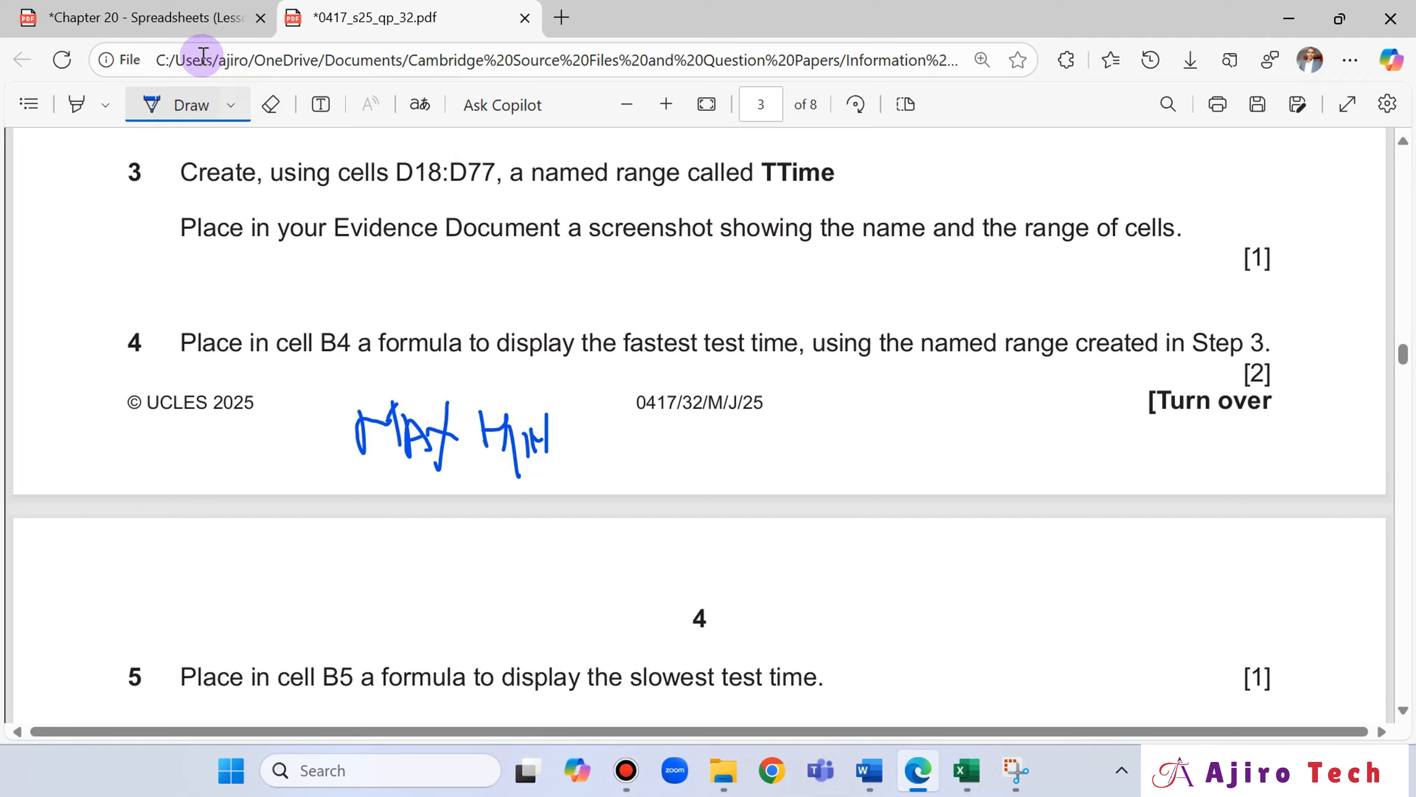
Examine the MAX and MIN function explanations on page 15 of the Chapter 20 Spreadsheets lesson slides.
{"action": "left_click", "coordinate": [184, 19]}
{"action": "scroll", "coordinate": [651, 545], "scroll_direction": "down", "scroll_amount": 20}
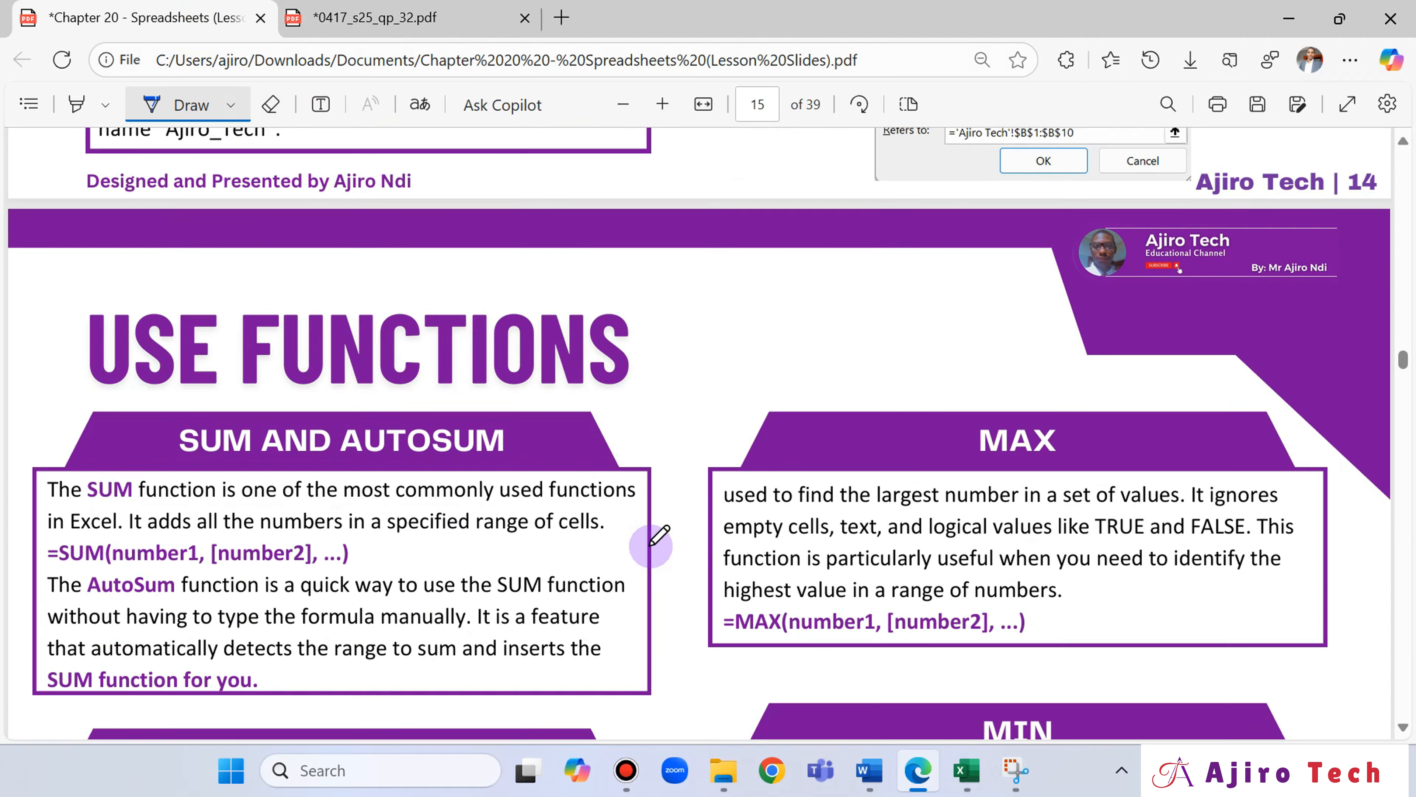
{"action": "scroll", "coordinate": [649, 544], "scroll_direction": "down", "scroll_amount": 20}
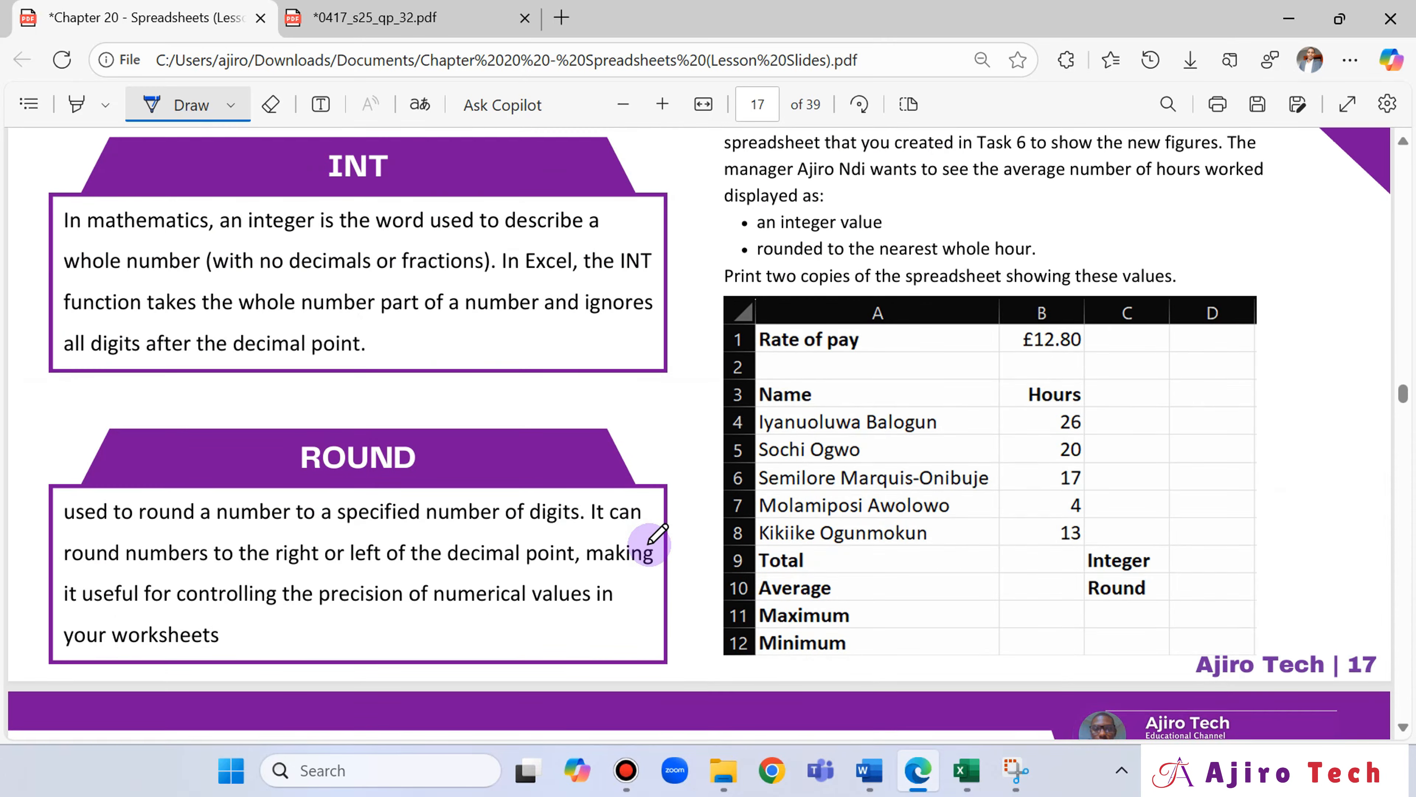
{"action": "scroll", "coordinate": [646, 534], "scroll_direction": "down", "scroll_amount": 20}
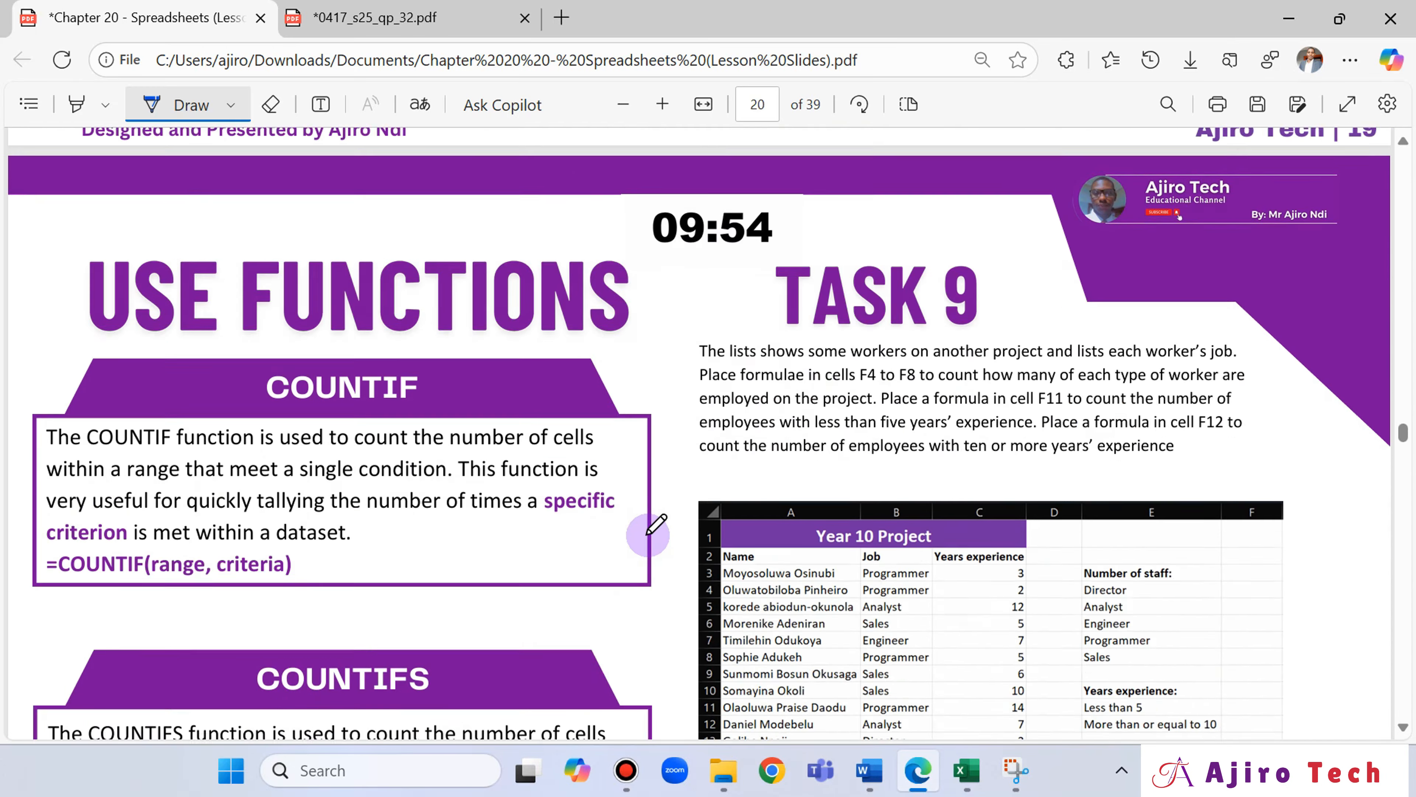
{"action": "scroll", "coordinate": [646, 530], "scroll_direction": "up", "scroll_amount": 18}
{"action": "scroll", "coordinate": [653, 521], "scroll_direction": "up", "scroll_amount": 20}
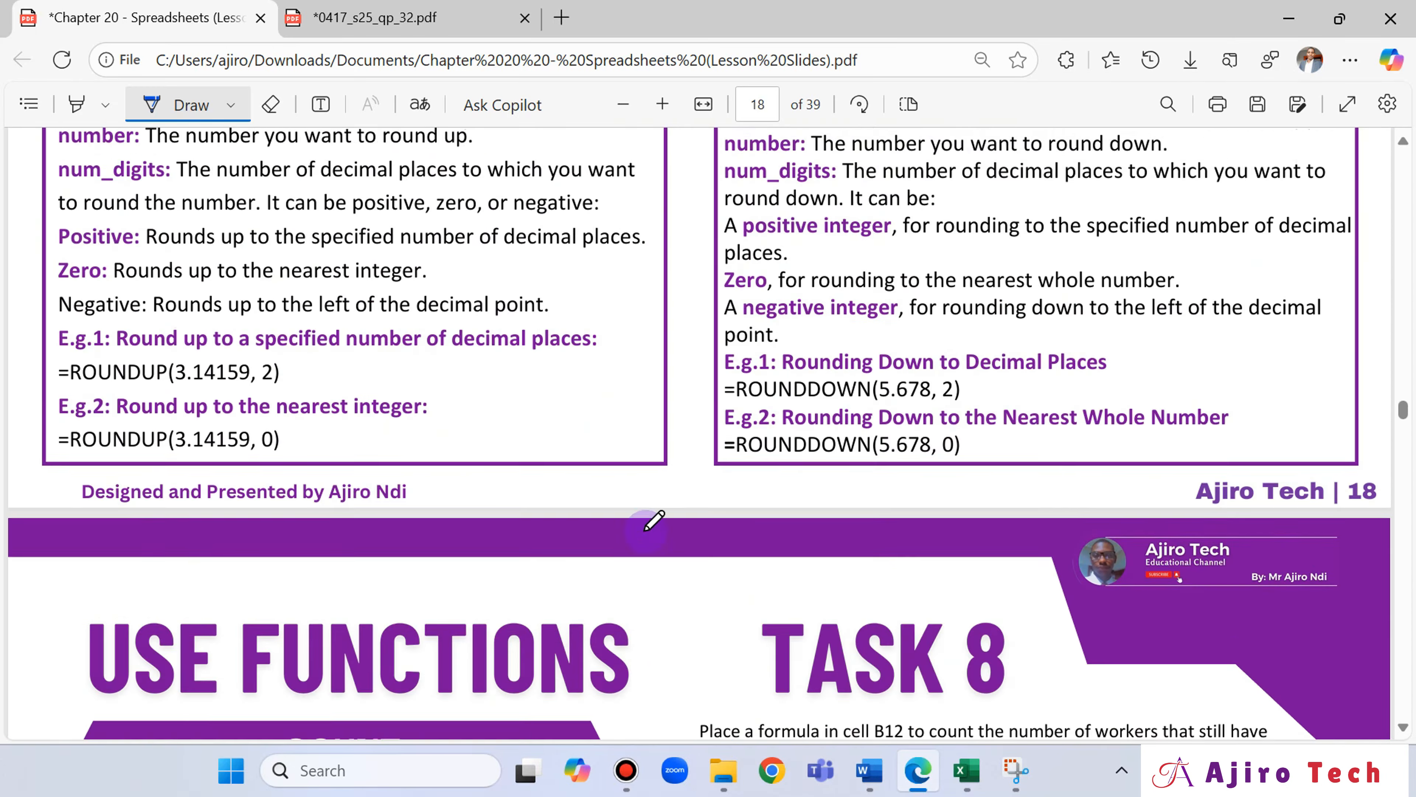
{"action": "scroll", "coordinate": [646, 529], "scroll_direction": "up", "scroll_amount": 12}
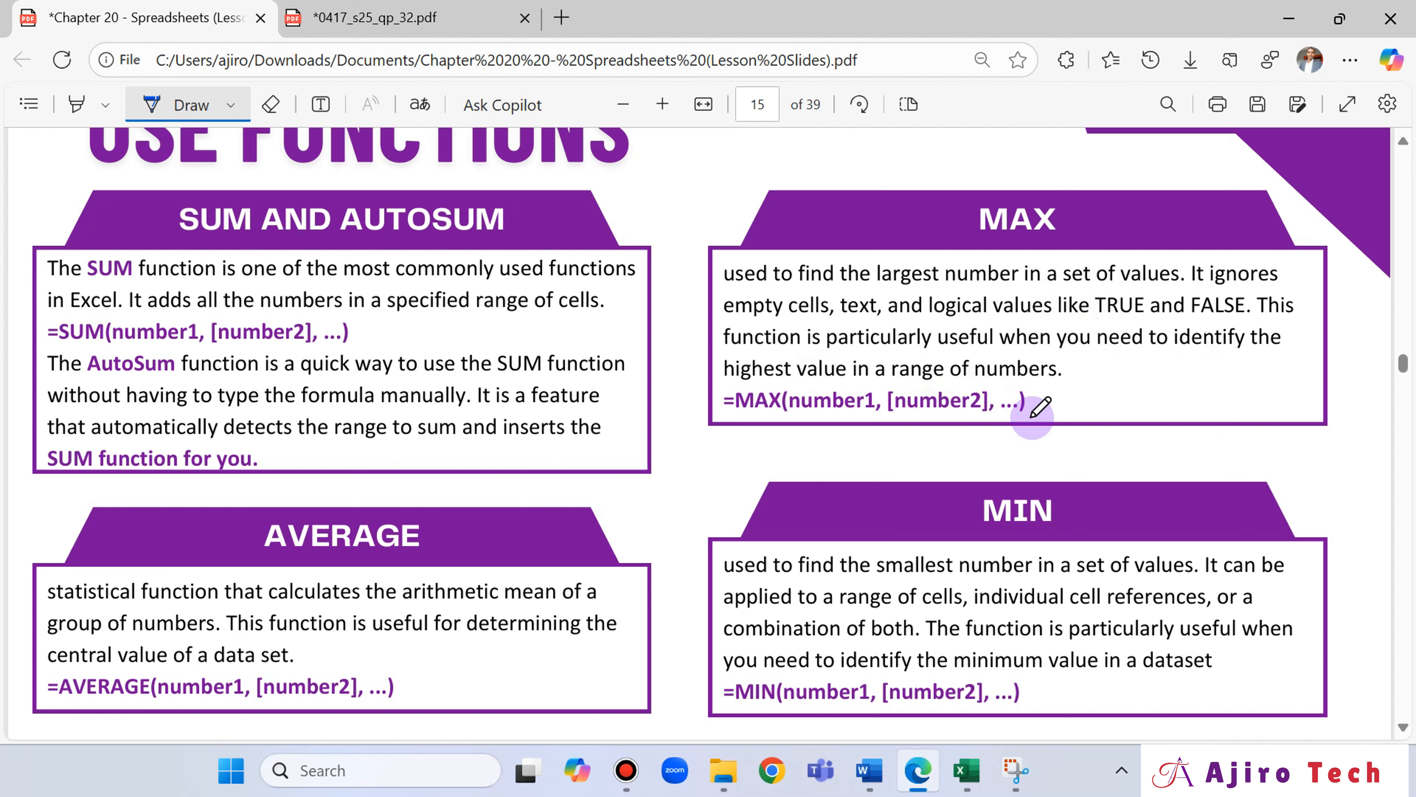
{"action": "scroll", "coordinate": [1031, 427], "scroll_direction": "down", "scroll_amount": 2}
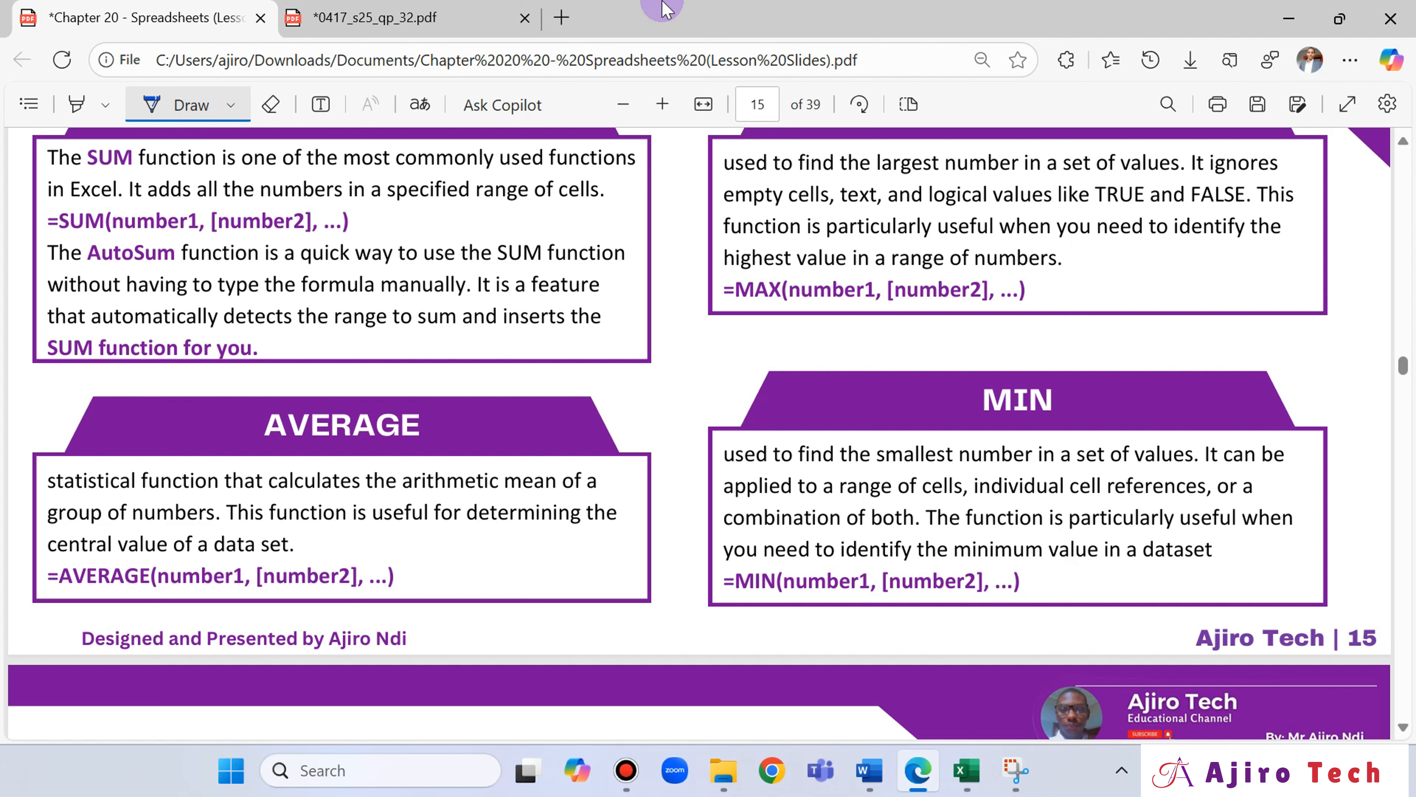
Return to the exam paper and review question 4, the Task 2 introduction and the Tawara Racing scenario on page 2.
{"action": "left_click", "coordinate": [368, 17]}
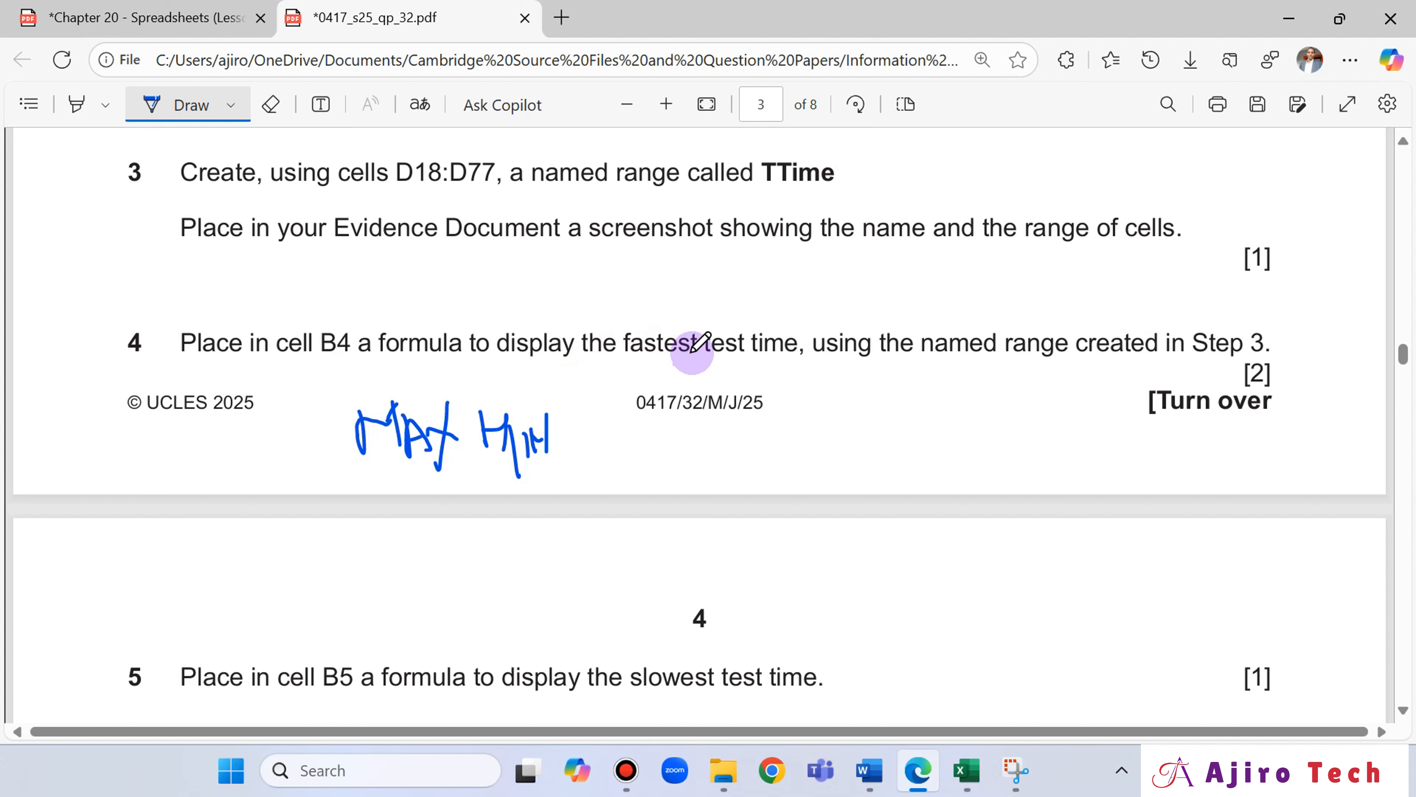
{"action": "scroll", "coordinate": [734, 315], "scroll_direction": "up", "scroll_amount": 15}
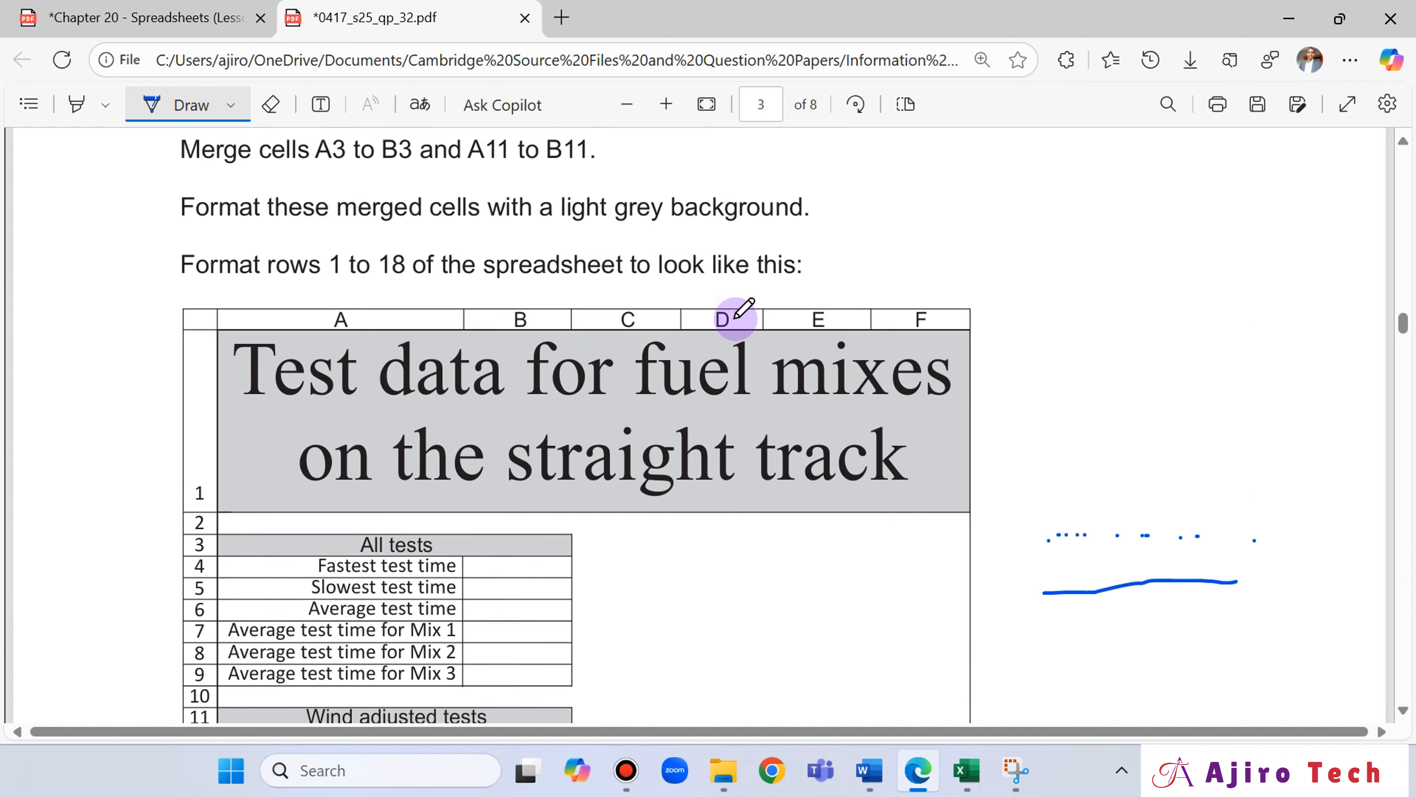
{"action": "scroll", "coordinate": [806, 380], "scroll_direction": "up", "scroll_amount": 12}
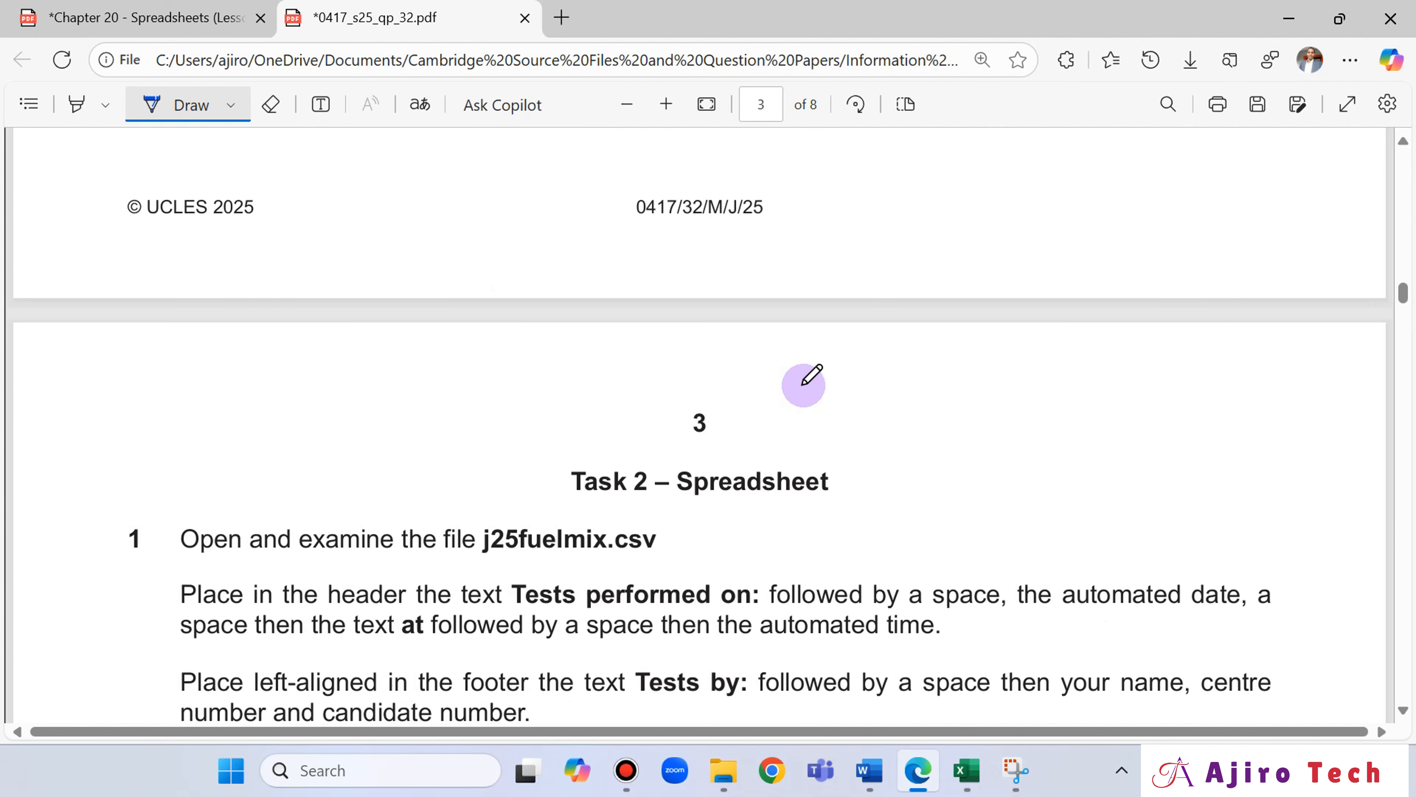
{"action": "scroll", "coordinate": [806, 379], "scroll_direction": "down", "scroll_amount": 8}
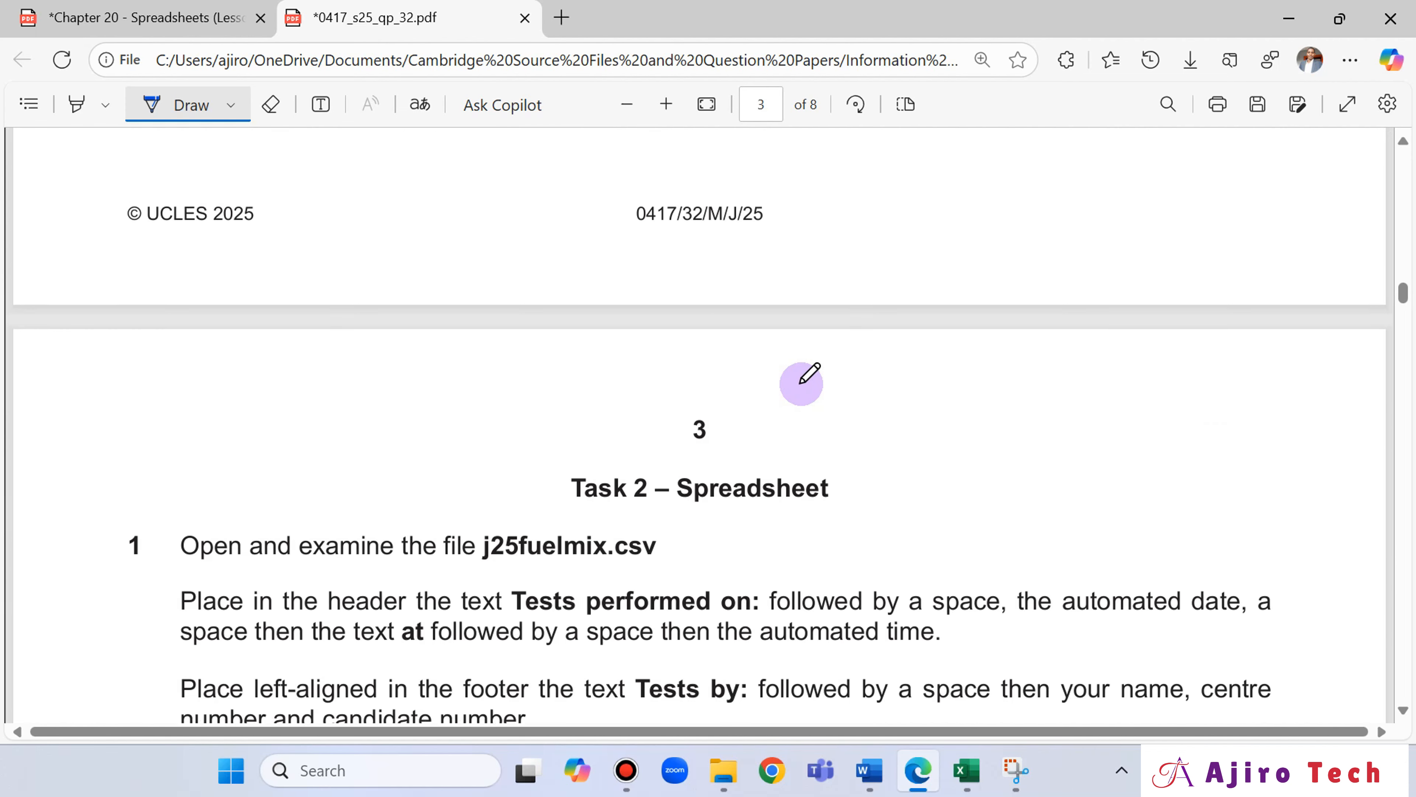
{"action": "scroll", "coordinate": [807, 380], "scroll_direction": "up", "scroll_amount": 18}
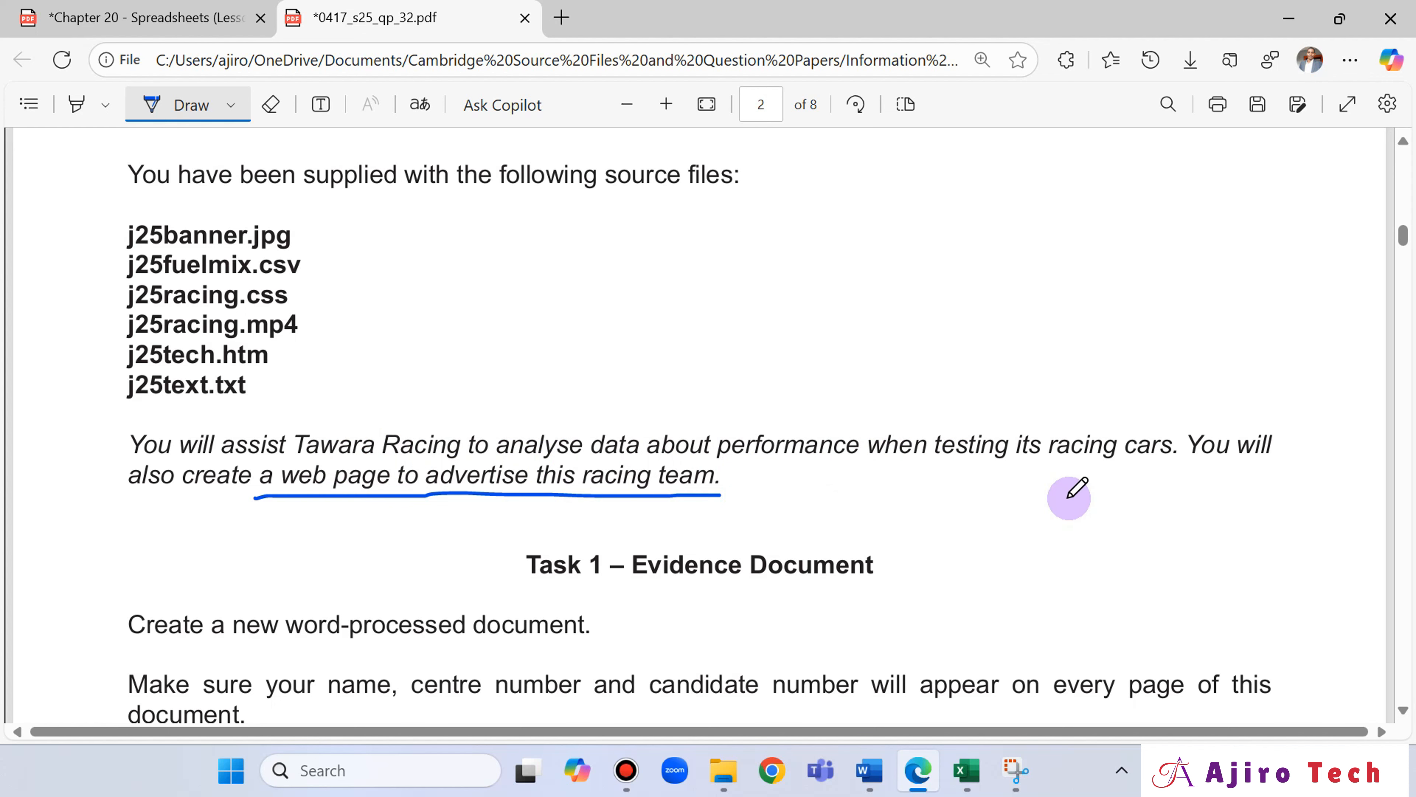
Review the spreadsheet layout on page 3 and circle the handwritten "MIN" below question 4 with the Draw tool.
{"action": "scroll", "coordinate": [1067, 488], "scroll_direction": "down", "scroll_amount": 10}
{"action": "scroll", "coordinate": [1066, 505], "scroll_direction": "down", "scroll_amount": 10}
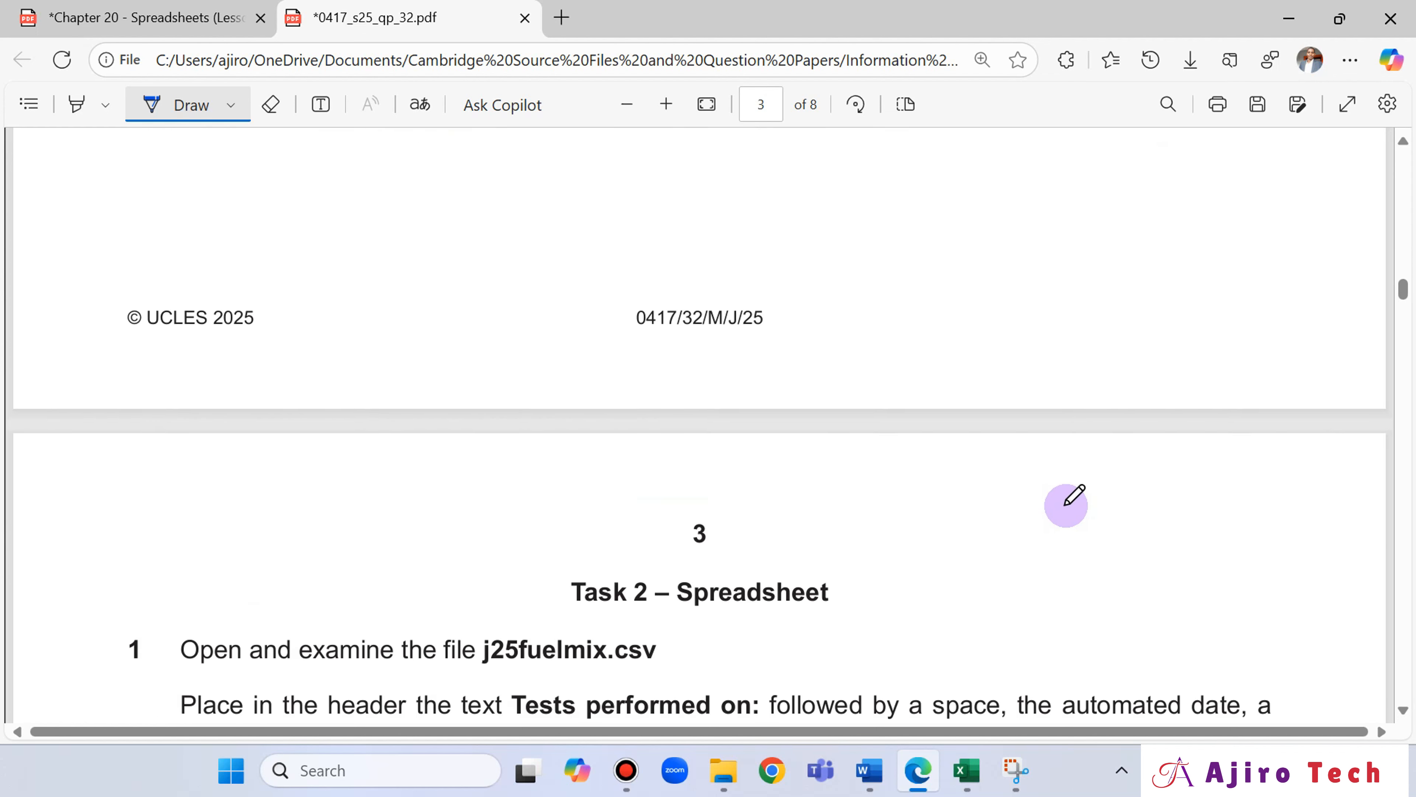
{"action": "scroll", "coordinate": [1066, 505], "scroll_direction": "down", "scroll_amount": 10}
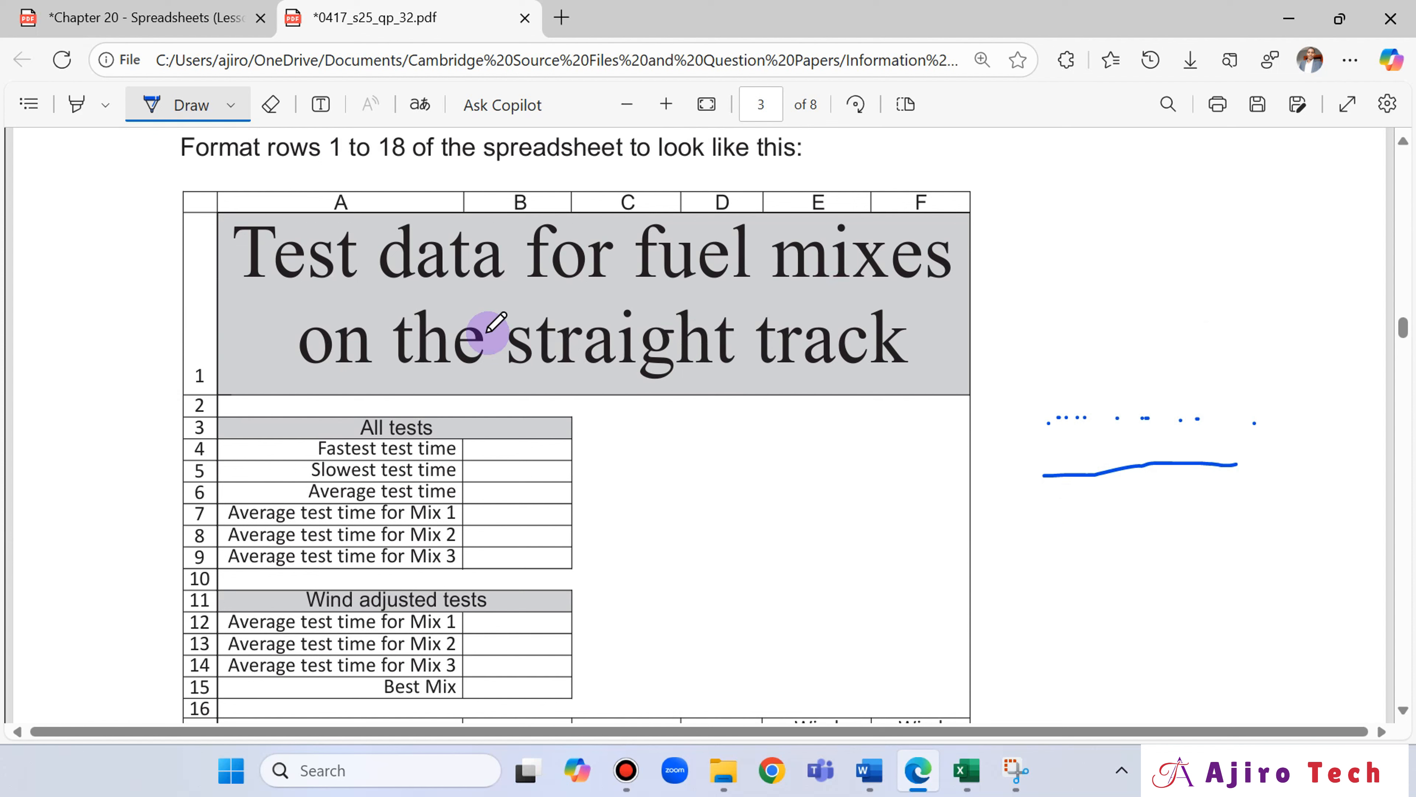
{"action": "scroll", "coordinate": [840, 496], "scroll_direction": "down", "scroll_amount": 6}
{"action": "scroll", "coordinate": [841, 496], "scroll_direction": "up", "scroll_amount": 4}
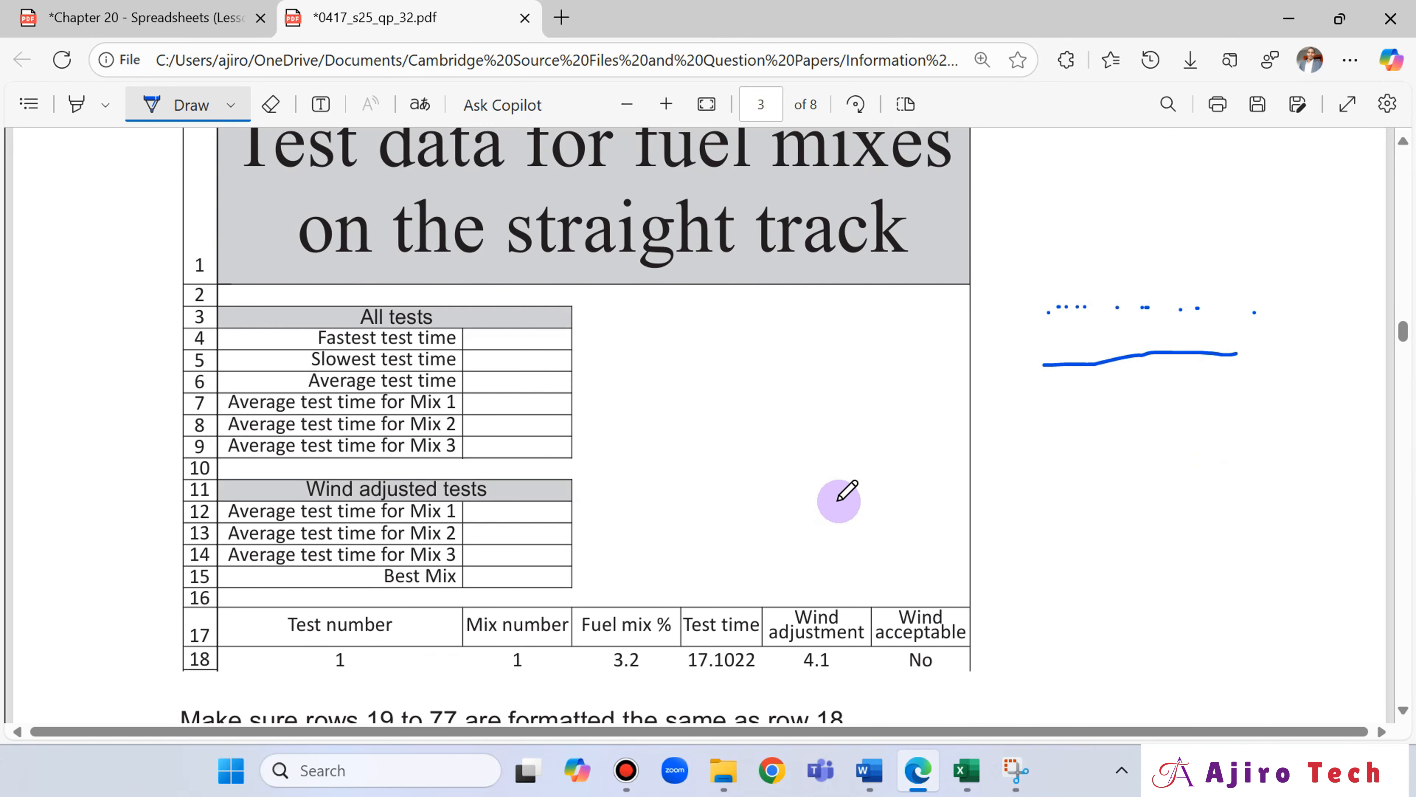
{"action": "scroll", "coordinate": [841, 496], "scroll_direction": "down", "scroll_amount": 6}
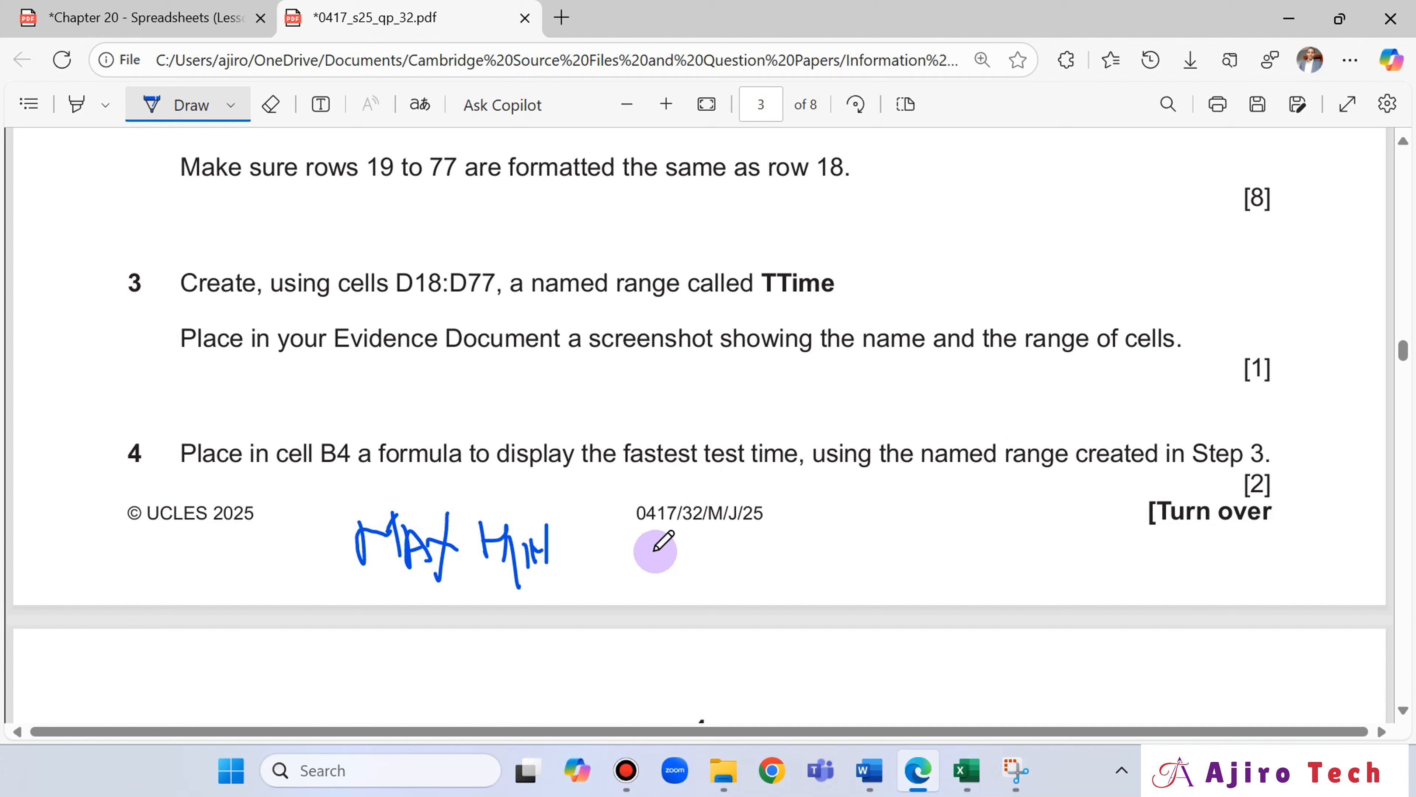
{"action": "mouse_move", "coordinate": [479, 520]}
{"action": "left_mouse_down"}
{"action": "mouse_move", "coordinate": [570, 521]}
{"action": "mouse_move", "coordinate": [562, 583]}
{"action": "mouse_move", "coordinate": [486, 598]}
{"action": "mouse_move", "coordinate": [468, 537]}
{"action": "mouse_move", "coordinate": [494, 516]}
{"action": "left_mouse_up"}
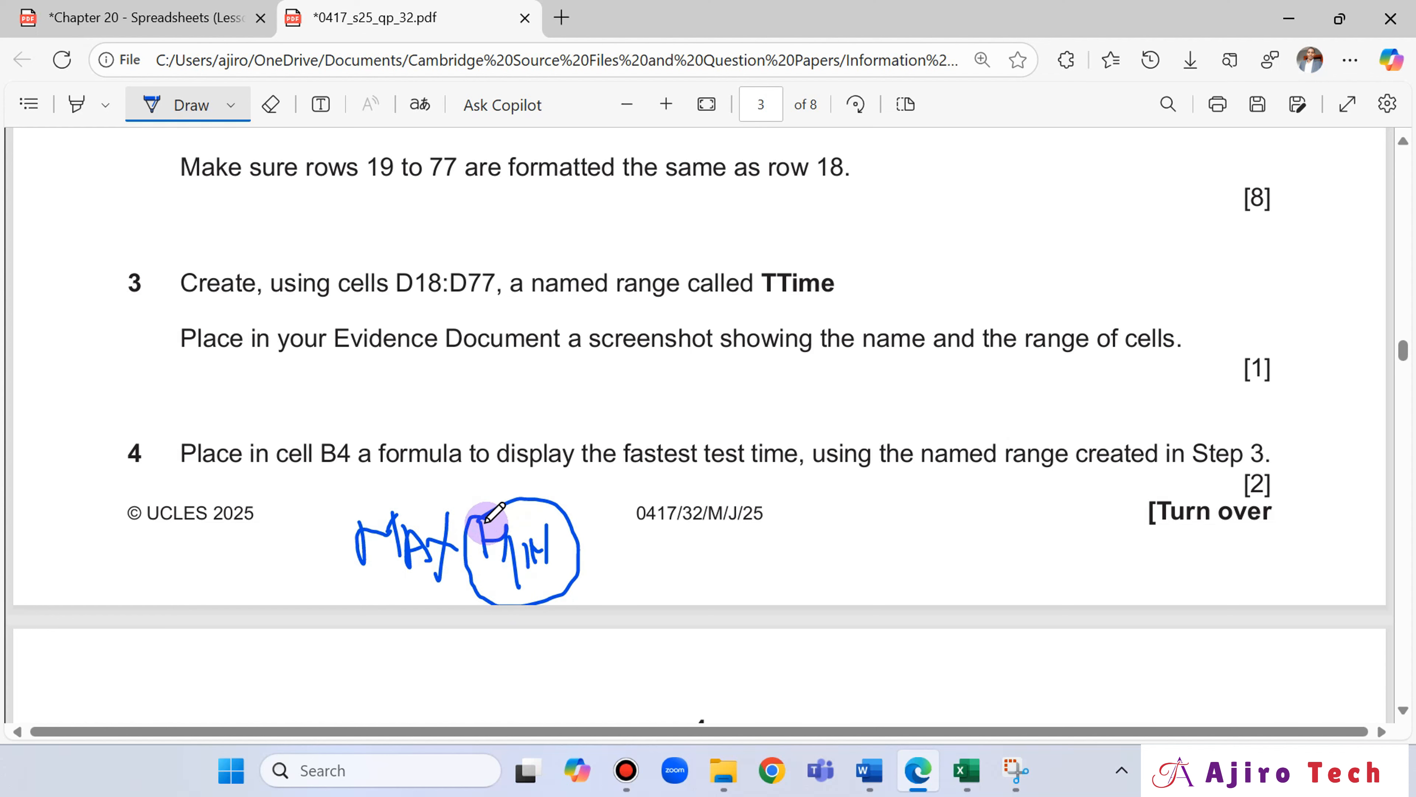
Switch to the Excel workbook and enter =MIN(TTime) in cell B4 for the fastest test time.
{"action": "left_click", "coordinate": [959, 784]}
{"action": "scroll", "coordinate": [268, 390], "scroll_direction": "up", "scroll_amount": 2}
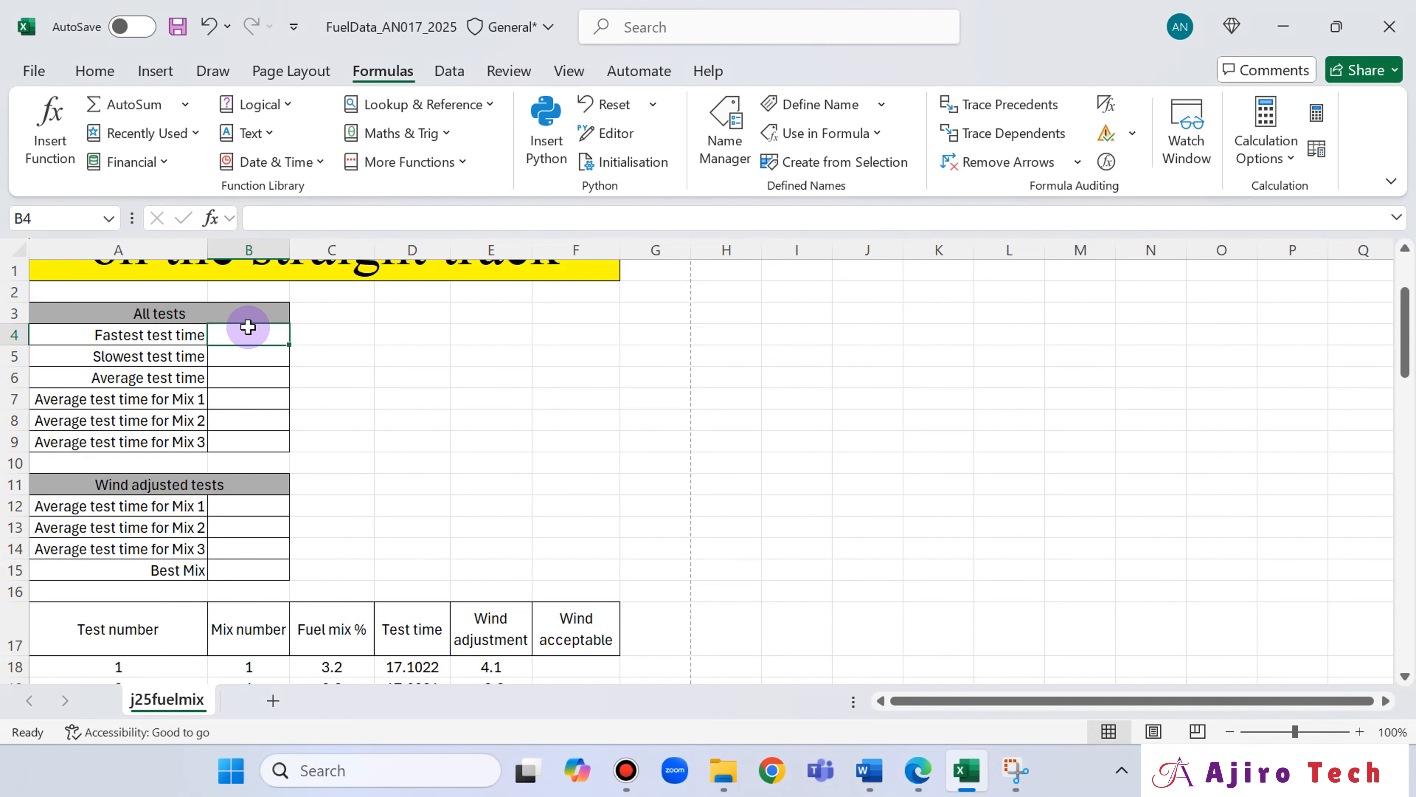
{"action": "type", "text": "=min"}
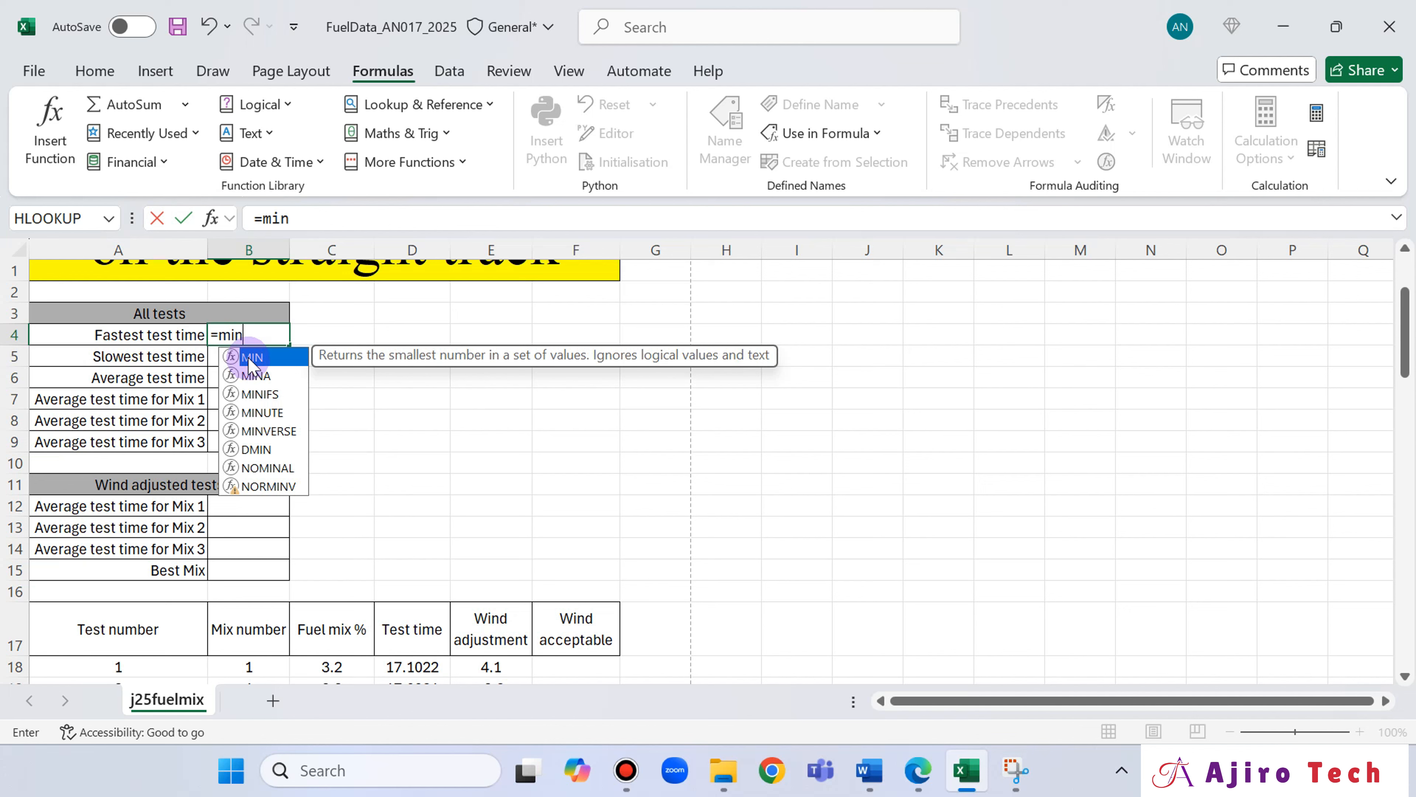
{"action": "double_click", "coordinate": [252, 357]}
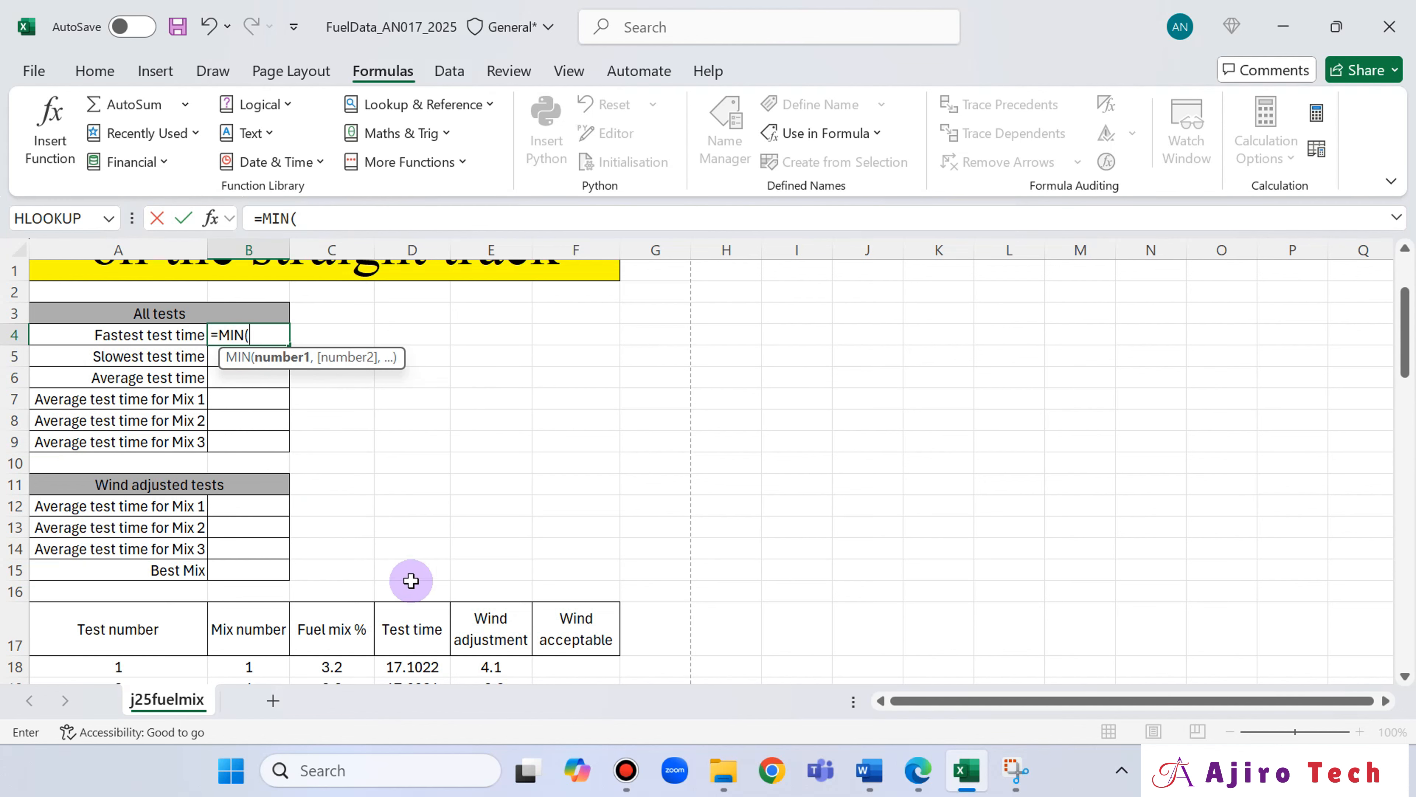
{"action": "type", "text": "T"}
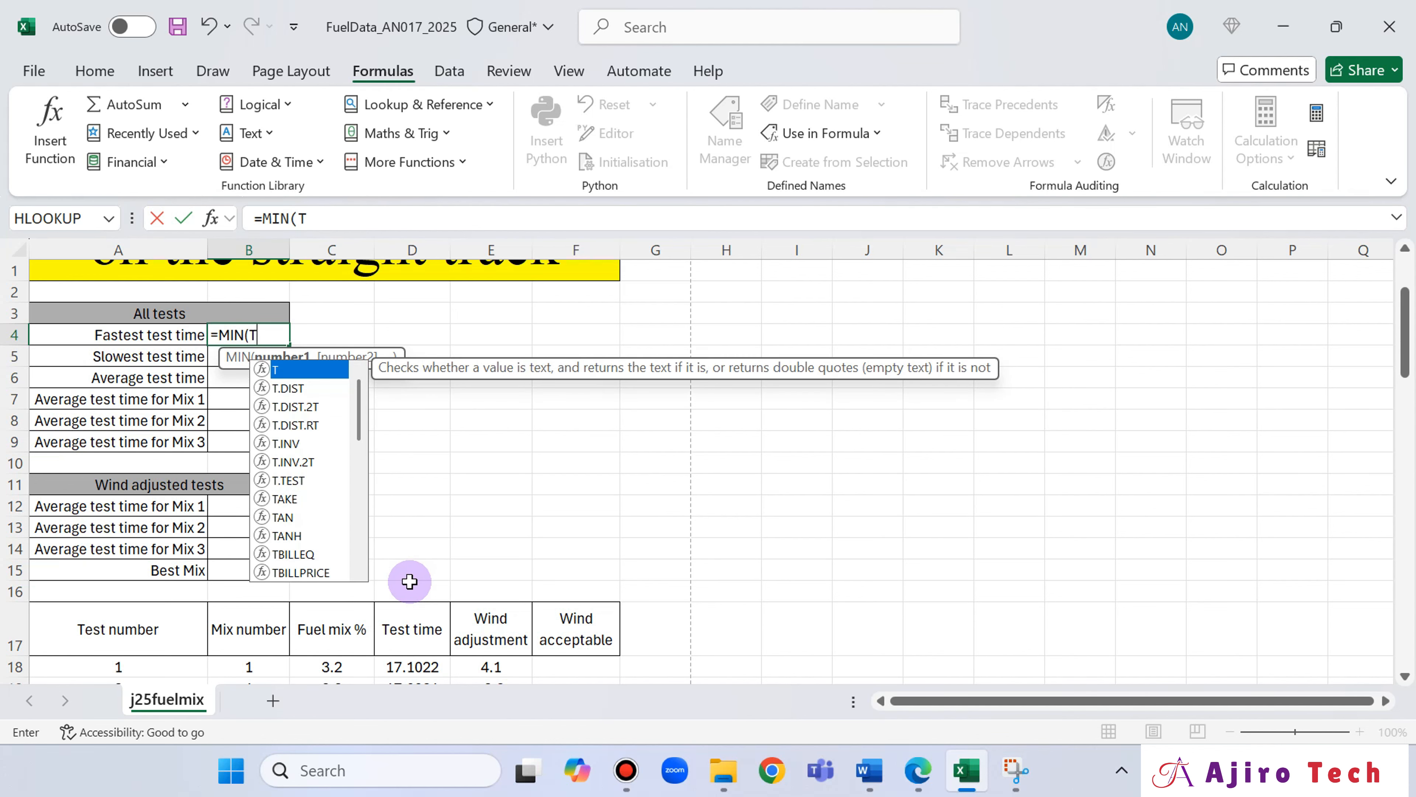
{"action": "type", "text": "T"}
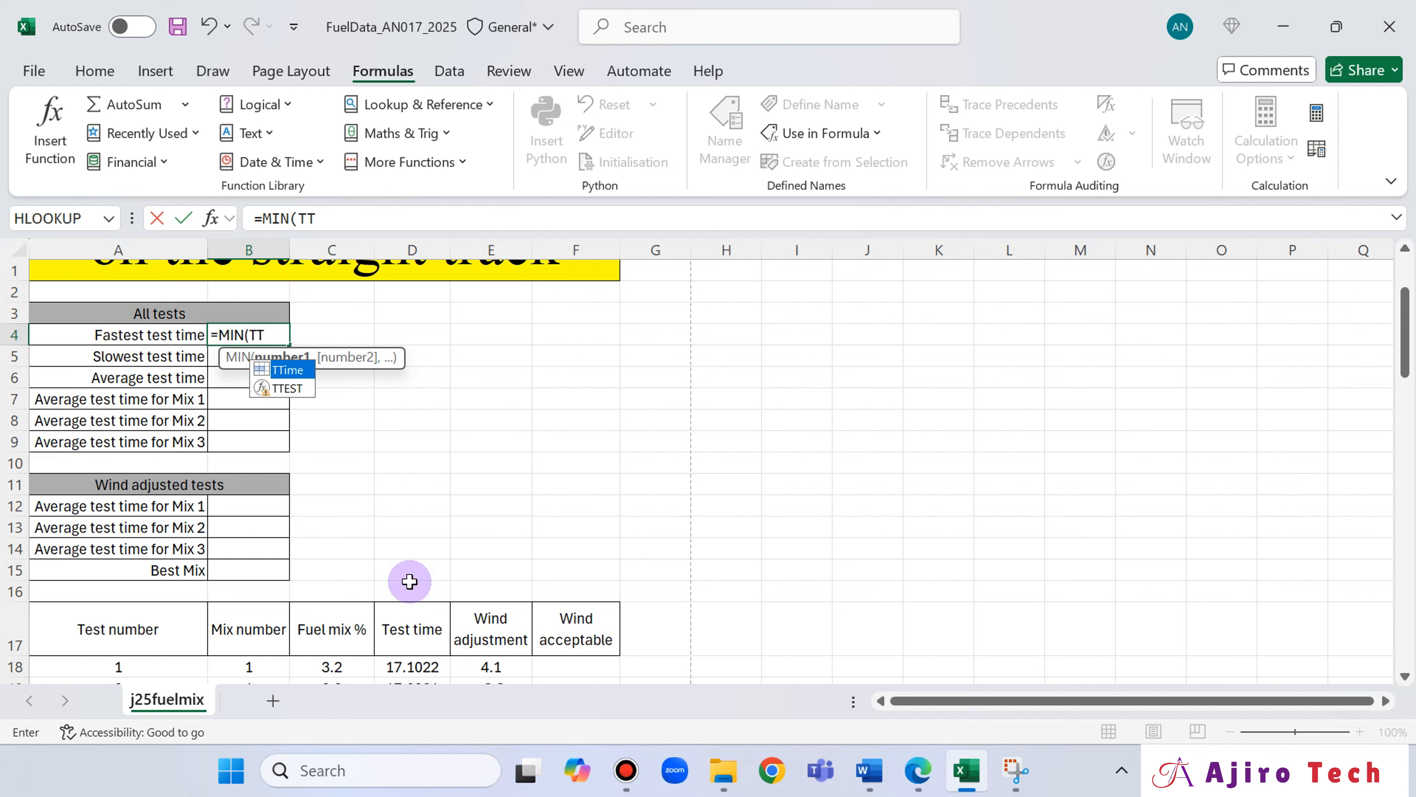
{"action": "double_click", "coordinate": [299, 370]}
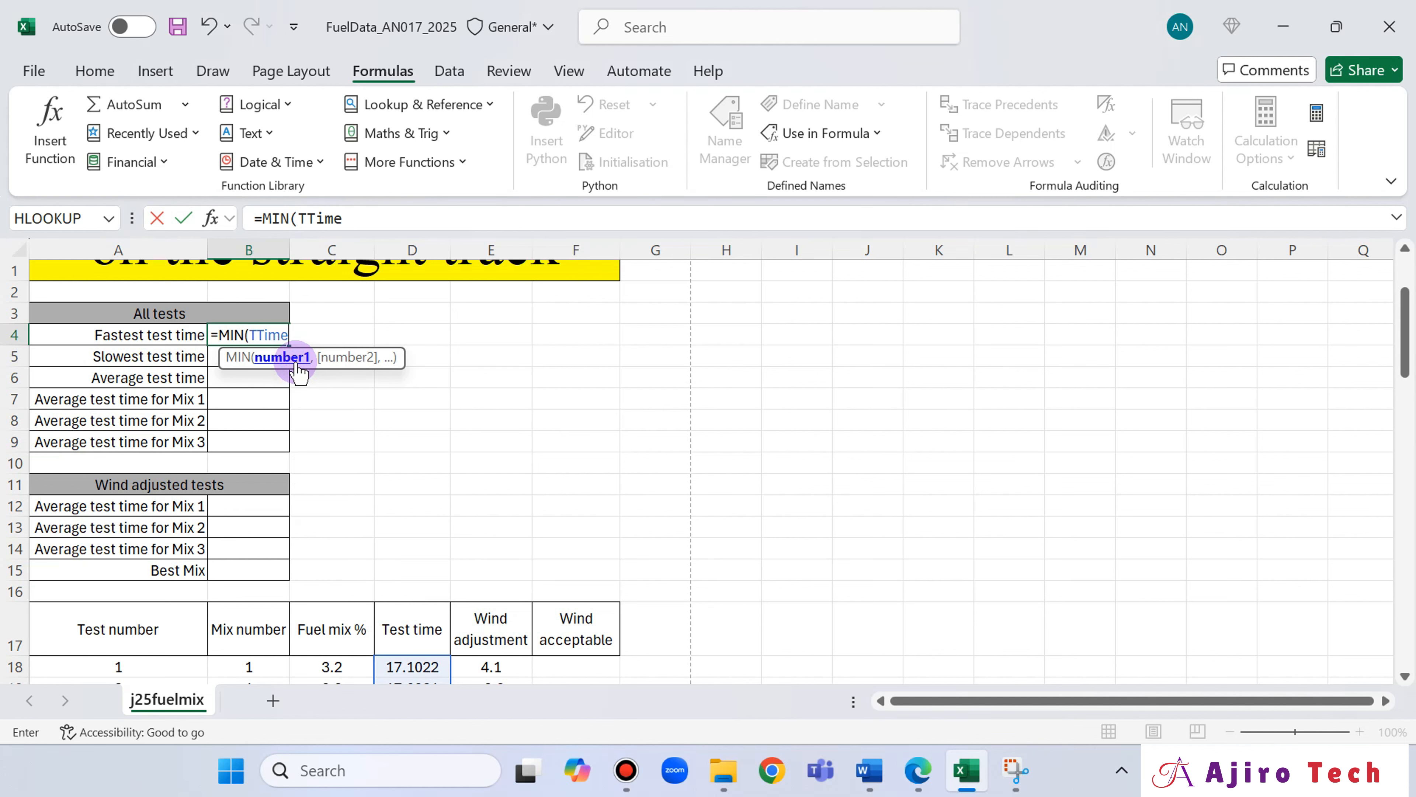
{"action": "type", "text": ")"}
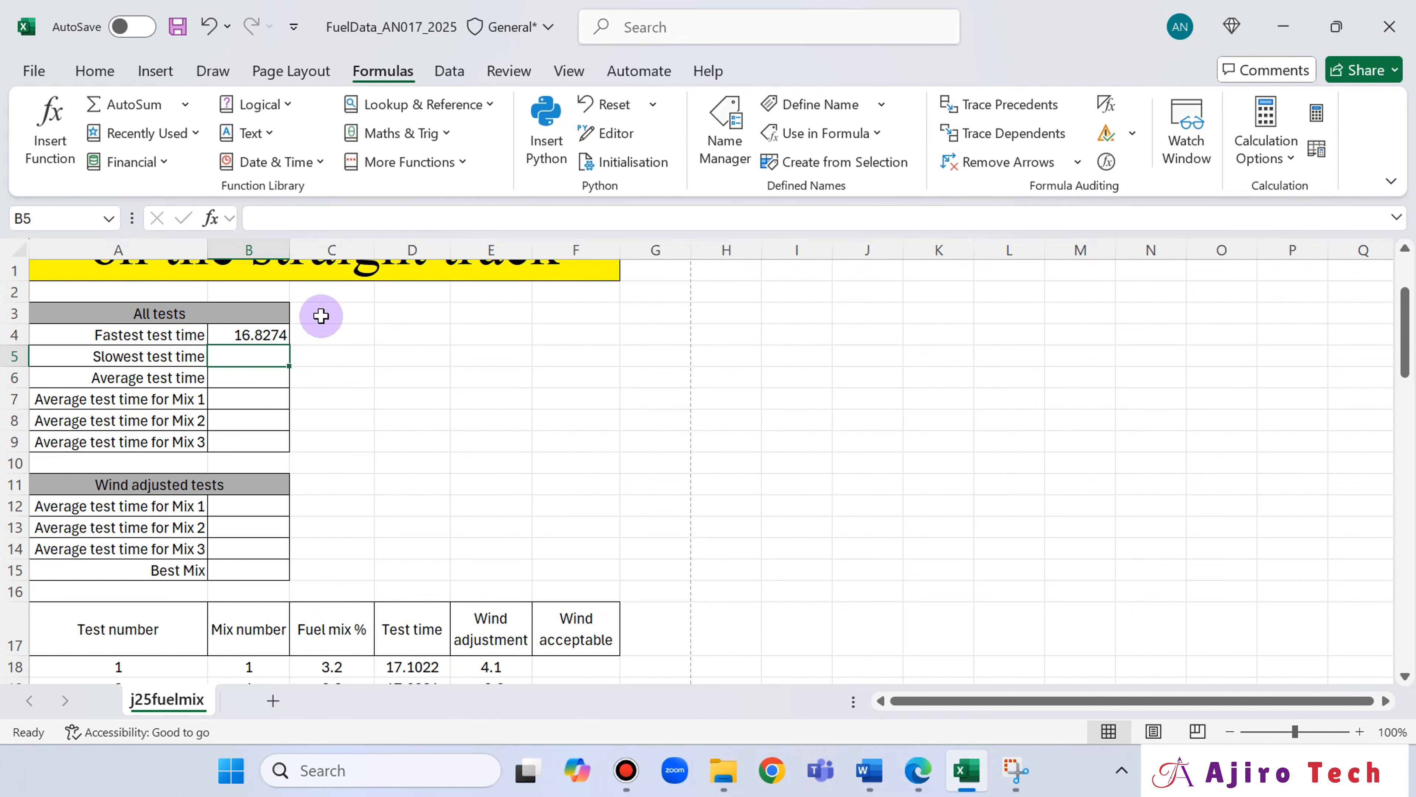
Switch to the exam paper in Edge and read questions 5 to 8, comparing them with the All tests table in Excel.
{"action": "left_click", "coordinate": [919, 771]}
{"action": "scroll", "coordinate": [725, 371], "scroll_direction": "up", "scroll_amount": 2}
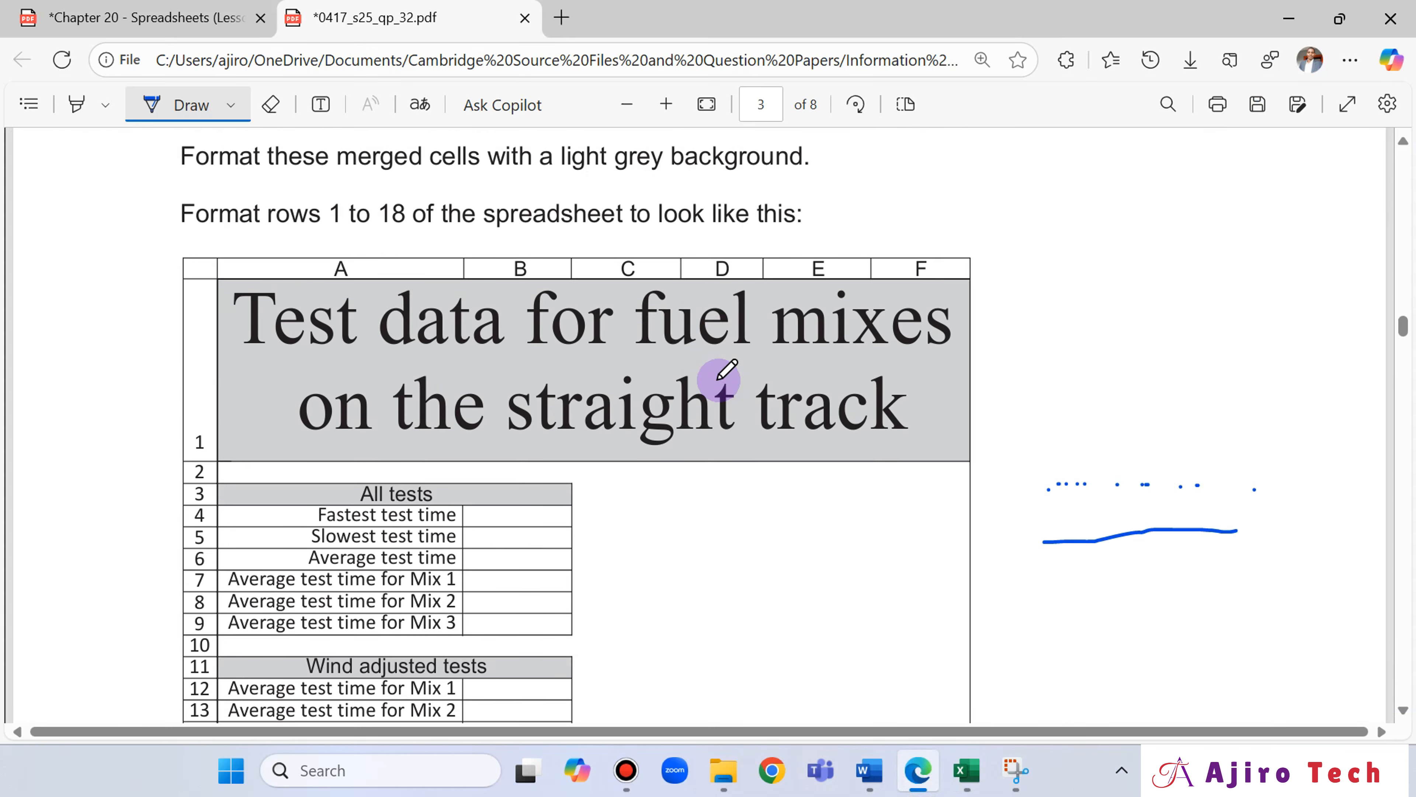
{"action": "scroll", "coordinate": [724, 371], "scroll_direction": "down", "scroll_amount": 3}
{"action": "left_click", "coordinate": [964, 772]}
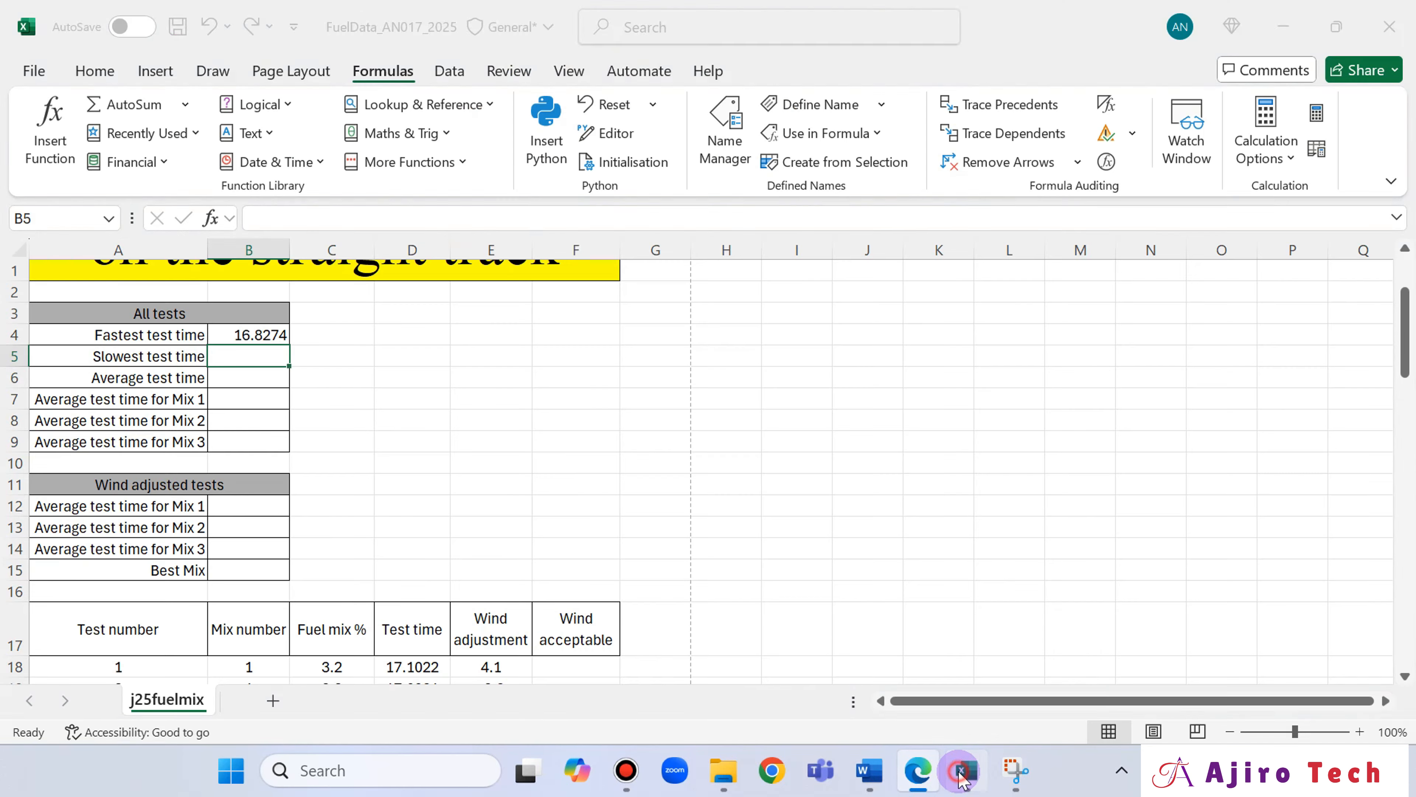
{"action": "left_click", "coordinate": [918, 771]}
{"action": "scroll", "coordinate": [642, 477], "scroll_direction": "down", "scroll_amount": 5}
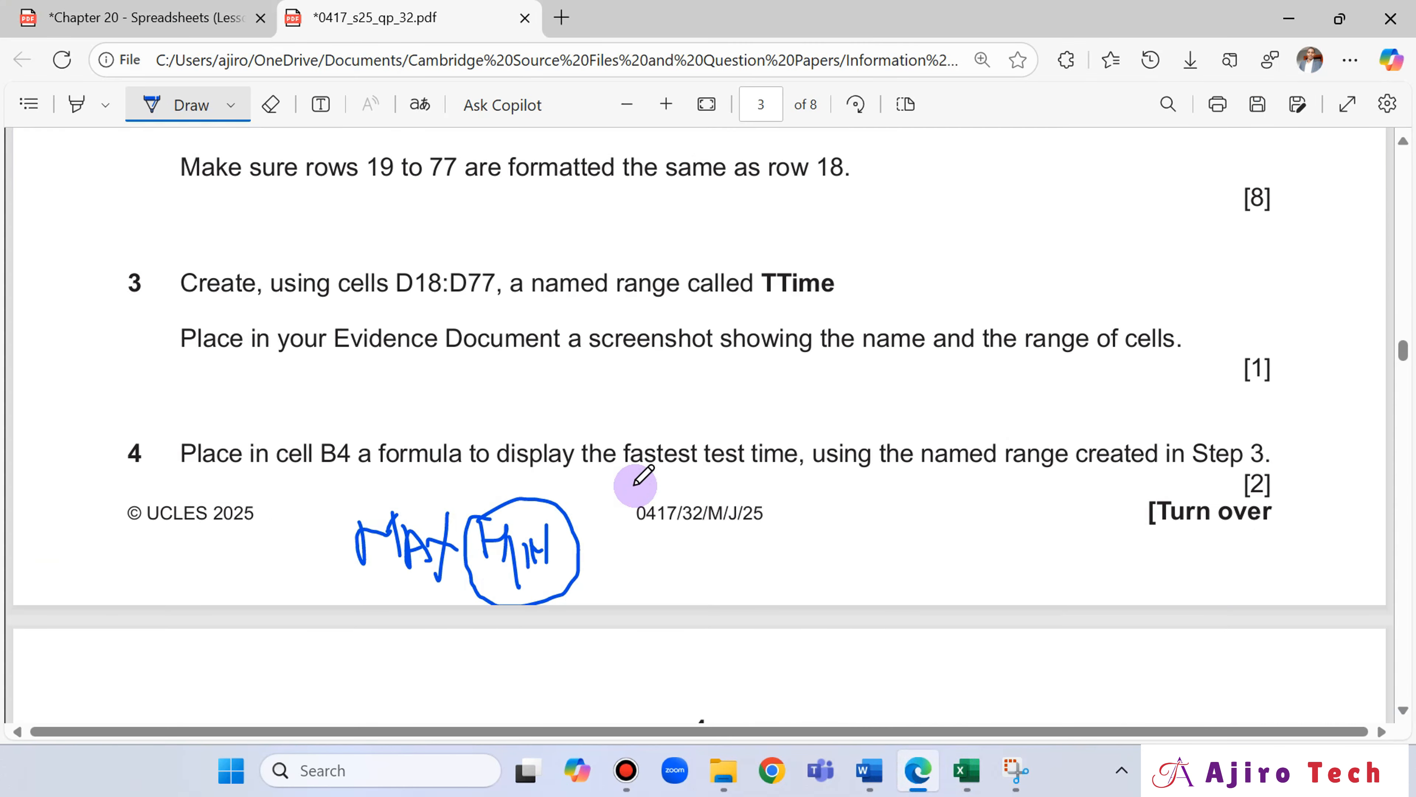
{"action": "scroll", "coordinate": [634, 484], "scroll_direction": "down", "scroll_amount": 8}
{"action": "scroll", "coordinate": [649, 434], "scroll_direction": "up", "scroll_amount": 3}
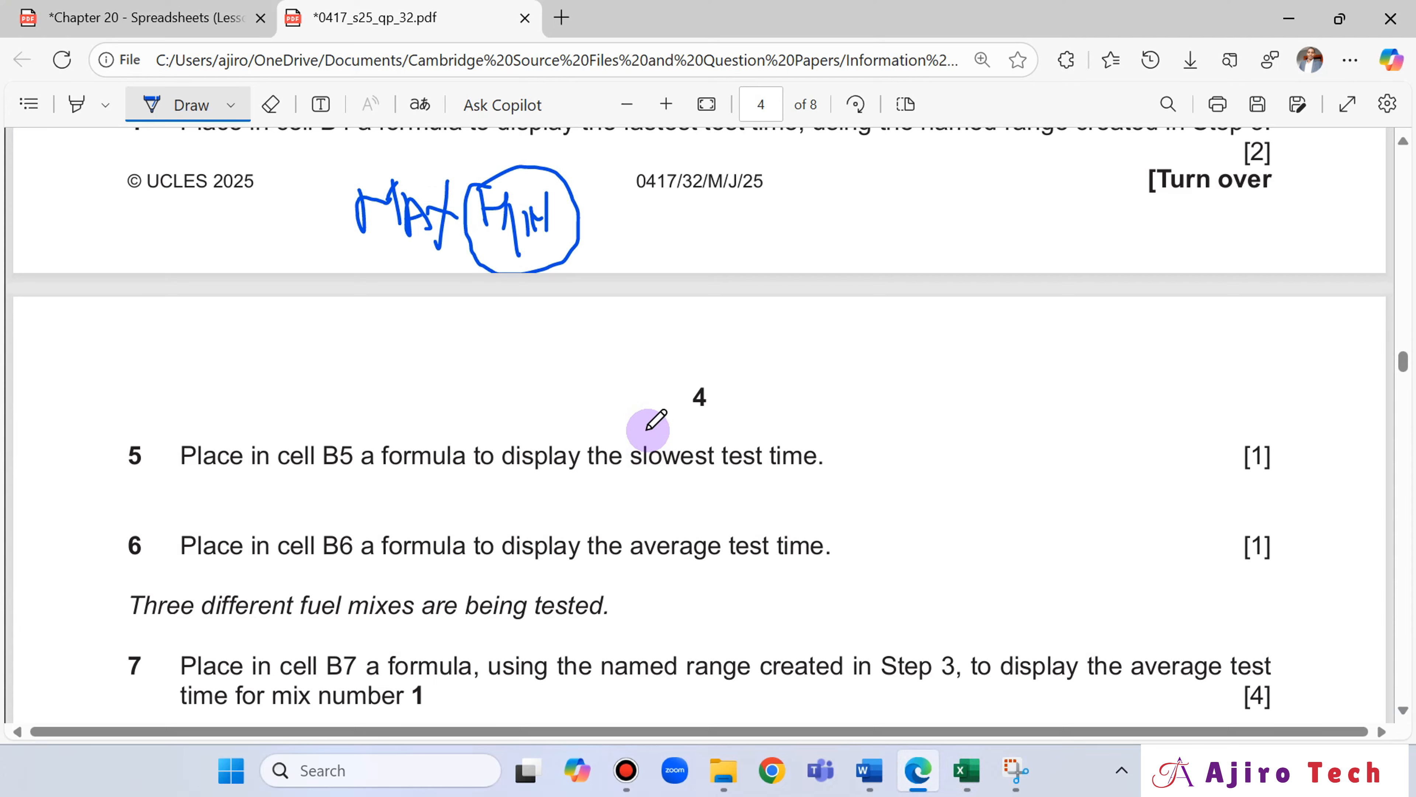
{"action": "scroll", "coordinate": [648, 428], "scroll_direction": "down", "scroll_amount": 2}
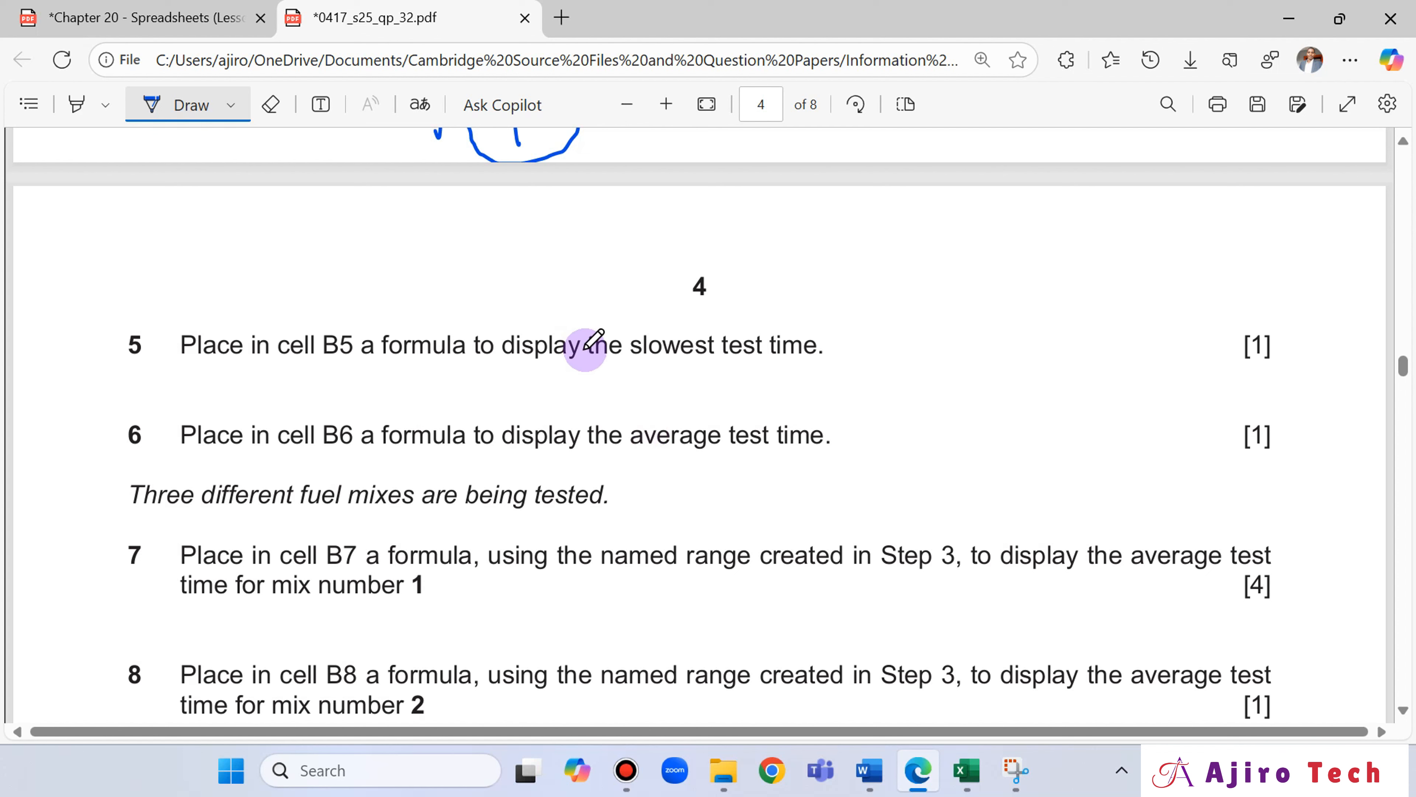
{"action": "left_click", "coordinate": [967, 770]}
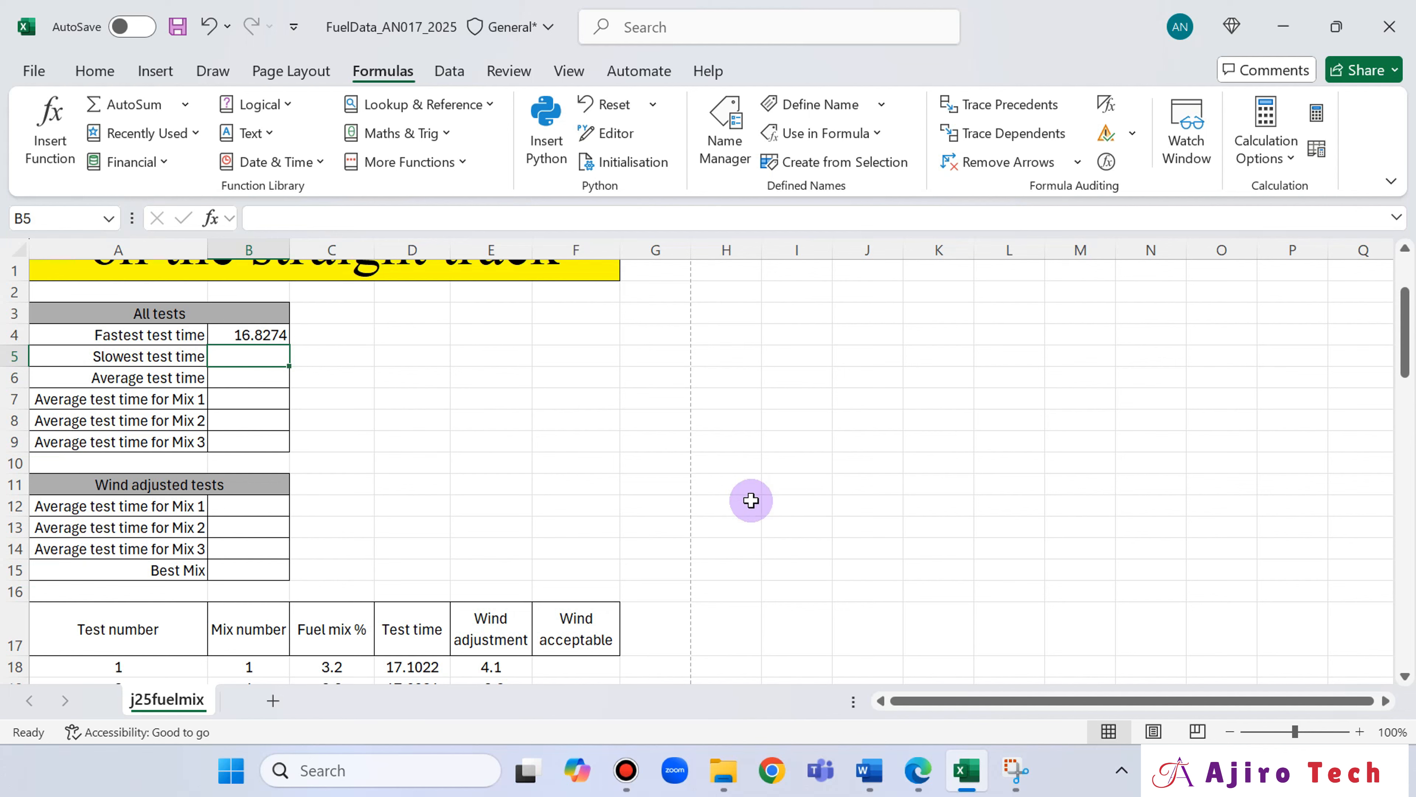
{"action": "left_click", "coordinate": [920, 778]}
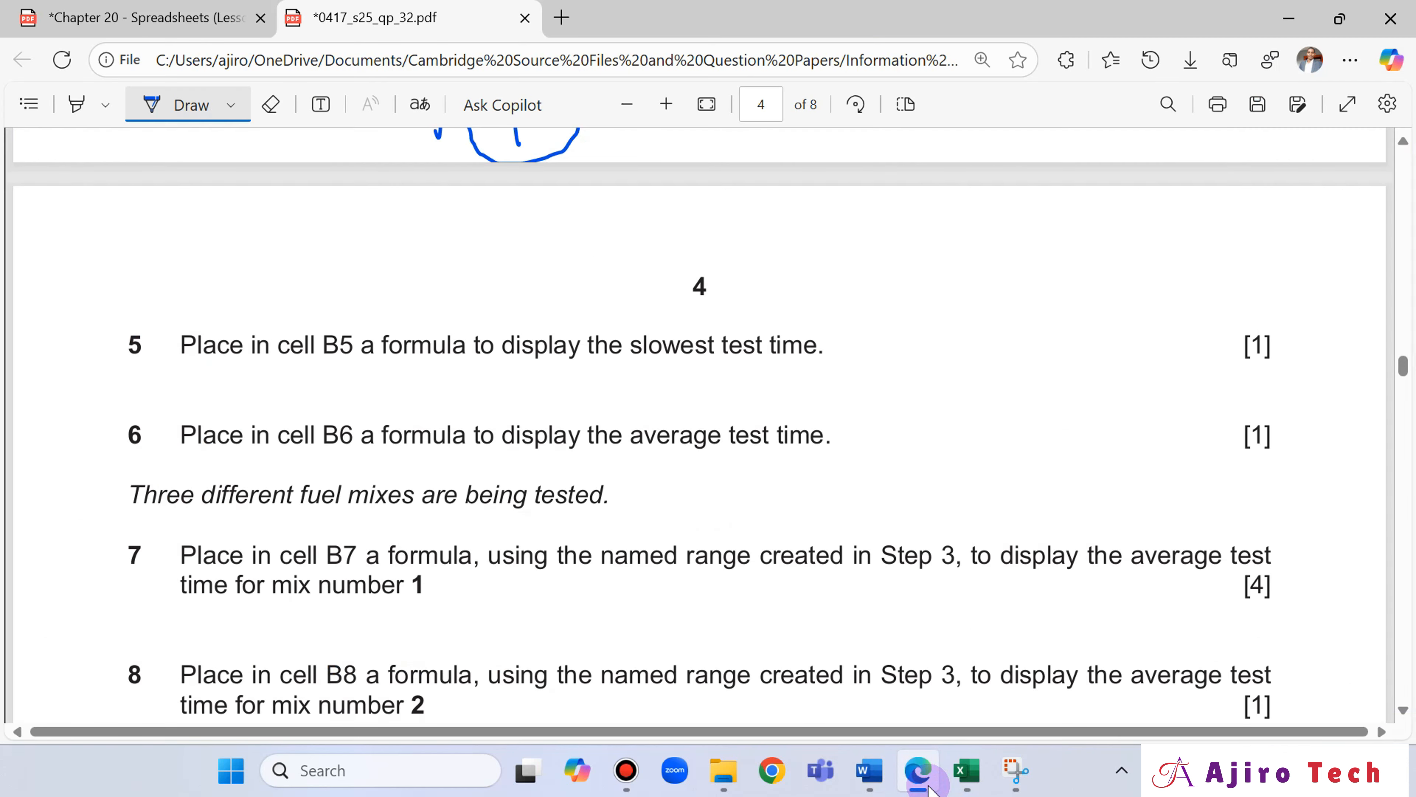
Switch to the Excel workbook and begin a MAX formula in cell B5 for the slowest test time.
{"action": "left_click", "coordinate": [899, 773]}
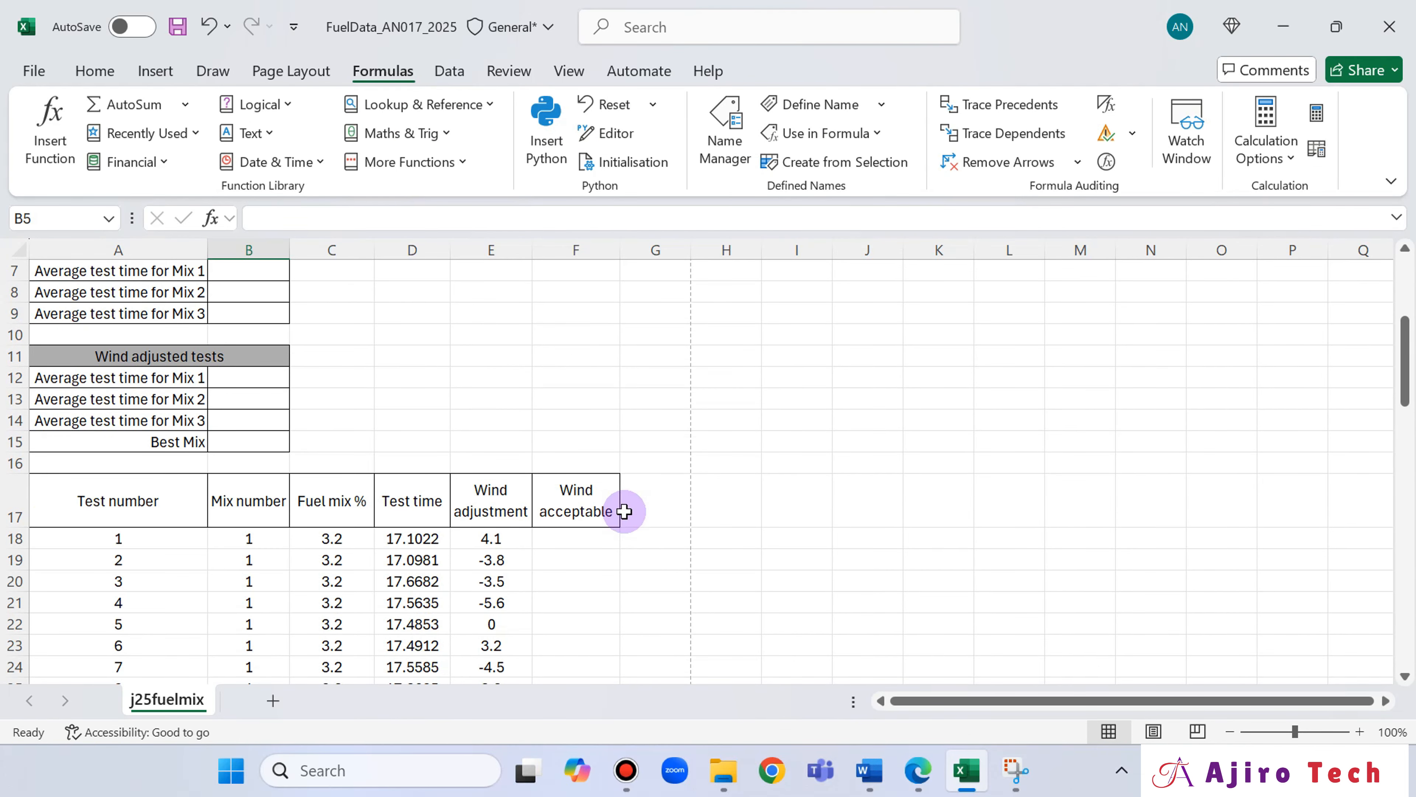
{"action": "scroll", "coordinate": [623, 511], "scroll_direction": "up", "scroll_amount": 2}
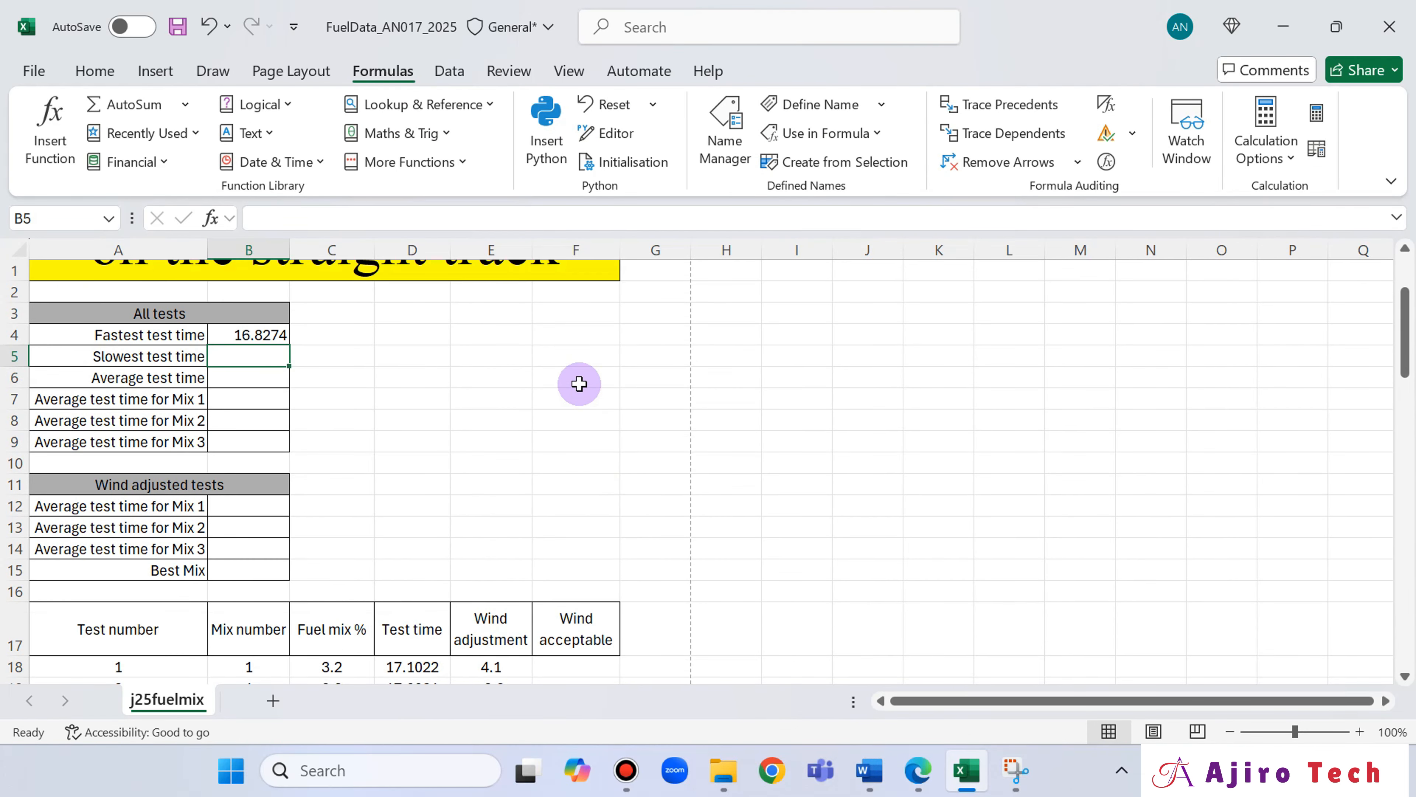
{"action": "type", "text": "="}
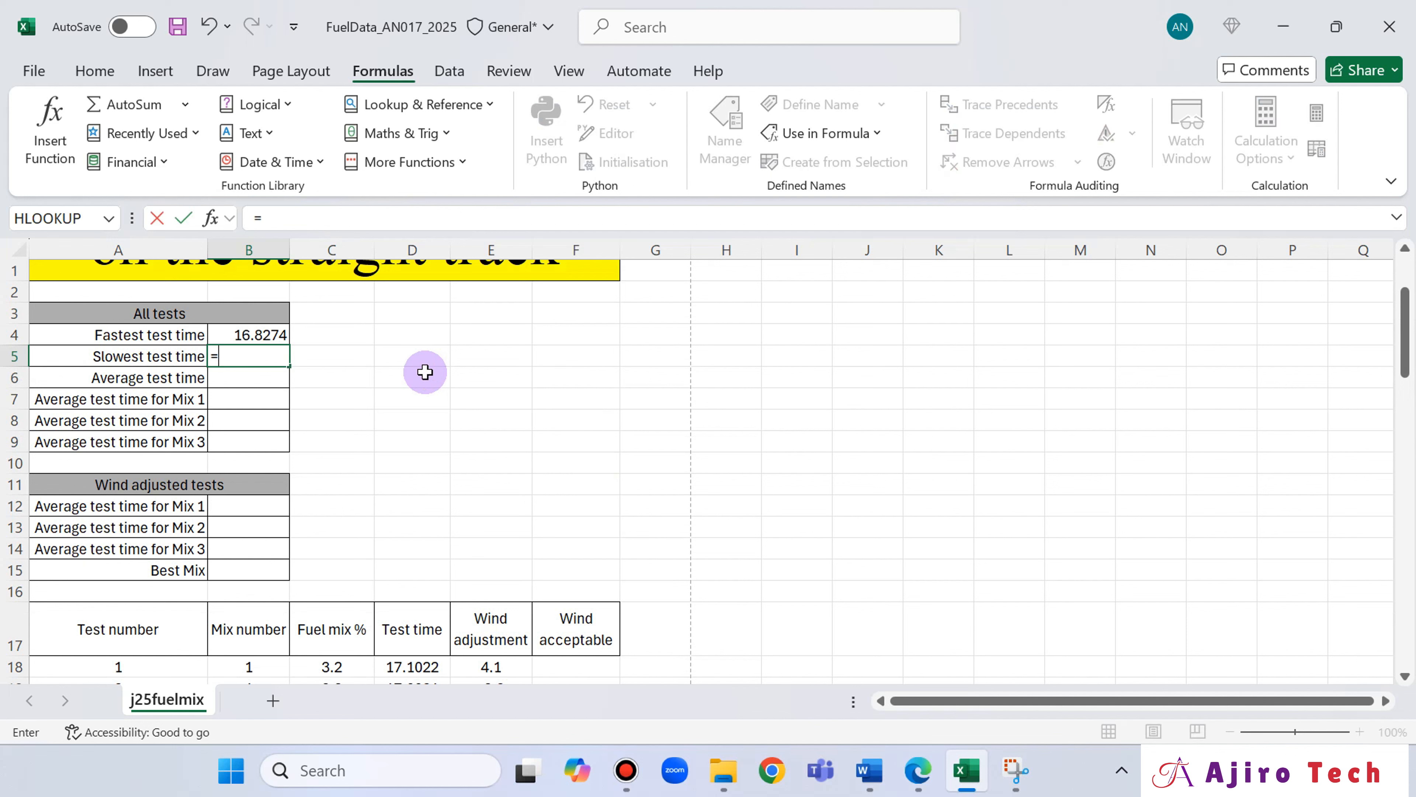
{"action": "type", "text": "max"}
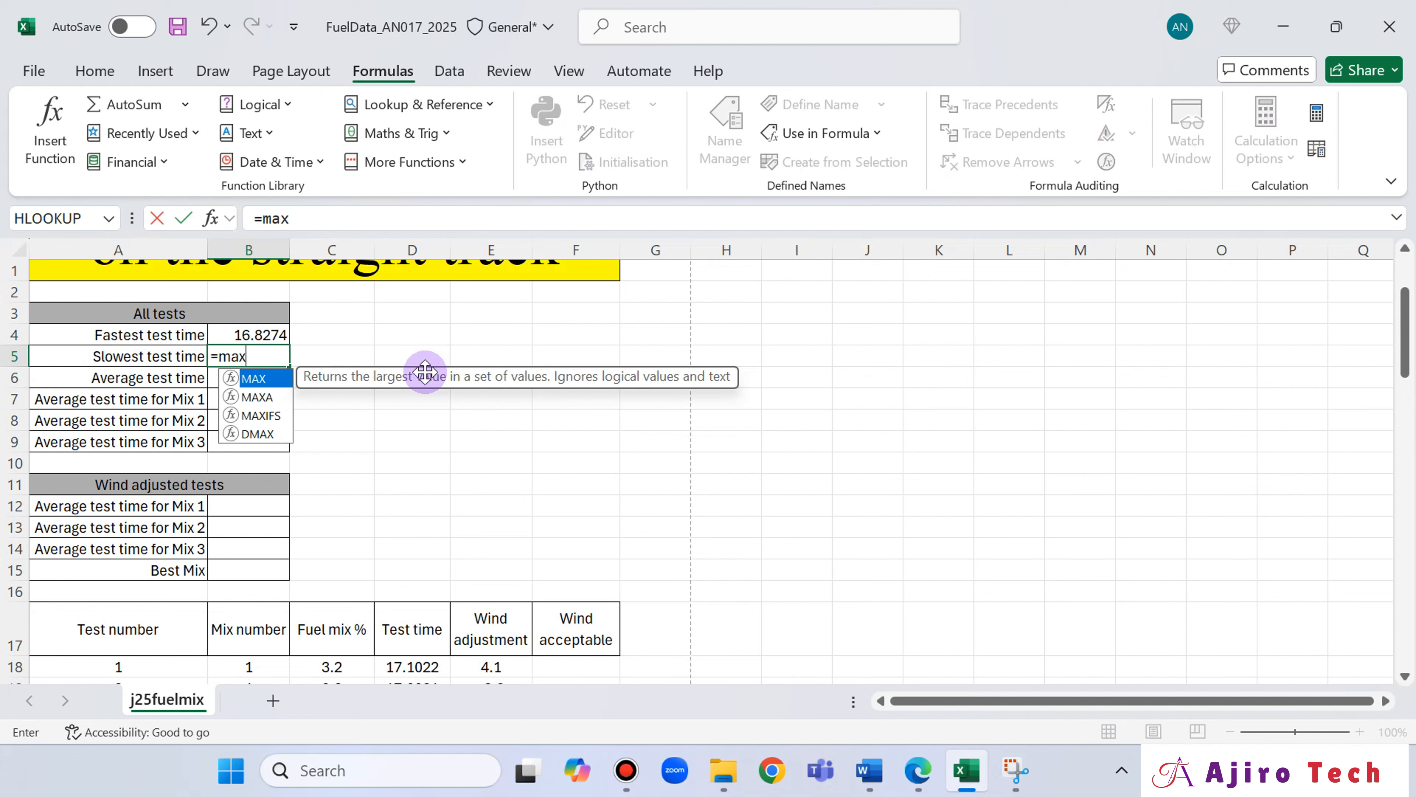
{"action": "double_click", "coordinate": [252, 380]}
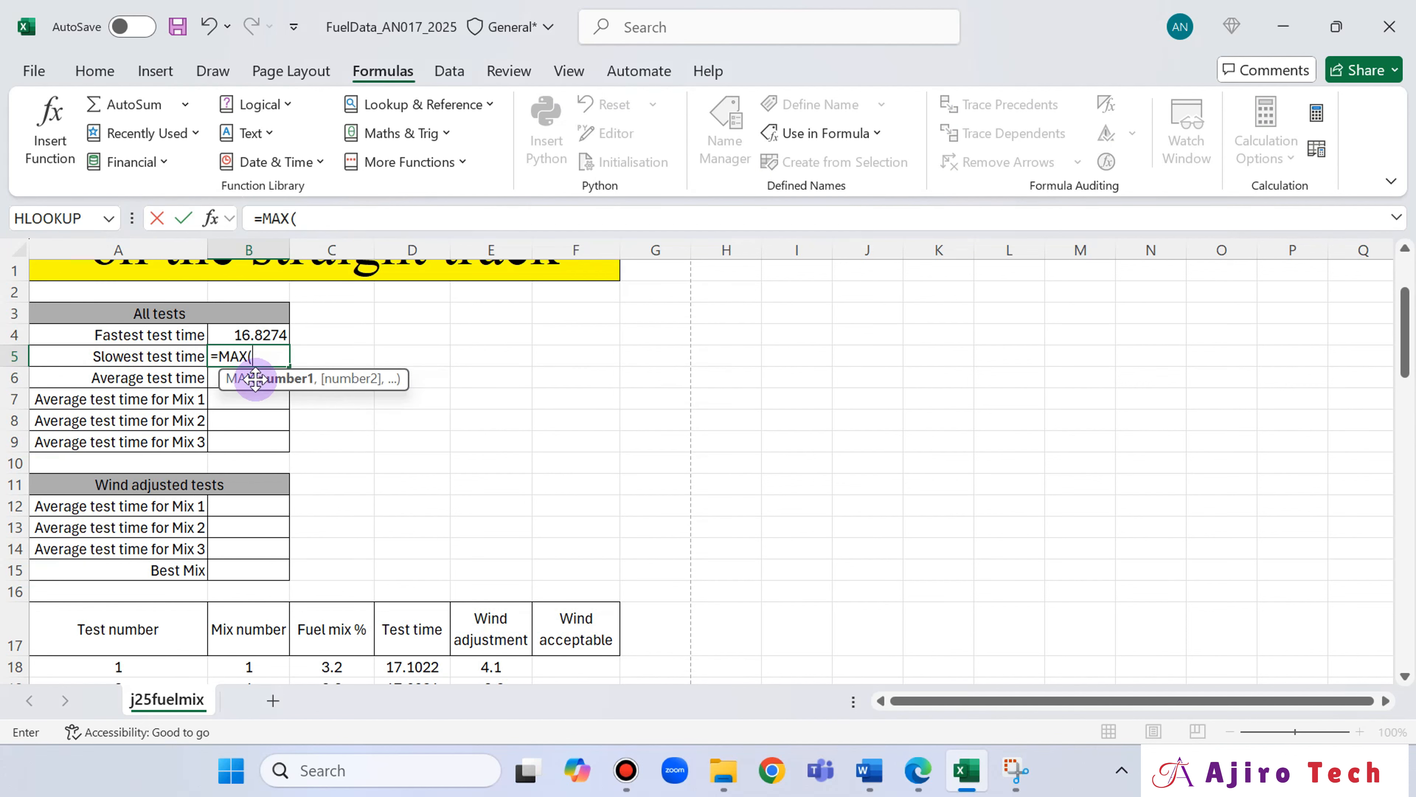
{"action": "type", "text": "T"}
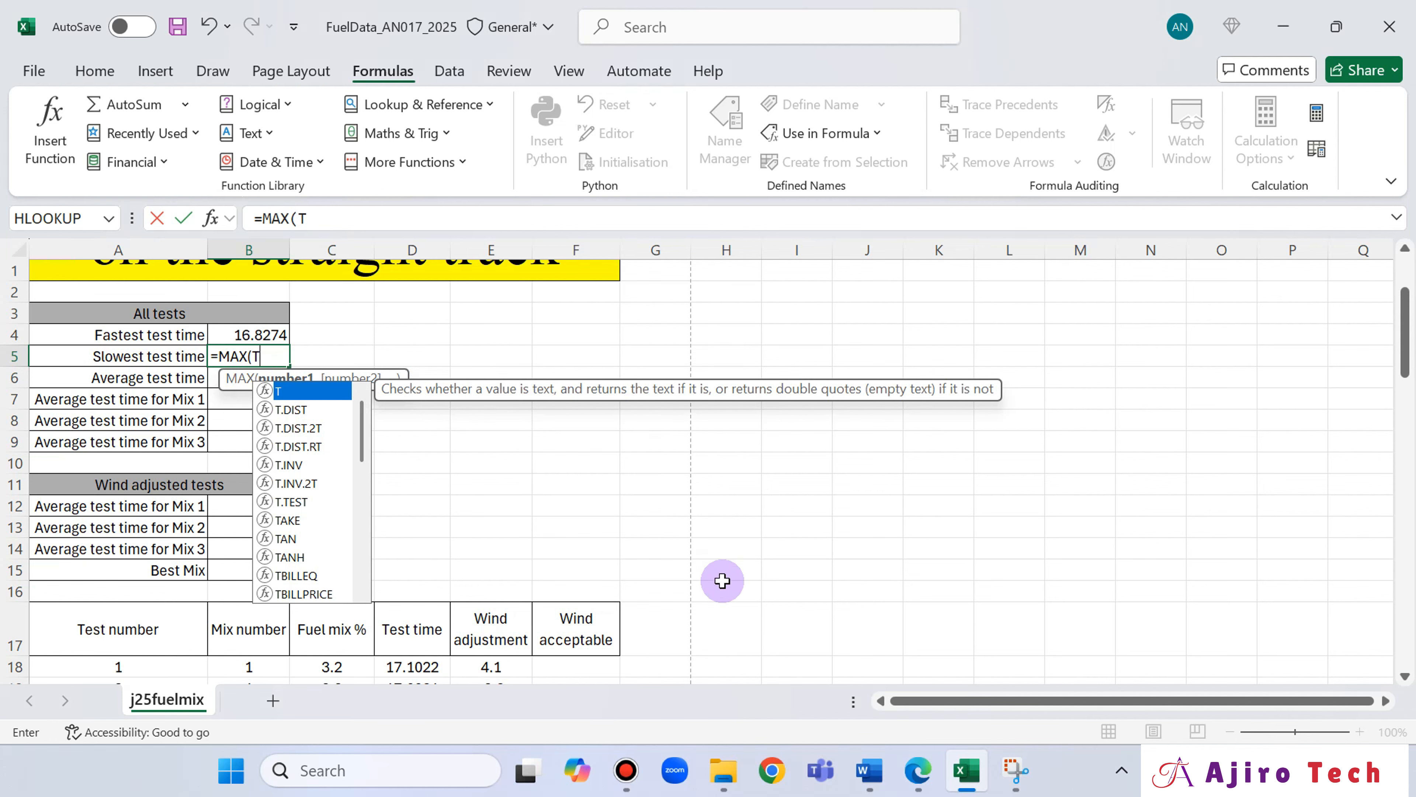
Recheck the wording of questions 4 and 5 in Edge and remove the partial range name from the B5 formula.
{"action": "left_click", "coordinate": [917, 770]}
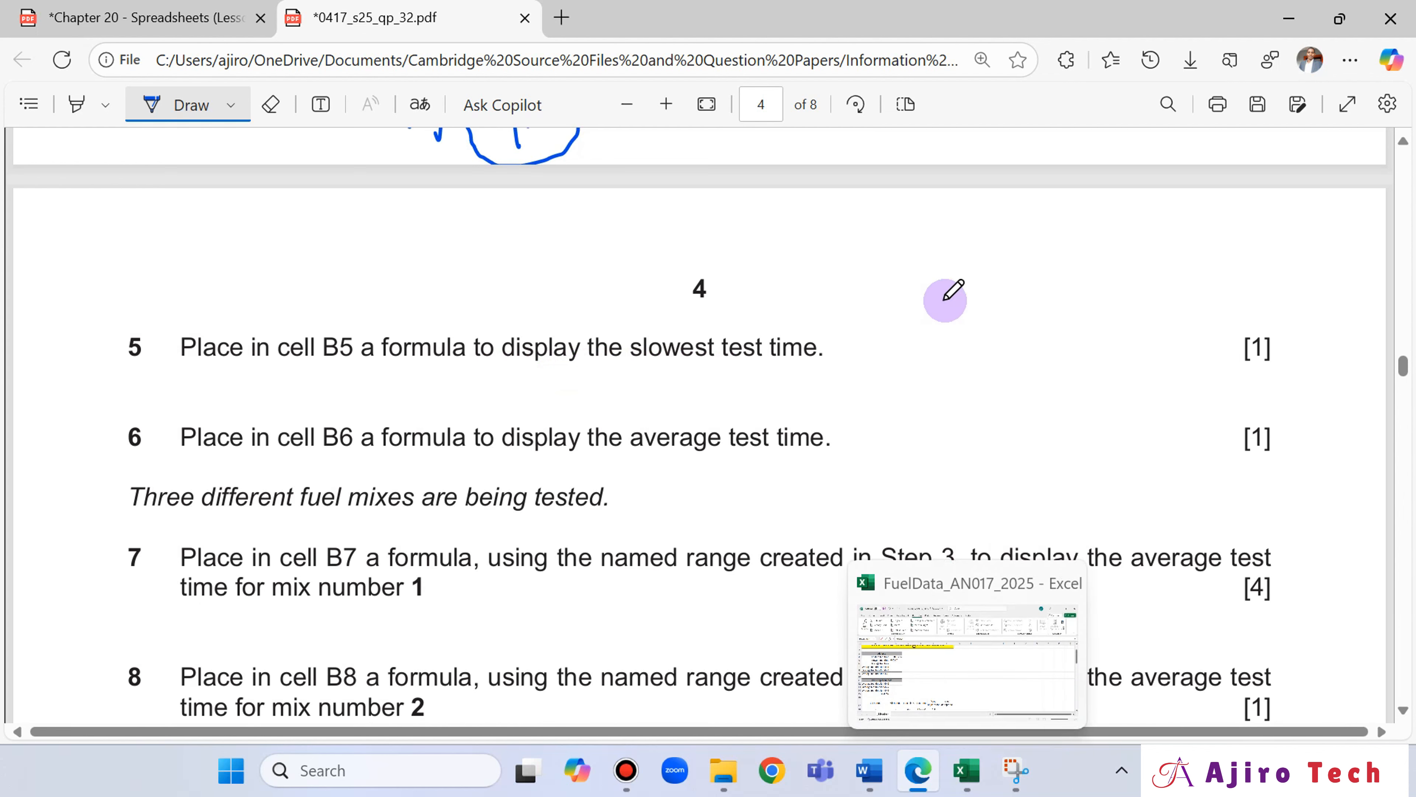
{"action": "scroll", "coordinate": [993, 335], "scroll_direction": "up", "scroll_amount": 5}
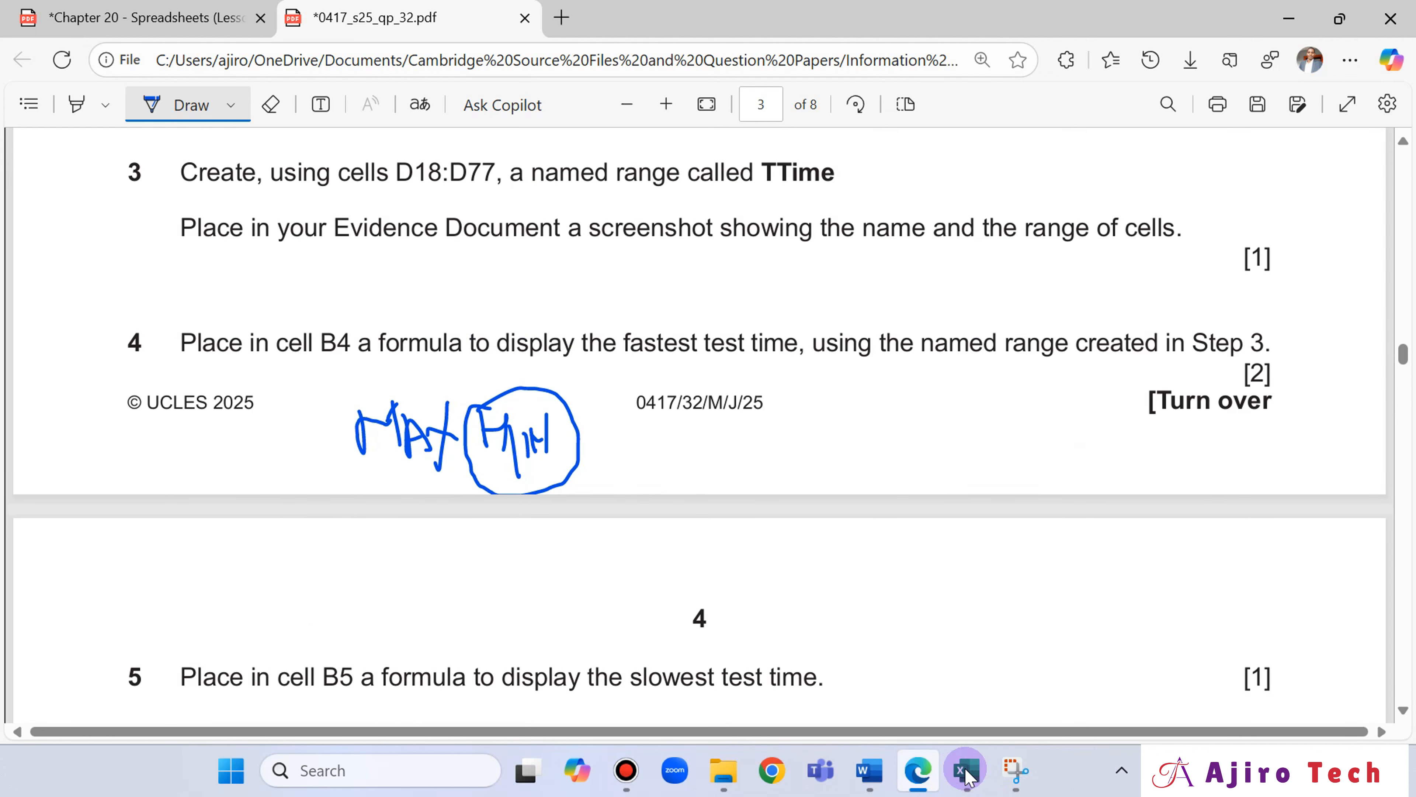
{"action": "left_click", "coordinate": [969, 776]}
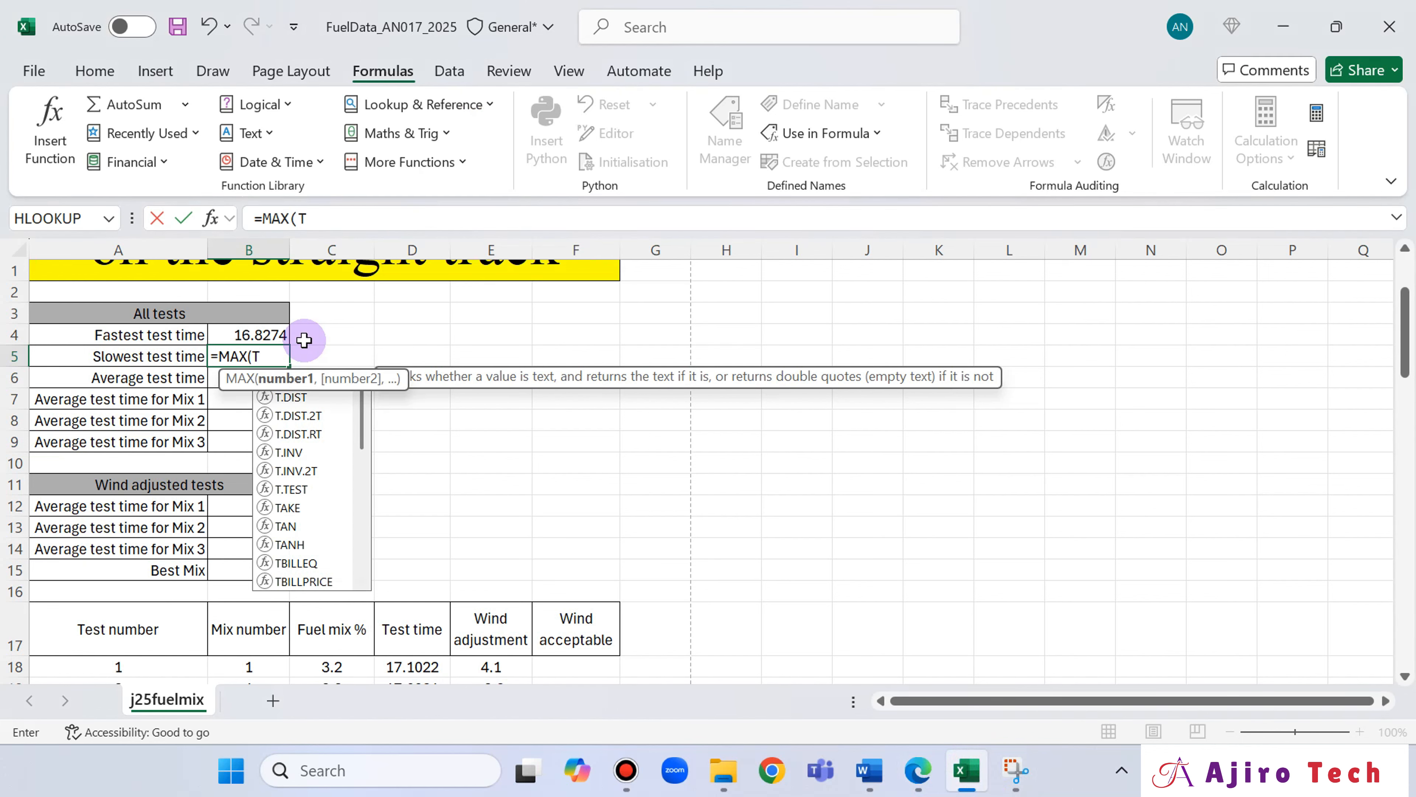
{"action": "key", "text": "BackSpace"}
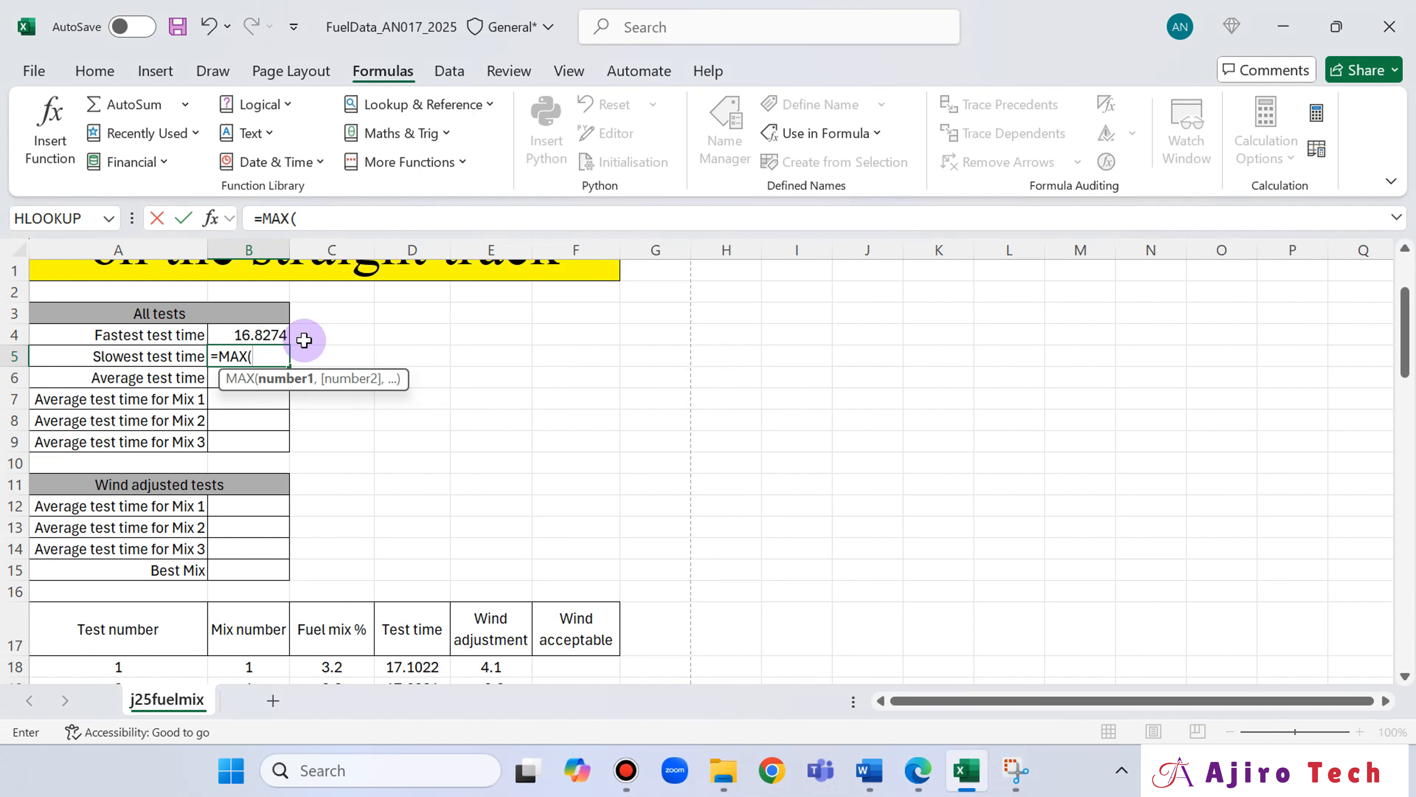
{"action": "scroll", "coordinate": [407, 491], "scroll_direction": "down", "scroll_amount": 2}
{"action": "left_click", "coordinate": [903, 764]}
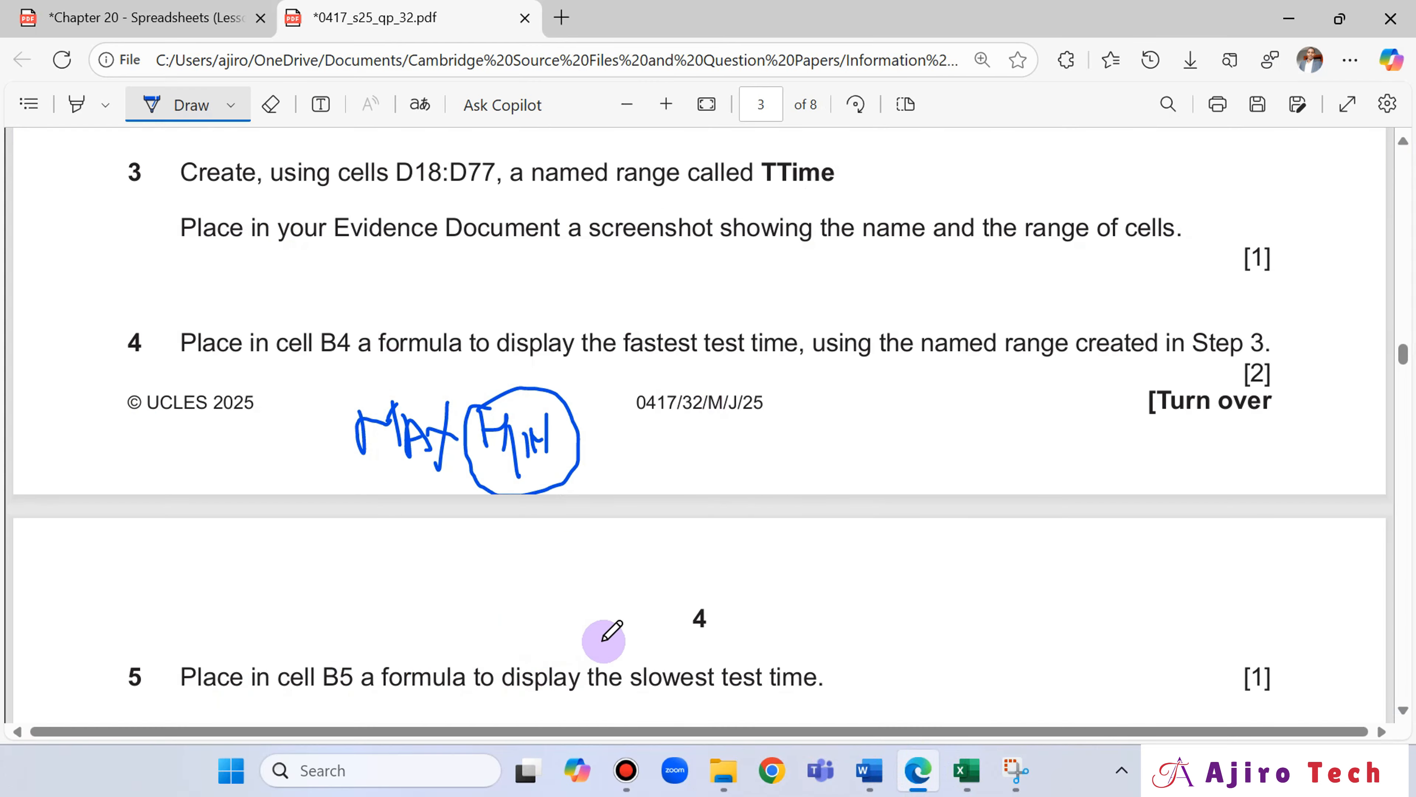
Return to Excel and complete the MAX formula in B5 with the Test time cells D18:D77 (TTime).
{"action": "left_click", "coordinate": [966, 770]}
{"action": "scroll", "coordinate": [453, 412], "scroll_direction": "down", "scroll_amount": 1}
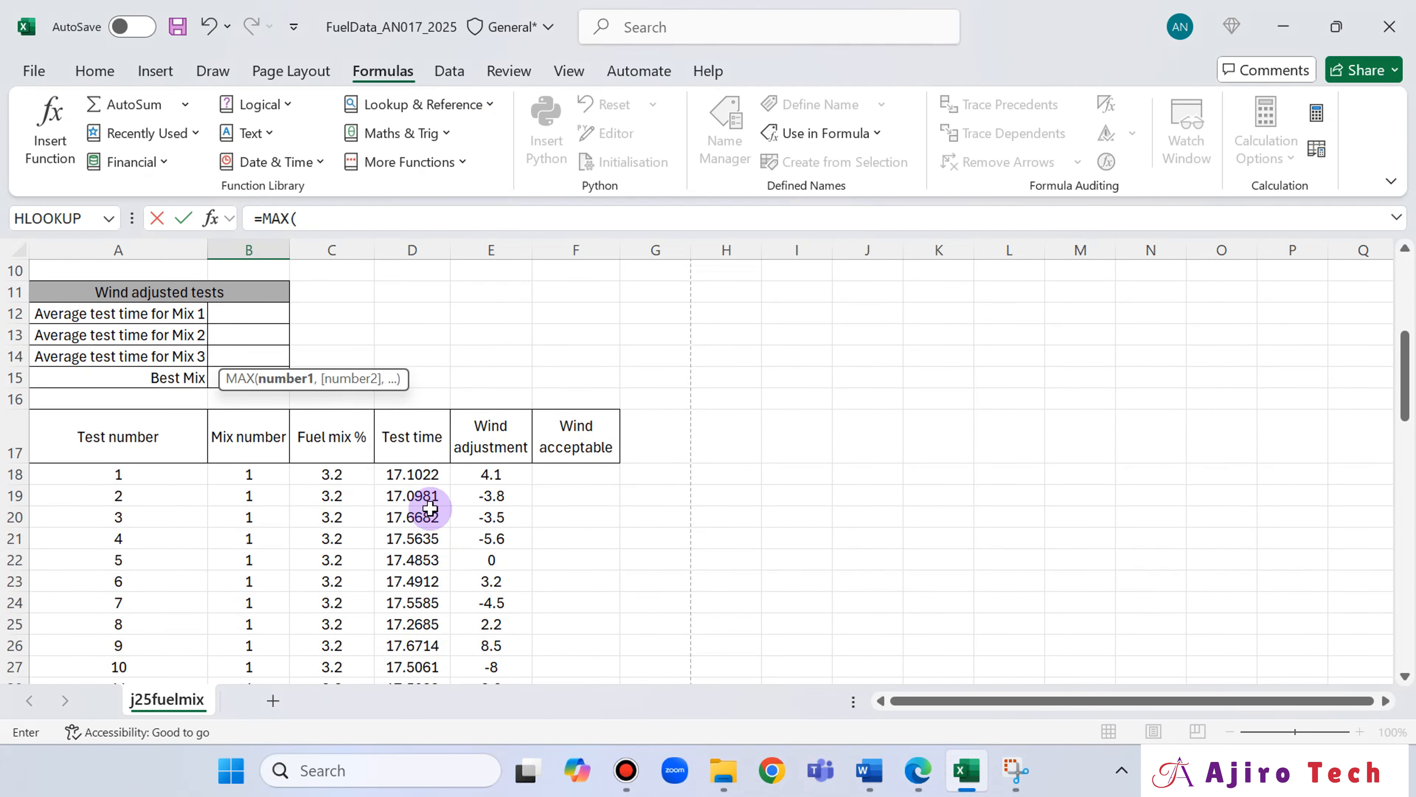
{"action": "left_click", "coordinate": [417, 474]}
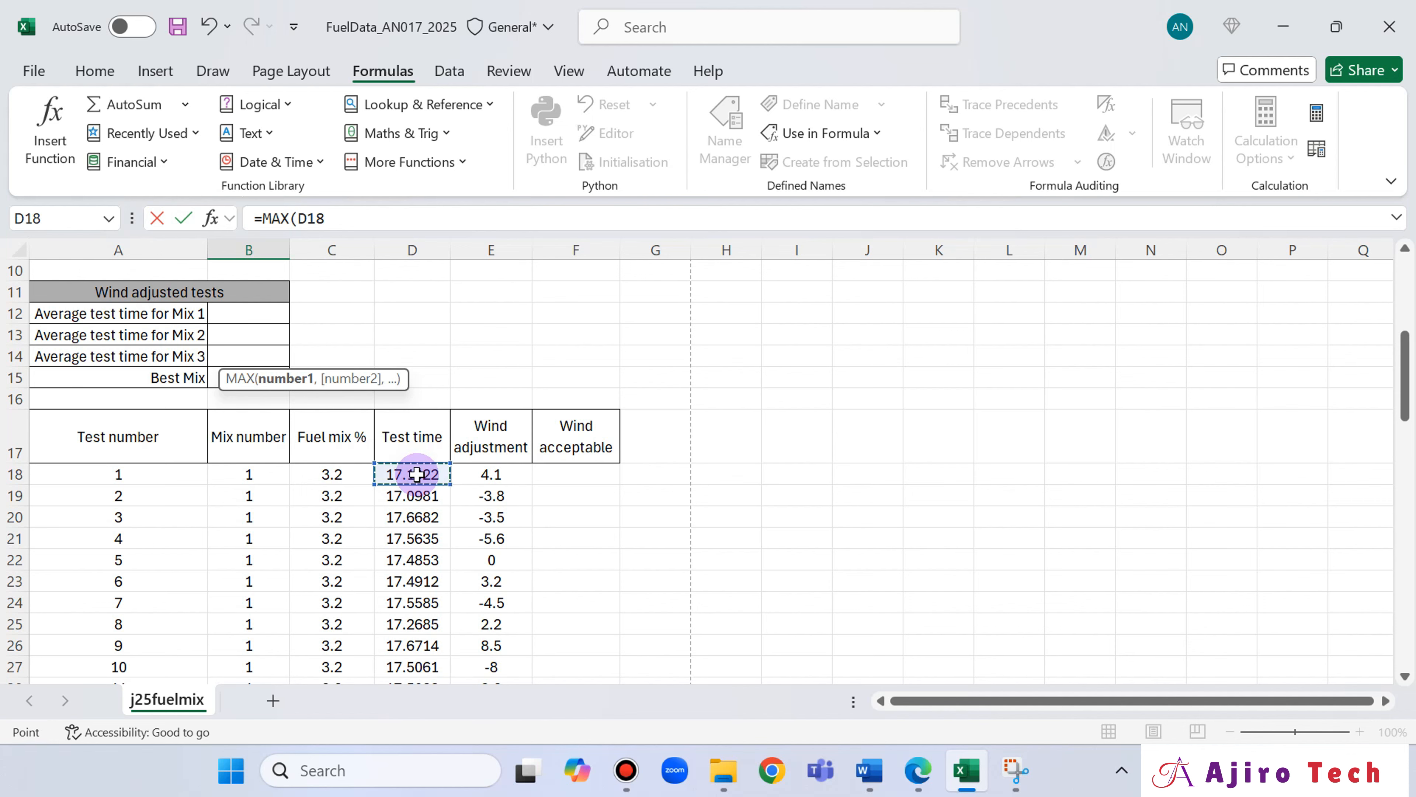
{"action": "key", "text": "ctrl+shift+Down"}
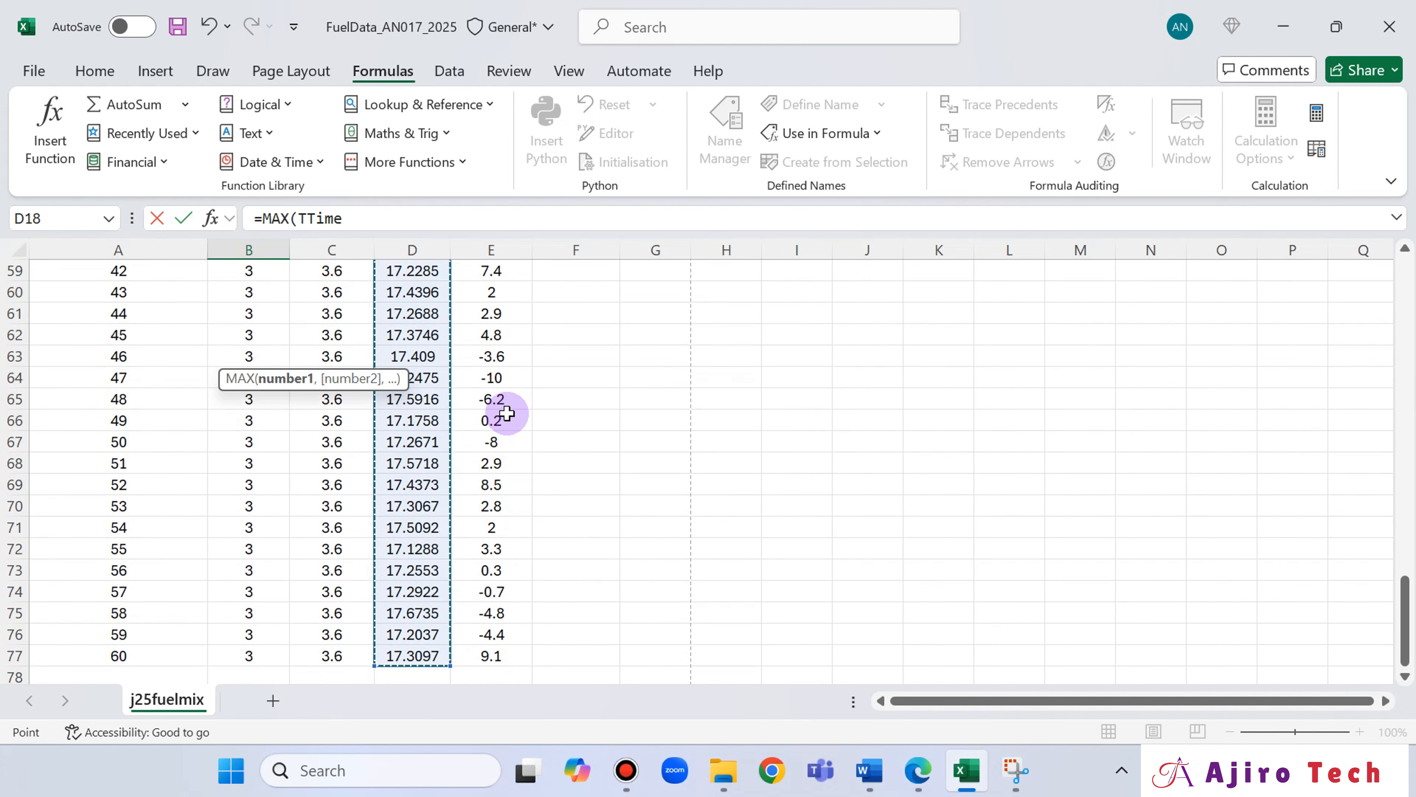
{"action": "scroll", "coordinate": [502, 405], "scroll_direction": "up", "scroll_amount": 20}
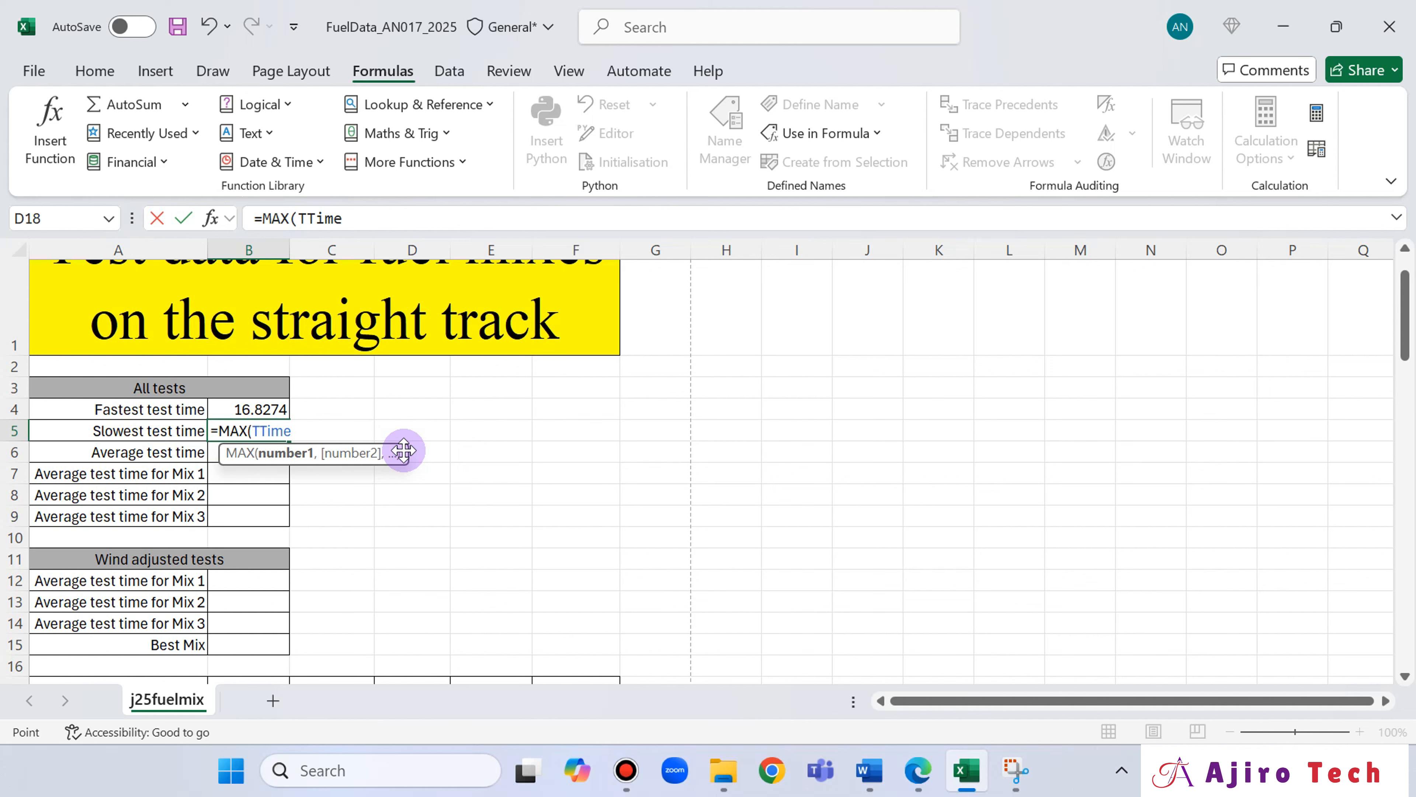
{"action": "key", "text": "Return"}
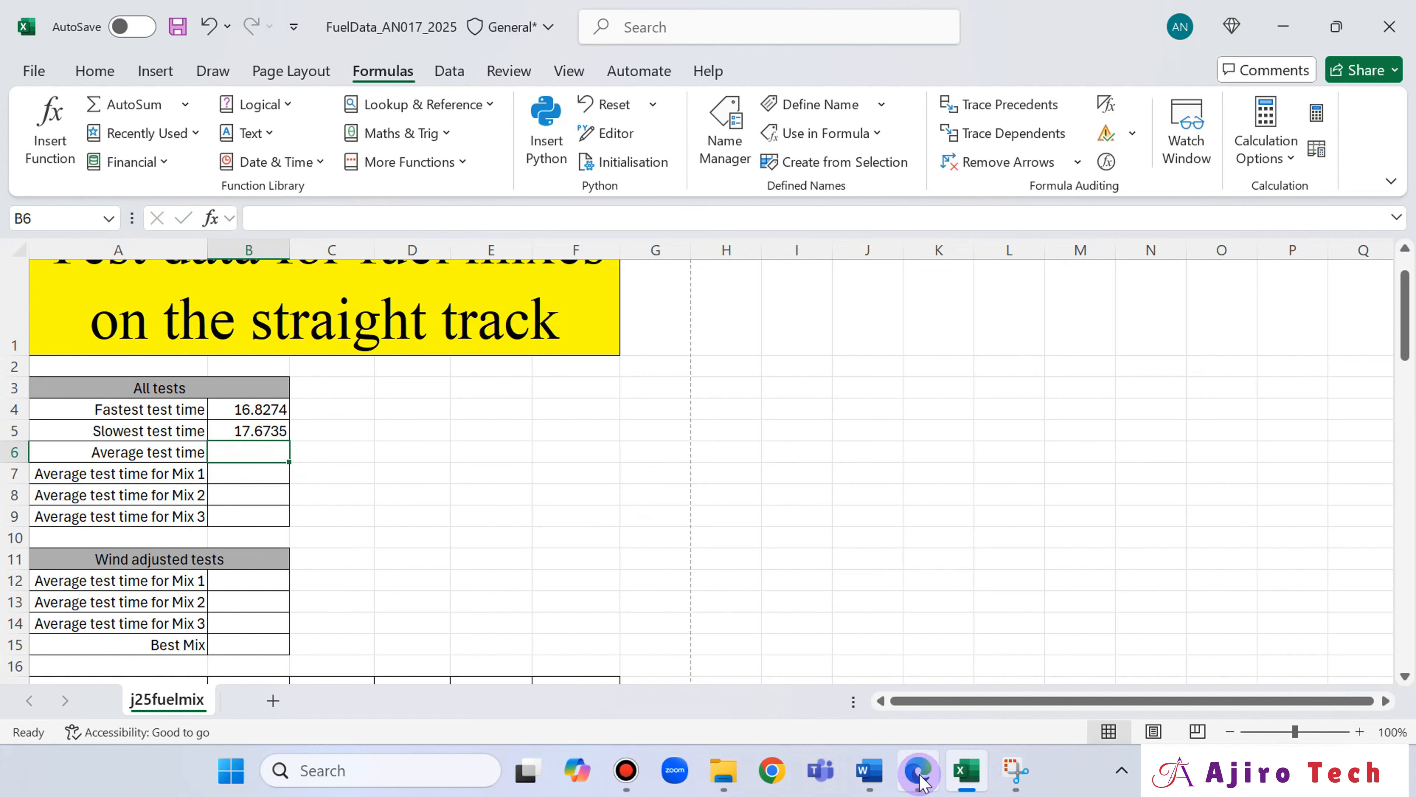
{"action": "left_click", "coordinate": [834, 669]}
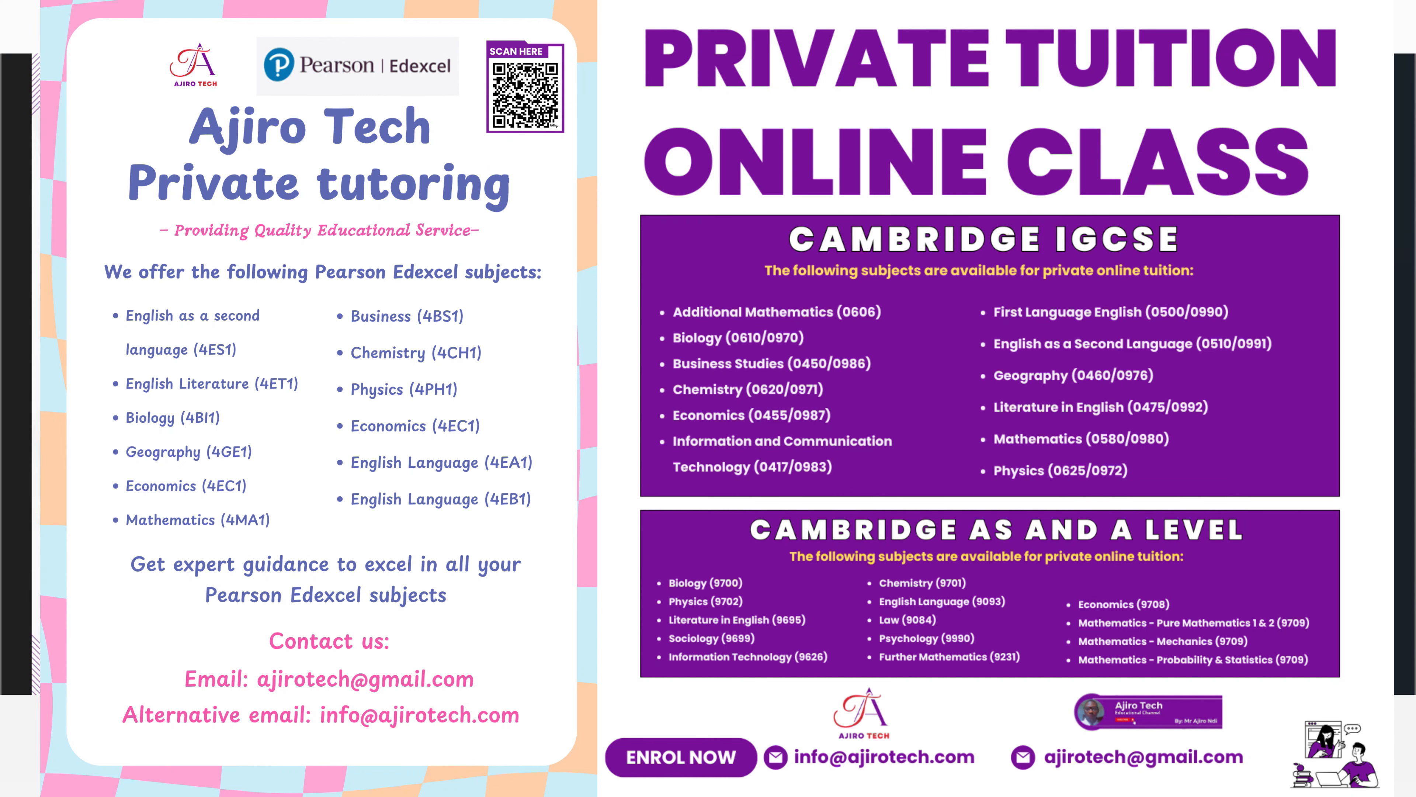
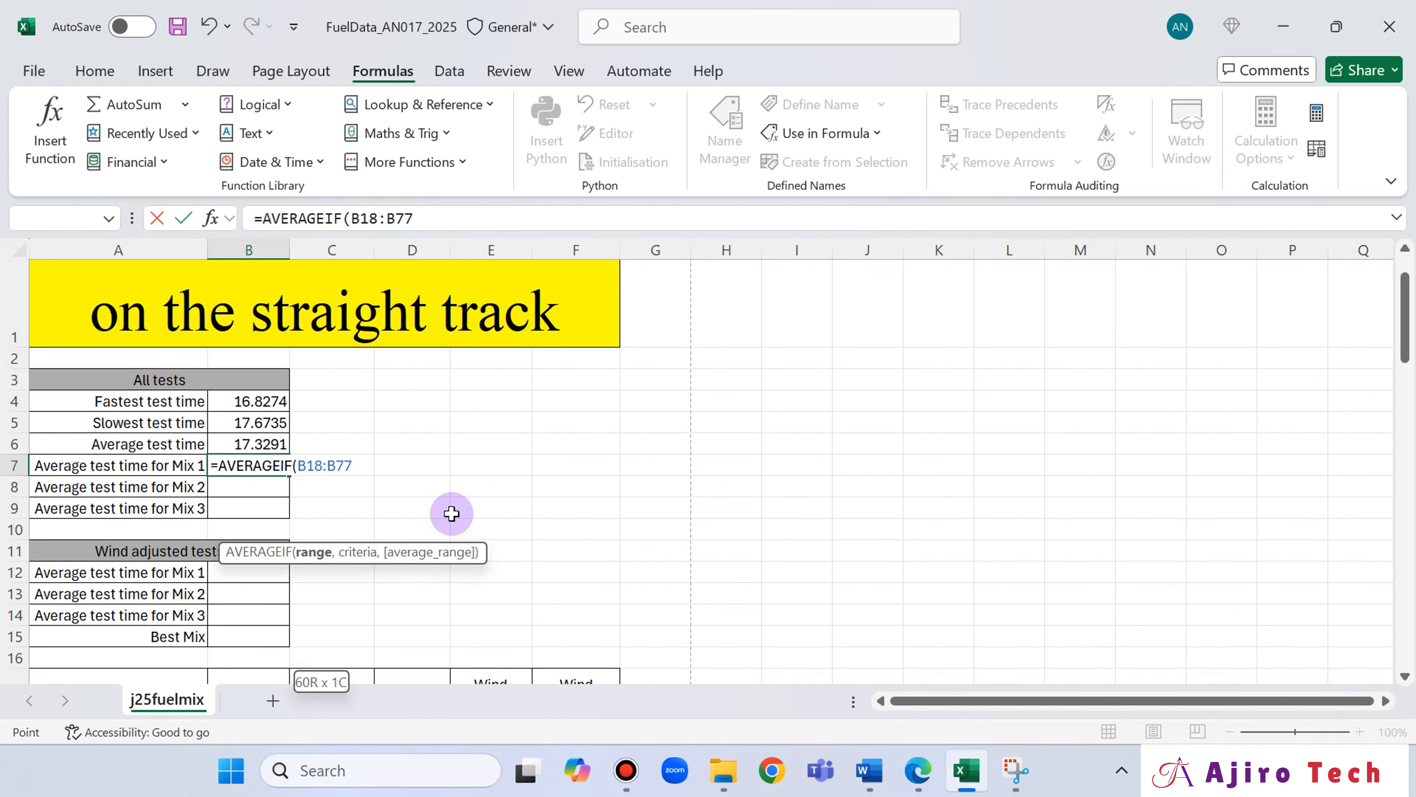
Add 1 as the criterion after the Mix number range in B7's AVERAGEIF formula and start its average range argument.
{"action": "type", "text": ",1"}
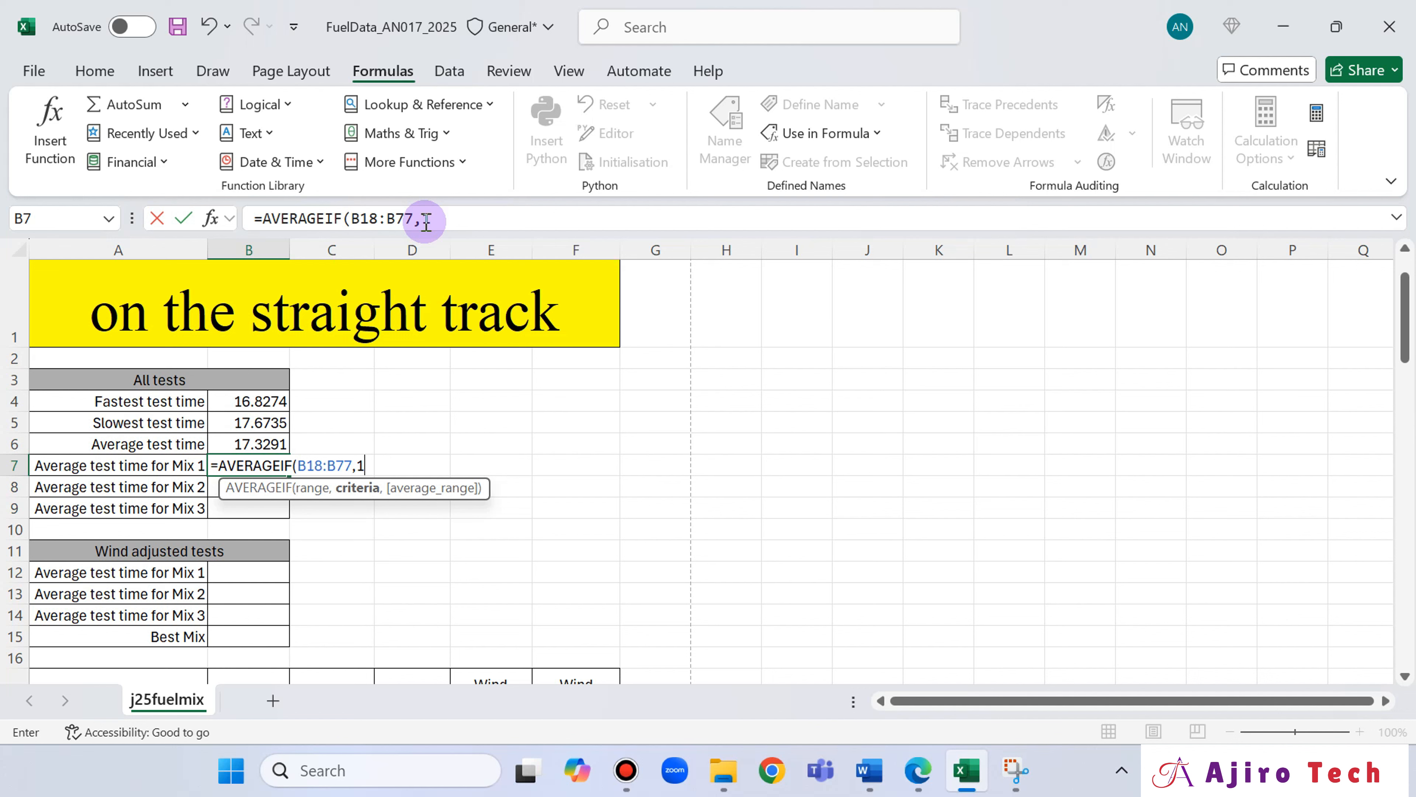
{"action": "left_click", "coordinate": [450, 218]}
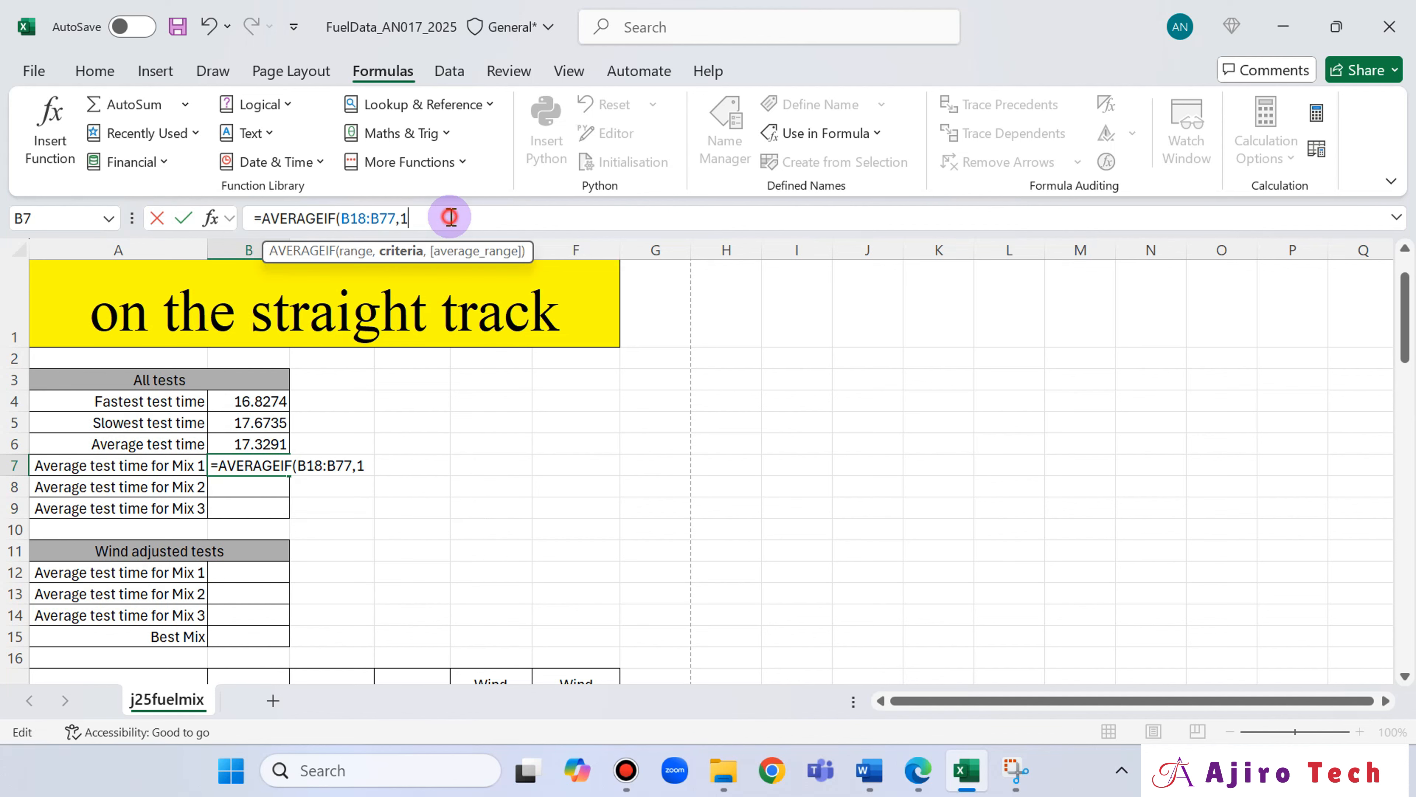
{"action": "type", "text": ","}
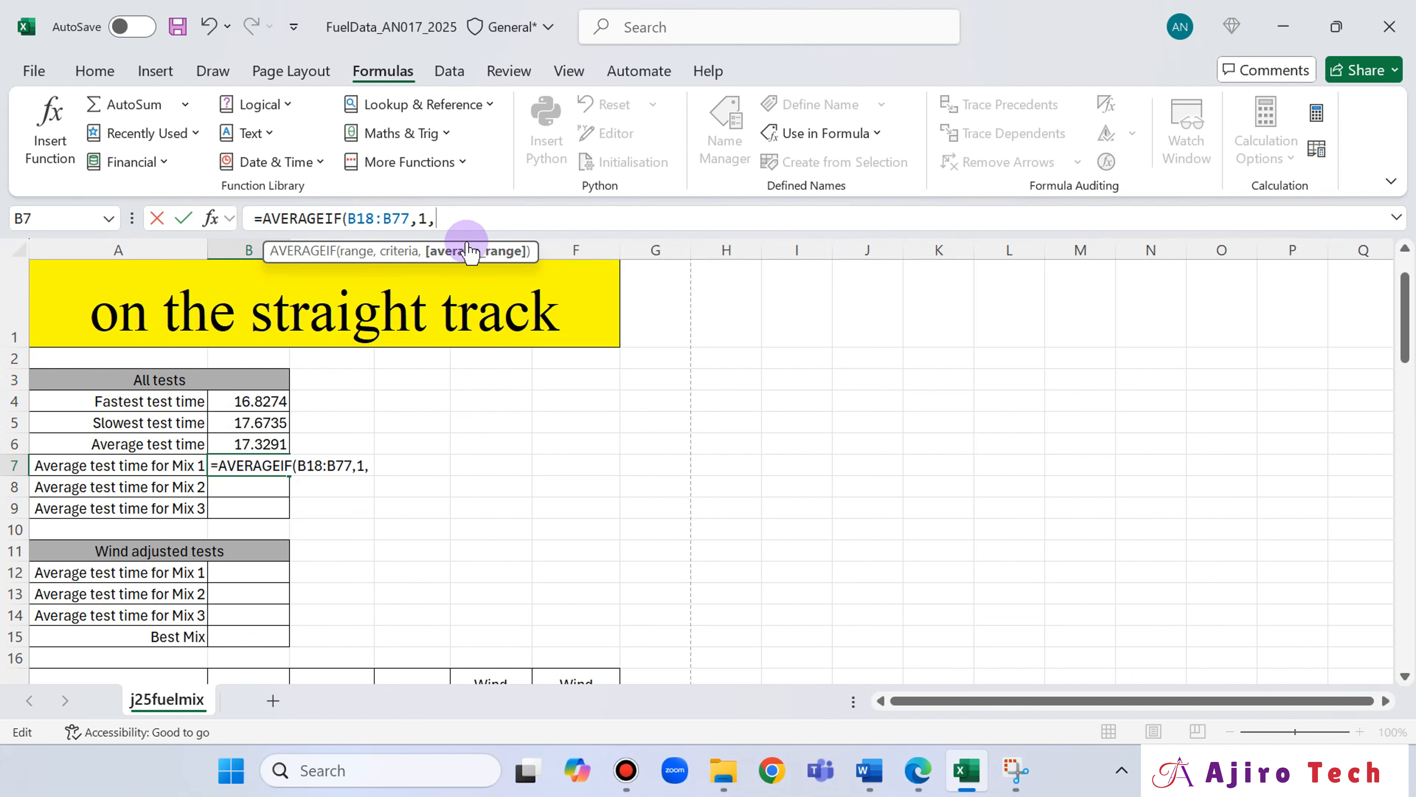
{"action": "scroll", "coordinate": [562, 497], "scroll_direction": "down", "scroll_amount": 1}
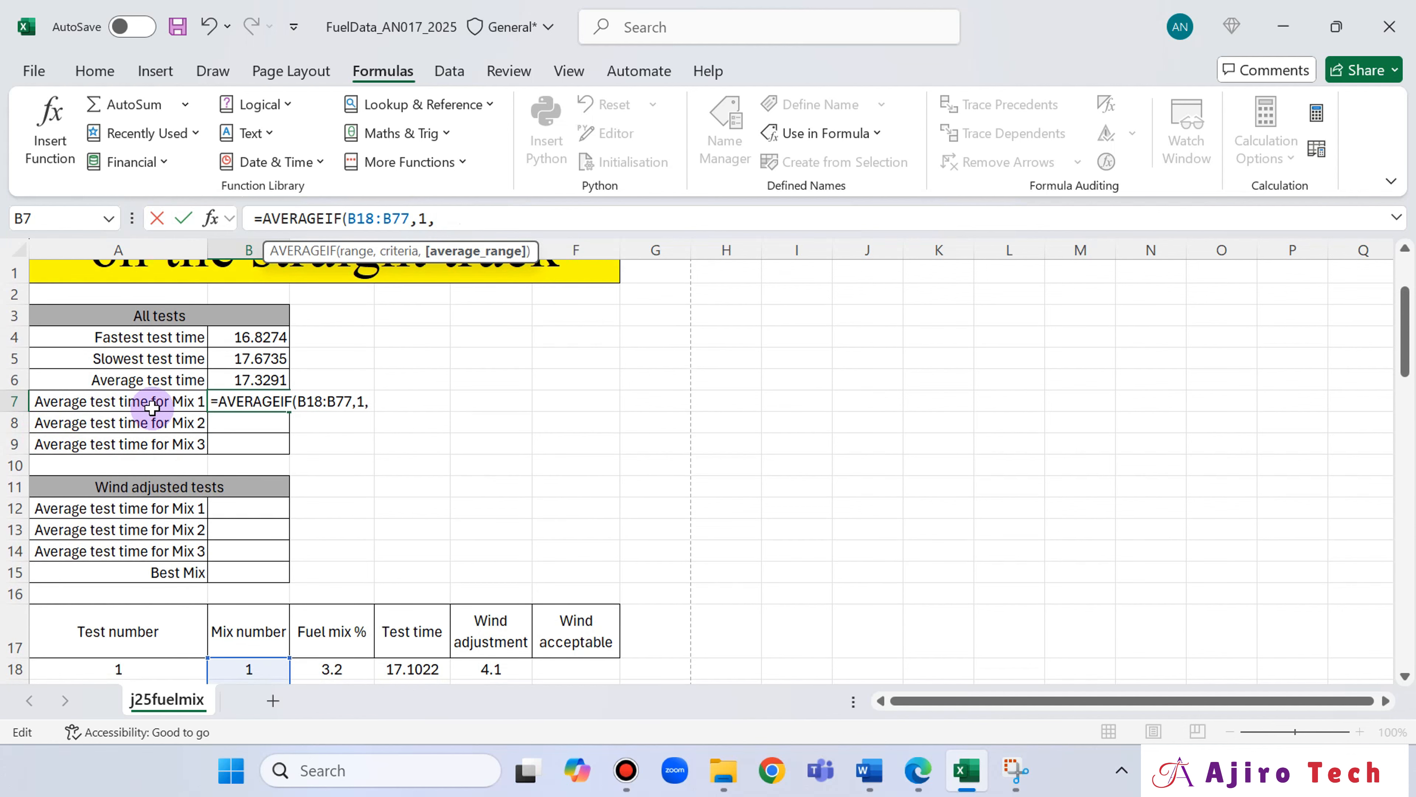
Switch to the exam paper 0417_s25_qp_32.pdf in Edge and reread question 7 about the named range for mix number 1.
{"action": "left_click", "coordinate": [917, 771]}
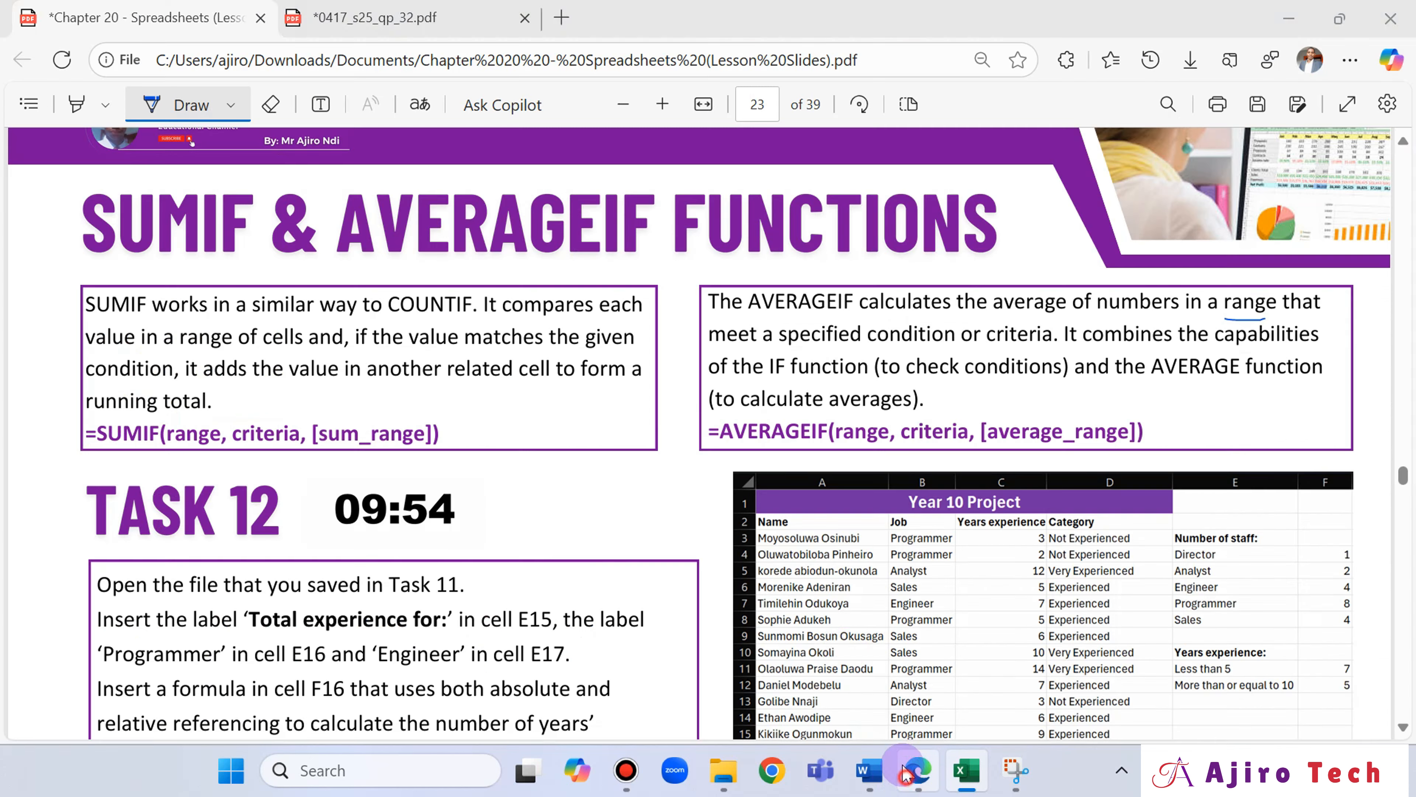
{"action": "left_click", "coordinate": [322, 11]}
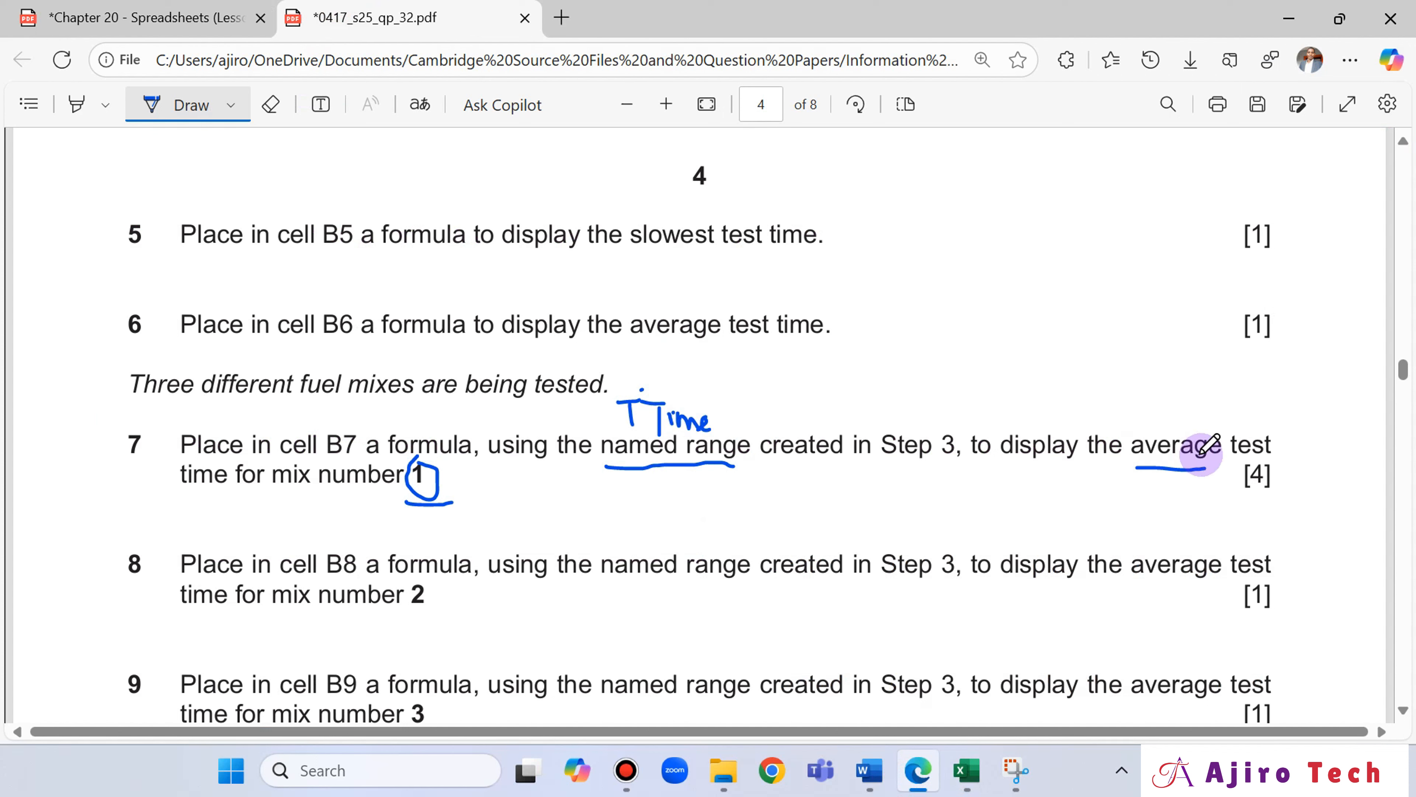
{"action": "left_click", "coordinate": [168, 8]}
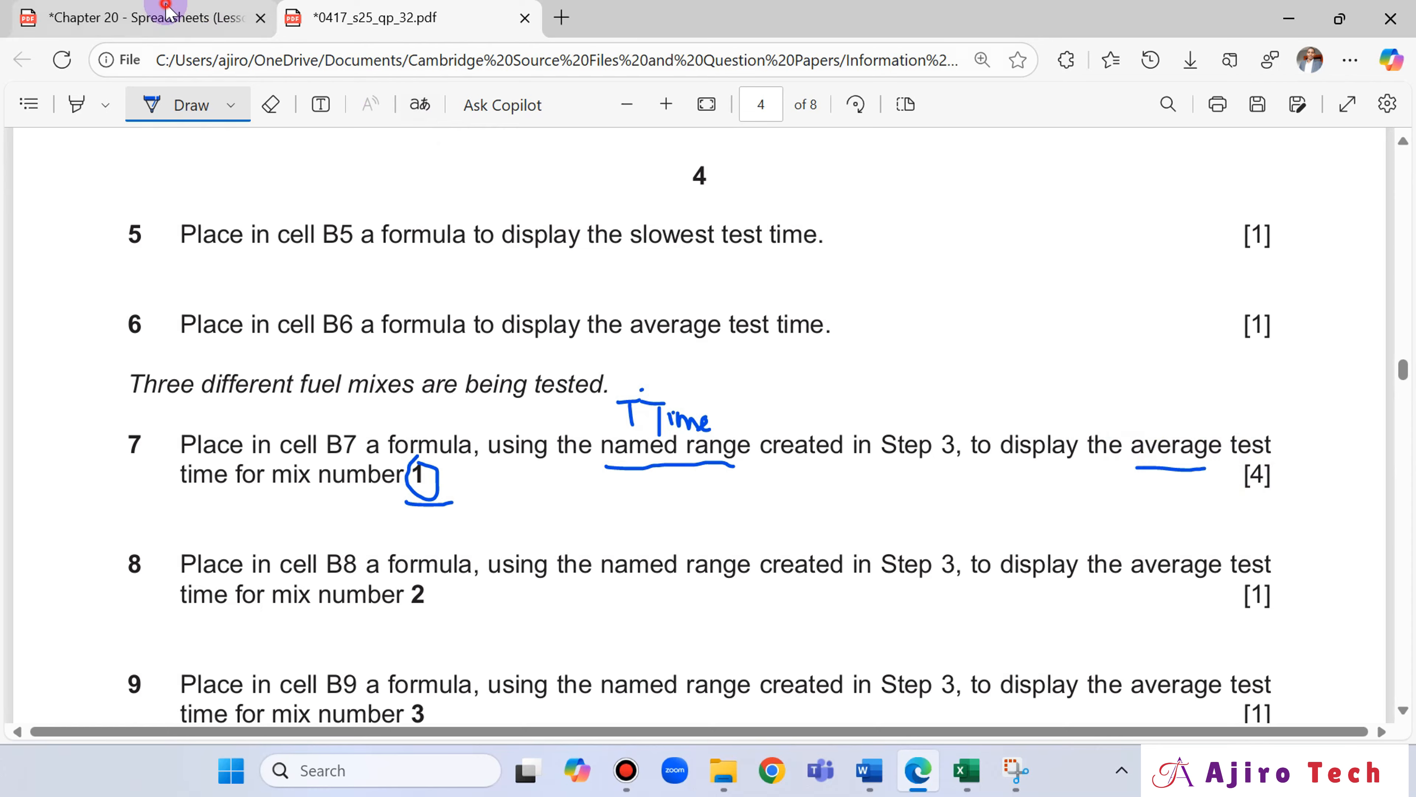
{"action": "left_click", "coordinate": [390, 16]}
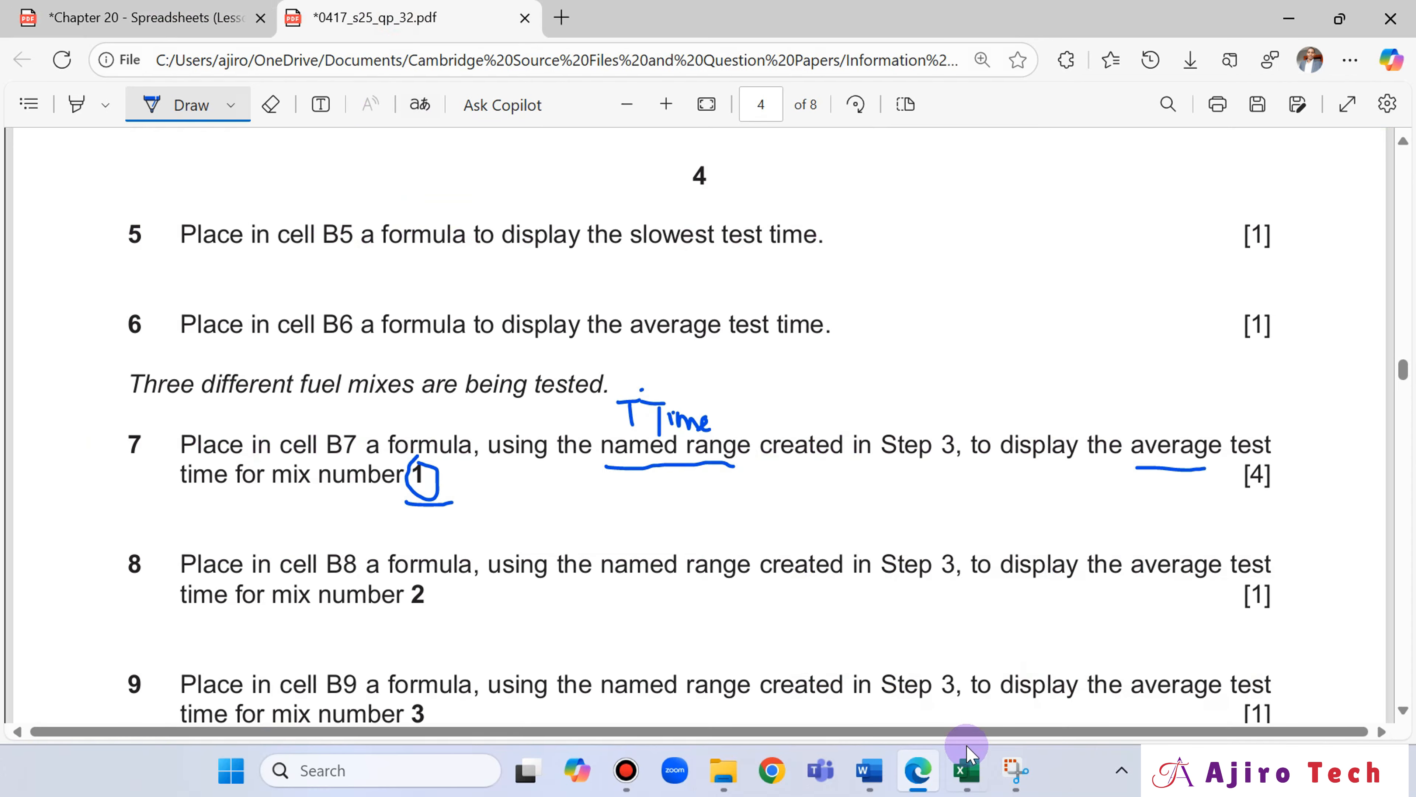
Return to Excel and complete B7's AVERAGEIF formula with the Test time cells D18:D77 (TTime) as the average range.
{"action": "left_click", "coordinate": [969, 750]}
{"action": "scroll", "coordinate": [502, 580], "scroll_direction": "down", "scroll_amount": 2}
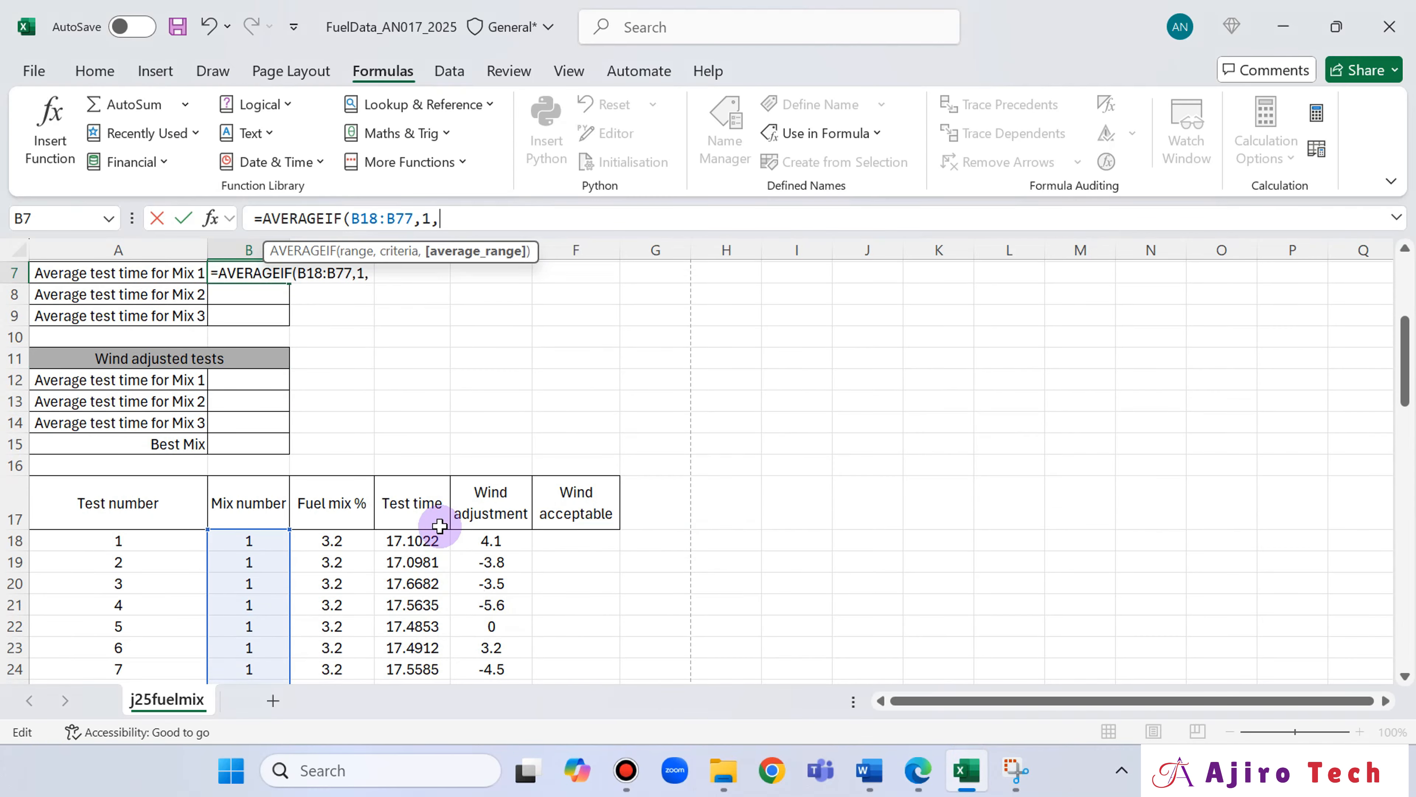
{"action": "left_click", "coordinate": [410, 544]}
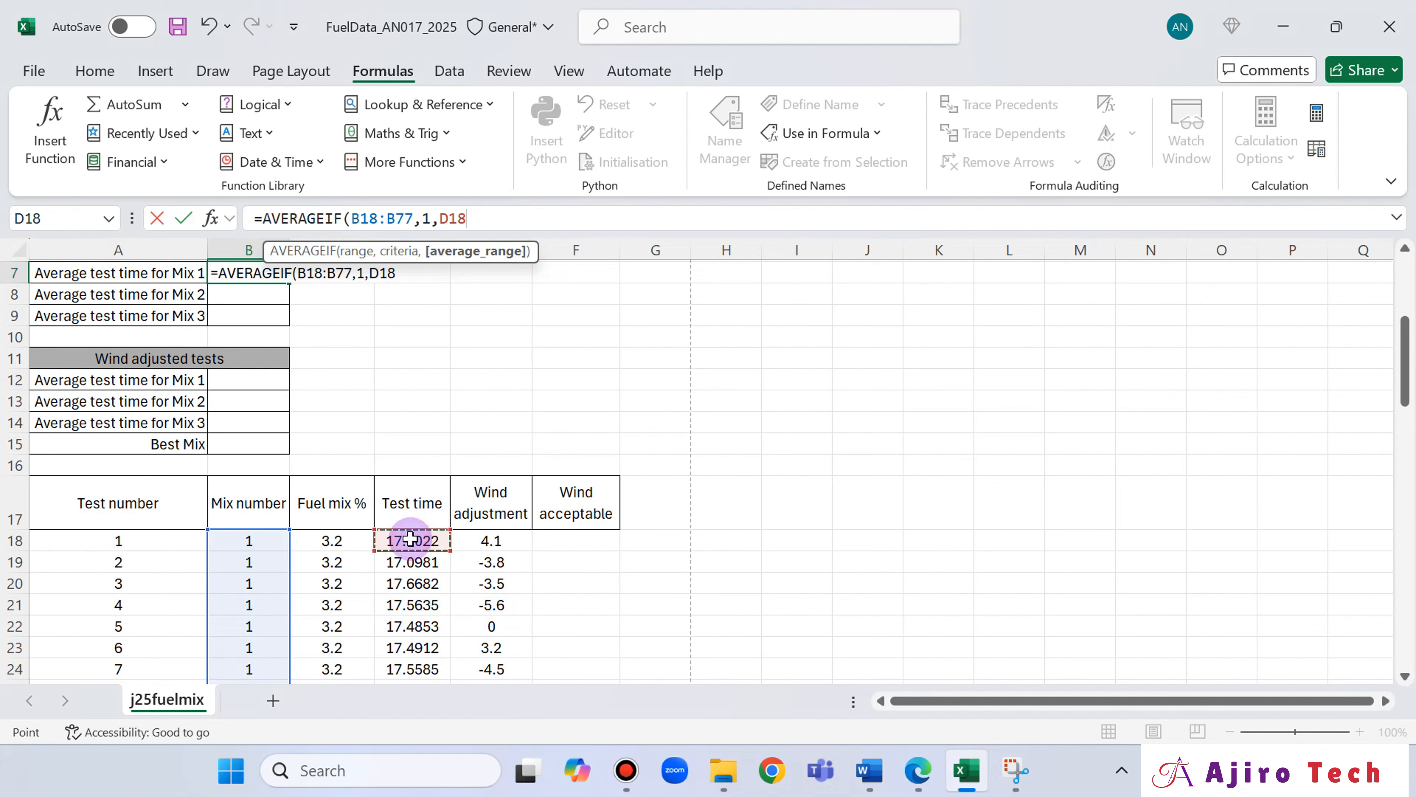
{"action": "left_click", "coordinate": [920, 771]}
{"action": "key", "text": "alt+Tab"}
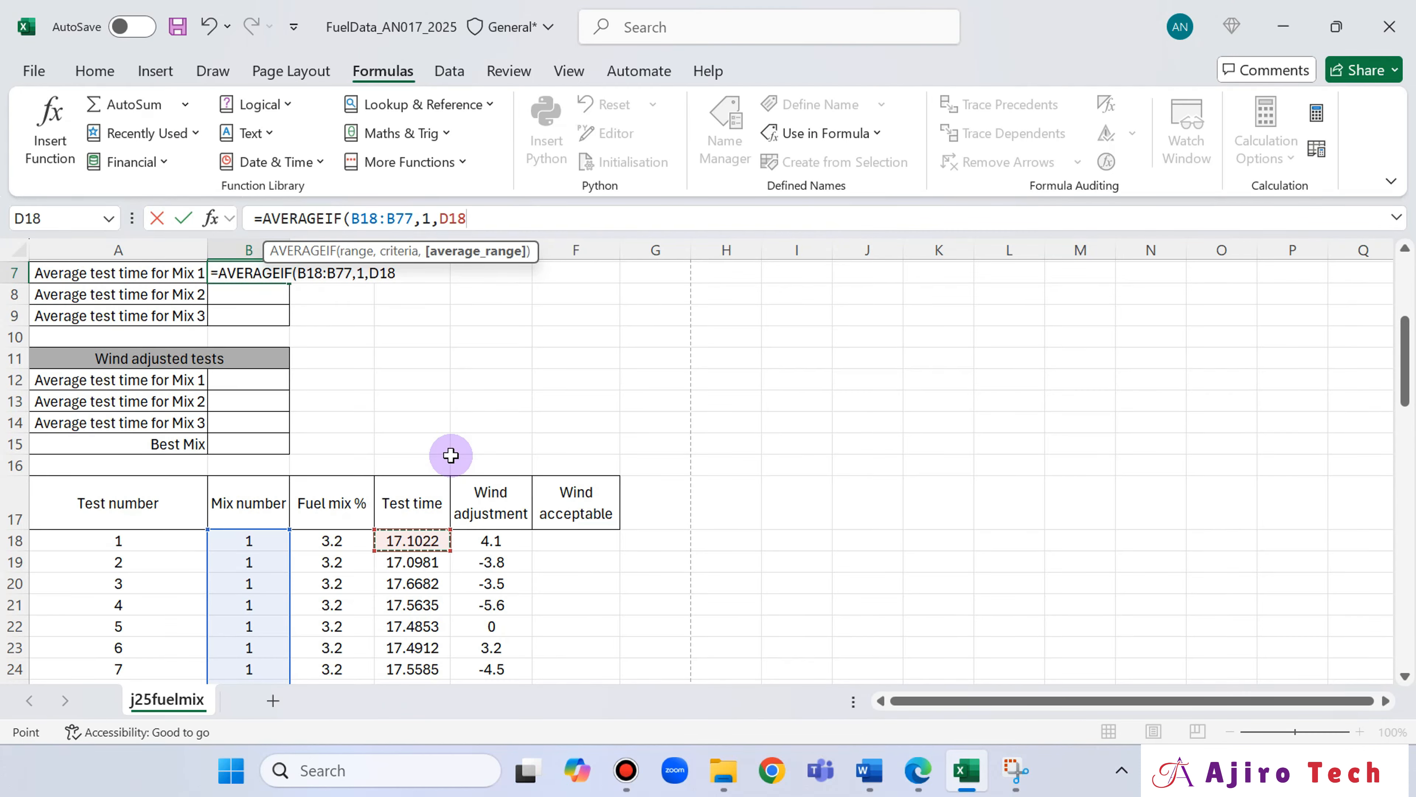
{"action": "key", "text": "ctrl+shift+Down"}
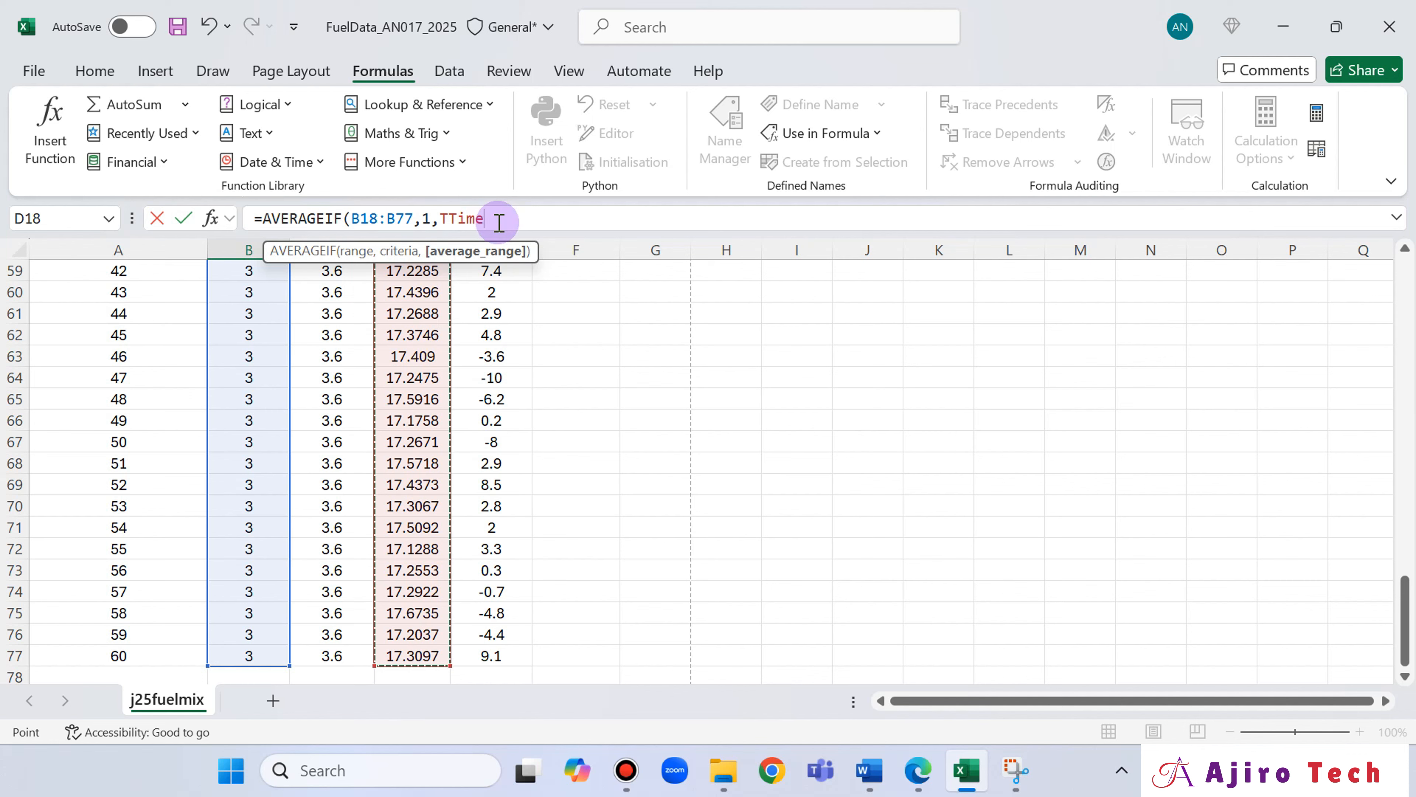
{"action": "type", "text": ")"}
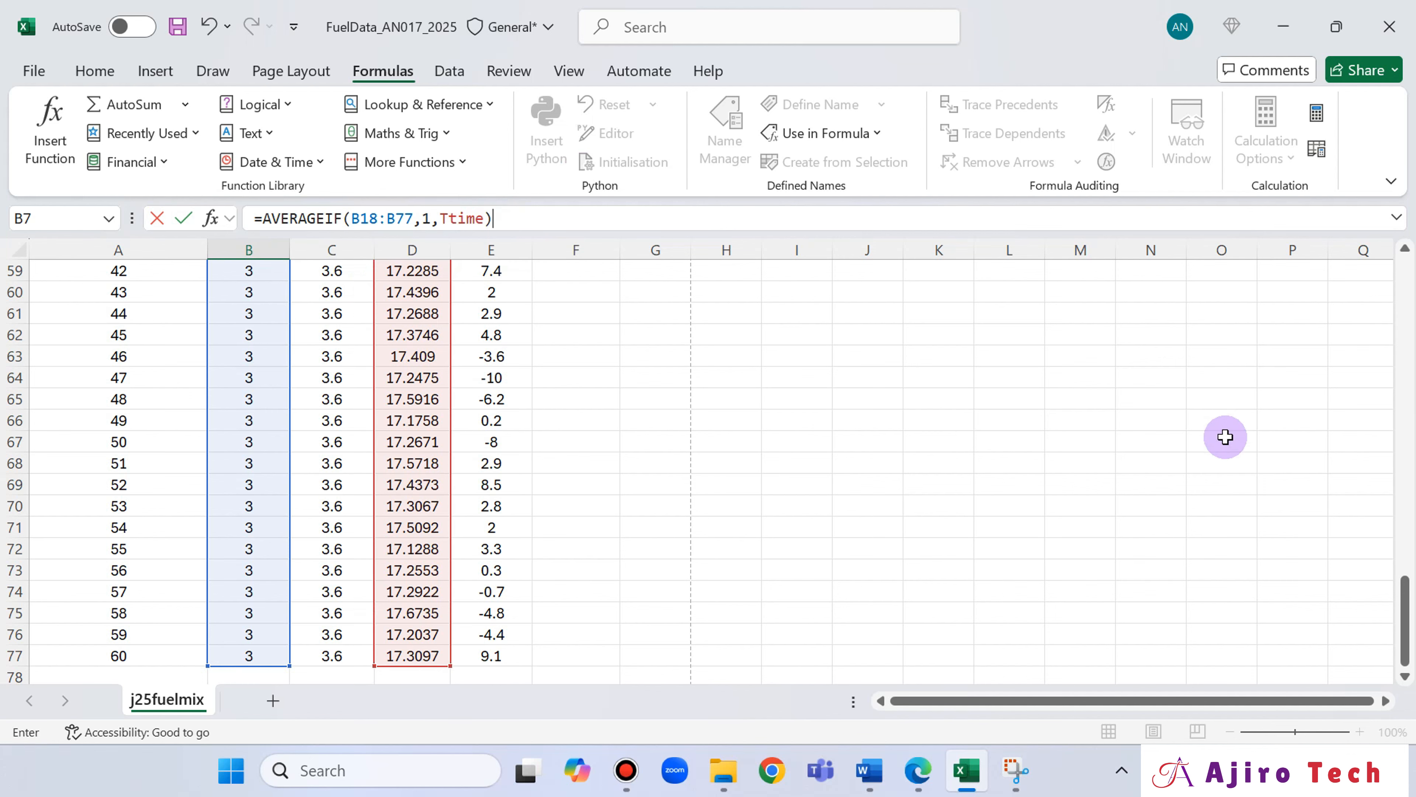
{"action": "left_click_drag", "start_coordinate": [1405, 620], "coordinate": [1412, 275]}
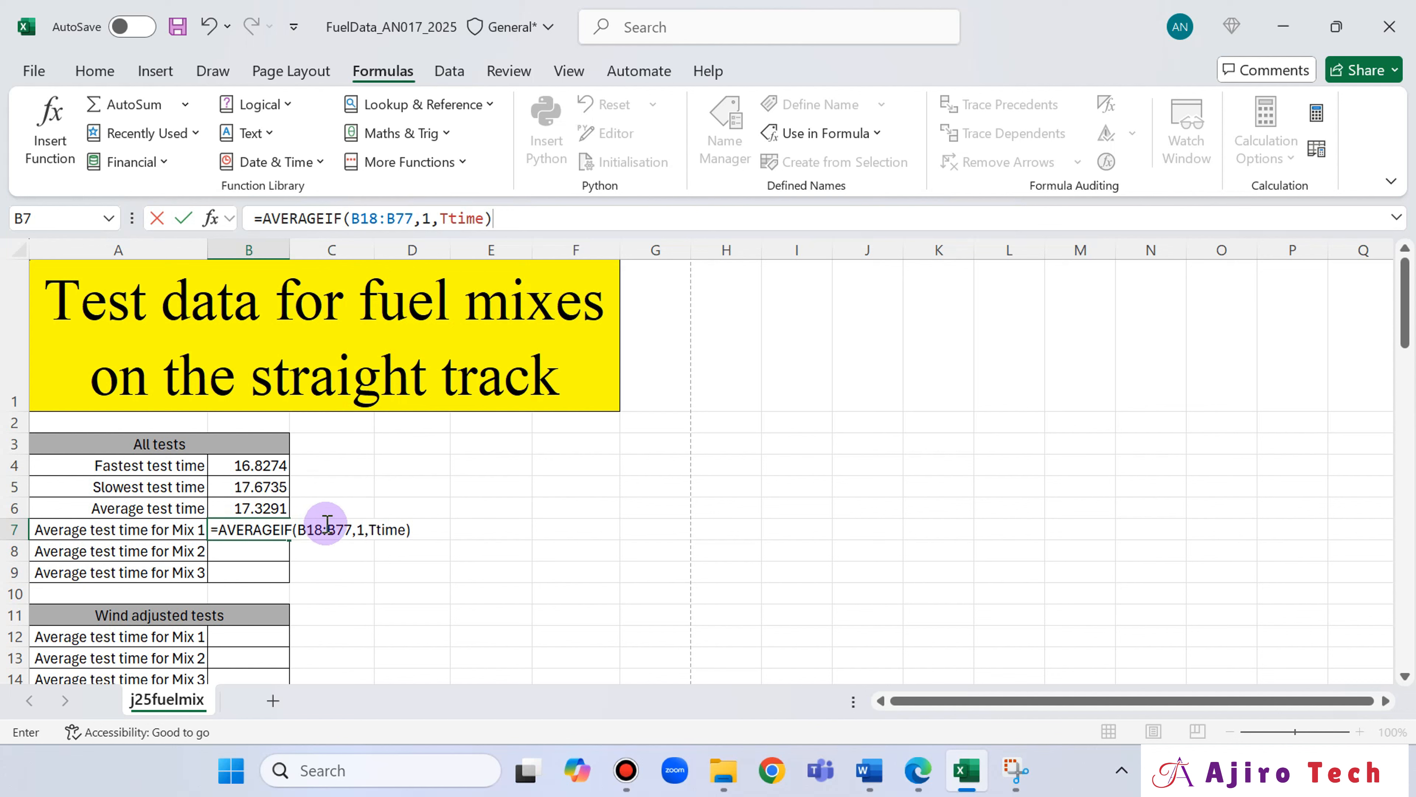
{"action": "left_click", "coordinate": [326, 523]}
{"action": "left_click", "coordinate": [462, 216]}
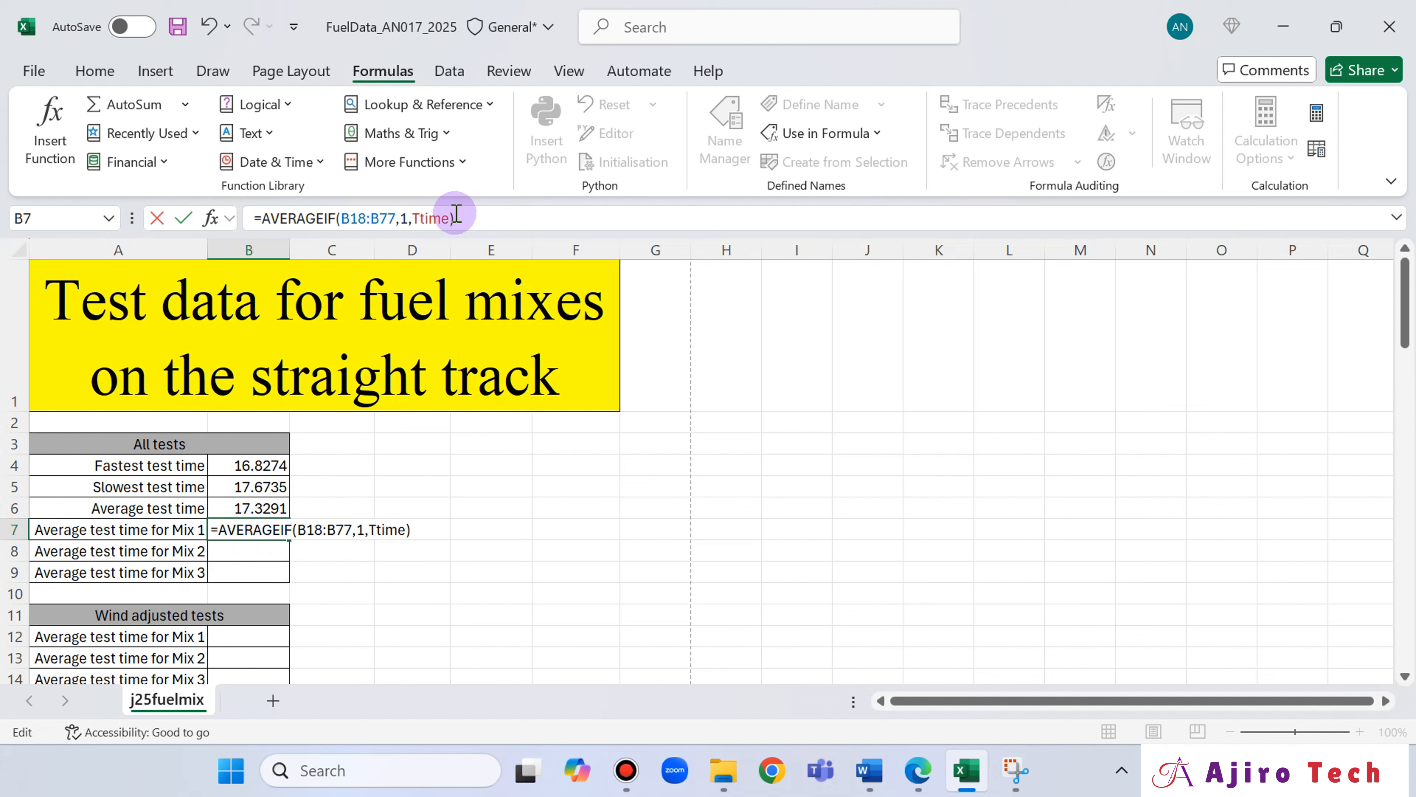
{"action": "key", "text": "Return"}
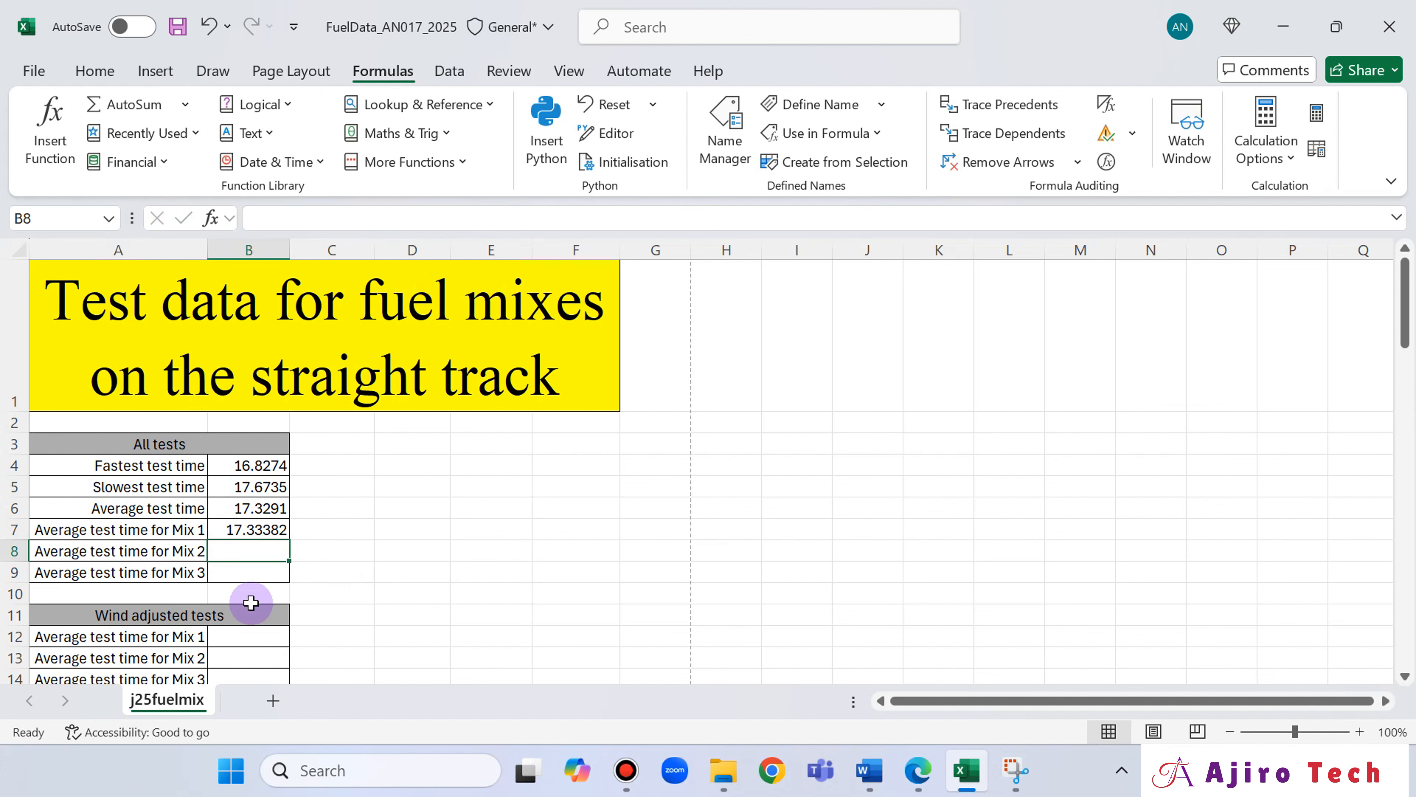
Review the formula in B7 and read question 8 in Edge, checking it against the Mix 2 cell B8 in Excel.
{"action": "left_click", "coordinate": [259, 533]}
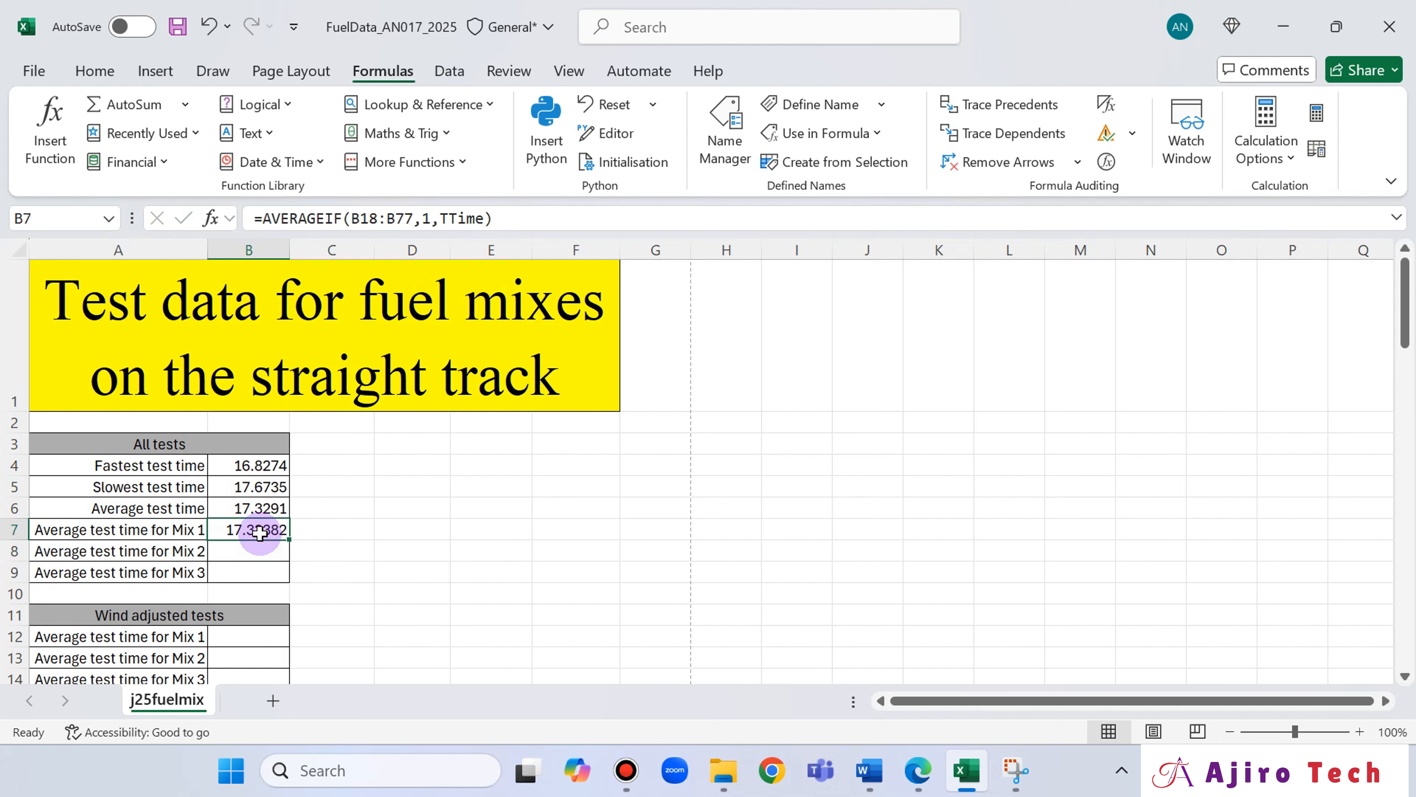
{"action": "left_click", "coordinate": [917, 772]}
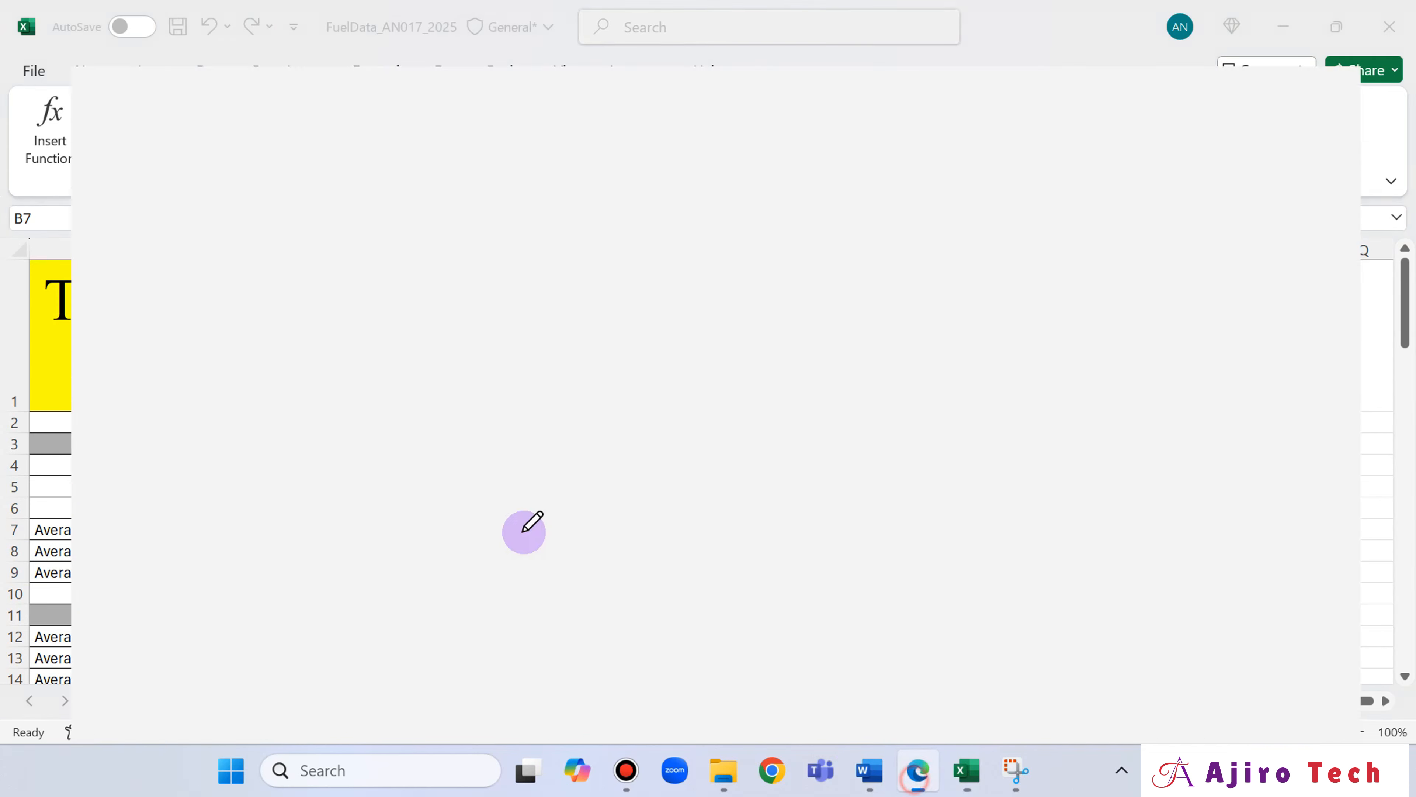
{"action": "scroll", "coordinate": [452, 516], "scroll_direction": "down", "scroll_amount": 2}
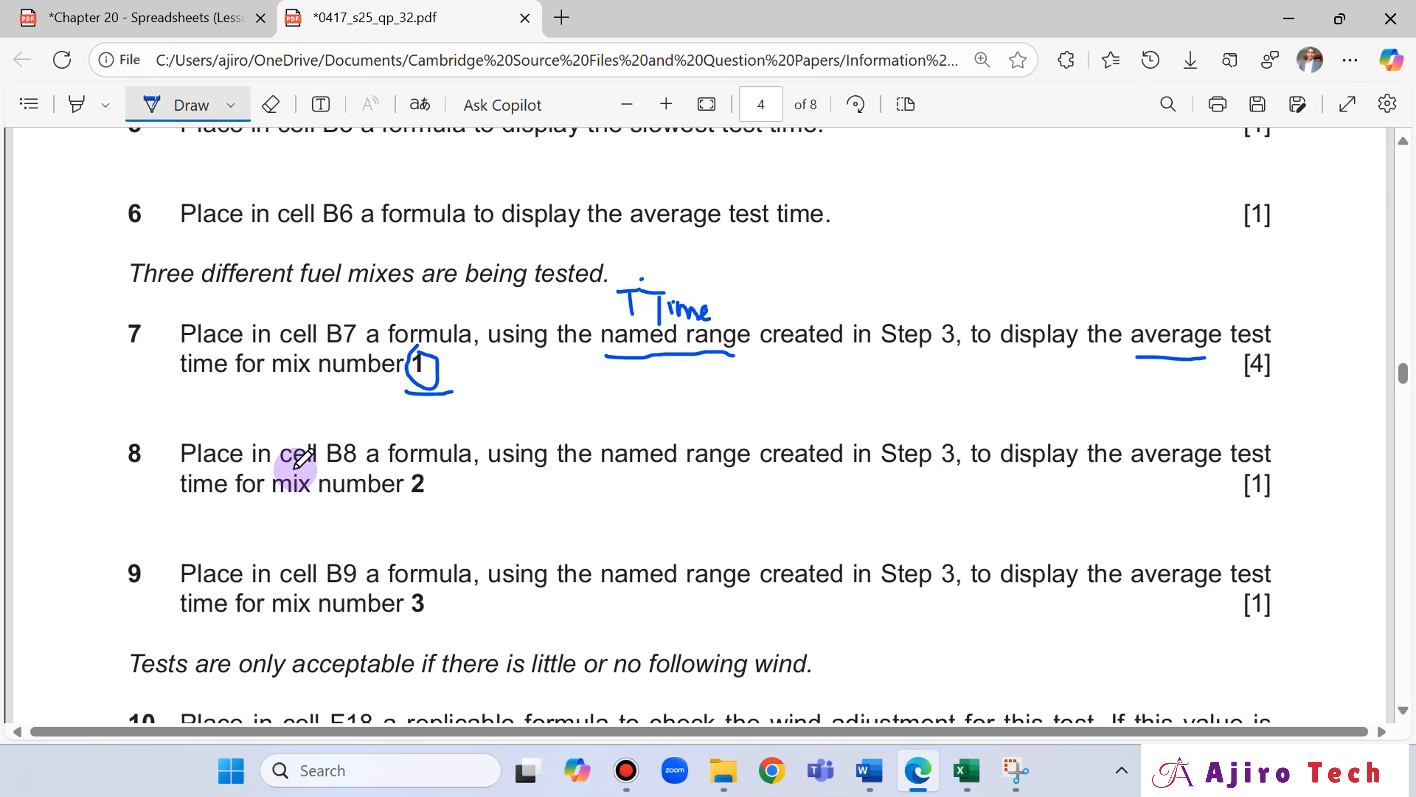
{"action": "left_click", "coordinate": [966, 770]}
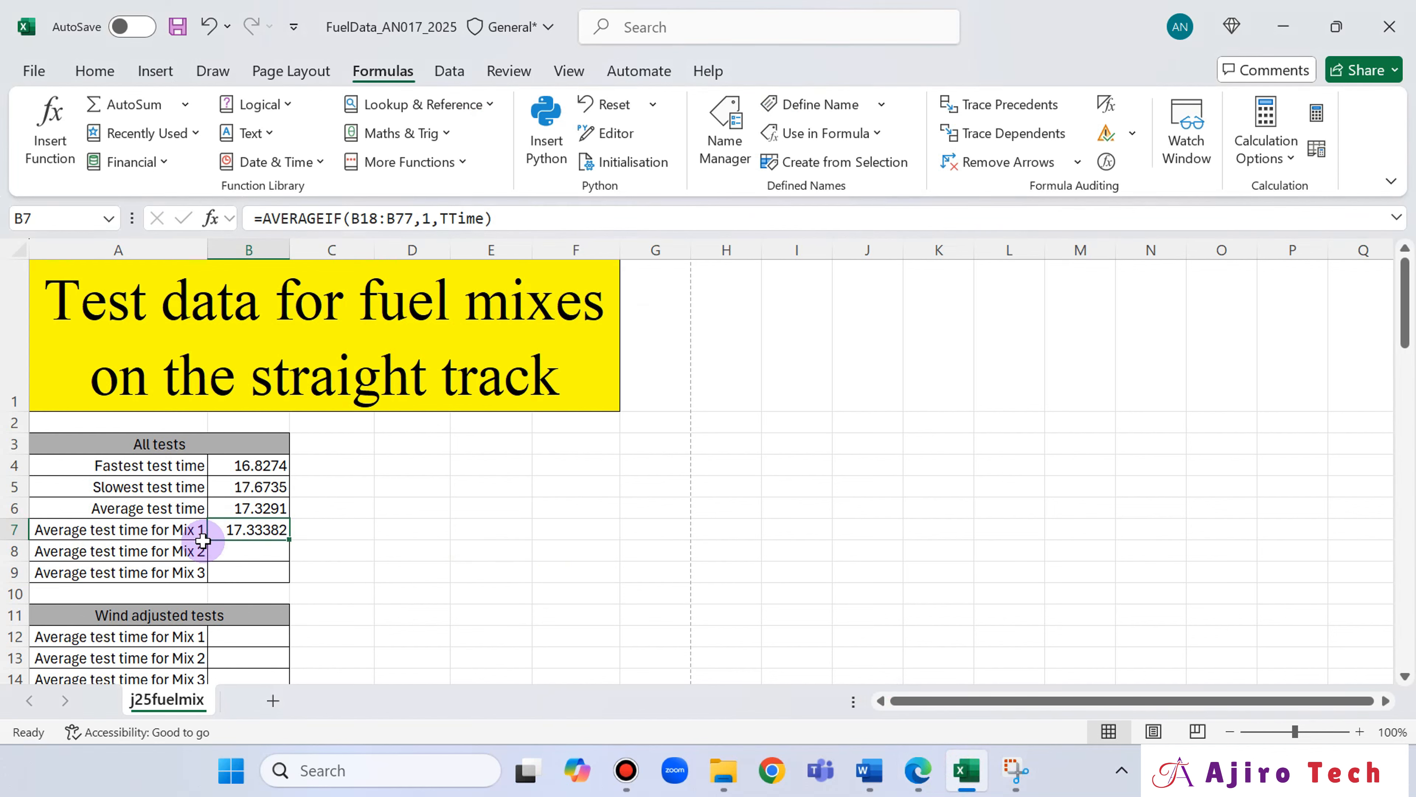
{"action": "left_click", "coordinate": [224, 551]}
{"action": "left_click", "coordinate": [930, 782]}
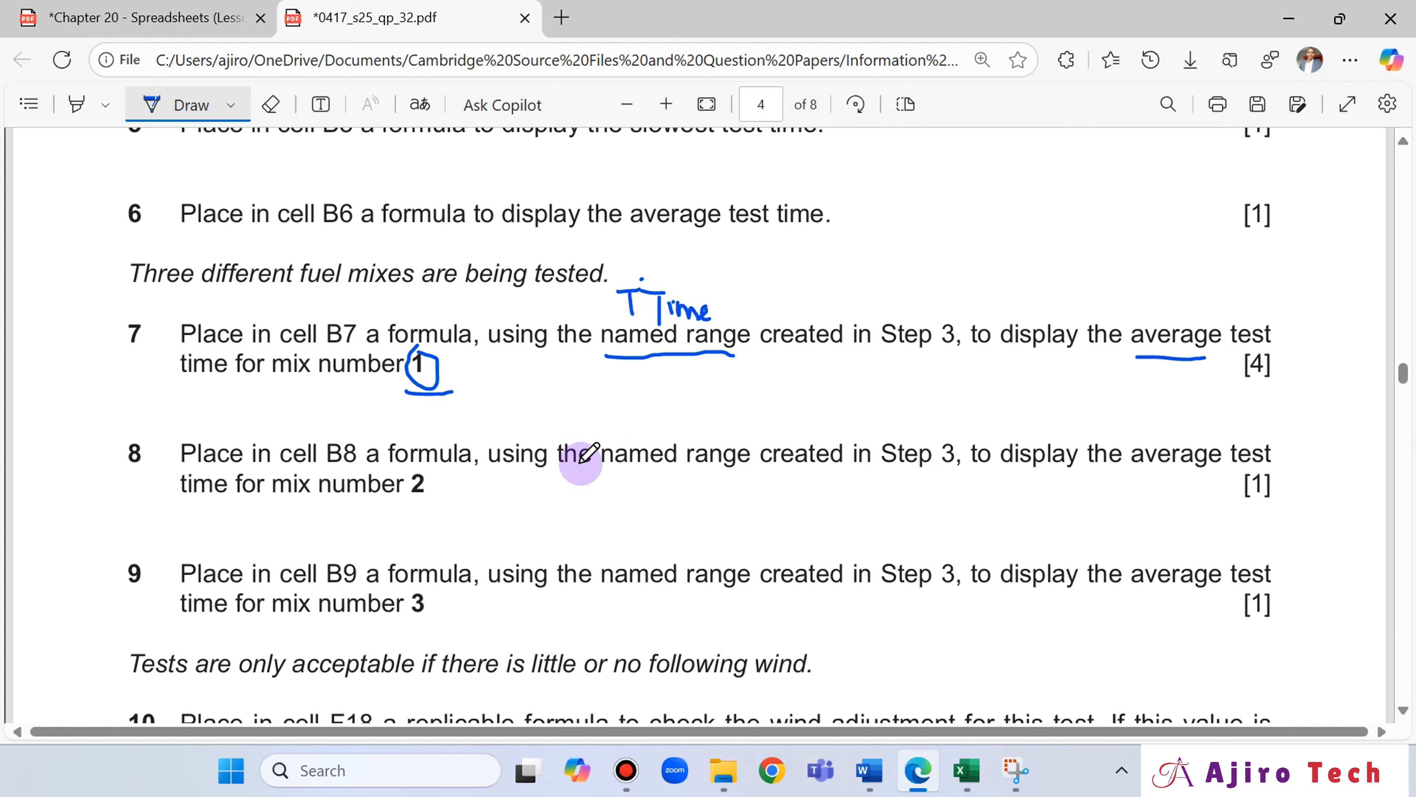
Return to Excel and begin an AVERAGEIF formula in B8 with the Mix number cells B18:B77 as the range.
{"action": "left_click", "coordinate": [968, 775]}
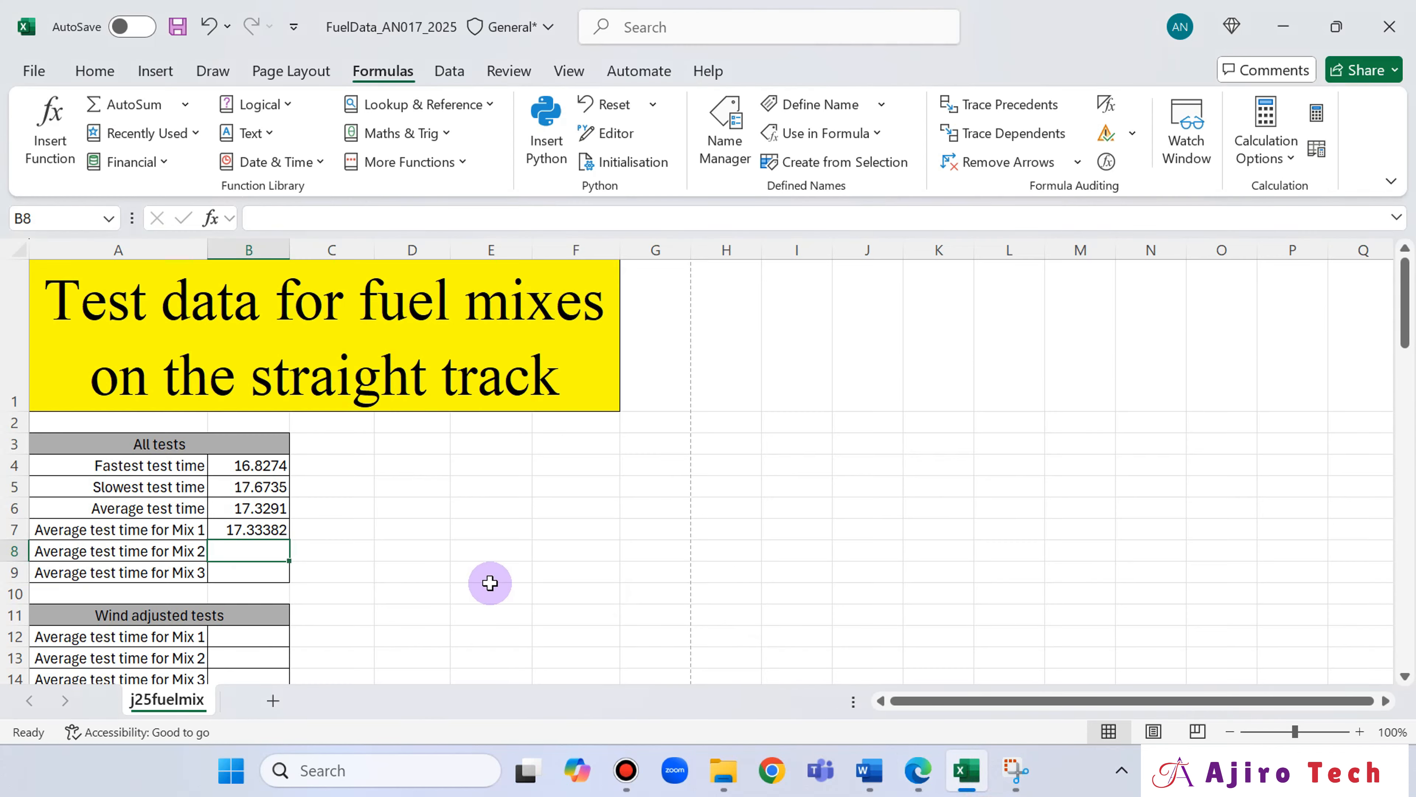
{"action": "type", "text": "=aver"}
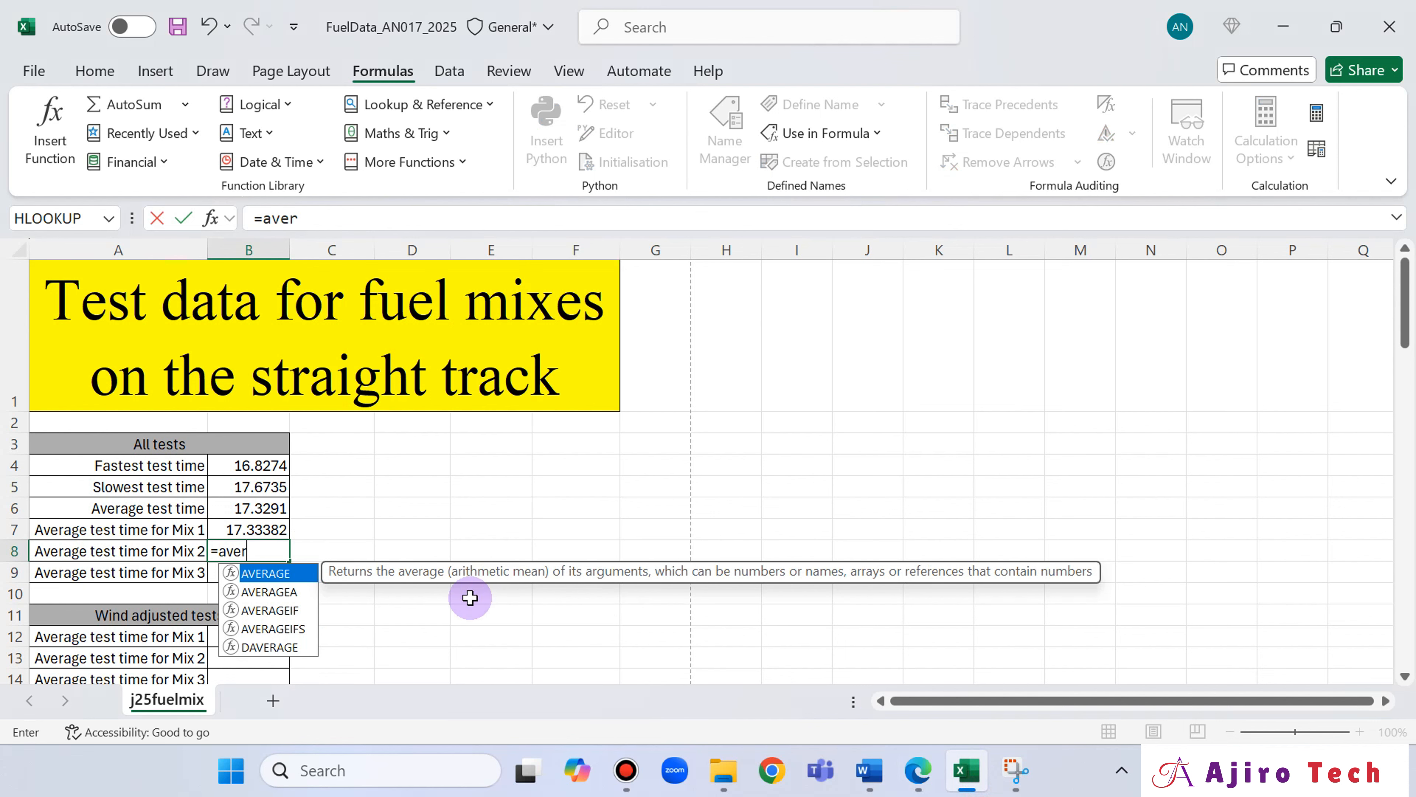
{"action": "double_click", "coordinate": [288, 612]}
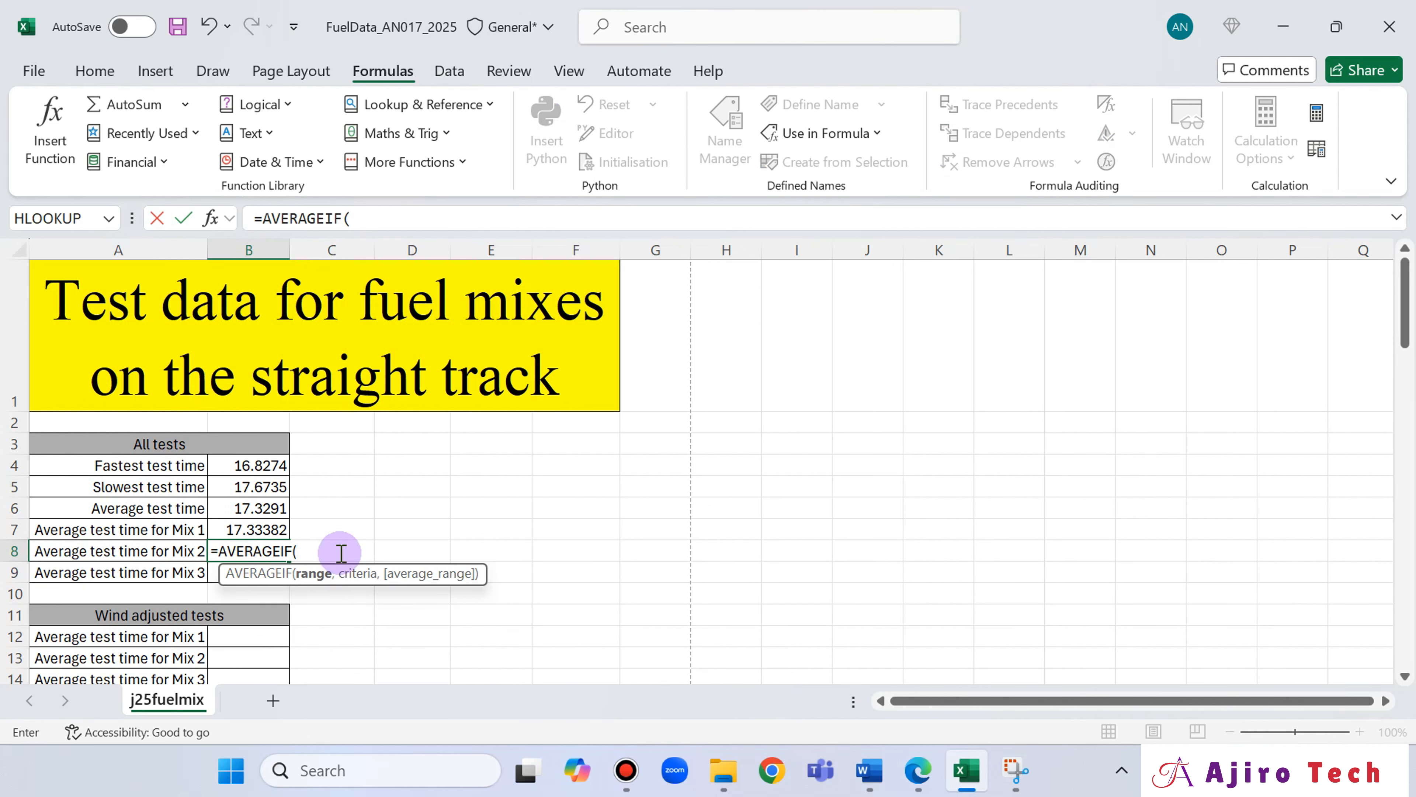
{"action": "scroll", "coordinate": [337, 522], "scroll_direction": "down", "scroll_amount": 1}
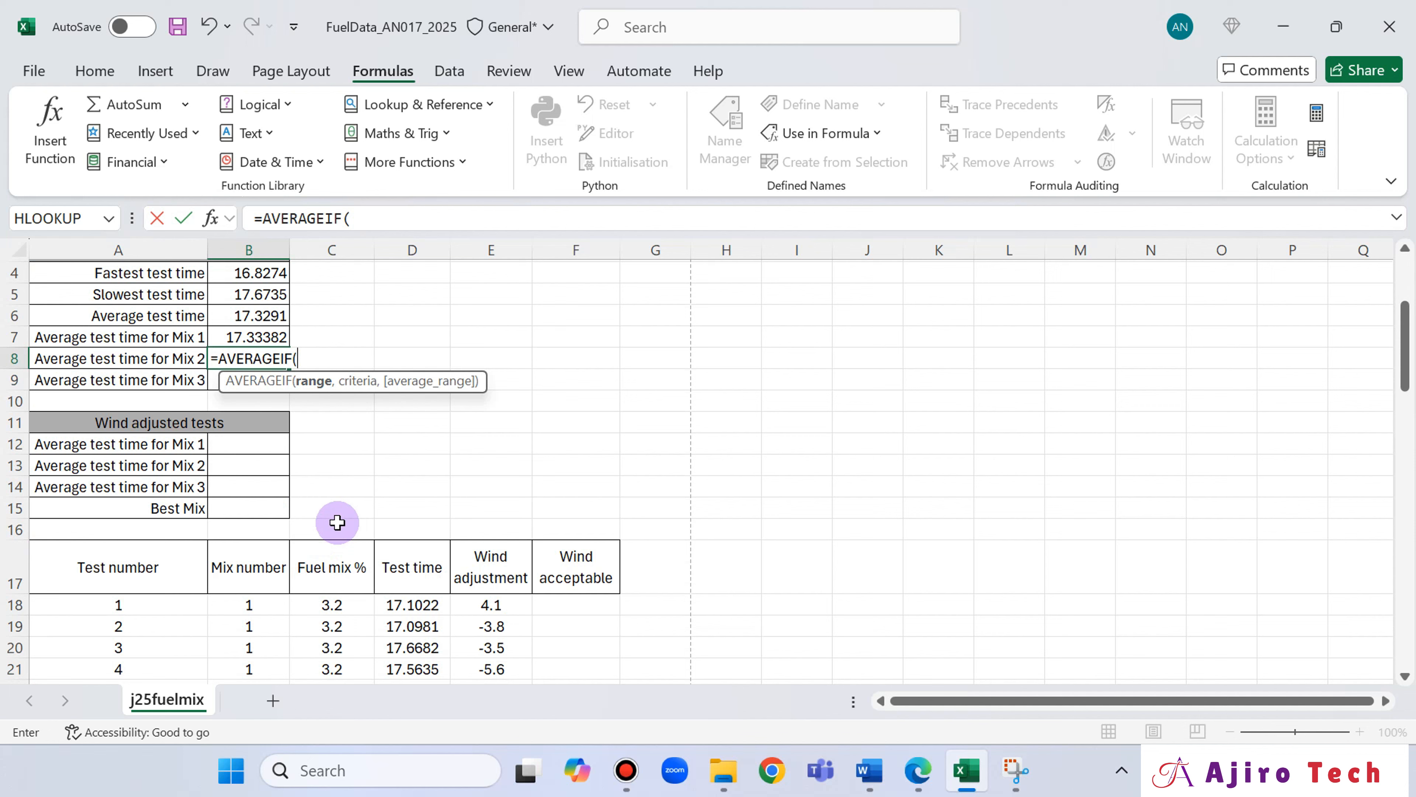
{"action": "left_click", "coordinate": [267, 607]}
{"action": "key", "text": "ctrl+shift+Down"}
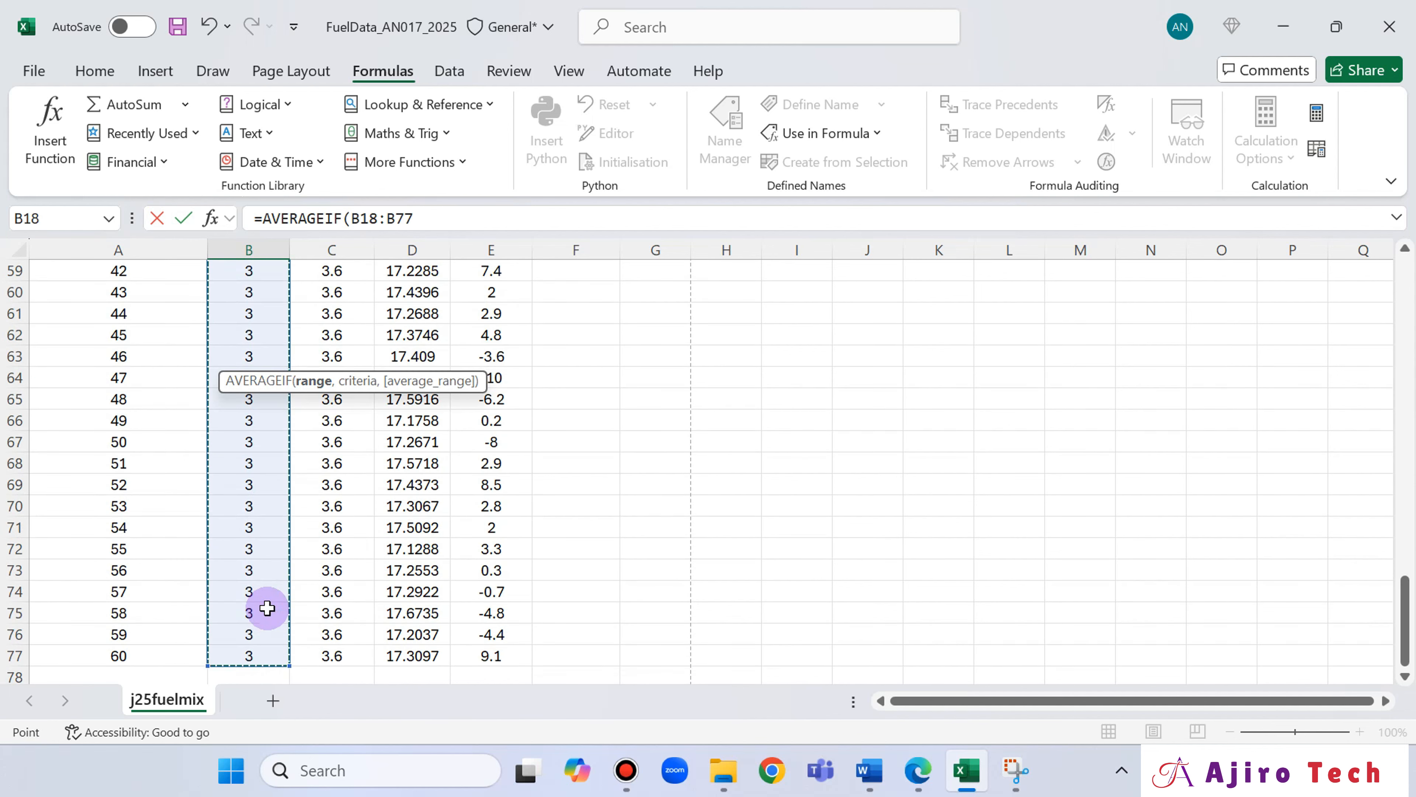
Complete B8's AVERAGEIF formula with 2 as the criterion and the named range TTime as the average range.
{"action": "left_click", "coordinate": [435, 219]}
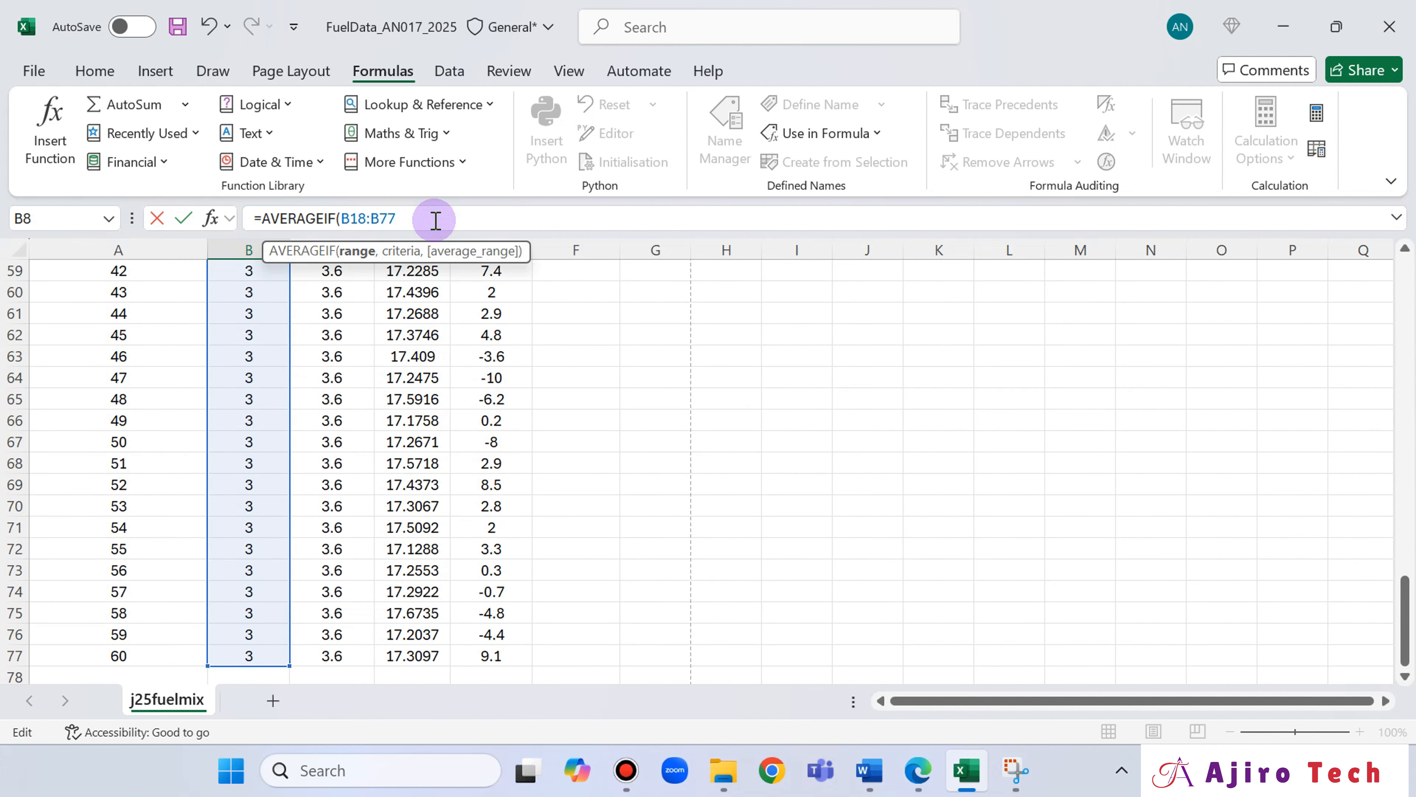
{"action": "type", "text": ","}
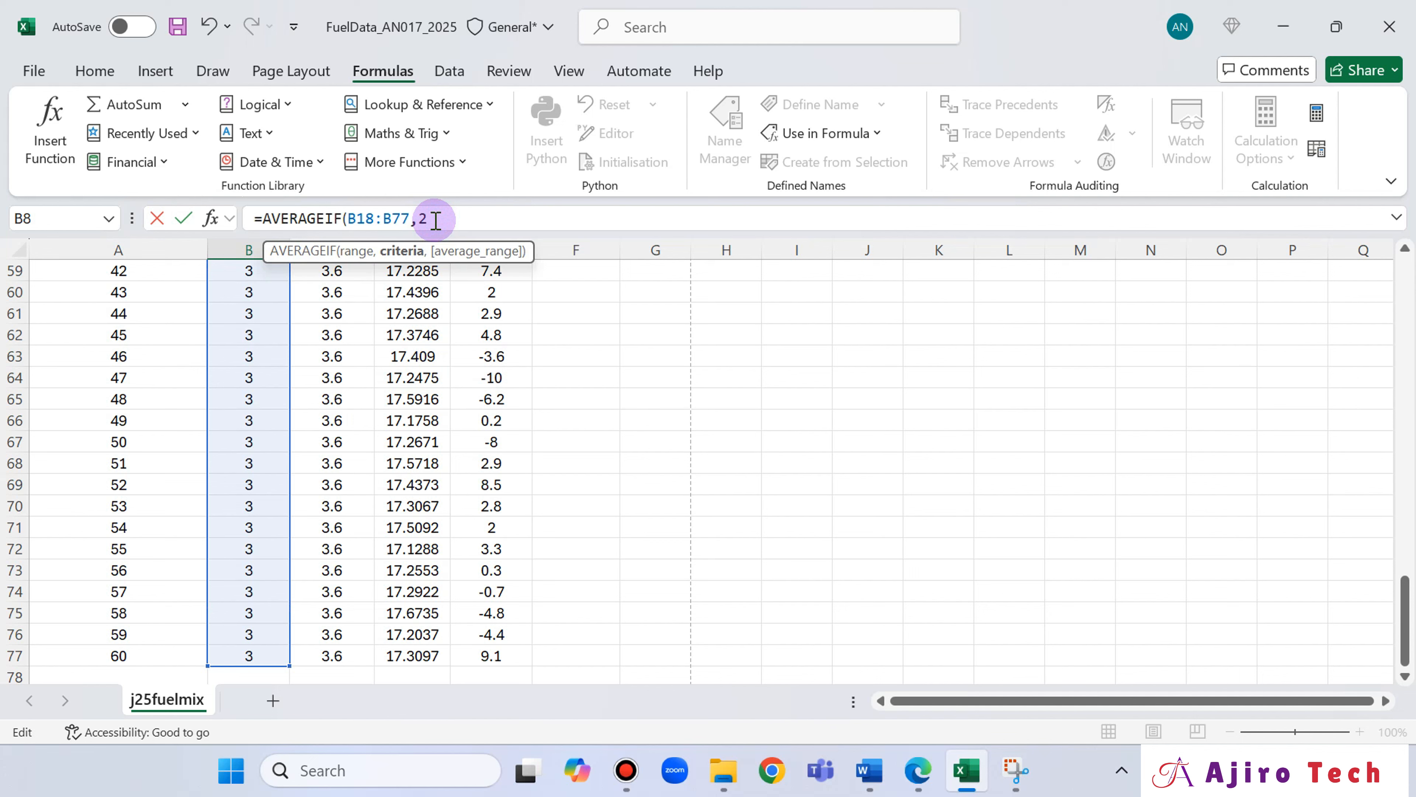
{"action": "type", "text": "2,TT"}
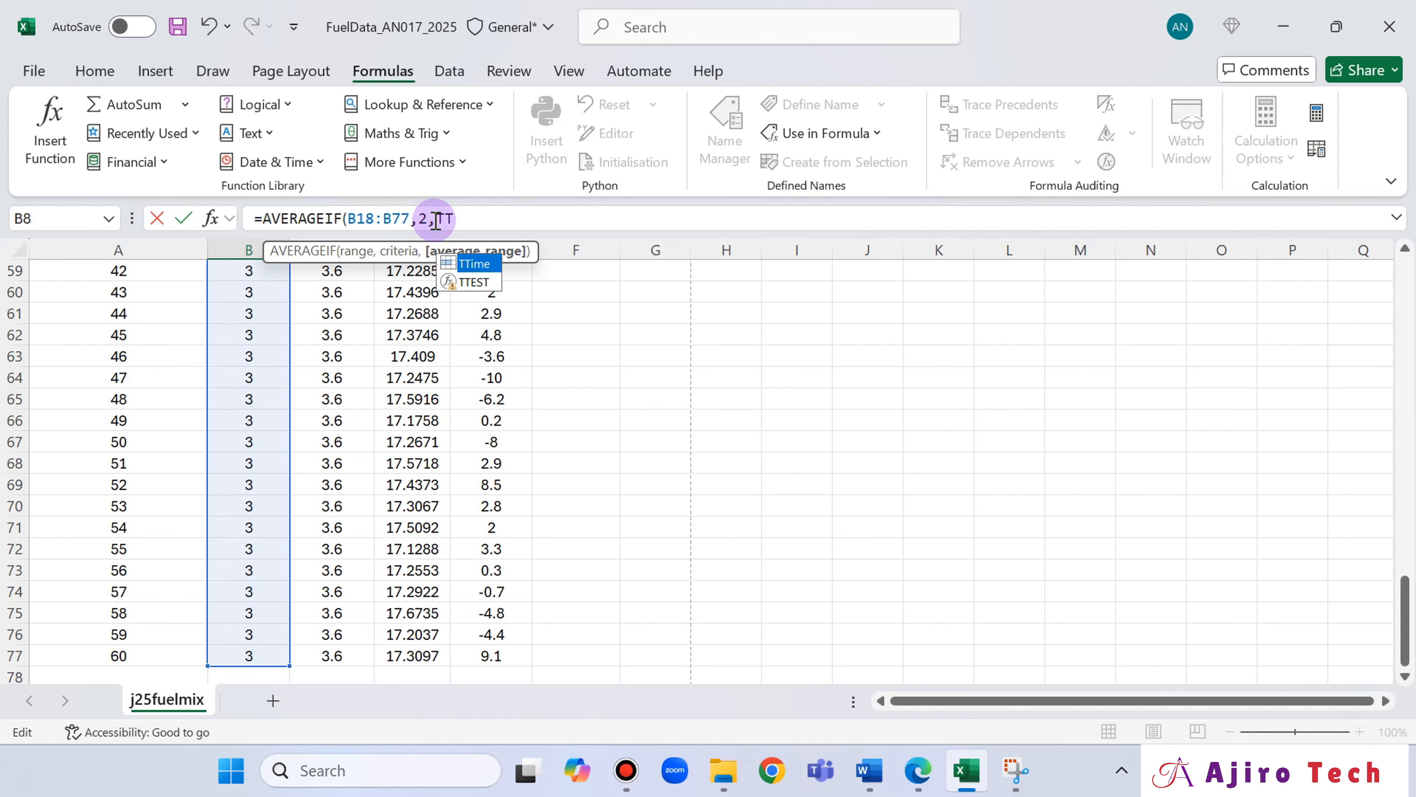
{"action": "double_click", "coordinate": [474, 263]}
{"action": "scroll", "coordinate": [1138, 488], "scroll_direction": "up", "scroll_amount": 4}
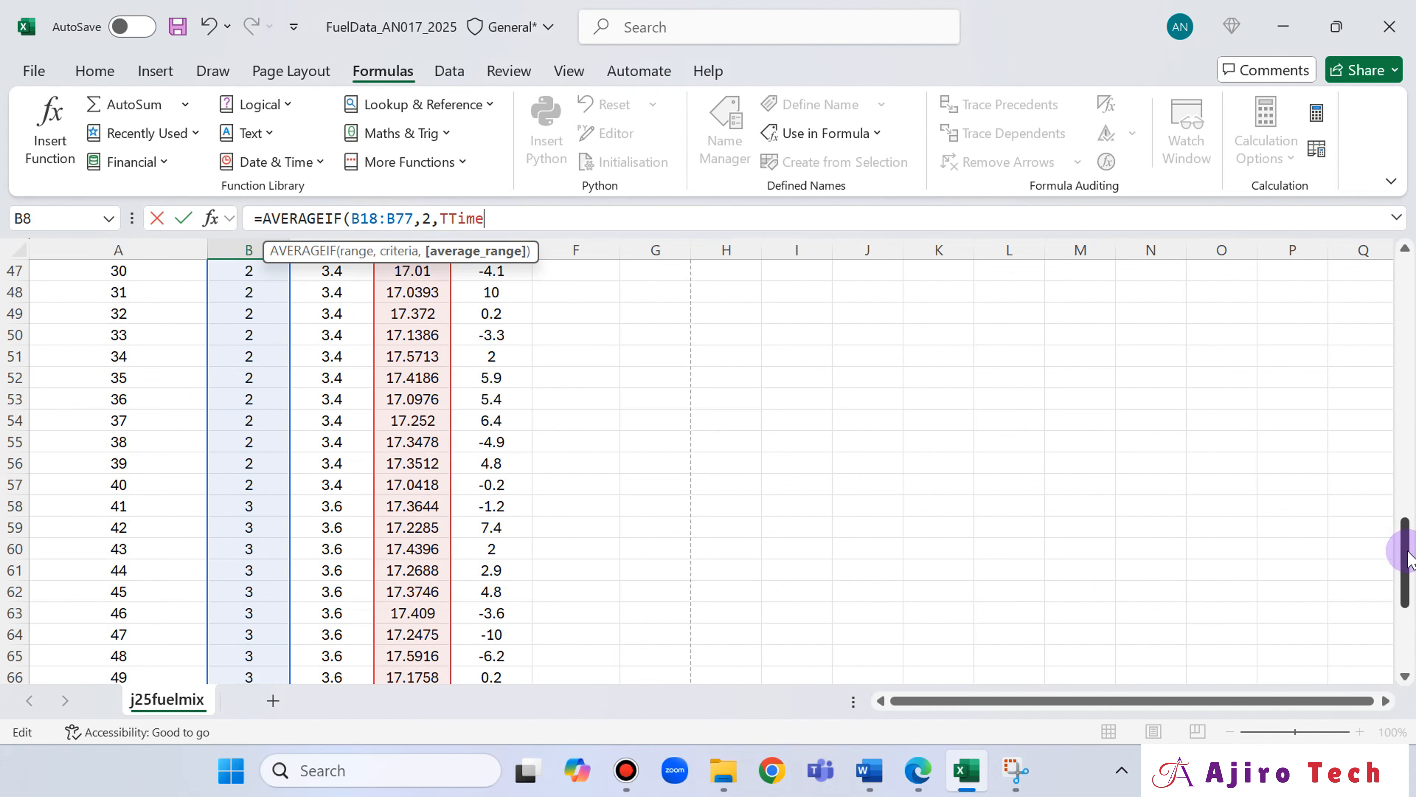
{"action": "left_click_drag", "start_coordinate": [1403, 538], "coordinate": [1404, 301]}
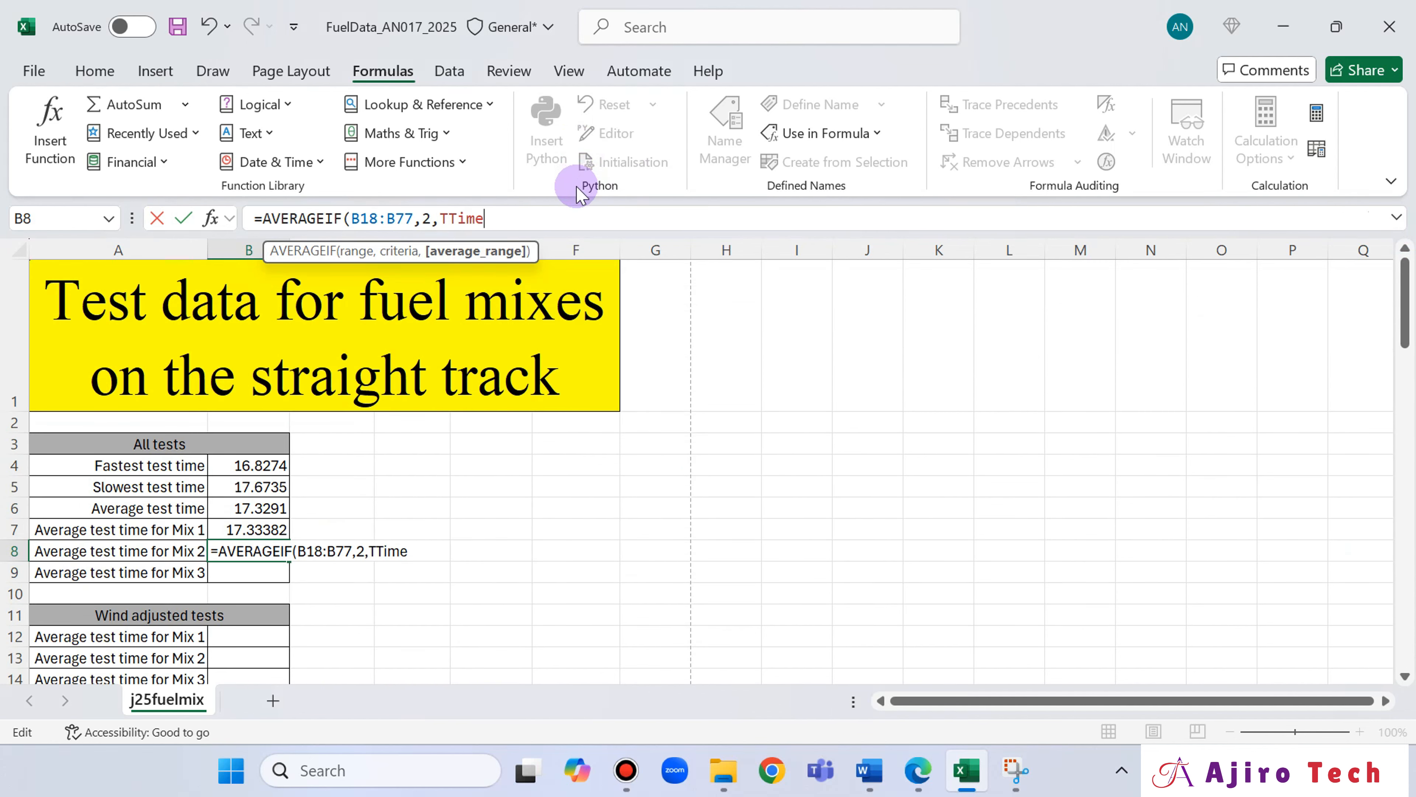
{"action": "type", "text": ")"}
{"action": "key", "text": "Return"}
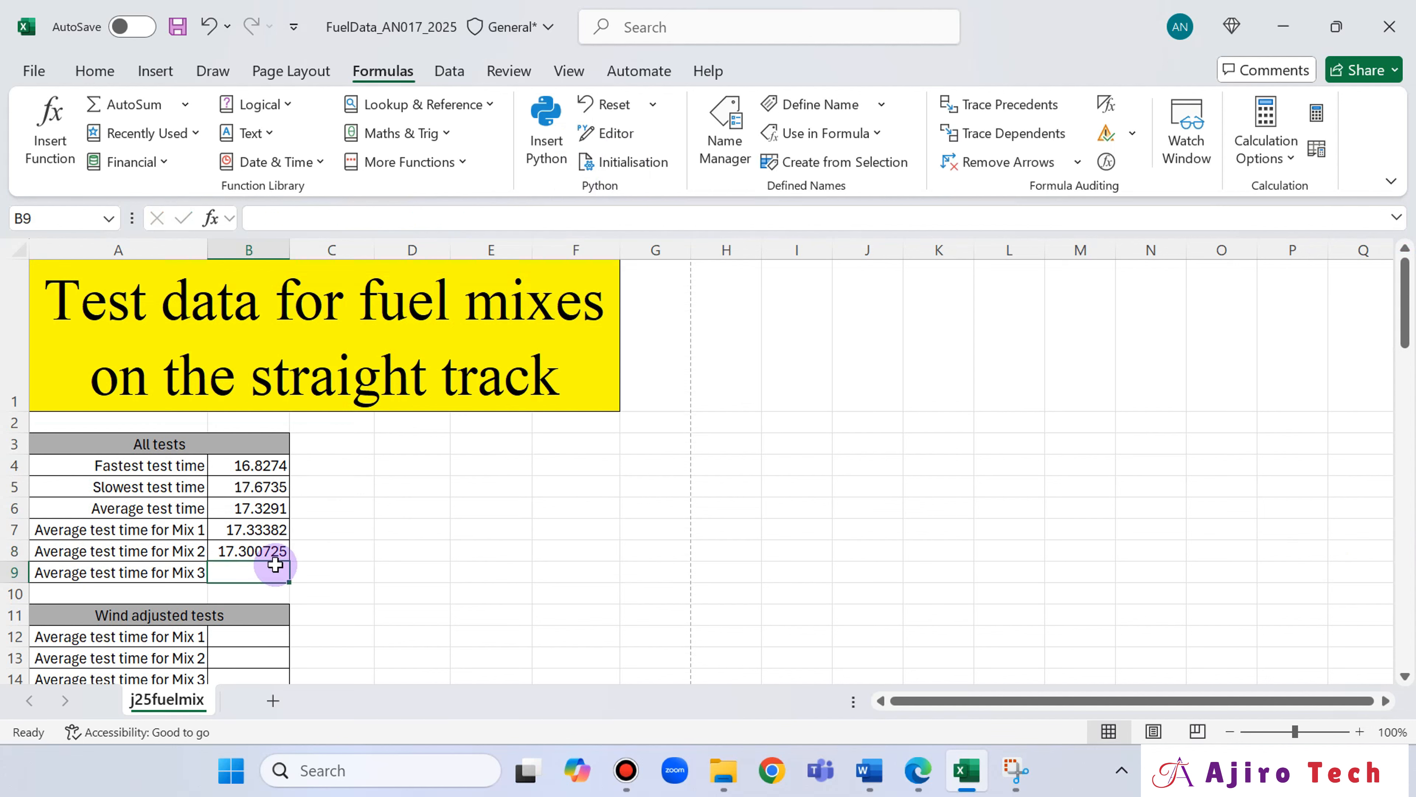
Begin an AVERAGEIF formula in B9 with the Mix number cells B18:B77 as the range.
{"action": "left_click", "coordinate": [275, 552]}
{"action": "left_click", "coordinate": [266, 572]}
{"action": "type", "text": "=aver"}
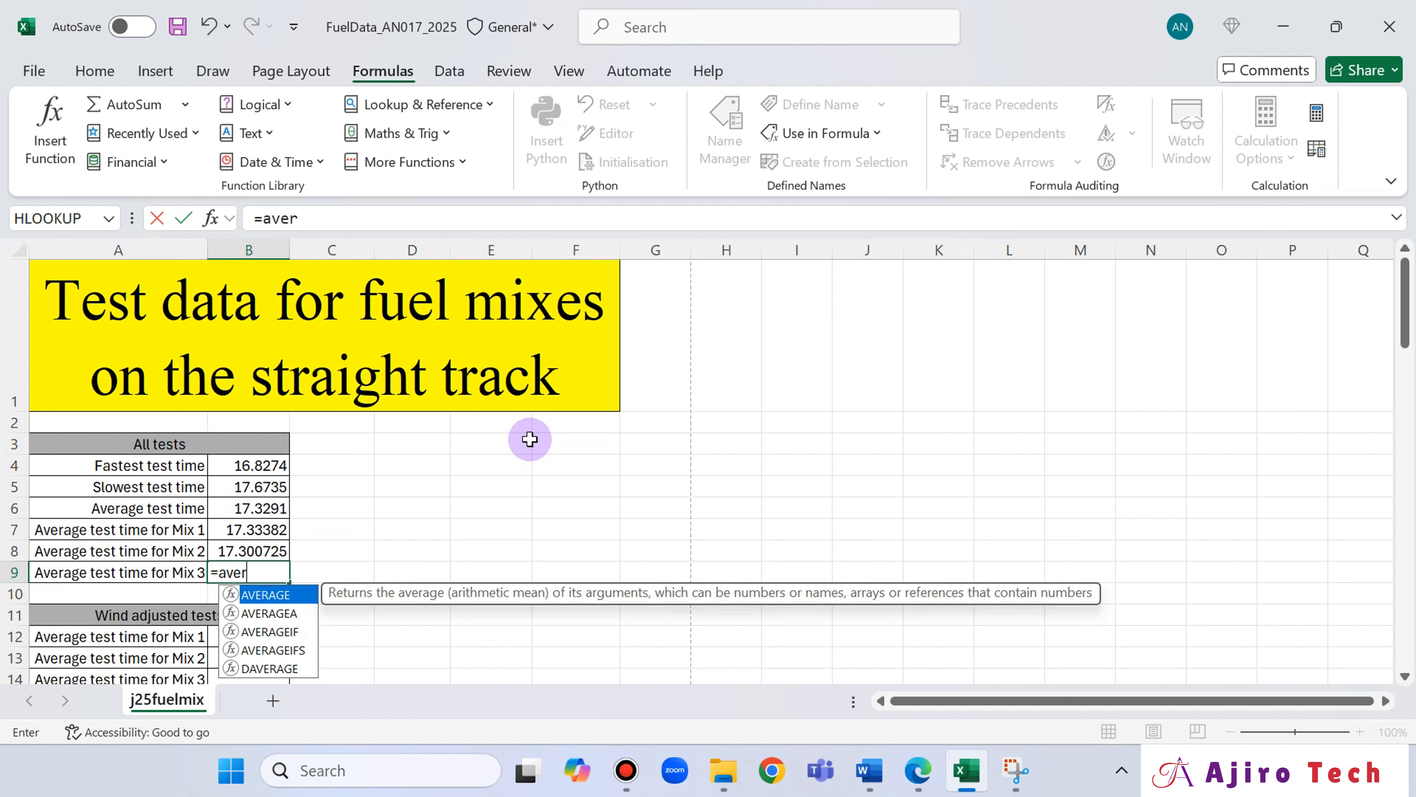
{"action": "double_click", "coordinate": [275, 632]}
{"action": "scroll", "coordinate": [289, 610], "scroll_direction": "down", "scroll_amount": 3}
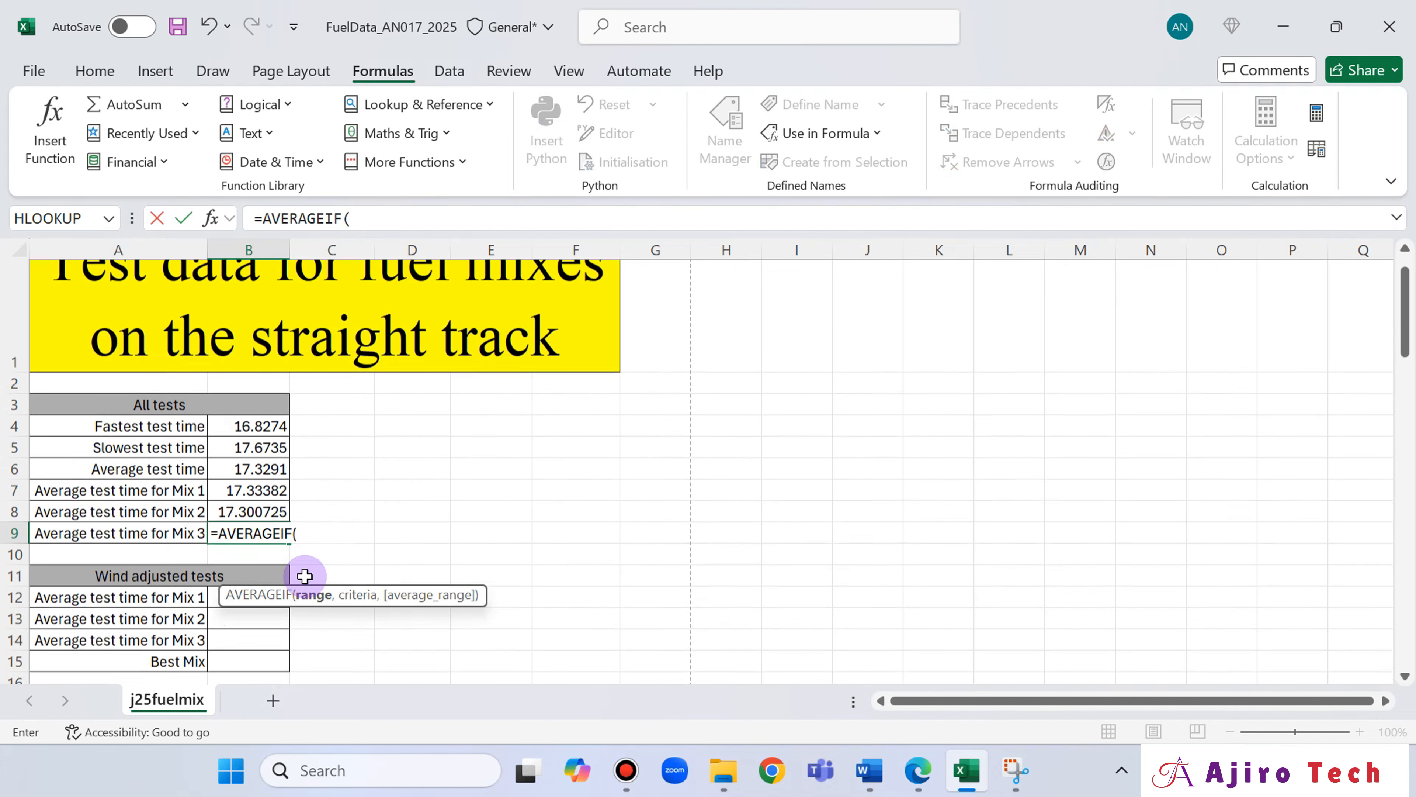
{"action": "scroll", "coordinate": [258, 658], "scroll_direction": "down", "scroll_amount": 1}
{"action": "left_click", "coordinate": [263, 605]}
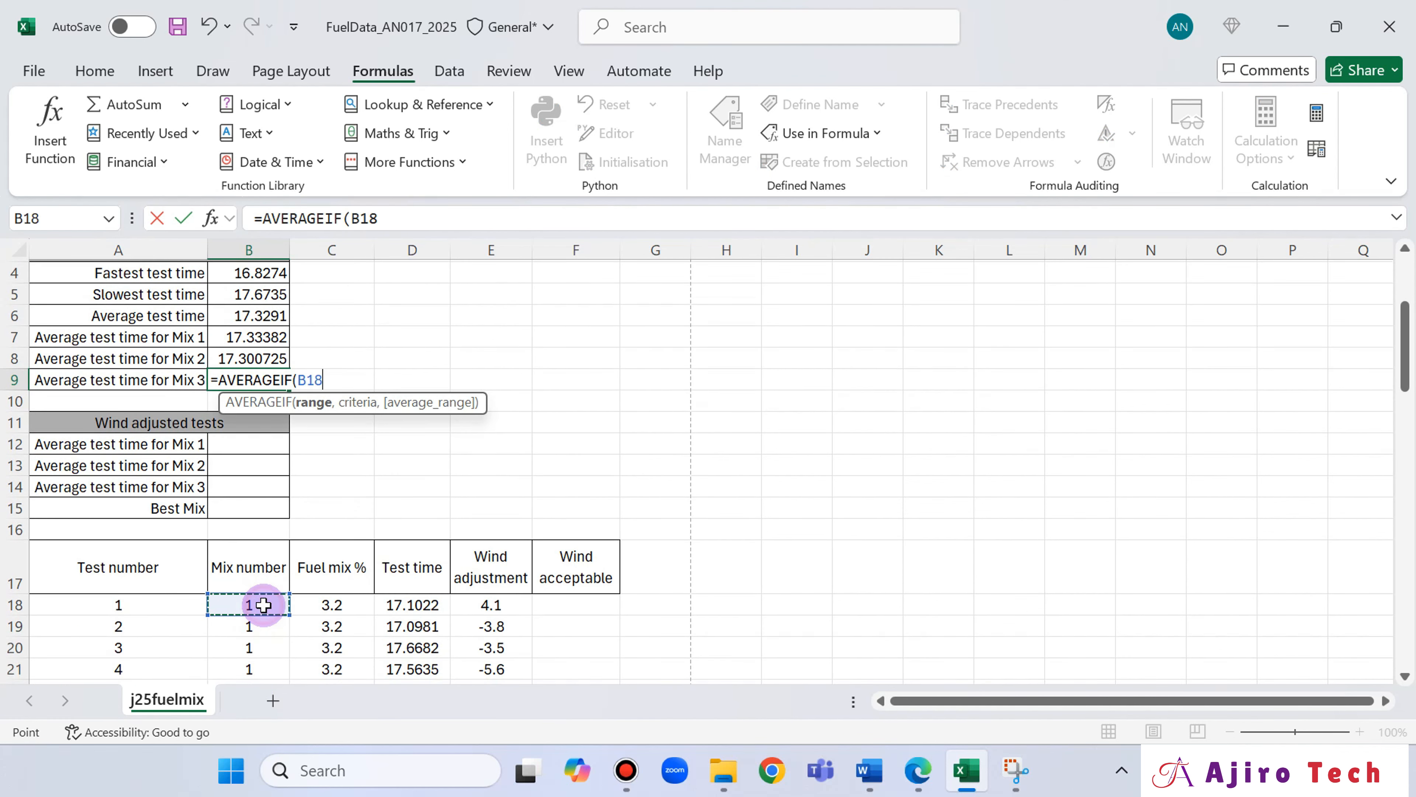
{"action": "key", "text": "ctrl+shift+Down"}
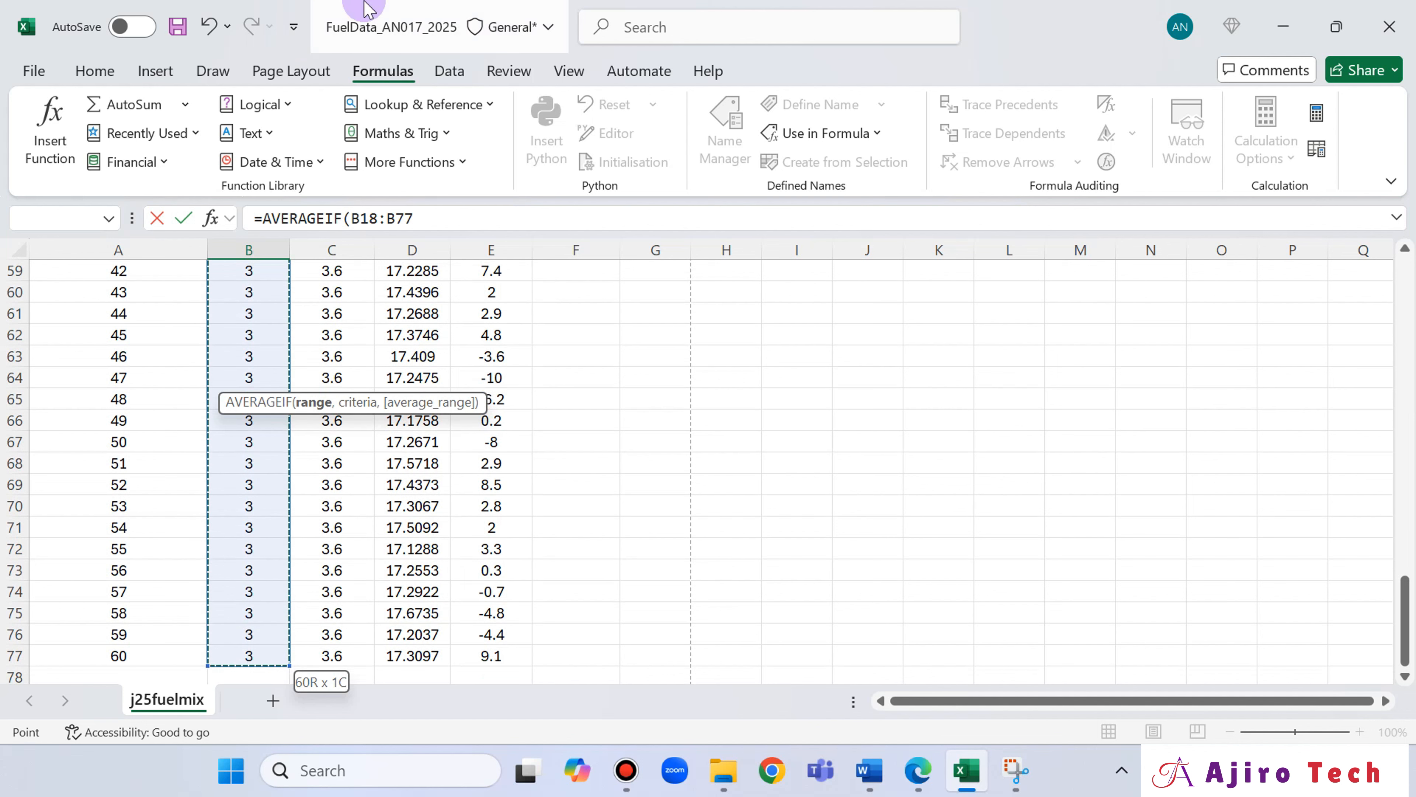
Add 3 as the criterion and Ttime as the average range in B9's AVERAGEIF formula.
{"action": "left_click", "coordinate": [436, 211]}
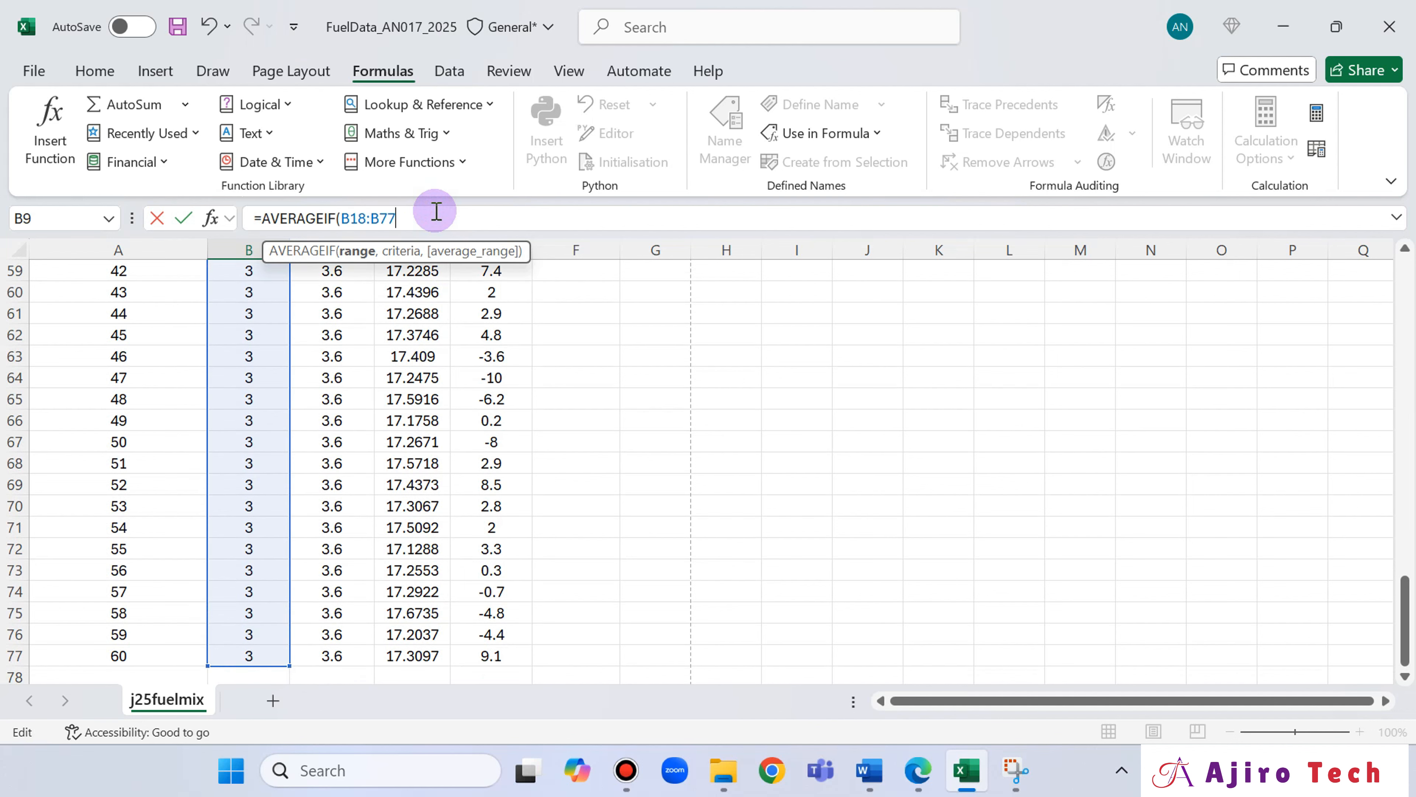
{"action": "type", "text": ","}
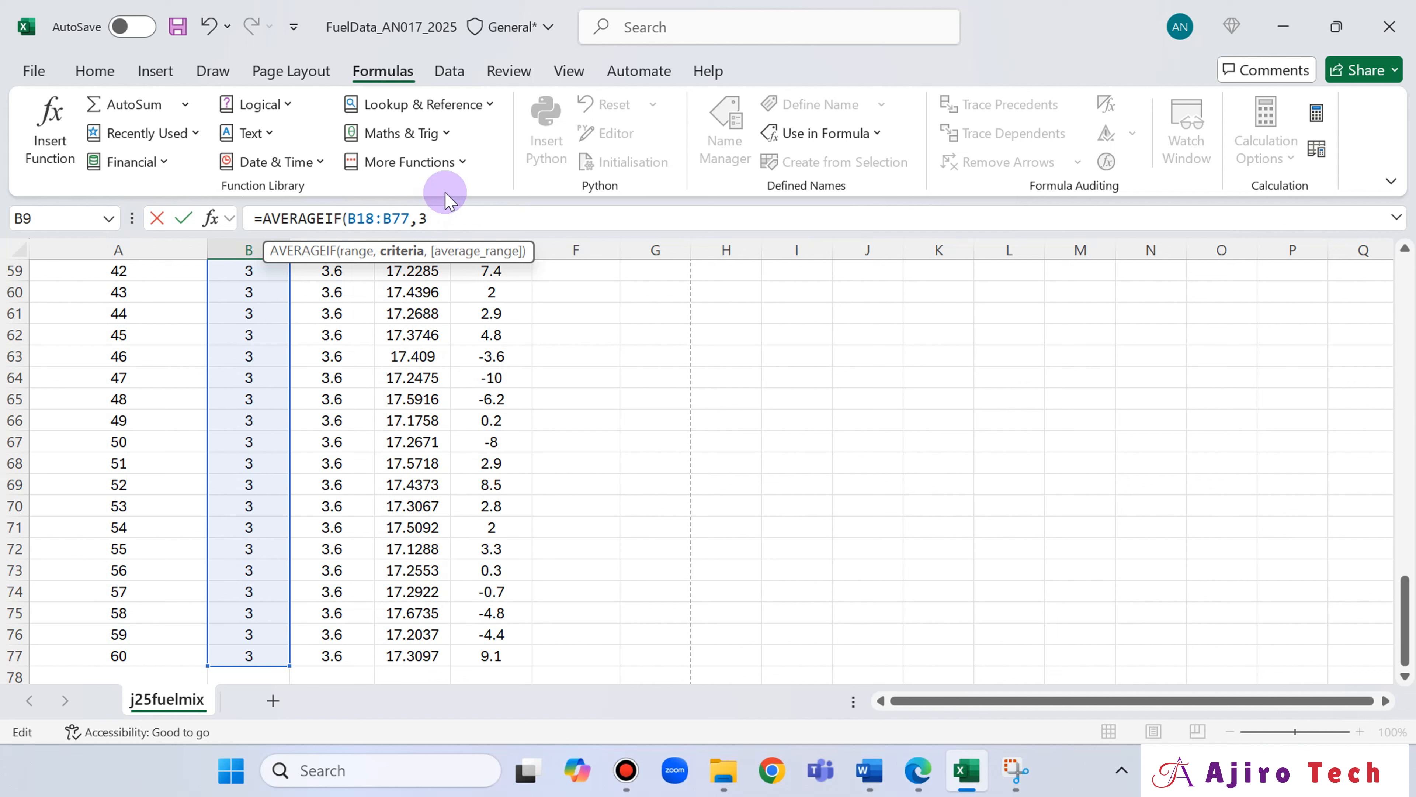
{"action": "type", "text": "3,TTime"}
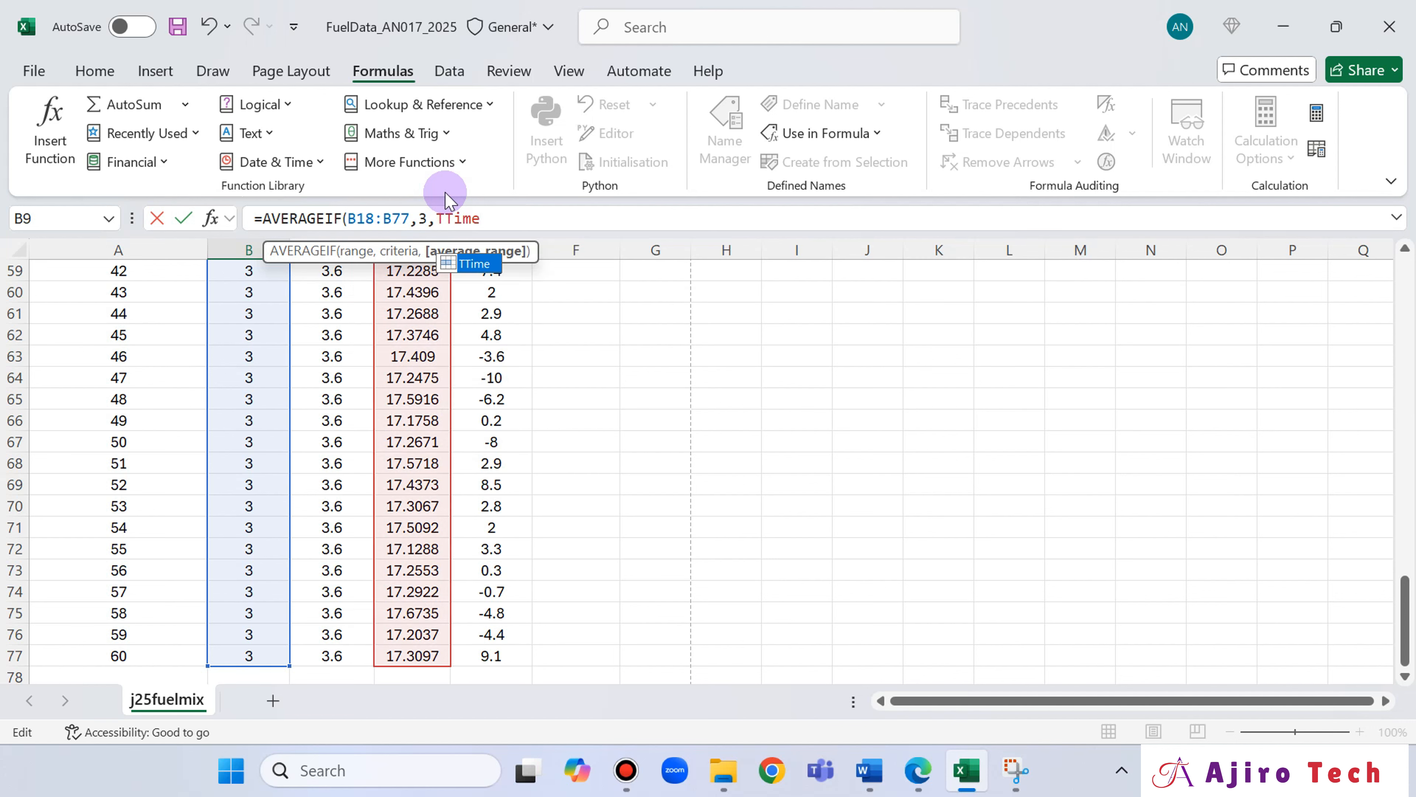
{"action": "type", "text": ")"}
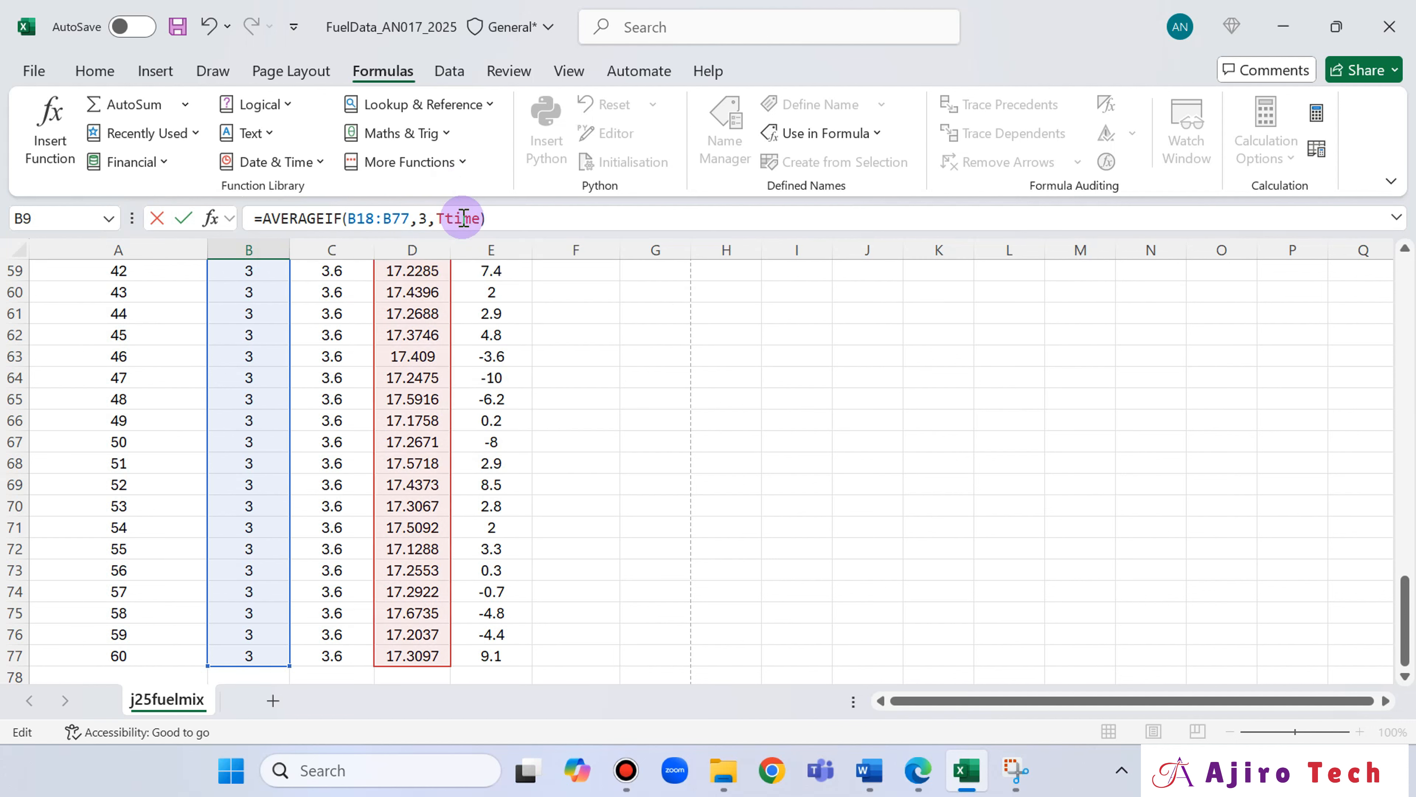
Re-enter the average range in B9's formula as the named range TTime and commit the formula.
{"action": "left_click", "coordinate": [458, 218]}
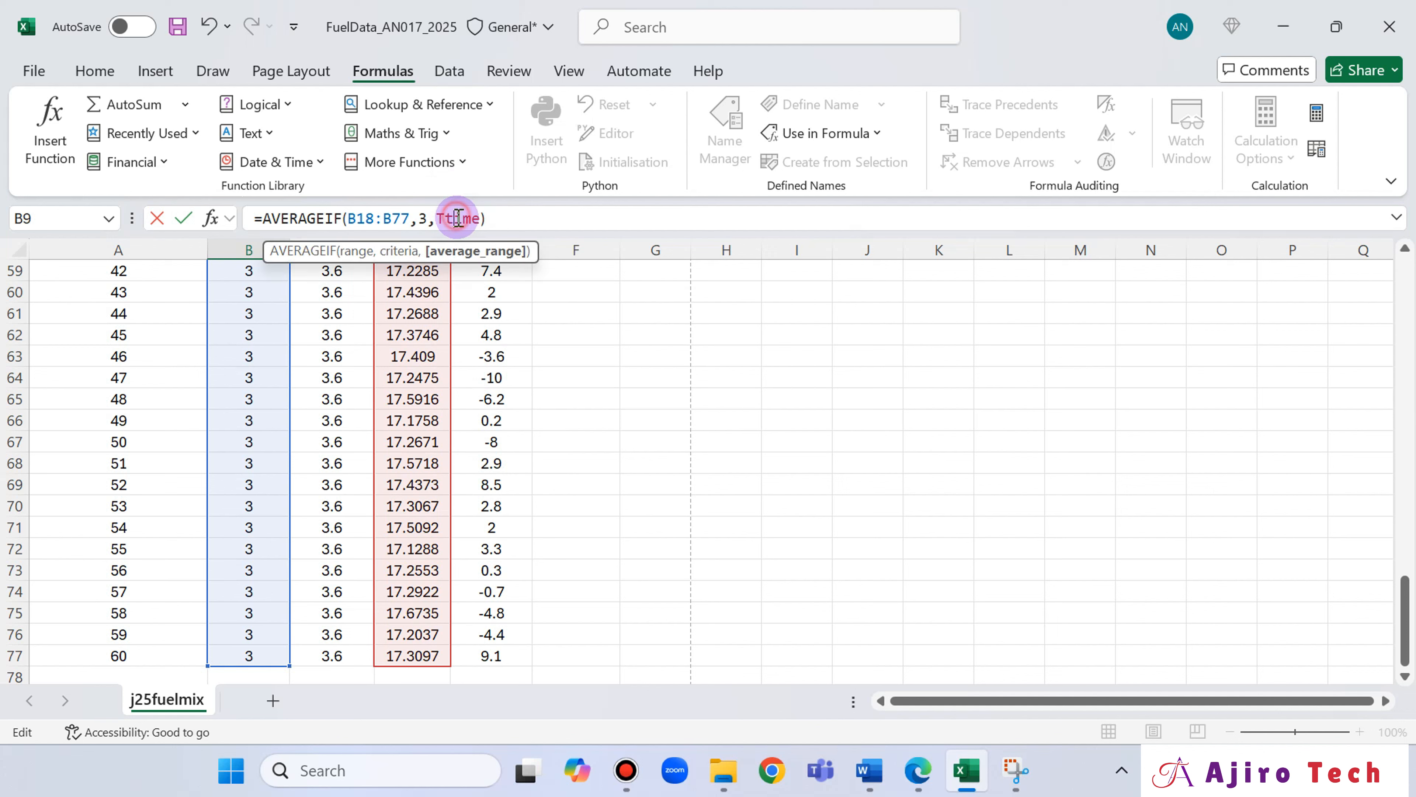
{"action": "left_click", "coordinate": [498, 218]}
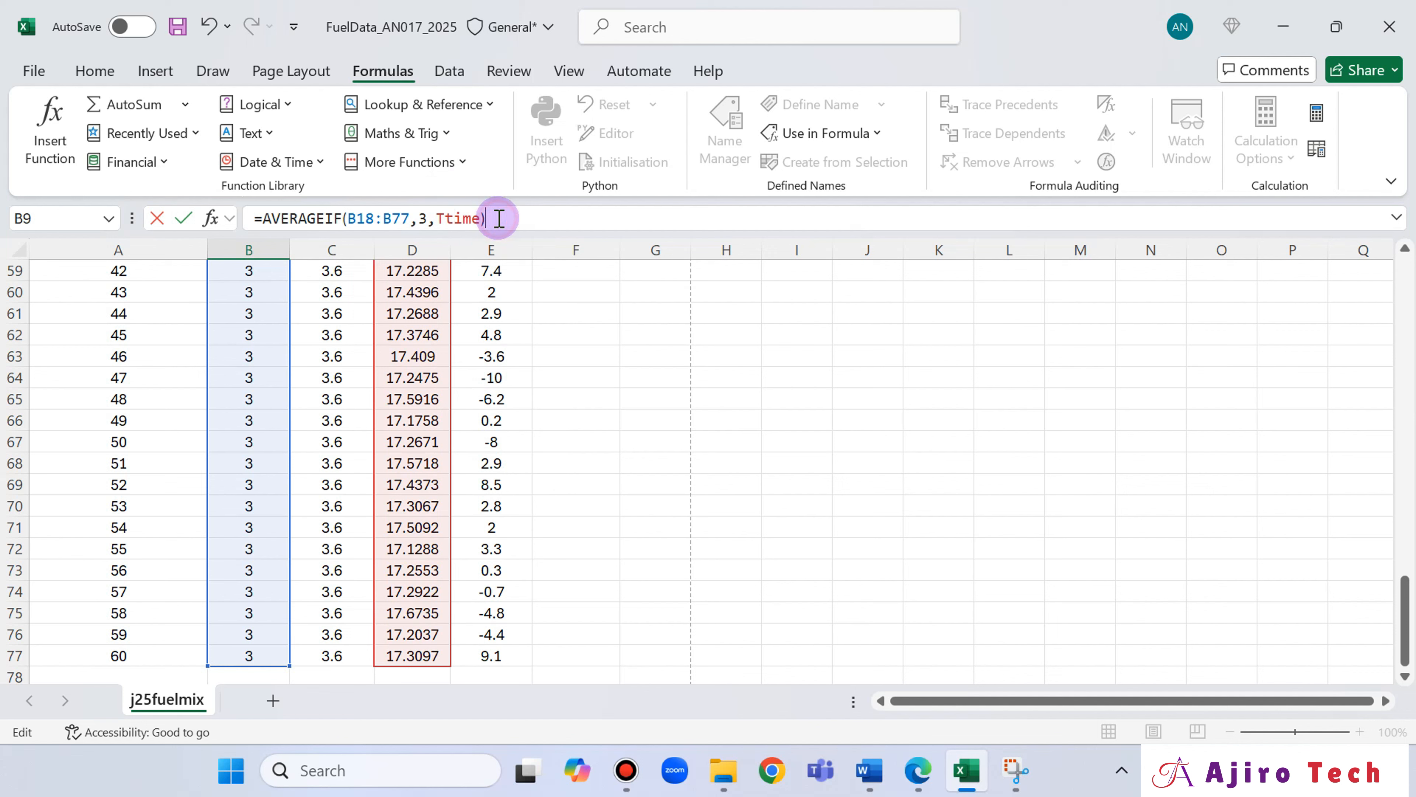
{"action": "key", "text": "BackSpace"}
{"action": "key", "text": "BackSpace"}
{"action": "key", "text": "BackSpace"}
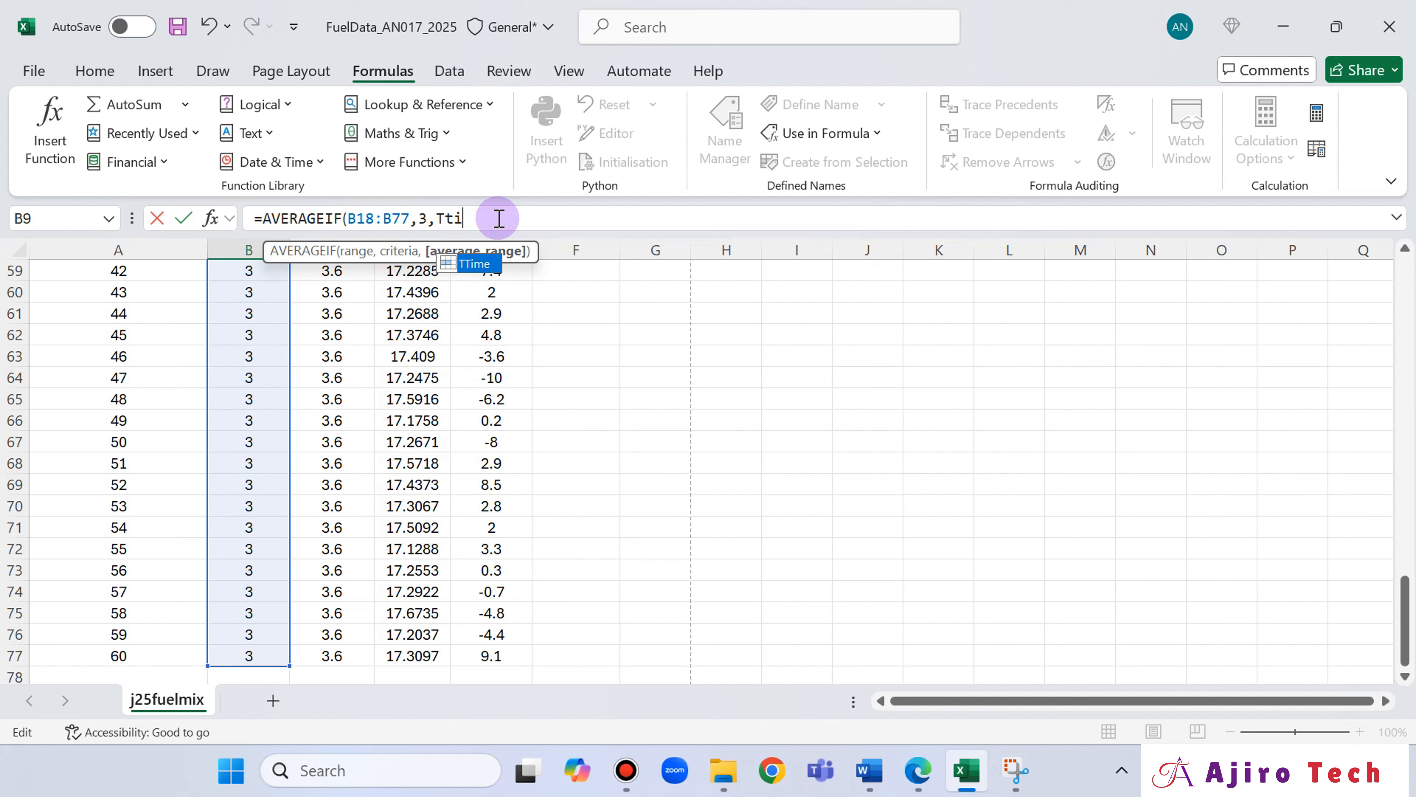
{"action": "key", "text": "BackSpace"}
{"action": "key", "text": "BackSpace"}
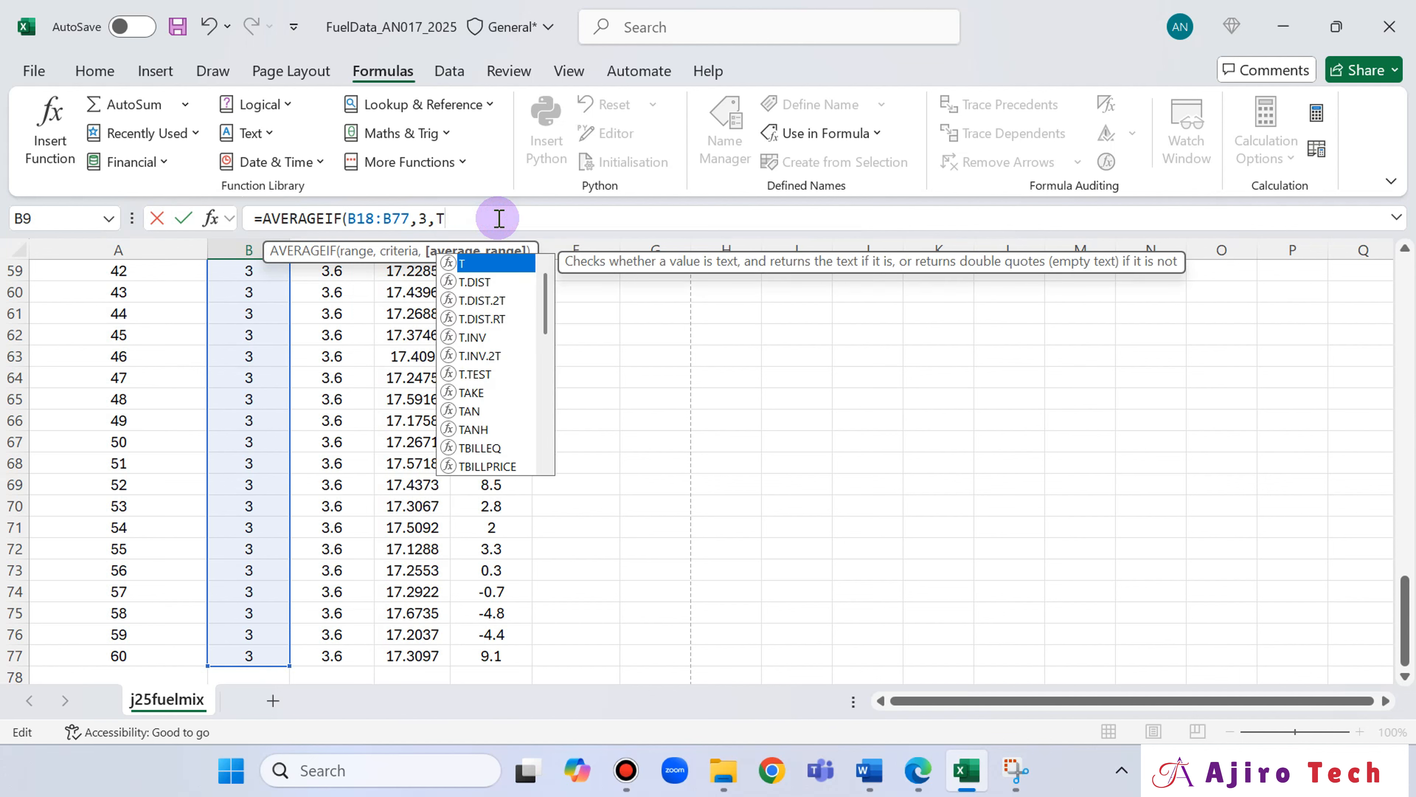
{"action": "type", "text": "T"}
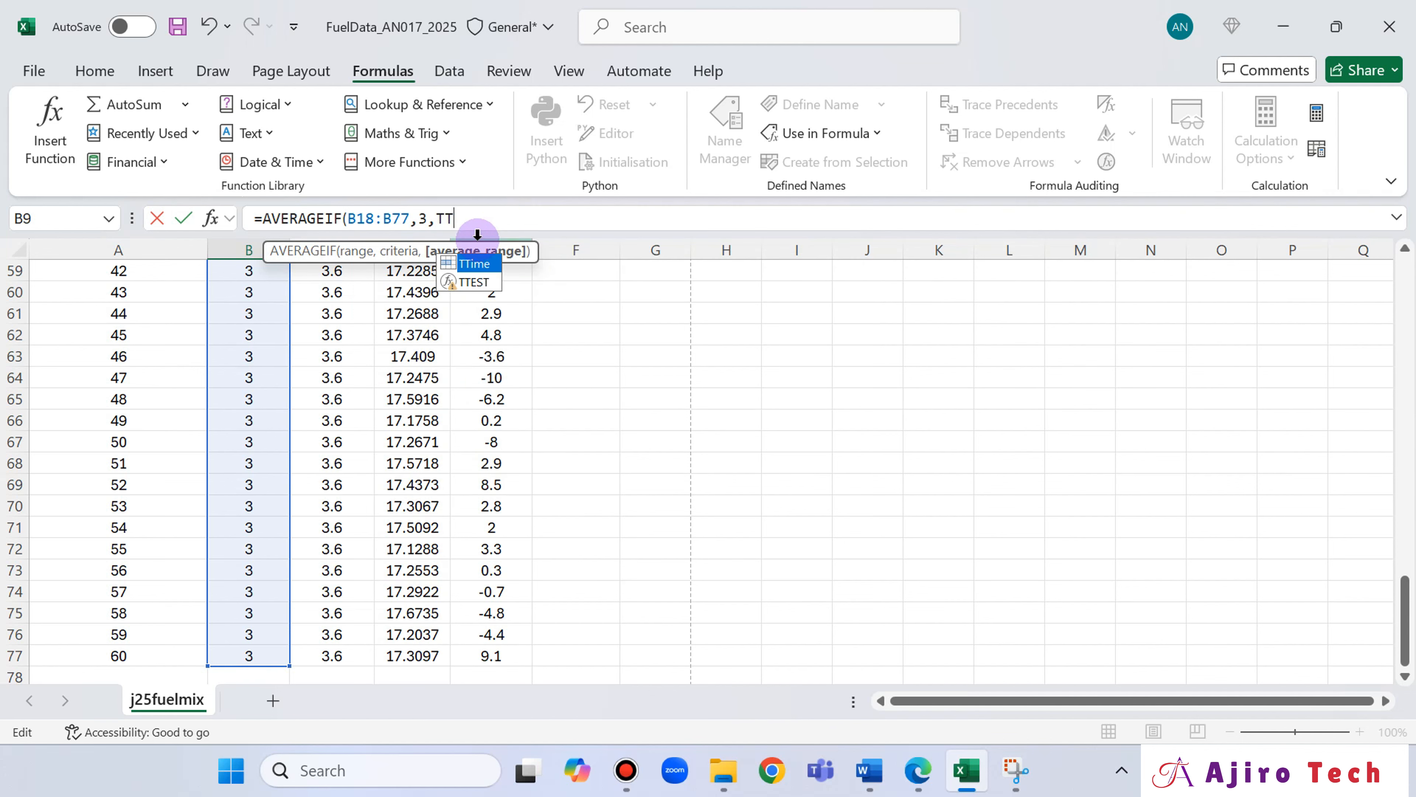
{"action": "double_click", "coordinate": [477, 264]}
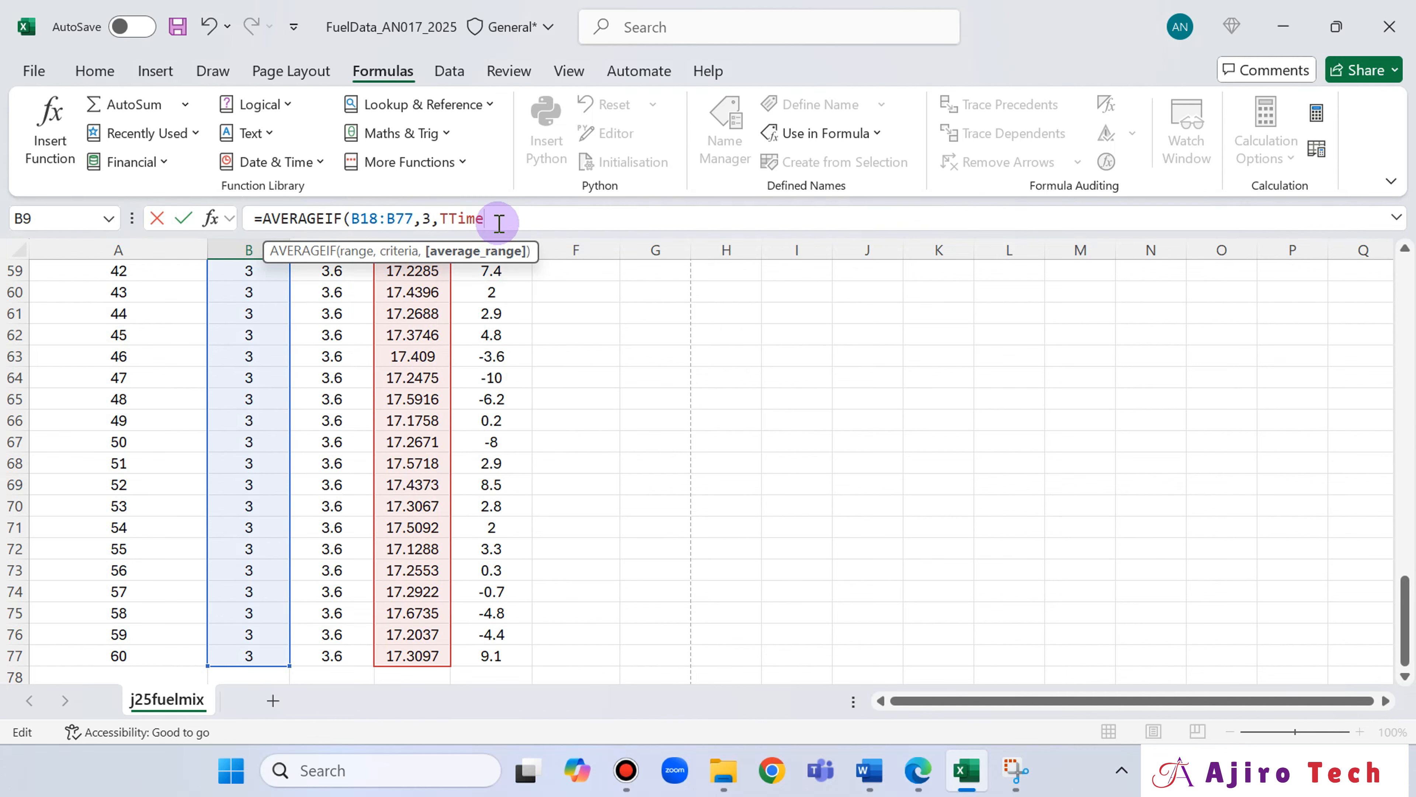
{"action": "type", "text": ")"}
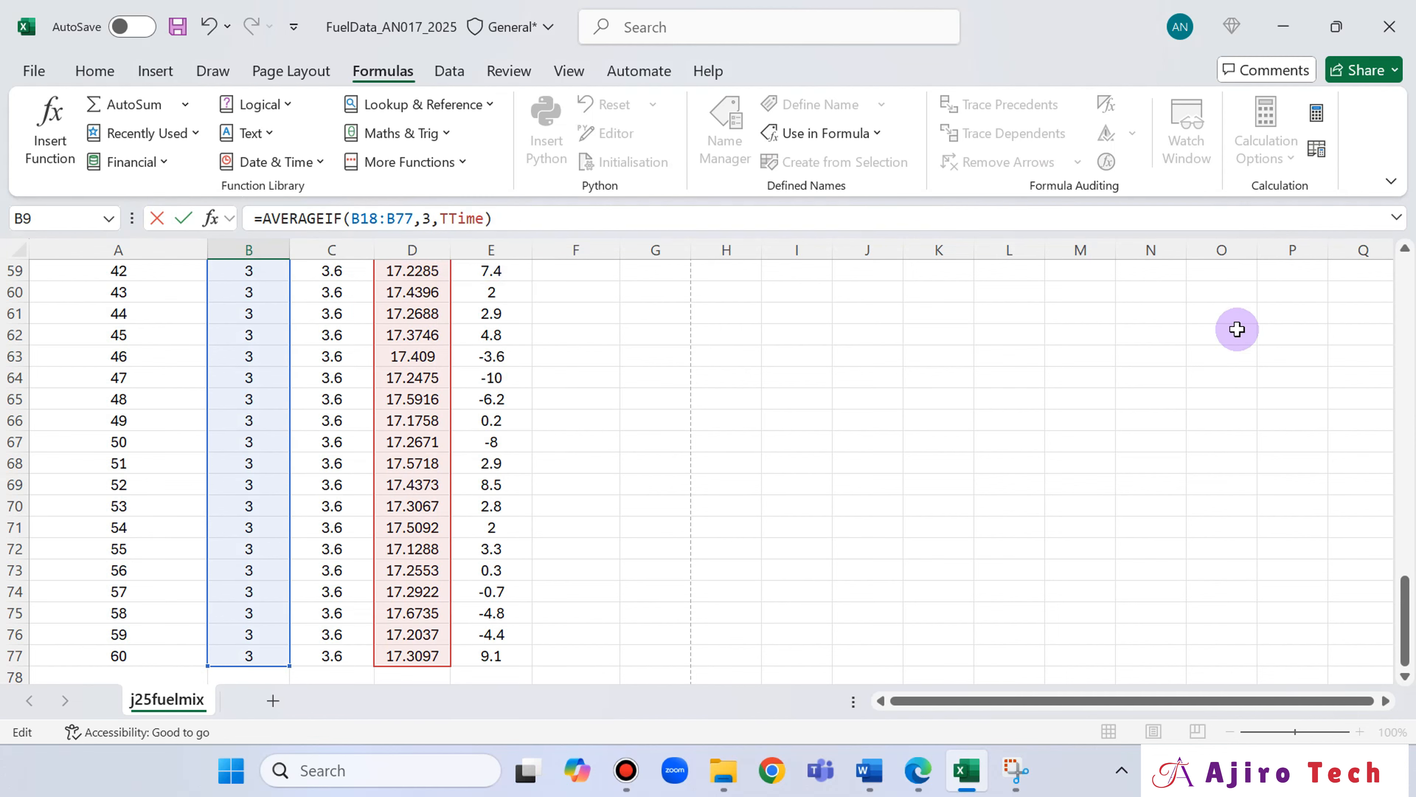
{"action": "left_click_drag", "start_coordinate": [1404, 600], "coordinate": [1408, 261]}
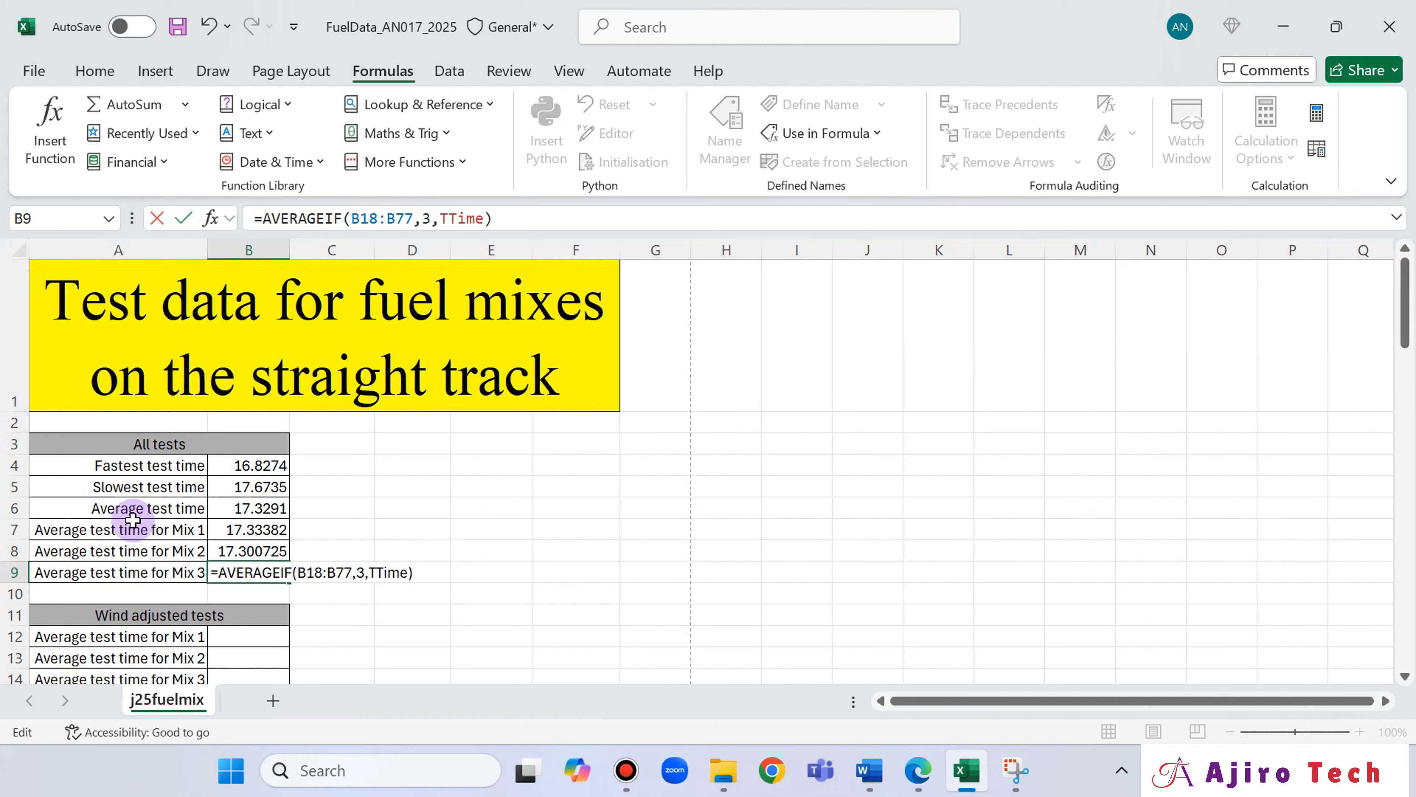
{"action": "key", "text": "Return"}
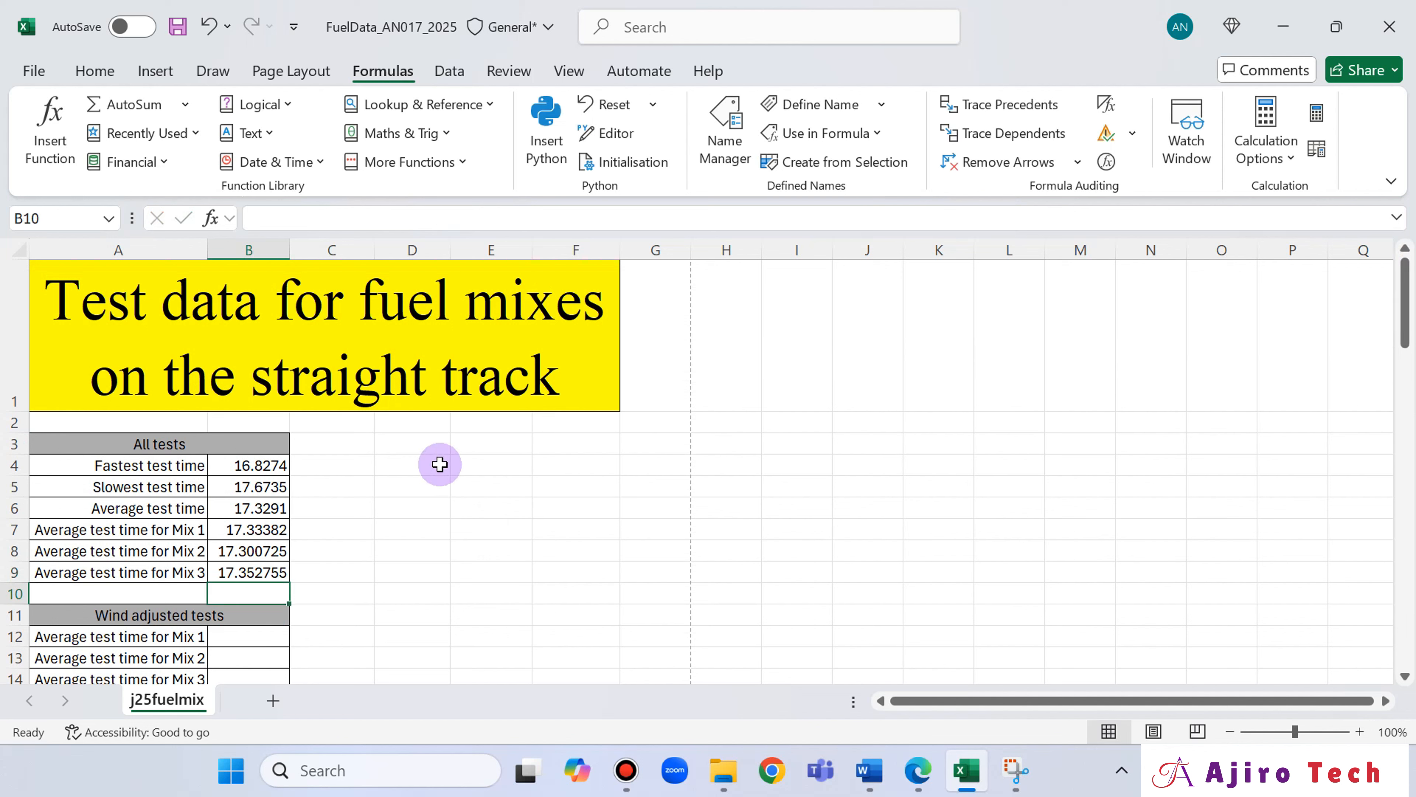
Review the AVERAGEIF formulas for Mix 1, Mix 2 and Mix 3 in cells B7, B8 and B9.
{"action": "left_click", "coordinate": [255, 534]}
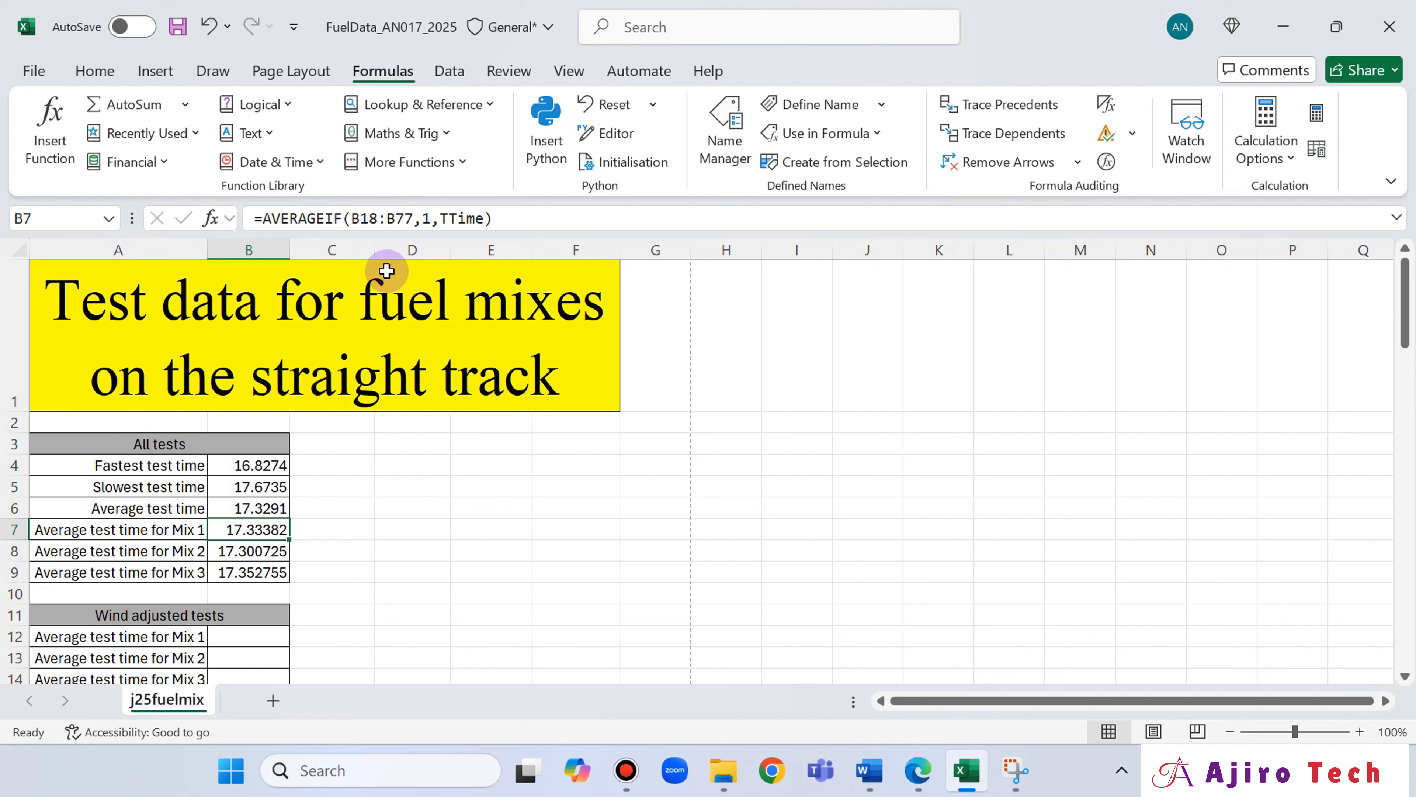
{"action": "left_click", "coordinate": [258, 552]}
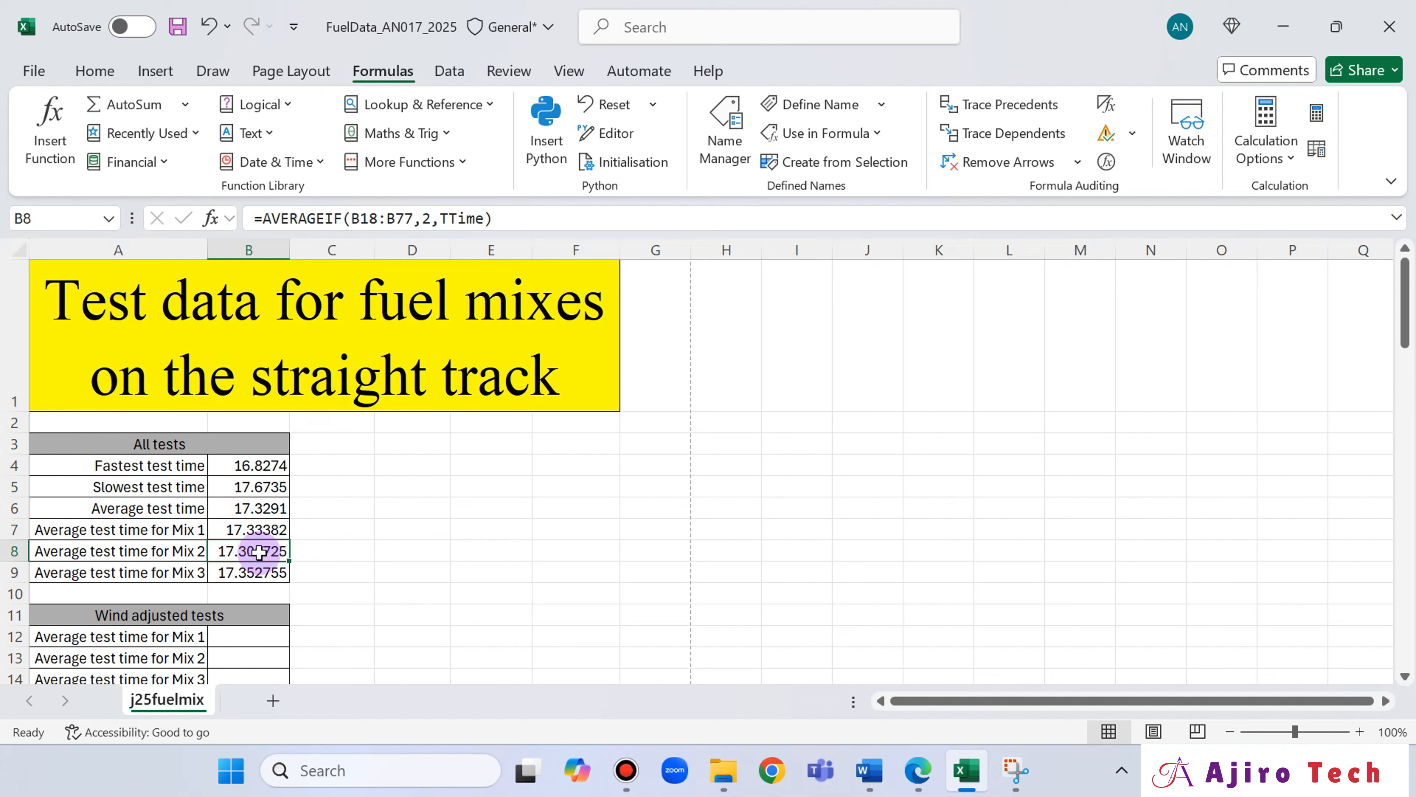
{"action": "left_click", "coordinate": [262, 573]}
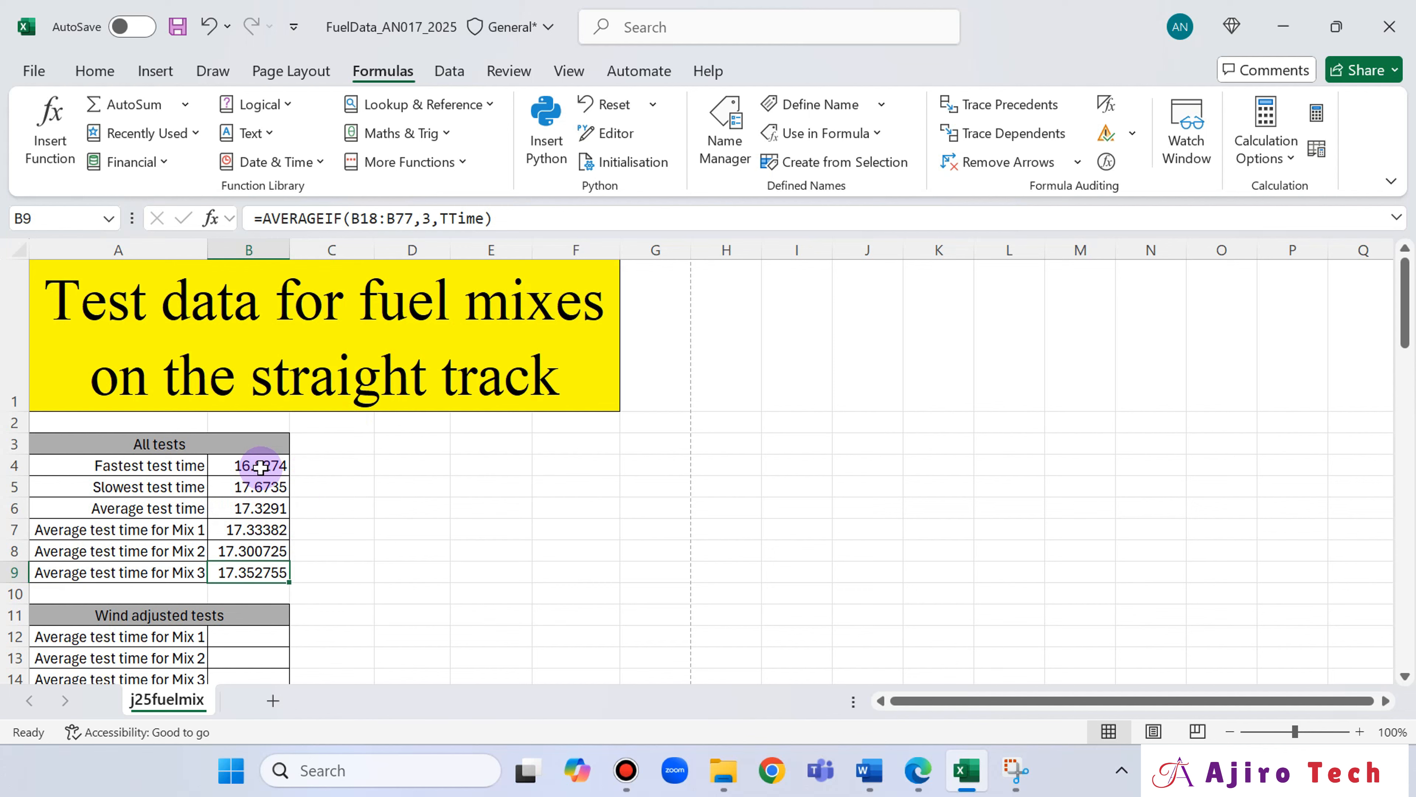
Compare the All tests table with the exam paper's layout in Edge and read on to question 10.
{"action": "left_click", "coordinate": [917, 770]}
{"action": "scroll", "coordinate": [898, 535], "scroll_direction": "up", "scroll_amount": 8}
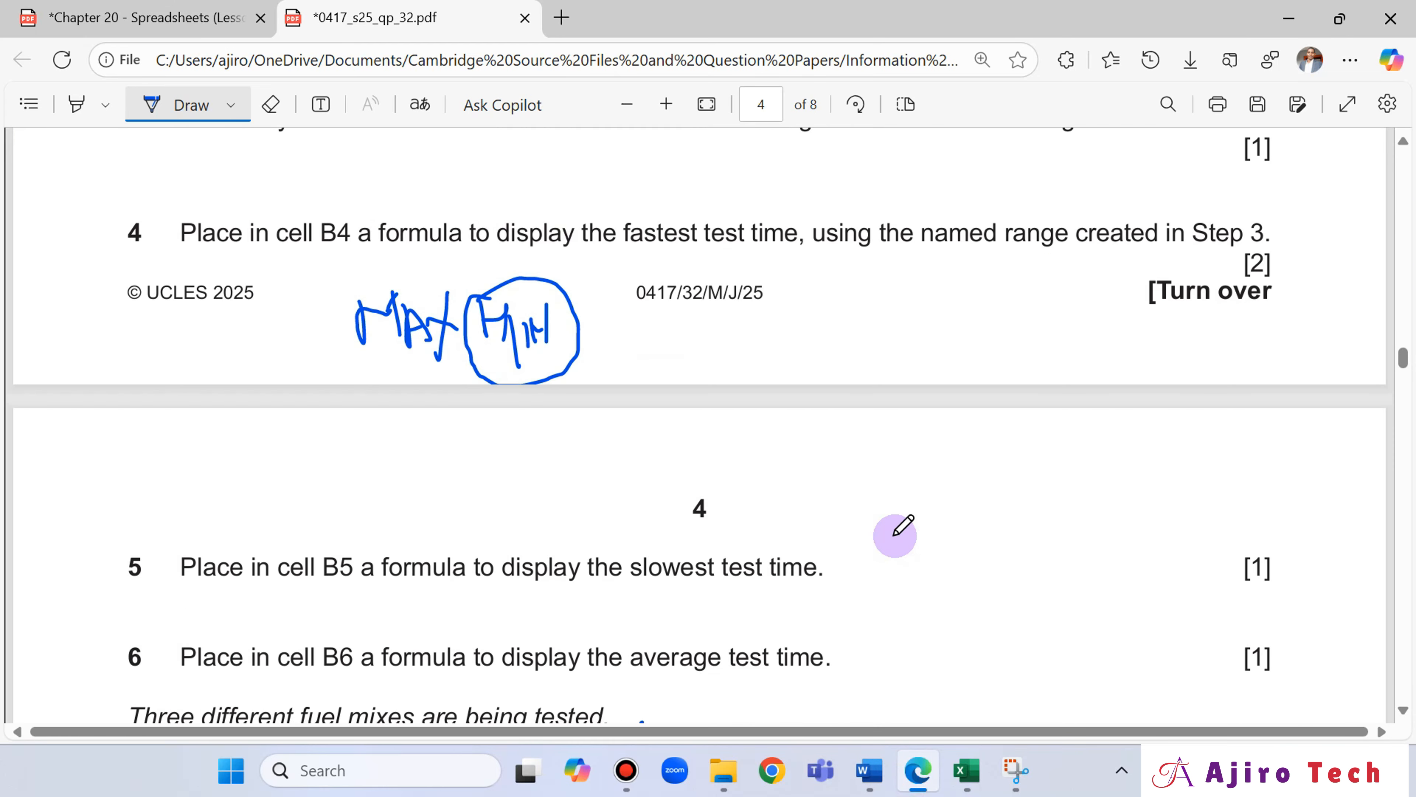
{"action": "scroll", "coordinate": [895, 535], "scroll_direction": "up", "scroll_amount": 10}
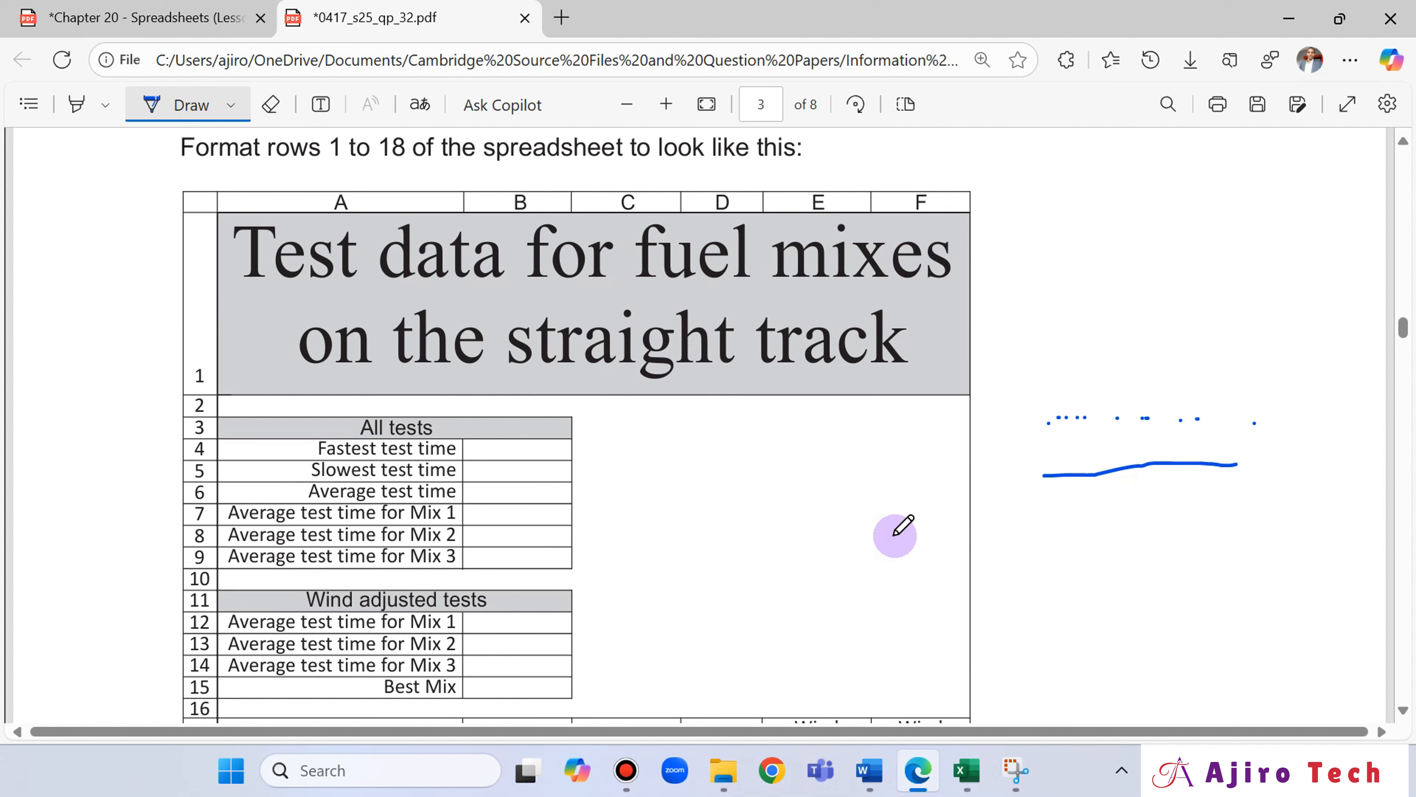
{"action": "left_click", "coordinate": [966, 770]}
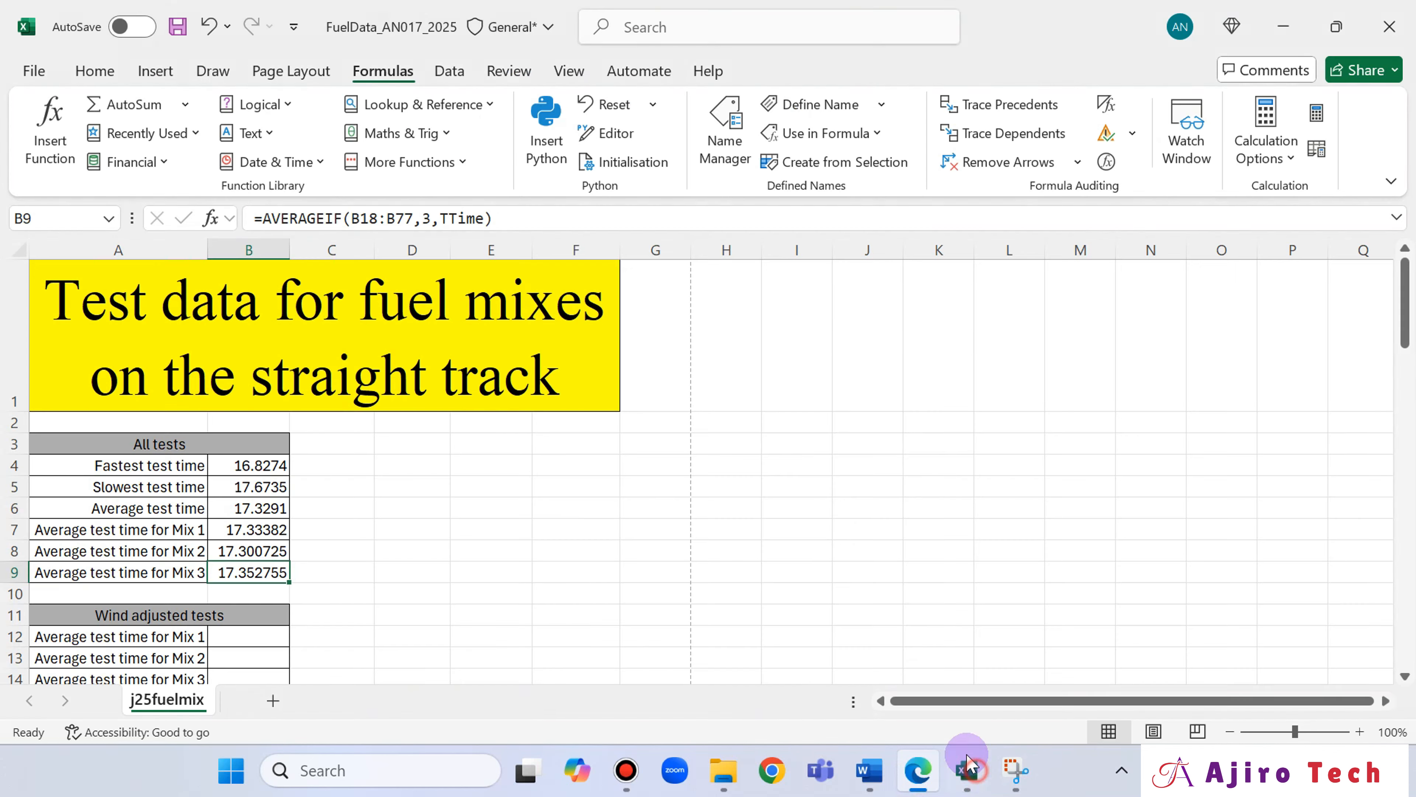
{"action": "left_click", "coordinate": [917, 770]}
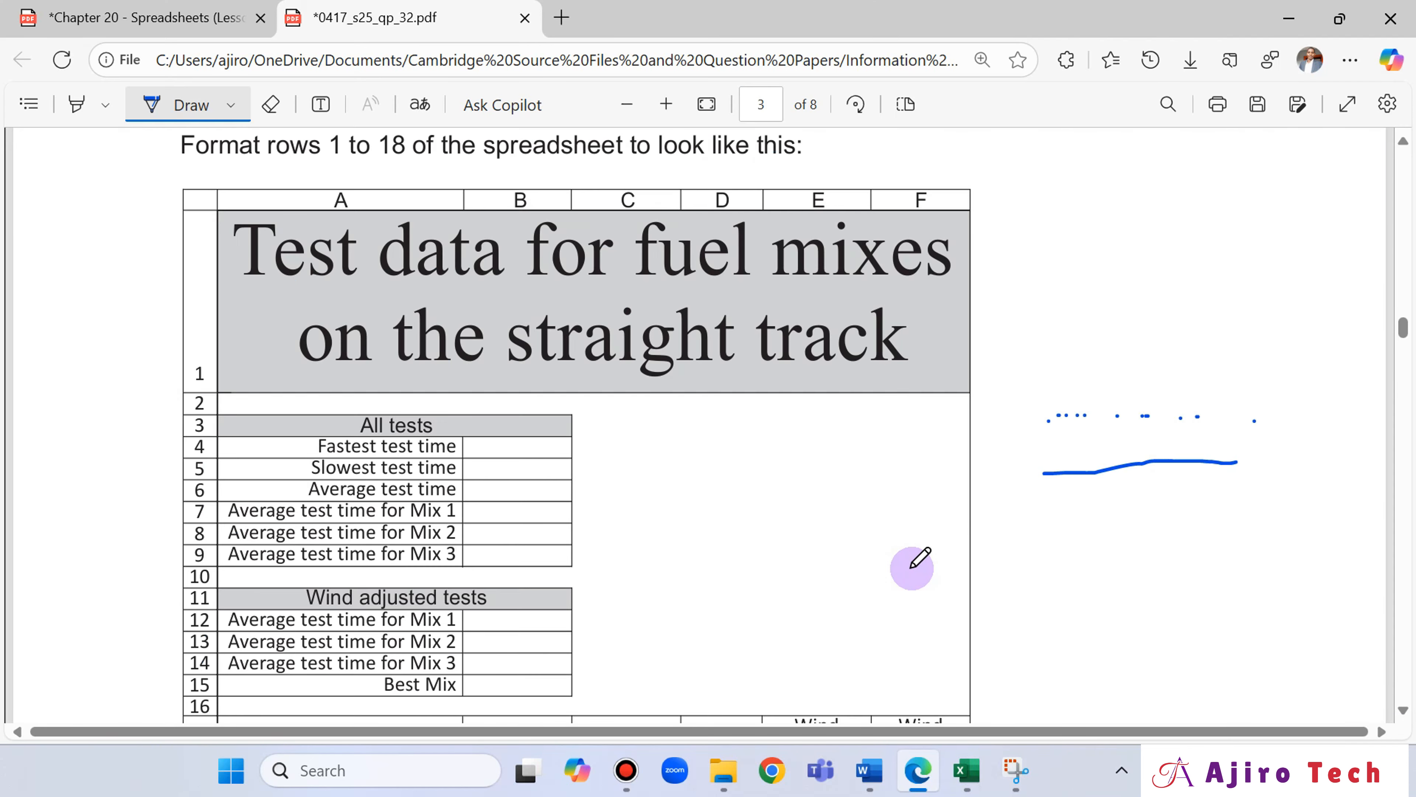
{"action": "scroll", "coordinate": [910, 563], "scroll_direction": "down", "scroll_amount": 3}
{"action": "scroll", "coordinate": [912, 565], "scroll_direction": "down", "scroll_amount": 15}
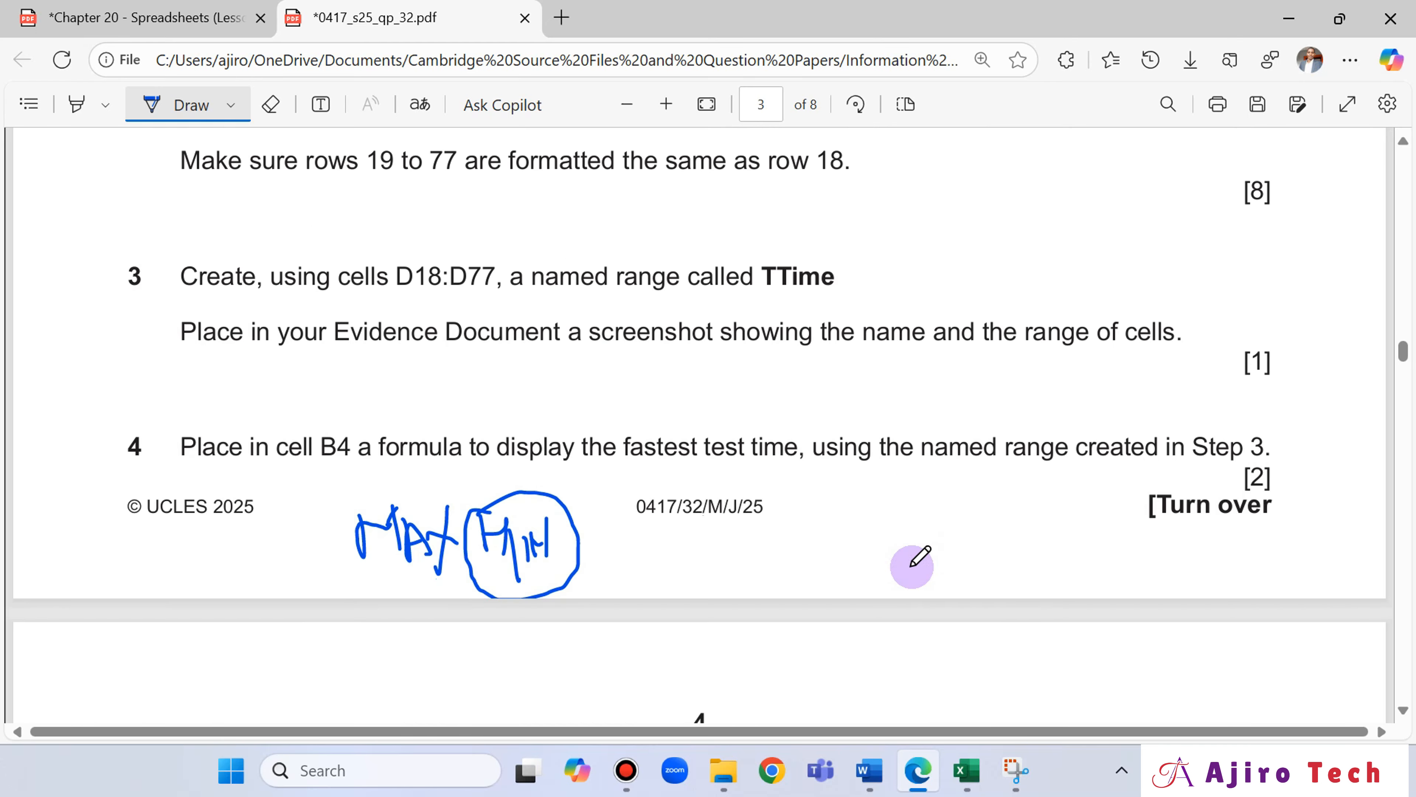
{"action": "scroll", "coordinate": [912, 565], "scroll_direction": "down", "scroll_amount": 2}
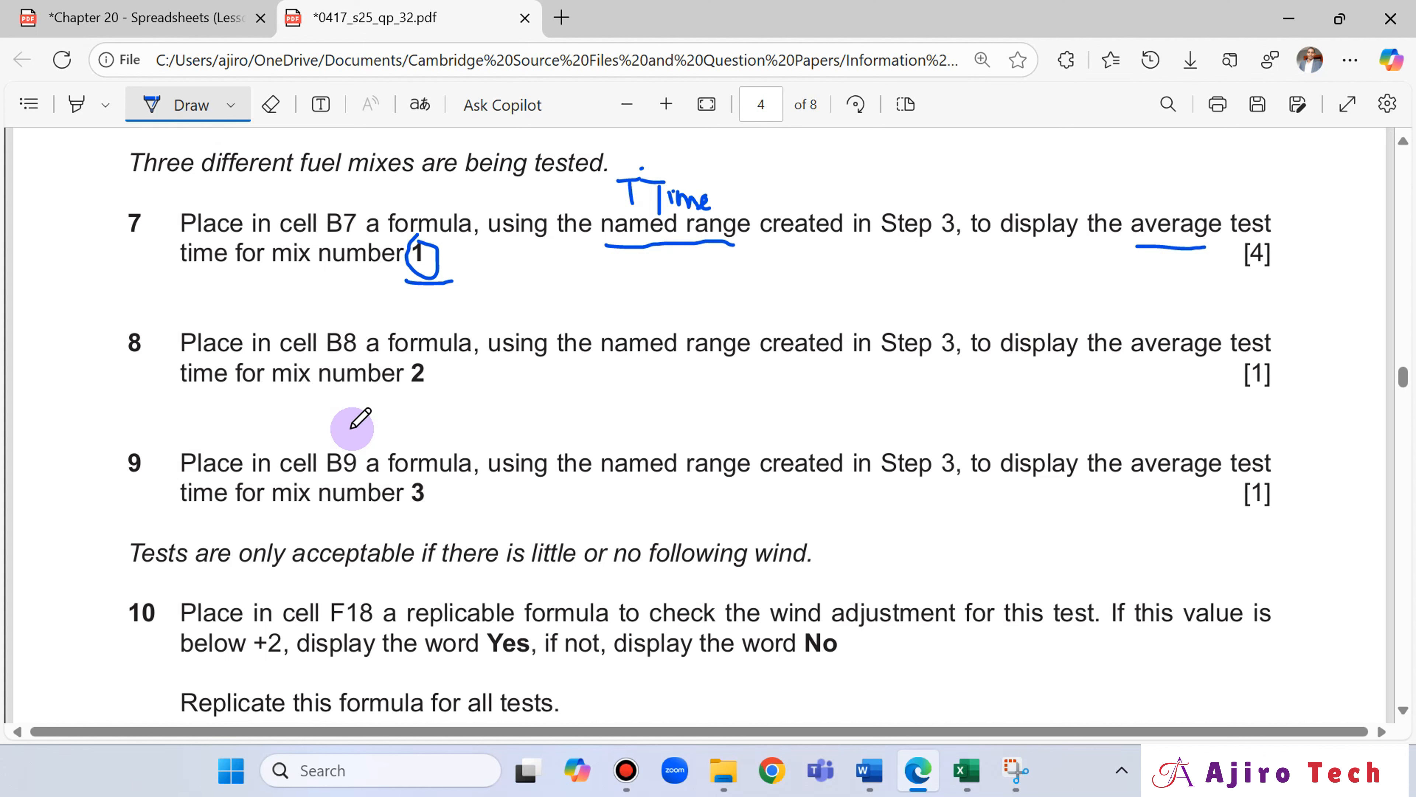
{"action": "scroll", "coordinate": [351, 424], "scroll_direction": "down", "scroll_amount": 2}
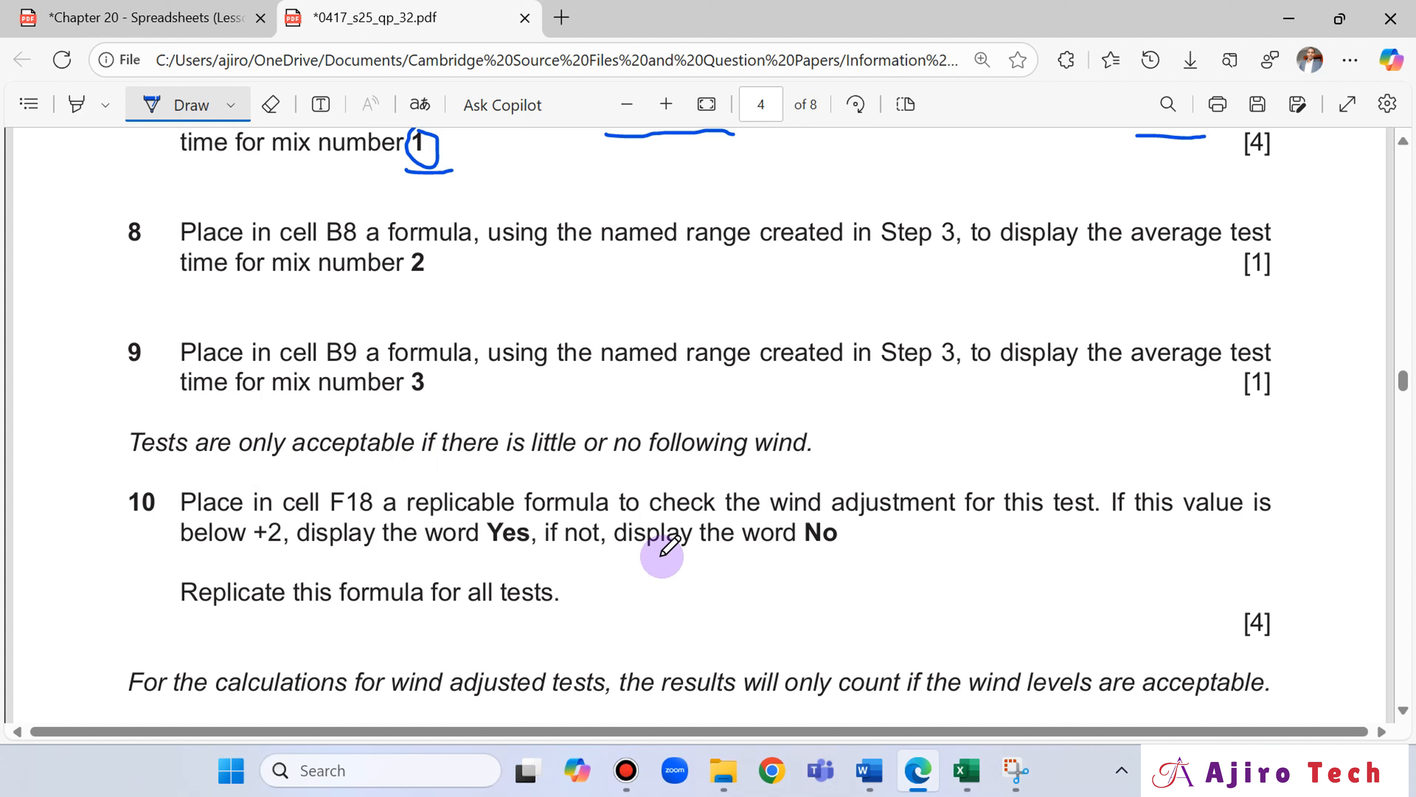
Return to Excel, select the Wind acceptable cell F18, and check the Wind adjustment column against question 10 in Edge.
{"action": "left_click", "coordinate": [966, 771]}
{"action": "scroll", "coordinate": [274, 536], "scroll_direction": "down", "scroll_amount": 3}
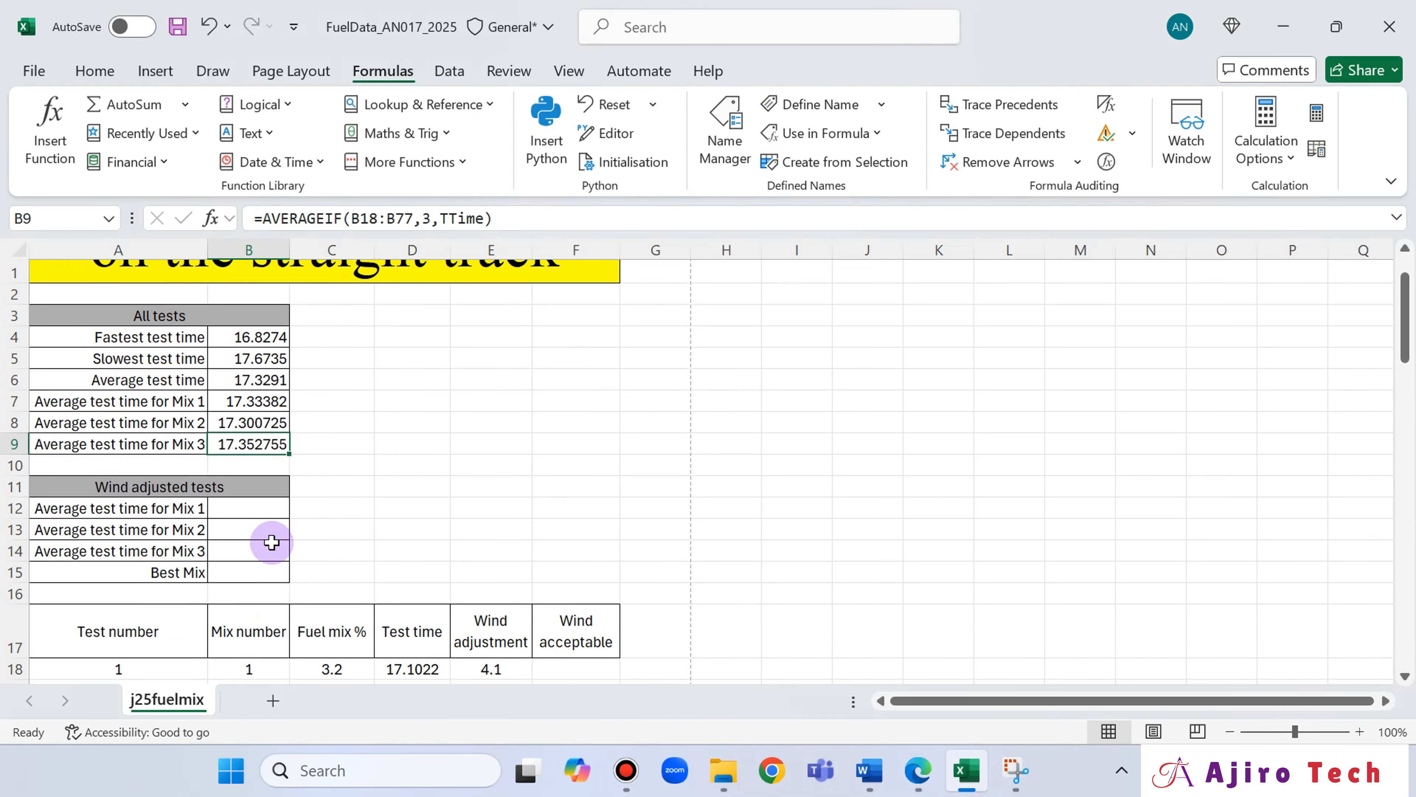
{"action": "scroll", "coordinate": [275, 531], "scroll_direction": "down", "scroll_amount": 1}
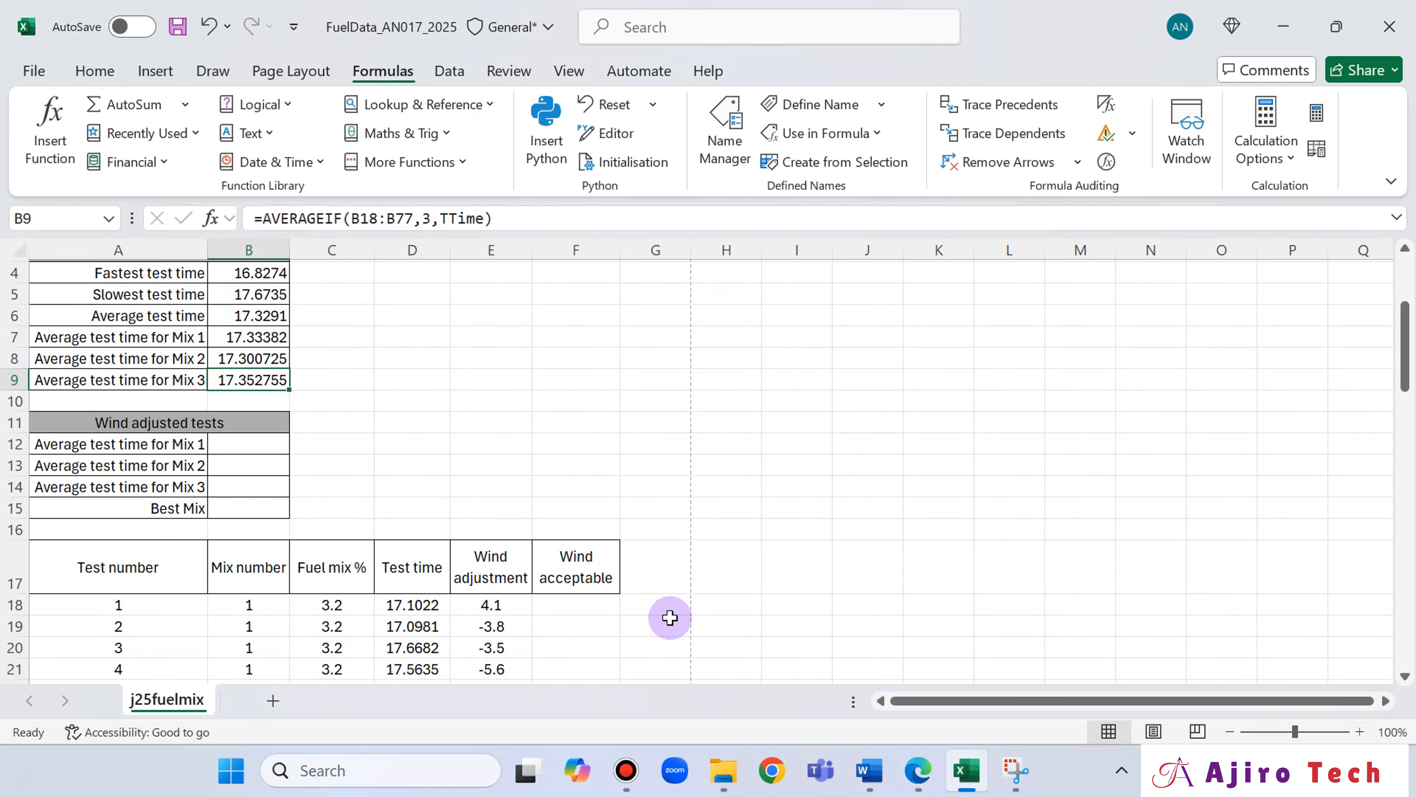
{"action": "left_click", "coordinate": [560, 600]}
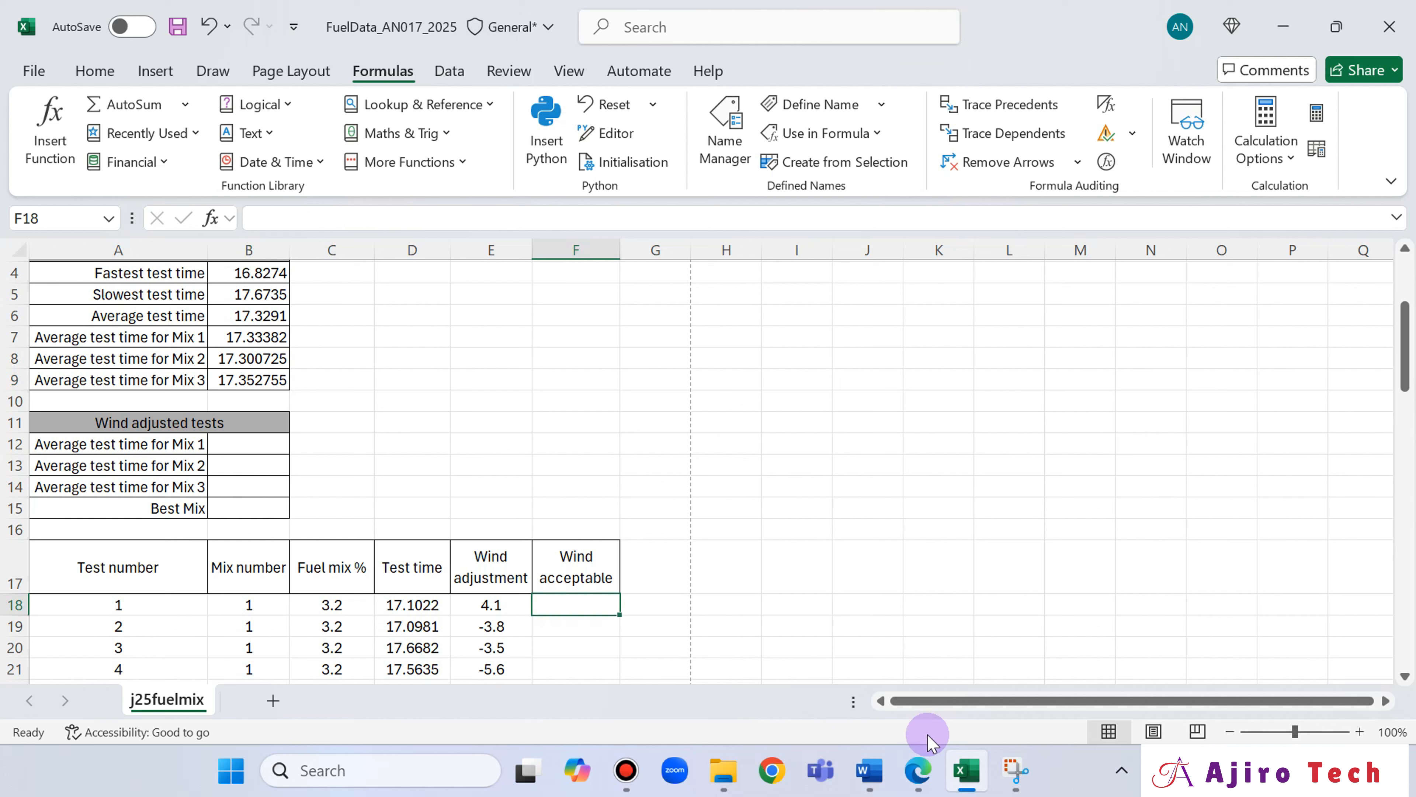
{"action": "left_click", "coordinate": [917, 771]}
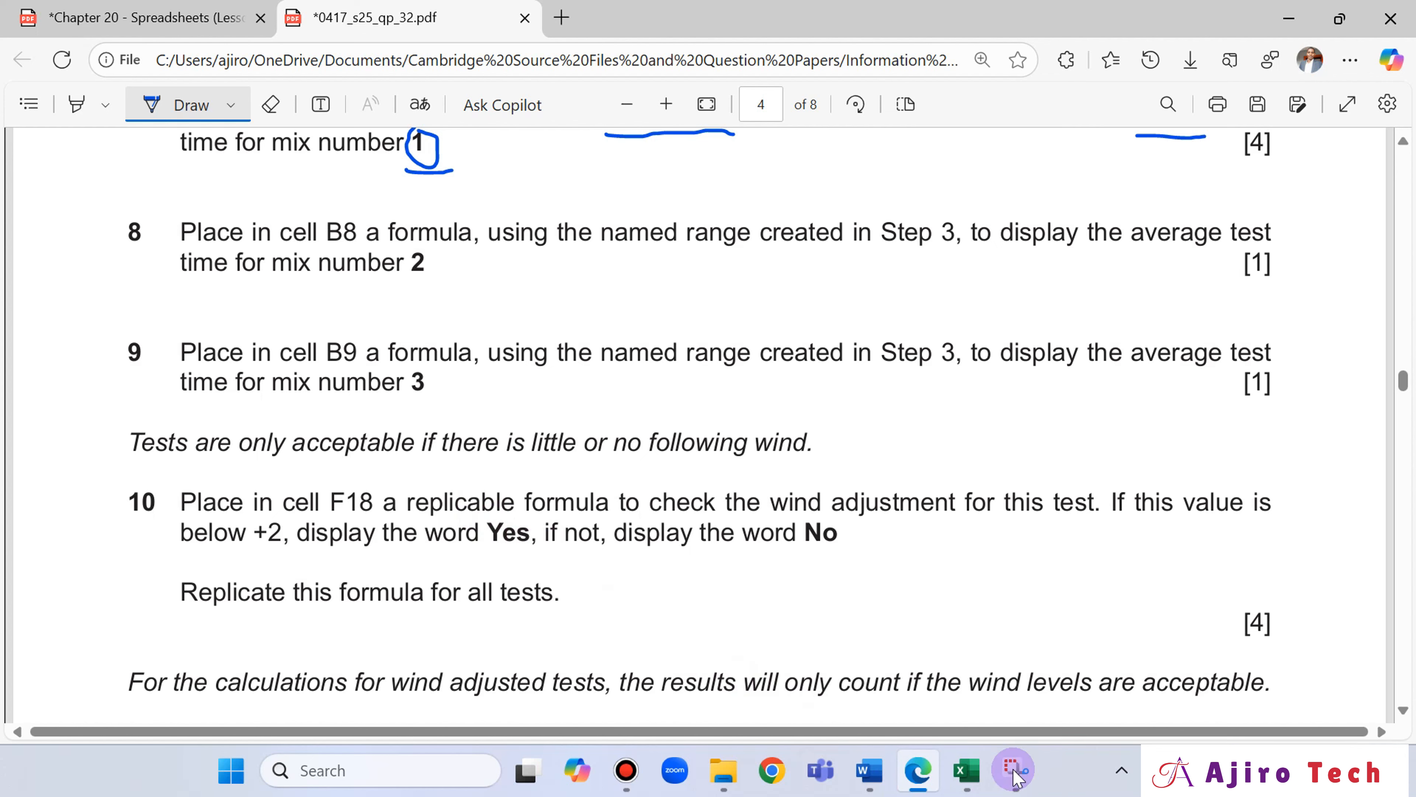
{"action": "left_click", "coordinate": [919, 772]}
{"action": "scroll", "coordinate": [521, 538], "scroll_direction": "down", "scroll_amount": 2}
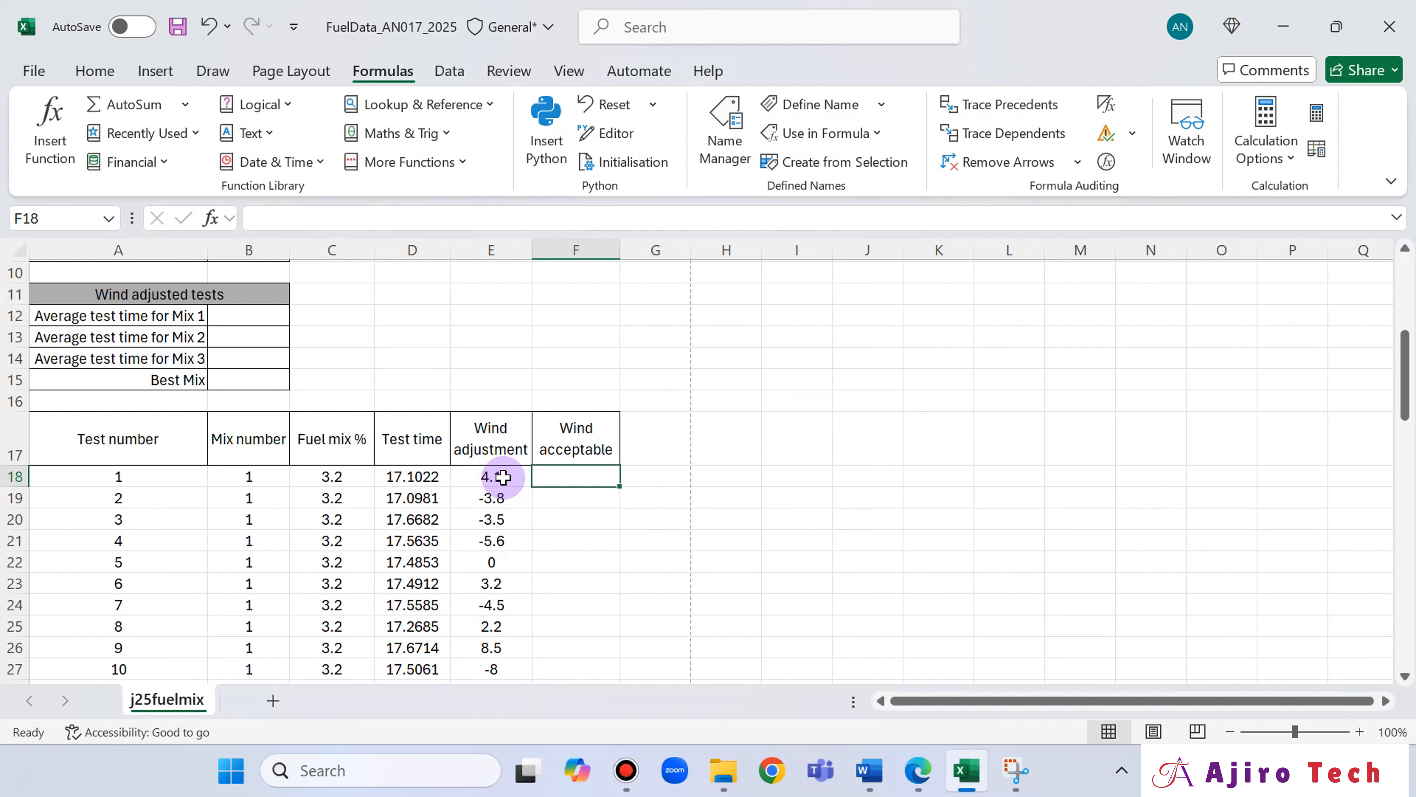
Switch to the exam paper in Edge and underline the word "If" in question 10 with the pen.
{"action": "left_click", "coordinate": [914, 760]}
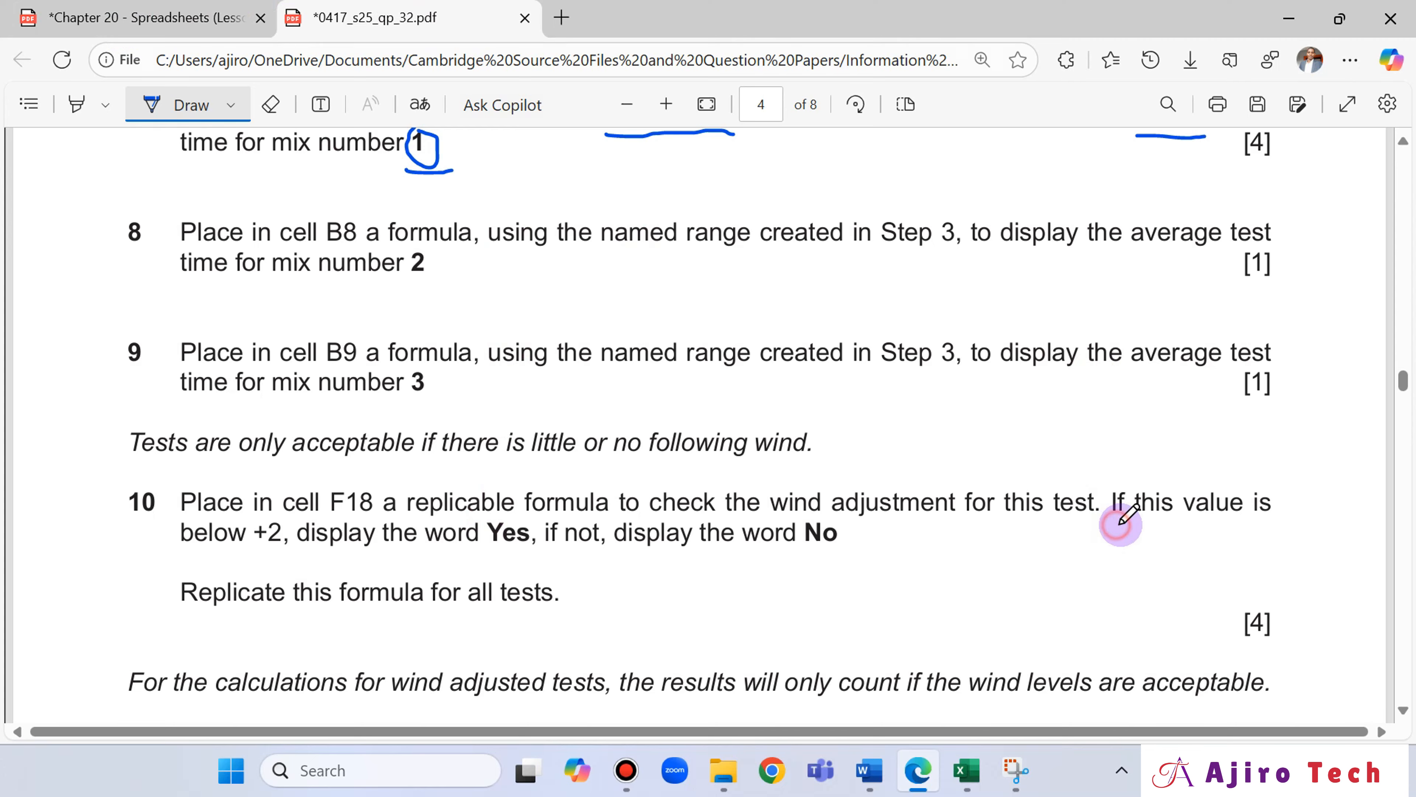
{"action": "left_click_drag", "start_coordinate": [1117, 524], "coordinate": [1132, 524]}
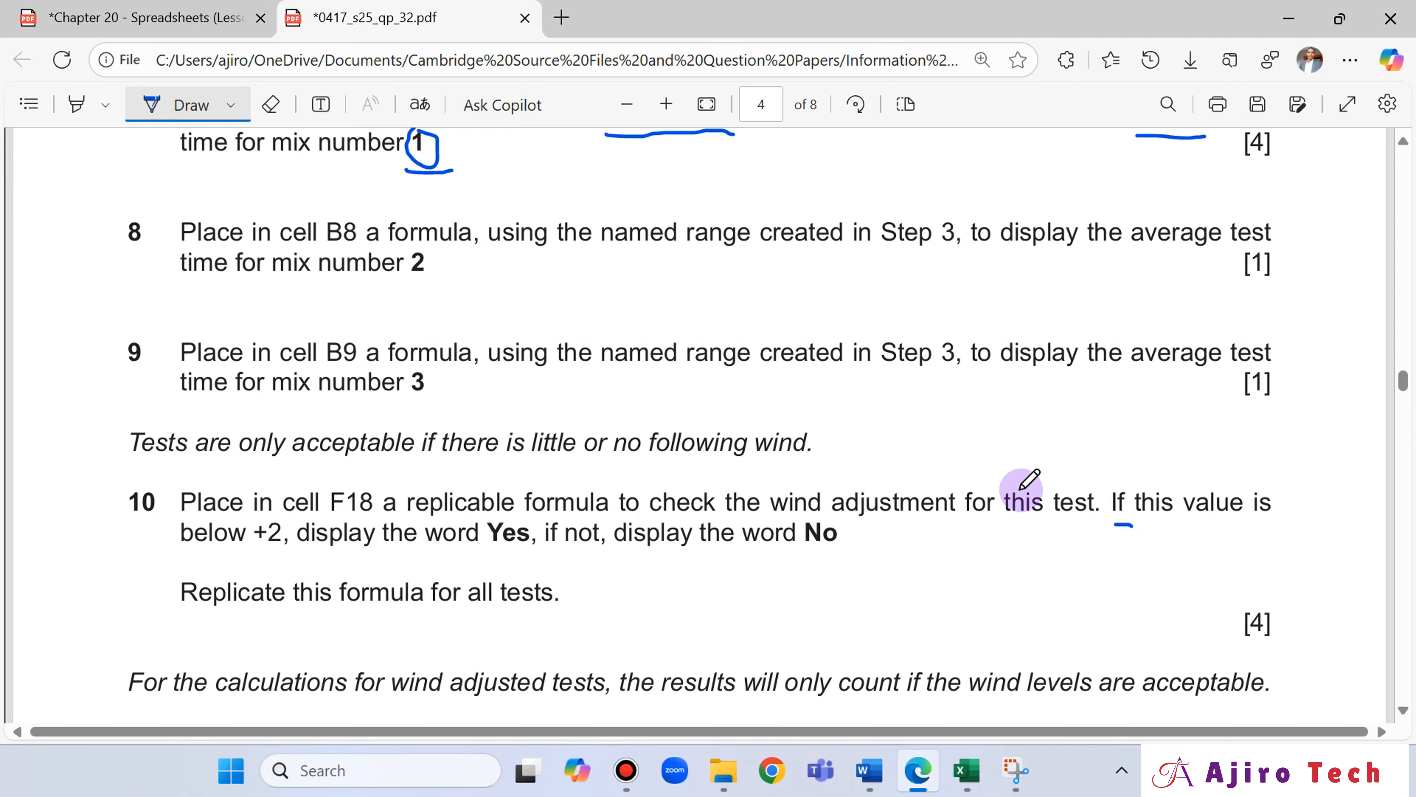
Open the Chapter 20 Spreadsheets lesson slides and find the slide explaining the IF function.
{"action": "left_click", "coordinate": [168, 18]}
{"action": "scroll", "coordinate": [873, 366], "scroll_direction": "up", "scroll_amount": 20}
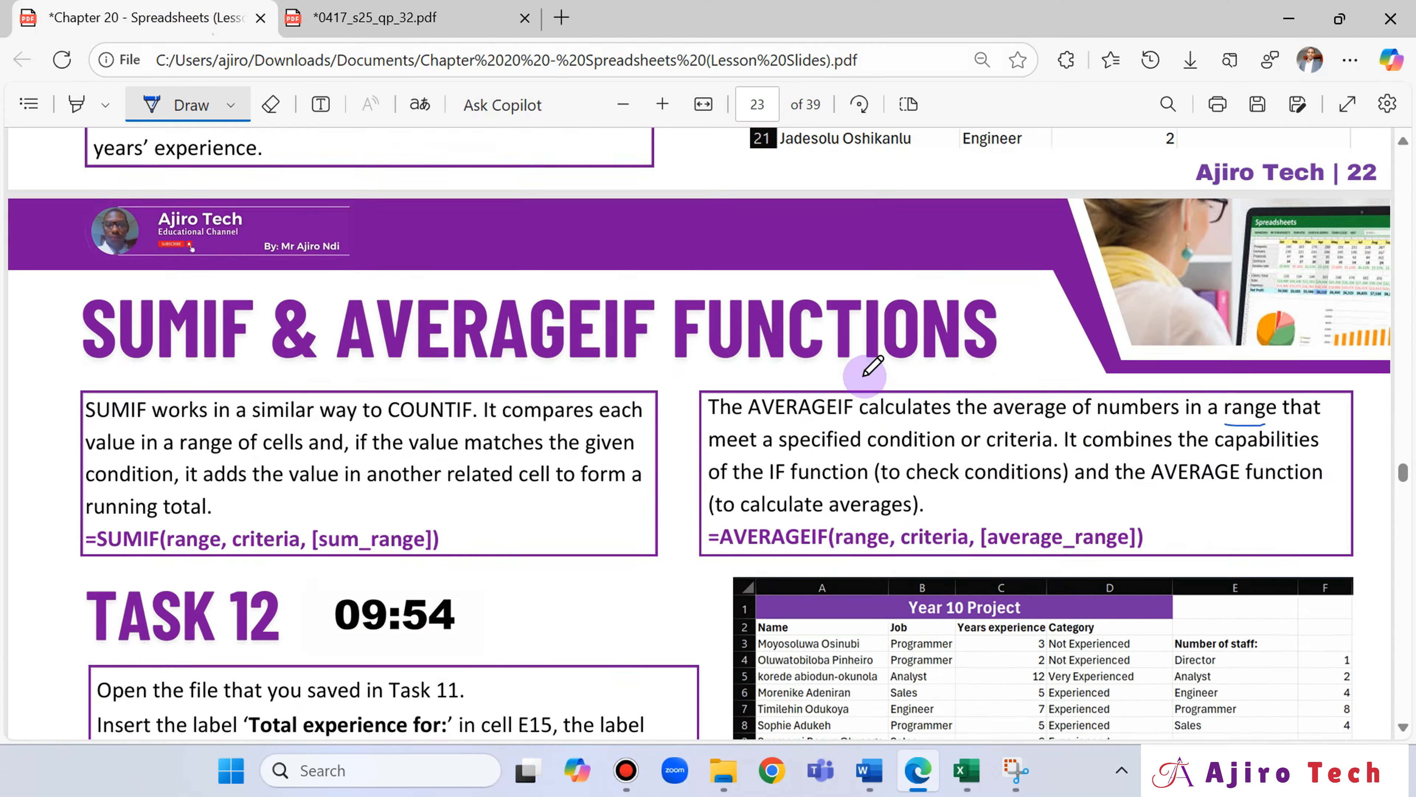
{"action": "scroll", "coordinate": [873, 365], "scroll_direction": "down", "scroll_amount": 5}
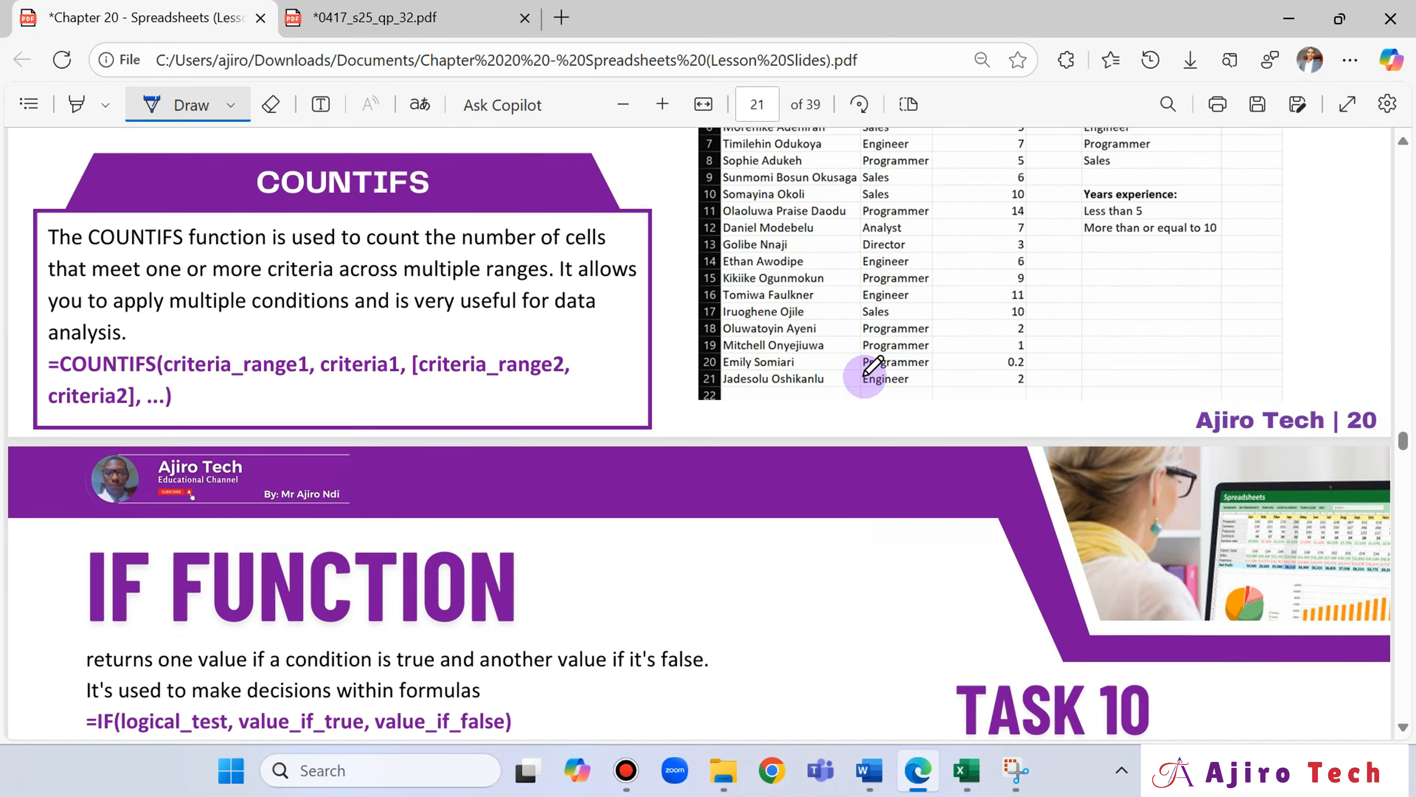
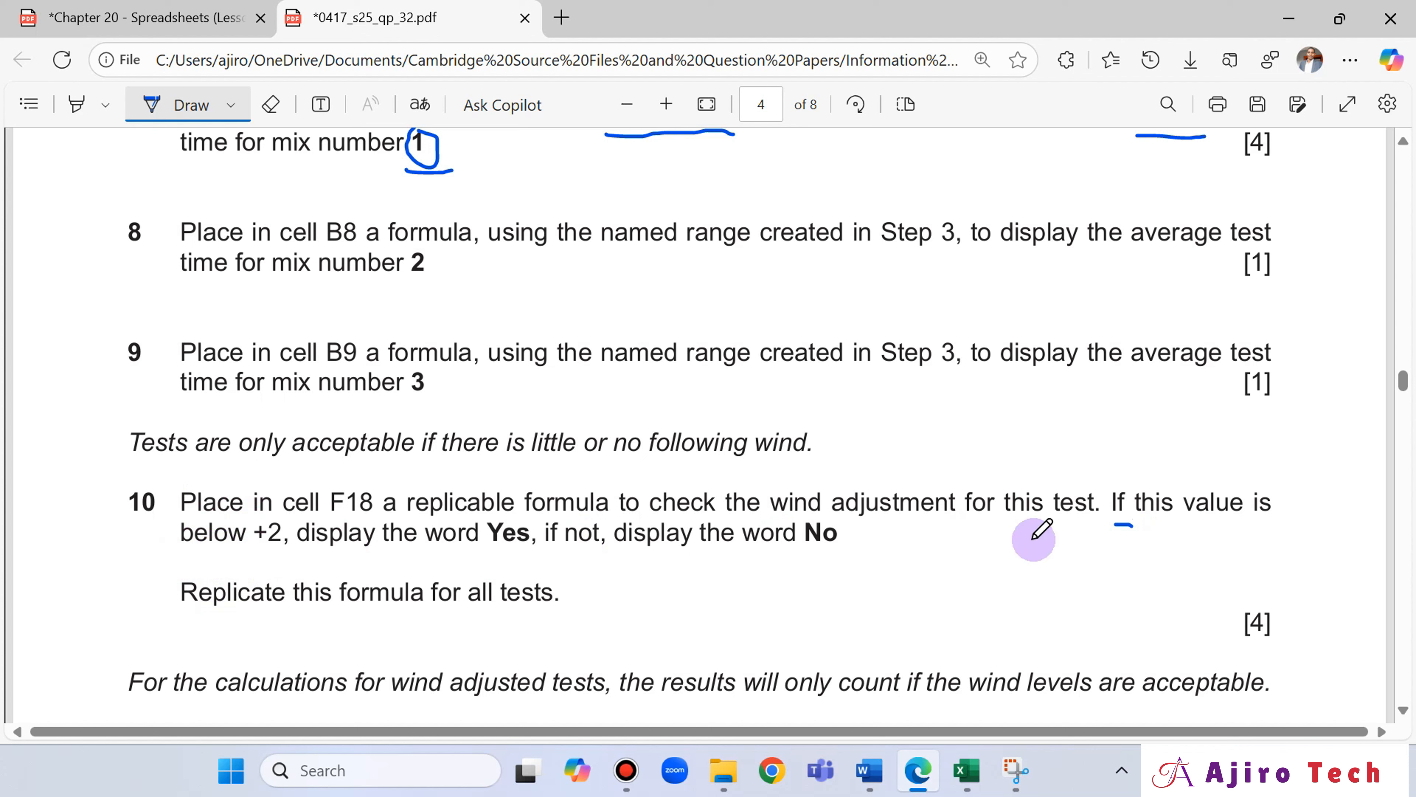
Handwrite the notes "Above >" and "Below <+2" beside question 10 on the exam paper.
{"action": "mouse_move", "coordinate": [962, 575]}
{"action": "left_mouse_down"}
{"action": "mouse_move", "coordinate": [959, 555]}
{"action": "mouse_move", "coordinate": [995, 578]}
{"action": "mouse_move", "coordinate": [977, 544]}
{"action": "mouse_move", "coordinate": [1019, 570]}
{"action": "mouse_move", "coordinate": [1072, 540]}
{"action": "mouse_move", "coordinate": [1100, 555]}
{"action": "mouse_move", "coordinate": [1078, 571]}
{"action": "left_mouse_up"}
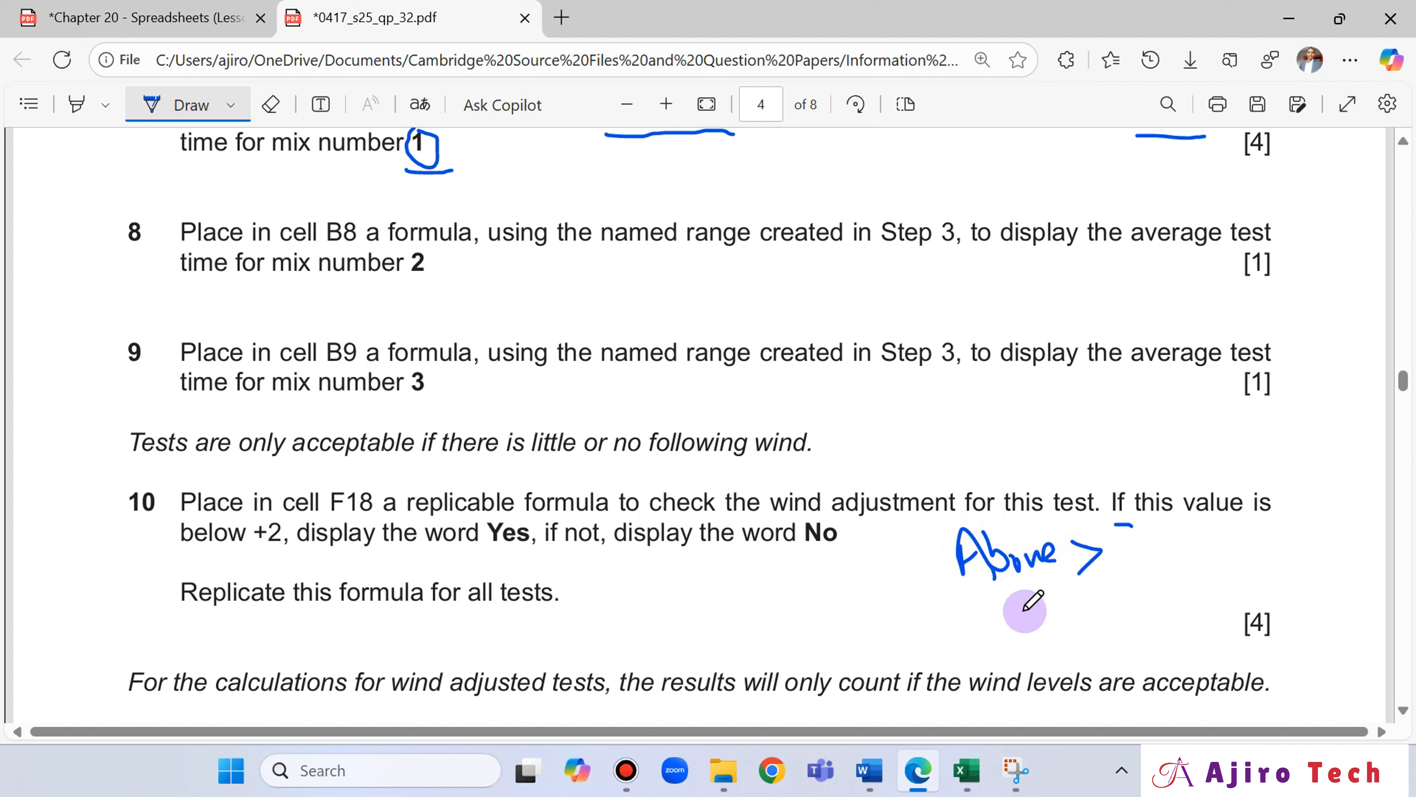
{"action": "mouse_move", "coordinate": [990, 608]}
{"action": "left_mouse_down"}
{"action": "mouse_move", "coordinate": [1074, 611]}
{"action": "mouse_move", "coordinate": [1086, 595]}
{"action": "left_mouse_up"}
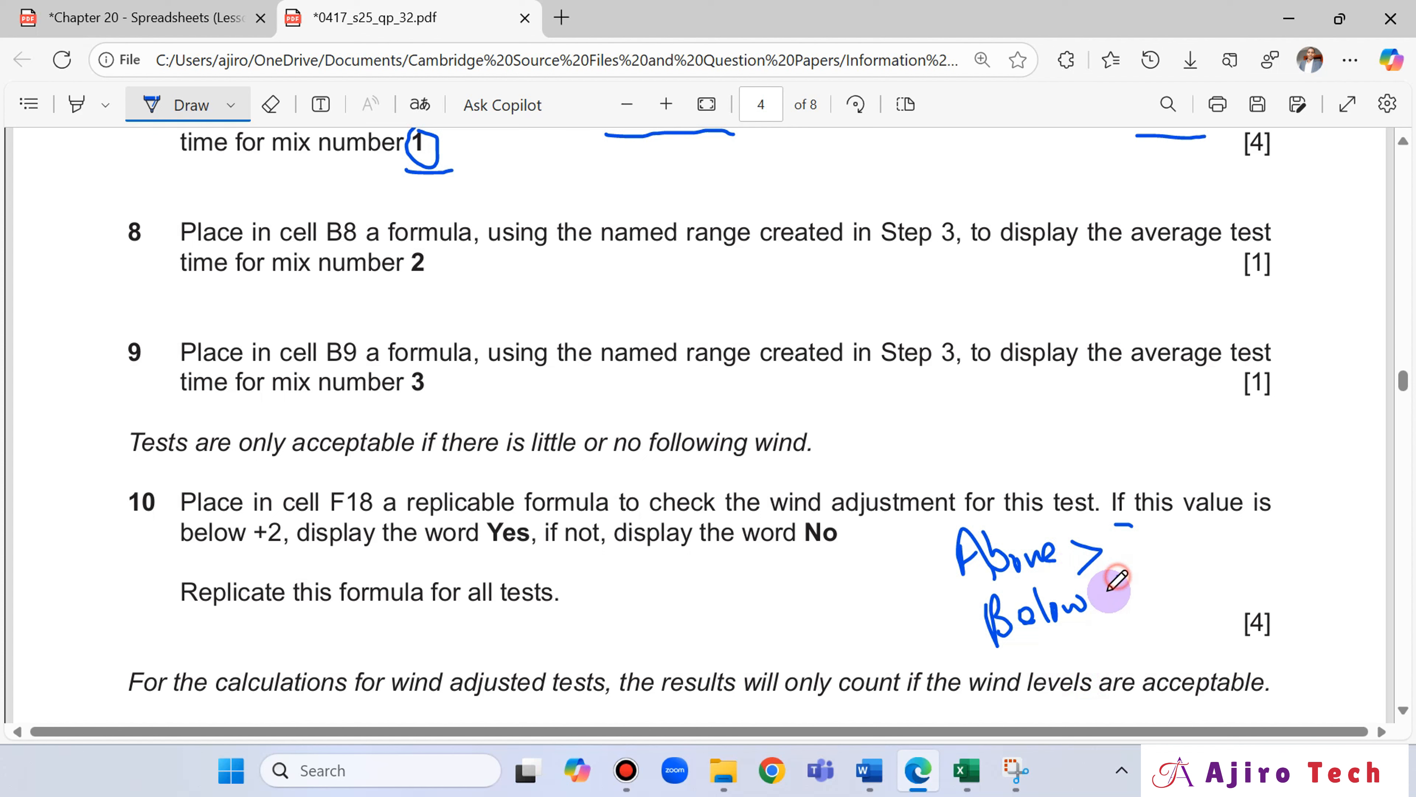
{"action": "left_click_drag", "start_coordinate": [1128, 575], "coordinate": [1129, 597]}
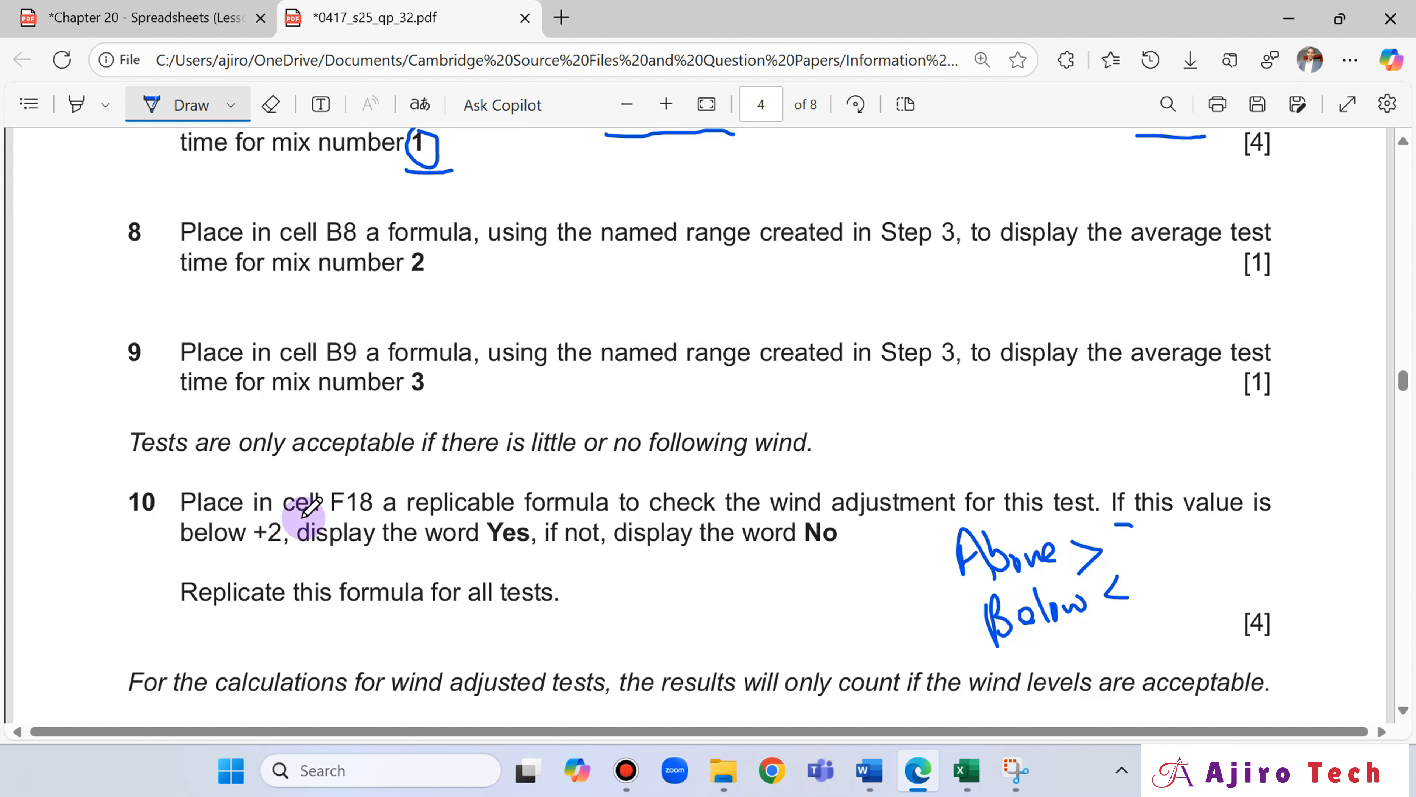
{"action": "mouse_move", "coordinate": [1138, 567]}
{"action": "left_mouse_down"}
{"action": "mouse_move", "coordinate": [1147, 601]}
{"action": "mouse_move", "coordinate": [1150, 568]}
{"action": "mouse_move", "coordinate": [1156, 583]}
{"action": "mouse_move", "coordinate": [1184, 580]}
{"action": "left_mouse_up"}
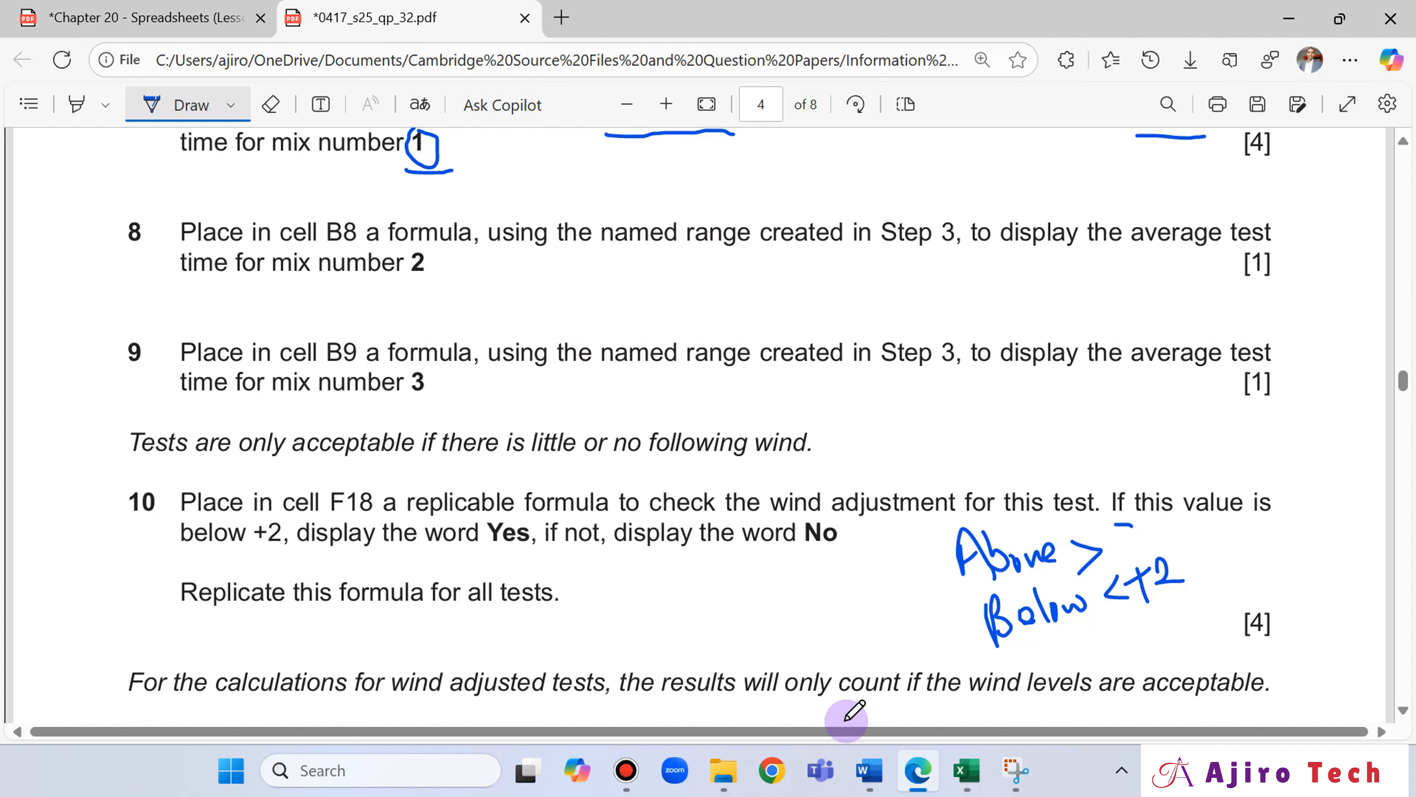
Switch to Excel and start an IF formula in F18 with the logical test E18<2, checking question 10 in Edge.
{"action": "left_click", "coordinate": [968, 772]}
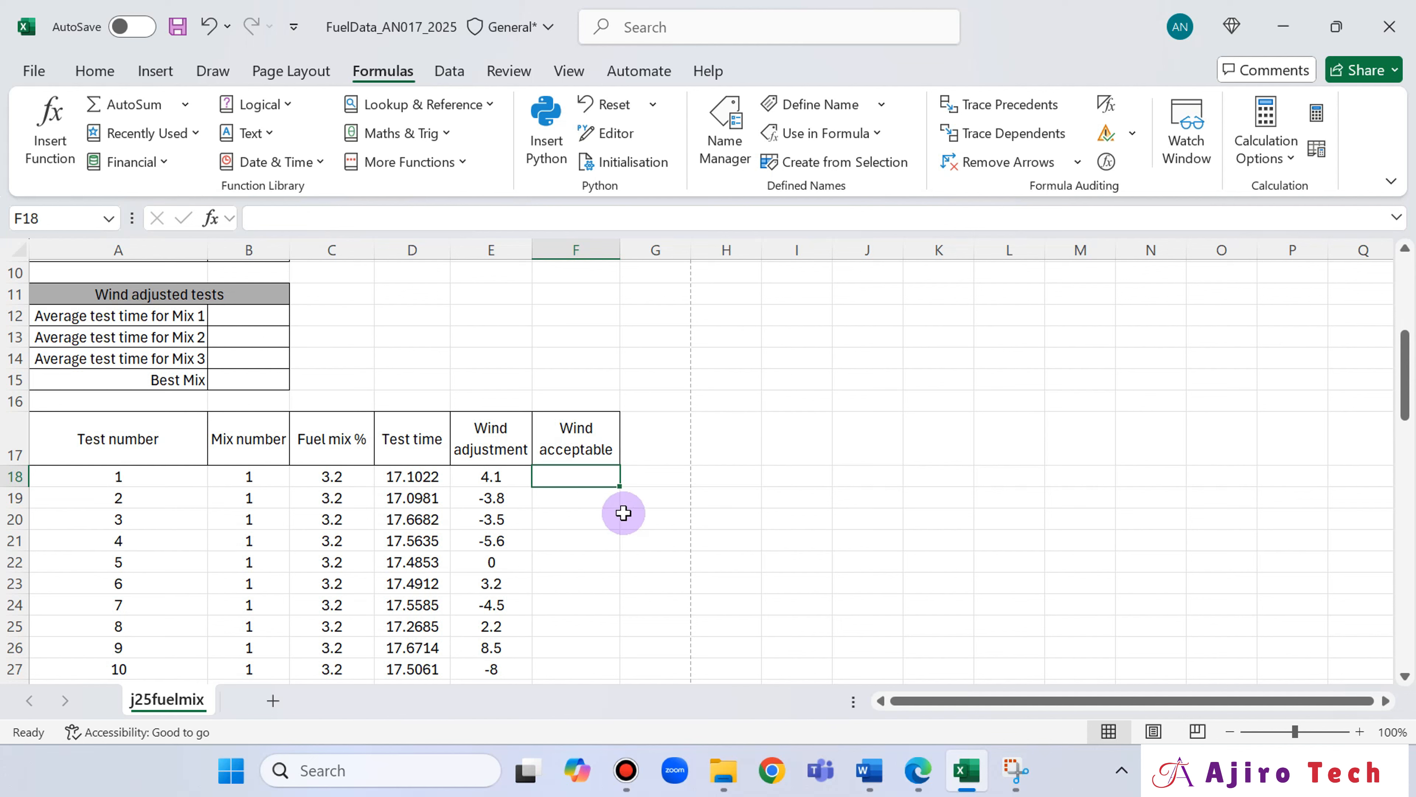
{"action": "type", "text": "=if"}
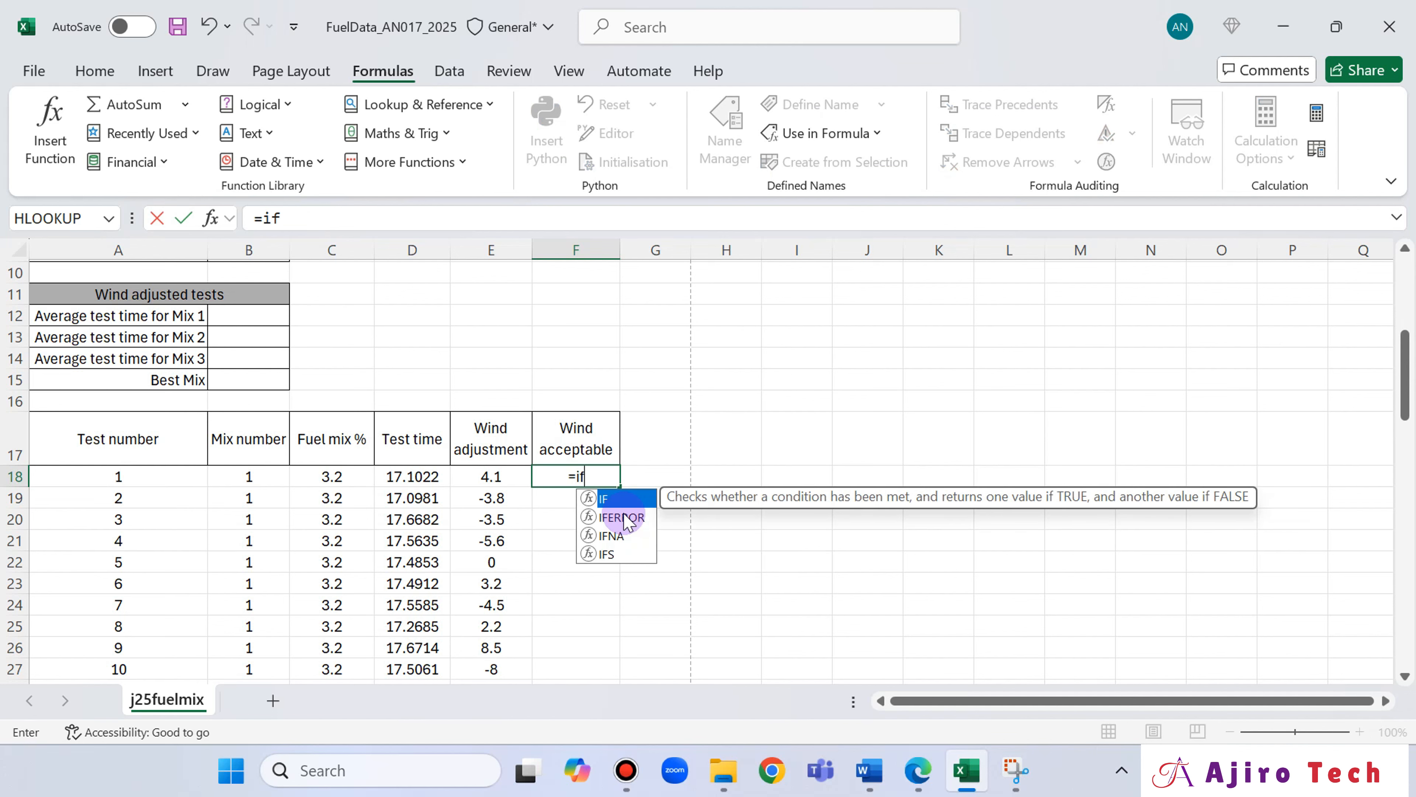
{"action": "double_click", "coordinate": [617, 497]}
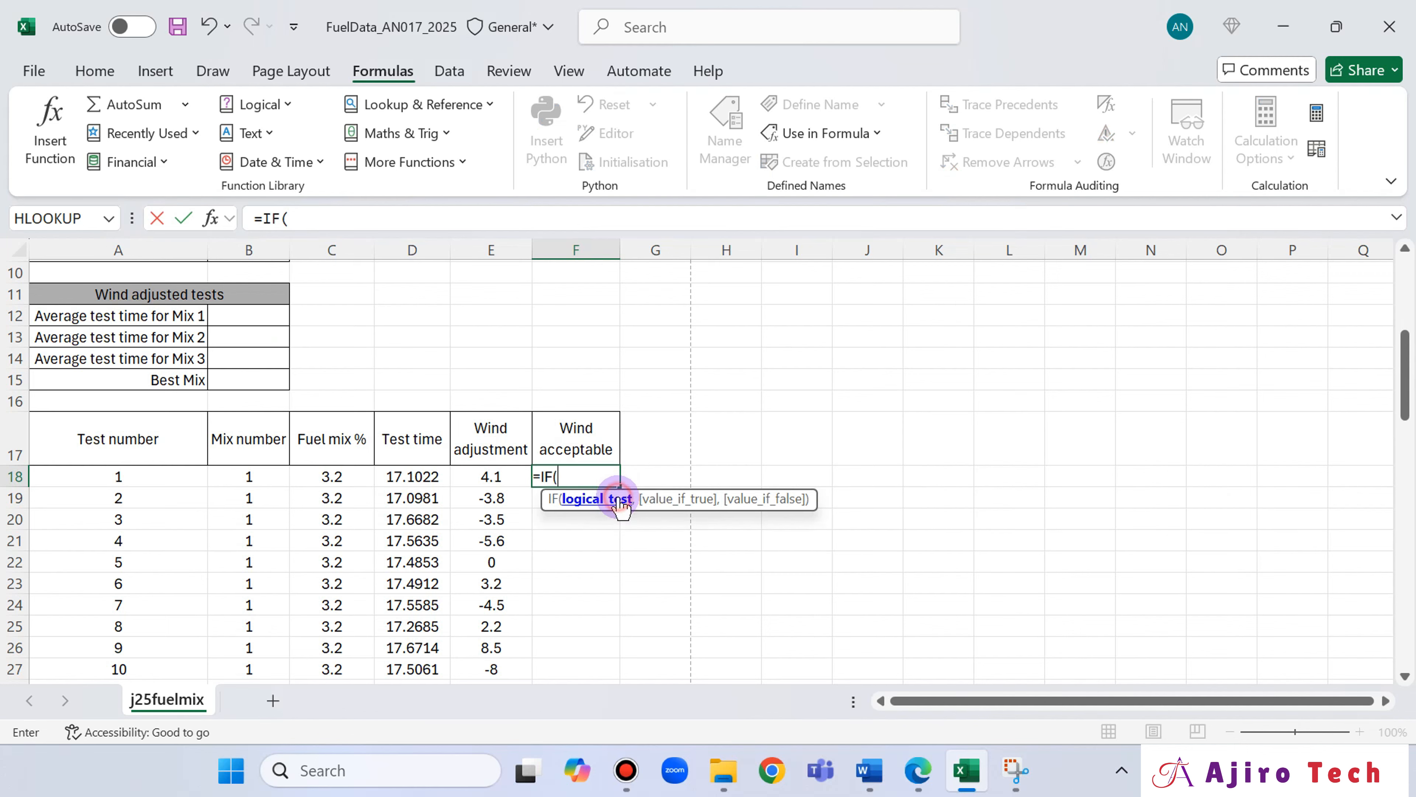
{"action": "left_click", "coordinate": [917, 769]}
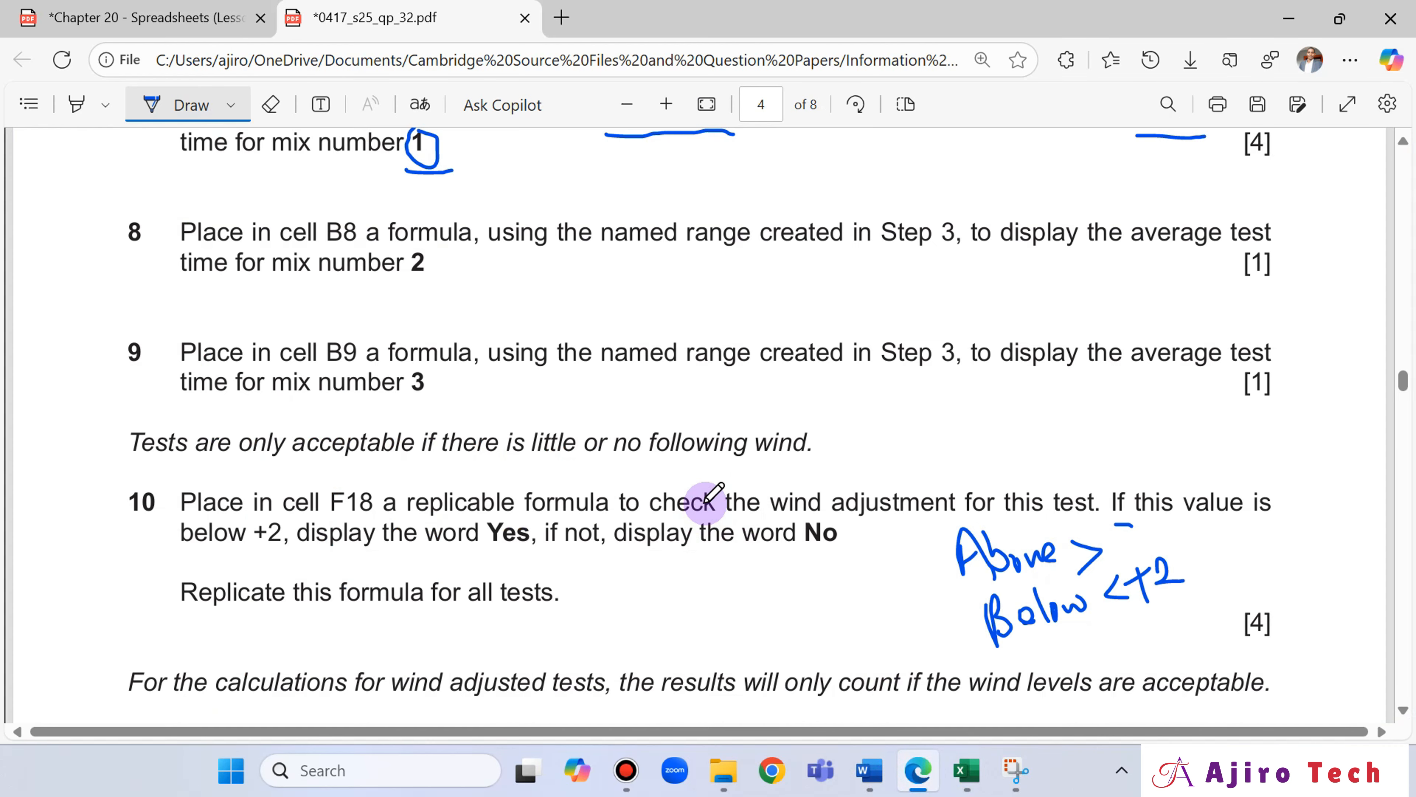
{"action": "scroll", "coordinate": [705, 480], "scroll_direction": "down", "scroll_amount": 2}
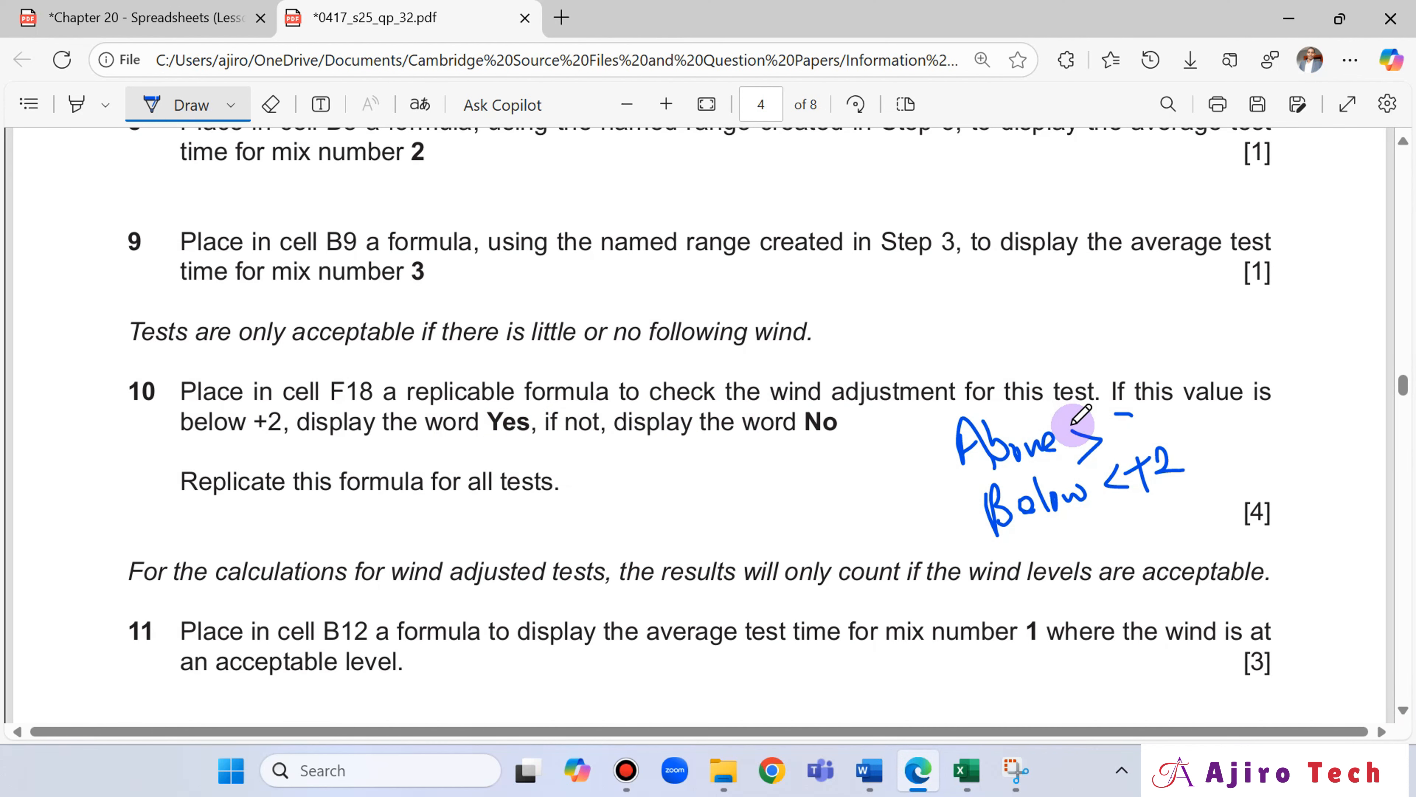
{"action": "left_click", "coordinate": [965, 772]}
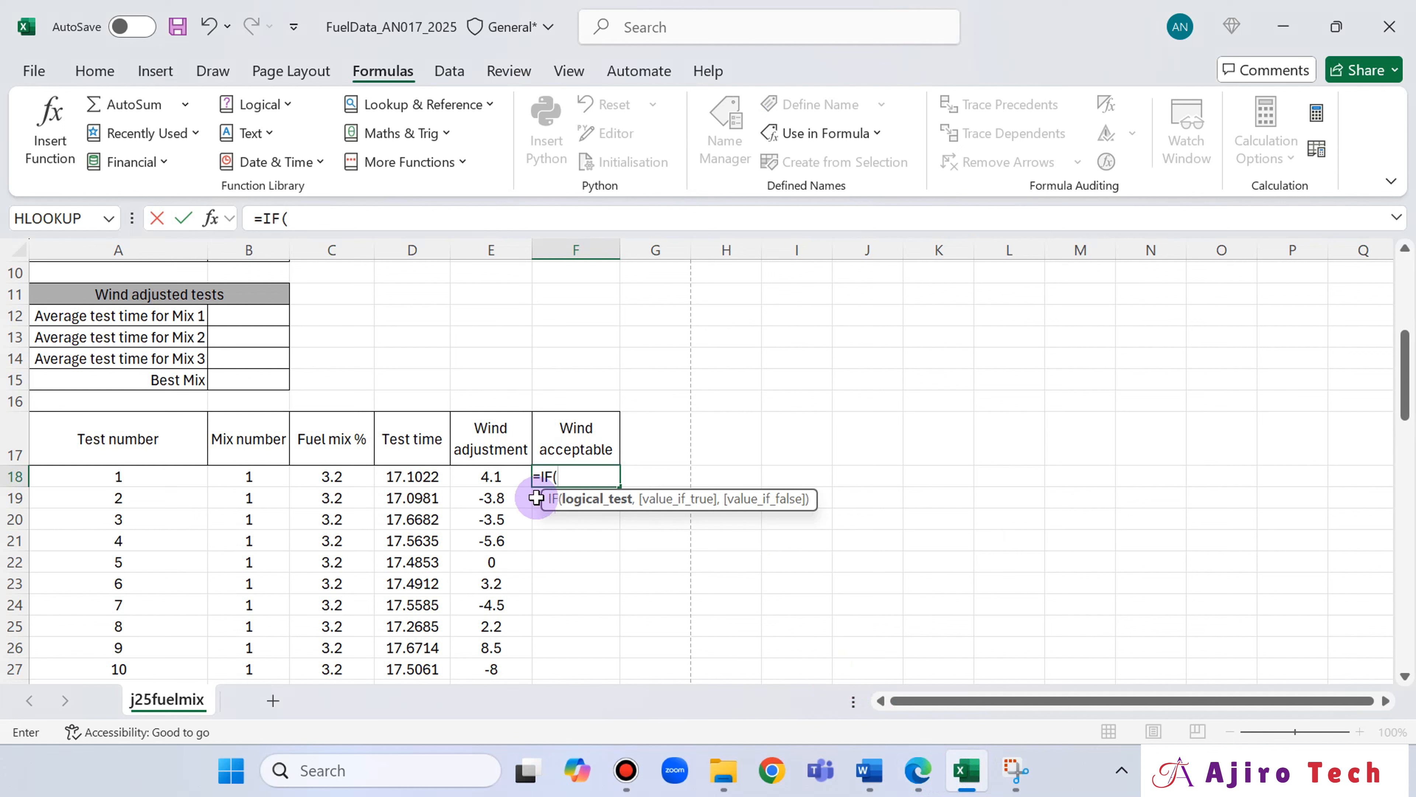
{"action": "left_click", "coordinate": [484, 478]}
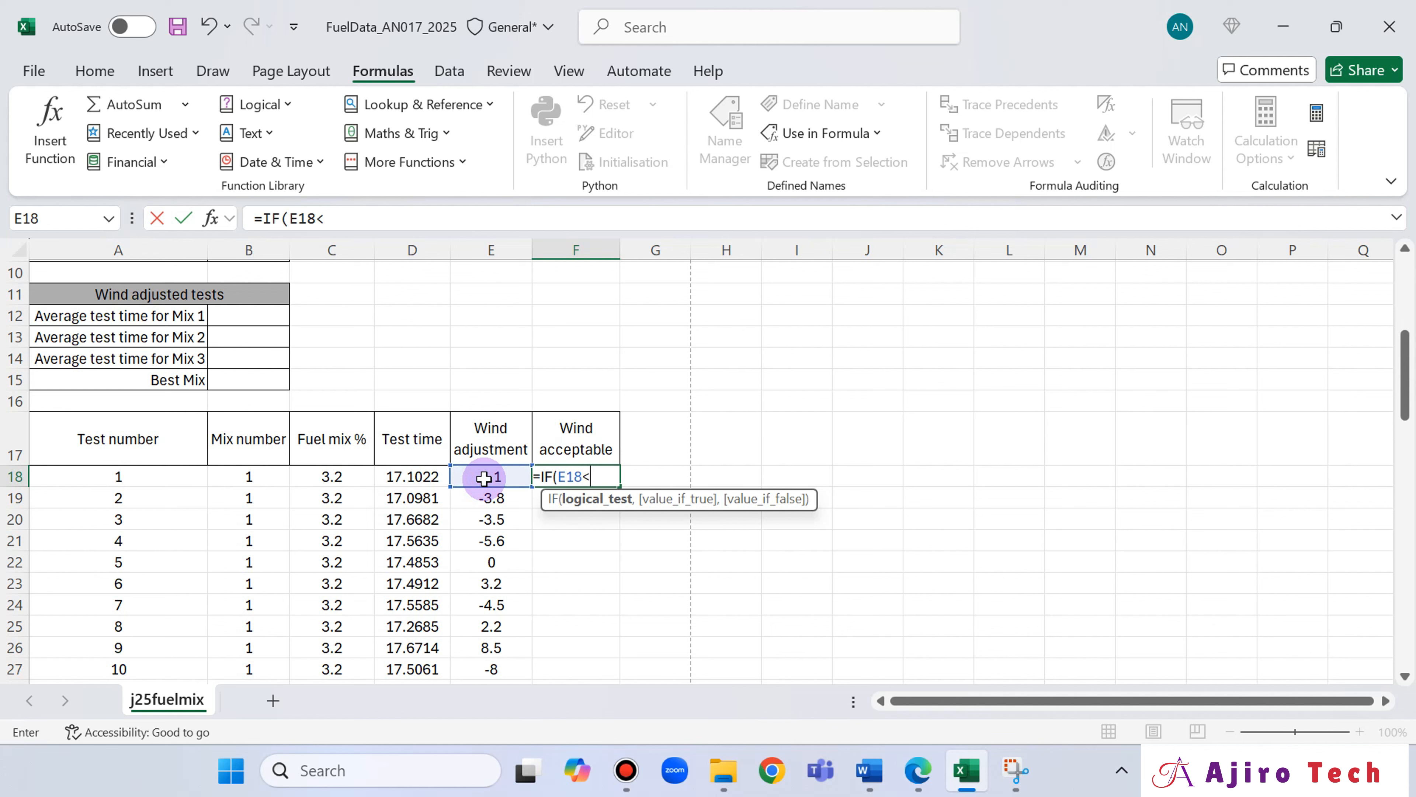
{"action": "left_click", "coordinate": [918, 770]}
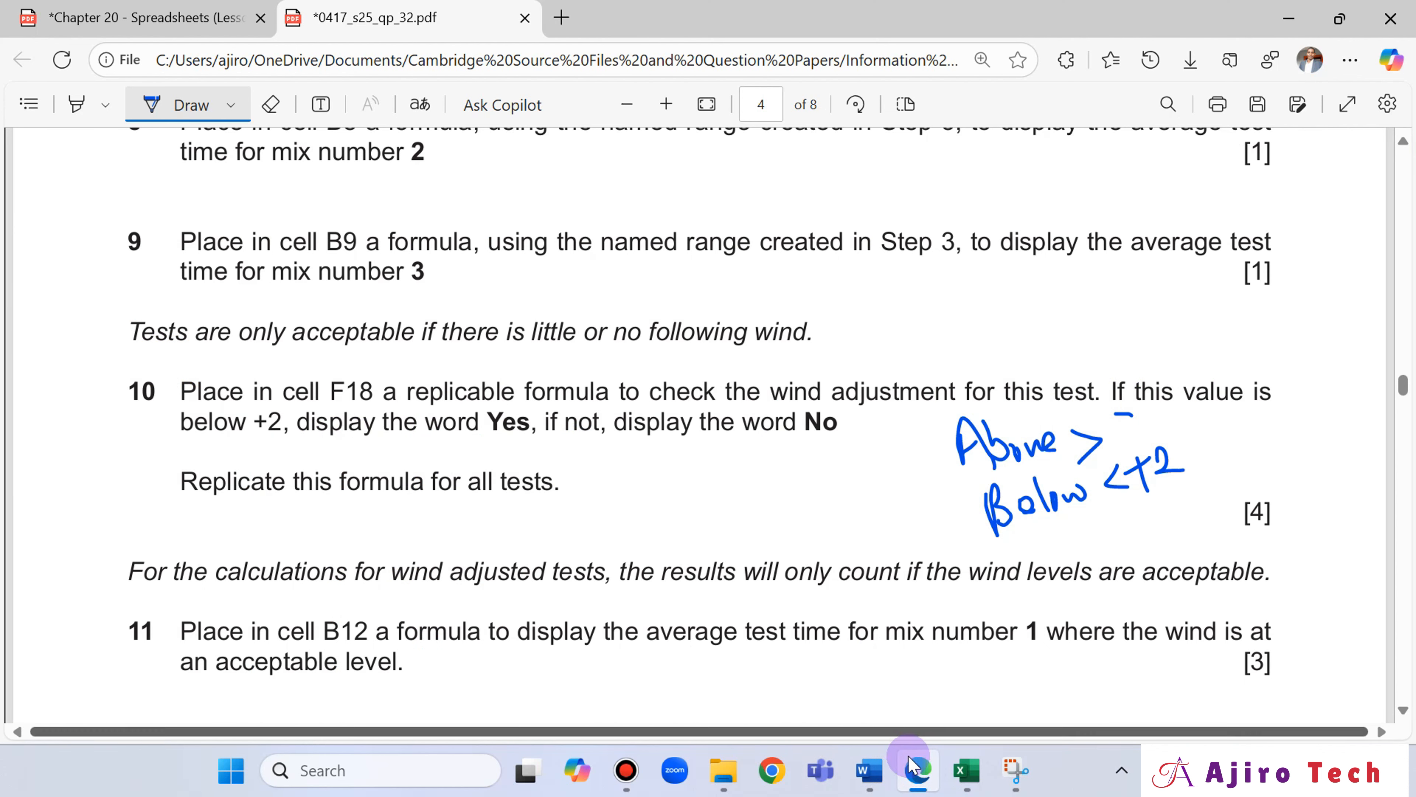
{"action": "left_click", "coordinate": [964, 784]}
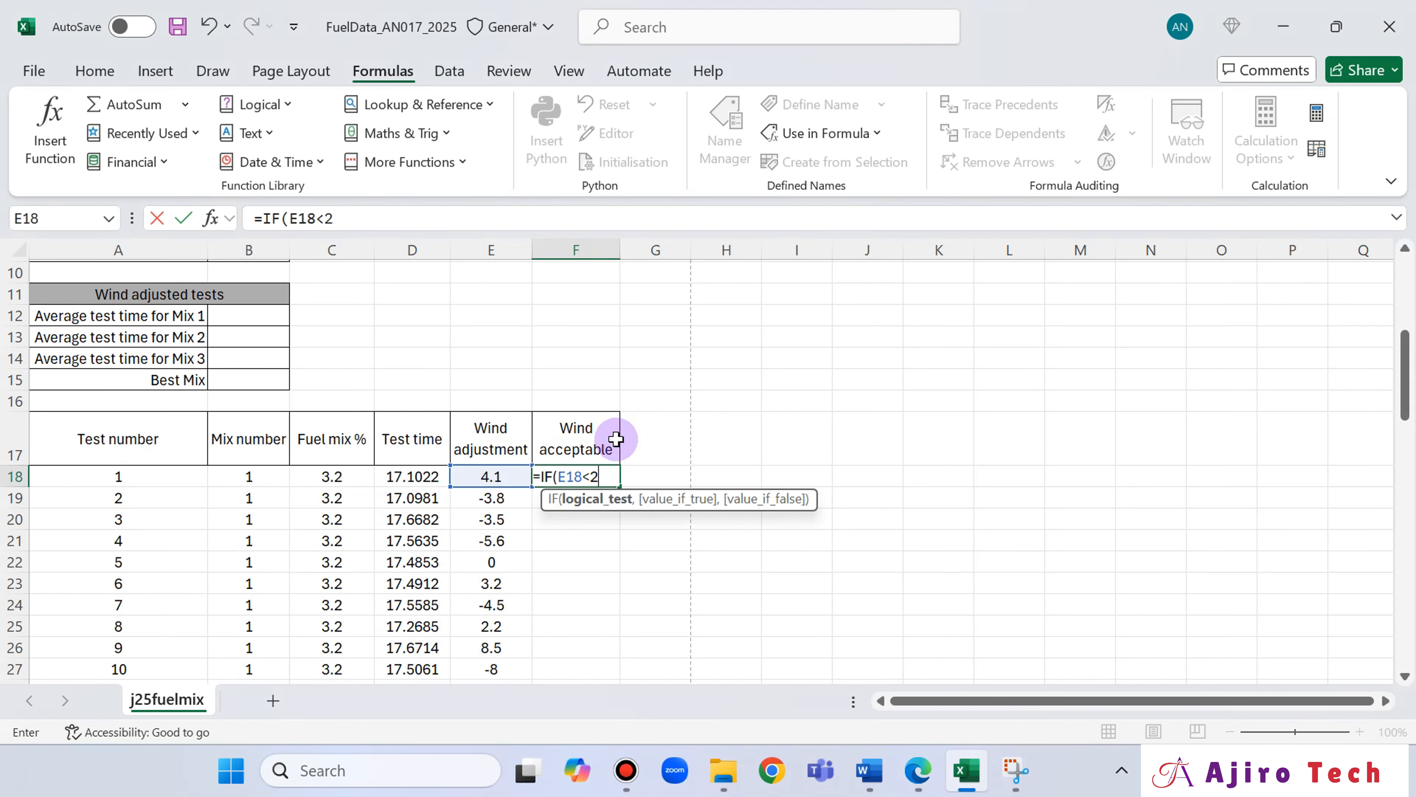
{"action": "type", "text": "2,"}
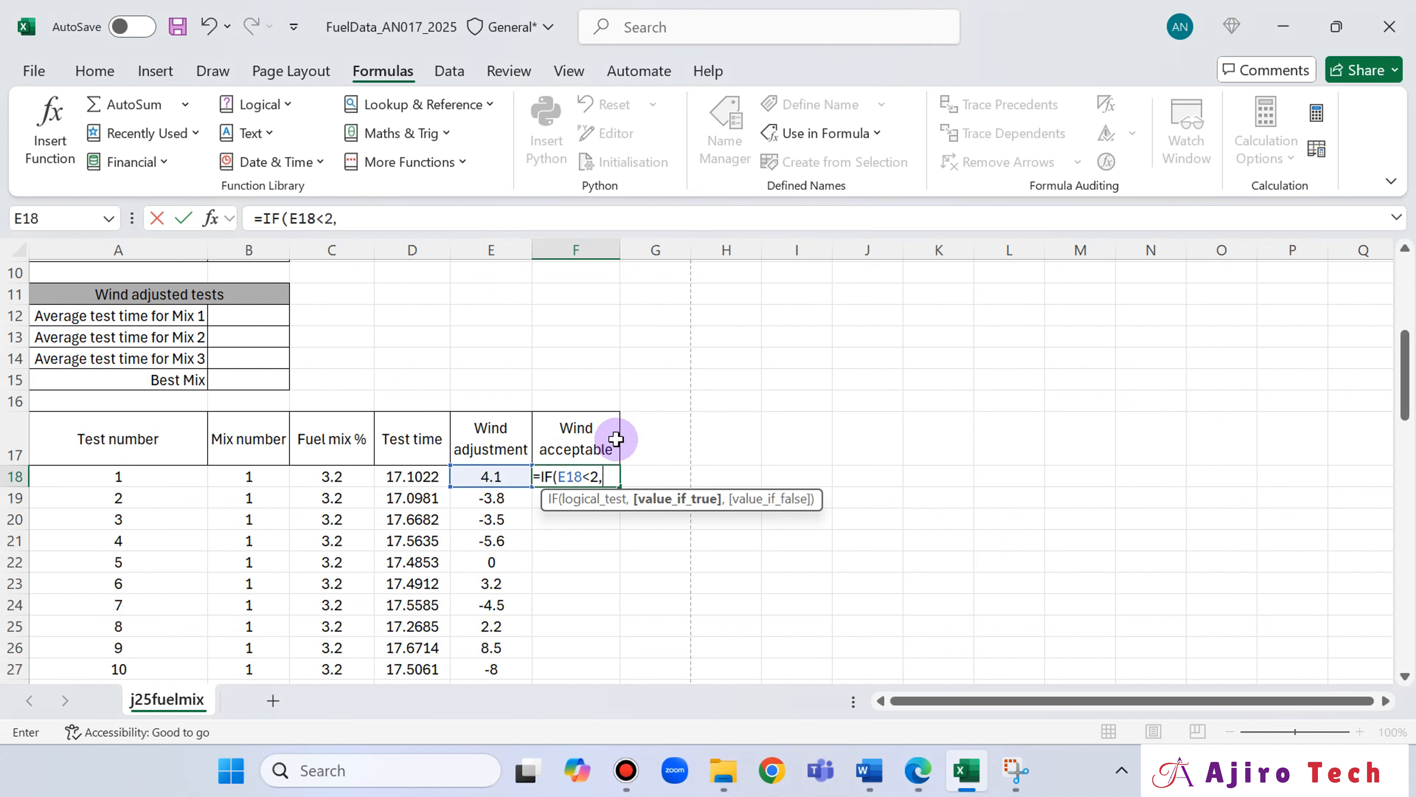
Recheck question 10 in Edge and add "Yes" as the value if true in the F18 formula in Excel.
{"action": "left_click", "coordinate": [934, 780]}
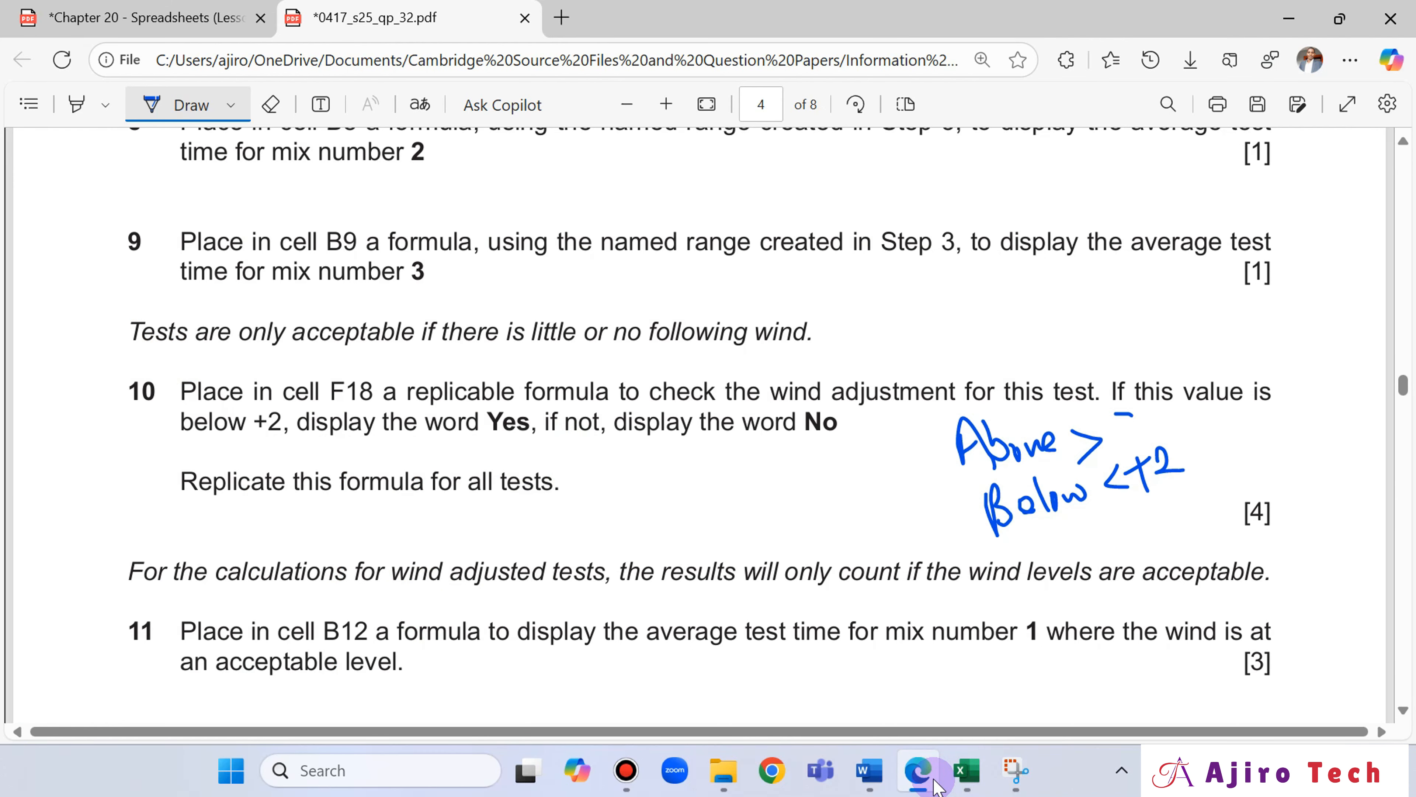
{"action": "left_click", "coordinate": [966, 772]}
{"action": "left_click", "coordinate": [343, 219]}
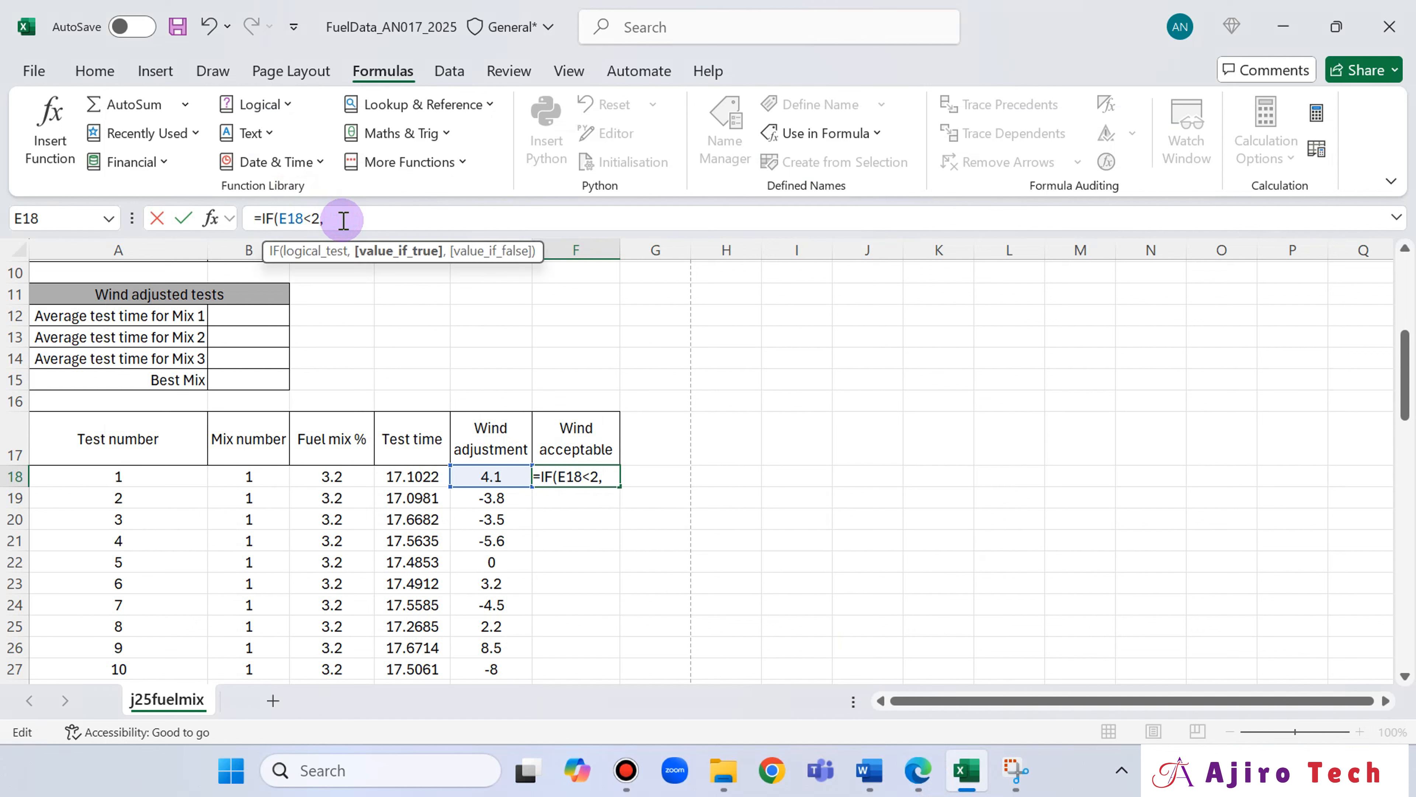
{"action": "type", "text": "\"\""}
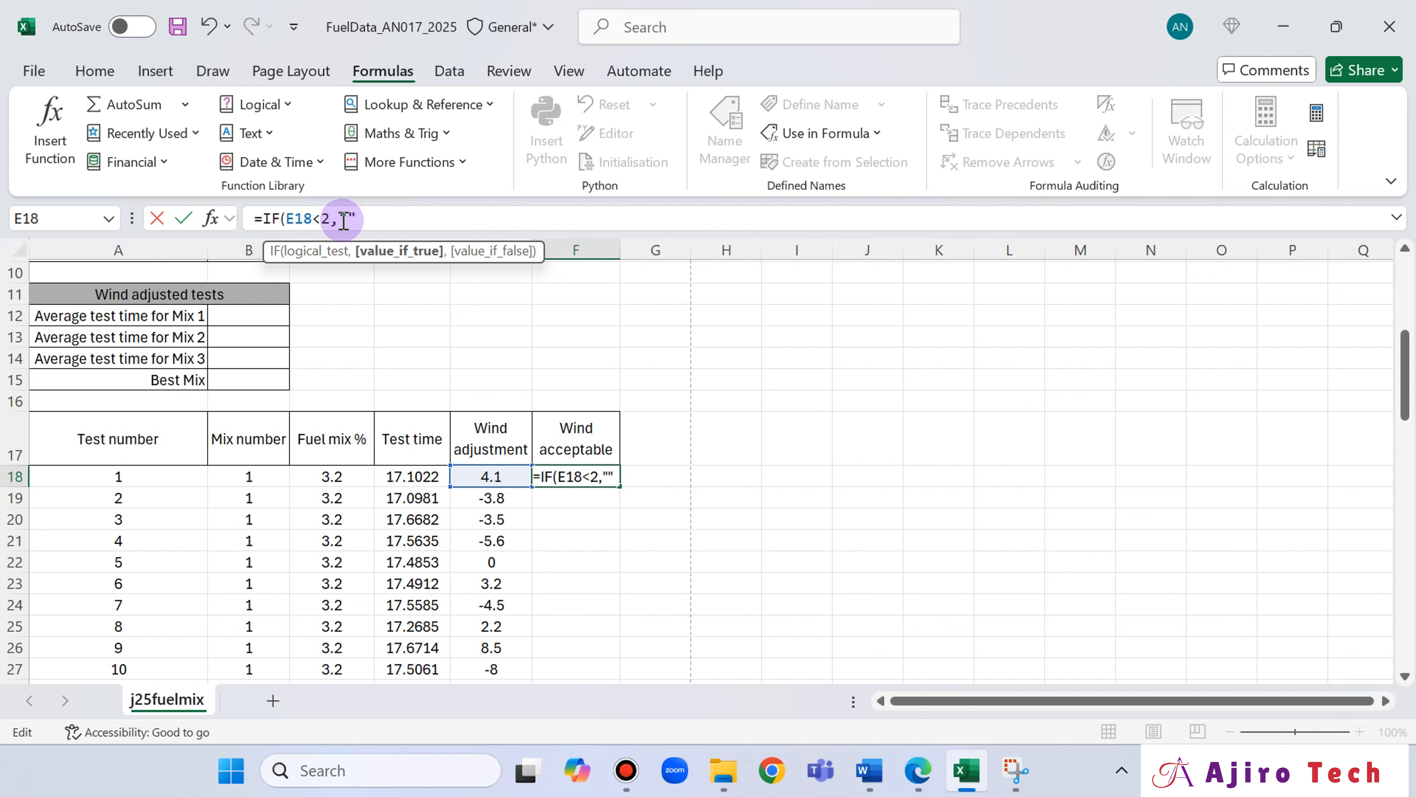
{"action": "left_click", "coordinate": [344, 220]}
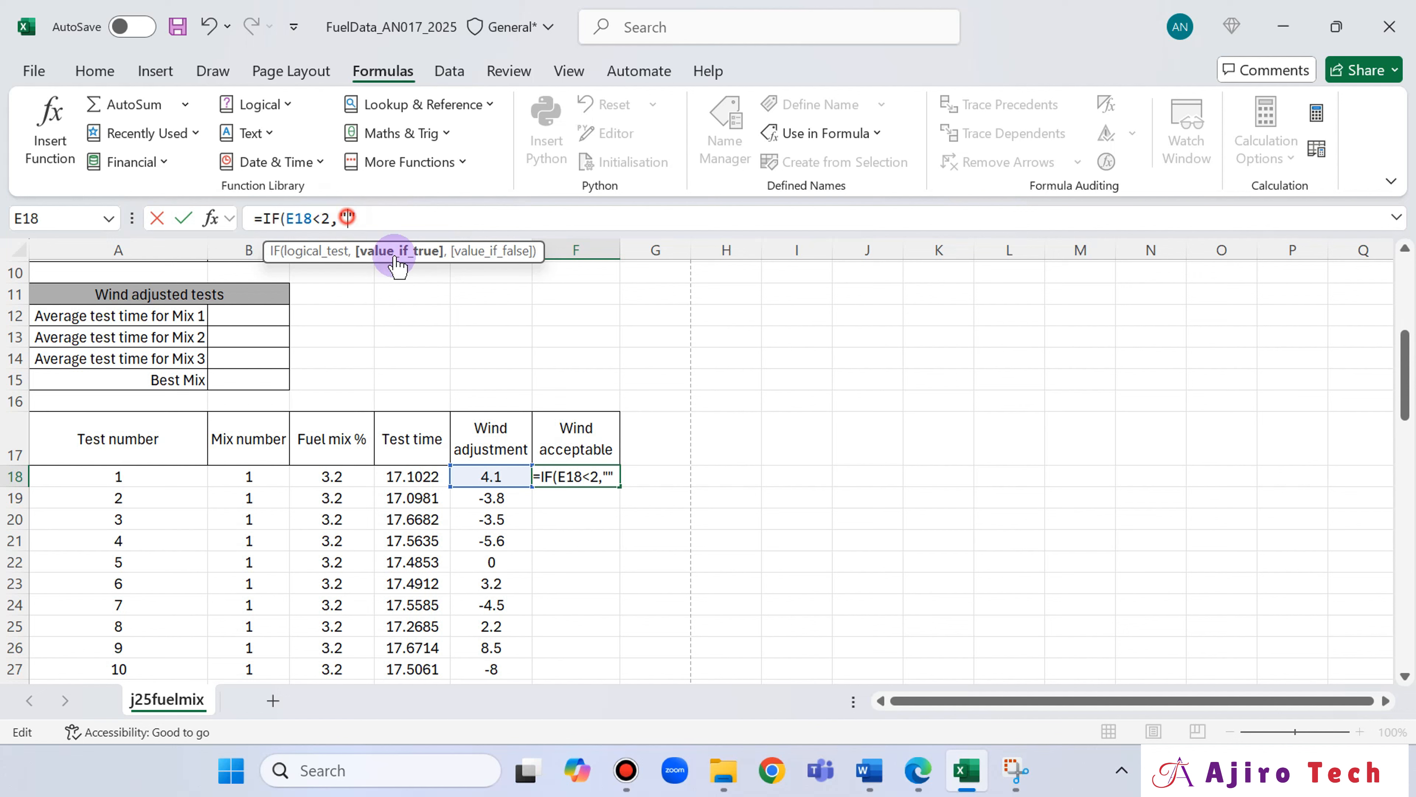
{"action": "type", "text": "Yes"}
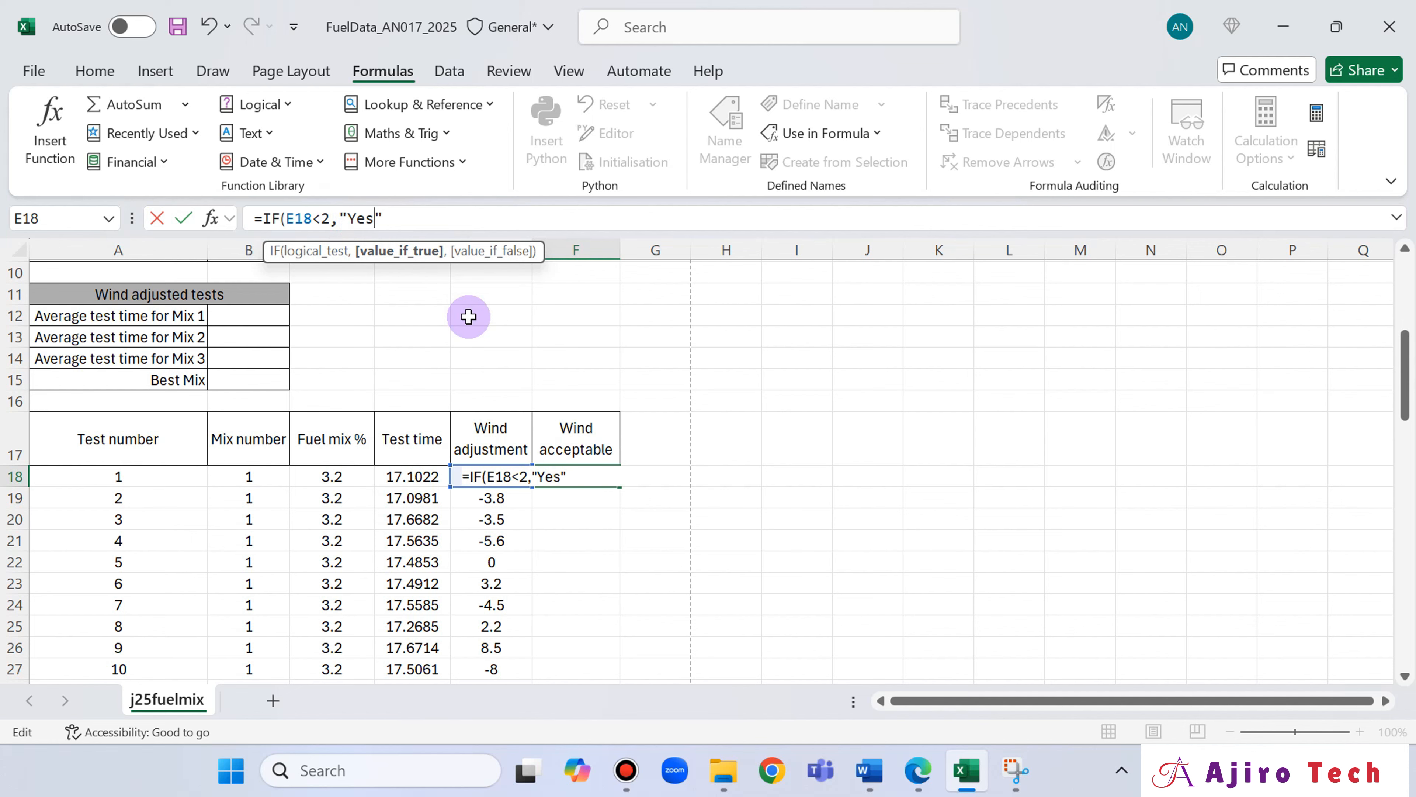
{"action": "type", "text": "\","}
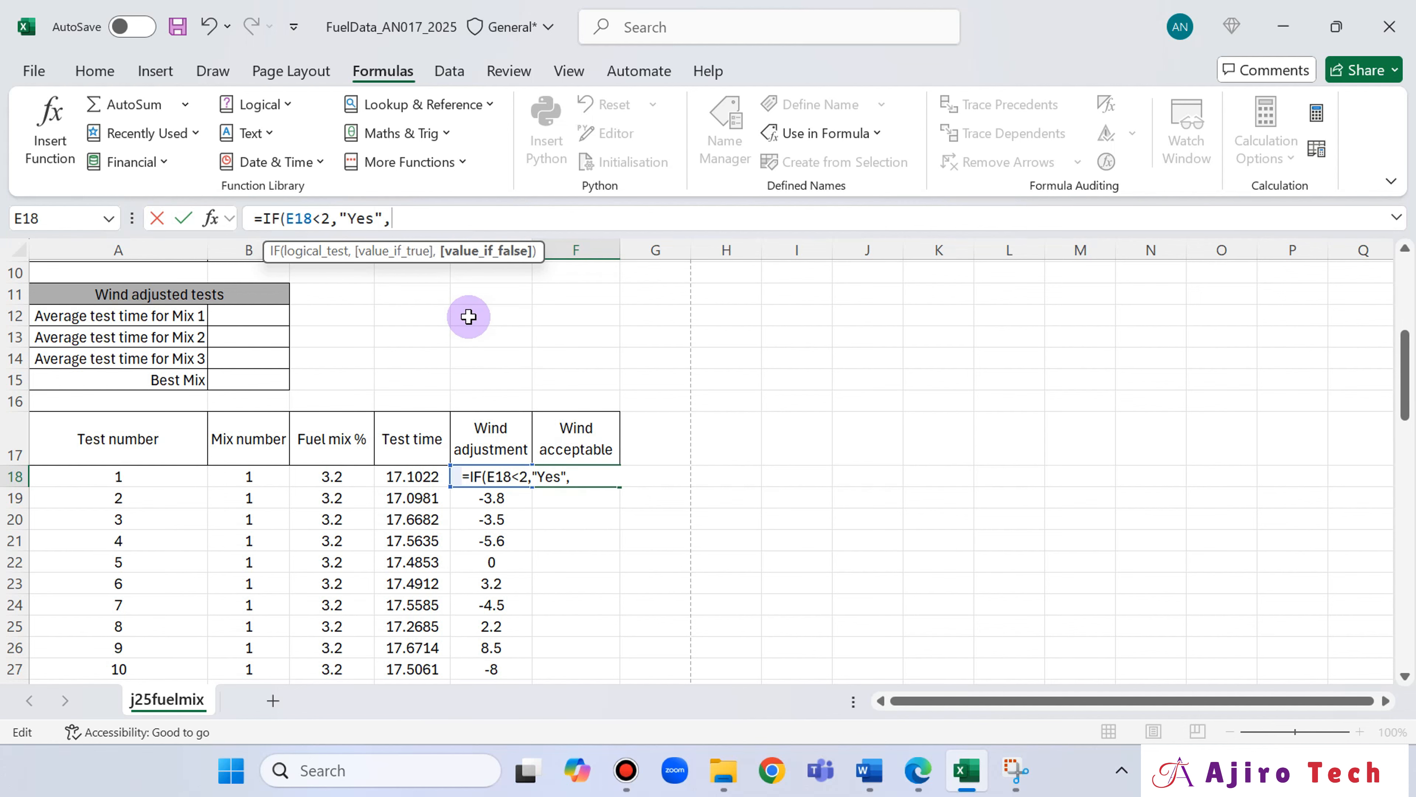
Add "No" as the value if false after checking question 10 in Edge, and complete the F18 formula.
{"action": "left_click", "coordinate": [915, 778]}
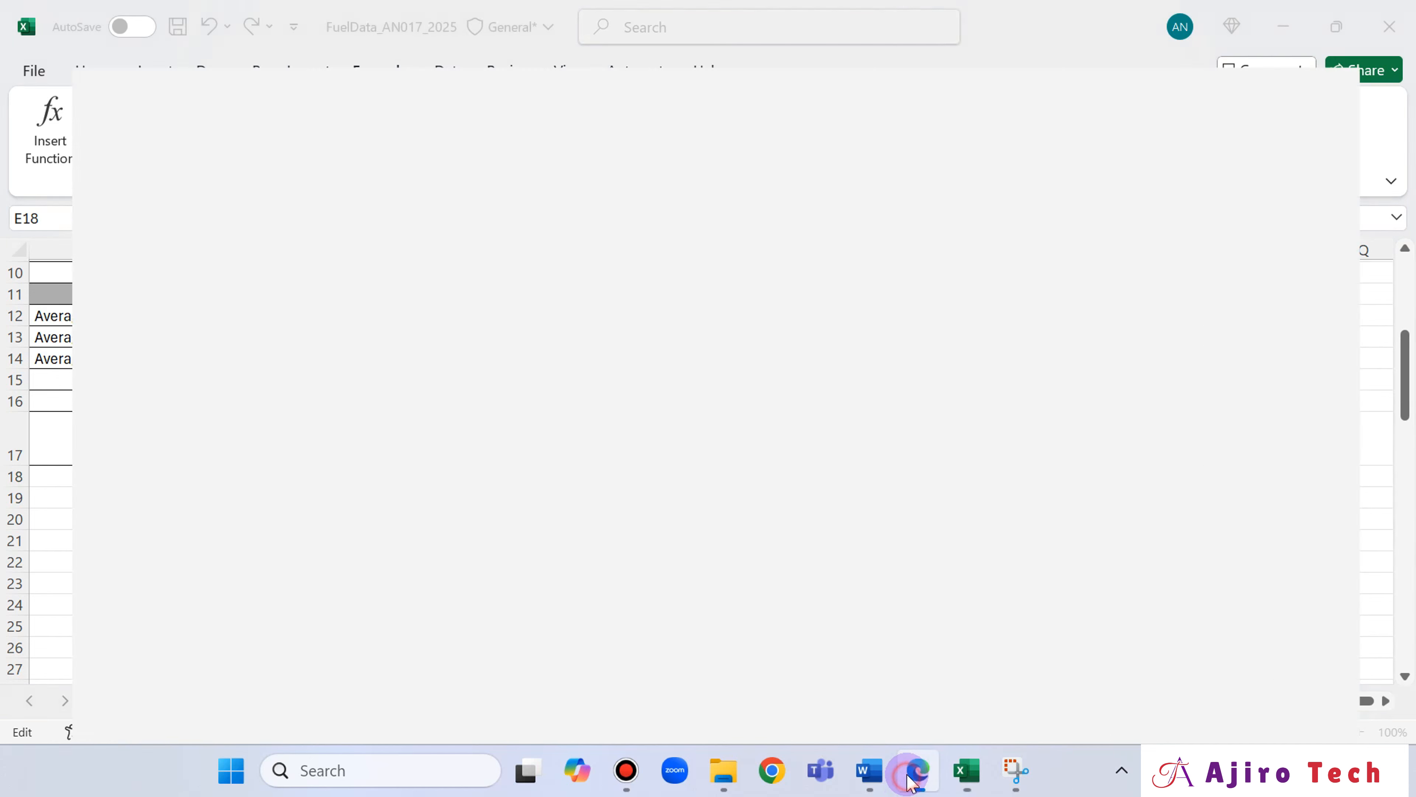
{"action": "left_click", "coordinate": [928, 775]}
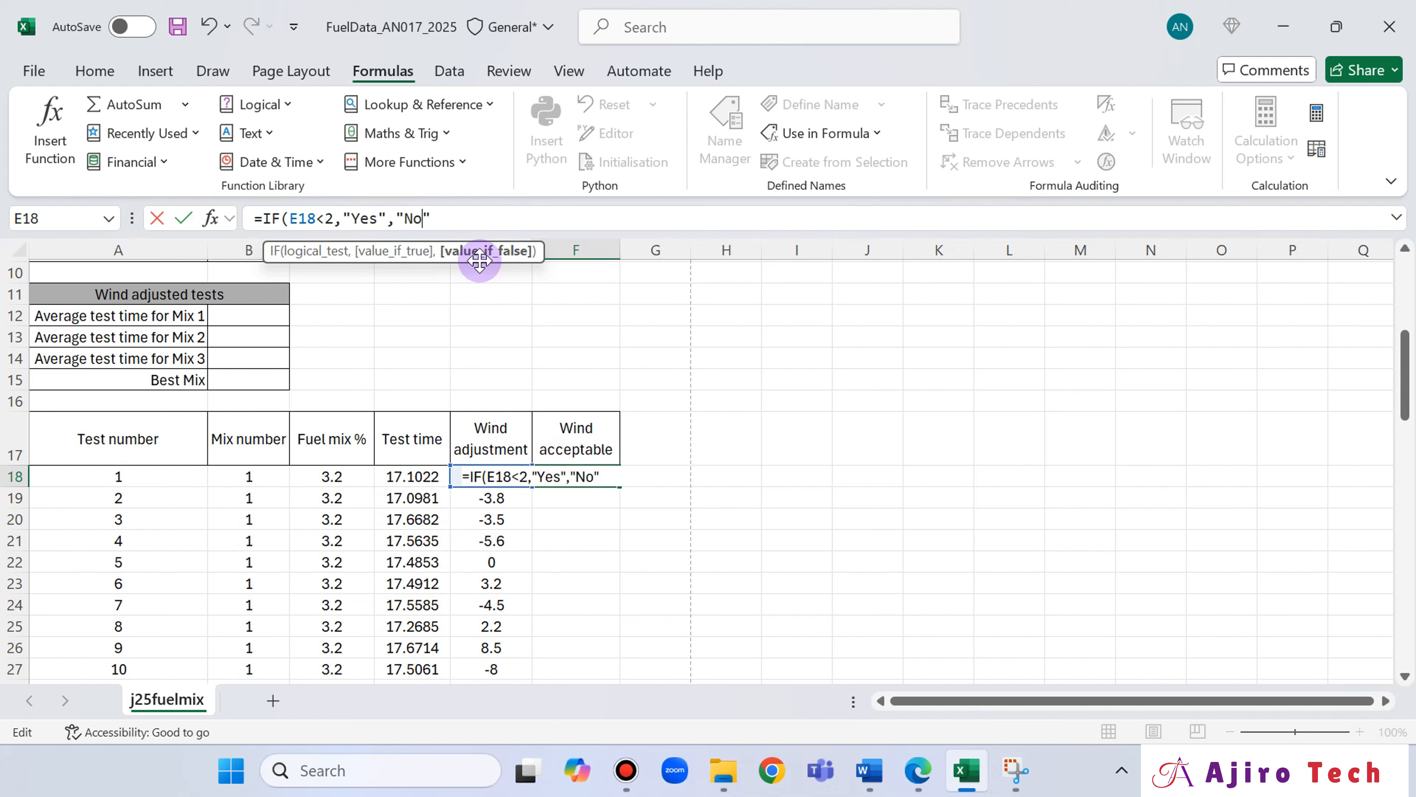
{"action": "type", "text": "\"No\")"}
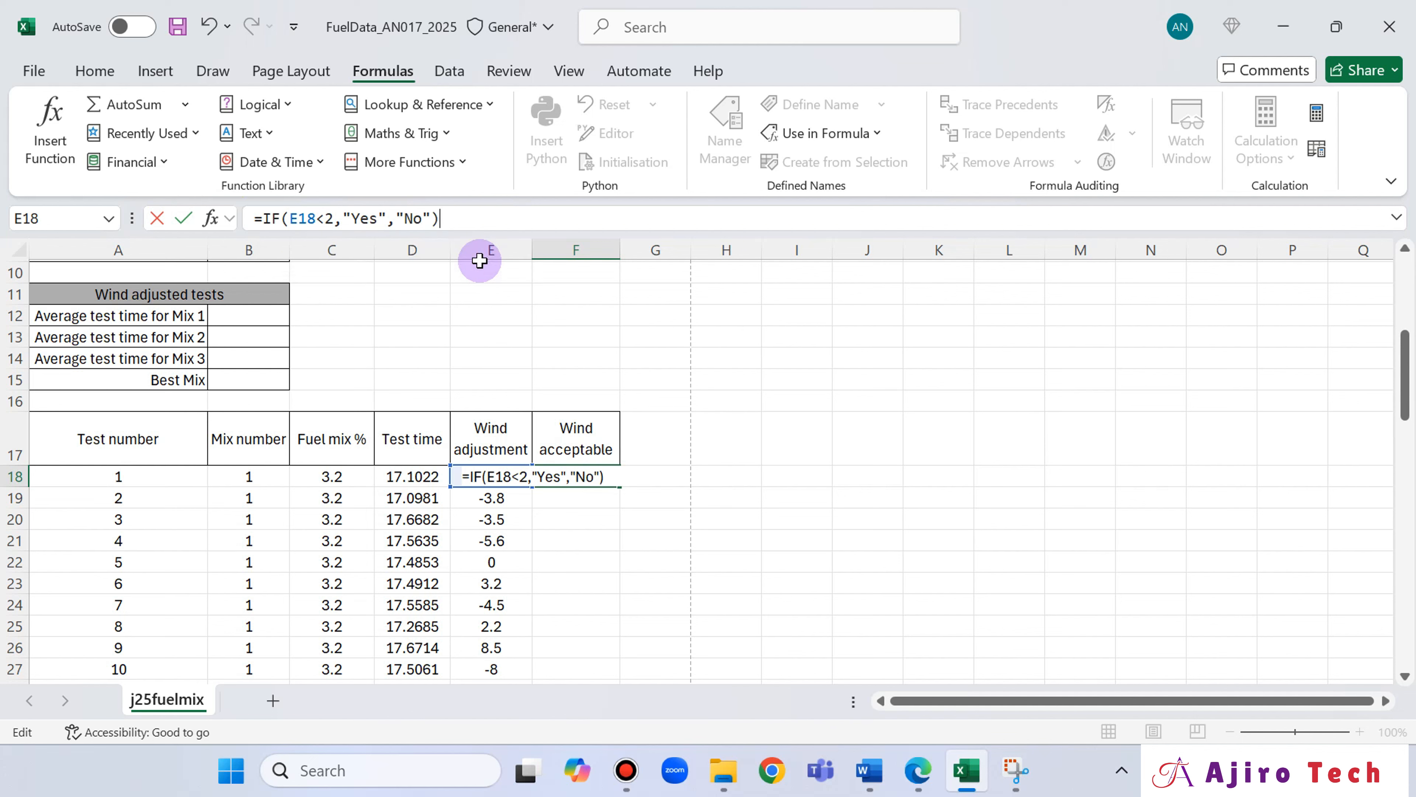
{"action": "key", "text": "Return"}
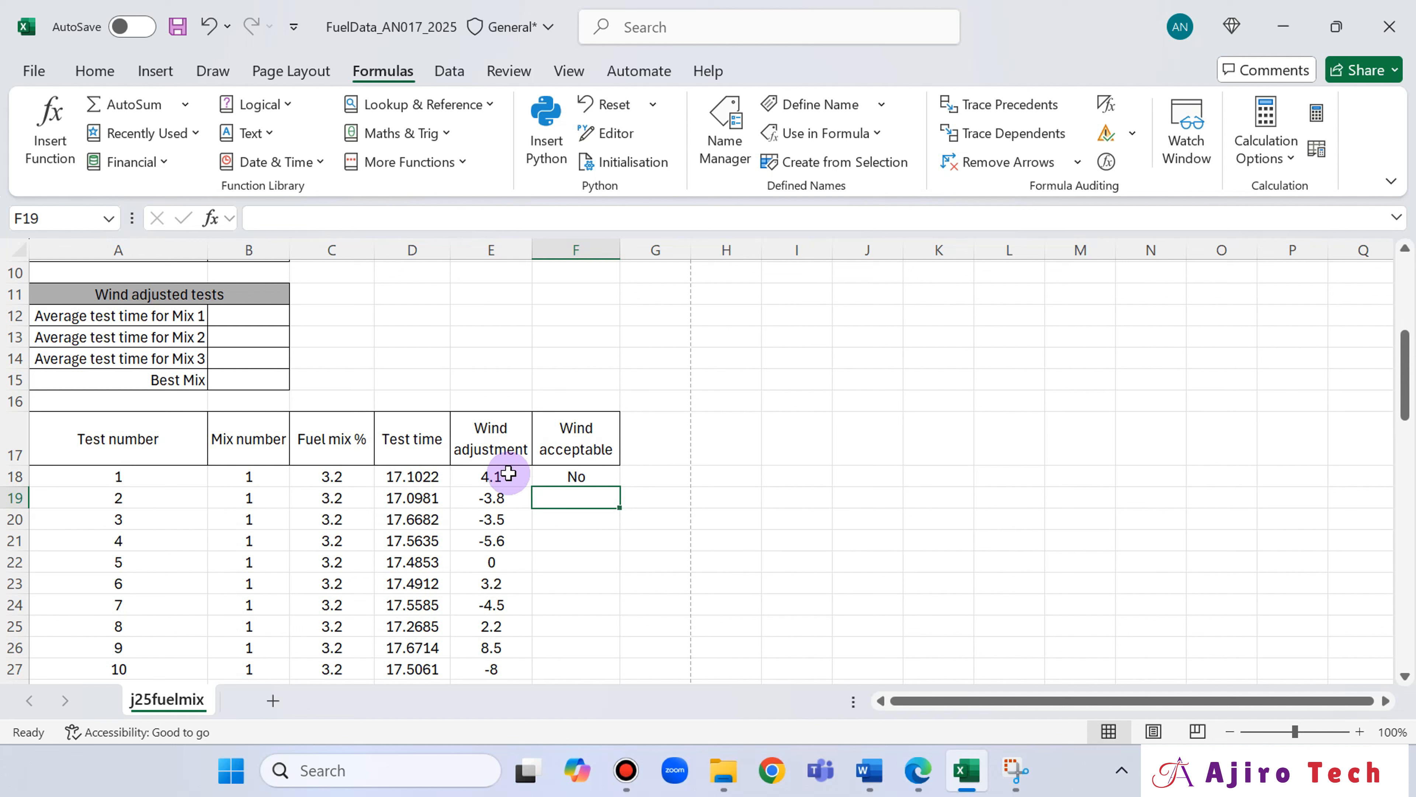
Check question 10 in Edge, replicate the F18 formula down for all tests in Excel, and review the results against the wind adjustments.
{"action": "left_click", "coordinate": [569, 475]}
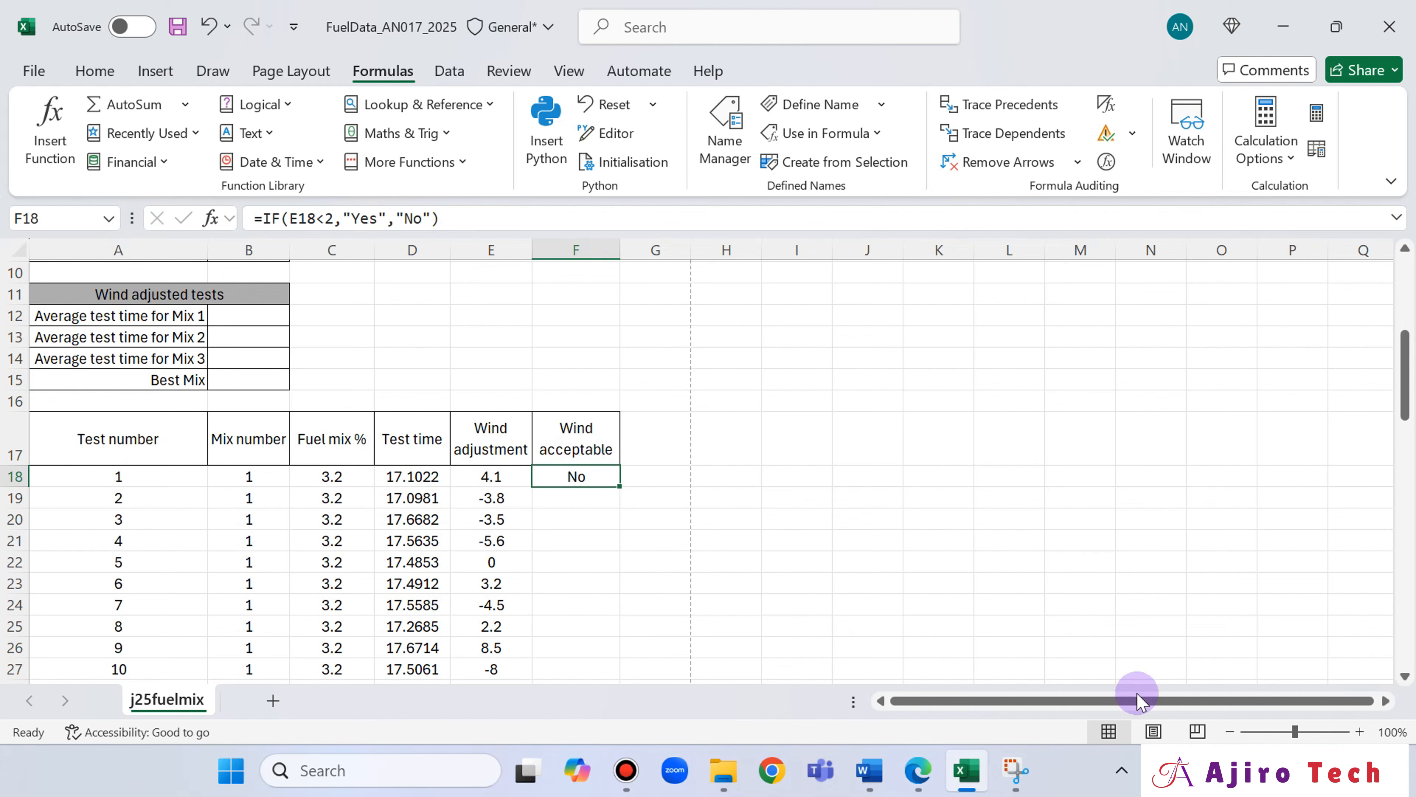
{"action": "left_click", "coordinate": [935, 772]}
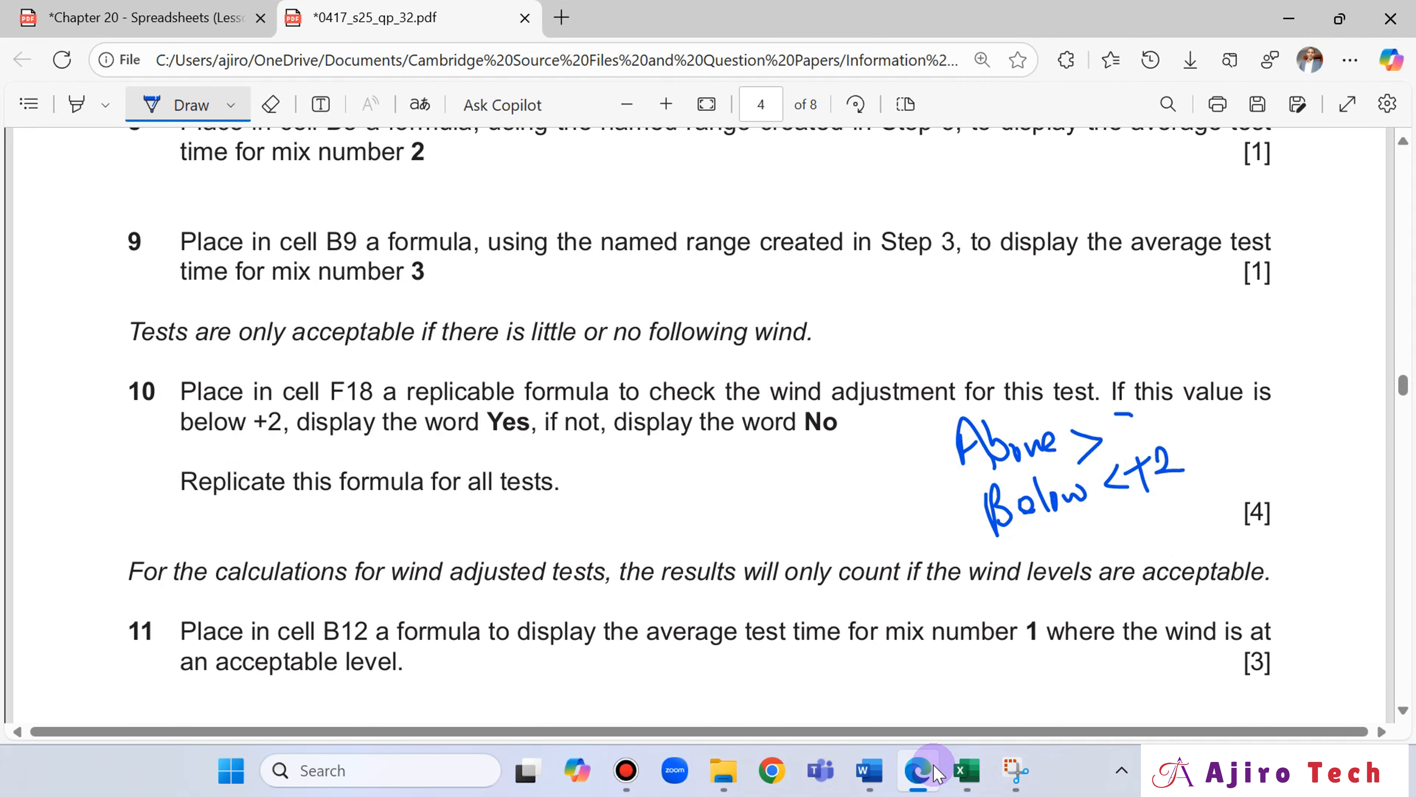
{"action": "left_click", "coordinate": [935, 772]}
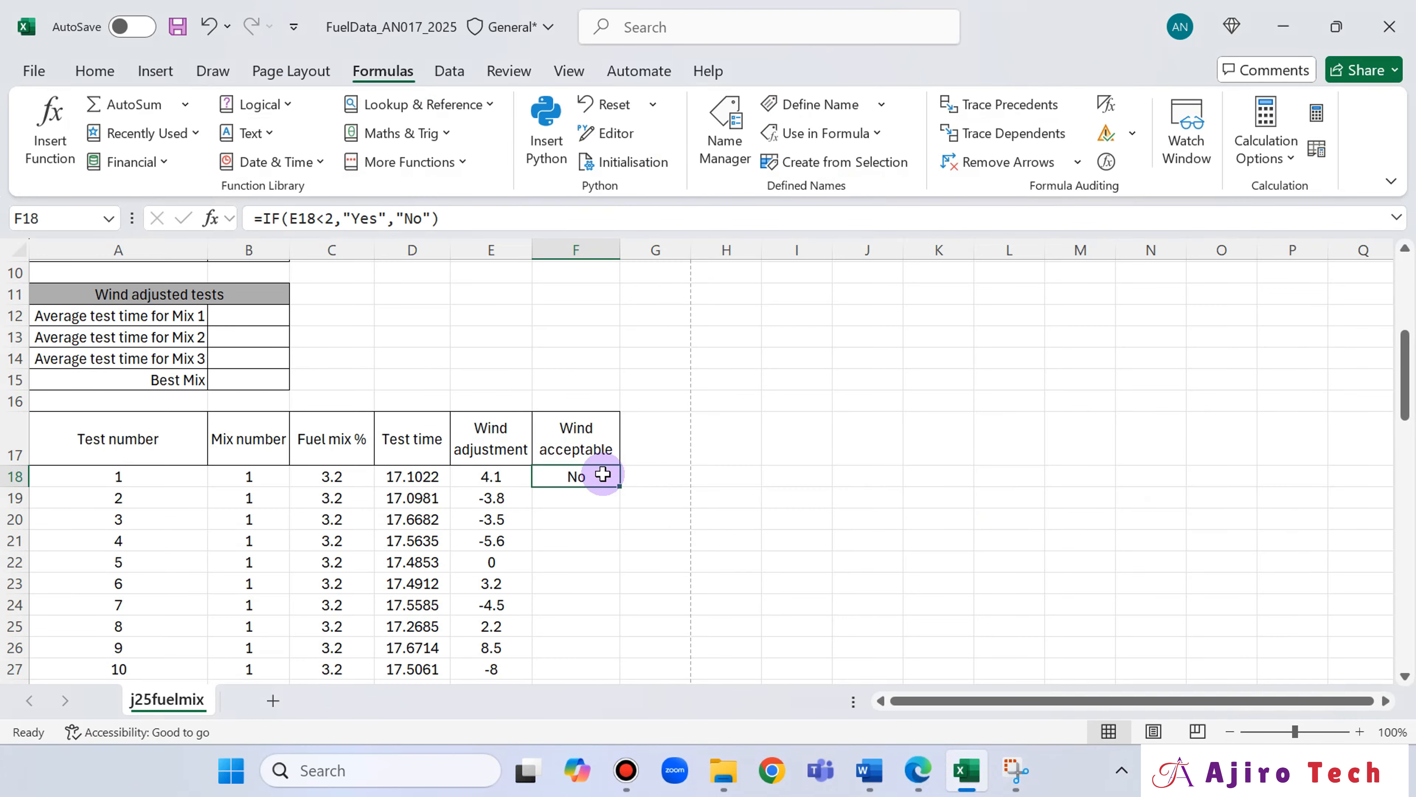
{"action": "left_click", "coordinate": [920, 769]}
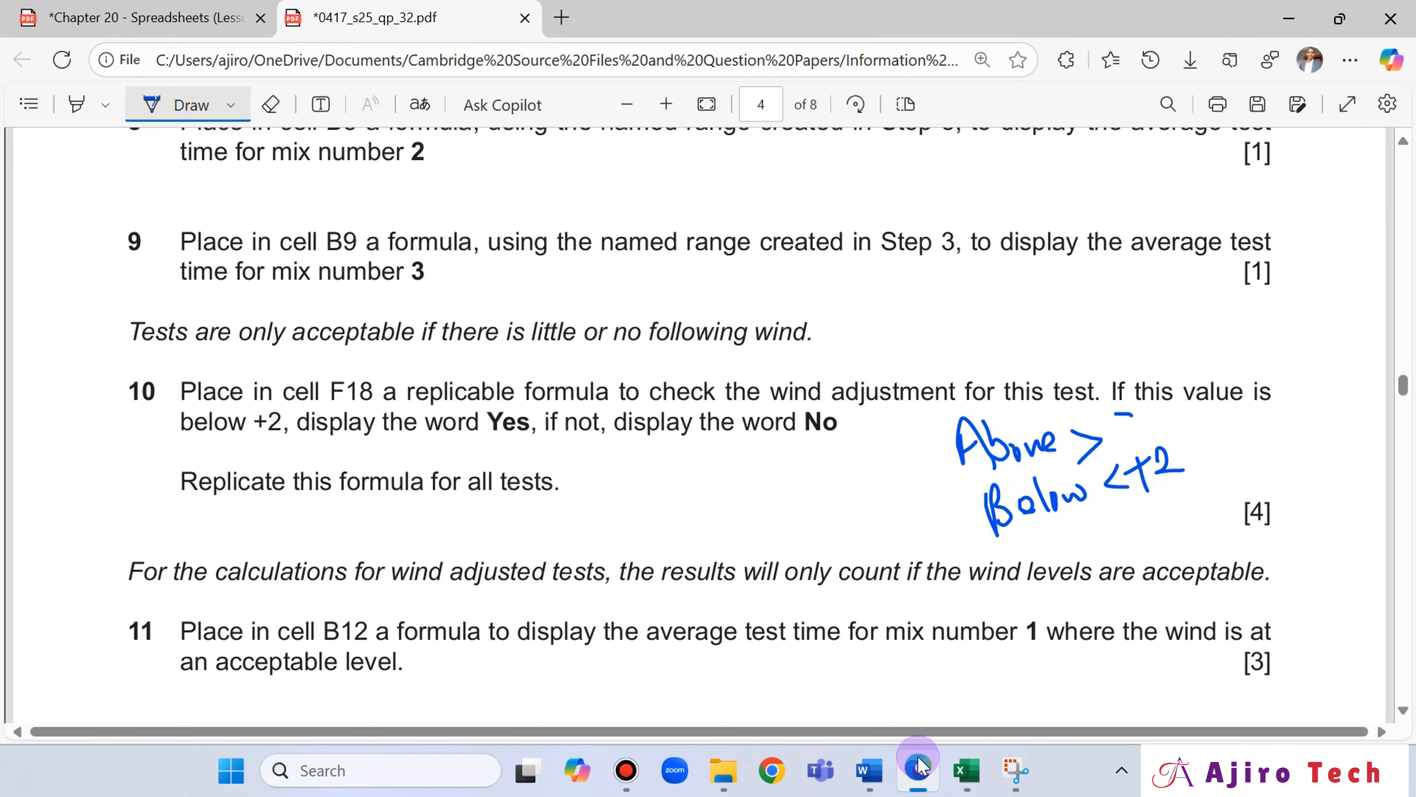
{"action": "left_click", "coordinate": [920, 769]}
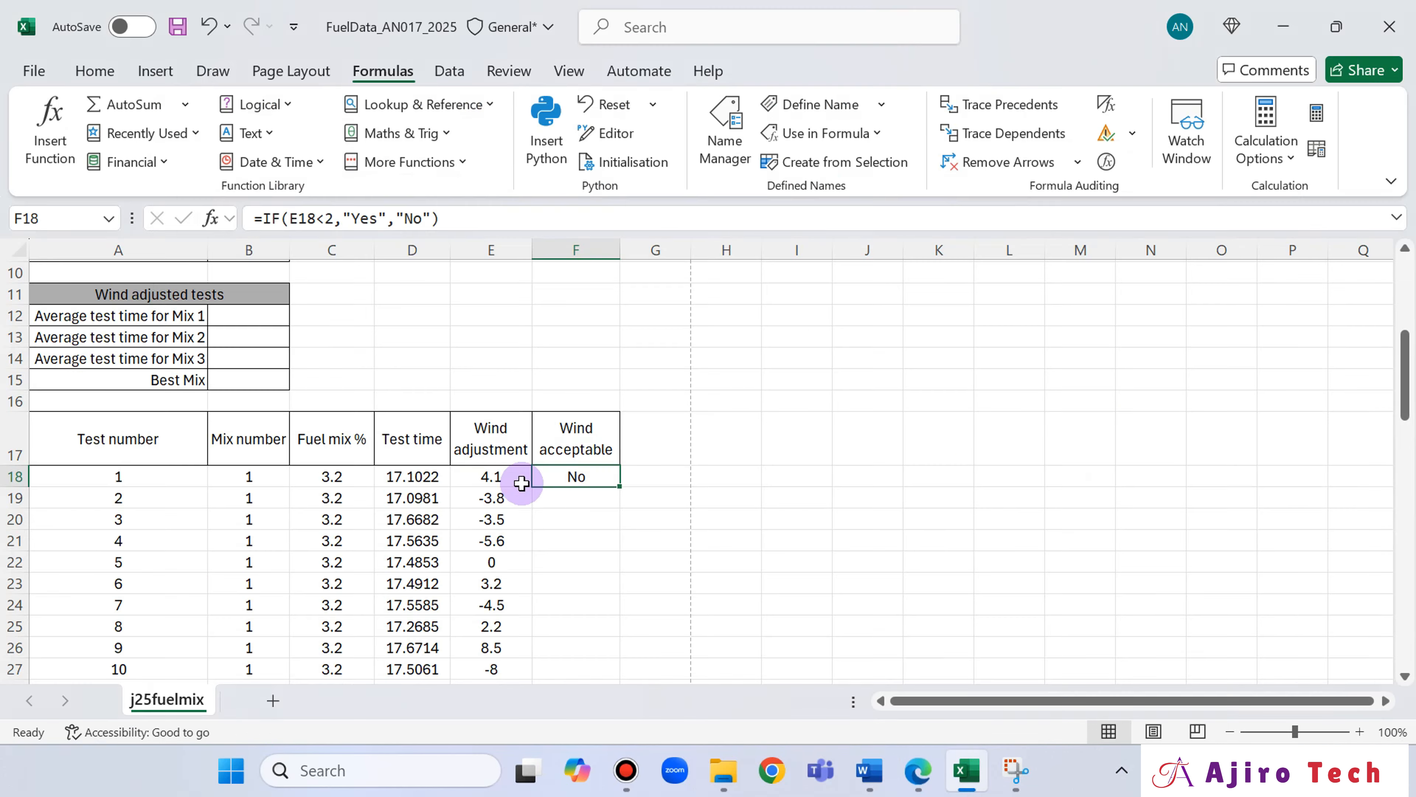
{"action": "double_click", "coordinate": [618, 483]}
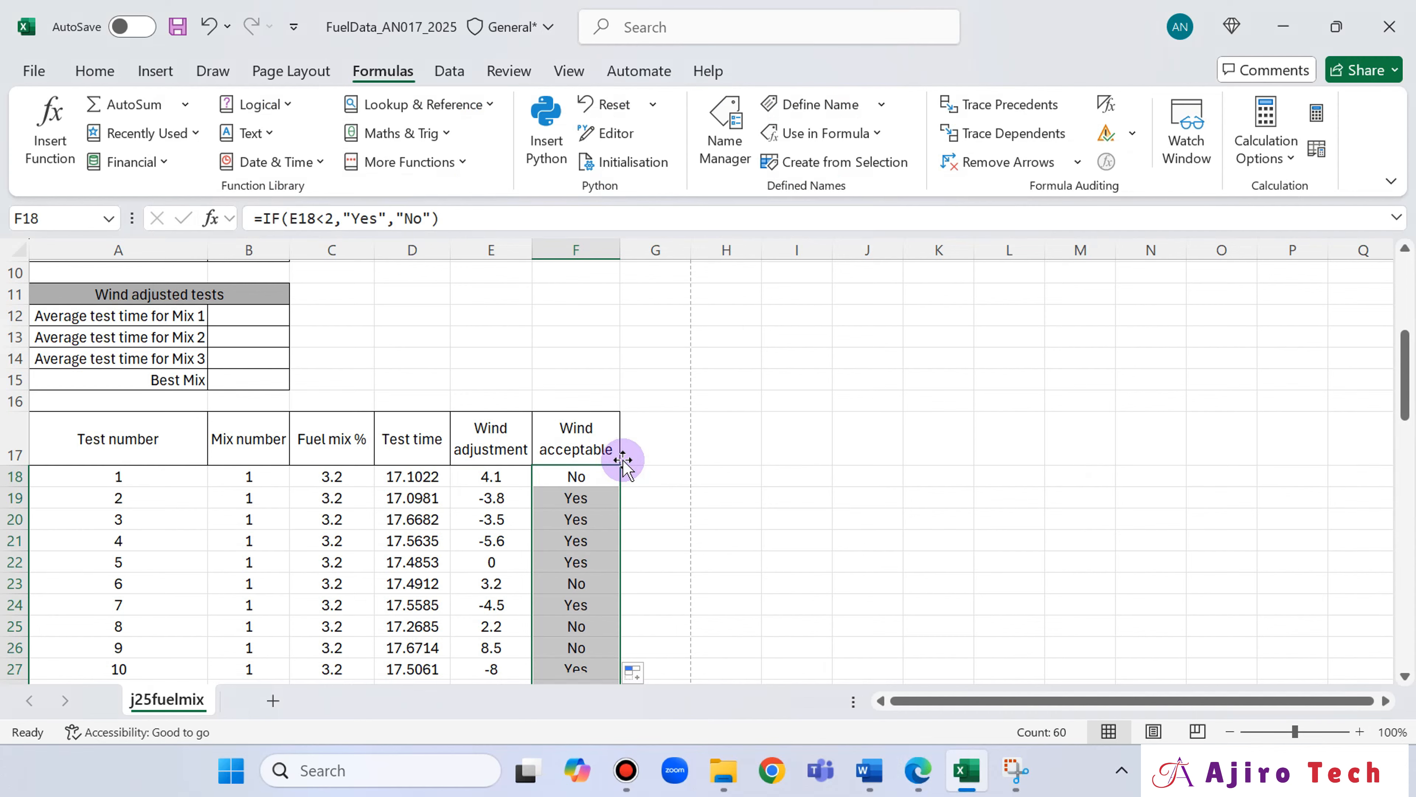
{"action": "scroll", "coordinate": [623, 462], "scroll_direction": "down", "scroll_amount": 2}
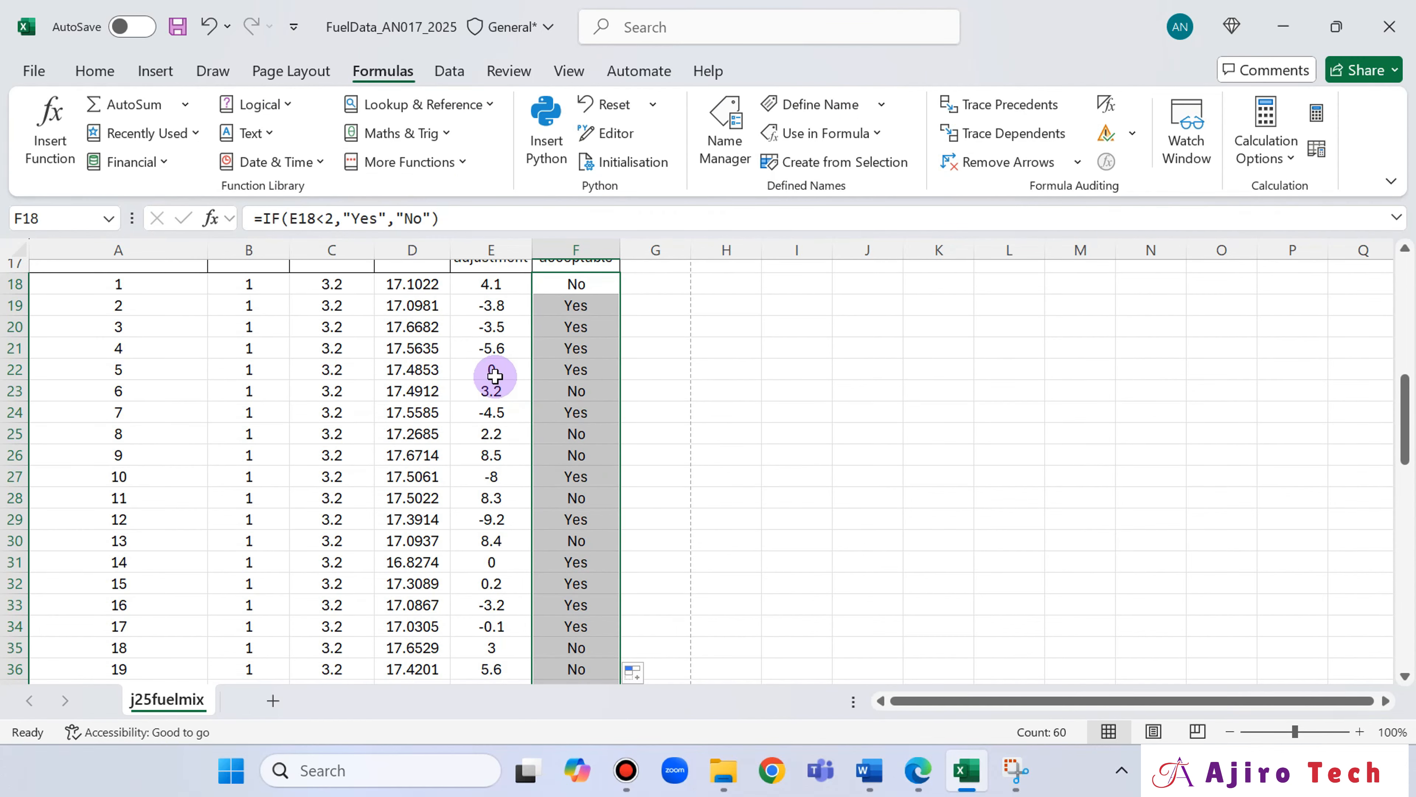
{"action": "scroll", "coordinate": [572, 352], "scroll_direction": "up", "scroll_amount": 3}
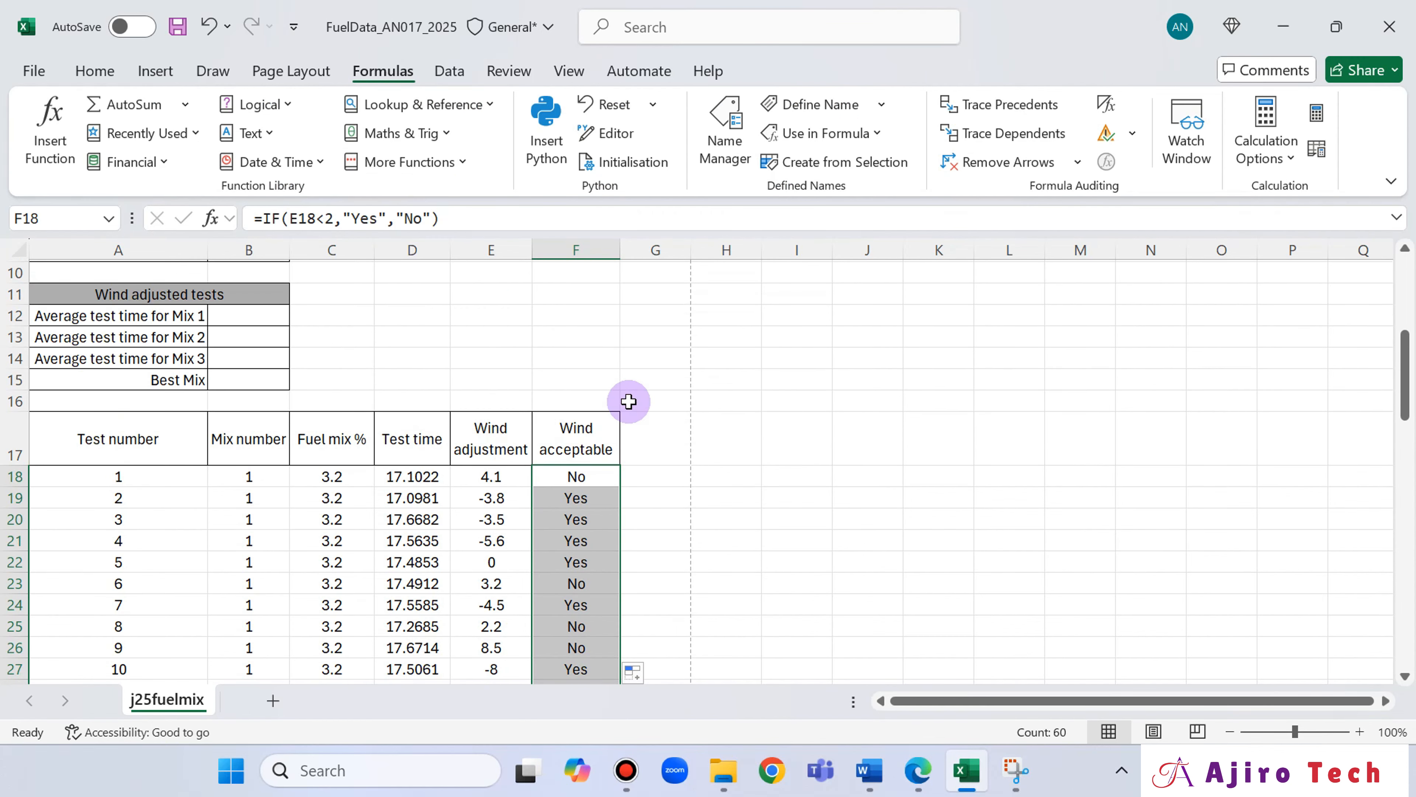
{"action": "scroll", "coordinate": [585, 454], "scroll_direction": "down", "scroll_amount": 3}
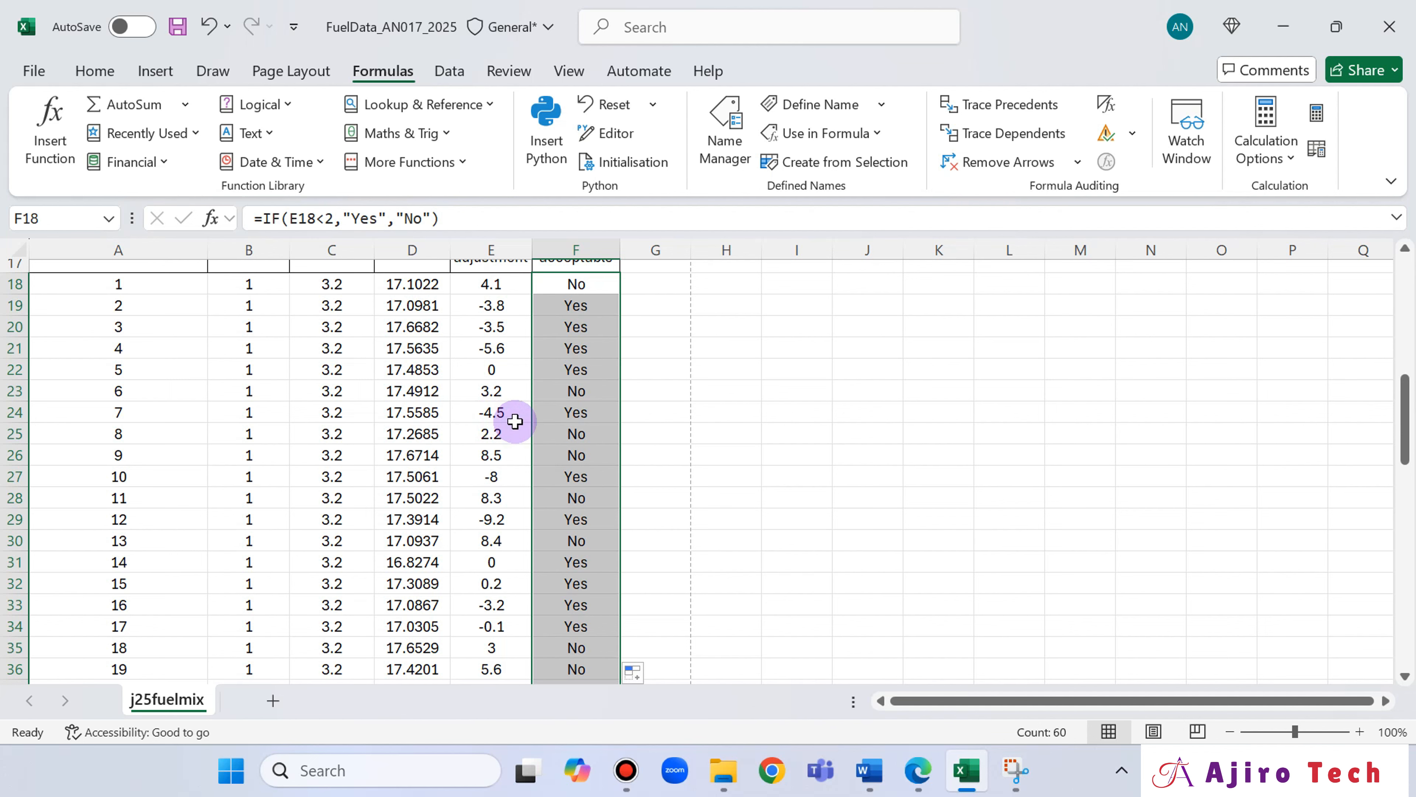
{"action": "scroll", "coordinate": [579, 374], "scroll_direction": "up", "scroll_amount": 2}
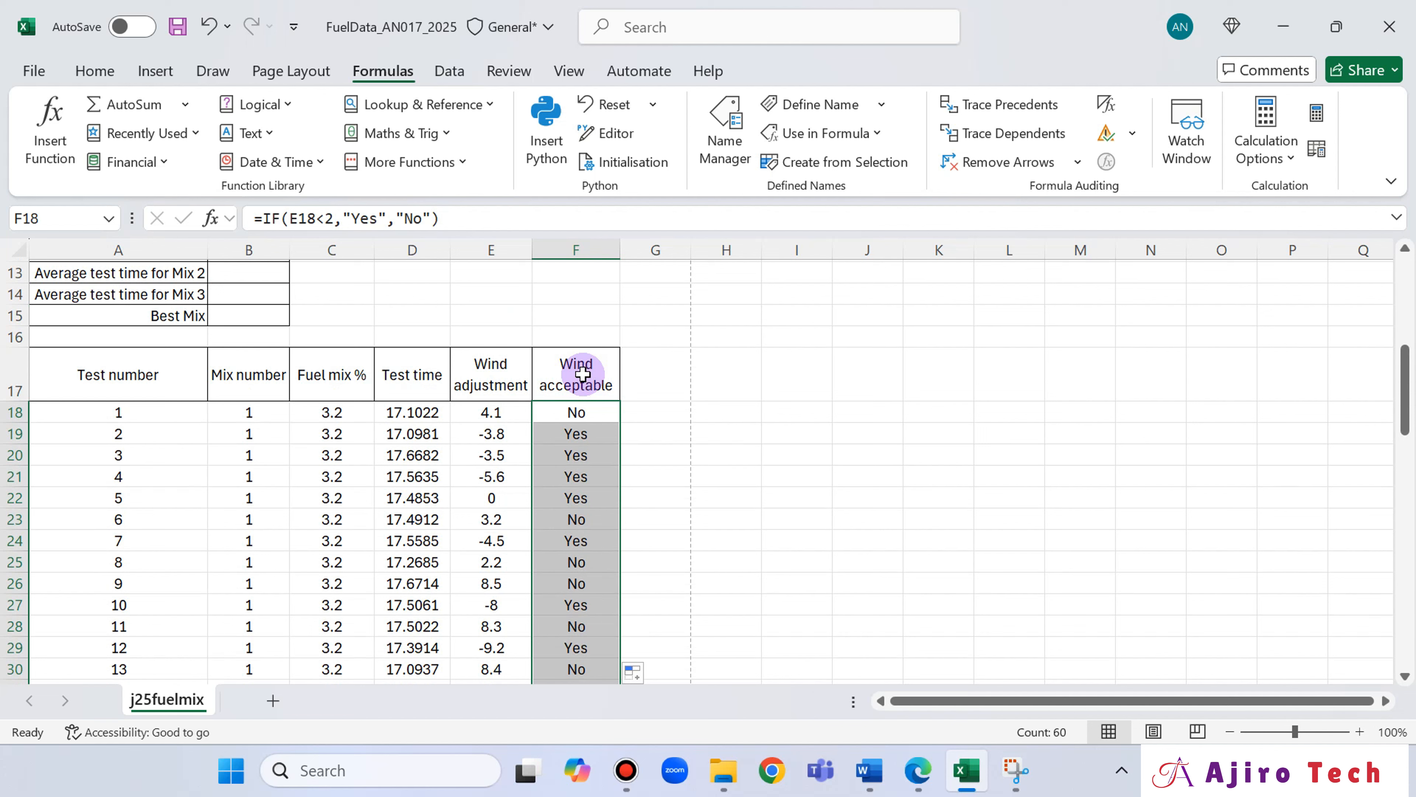
{"action": "scroll", "coordinate": [574, 414], "scroll_direction": "down", "scroll_amount": 1}
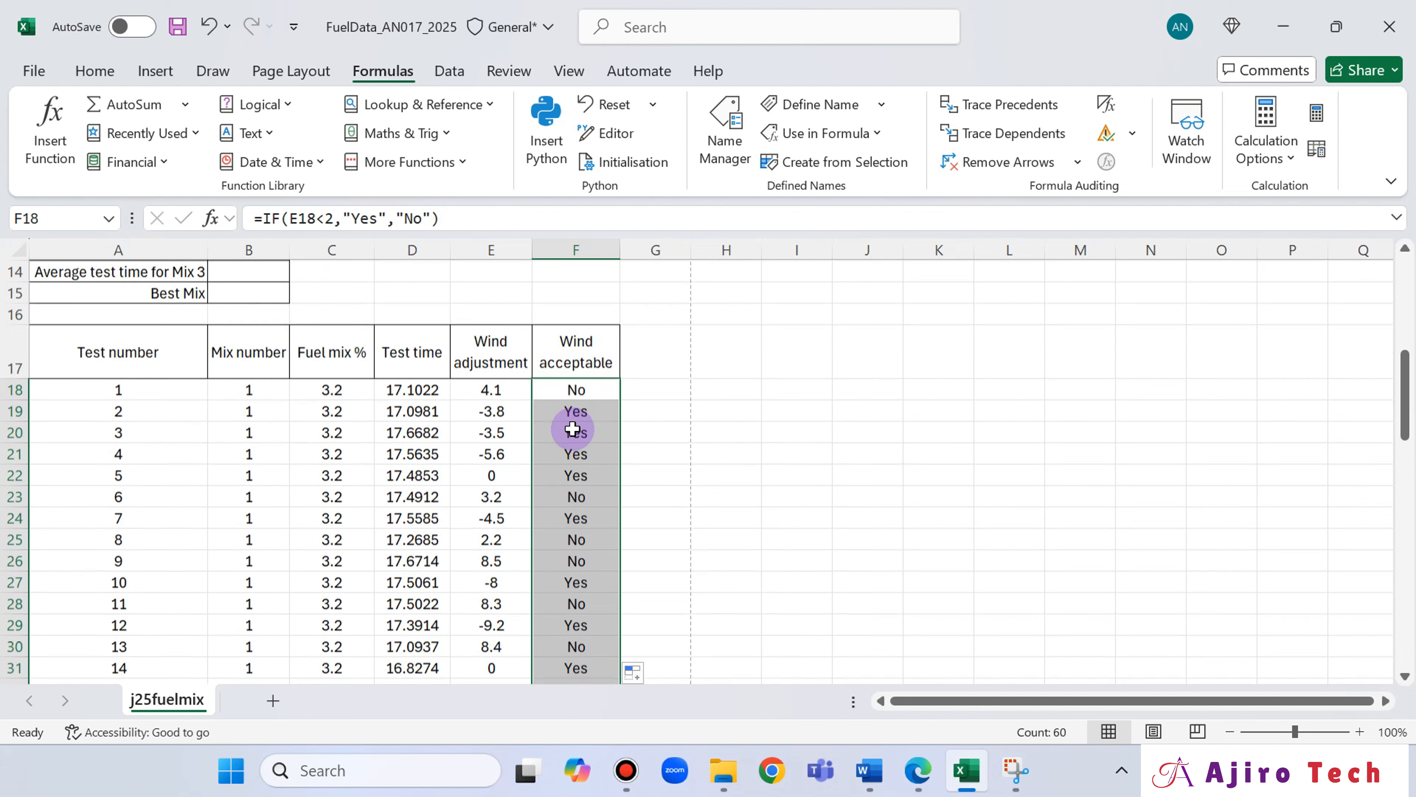
Compare the replicated Wind acceptable formulas and results in rows 18 to 32 with their wind adjustment values.
{"action": "left_click", "coordinate": [490, 348]}
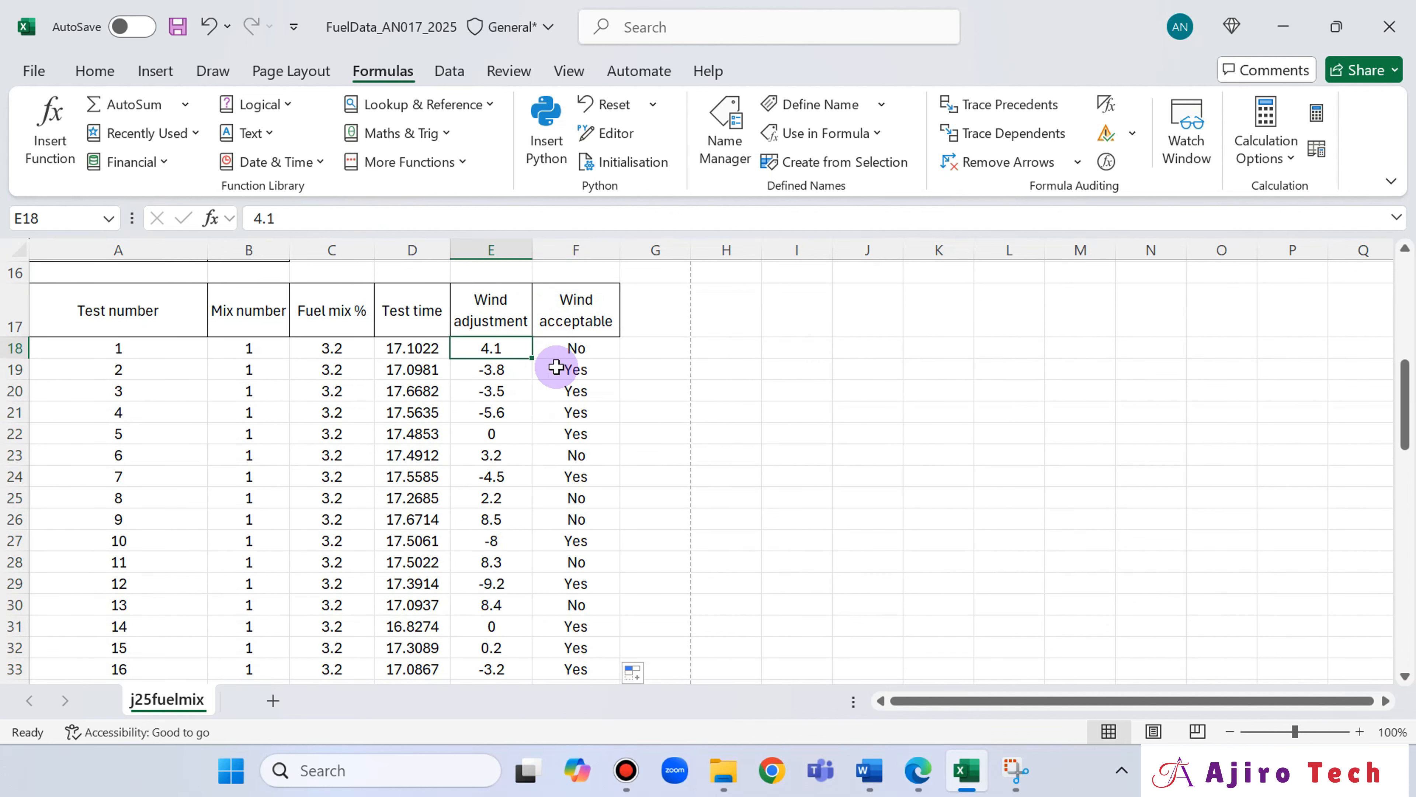
{"action": "left_click", "coordinate": [578, 386]}
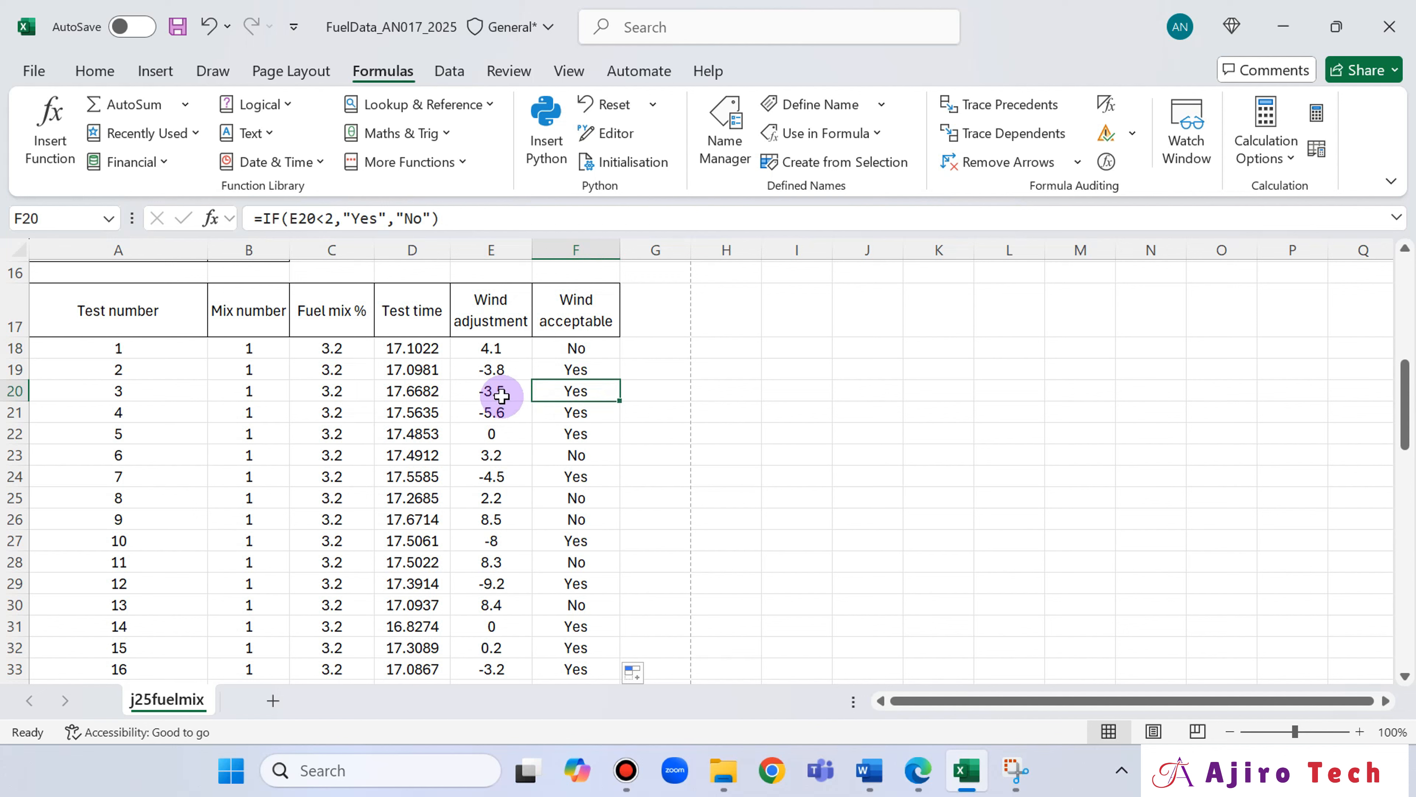
{"action": "left_click", "coordinate": [517, 430]}
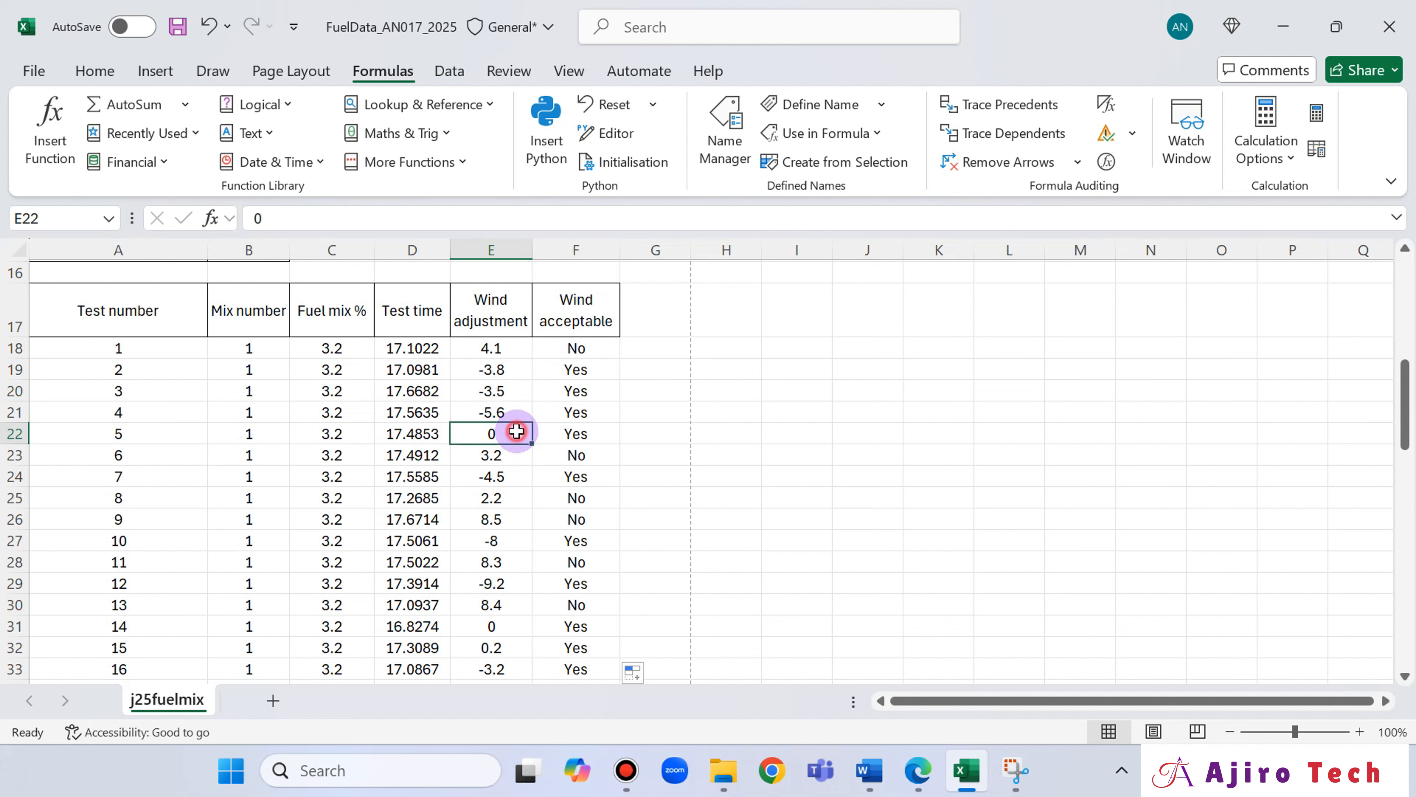
{"action": "left_click", "coordinate": [583, 435]}
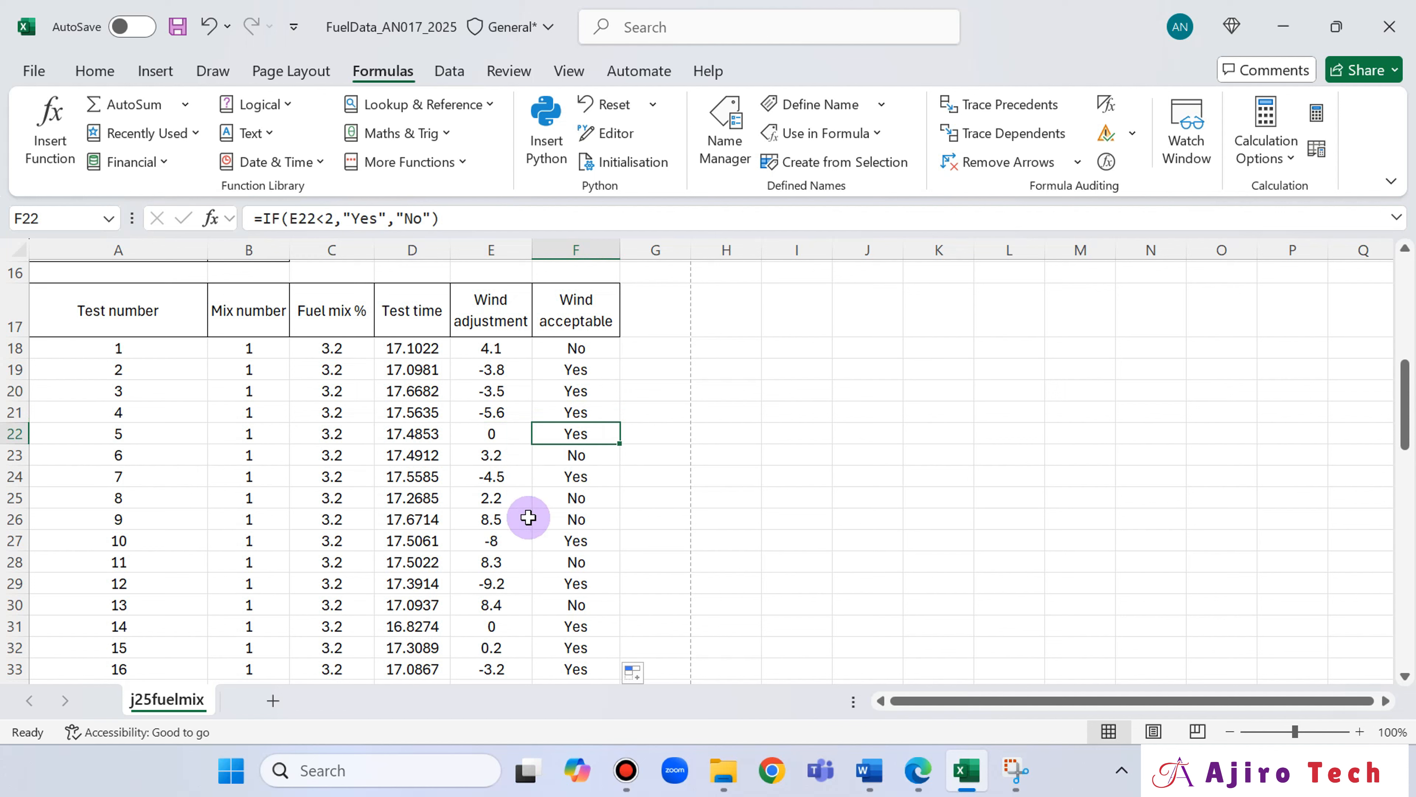
{"action": "left_click", "coordinate": [582, 519]}
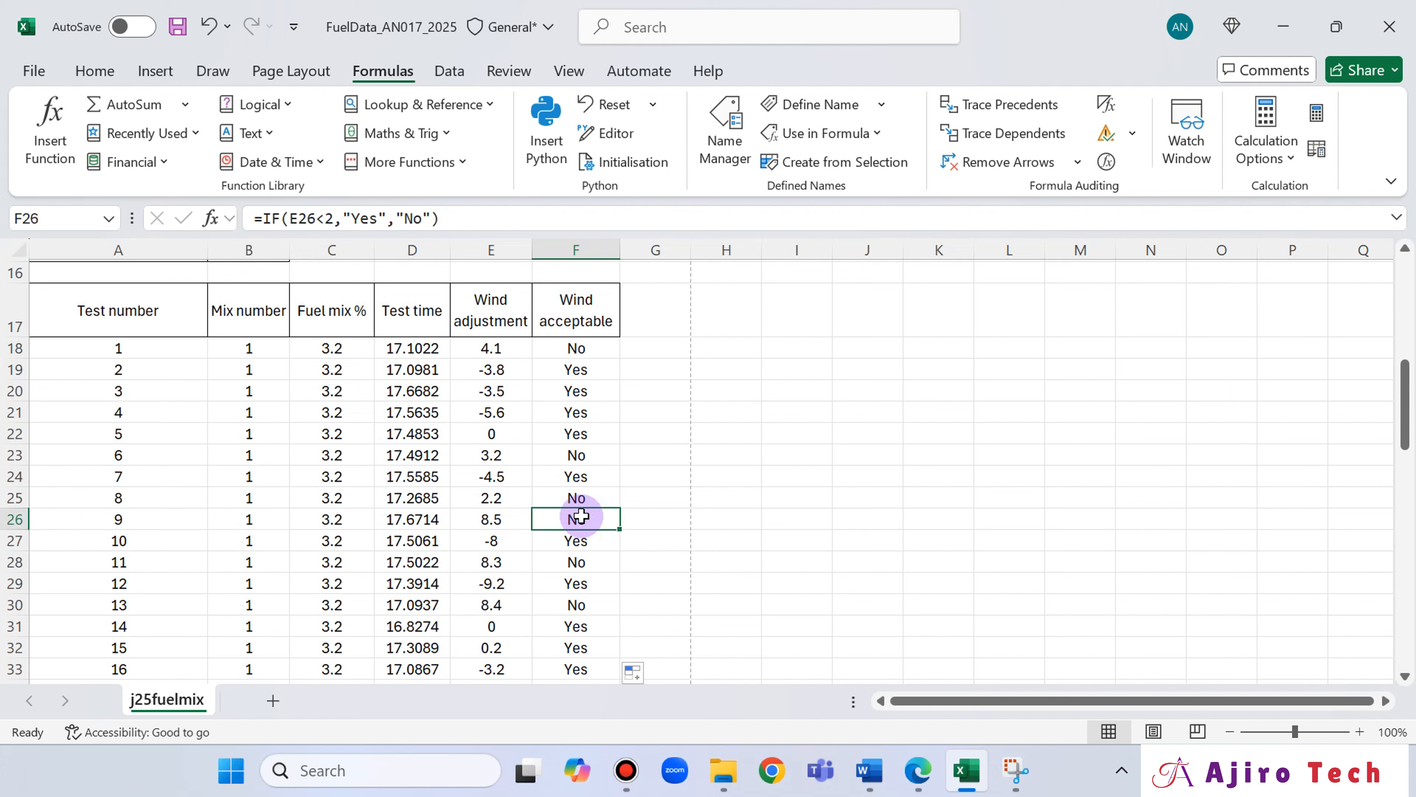
{"action": "left_click", "coordinate": [583, 646]}
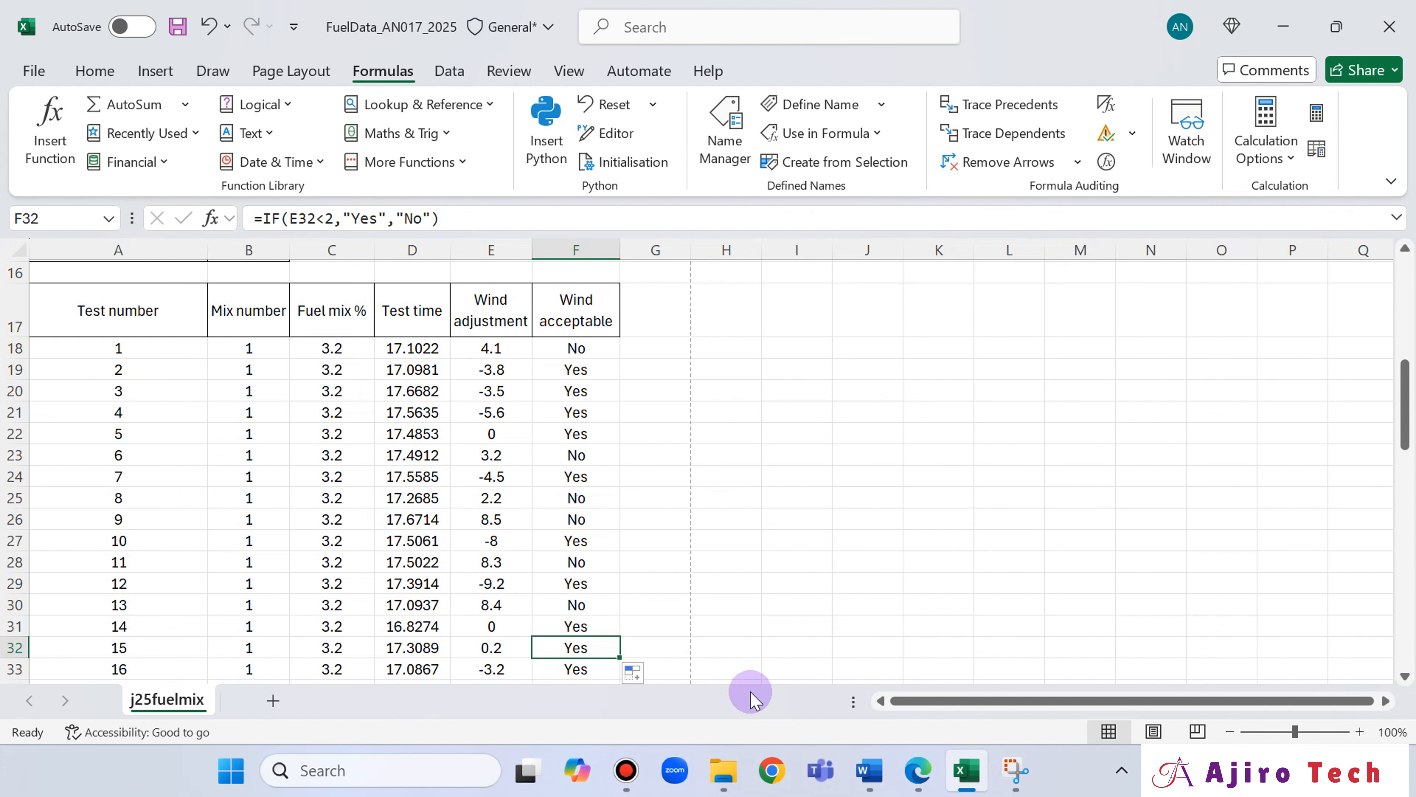
{"action": "scroll", "coordinate": [761, 540], "scroll_direction": "down", "scroll_amount": 1}
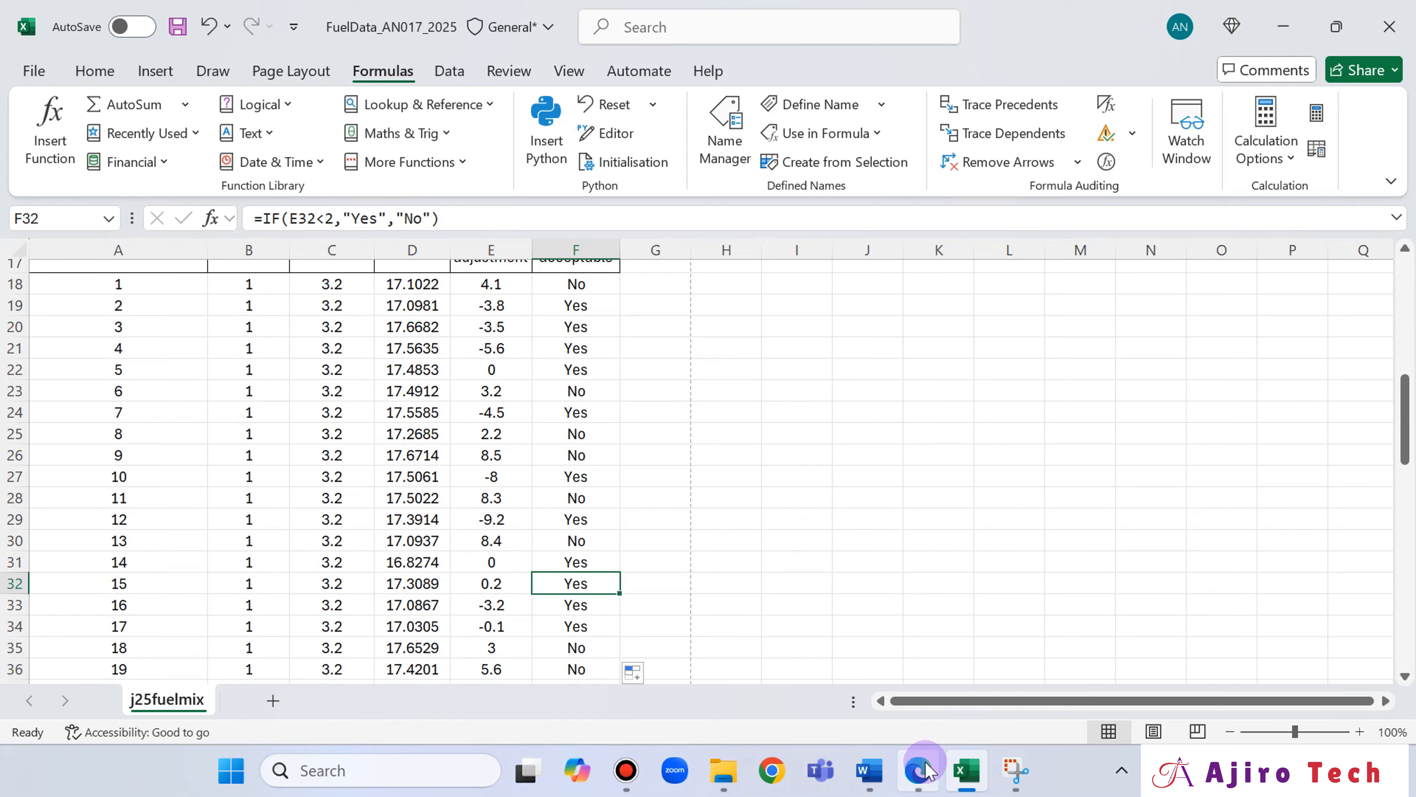
Switch to the question paper in Edge and underline "acceptable" in the wind adjusted tests note above question 11.
{"action": "left_click", "coordinate": [919, 770]}
{"action": "scroll", "coordinate": [790, 491], "scroll_direction": "down", "scroll_amount": 3}
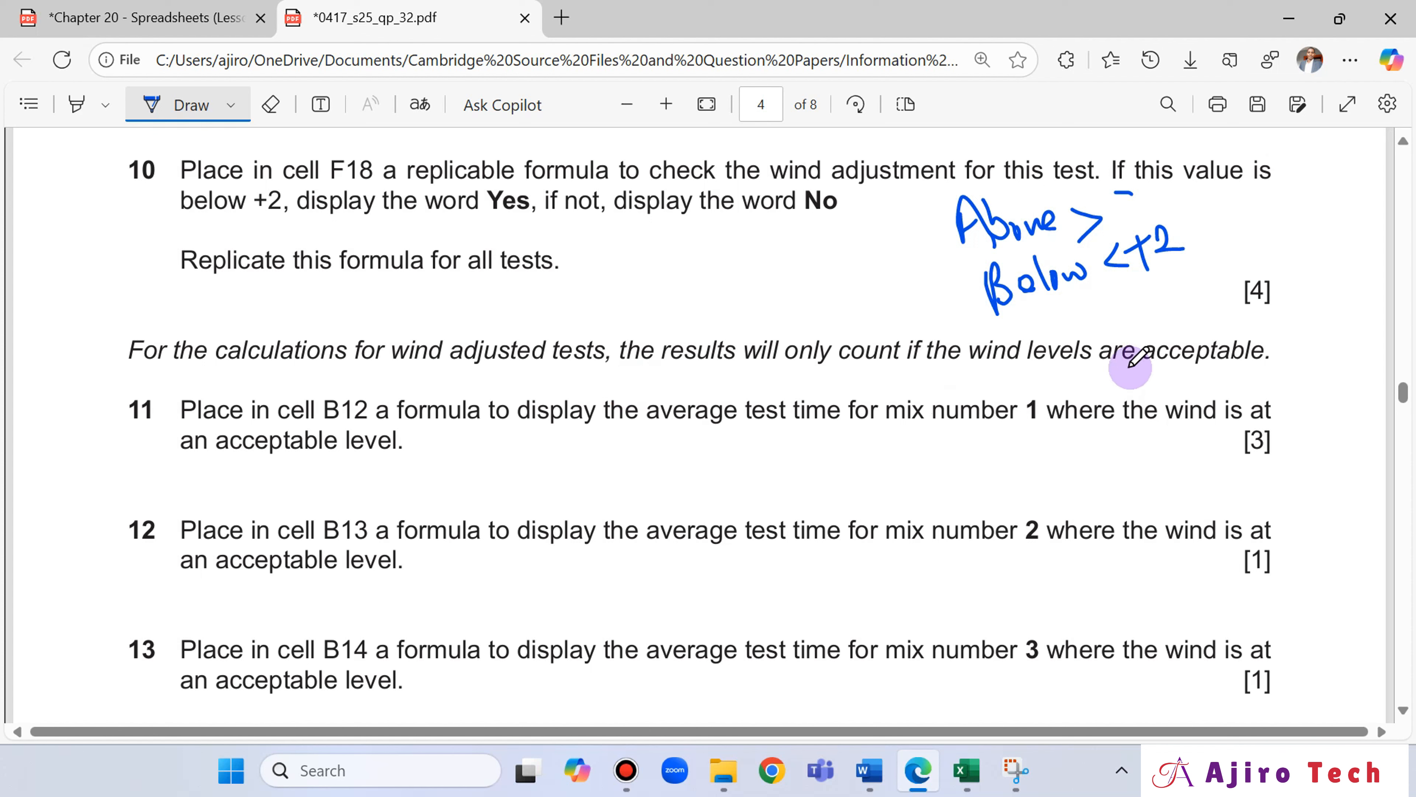
{"action": "left_click_drag", "start_coordinate": [1123, 372], "coordinate": [1257, 373]}
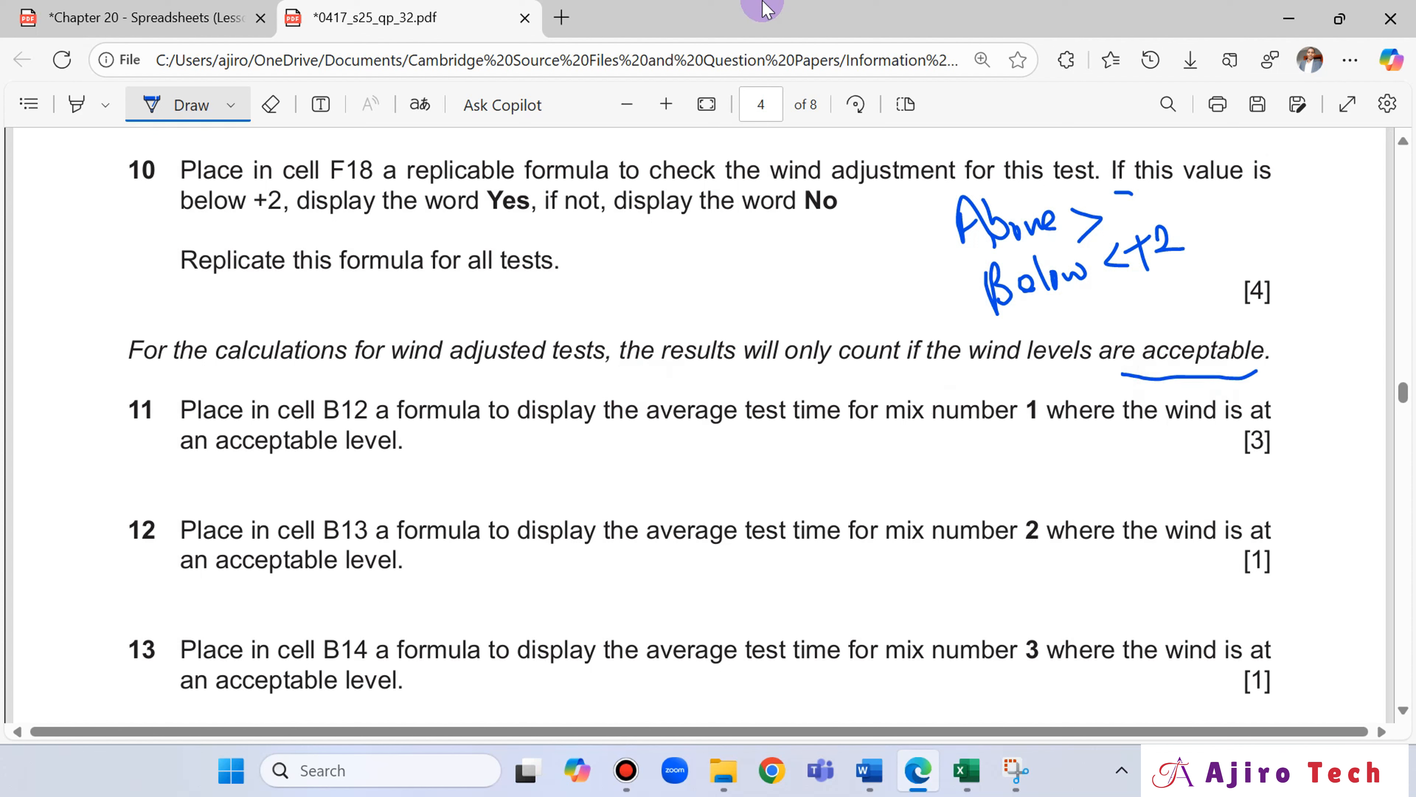
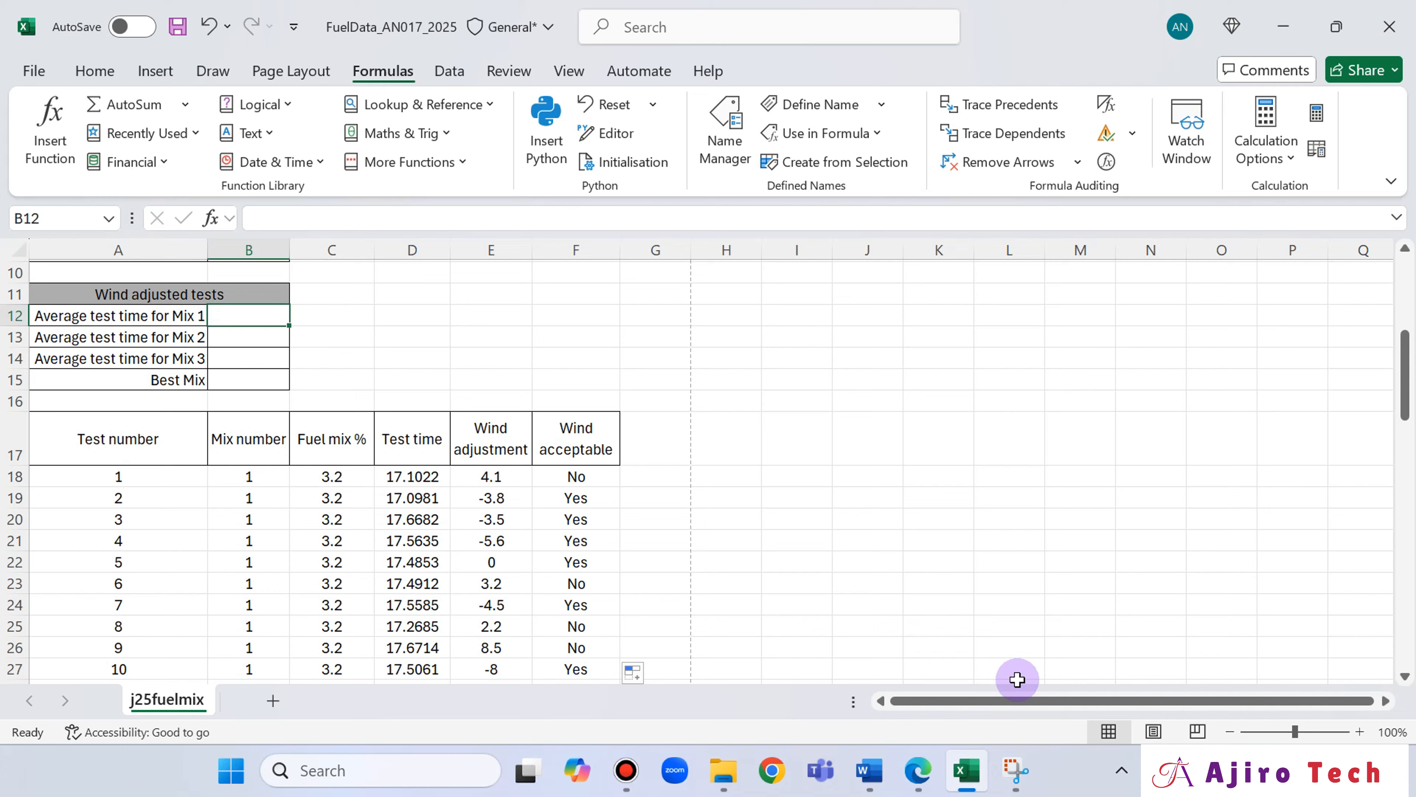
Underline "Yes" in question 10 of the paper in Edge and compare it with the Wind acceptable column in Excel.
{"action": "left_click", "coordinate": [917, 769]}
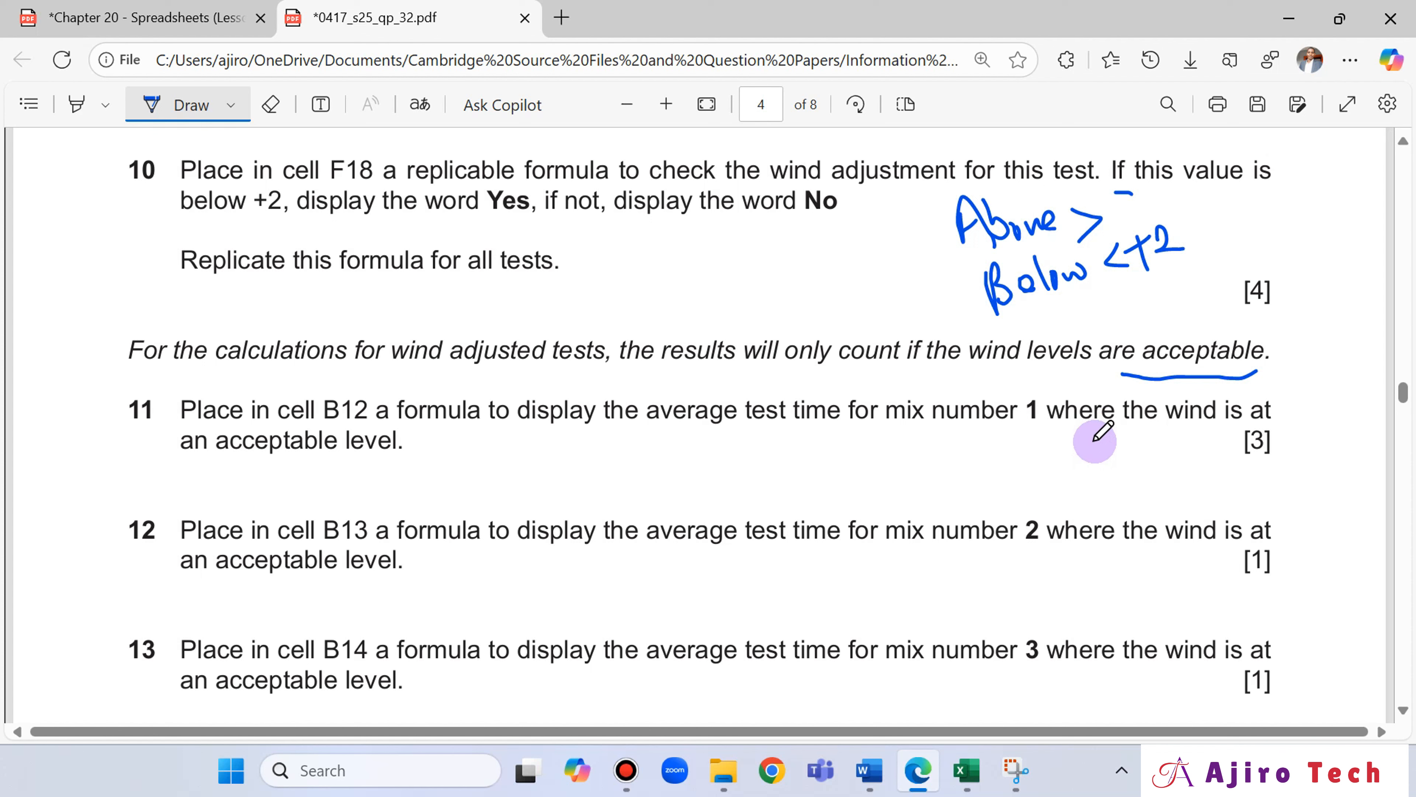
{"action": "left_click_drag", "start_coordinate": [498, 224], "coordinate": [525, 225]}
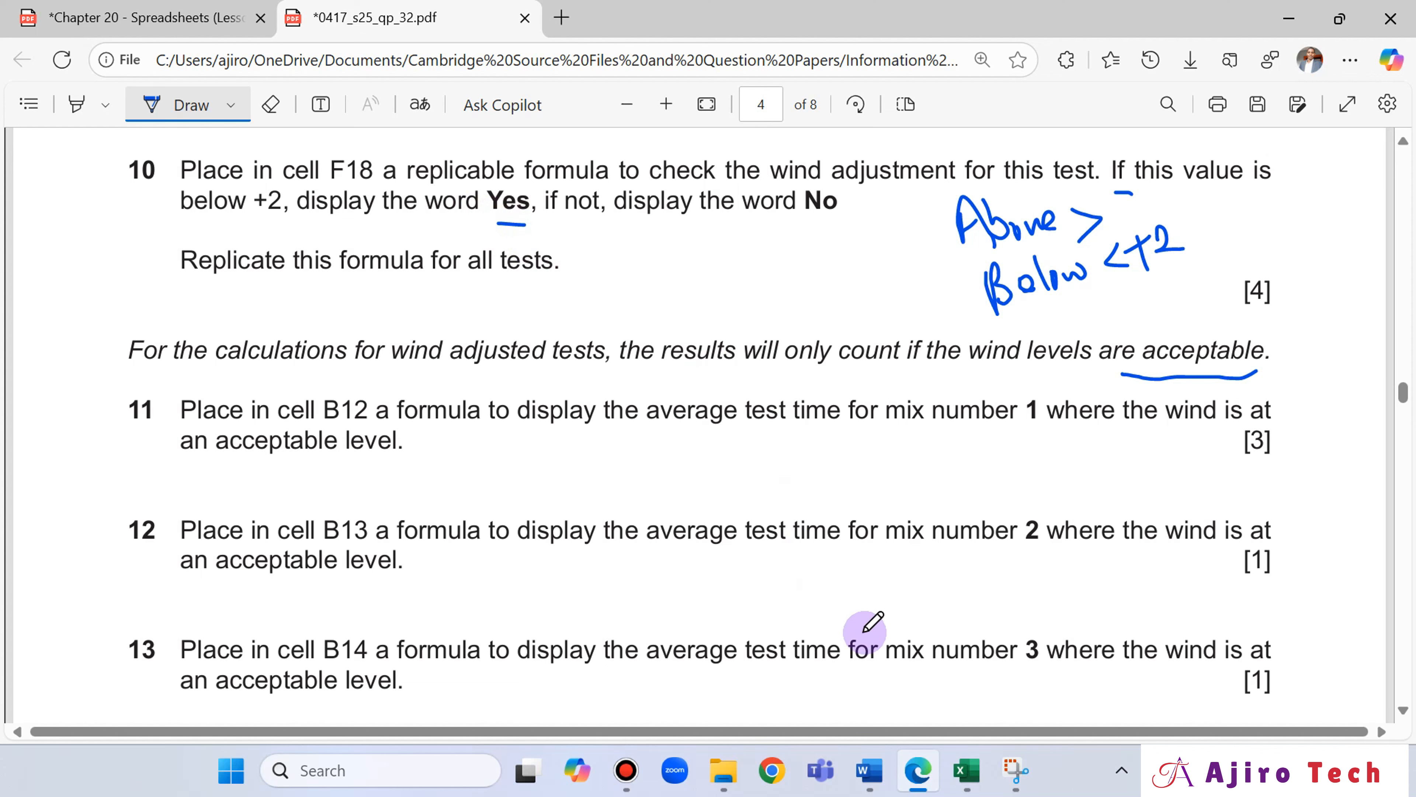
{"action": "left_click", "coordinate": [970, 772]}
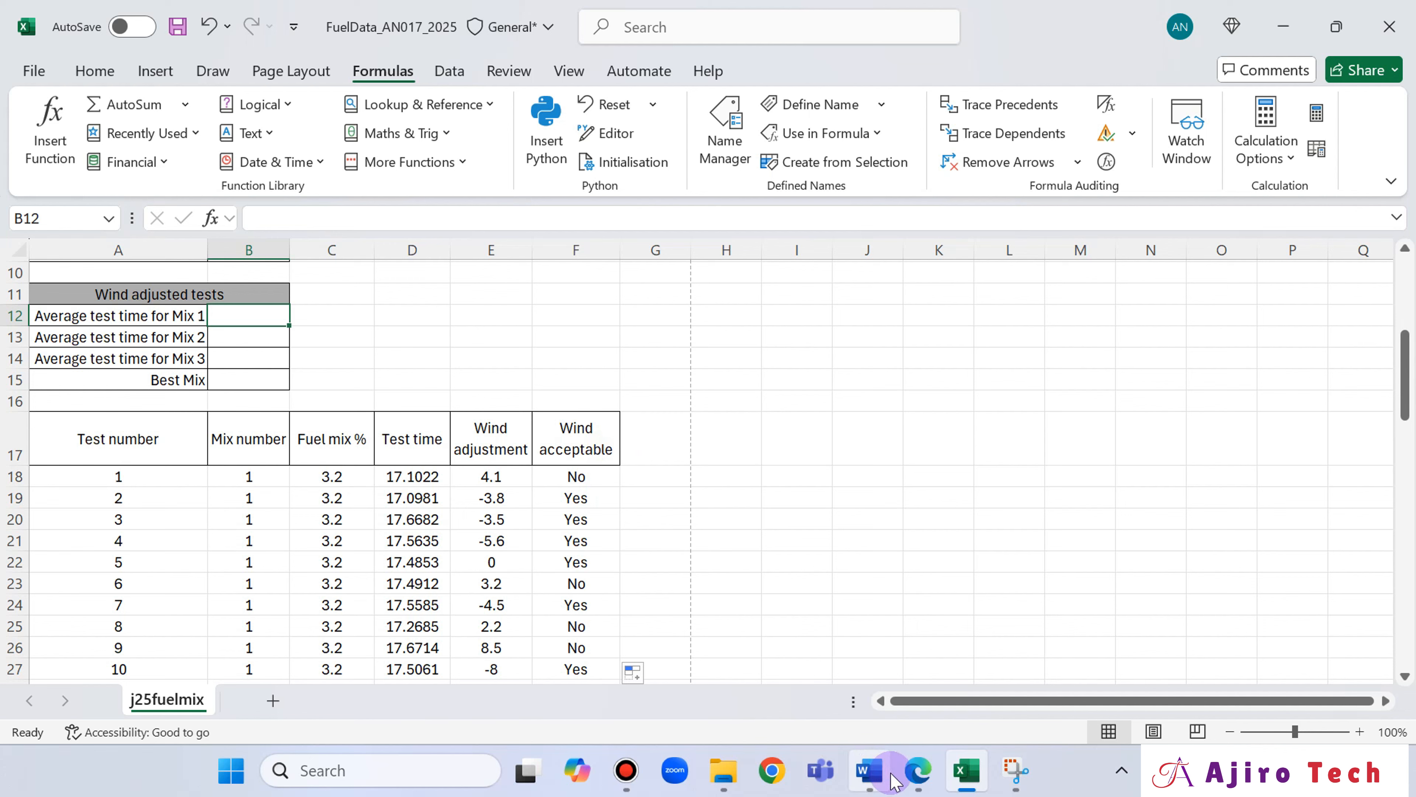
{"action": "left_click", "coordinate": [918, 771]}
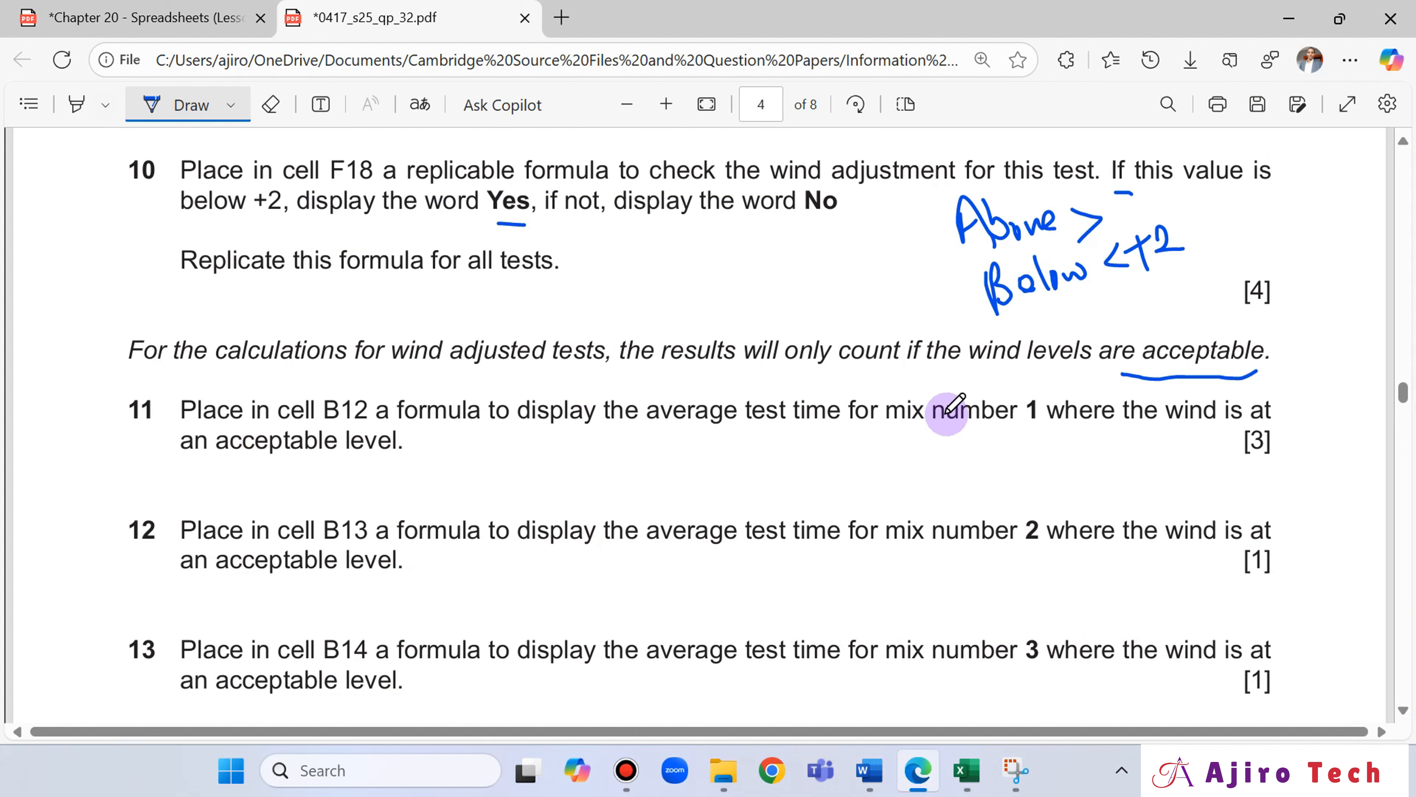
{"action": "left_click", "coordinate": [966, 781]}
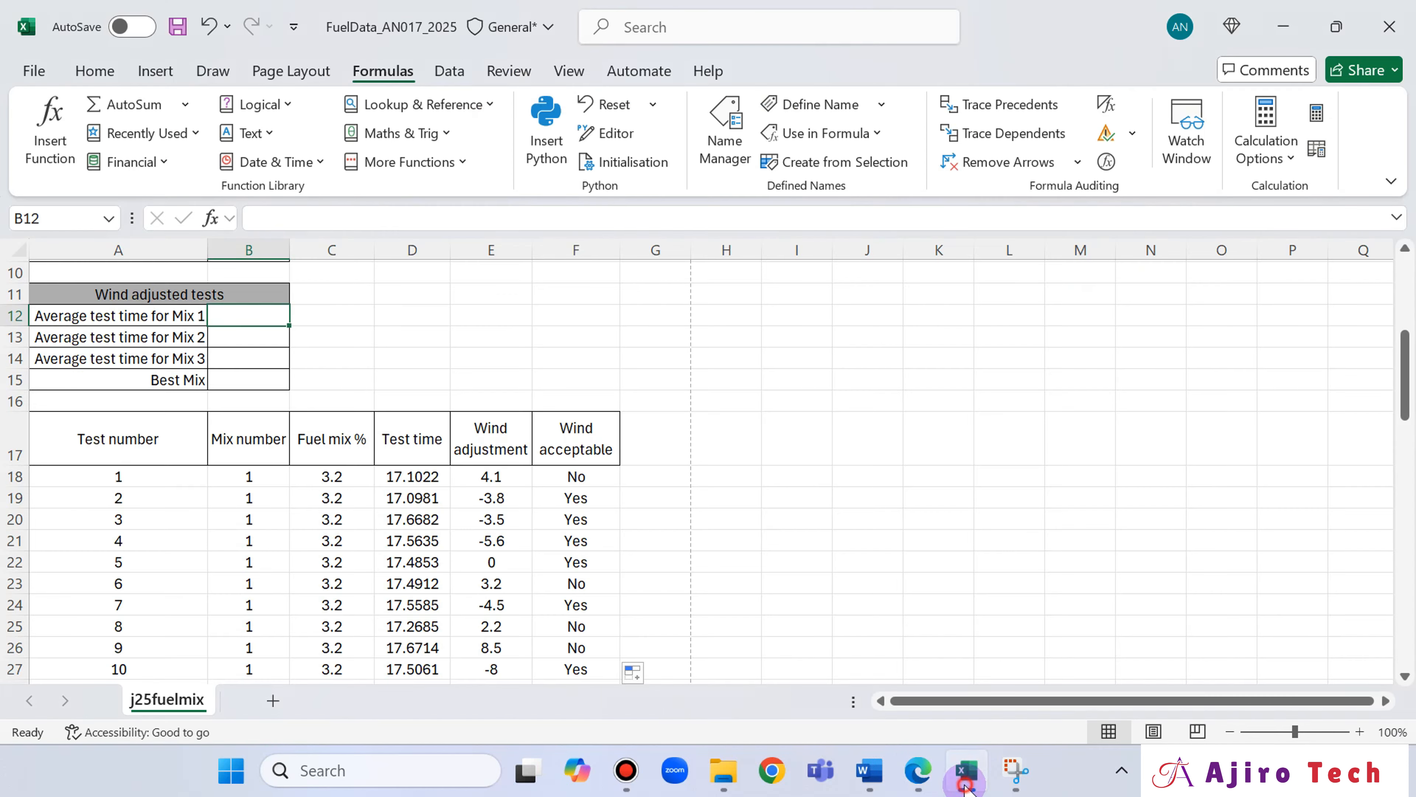
{"action": "left_click", "coordinate": [966, 782]}
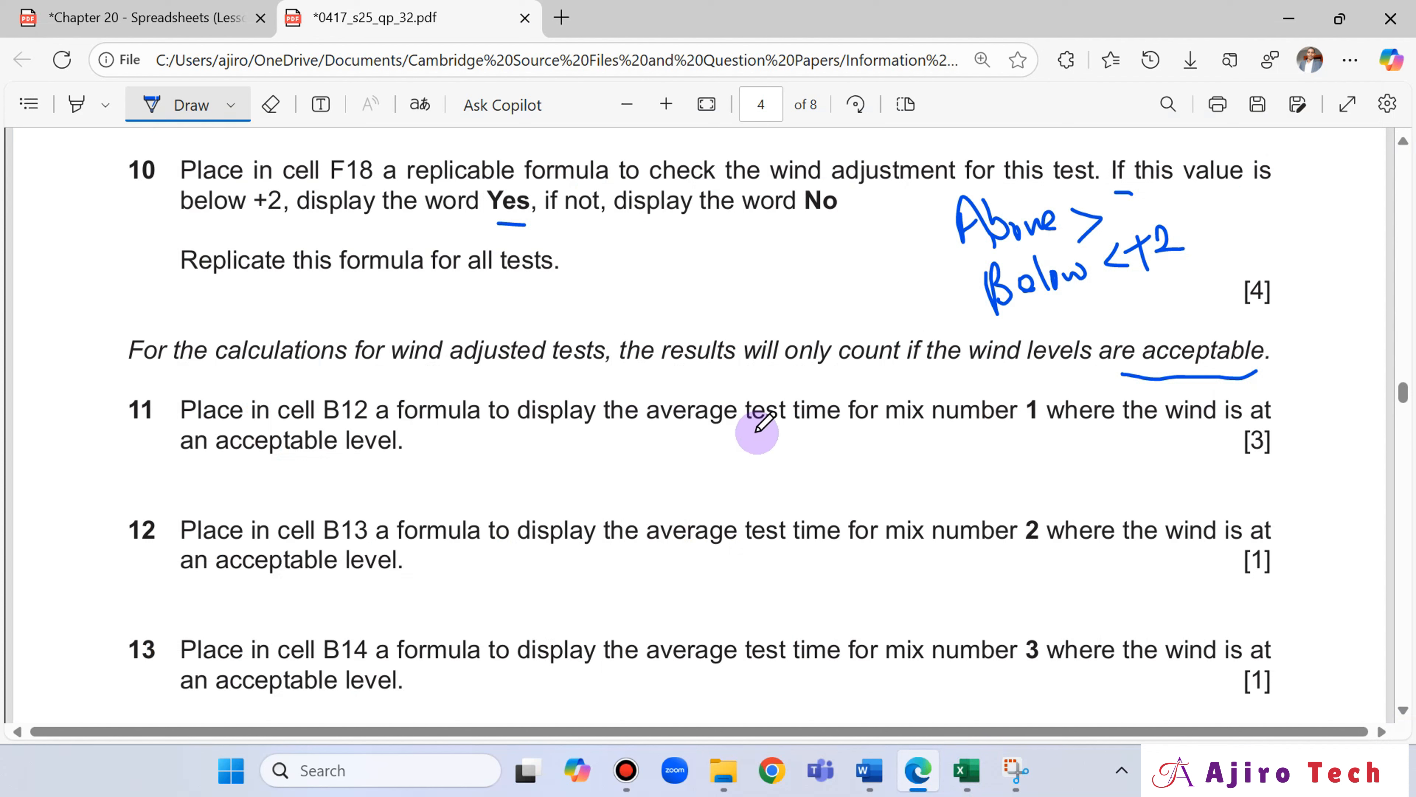
Underline "average test time for" and mix number 1 in question 11, with vertical dividers after "time" and "1".
{"action": "left_click_drag", "start_coordinate": [650, 440], "coordinate": [897, 432]}
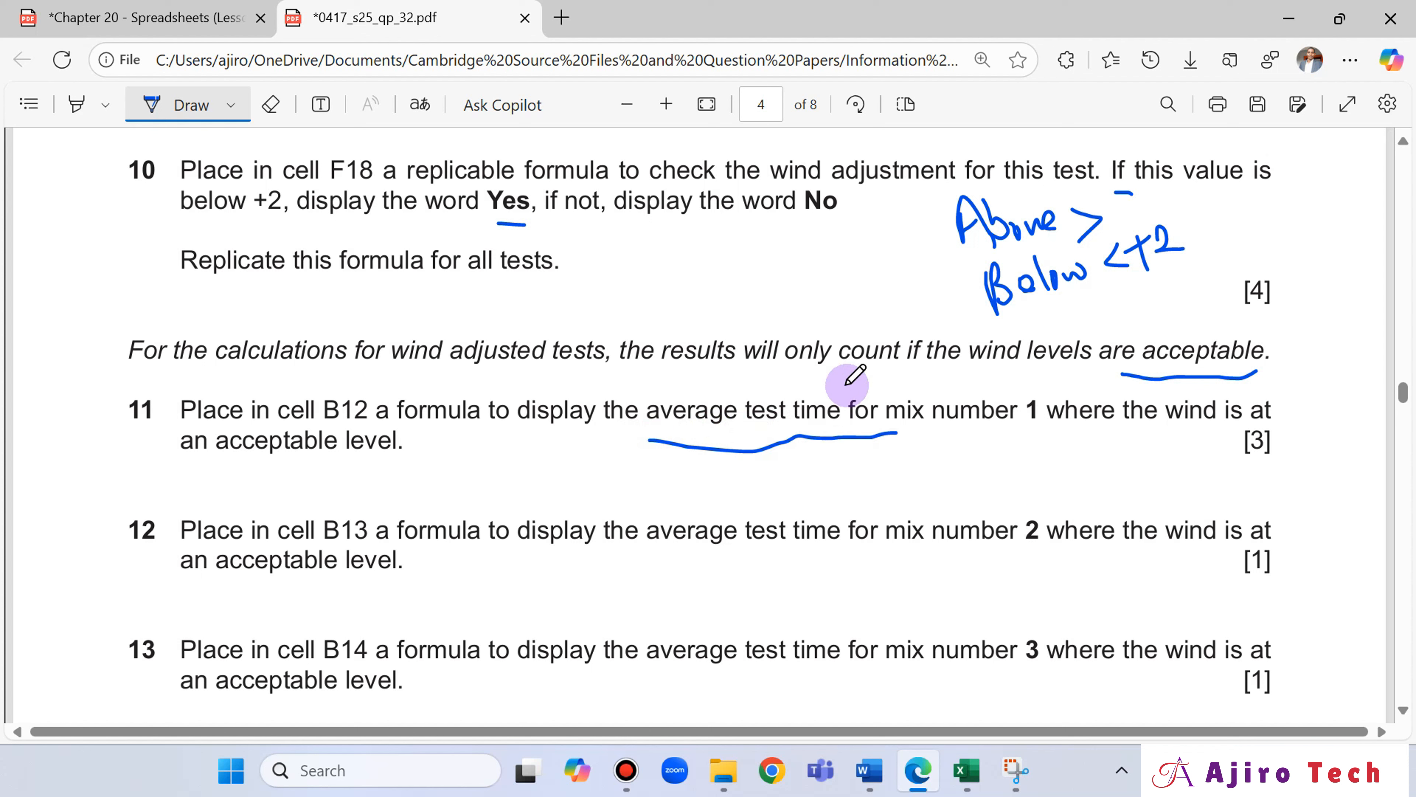
{"action": "left_click_drag", "start_coordinate": [847, 383], "coordinate": [837, 470]}
{"action": "mouse_move", "coordinate": [1002, 431]}
{"action": "left_mouse_down"}
{"action": "mouse_move", "coordinate": [1067, 428]}
{"action": "mouse_move", "coordinate": [1046, 449]}
{"action": "left_mouse_up"}
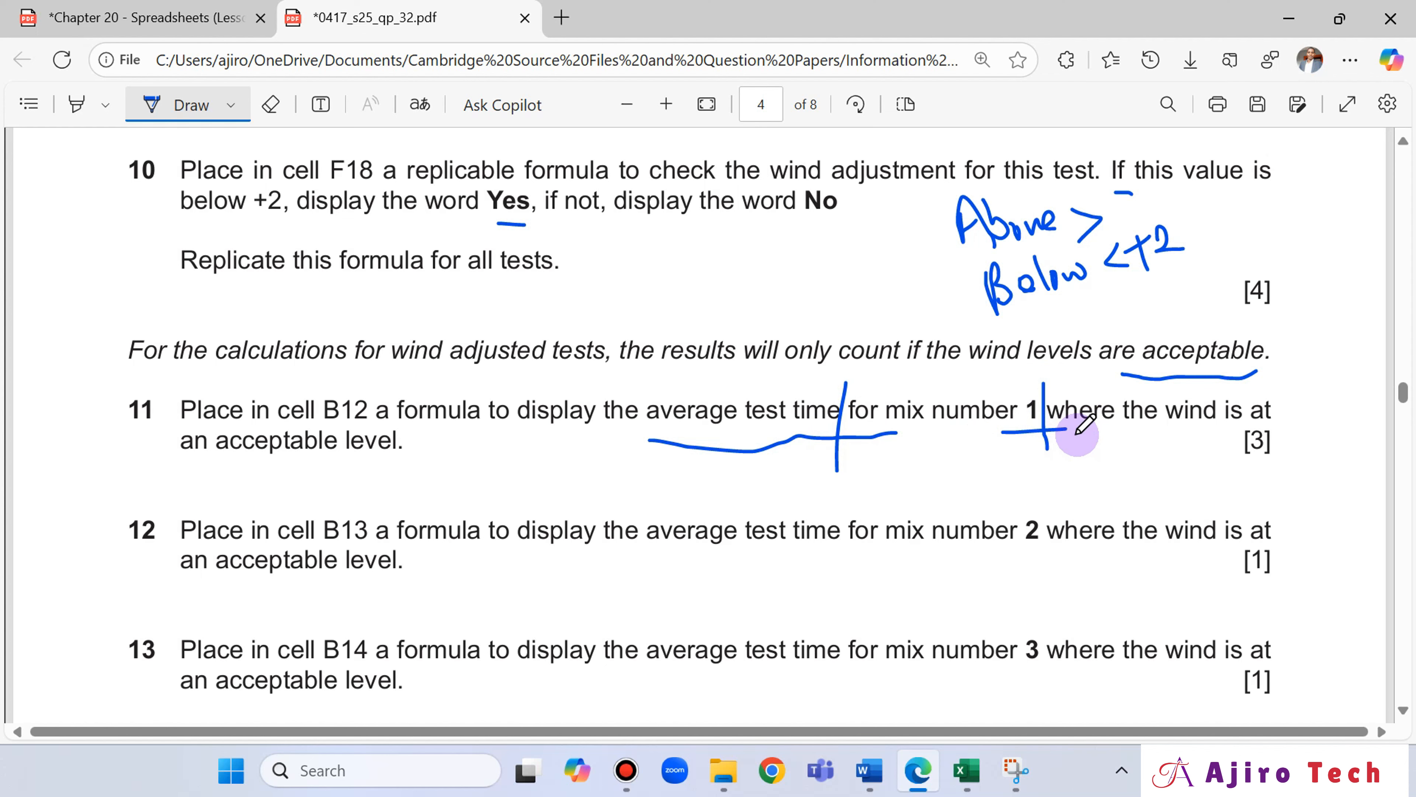
Reread questions 7 to 9, underline "acceptable level" and "average" in question 11, and write "Yes" beside the acceptable level.
{"action": "scroll", "coordinate": [1078, 434], "scroll_direction": "up", "scroll_amount": 5}
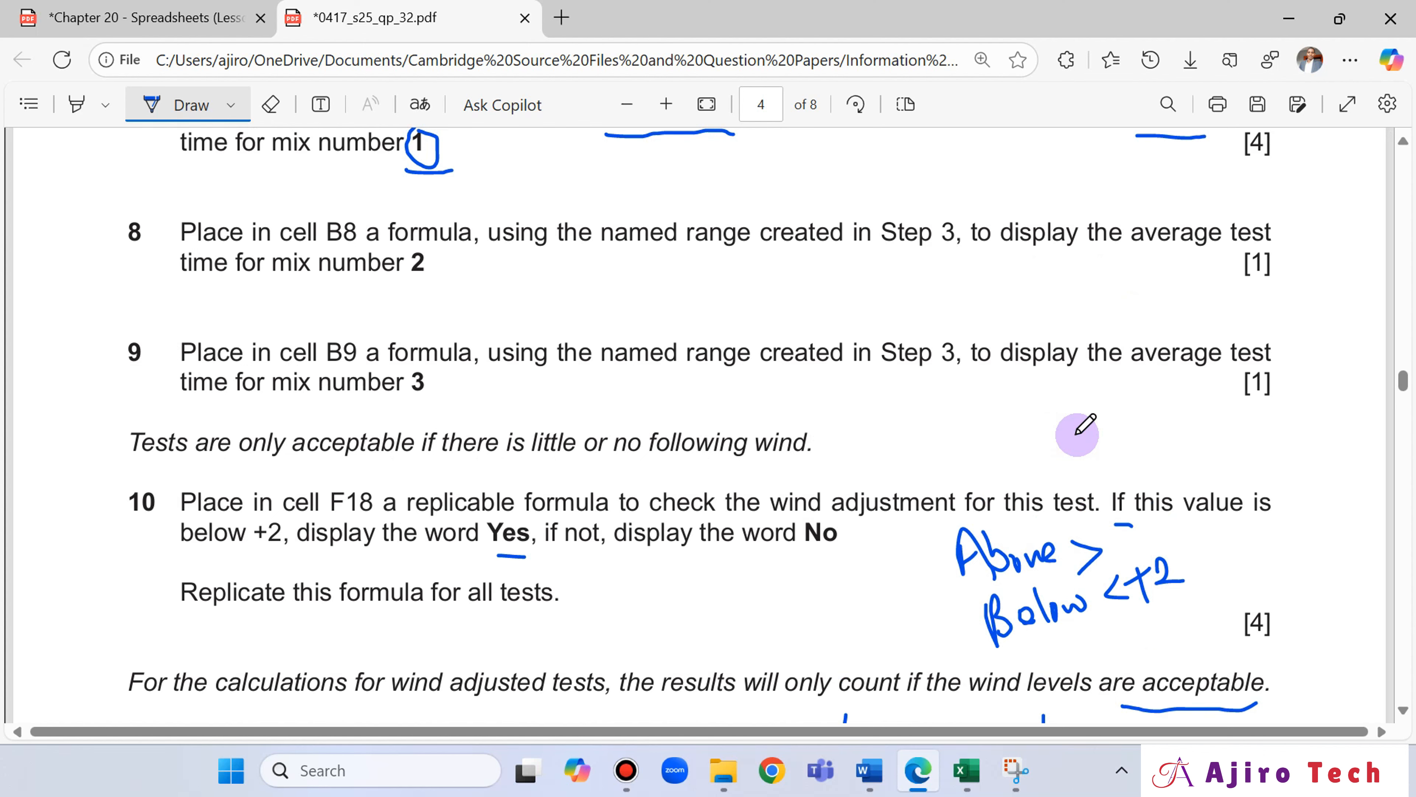
{"action": "scroll", "coordinate": [1078, 434], "scroll_direction": "up", "scroll_amount": 2}
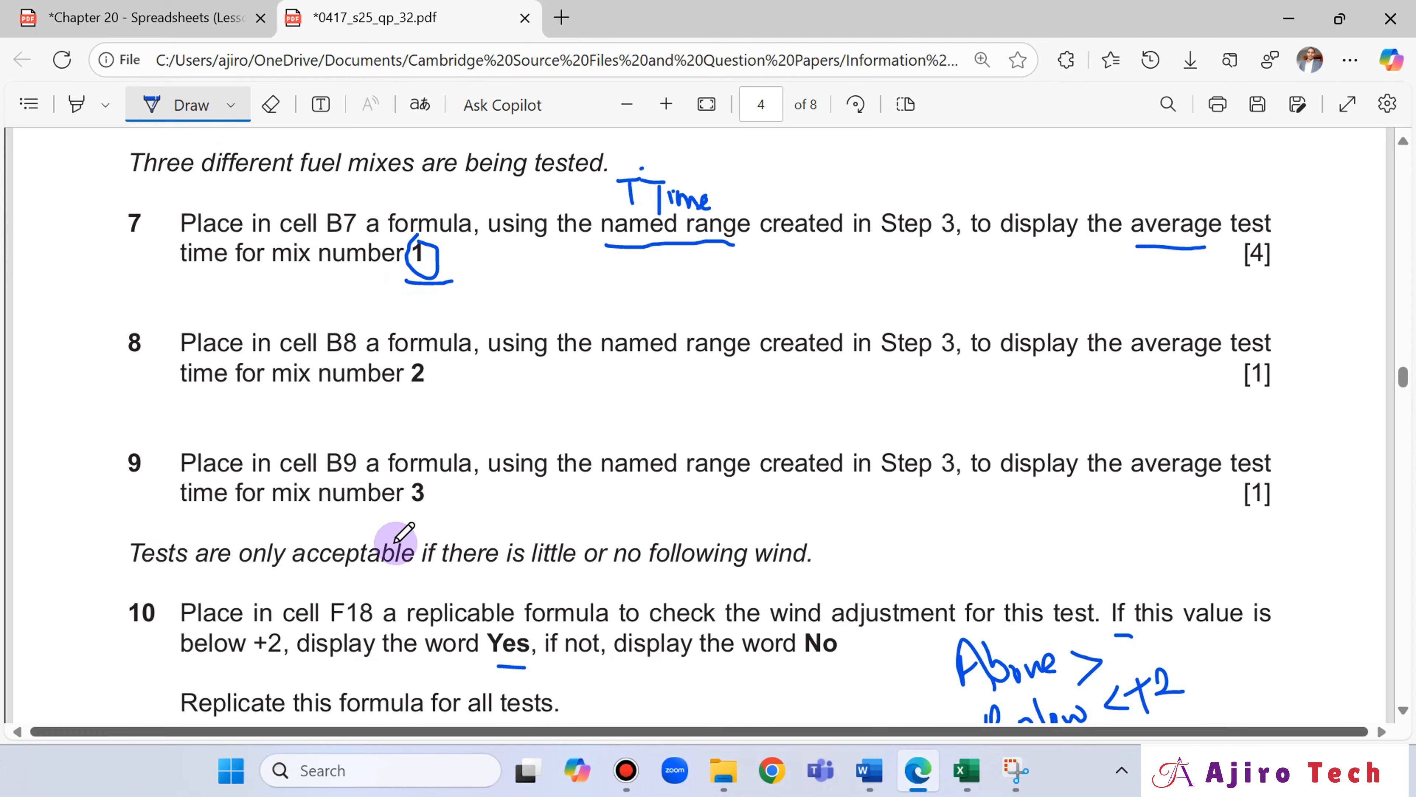
{"action": "scroll", "coordinate": [538, 413], "scroll_direction": "down", "scroll_amount": 8}
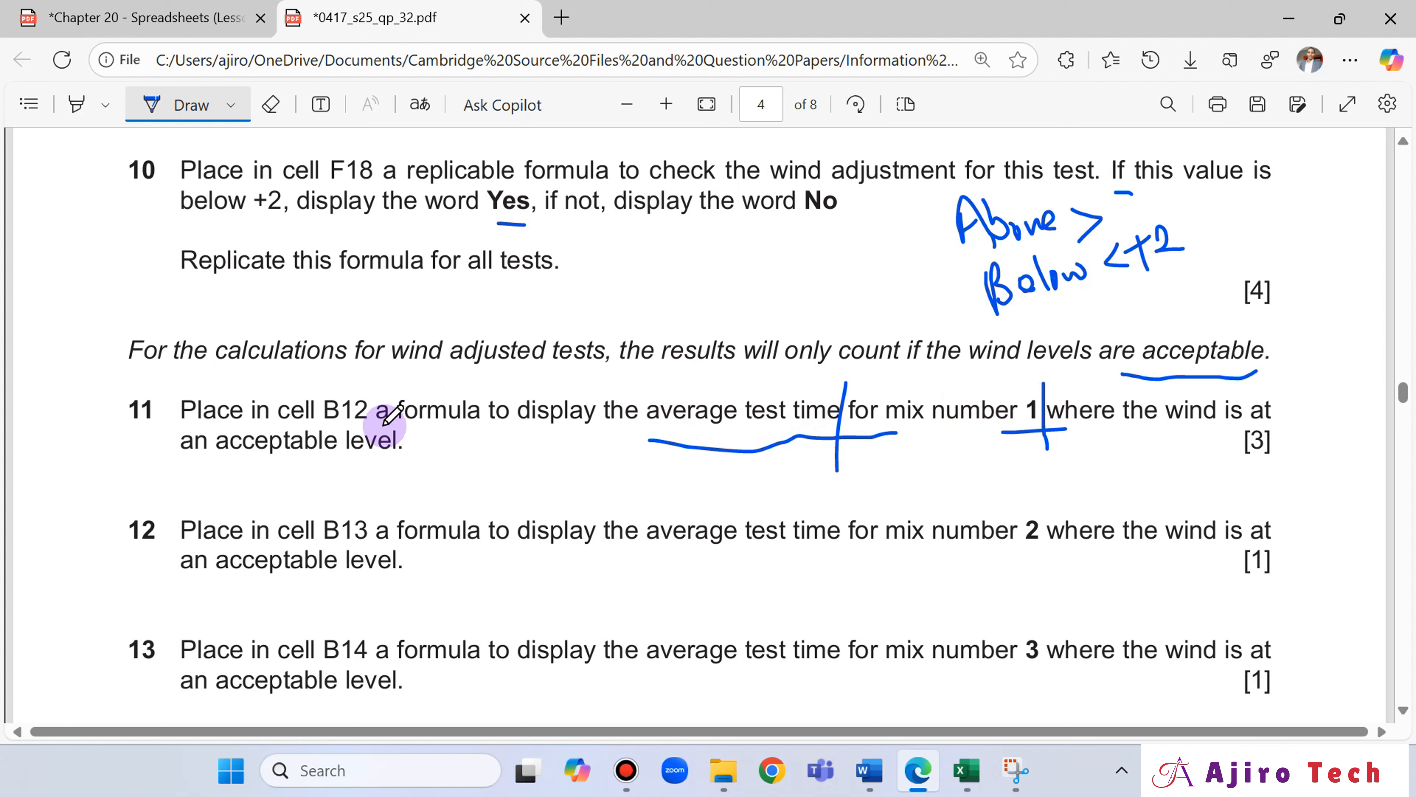
{"action": "mouse_move", "coordinate": [222, 465]}
{"action": "left_mouse_down"}
{"action": "mouse_move", "coordinate": [386, 464]}
{"action": "mouse_move", "coordinate": [417, 440]}
{"action": "mouse_move", "coordinate": [427, 463]}
{"action": "mouse_move", "coordinate": [456, 450]}
{"action": "mouse_move", "coordinate": [463, 474]}
{"action": "left_mouse_up"}
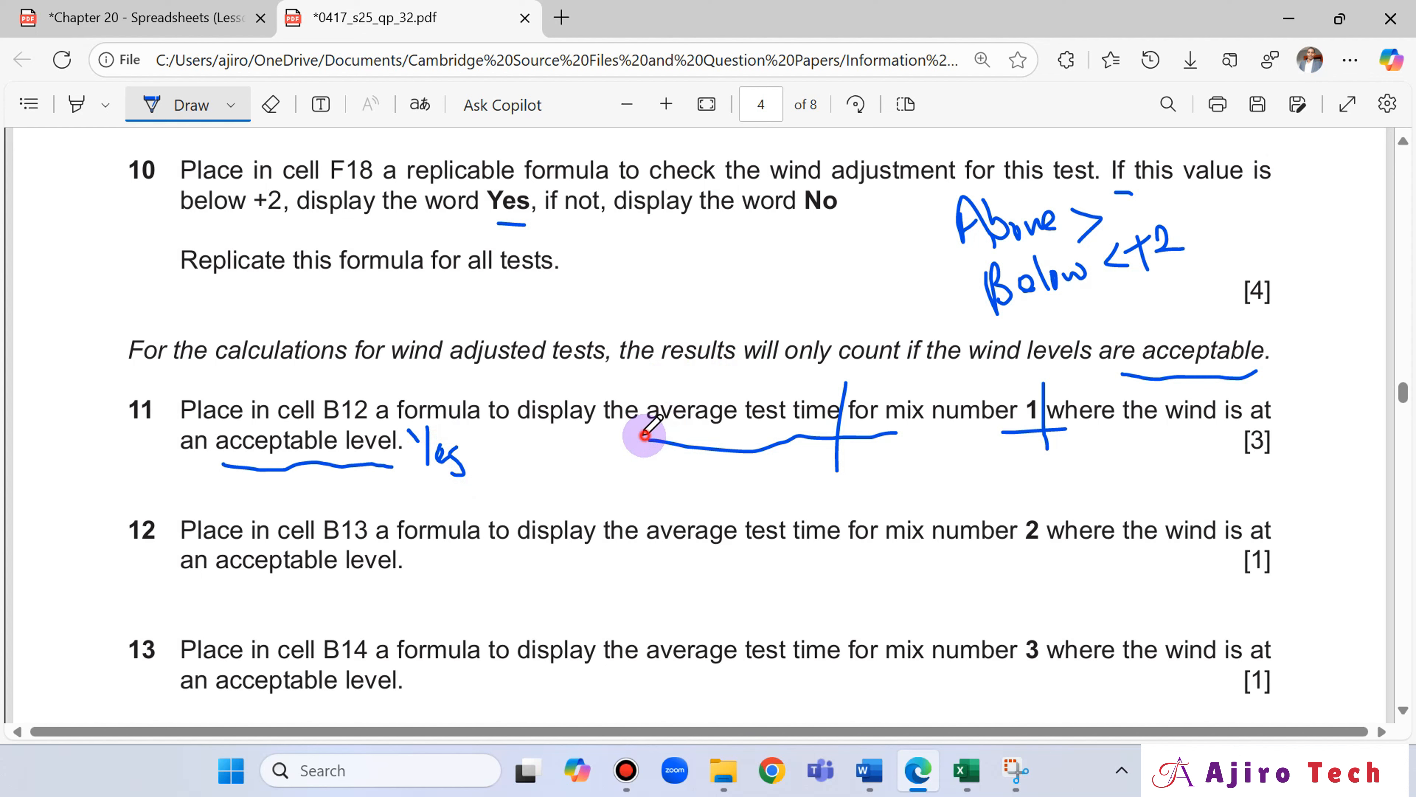
{"action": "left_click_drag", "start_coordinate": [645, 433], "coordinate": [738, 425]}
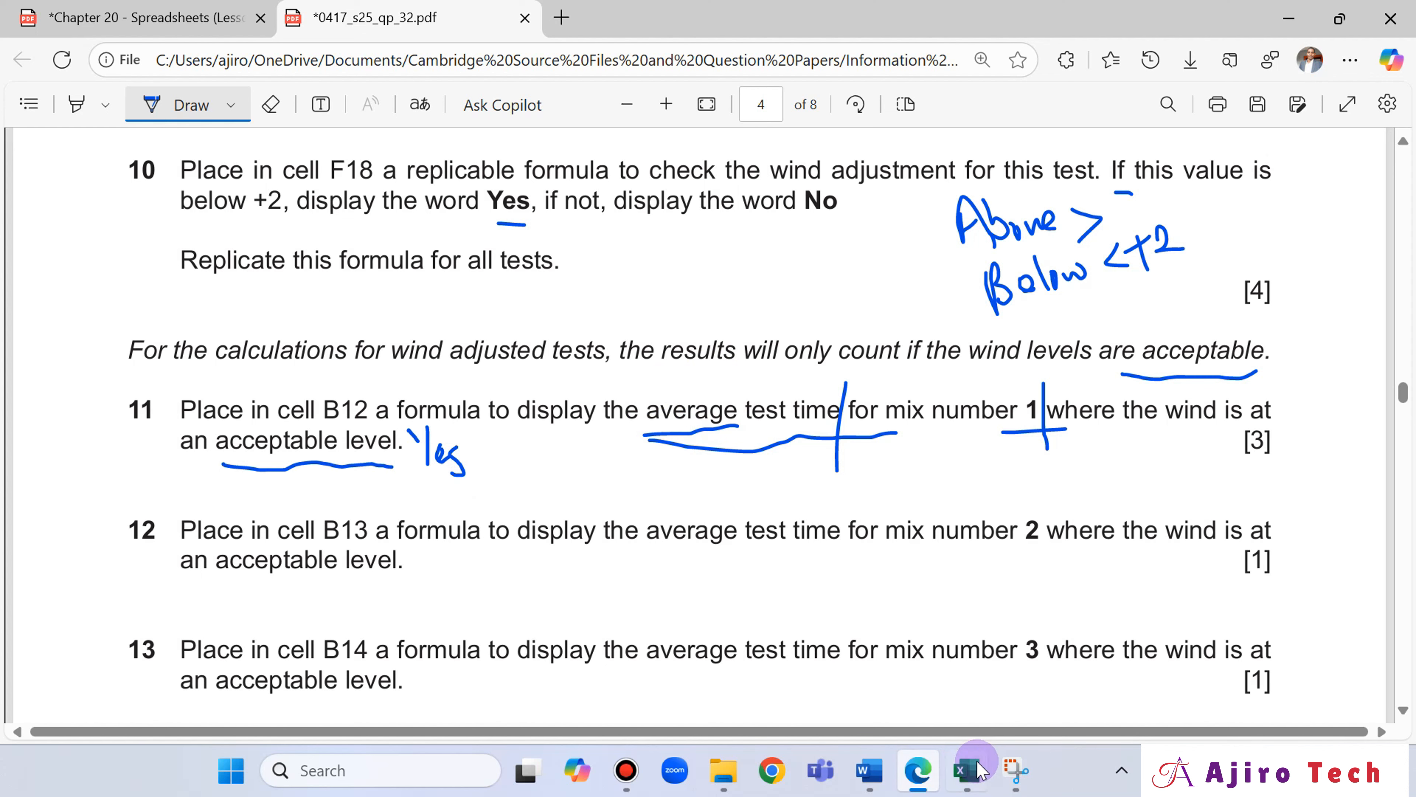
Switch to Excel and start an AVERAGEIF formula in B12 with the Wind acceptable cells F18:F77 as its range.
{"action": "left_click", "coordinate": [968, 771]}
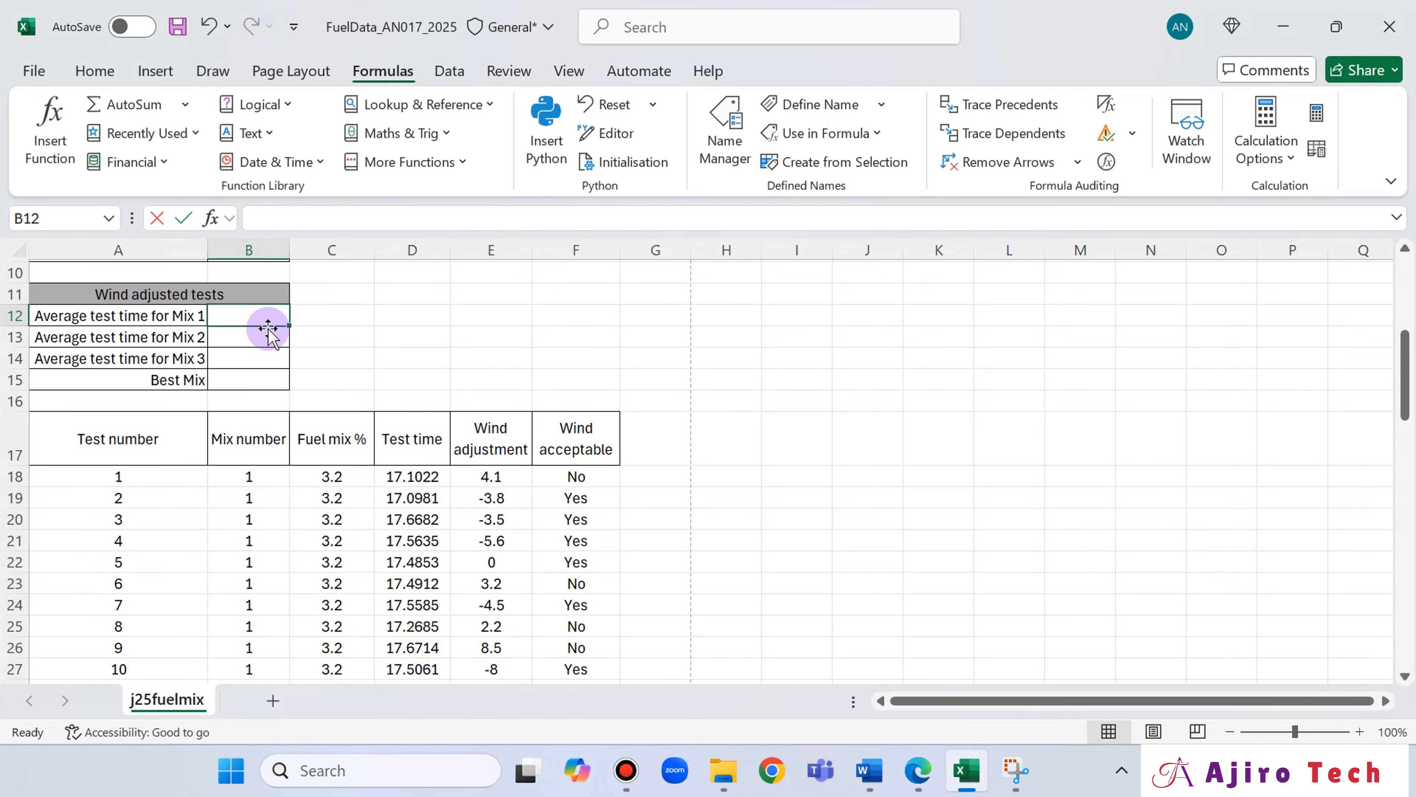
{"action": "type", "text": "=aver"}
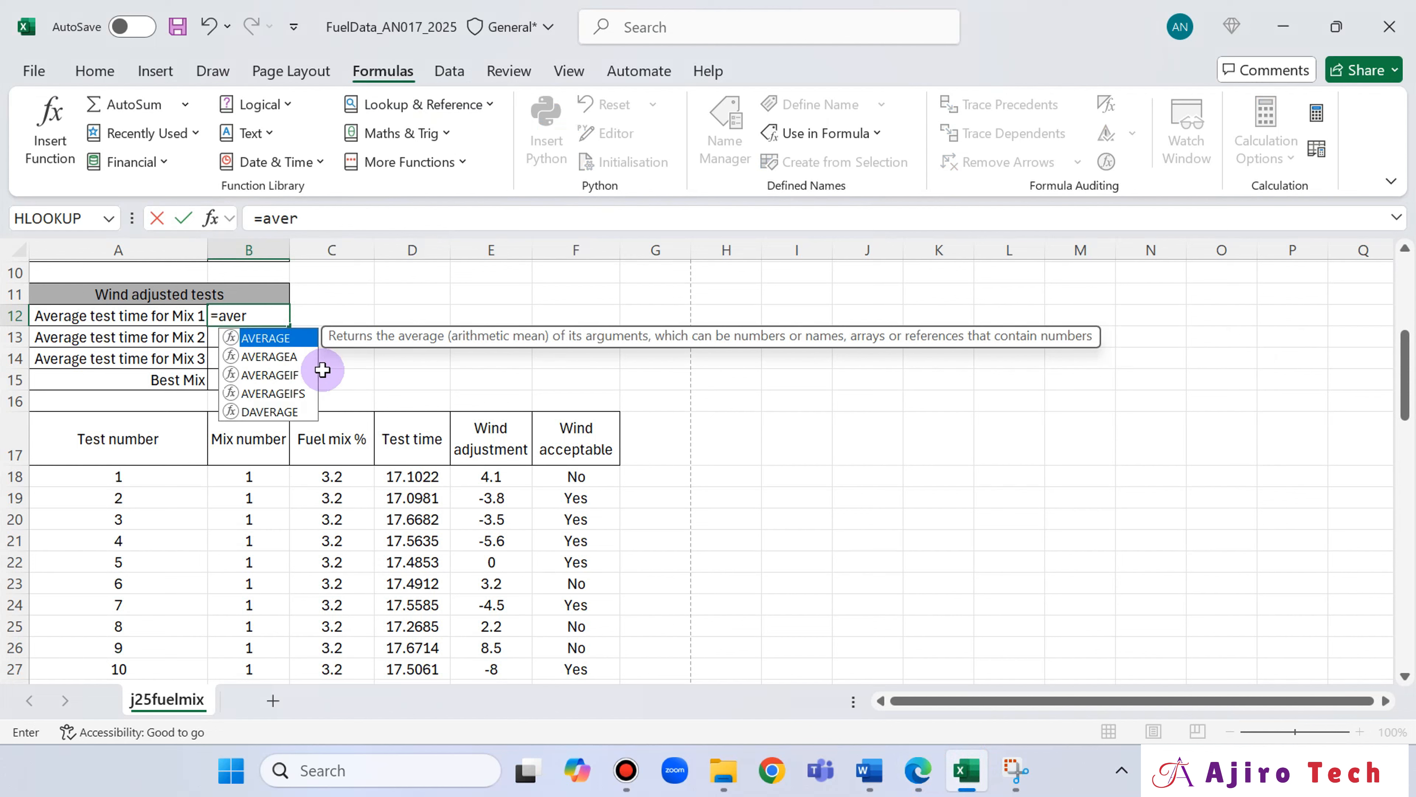
{"action": "double_click", "coordinate": [265, 375]}
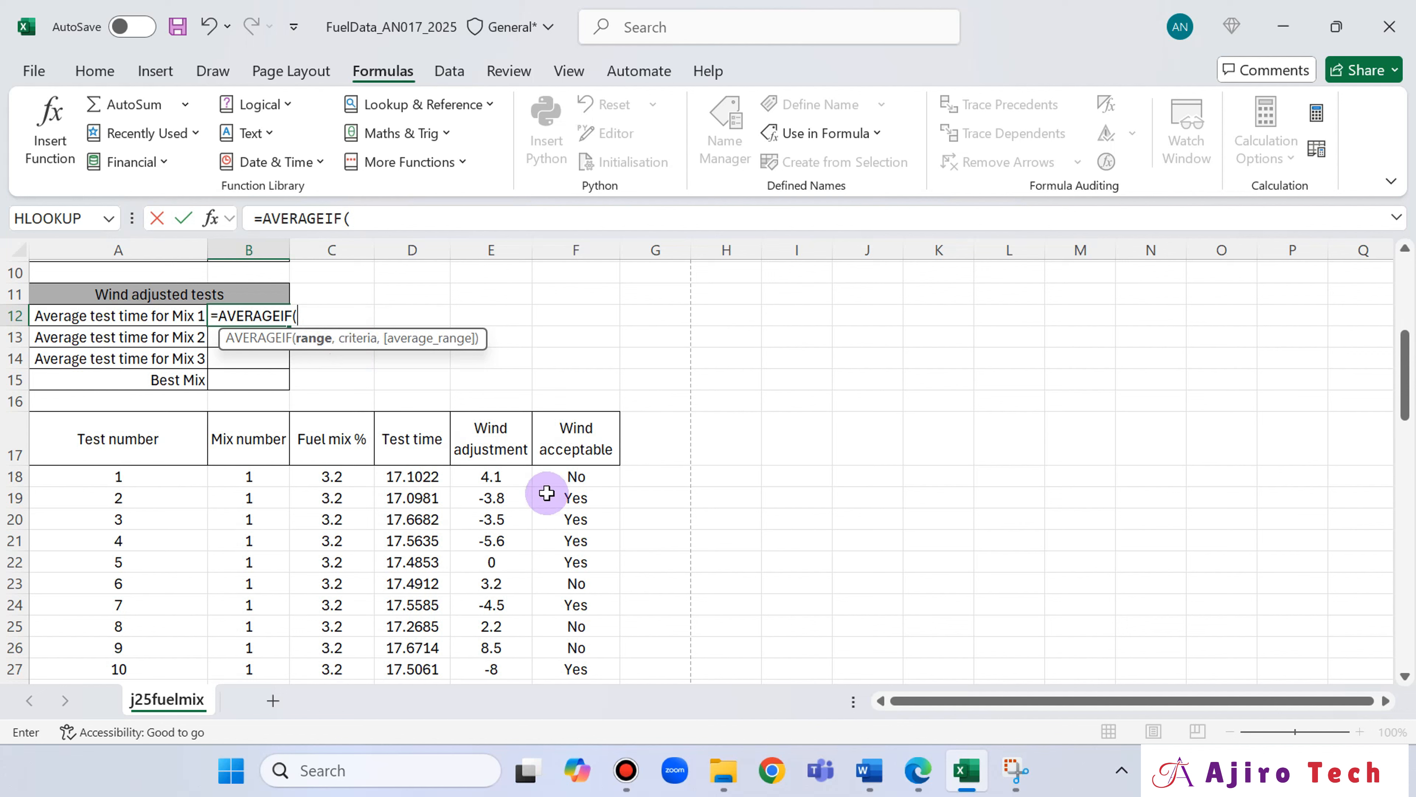
{"action": "left_click", "coordinate": [564, 470]}
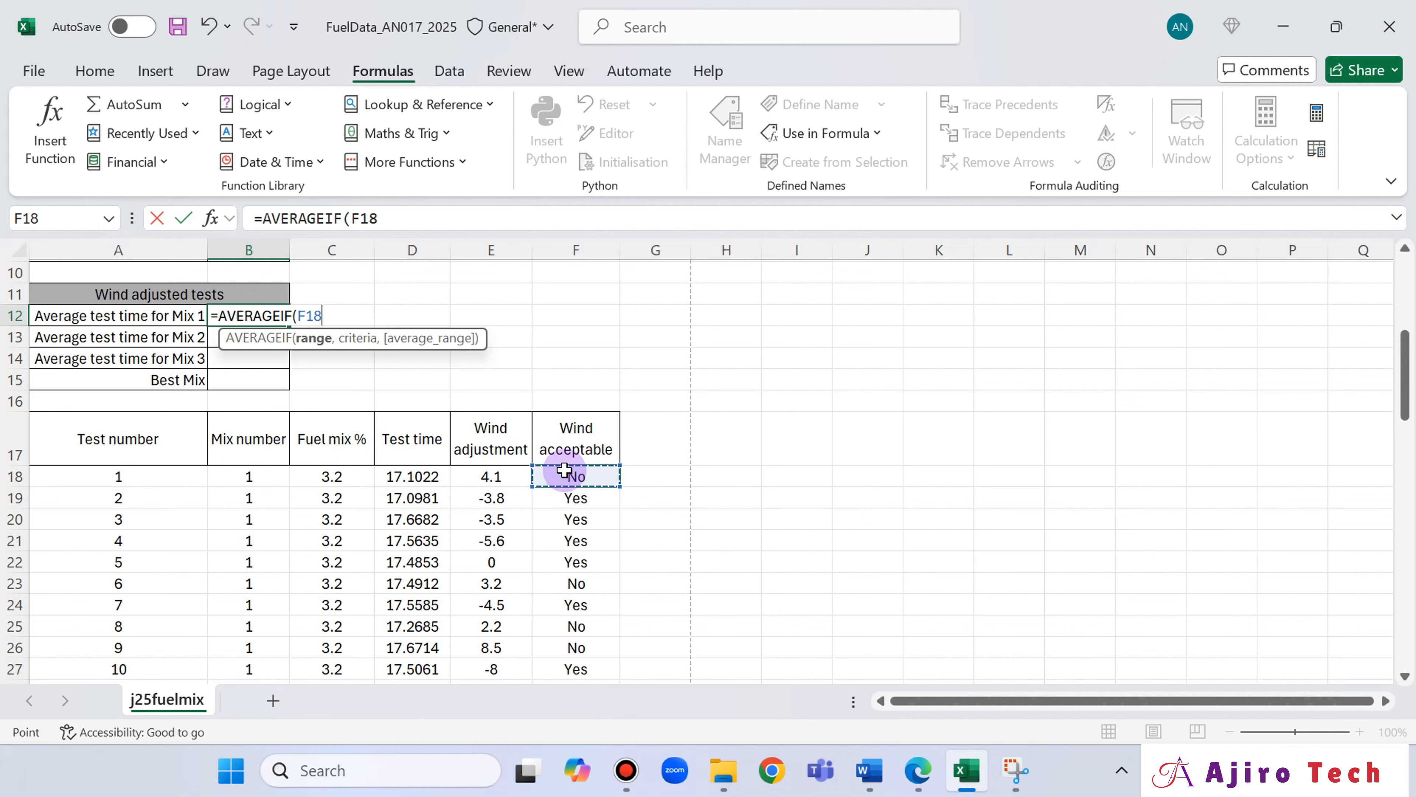
{"action": "key", "text": "ctrl+shift+Down"}
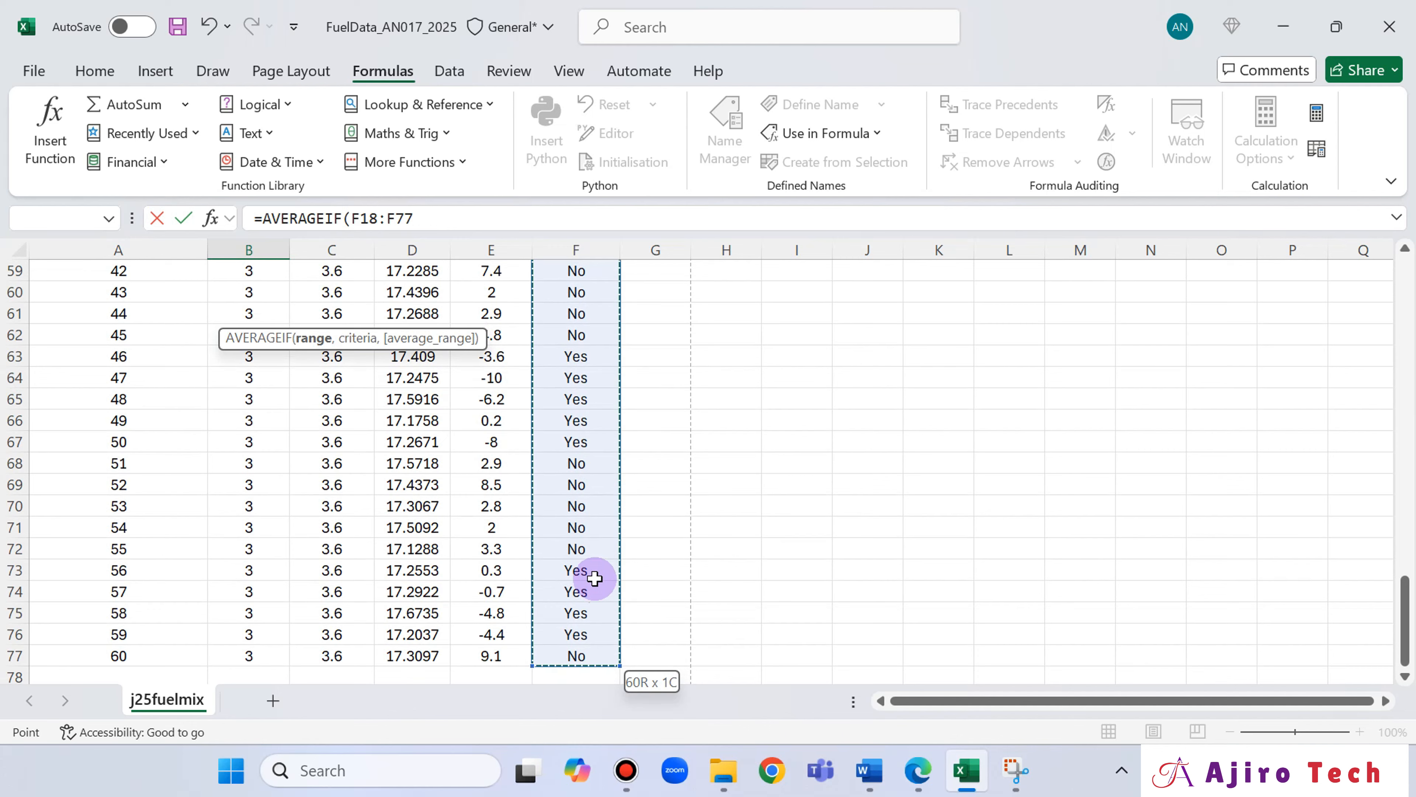
{"action": "scroll", "coordinate": [583, 572], "scroll_direction": "up", "scroll_amount": 11}
{"action": "scroll", "coordinate": [593, 574], "scroll_direction": "up", "scroll_amount": 1}
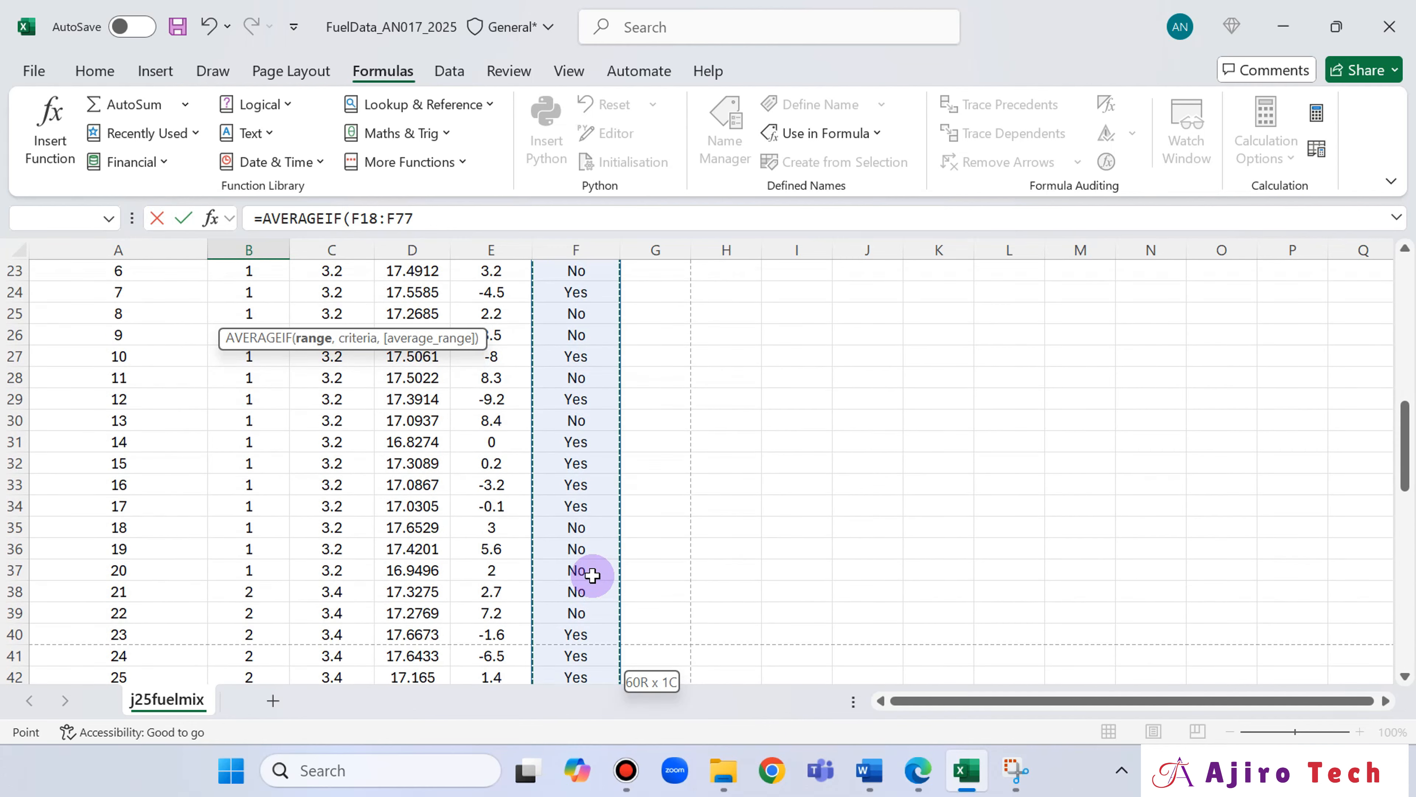
{"action": "scroll", "coordinate": [592, 574], "scroll_direction": "up", "scroll_amount": 4}
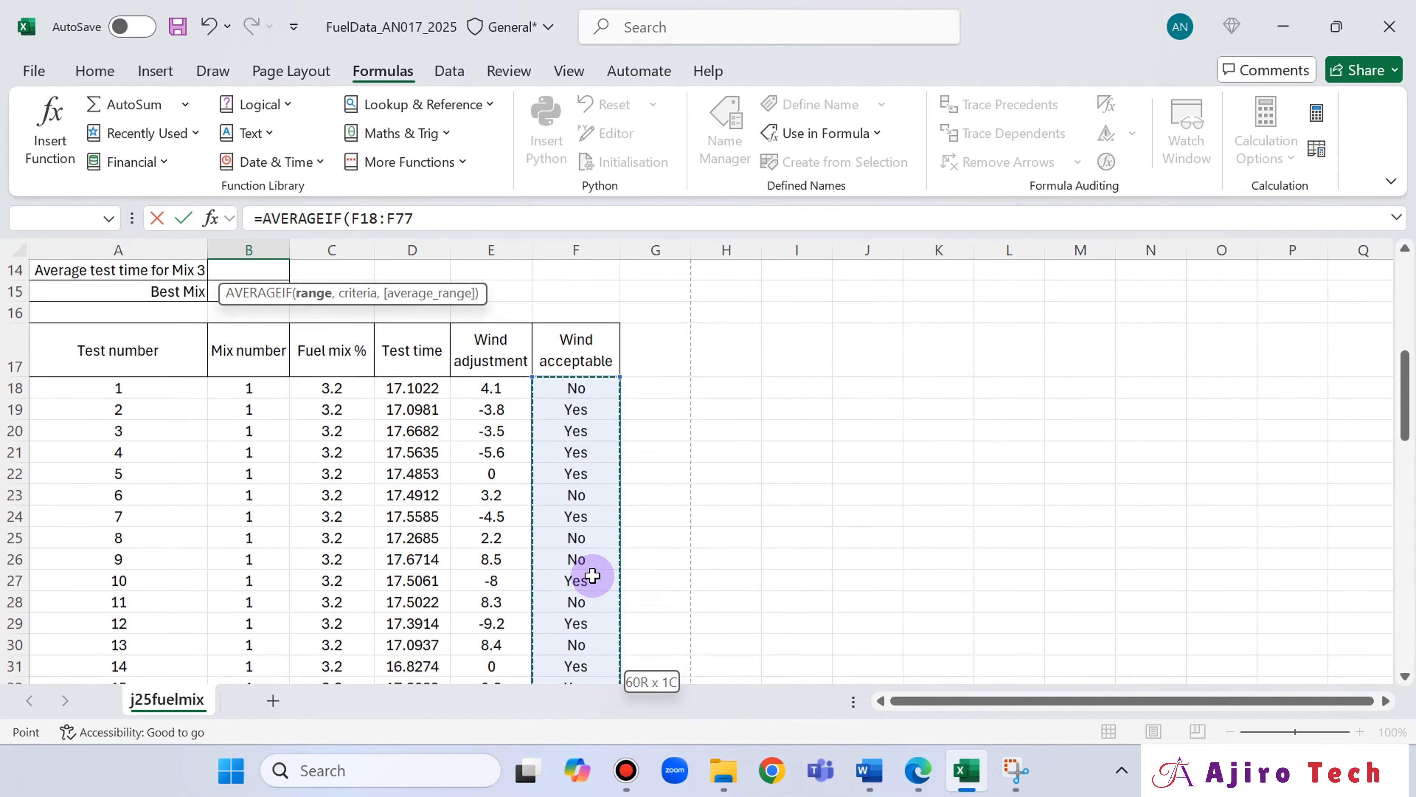
{"action": "scroll", "coordinate": [592, 575], "scroll_direction": "down", "scroll_amount": 5}
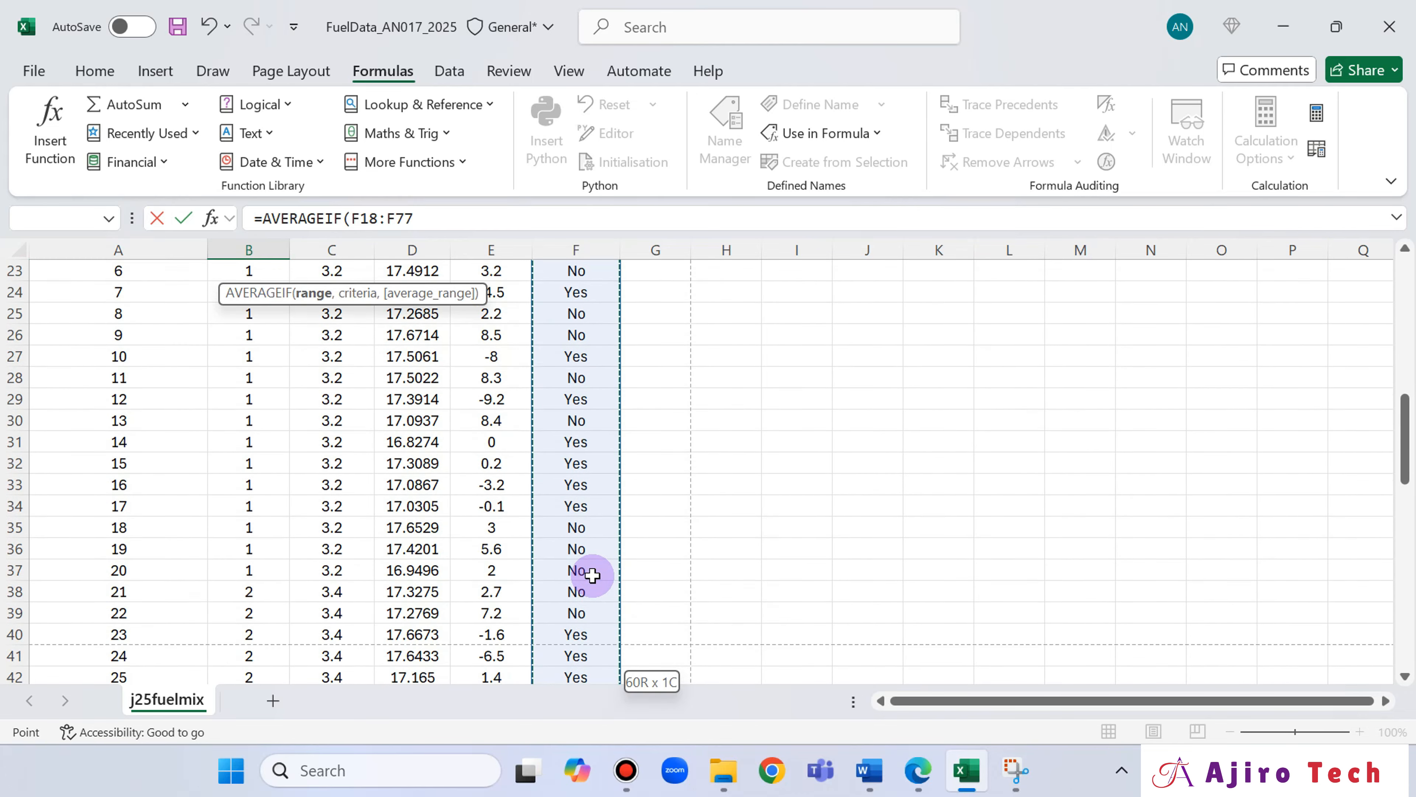
In the Edge question paper, erase the mark around mix number 1 in question 11 and outline "average test time for mix number 1".
{"action": "left_click", "coordinate": [917, 778]}
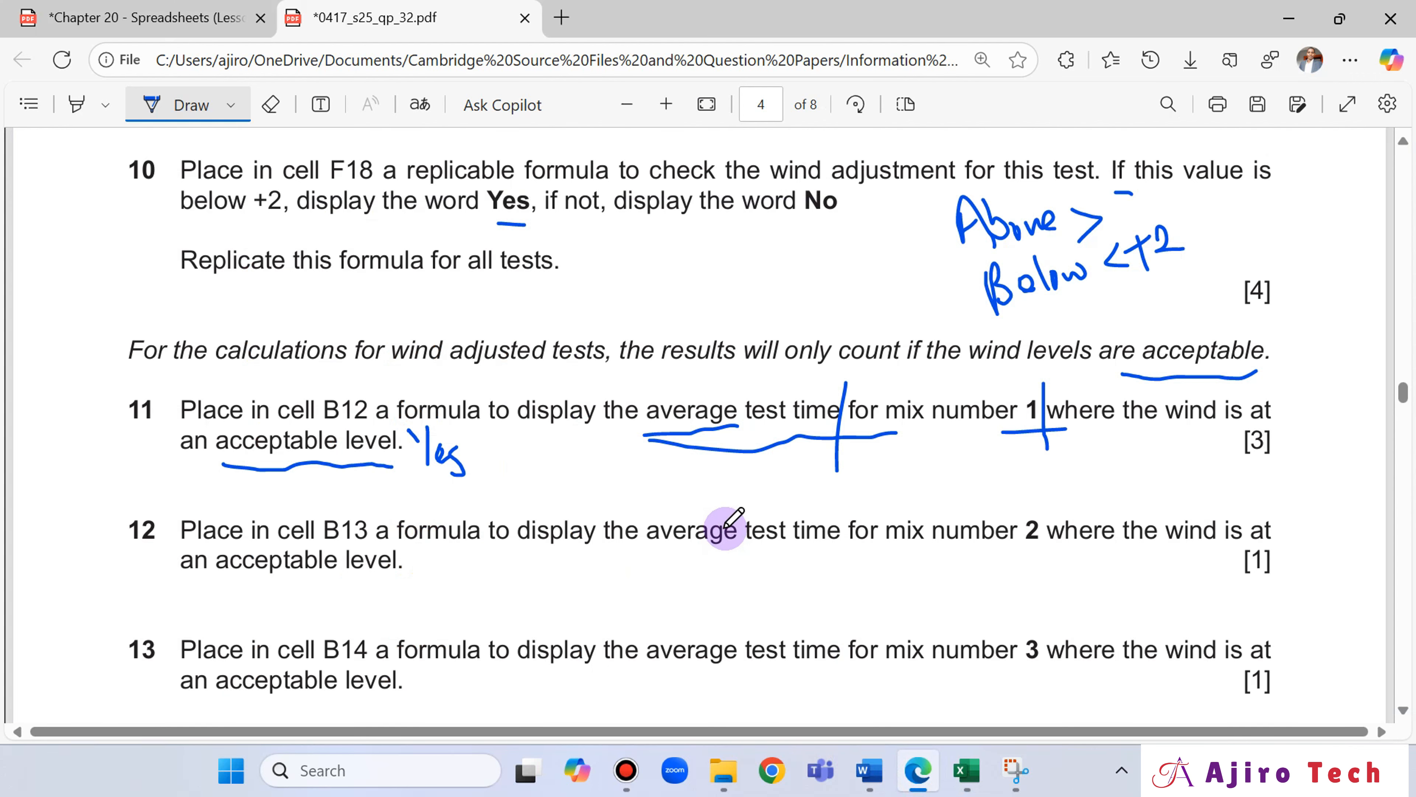
{"action": "left_click", "coordinate": [269, 106]}
{"action": "mouse_move", "coordinate": [1044, 386]}
{"action": "left_mouse_down"}
{"action": "mouse_move", "coordinate": [1044, 411]}
{"action": "mouse_move", "coordinate": [970, 424]}
{"action": "left_mouse_up"}
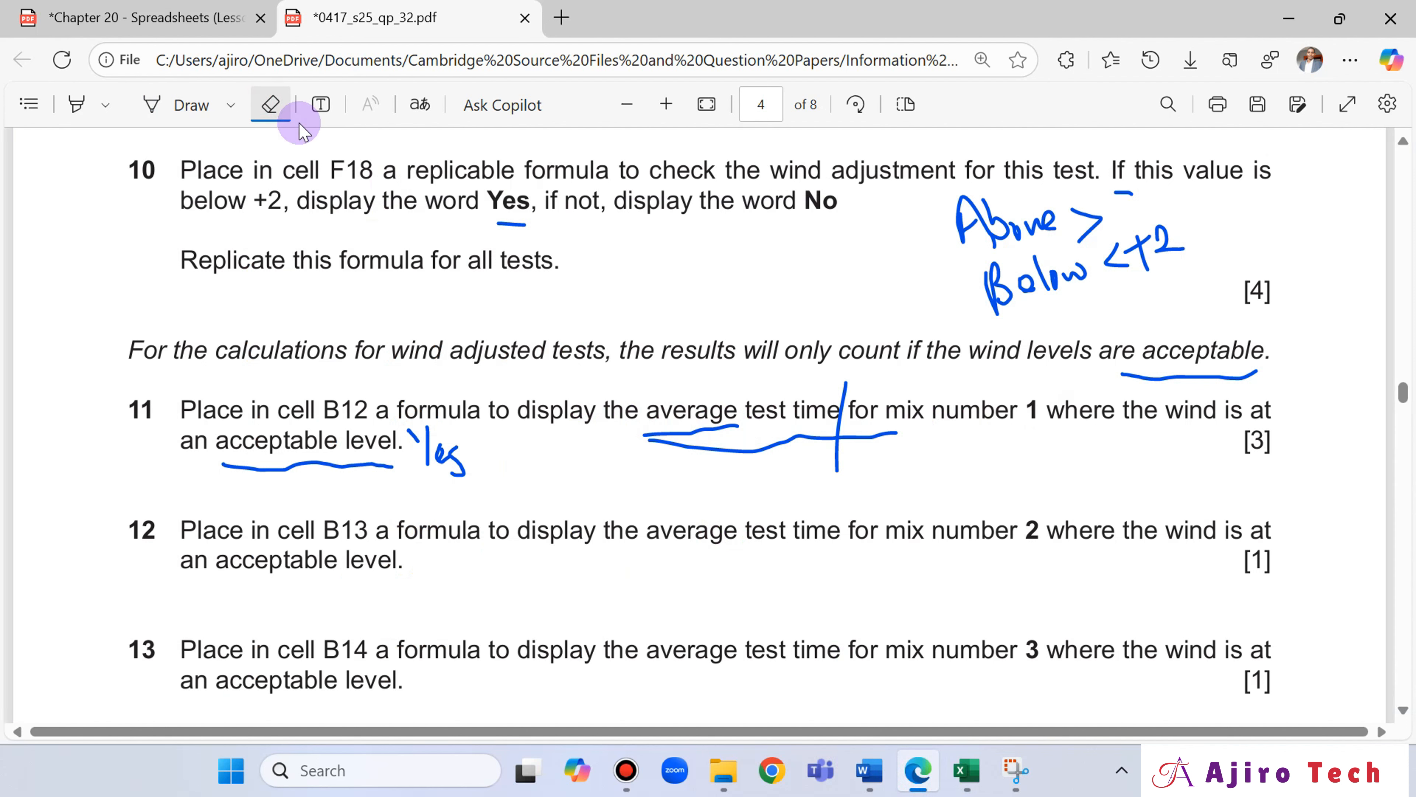
{"action": "left_click", "coordinate": [184, 103]}
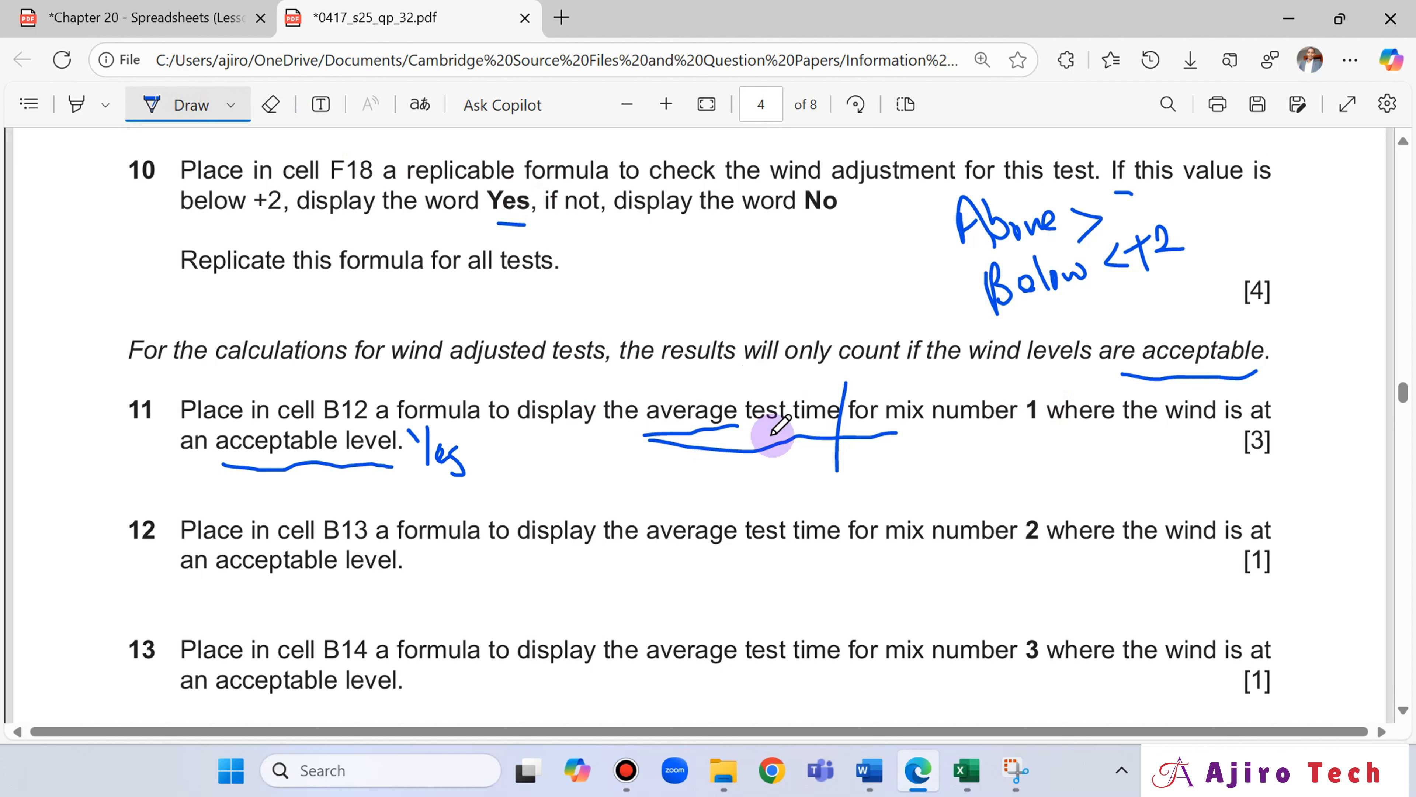
{"action": "mouse_move", "coordinate": [893, 433]}
{"action": "left_mouse_down"}
{"action": "mouse_move", "coordinate": [1040, 430]}
{"action": "mouse_move", "coordinate": [1042, 399]}
{"action": "mouse_move", "coordinate": [1041, 438]}
{"action": "left_mouse_up"}
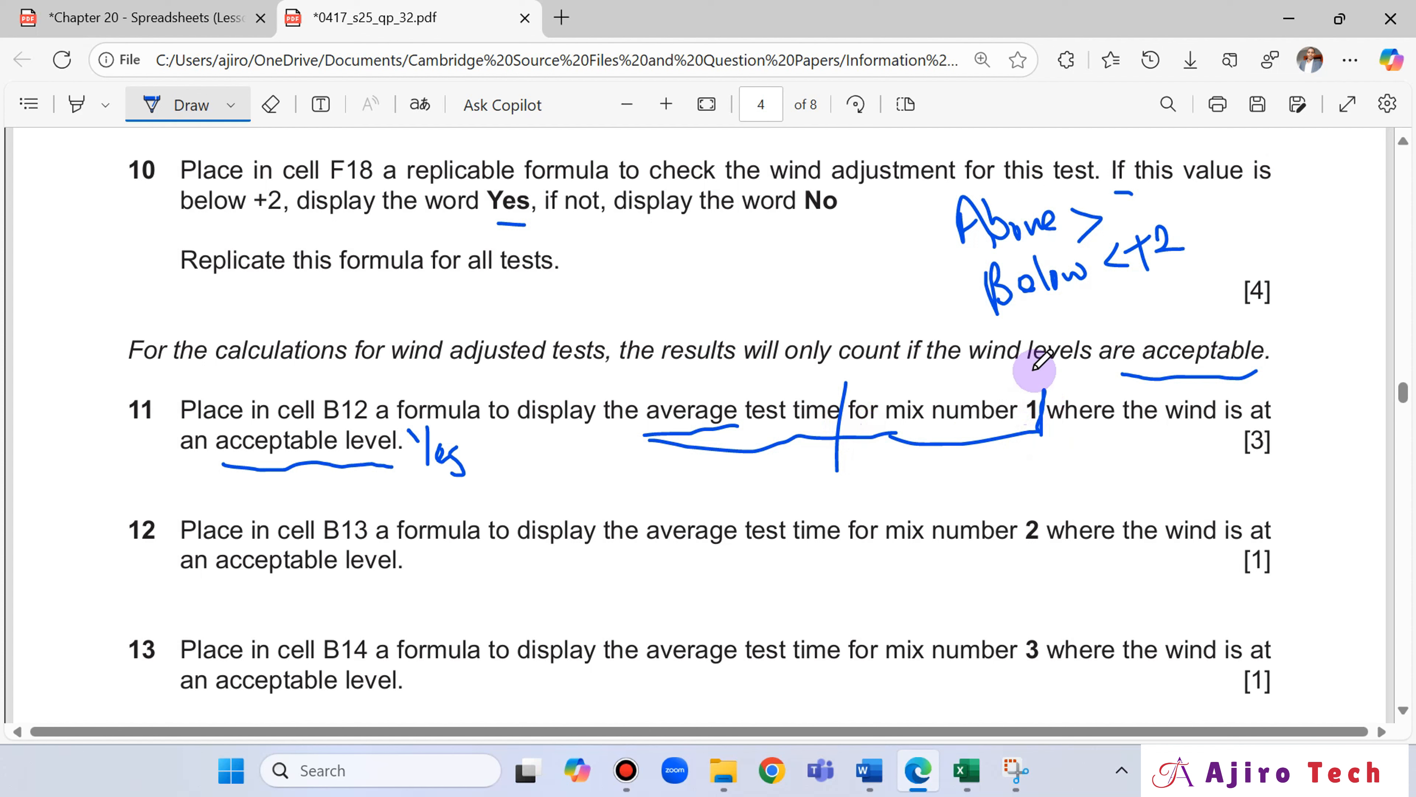
{"action": "left_click_drag", "start_coordinate": [1044, 389], "coordinate": [634, 384]}
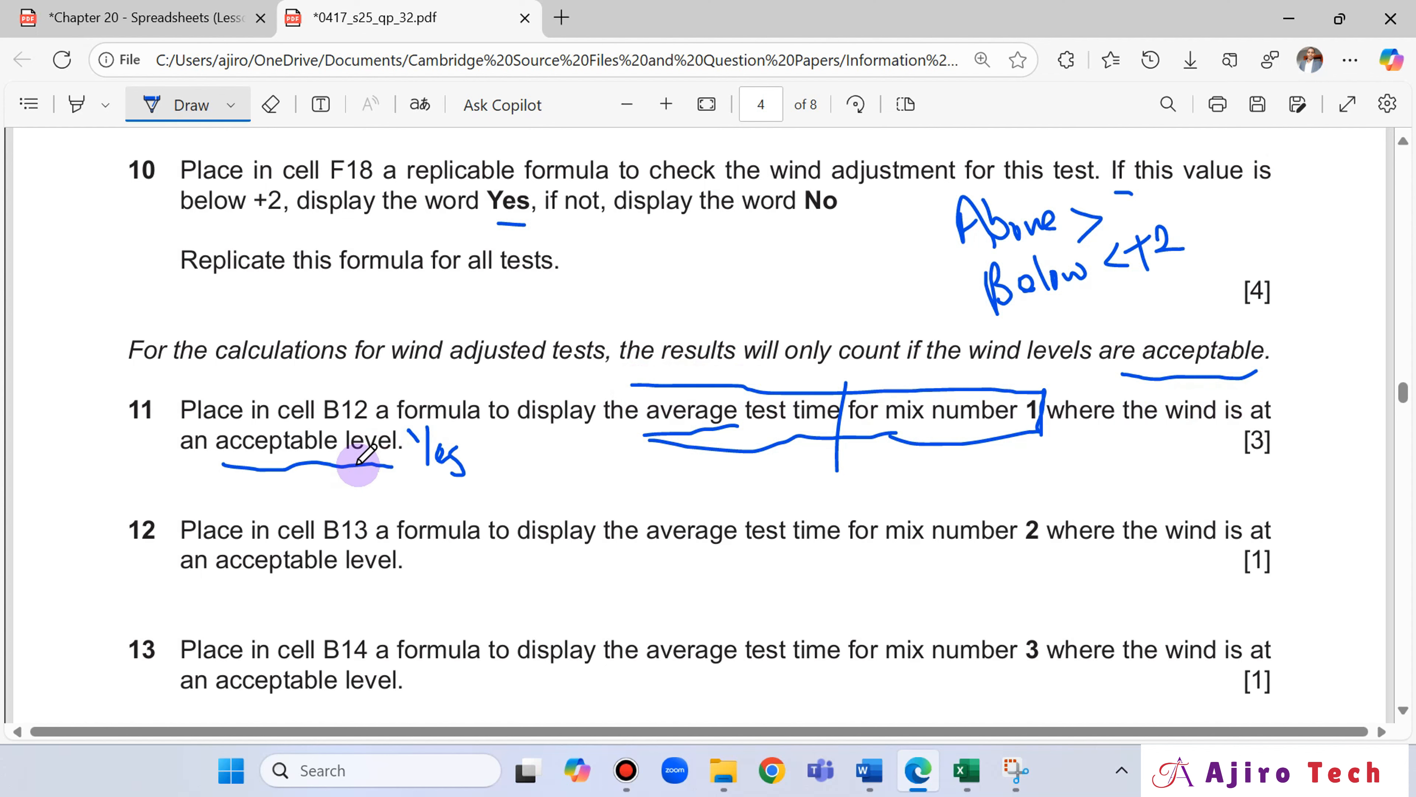
Return to Excel, shorten the AVERAGEIF range to the mix 1 rows, F18:F37, and place the cursor after it in the formula.
{"action": "left_click", "coordinate": [967, 770]}
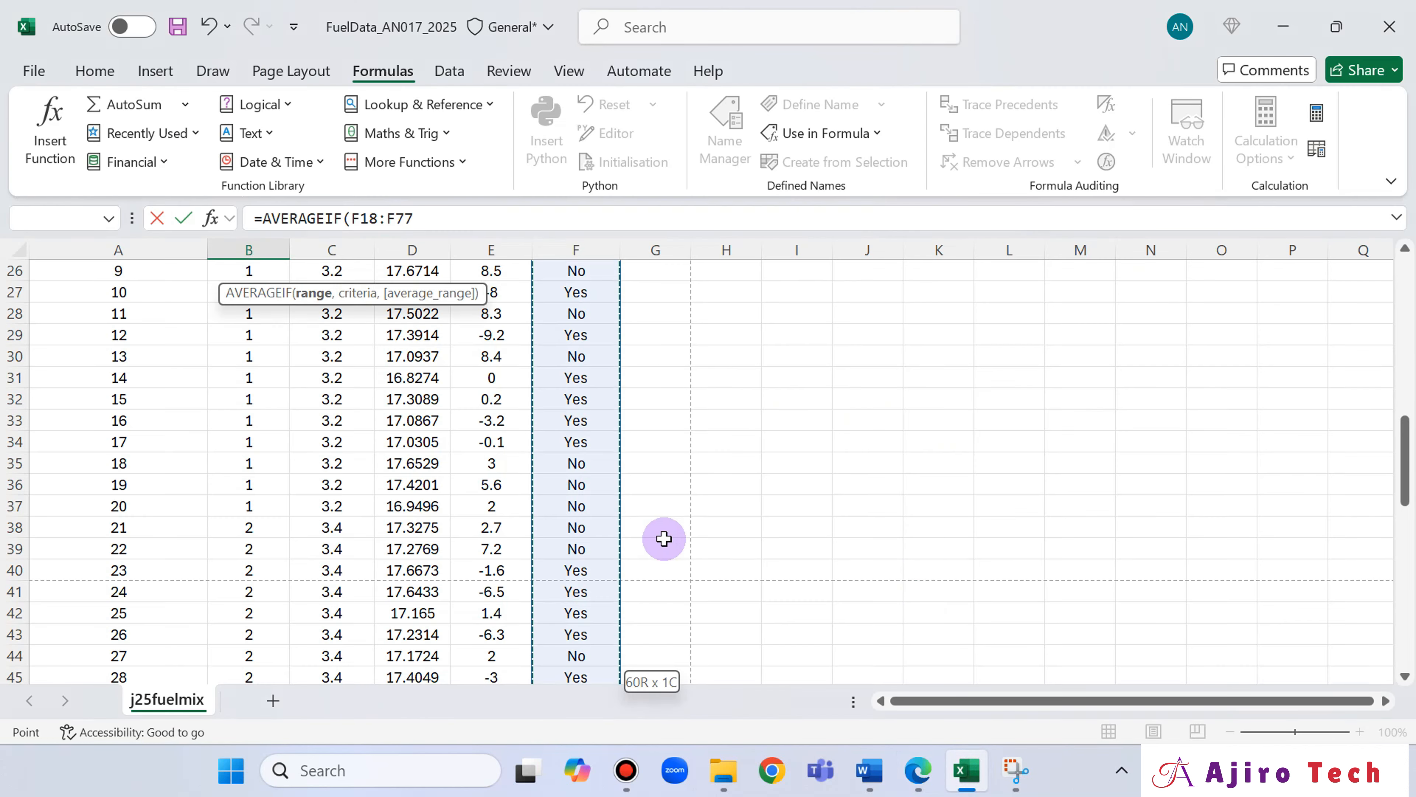
{"action": "scroll", "coordinate": [664, 538], "scroll_direction": "up", "scroll_amount": 3}
{"action": "scroll", "coordinate": [664, 540], "scroll_direction": "down", "scroll_amount": 4}
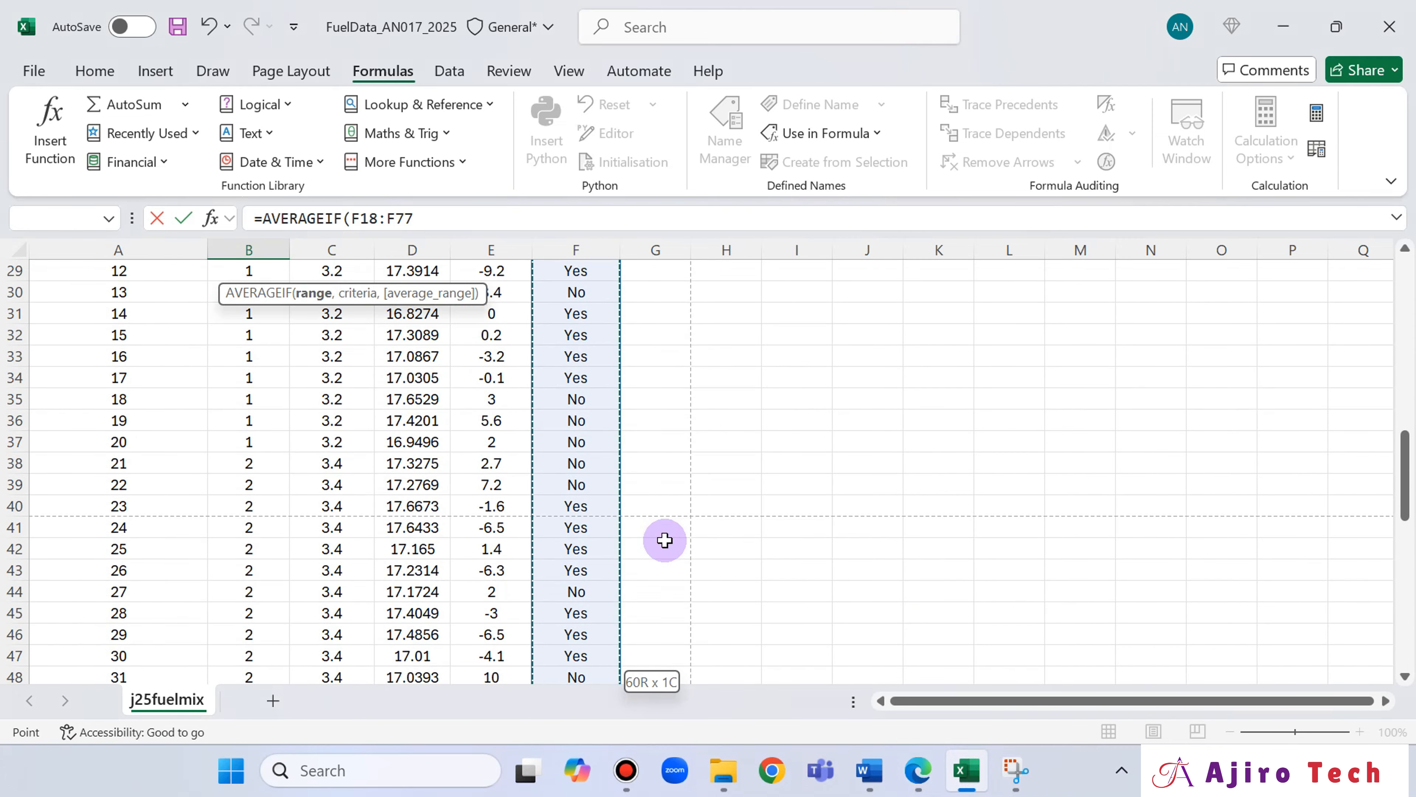
{"action": "key", "text": "shift+Up"}
{"action": "key", "text": "shift+Up"}
{"action": "key", "text": "shift+Up"}
{"action": "key", "text": "shift+Up"}
{"action": "key", "text": "shift+Up"}
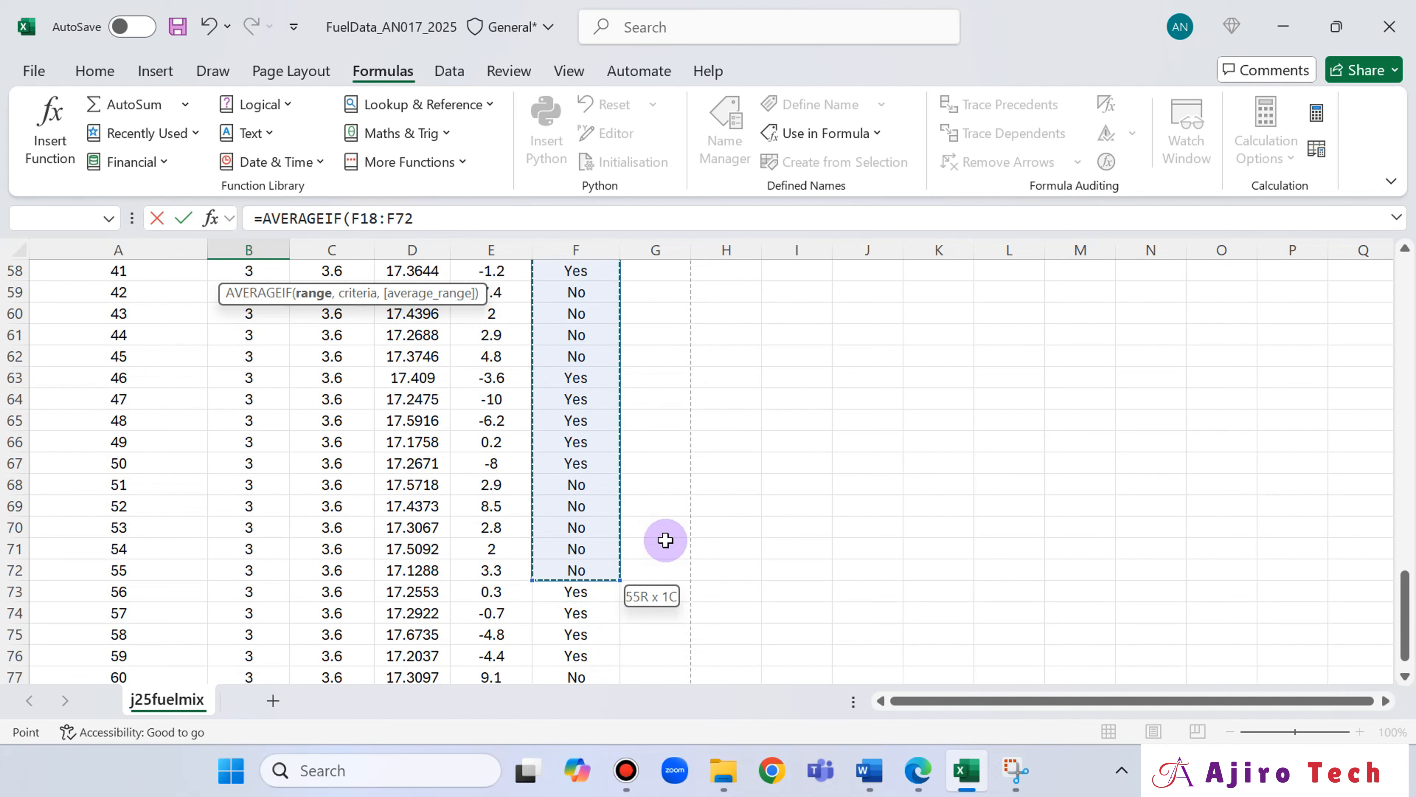
{"action": "key", "text": "shift+Up"}
{"action": "key", "text": "shift+Up"}
{"action": "key", "text": "shift+Up"}
{"action": "key", "text": "shift+Up"}
{"action": "key", "text": "shift+Up"}
{"action": "key", "text": "shift+Up"}
{"action": "key", "text": "shift+Up"}
{"action": "key", "text": "shift+Up"}
{"action": "key", "text": "shift+Up"}
{"action": "key", "text": "shift+Up"}
{"action": "key", "text": "shift+Up"}
{"action": "key", "text": "shift+Up"}
{"action": "key", "text": "shift+Up"}
{"action": "key", "text": "shift+Up"}
{"action": "key", "text": "shift+Up"}
{"action": "key", "text": "shift+Up"}
{"action": "key", "text": "shift+Up"}
{"action": "key", "text": "shift+Up"}
{"action": "key", "text": "shift+Up"}
{"action": "key", "text": "shift+Up"}
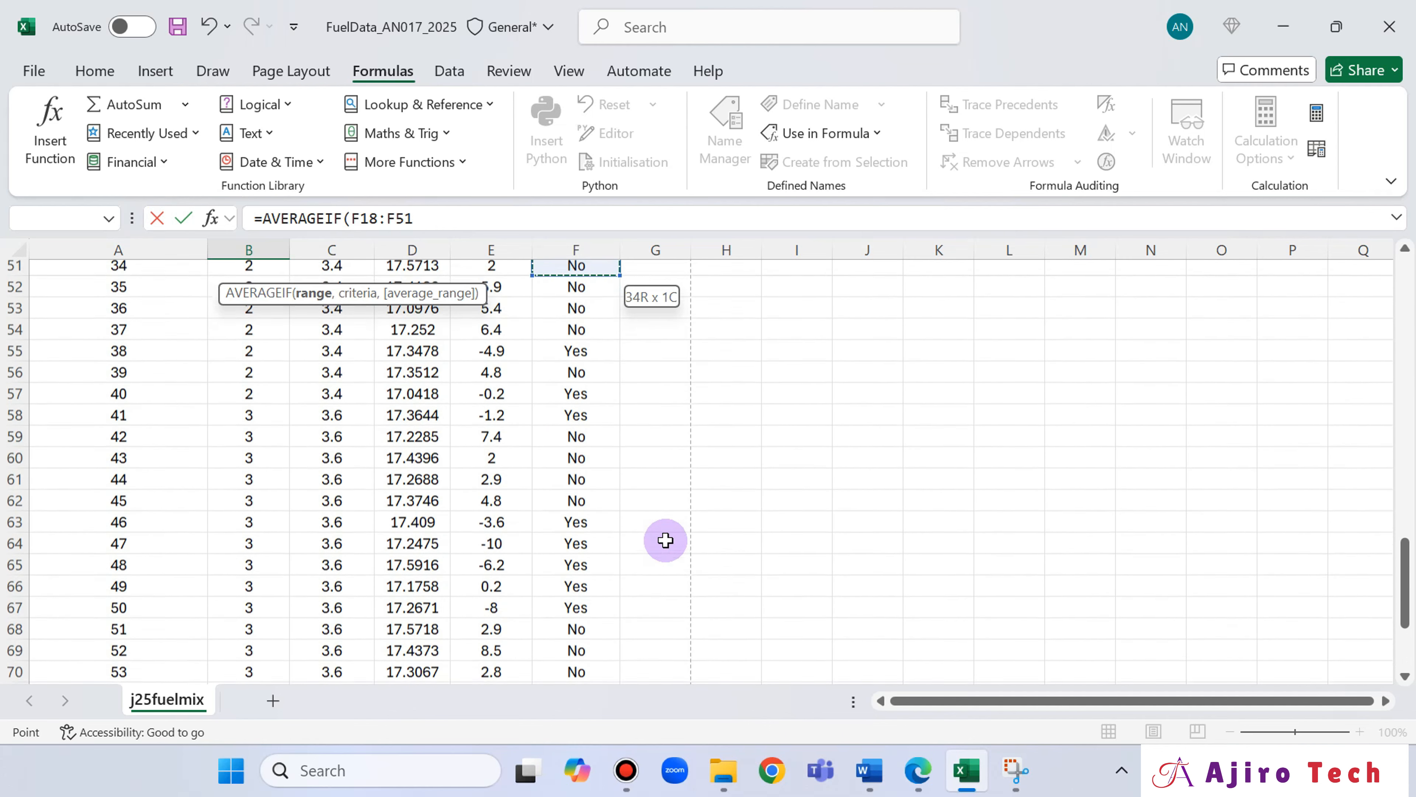
{"action": "key", "text": "shift+Up"}
{"action": "key", "text": "shift+Up"}
{"action": "key", "text": "shift+Up"}
{"action": "key", "text": "shift+Up"}
{"action": "key", "text": "shift+Up"}
{"action": "key", "text": "shift+Up"}
{"action": "key", "text": "shift+Up"}
{"action": "key", "text": "shift+Up"}
{"action": "key", "text": "shift+Up"}
{"action": "key", "text": "shift+Up"}
{"action": "key", "text": "shift+Up"}
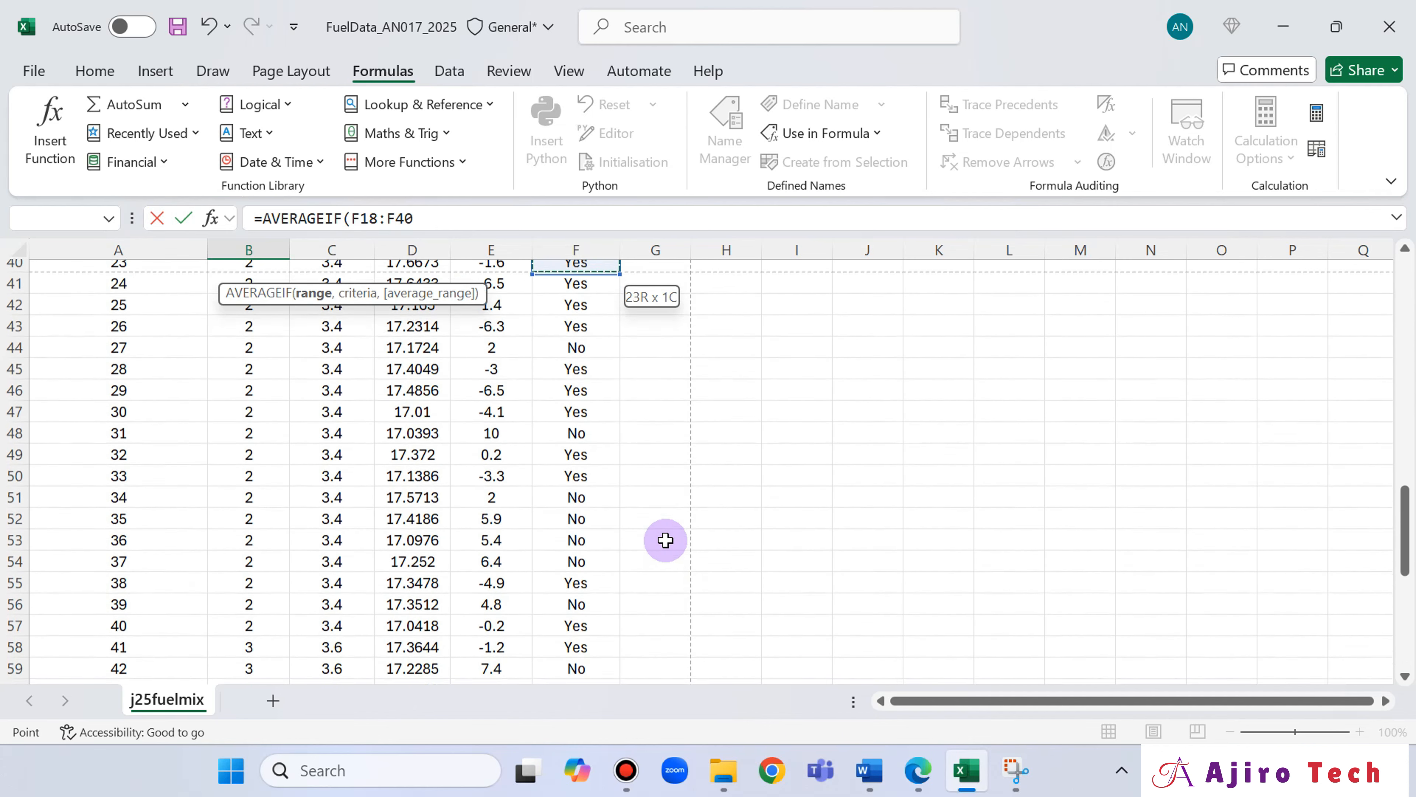
{"action": "key", "text": "shift+Up"}
{"action": "key", "text": "shift+Up"}
{"action": "key", "text": "shift+Up"}
{"action": "key", "text": "shift+Up"}
{"action": "key", "text": "shift+Up"}
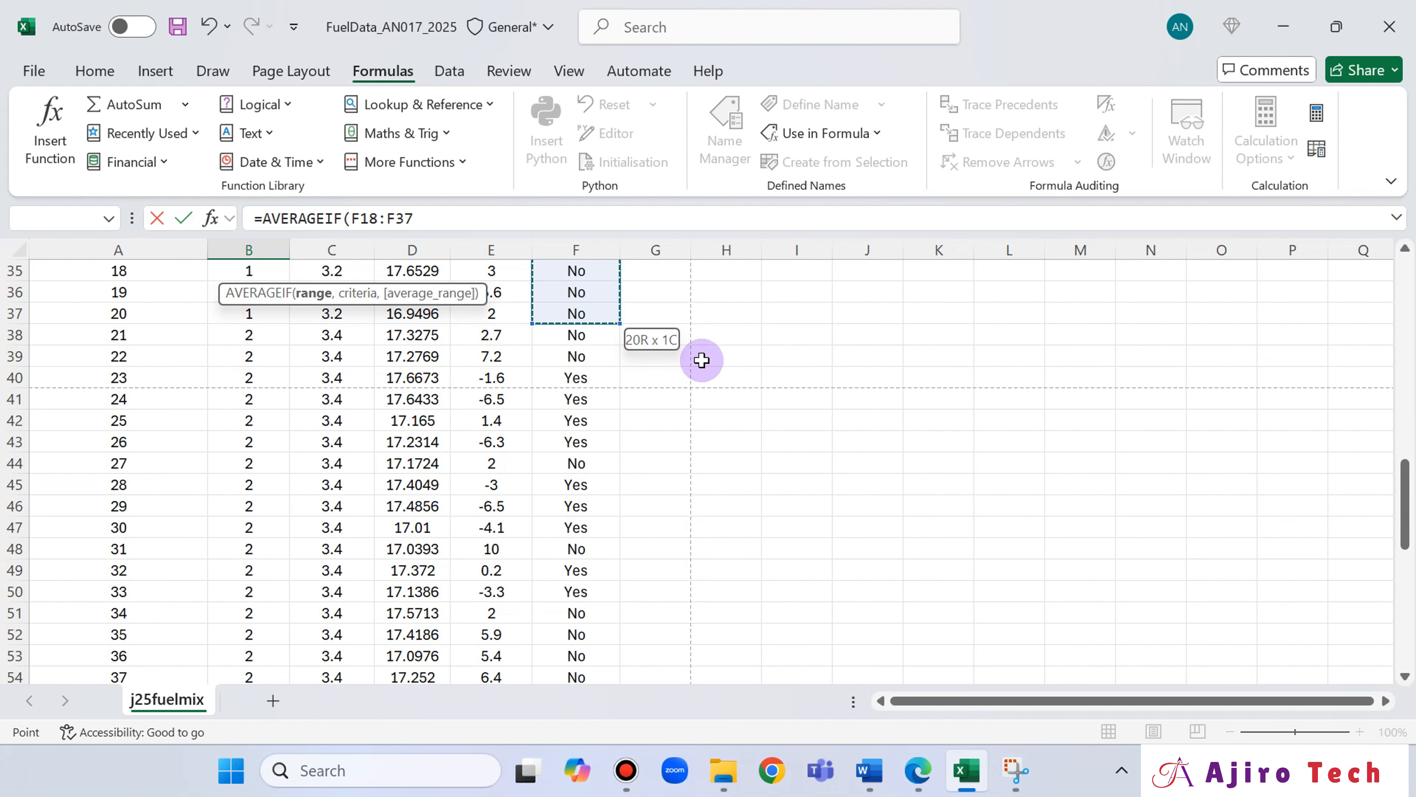
{"action": "scroll", "coordinate": [702, 357], "scroll_direction": "up", "scroll_amount": 7}
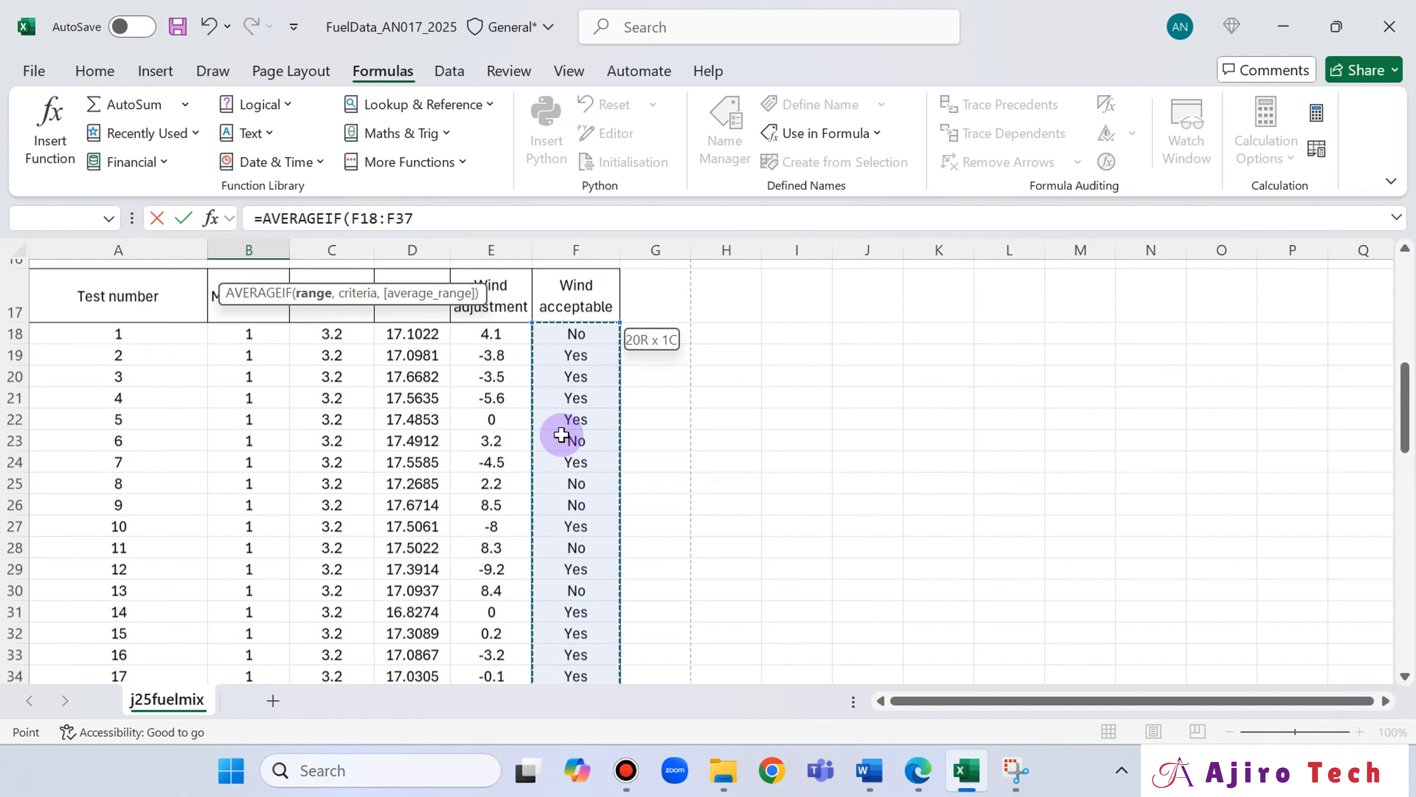
{"action": "scroll", "coordinate": [572, 443], "scroll_direction": "down", "scroll_amount": 3}
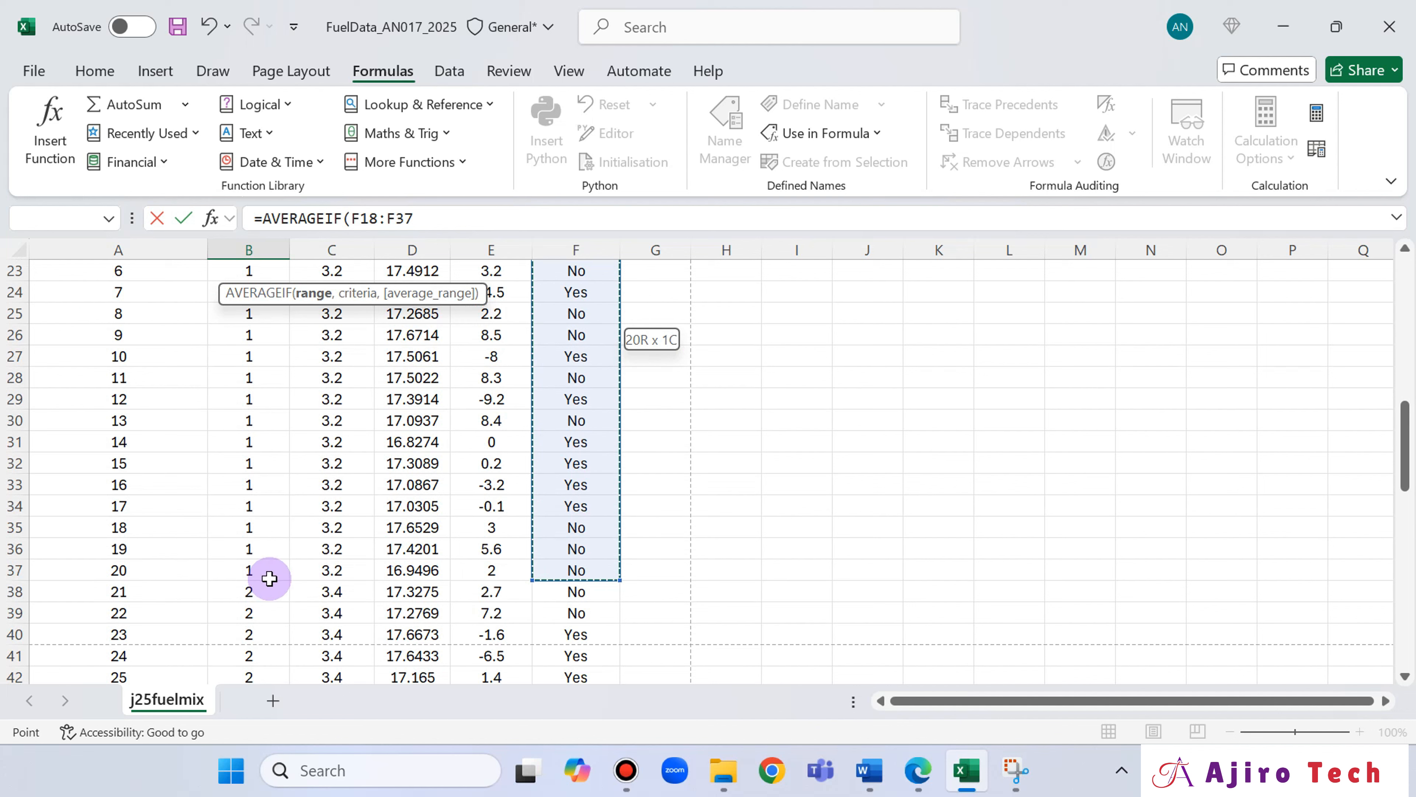
{"action": "left_click", "coordinate": [450, 218]}
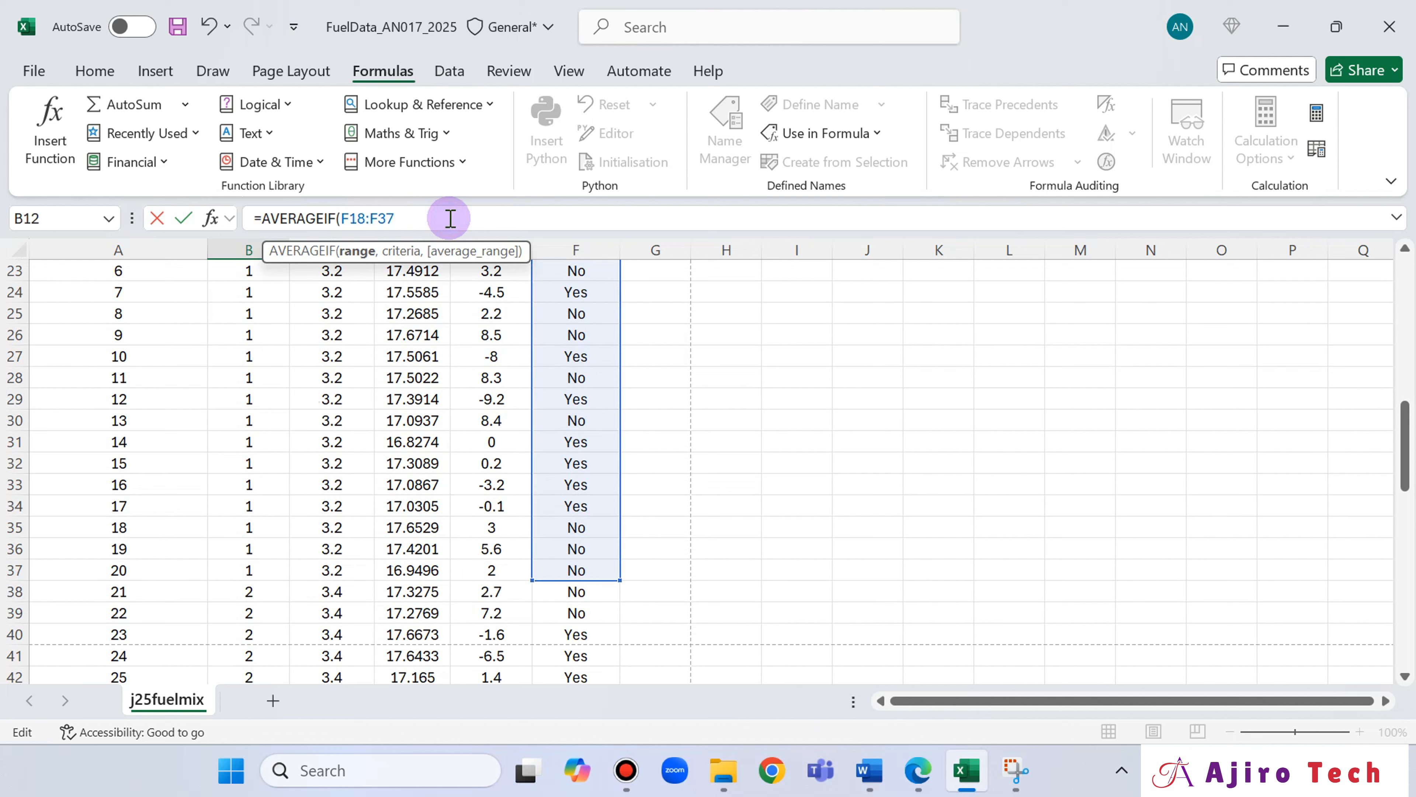
Add Yes as the criterion of the B12 AVERAGEIF formula, followed by a comma for the average range.
{"action": "type", "text": ","}
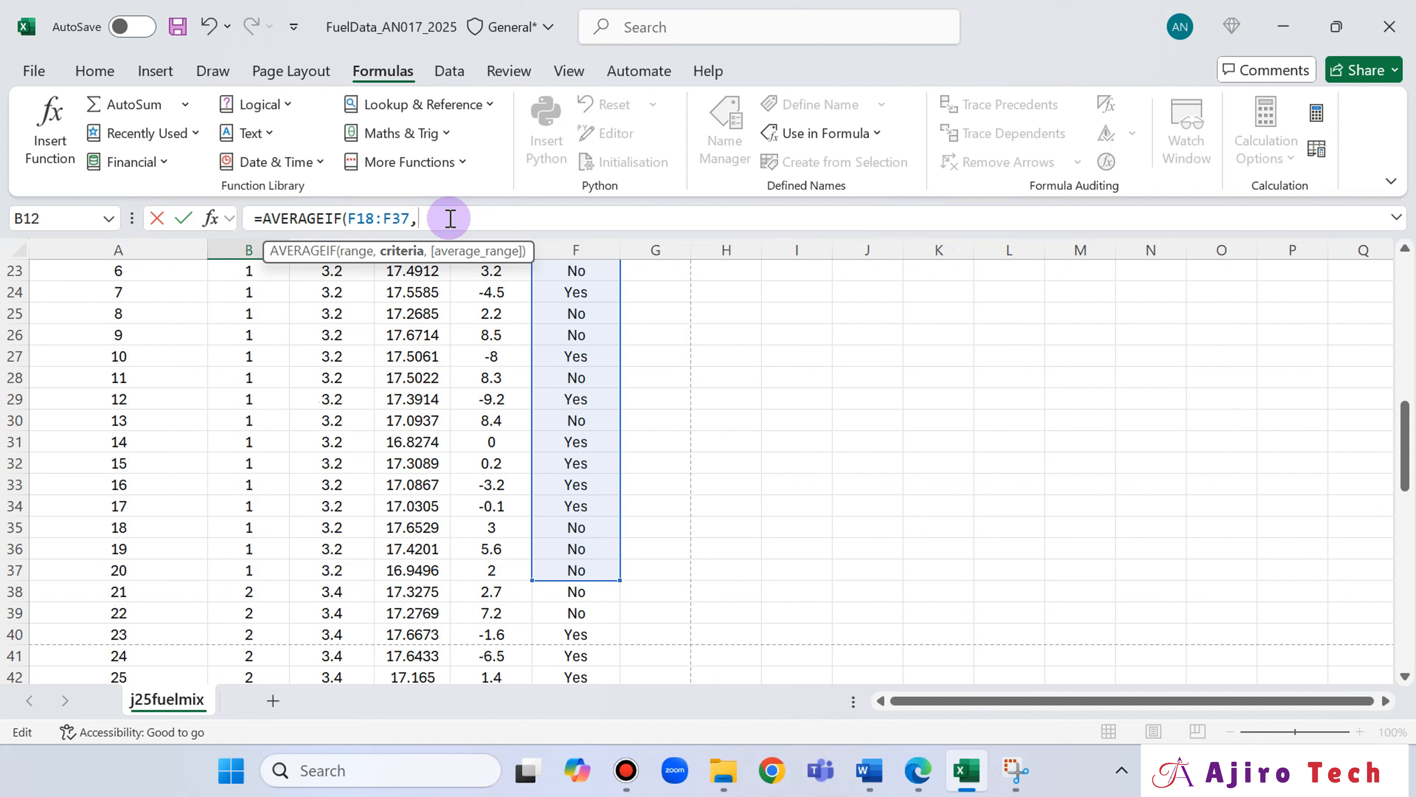
{"action": "type", "text": "Yes"}
{"action": "type", "text": ","}
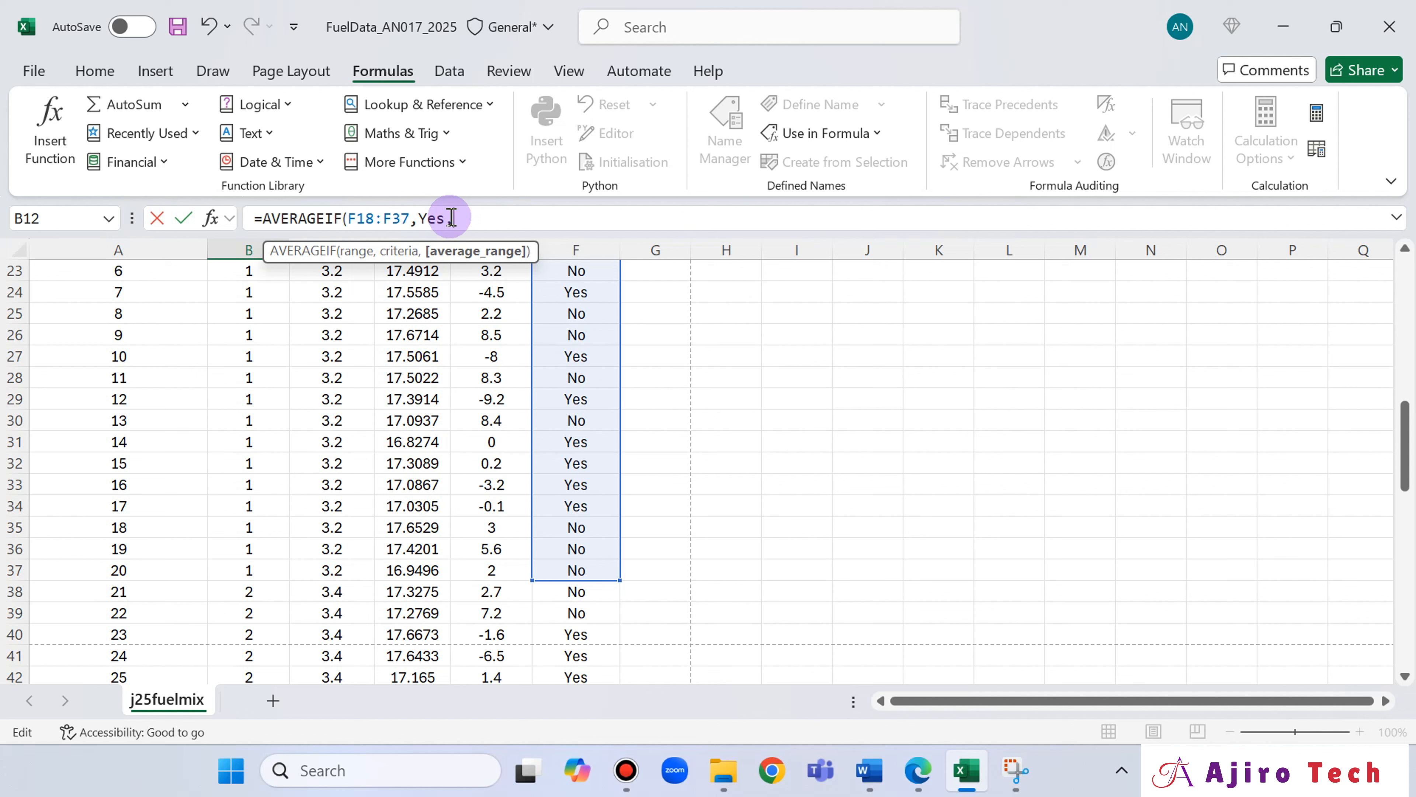
{"action": "type", "text": ","}
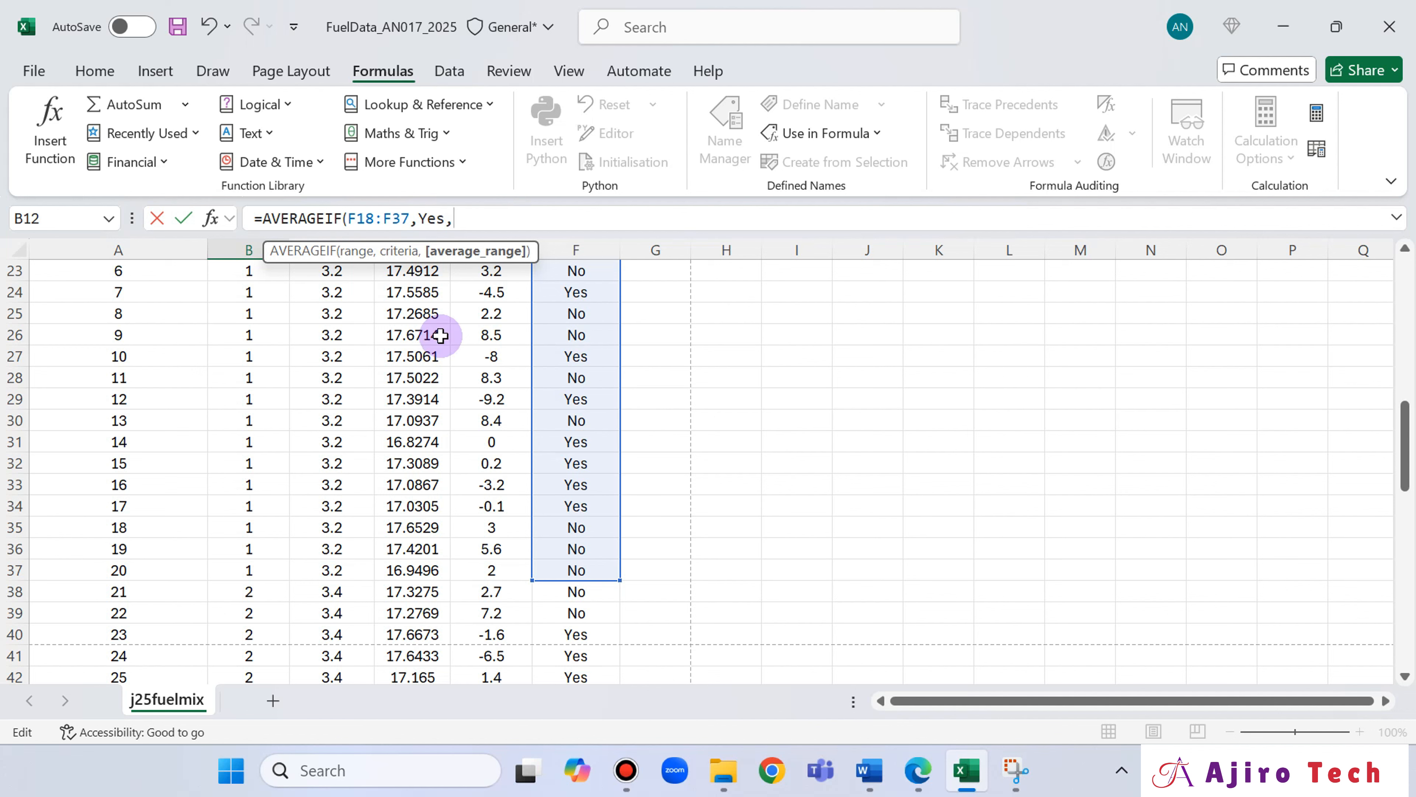
Set the mix 1 test times D18:D37 as the average range of the B12 formula and add the closing bracket.
{"action": "scroll", "coordinate": [552, 398], "scroll_direction": "up", "scroll_amount": 2}
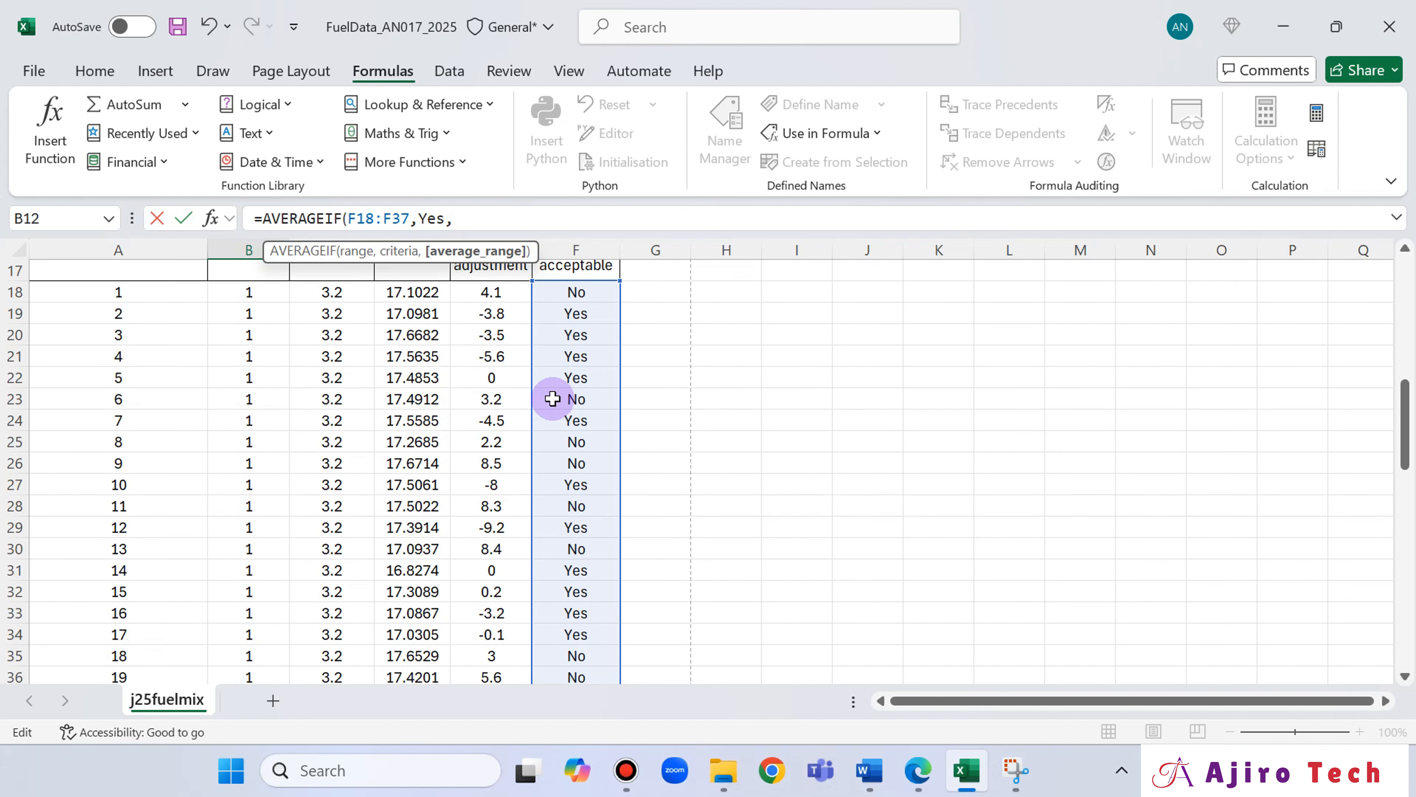
{"action": "scroll", "coordinate": [552, 399], "scroll_direction": "up", "scroll_amount": 1}
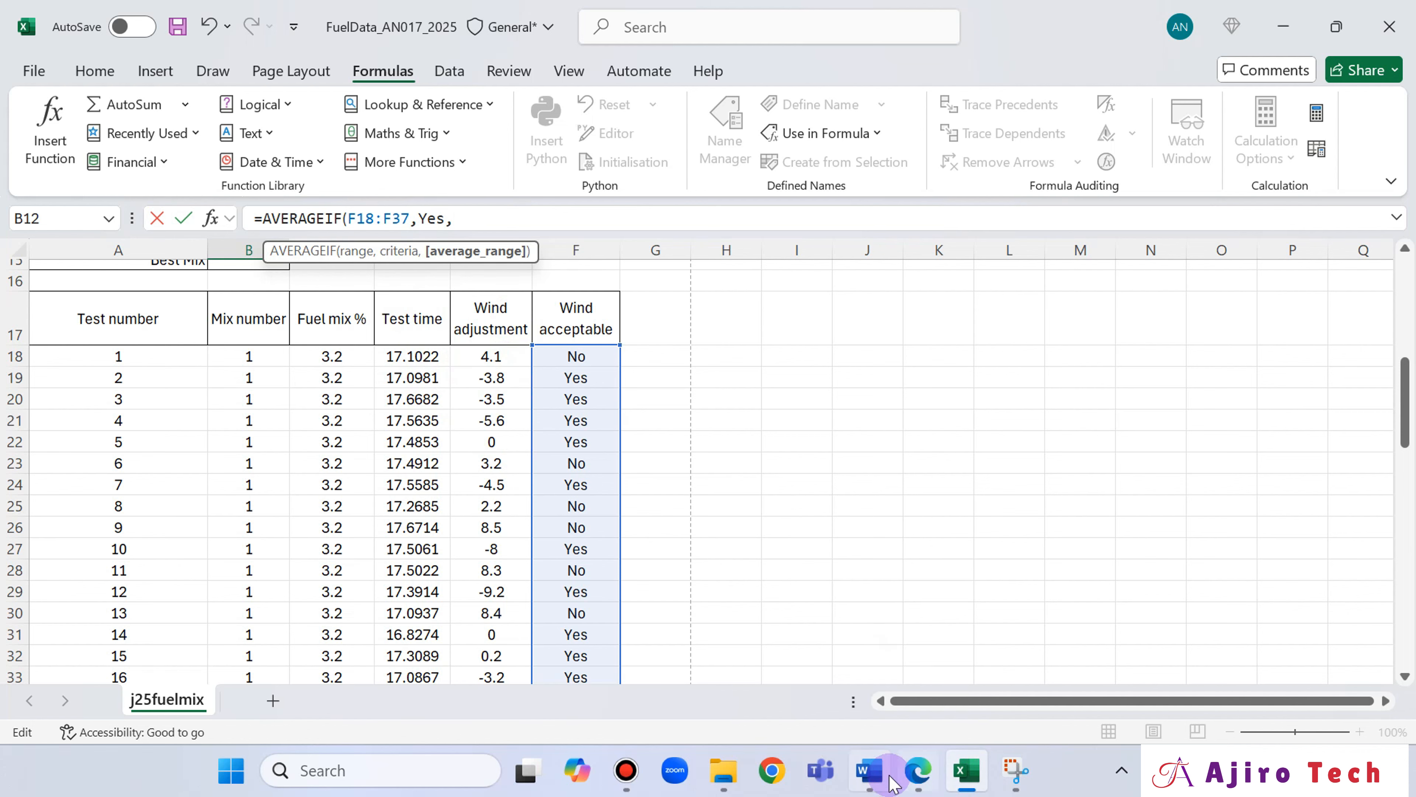
{"action": "scroll", "coordinate": [379, 398], "scroll_direction": "up", "scroll_amount": 4}
{"action": "scroll", "coordinate": [579, 449], "scroll_direction": "down", "scroll_amount": 3}
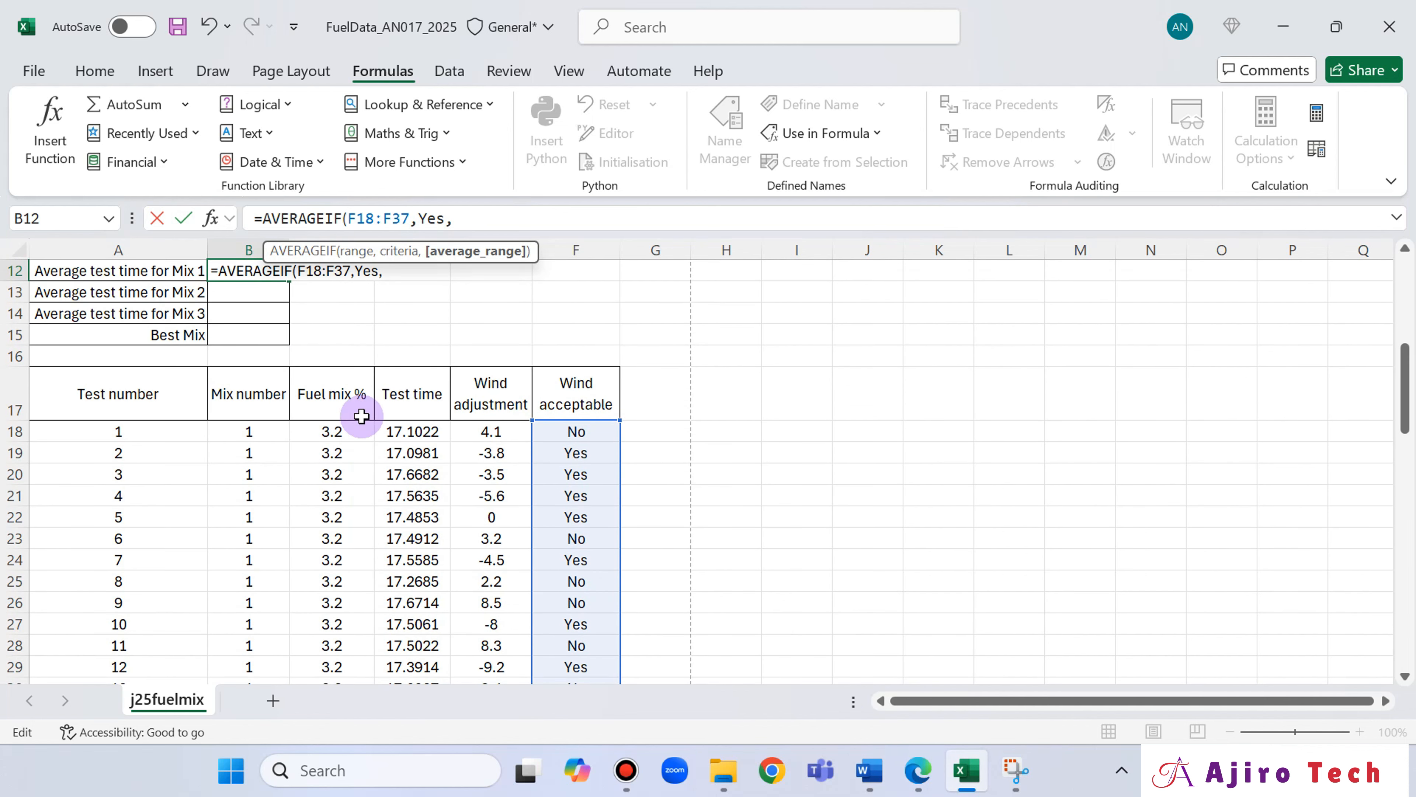
{"action": "left_click", "coordinate": [403, 431]}
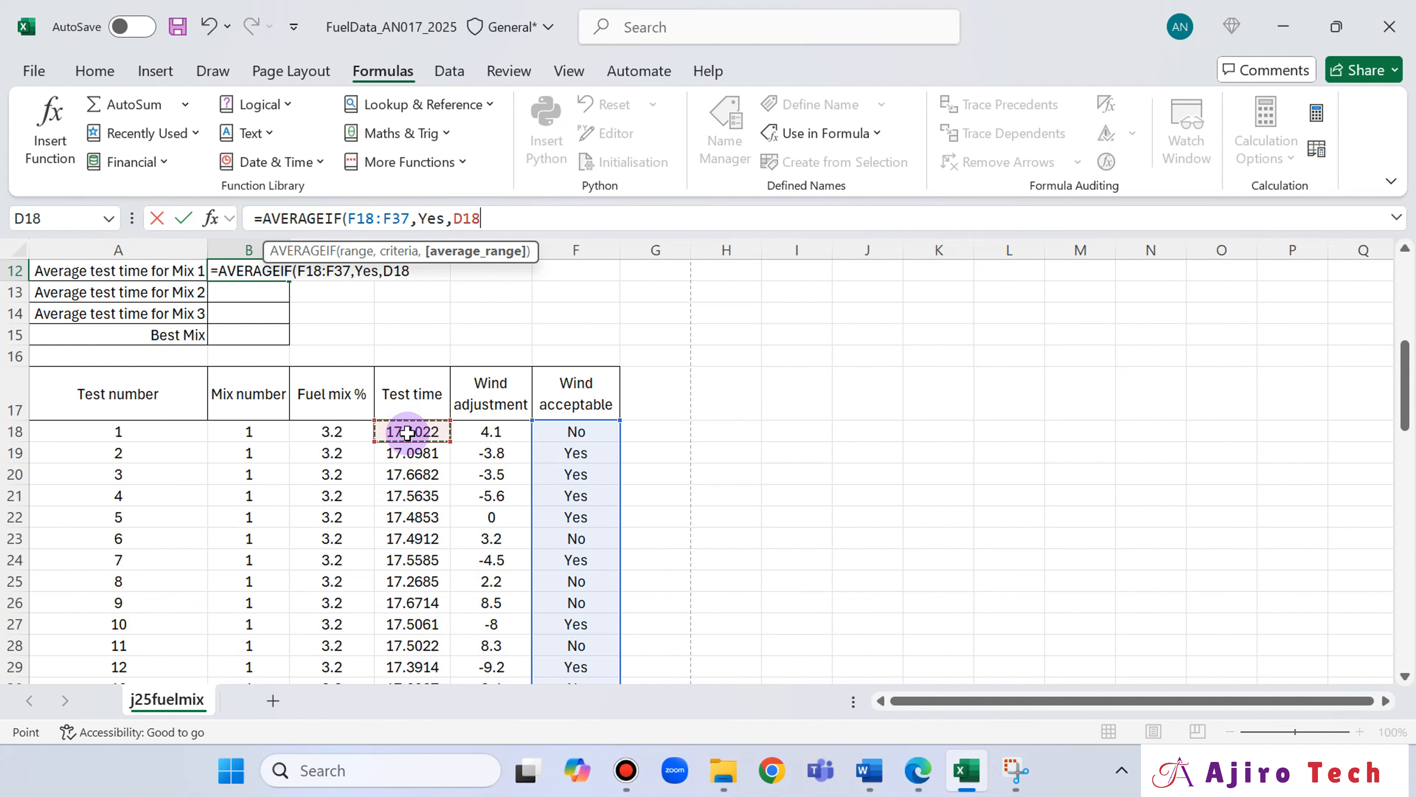
{"action": "left_click_drag", "start_coordinate": [409, 432], "coordinate": [412, 495]}
{"action": "key", "text": "shift+Down"}
{"action": "key", "text": "shift+Down"}
{"action": "key", "text": "shift+Down"}
{"action": "key", "text": "shift+Down"}
{"action": "key", "text": "shift+Down"}
{"action": "key", "text": "shift+Down"}
{"action": "key", "text": "shift+Down"}
{"action": "key", "text": "shift+Down"}
{"action": "key", "text": "shift+Down"}
{"action": "key", "text": "shift+Down"}
{"action": "key", "text": "shift+Down"}
{"action": "key", "text": "shift+Down"}
{"action": "key", "text": "shift+Down"}
{"action": "key", "text": "shift+Down"}
{"action": "key", "text": "shift+Down"}
{"action": "key", "text": "shift+Down"}
{"action": "key", "text": "shift+Down"}
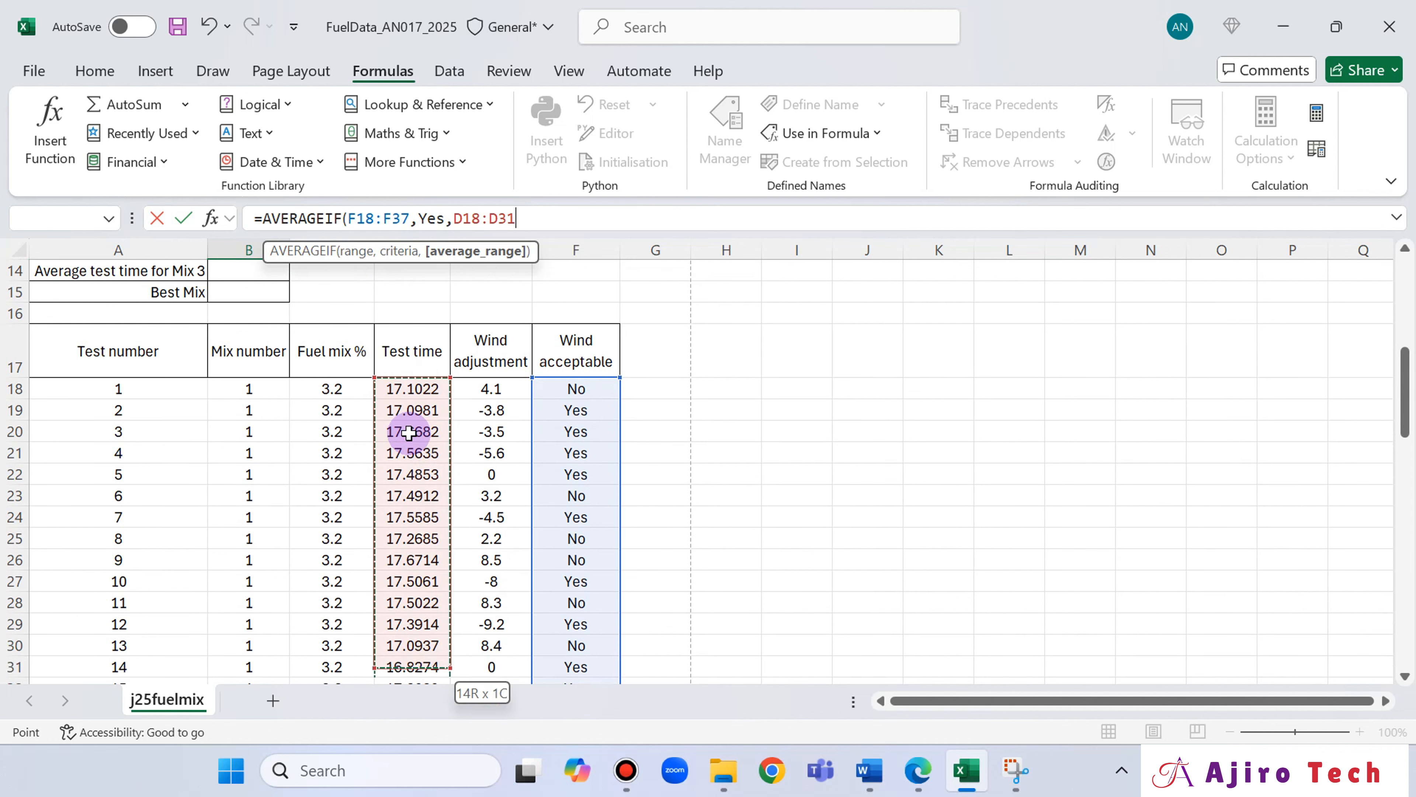
{"action": "key", "text": "shift+Up"}
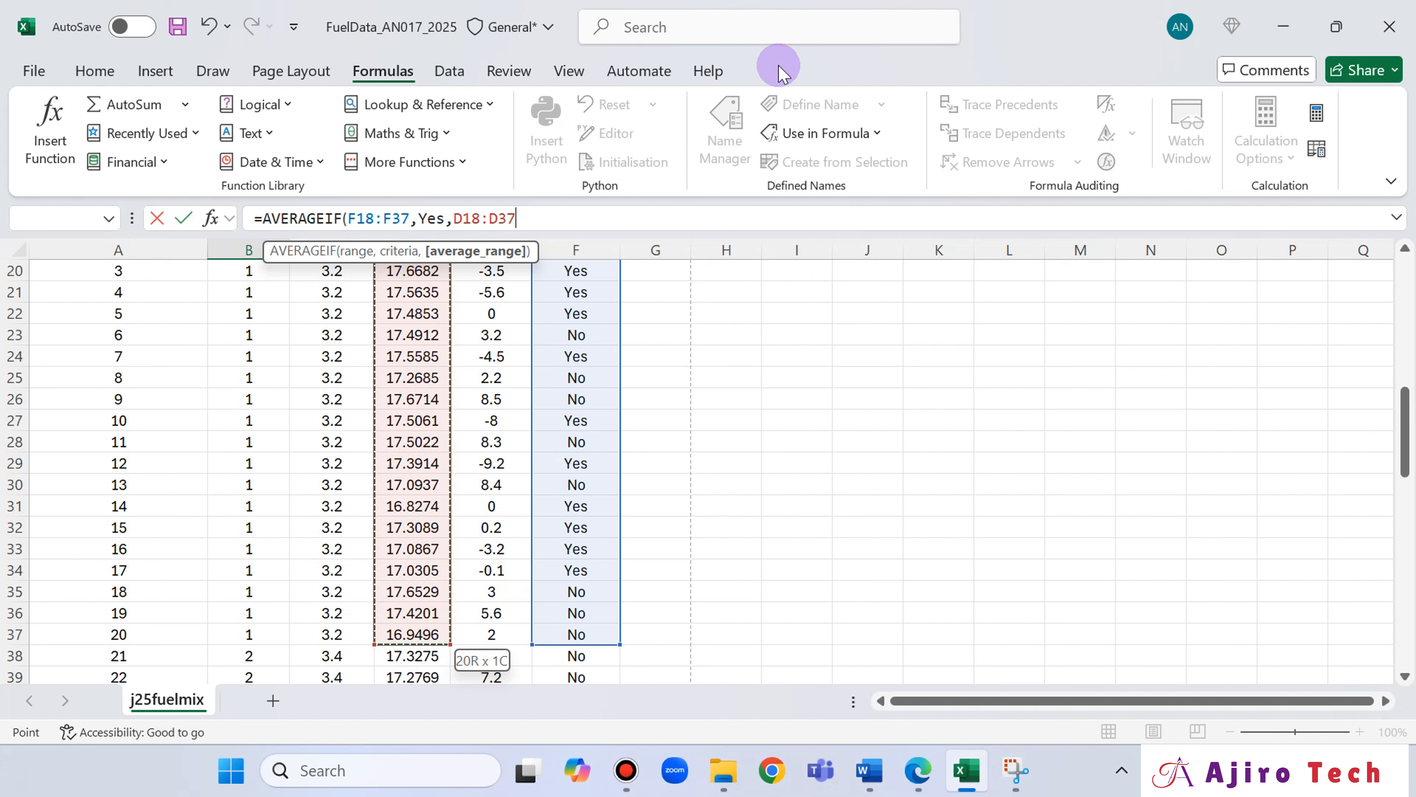
{"action": "type", "text": ")"}
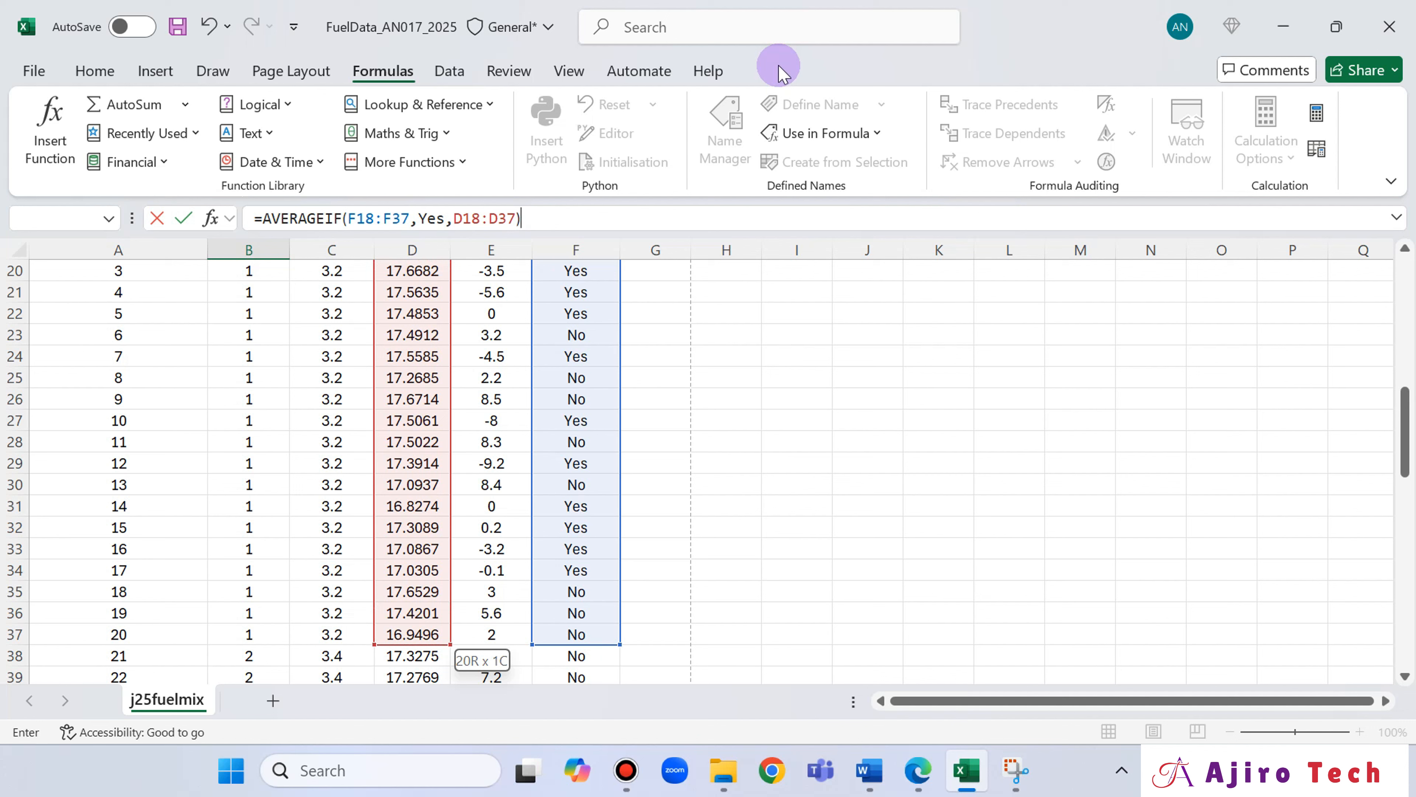
Enclose the Yes criterion in double quotation marks and commit the AVERAGEIF formula in B12.
{"action": "left_click", "coordinate": [420, 216]}
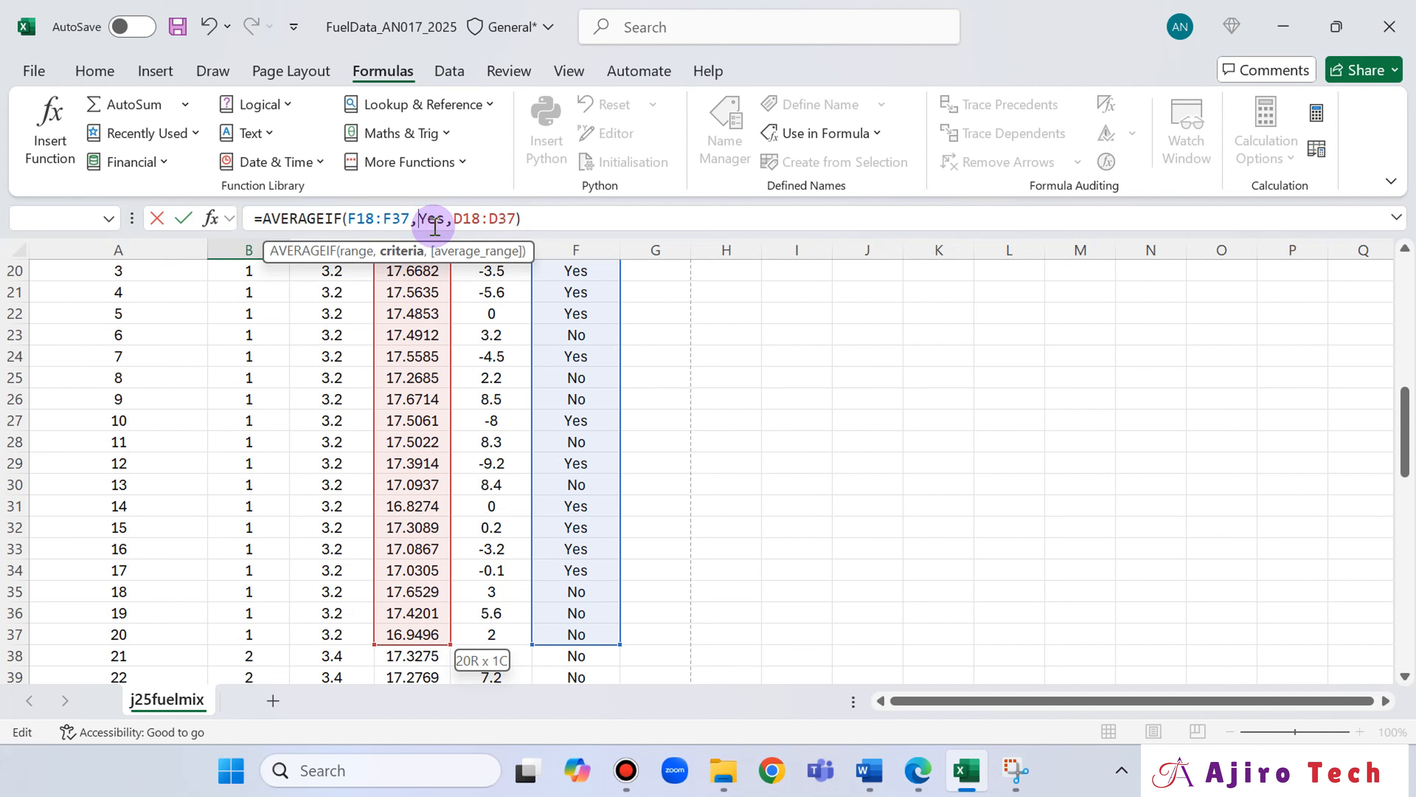
{"action": "type", "text": "\"\""}
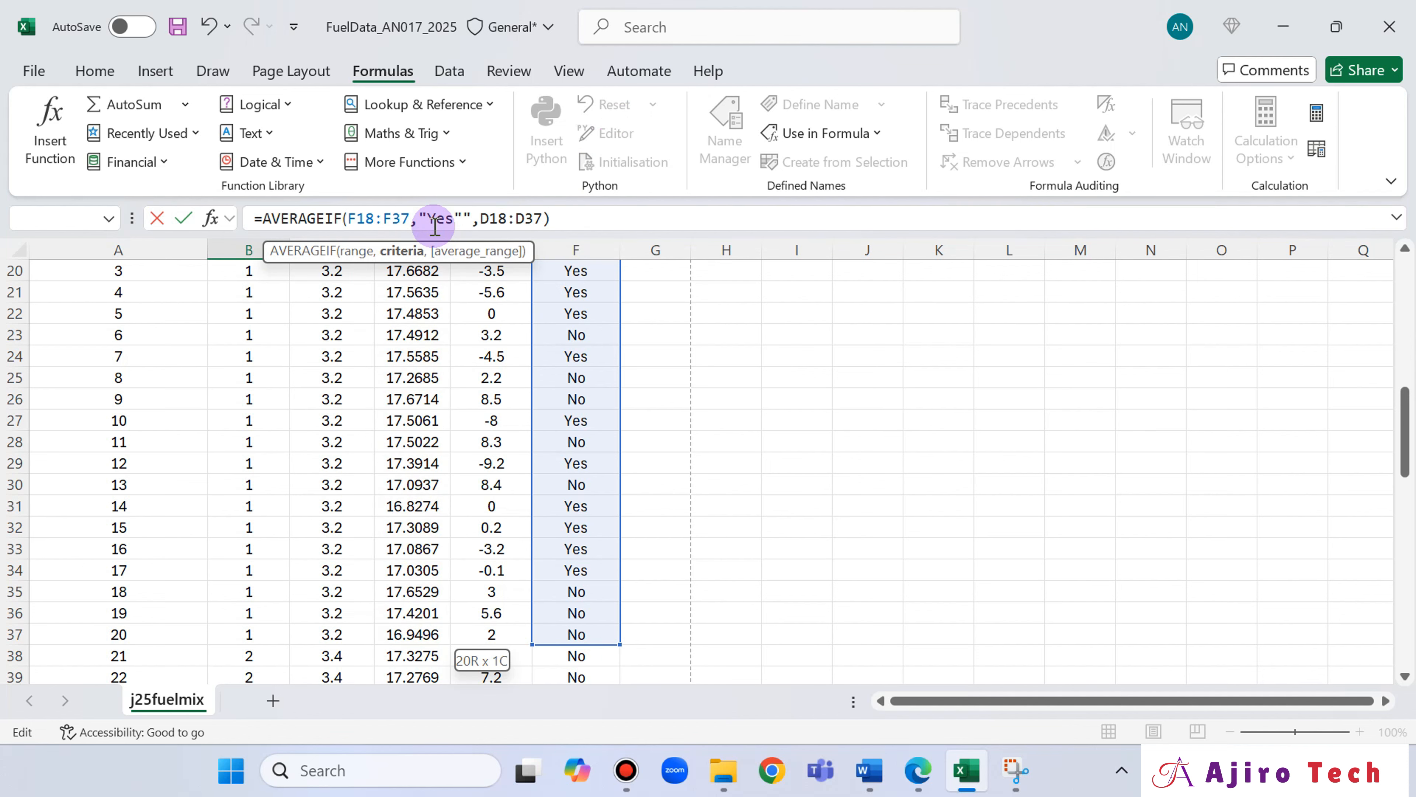
{"action": "key", "text": "BackSpace"}
{"action": "key", "text": "Return"}
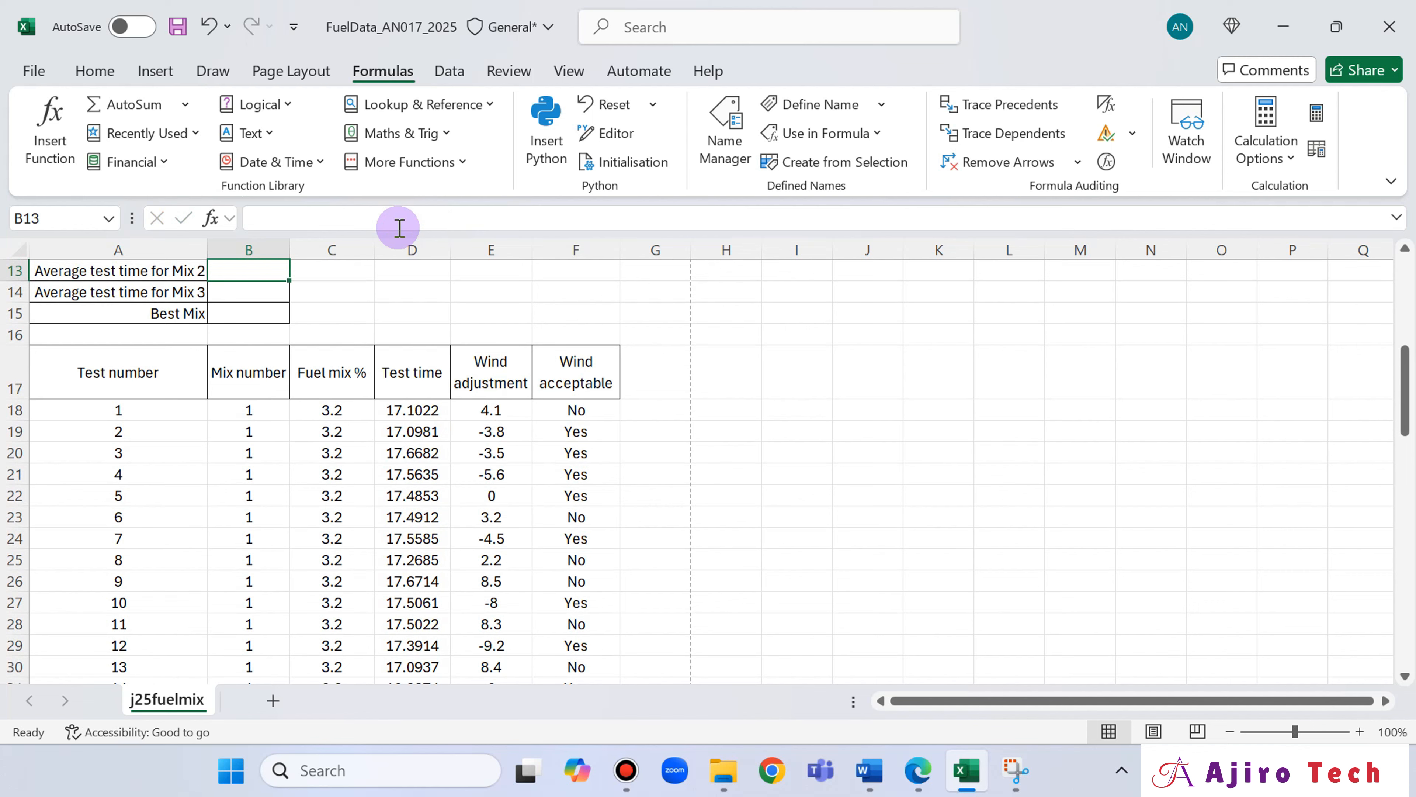
Check the B12 result against the All tests averages, and switch to the Edge question paper to reread questions 10 and 11.
{"action": "scroll", "coordinate": [363, 383], "scroll_direction": "up", "scroll_amount": 3}
{"action": "left_click", "coordinate": [258, 441]}
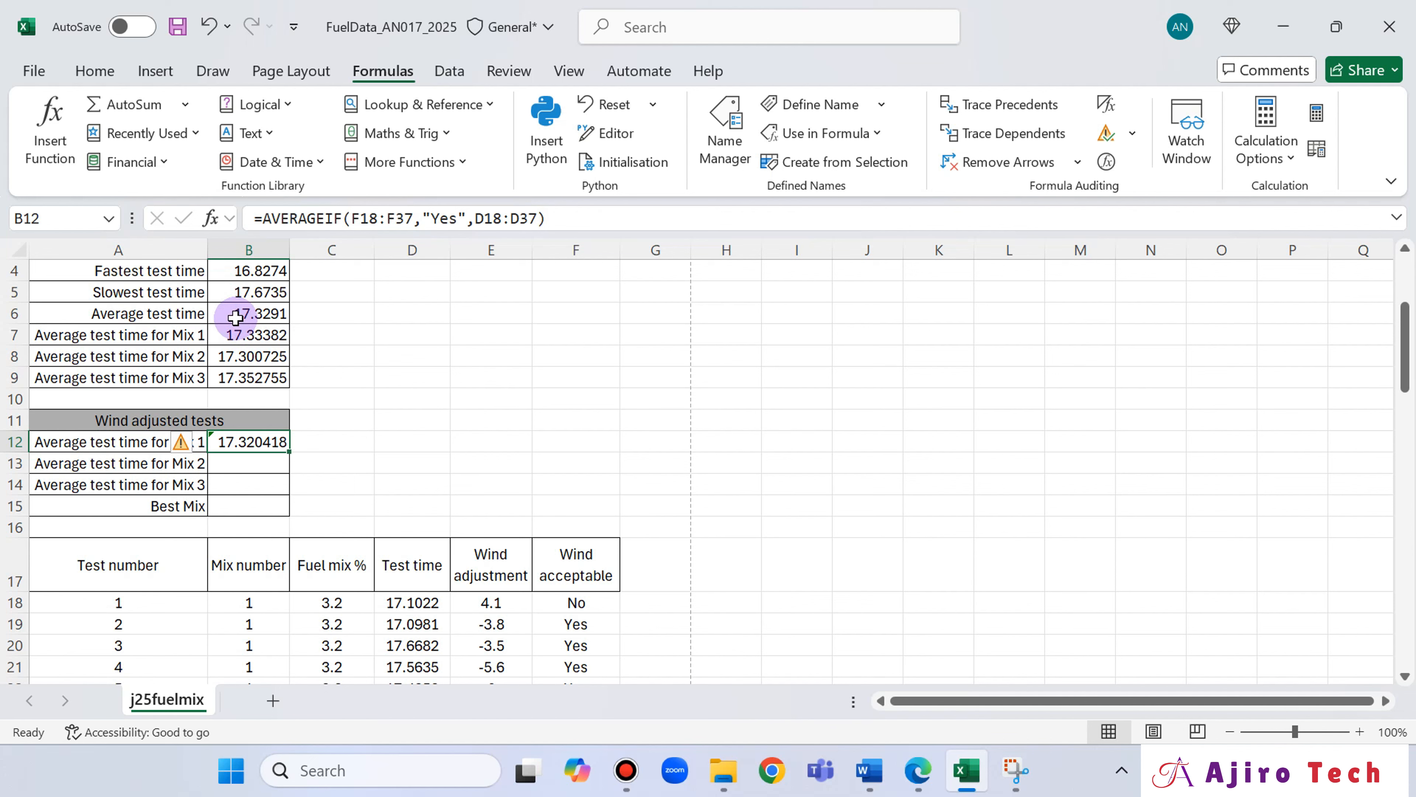
{"action": "scroll", "coordinate": [184, 356], "scroll_direction": "up", "scroll_amount": 1}
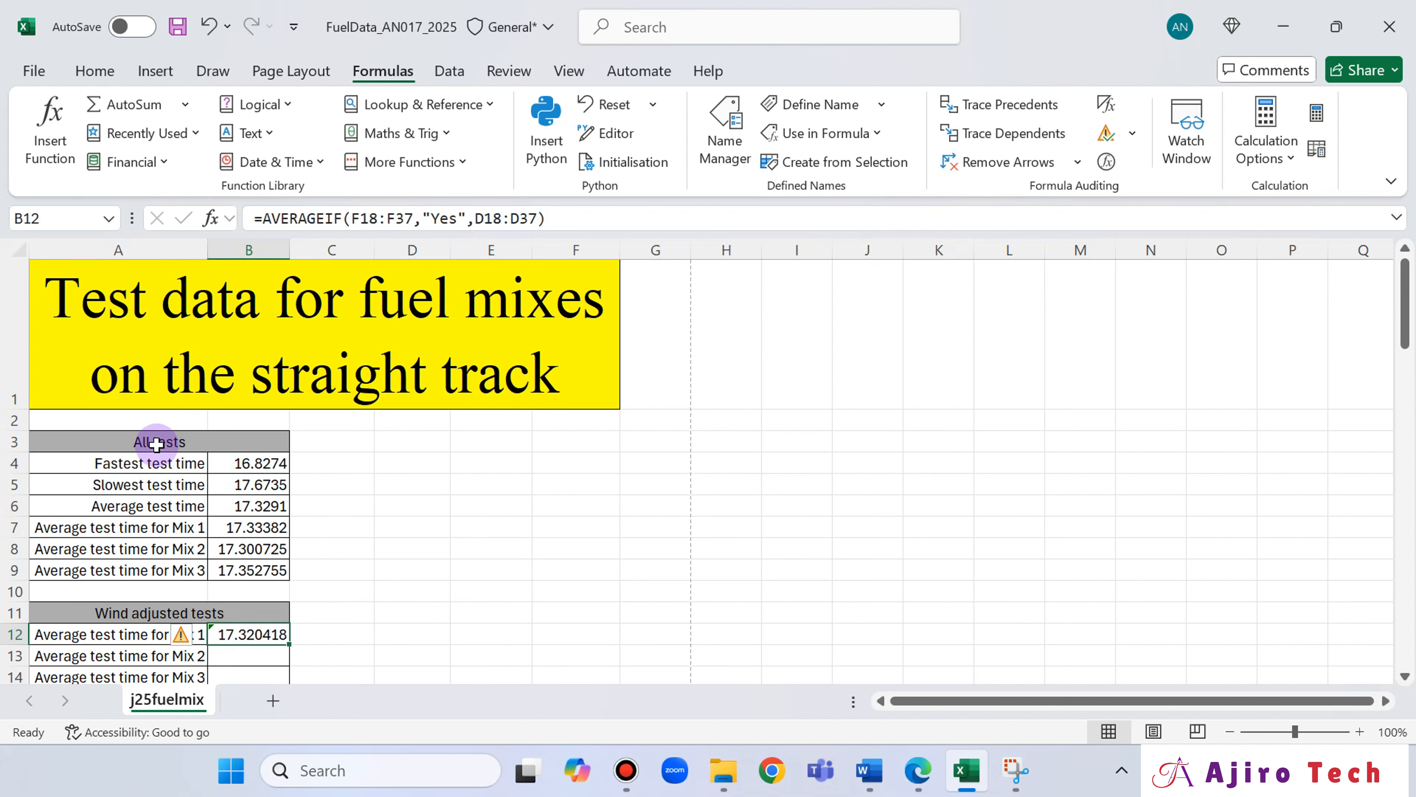
{"action": "scroll", "coordinate": [334, 437], "scroll_direction": "down", "scroll_amount": 1}
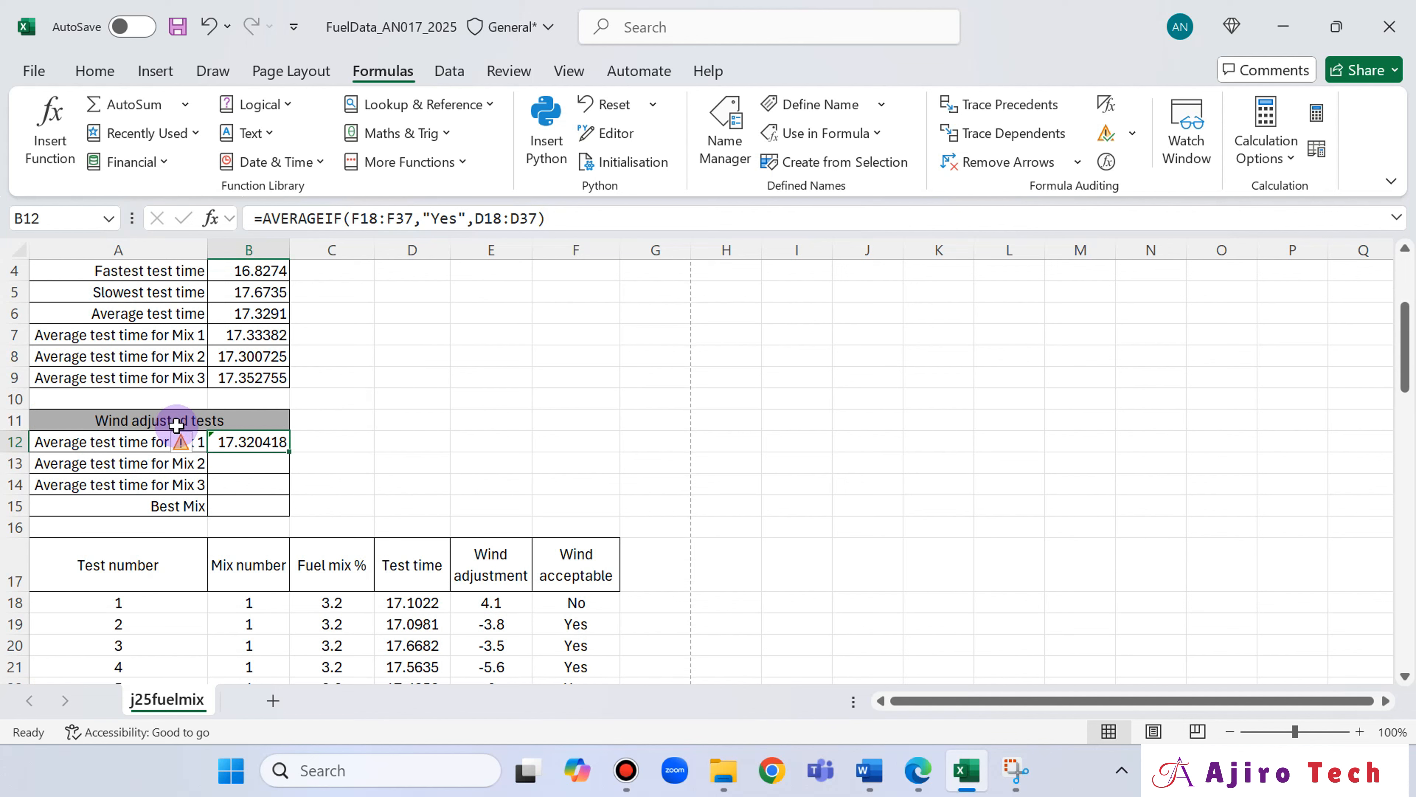
{"action": "left_click", "coordinate": [928, 773]}
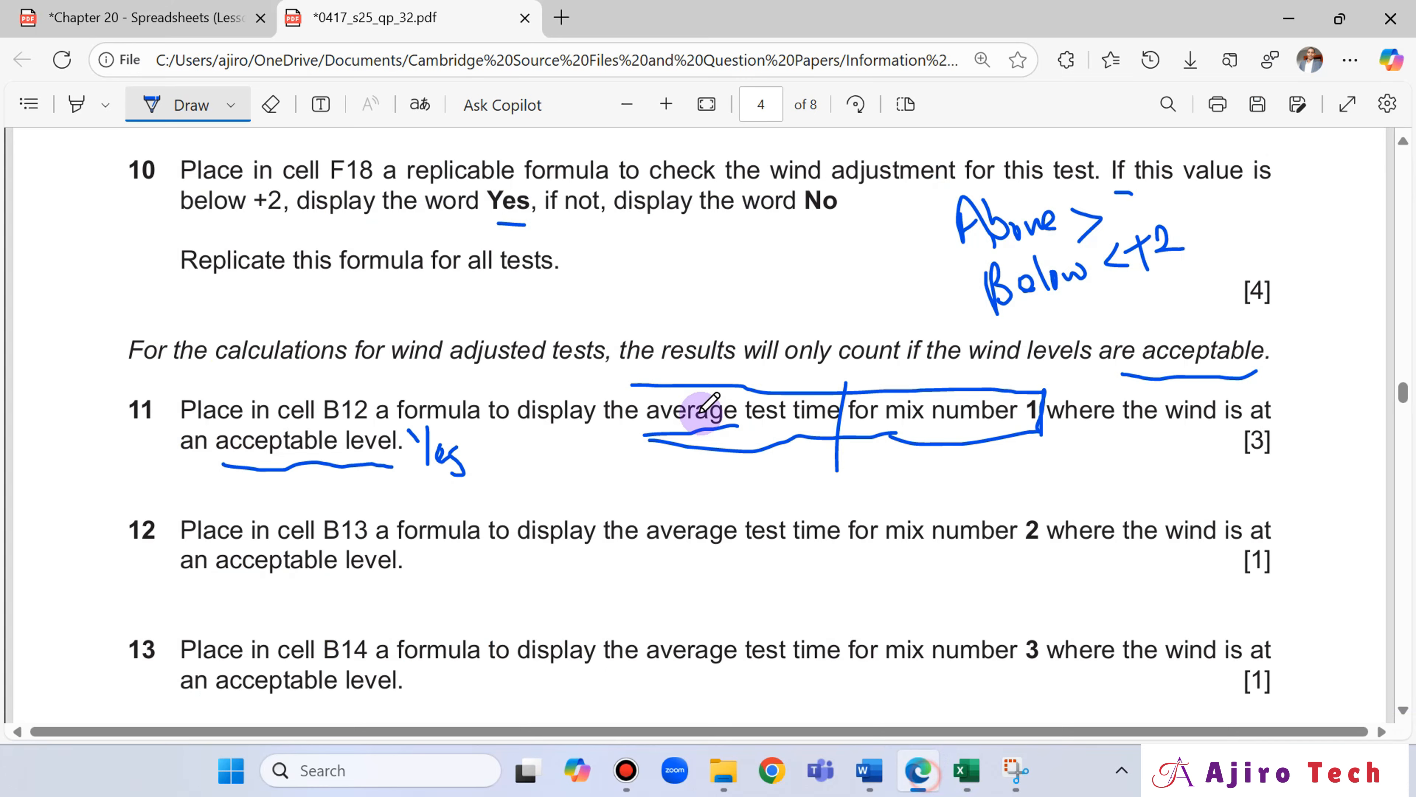
{"action": "scroll", "coordinate": [480, 441], "scroll_direction": "up", "scroll_amount": 2}
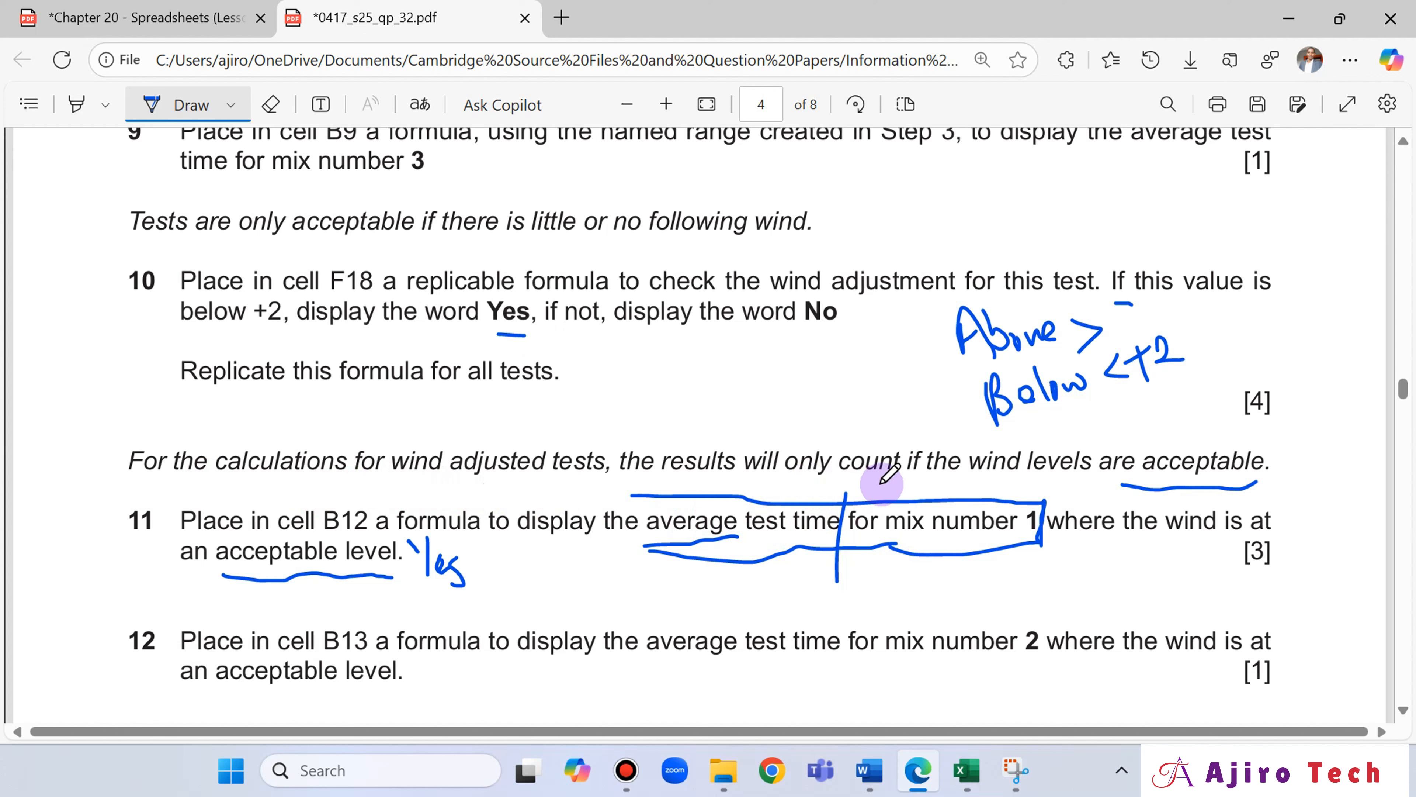
Select cell B13 in Excel for the mix 2 average and read question 12 in the Edge question paper.
{"action": "left_click", "coordinate": [964, 772]}
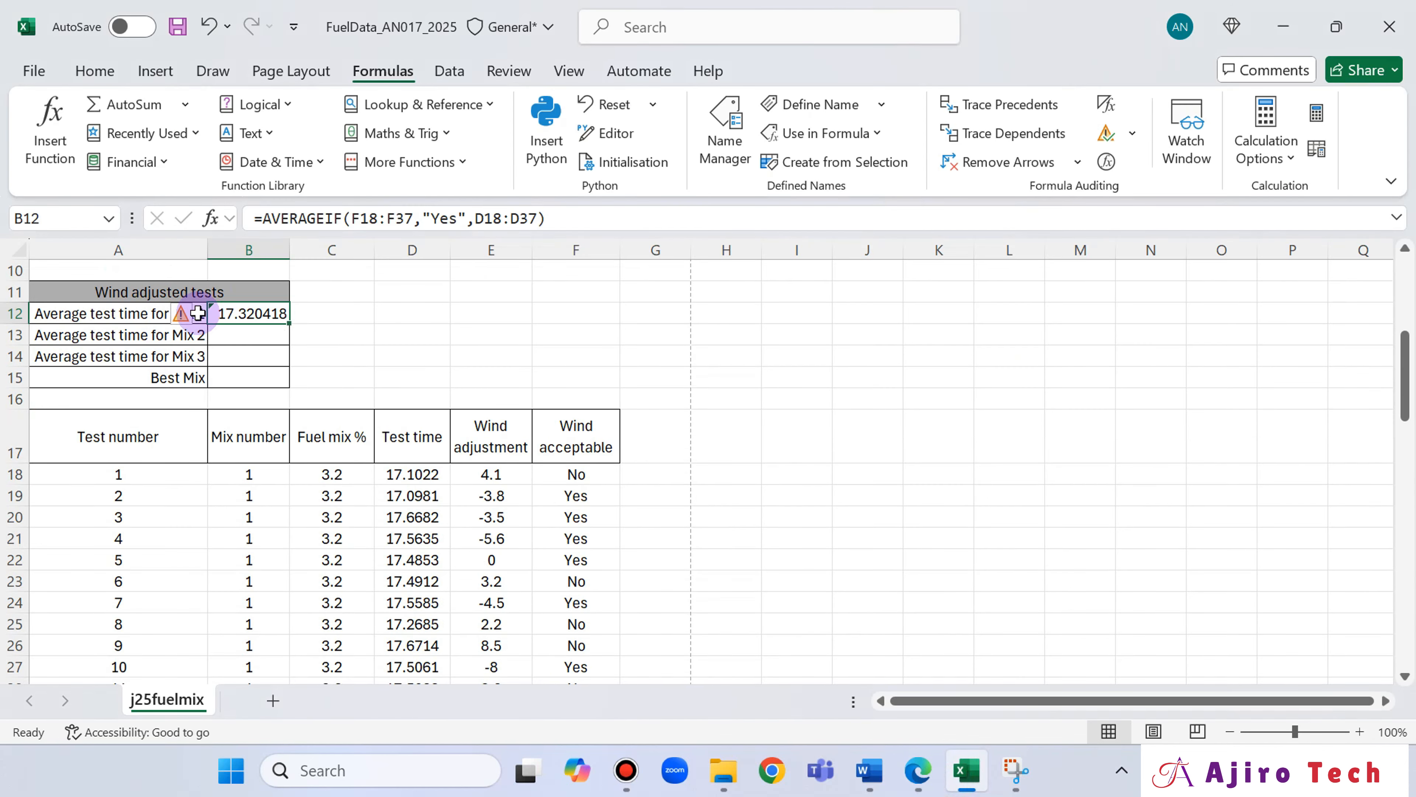
{"action": "left_click", "coordinate": [223, 338]}
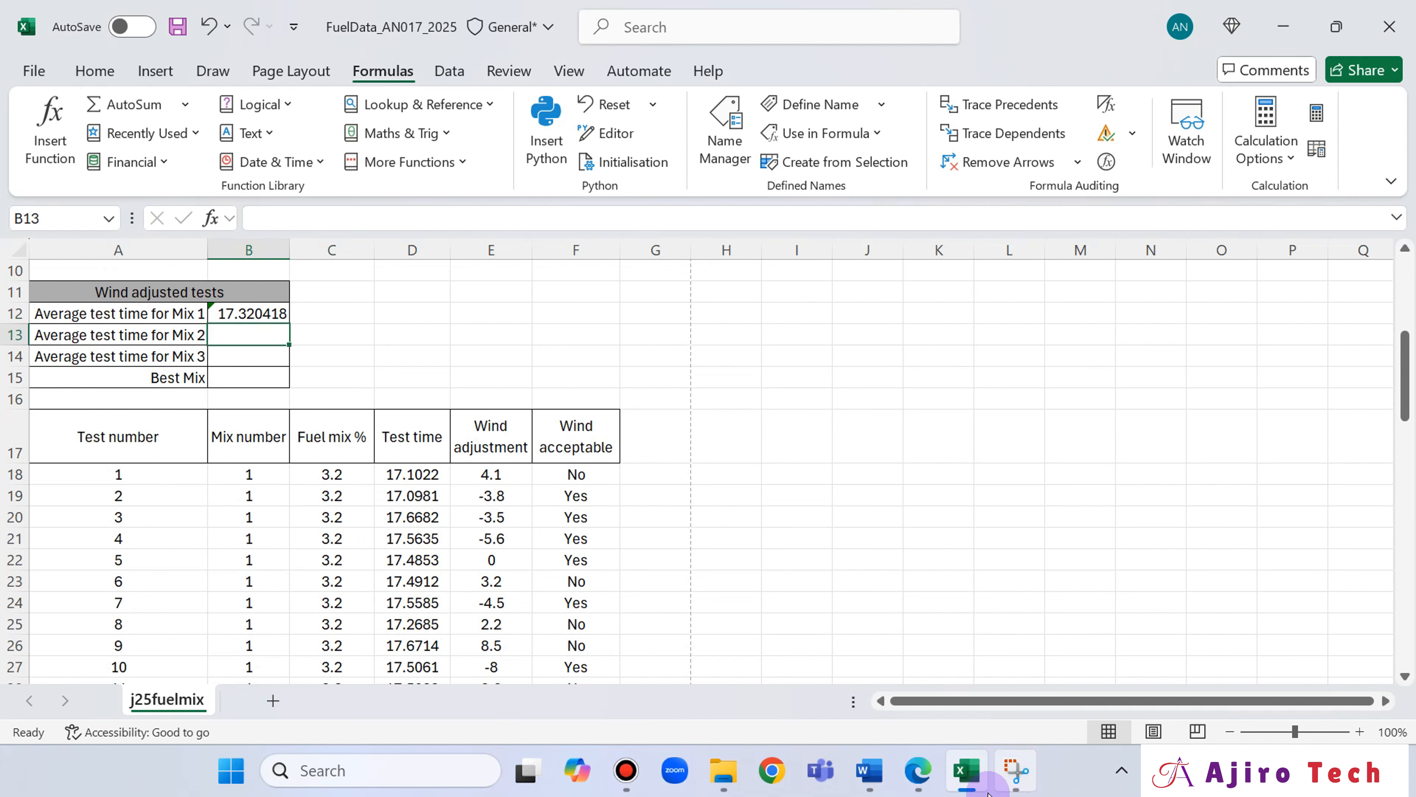
{"action": "left_click", "coordinate": [915, 781]}
{"action": "scroll", "coordinate": [784, 578], "scroll_direction": "down", "scroll_amount": 3}
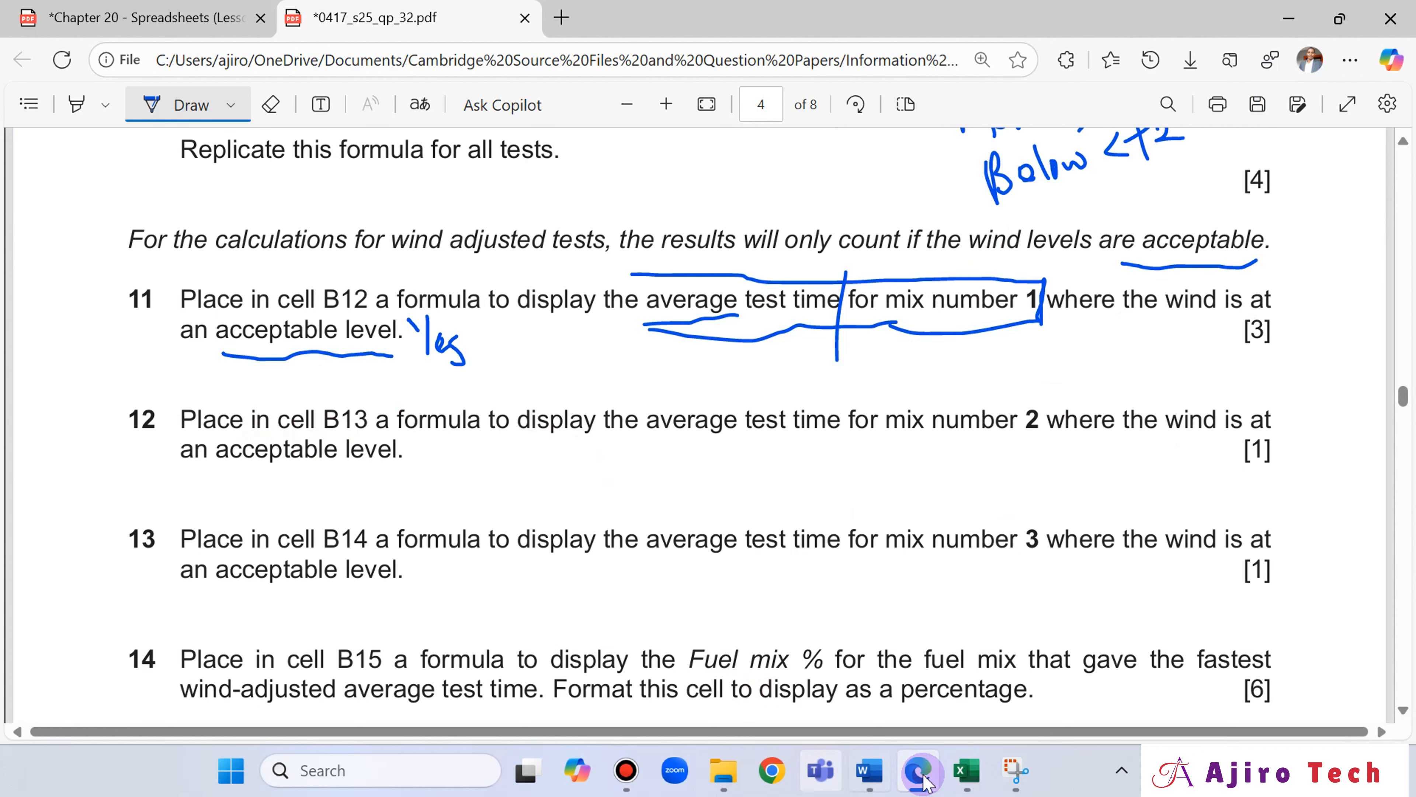
{"action": "left_click", "coordinate": [951, 773]}
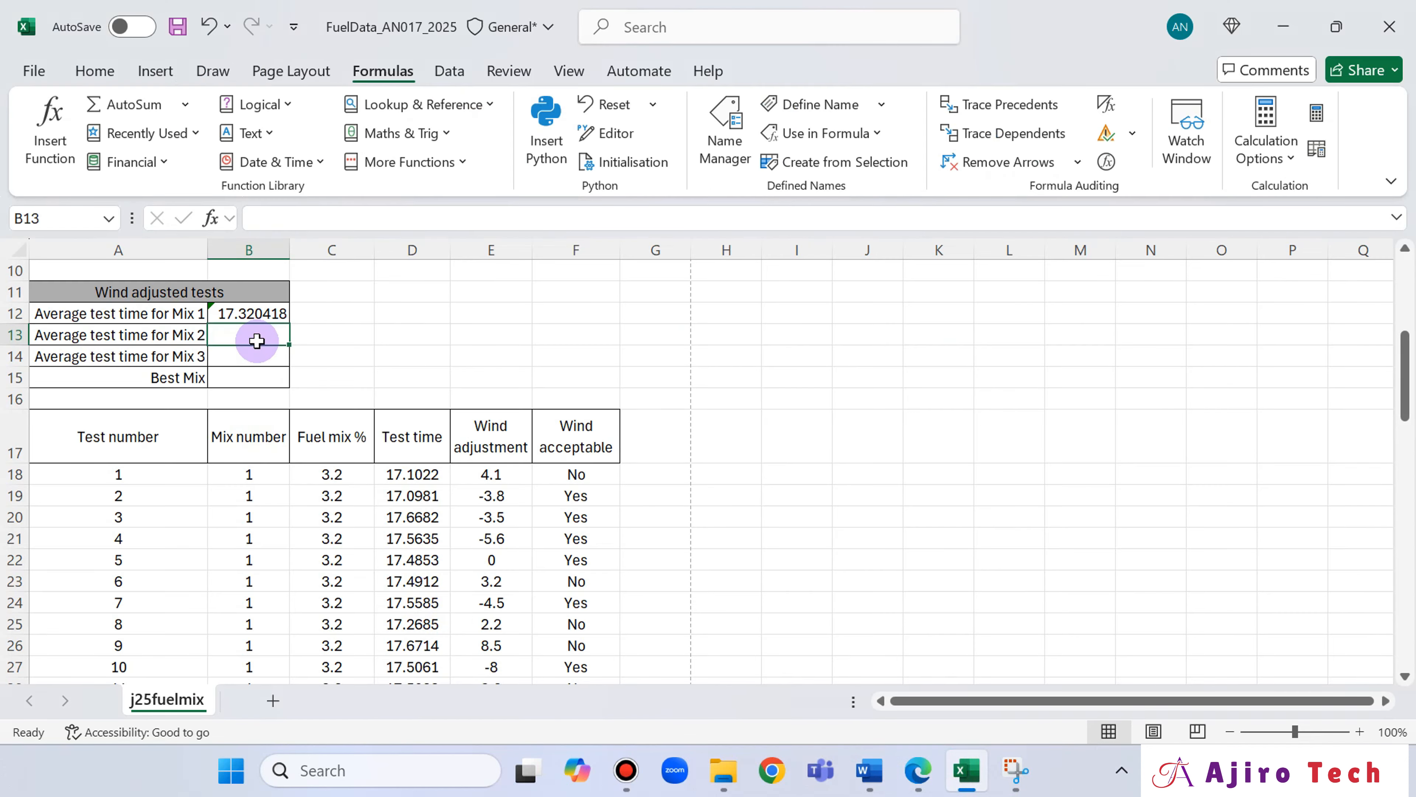
{"action": "left_click", "coordinate": [920, 783]}
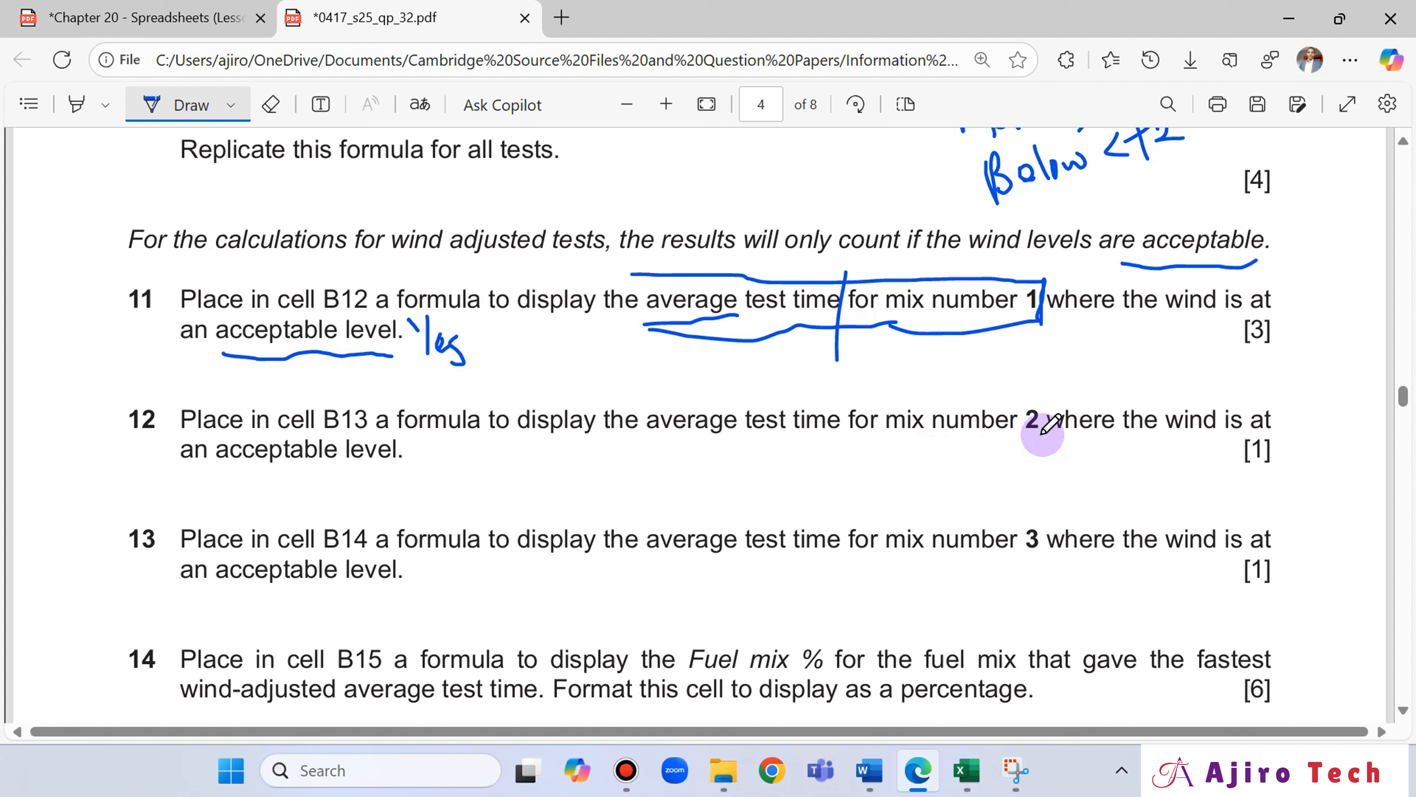
Return to Excel and start an AVERAGEIF formula in B13 with the mix 2 Wind acceptable cells F38:F57 as its range.
{"action": "left_click", "coordinate": [966, 770]}
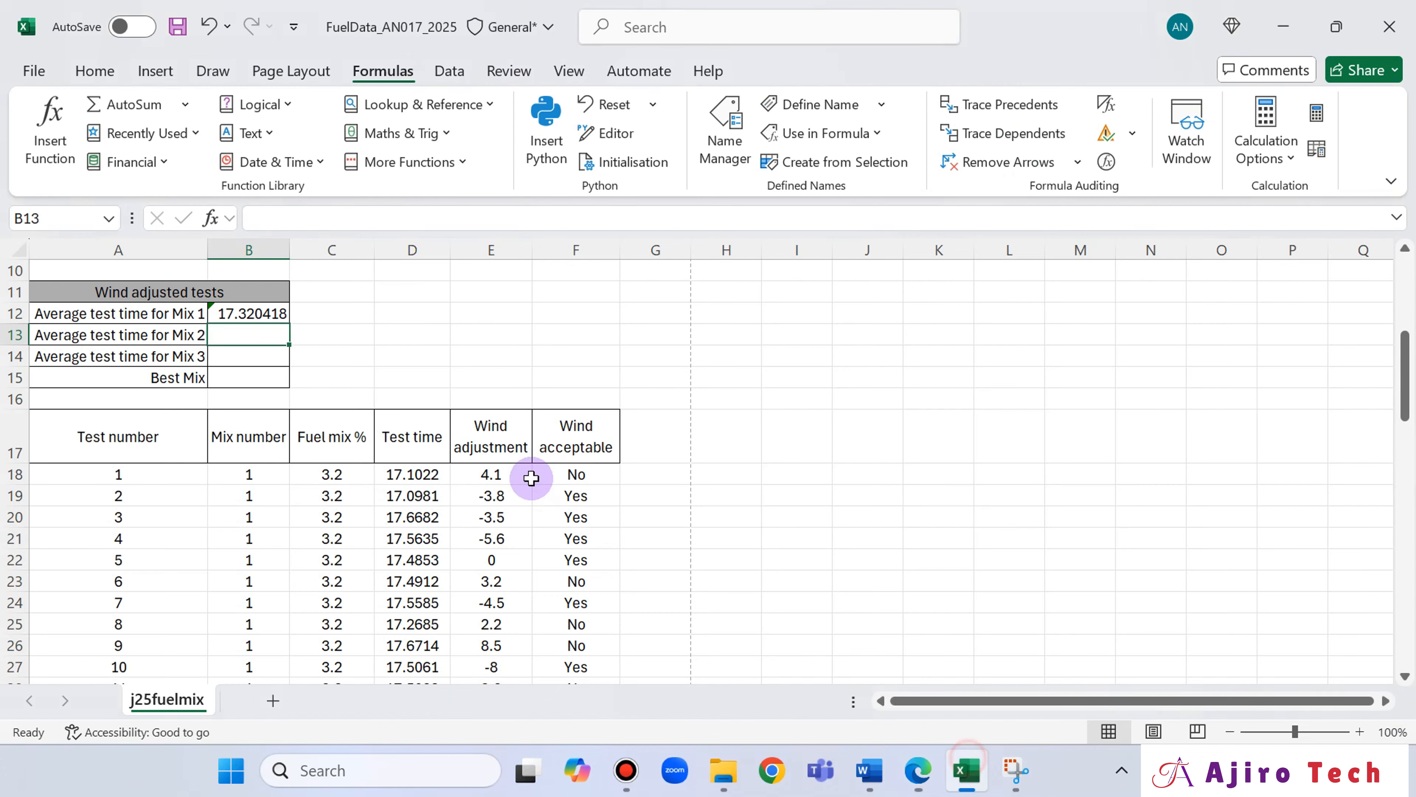
{"action": "type", "text": "="}
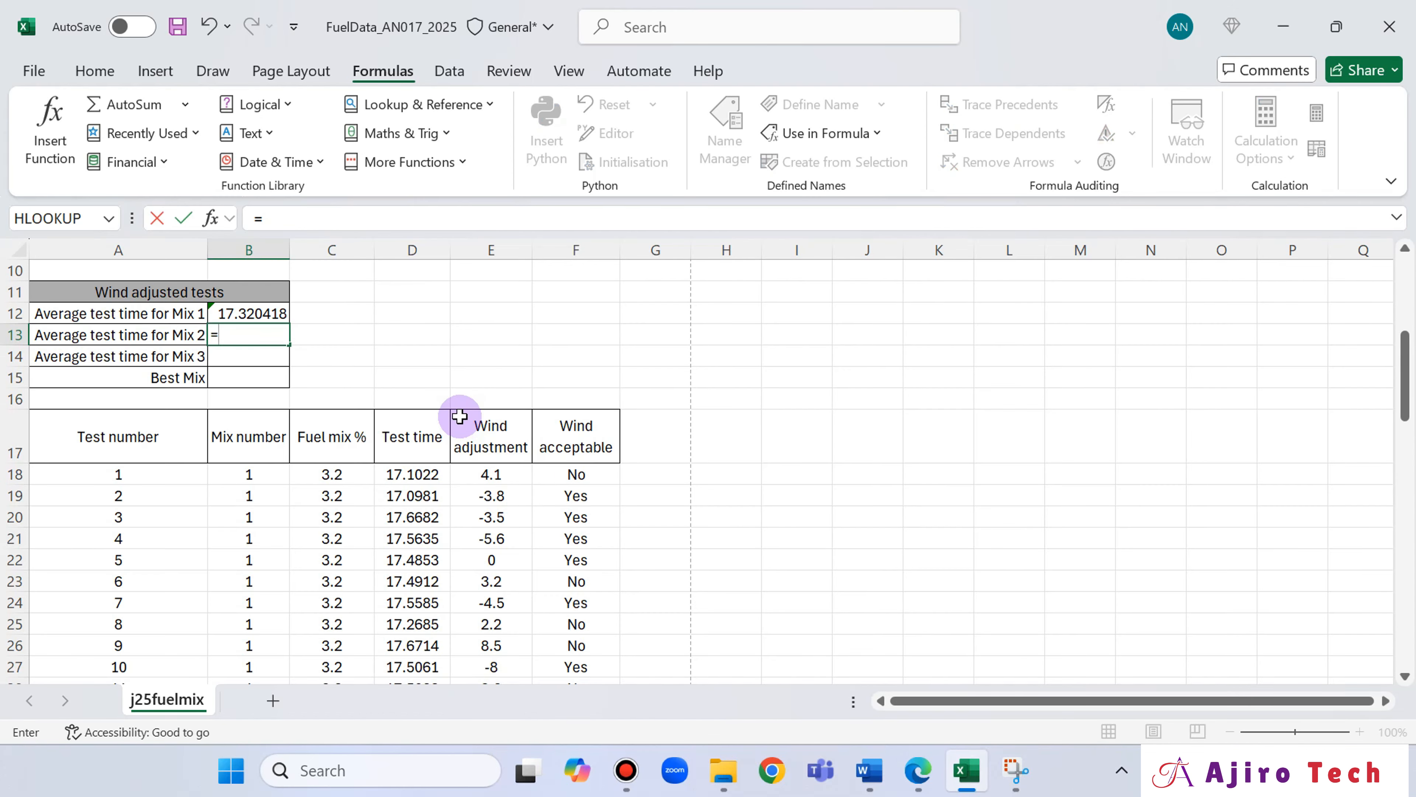
{"action": "type", "text": "-aver"}
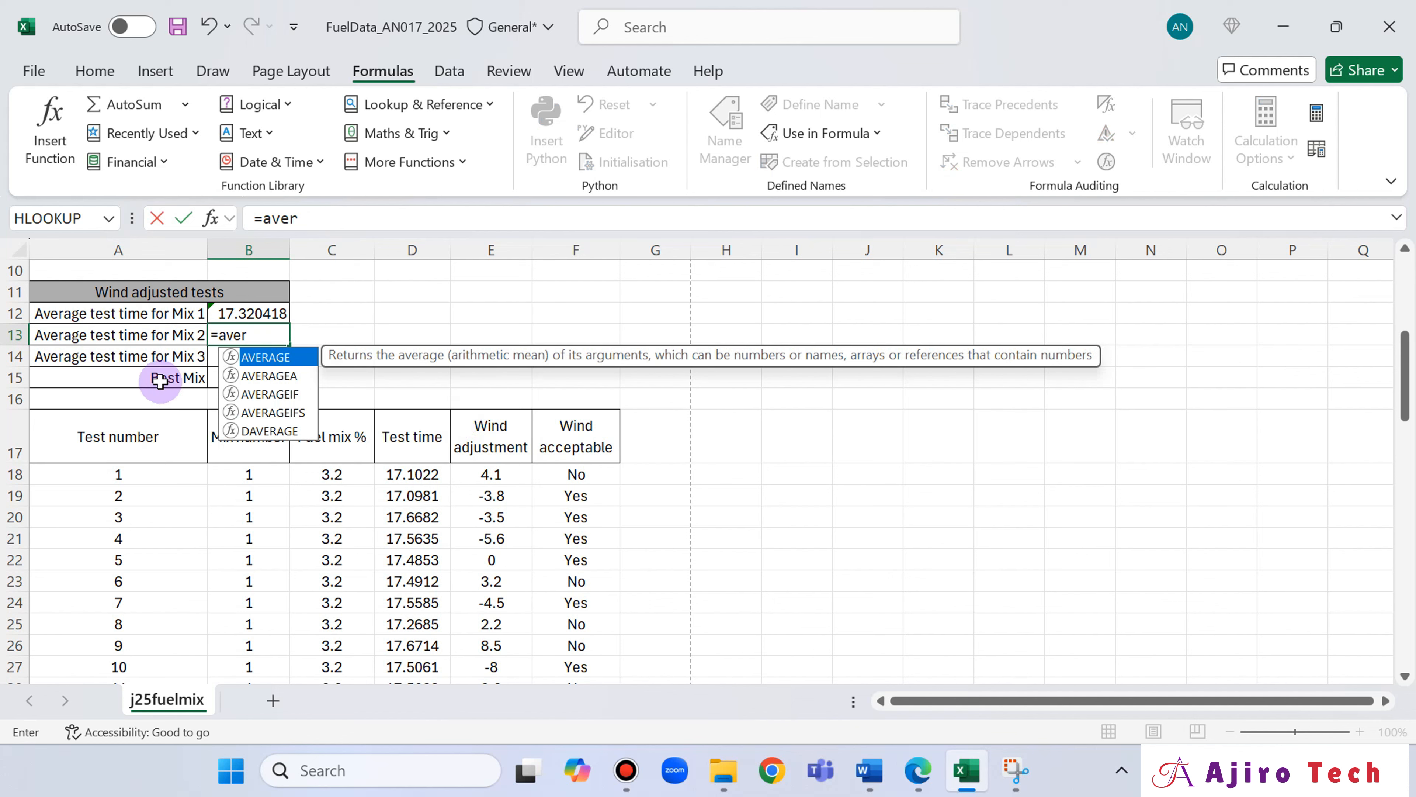
{"action": "double_click", "coordinate": [270, 394]}
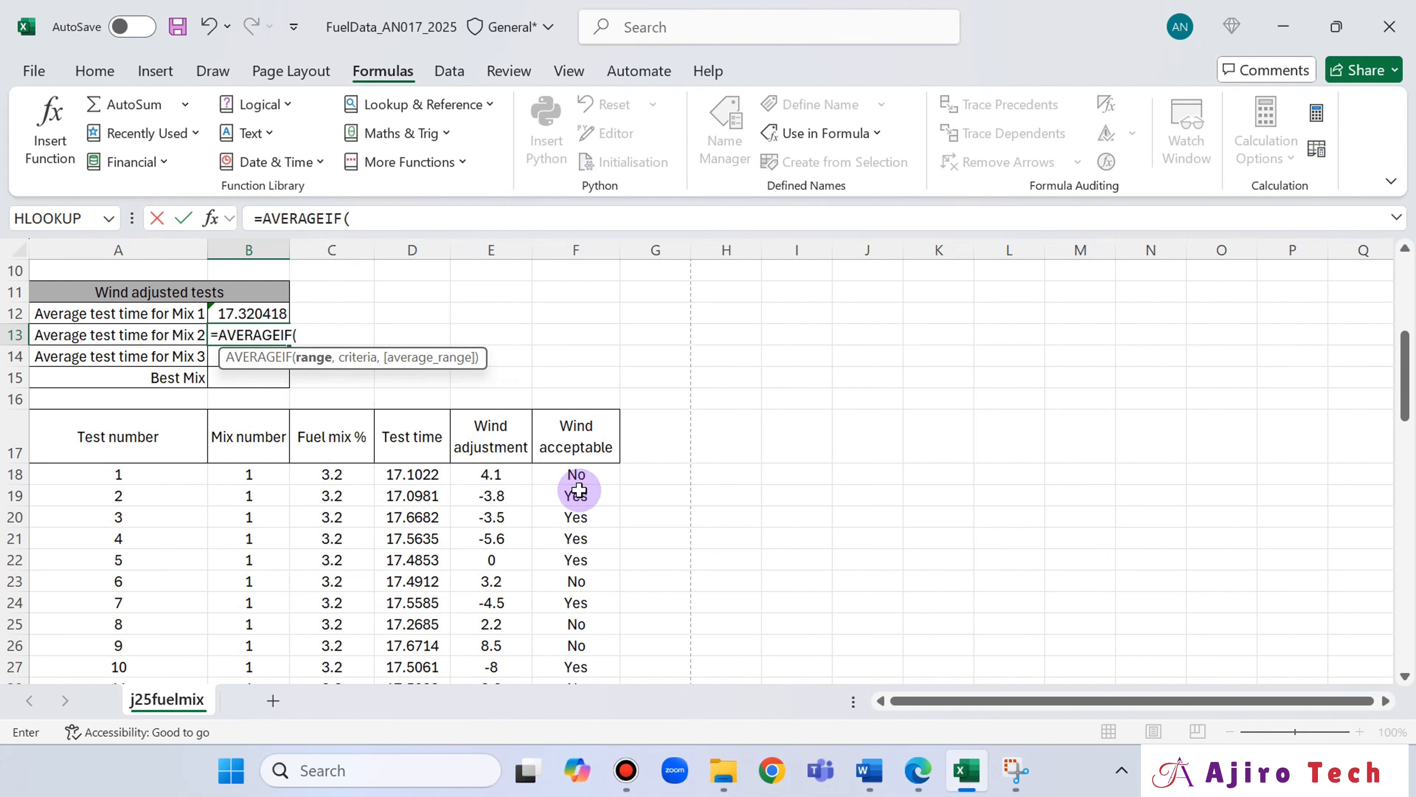
{"action": "scroll", "coordinate": [615, 478], "scroll_direction": "down", "scroll_amount": 3}
{"action": "scroll", "coordinate": [615, 478], "scroll_direction": "down", "scroll_amount": 2}
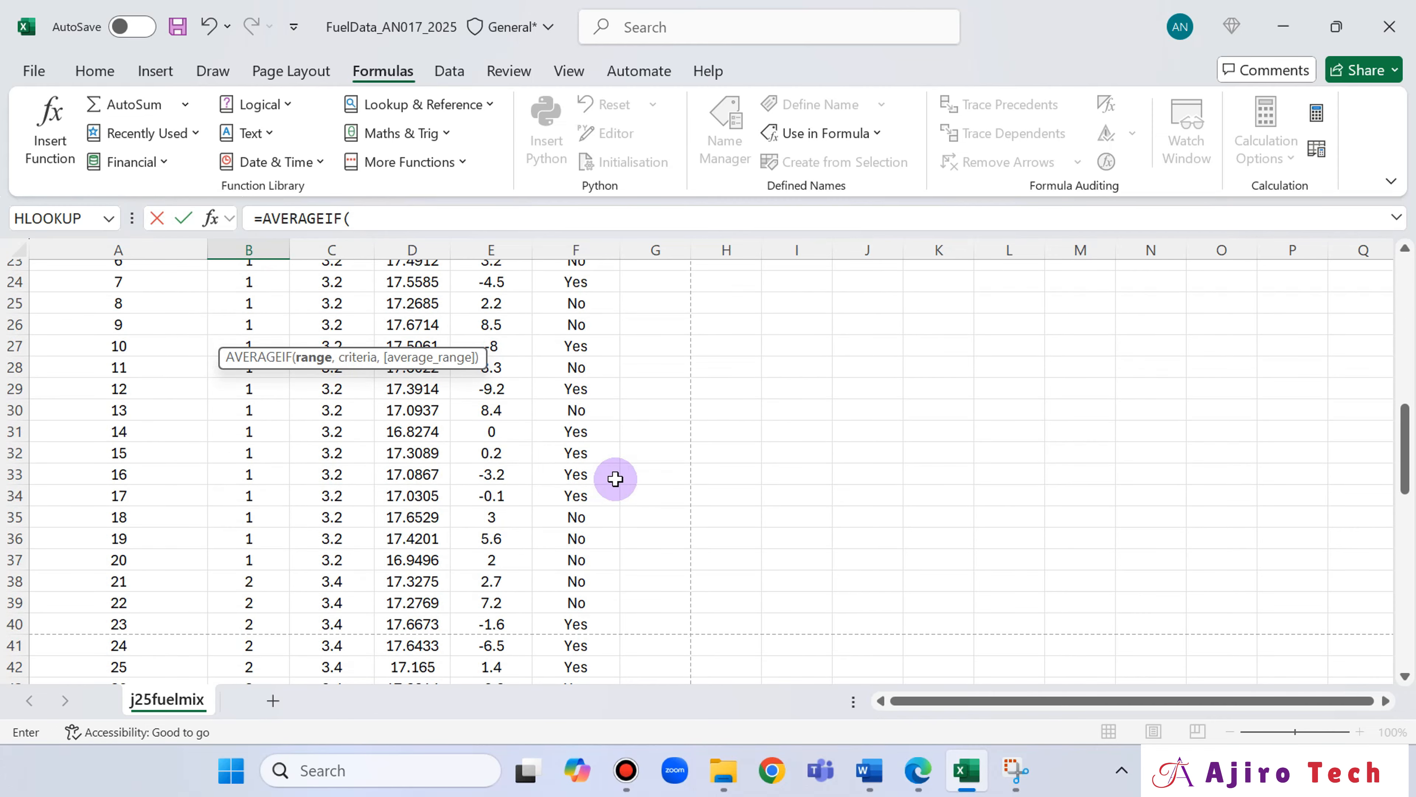
{"action": "scroll", "coordinate": [615, 478], "scroll_direction": "down", "scroll_amount": 2}
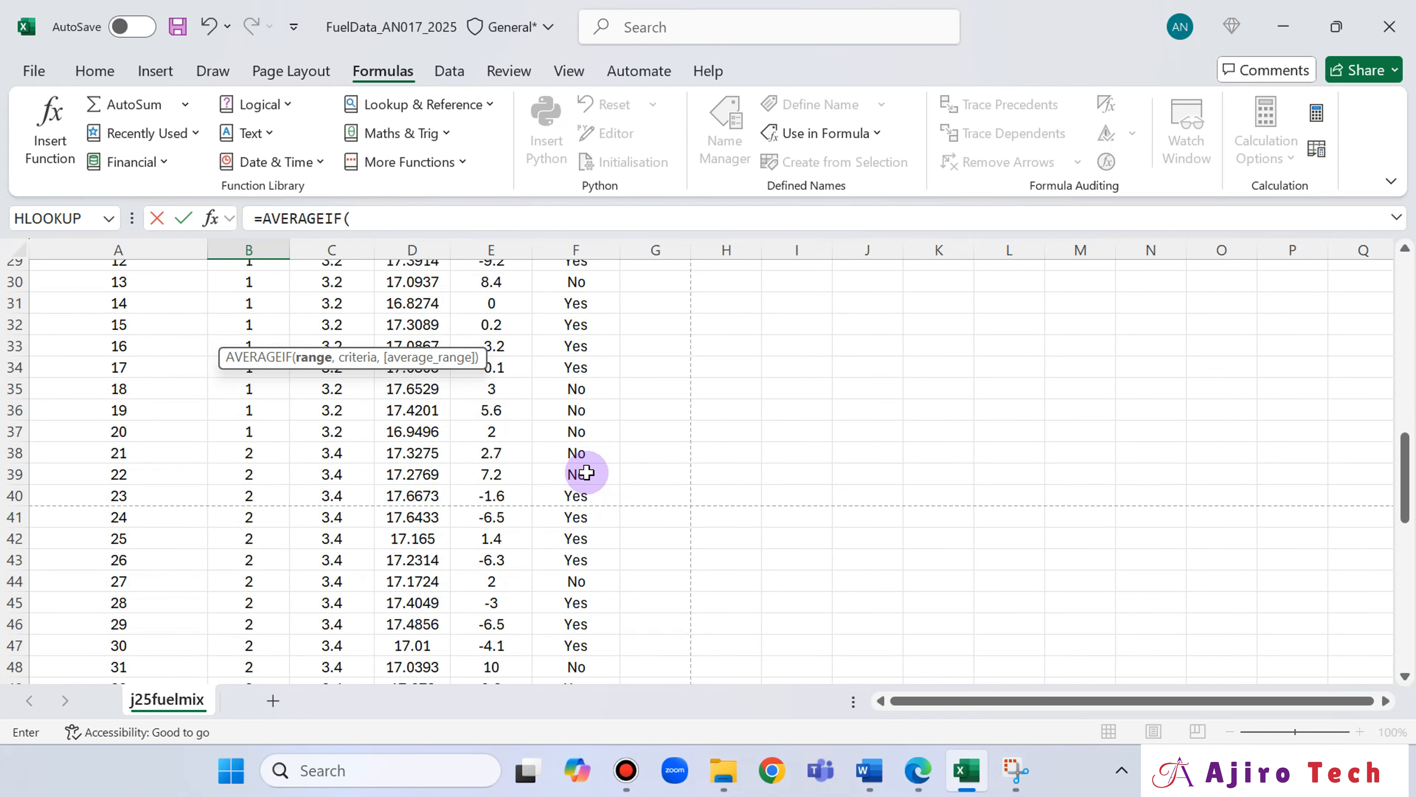
{"action": "left_click", "coordinate": [583, 455]}
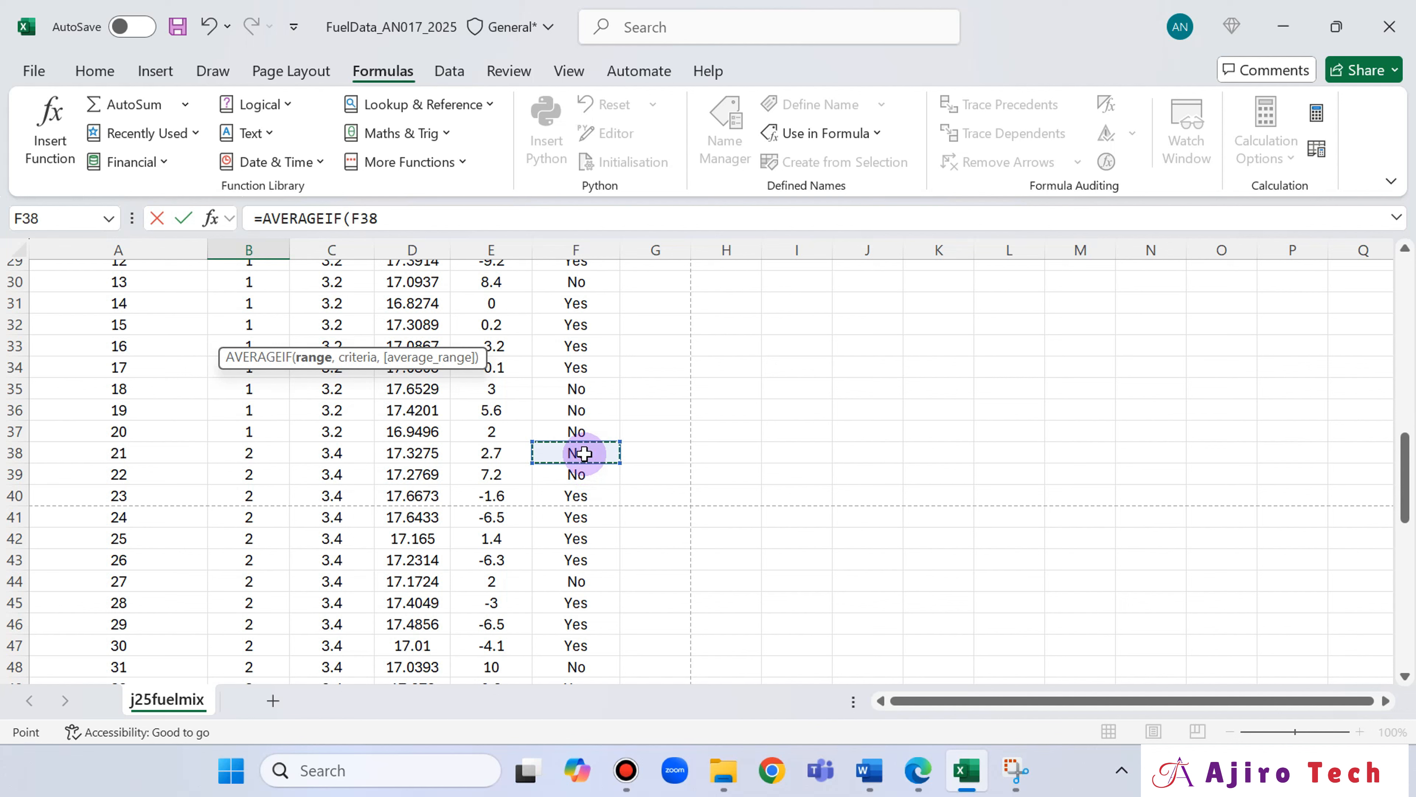
{"action": "mouse_move", "coordinate": [584, 453]}
{"action": "left_mouse_down"}
{"action": "mouse_move", "coordinate": [585, 678]}
{"action": "mouse_move", "coordinate": [585, 452]}
{"action": "left_mouse_up"}
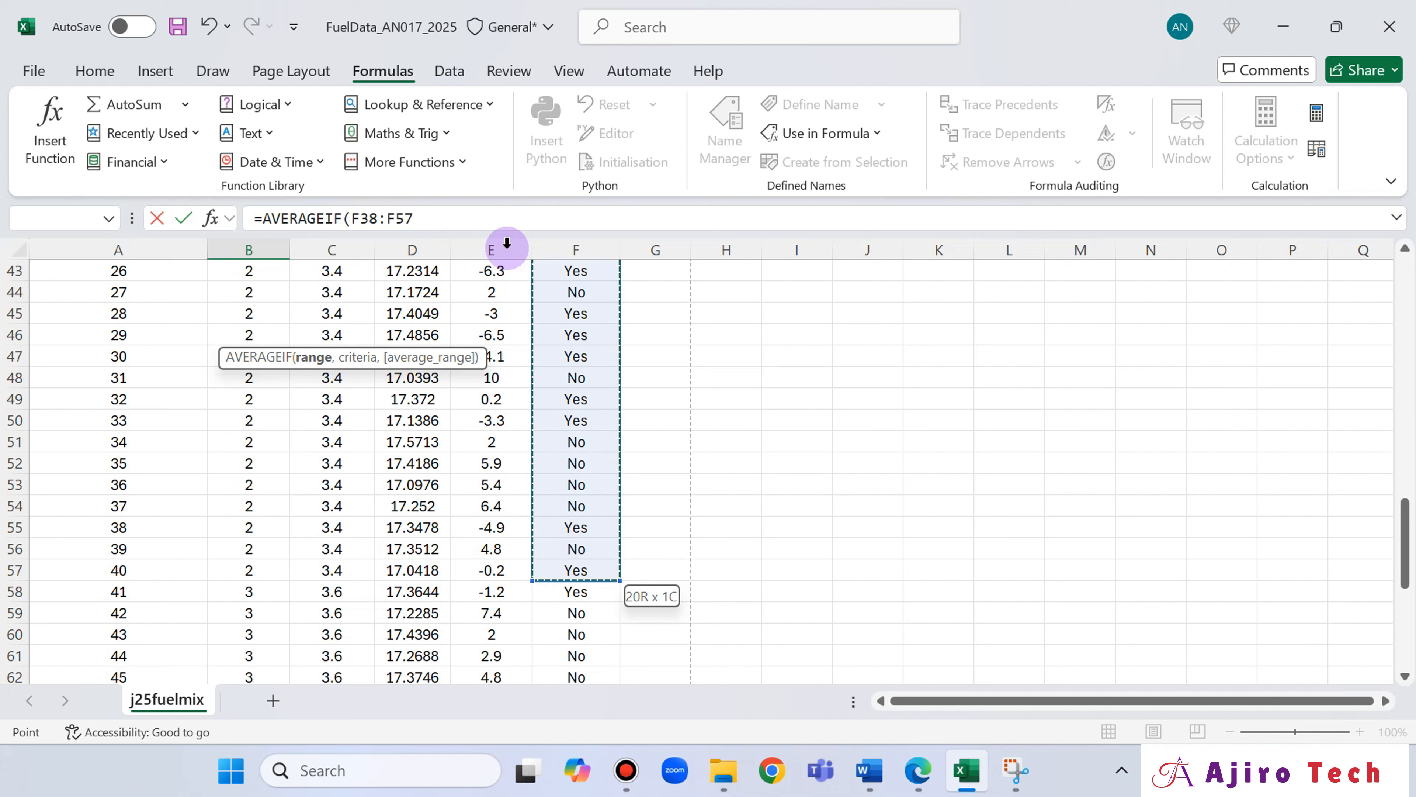
{"action": "left_click", "coordinate": [453, 216]}
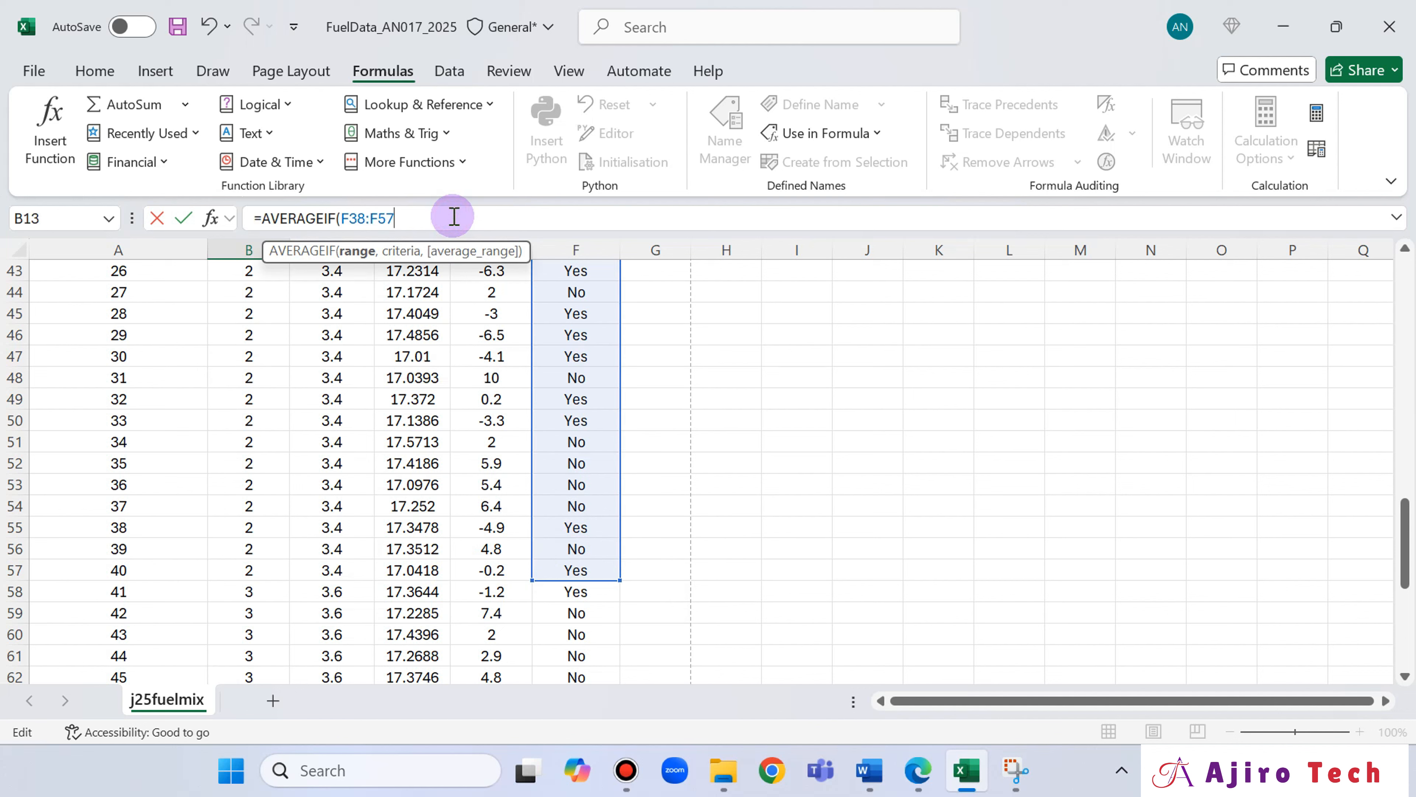
Complete the B13 AVERAGEIF formula with the criterion "Yes" and the mix 2 test times D38:D57 as average range, and commit it.
{"action": "type", "text": ",\"Yes"}
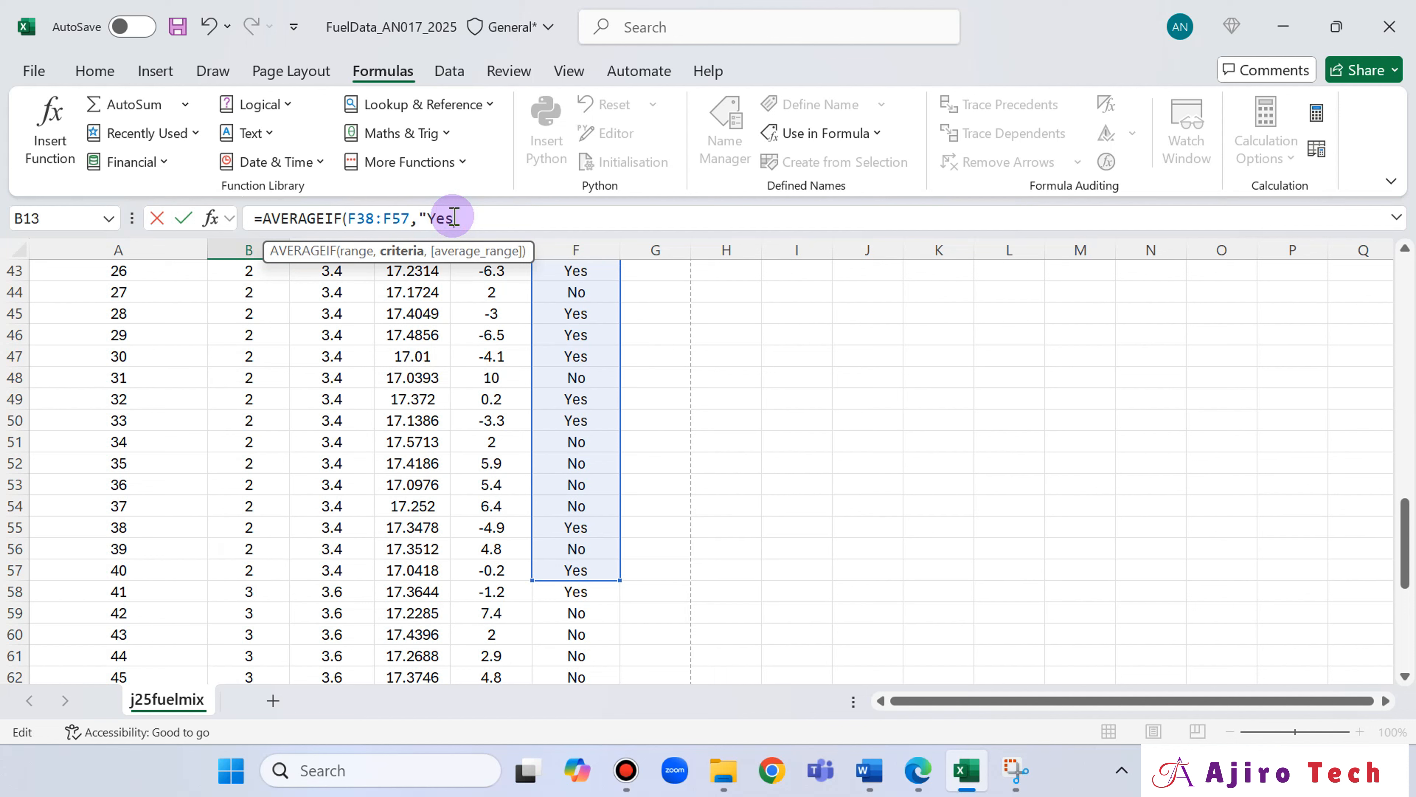
{"action": "type", "text": "\","}
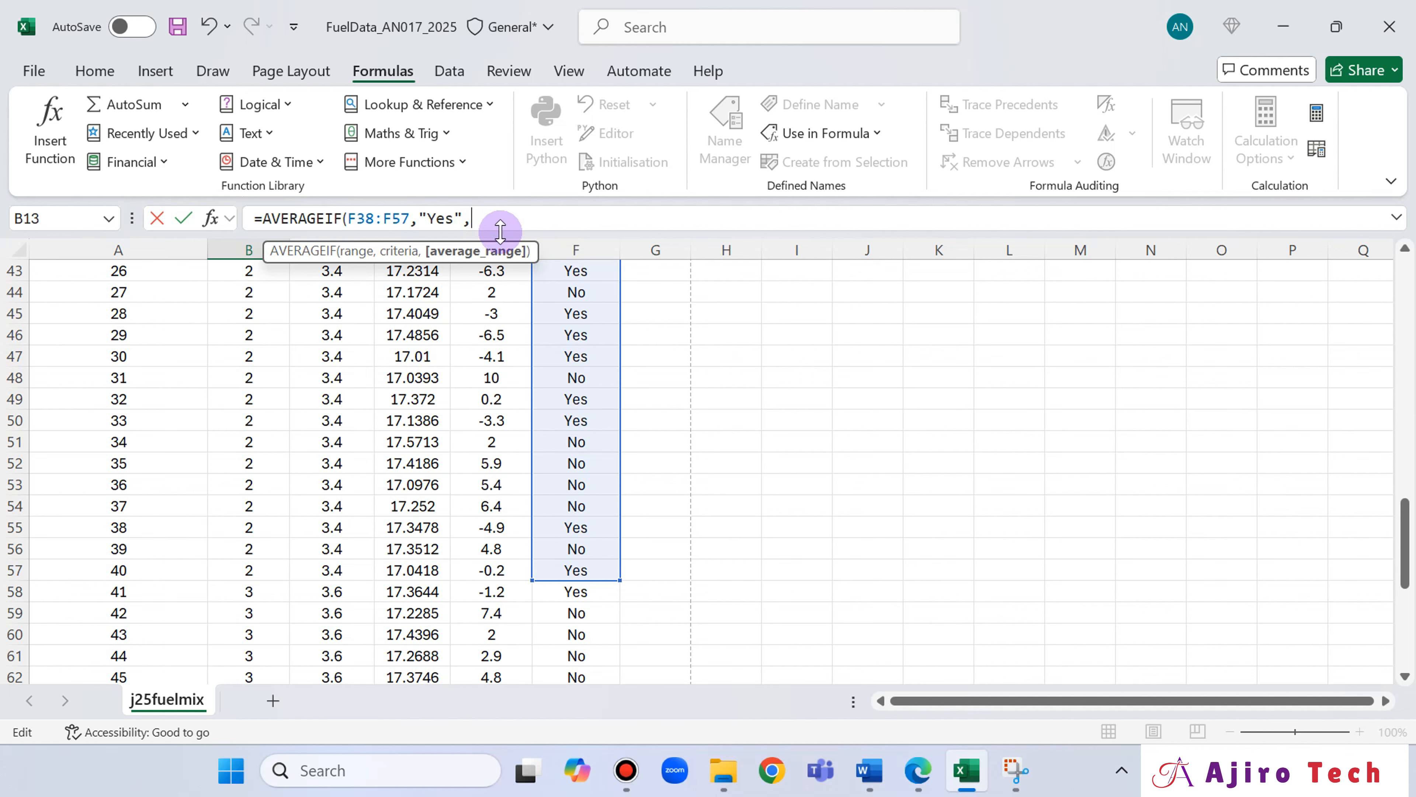
{"action": "scroll", "coordinate": [714, 440], "scroll_direction": "up", "scroll_amount": 3}
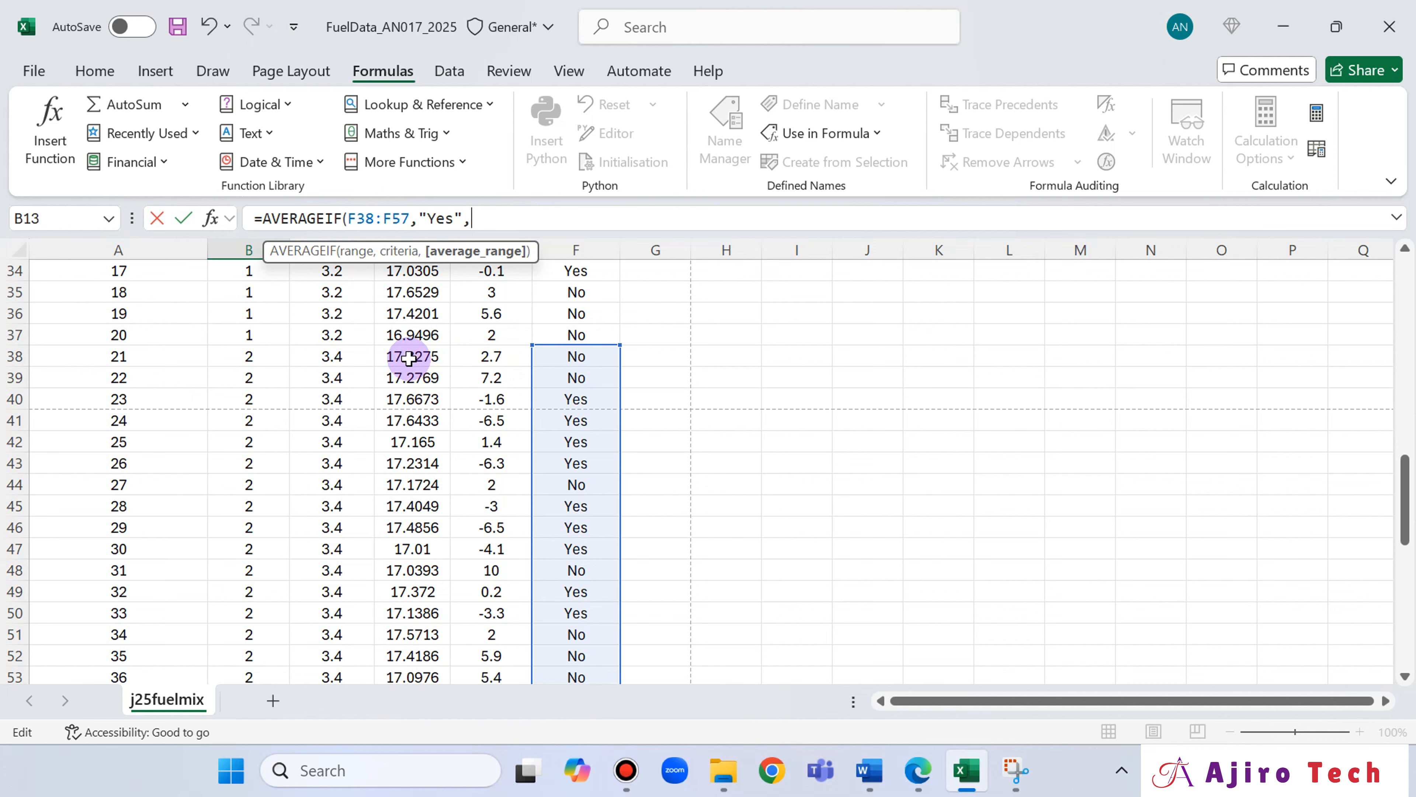
{"action": "left_click_drag", "start_coordinate": [409, 359], "coordinate": [416, 636]}
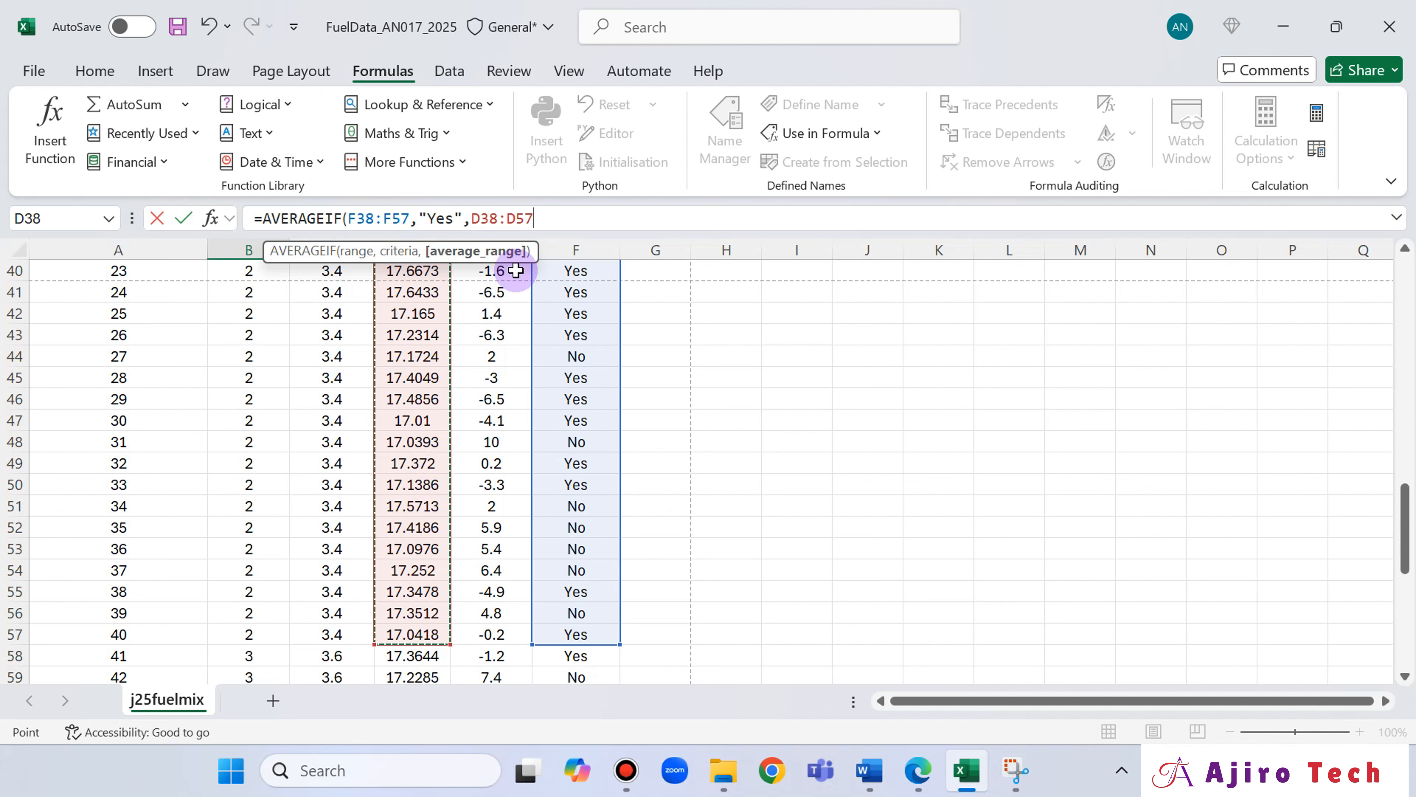
{"action": "type", "text": ")"}
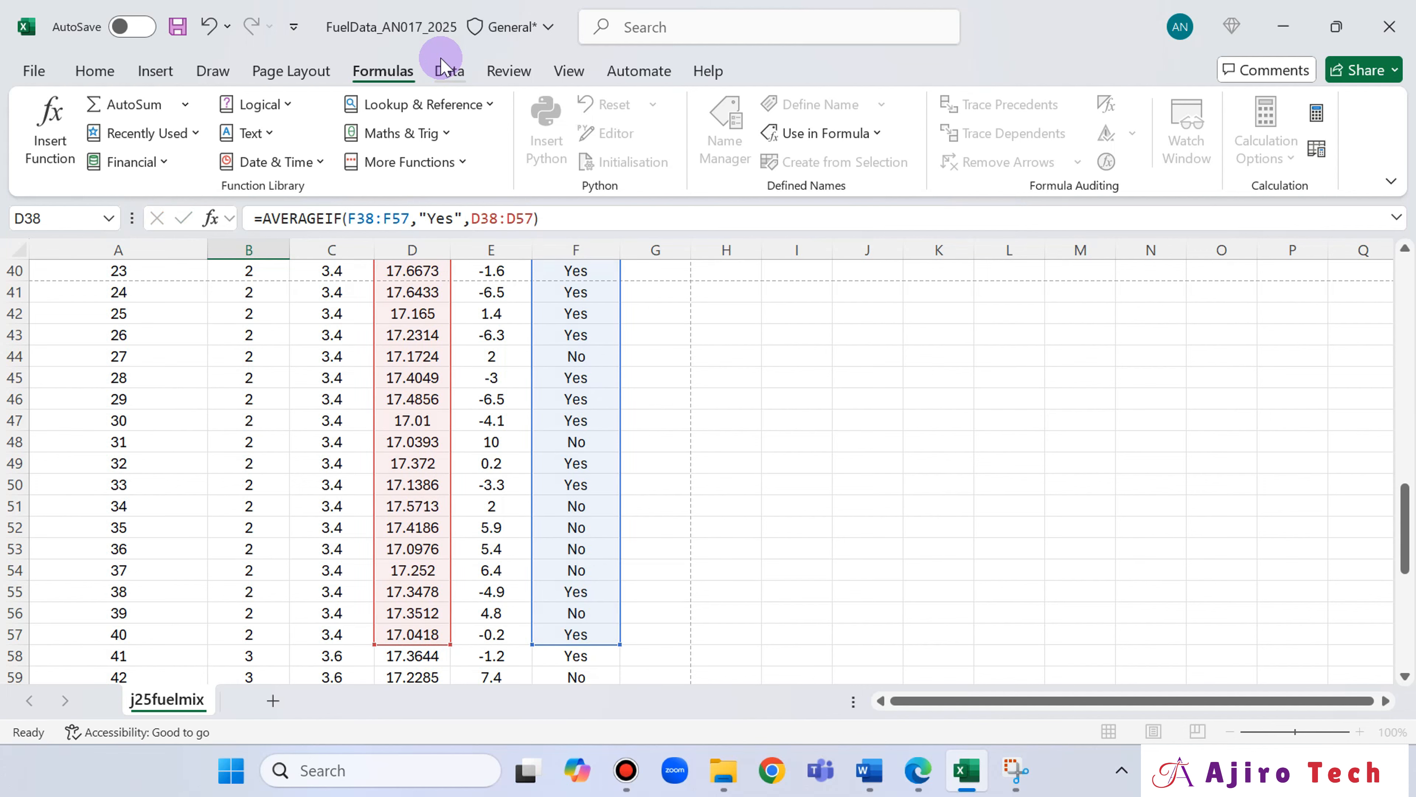
{"action": "key", "text": "Return"}
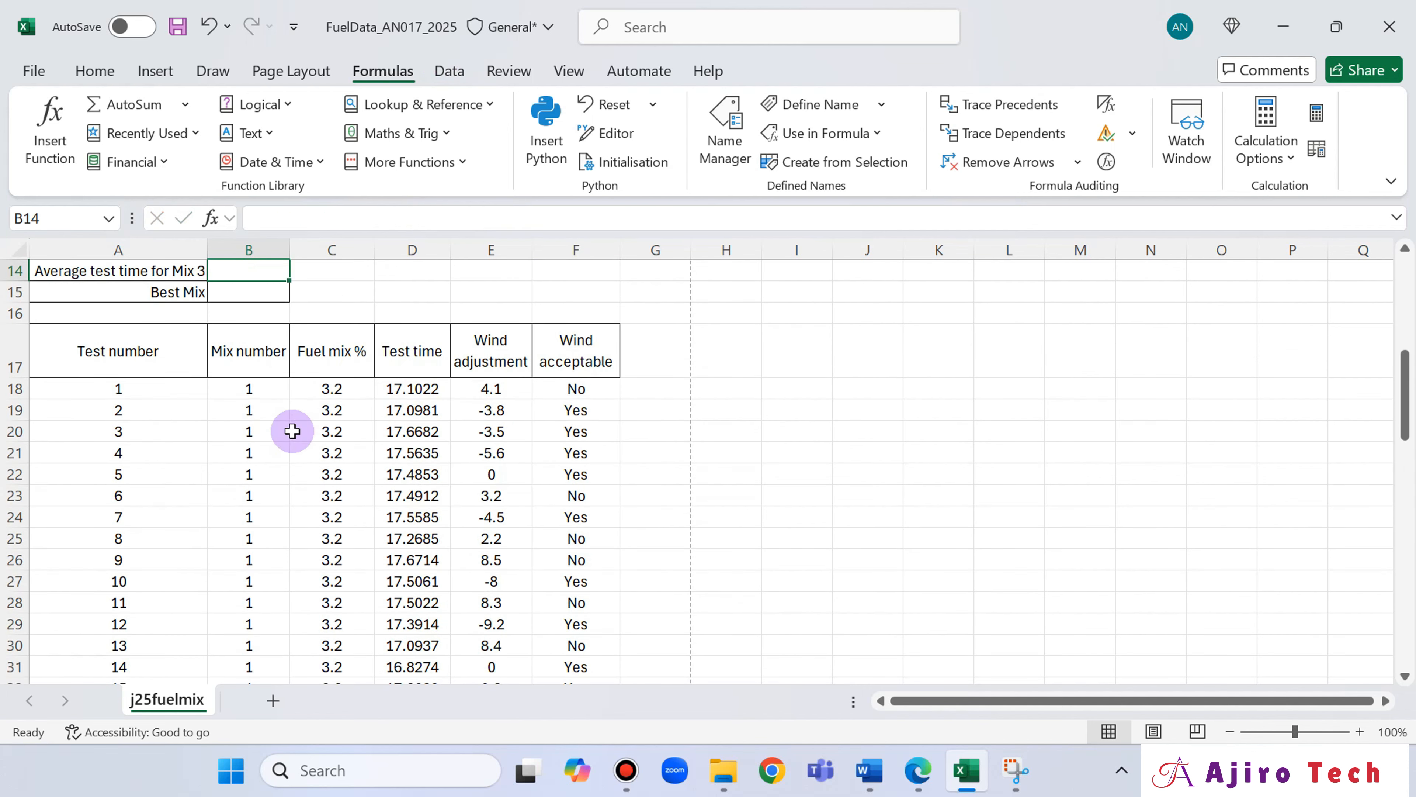
Check the wind adjusted mix 2 average in B13 and read question 13 in the Edge question paper.
{"action": "scroll", "coordinate": [291, 427], "scroll_direction": "up", "scroll_amount": 3}
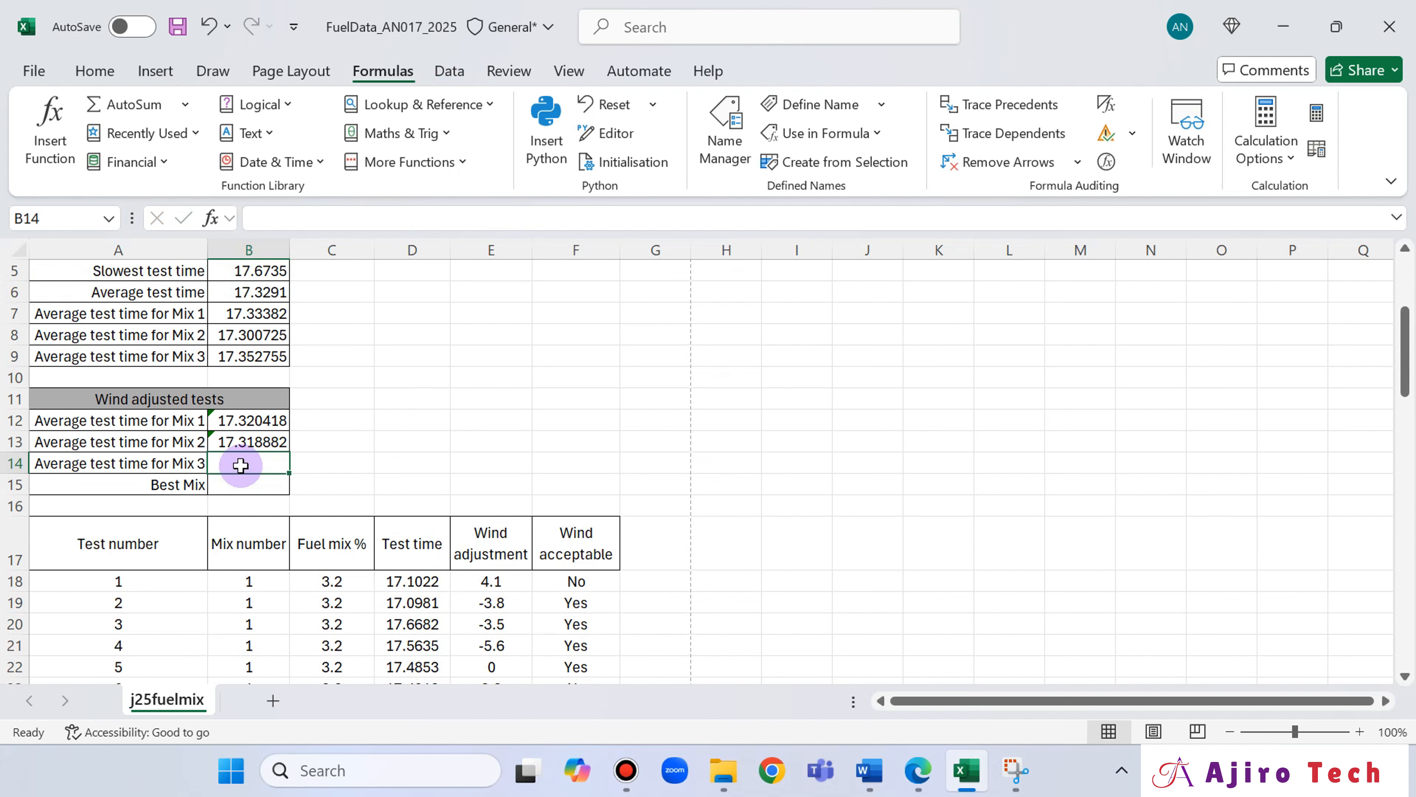
{"action": "scroll", "coordinate": [807, 630], "scroll_direction": "down", "scroll_amount": 4}
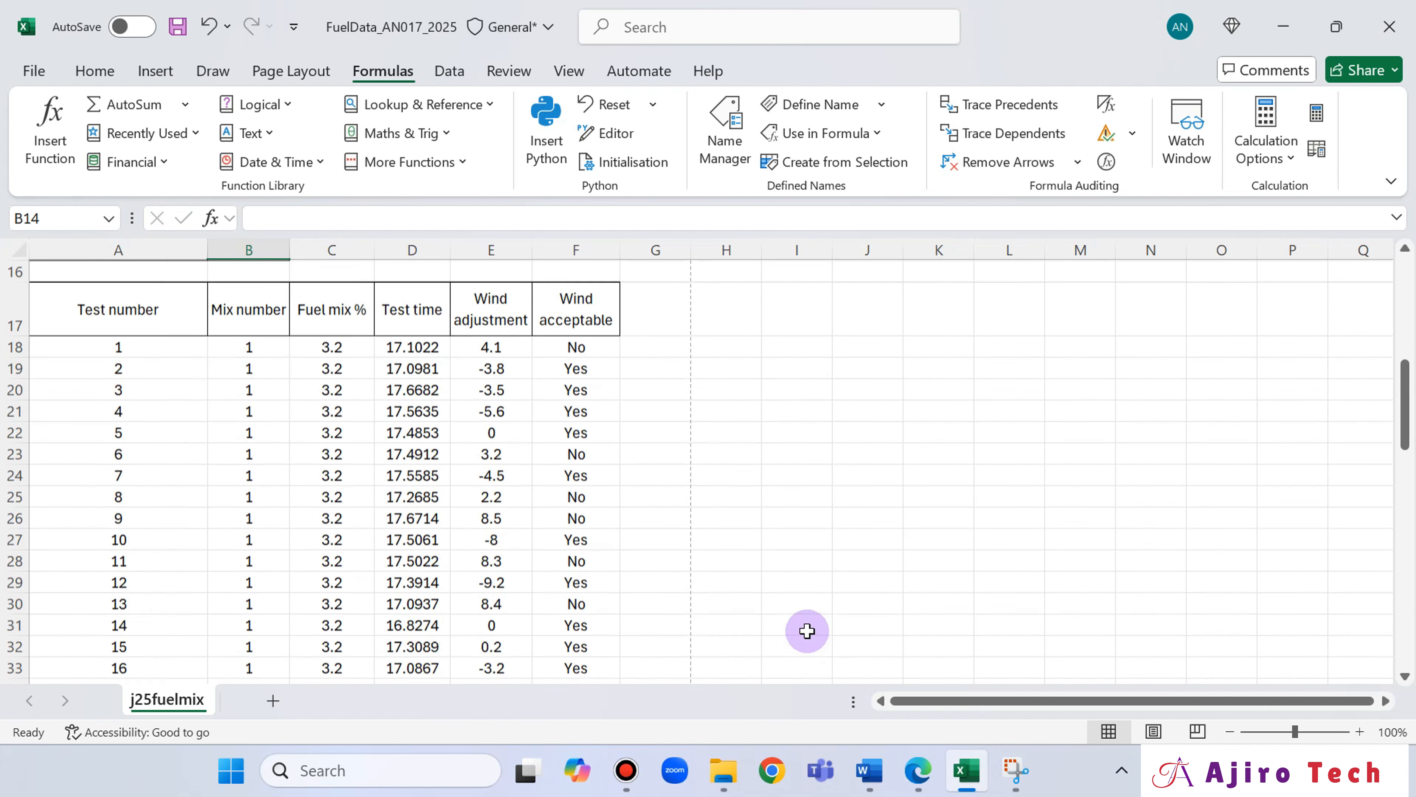
{"action": "scroll", "coordinate": [807, 631], "scroll_direction": "up", "scroll_amount": 3}
{"action": "left_click", "coordinate": [917, 769]}
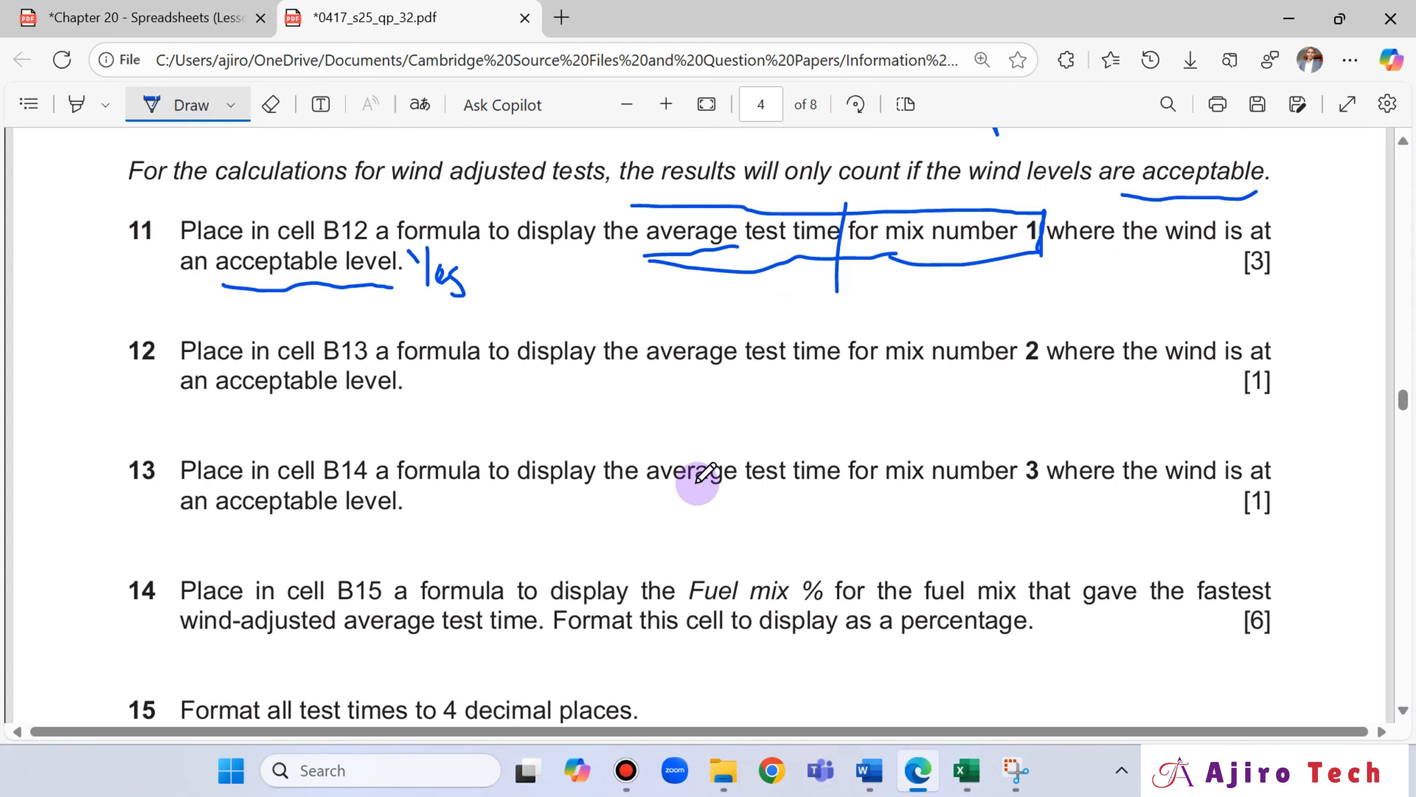
{"action": "scroll", "coordinate": [697, 483], "scroll_direction": "down", "scroll_amount": 3}
{"action": "scroll", "coordinate": [505, 395], "scroll_direction": "up", "scroll_amount": 2}
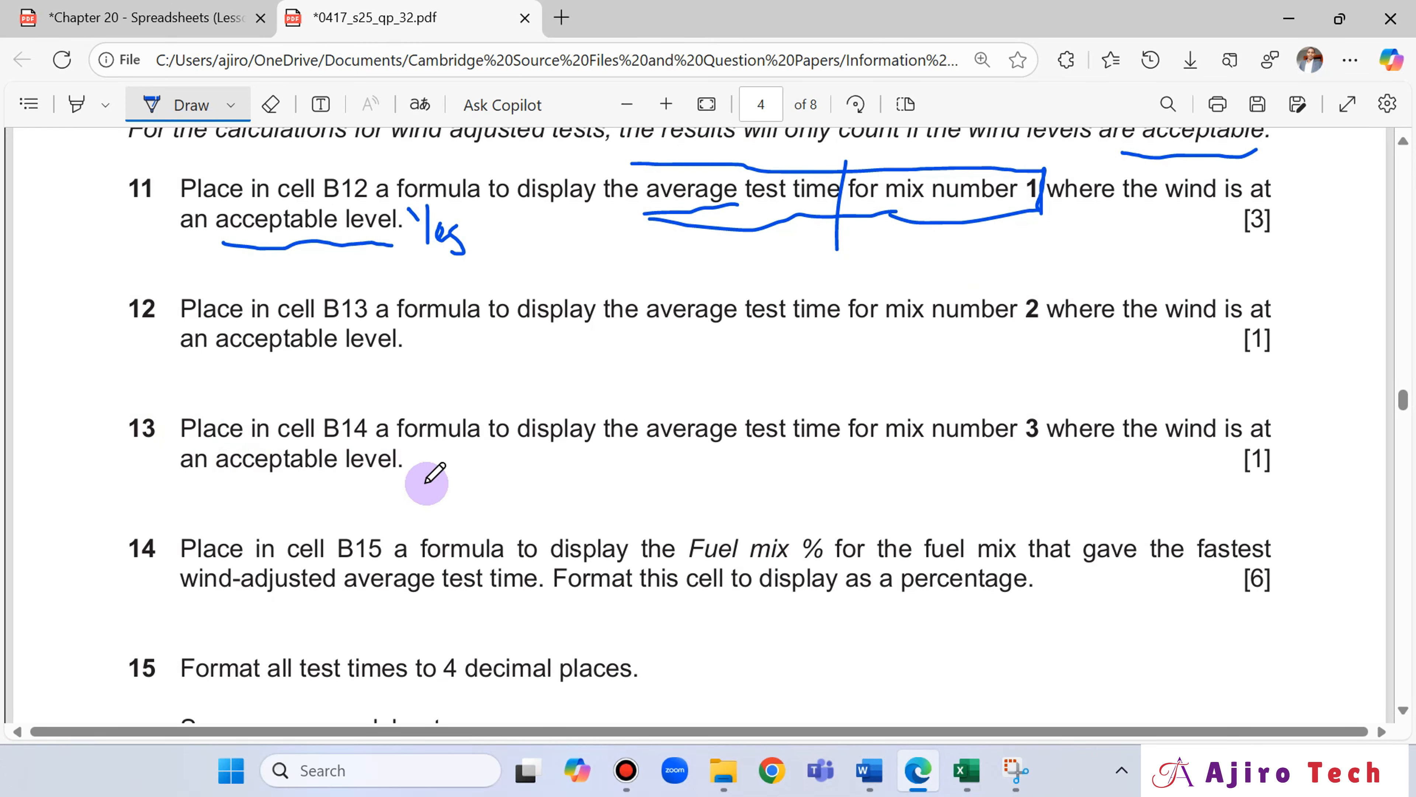
{"action": "left_click", "coordinate": [967, 769]}
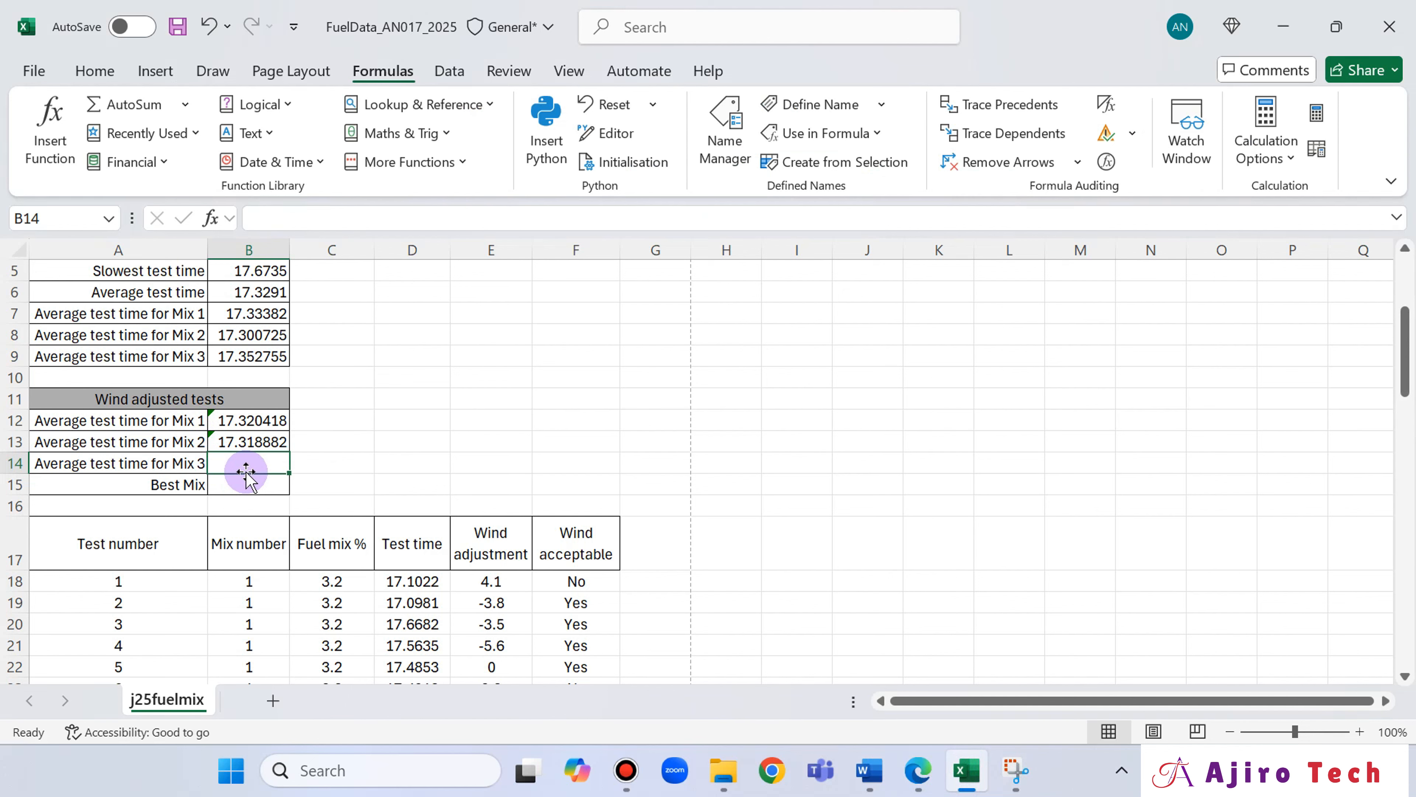
{"action": "left_click", "coordinate": [909, 772]}
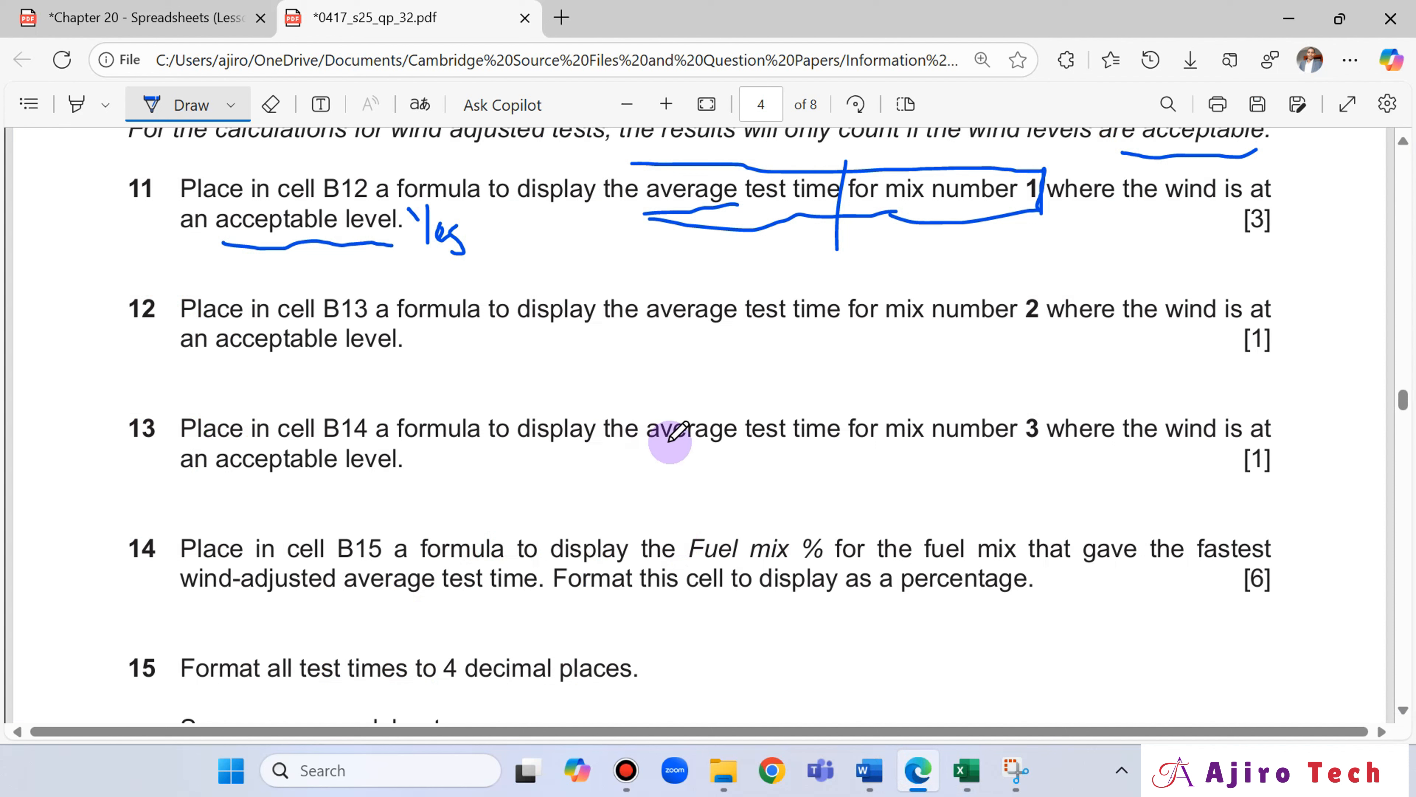
Return to Excel and start an AVERAGEIF formula in B14 with the mix 3 Wind acceptable cells F58:F77 as its range.
{"action": "left_click", "coordinate": [966, 770]}
{"action": "type", "text": "=aver"}
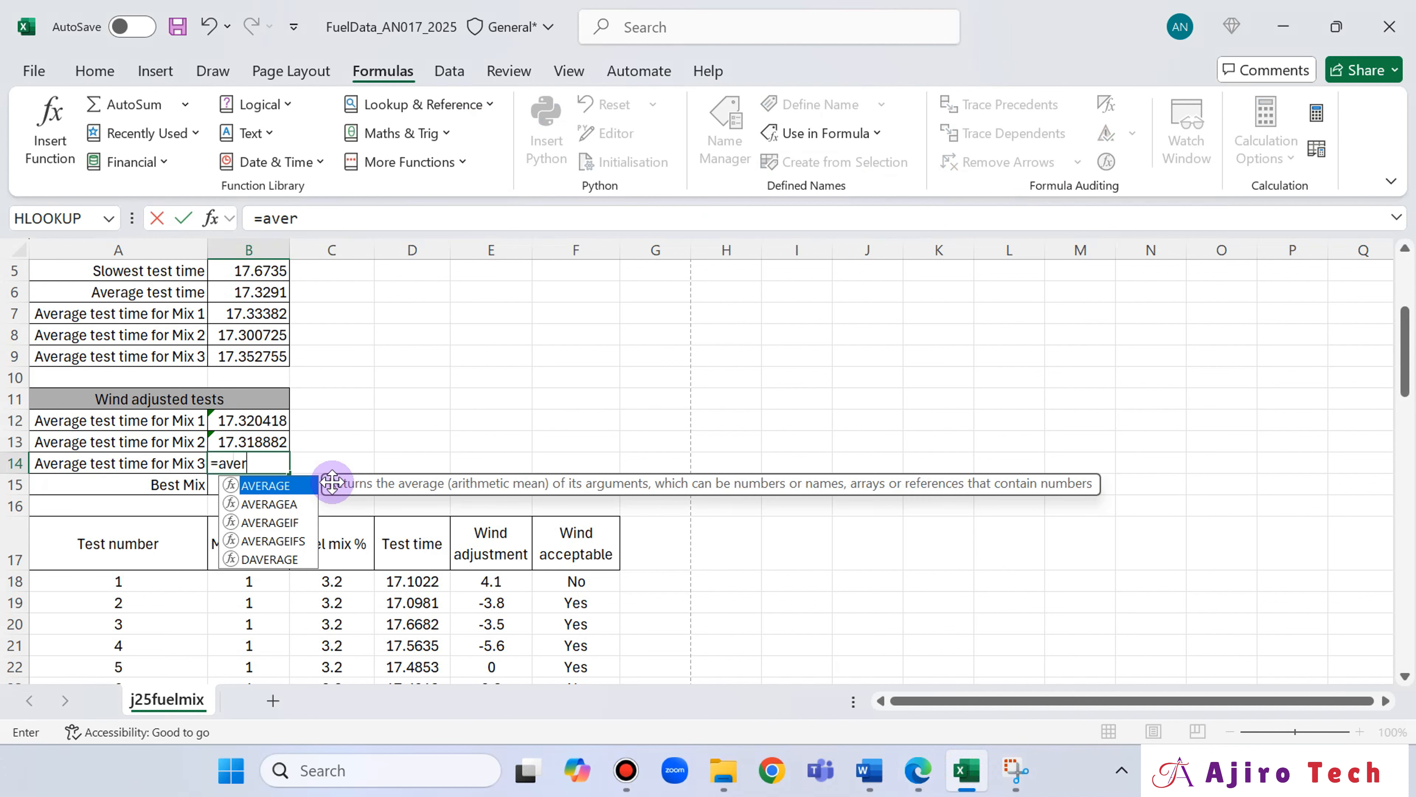
{"action": "double_click", "coordinate": [291, 522]}
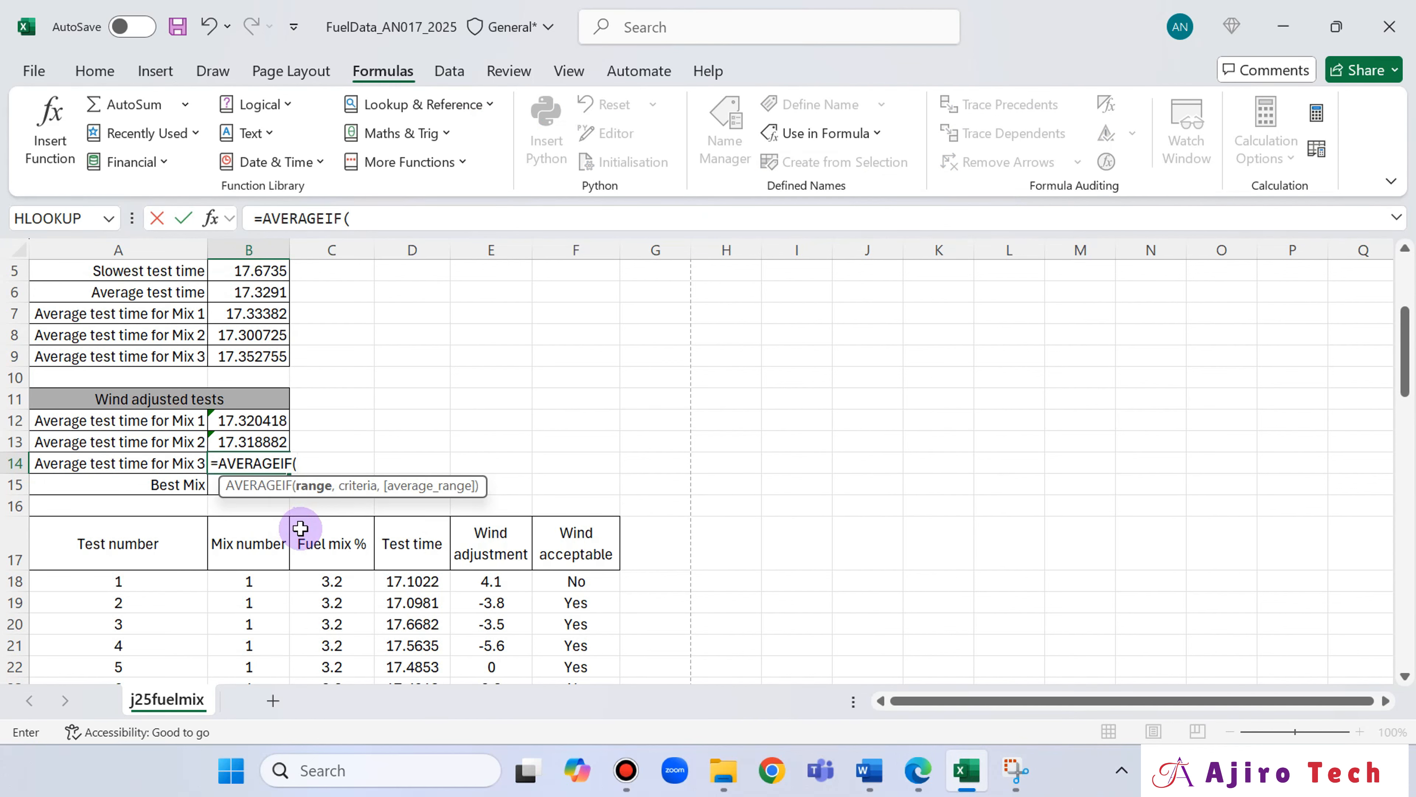
{"action": "scroll", "coordinate": [824, 550], "scroll_direction": "down", "scroll_amount": 6}
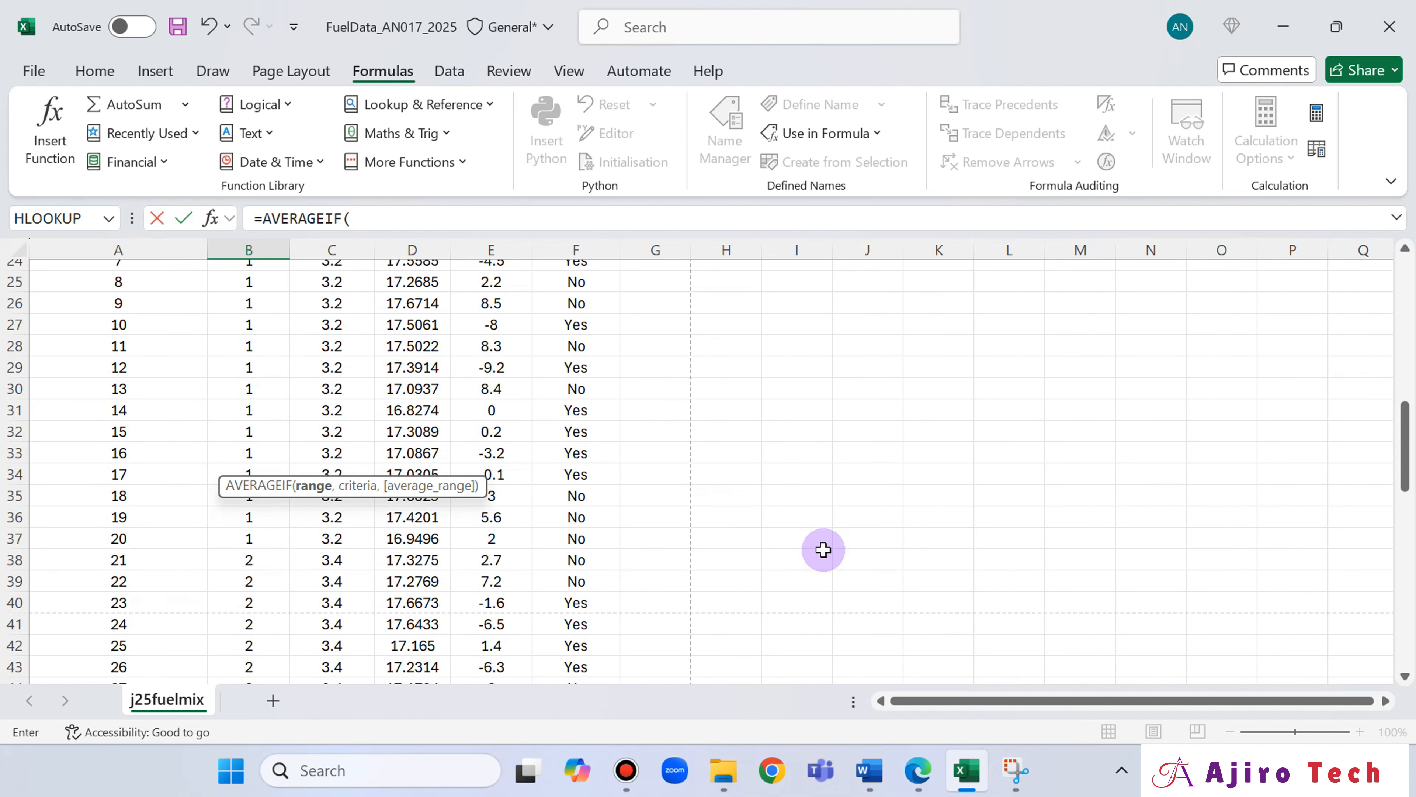
{"action": "scroll", "coordinate": [824, 549], "scroll_direction": "down", "scroll_amount": 9}
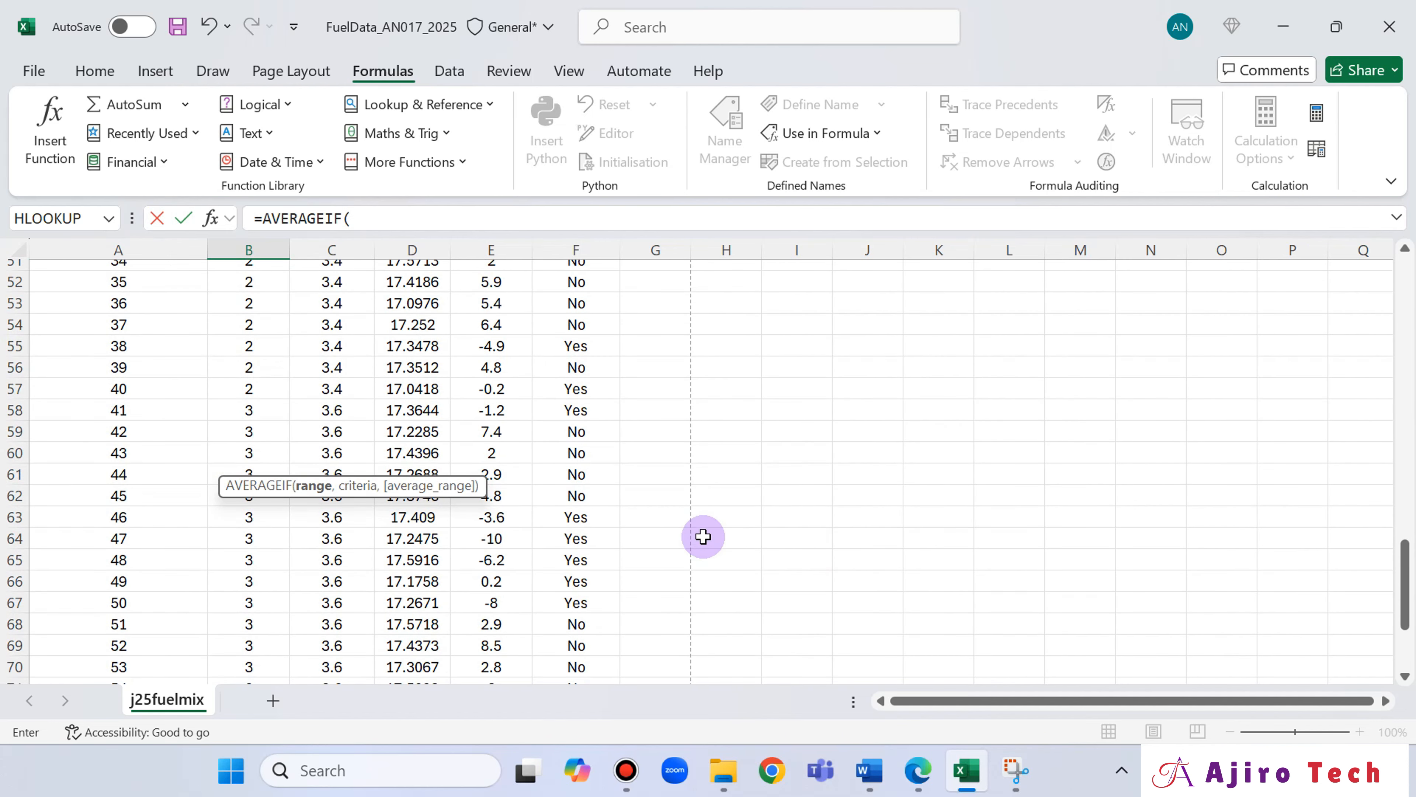
{"action": "left_click", "coordinate": [589, 495]}
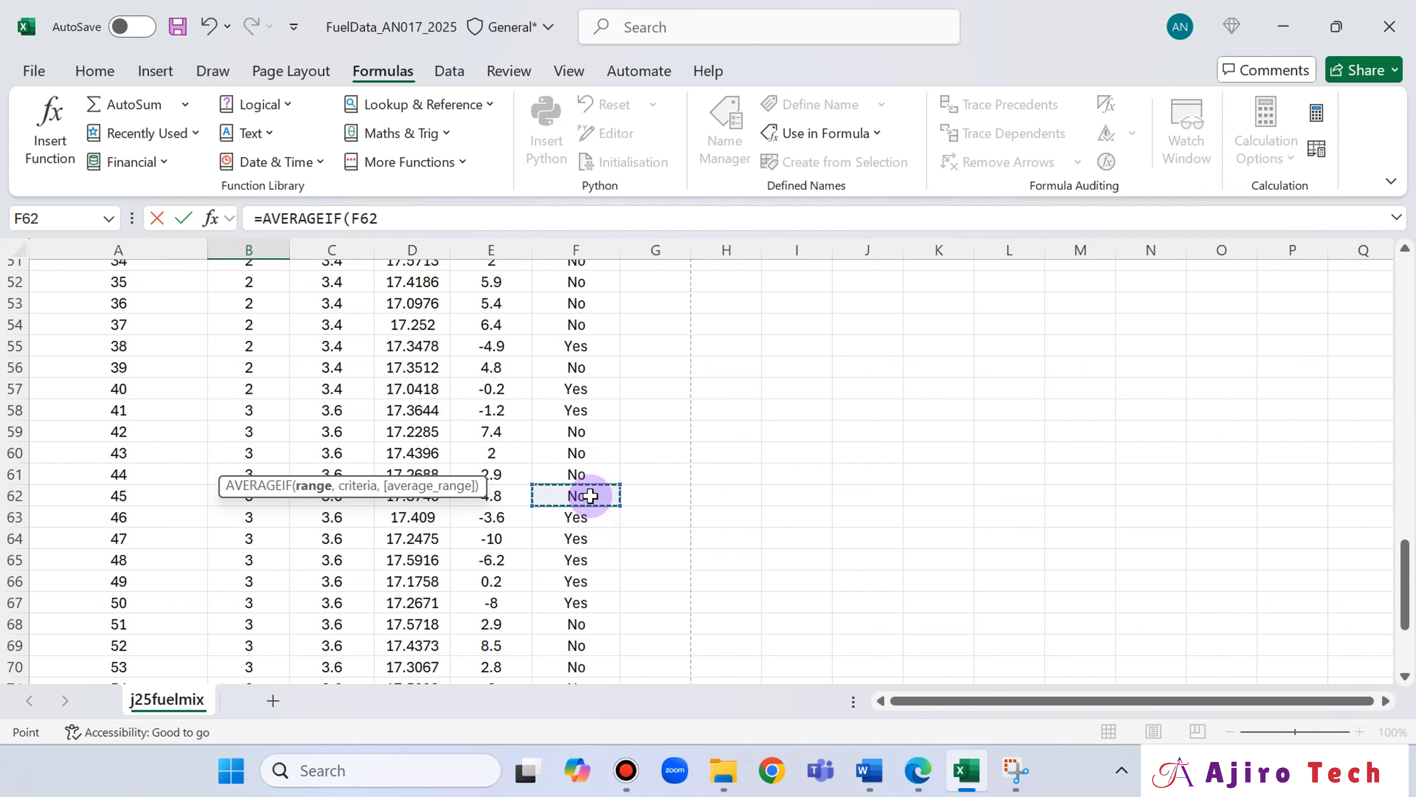
{"action": "left_click", "coordinate": [588, 413]}
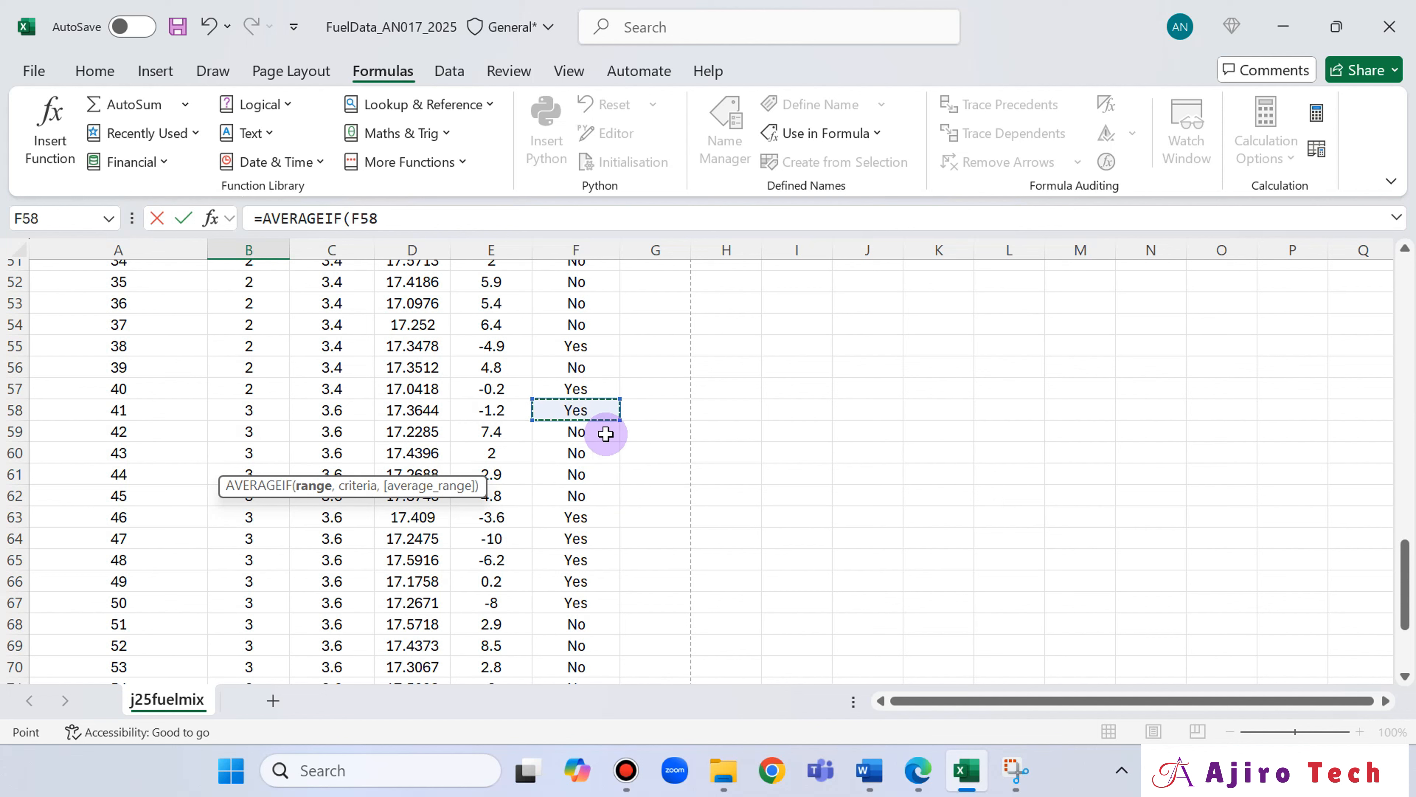
{"action": "left_click_drag", "start_coordinate": [606, 434], "coordinate": [607, 430]}
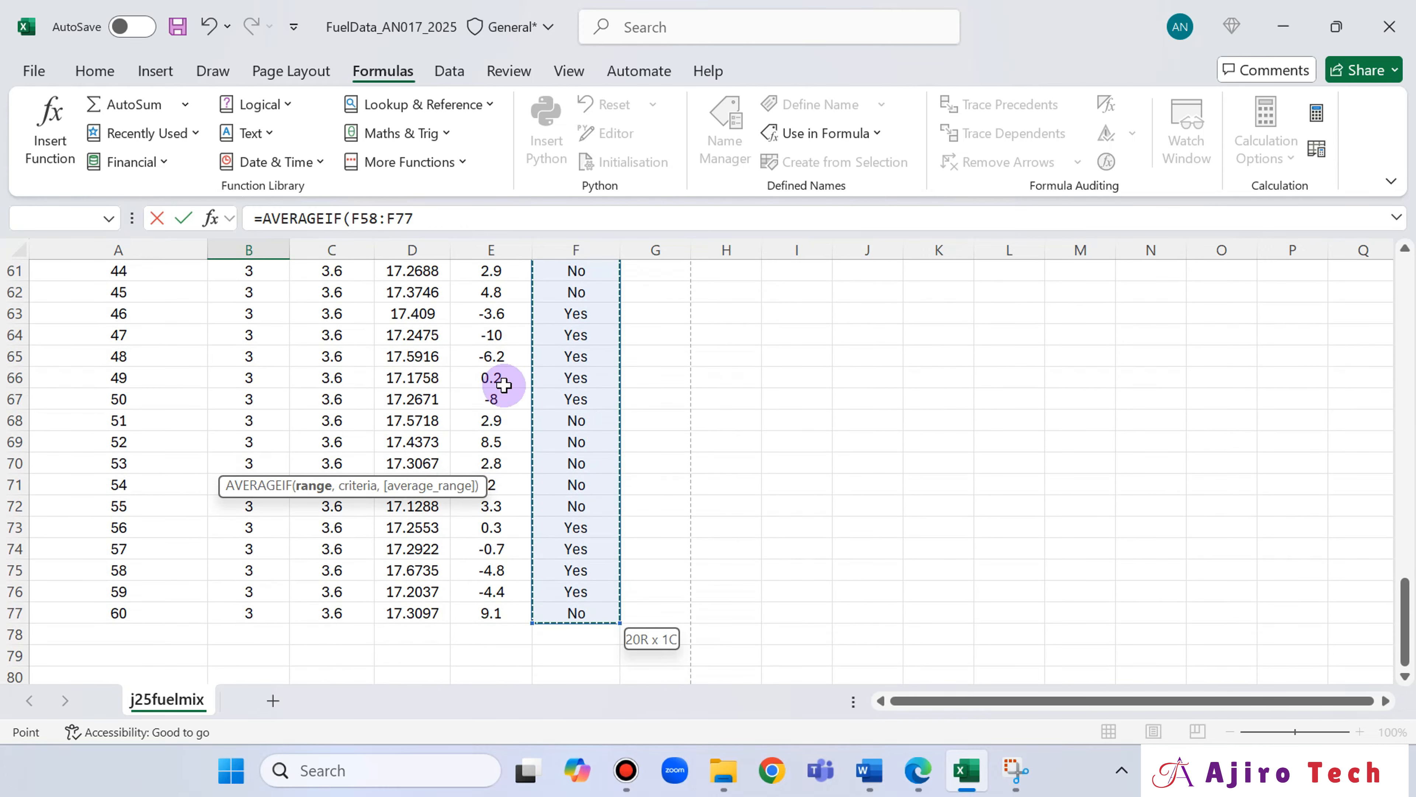
Complete the B14 AVERAGEIF formula with the criterion "Yes" and the mix 3 test times D58:D77 as average range, and commit it.
{"action": "left_click", "coordinate": [439, 218]}
{"action": "type", "text": ",\"Yes"}
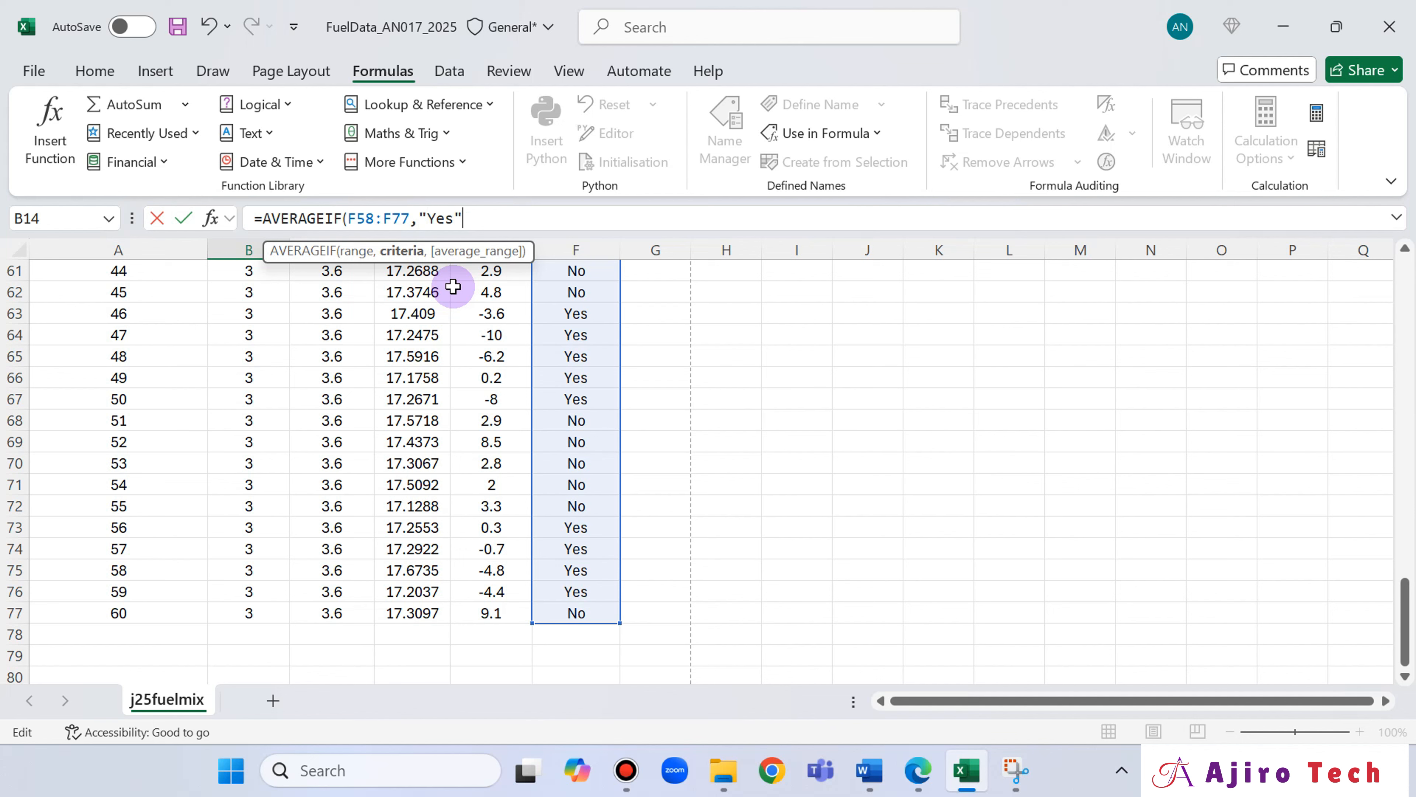
{"action": "type", "text": "\","}
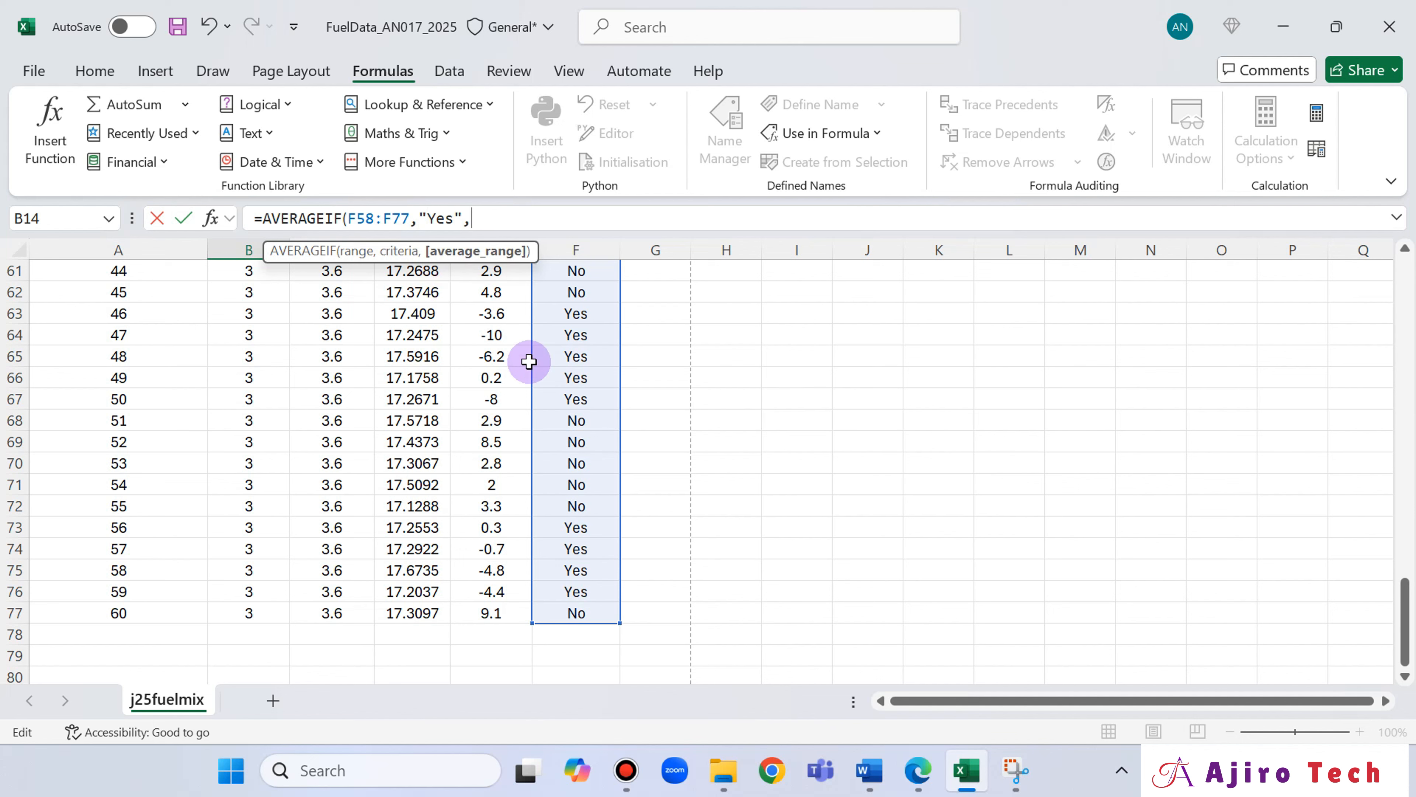
{"action": "left_click", "coordinate": [917, 773]}
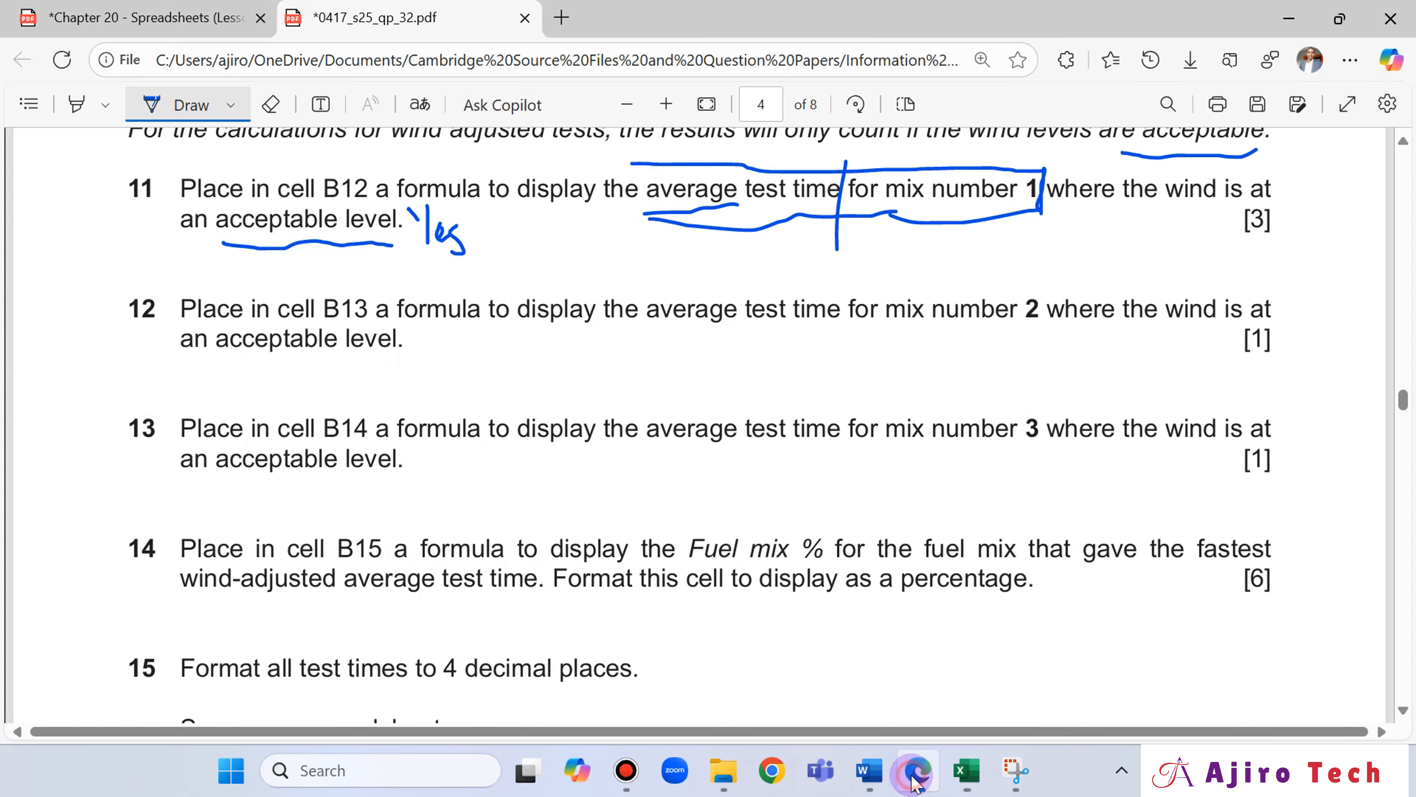
{"action": "left_click", "coordinate": [915, 776]}
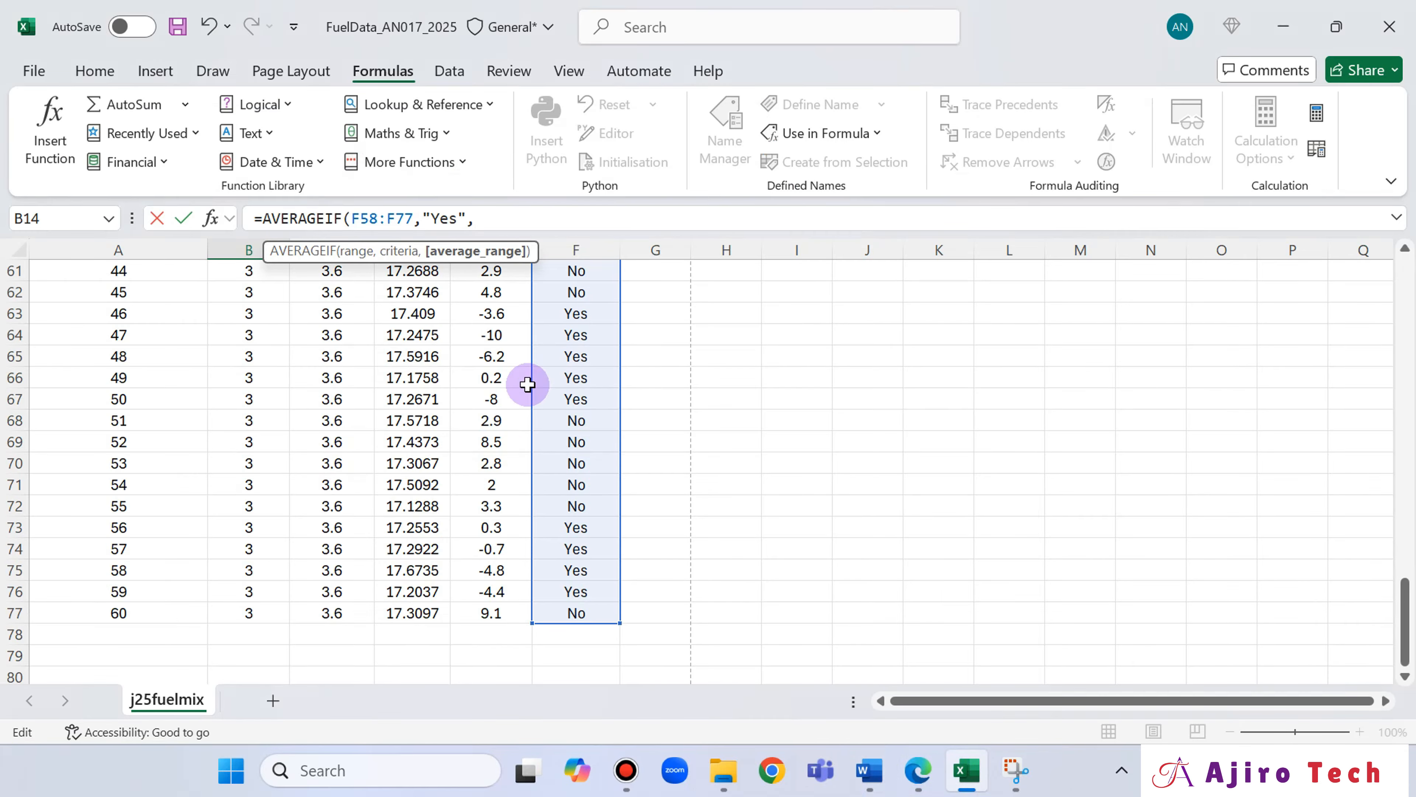
{"action": "scroll", "coordinate": [531, 380], "scroll_direction": "up", "scroll_amount": 3}
{"action": "left_click_drag", "start_coordinate": [413, 398], "coordinate": [426, 633]}
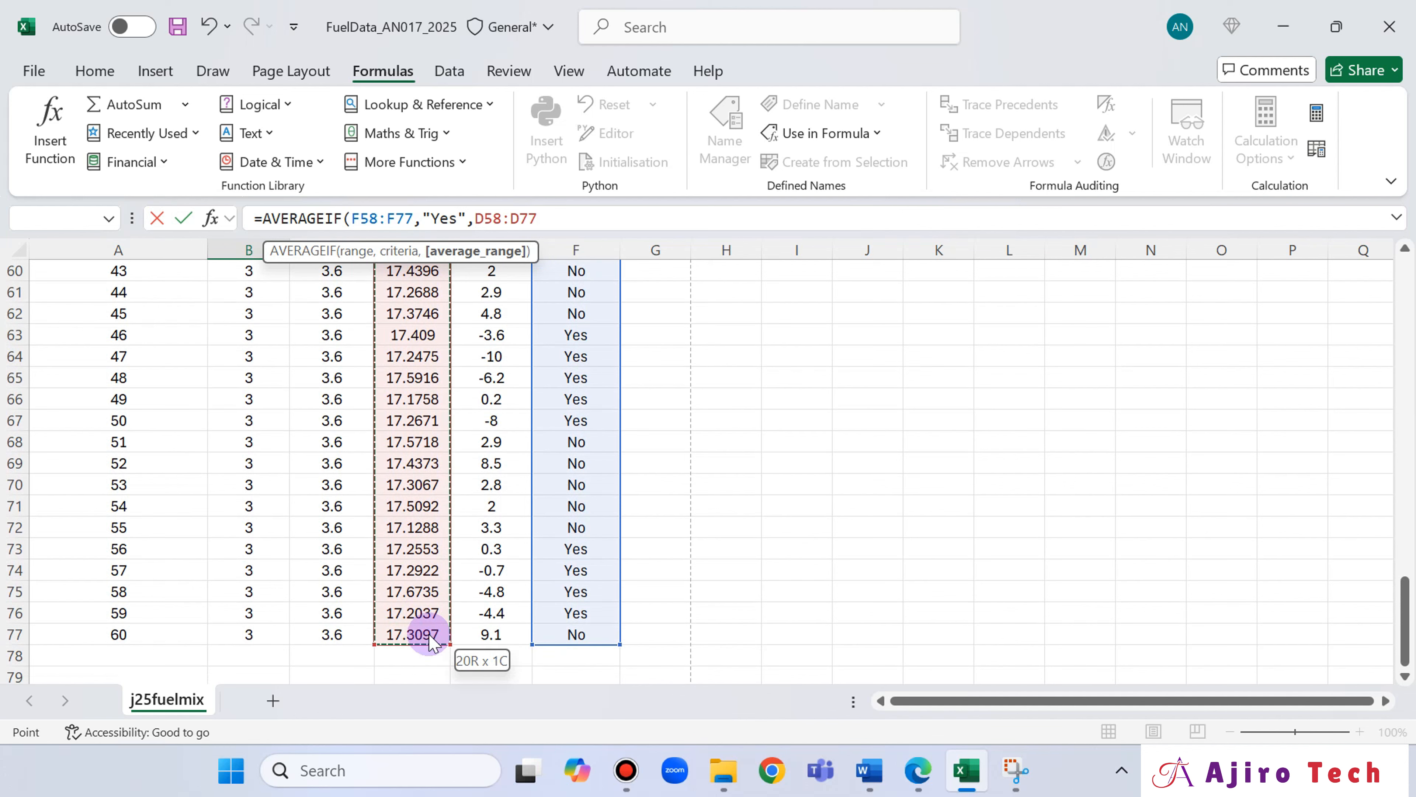
{"action": "scroll", "coordinate": [422, 498], "scroll_direction": "up", "scroll_amount": 1}
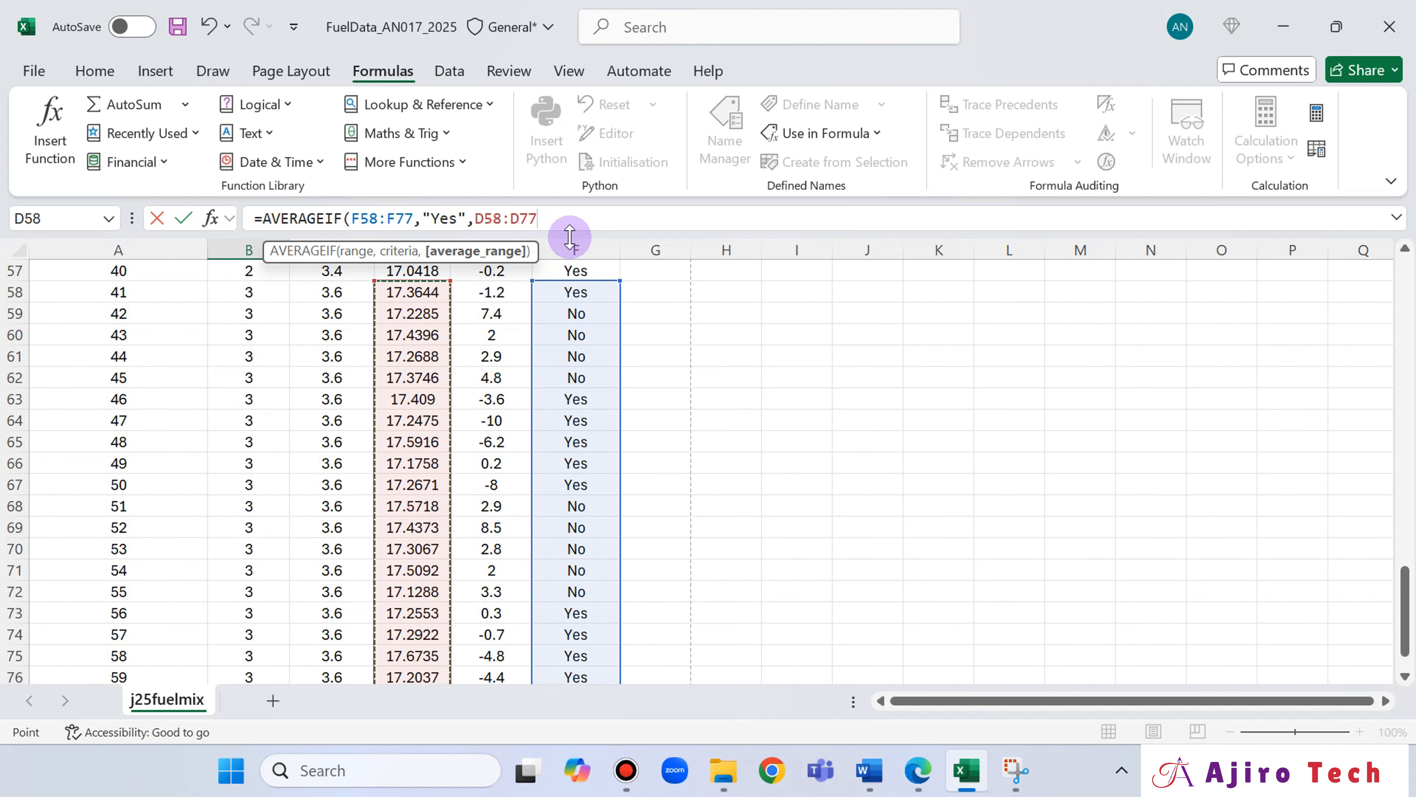
{"action": "type", "text": ")"}
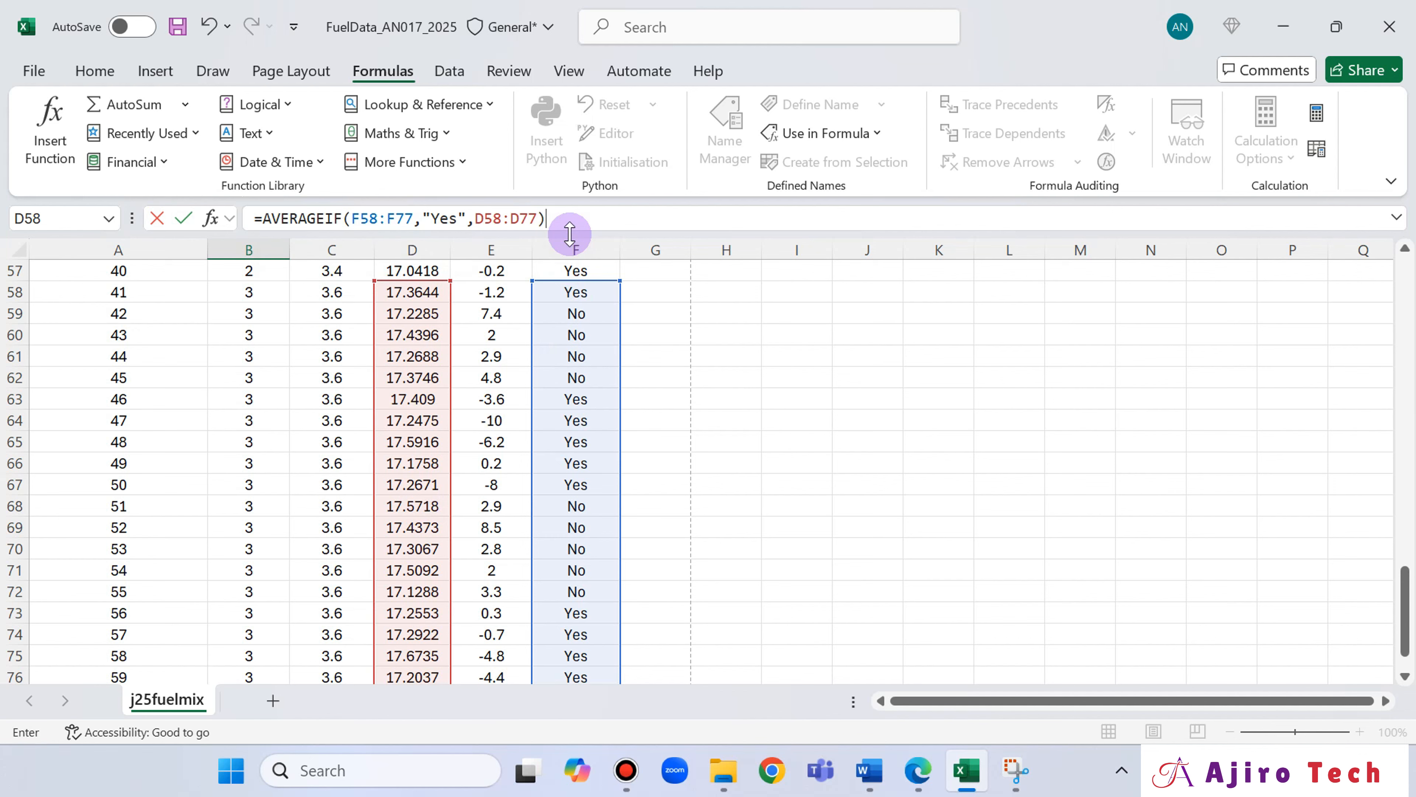
{"action": "key", "text": "Return"}
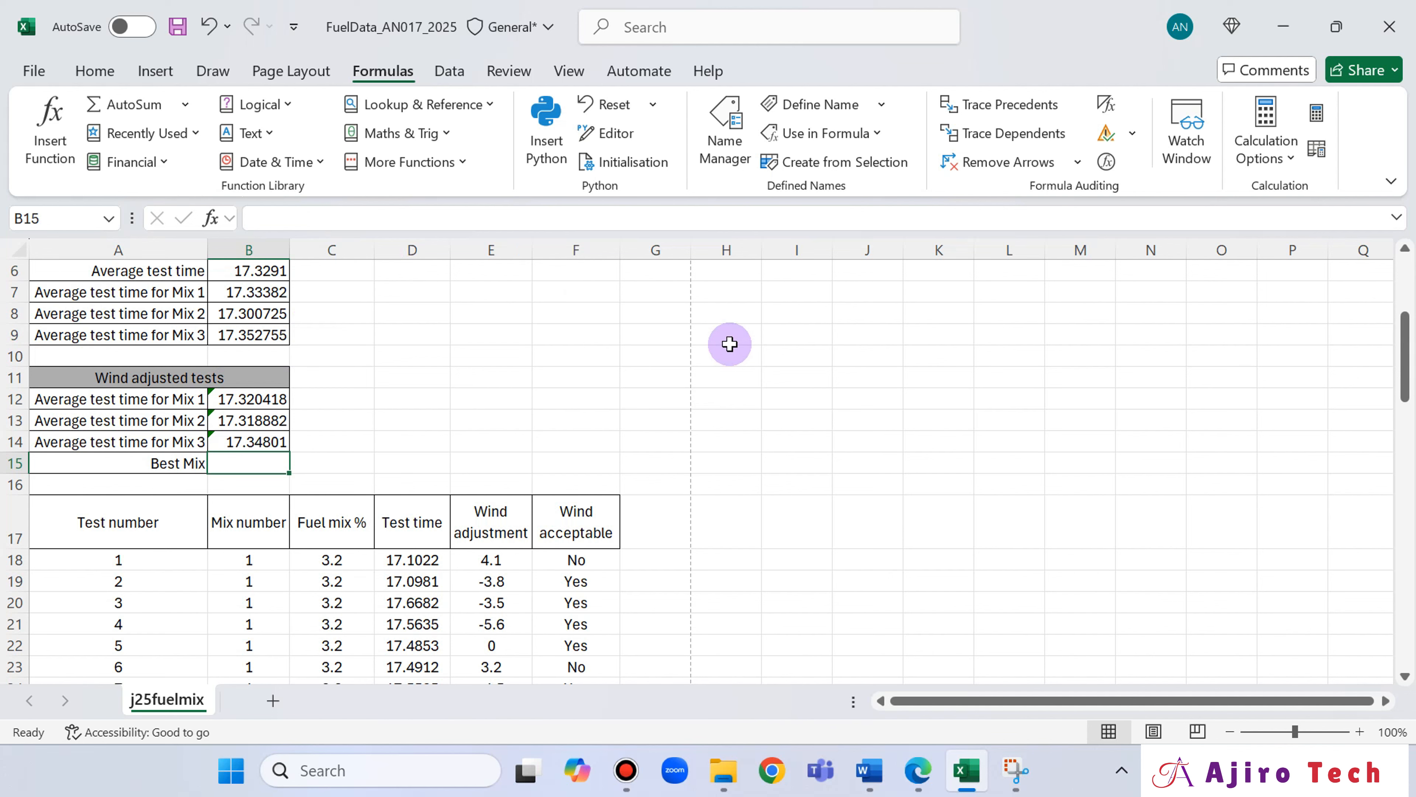
Review the AVERAGEIF formula in B12 and read questions 14 and 15 in the Edge question paper.
{"action": "left_click", "coordinate": [279, 400]}
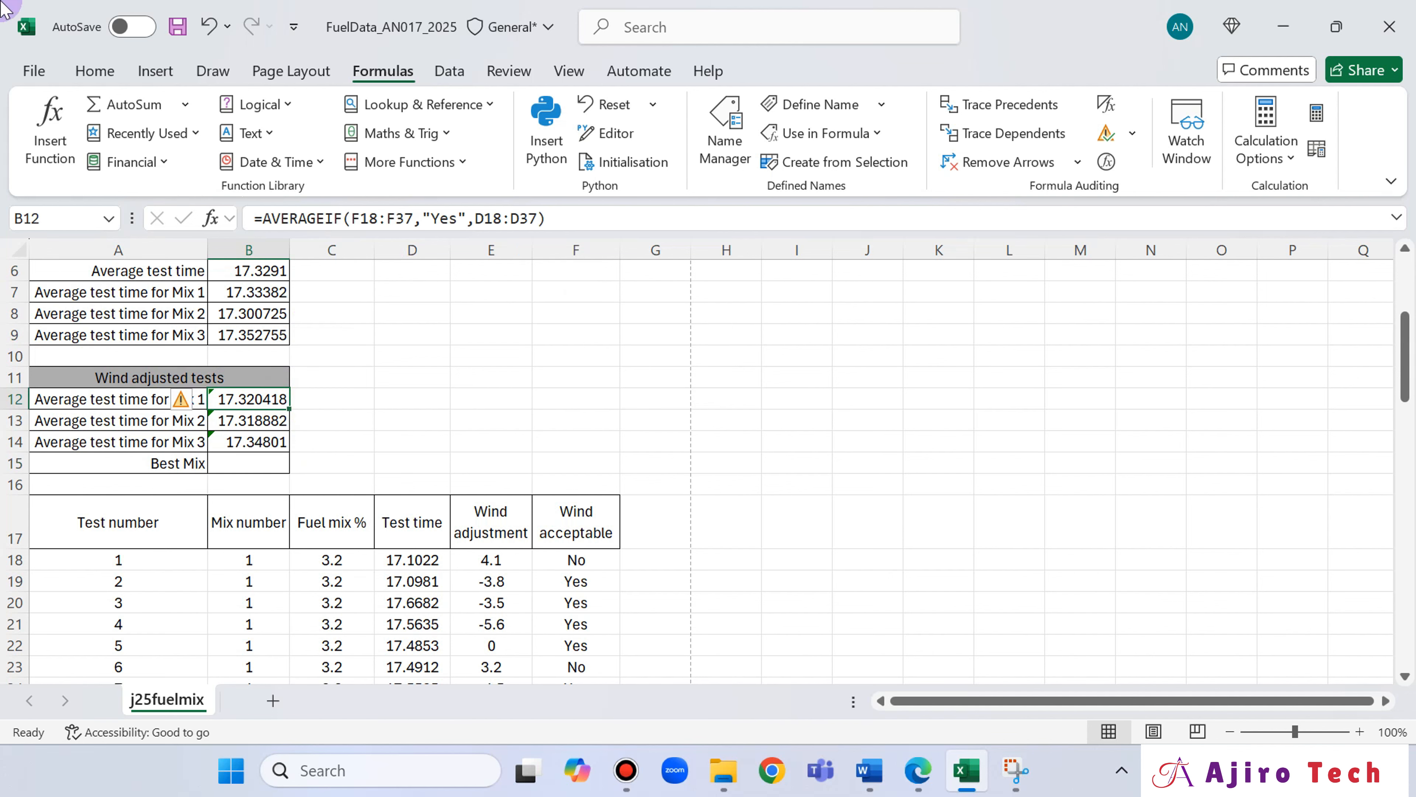
{"action": "left_click", "coordinate": [917, 770]}
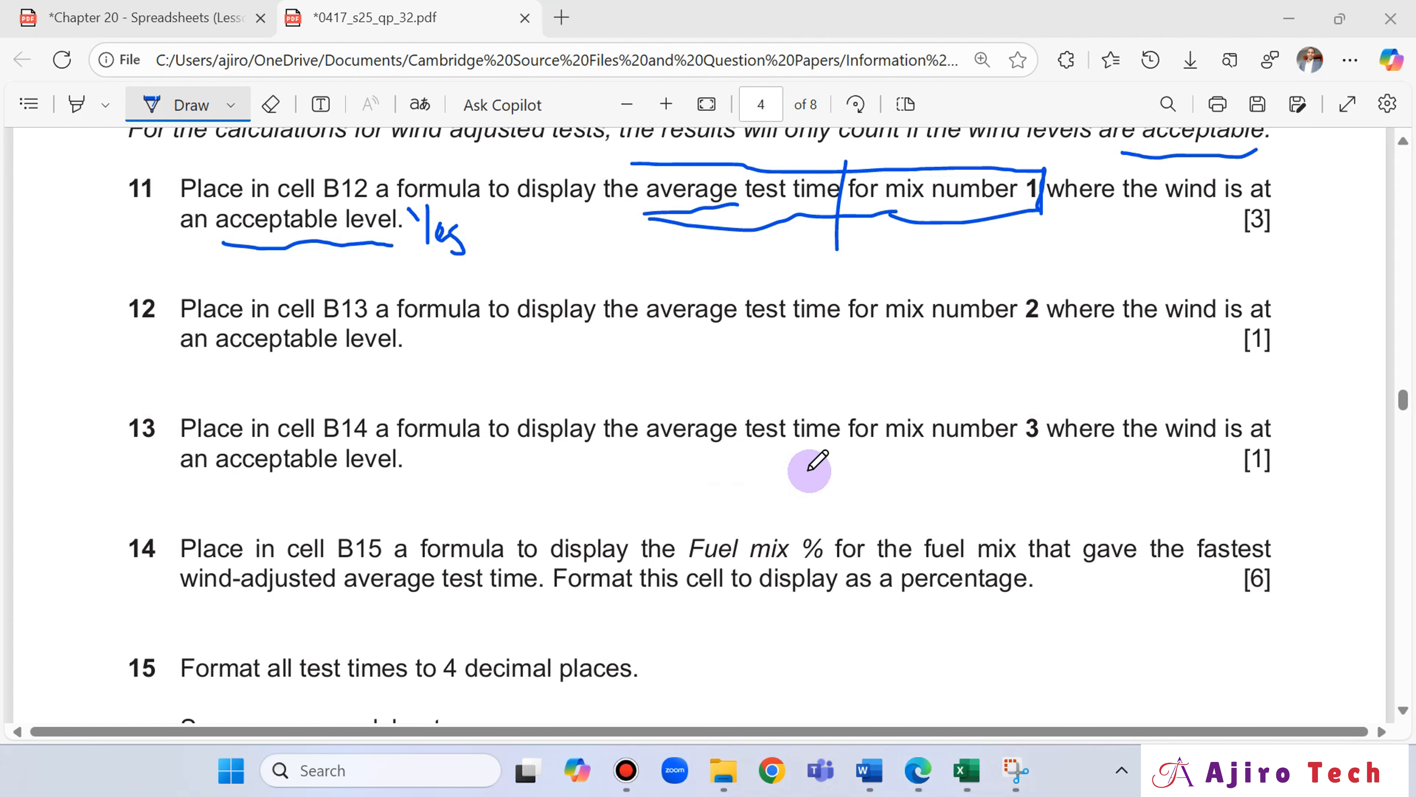
{"action": "scroll", "coordinate": [813, 465], "scroll_direction": "down", "scroll_amount": 2}
{"action": "scroll", "coordinate": [808, 464], "scroll_direction": "down", "scroll_amount": 2}
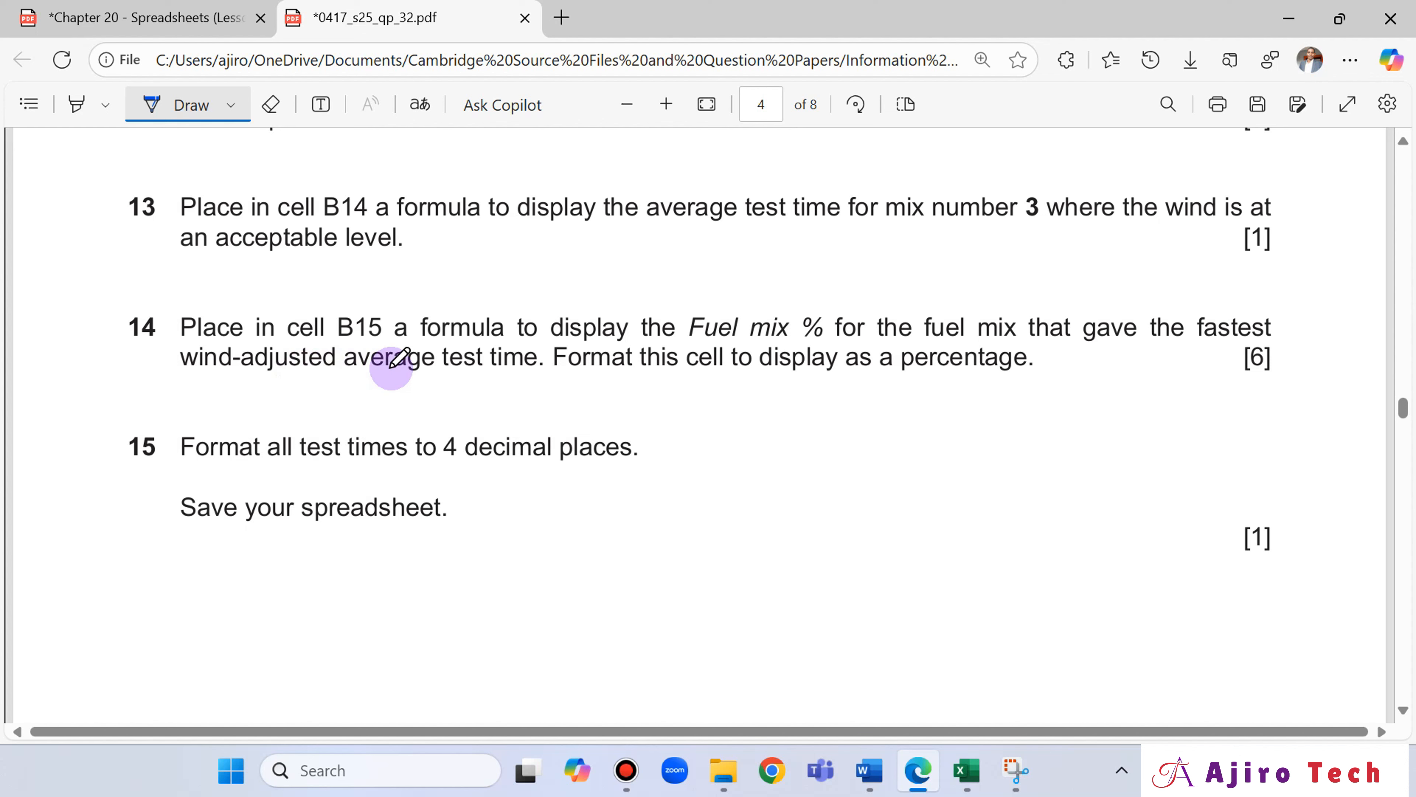
Select the Best Mix cell B15 in Excel and compare the sheet with question 14 in the Edge question paper.
{"action": "left_click", "coordinate": [966, 771]}
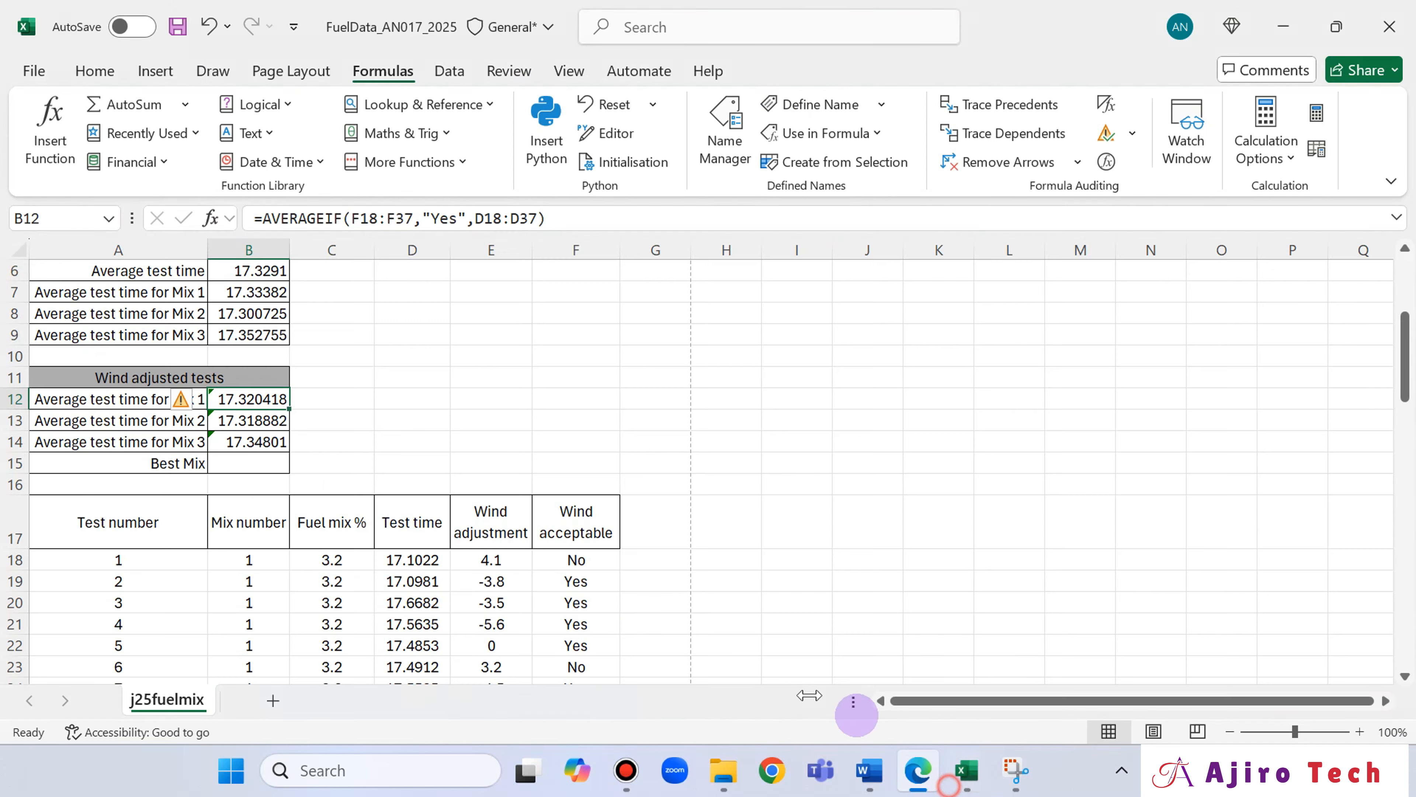
{"action": "left_click", "coordinate": [273, 462]}
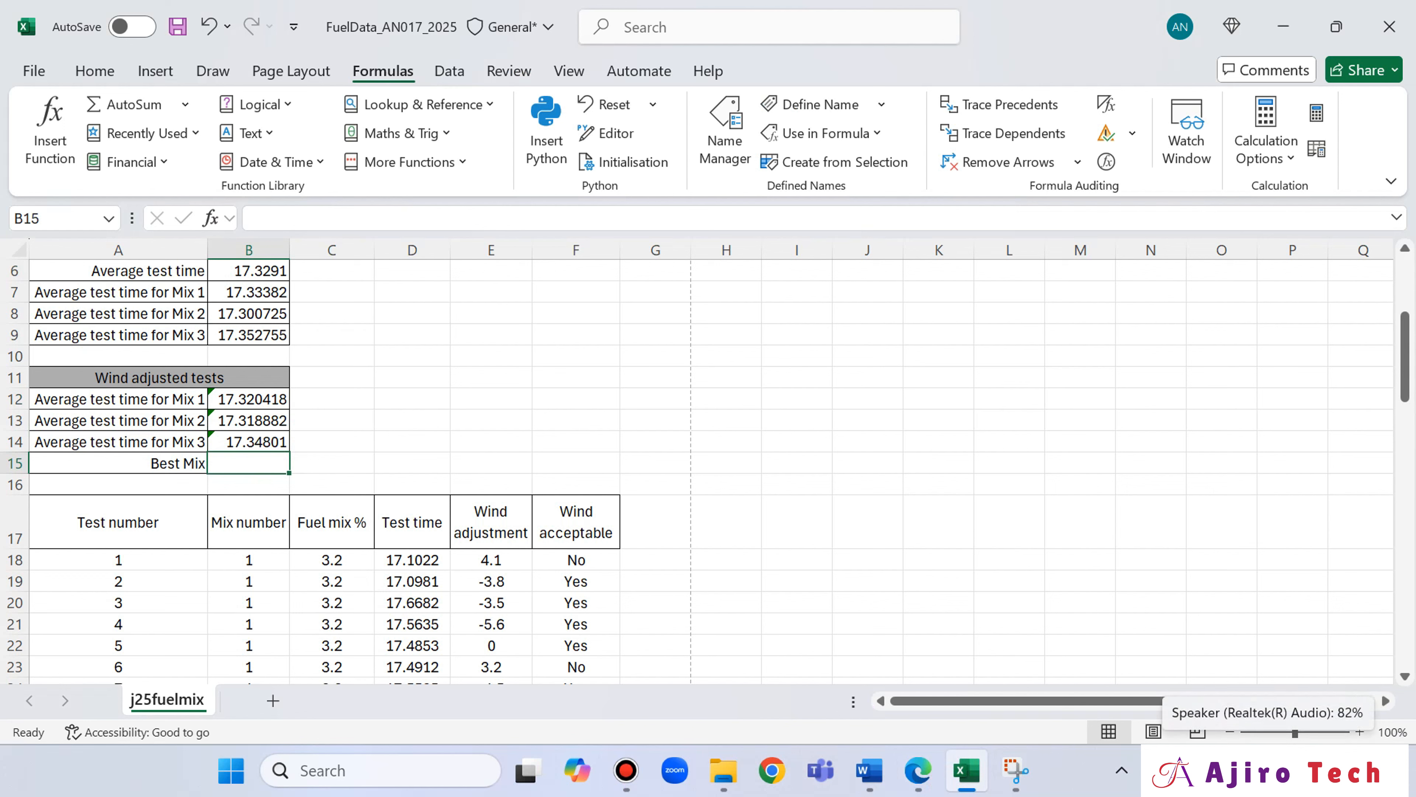
{"action": "left_click", "coordinate": [915, 773]}
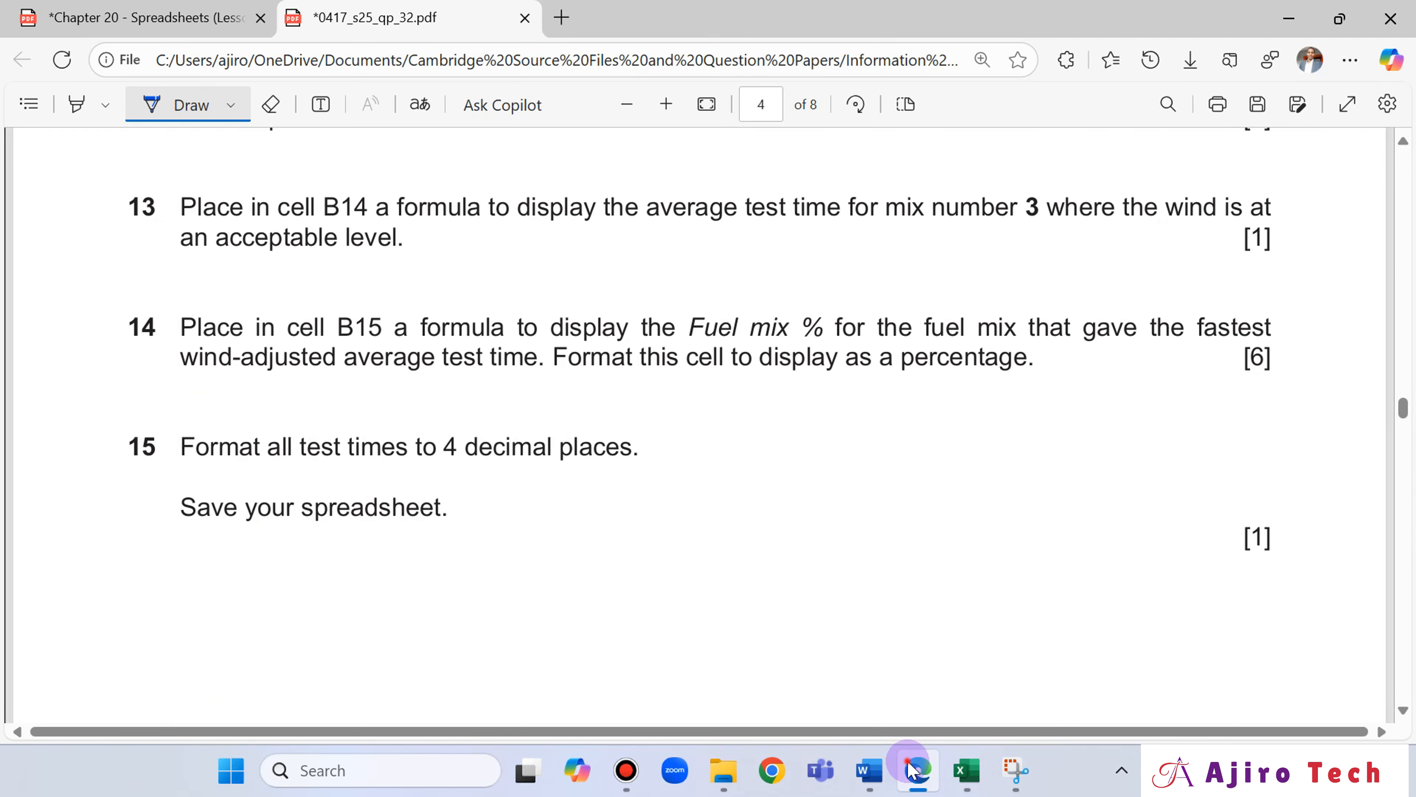
{"action": "left_click", "coordinate": [910, 771]}
{"action": "left_click", "coordinate": [911, 770]}
{"action": "left_click", "coordinate": [910, 770]}
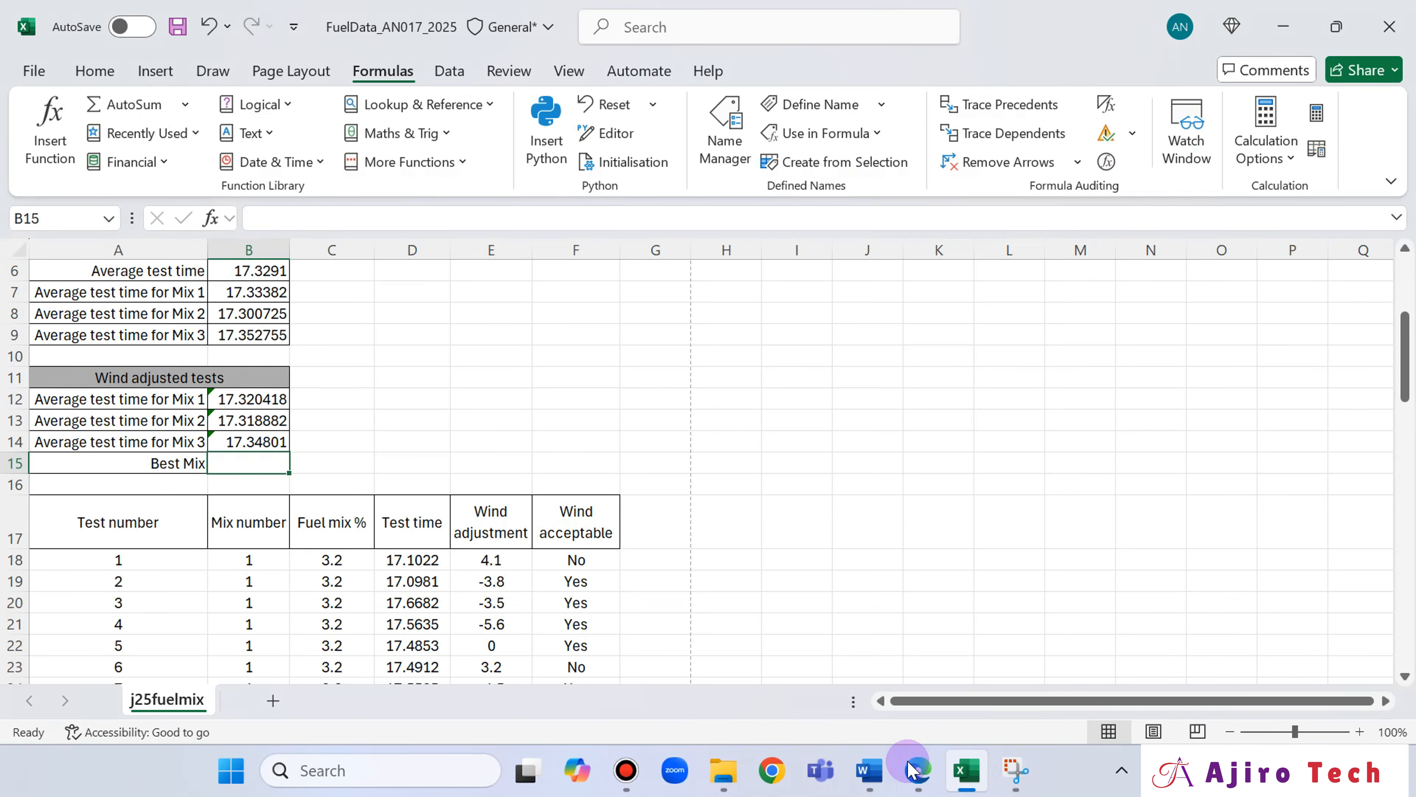
{"action": "left_click", "coordinate": [910, 770]}
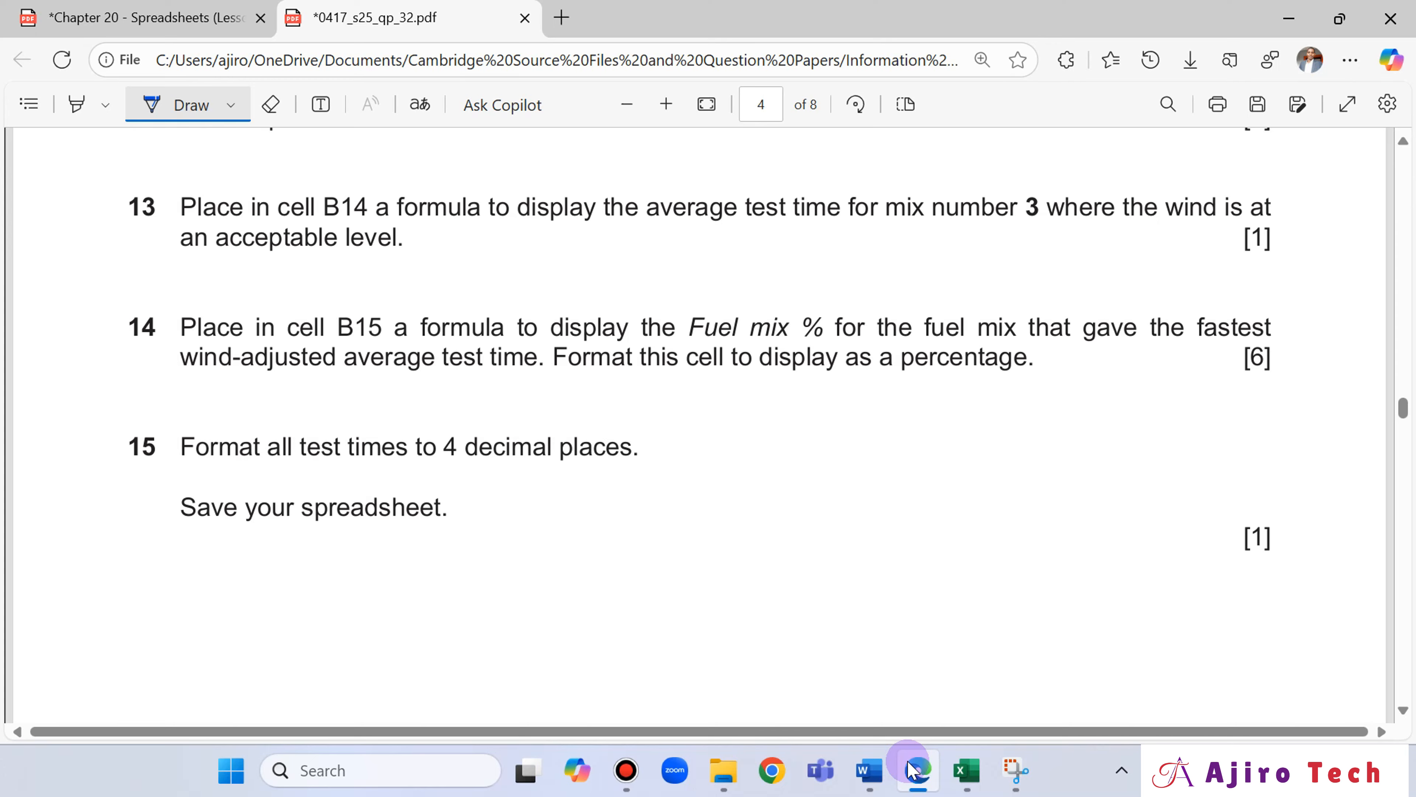
Compare the wind adjusted averages in Excel with question 14 and handwrite "MIN" above the word "fastest" in the Edge question paper.
{"action": "left_click", "coordinate": [910, 771]}
{"action": "left_click", "coordinate": [910, 771]}
{"action": "left_click", "coordinate": [910, 771]}
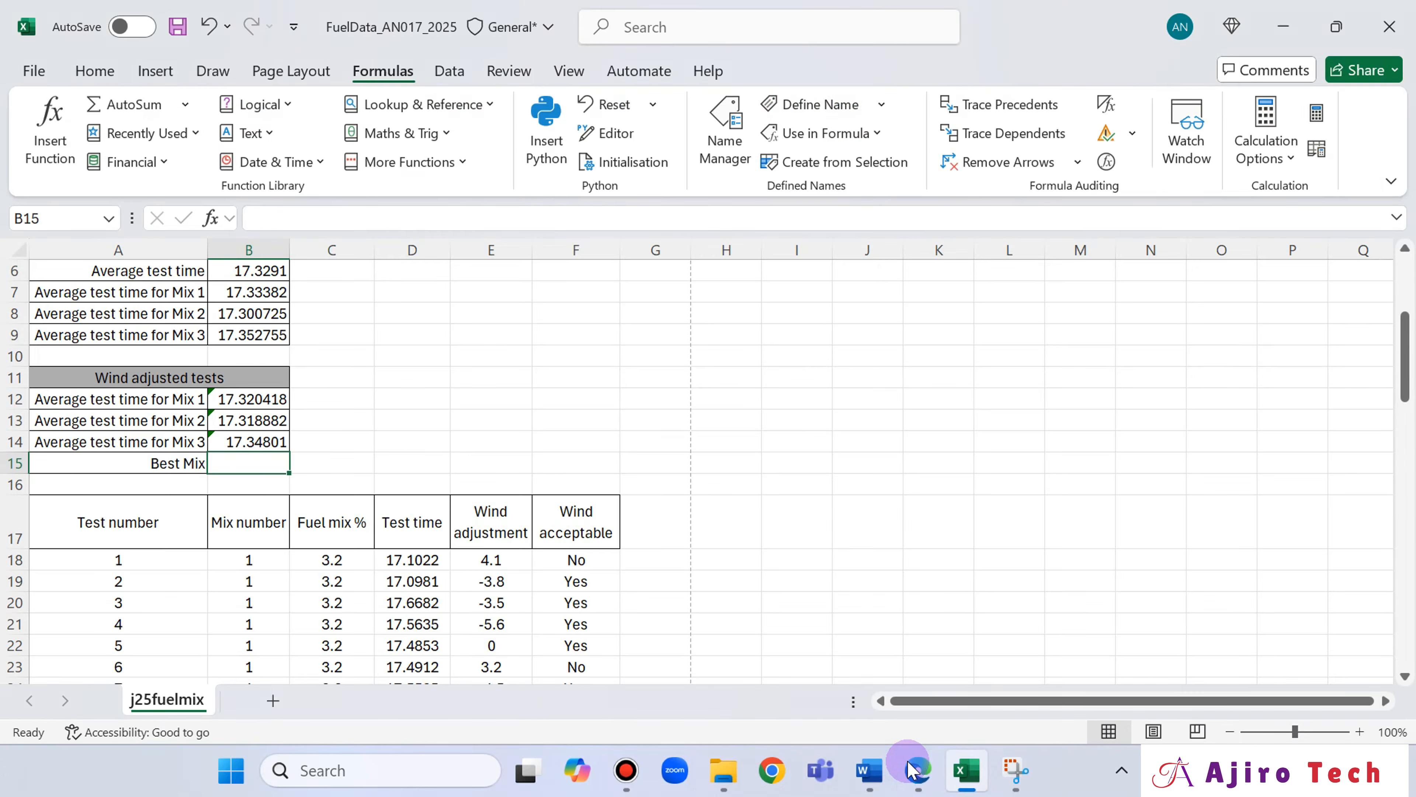
{"action": "left_click", "coordinate": [910, 771]}
{"action": "left_click", "coordinate": [910, 771]}
{"action": "left_click", "coordinate": [909, 770]}
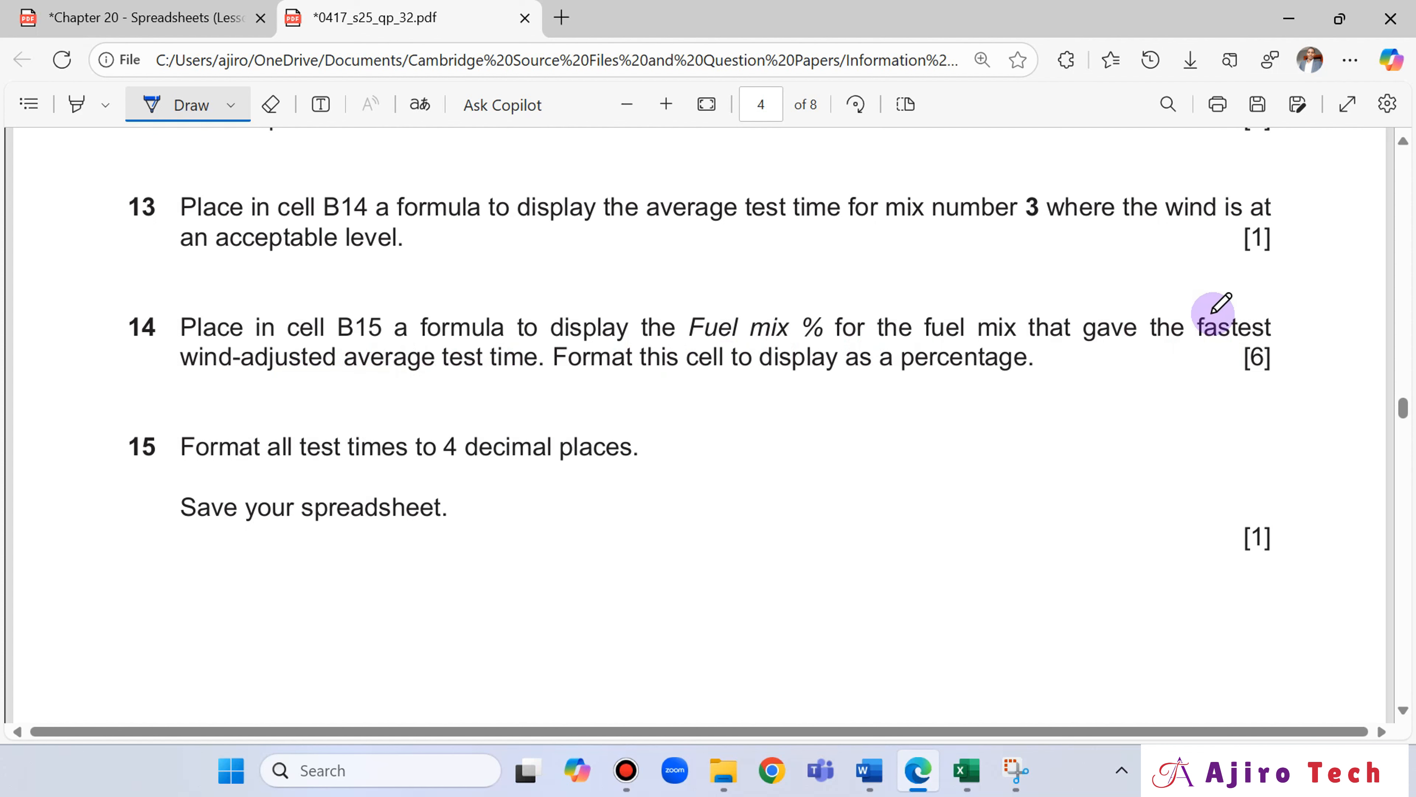
{"action": "mouse_move", "coordinate": [1212, 284]}
{"action": "left_mouse_down"}
{"action": "mouse_move", "coordinate": [1235, 319]}
{"action": "mouse_move", "coordinate": [1269, 304]}
{"action": "mouse_move", "coordinate": [1283, 275]}
{"action": "left_mouse_up"}
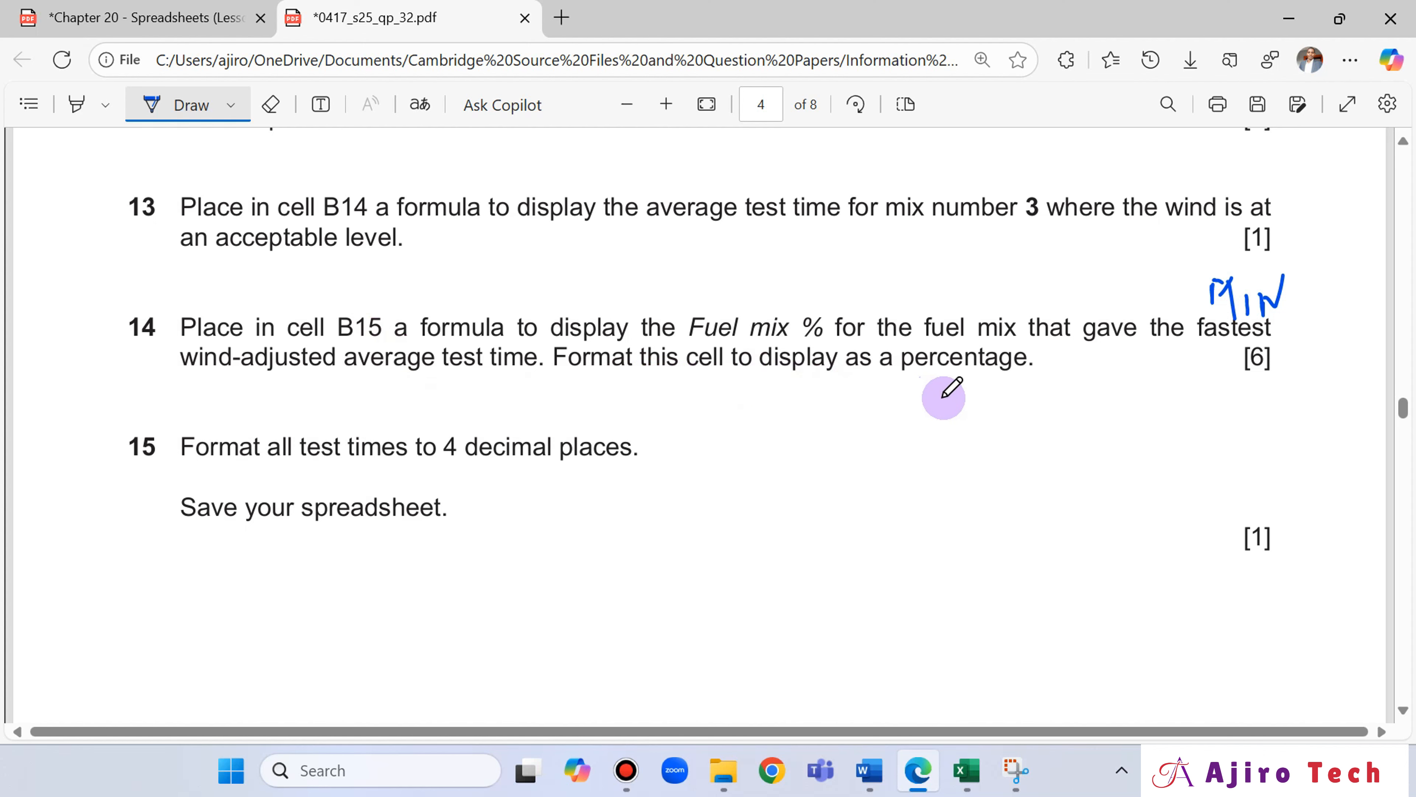
{"action": "scroll", "coordinate": [936, 393], "scroll_direction": "up", "scroll_amount": 5}
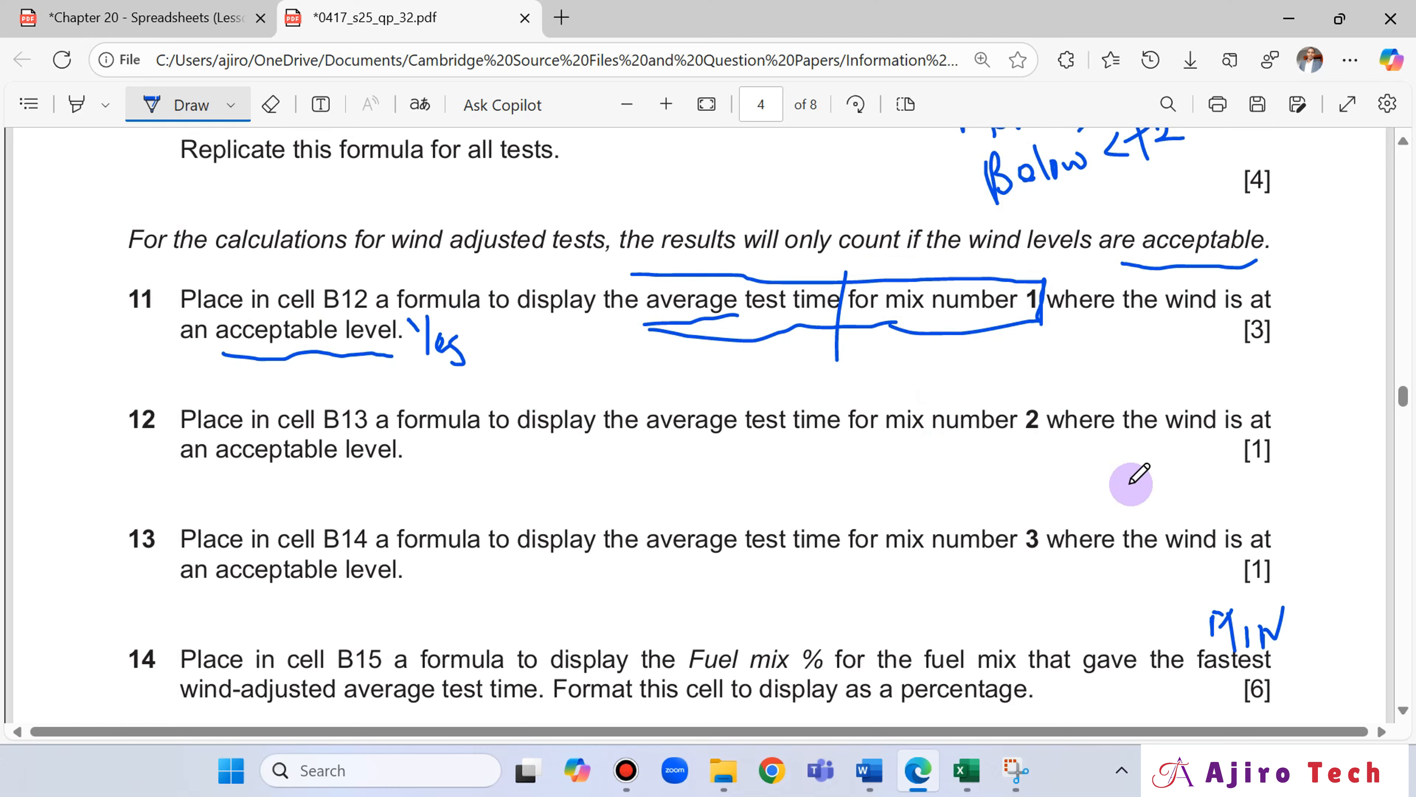
{"action": "scroll", "coordinate": [1130, 478], "scroll_direction": "down", "scroll_amount": 3}
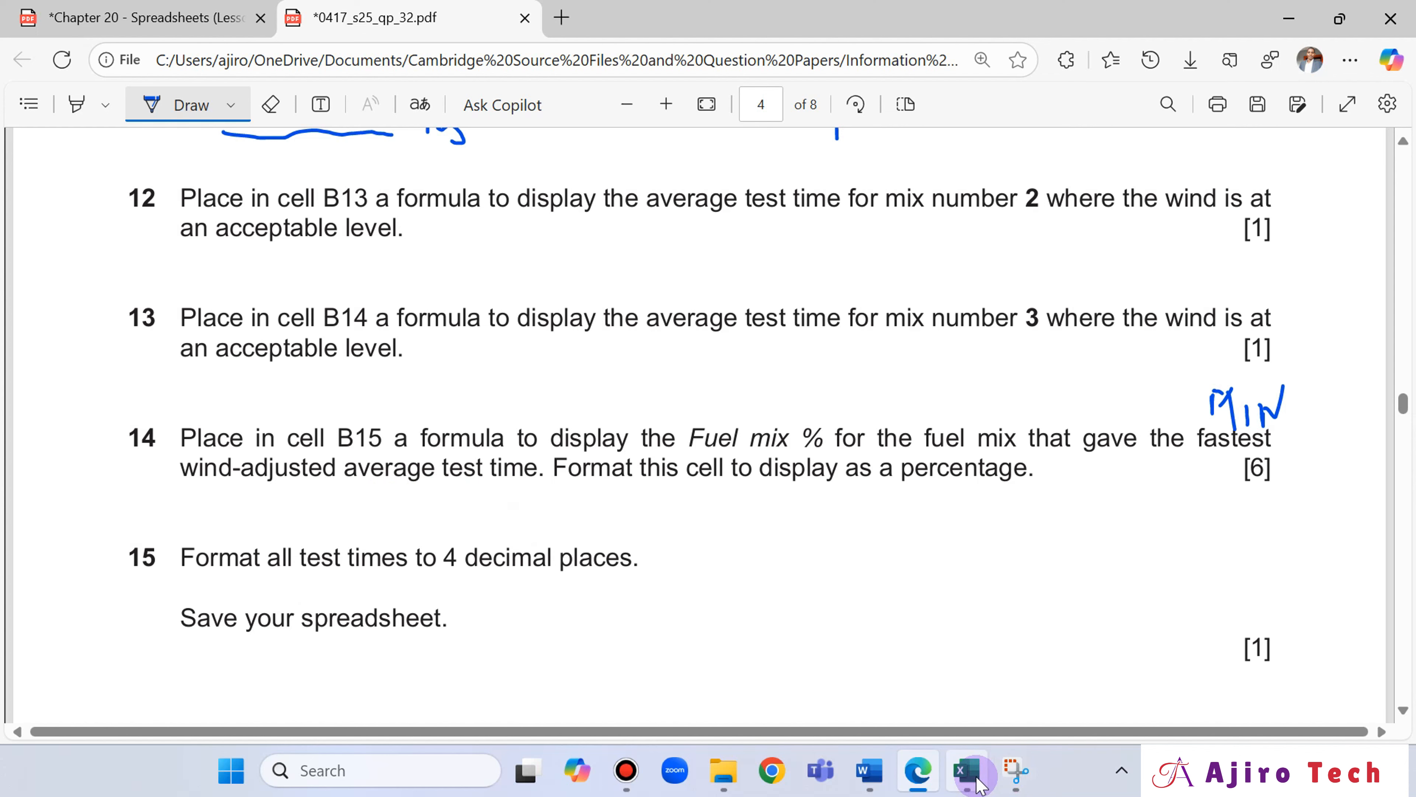
Switch to Excel and examine the mix number, Fuel mix % and Wind acceptable data for the three mixes against question 14.
{"action": "left_click", "coordinate": [967, 770]}
{"action": "scroll", "coordinate": [563, 653], "scroll_direction": "down", "scroll_amount": 2}
{"action": "scroll", "coordinate": [564, 653], "scroll_direction": "down", "scroll_amount": 5}
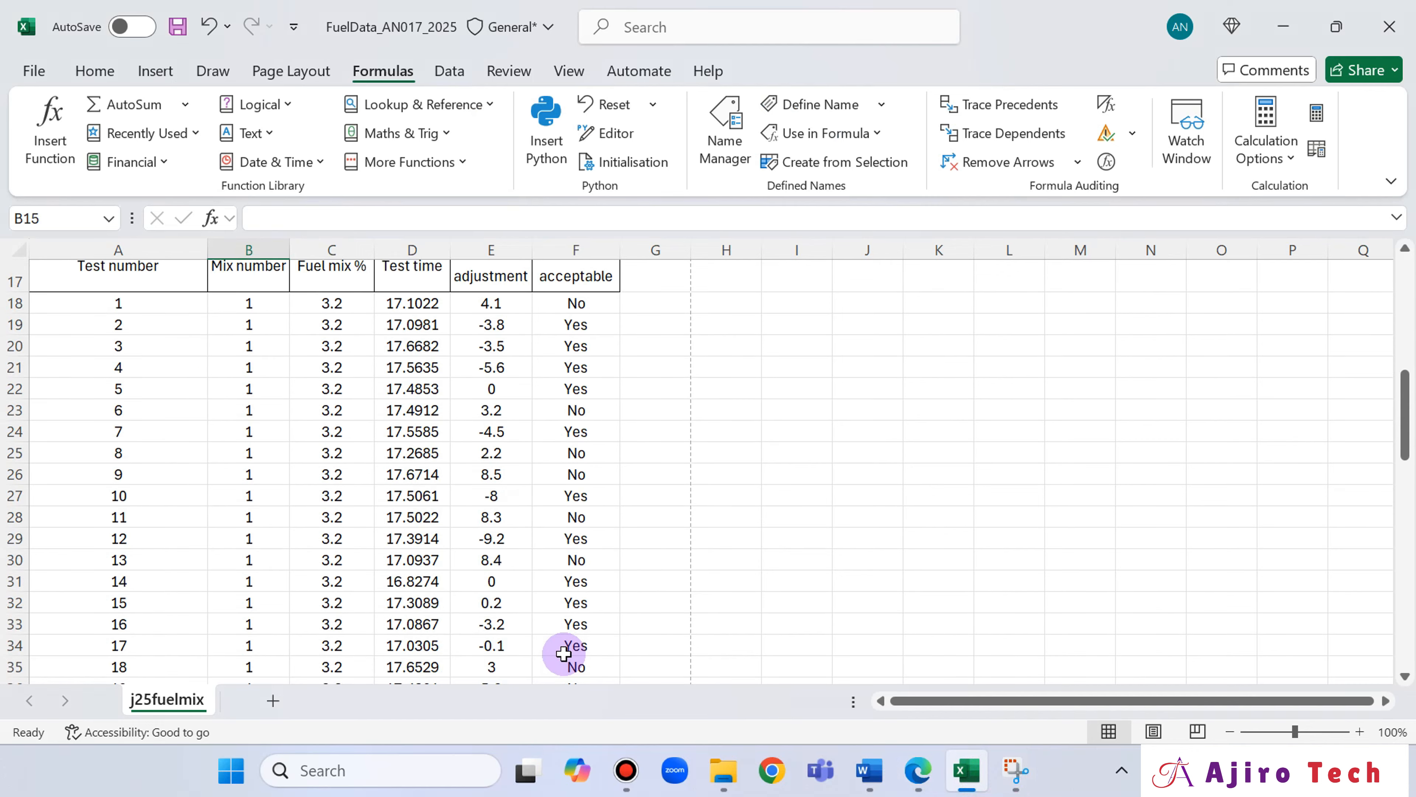
{"action": "scroll", "coordinate": [563, 652], "scroll_direction": "up", "scroll_amount": 5}
{"action": "scroll", "coordinate": [563, 653], "scroll_direction": "down", "scroll_amount": 3}
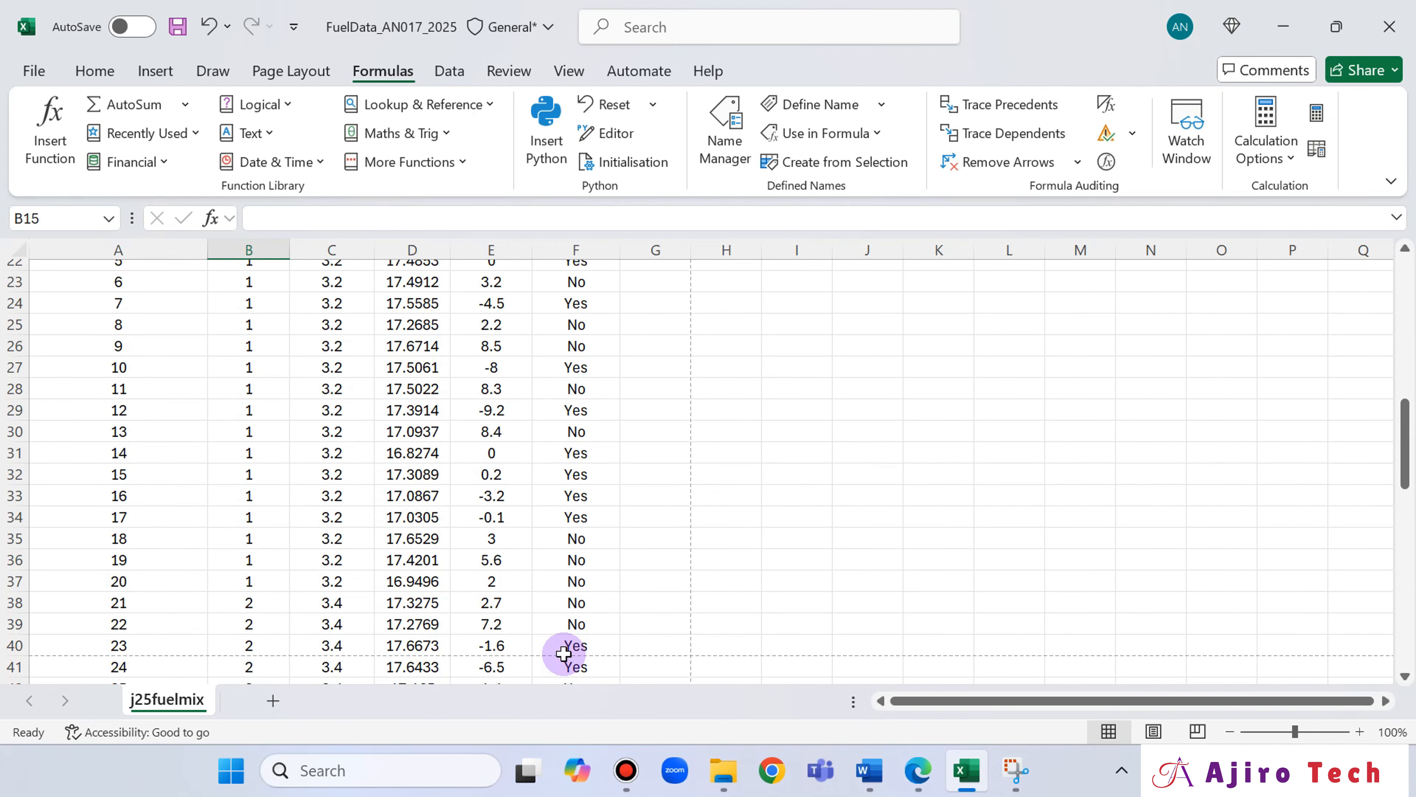
{"action": "scroll", "coordinate": [563, 653], "scroll_direction": "up", "scroll_amount": 2}
{"action": "scroll", "coordinate": [563, 652], "scroll_direction": "down", "scroll_amount": 3}
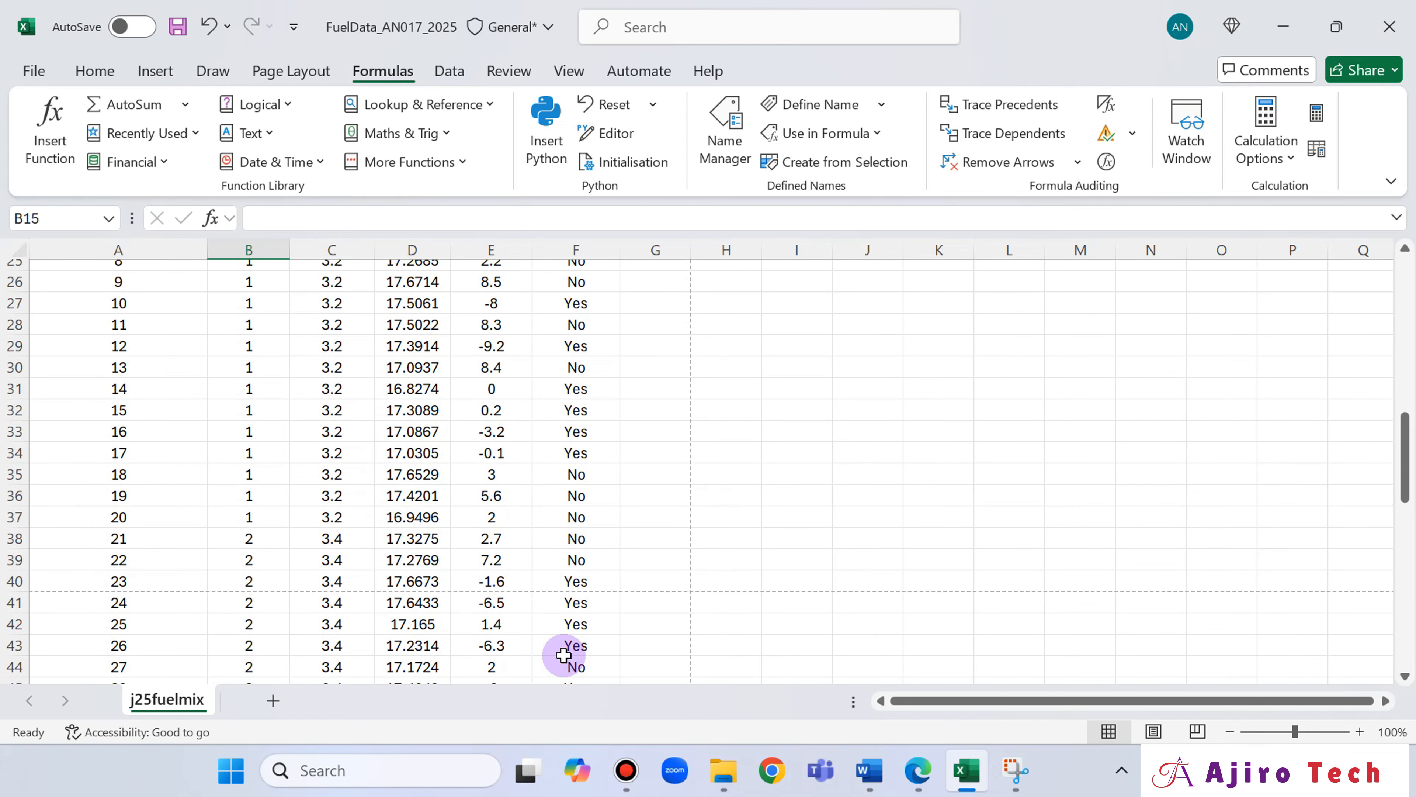
{"action": "scroll", "coordinate": [565, 657], "scroll_direction": "down", "scroll_amount": 8}
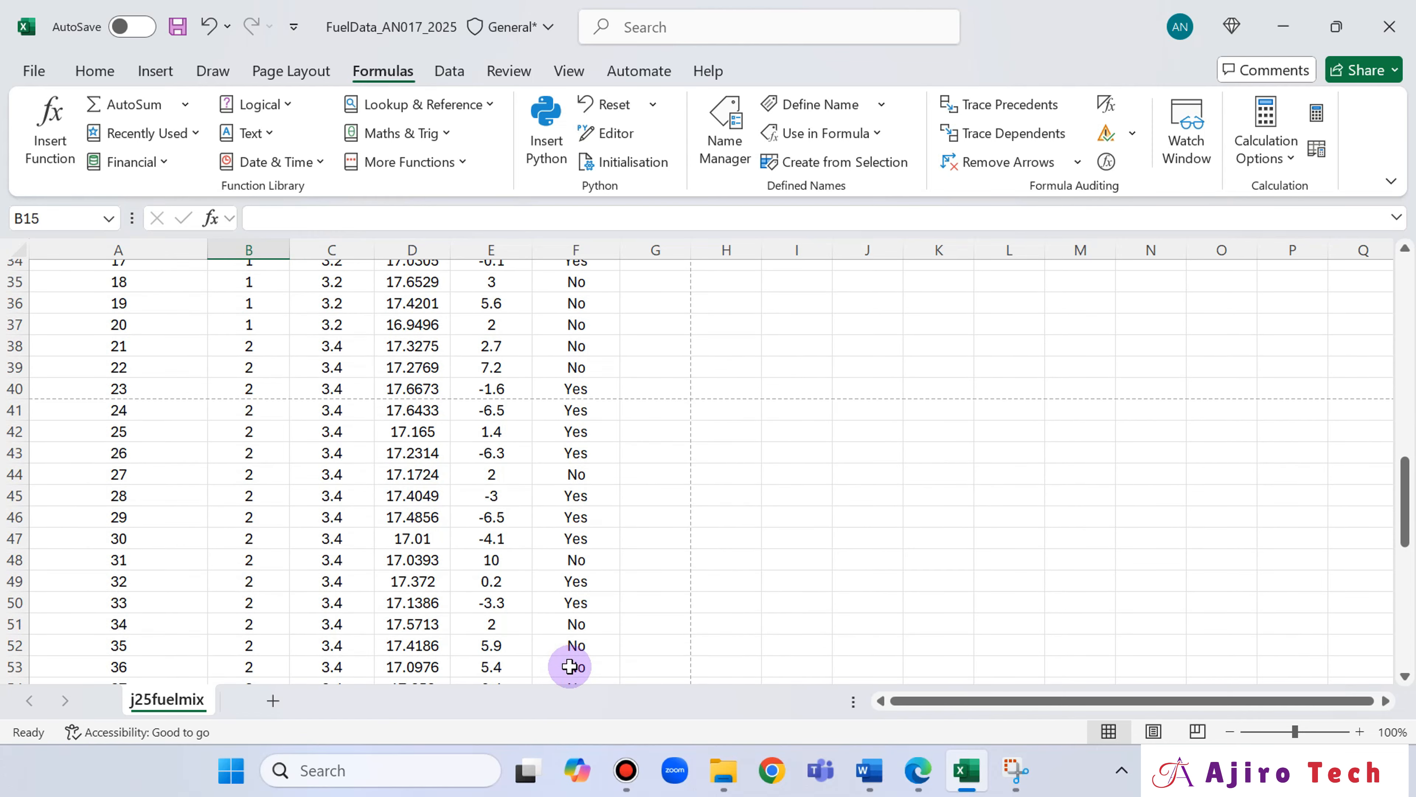
{"action": "scroll", "coordinate": [570, 666], "scroll_direction": "up", "scroll_amount": 7}
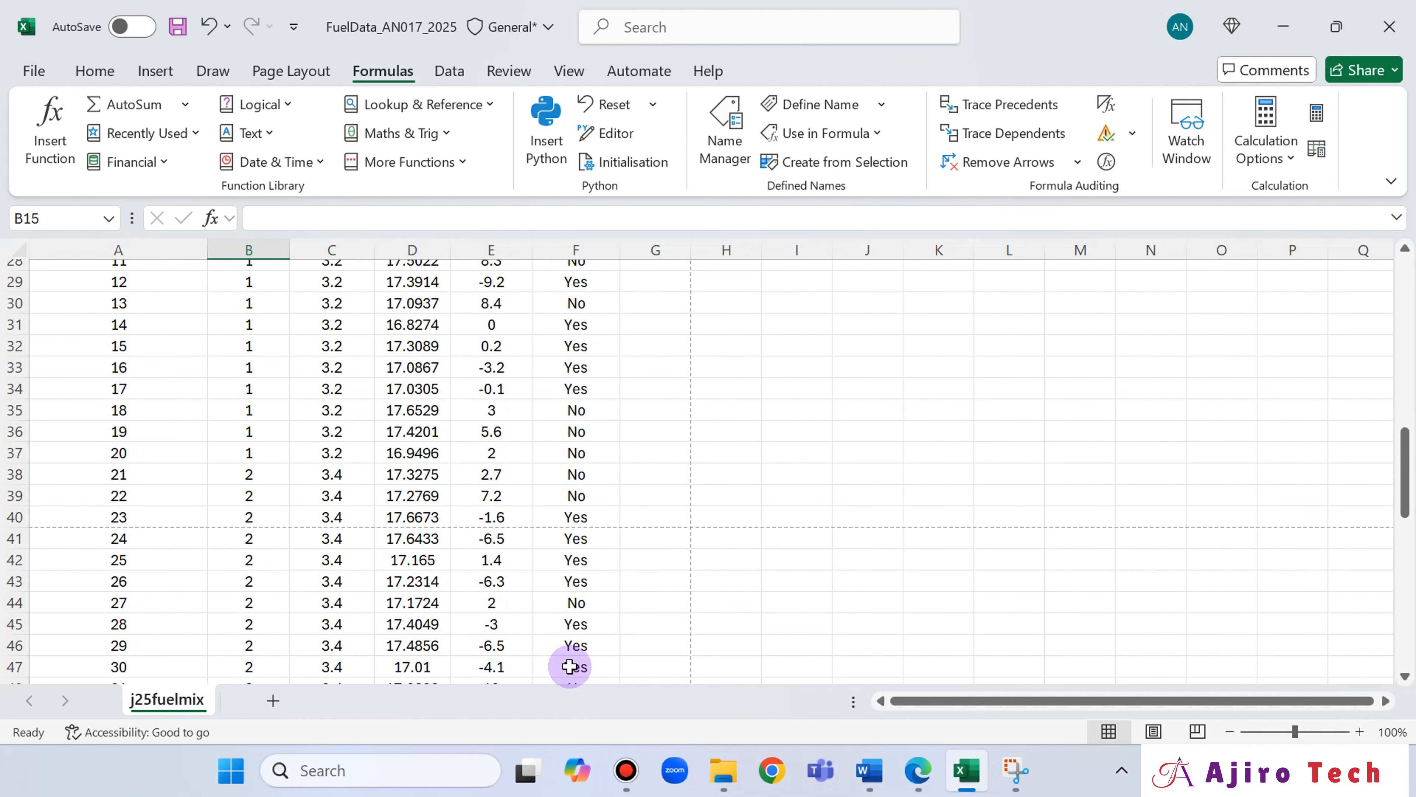
{"action": "scroll", "coordinate": [569, 666], "scroll_direction": "down", "scroll_amount": 5}
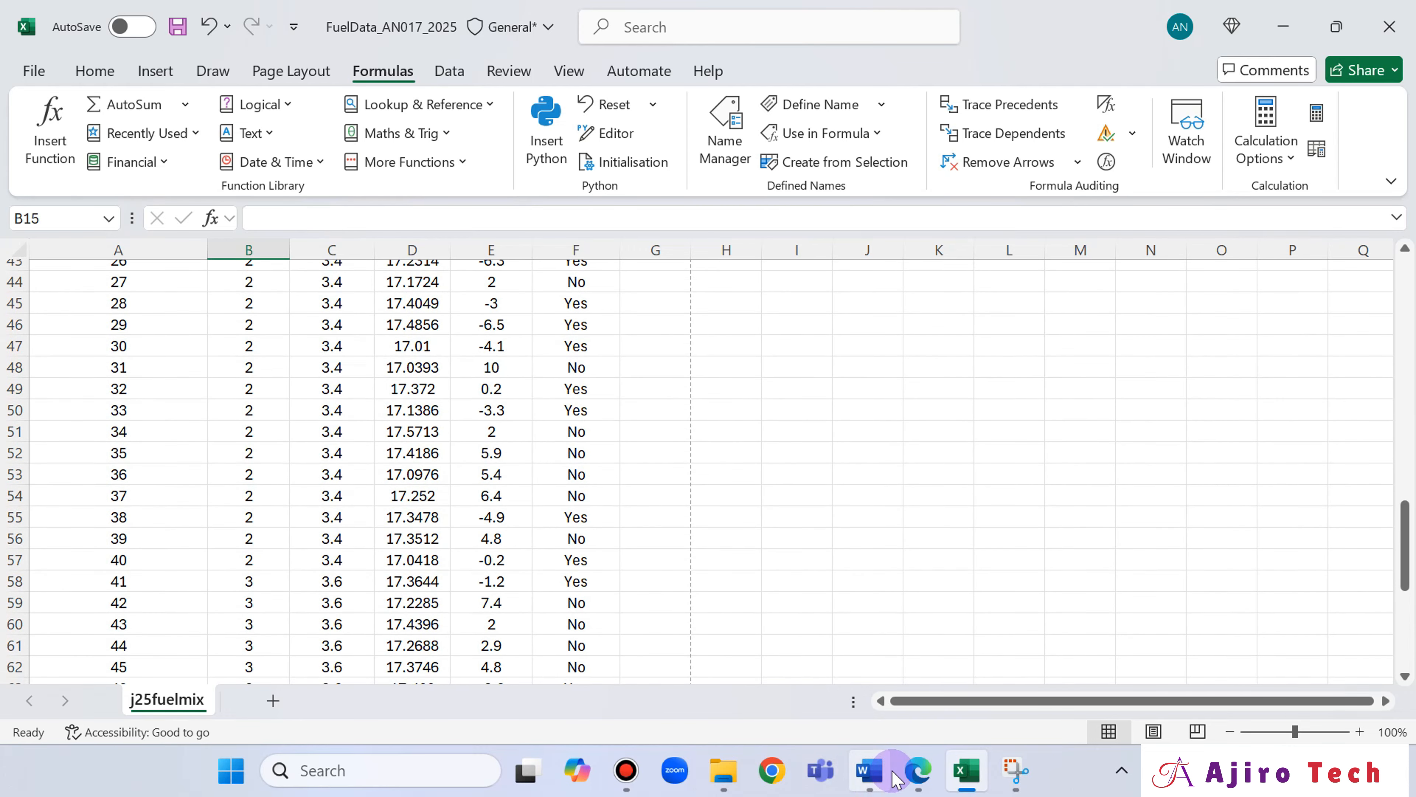
{"action": "mouse_move", "coordinate": [904, 778]}
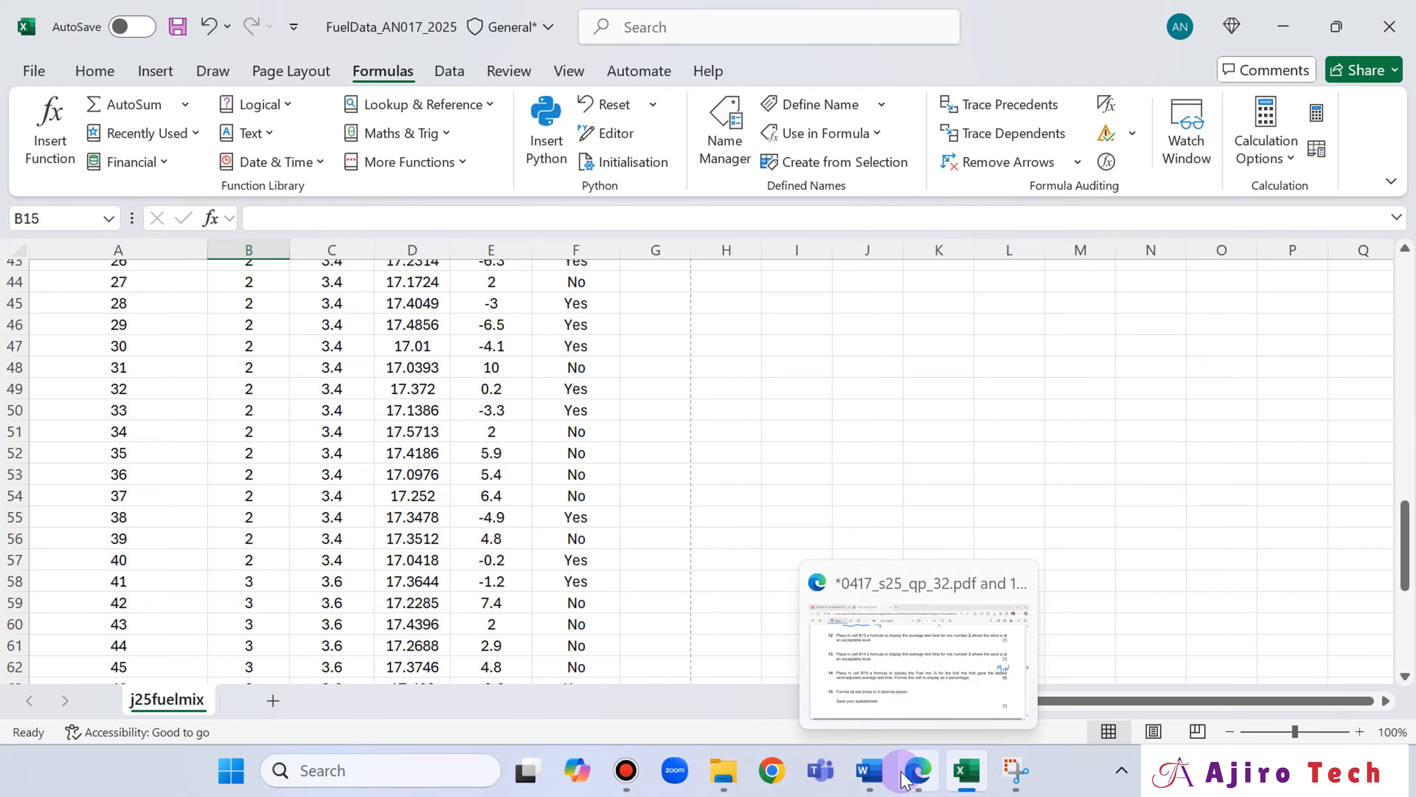
{"action": "left_click", "coordinate": [903, 777]}
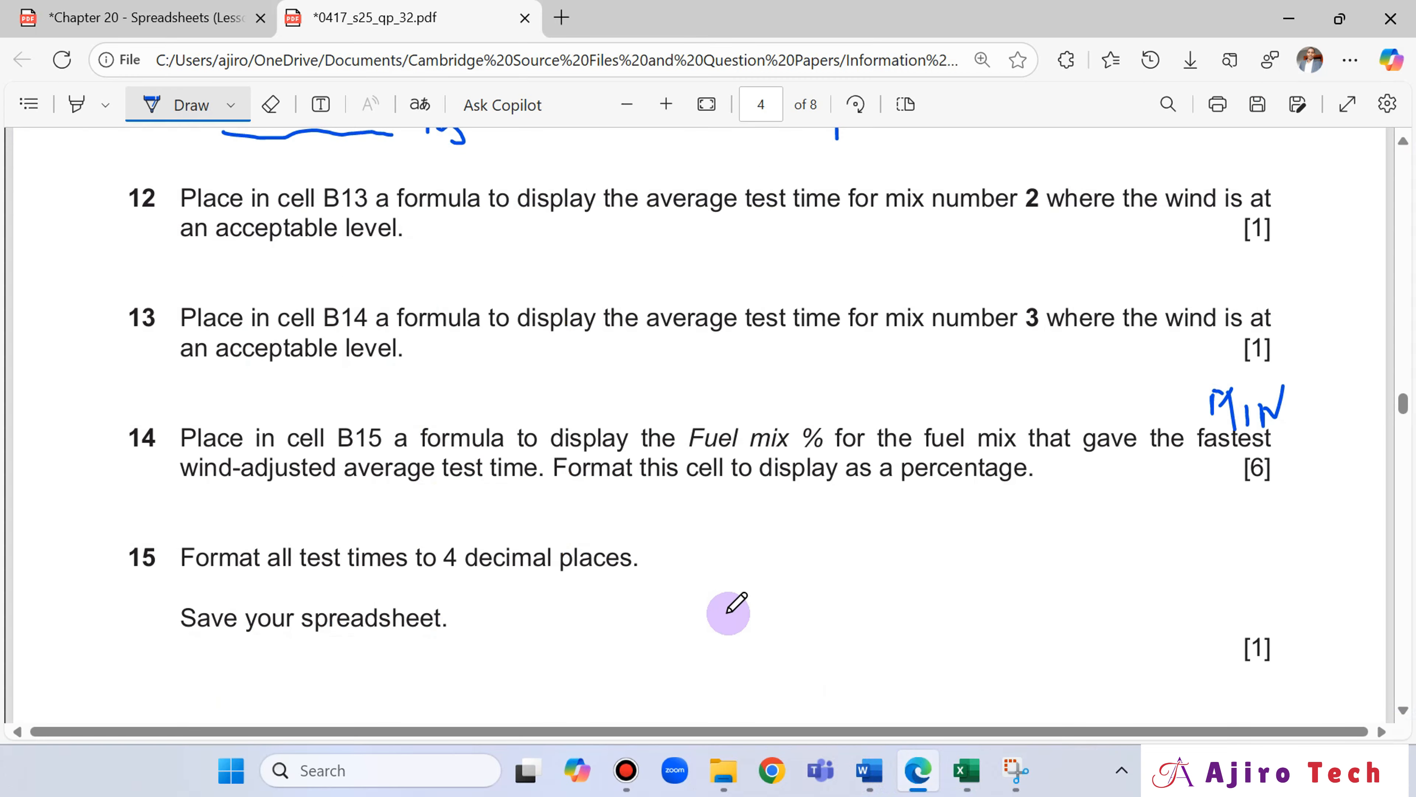
{"action": "left_click", "coordinate": [914, 769]}
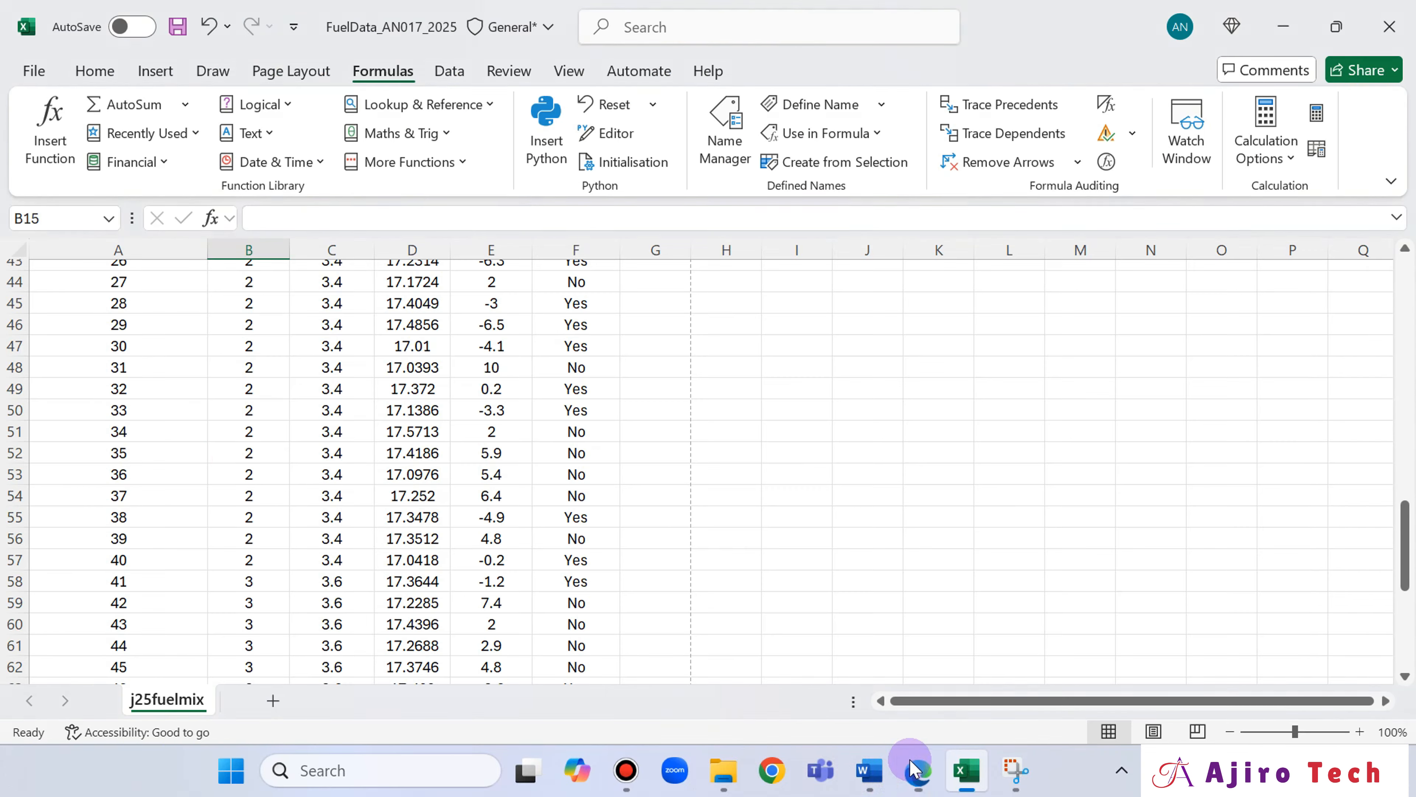
{"action": "scroll", "coordinate": [227, 450], "scroll_direction": "up", "scroll_amount": 9}
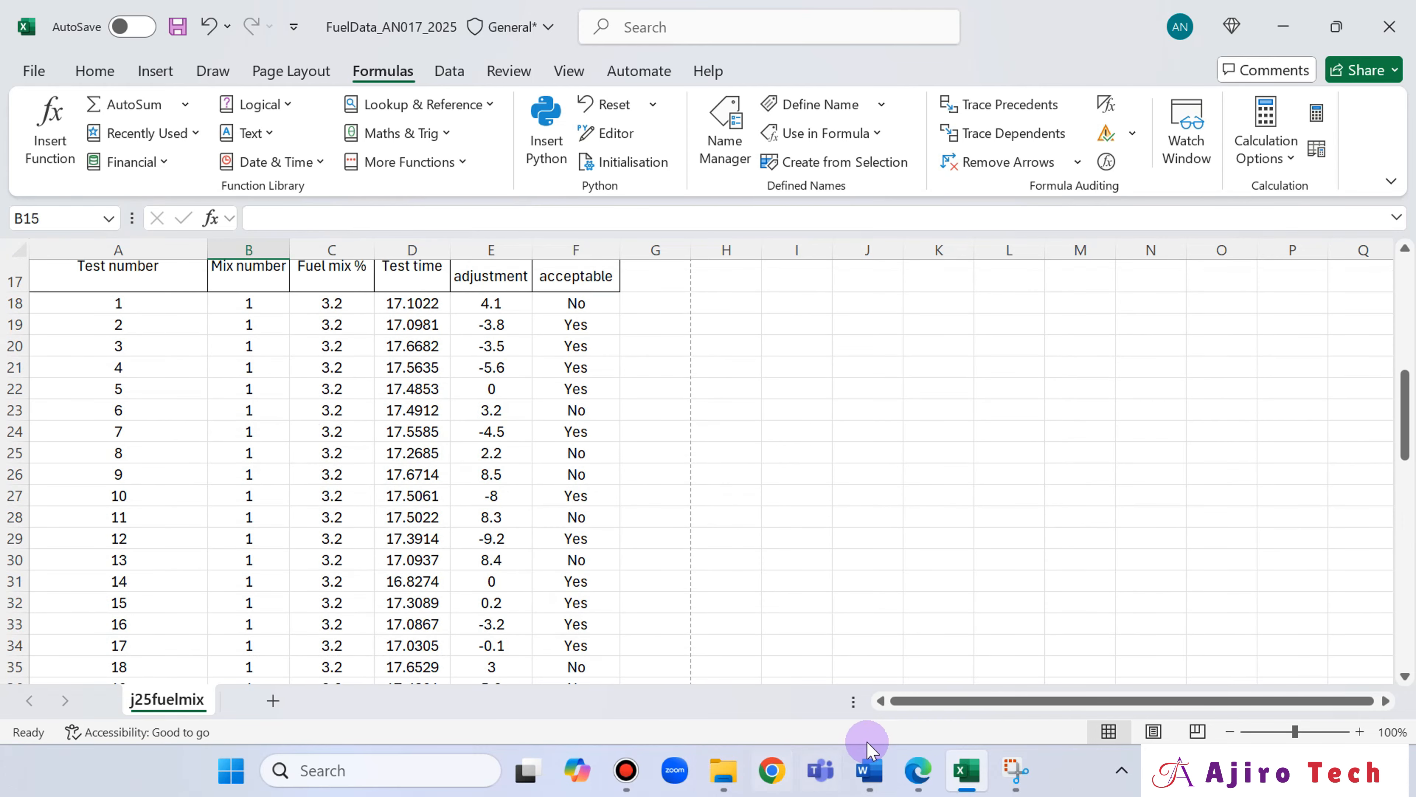
Switch to the Edge question paper and handwrite "IF" above "for the" in question 14.
{"action": "left_click", "coordinate": [917, 781]}
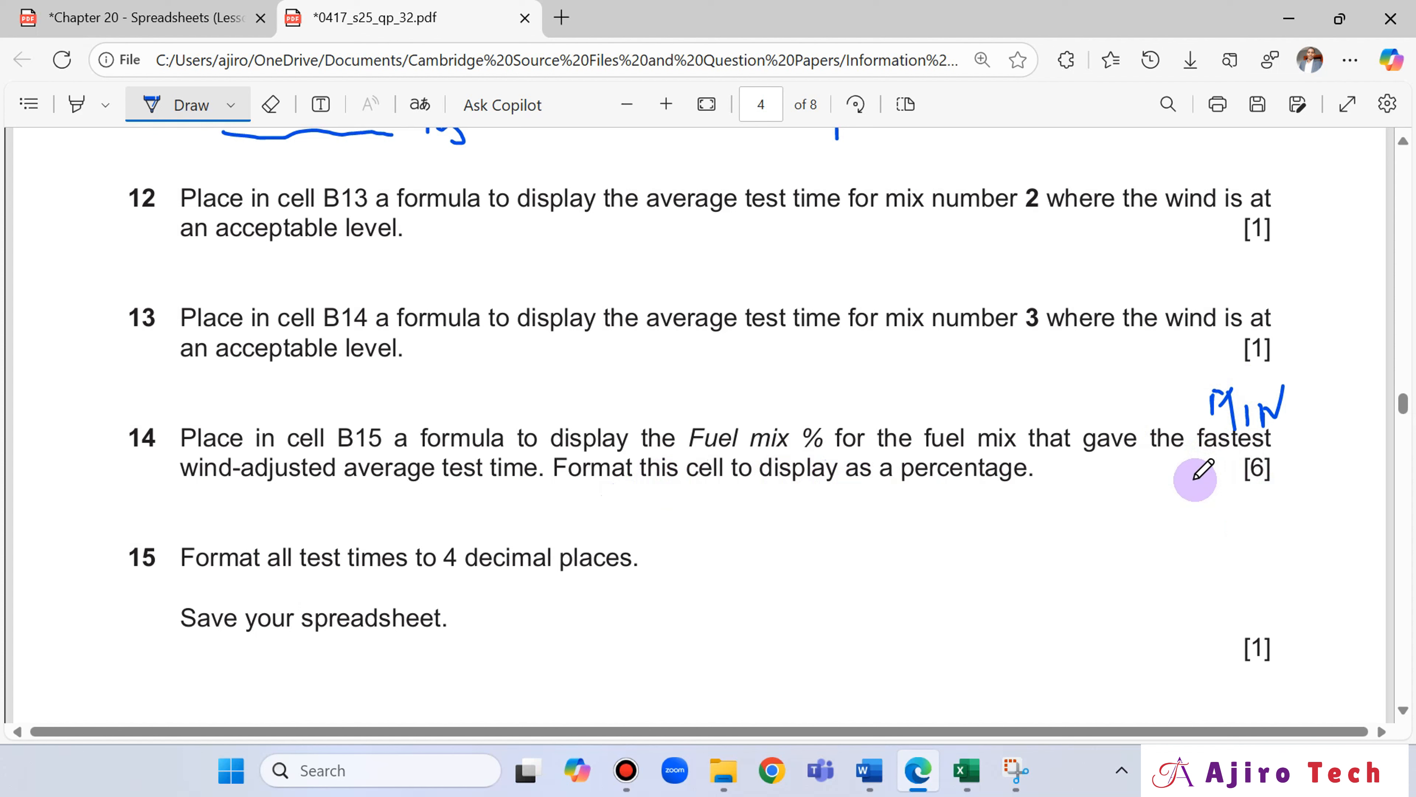
{"action": "left_click_drag", "start_coordinate": [853, 378], "coordinate": [856, 425]}
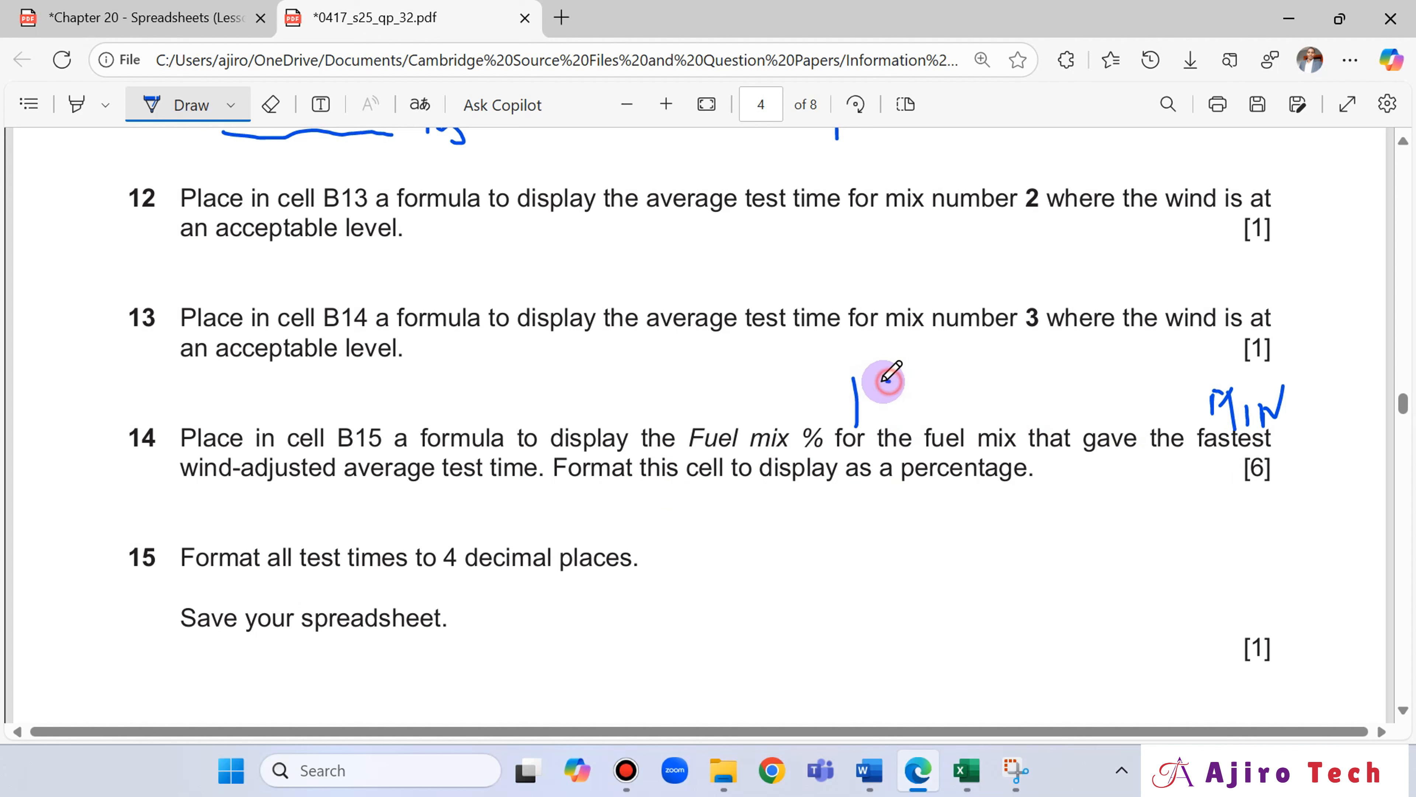
{"action": "mouse_move", "coordinate": [889, 381]}
{"action": "left_mouse_down"}
{"action": "mouse_move", "coordinate": [878, 430]}
{"action": "mouse_move", "coordinate": [925, 407]}
{"action": "left_mouse_up"}
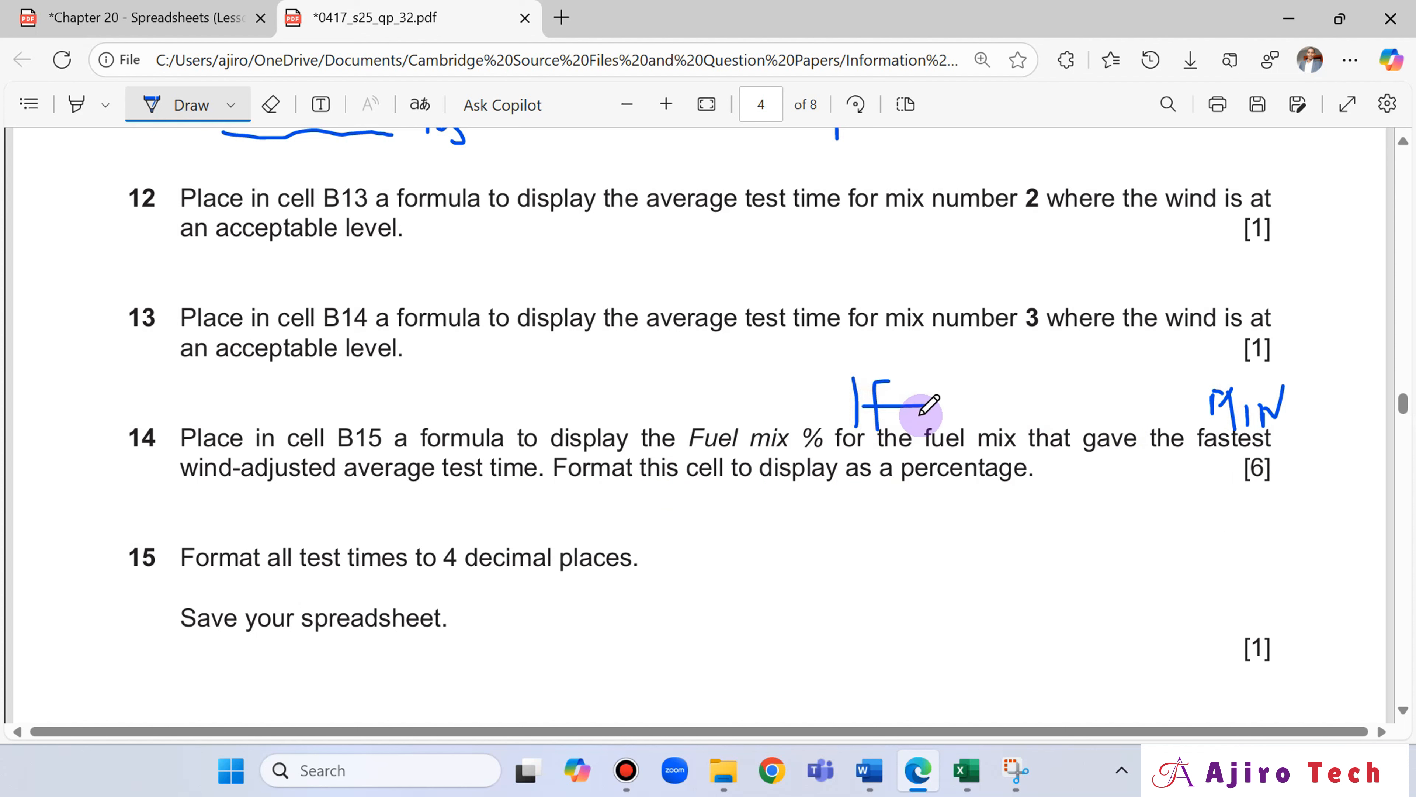
Examine the Fuel mix % column and the wind adjusted averages in Excel, rechecking question 14 in Edge.
{"action": "left_click", "coordinate": [966, 770]}
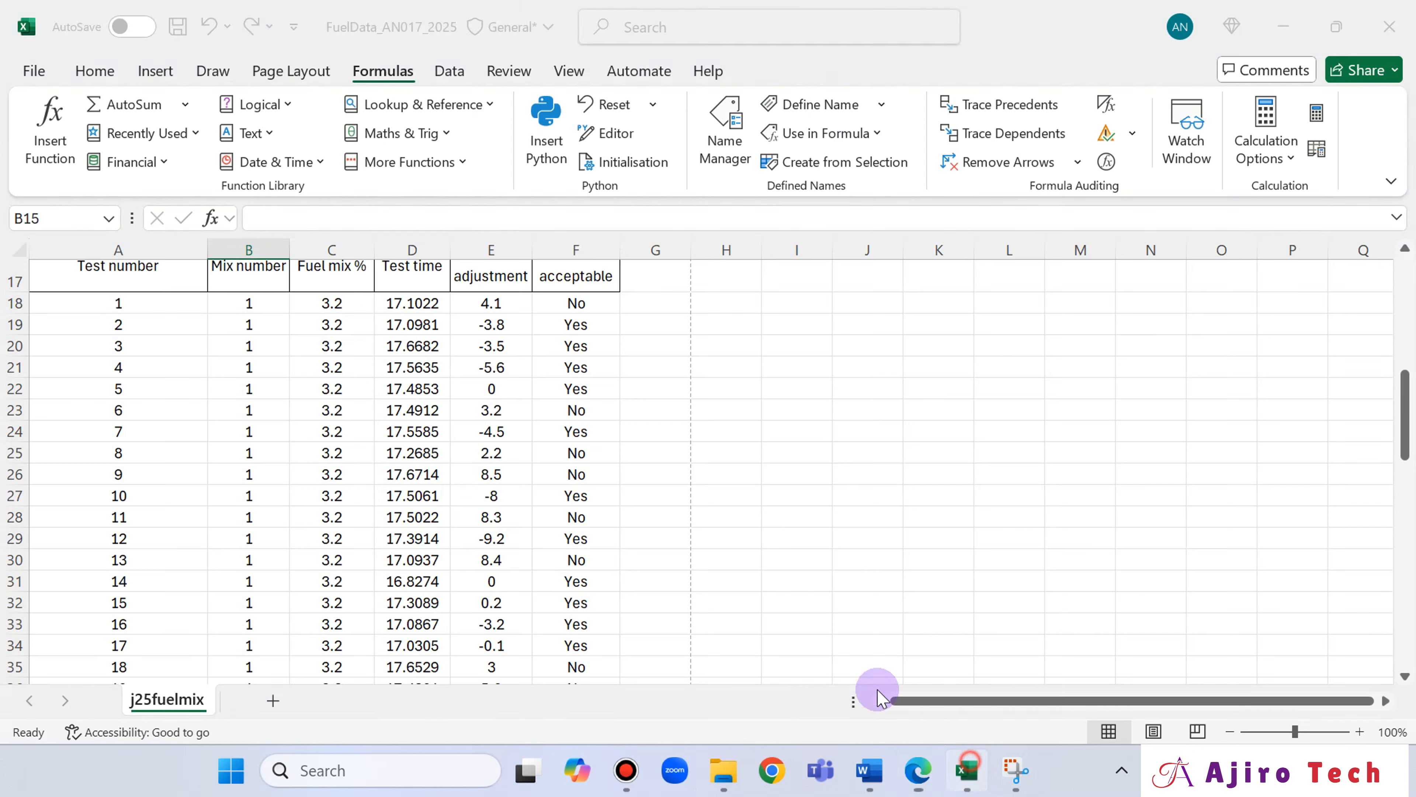
{"action": "scroll", "coordinate": [331, 474], "scroll_direction": "up", "scroll_amount": 3}
{"action": "scroll", "coordinate": [332, 468], "scroll_direction": "down", "scroll_amount": 2}
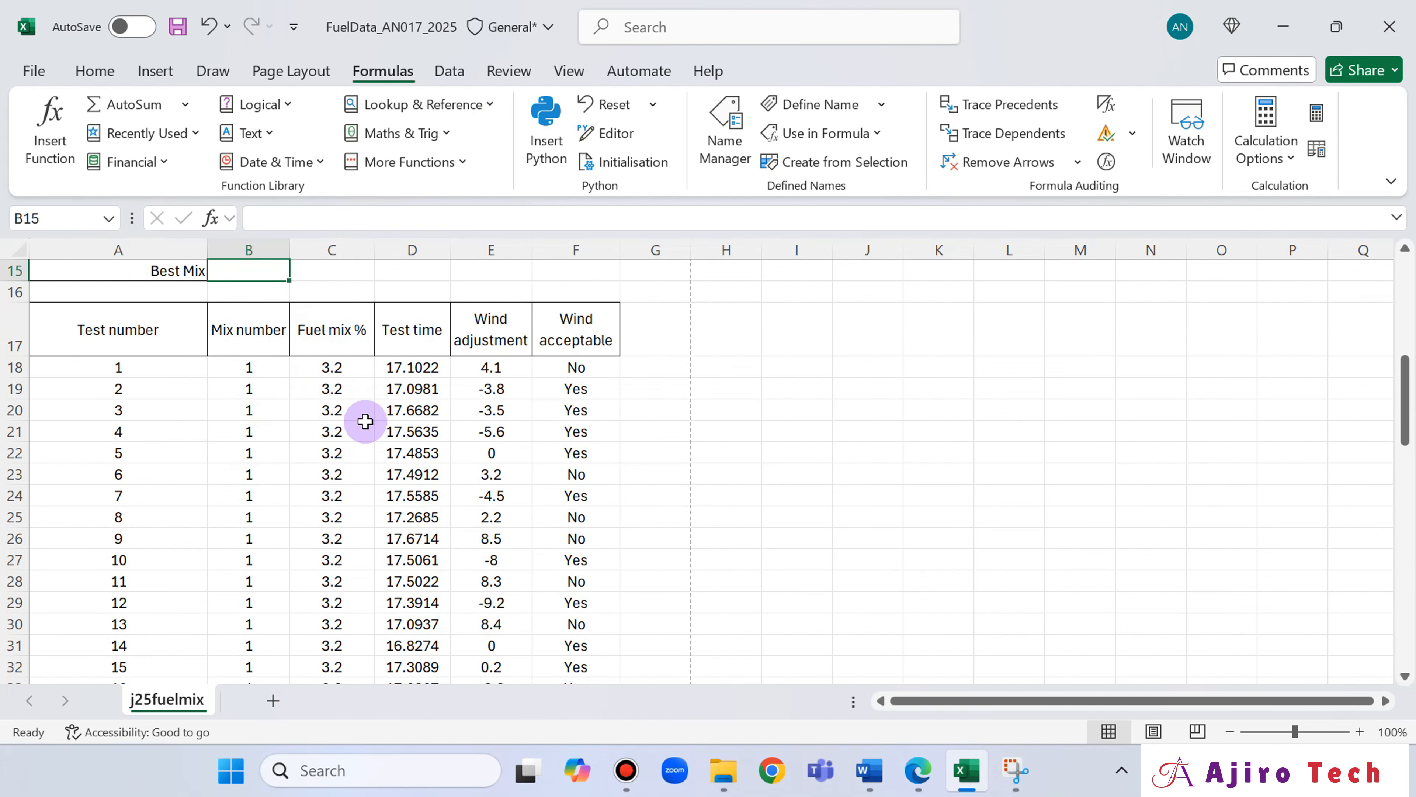
{"action": "scroll", "coordinate": [364, 421], "scroll_direction": "down", "scroll_amount": 3}
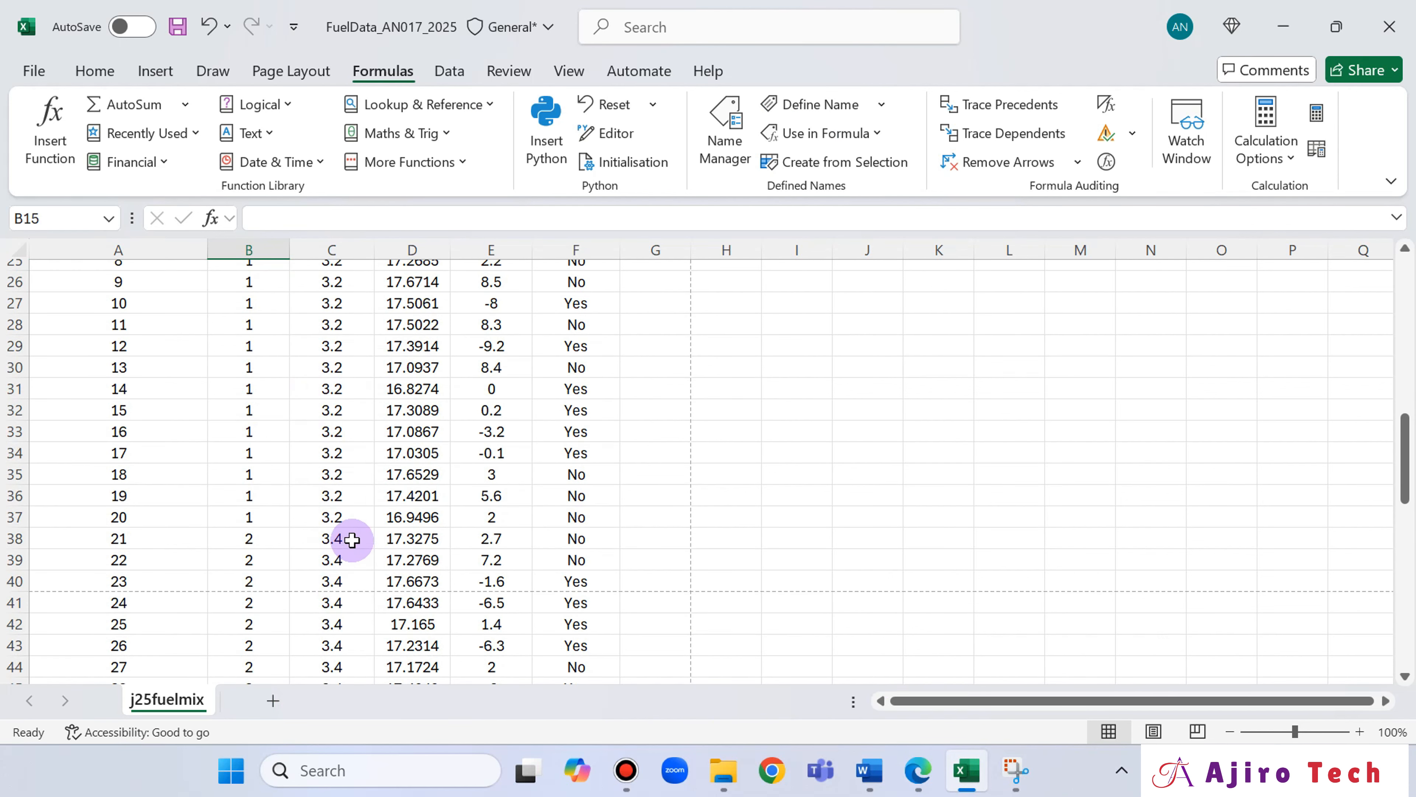
{"action": "scroll", "coordinate": [349, 536], "scroll_direction": "up", "scroll_amount": 5}
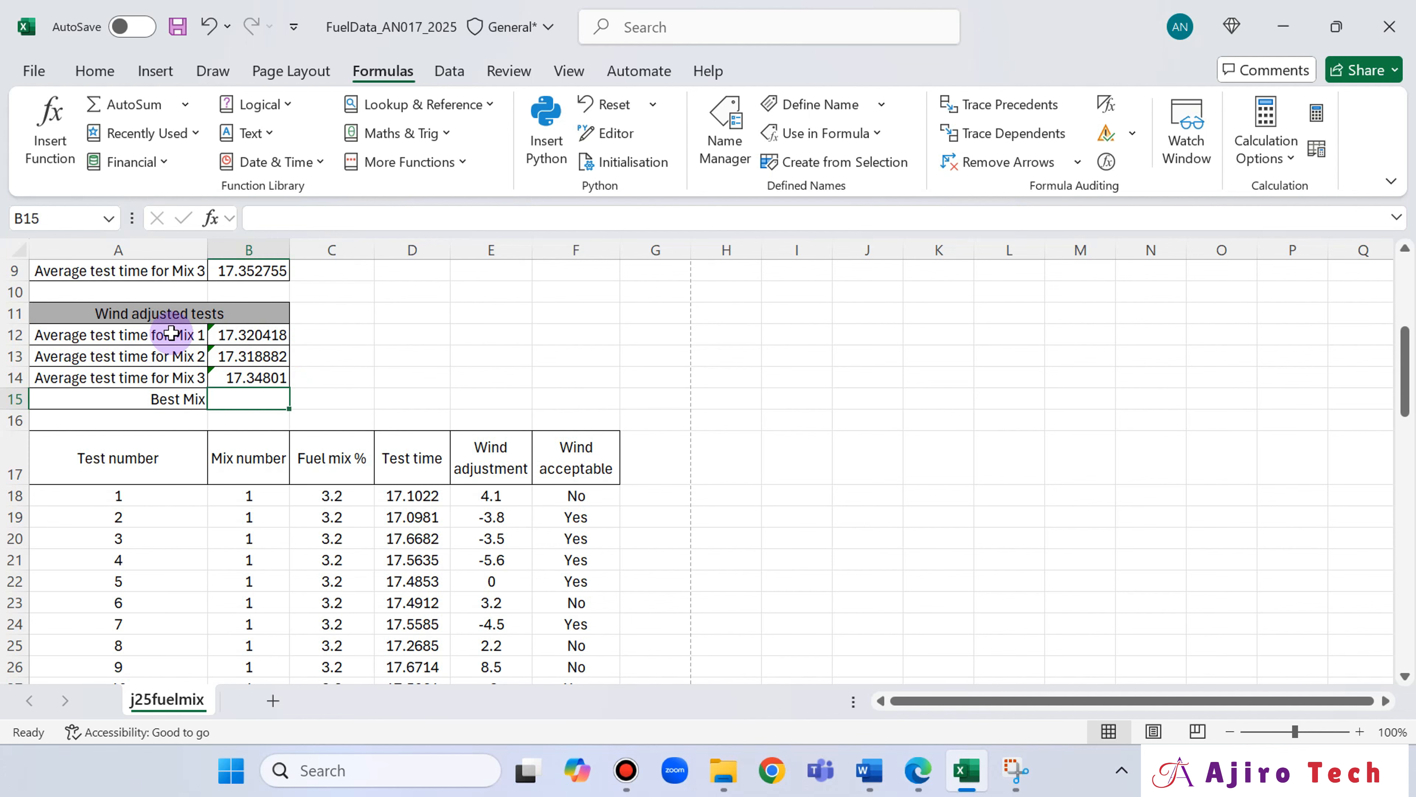
{"action": "left_click", "coordinate": [921, 791]}
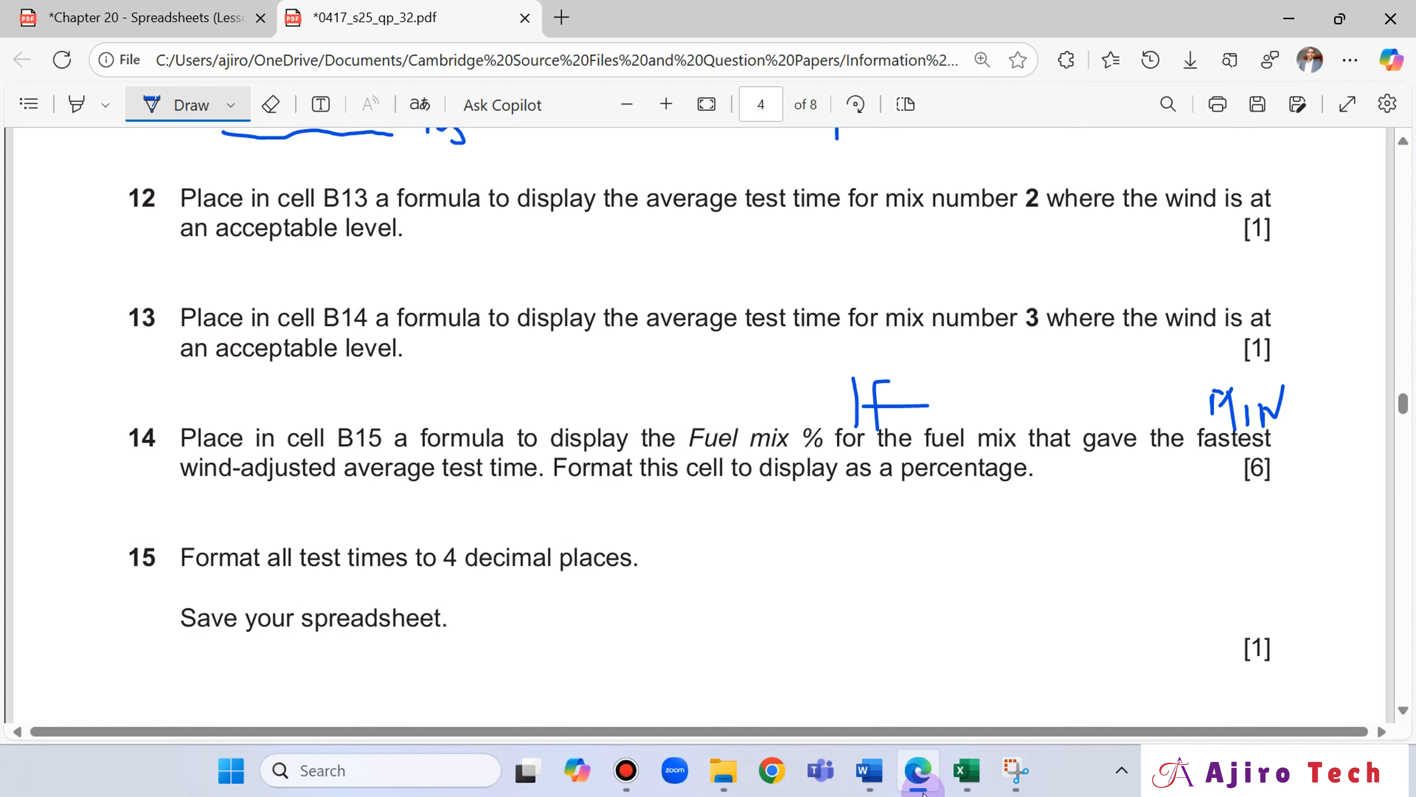
{"action": "left_click", "coordinate": [921, 791]}
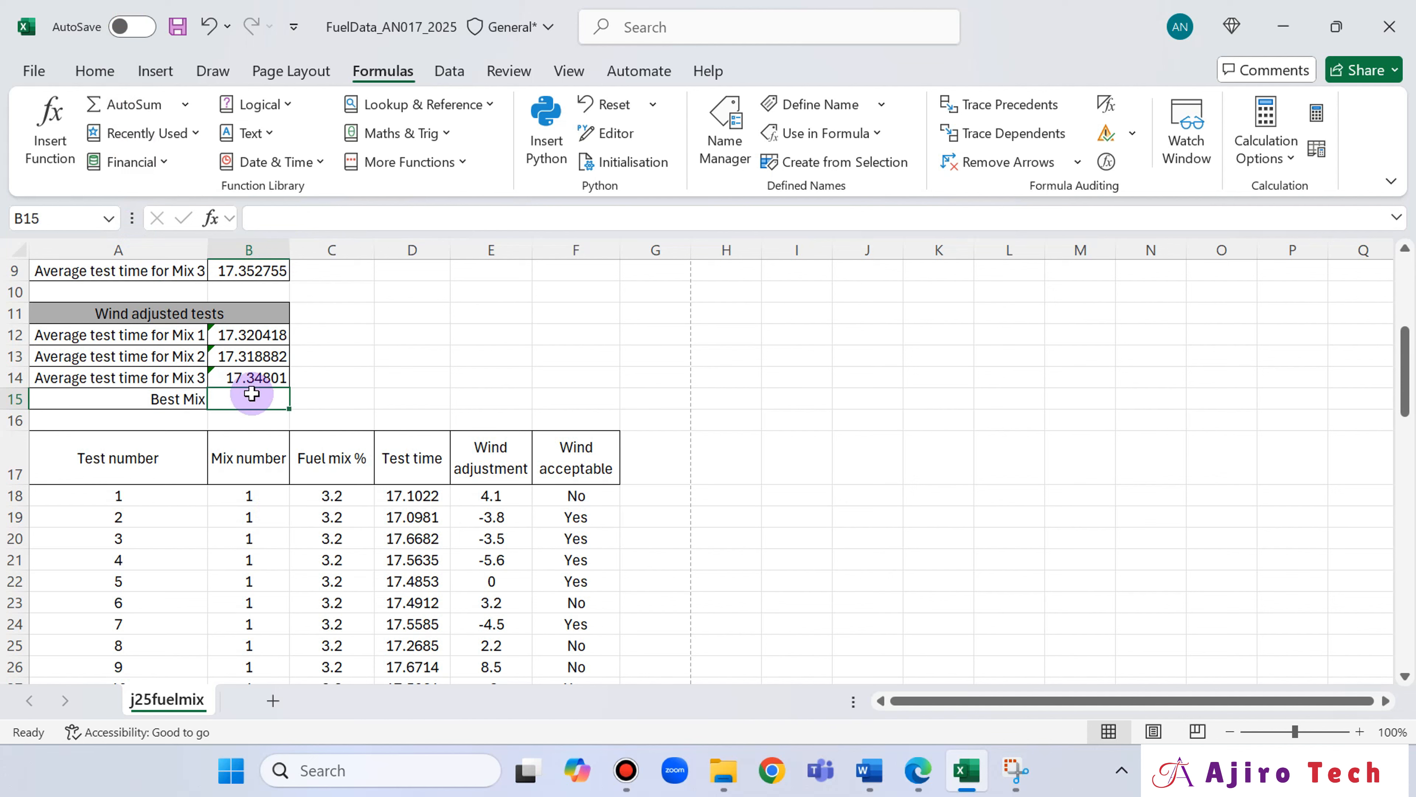
Start an IF formula in B15 with the logical test MIN(B12:B14)=B12.
{"action": "type", "text": "=if"}
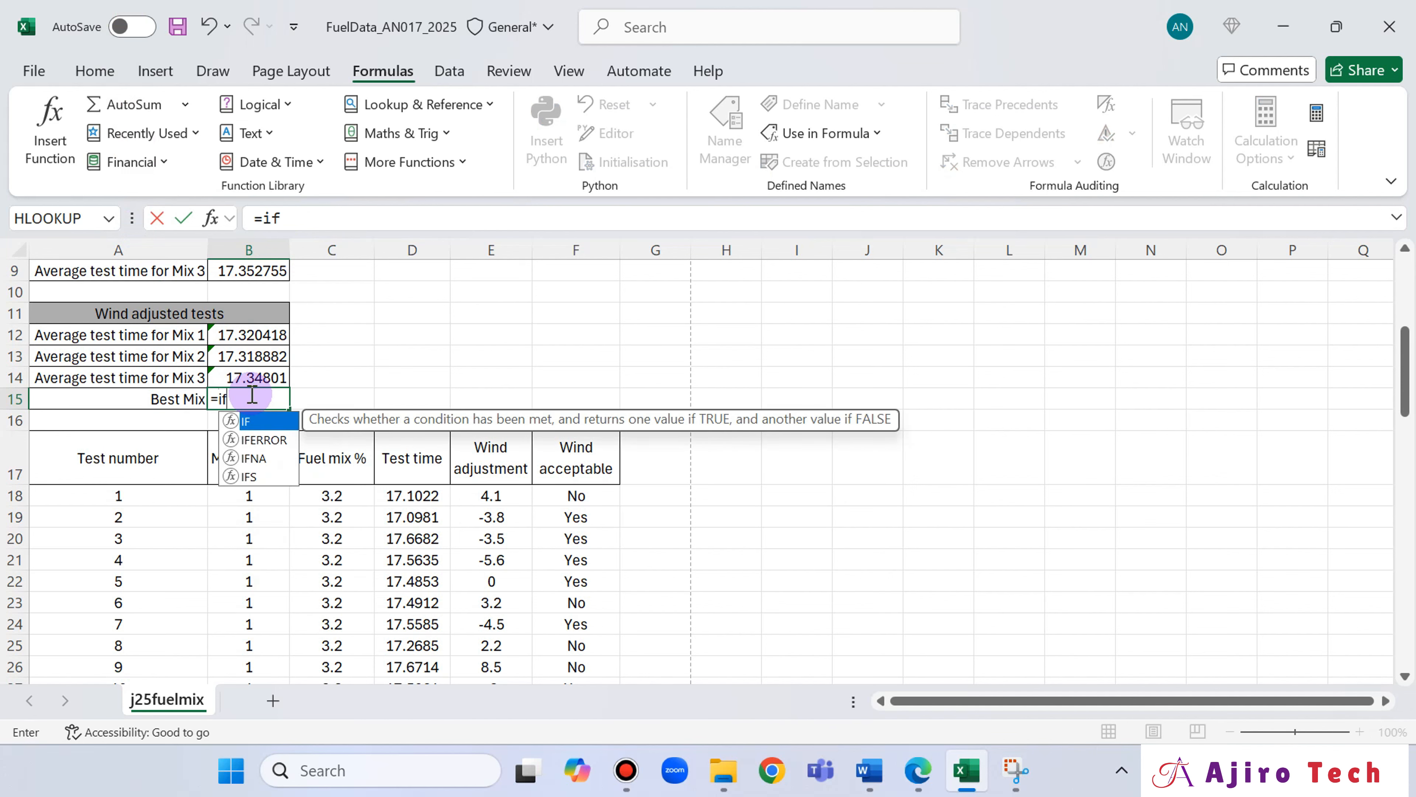
{"action": "double_click", "coordinate": [276, 422]}
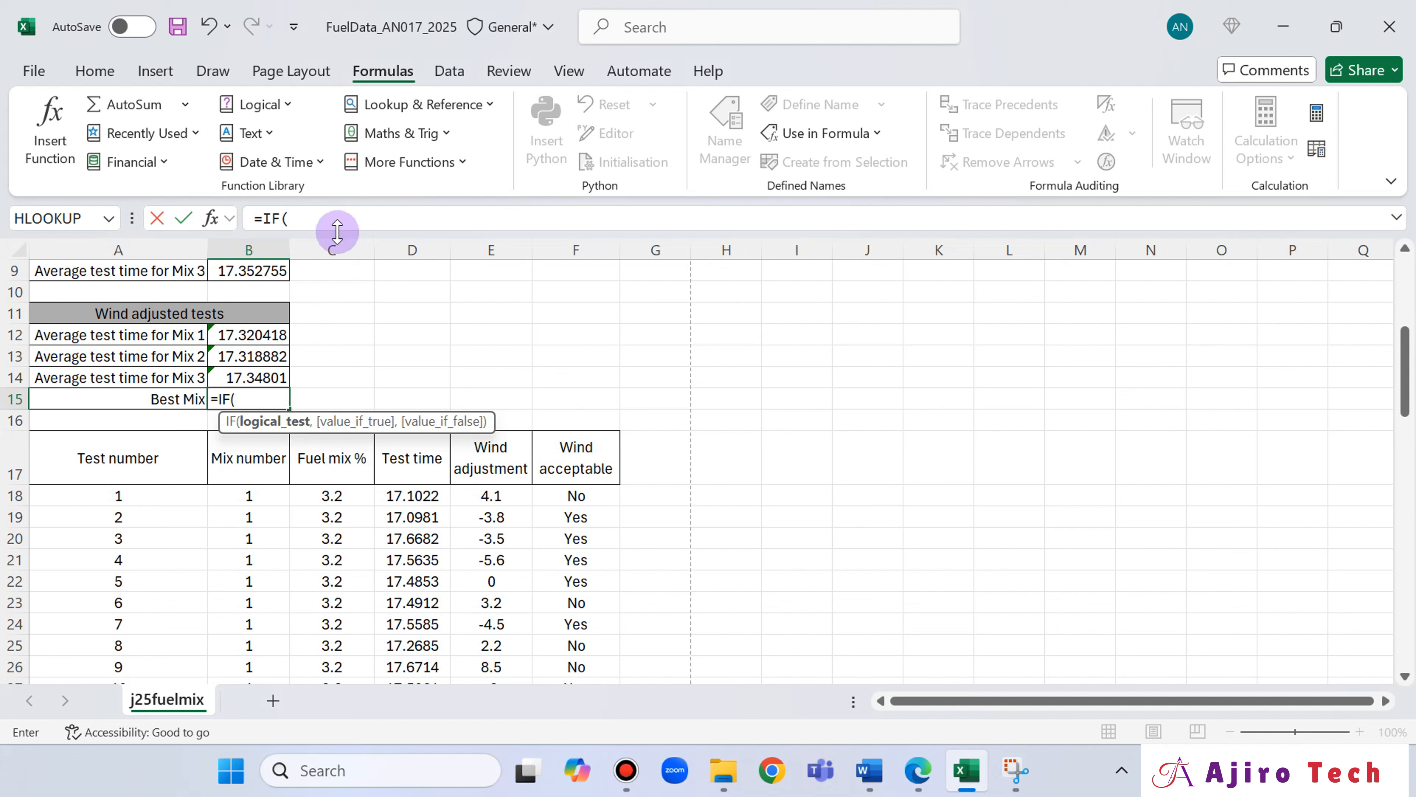
{"action": "left_click", "coordinate": [334, 220]}
{"action": "type", "text": "MIN"}
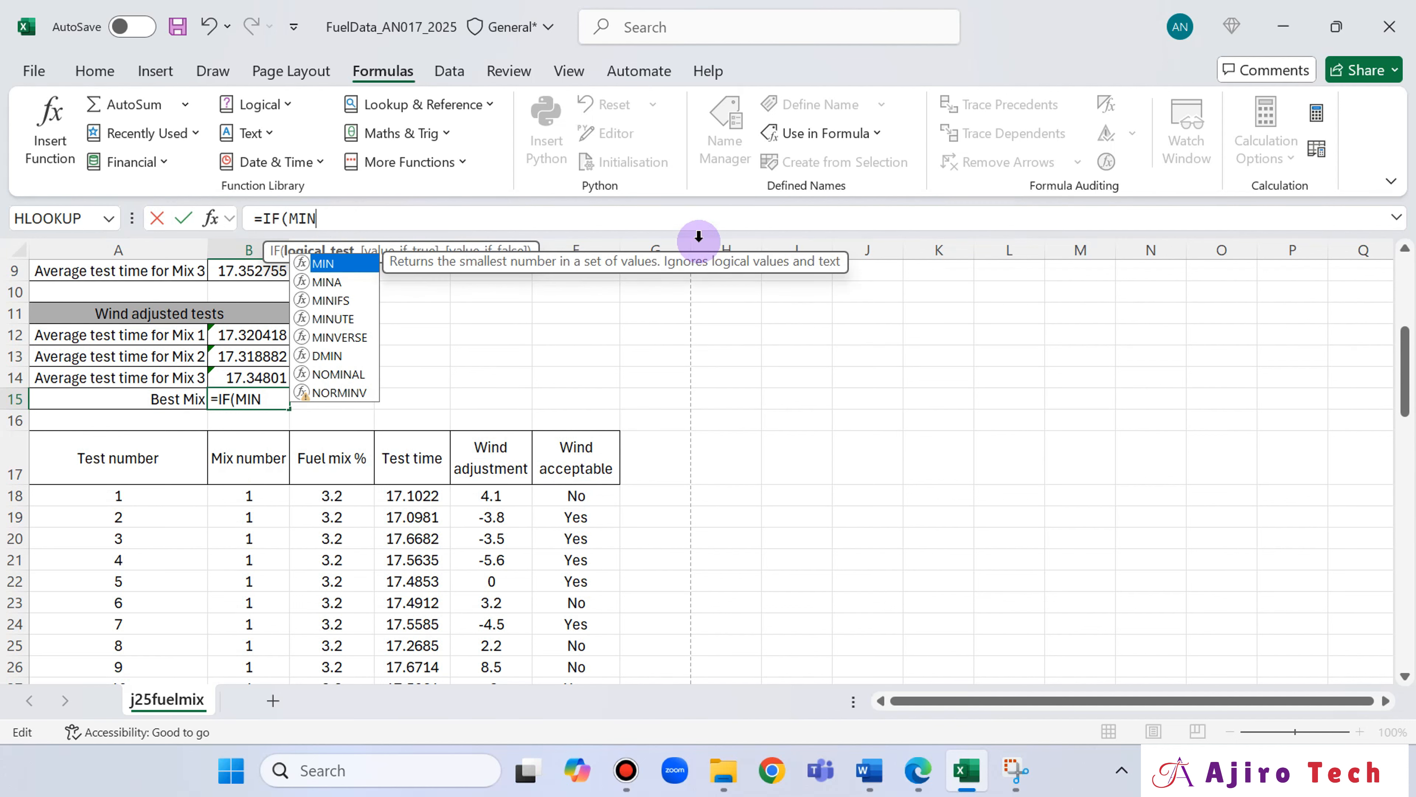
{"action": "double_click", "coordinate": [342, 263]}
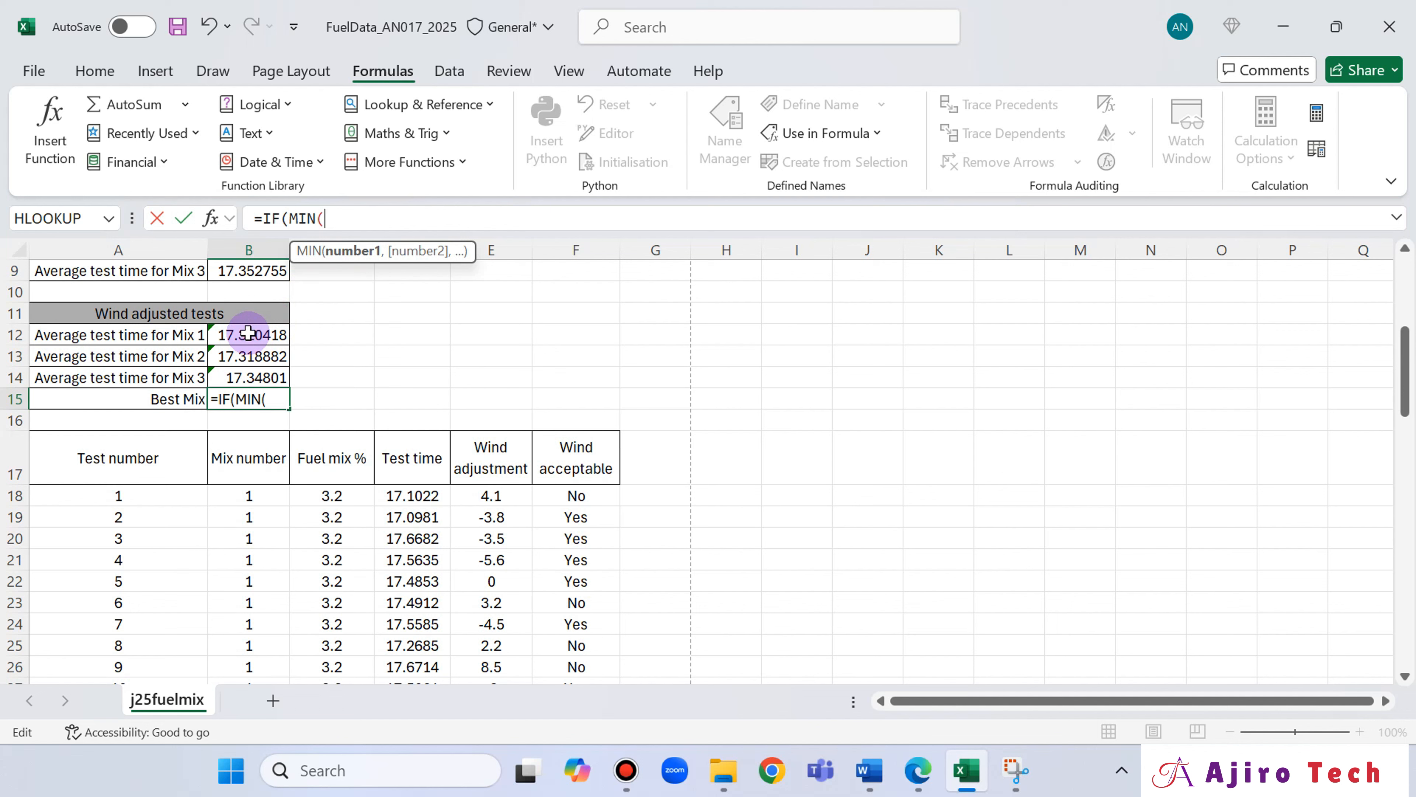
{"action": "left_click_drag", "start_coordinate": [248, 332], "coordinate": [254, 373]}
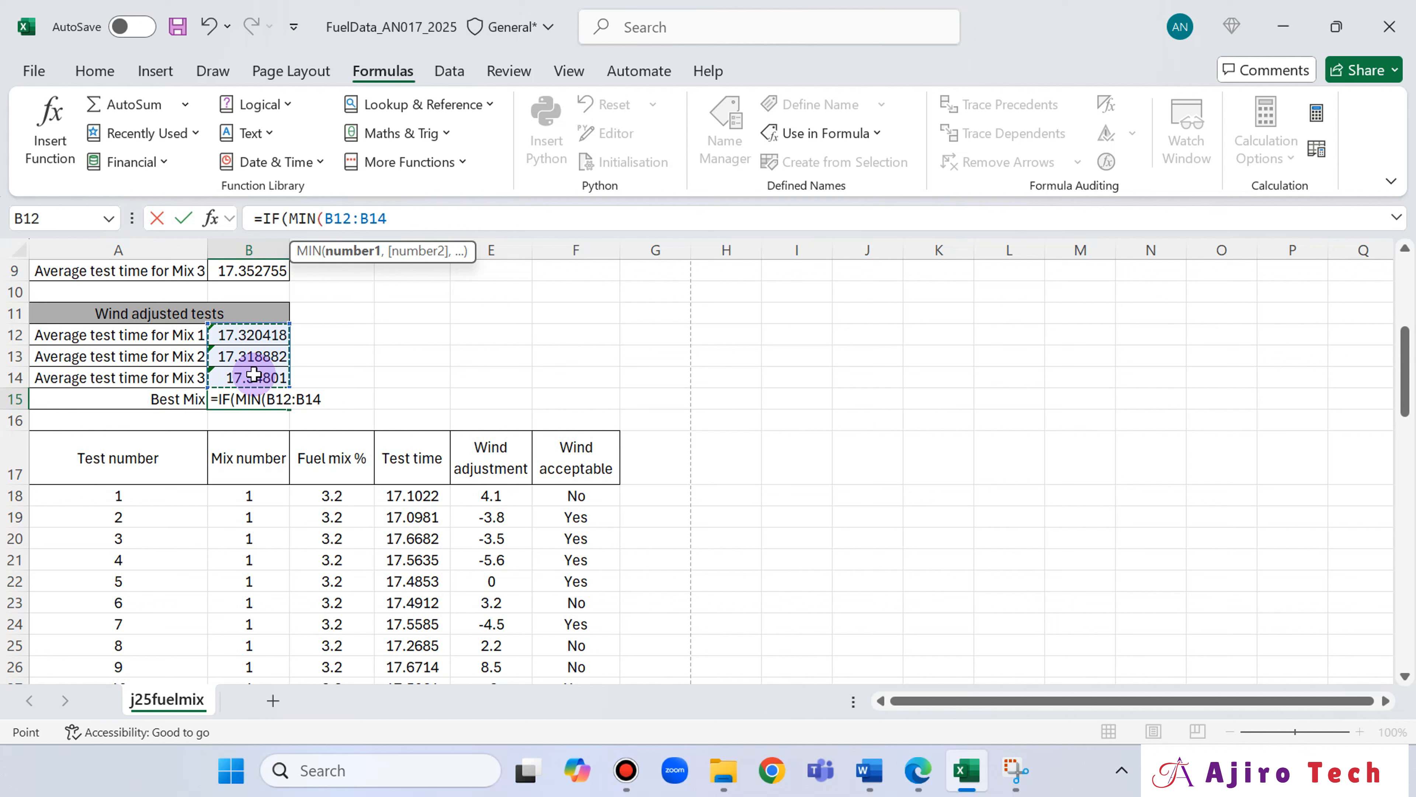
{"action": "type", "text": ")="}
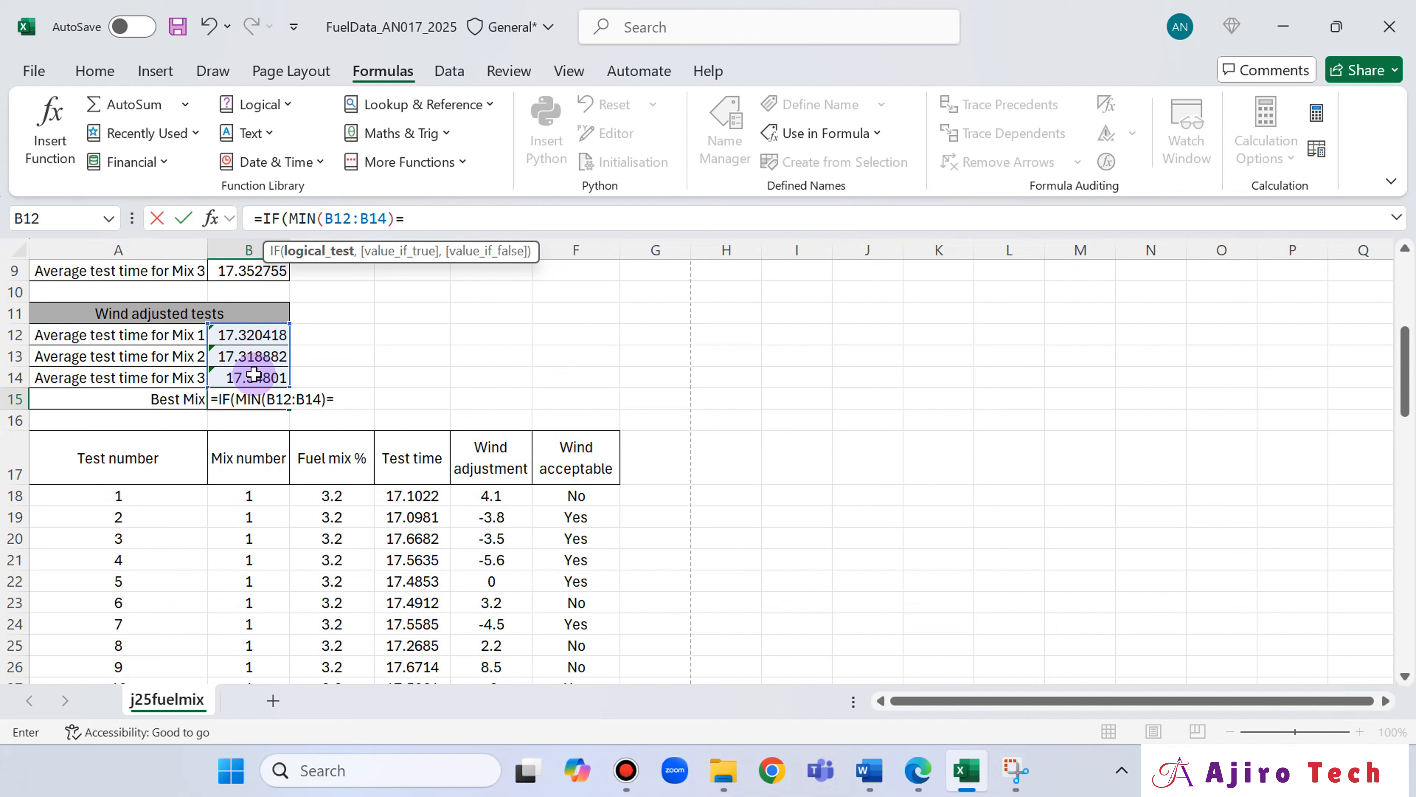
{"action": "left_click", "coordinate": [251, 338]}
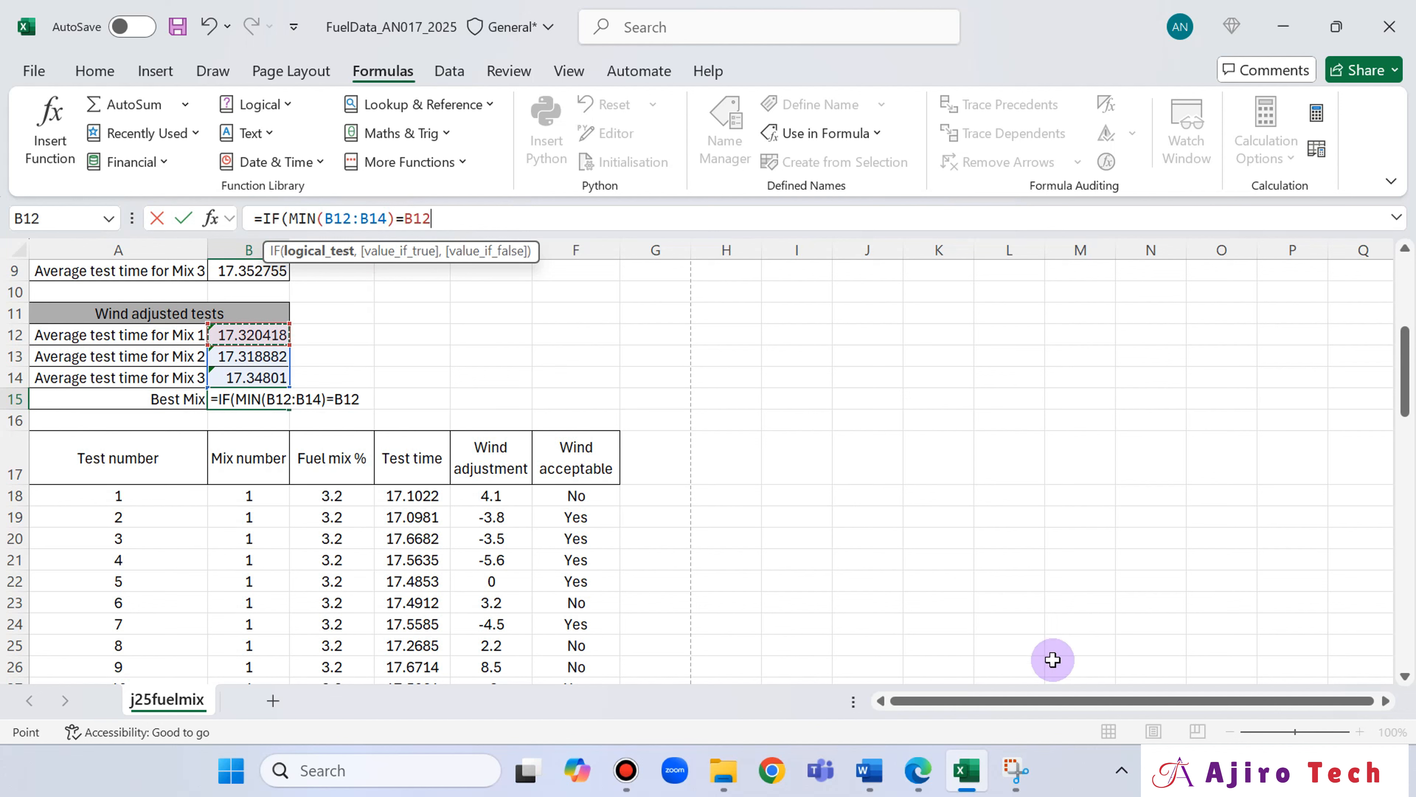
Recheck question 14 in Edge, returning to Excel to extend the B15 formula with a comma and an IF.
{"action": "left_click", "coordinate": [919, 770]}
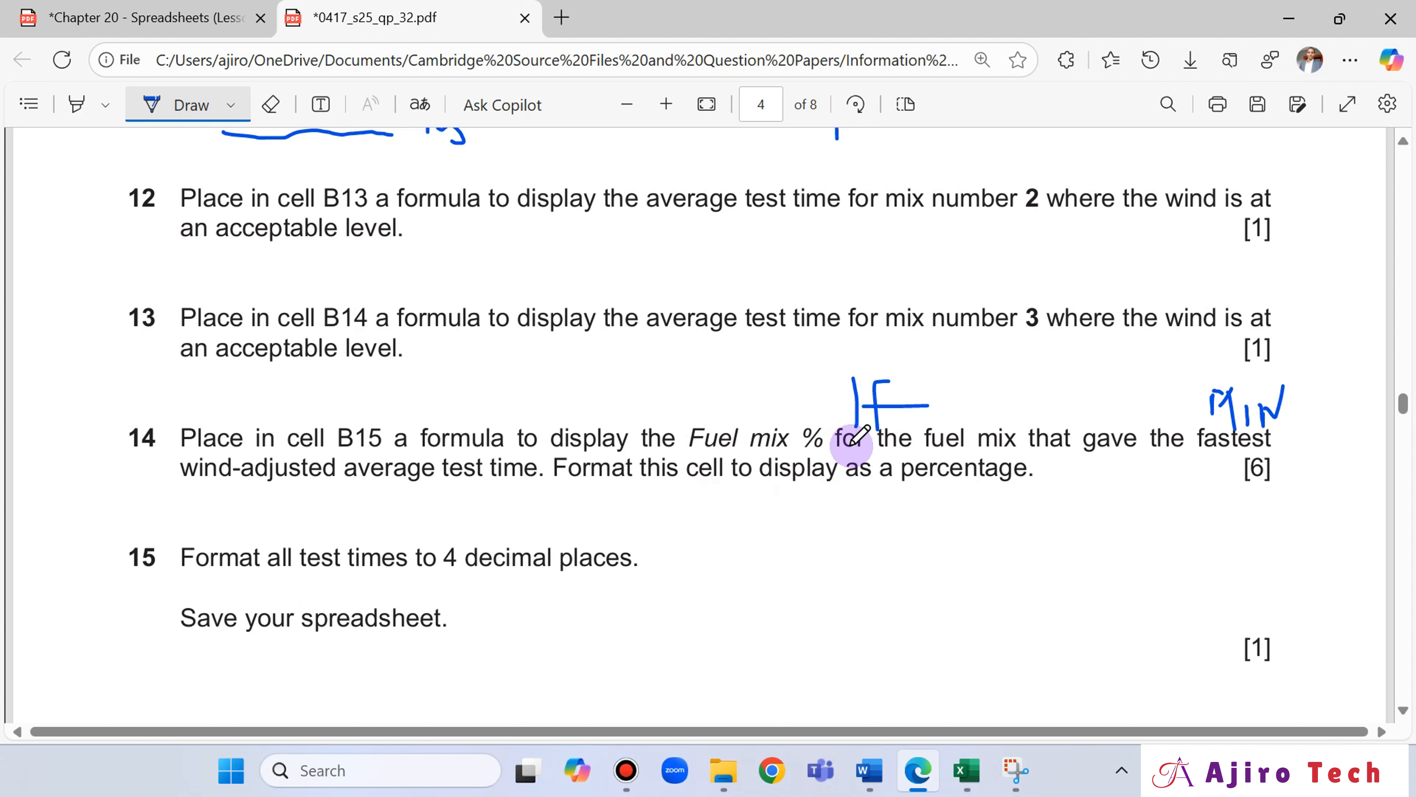
{"action": "left_click", "coordinate": [966, 771]}
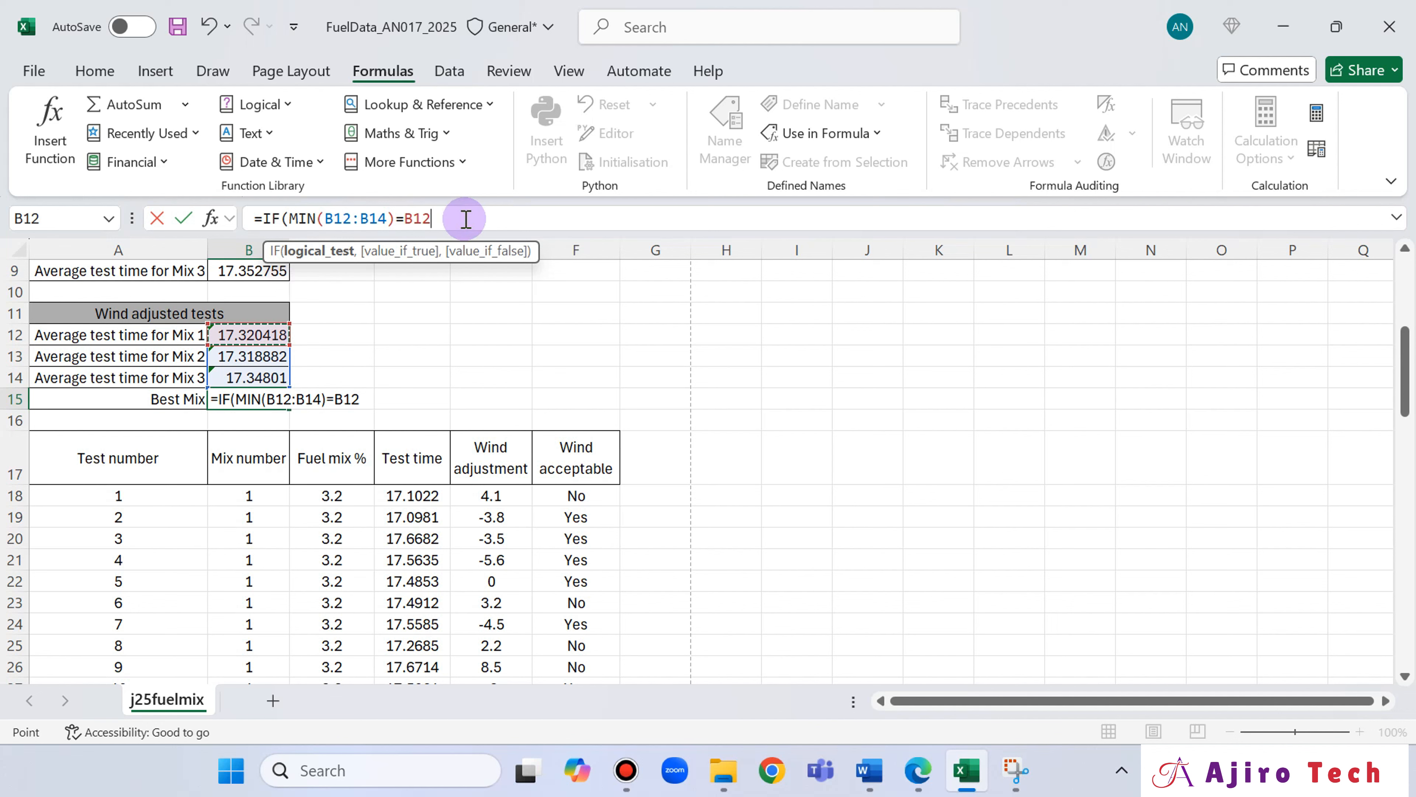
{"action": "type", "text": ","}
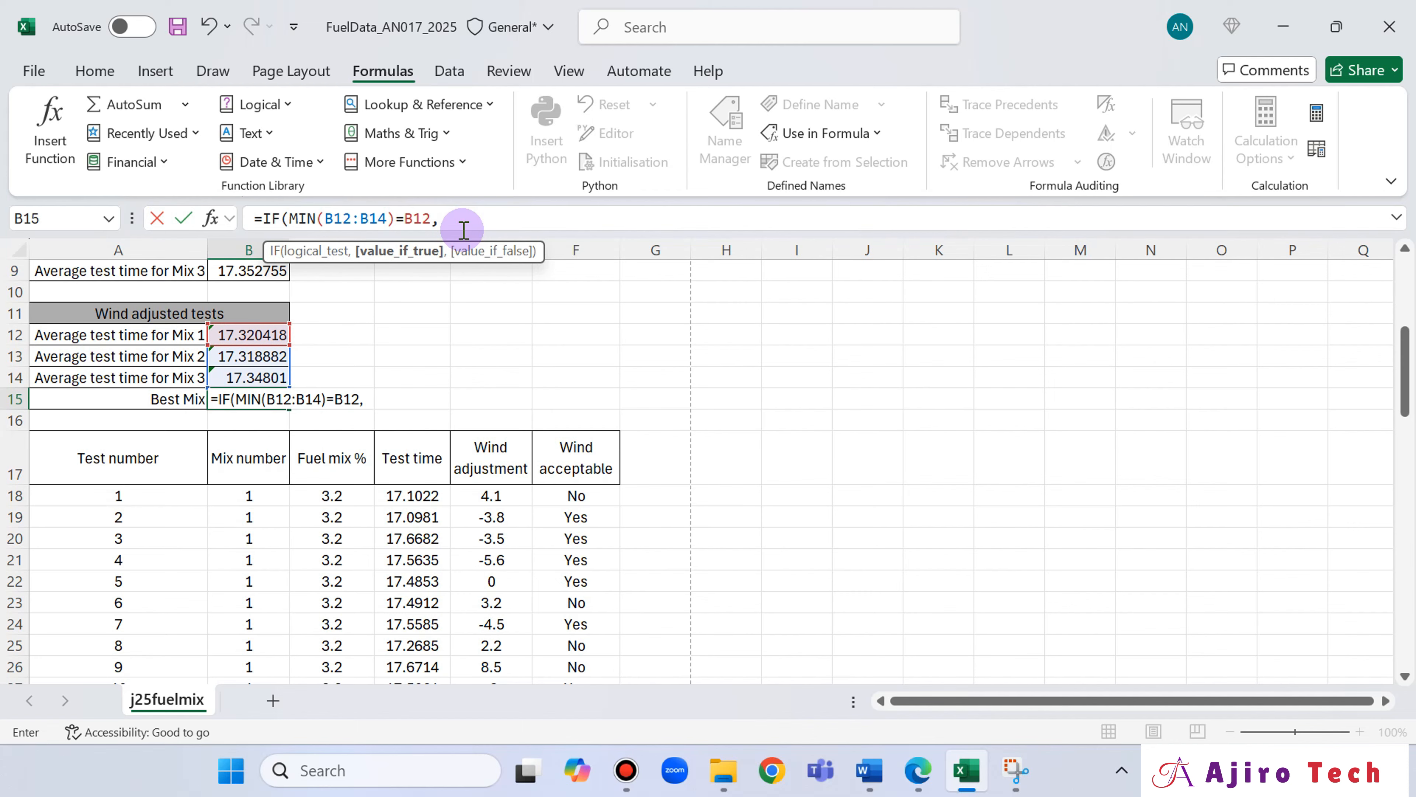
{"action": "type", "text": "IF"}
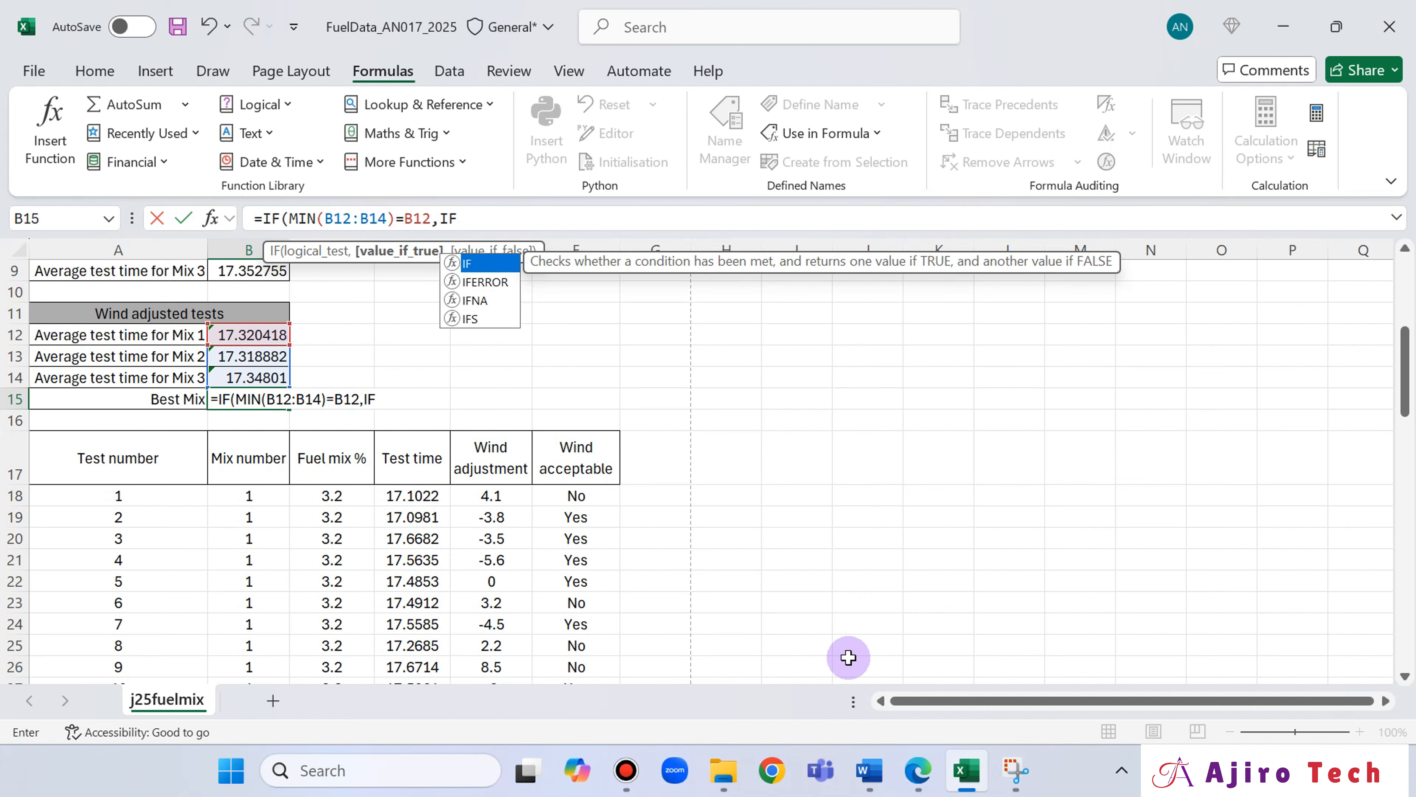
Switch to the Chapter 20 lesson slides in Edge and find the nested functions syntax on page 22.
{"action": "left_click", "coordinate": [918, 770]}
{"action": "left_click", "coordinate": [180, 10]}
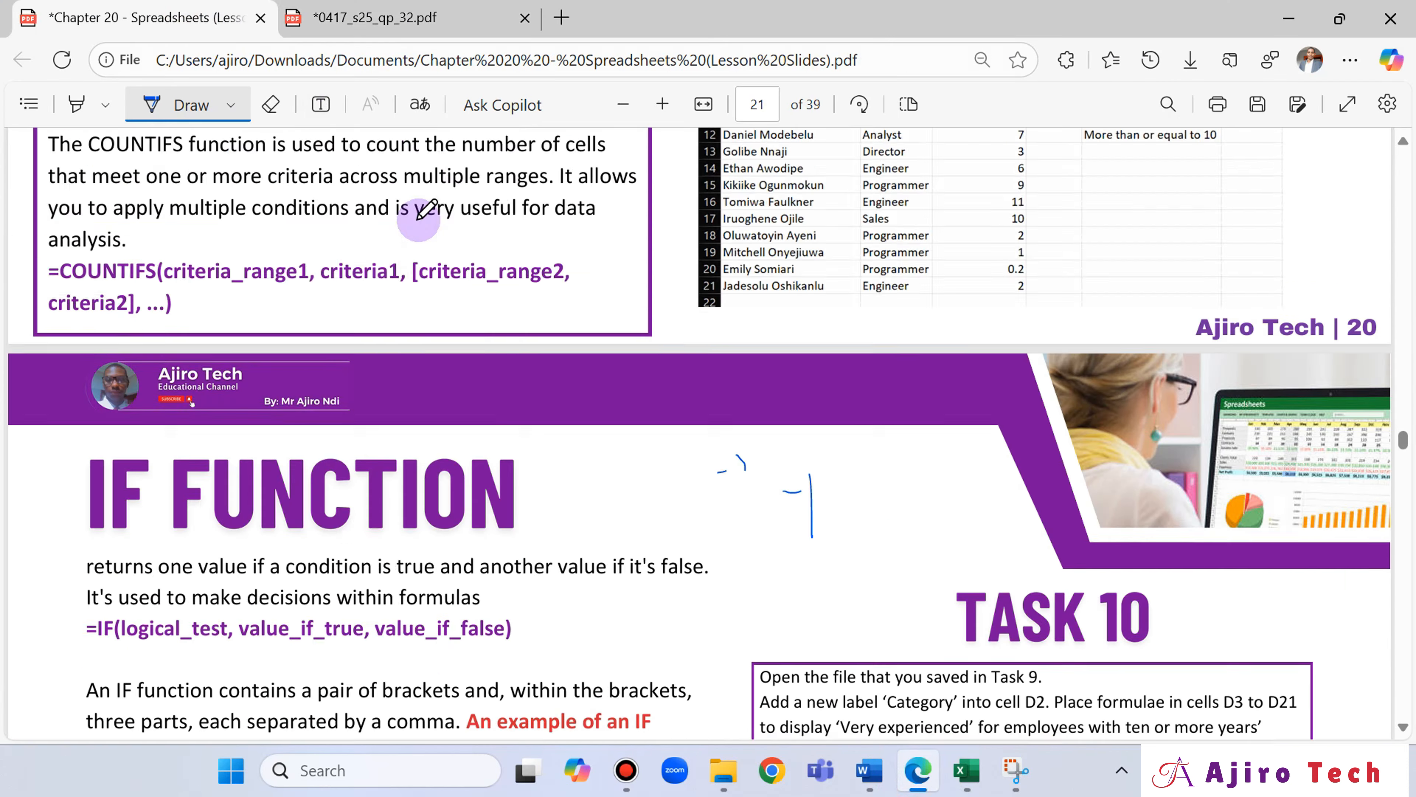
{"action": "scroll", "coordinate": [413, 223], "scroll_direction": "up", "scroll_amount": 10}
{"action": "scroll", "coordinate": [418, 218], "scroll_direction": "down", "scroll_amount": 15}
{"action": "scroll", "coordinate": [427, 206], "scroll_direction": "up", "scroll_amount": 7}
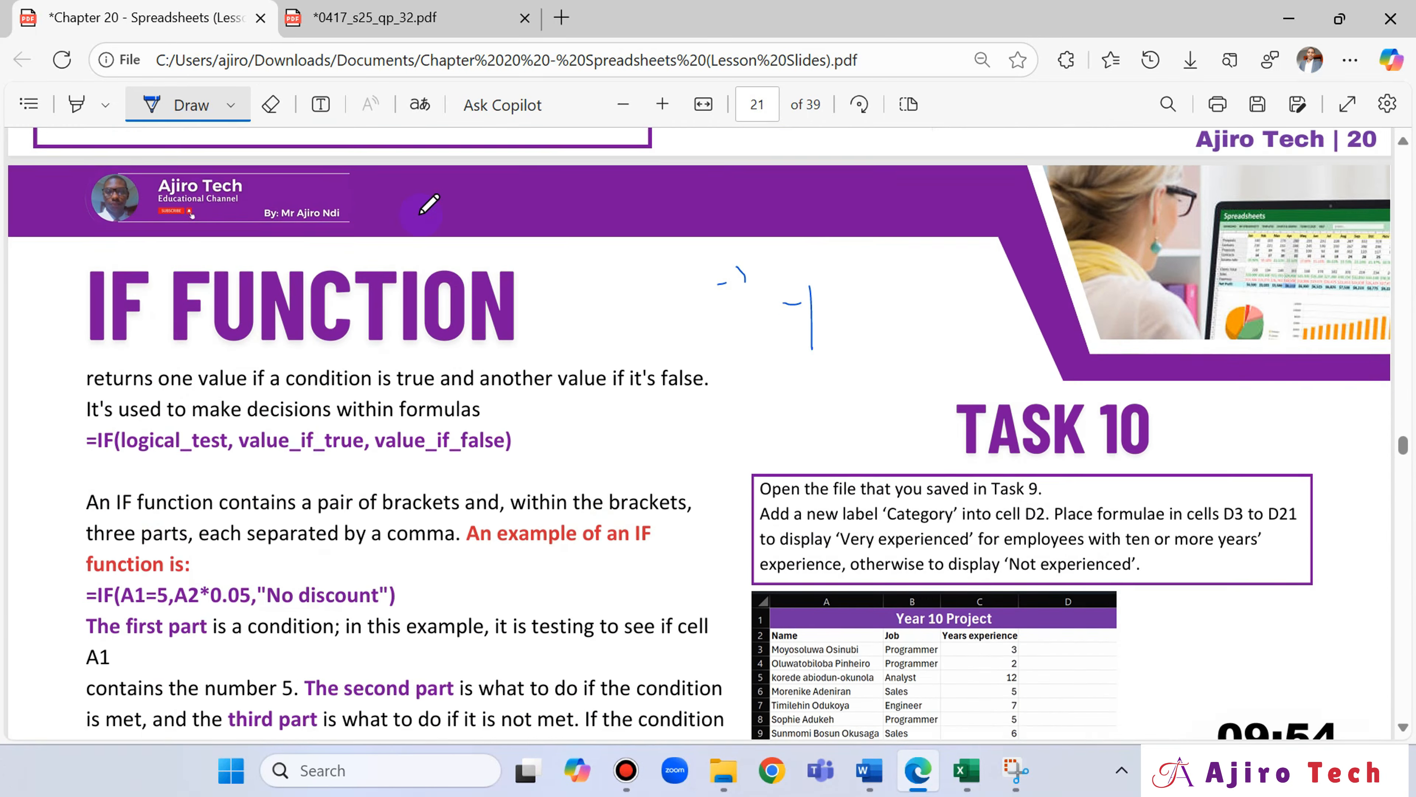
{"action": "scroll", "coordinate": [427, 205], "scroll_direction": "down", "scroll_amount": 15}
{"action": "scroll", "coordinate": [429, 205], "scroll_direction": "down", "scroll_amount": 8}
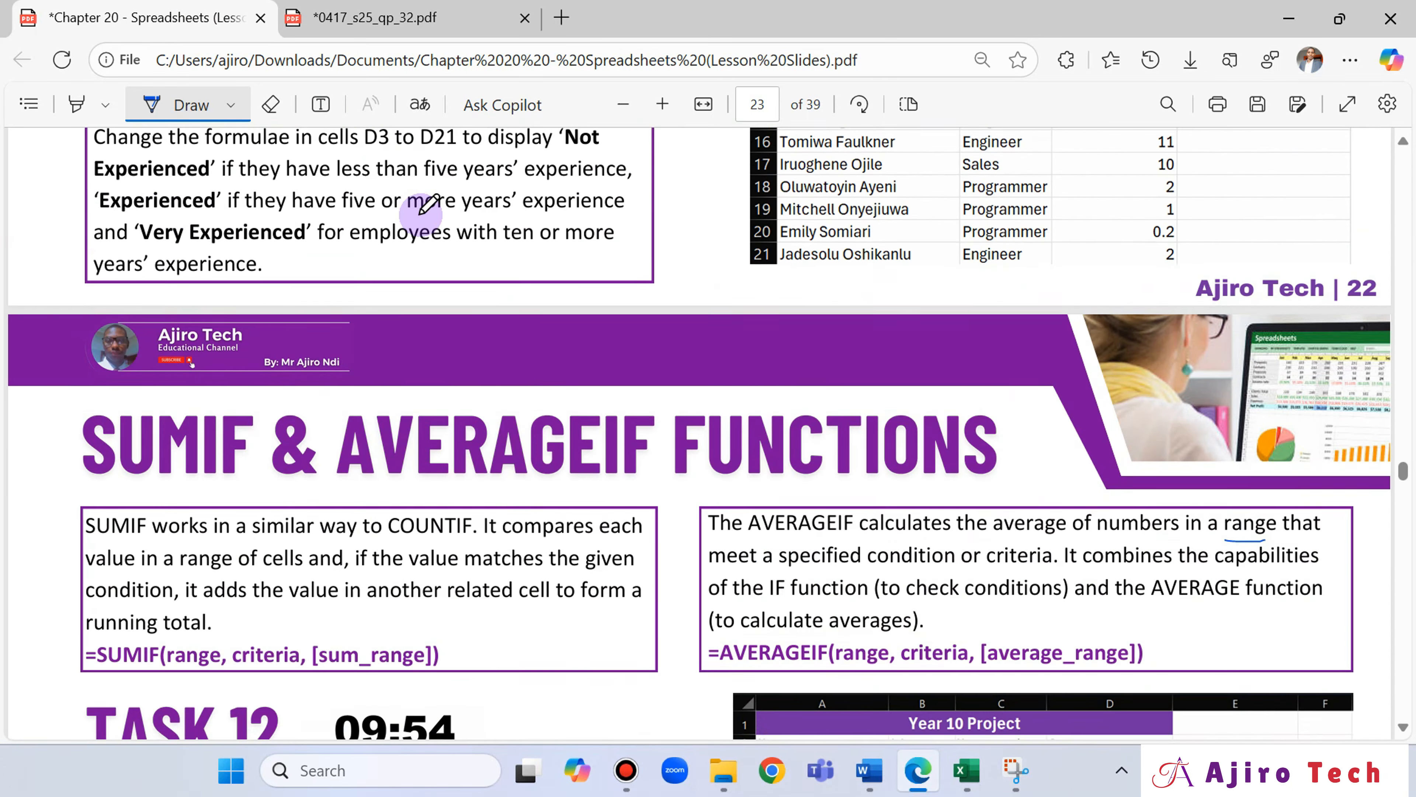
{"action": "scroll", "coordinate": [429, 205], "scroll_direction": "up", "scroll_amount": 10}
{"action": "scroll", "coordinate": [428, 207], "scroll_direction": "down", "scroll_amount": 5}
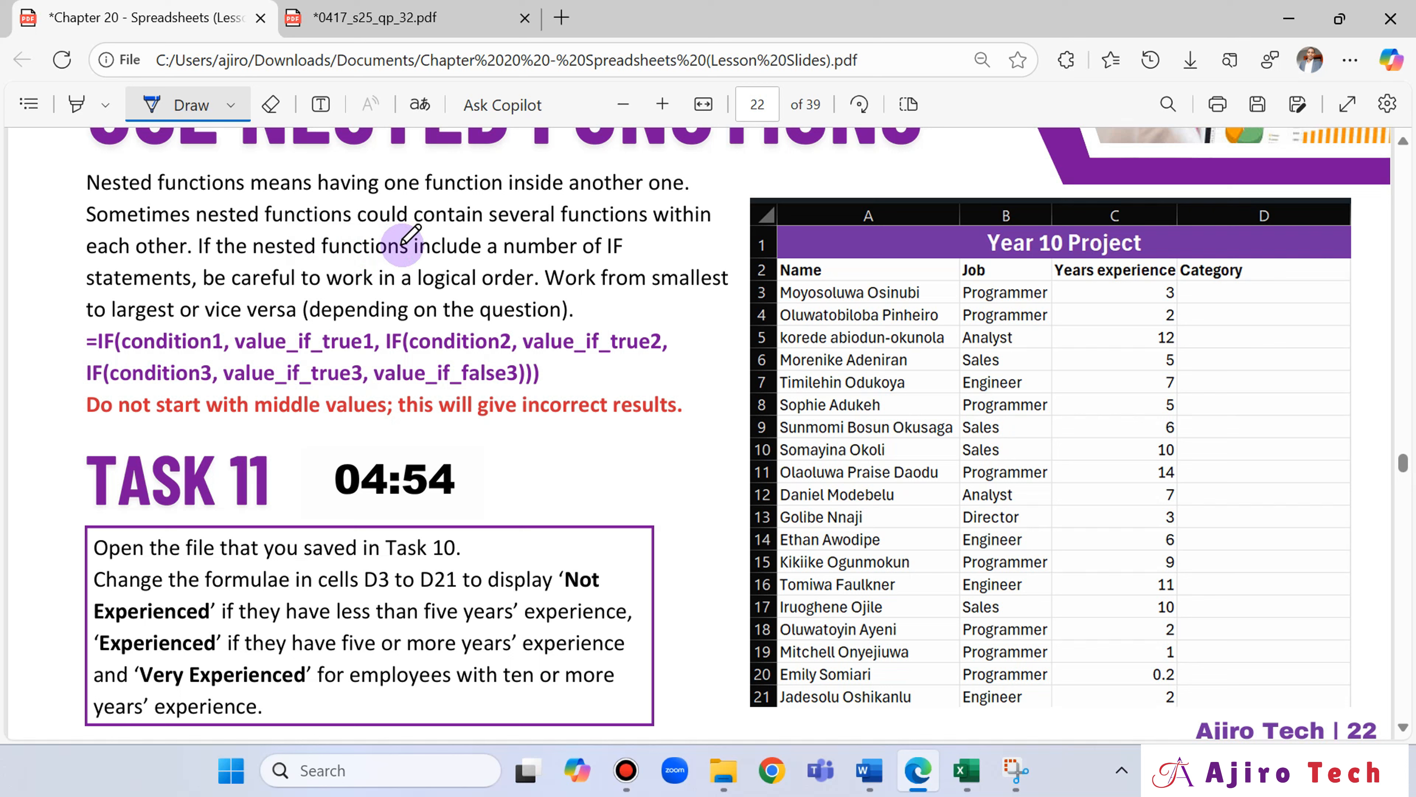
Adjust the pen thickness and handwrite short number notes in the blank space beside the Task 11 timer.
{"action": "left_click", "coordinate": [231, 104]}
{"action": "left_click_drag", "start_coordinate": [271, 523], "coordinate": [279, 515]}
{"action": "left_click", "coordinate": [956, 124]}
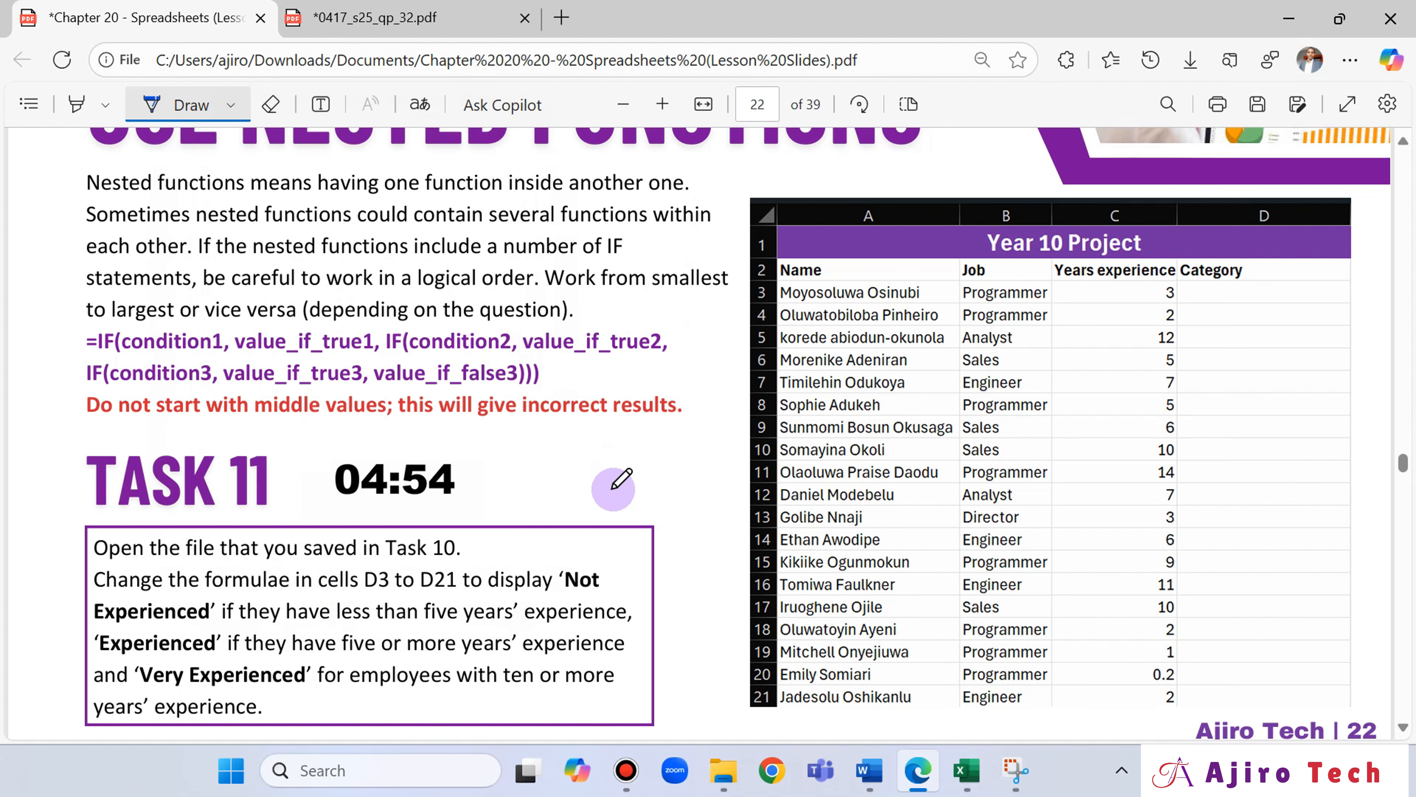
{"action": "left_click_drag", "start_coordinate": [612, 472], "coordinate": [670, 489]}
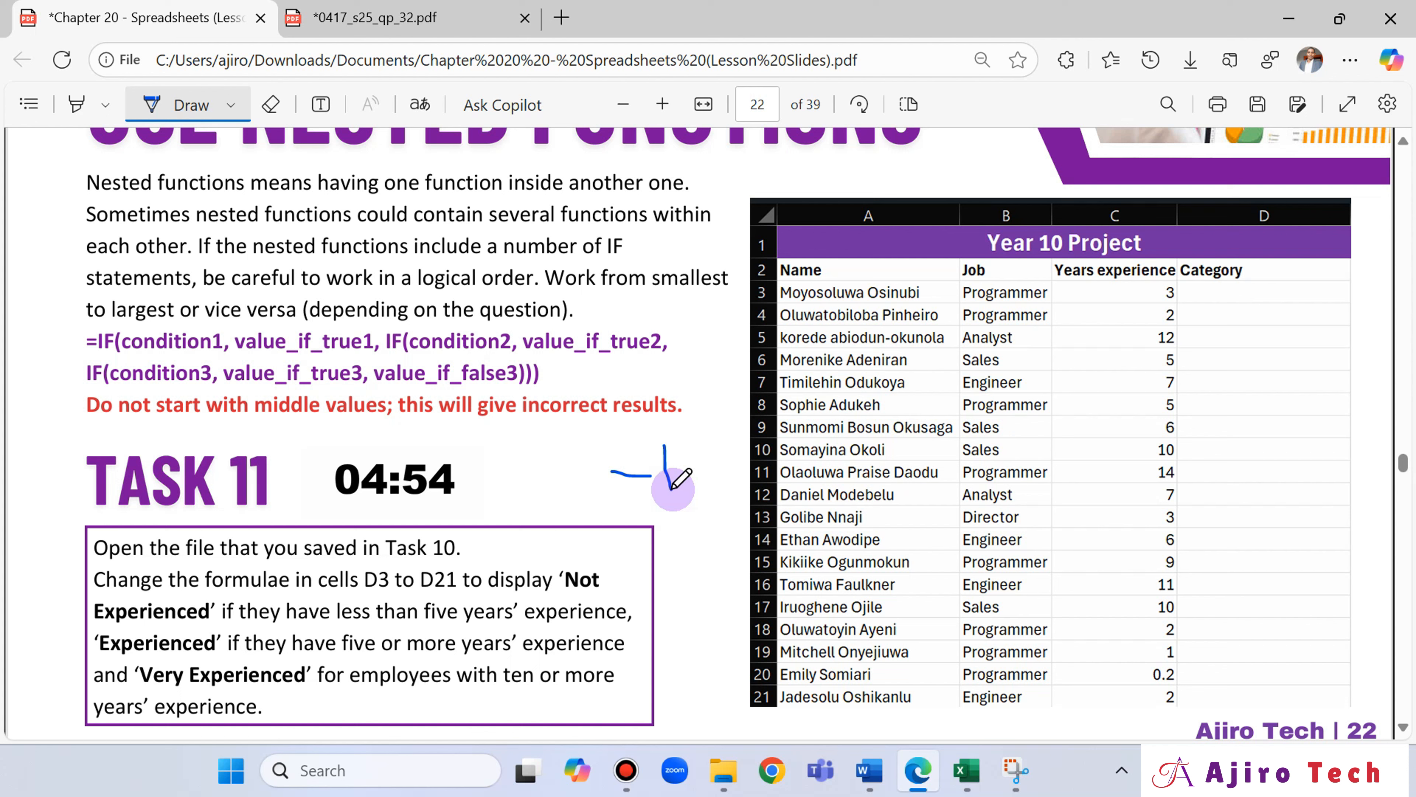
{"action": "mouse_move", "coordinate": [516, 441]}
{"action": "left_mouse_down"}
{"action": "mouse_move", "coordinate": [540, 459]}
{"action": "mouse_move", "coordinate": [528, 449]}
{"action": "mouse_move", "coordinate": [533, 478]}
{"action": "mouse_move", "coordinate": [588, 450]}
{"action": "mouse_move", "coordinate": [561, 493]}
{"action": "mouse_move", "coordinate": [568, 516]}
{"action": "mouse_move", "coordinate": [631, 500]}
{"action": "left_mouse_up"}
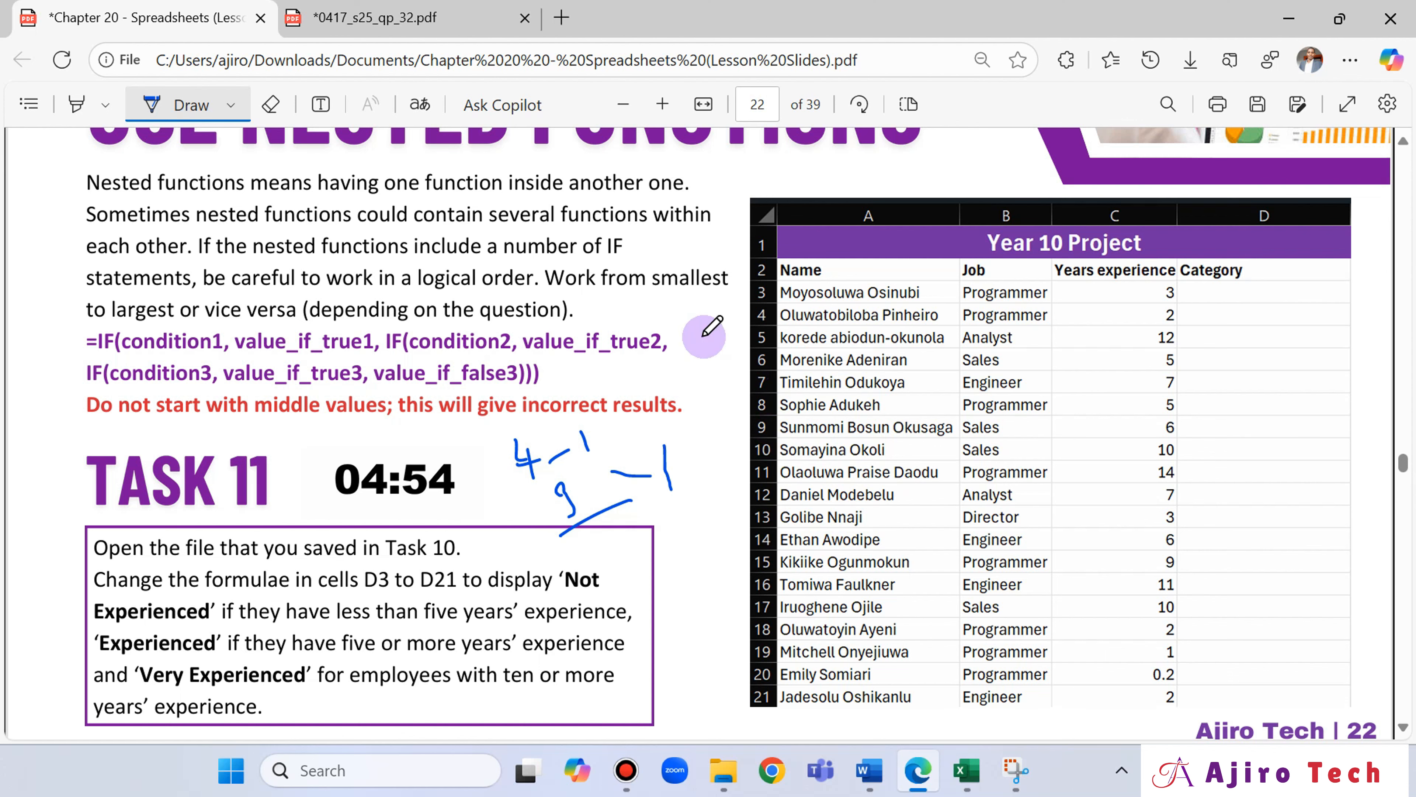
Switch back to Excel and try nesting IF(MIN(B12:B14)=B13 as the value_if_true of the B15 formula.
{"action": "left_click", "coordinate": [391, 19]}
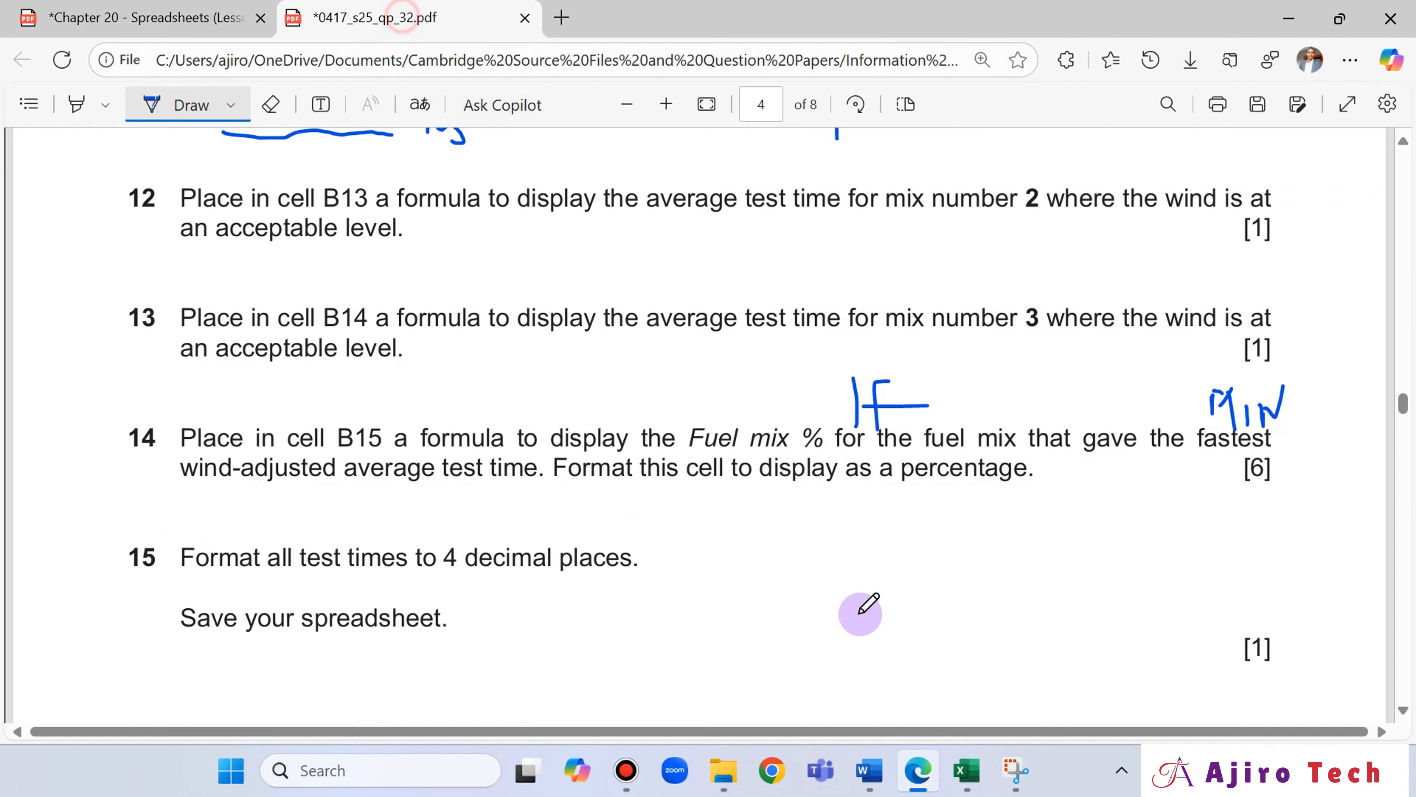
{"action": "left_click", "coordinate": [968, 781]}
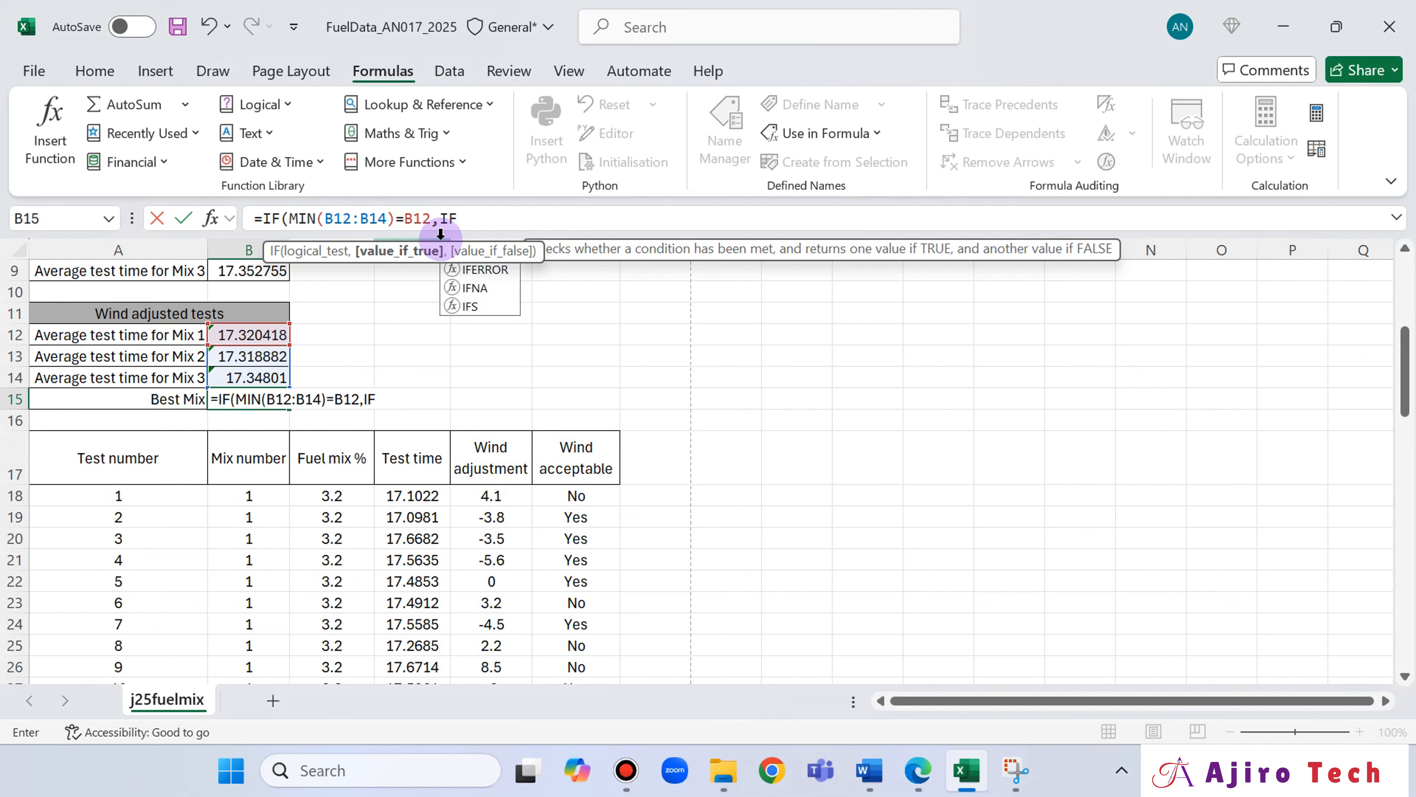
{"action": "type", "text": "(MIN"}
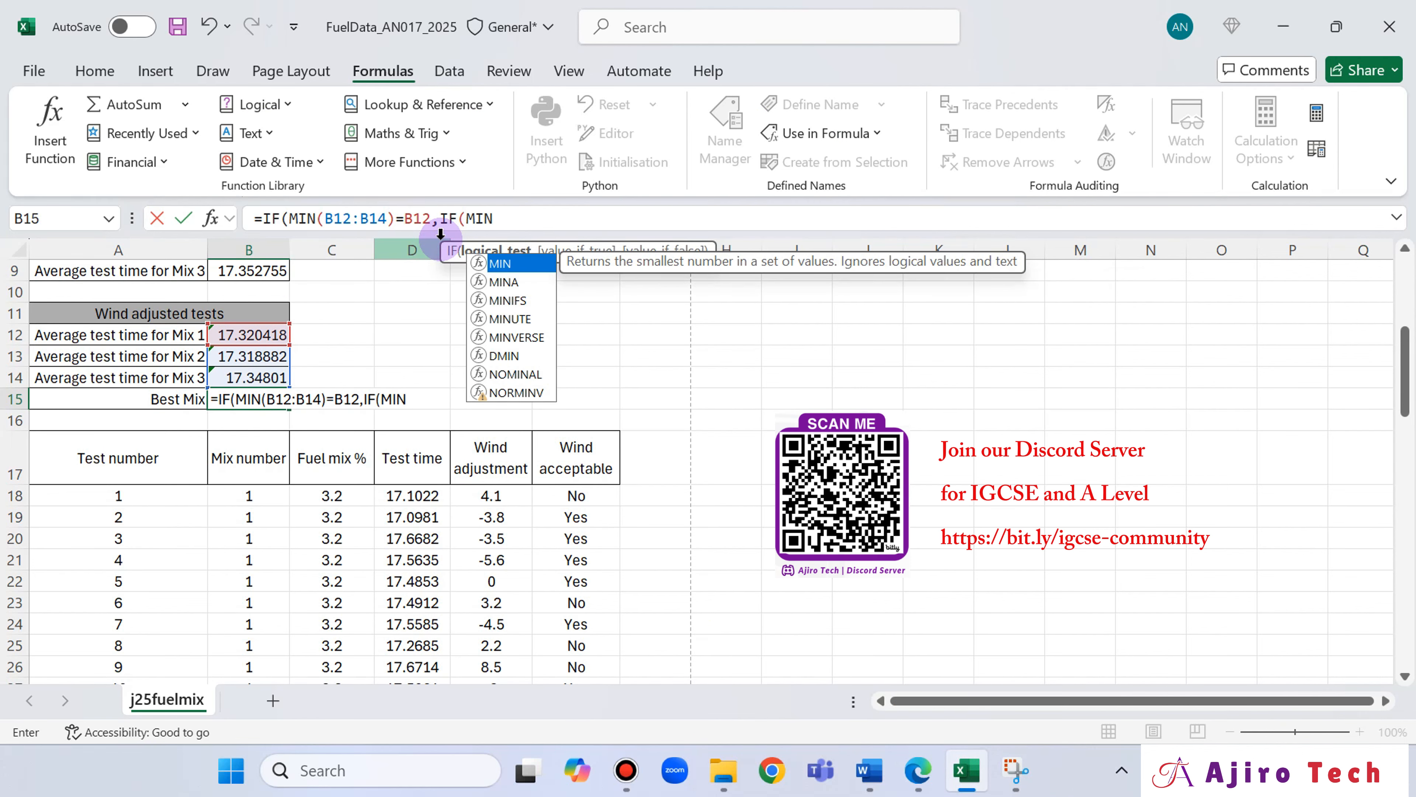
{"action": "double_click", "coordinate": [510, 264]}
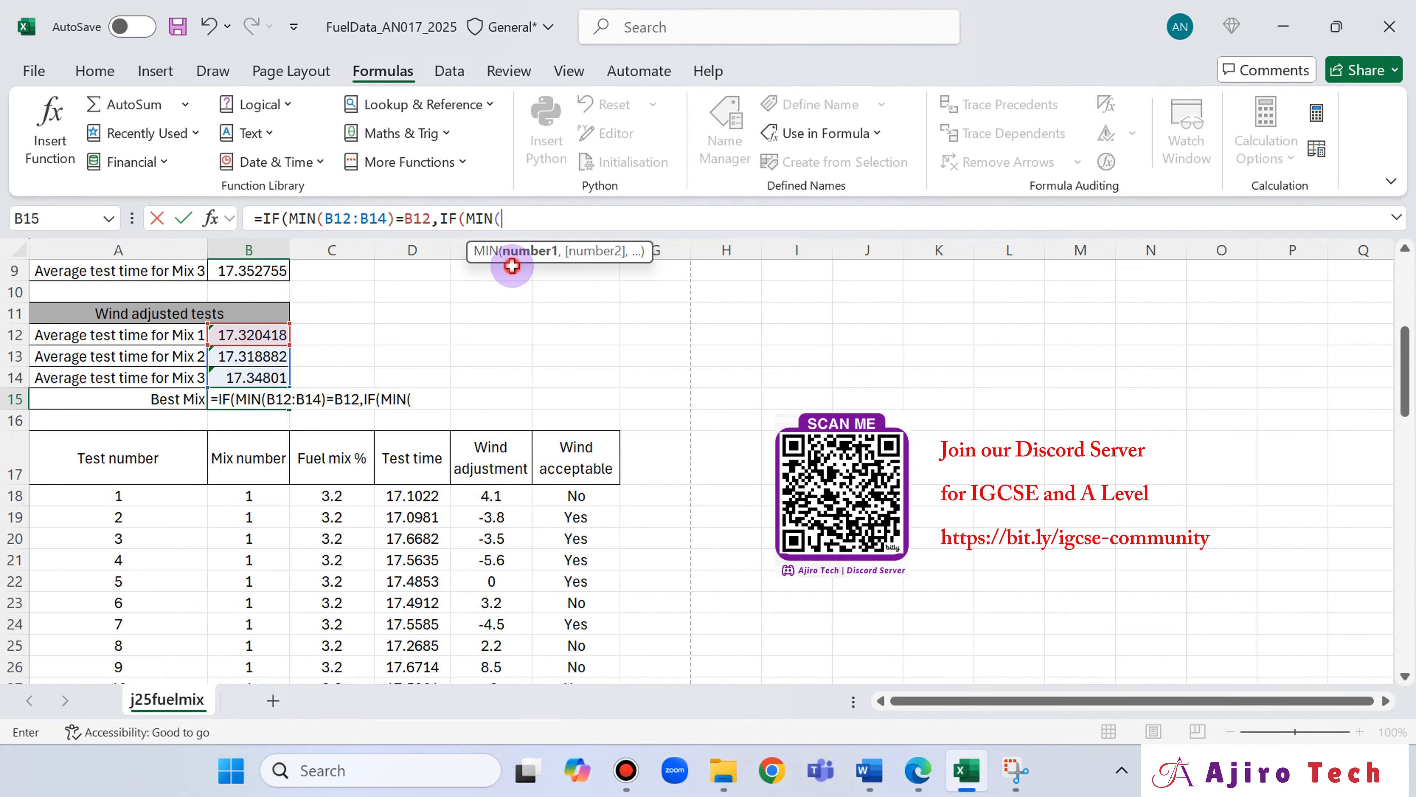
{"action": "left_click_drag", "start_coordinate": [260, 335], "coordinate": [257, 376]}
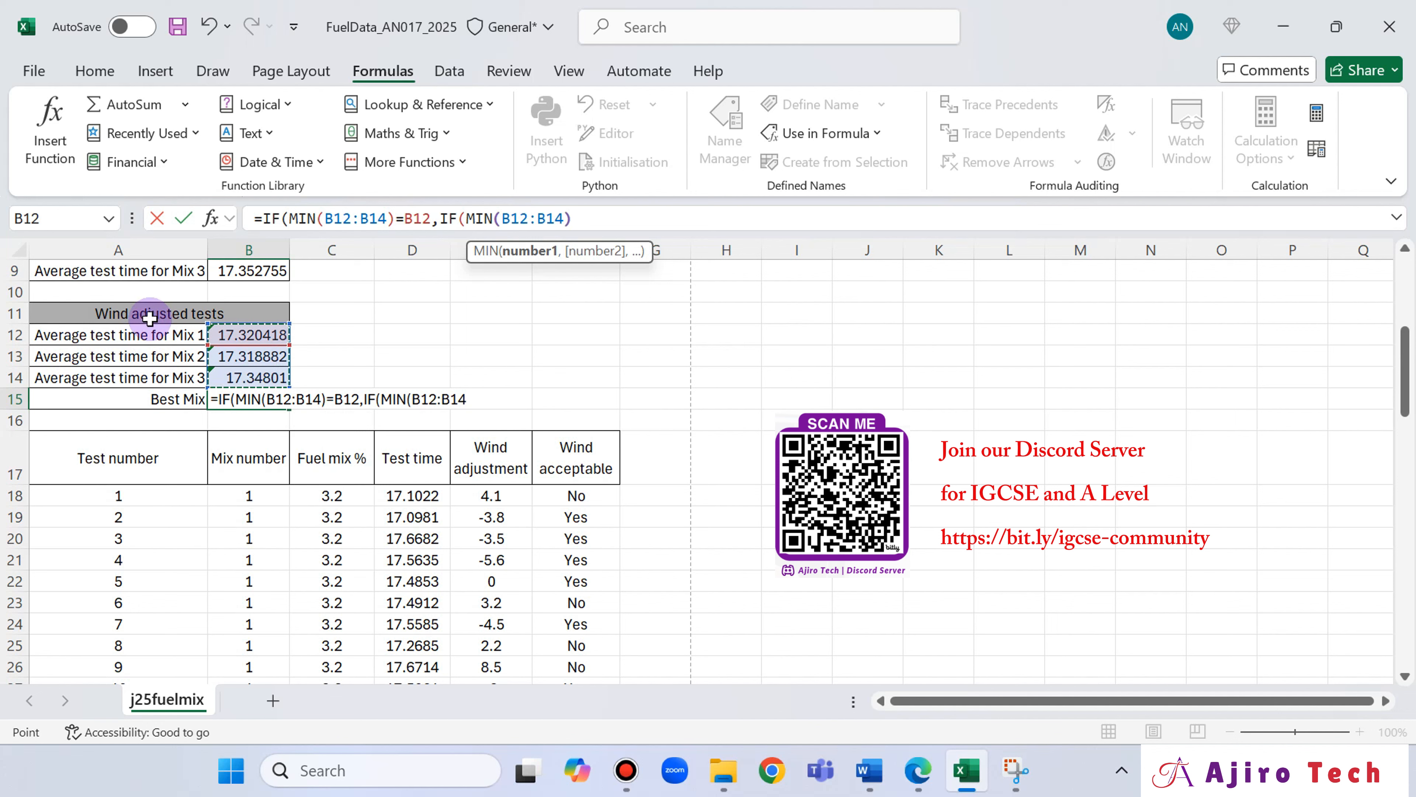
{"action": "type", "text": ")"}
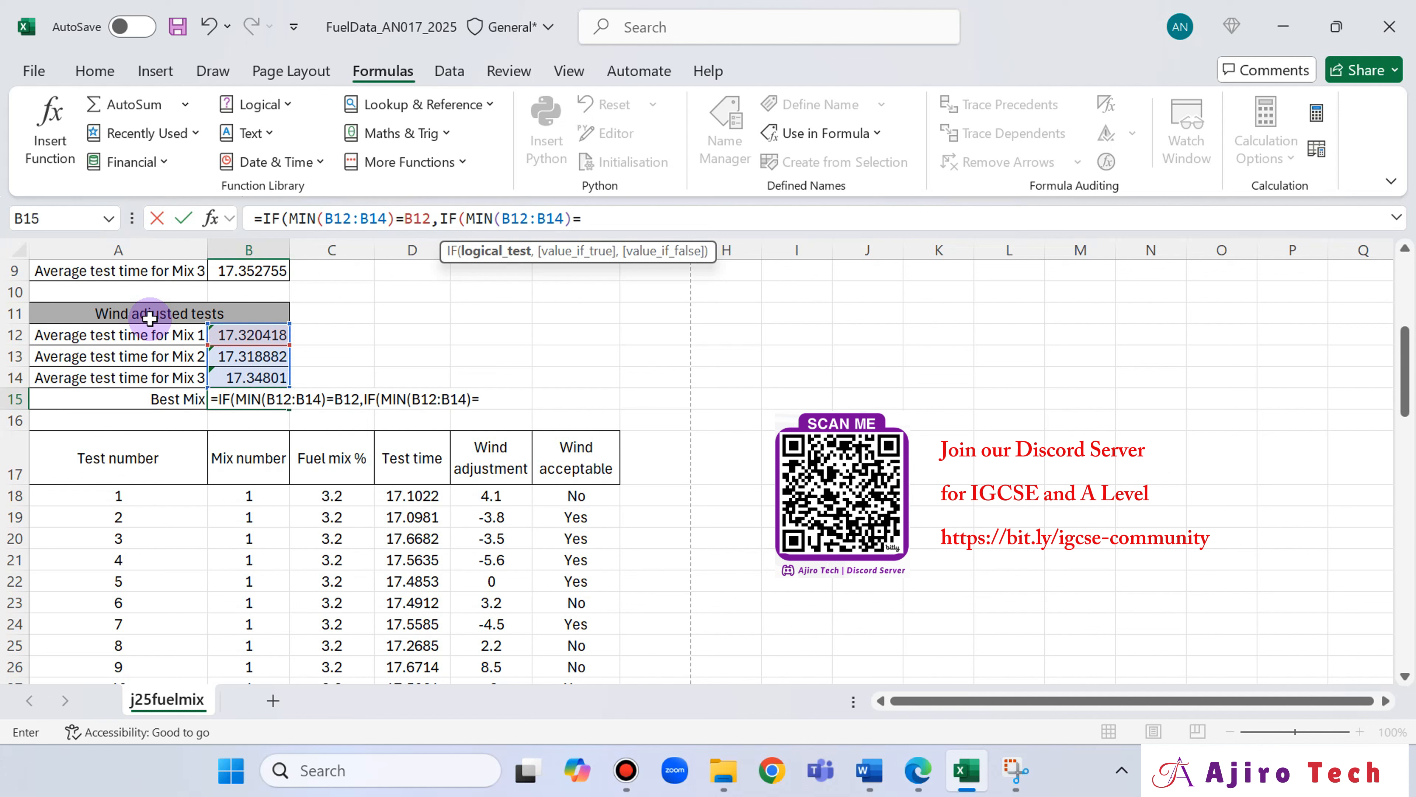
{"action": "type", "text": "="}
{"action": "left_click", "coordinate": [244, 356]}
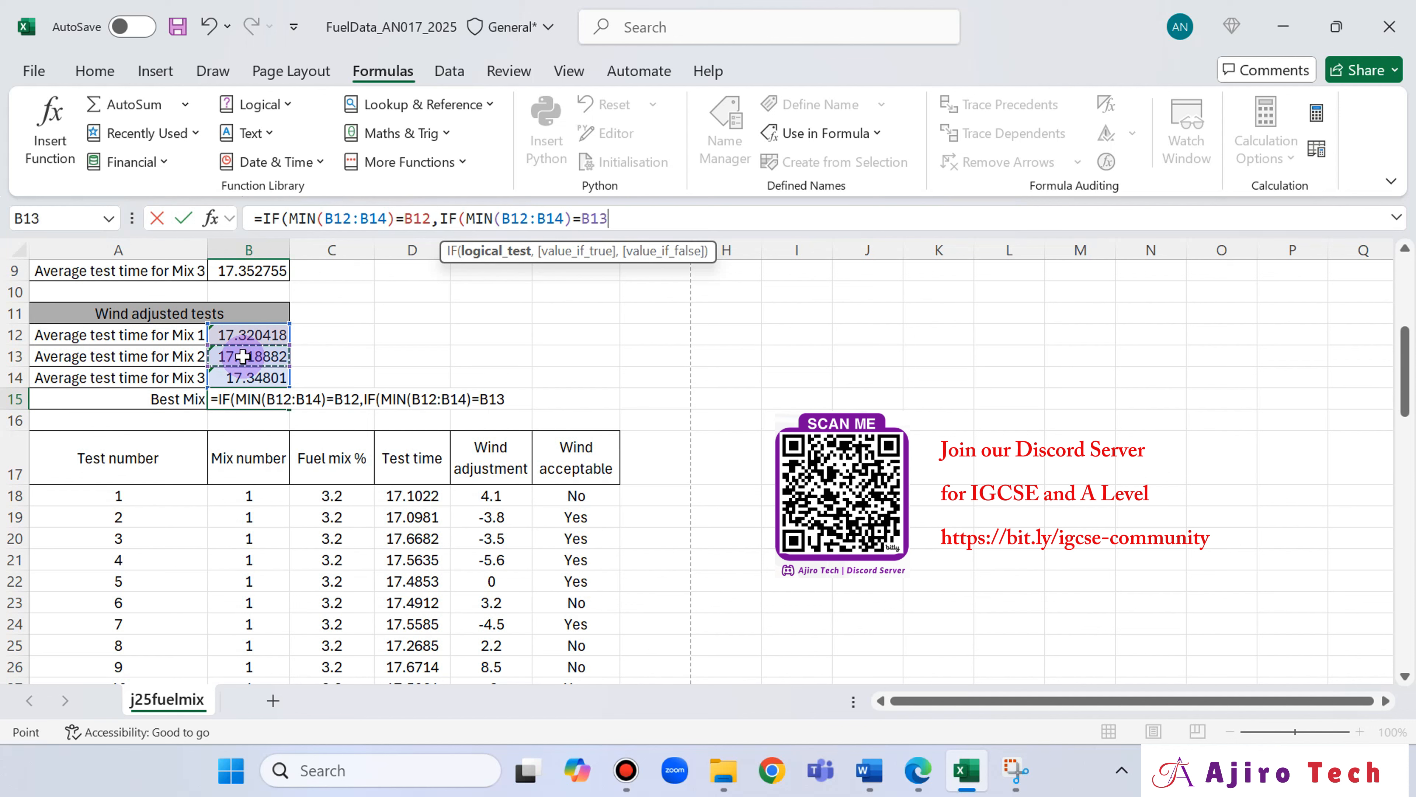
Replace the nested IF following the B12 test with 3.2% as the value_if_true.
{"action": "left_click", "coordinate": [442, 218]}
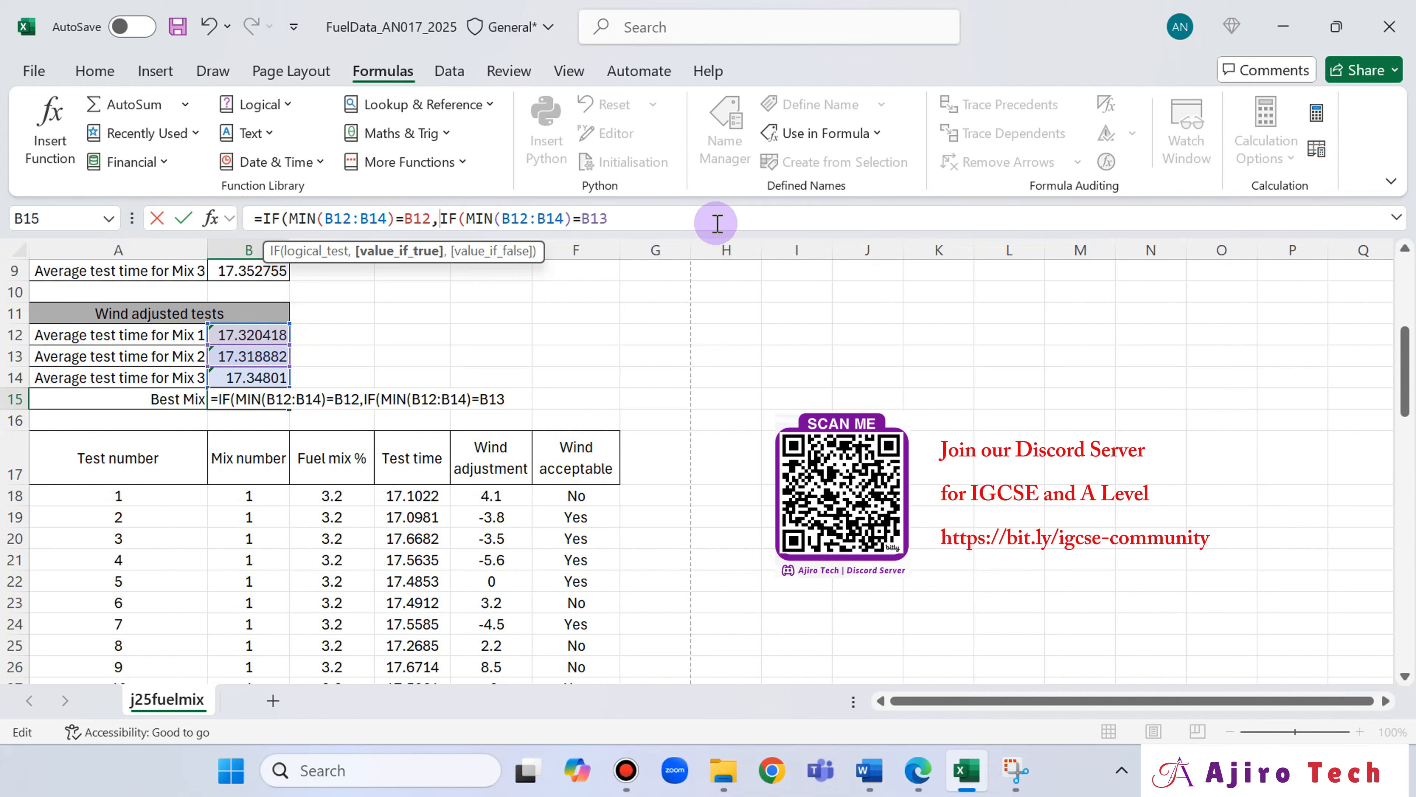
{"action": "left_click_drag", "start_coordinate": [611, 217], "coordinate": [451, 220]}
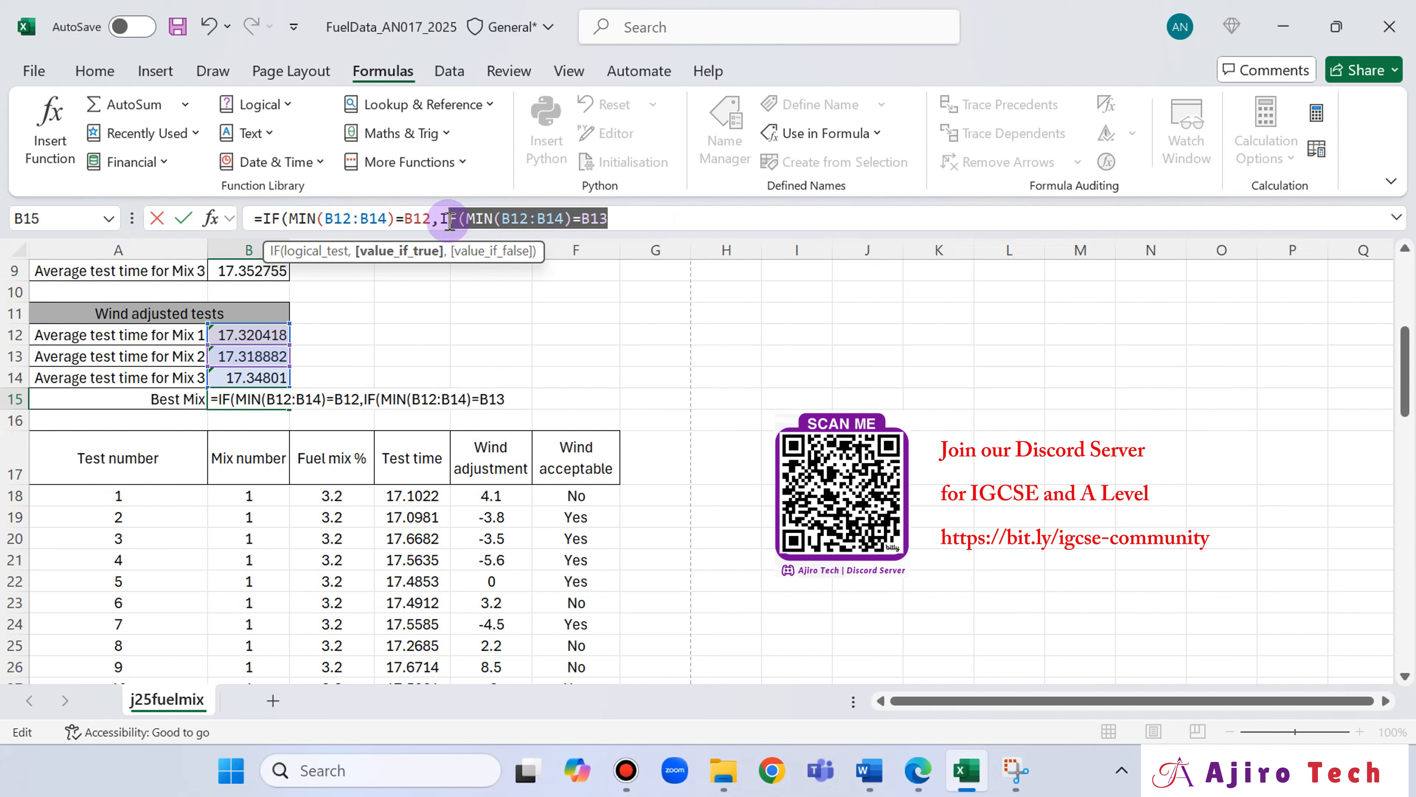
{"action": "key", "text": "BackSpace"}
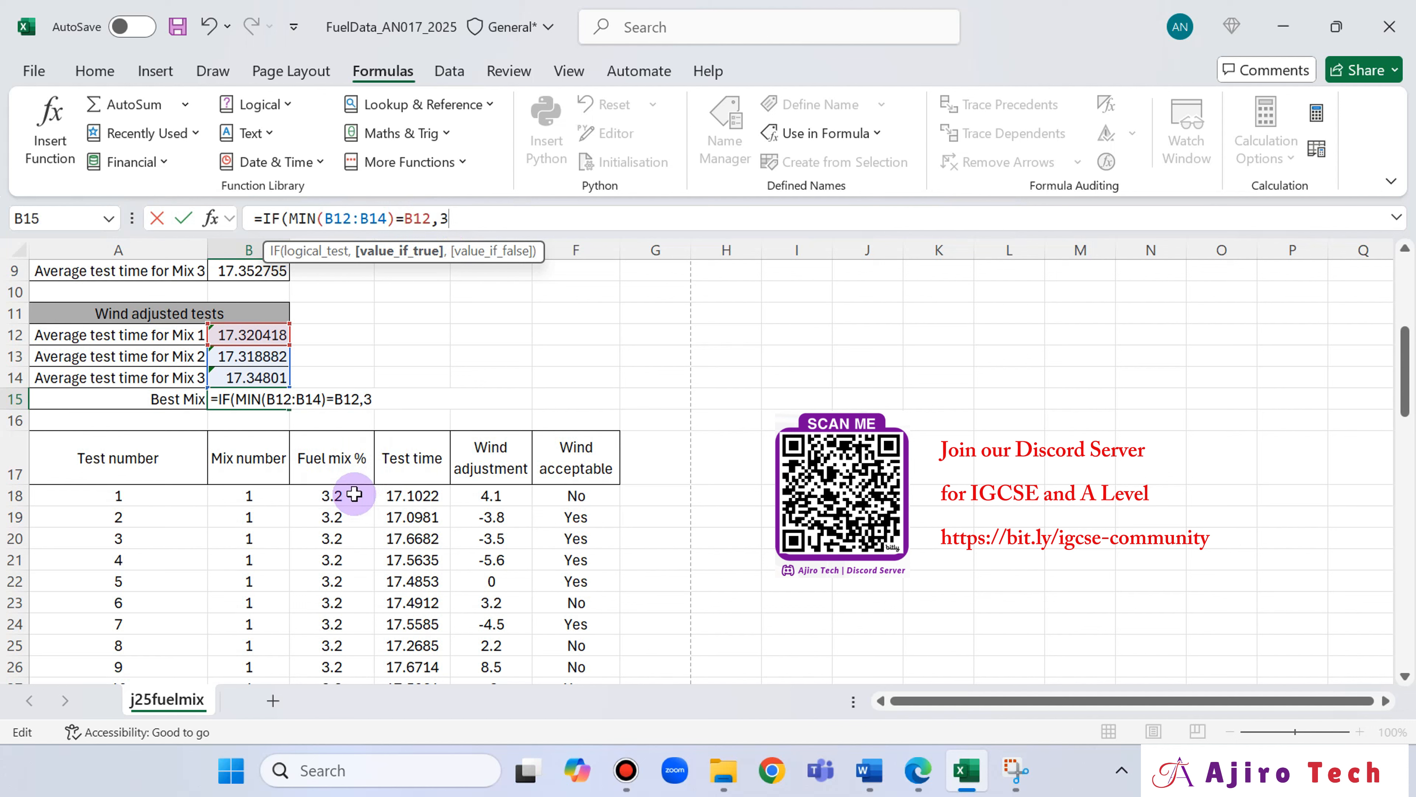
{"action": "type", "text": "2"}
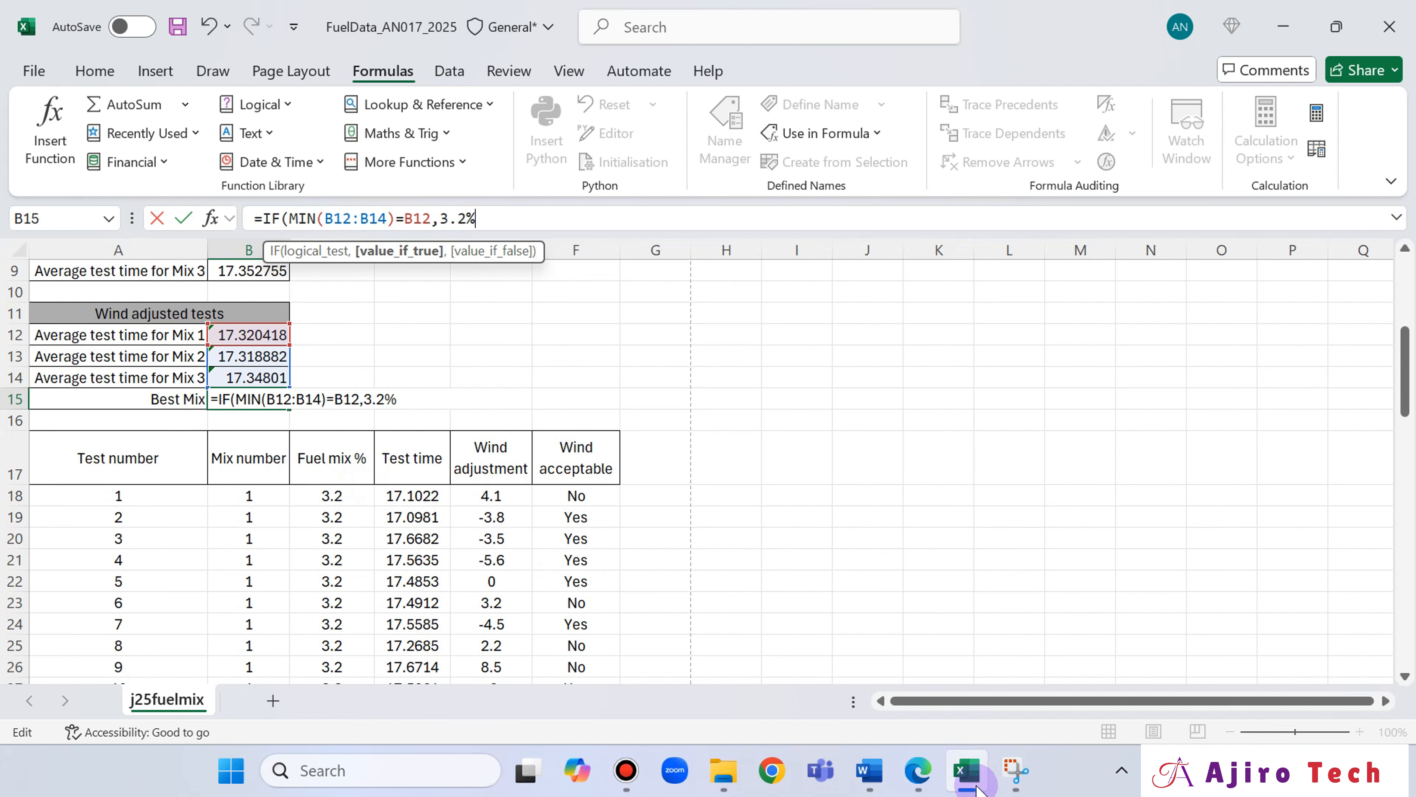
Recheck question 14 in Edge, then in Excel enclose 3.2% in quotation marks followed by a comma.
{"action": "left_click", "coordinate": [913, 784]}
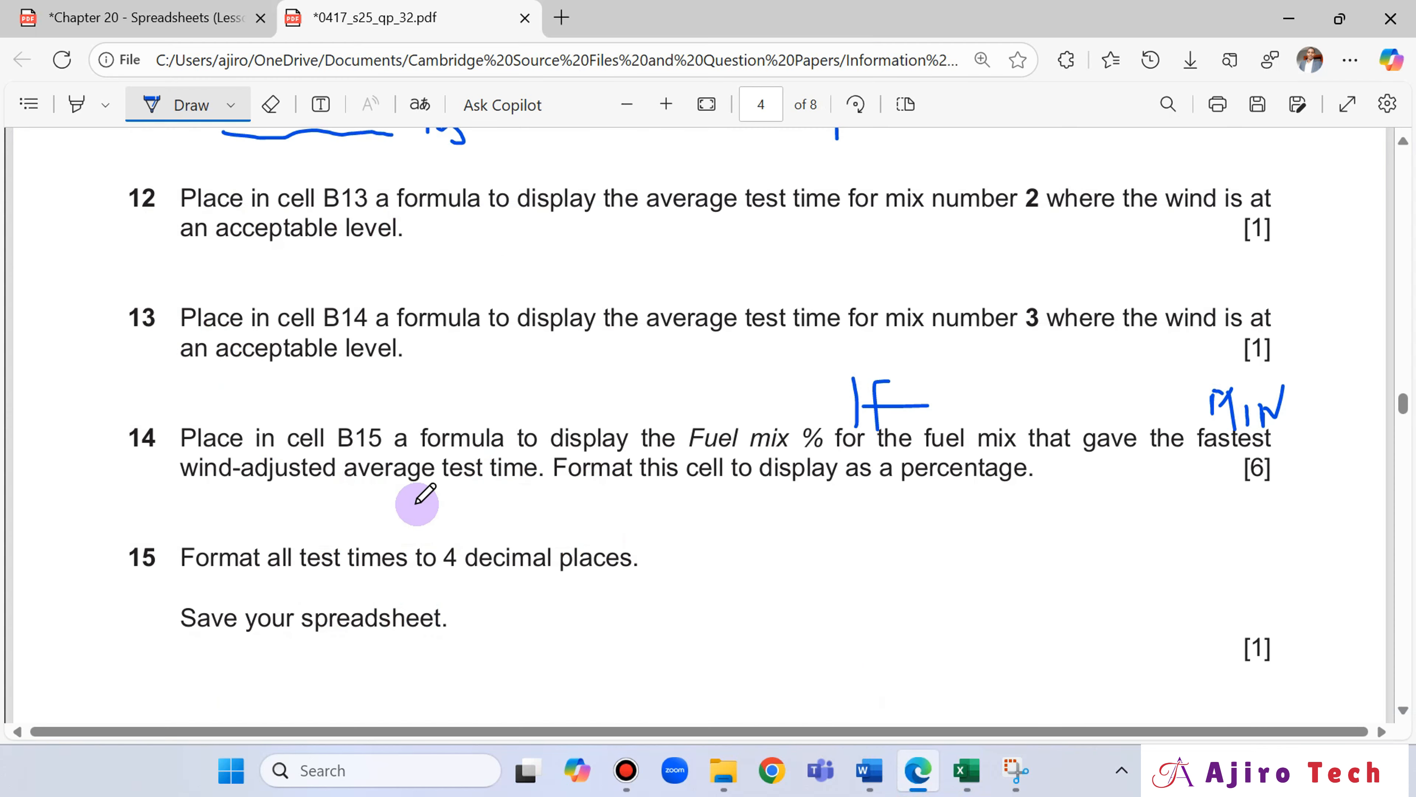
{"action": "left_click", "coordinate": [962, 775]}
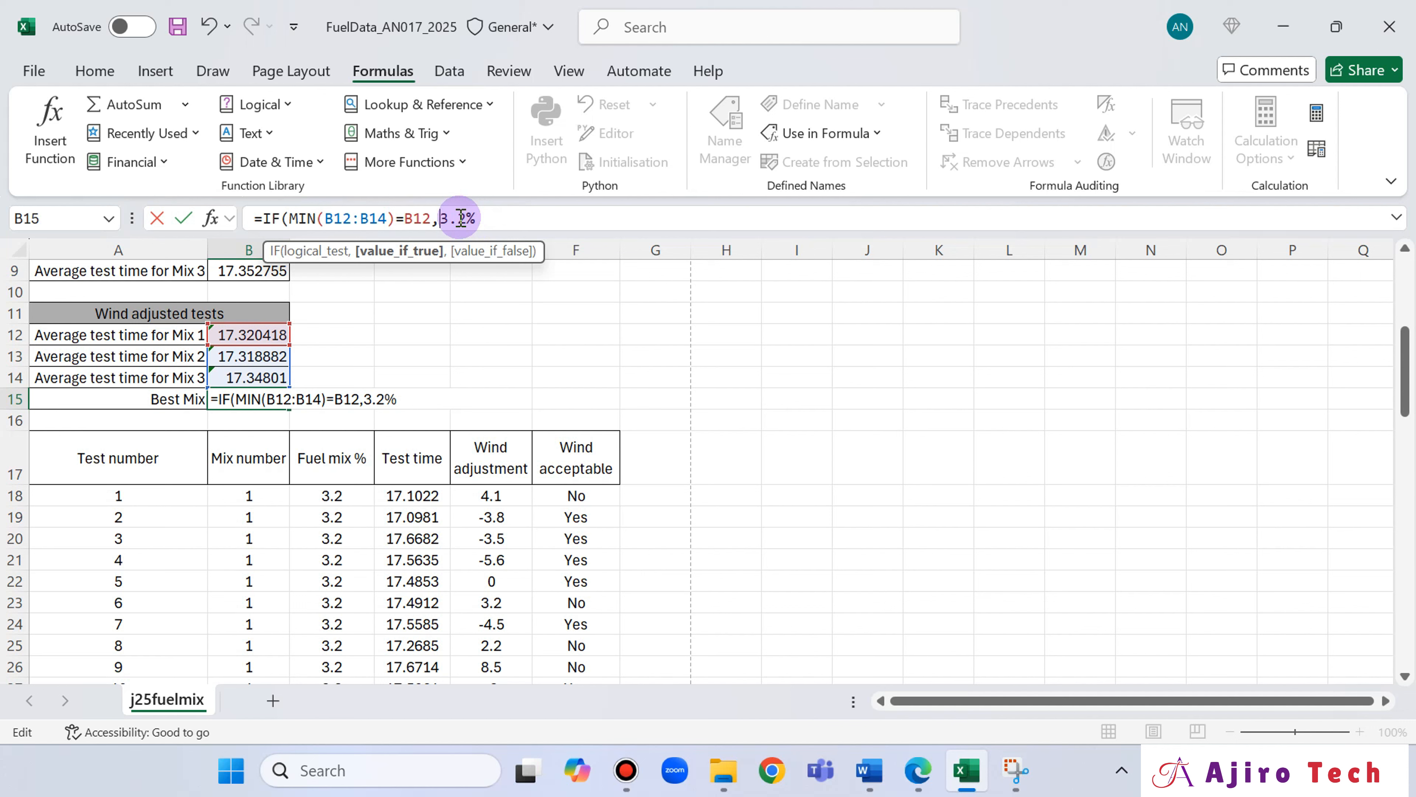
{"action": "type", "text": "\","}
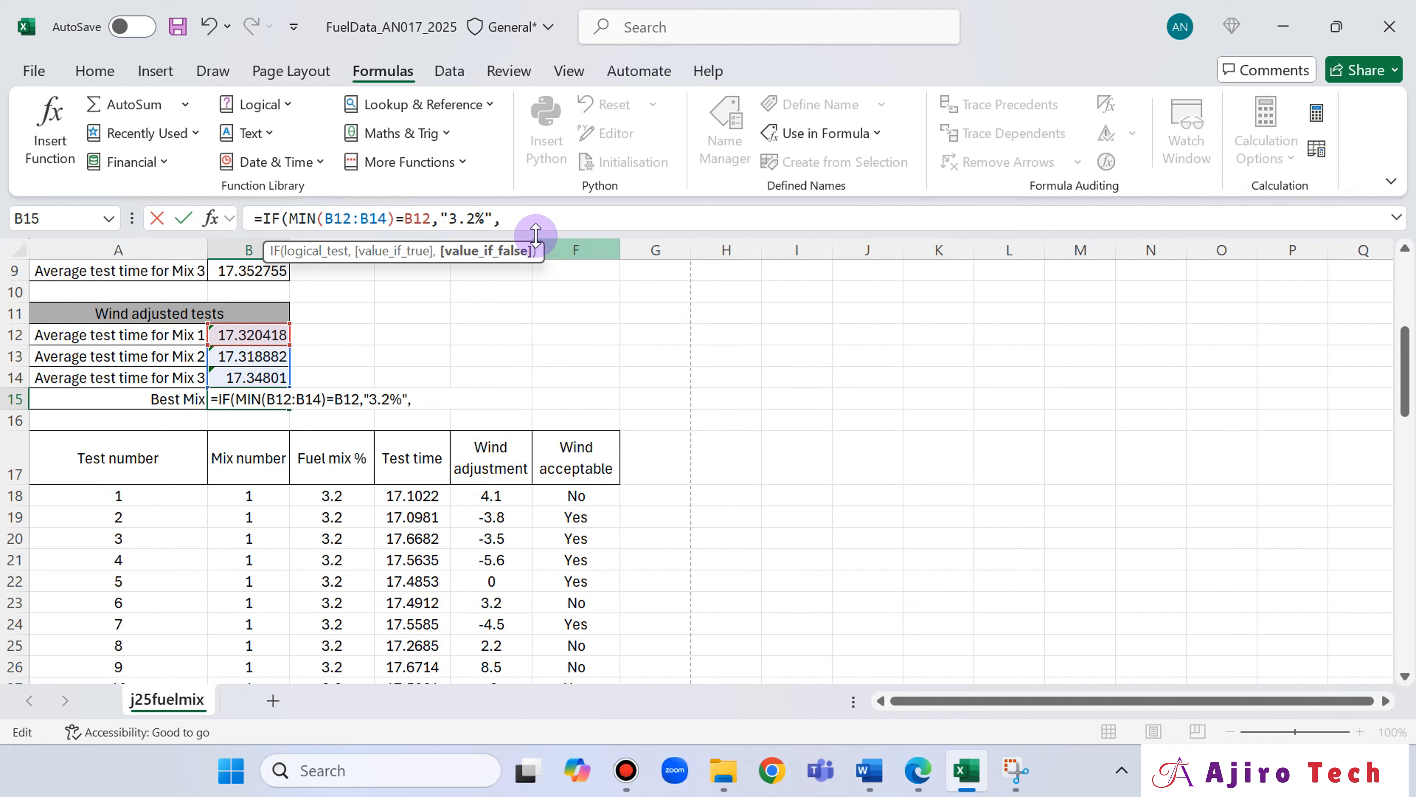
Remove the quotation marks around 3.2% in the B15 formula.
{"action": "left_click", "coordinate": [492, 211]}
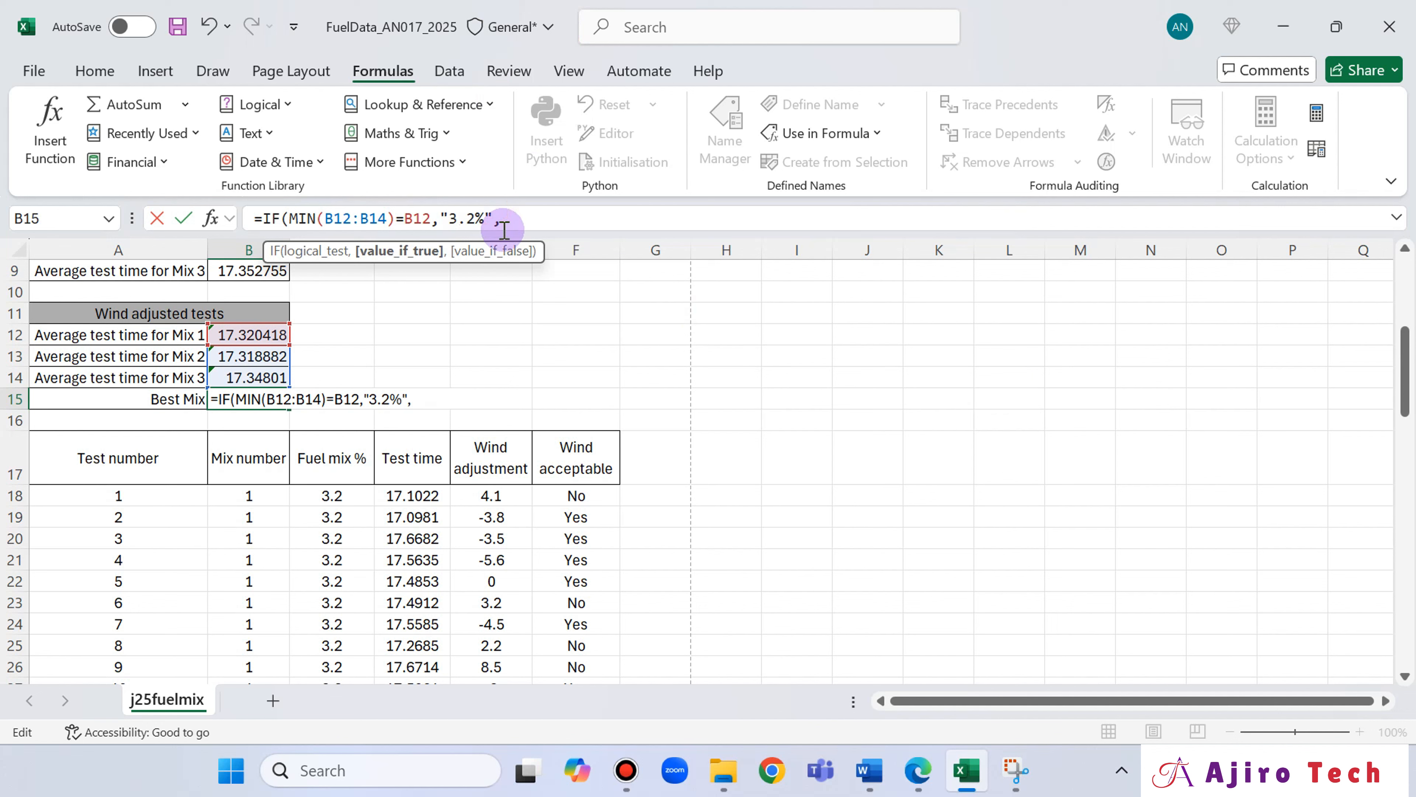
{"action": "key", "text": "BackSpace"}
{"action": "key", "text": "Left"}
{"action": "key", "text": "Left"}
{"action": "key", "text": "Left"}
{"action": "key", "text": "Left"}
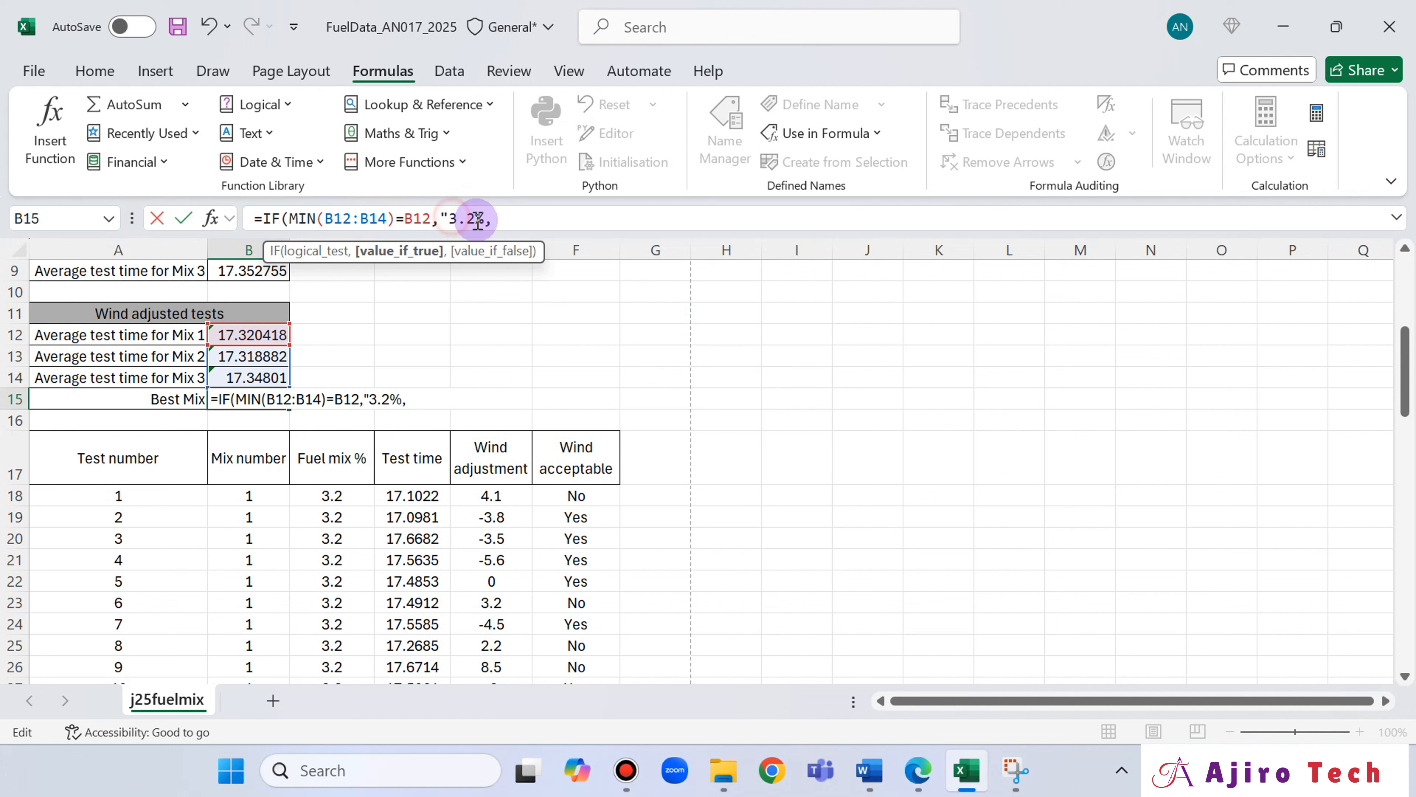
{"action": "key", "text": "BackSpace"}
Append a second IF as the value_if_false, with IF(B12:B14)=B13 followed by 3.4% and a comma.
{"action": "left_click", "coordinate": [504, 219]}
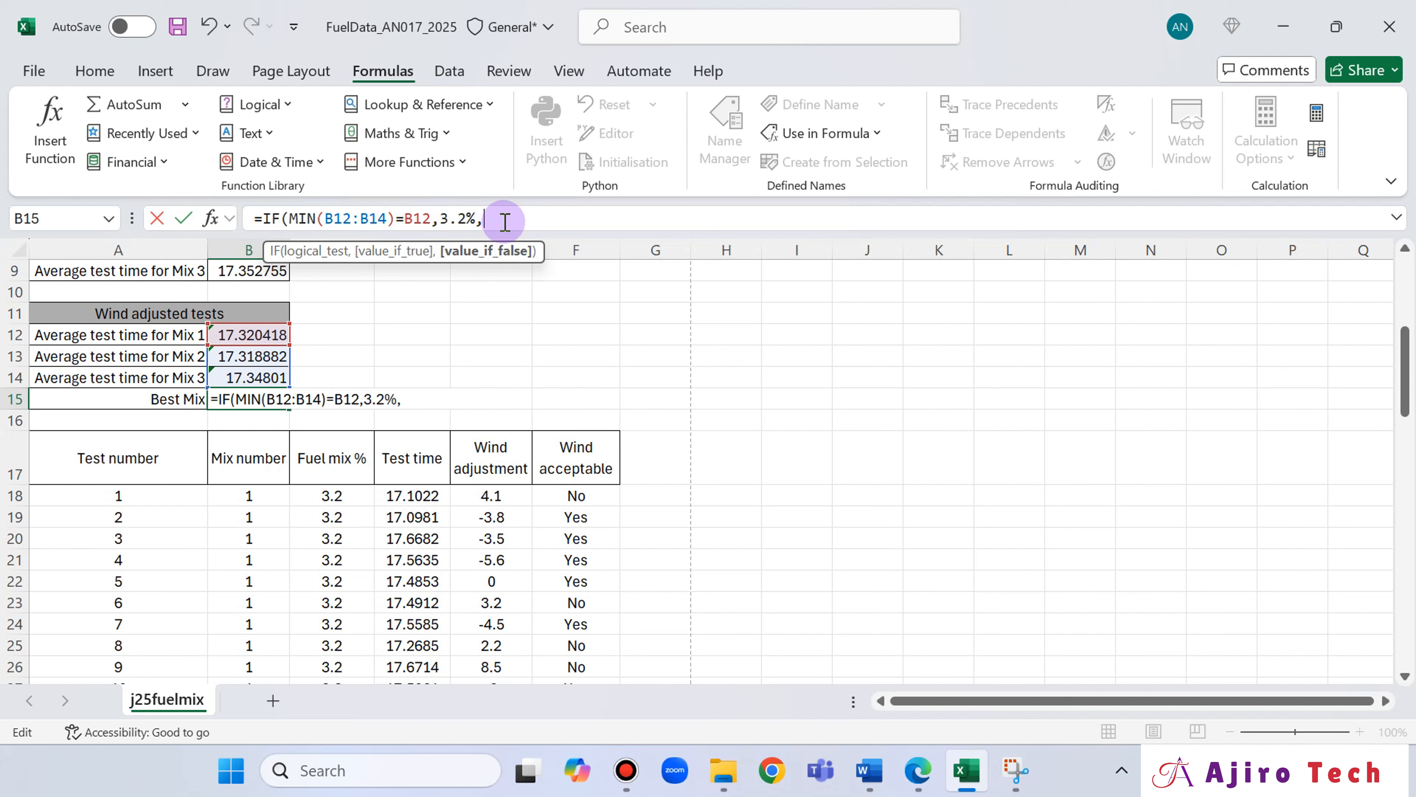
{"action": "type", "text": "IF"}
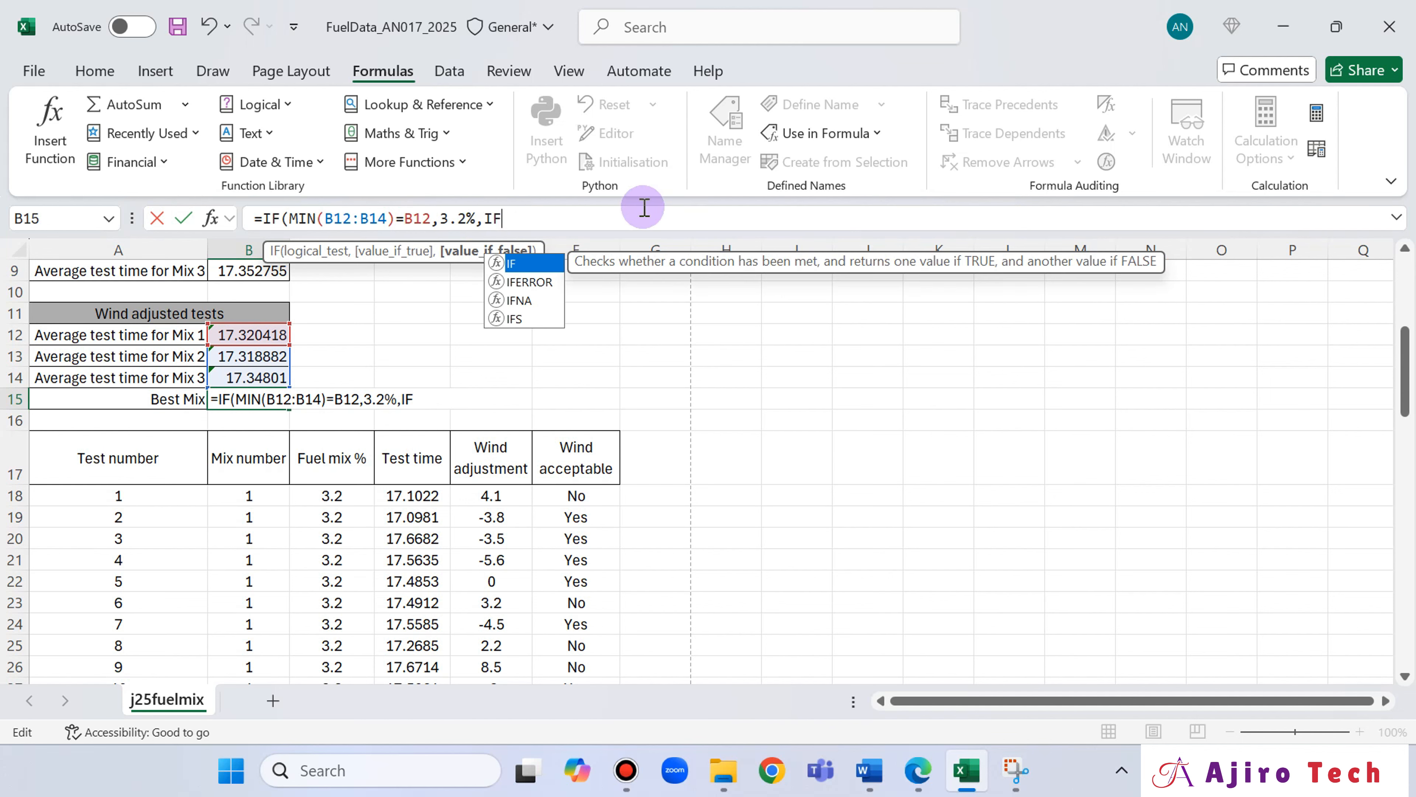
{"action": "double_click", "coordinate": [516, 264]}
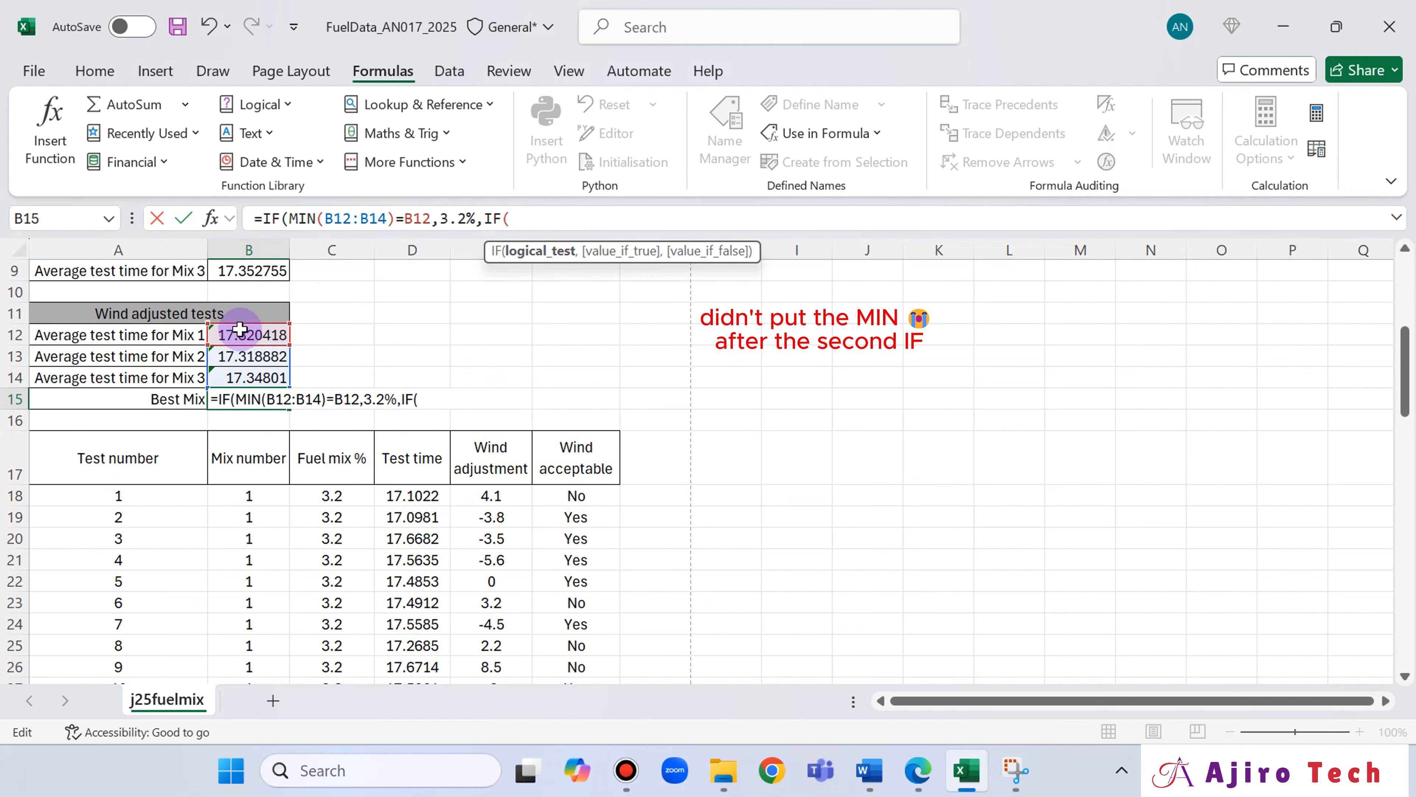
{"action": "left_click_drag", "start_coordinate": [241, 338], "coordinate": [241, 381]}
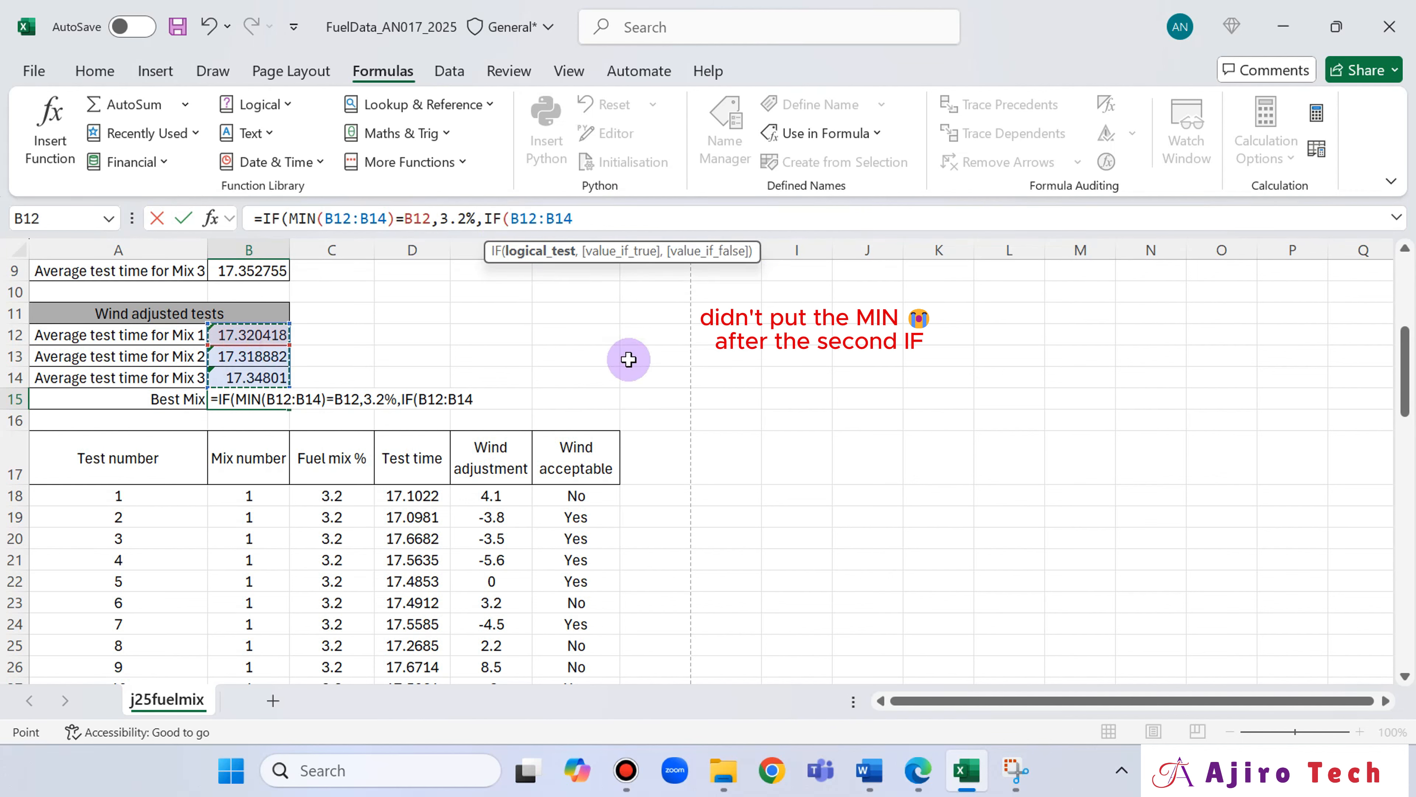
{"action": "type", "text": ")"}
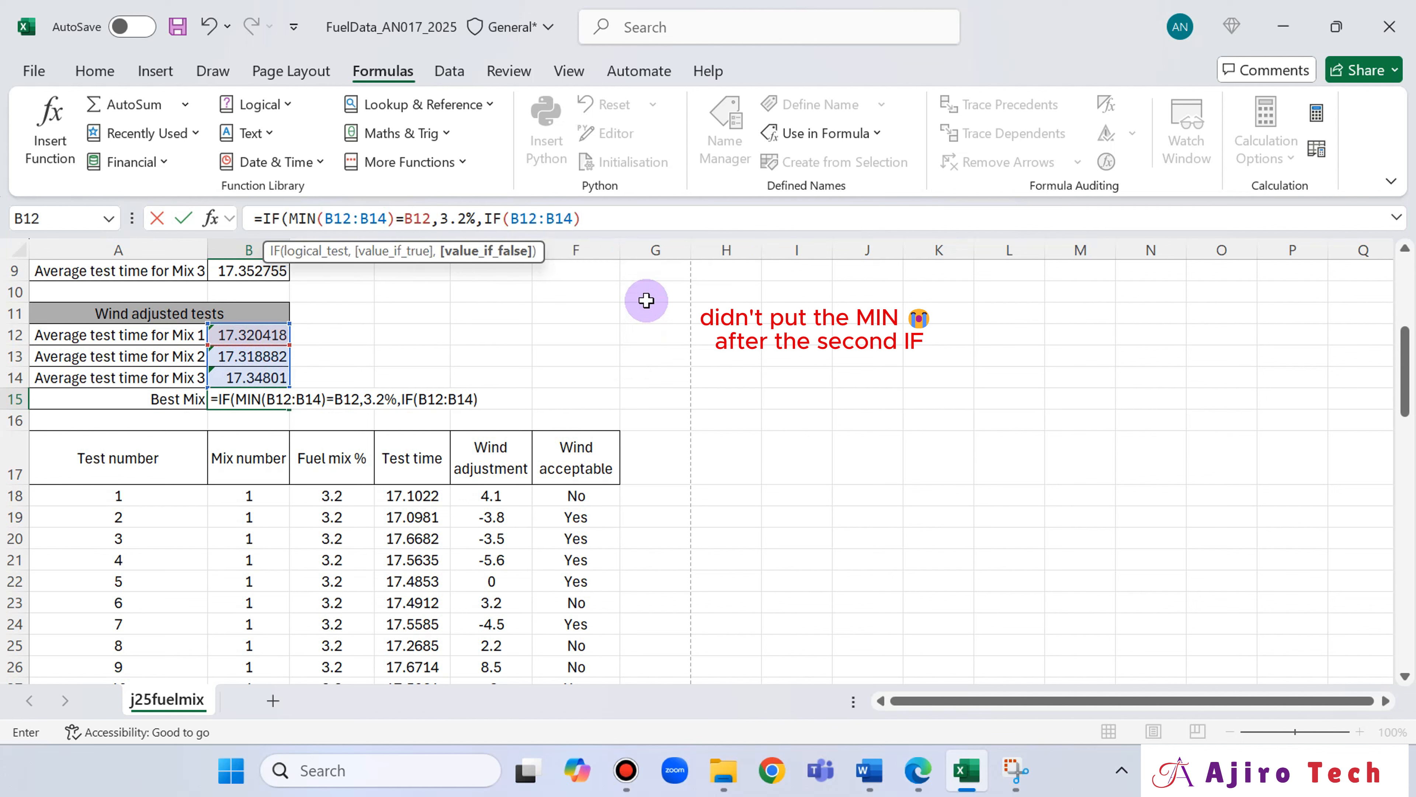
{"action": "type", "text": "="}
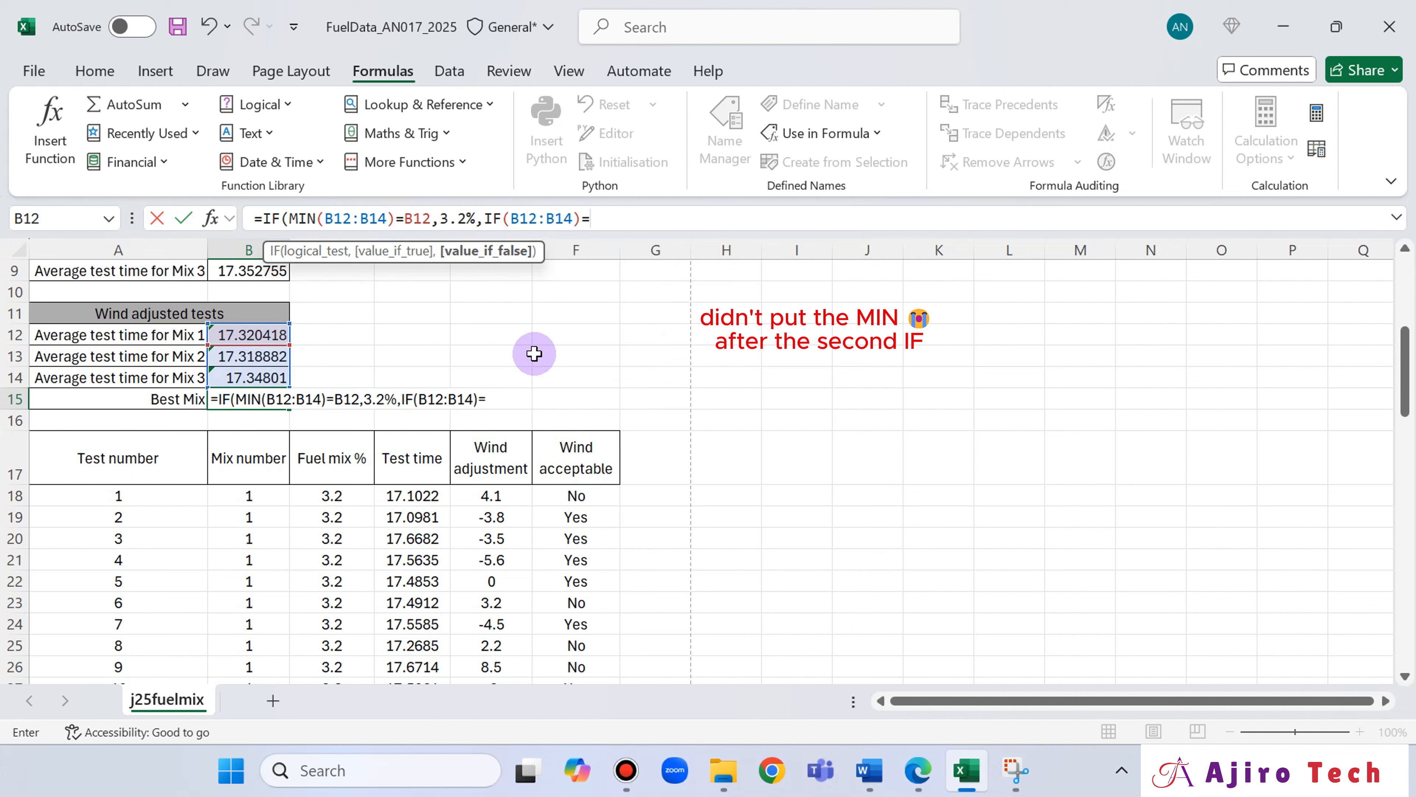
{"action": "left_click", "coordinate": [256, 356]}
{"action": "type", "text": ","}
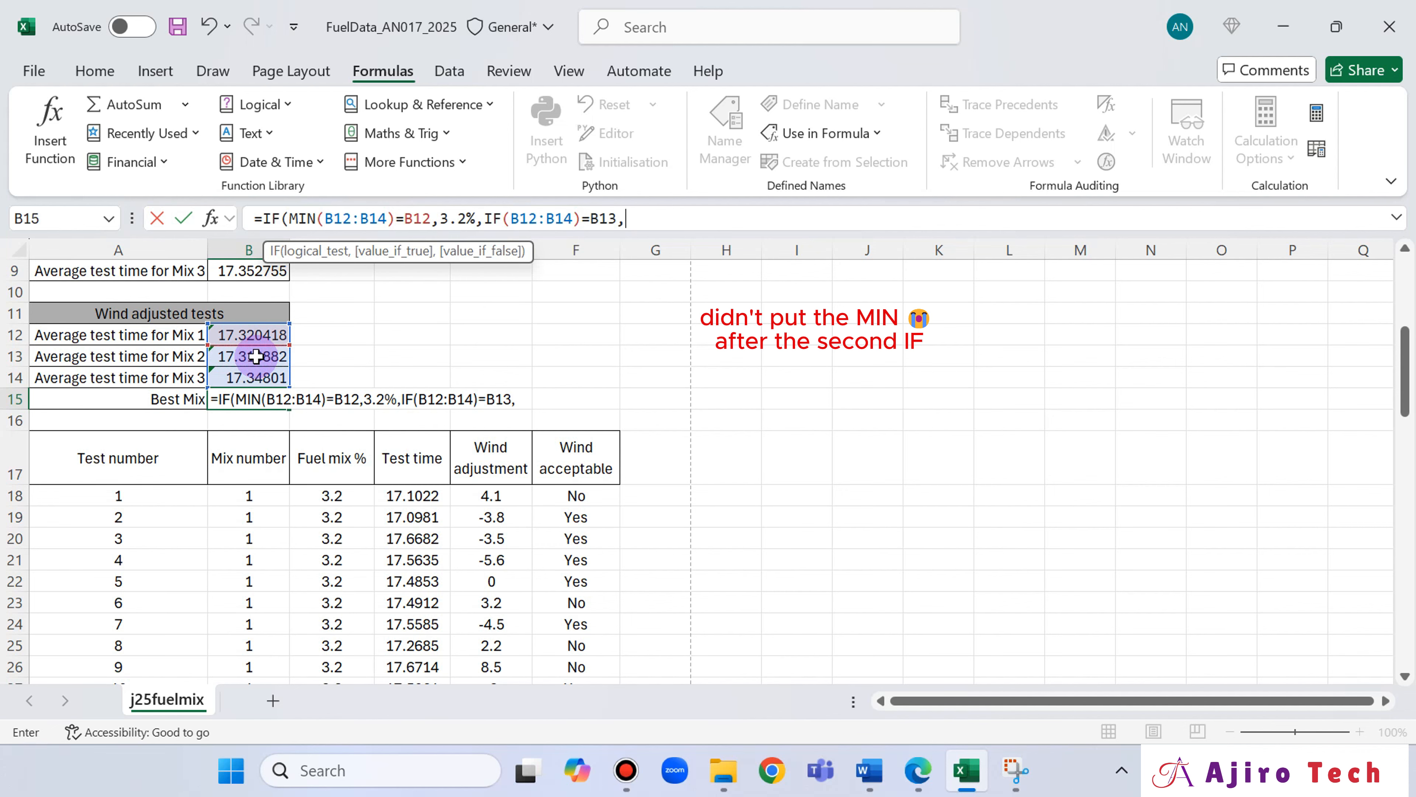
{"action": "scroll", "coordinate": [379, 563], "scroll_direction": "down", "scroll_amount": 6}
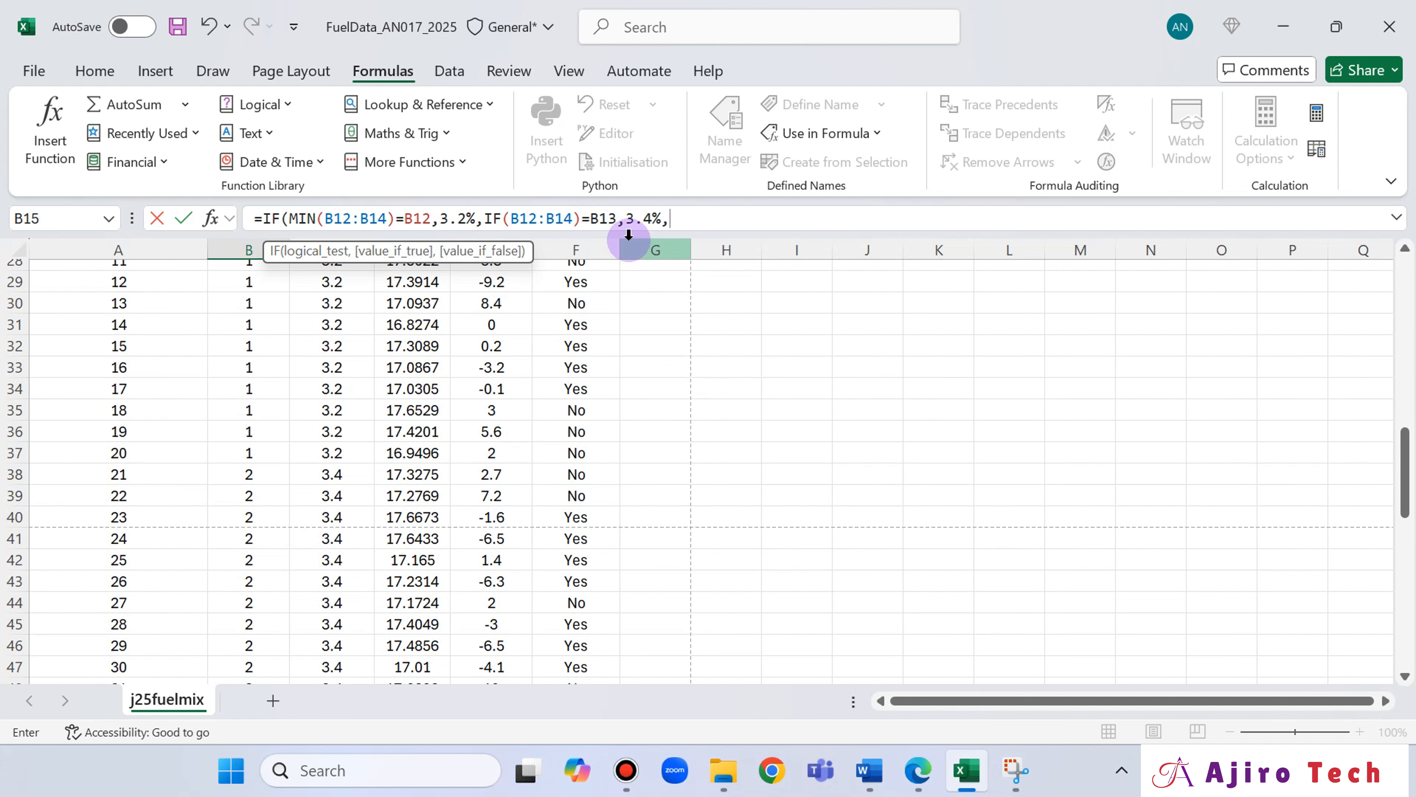
Finish the nested IF in the B15 formula with 3.6% as its value_if_false and a closing parenthesis, and submit it.
{"action": "type", "text": "IF"}
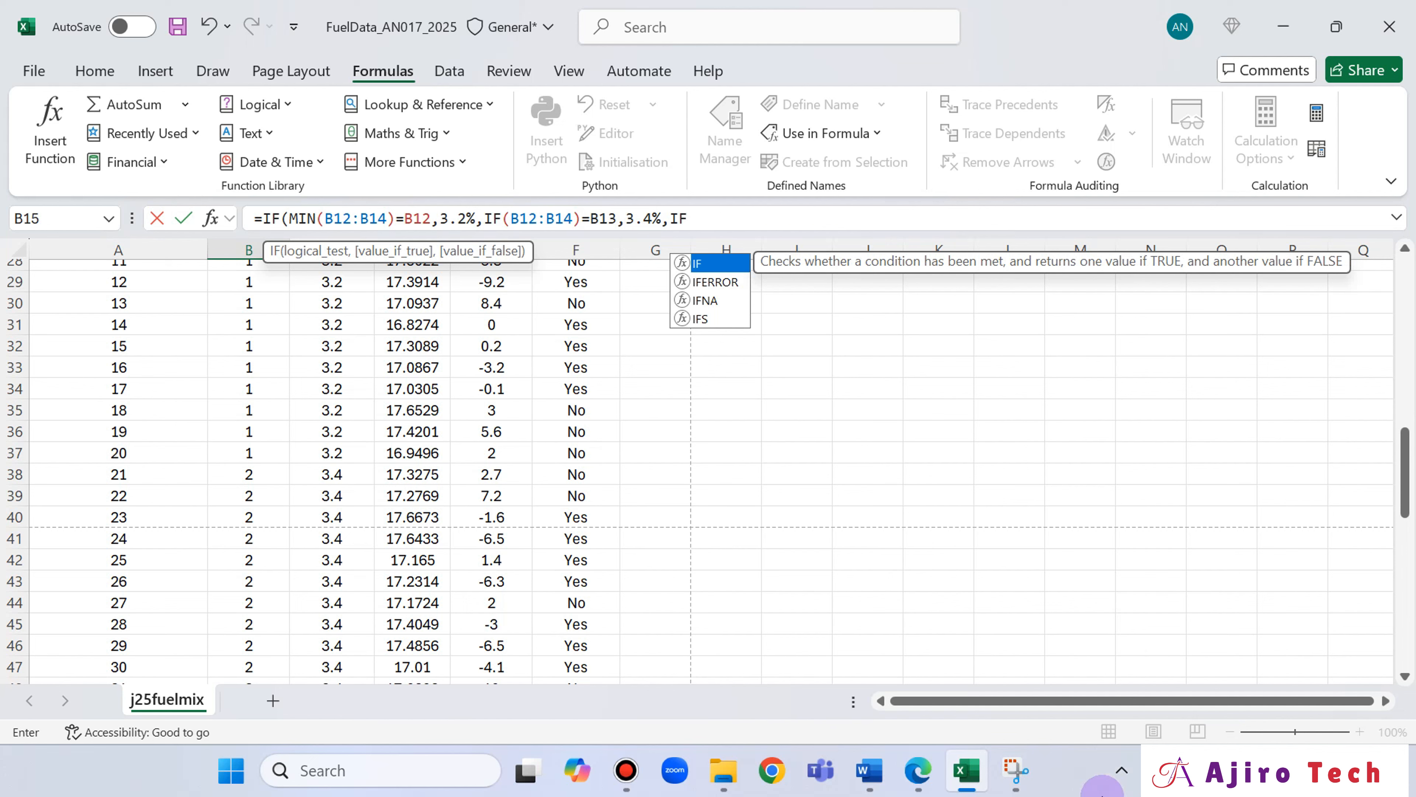
{"action": "key", "text": "BackSpace"}
{"action": "key", "text": "BackSpace"}
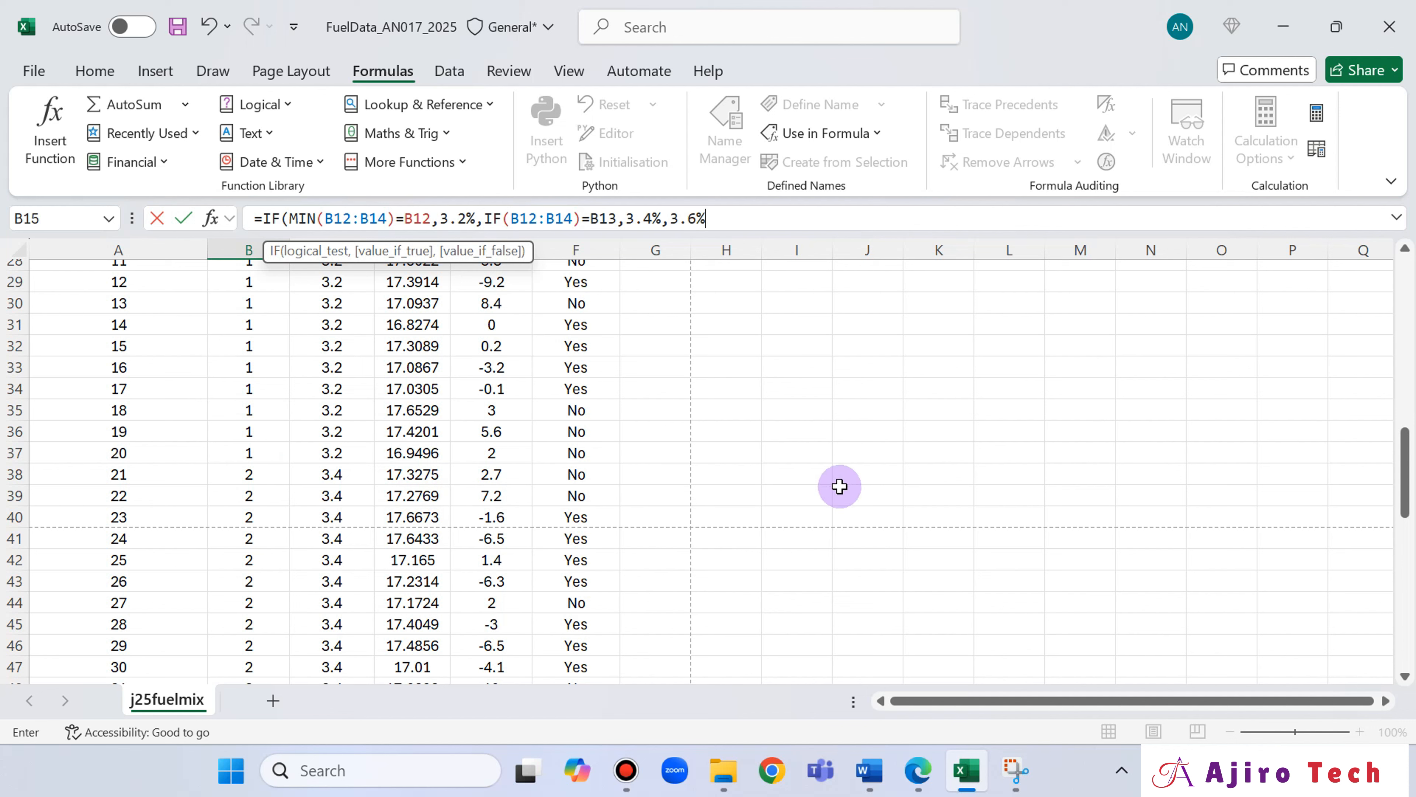
{"action": "type", "text": ")"}
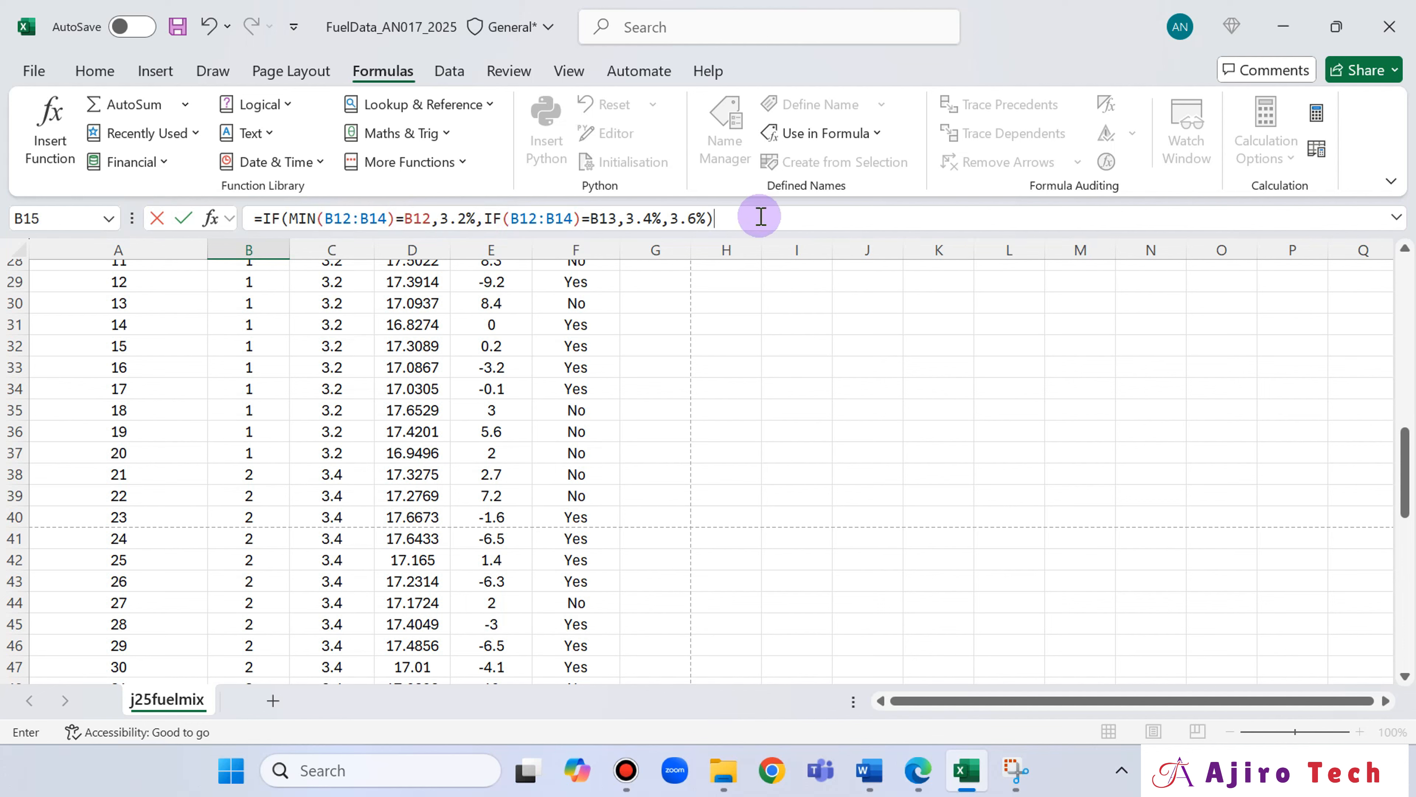
{"action": "key", "text": "Return"}
{"action": "left_click", "coordinate": [952, 291]}
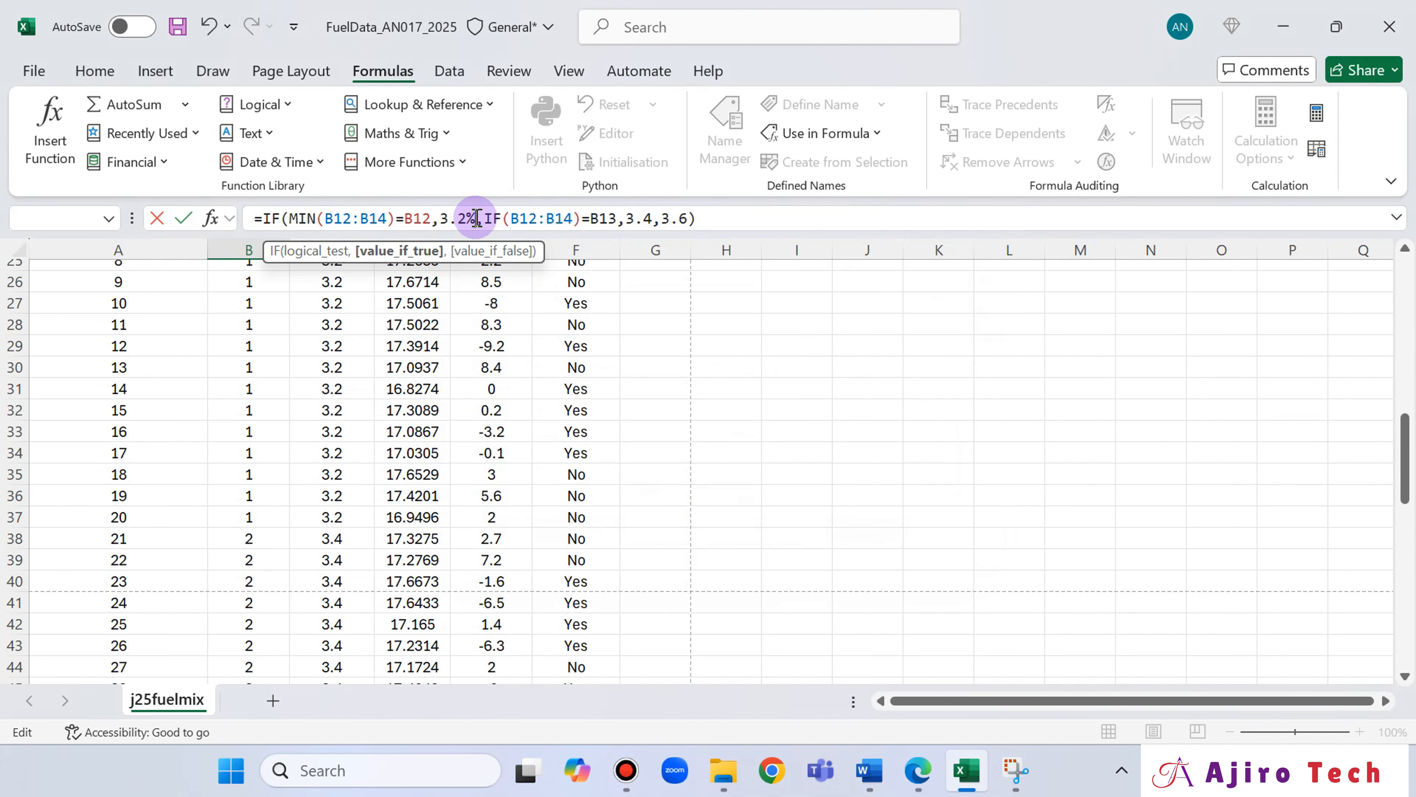
Insert MIN into the second IF's logical test so it reads IF(MIN(B12:B14)=B13.
{"action": "key", "text": "Right"}
{"action": "key", "text": "Right"}
{"action": "key", "text": "Right"}
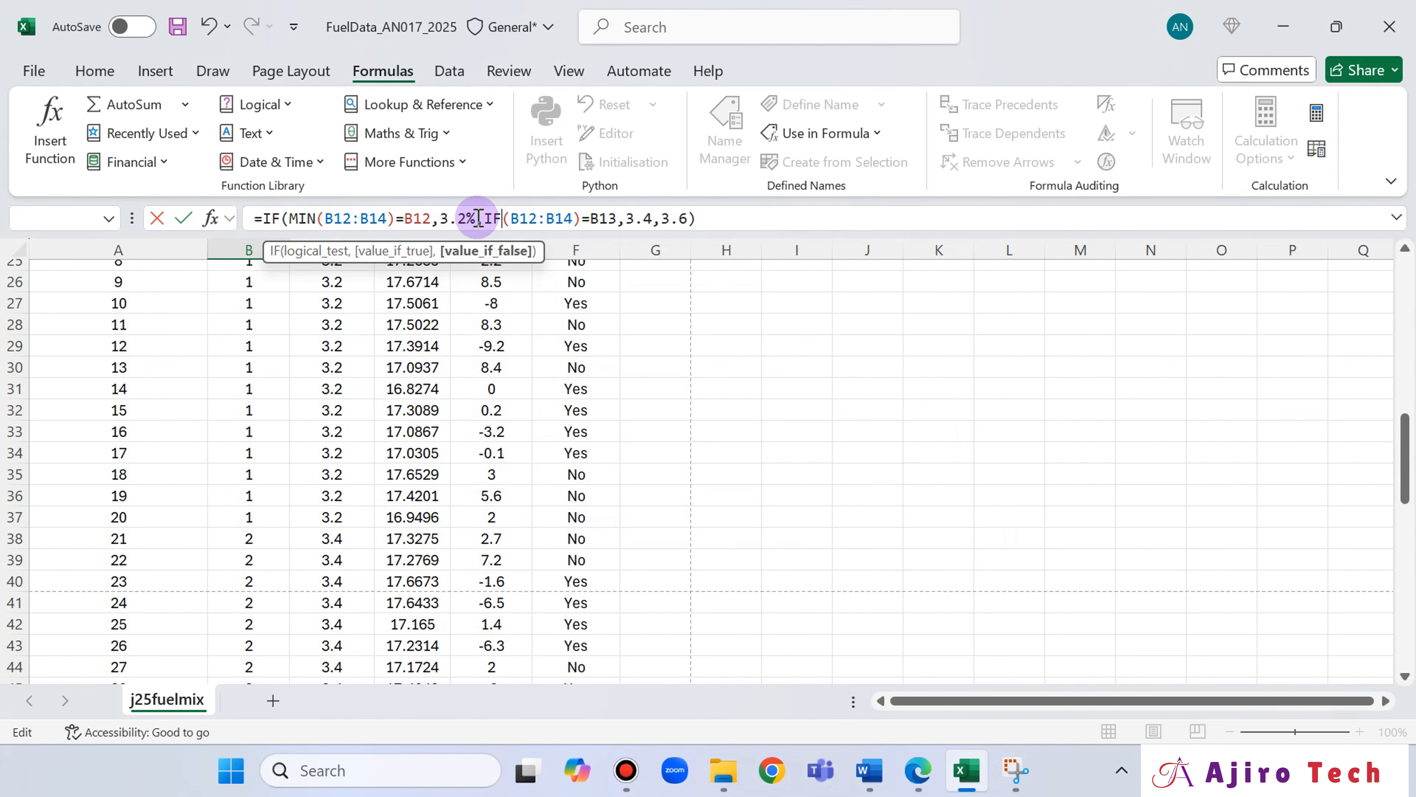
{"action": "scroll", "coordinate": [379, 417], "scroll_direction": "up", "scroll_amount": 6}
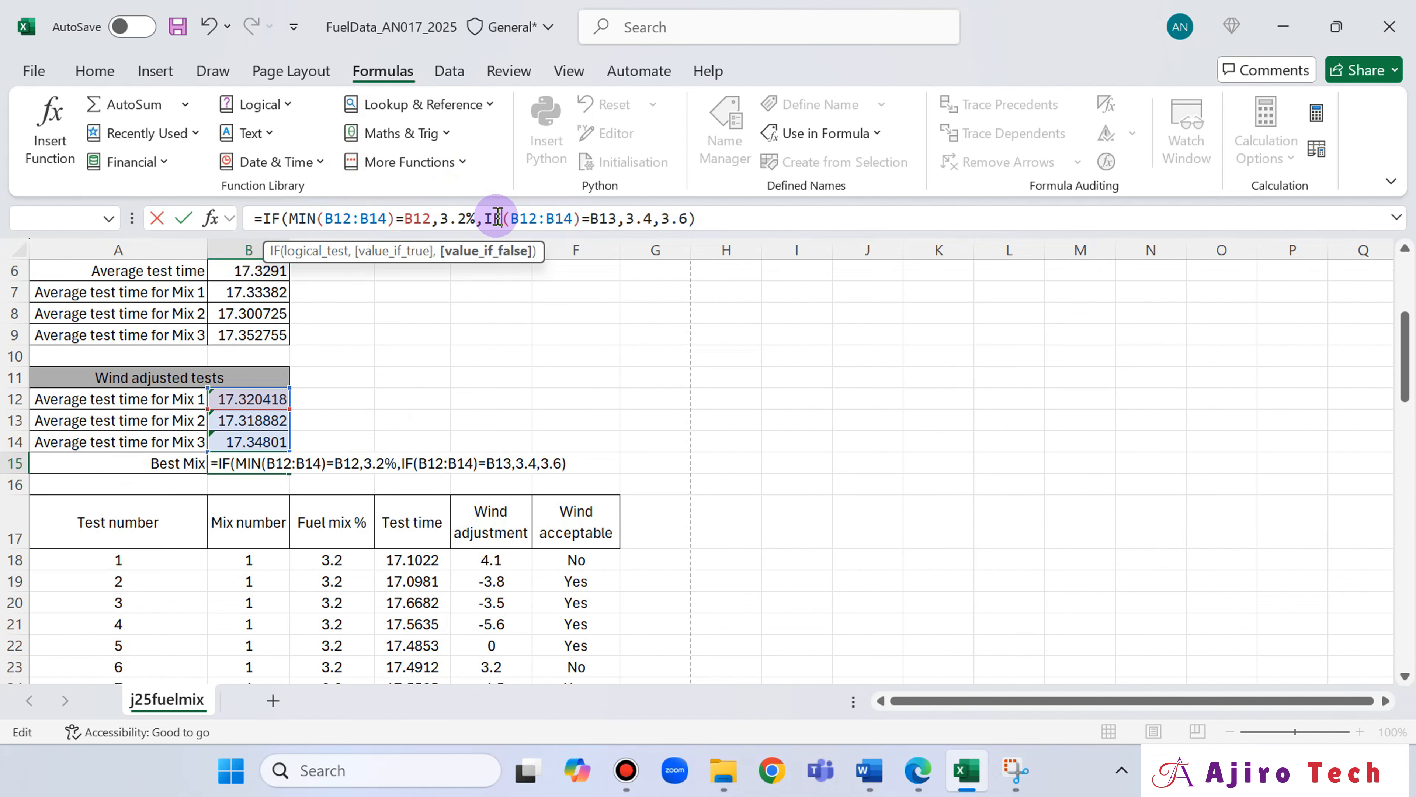
{"action": "type", "text": "MIN"}
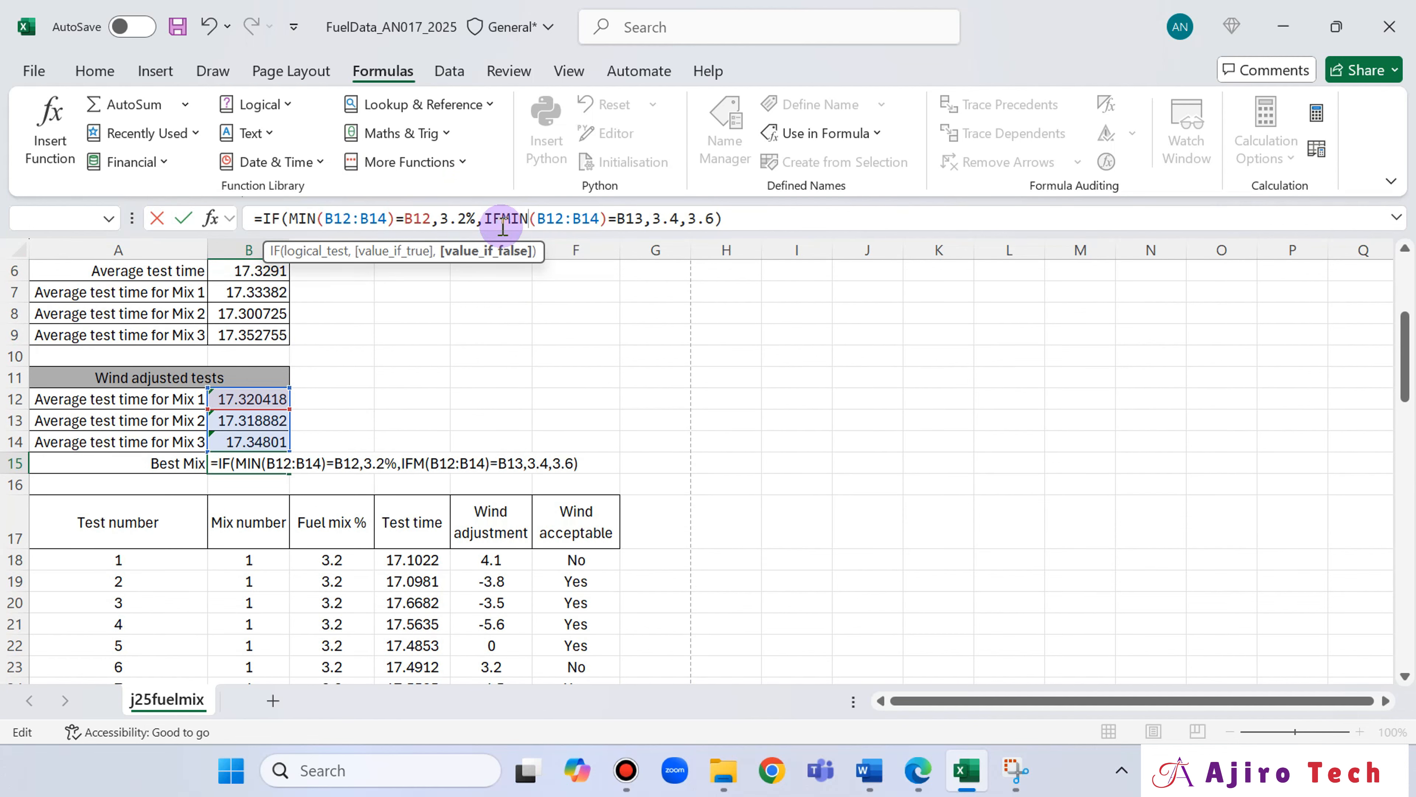
{"action": "key", "text": "BackSpace"}
{"action": "key", "text": "BackSpace"}
{"action": "key", "text": "BackSpace"}
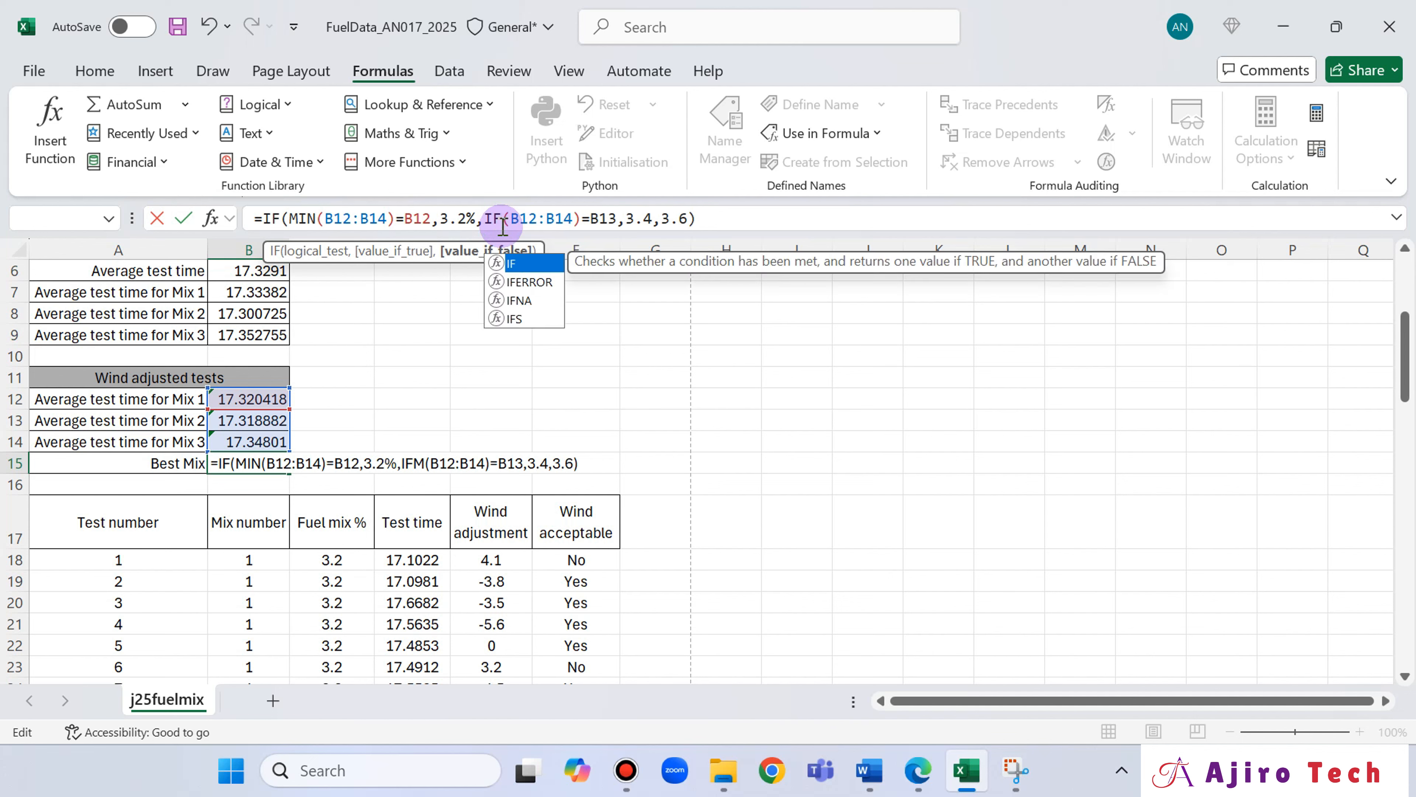
{"action": "type", "text": "("}
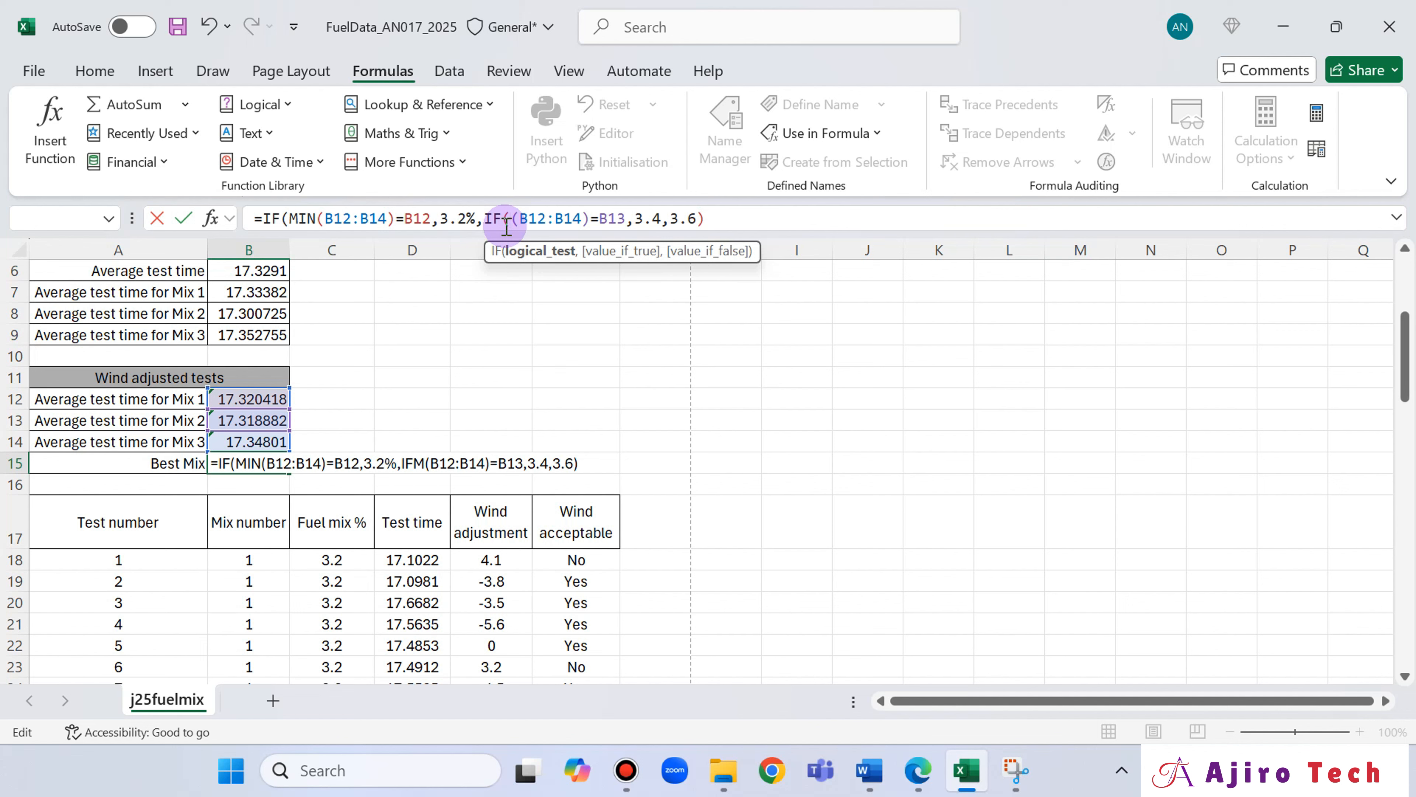
{"action": "type", "text": "MIN"}
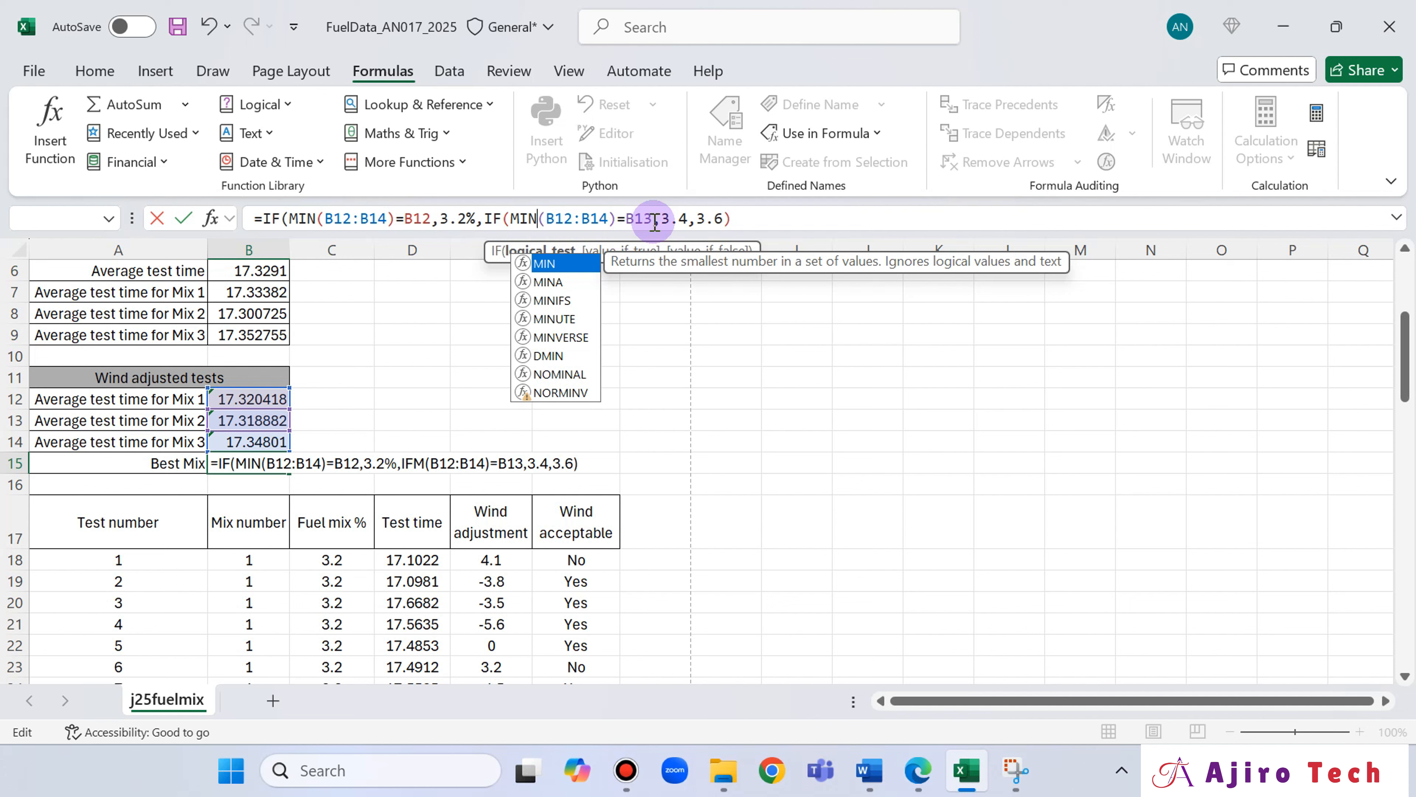
Add percent signs to 3.4 and 3.6 in the nested IF of the B15 formula.
{"action": "left_click", "coordinate": [686, 216]}
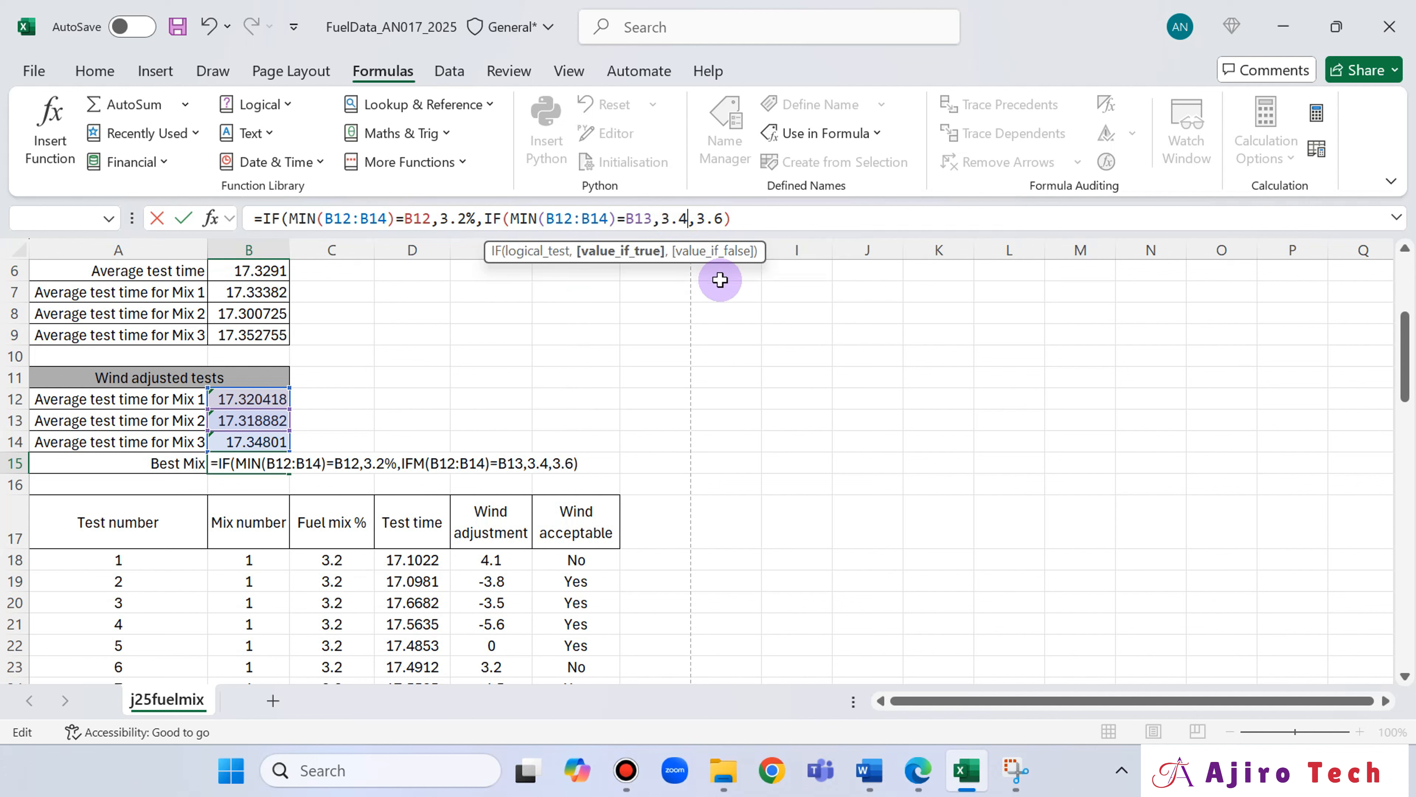
{"action": "type", "text": "%"}
{"action": "key", "text": "Right"}
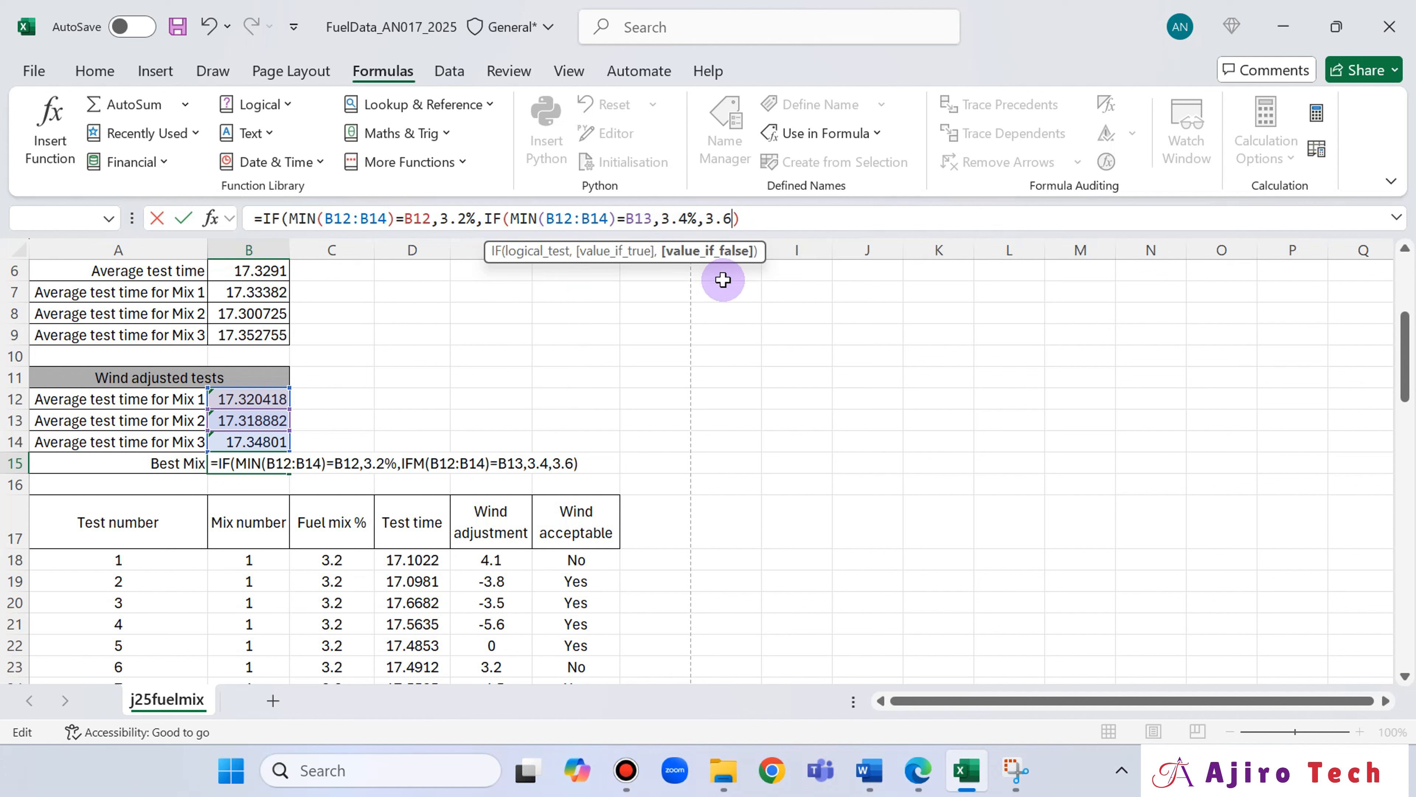
{"action": "type", "text": "%"}
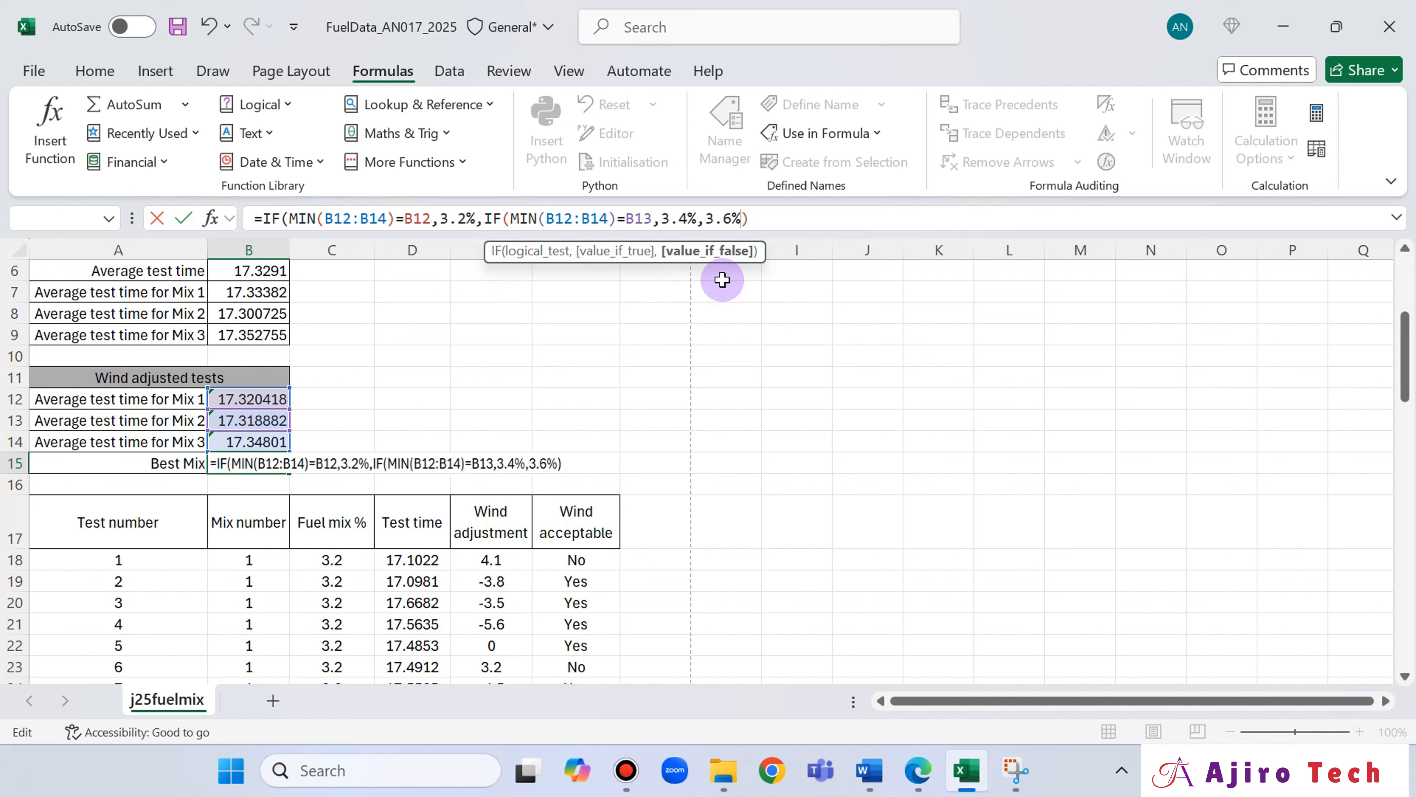
Close the outer IF in the B15 formula with a final parenthesis, enter it, and save the workbook.
{"action": "left_click", "coordinate": [777, 218]}
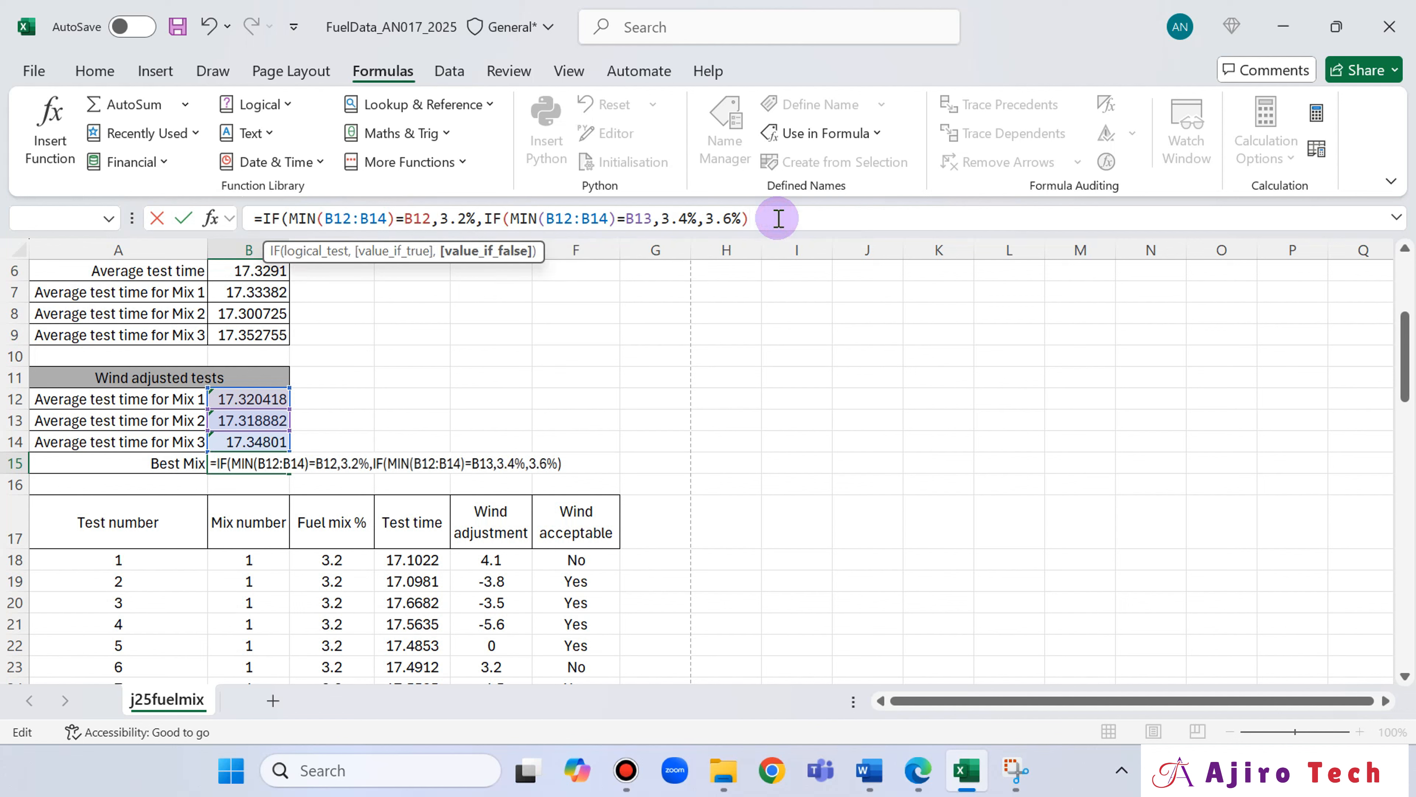
{"action": "key", "text": "Return"}
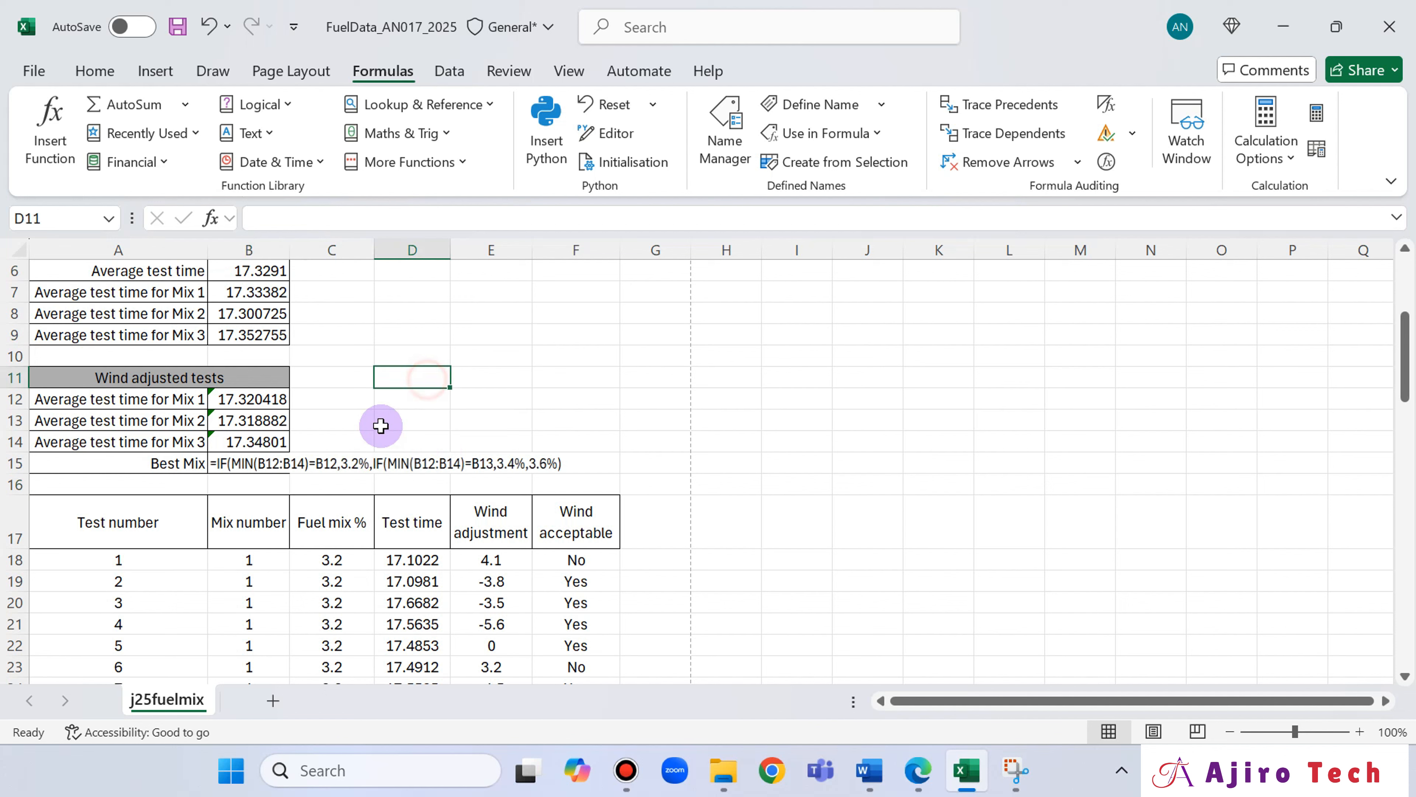
{"action": "left_click", "coordinate": [278, 463]}
{"action": "left_click", "coordinate": [769, 218]}
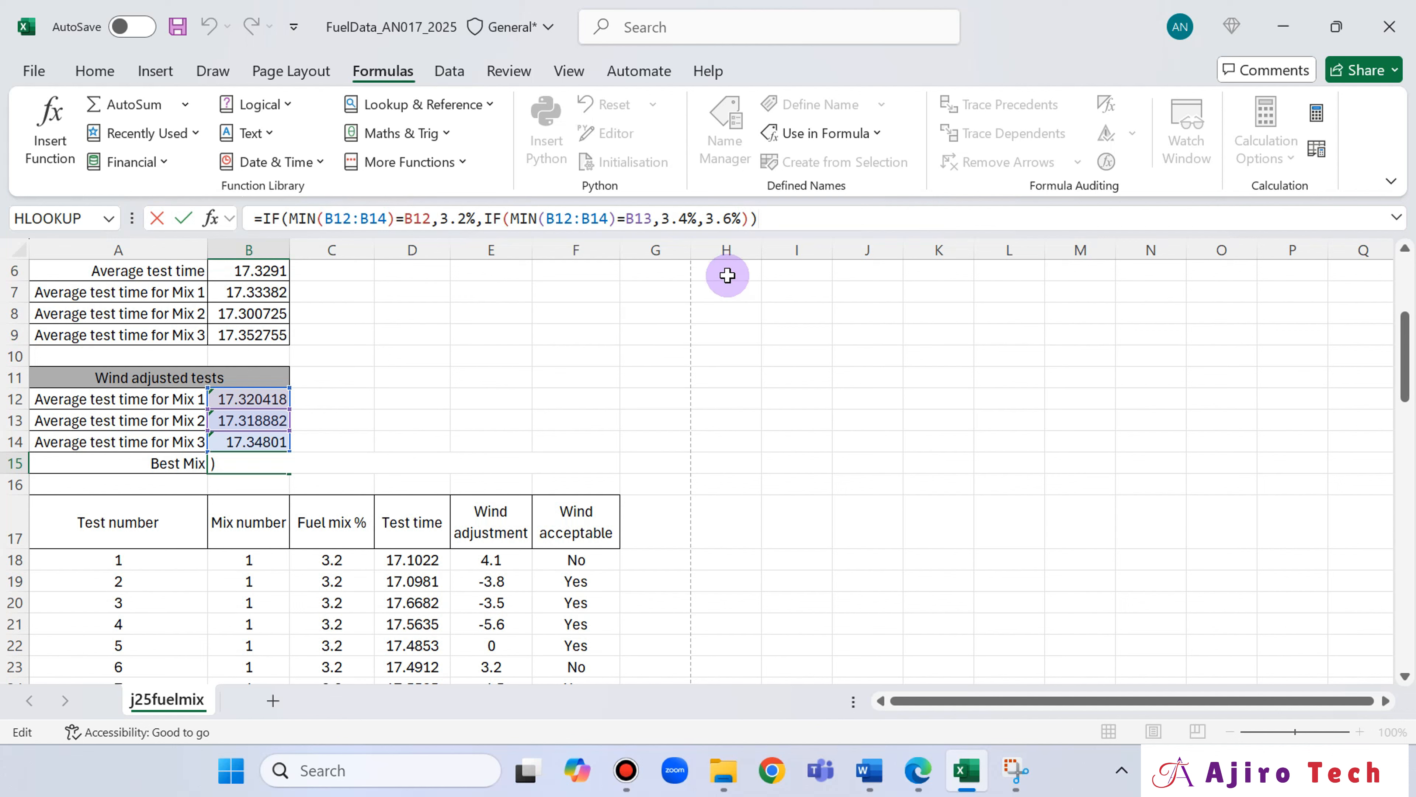
{"action": "key", "text": "Return"}
{"action": "left_click", "coordinate": [266, 462]}
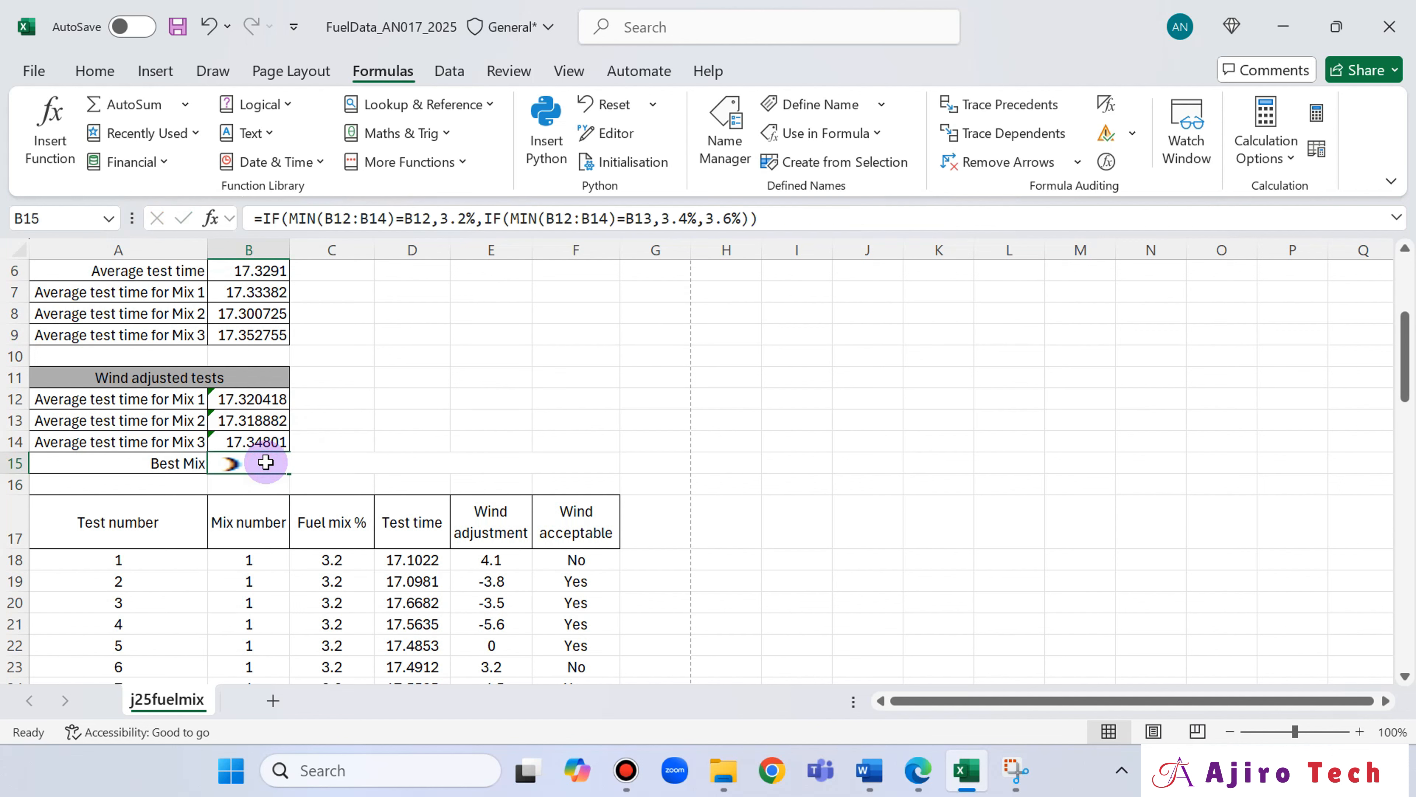
{"action": "left_click", "coordinate": [363, 393]}
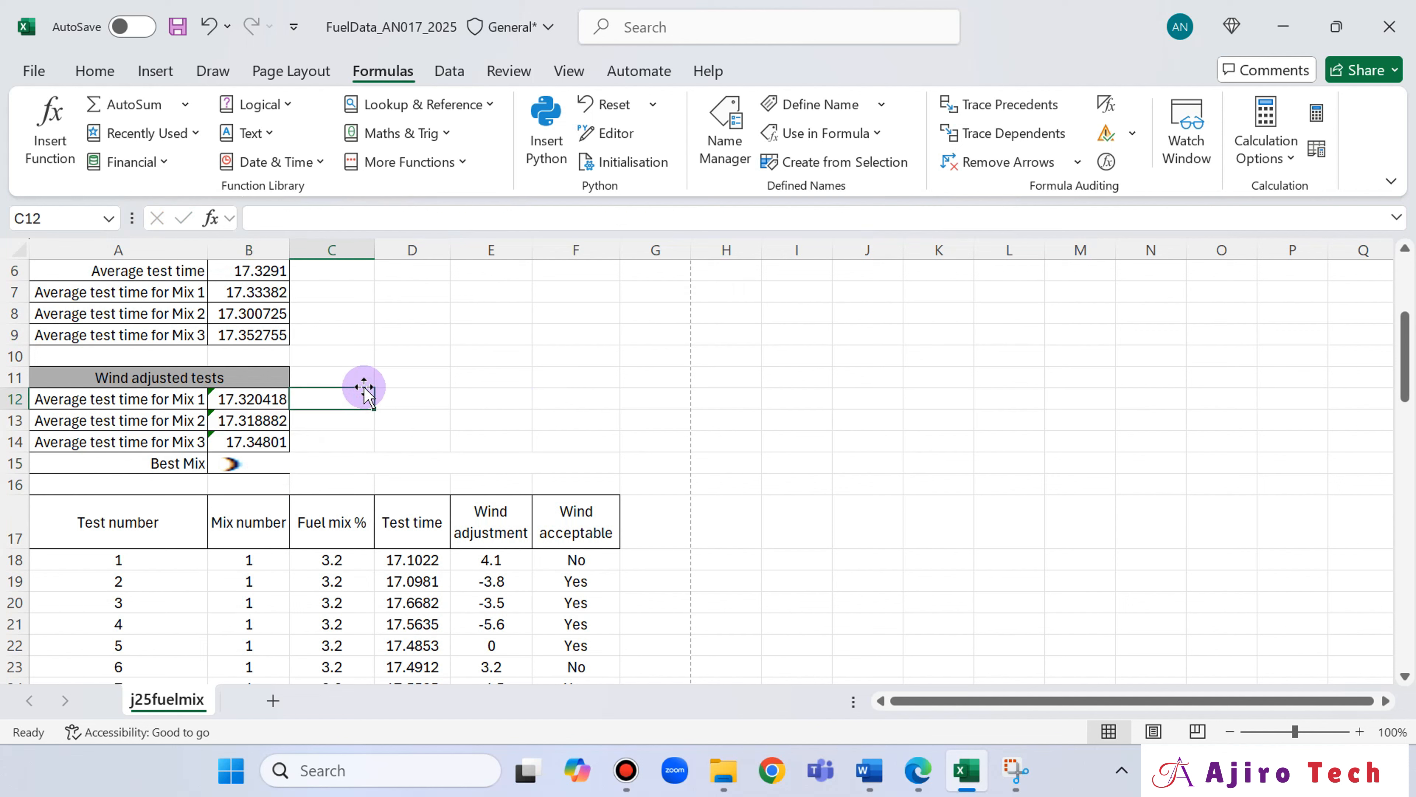
{"action": "key", "text": "ctrl+s"}
Format the Best Mix result in cell B15 as a percentage.
{"action": "left_click", "coordinate": [276, 463]}
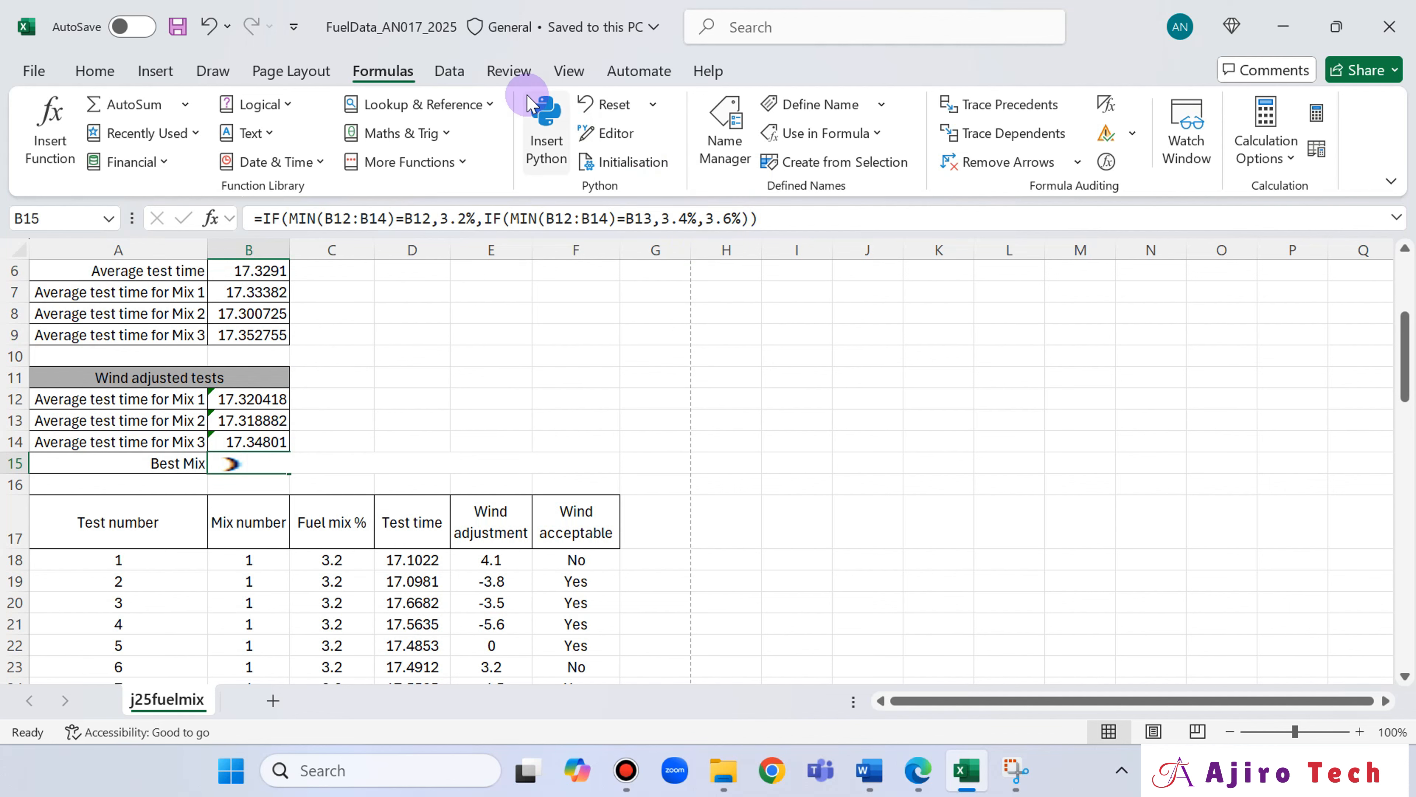
{"action": "left_click", "coordinate": [95, 71]}
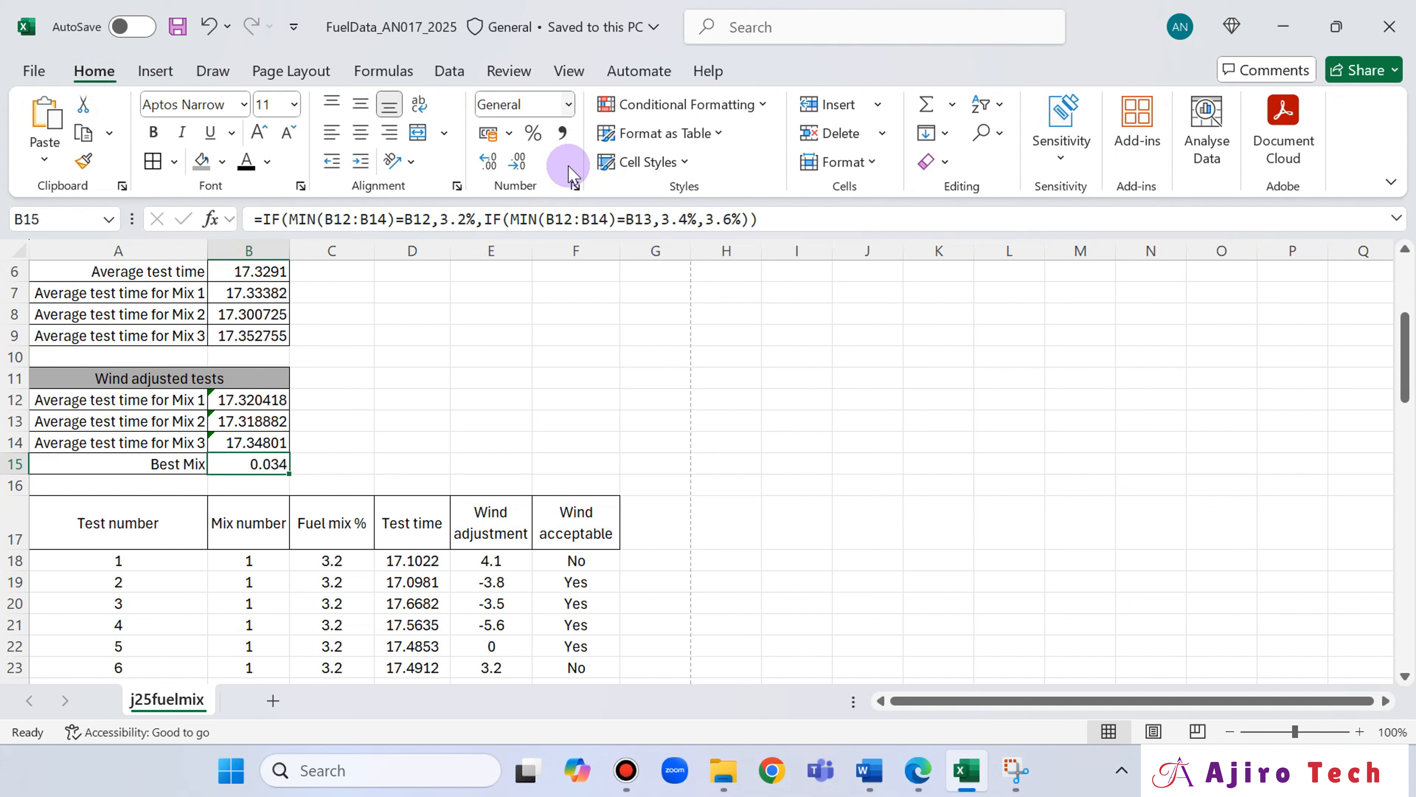
{"action": "left_click", "coordinate": [533, 134]}
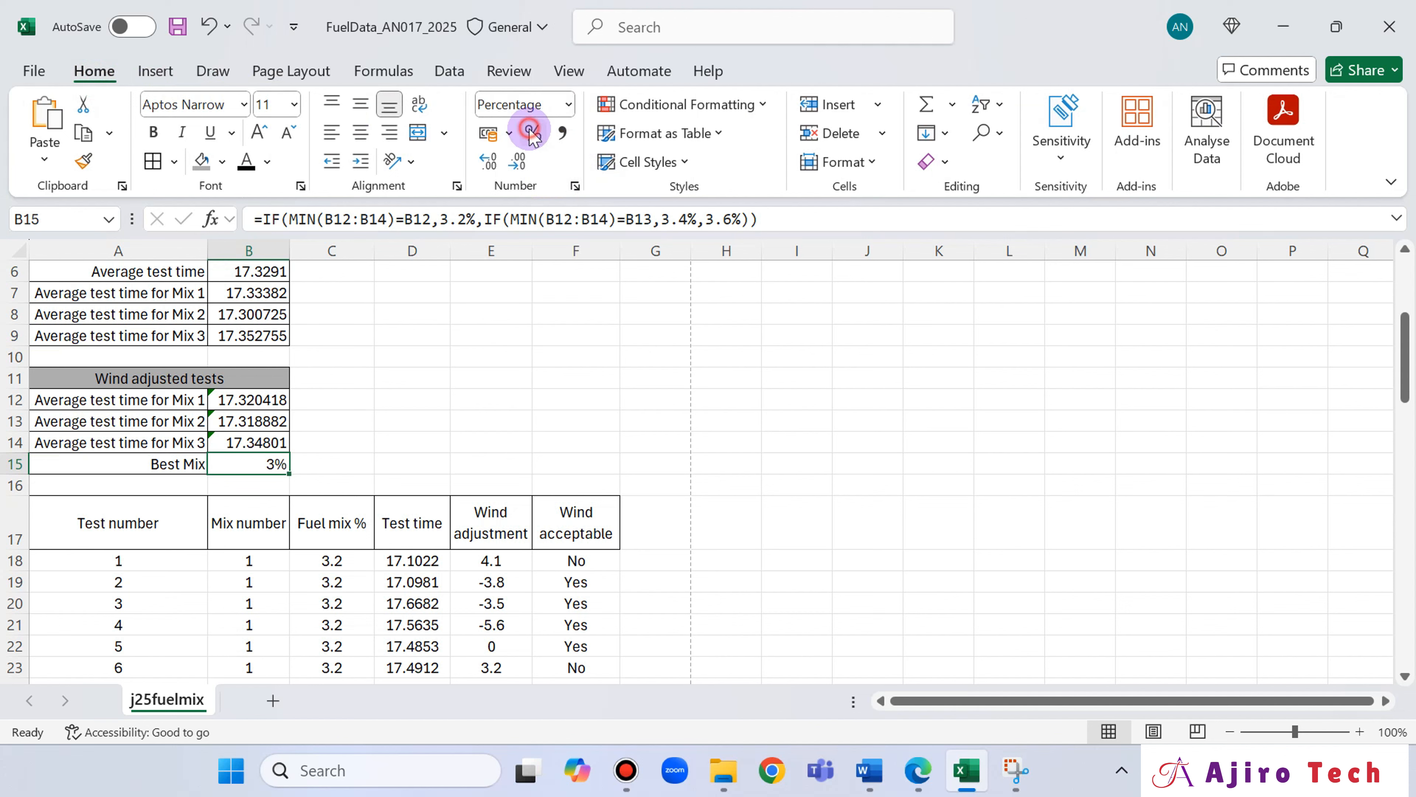
{"action": "left_click", "coordinate": [339, 458]}
{"action": "left_click", "coordinate": [266, 461]}
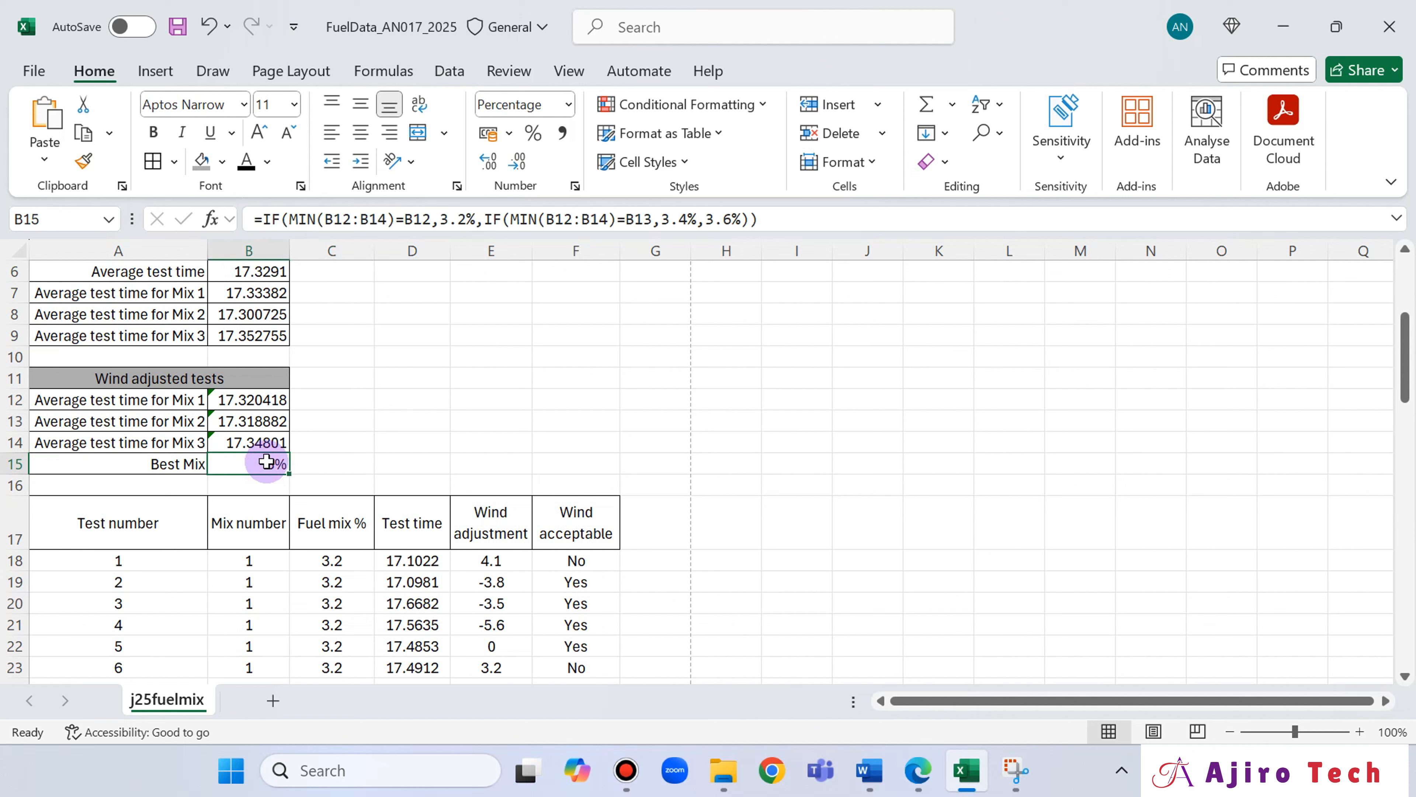
{"action": "key", "text": "ctrl+z"}
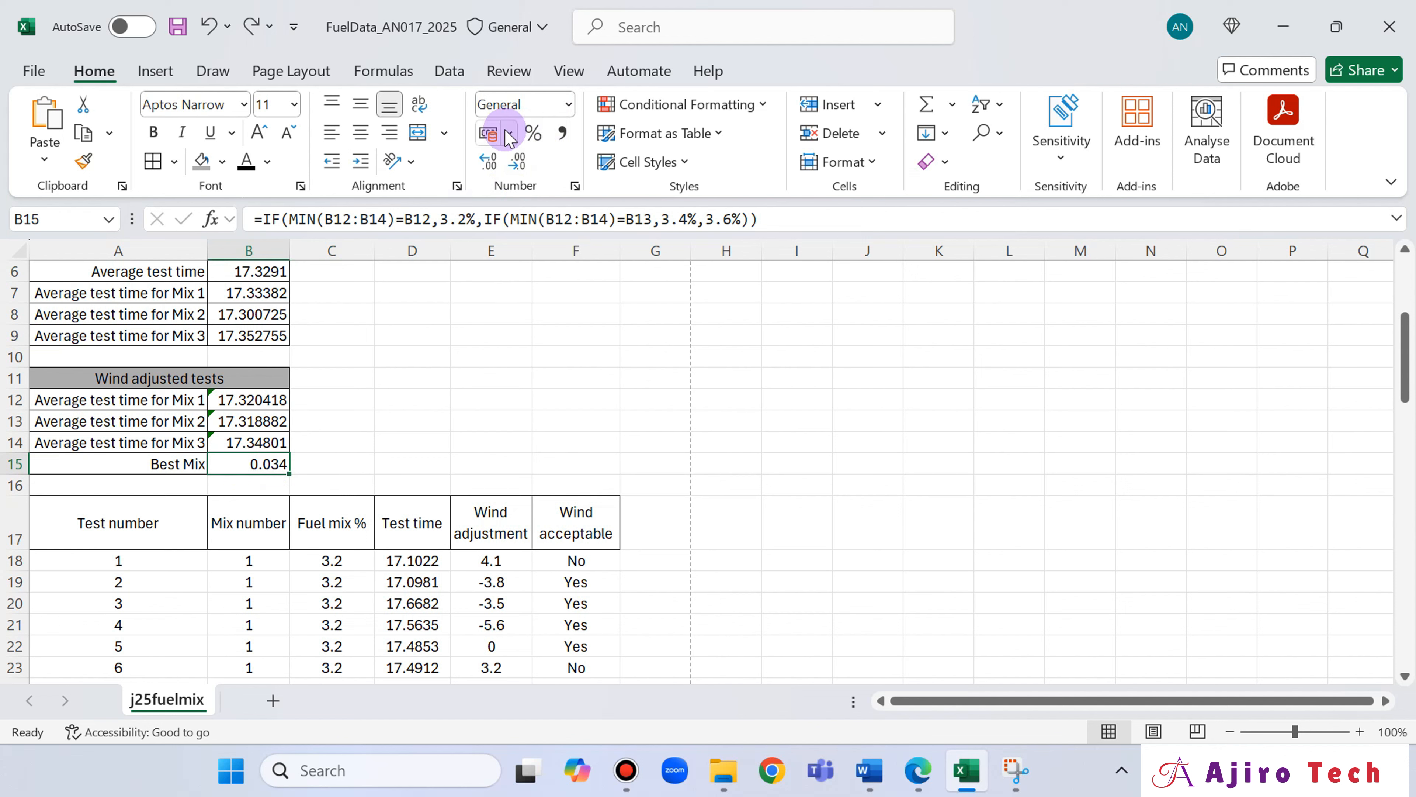
{"action": "left_click", "coordinate": [533, 132]}
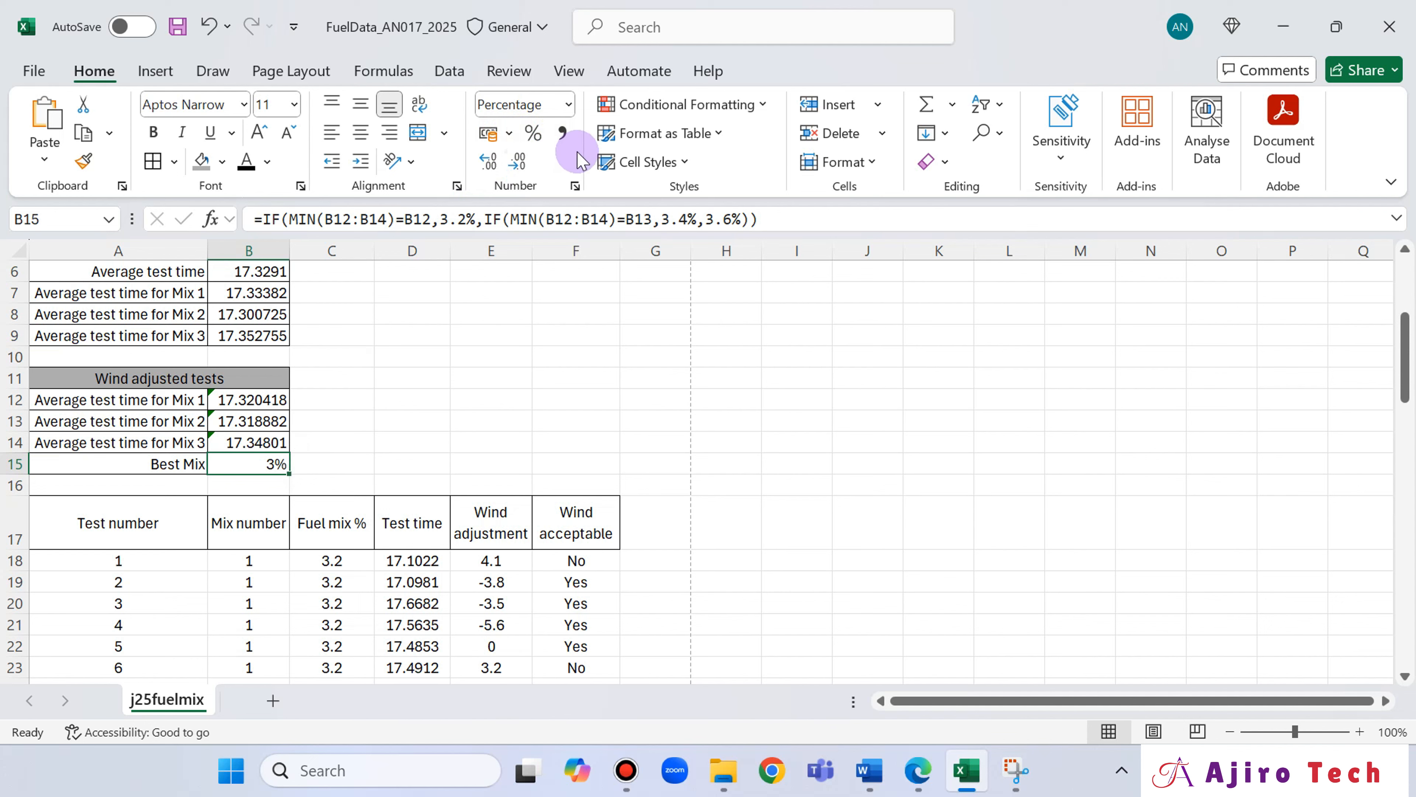
Switch to the exam paper in Edge and mark question 14's [6] allocation with a pen stroke.
{"action": "mouse_move", "coordinate": [764, 1]}
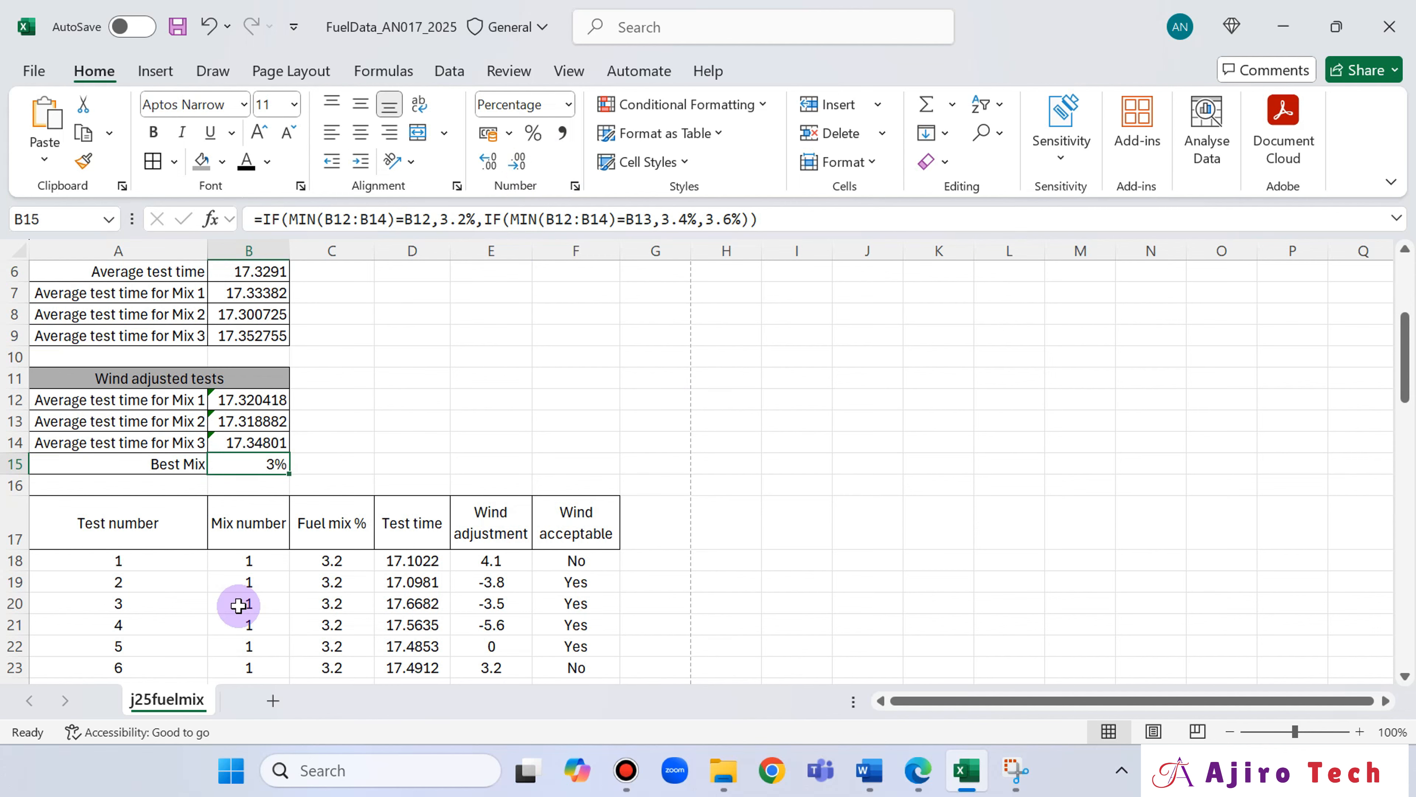
{"action": "scroll", "coordinate": [348, 501], "scroll_direction": "down", "scroll_amount": 3}
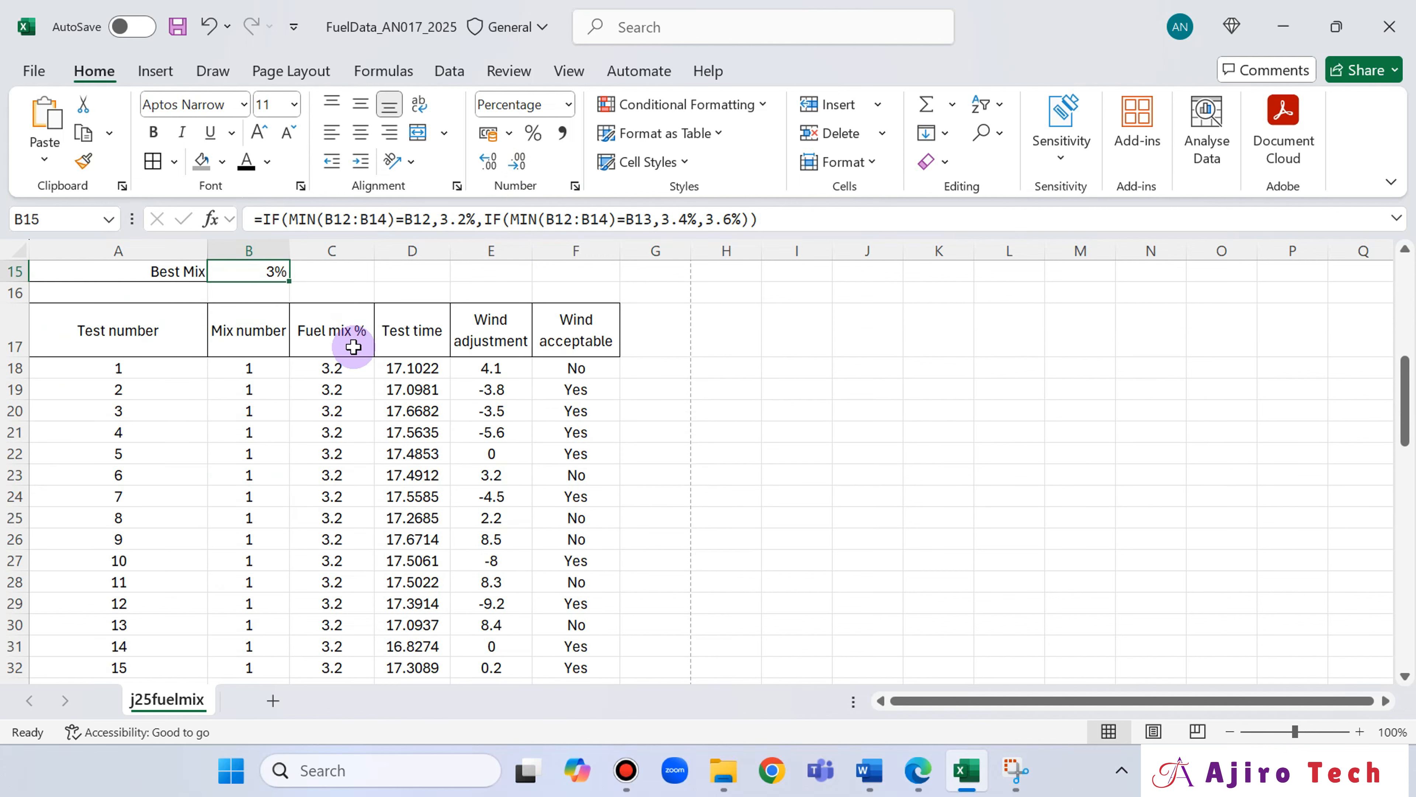
{"action": "scroll", "coordinate": [424, 343], "scroll_direction": "up", "scroll_amount": 1}
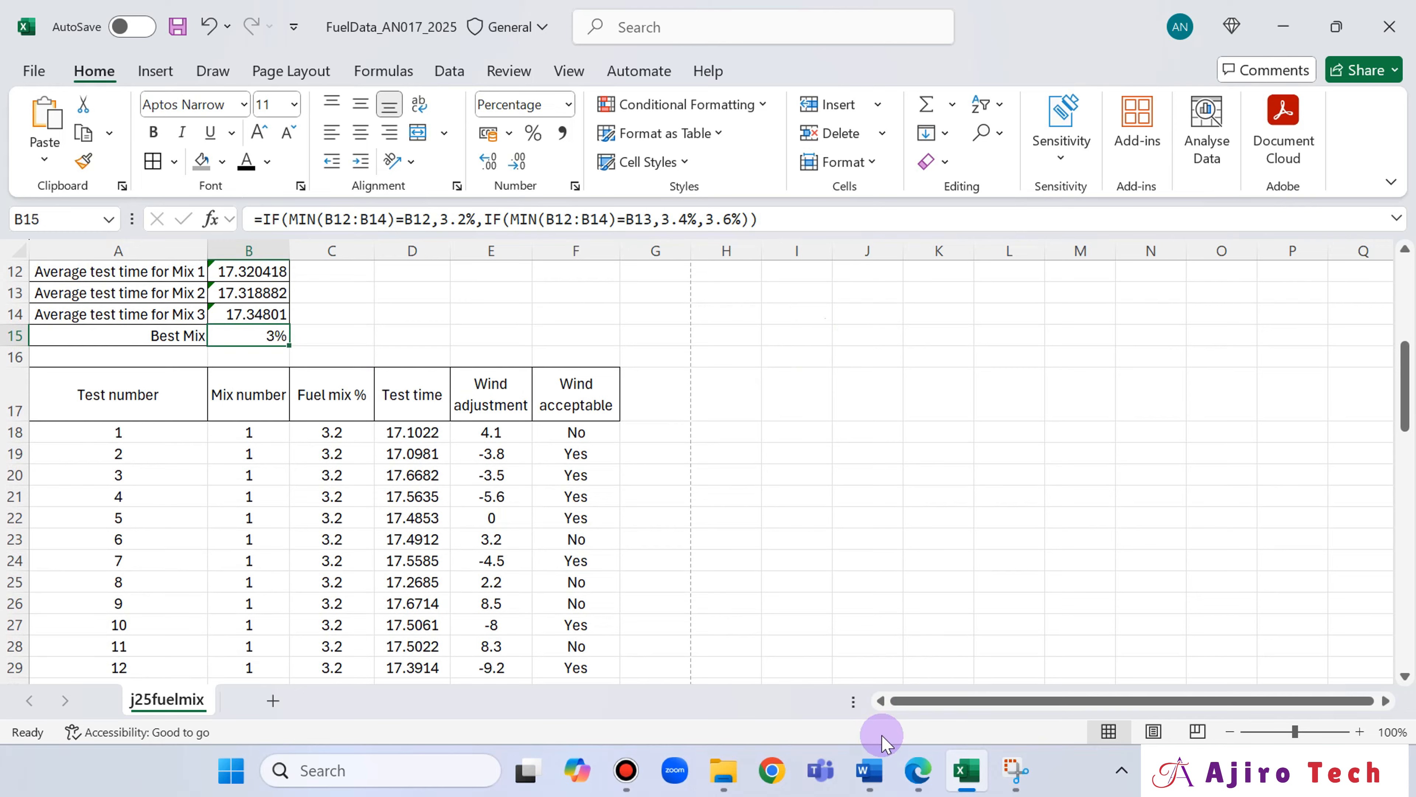
{"action": "left_click", "coordinate": [917, 770]}
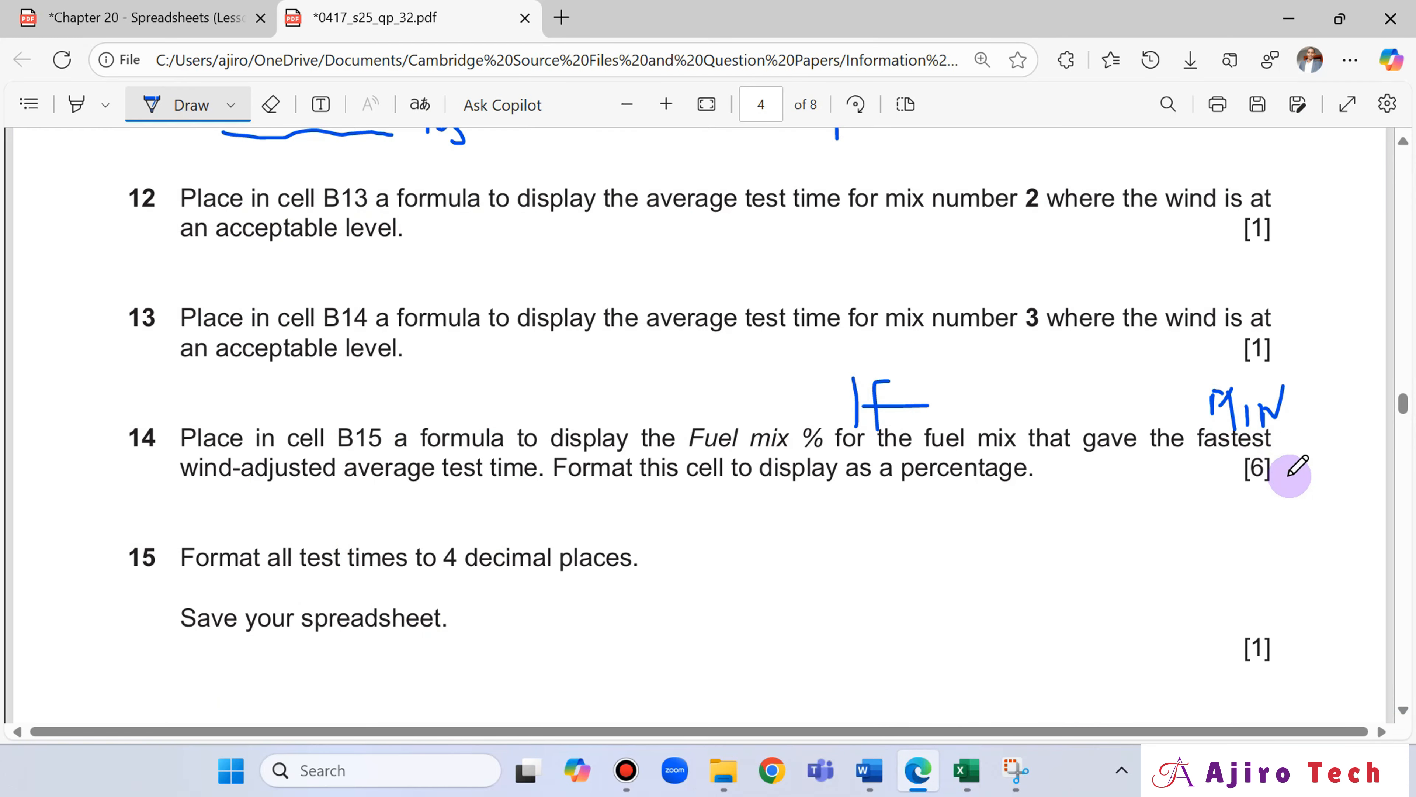
{"action": "mouse_move", "coordinate": [1283, 475]}
{"action": "left_mouse_down"}
{"action": "mouse_move", "coordinate": [1195, 491]}
{"action": "mouse_move", "coordinate": [1201, 456]}
{"action": "left_mouse_up"}
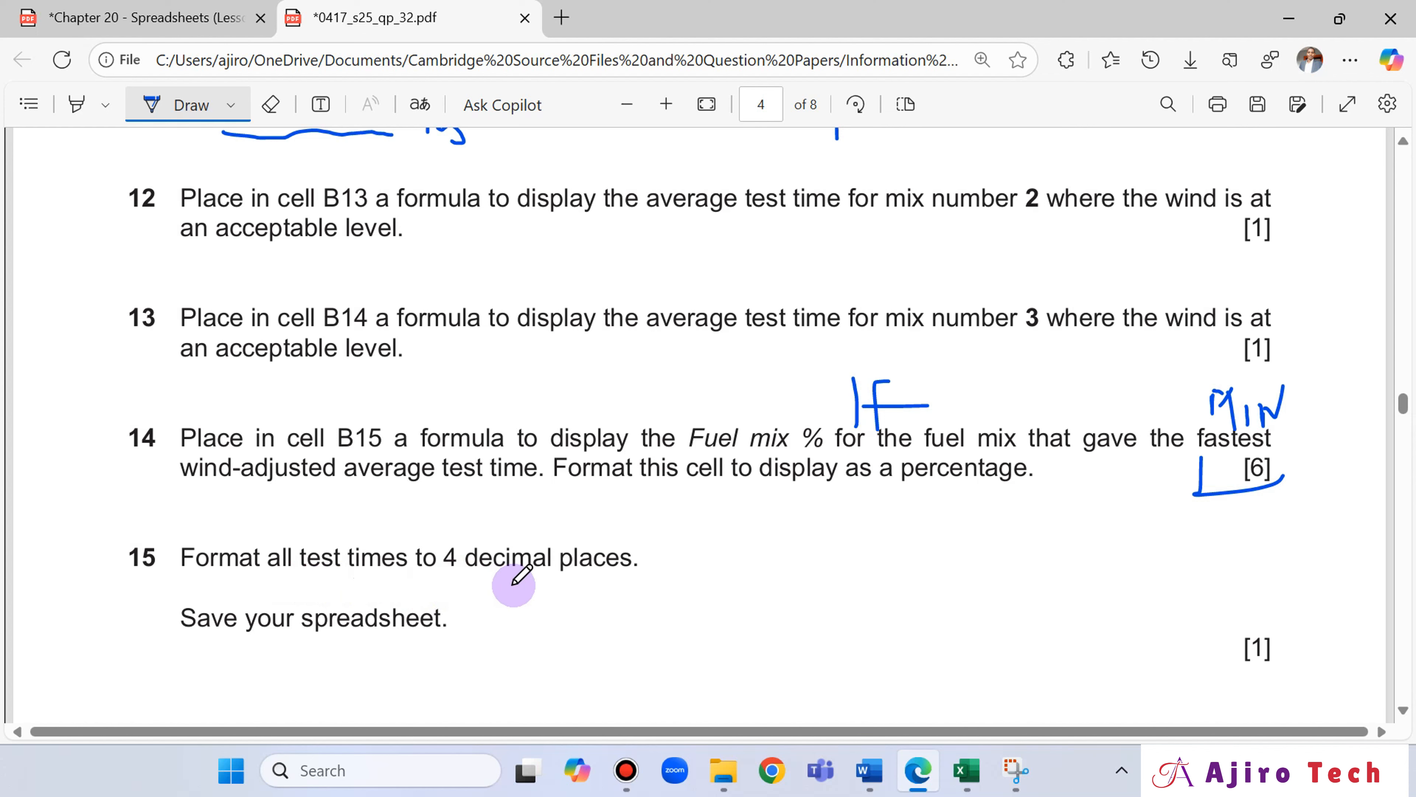
Switch to Excel and format all the values in the Test time column, from D18 down to D77, to 4 decimal places.
{"action": "left_click", "coordinate": [958, 775]}
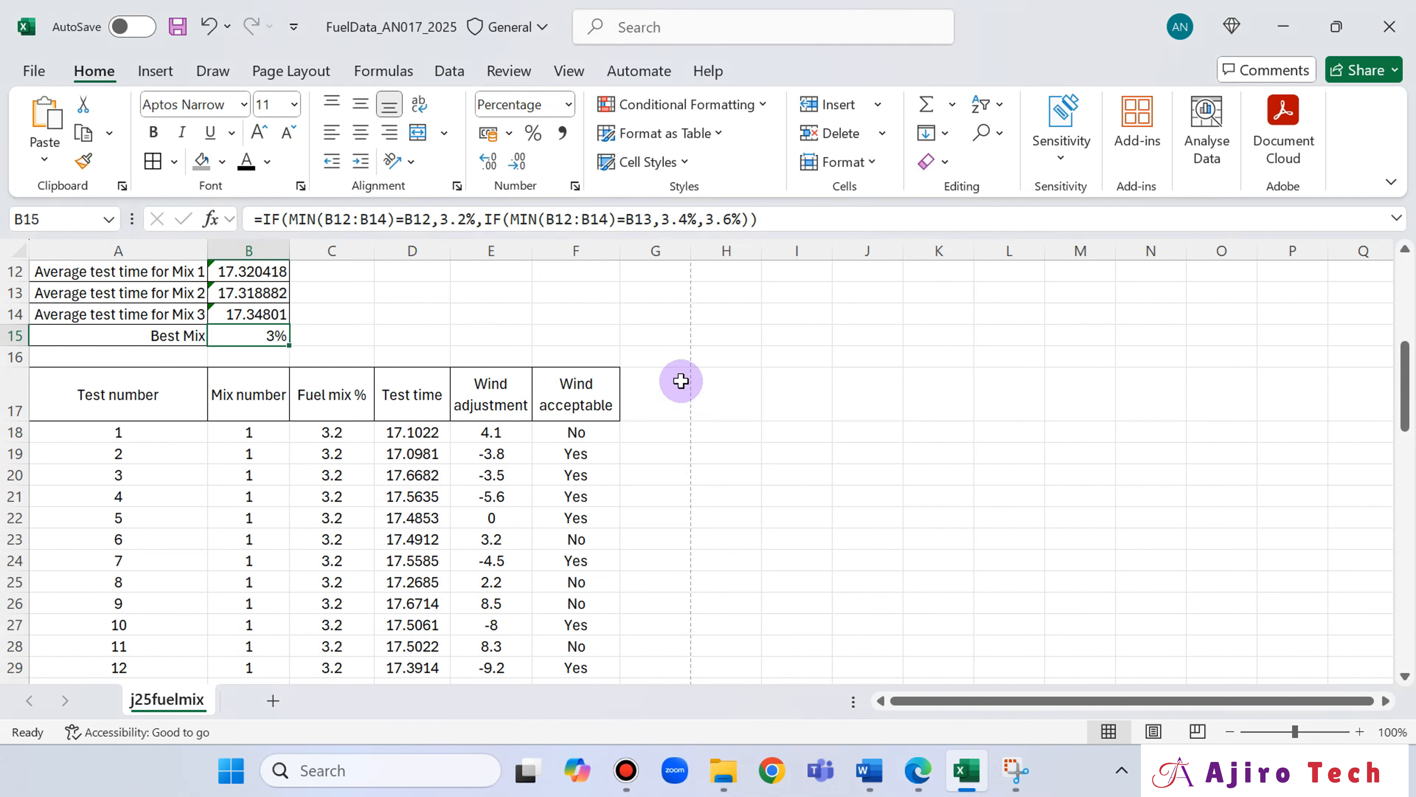
{"action": "left_click", "coordinate": [440, 449]}
{"action": "scroll", "coordinate": [440, 443], "scroll_direction": "down", "scroll_amount": 5}
{"action": "scroll", "coordinate": [440, 442], "scroll_direction": "down", "scroll_amount": 5}
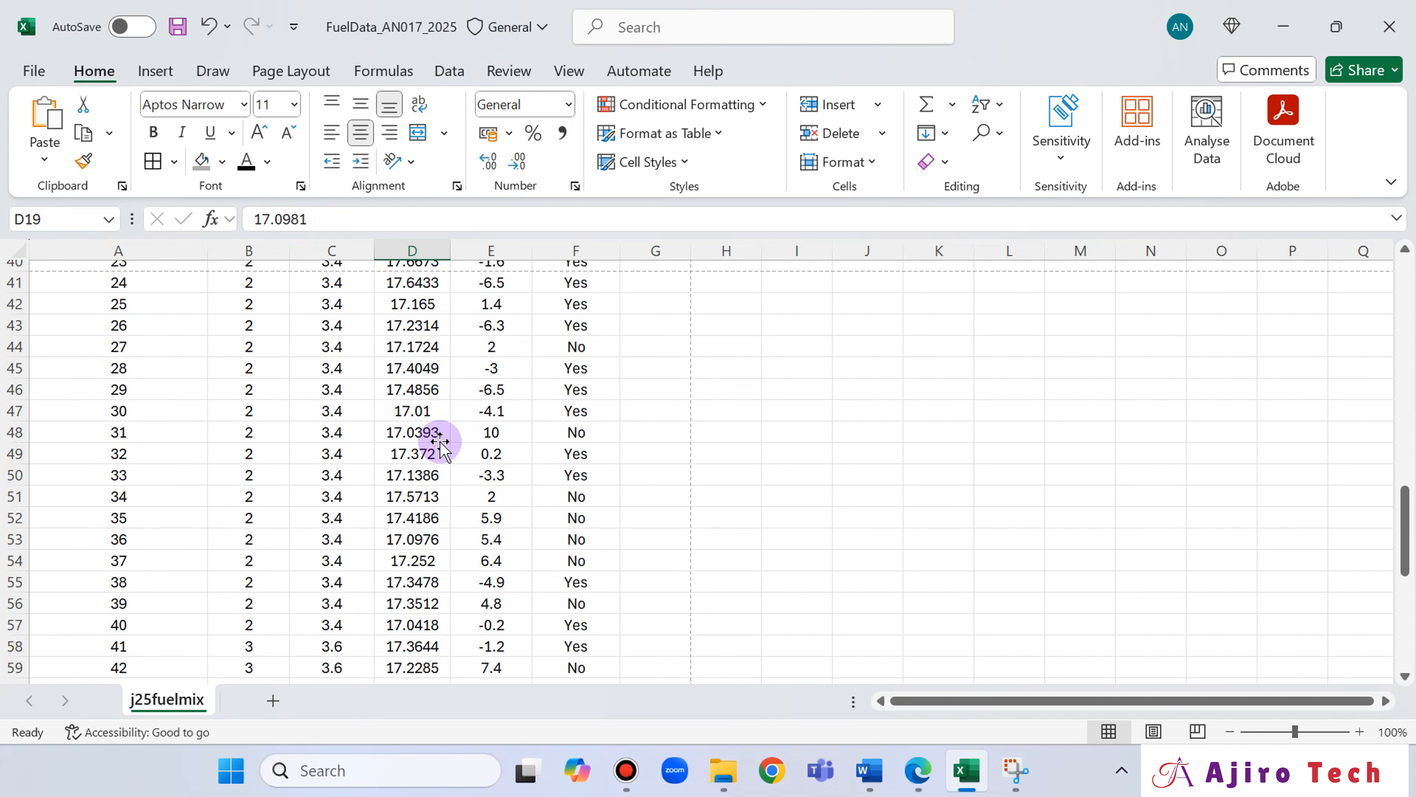
{"action": "scroll", "coordinate": [441, 413], "scroll_direction": "up", "scroll_amount": 10}
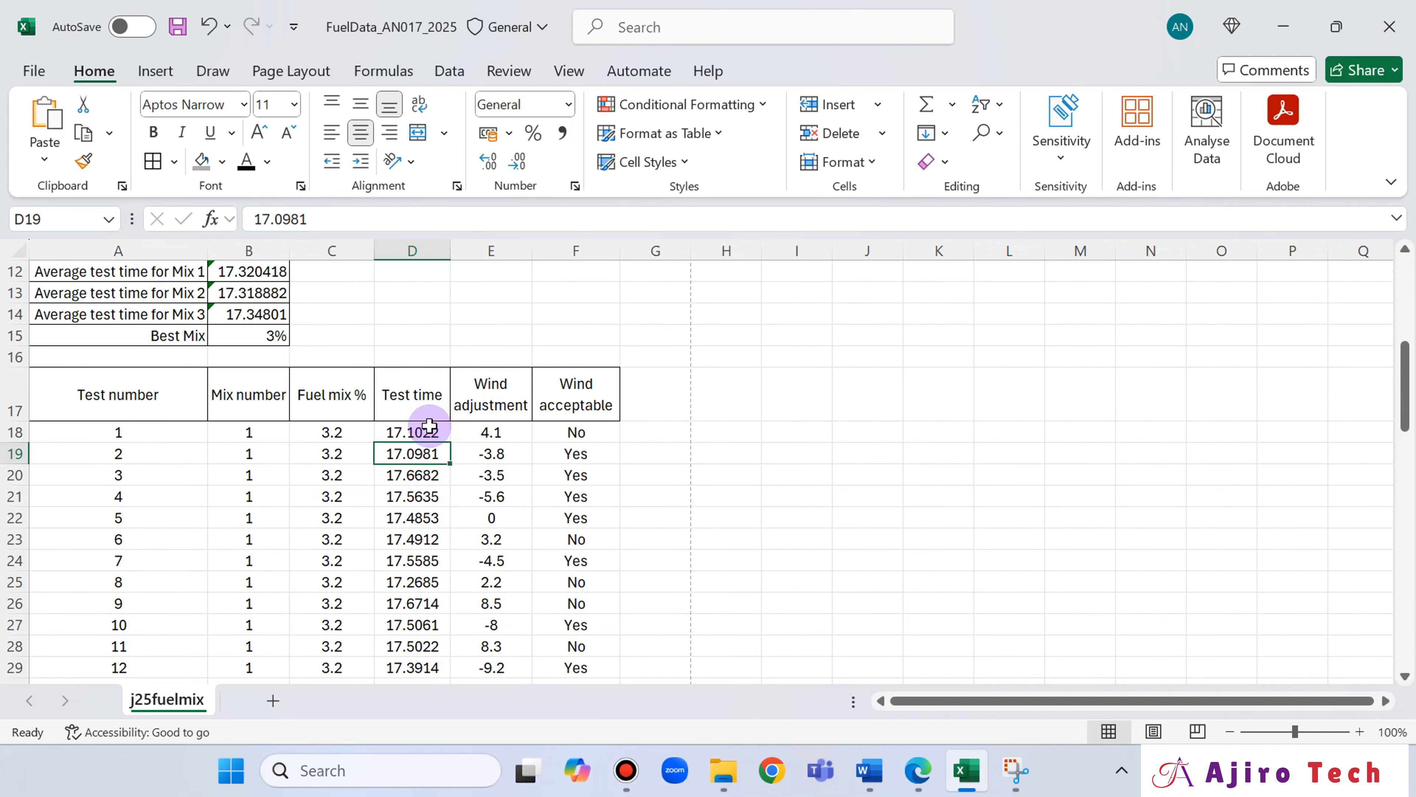
{"action": "left_click", "coordinate": [424, 434]}
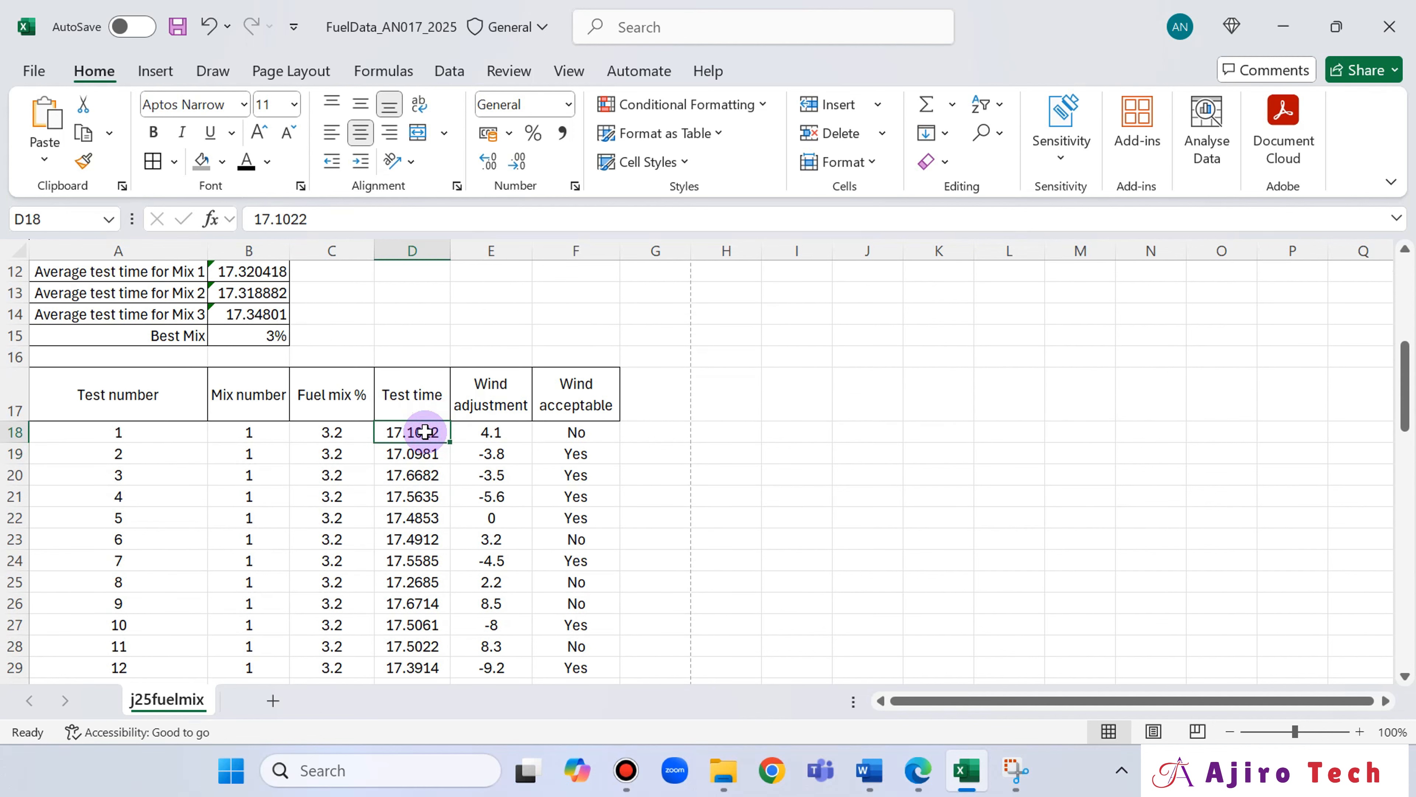
{"action": "key", "text": "ctrl+shift+Down"}
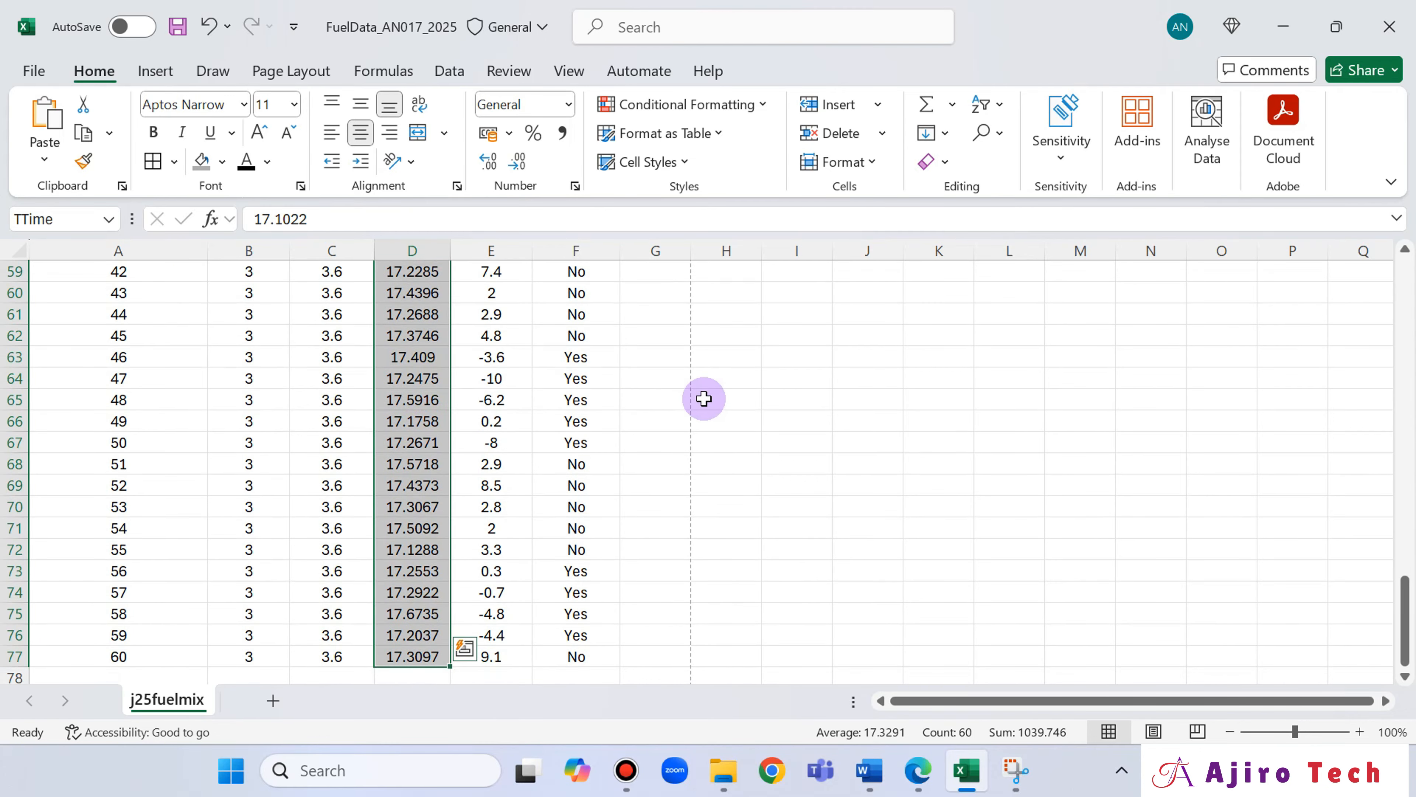
{"action": "scroll", "coordinate": [704, 397], "scroll_direction": "up", "scroll_amount": 6}
{"action": "scroll", "coordinate": [703, 400], "scroll_direction": "up", "scroll_amount": 11}
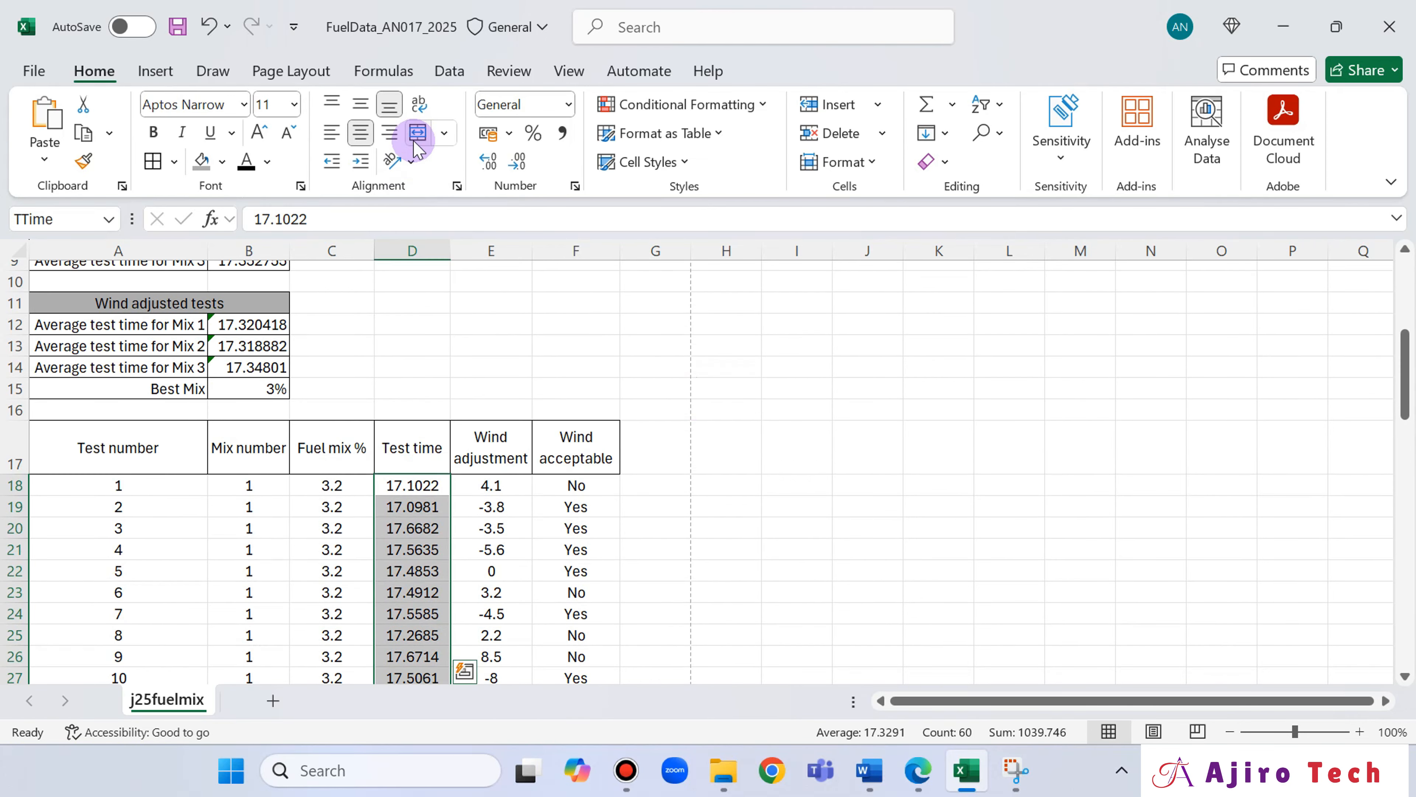
{"action": "left_click", "coordinate": [491, 163]}
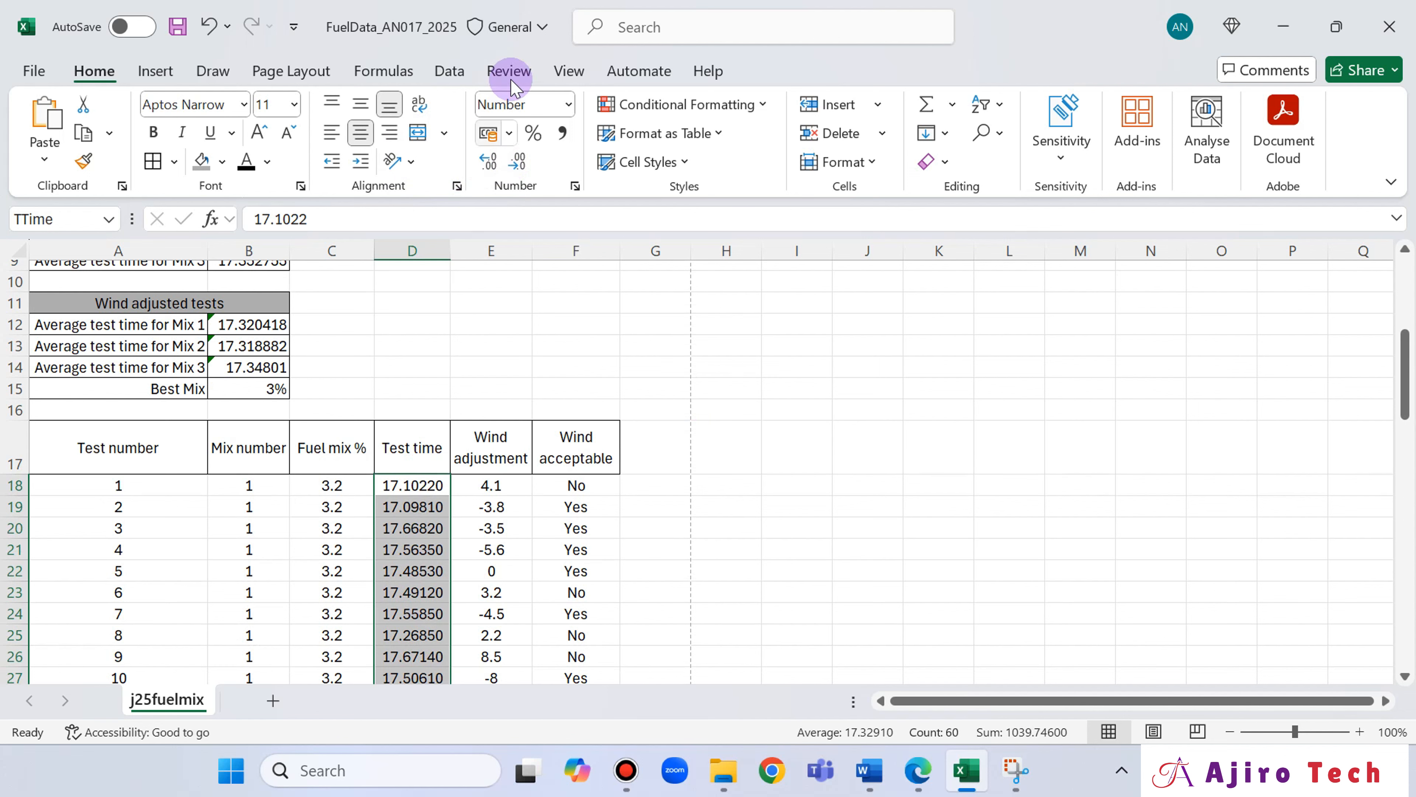
{"action": "left_click", "coordinate": [519, 162]}
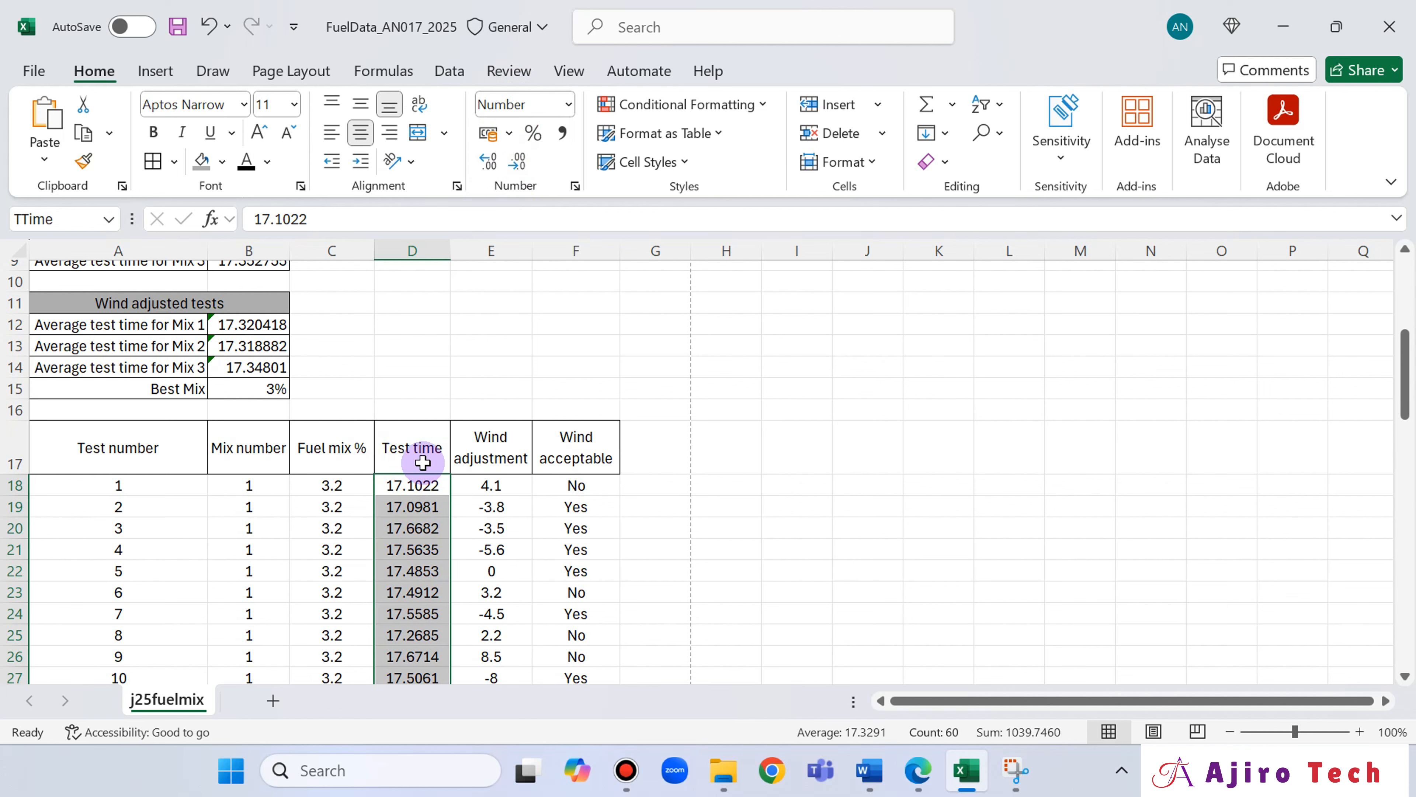
Examine the whole Test time column to check that every value shows 4 decimal places.
{"action": "scroll", "coordinate": [425, 498], "scroll_direction": "down", "scroll_amount": 3}
{"action": "scroll", "coordinate": [465, 534], "scroll_direction": "down", "scroll_amount": 4}
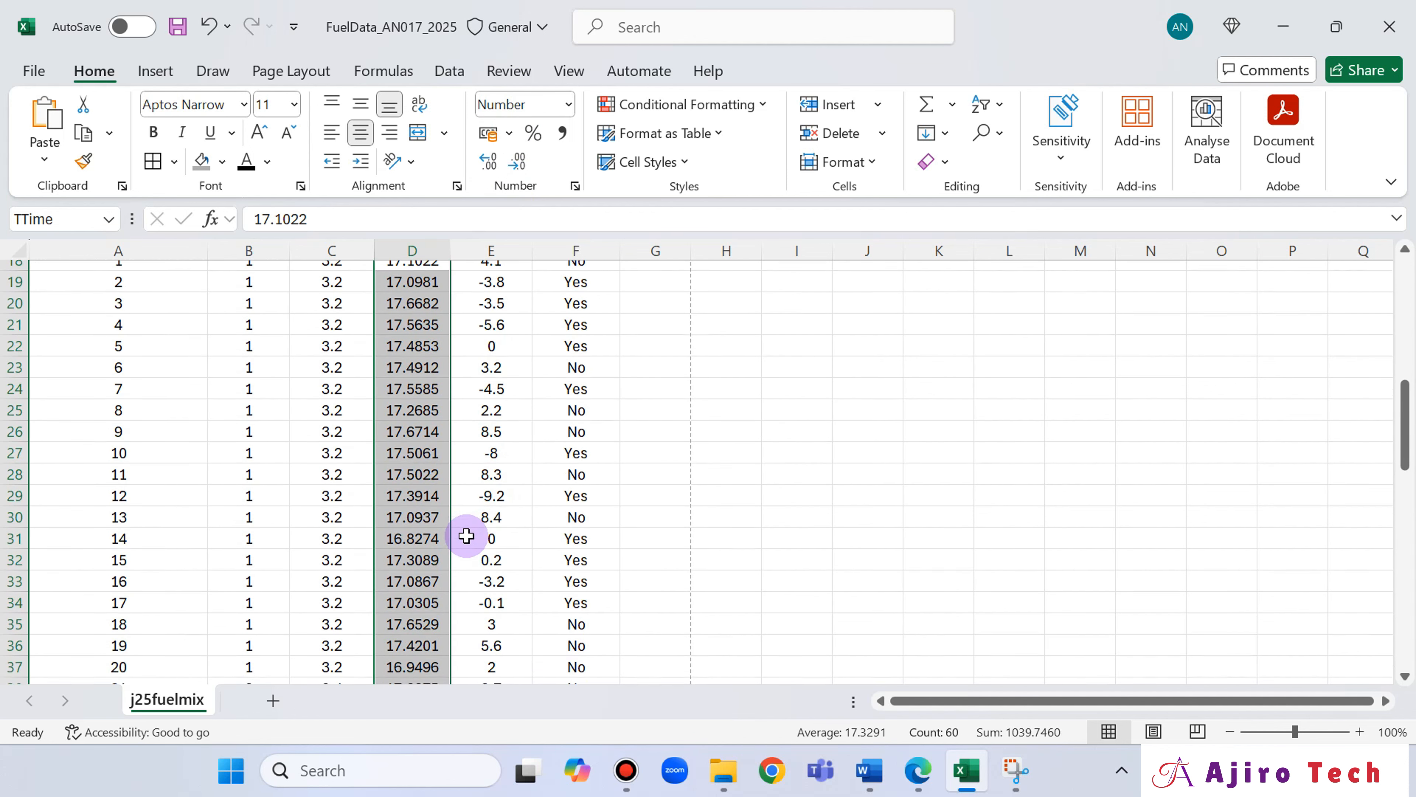
{"action": "scroll", "coordinate": [467, 544], "scroll_direction": "down", "scroll_amount": 1}
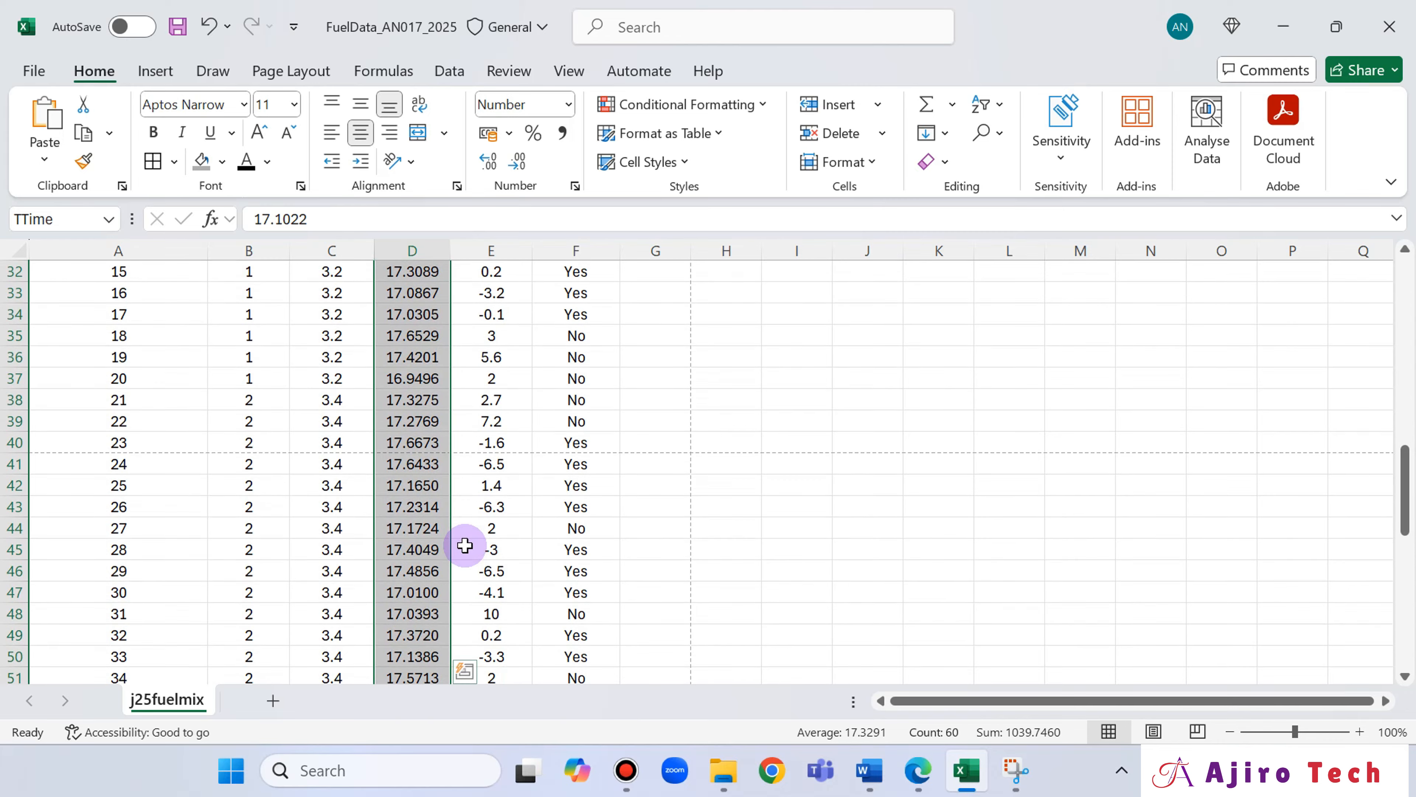
{"action": "scroll", "coordinate": [446, 580], "scroll_direction": "down", "scroll_amount": 2}
{"action": "scroll", "coordinate": [445, 578], "scroll_direction": "down", "scroll_amount": 6}
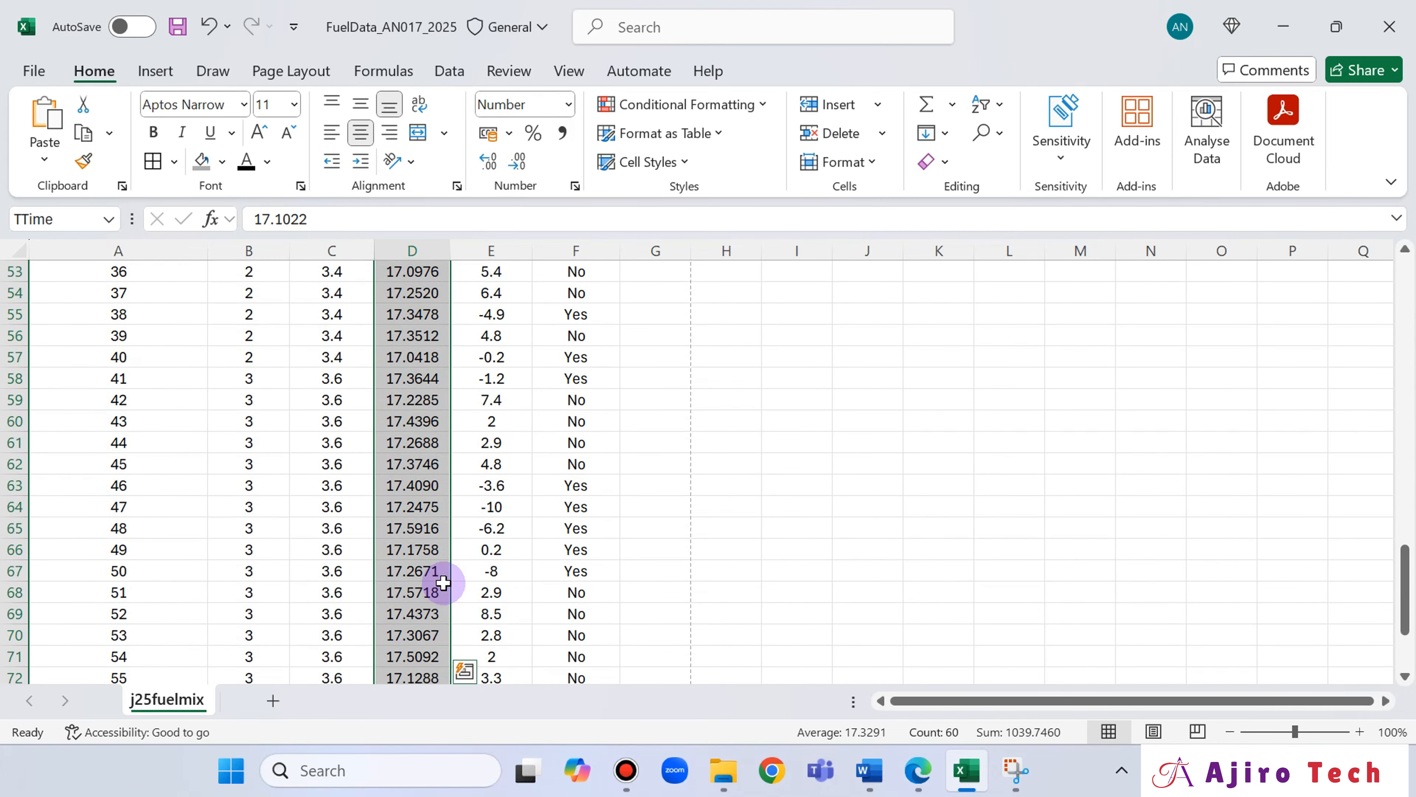
{"action": "scroll", "coordinate": [446, 577], "scroll_direction": "up", "scroll_amount": 13}
{"action": "scroll", "coordinate": [447, 577], "scroll_direction": "down", "scroll_amount": 17}
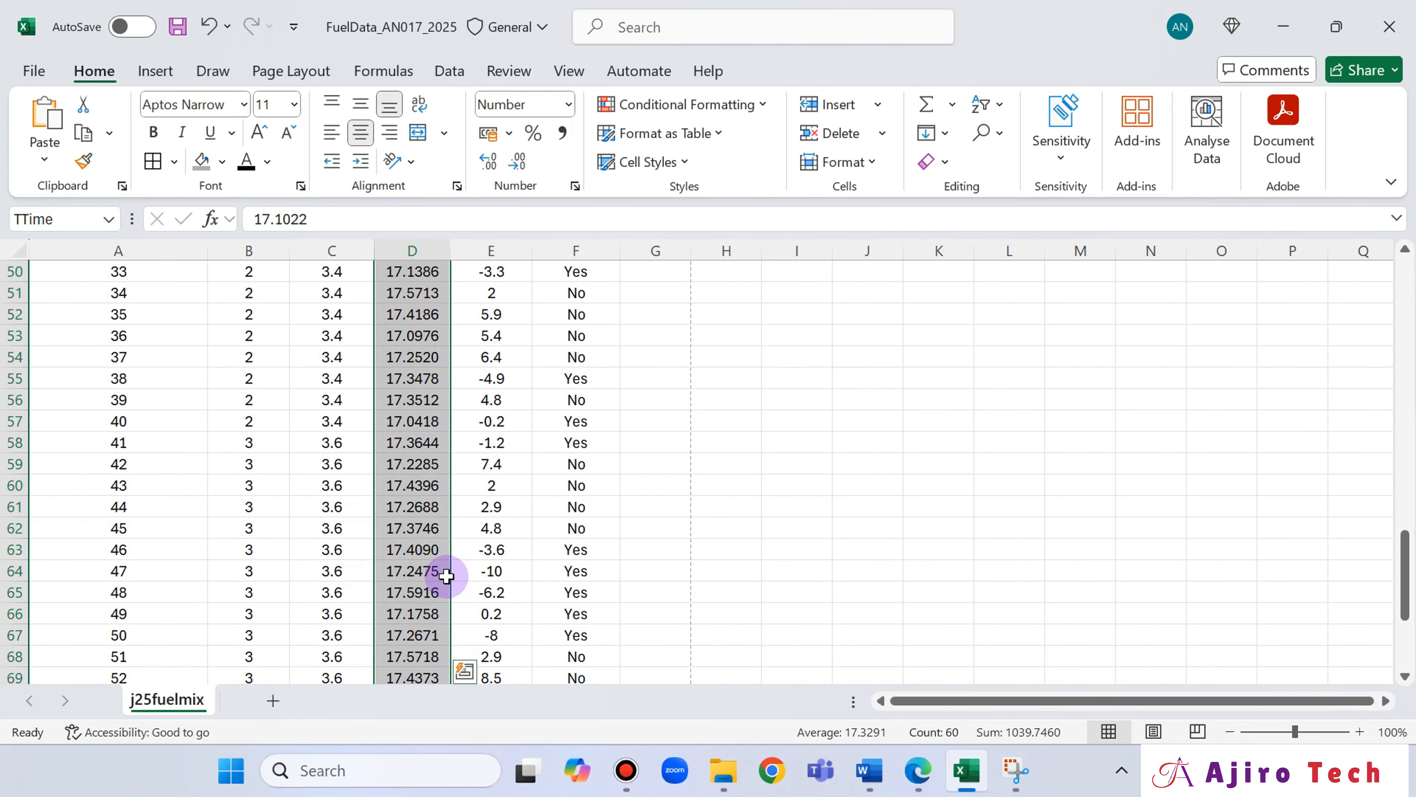
{"action": "scroll", "coordinate": [447, 576], "scroll_direction": "up", "scroll_amount": 1}
{"action": "scroll", "coordinate": [447, 576], "scroll_direction": "up", "scroll_amount": 20}
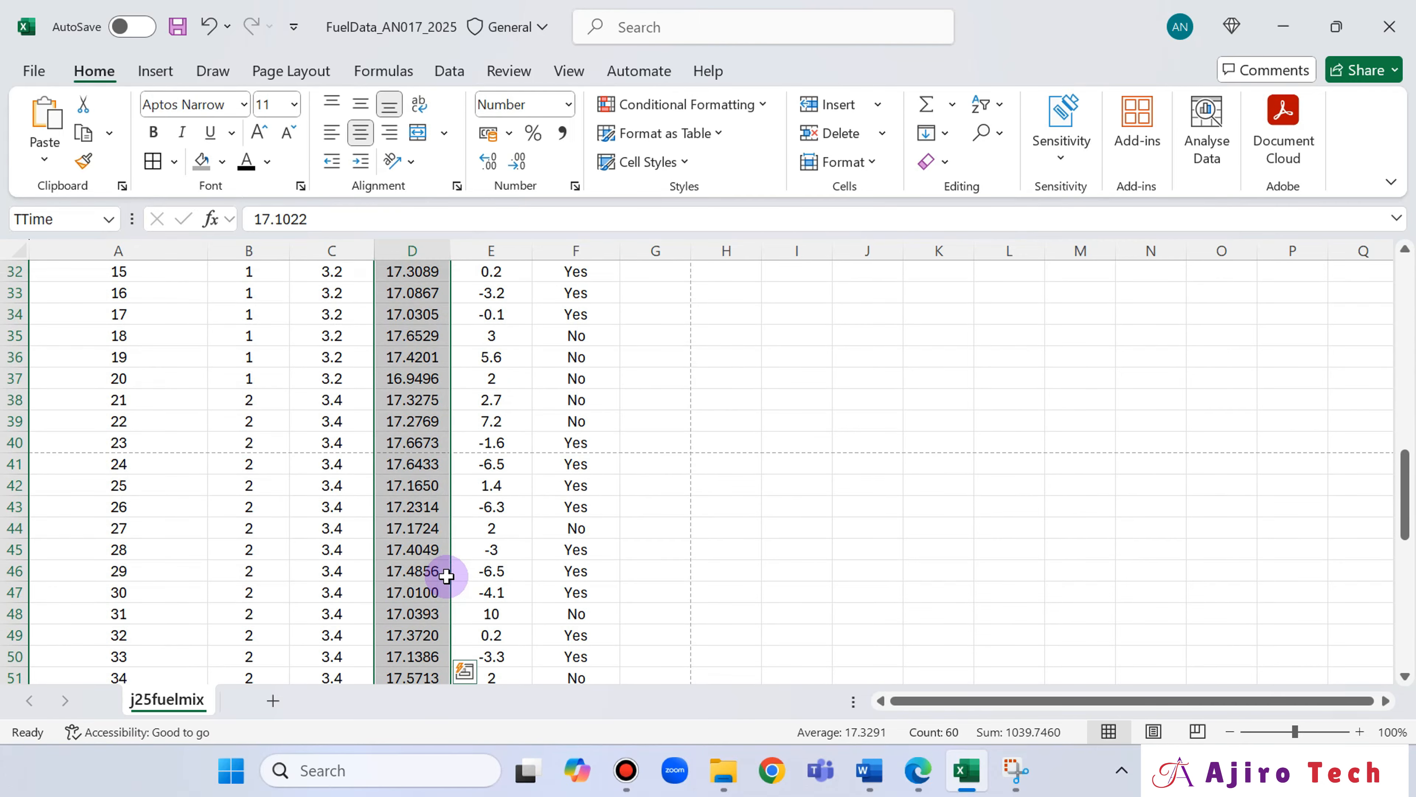
{"action": "scroll", "coordinate": [442, 573], "scroll_direction": "down", "scroll_amount": 2}
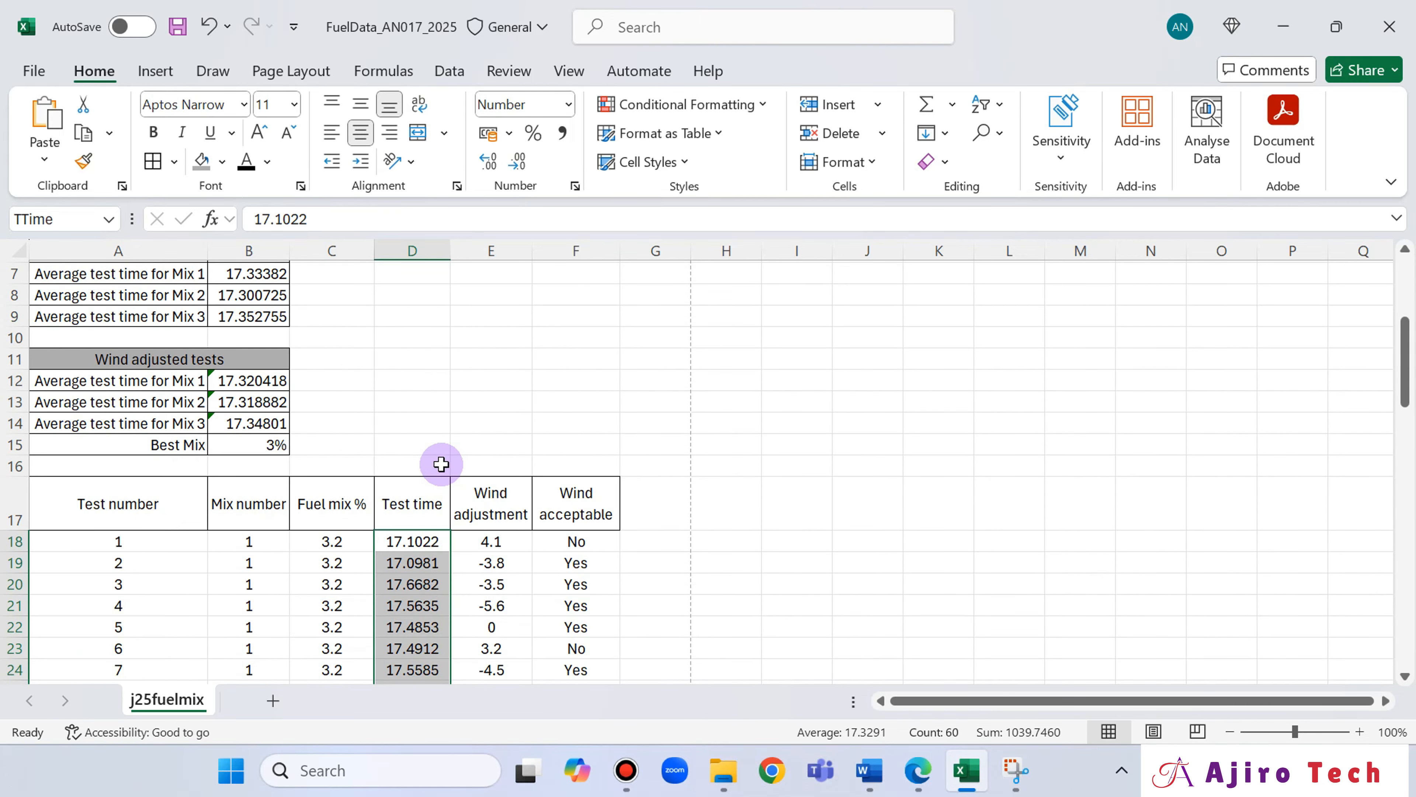
Check question 15 in the exam paper in Edge and save the fuel data workbook in Excel.
{"action": "left_click", "coordinate": [445, 442]}
{"action": "left_click", "coordinate": [916, 787]}
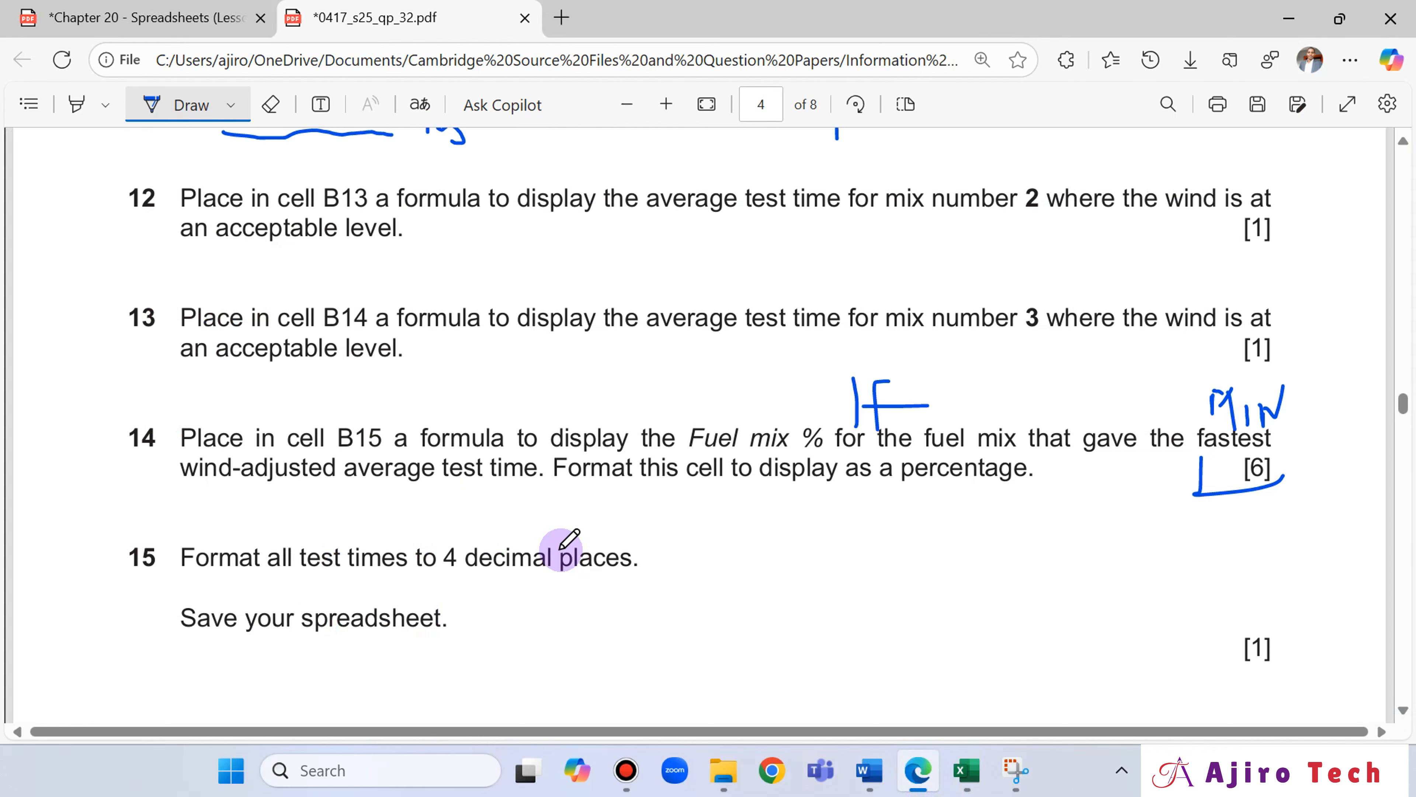
{"action": "scroll", "coordinate": [564, 544], "scroll_direction": "down", "scroll_amount": 4}
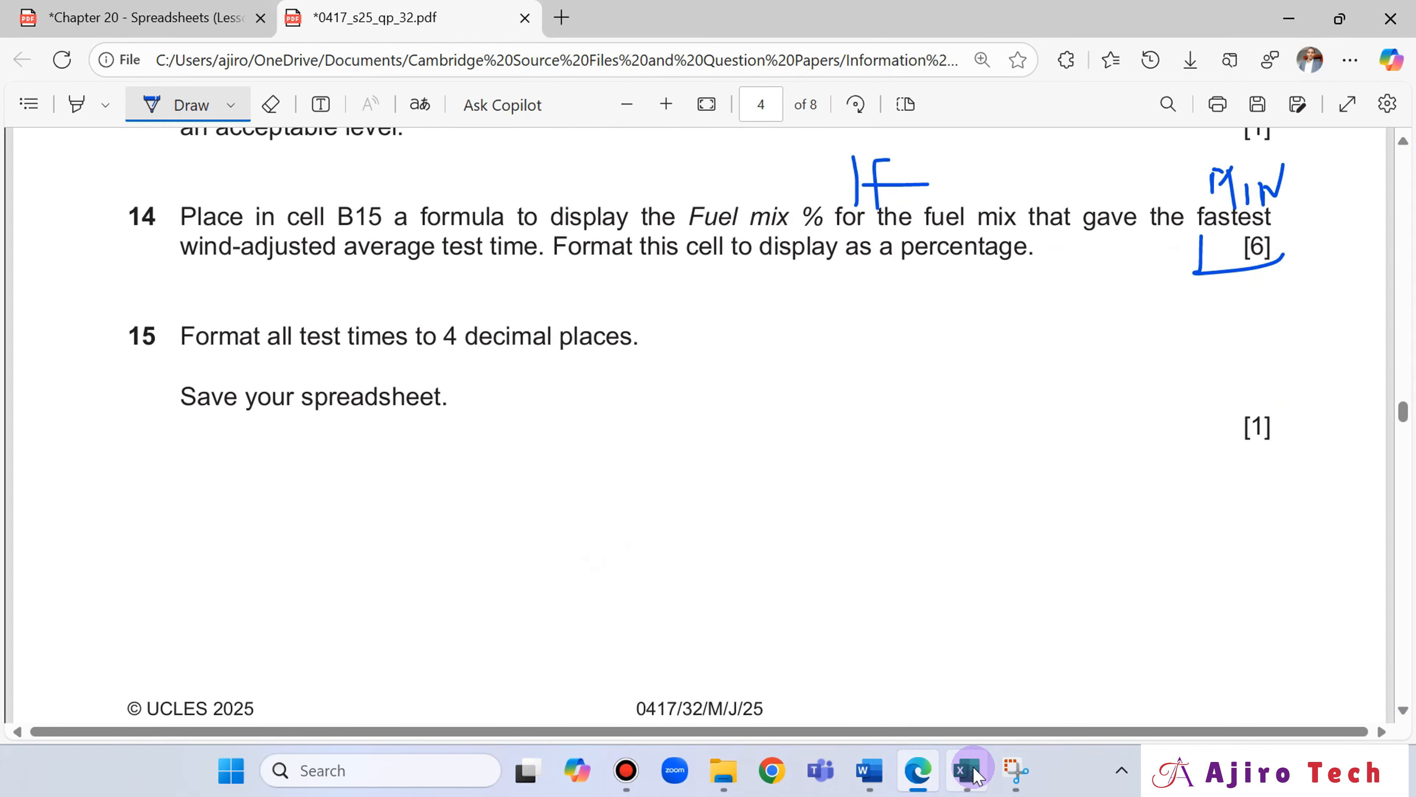
{"action": "left_click", "coordinate": [968, 770]}
{"action": "left_click", "coordinate": [179, 25]}
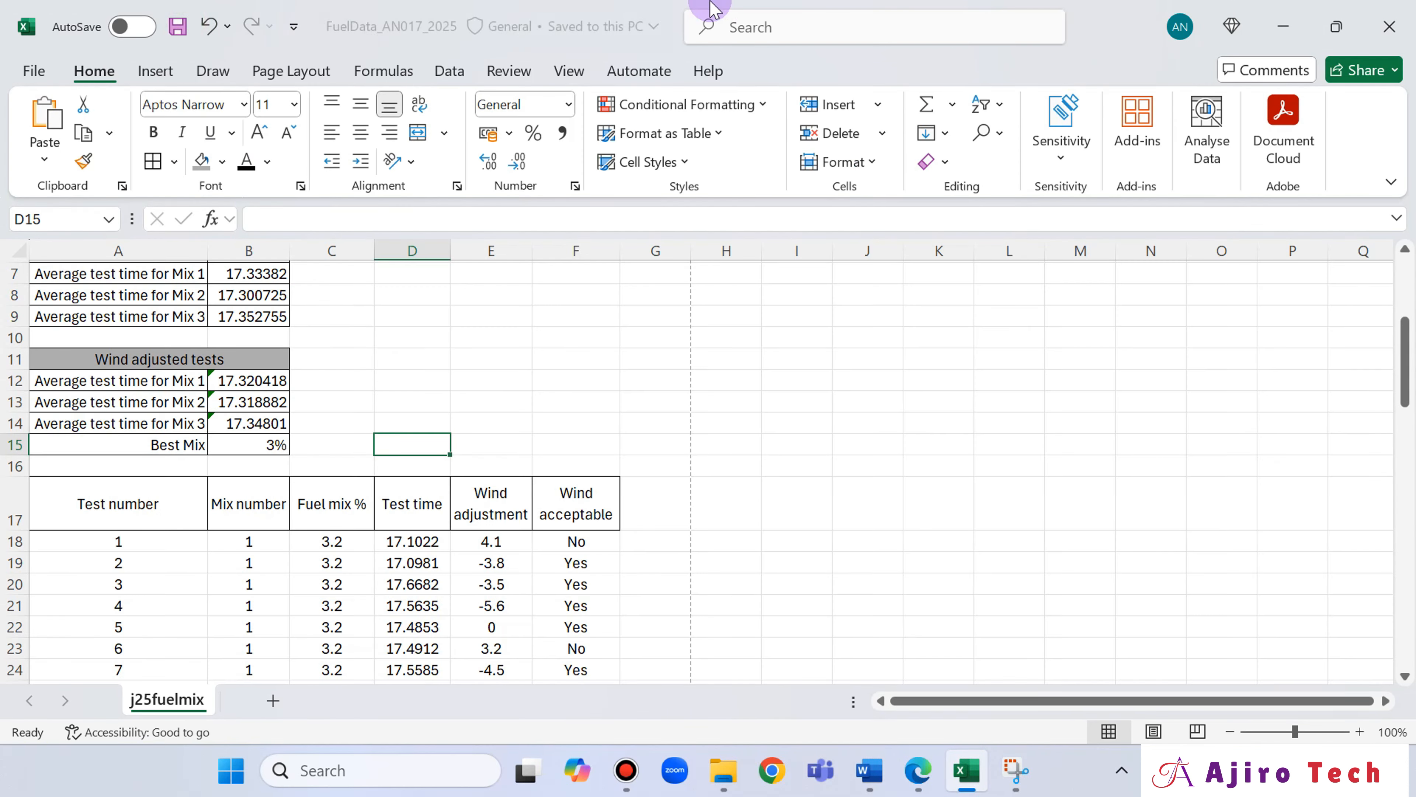
Switch to the exam paper in Edge and circle the number of question 16 with the pen.
{"action": "left_click", "coordinate": [917, 773]}
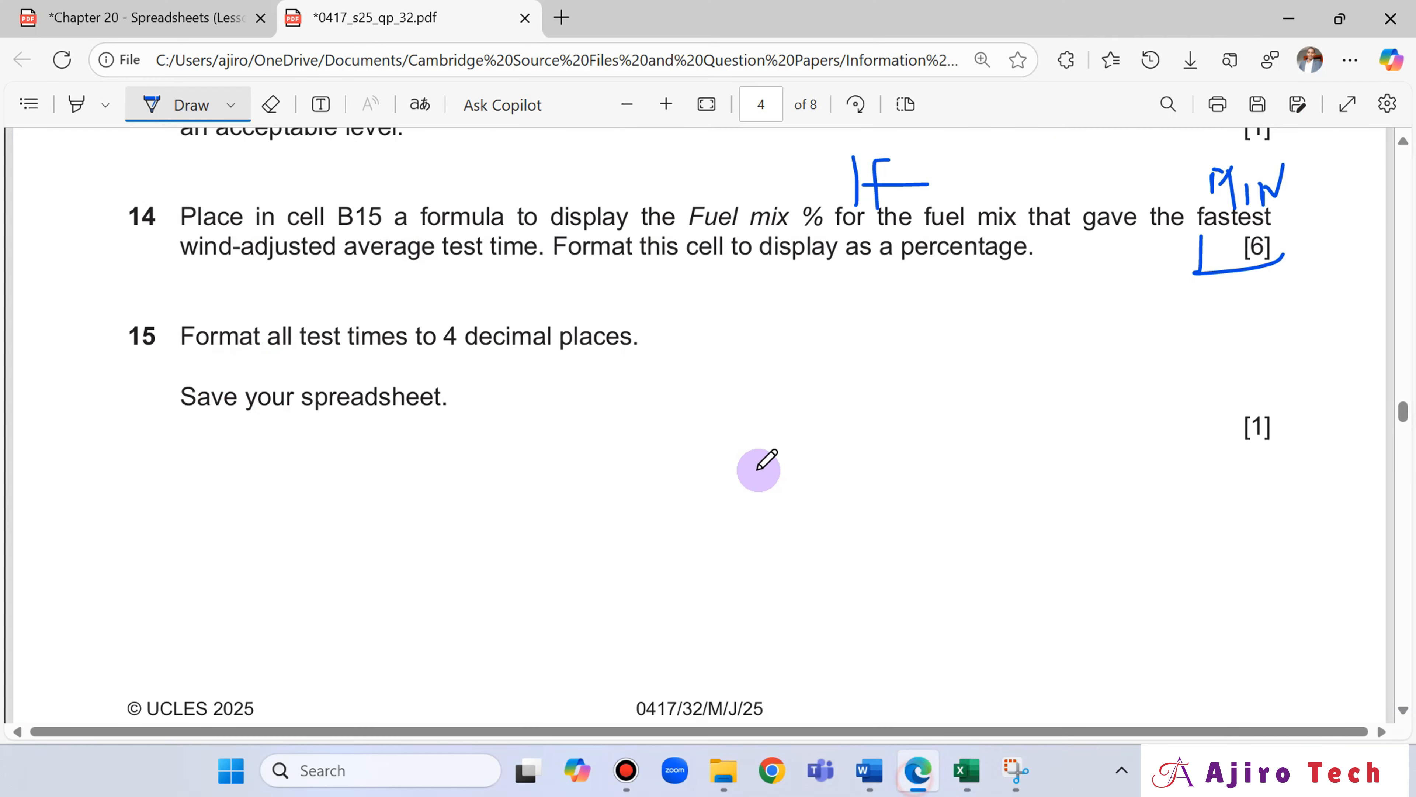
{"action": "scroll", "coordinate": [759, 468], "scroll_direction": "down", "scroll_amount": 8}
{"action": "scroll", "coordinate": [759, 468], "scroll_direction": "up", "scroll_amount": 2}
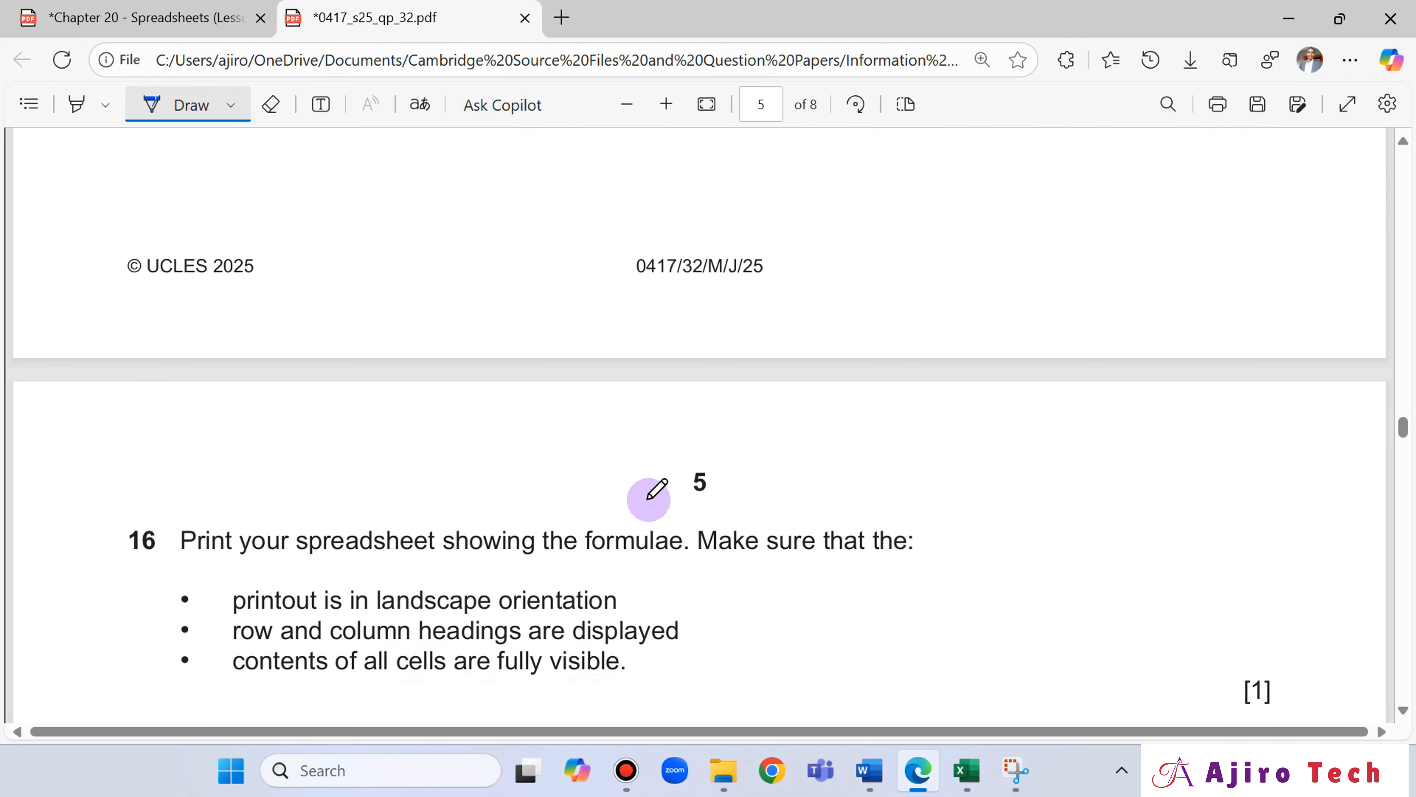
{"action": "left_click_drag", "start_coordinate": [114, 532], "coordinate": [136, 526]}
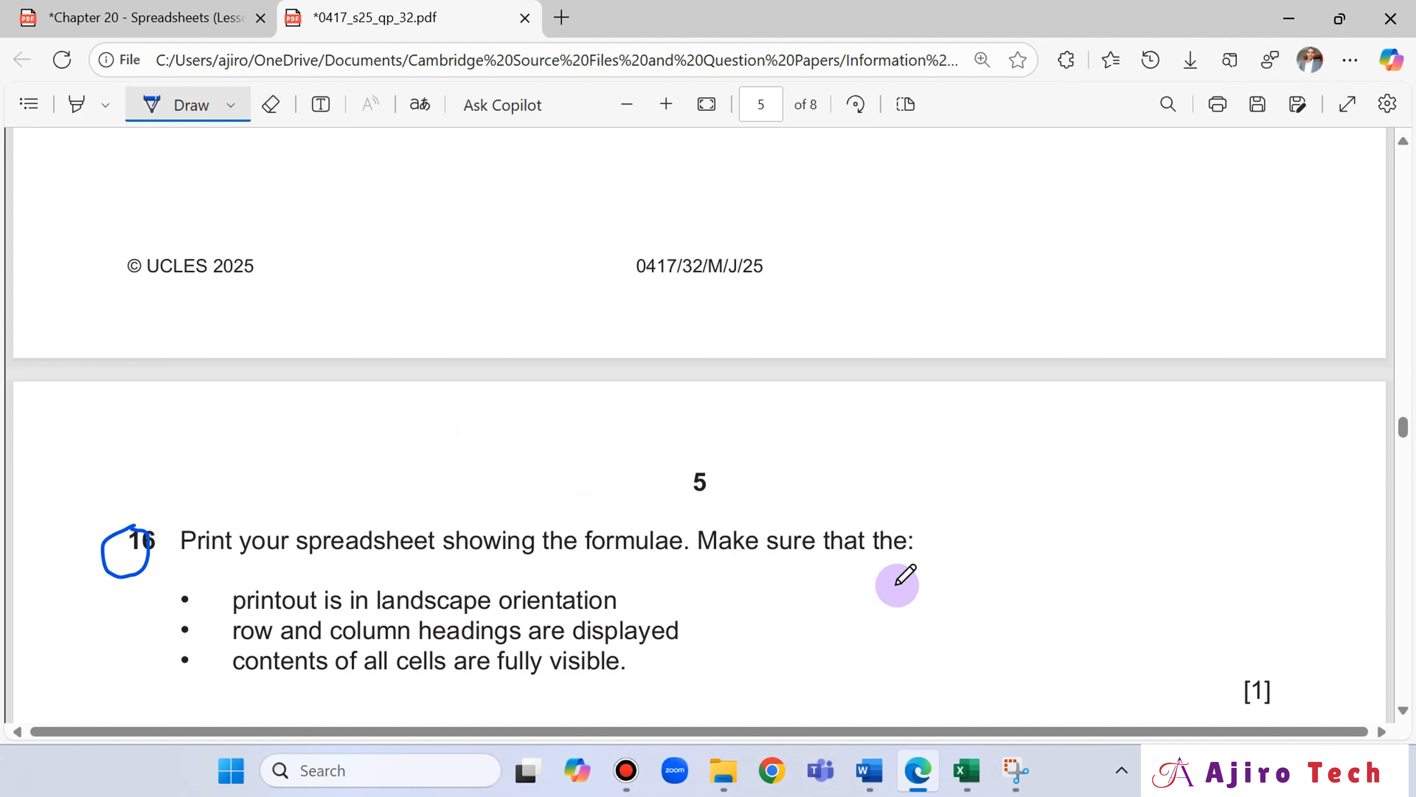
Switch to Excel and show the formulas instead of the values in the j25fuelmix sheet.
{"action": "left_click", "coordinate": [967, 773]}
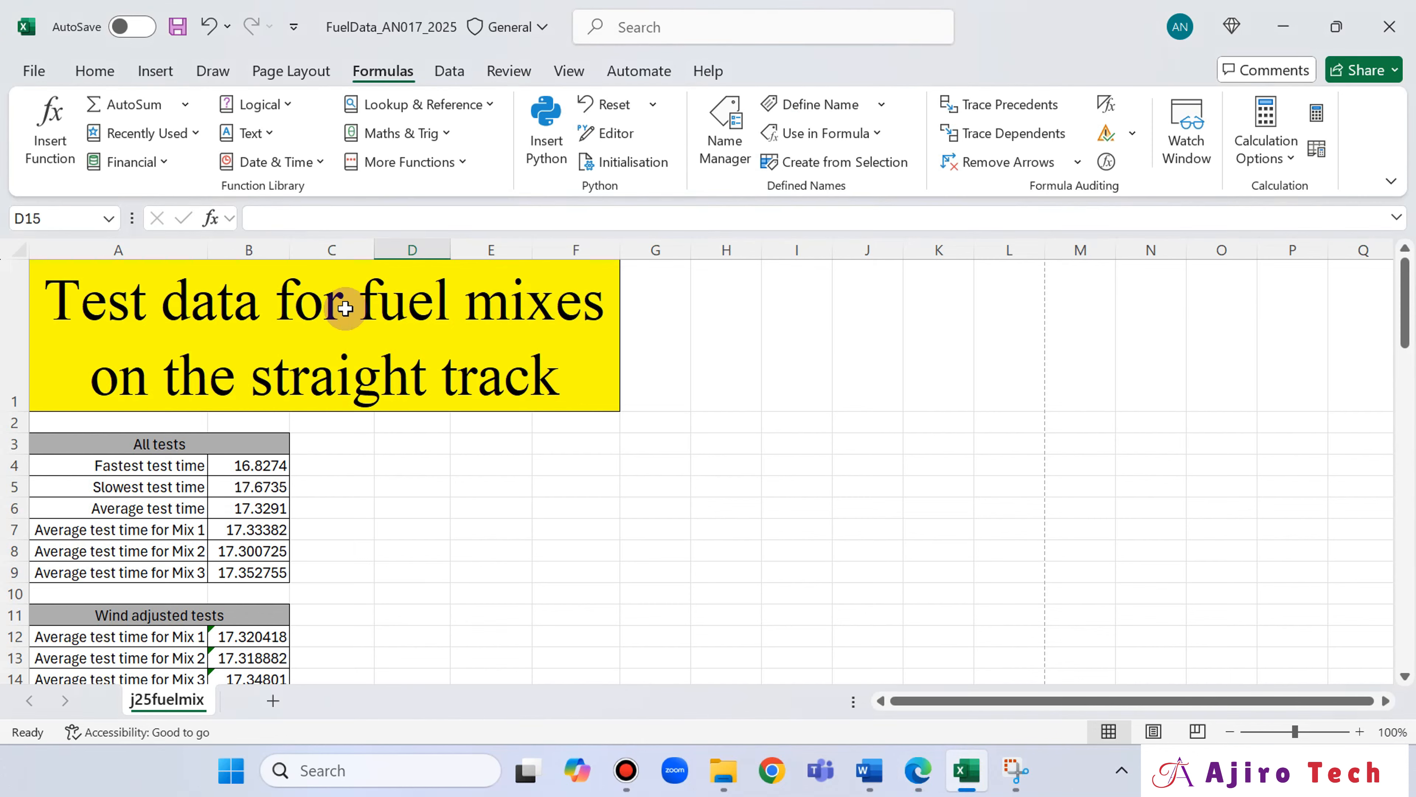
{"action": "scroll", "coordinate": [424, 470], "scroll_direction": "down", "scroll_amount": 1}
{"action": "scroll", "coordinate": [424, 470], "scroll_direction": "up", "scroll_amount": 1}
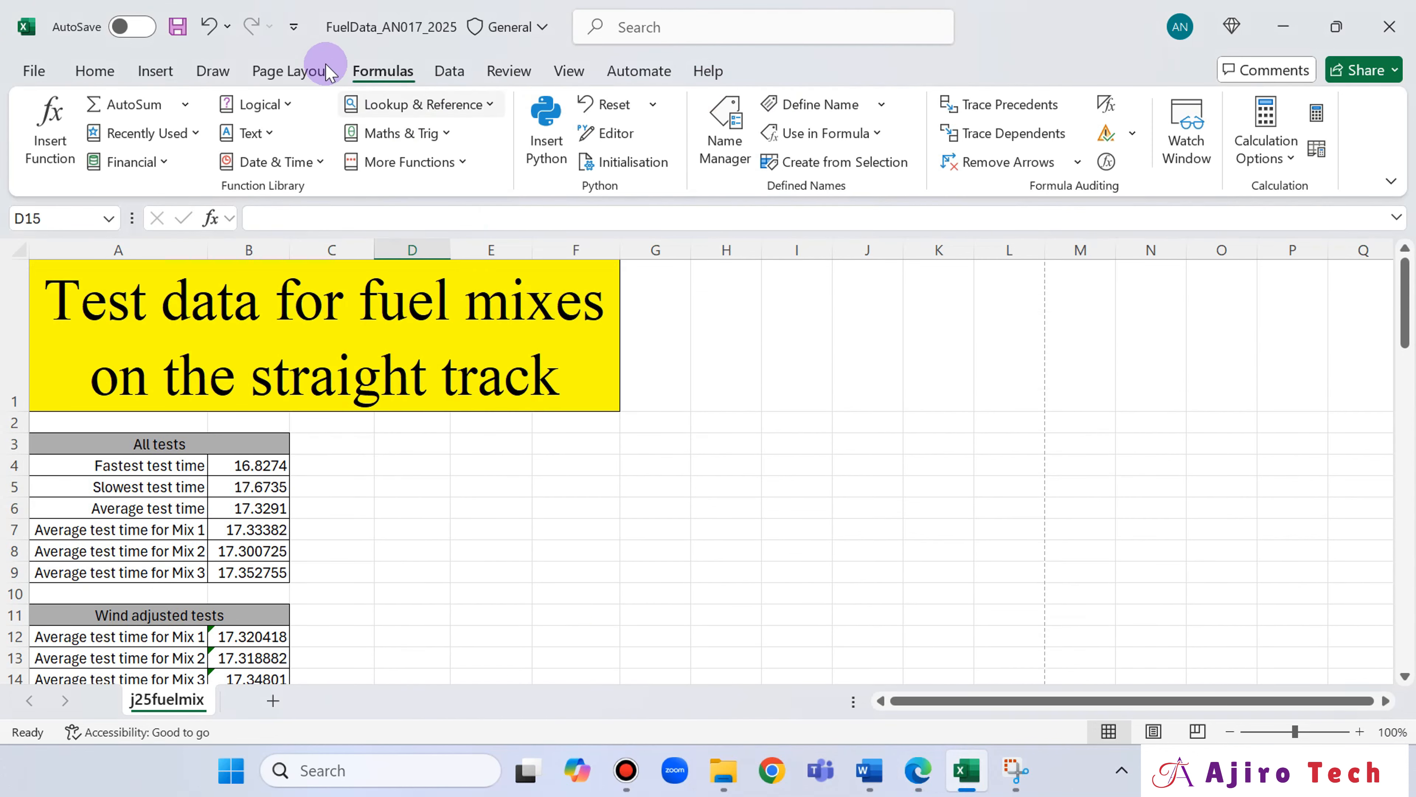
{"action": "left_click", "coordinate": [103, 70]}
{"action": "left_click", "coordinate": [383, 71]}
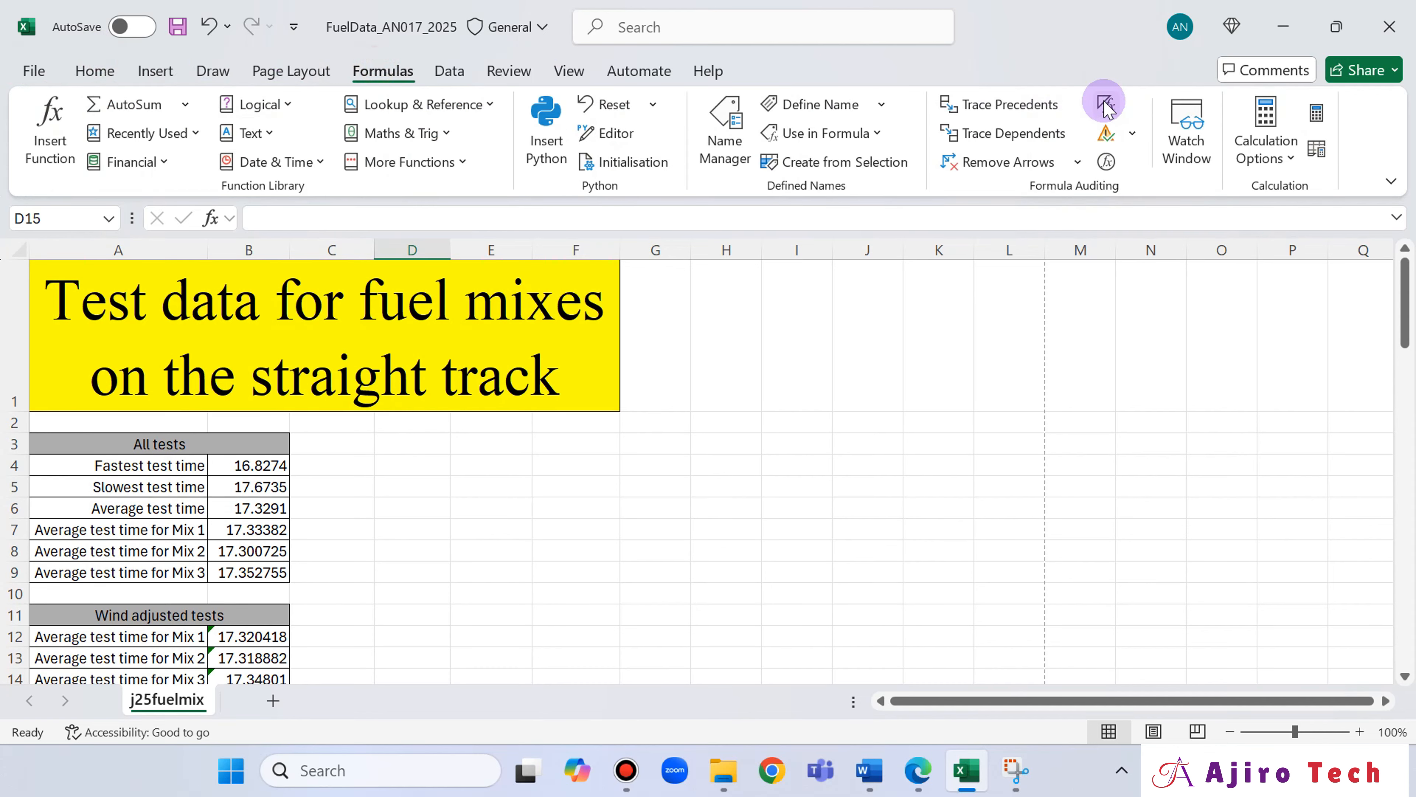
{"action": "left_click", "coordinate": [1106, 104]}
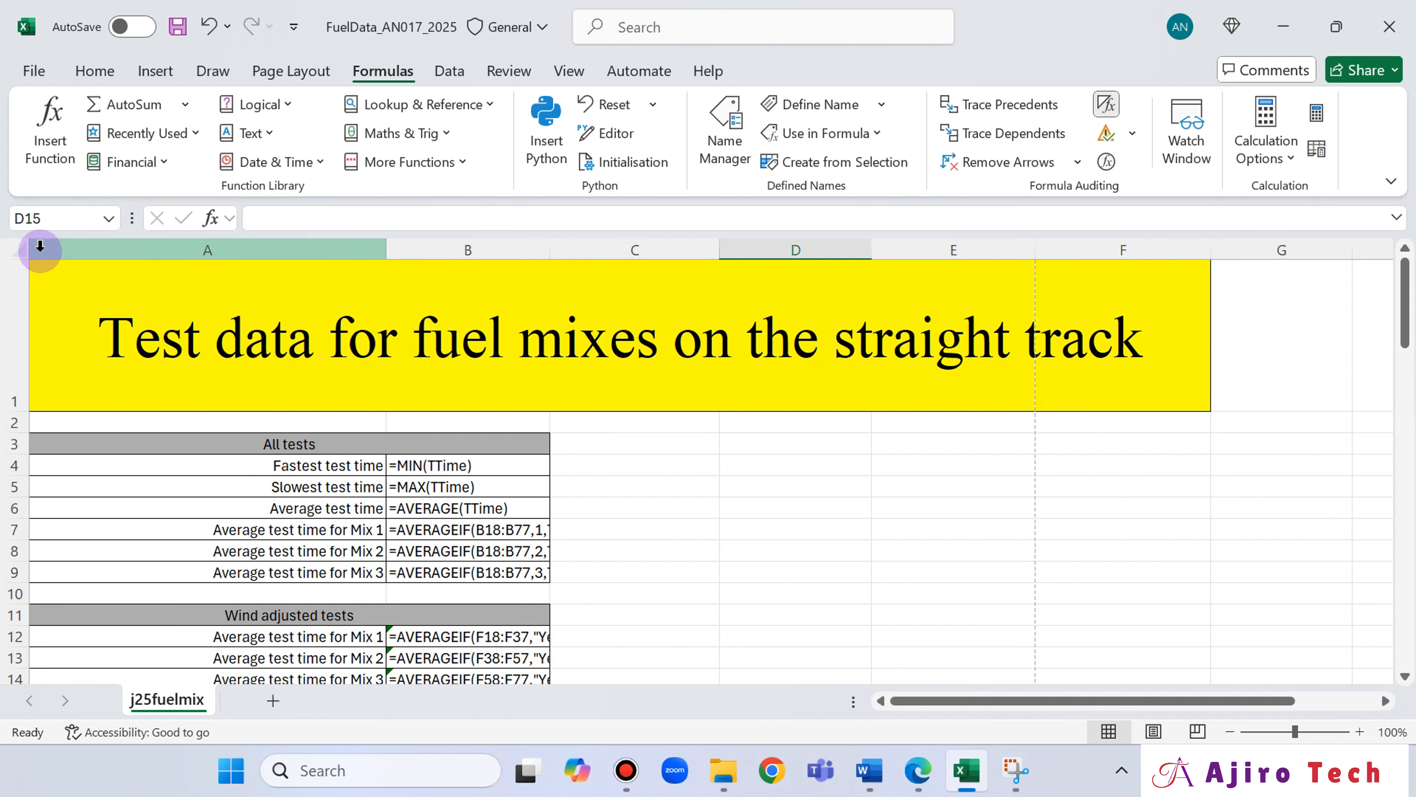
Autofit the widths of all columns in the sheet so every formula is fully visible.
{"action": "left_click", "coordinate": [18, 247]}
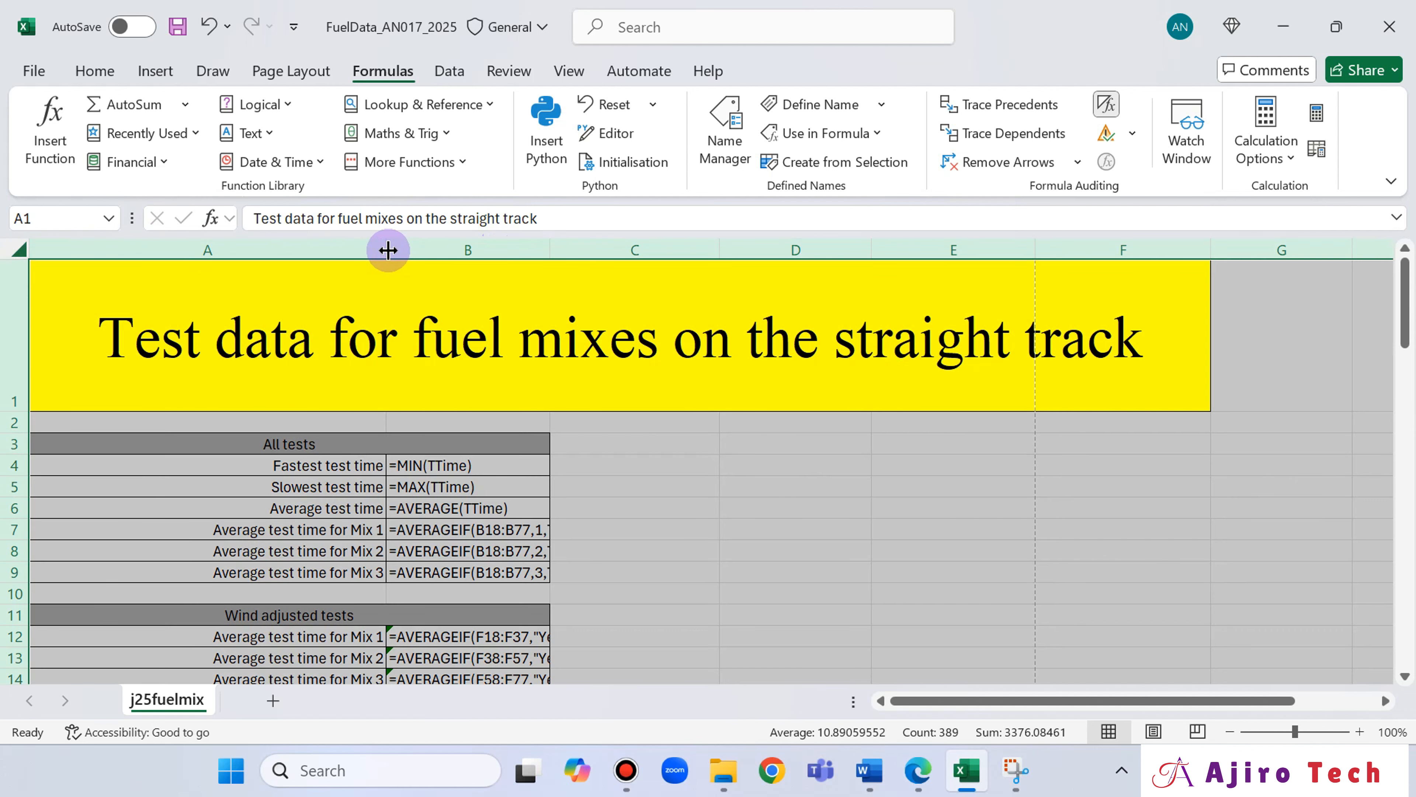
{"action": "double_click", "coordinate": [388, 250]}
{"action": "scroll", "coordinate": [826, 377], "scroll_direction": "down", "scroll_amount": 2}
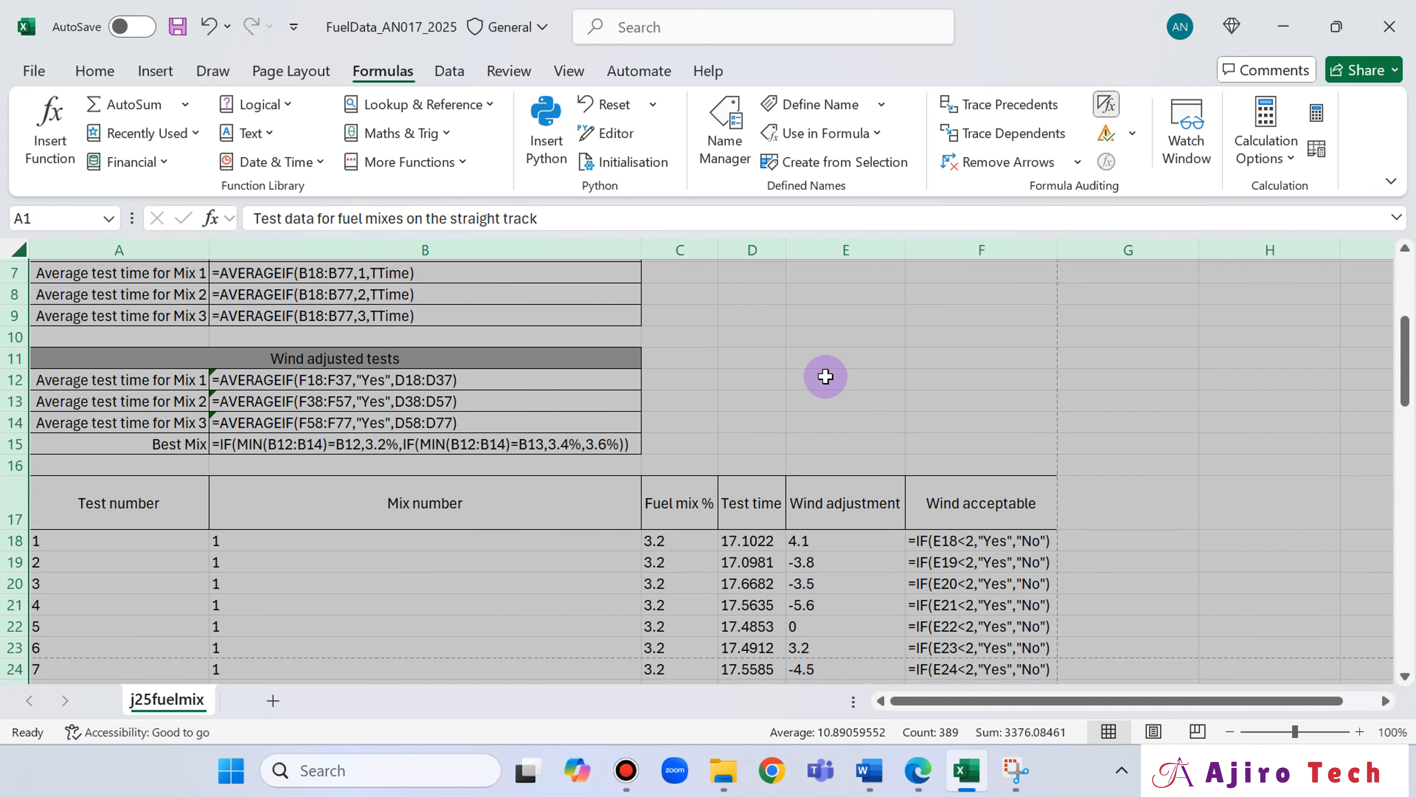
{"action": "scroll", "coordinate": [825, 377], "scroll_direction": "up", "scroll_amount": 2}
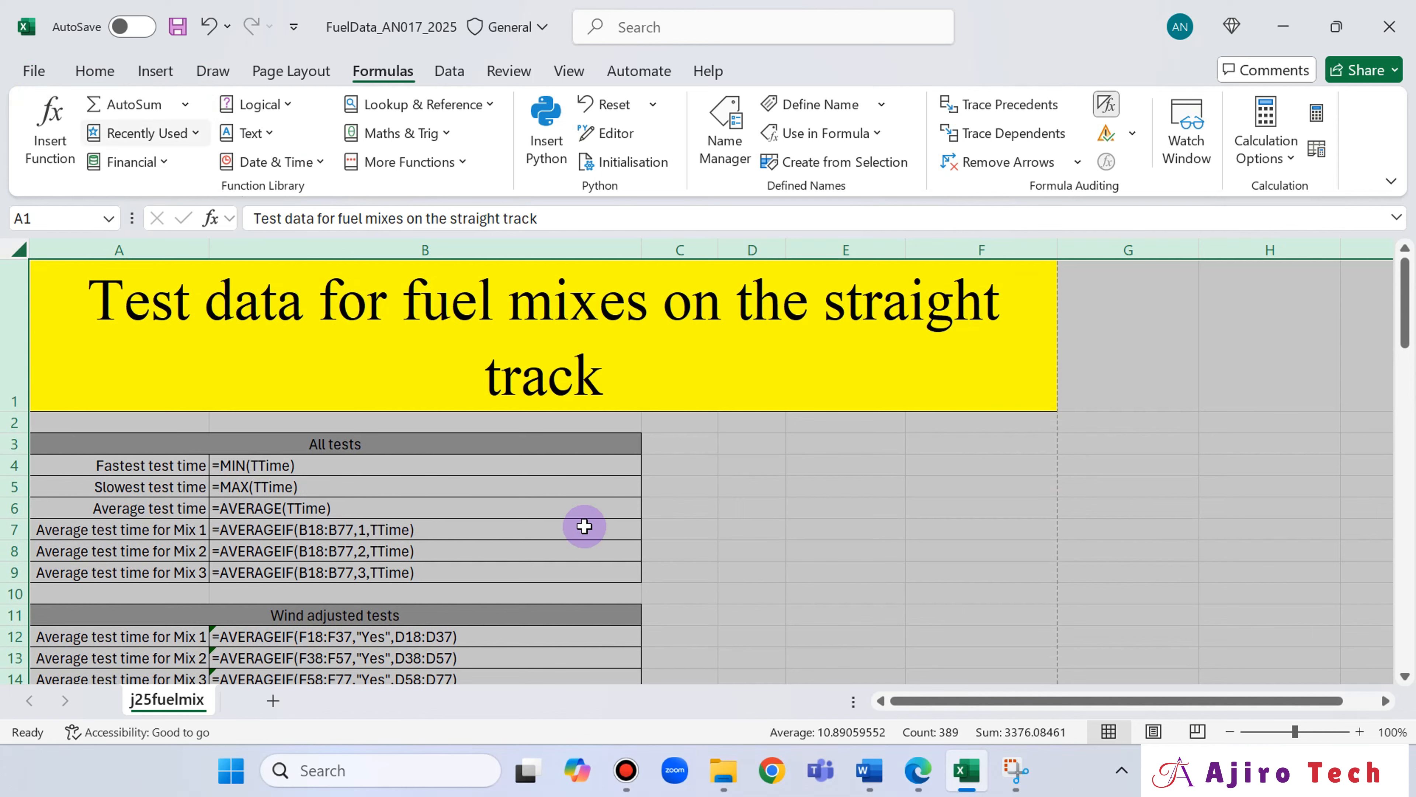
{"action": "left_click", "coordinate": [730, 483]}
Open the print settings for the formula view and set the page to Landscape Orientation.
{"action": "left_click", "coordinate": [40, 71]}
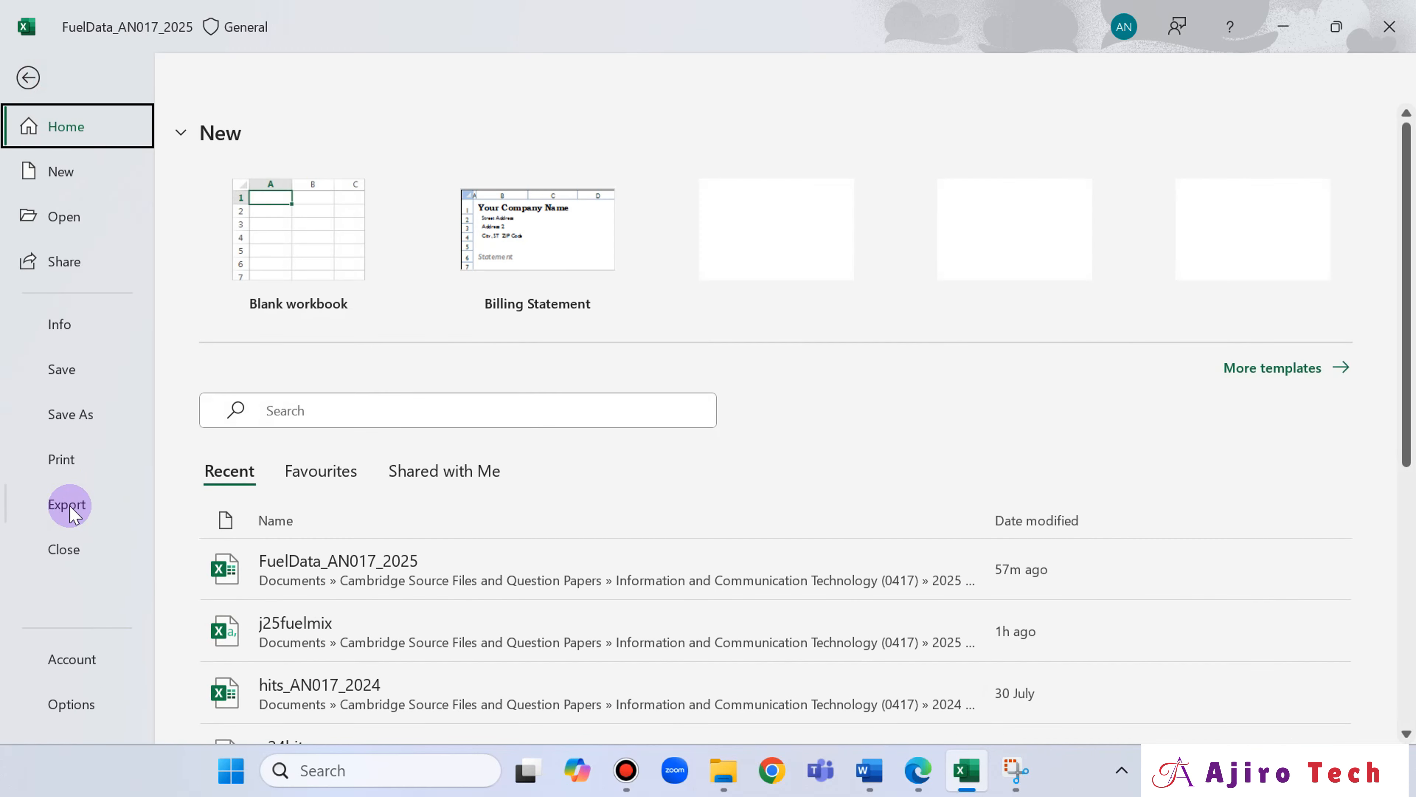
{"action": "left_click", "coordinate": [64, 457]}
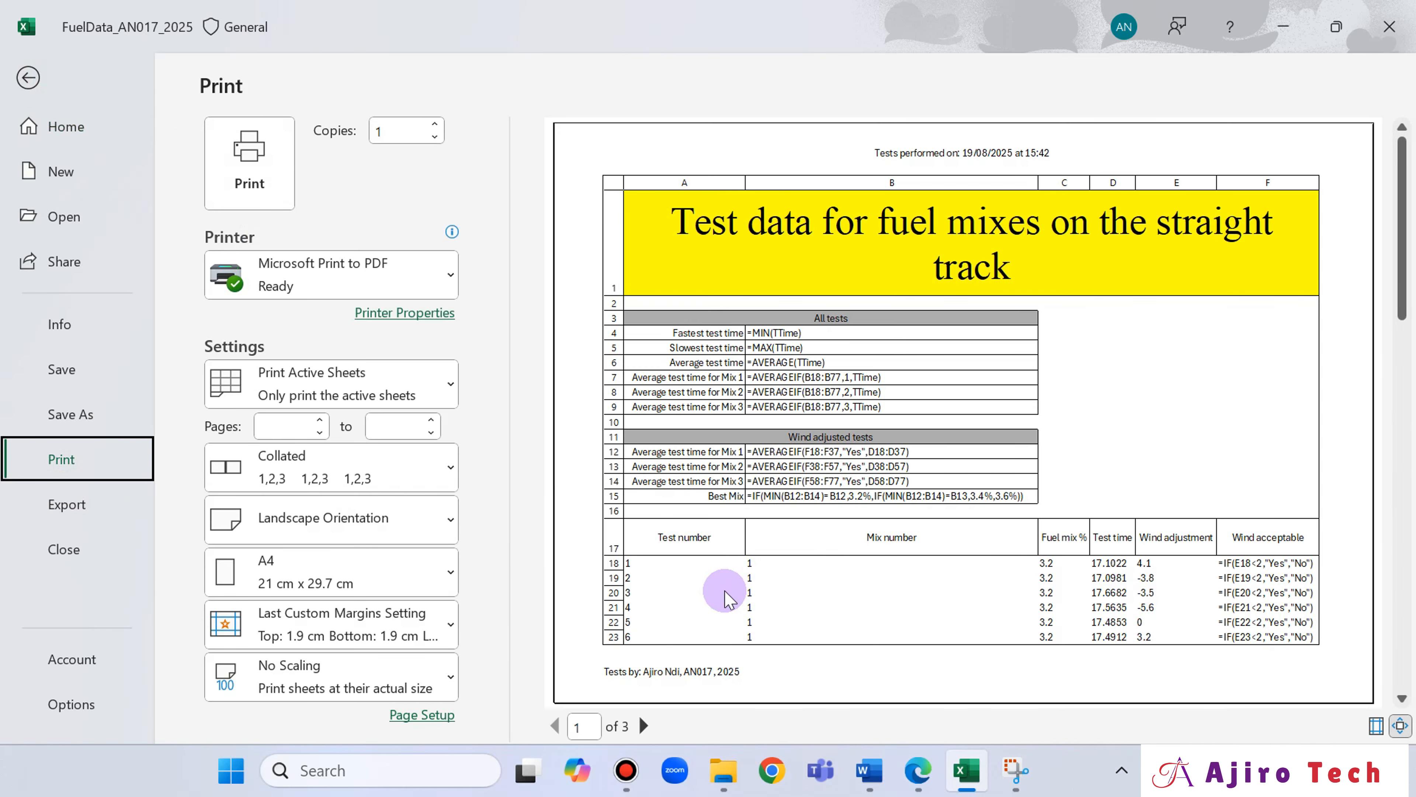
{"action": "left_click", "coordinate": [390, 524]}
{"action": "left_click", "coordinate": [326, 573]}
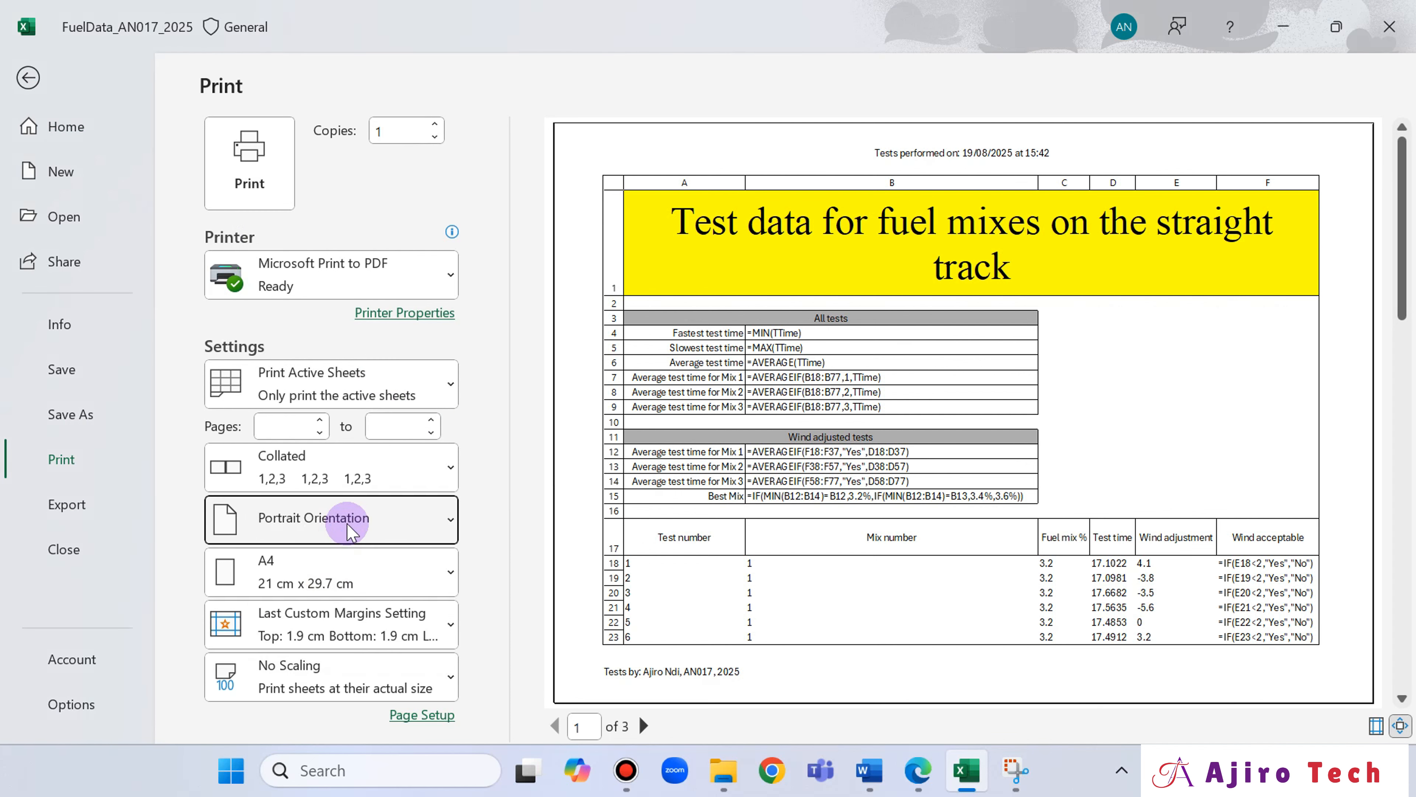
{"action": "left_click", "coordinate": [349, 527]}
{"action": "left_click", "coordinate": [349, 625]}
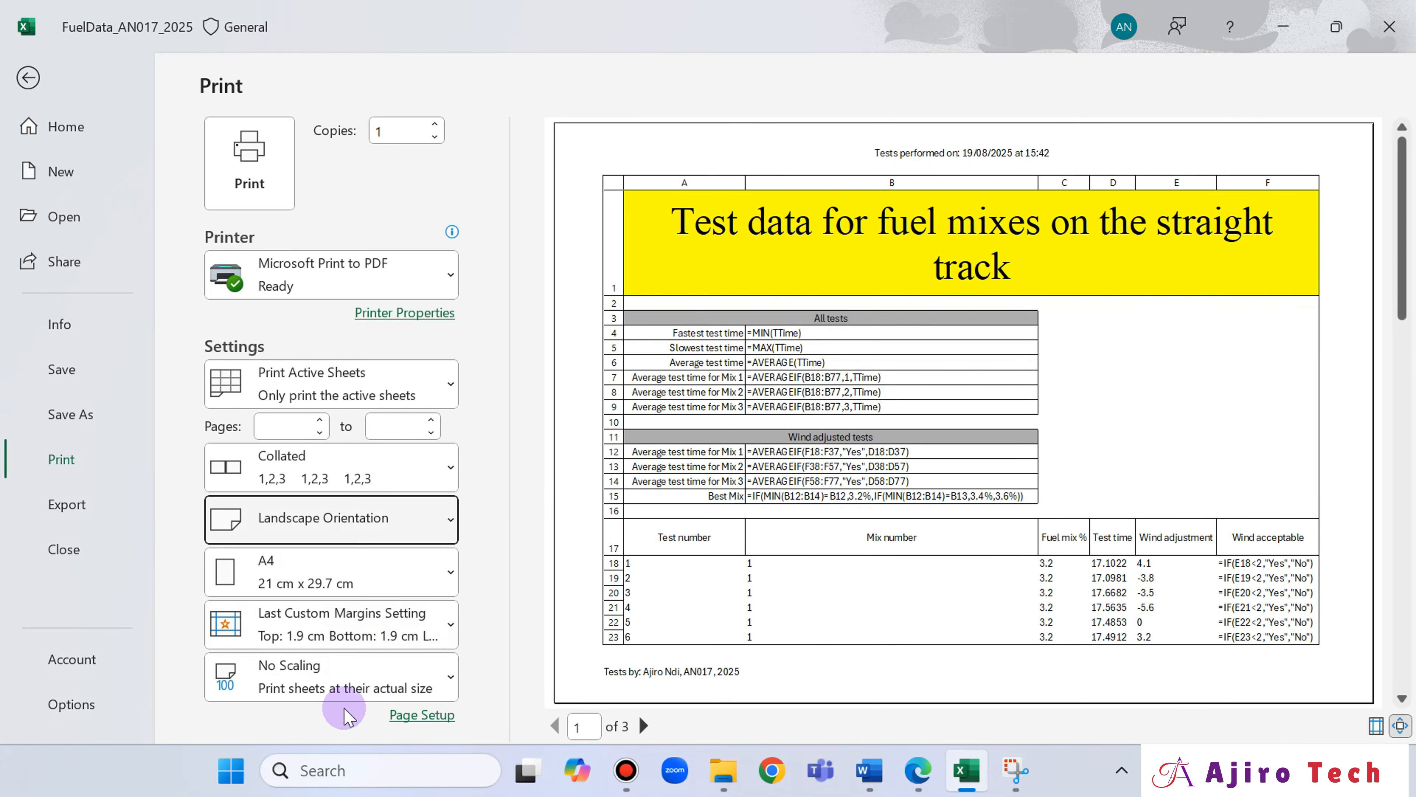
Tick the landscape orientation requirement under question 16 in the Edge exam paper and return to the print settings in Excel.
{"action": "left_click", "coordinate": [918, 769]}
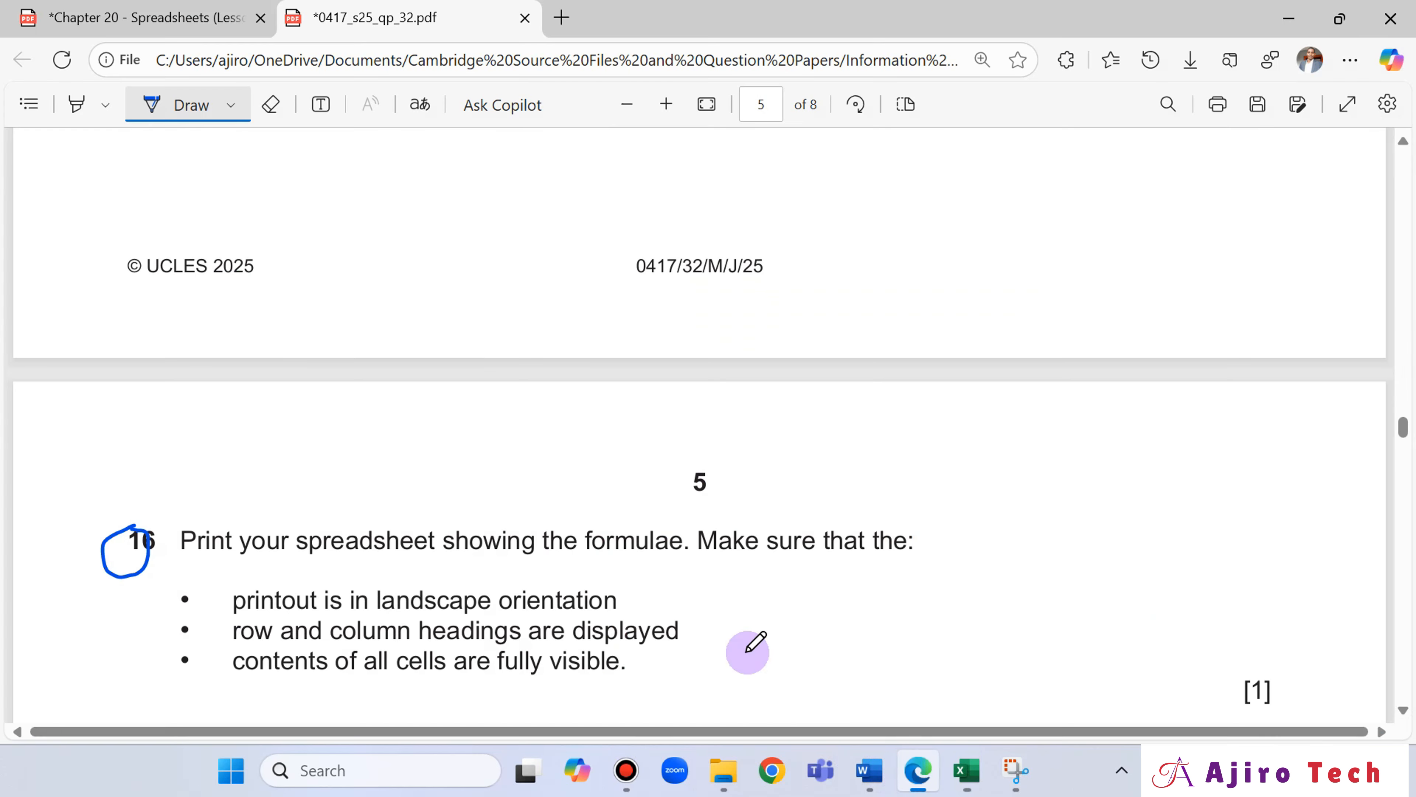
{"action": "scroll", "coordinate": [613, 530], "scroll_direction": "down", "scroll_amount": 3}
{"action": "scroll", "coordinate": [564, 480], "scroll_direction": "up", "scroll_amount": 1}
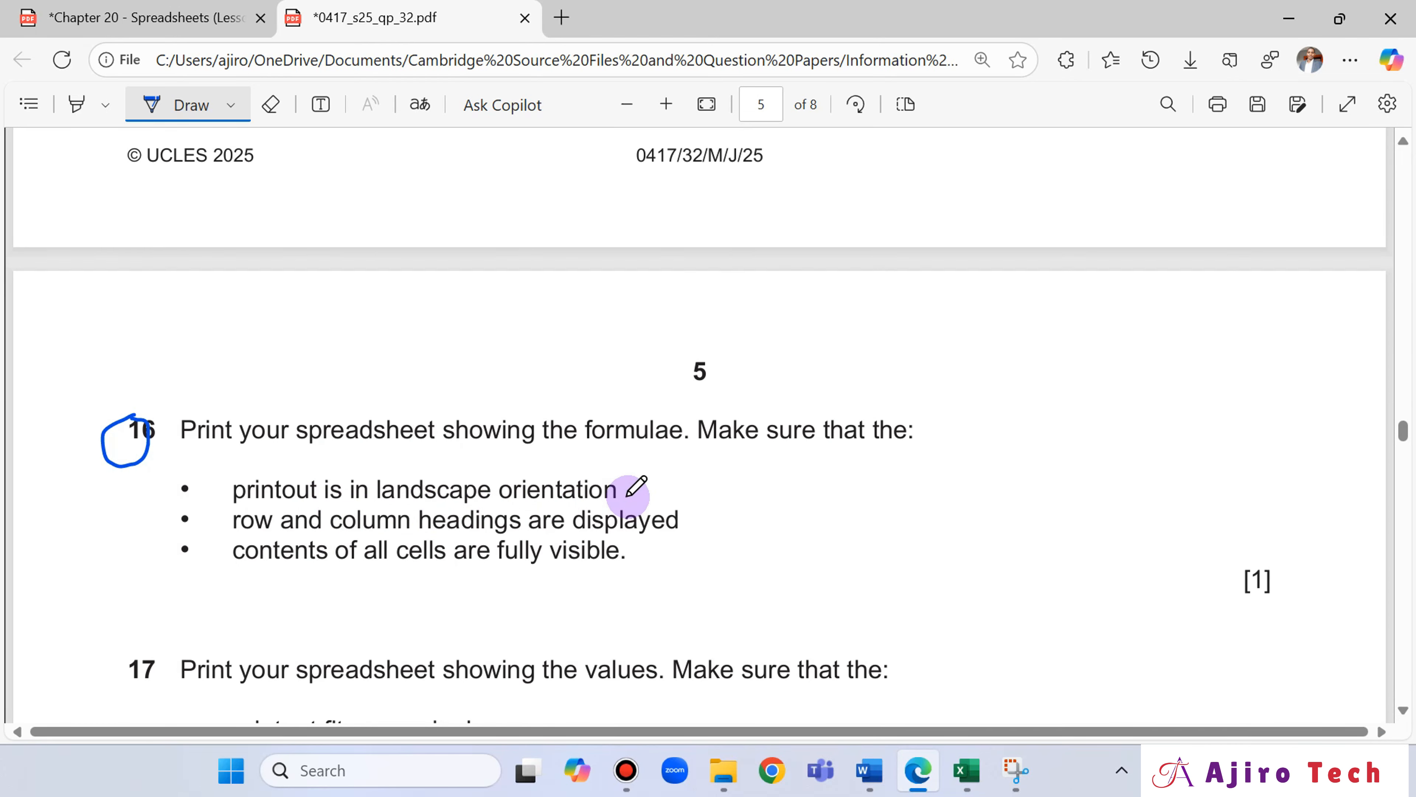
{"action": "left_click_drag", "start_coordinate": [628, 496], "coordinate": [708, 455]}
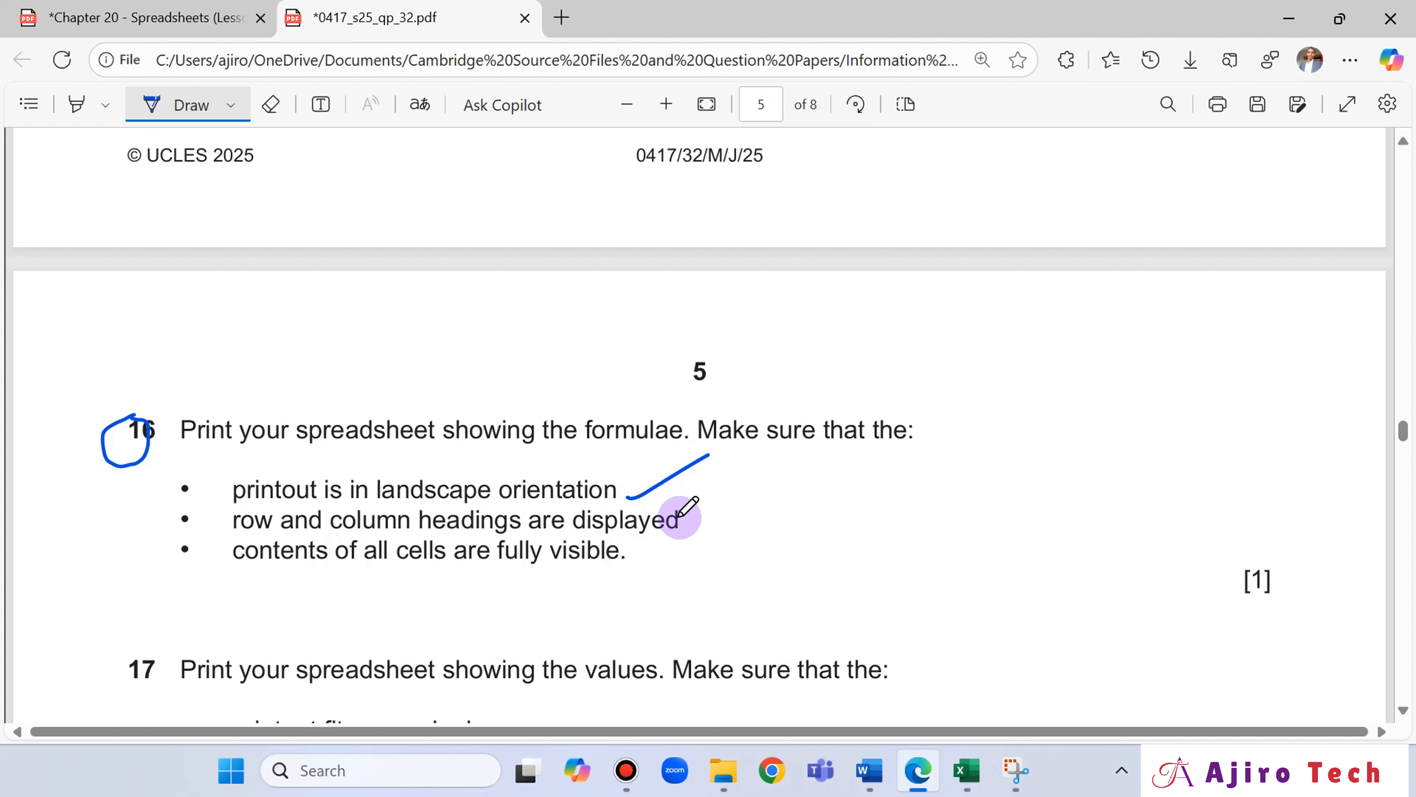
{"action": "left_click", "coordinate": [959, 778]}
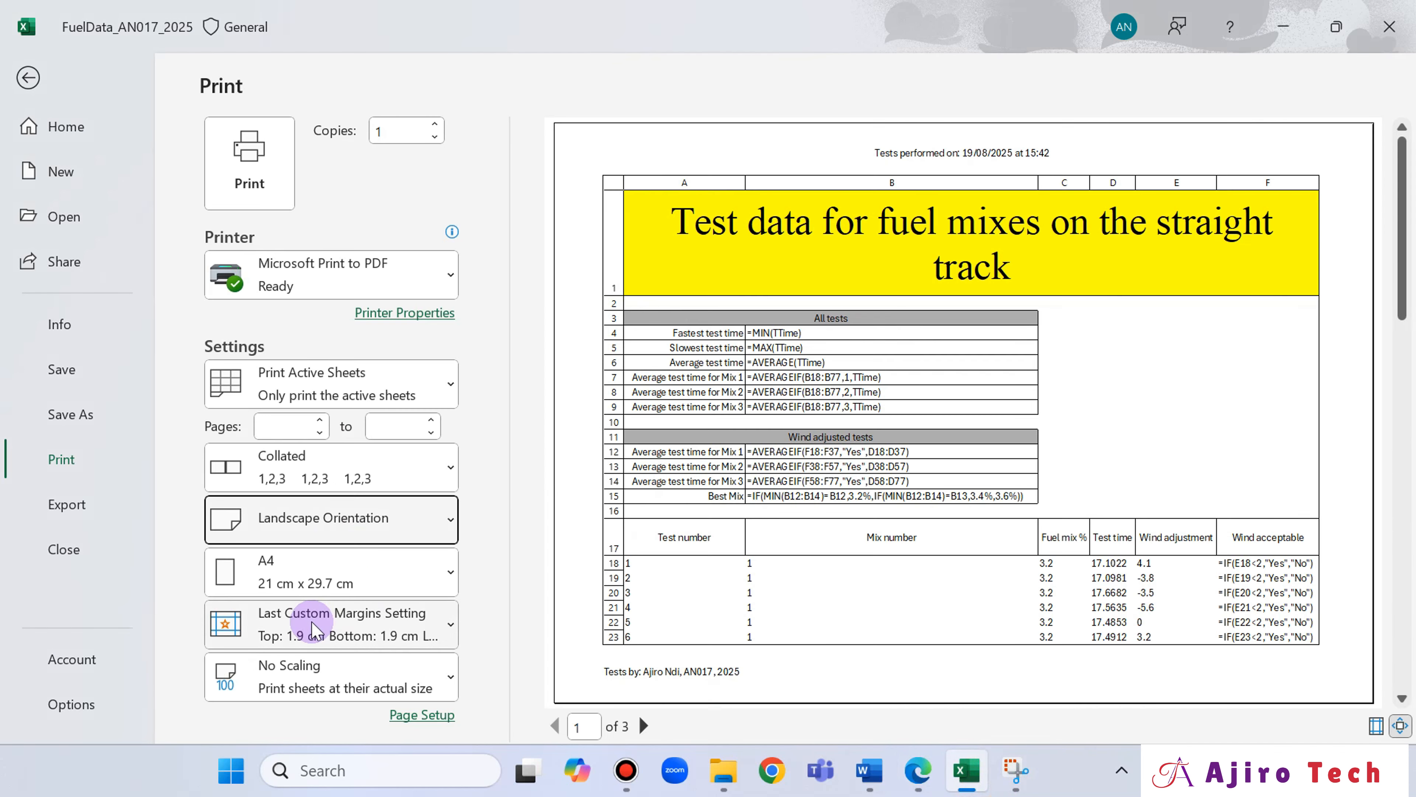
Check in the page setup's sheet options that row and column headings are set to print, and confirm the setup.
{"action": "left_click", "coordinate": [412, 714]}
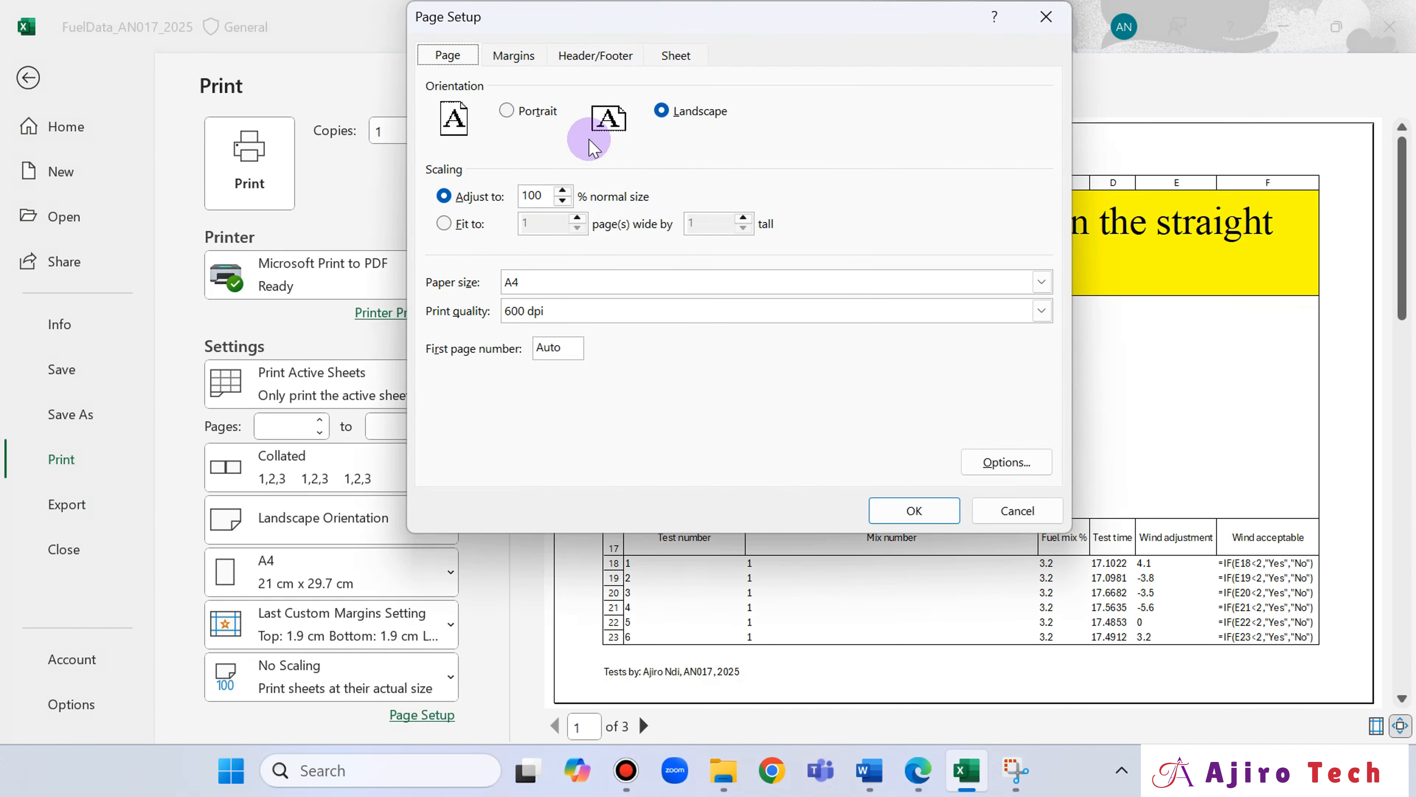
{"action": "left_click", "coordinate": [683, 62]}
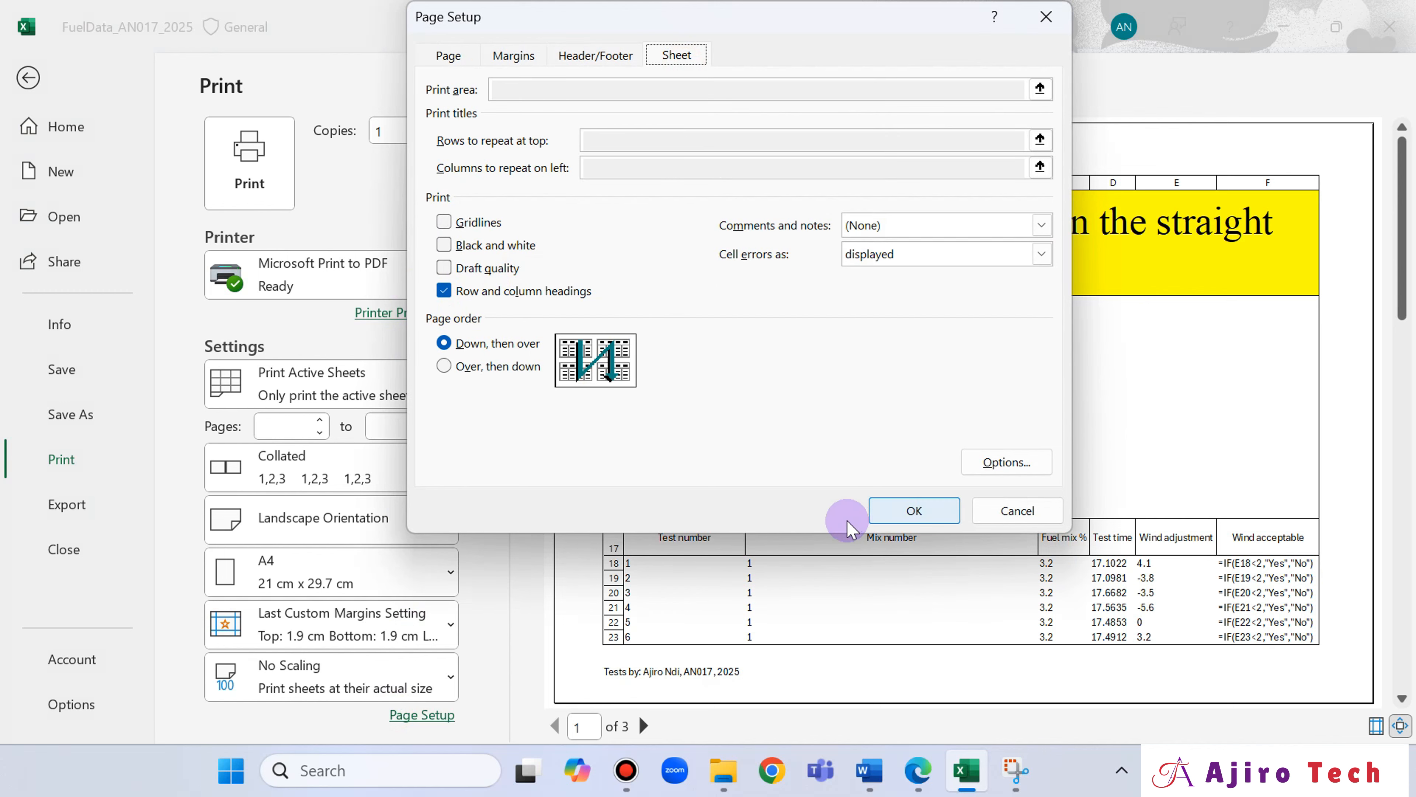
{"action": "left_click", "coordinate": [878, 516]}
Tick the row and column headings requirement under question 16 in the Edge exam paper and return to the print settings in Excel.
{"action": "left_click", "coordinate": [917, 769]}
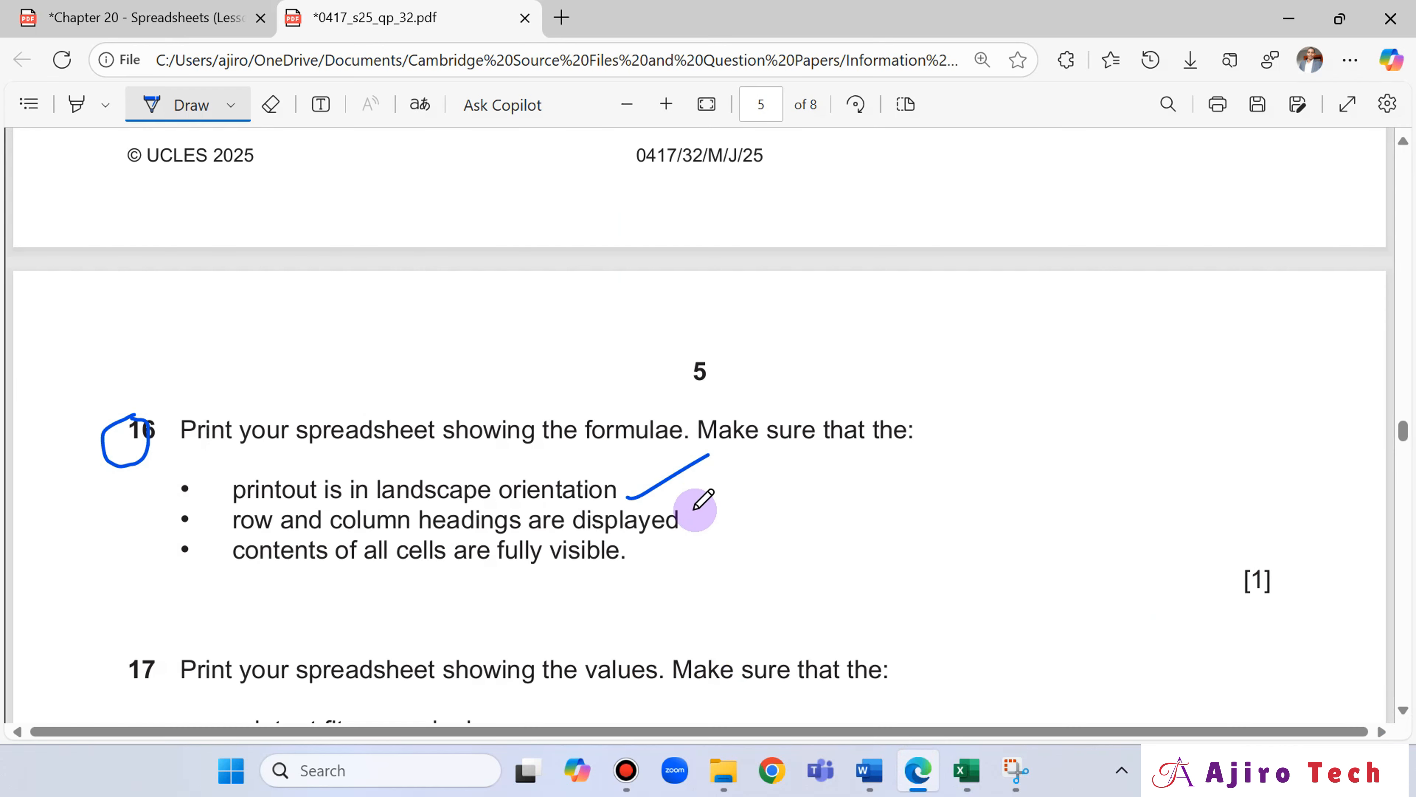
{"action": "left_click_drag", "start_coordinate": [692, 514], "coordinate": [721, 505]}
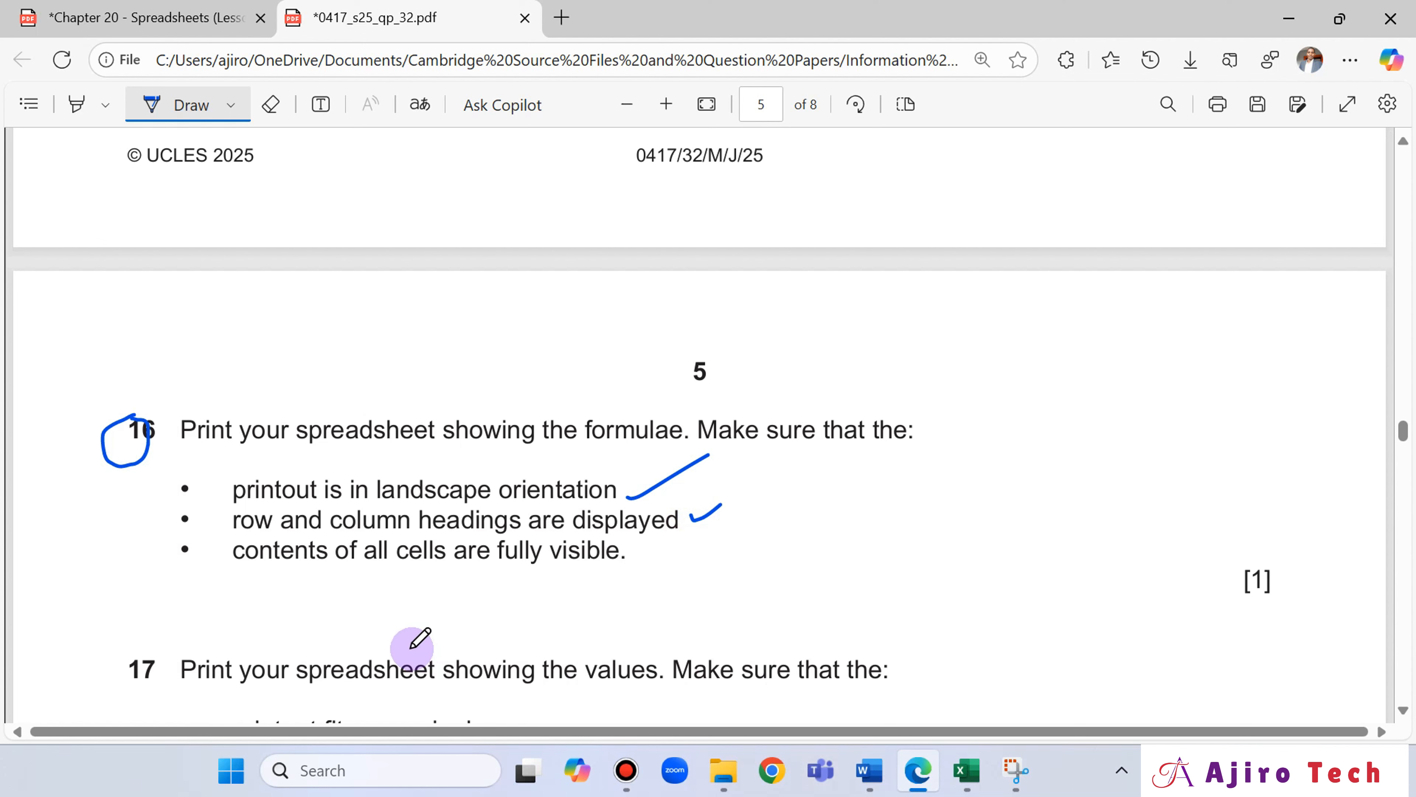
{"action": "left_click", "coordinate": [967, 769]}
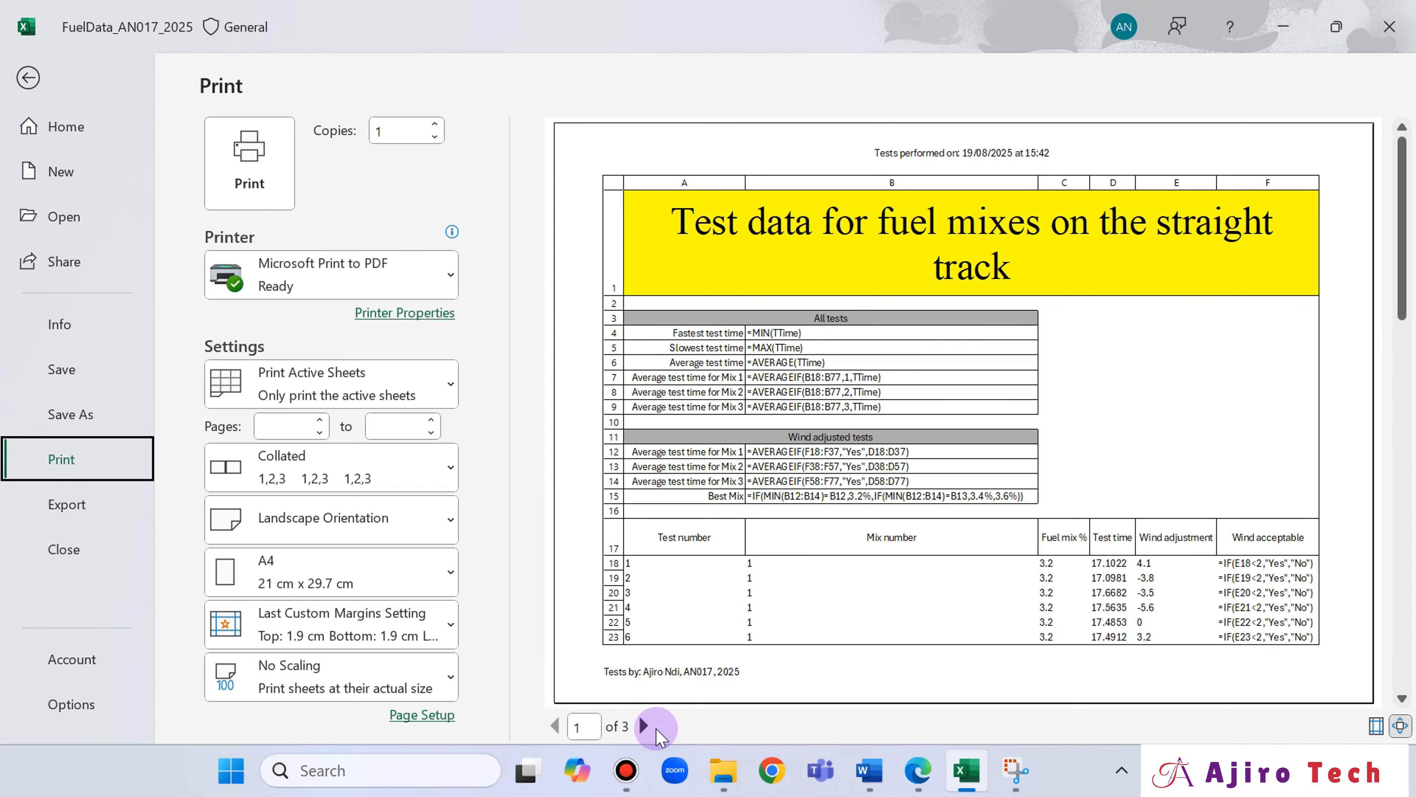
Page through the print preview to the last page and back to check that all cell contents are fully visible.
{"action": "left_click", "coordinate": [642, 726]}
{"action": "left_click", "coordinate": [643, 726]}
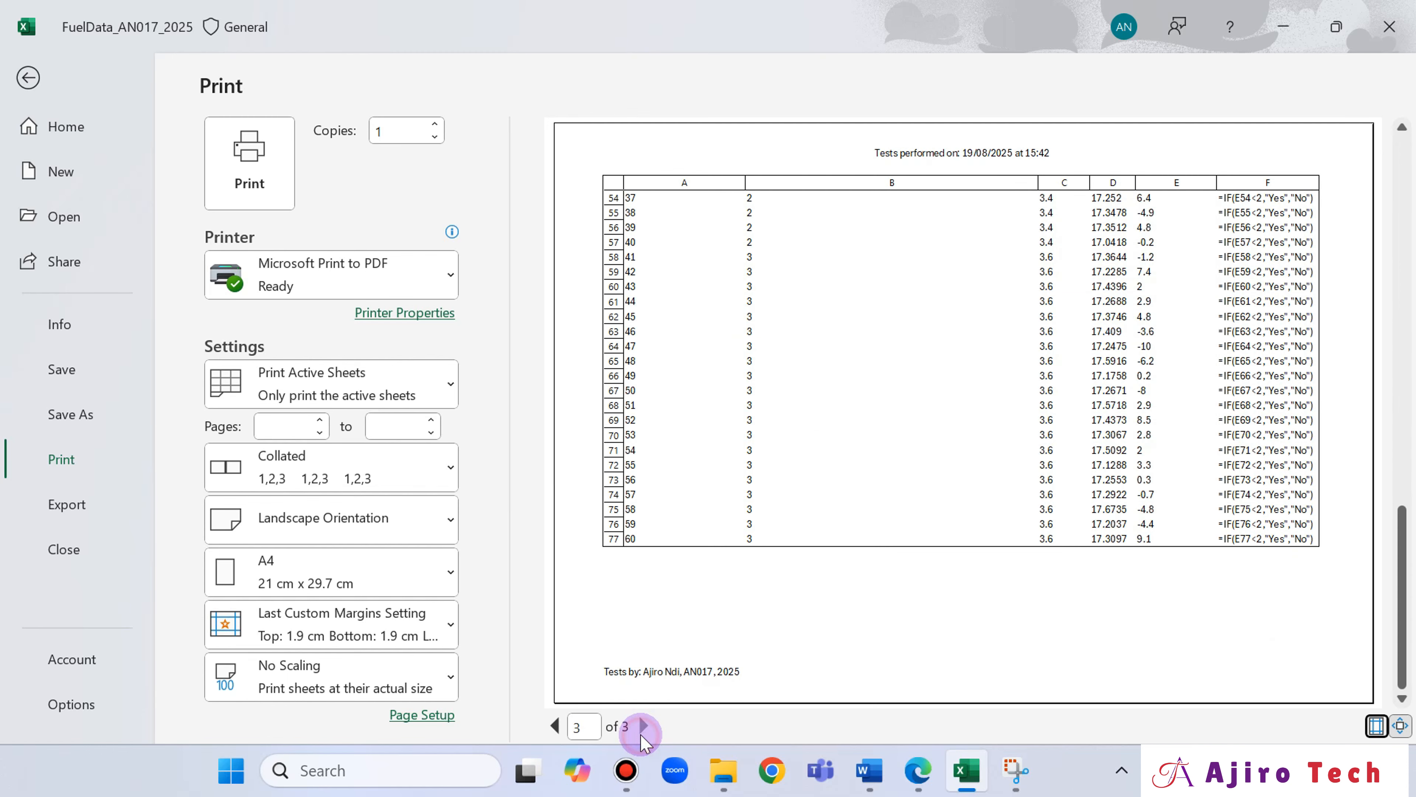
{"action": "left_click", "coordinate": [554, 725]}
{"action": "left_click", "coordinate": [555, 725]}
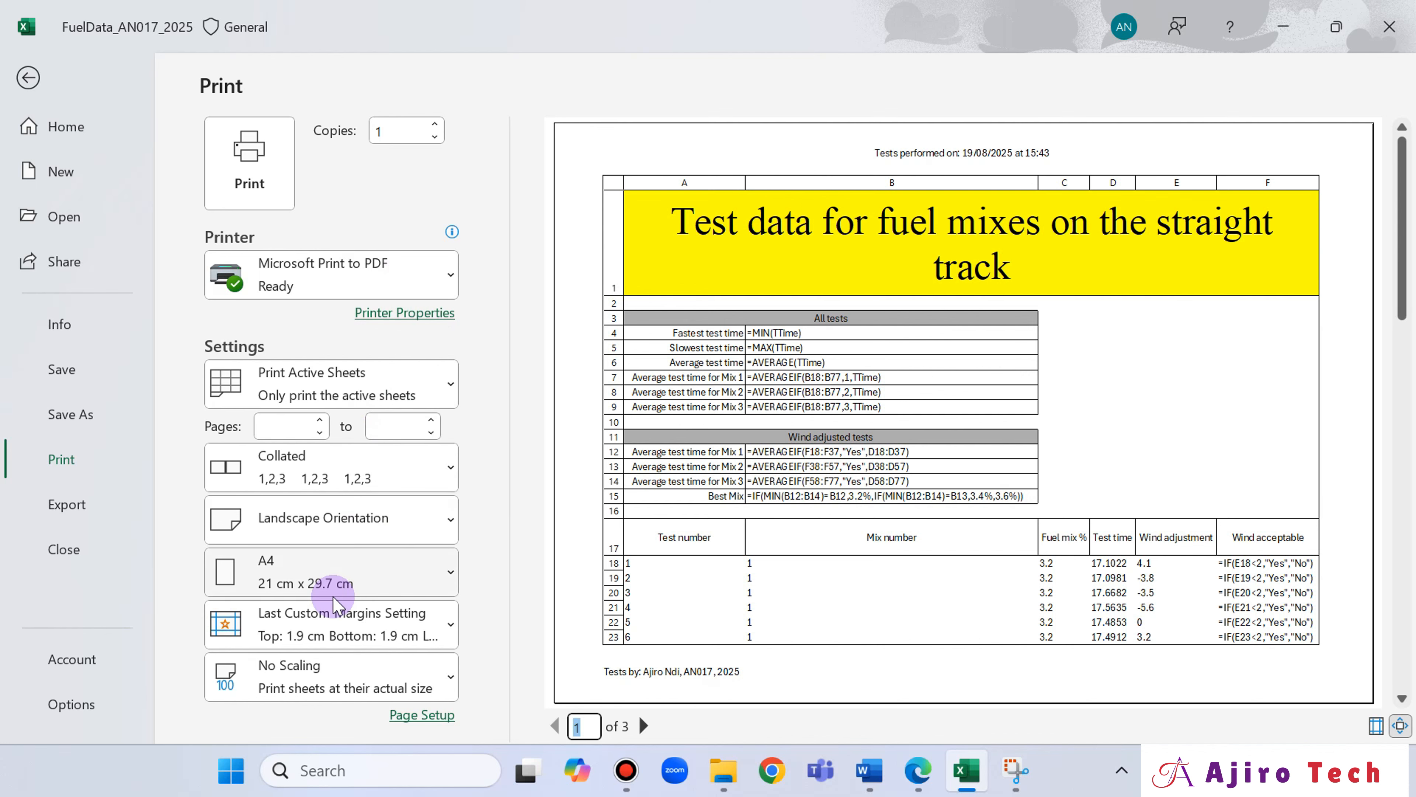
Print the formula view to PDF without sensitivity labels and other metadata, giving "Ajiro Tech" as the justification.
{"action": "left_click", "coordinate": [250, 162]}
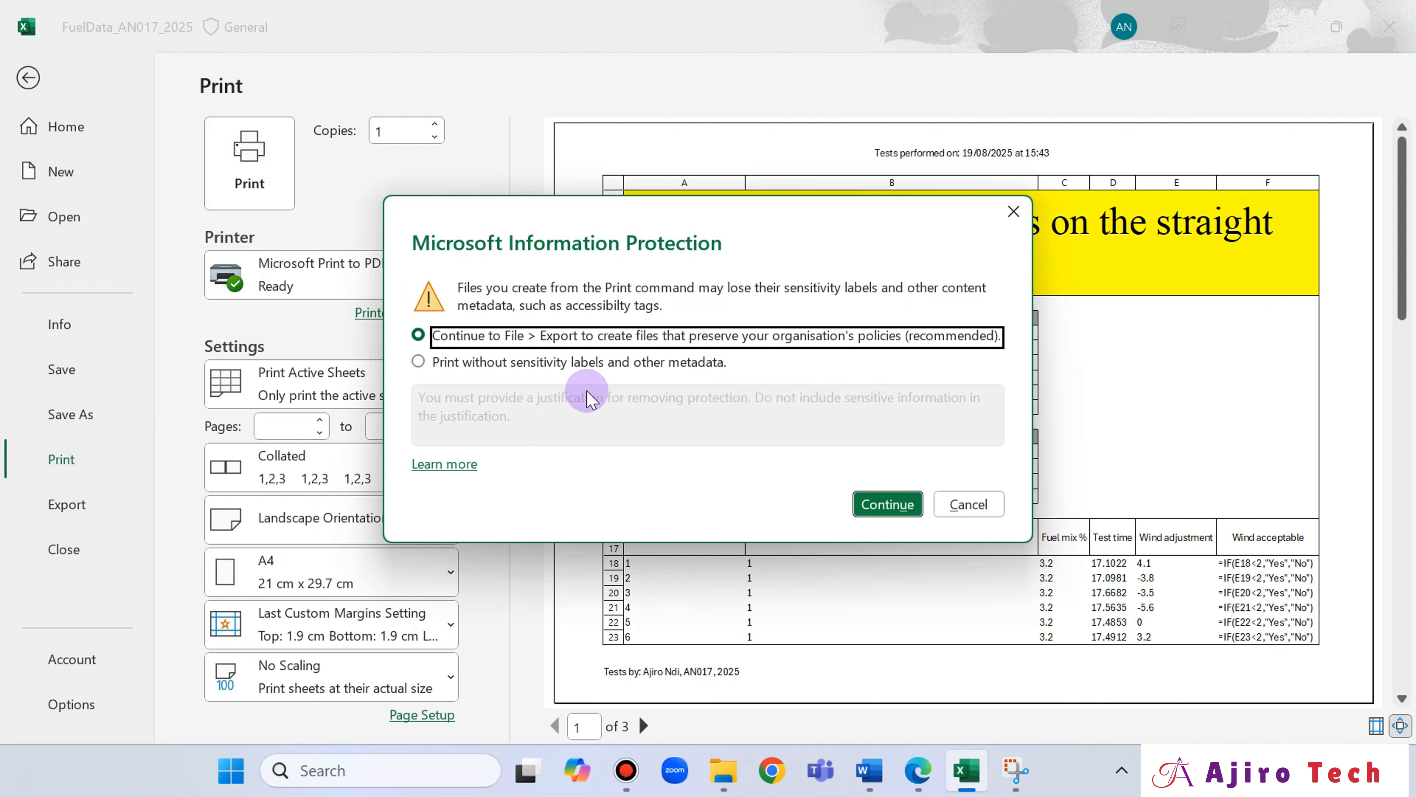
{"action": "left_click", "coordinate": [582, 361]}
{"action": "left_click", "coordinate": [580, 408]}
{"action": "type", "text": "Ajiro Tech"}
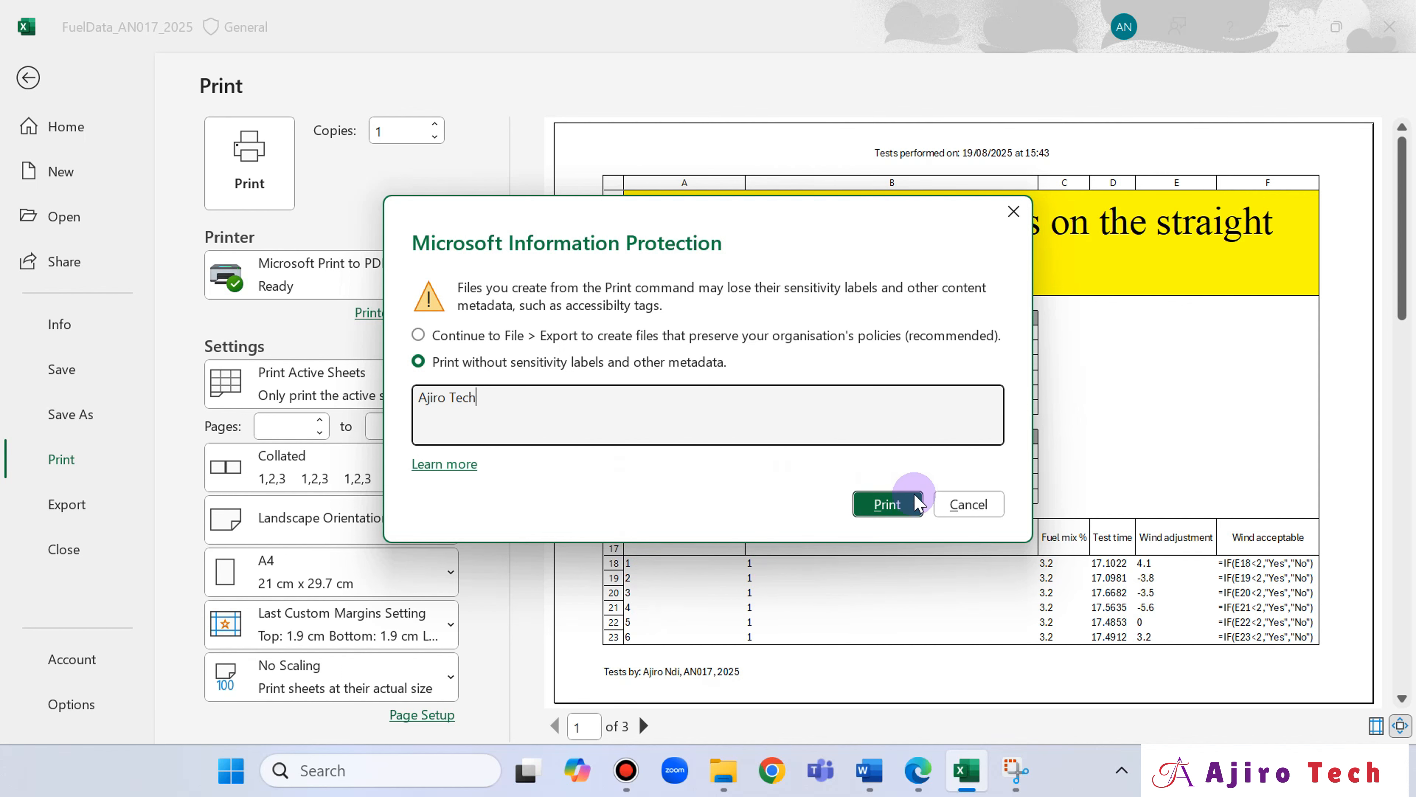
{"action": "left_click", "coordinate": [903, 501]}
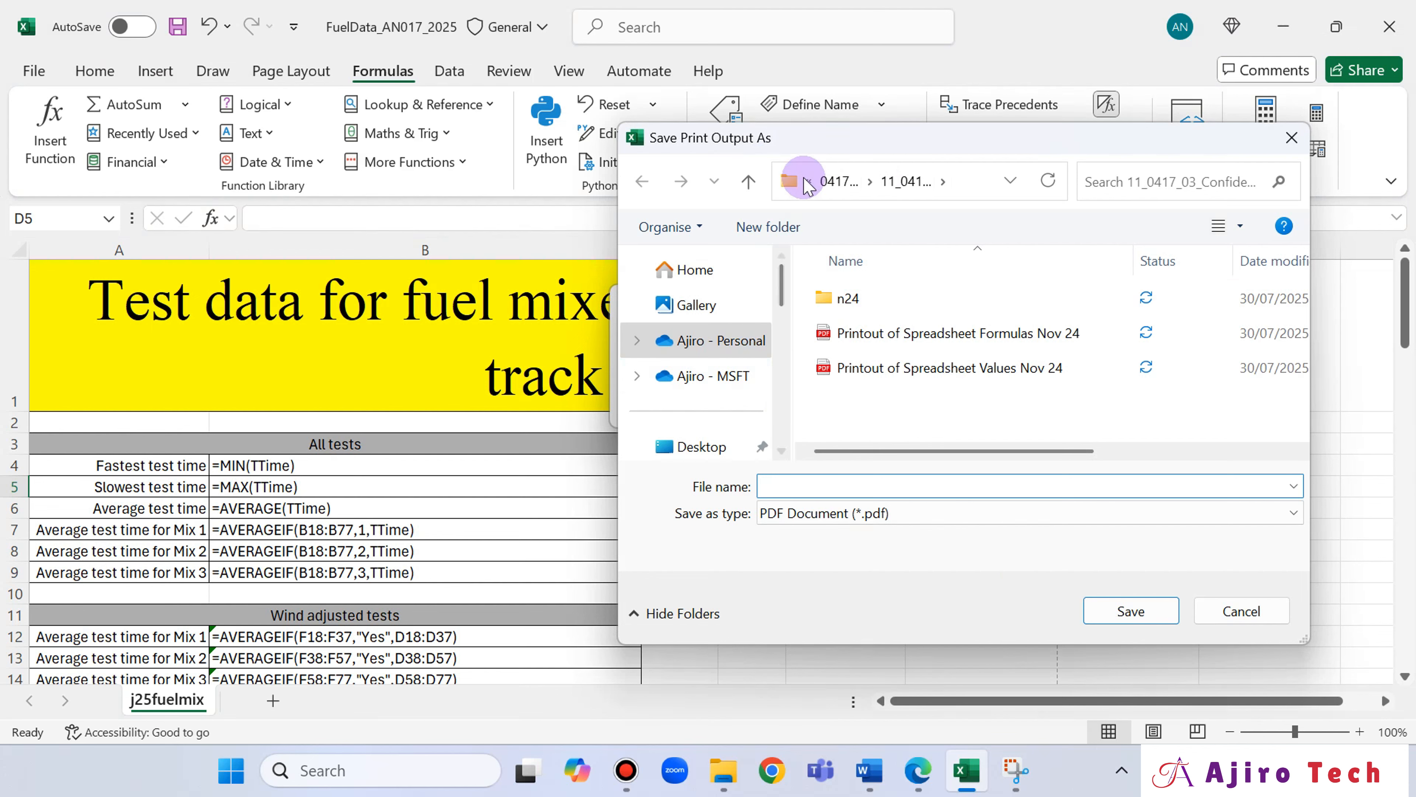
Set the PDF's save location to 06_0417_32_Confidential Source Files June 2025 inside 2025, May June 2025, 0417_s25_sf_32.
{"action": "left_click", "coordinate": [830, 185]}
{"action": "left_click", "coordinate": [834, 183]}
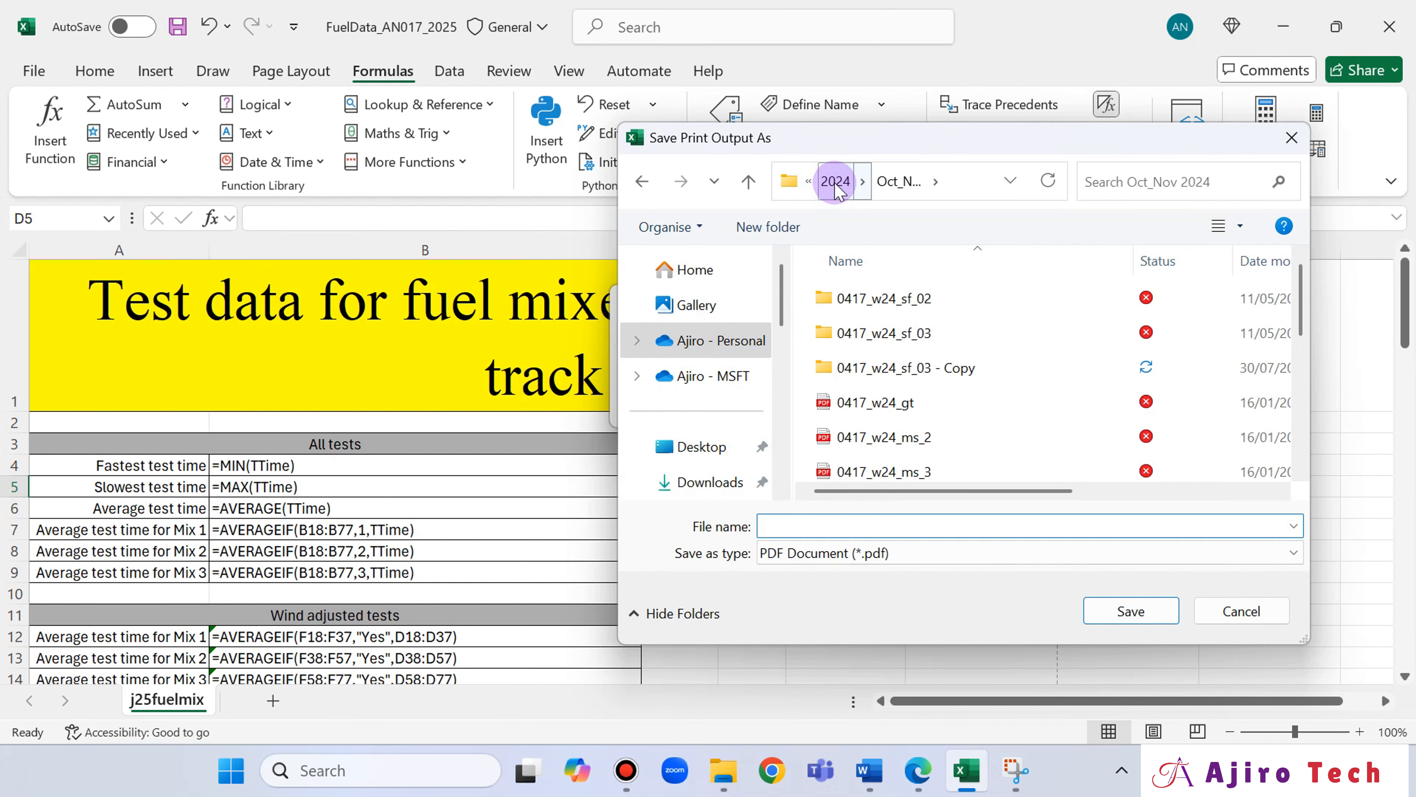
{"action": "left_click", "coordinate": [837, 183]}
{"action": "left_click", "coordinate": [847, 182]}
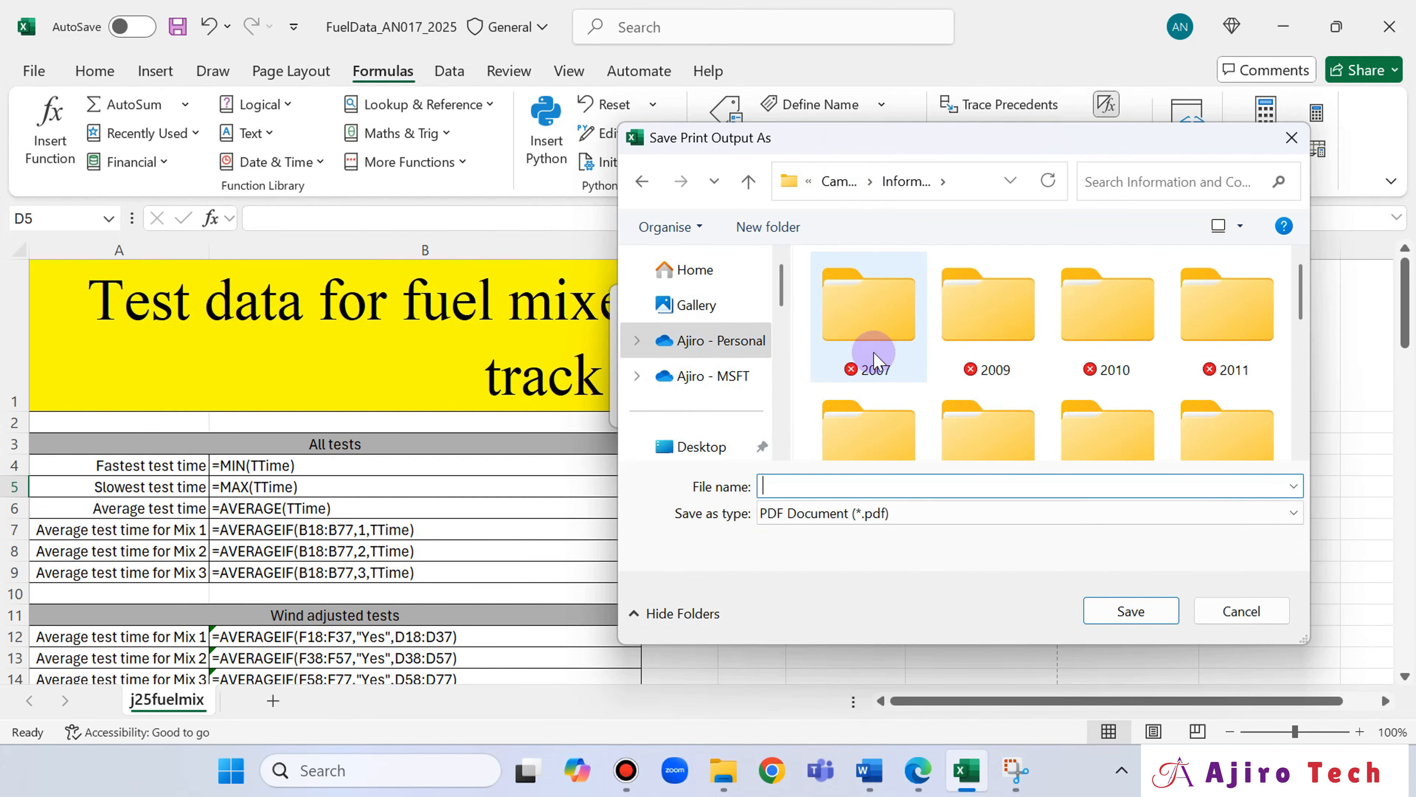
{"action": "scroll", "coordinate": [1176, 407], "scroll_direction": "down", "scroll_amount": 5}
{"action": "left_click", "coordinate": [977, 400]}
{"action": "double_click", "coordinate": [978, 400]}
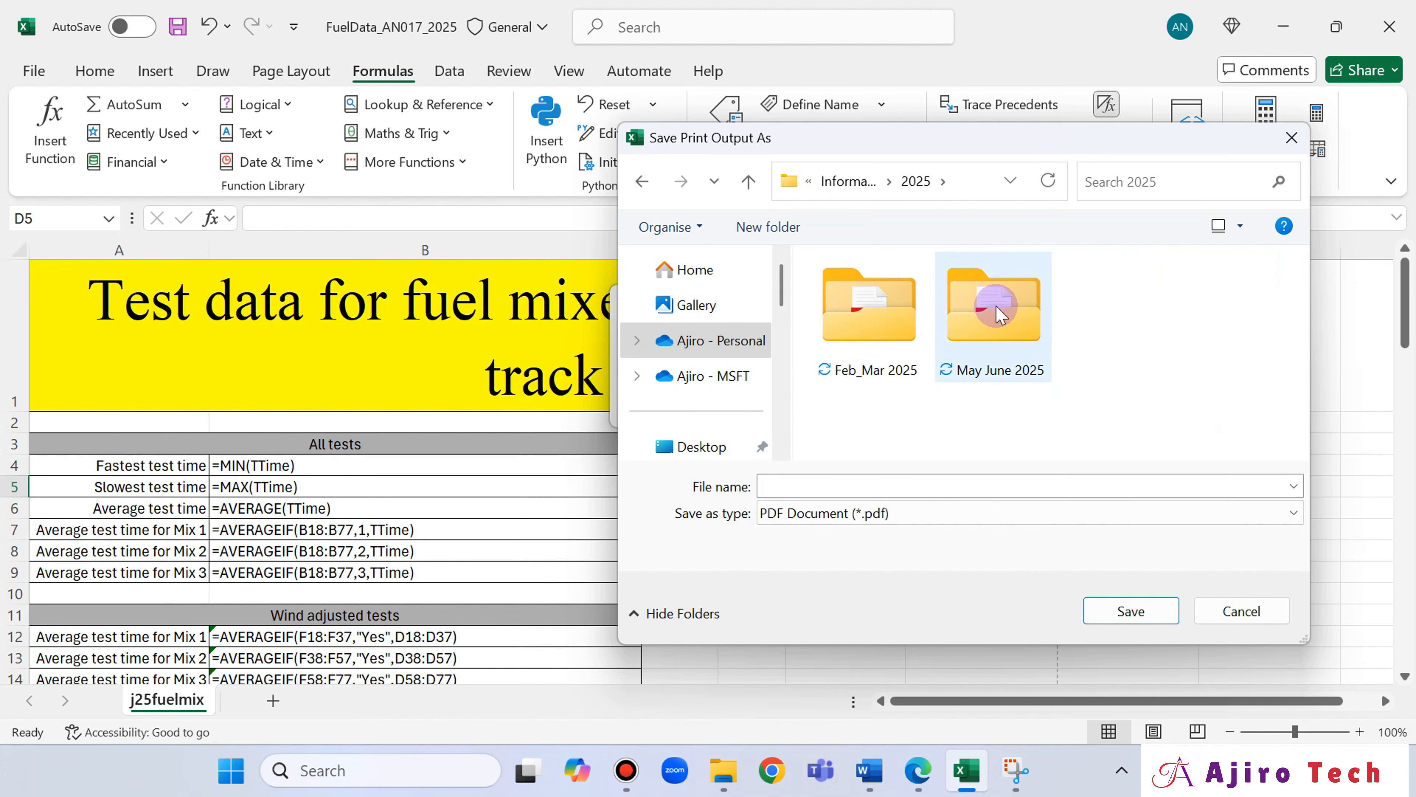
{"action": "double_click", "coordinate": [1002, 304]}
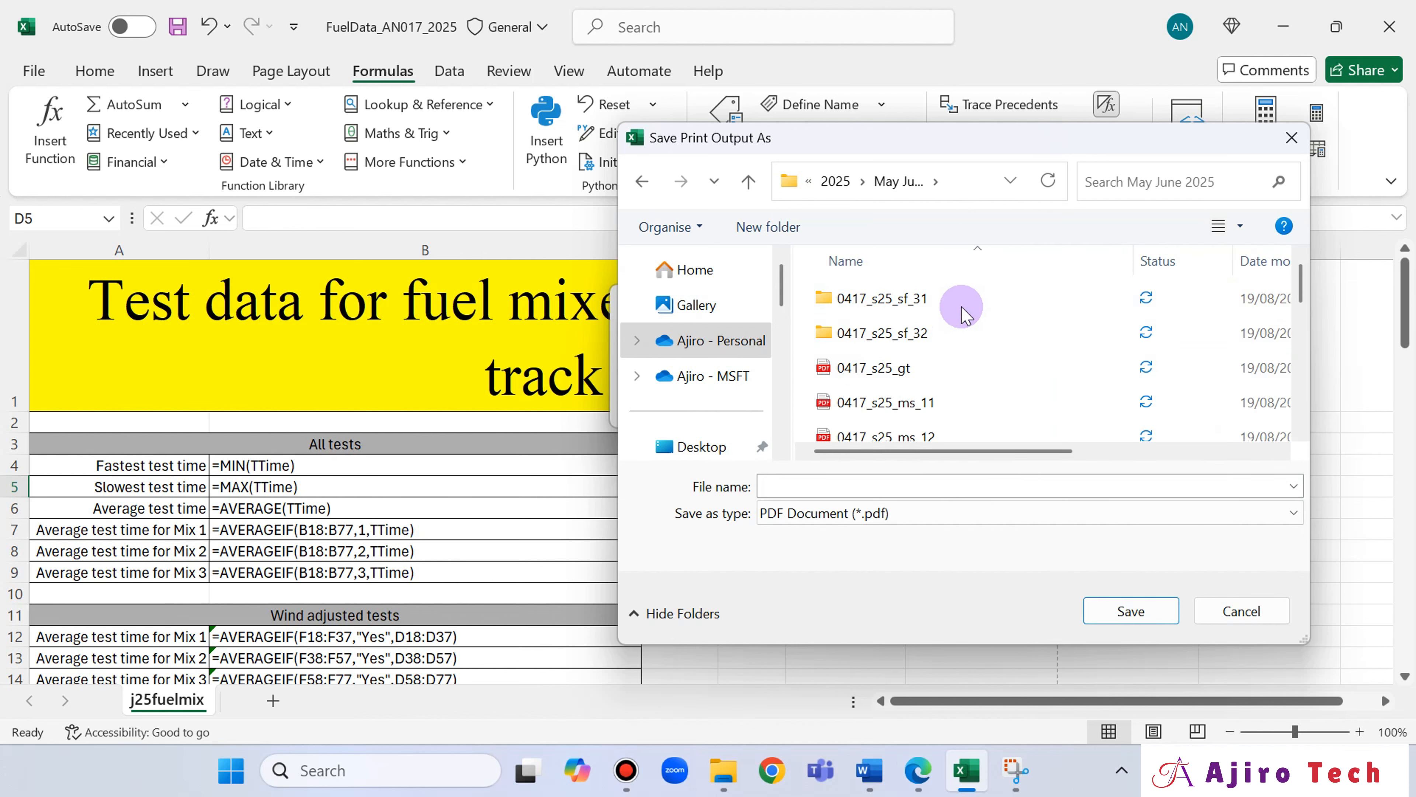
{"action": "double_click", "coordinate": [948, 334]}
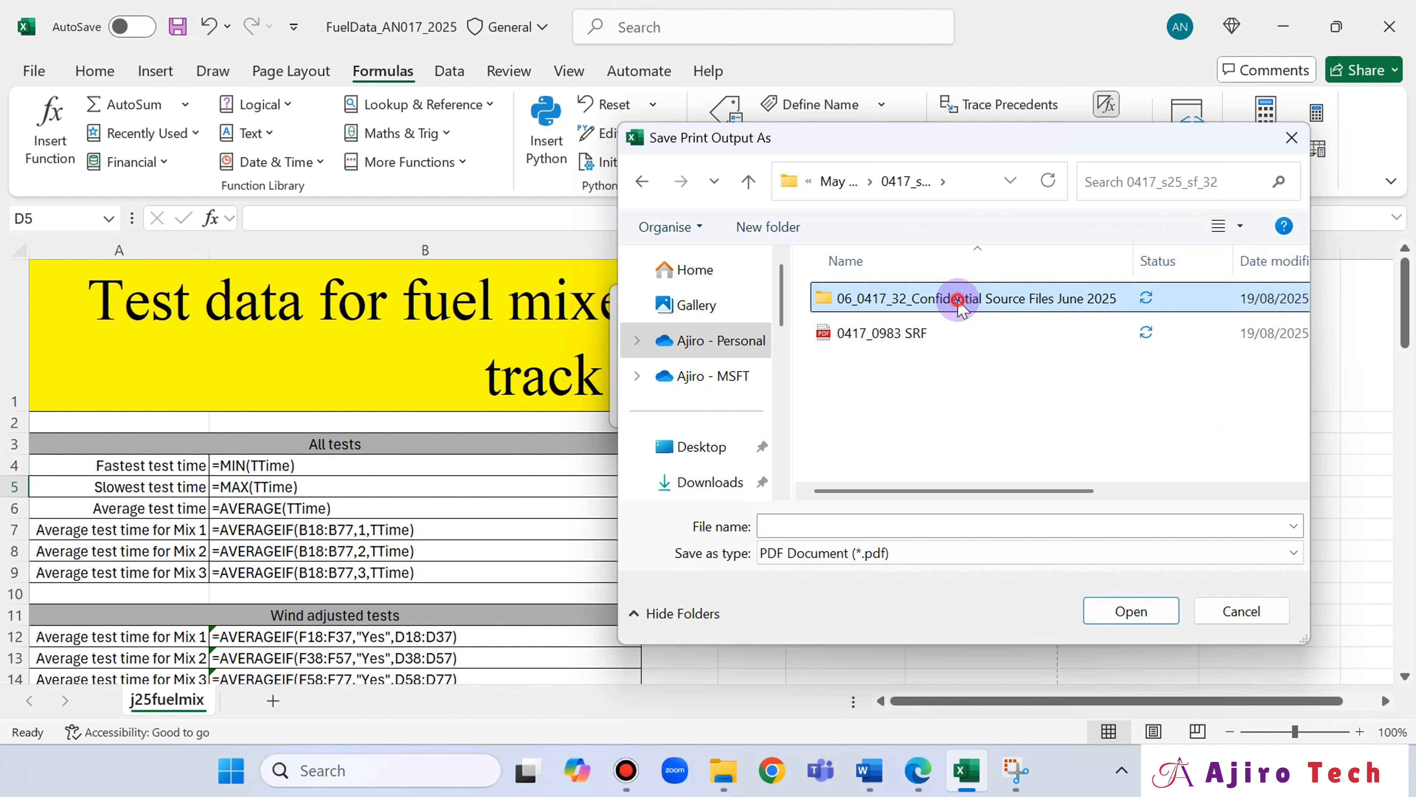
{"action": "double_click", "coordinate": [954, 304]}
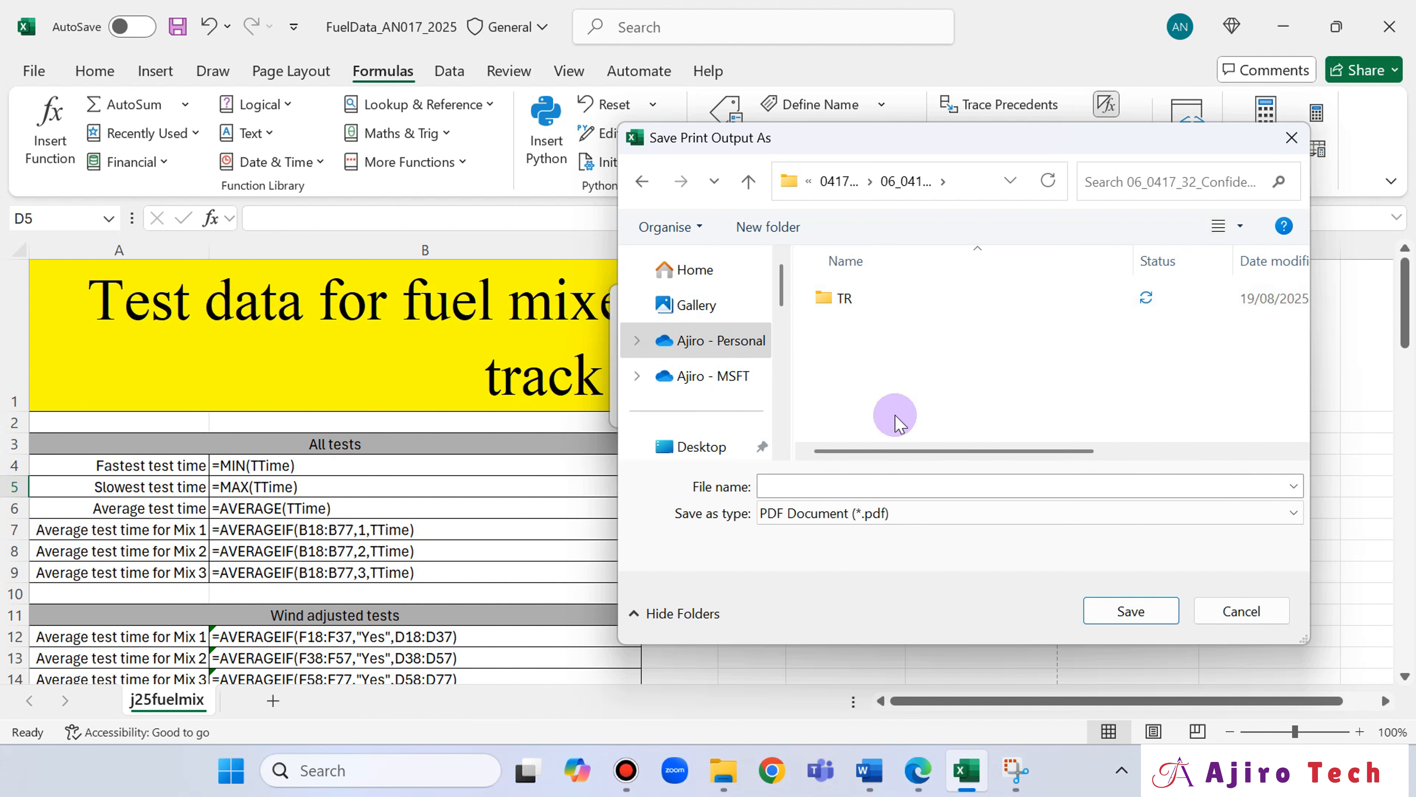
{"action": "left_click", "coordinate": [837, 181]}
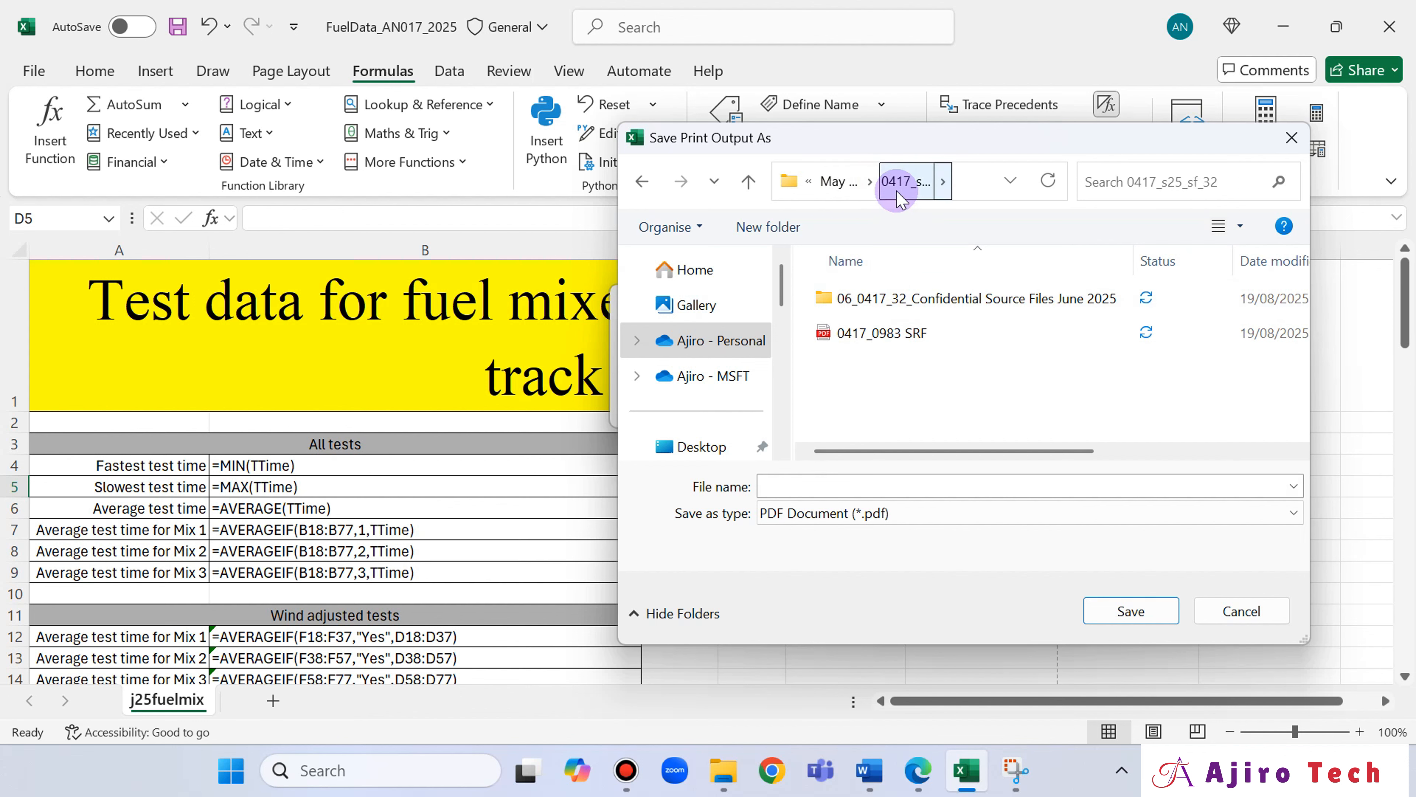
{"action": "left_click", "coordinate": [900, 302]}
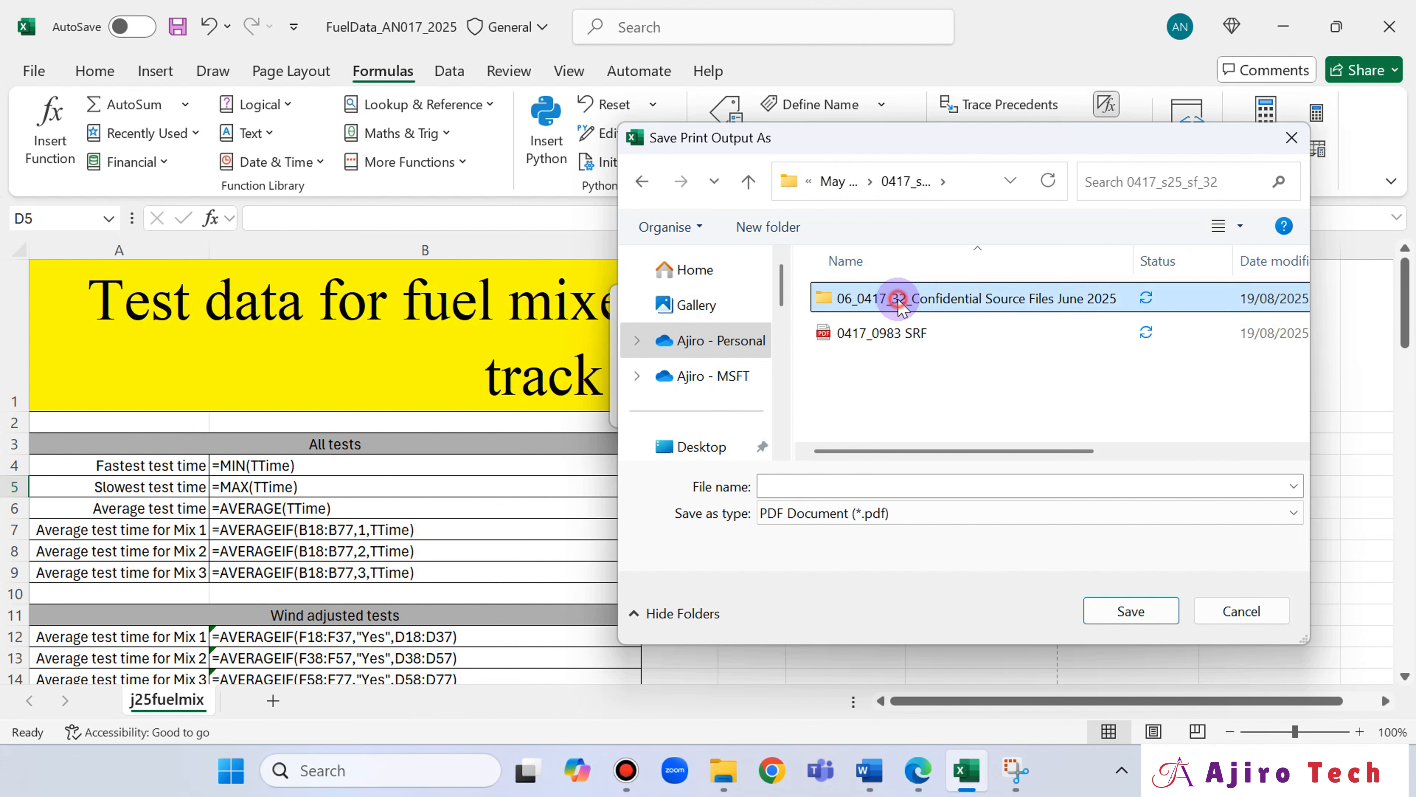
{"action": "double_click", "coordinate": [900, 301]}
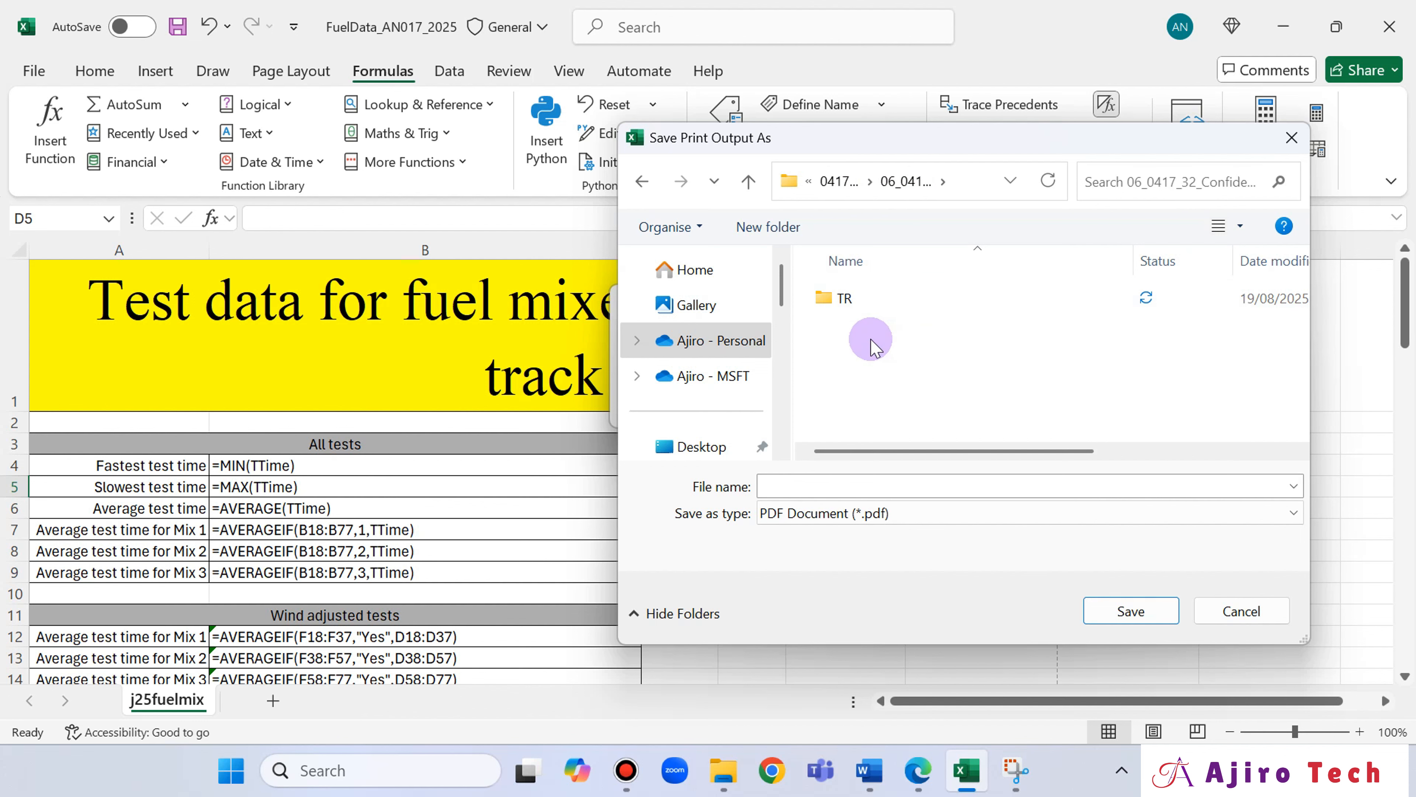
Enter a file name beginning with "Print" for the PDF output of the formula view.
{"action": "left_click", "coordinate": [858, 483]}
{"action": "type", "text": "Printout of Spreadsheet Formulae"}
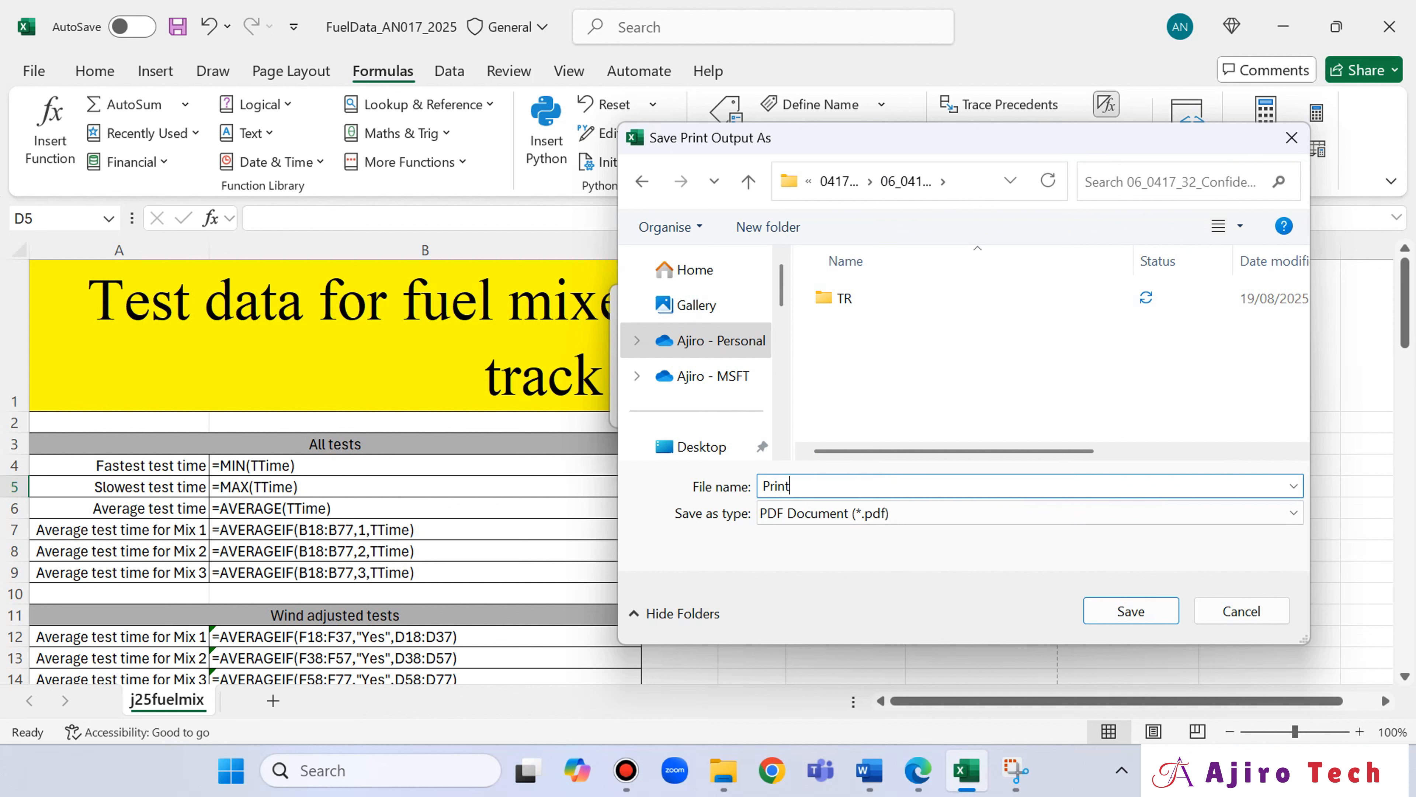
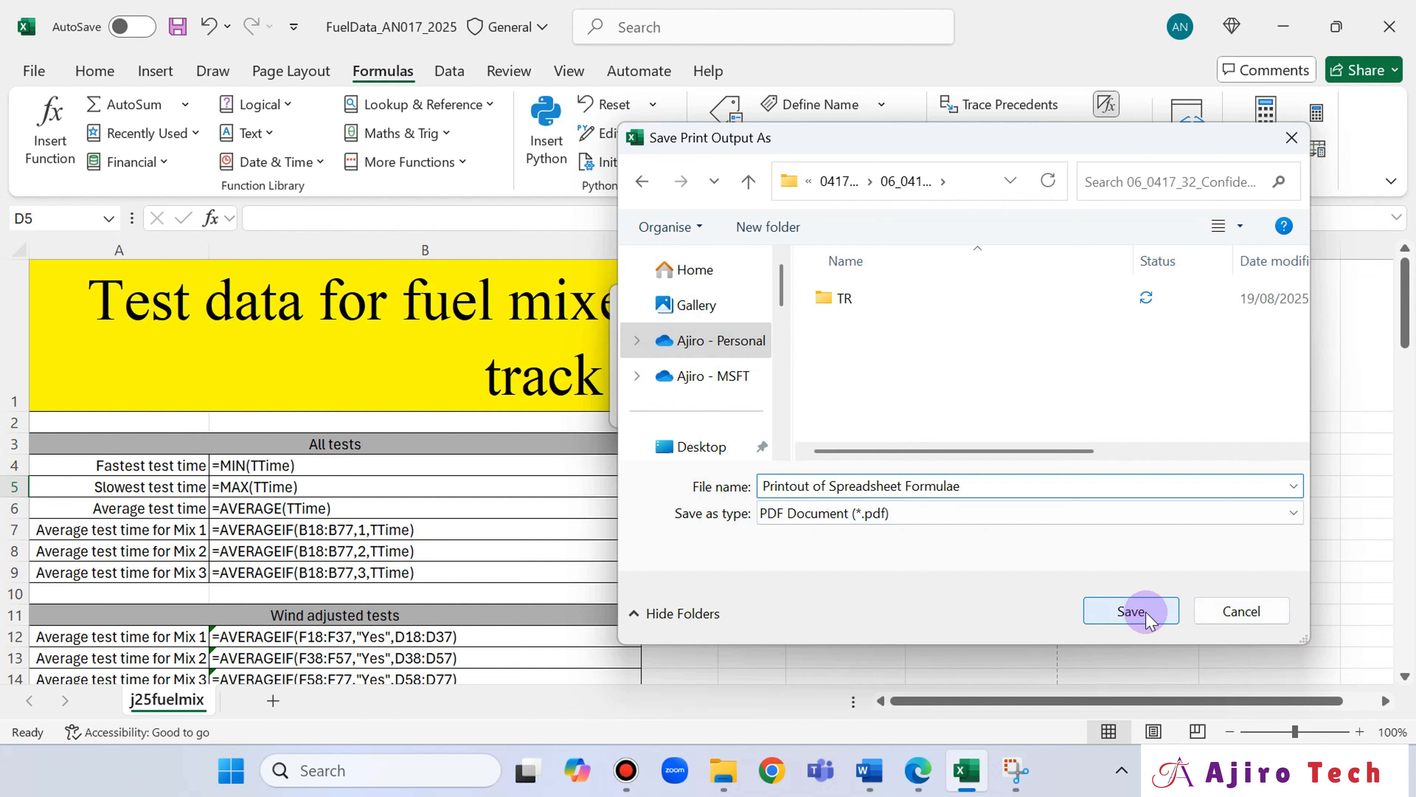
Save the PDF as "Printout of Spreadsheet Formulae" and bring up question 17 in the exam paper.
{"action": "left_click", "coordinate": [1132, 611]}
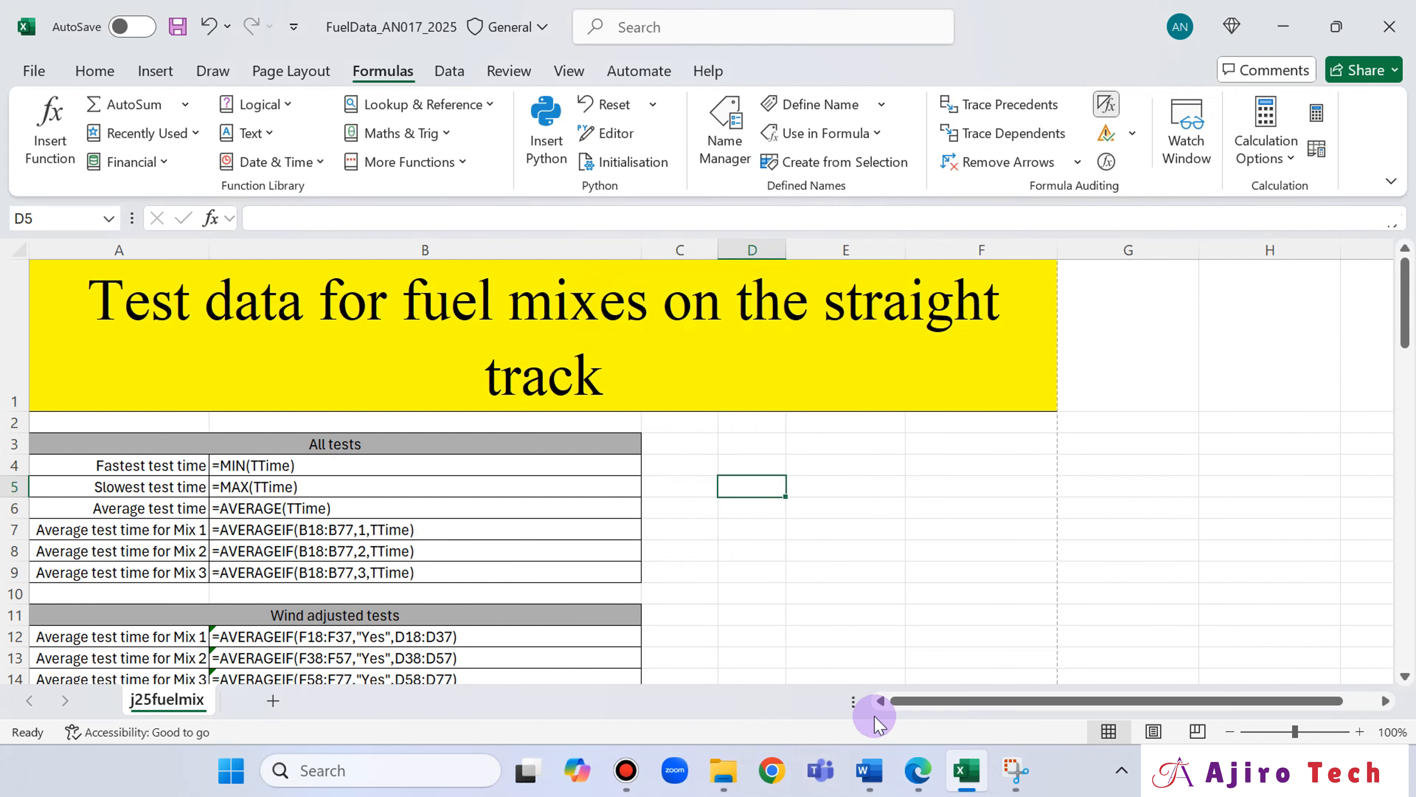
{"action": "left_click", "coordinate": [917, 769]}
{"action": "scroll", "coordinate": [763, 496], "scroll_direction": "down", "scroll_amount": 5}
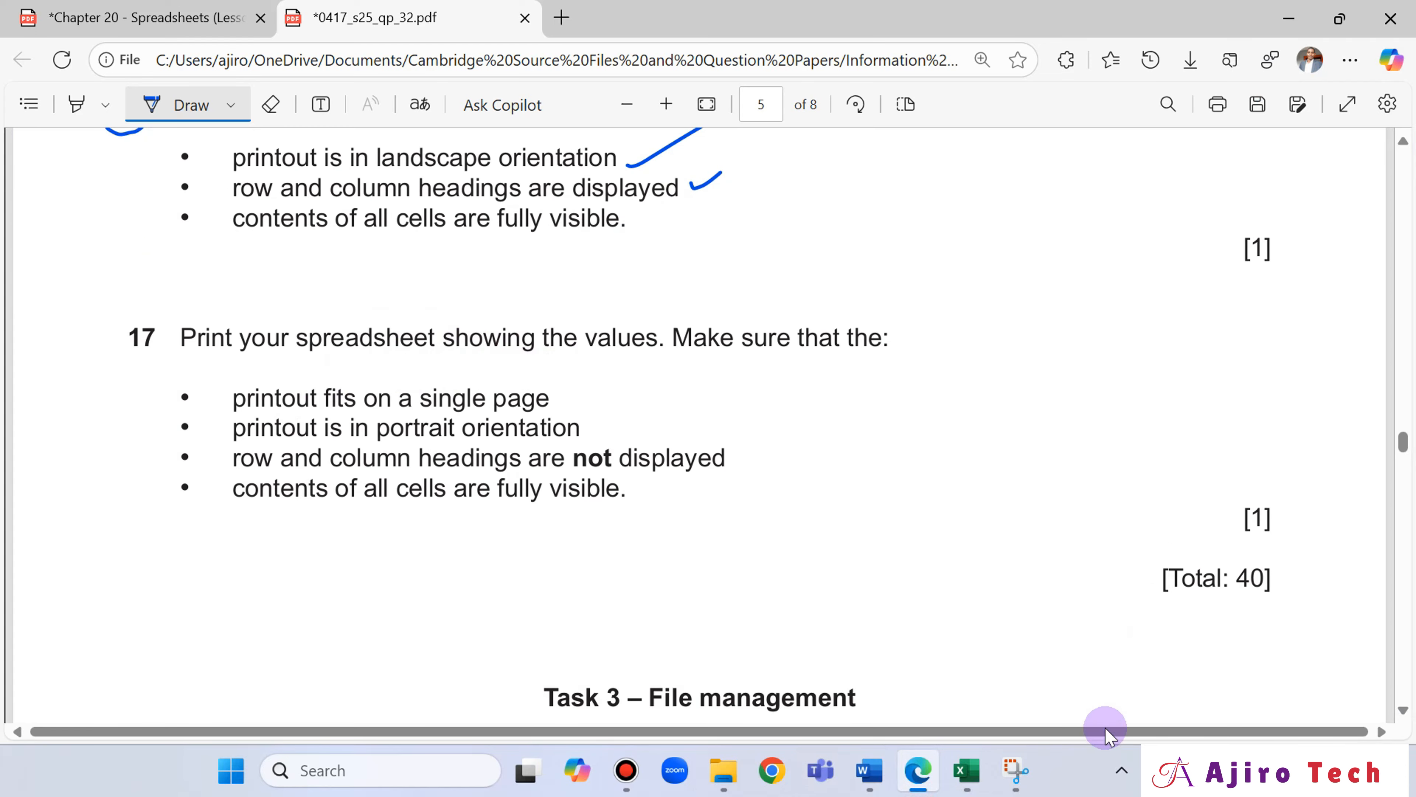
Switch back to the Excel workbook, display values instead of formulas, and autofit all column widths.
{"action": "left_click", "coordinate": [966, 770]}
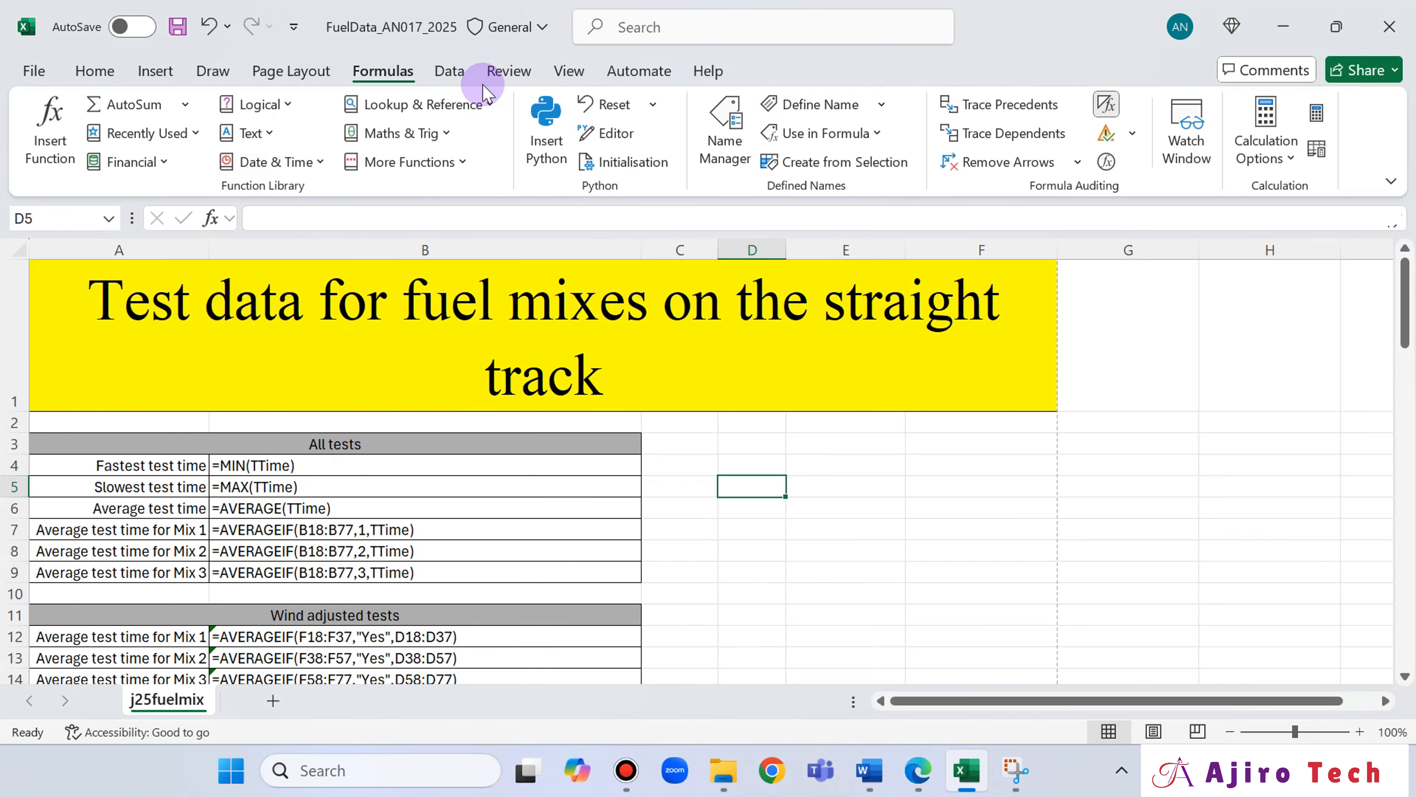
{"action": "left_click", "coordinate": [1107, 105]}
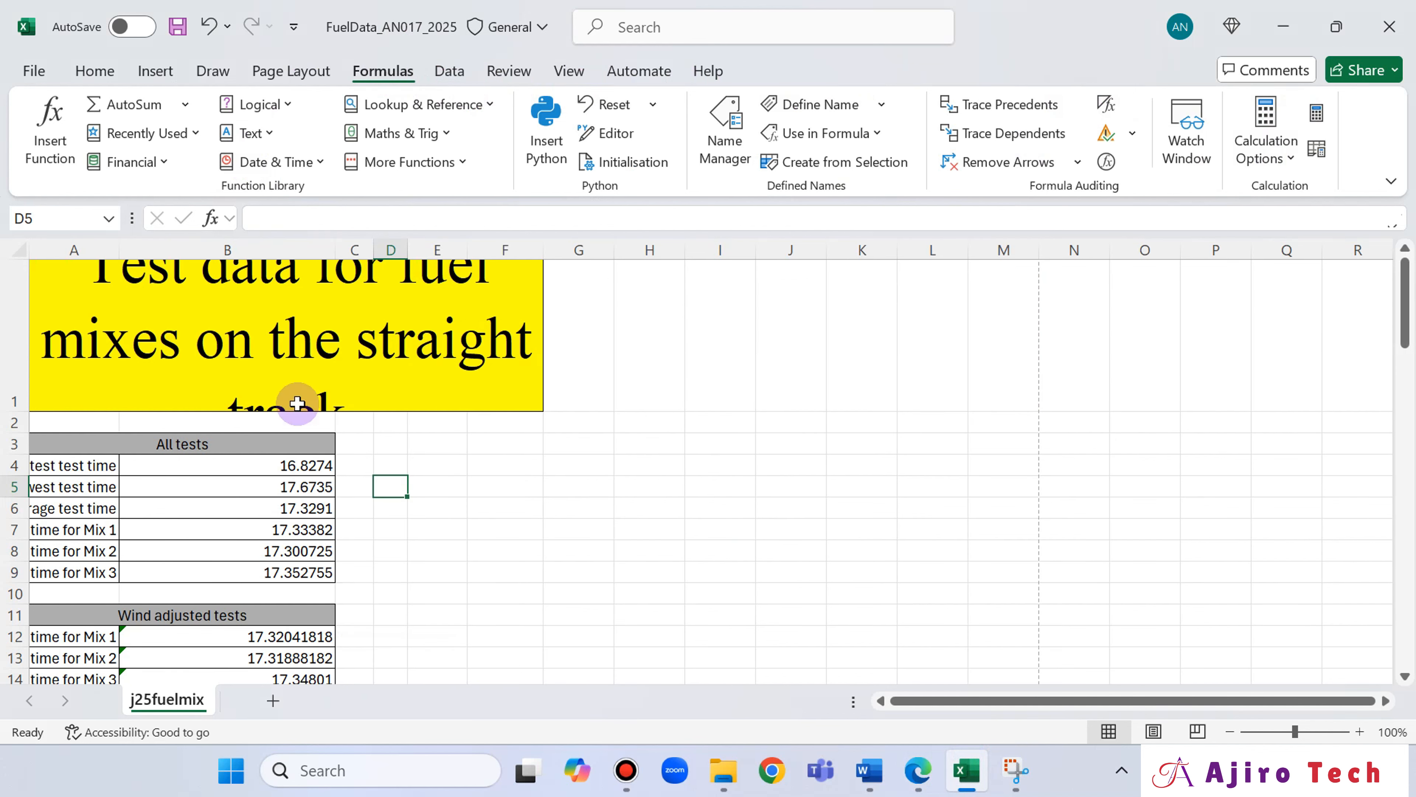
{"action": "left_click", "coordinate": [22, 250]}
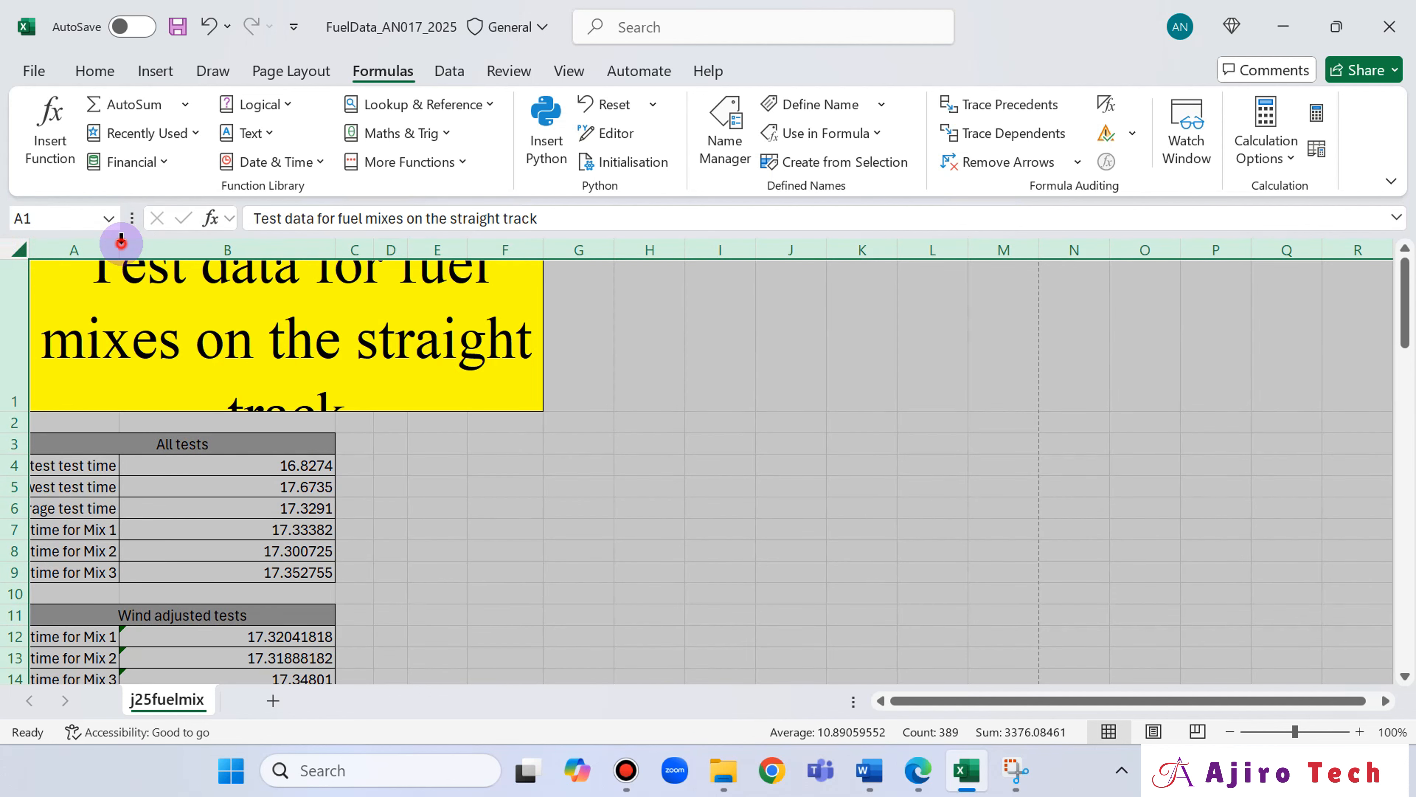
{"action": "double_click", "coordinate": [121, 243]}
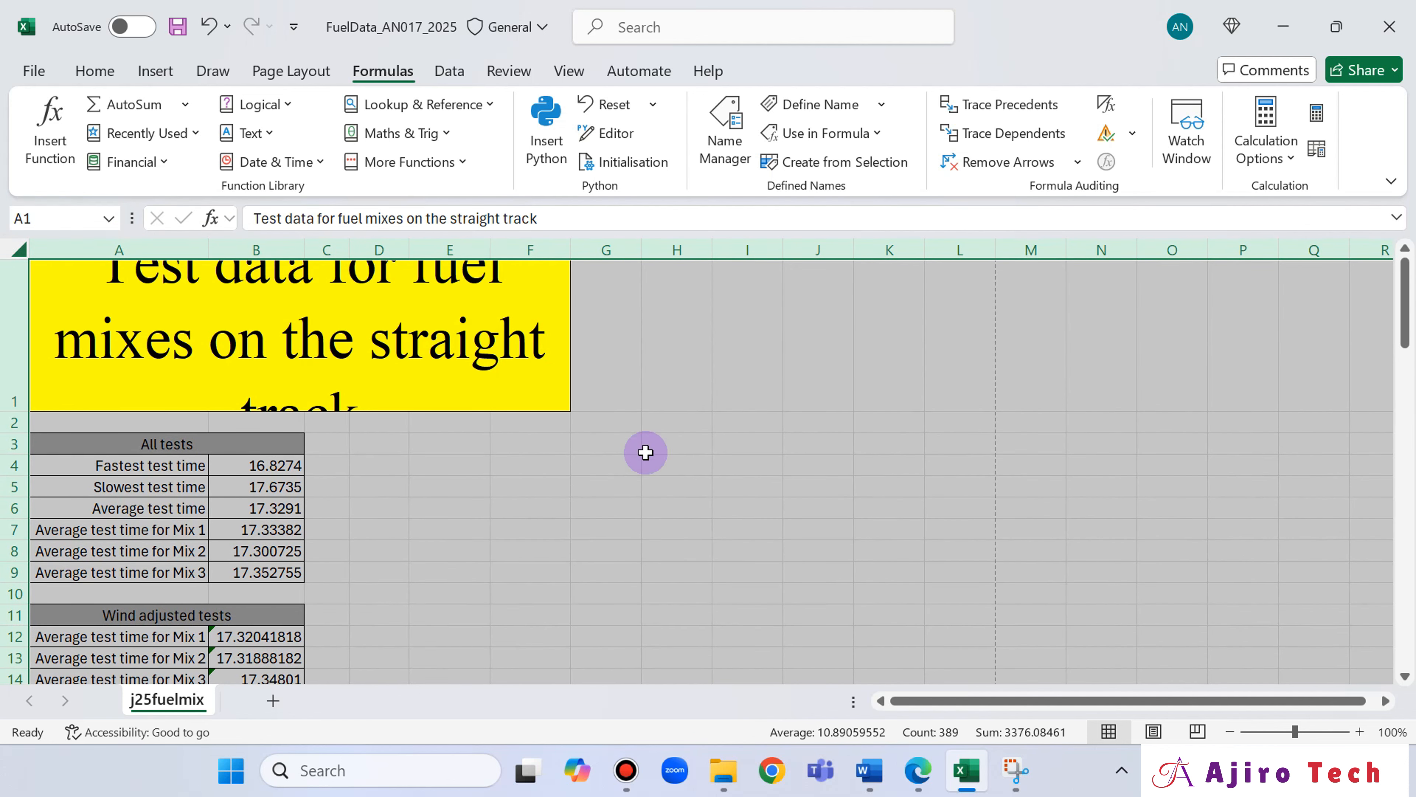
Widen columns C and D so the "Fuel mix %" and "Test time" headings each fit on one line.
{"action": "scroll", "coordinate": [437, 521], "scroll_direction": "down", "scroll_amount": 2}
{"action": "scroll", "coordinate": [437, 519], "scroll_direction": "down", "scroll_amount": 1}
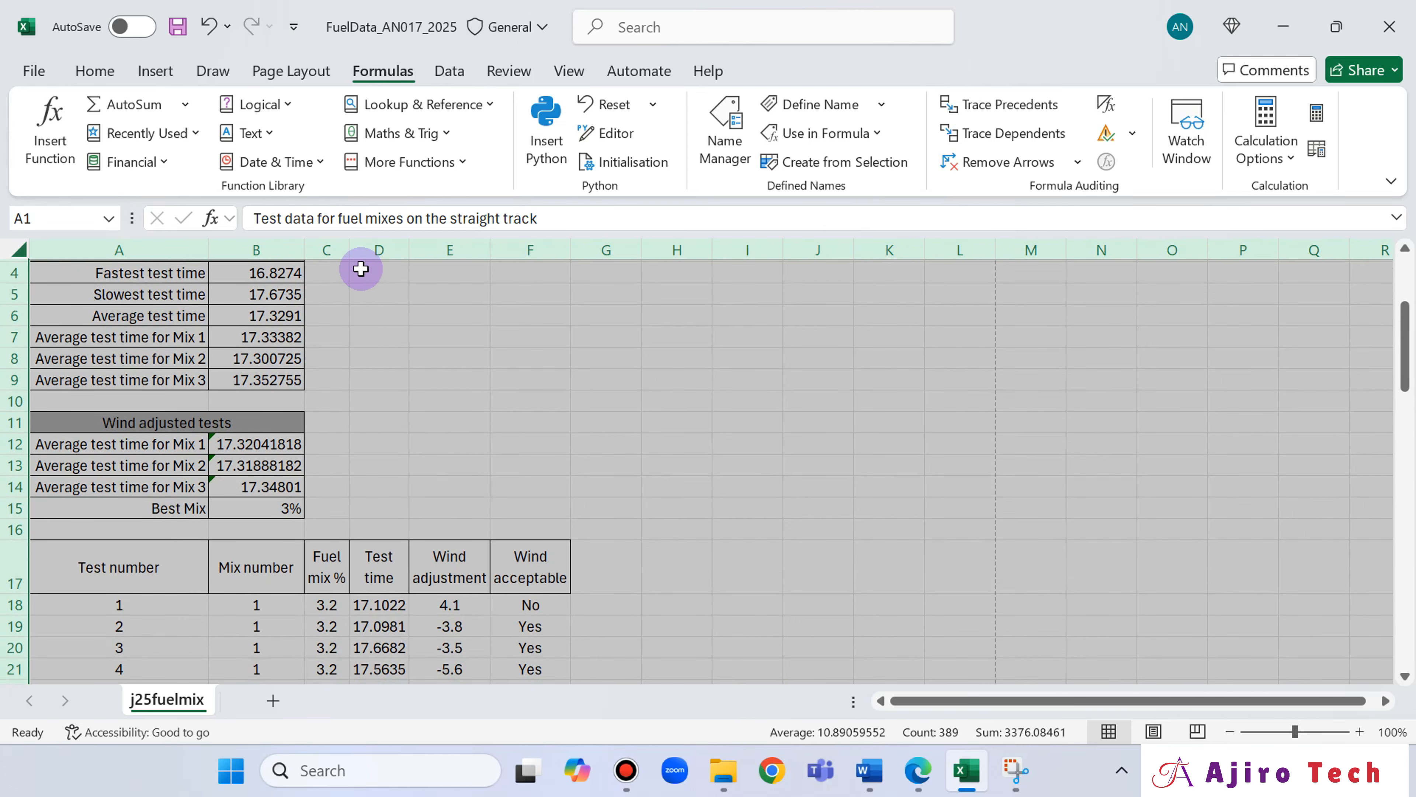
{"action": "left_click_drag", "start_coordinate": [379, 294], "coordinate": [379, 315]}
{"action": "left_click_drag", "start_coordinate": [347, 247], "coordinate": [474, 262]}
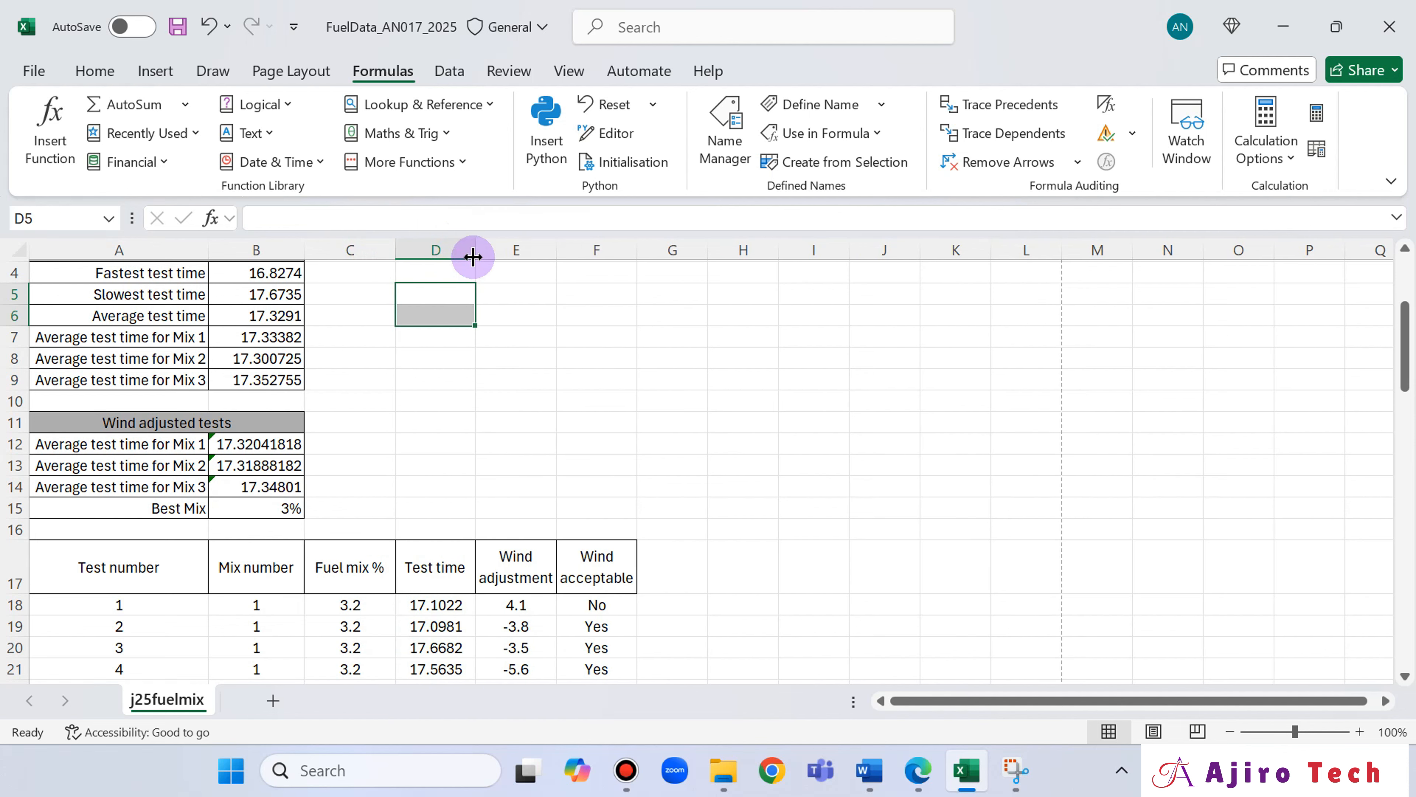
{"action": "scroll", "coordinate": [657, 443], "scroll_direction": "up", "scroll_amount": 1}
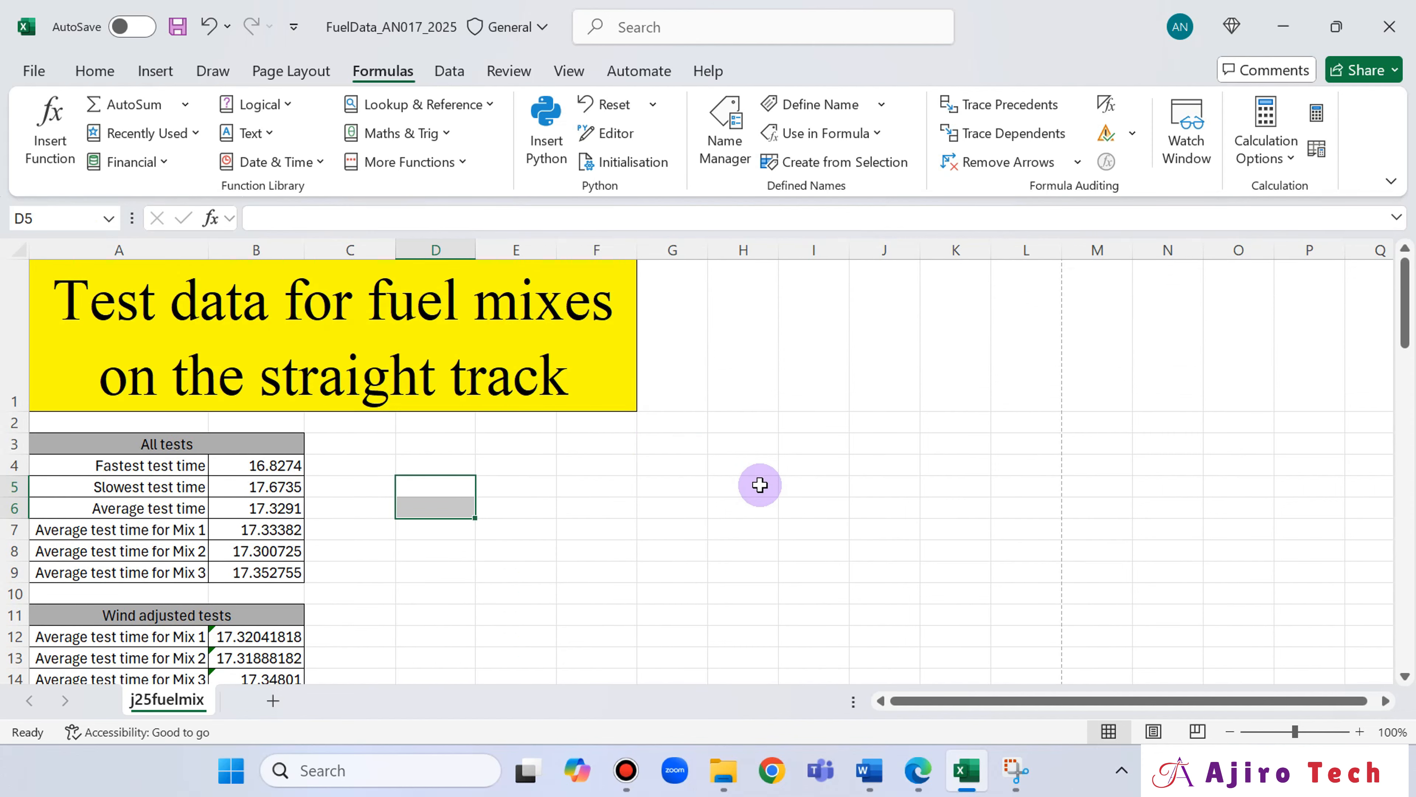
{"action": "scroll", "coordinate": [760, 485], "scroll_direction": "down", "scroll_amount": 3}
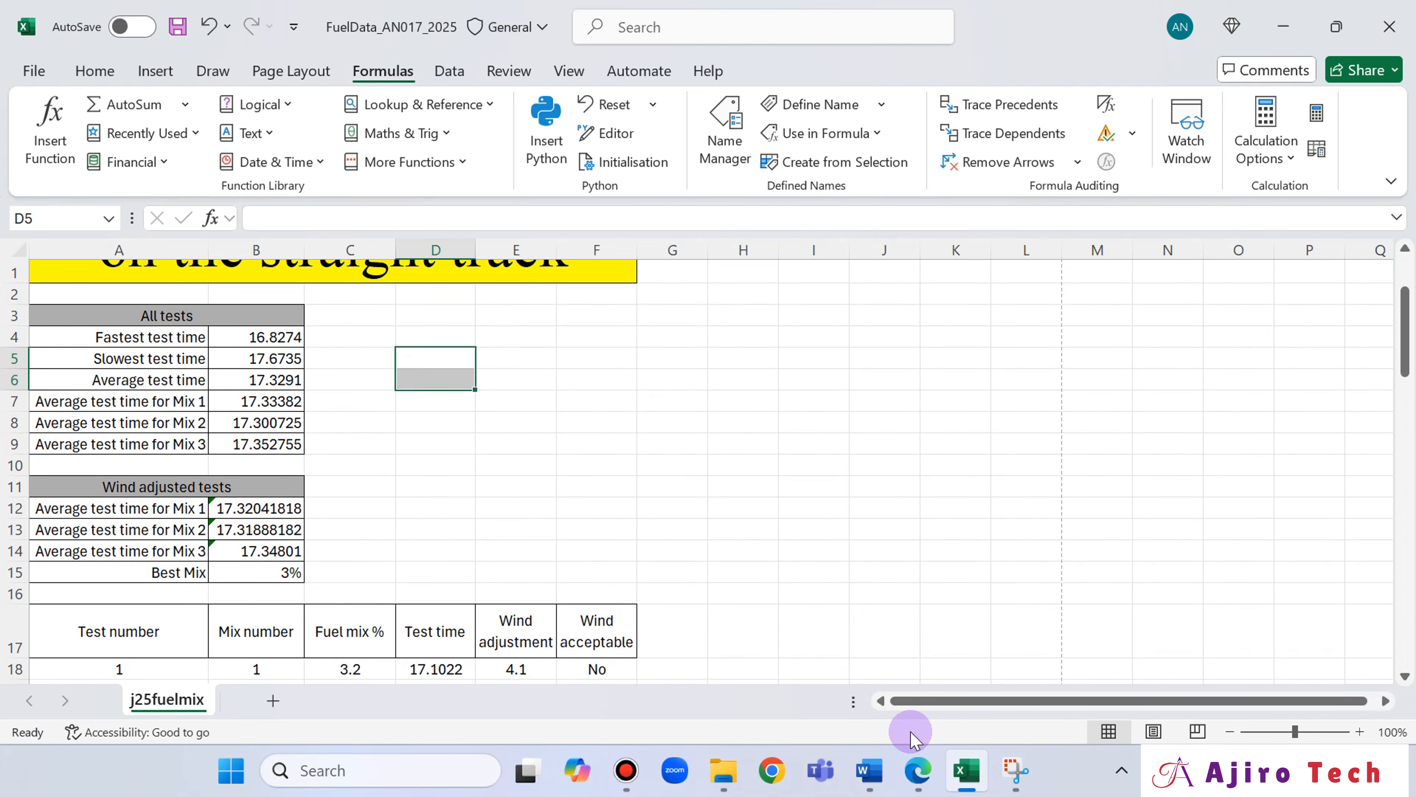
Check question 17's print requirements in the exam paper and set the values printout to portrait orientation.
{"action": "left_click", "coordinate": [919, 770]}
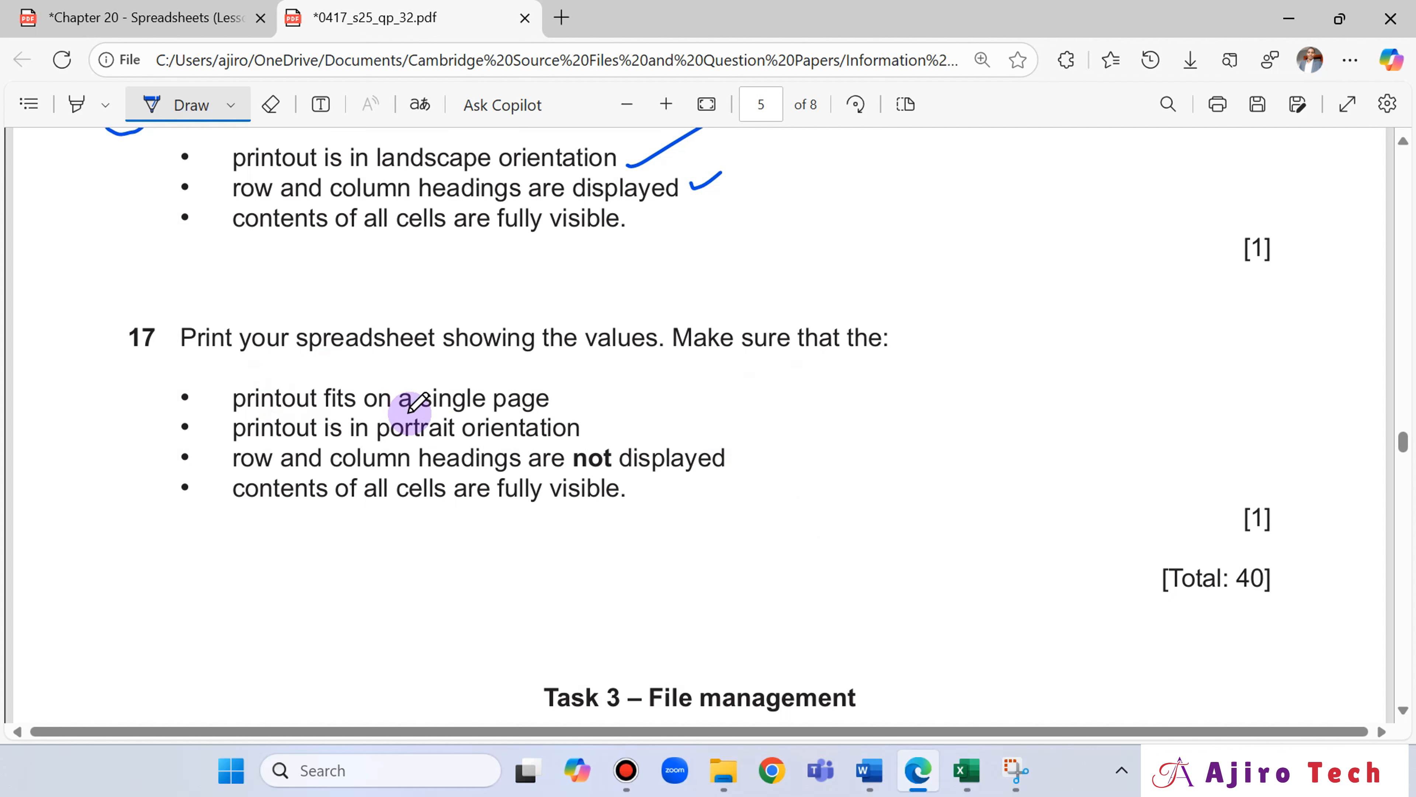
{"action": "mouse_move", "coordinate": [951, 760]}
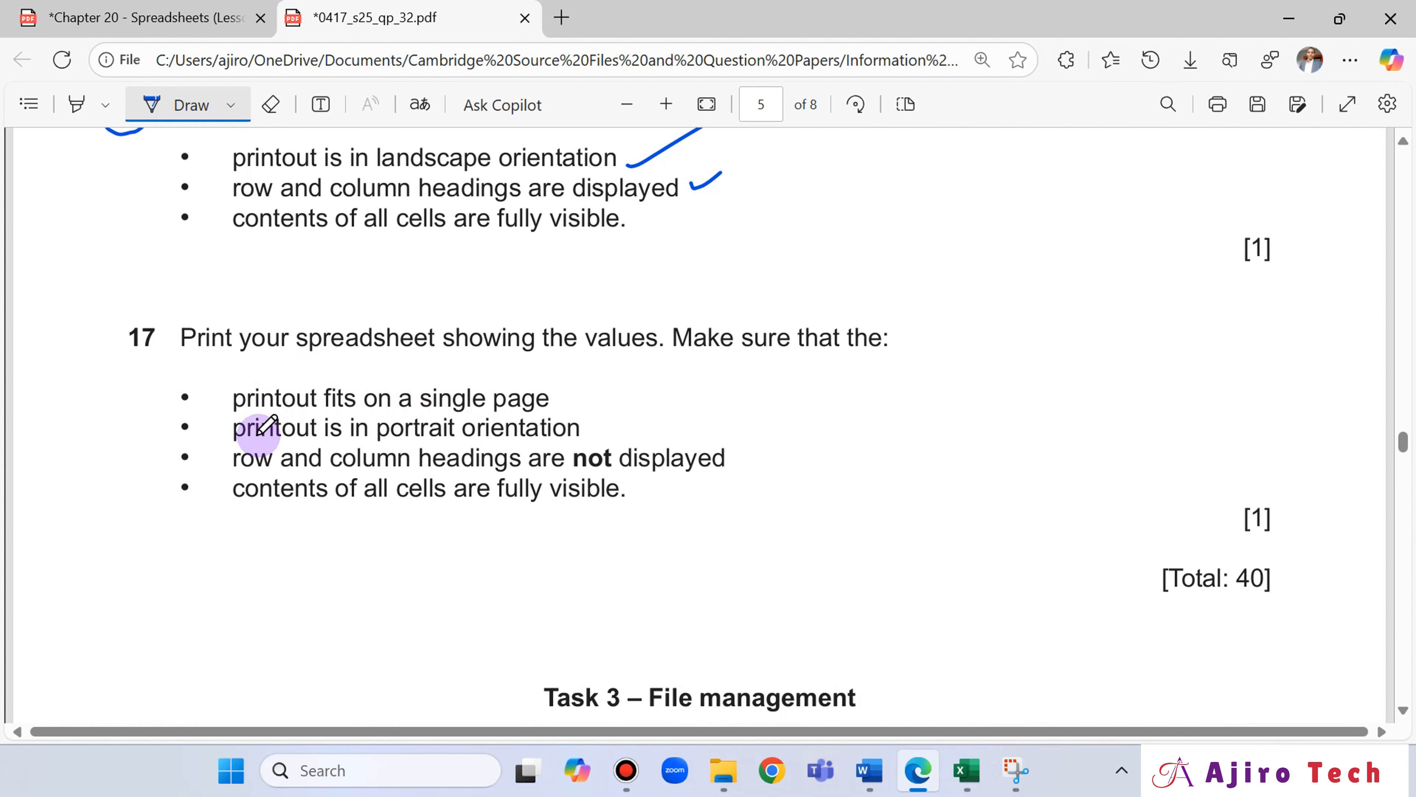
{"action": "left_click", "coordinate": [966, 769]}
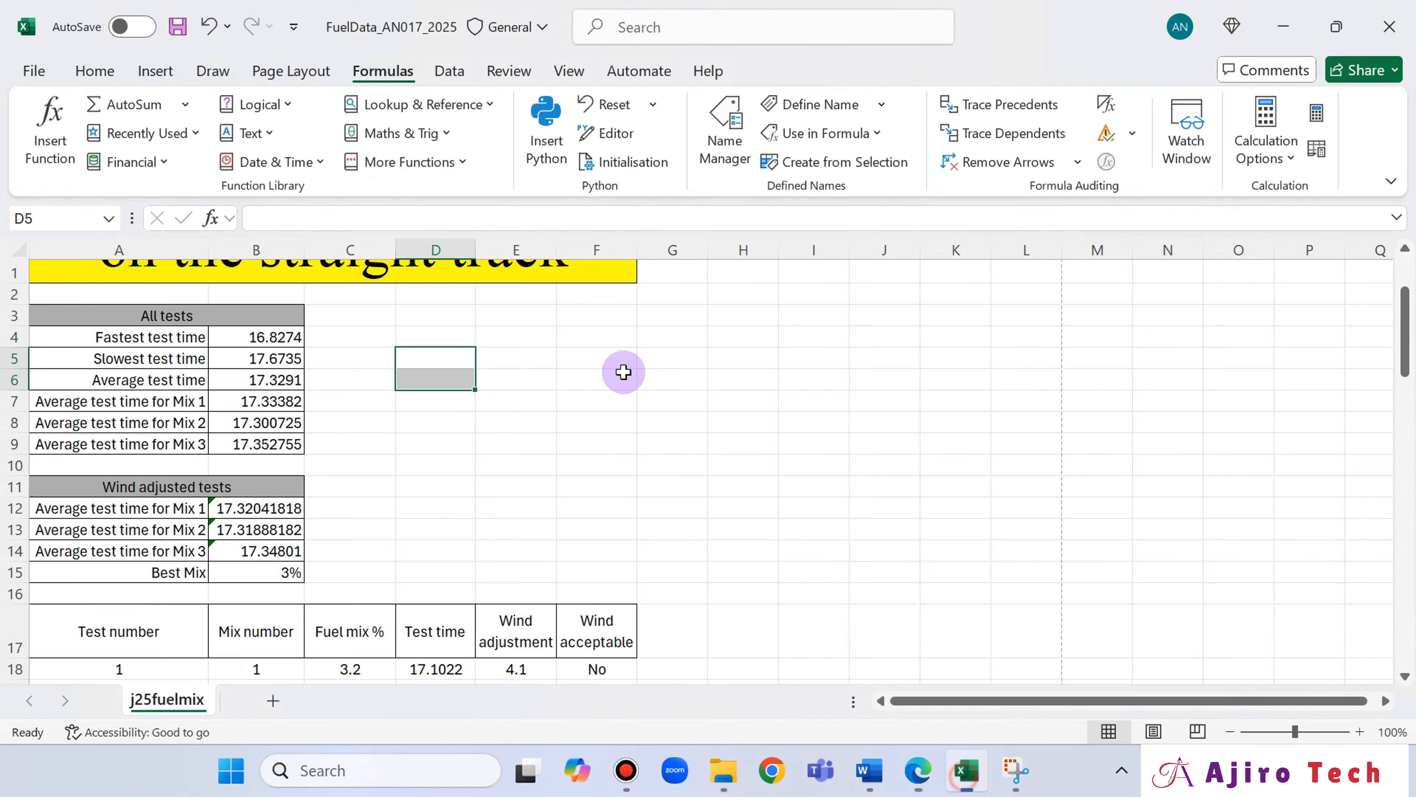
{"action": "left_click", "coordinate": [34, 70]}
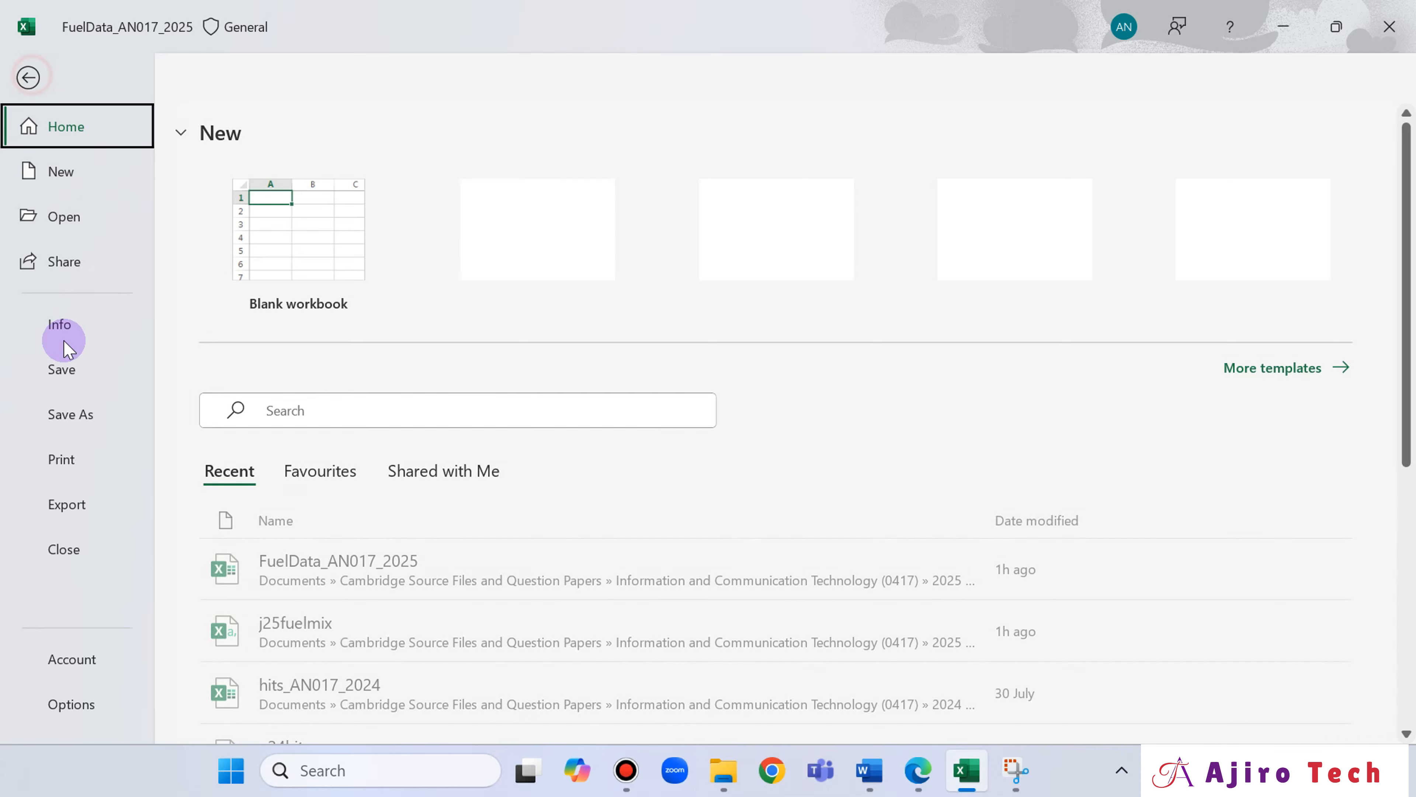
{"action": "left_click", "coordinate": [65, 449]}
{"action": "left_click", "coordinate": [388, 516]}
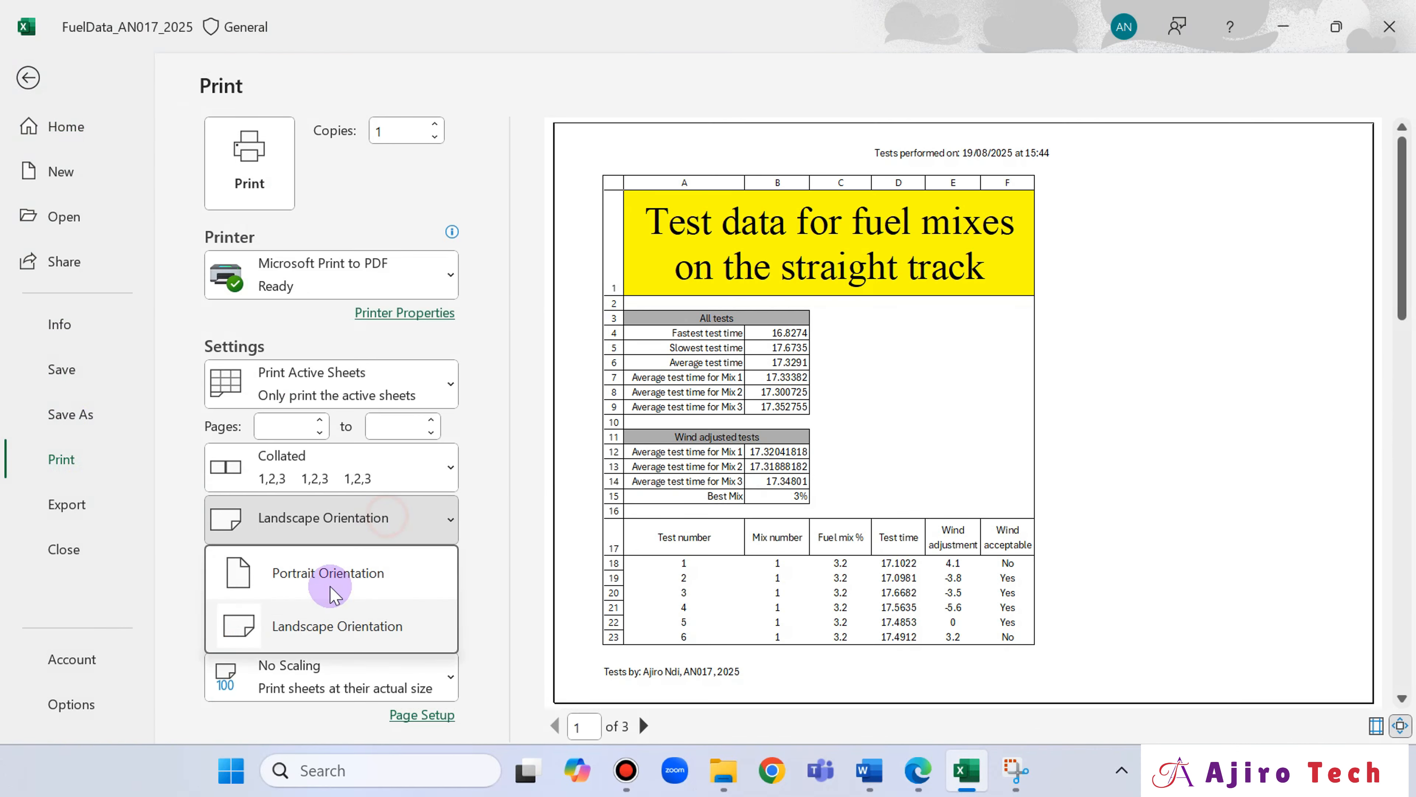
{"action": "left_click", "coordinate": [330, 586]}
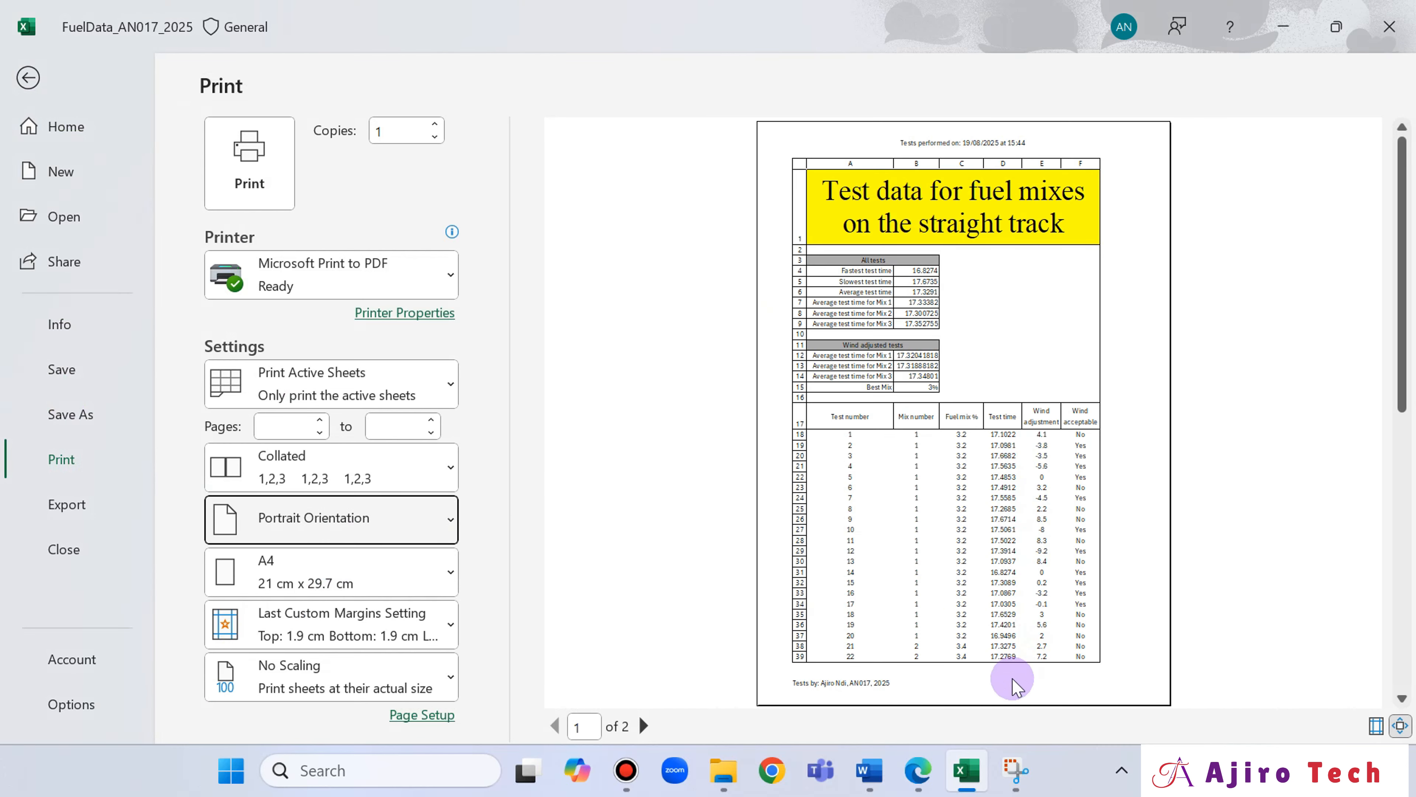
Examine the sample spreadsheet layout in the exam paper and question 17's requirements for the values printout.
{"action": "left_click", "coordinate": [918, 769]}
{"action": "scroll", "coordinate": [657, 336], "scroll_direction": "up", "scroll_amount": 15}
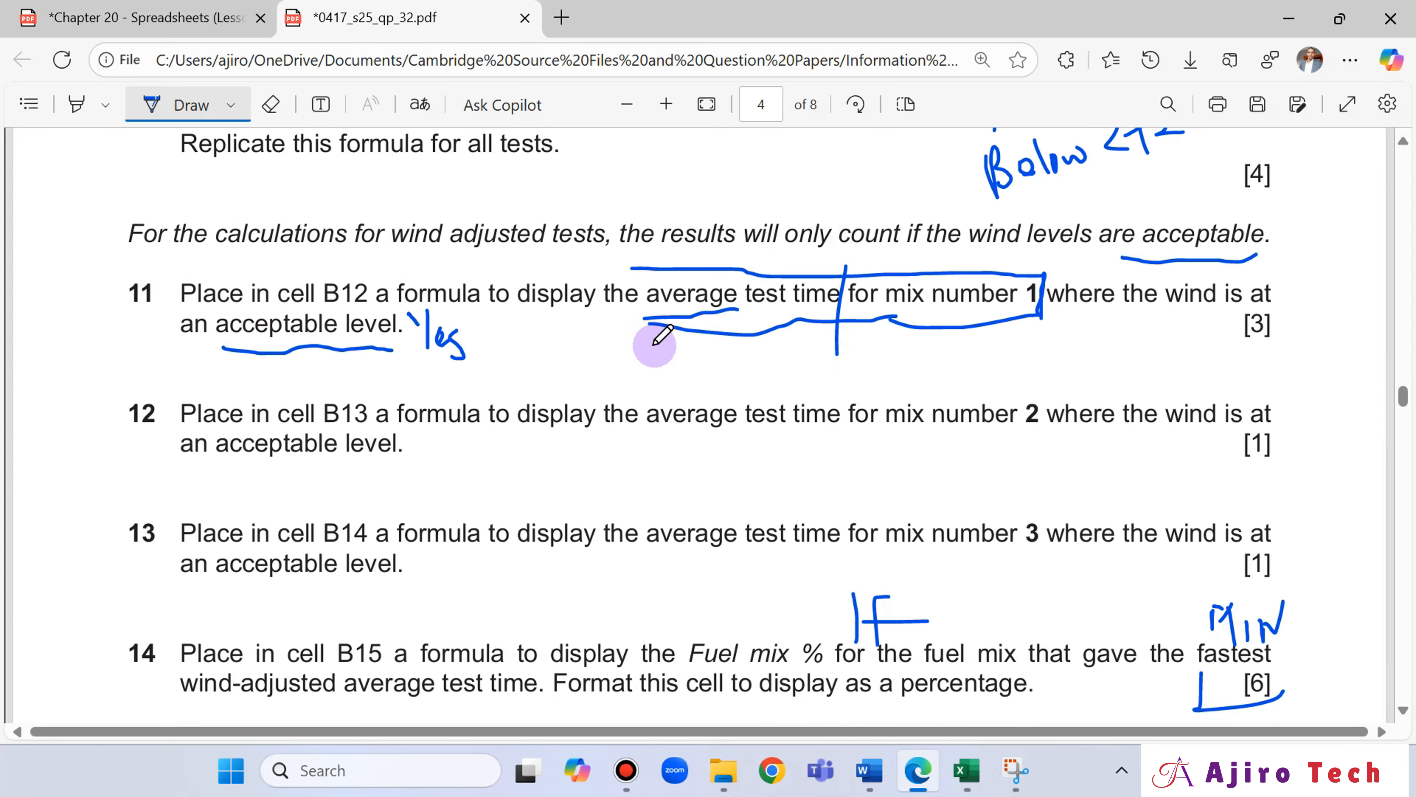
{"action": "scroll", "coordinate": [655, 343], "scroll_direction": "up", "scroll_amount": 20}
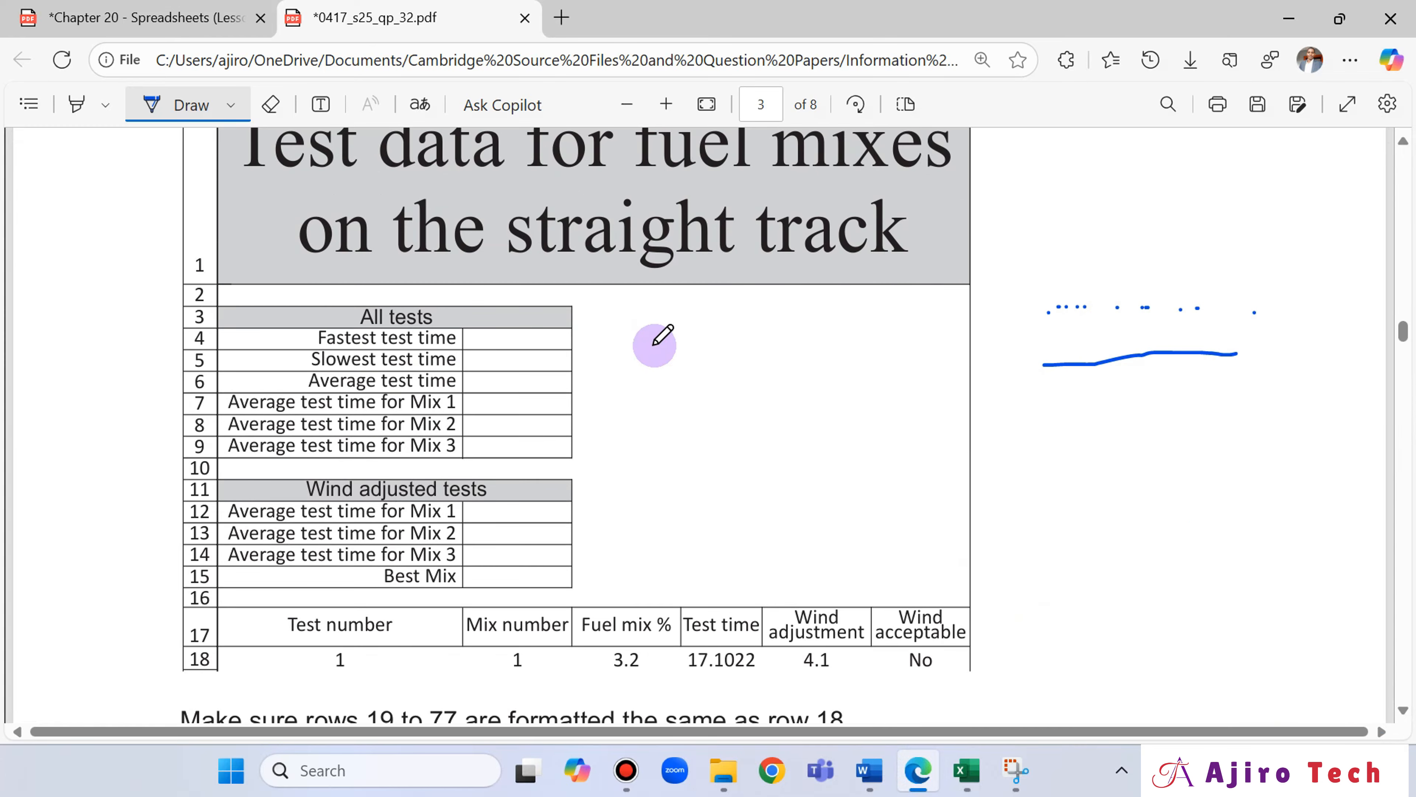
{"action": "scroll", "coordinate": [669, 343], "scroll_direction": "up", "scroll_amount": 3}
{"action": "scroll", "coordinate": [703, 343], "scroll_direction": "down", "scroll_amount": 12}
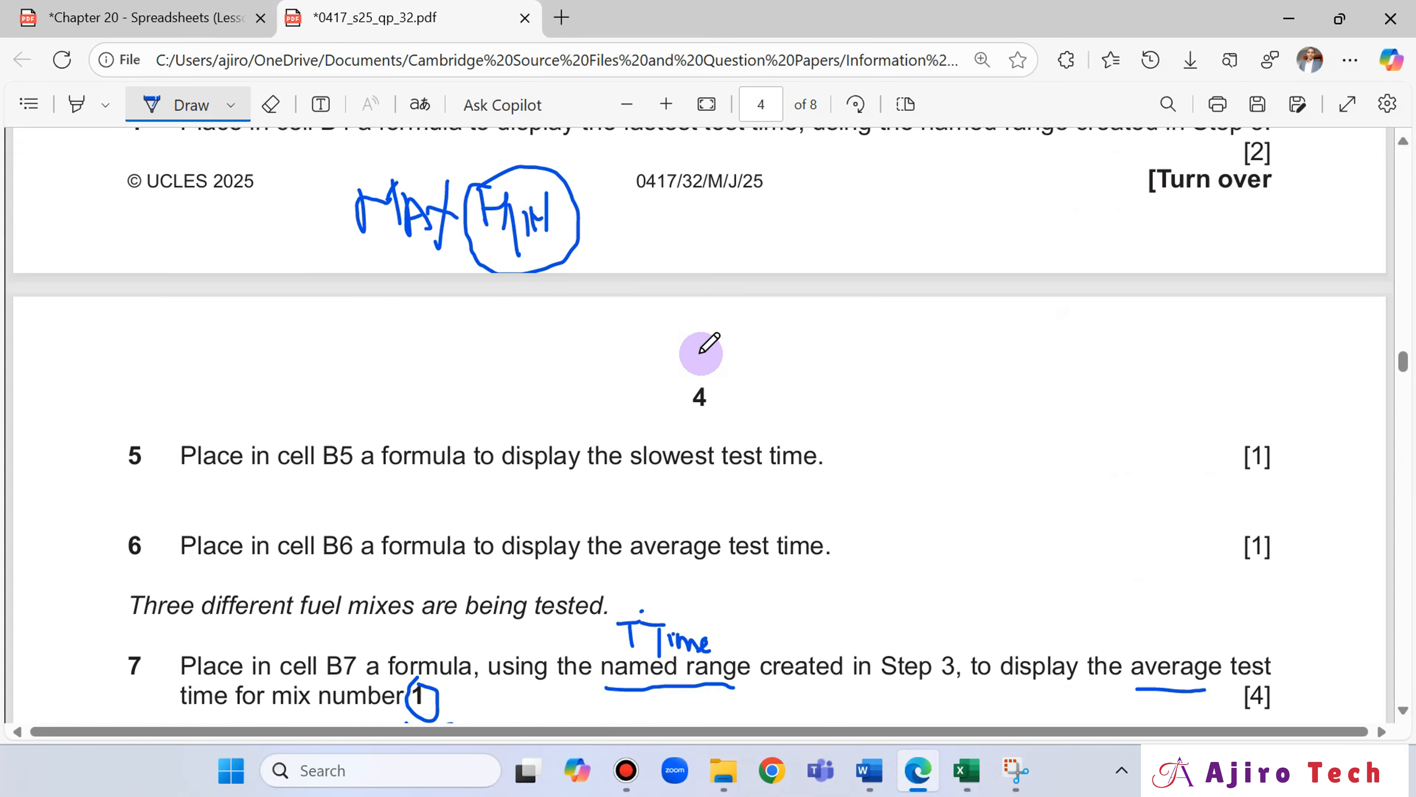
{"action": "scroll", "coordinate": [701, 353], "scroll_direction": "down", "scroll_amount": 20}
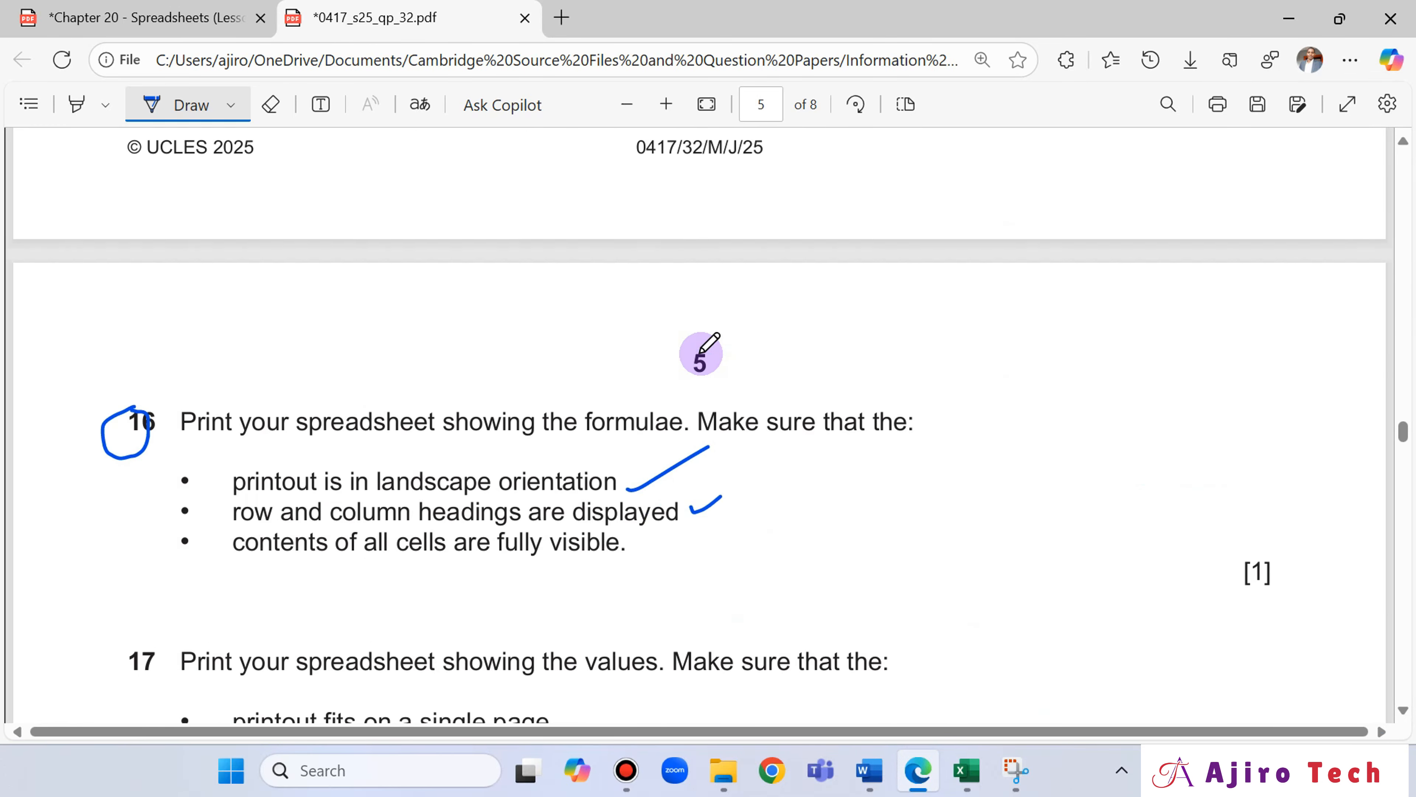
{"action": "scroll", "coordinate": [702, 351], "scroll_direction": "down", "scroll_amount": 6}
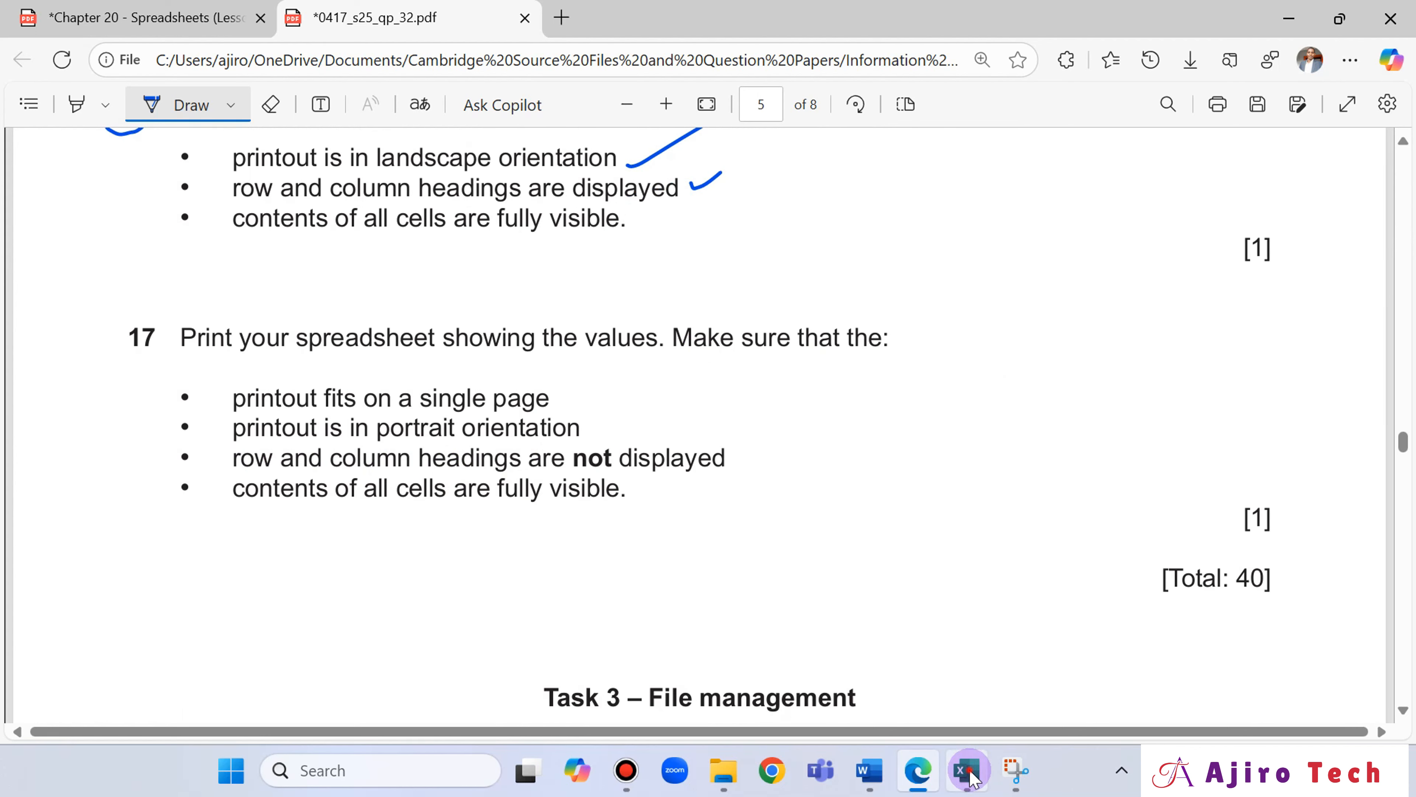
Exclude row and column headings from the printout in the page setup and check against question 17.
{"action": "left_click", "coordinate": [968, 770]}
{"action": "left_click", "coordinate": [418, 715]}
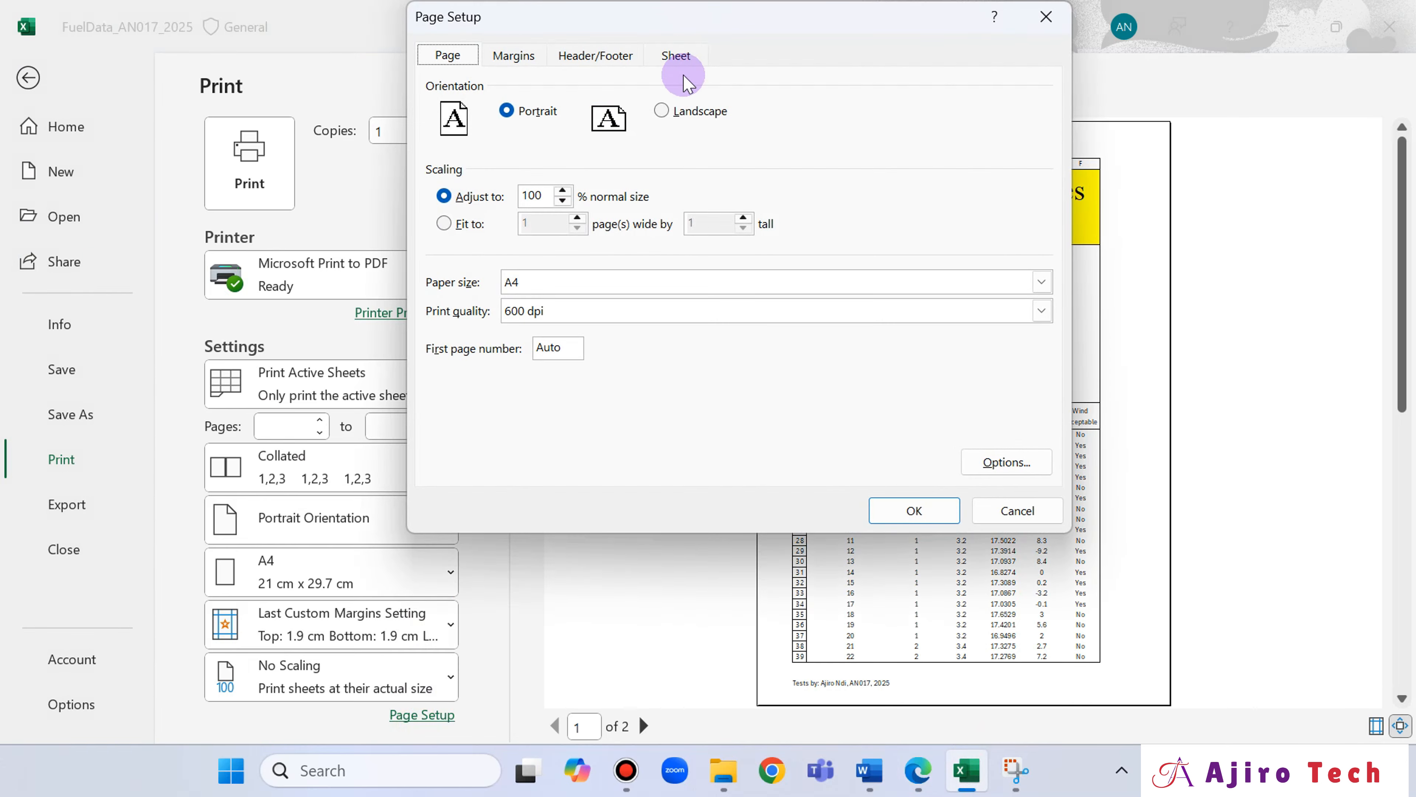
{"action": "left_click", "coordinate": [684, 74]}
{"action": "left_click", "coordinate": [449, 290]}
{"action": "left_click", "coordinate": [910, 510]}
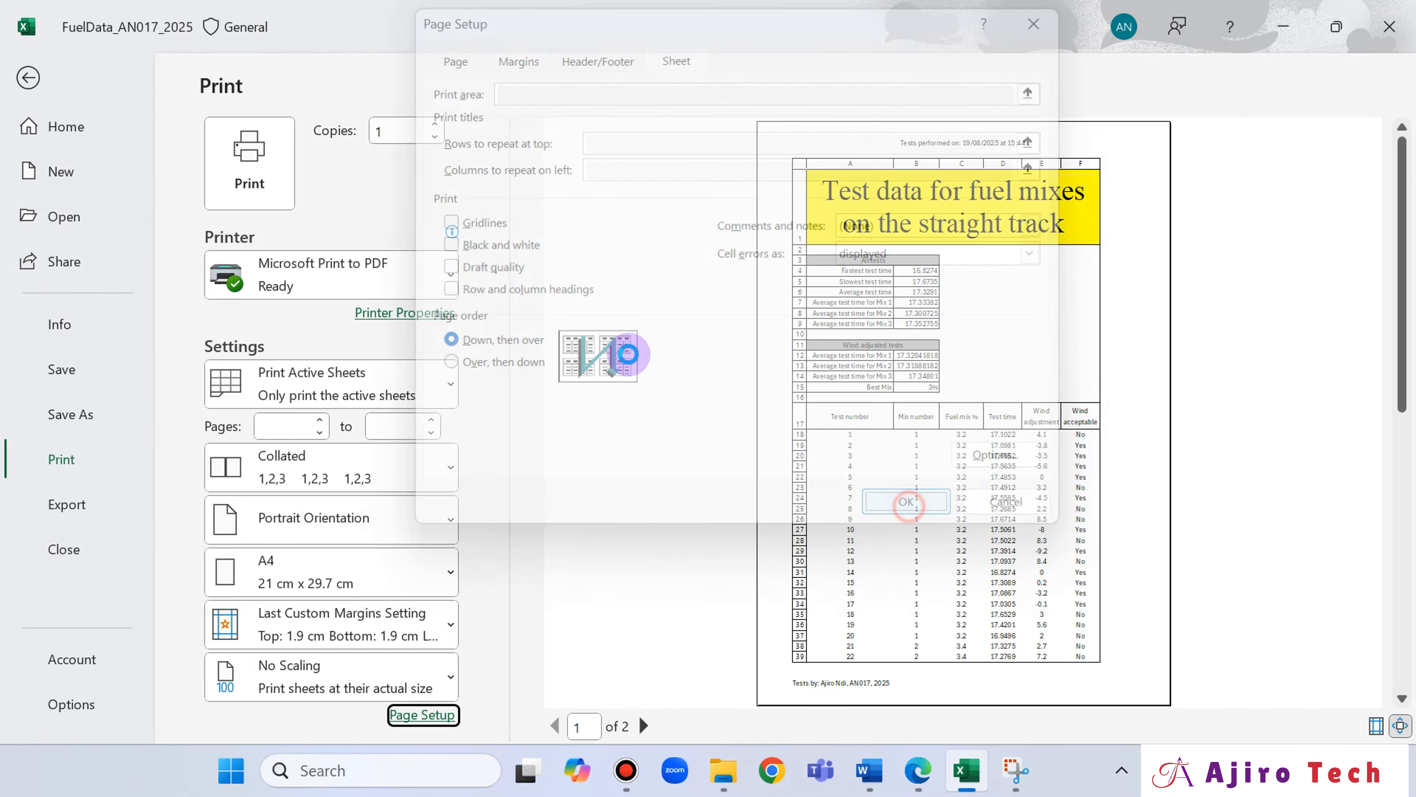
{"action": "left_click", "coordinate": [925, 780]}
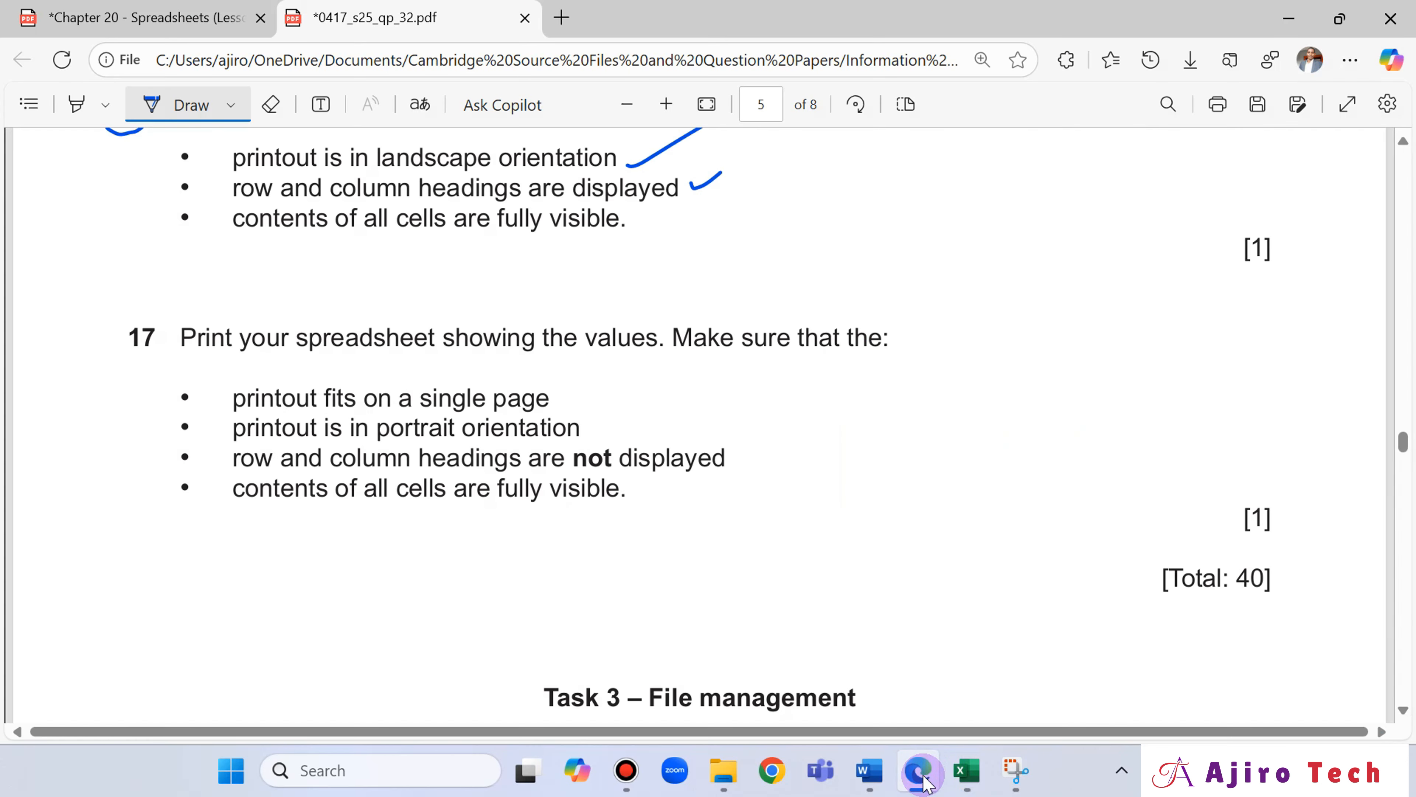
{"action": "left_click", "coordinate": [924, 780]}
Turn printing of row and column headings back on for the sheet and preview the printout.
{"action": "left_click", "coordinate": [34, 70]}
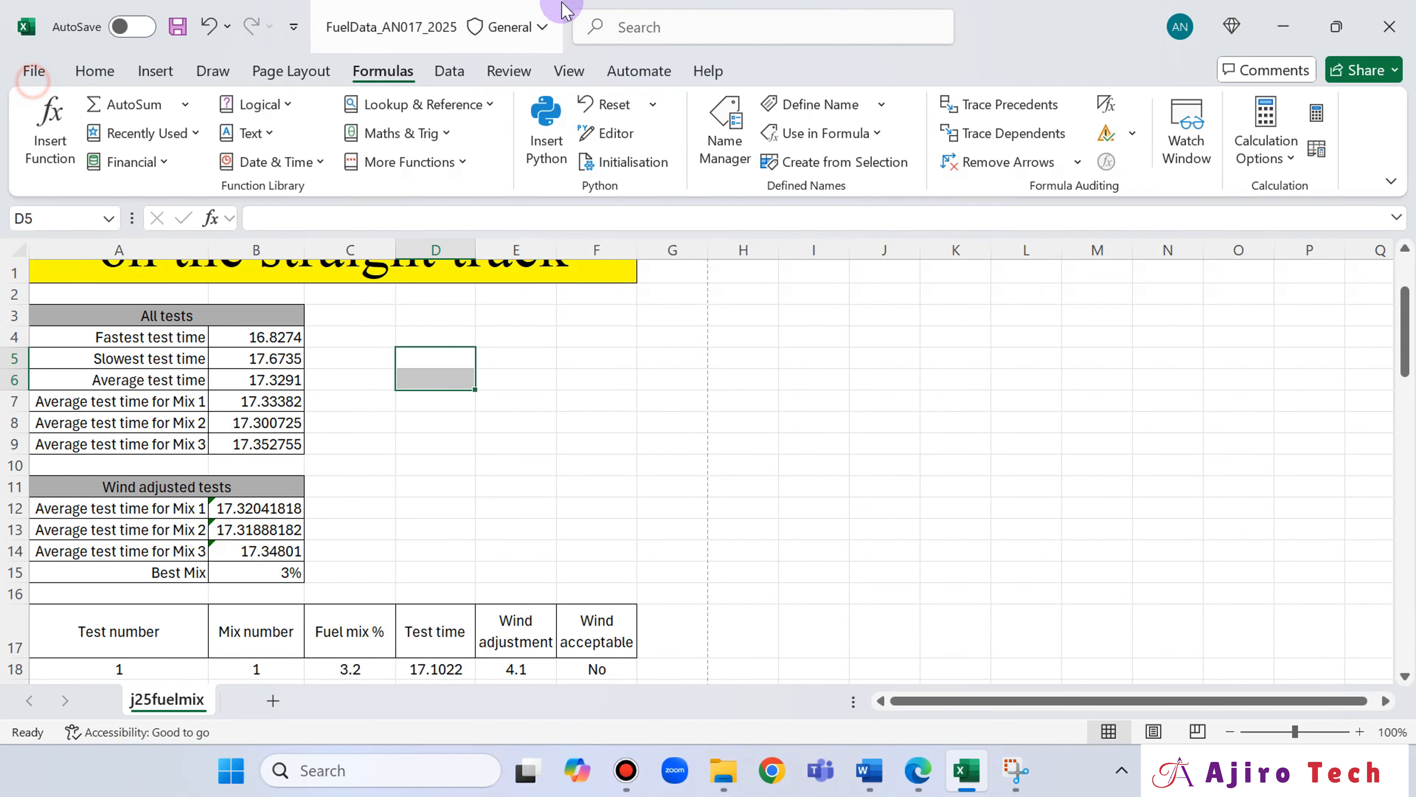
{"action": "left_click", "coordinate": [443, 72]}
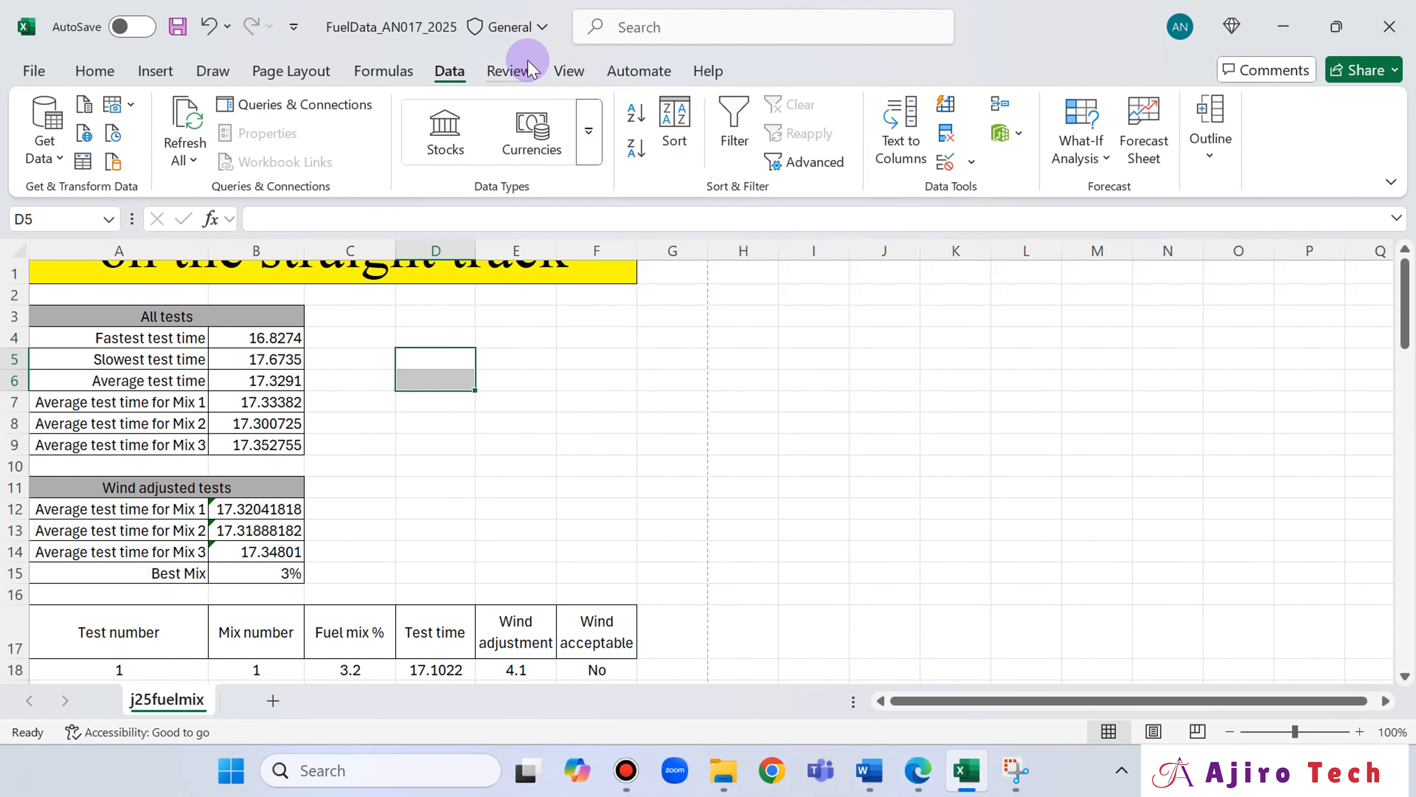
{"action": "left_click", "coordinate": [319, 72]}
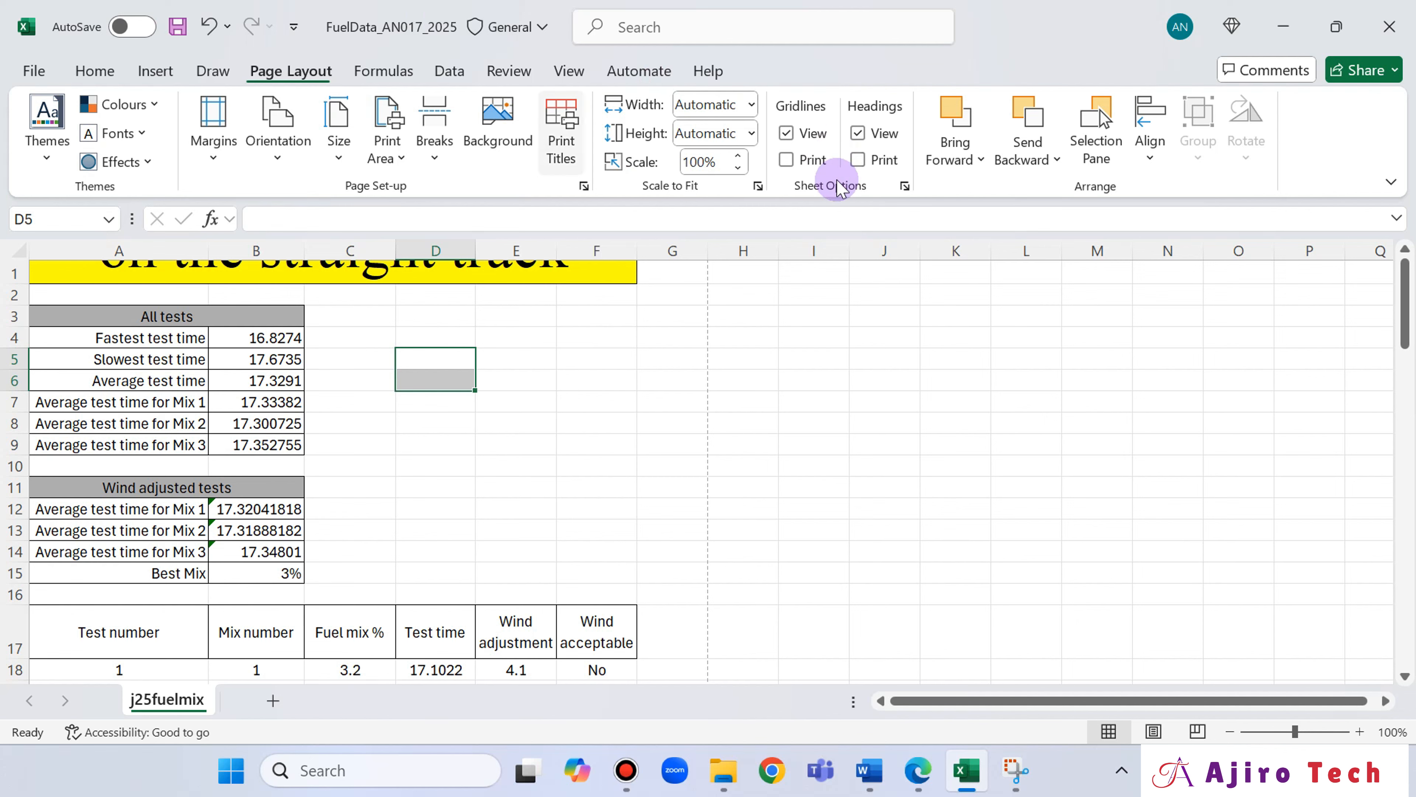
{"action": "left_click", "coordinate": [33, 70]}
{"action": "left_click", "coordinate": [48, 459]}
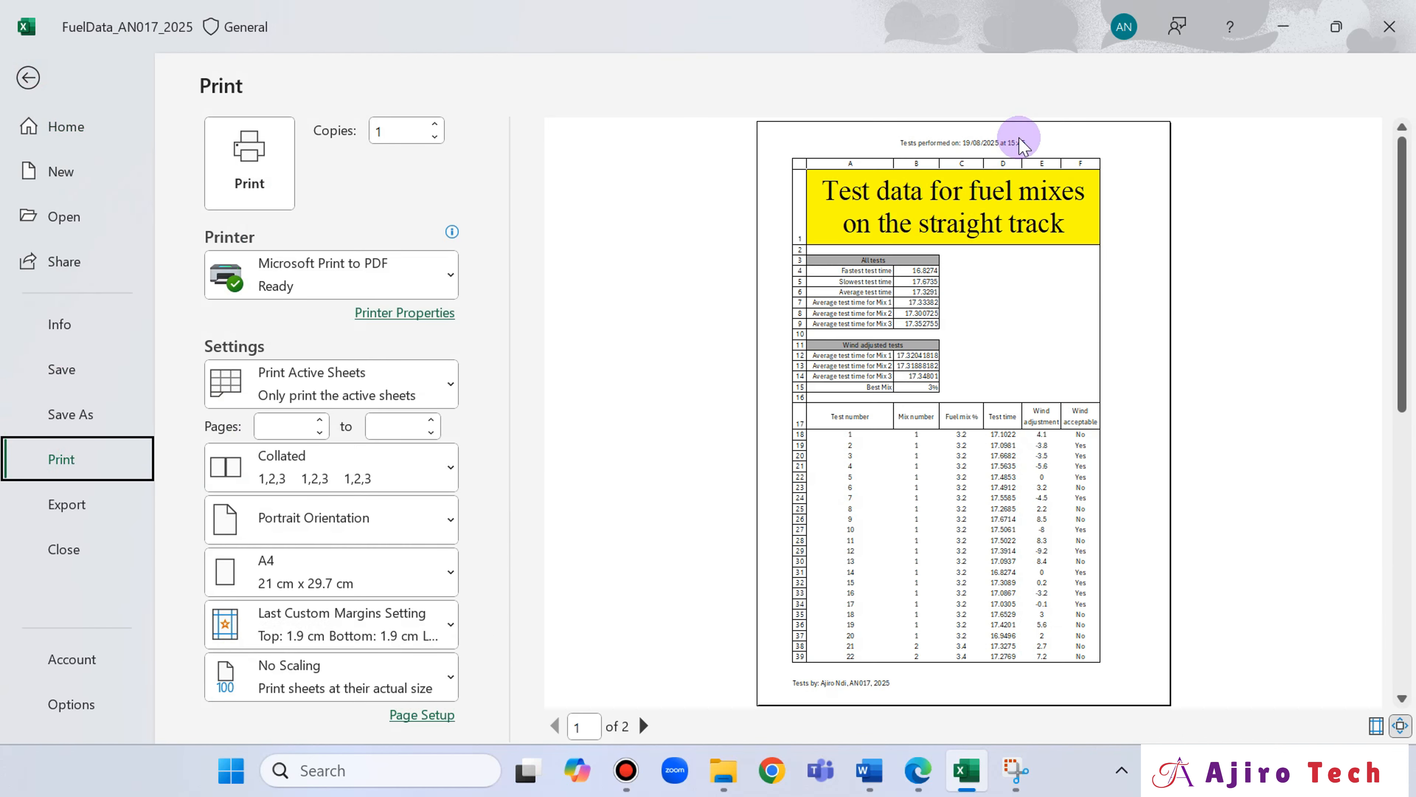
Turn off printing of the sheet's row and column headings and open the print preview again.
{"action": "left_click", "coordinate": [28, 77]}
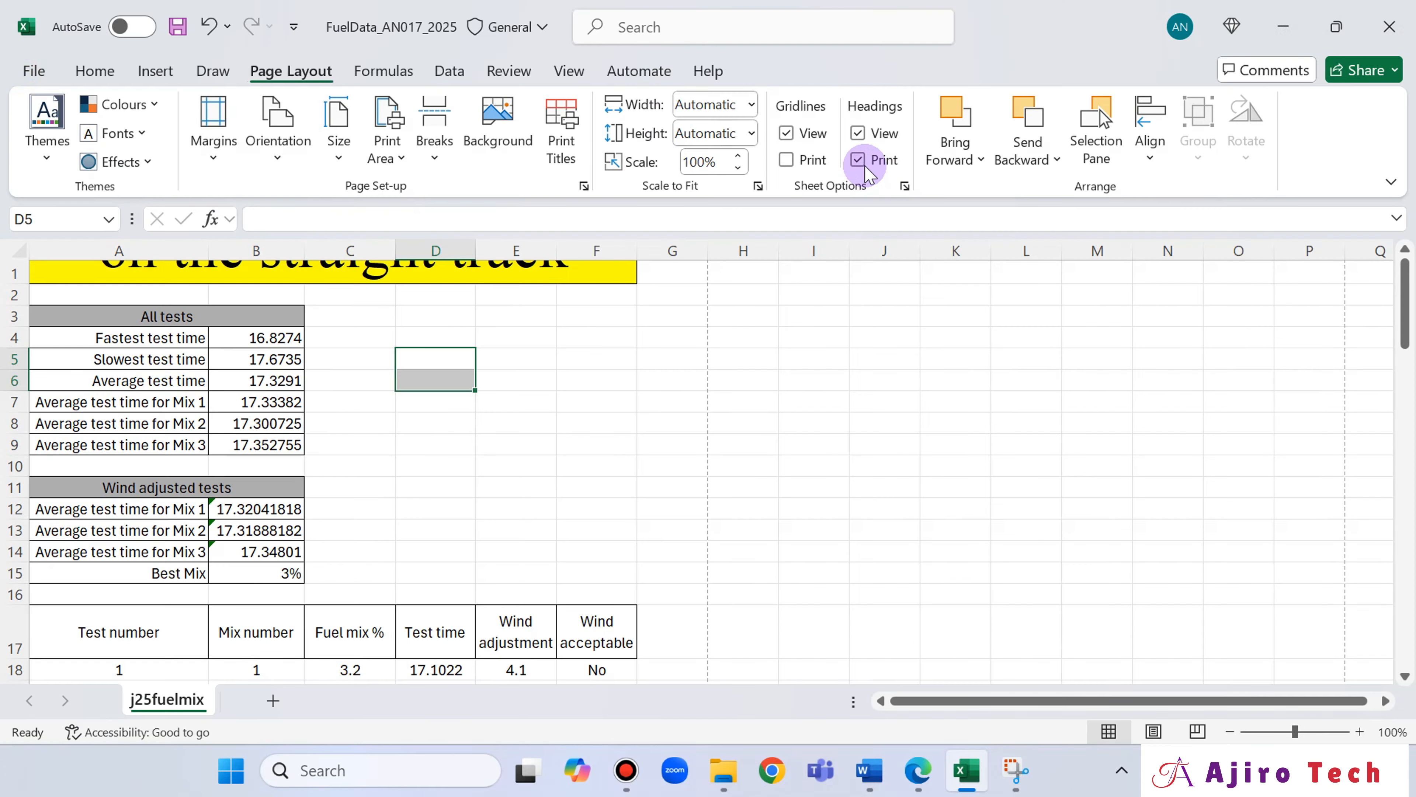
{"action": "left_click", "coordinate": [34, 71]}
{"action": "left_click", "coordinate": [110, 448]}
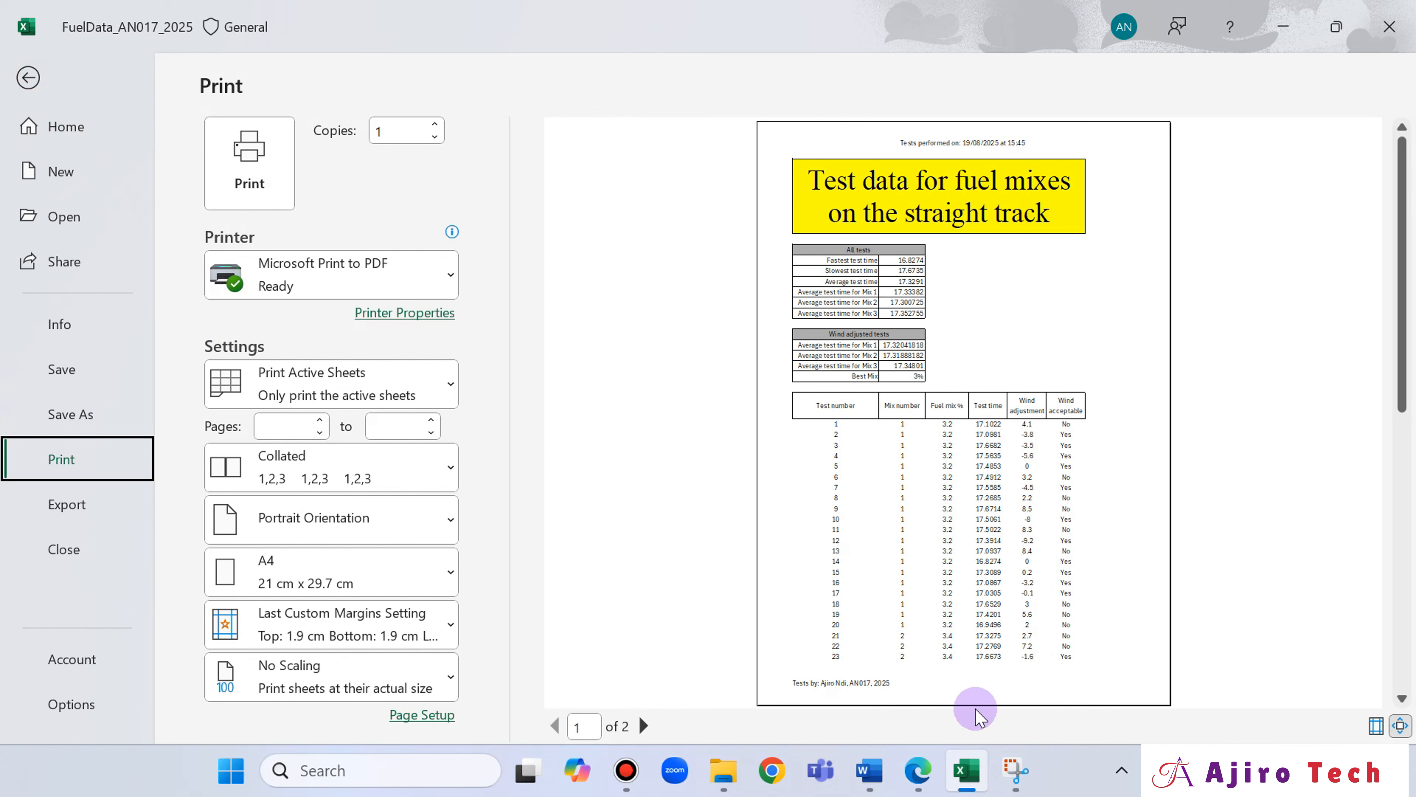
Compare the print preview of the values with the exam paper's sample layout for rows 1 to 18.
{"action": "left_click", "coordinate": [919, 770]}
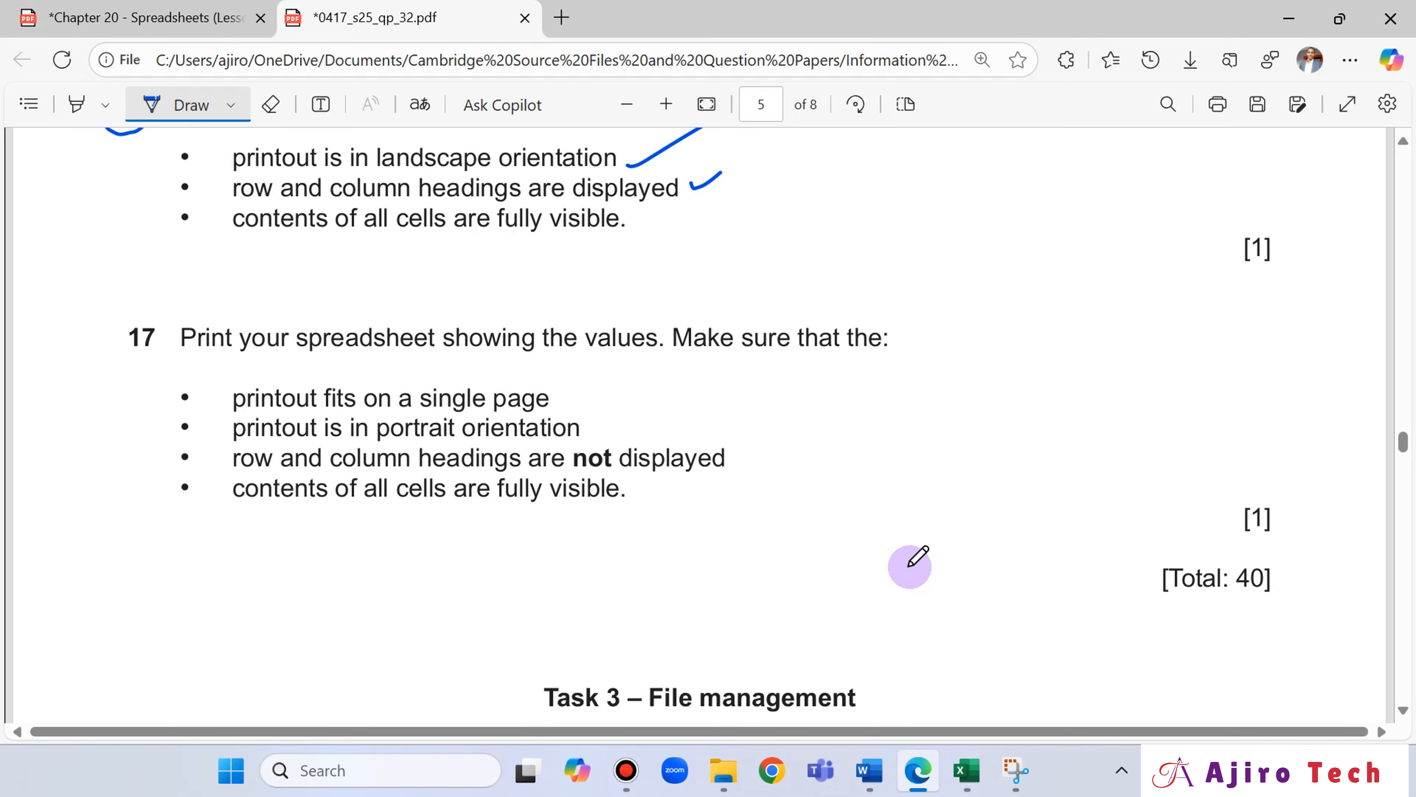
{"action": "scroll", "coordinate": [971, 492], "scroll_direction": "up", "scroll_amount": 20}
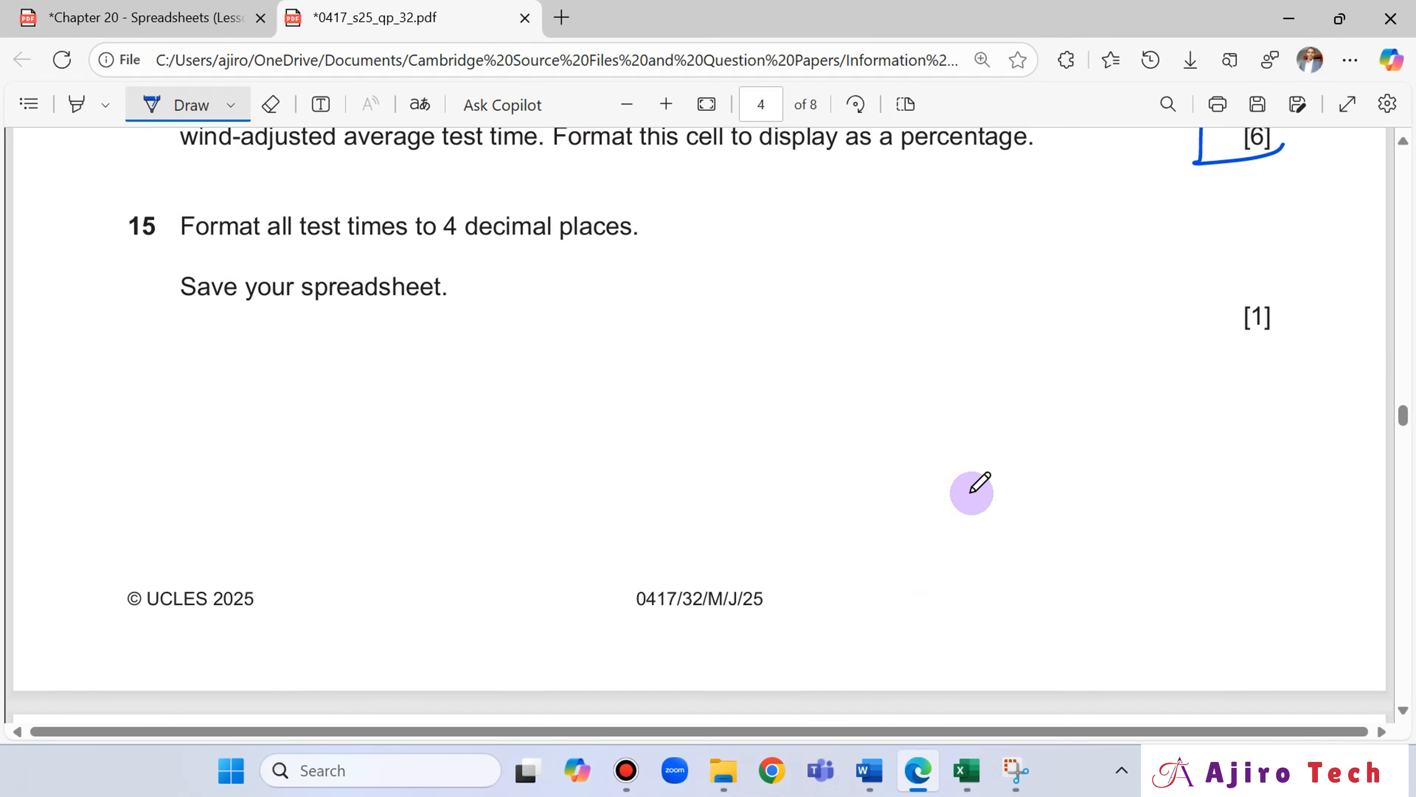
{"action": "scroll", "coordinate": [971, 492], "scroll_direction": "up", "scroll_amount": 15}
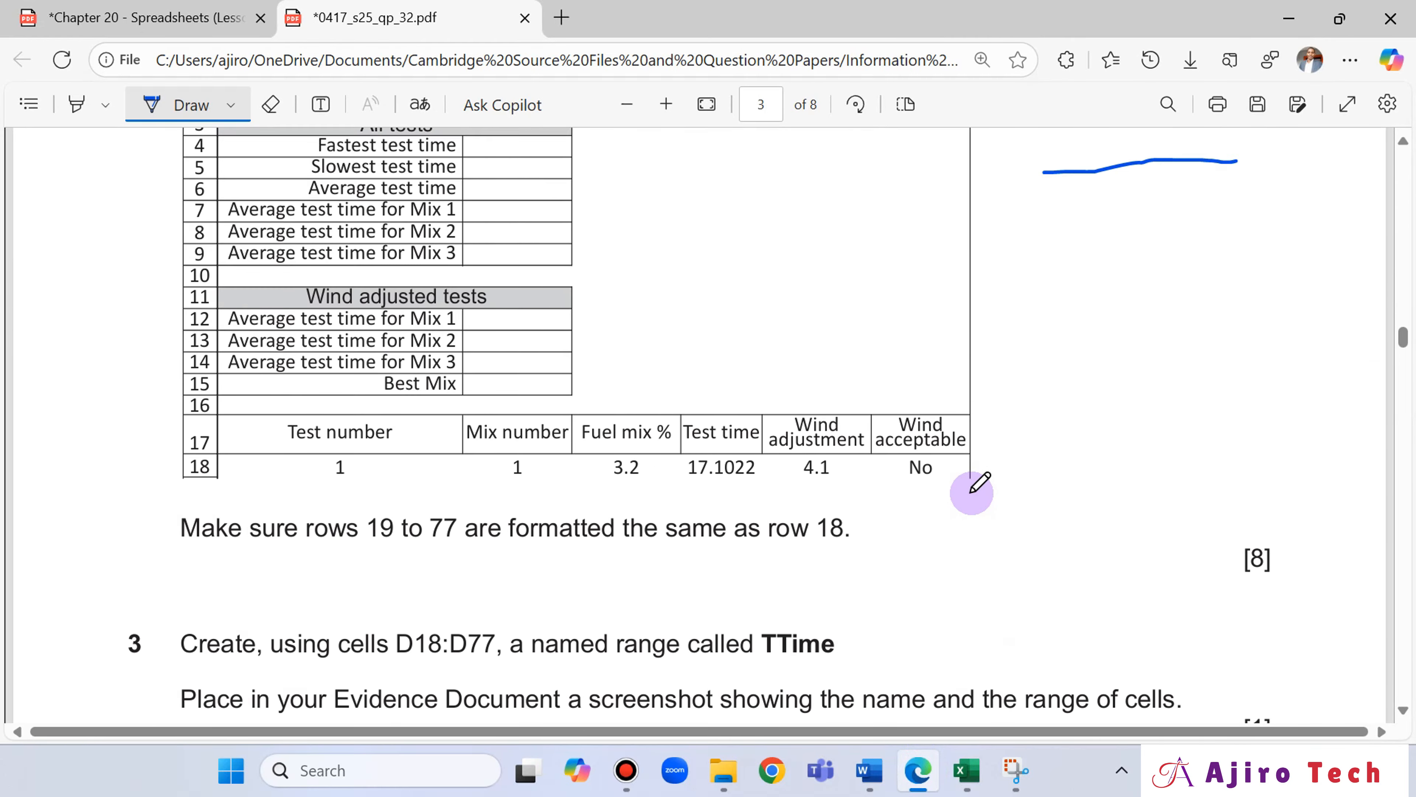
{"action": "left_click", "coordinate": [967, 780]}
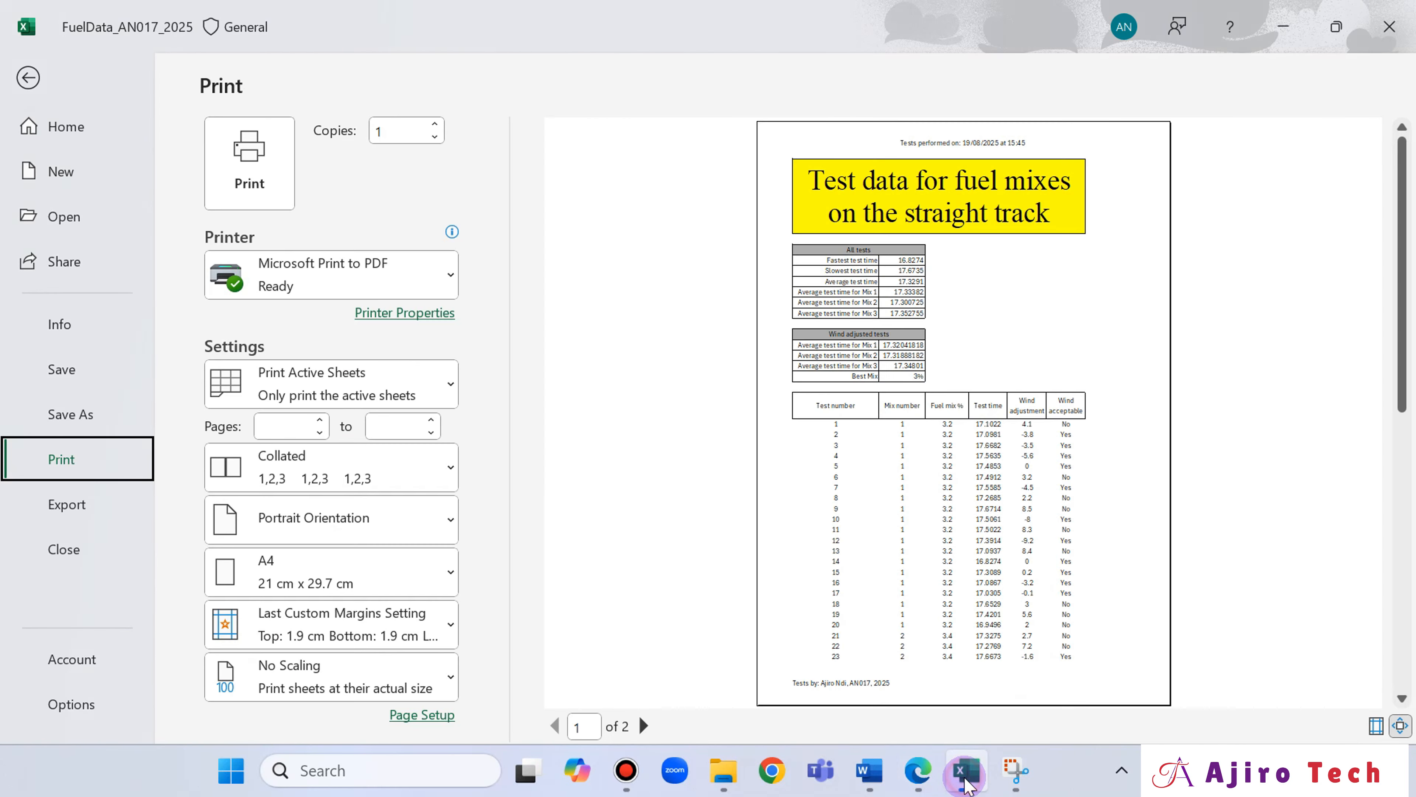
{"action": "left_click", "coordinate": [966, 780]}
{"action": "left_click", "coordinate": [967, 780]}
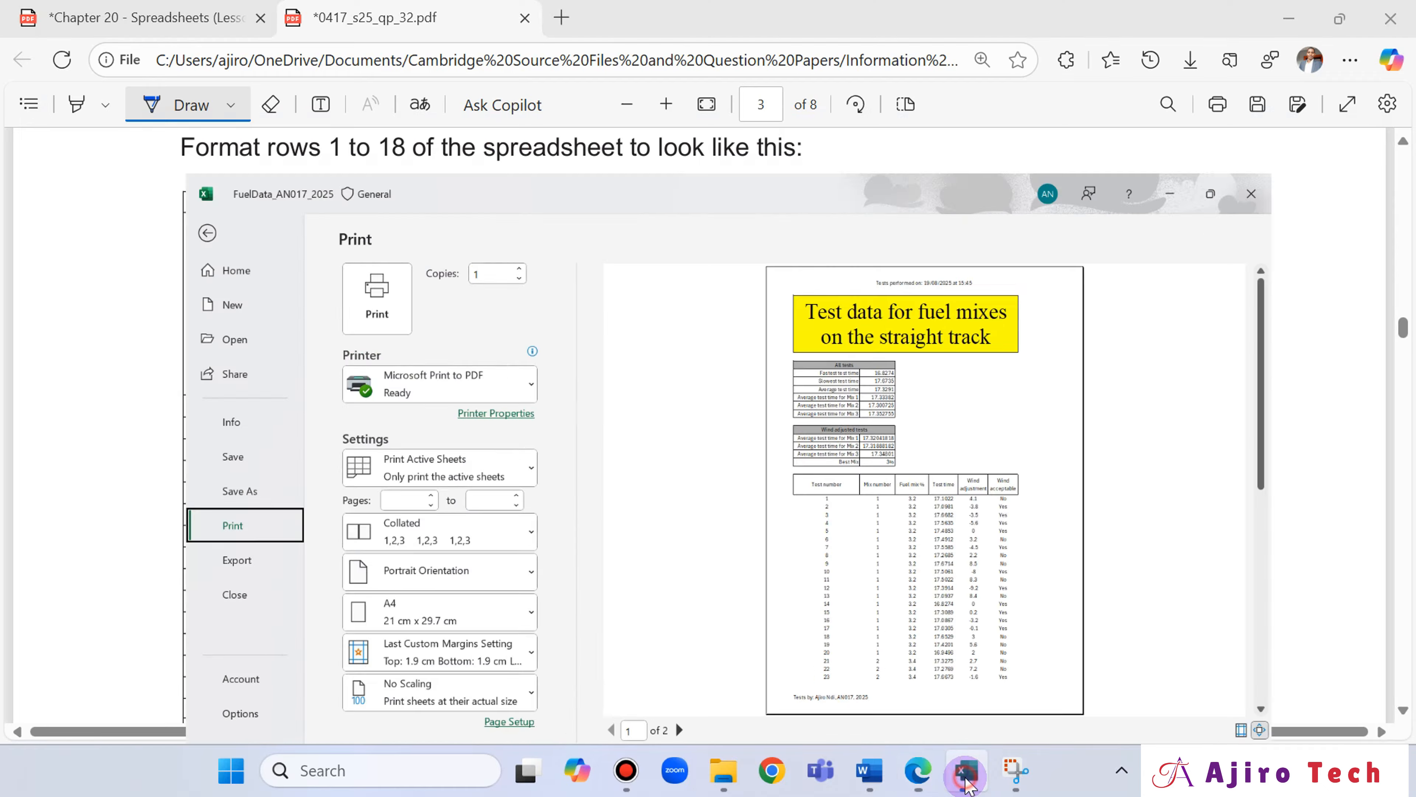
Check the print preview against the exam paper's sample table, and find the question 15 instruction on decimal places for test times.
{"action": "left_click", "coordinate": [967, 780]}
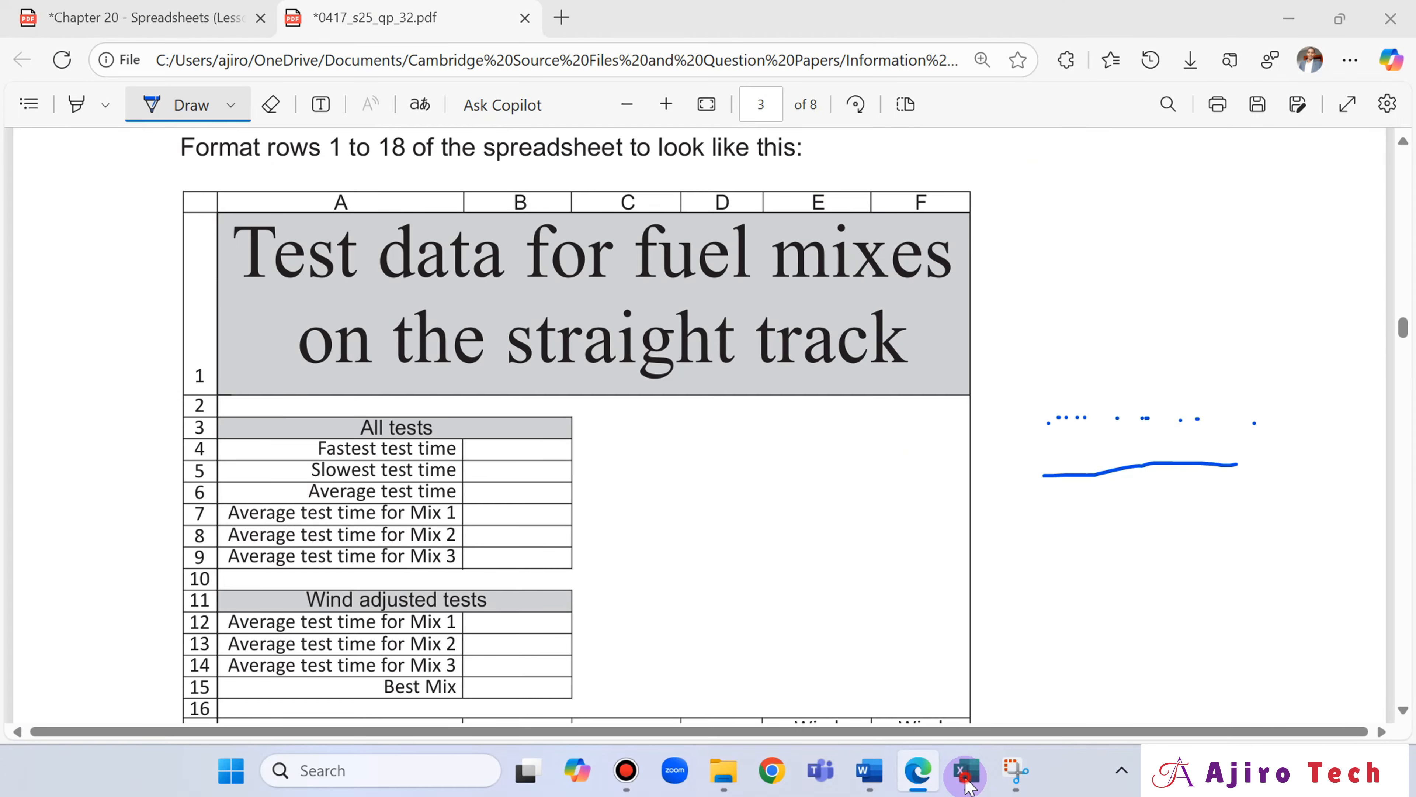
{"action": "left_click", "coordinate": [966, 780]}
{"action": "left_click", "coordinate": [967, 780]}
{"action": "left_click", "coordinate": [967, 780]}
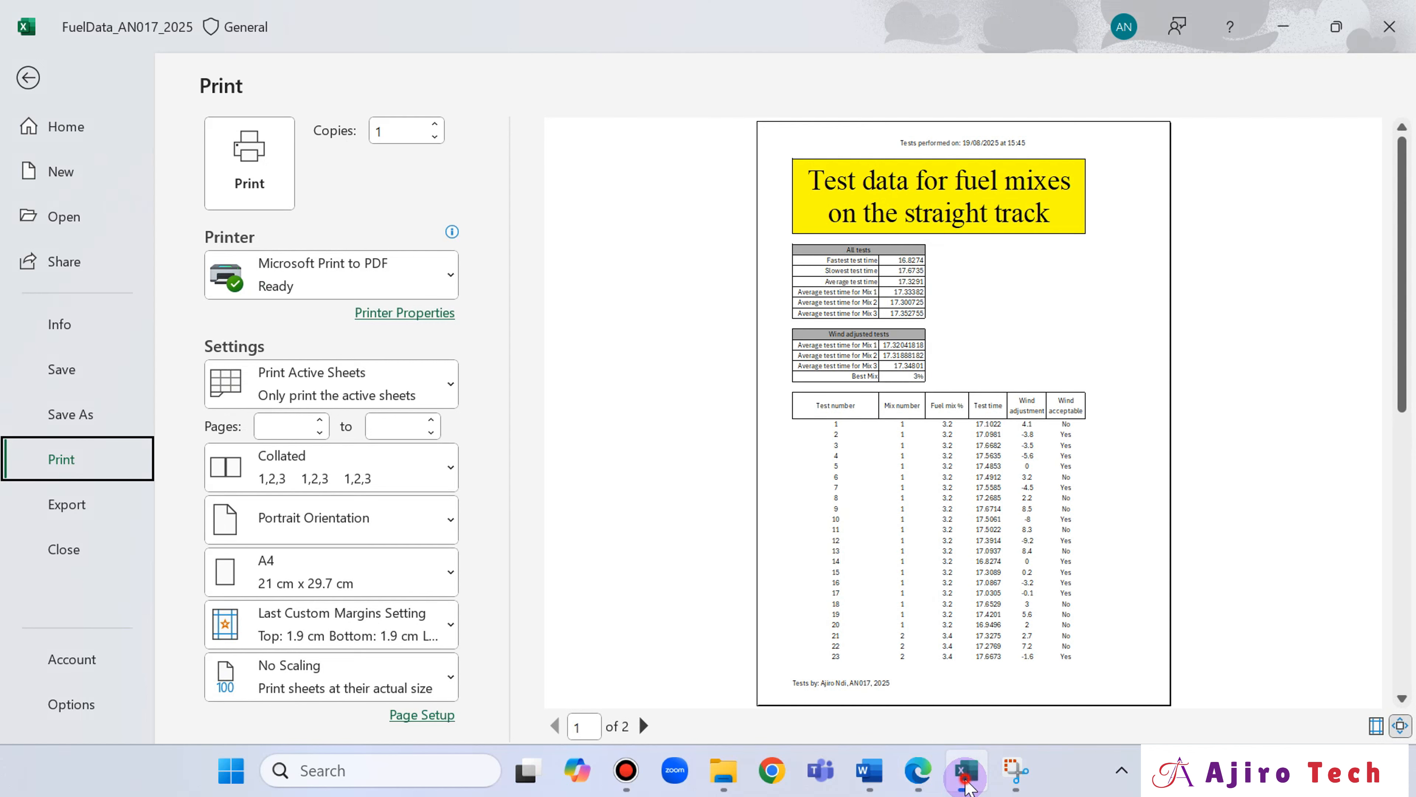
{"action": "left_click", "coordinate": [966, 780]}
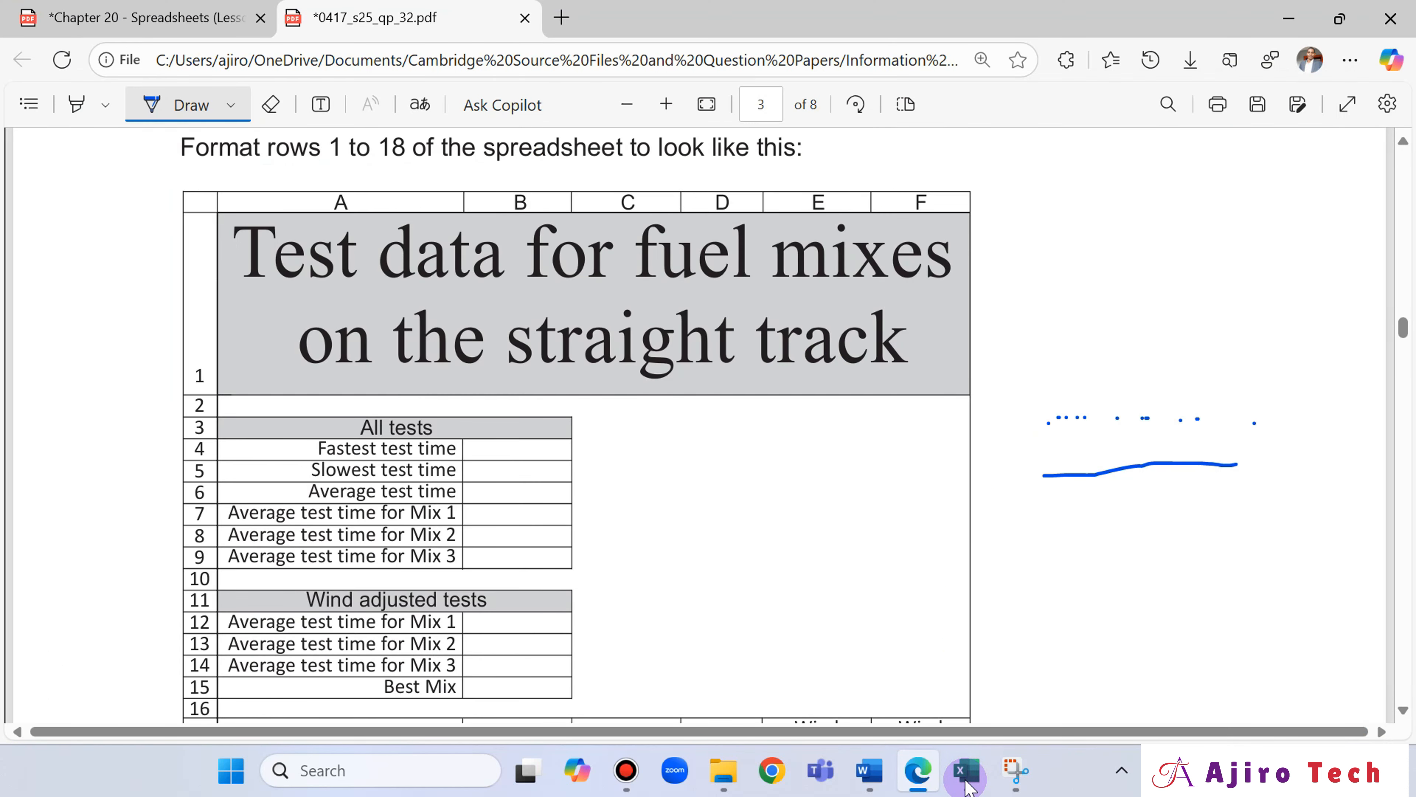
{"action": "left_click", "coordinate": [967, 781]}
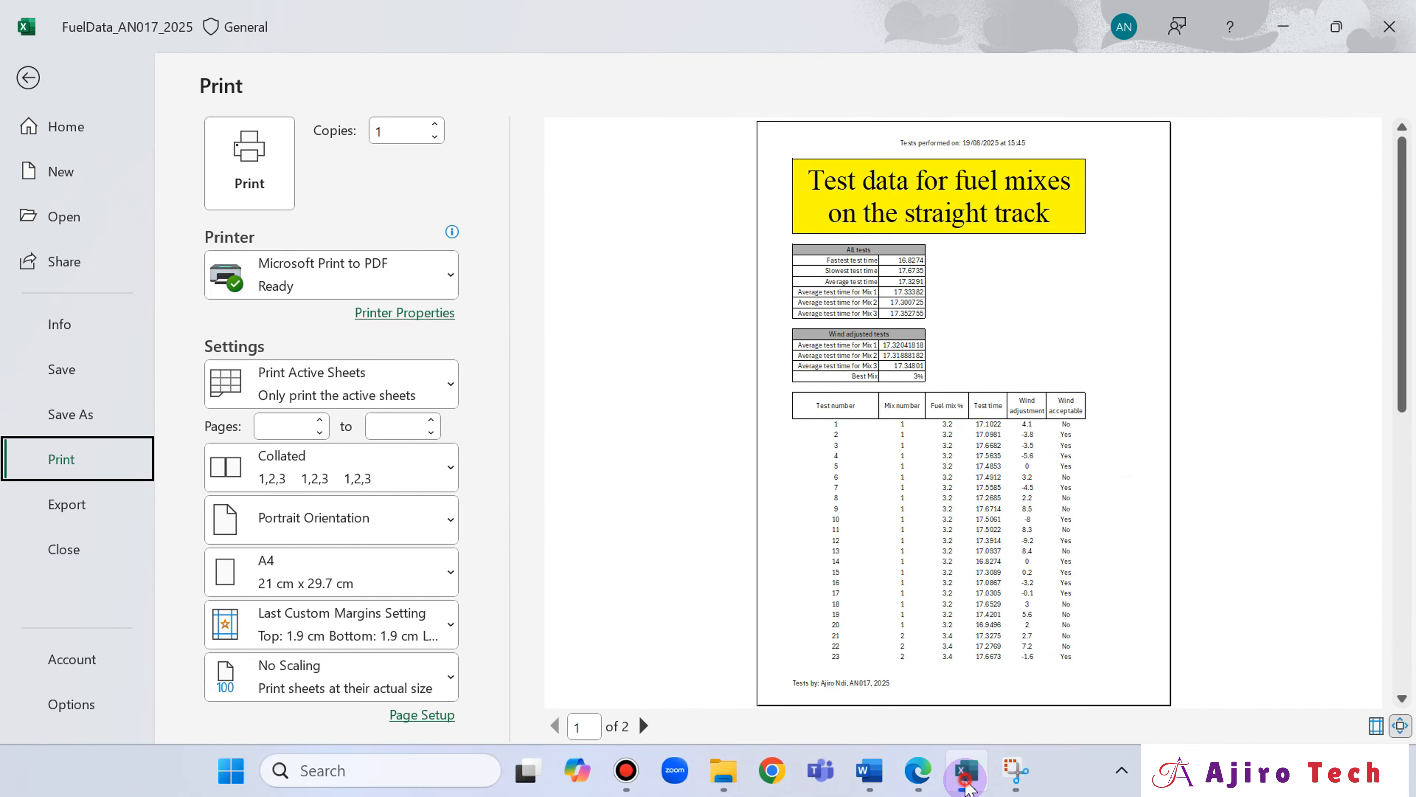
{"action": "left_click", "coordinate": [967, 781]}
{"action": "scroll", "coordinate": [769, 380], "scroll_direction": "up", "scroll_amount": 6}
{"action": "scroll", "coordinate": [772, 385], "scroll_direction": "down", "scroll_amount": 5}
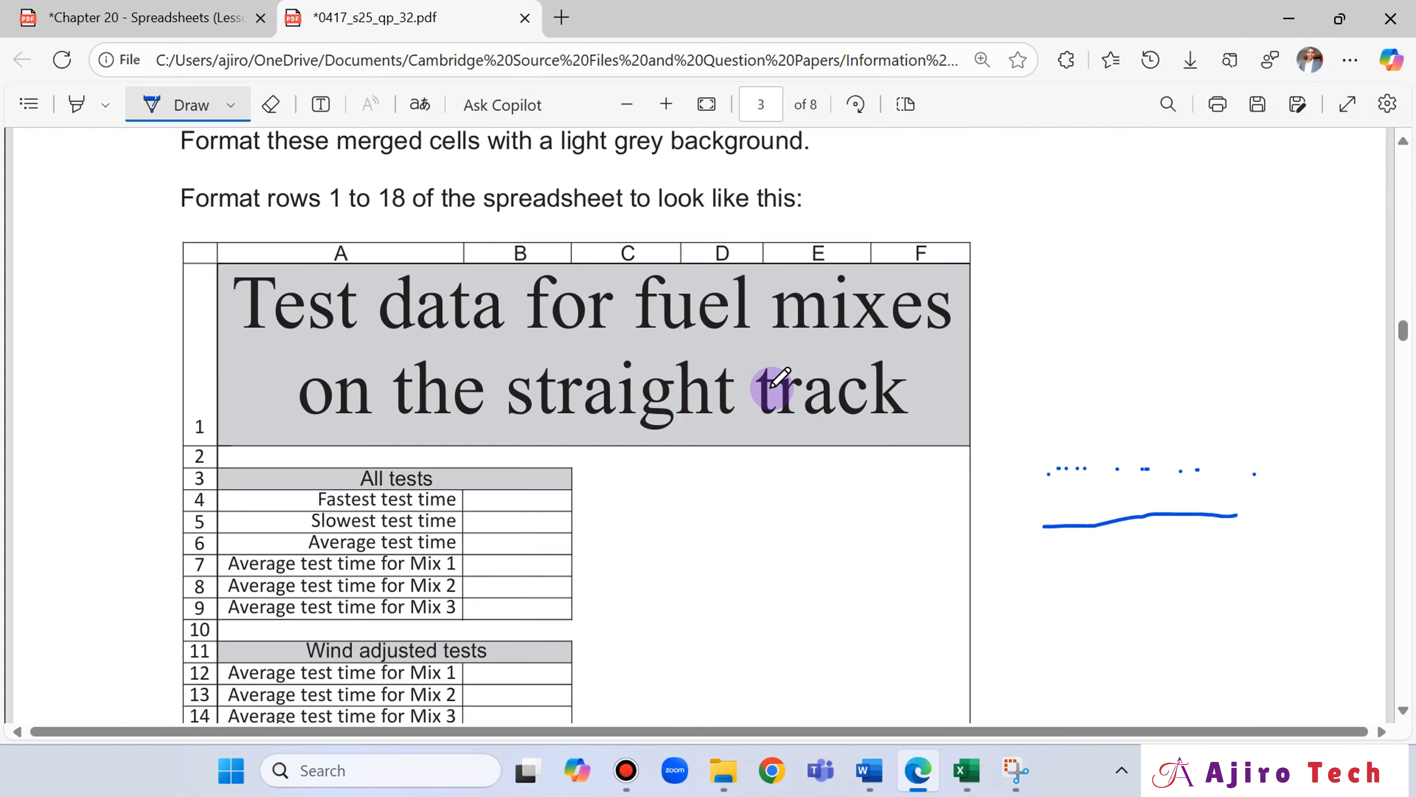
{"action": "scroll", "coordinate": [772, 385], "scroll_direction": "down", "scroll_amount": 20}
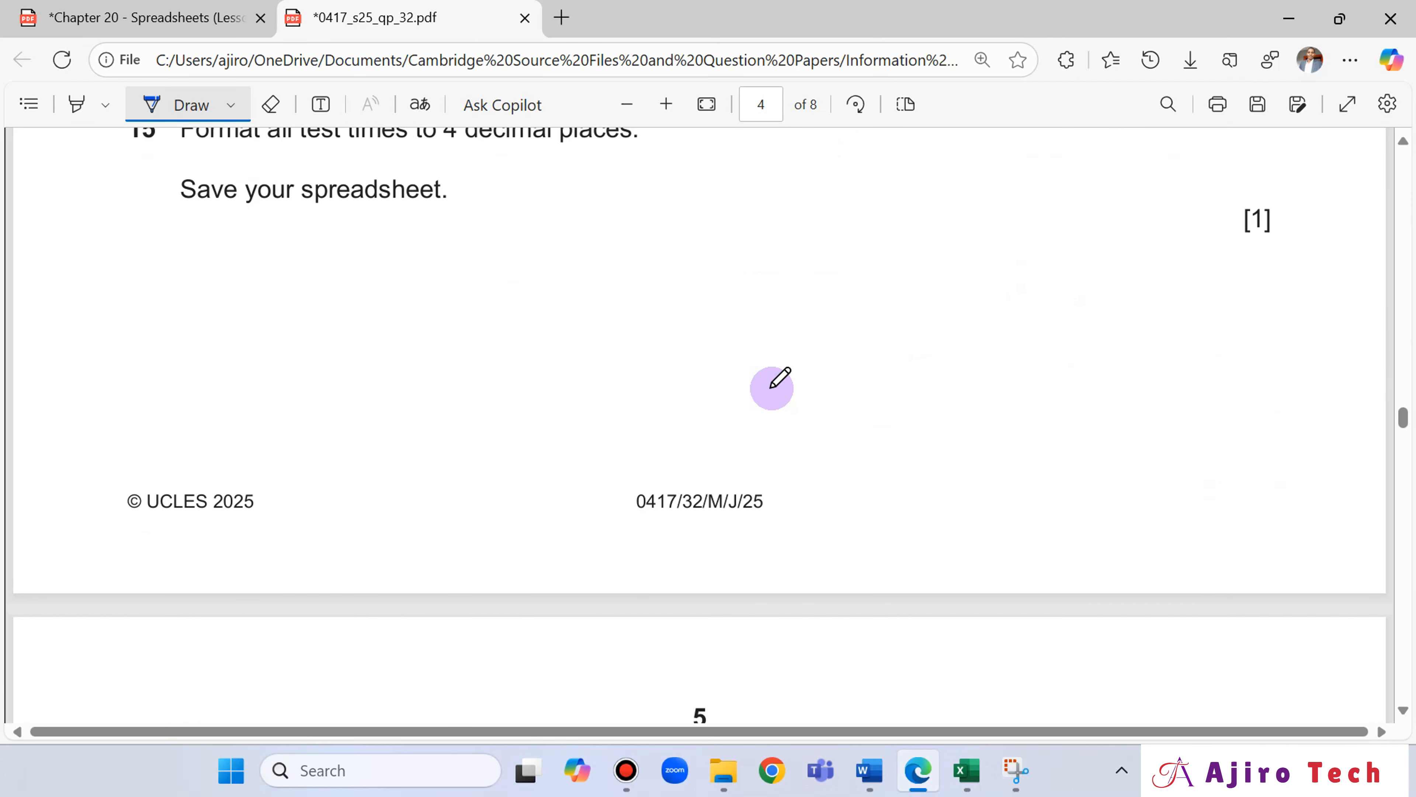
{"action": "scroll", "coordinate": [772, 388], "scroll_direction": "up", "scroll_amount": 3}
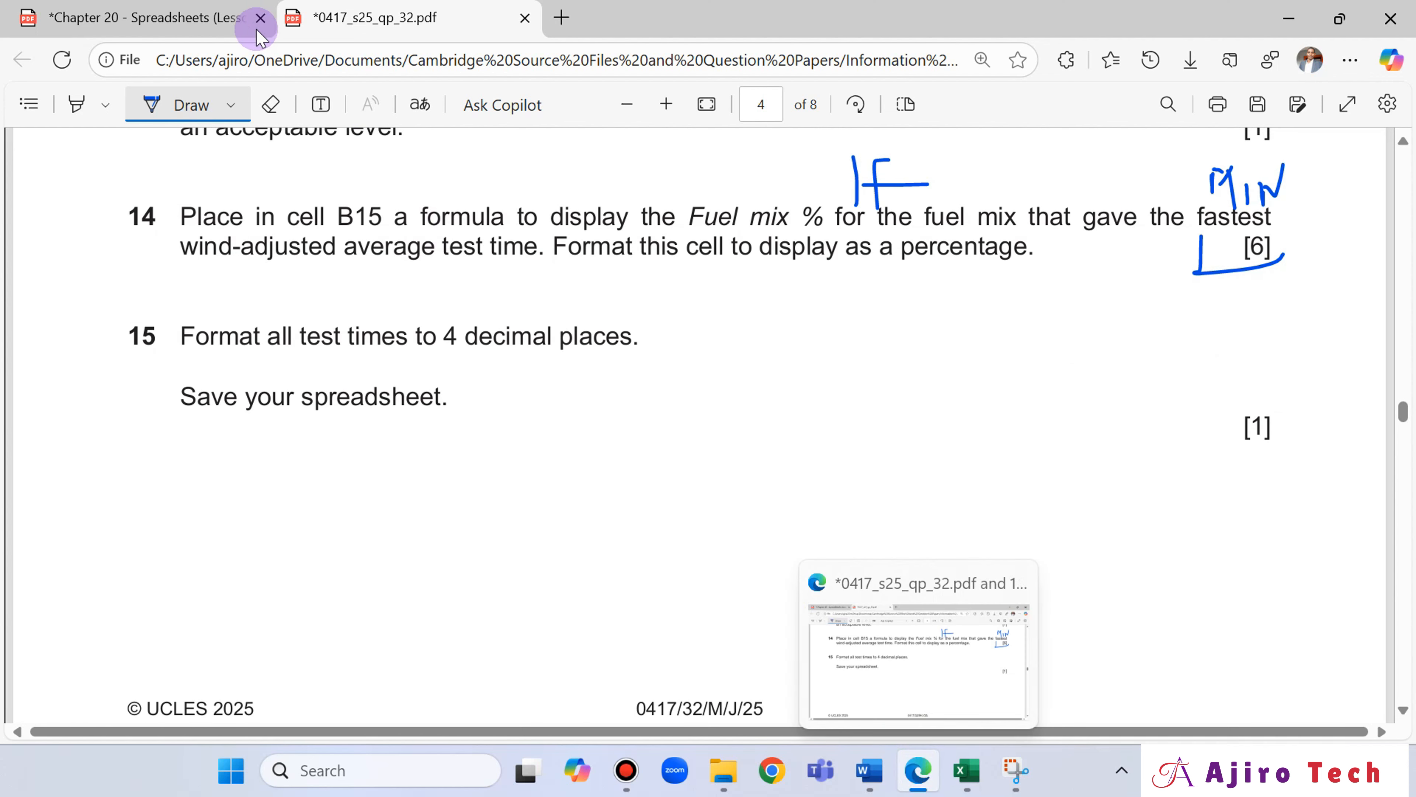
Return to the worksheet and format the All tests times in B4:B9 to 4 decimal places.
{"action": "left_click", "coordinate": [966, 770]}
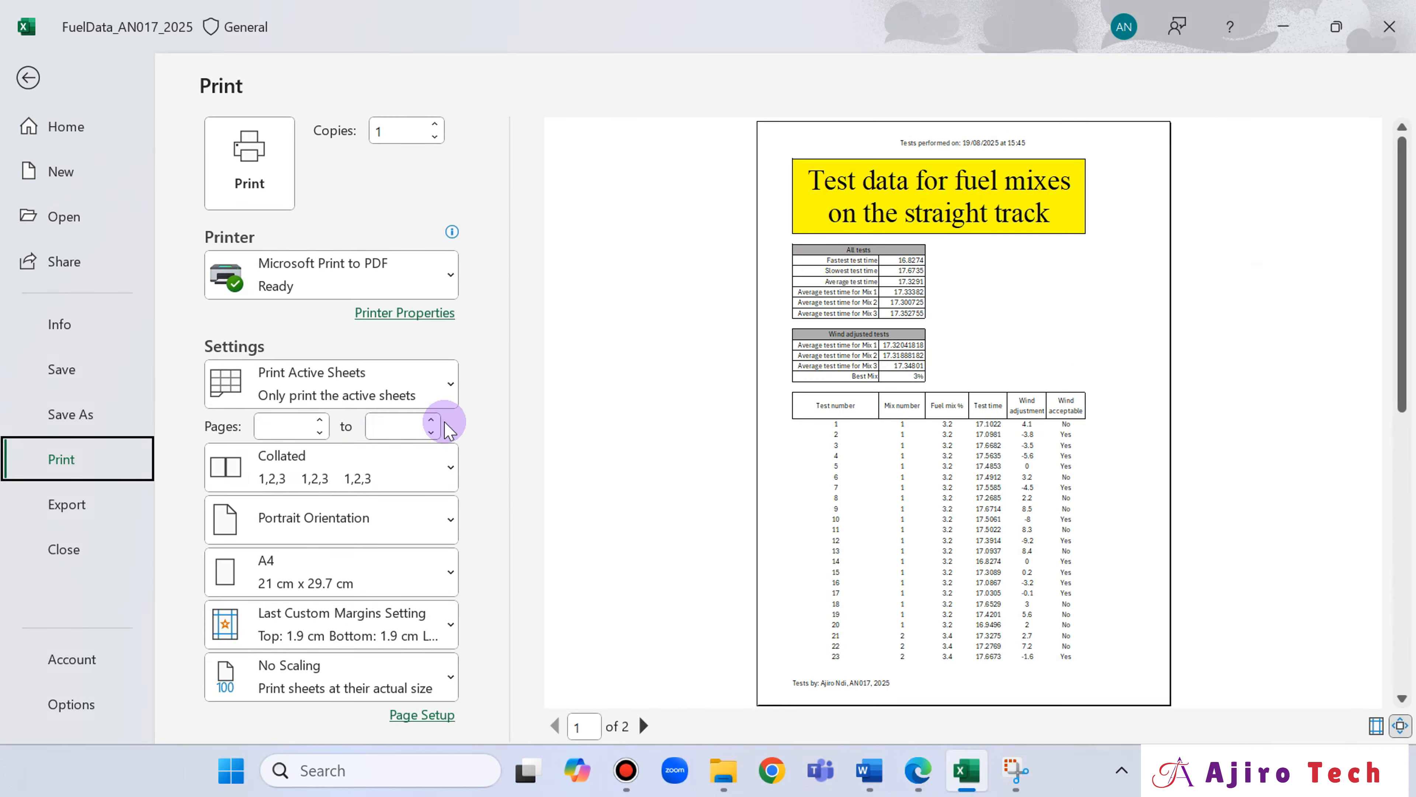
{"action": "left_click", "coordinate": [30, 85]}
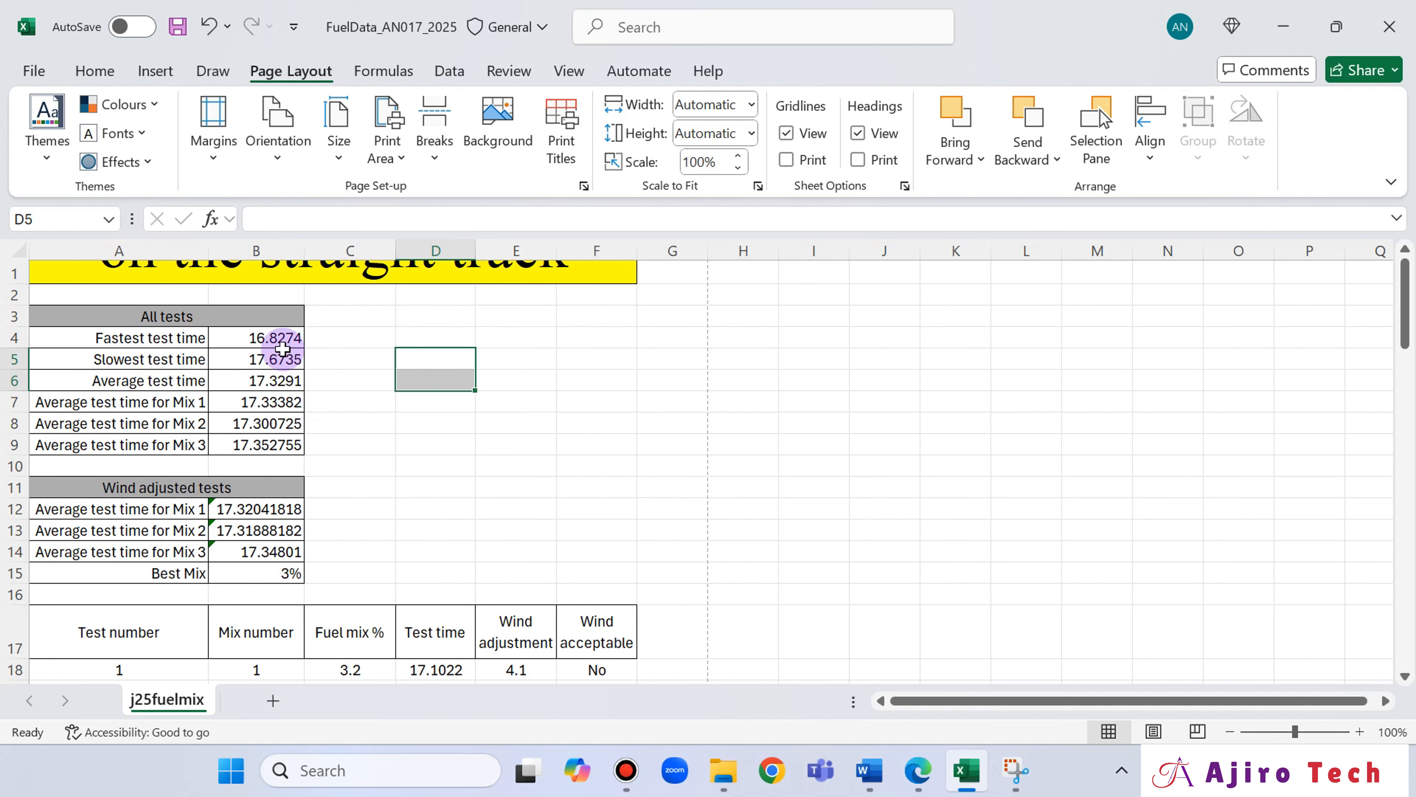
{"action": "scroll", "coordinate": [280, 340], "scroll_direction": "down", "scroll_amount": 3}
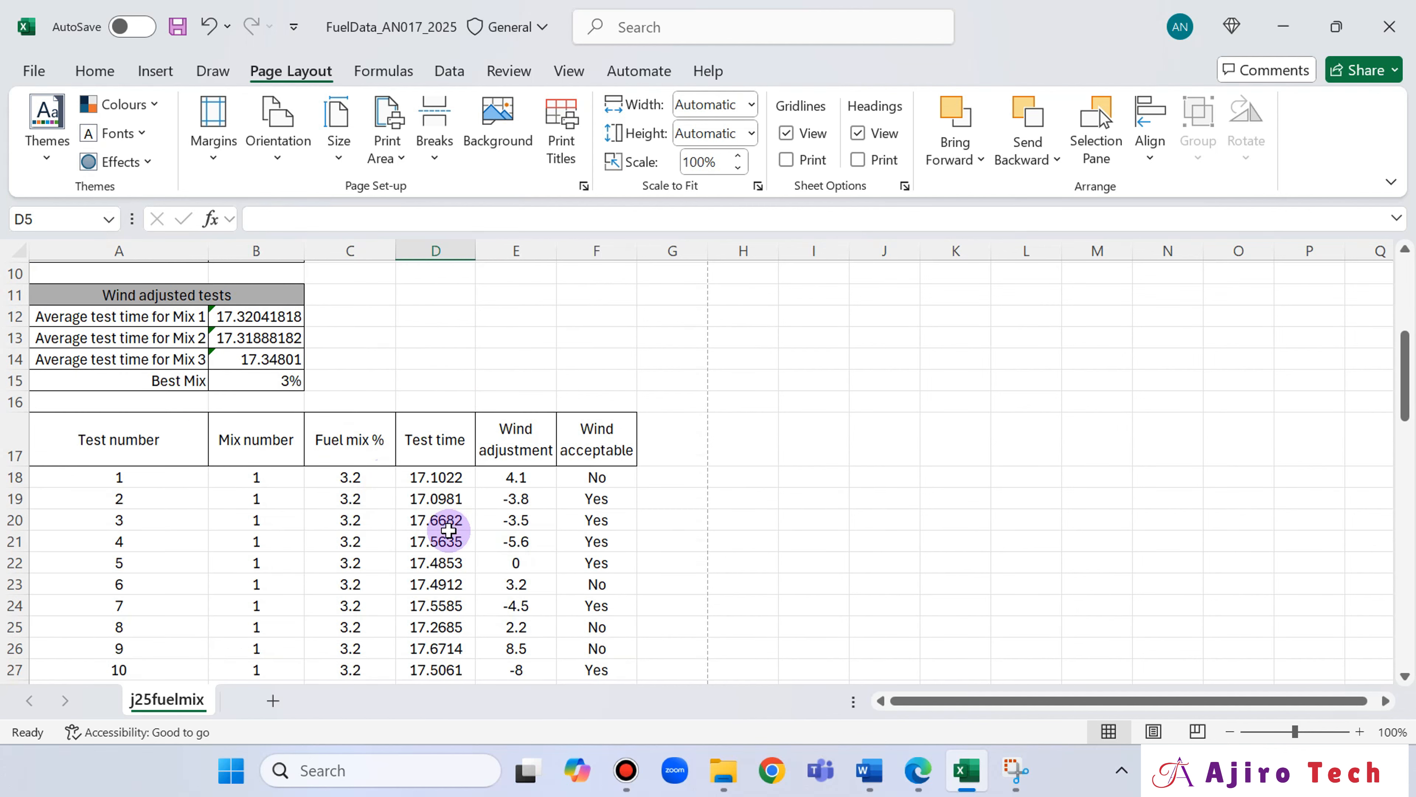
{"action": "scroll", "coordinate": [220, 388], "scroll_direction": "up", "scroll_amount": 1}
{"action": "scroll", "coordinate": [220, 388], "scroll_direction": "up", "scroll_amount": 3}
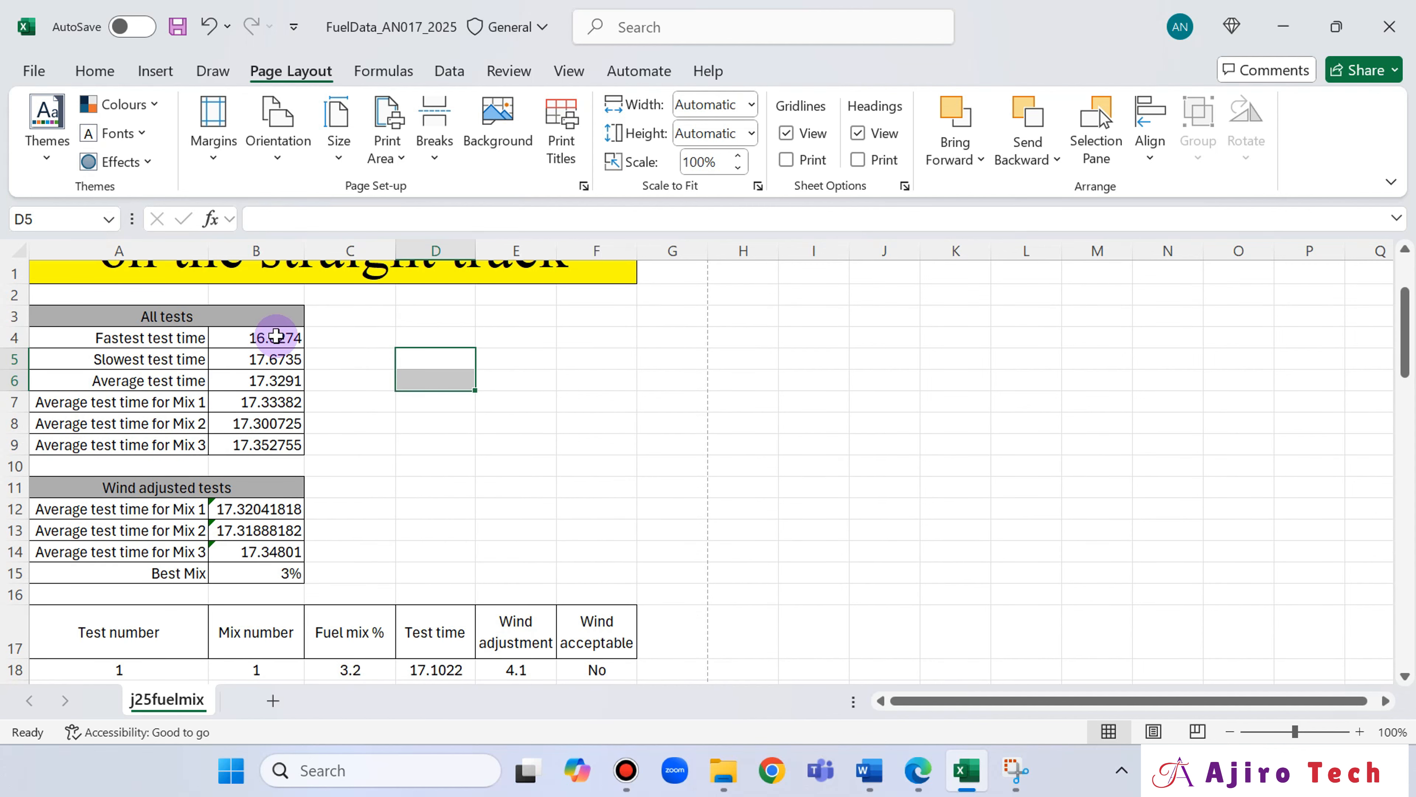
{"action": "left_click_drag", "start_coordinate": [276, 336], "coordinate": [279, 440]}
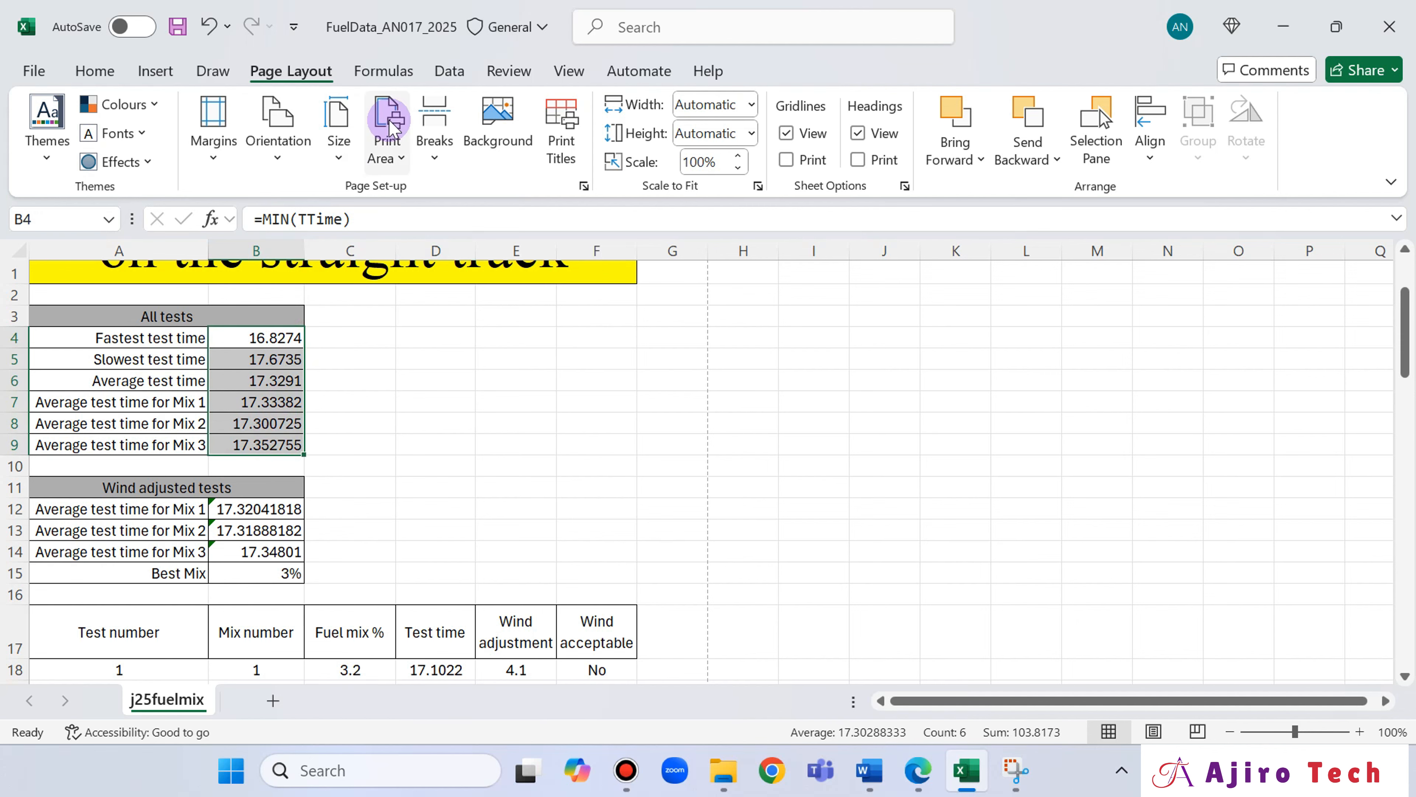
{"action": "left_click", "coordinate": [921, 767]}
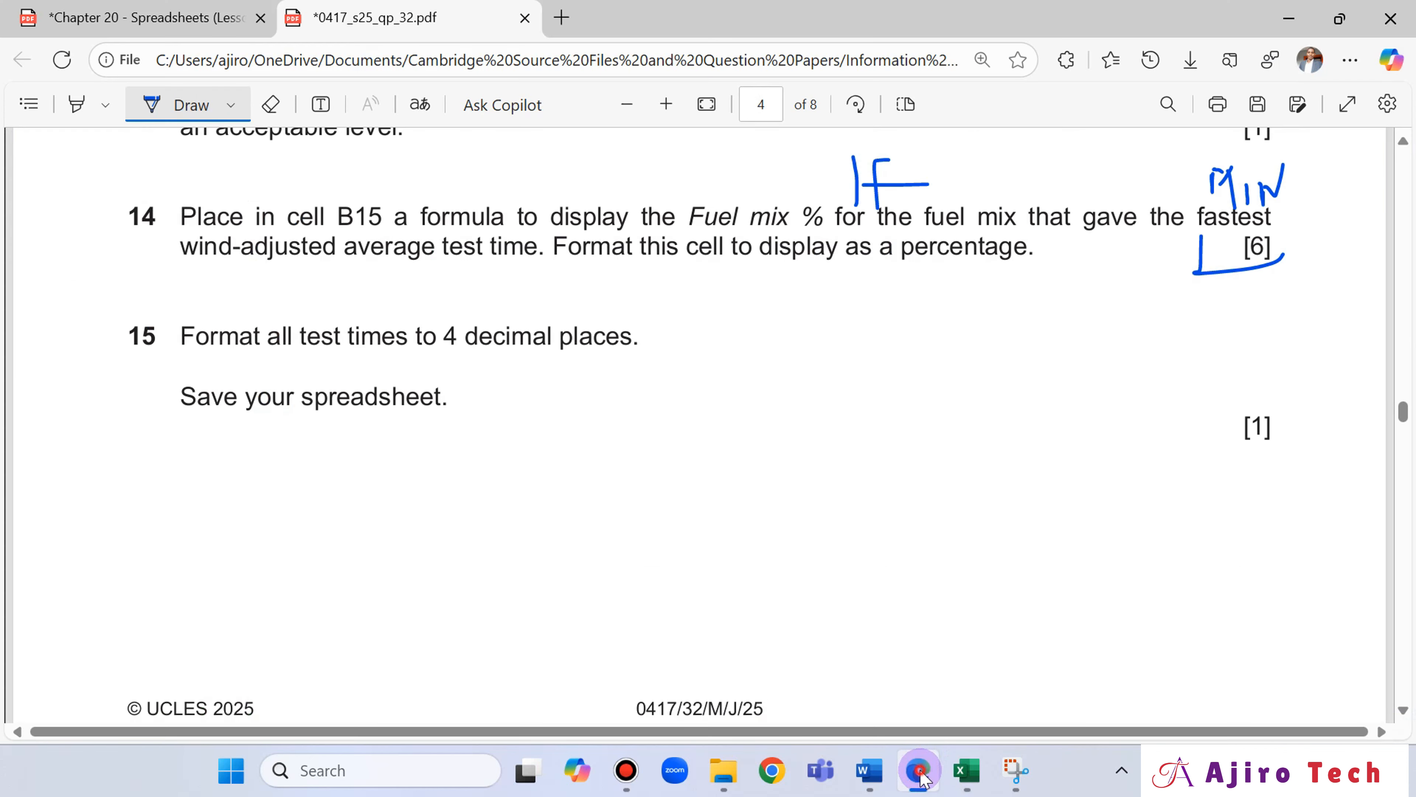
{"action": "left_click", "coordinate": [922, 775]}
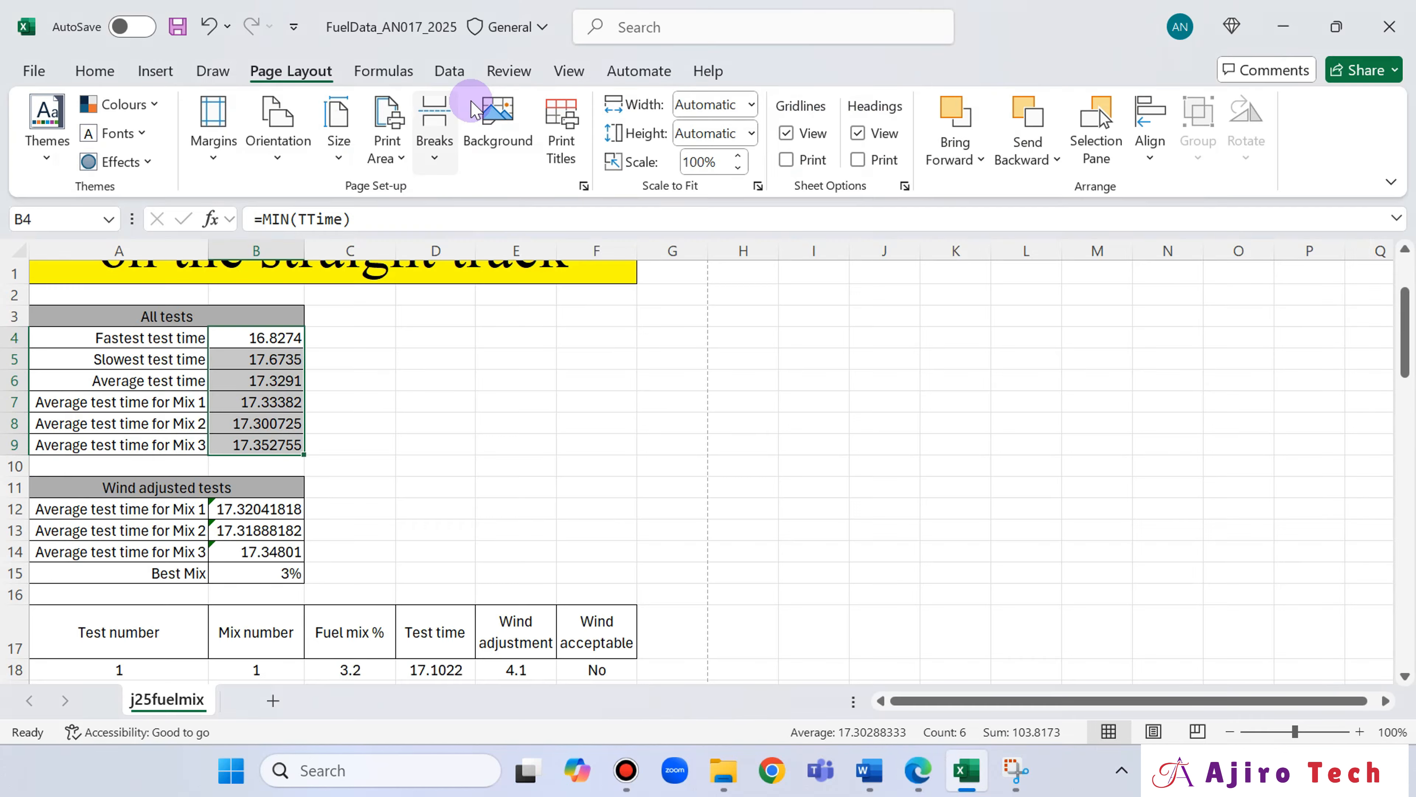
{"action": "left_click", "coordinate": [124, 73]}
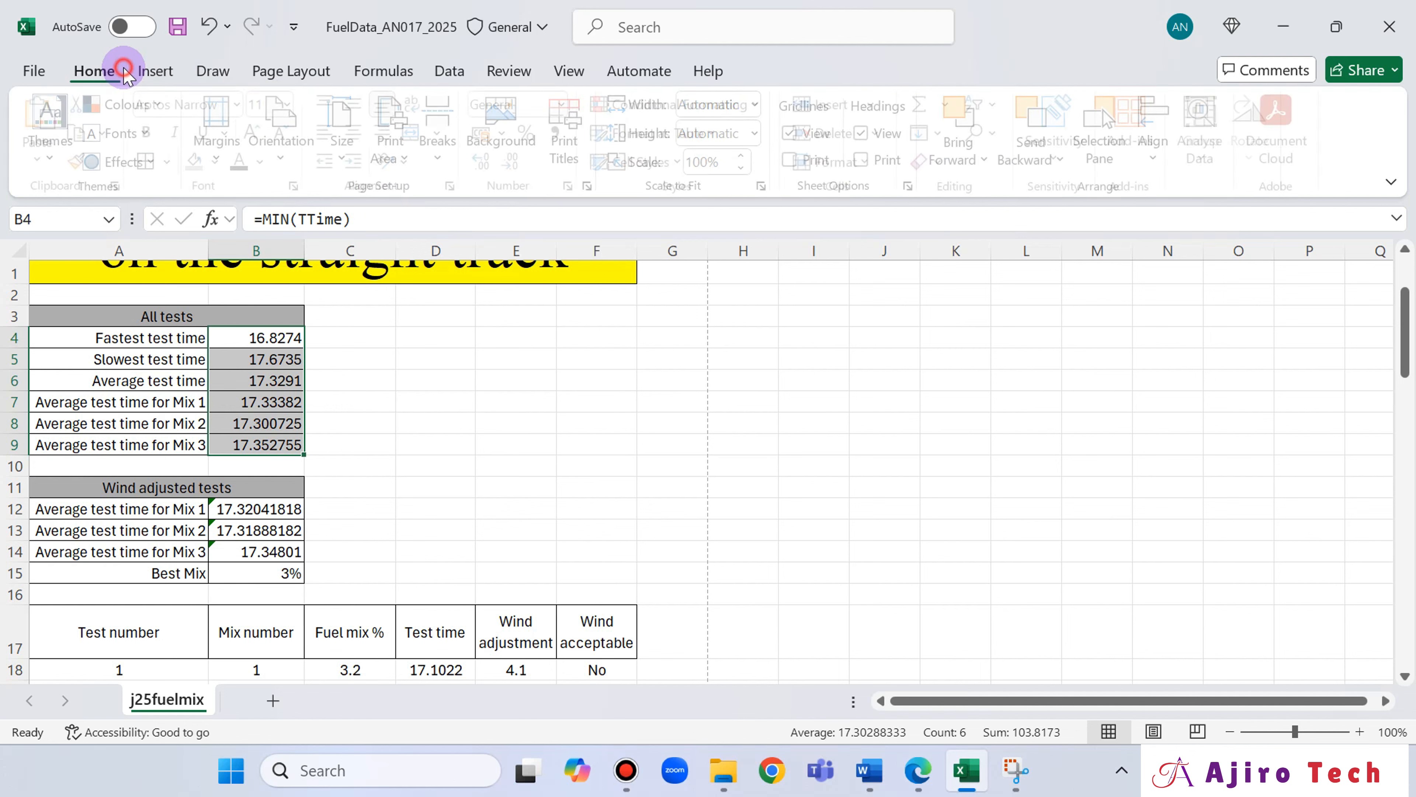
{"action": "left_click", "coordinate": [498, 166]}
{"action": "left_click", "coordinate": [520, 165]}
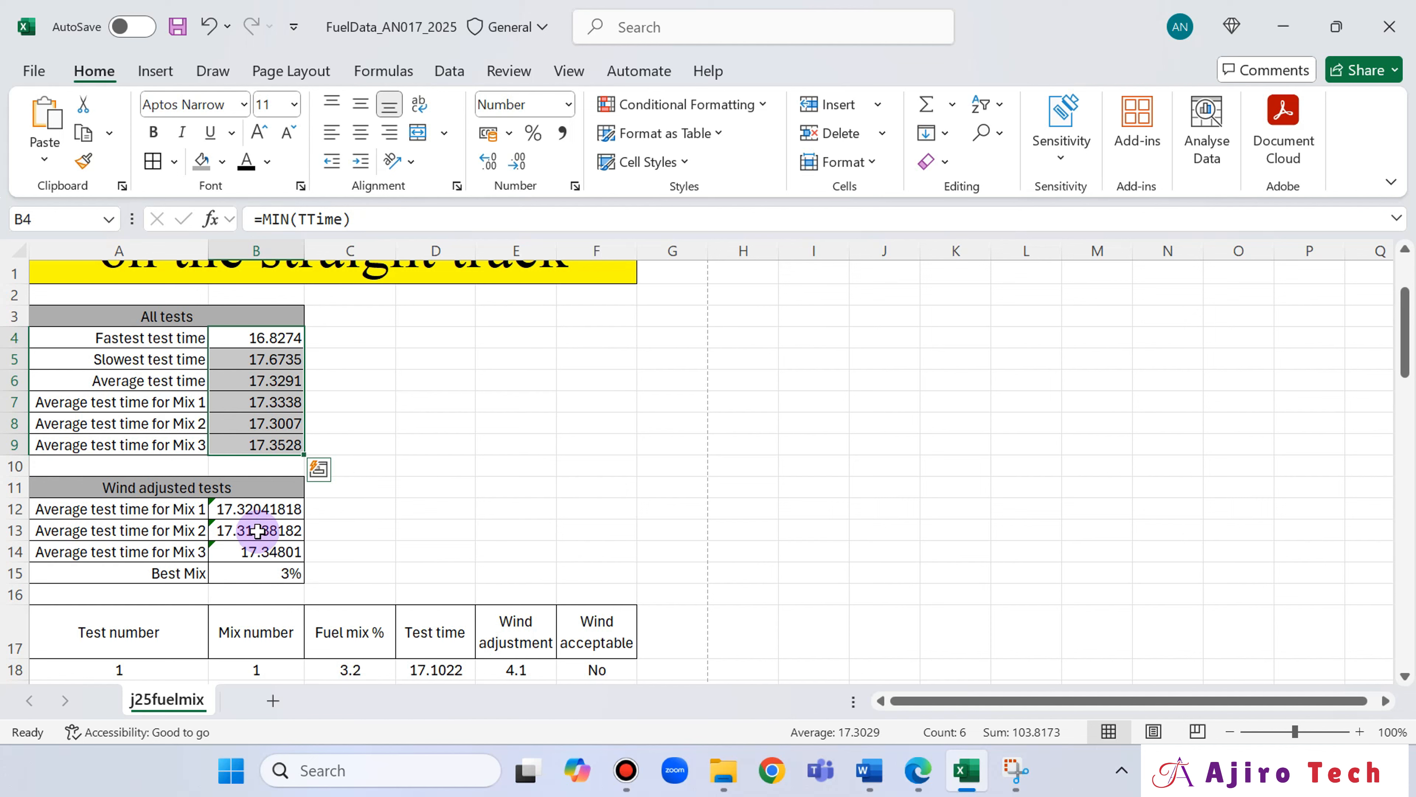
Format the wind adjusted average test times in B12:B14 to 4 decimal places.
{"action": "left_click_drag", "start_coordinate": [269, 508], "coordinate": [260, 550]}
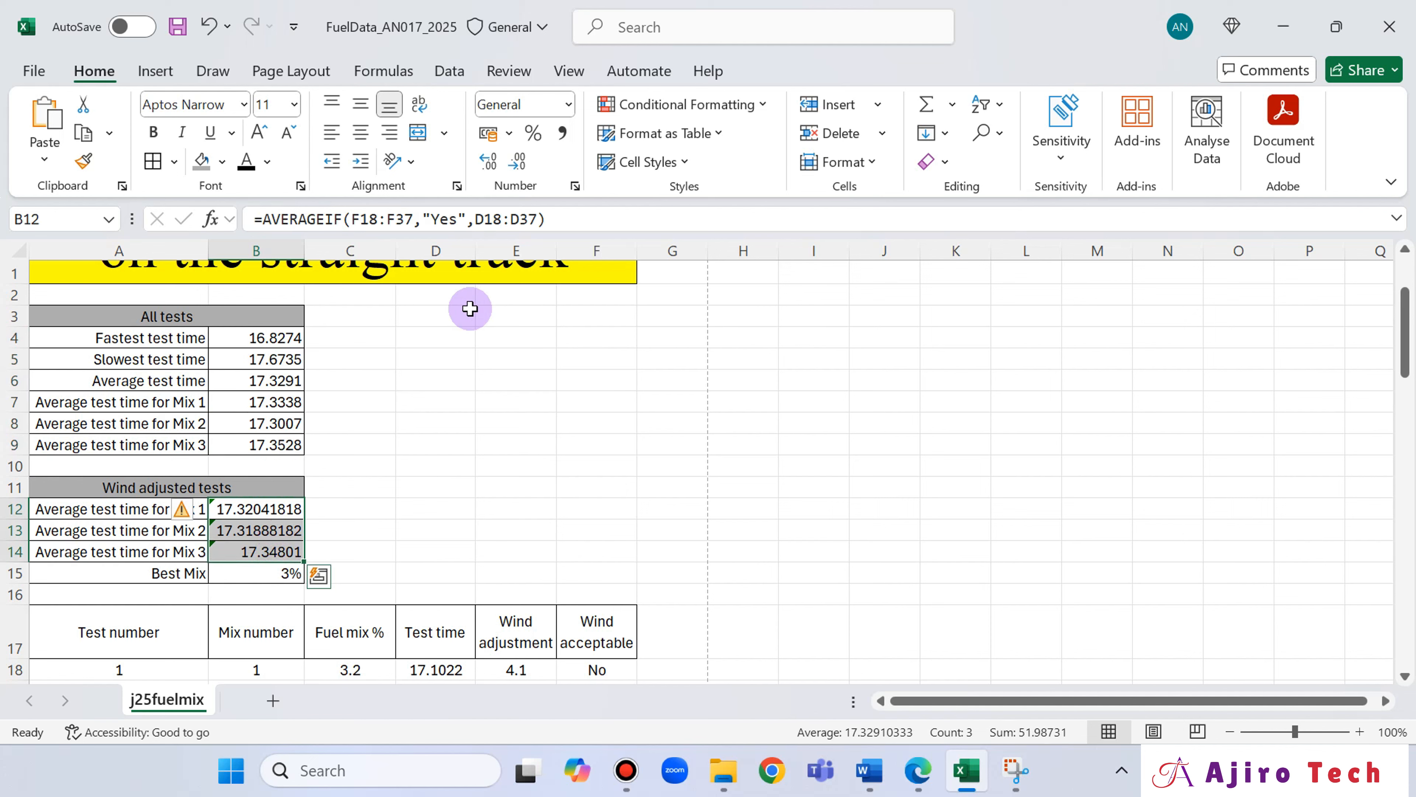
{"action": "left_click", "coordinate": [500, 171]}
{"action": "left_click", "coordinate": [523, 171]}
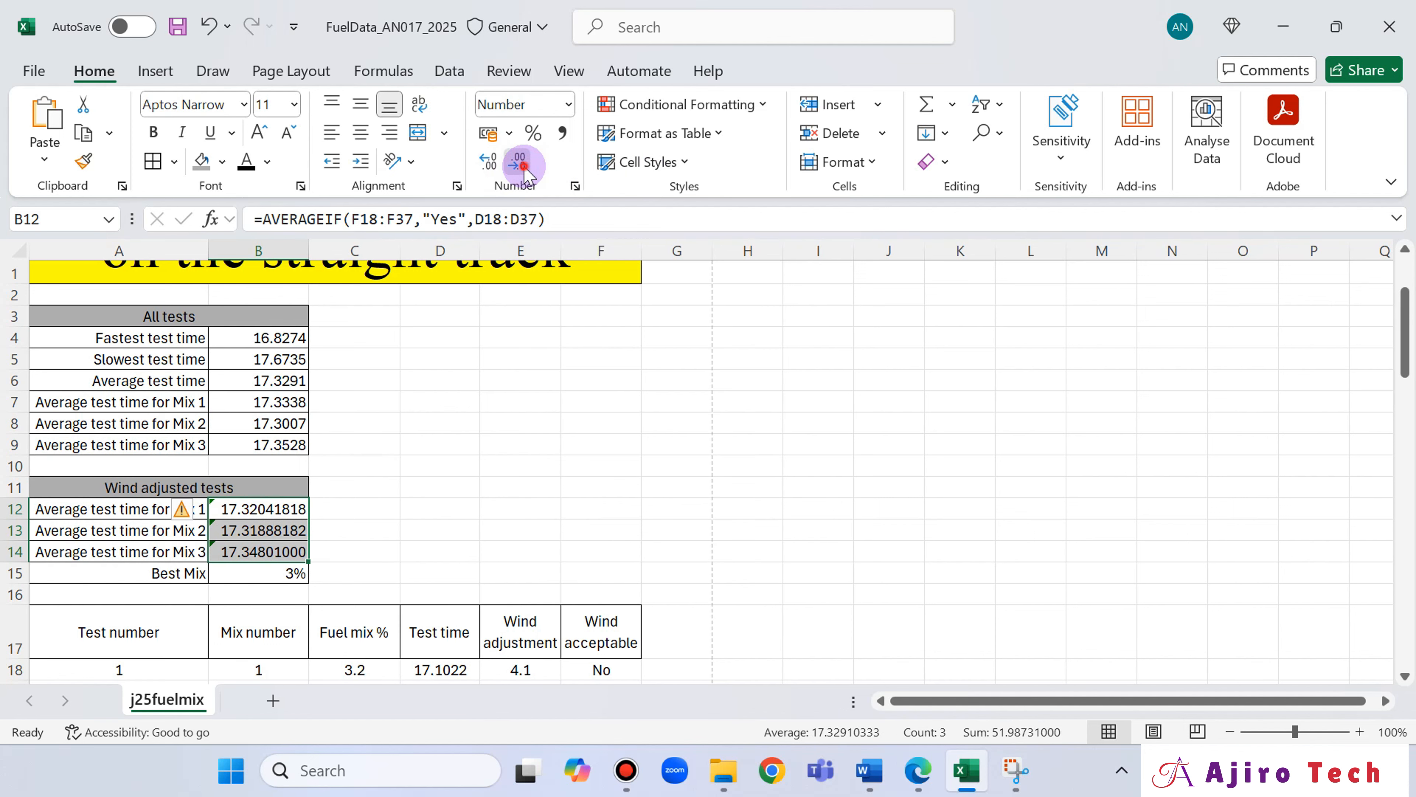
{"action": "left_click", "coordinate": [522, 166]}
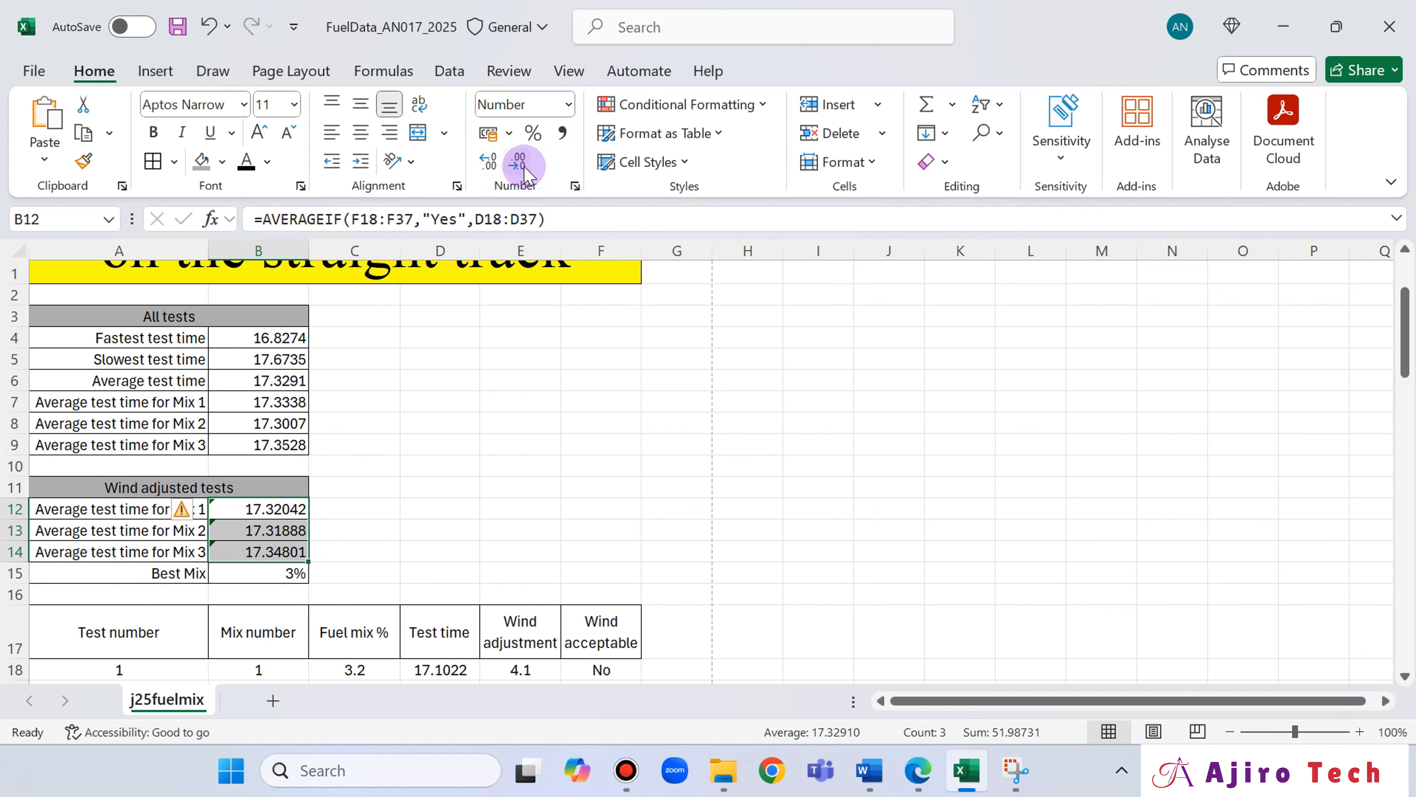
{"action": "left_click", "coordinate": [523, 168]}
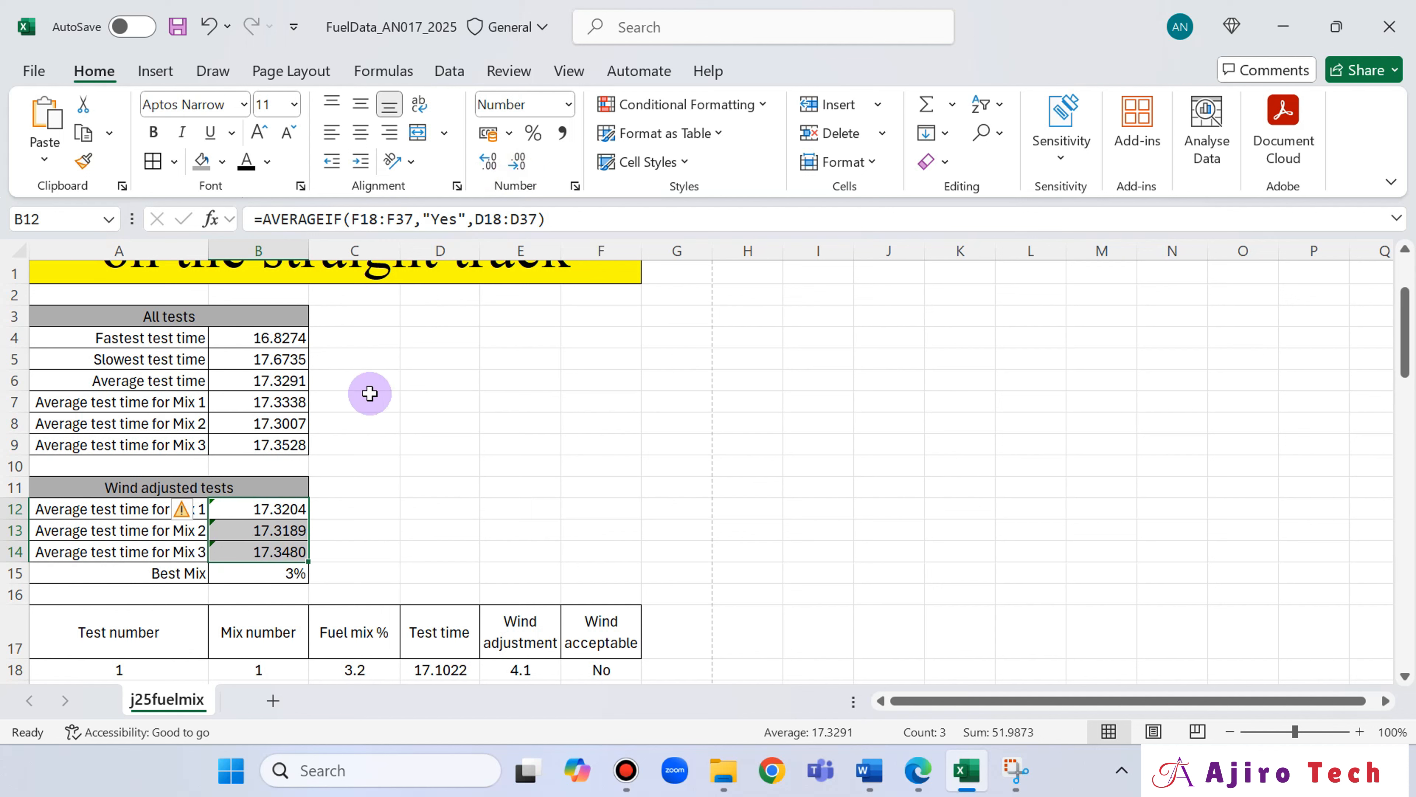
{"action": "left_click", "coordinate": [379, 379]}
Check the decimal places of all test times on the sheet and open the print preview.
{"action": "scroll", "coordinate": [379, 378], "scroll_direction": "up", "scroll_amount": 2}
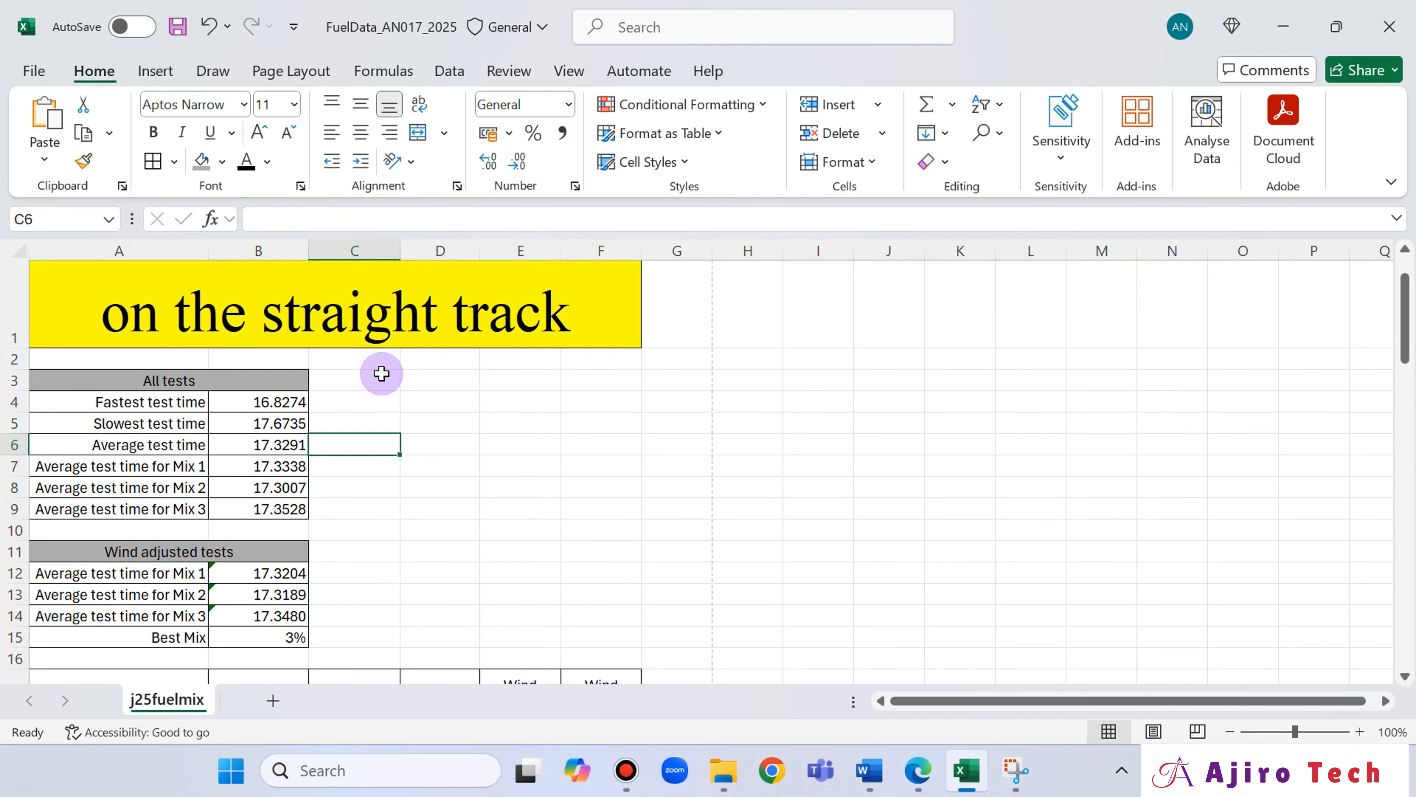
{"action": "scroll", "coordinate": [383, 372], "scroll_direction": "down", "scroll_amount": 2}
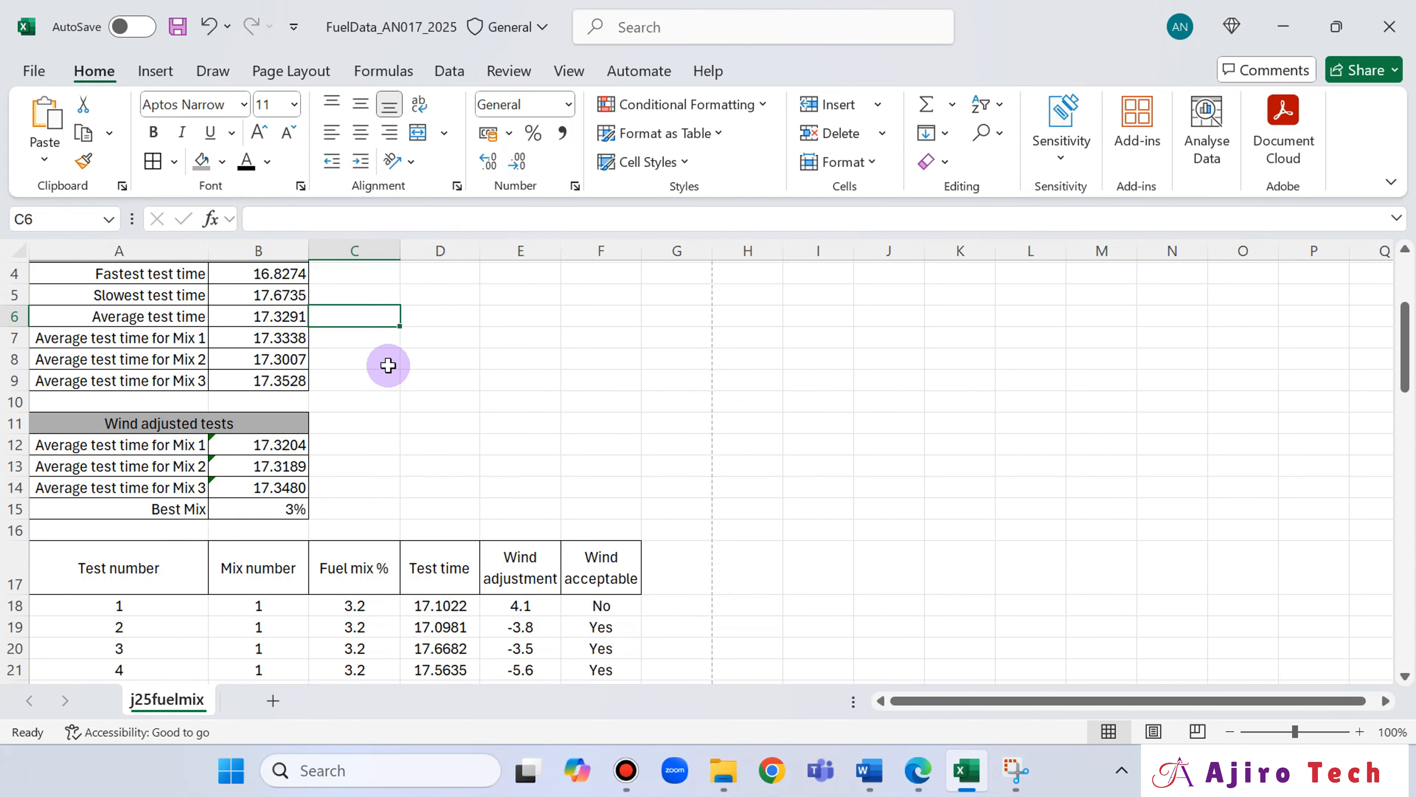
{"action": "scroll", "coordinate": [388, 366], "scroll_direction": "up", "scroll_amount": 2}
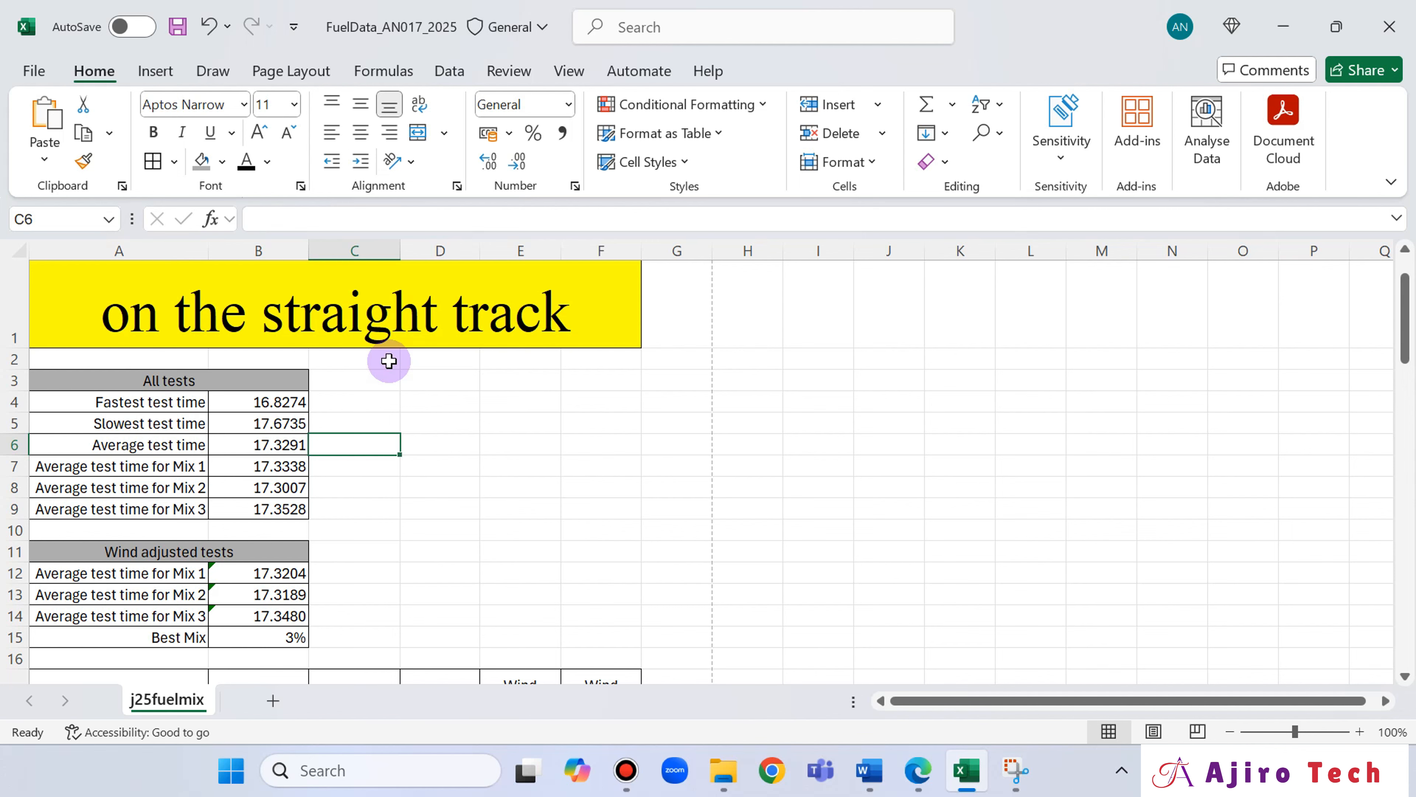
{"action": "scroll", "coordinate": [388, 360], "scroll_direction": "down", "scroll_amount": 4}
{"action": "scroll", "coordinate": [386, 358], "scroll_direction": "up", "scroll_amount": 2}
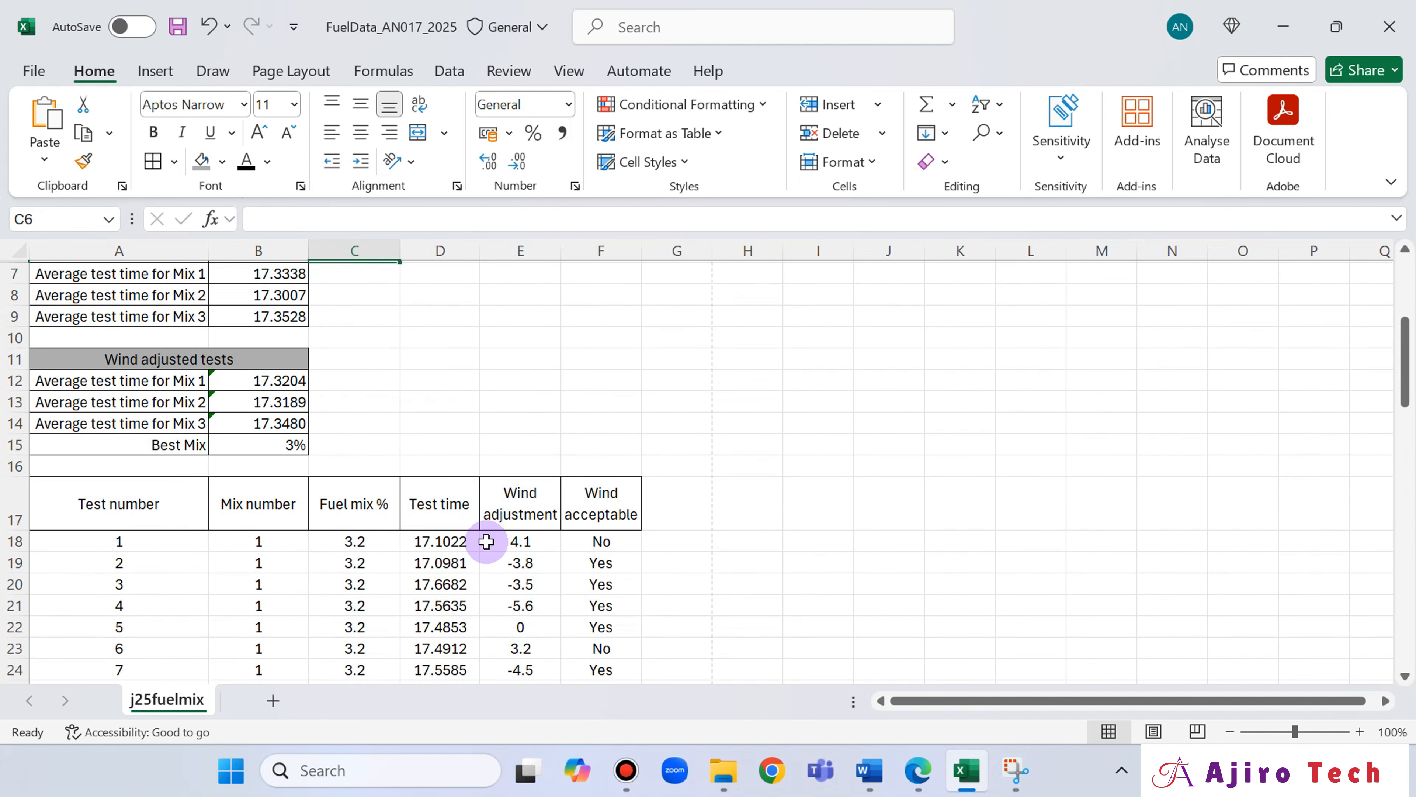
{"action": "scroll", "coordinate": [319, 400], "scroll_direction": "up", "scroll_amount": 1}
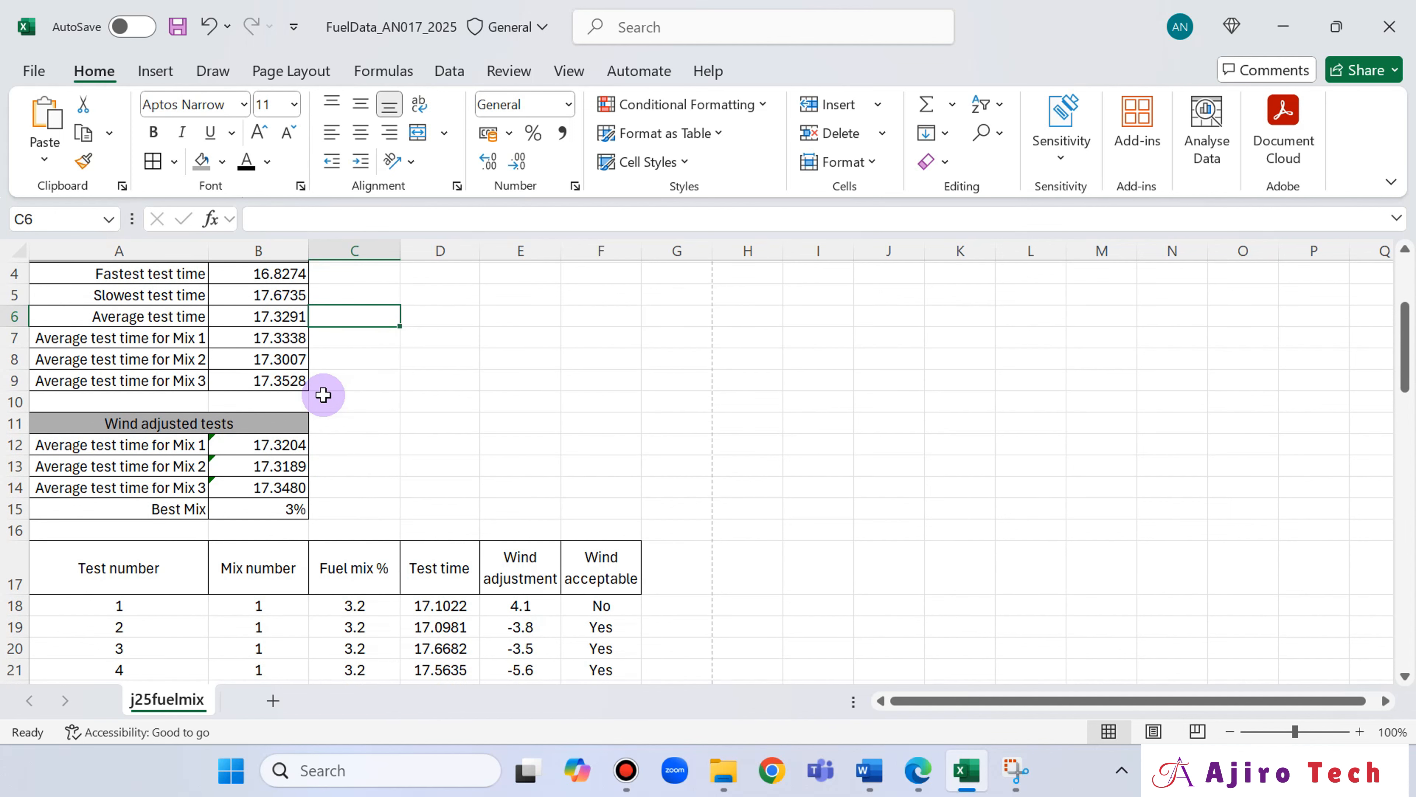
{"action": "scroll", "coordinate": [323, 395], "scroll_direction": "up", "scroll_amount": 1}
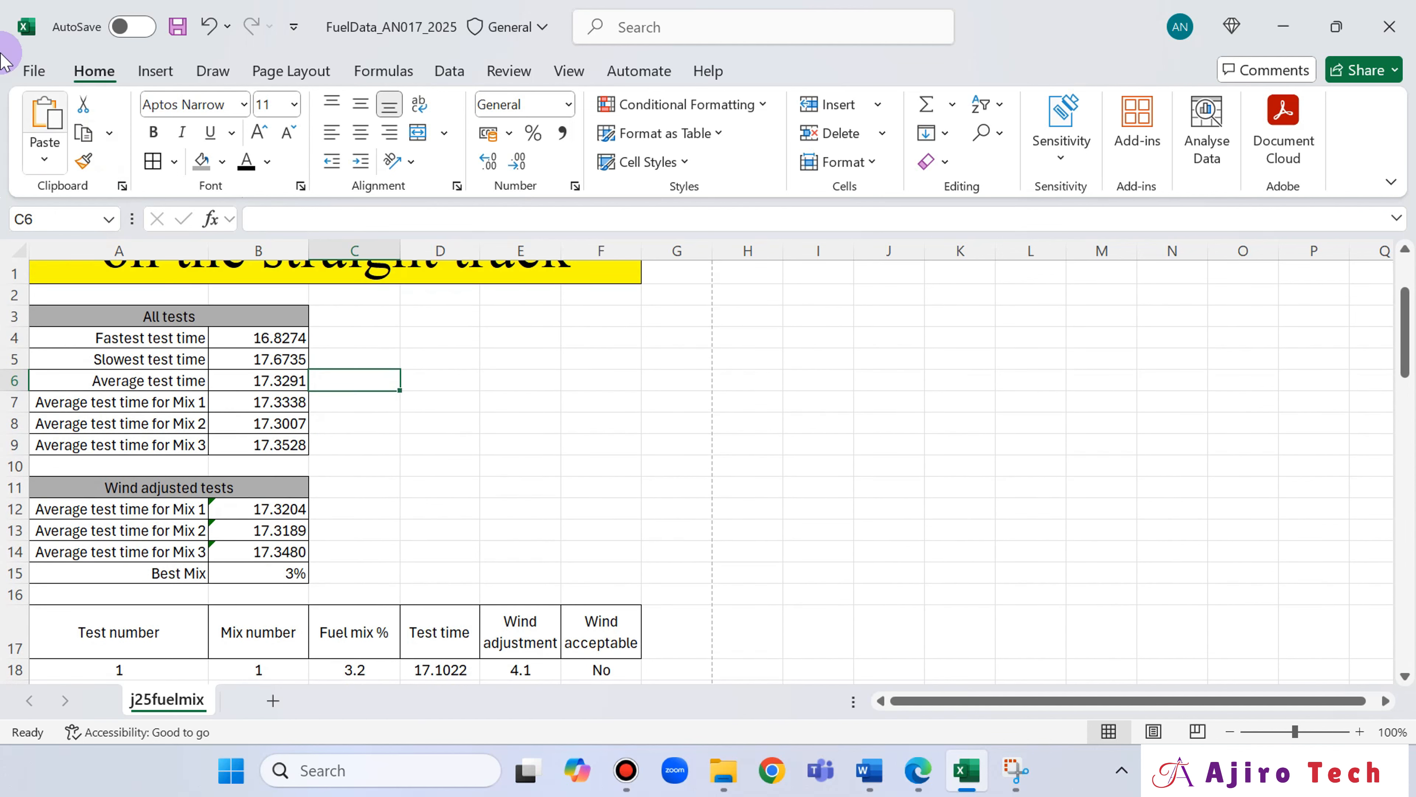
{"action": "left_click", "coordinate": [34, 70]}
{"action": "left_click", "coordinate": [95, 460]}
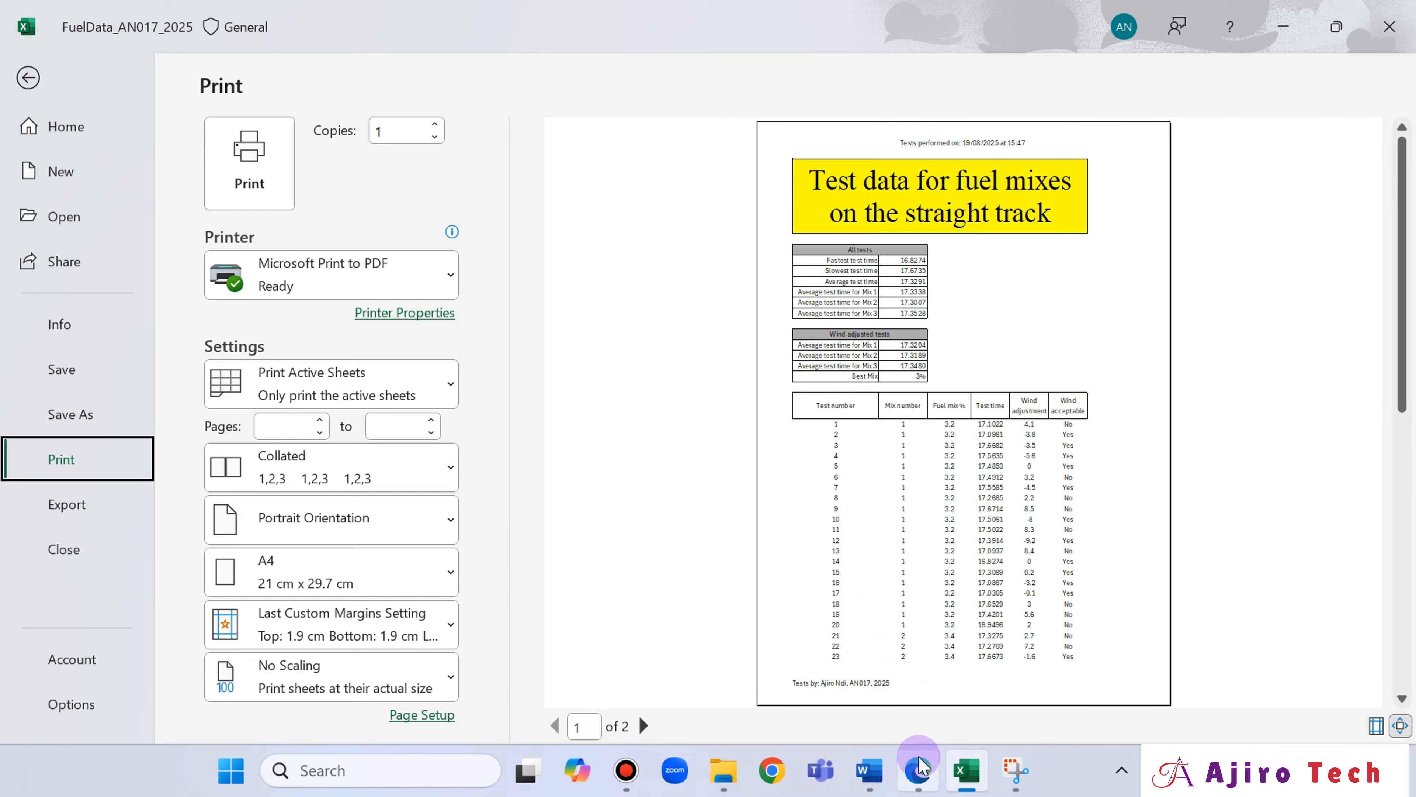
Go to question 17 in the exam paper and draw a tick beside the single-page printout requirement.
{"action": "left_click", "coordinate": [918, 770]}
{"action": "scroll", "coordinate": [907, 588], "scroll_direction": "up", "scroll_amount": 1}
{"action": "scroll", "coordinate": [916, 474], "scroll_direction": "down", "scroll_amount": 5}
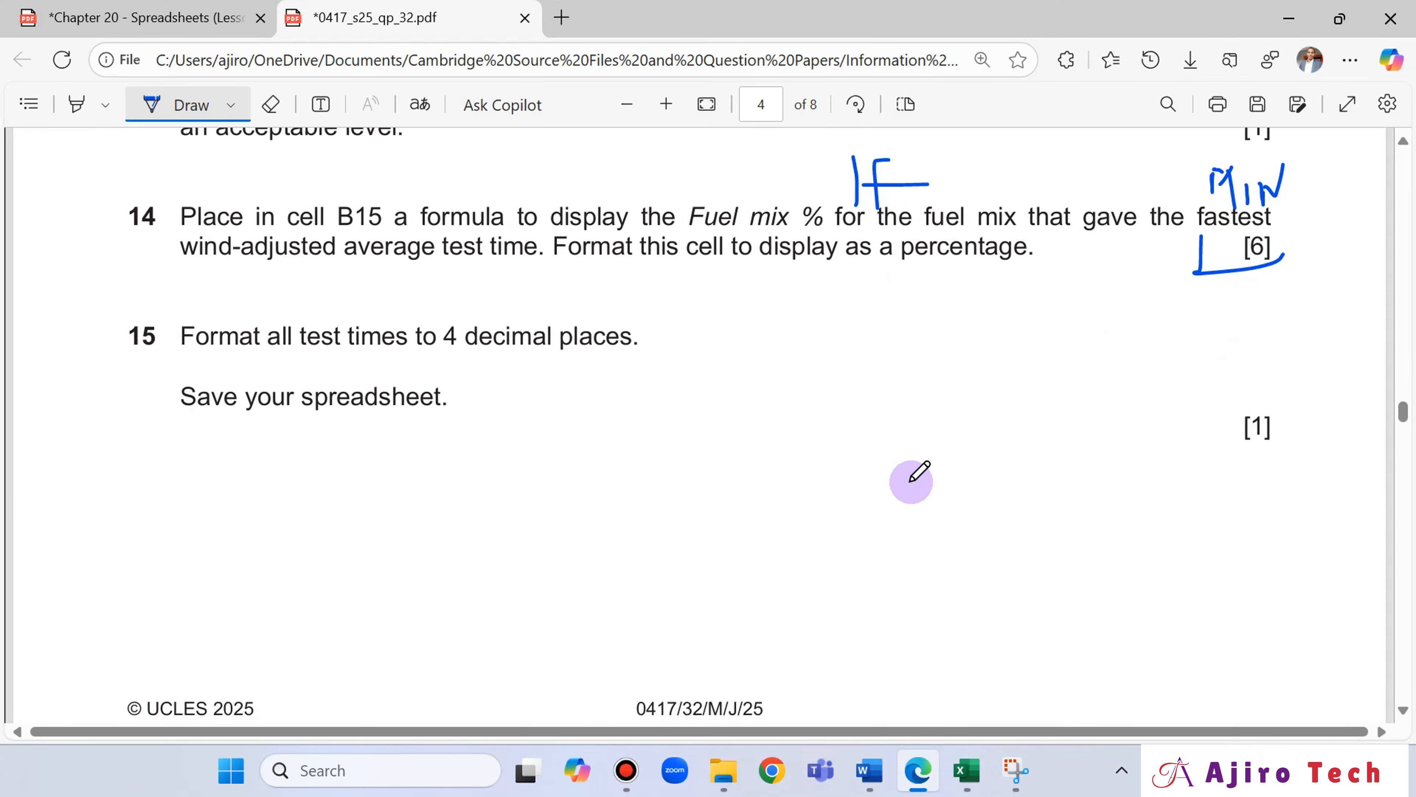
{"action": "scroll", "coordinate": [909, 457], "scroll_direction": "up", "scroll_amount": 8}
{"action": "scroll", "coordinate": [907, 463], "scroll_direction": "down", "scroll_amount": 8}
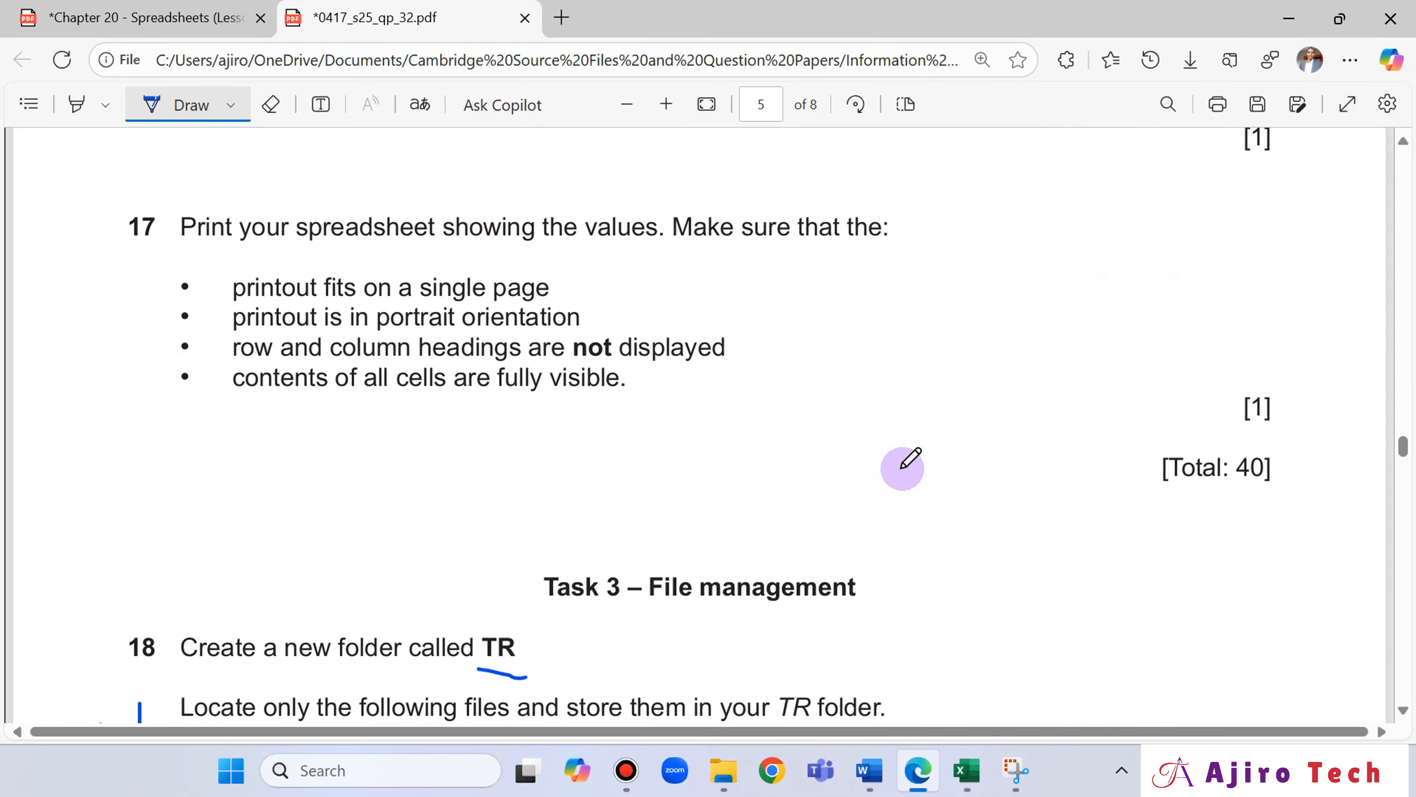
{"action": "left_click_drag", "start_coordinate": [550, 289], "coordinate": [596, 269]}
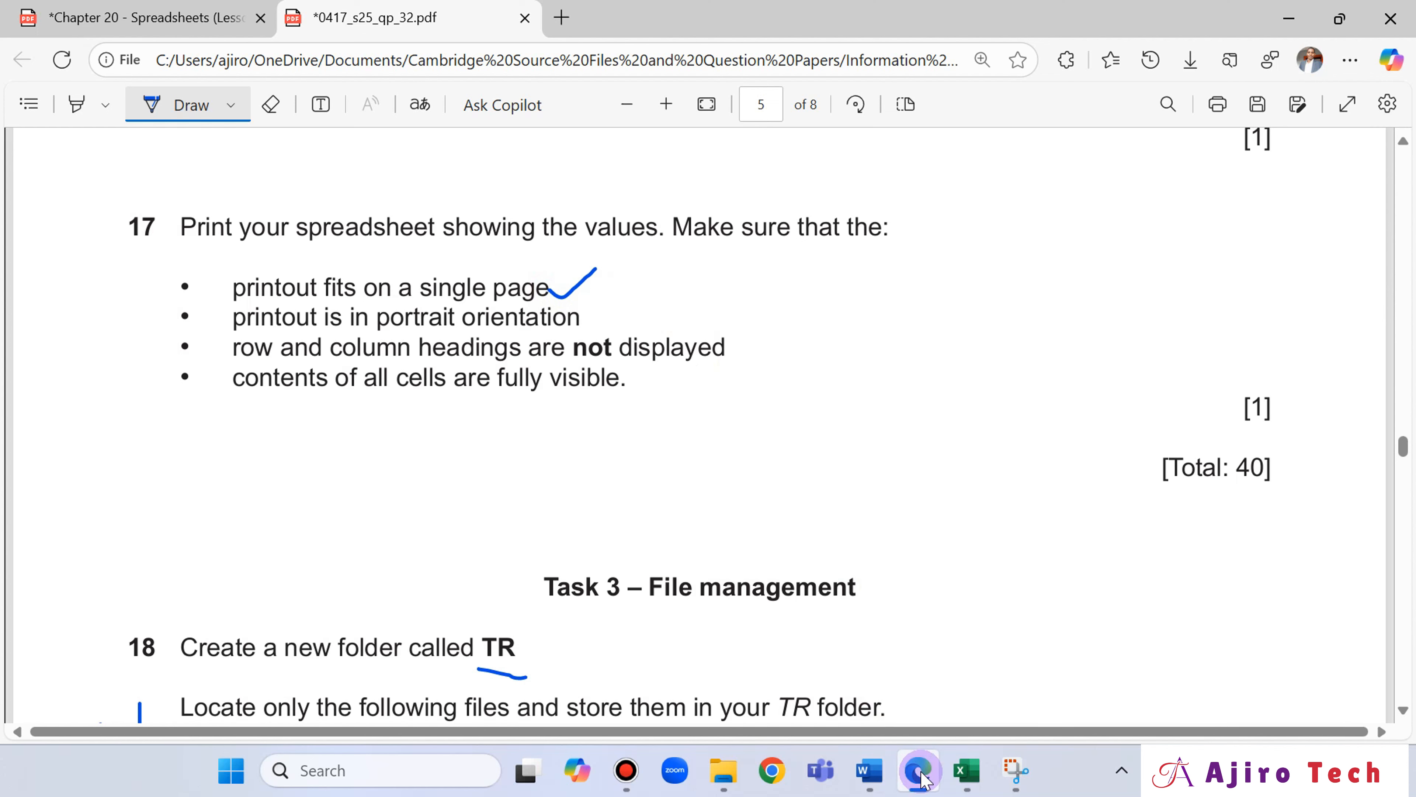
Look through both pages of the spreadsheet's print preview and return to page 1.
{"action": "left_click", "coordinate": [964, 778]}
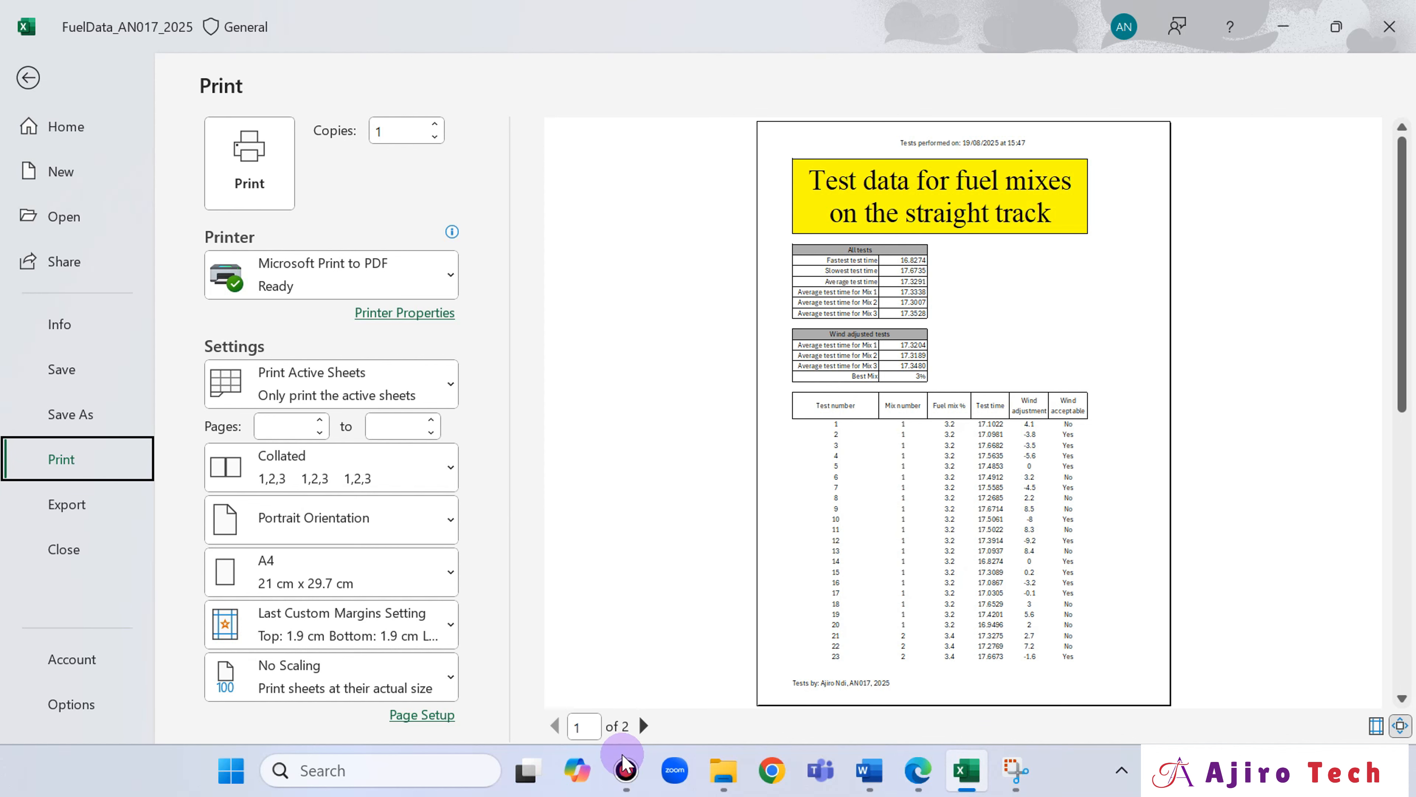
{"action": "left_click", "coordinate": [644, 725]}
{"action": "left_click", "coordinate": [555, 725]}
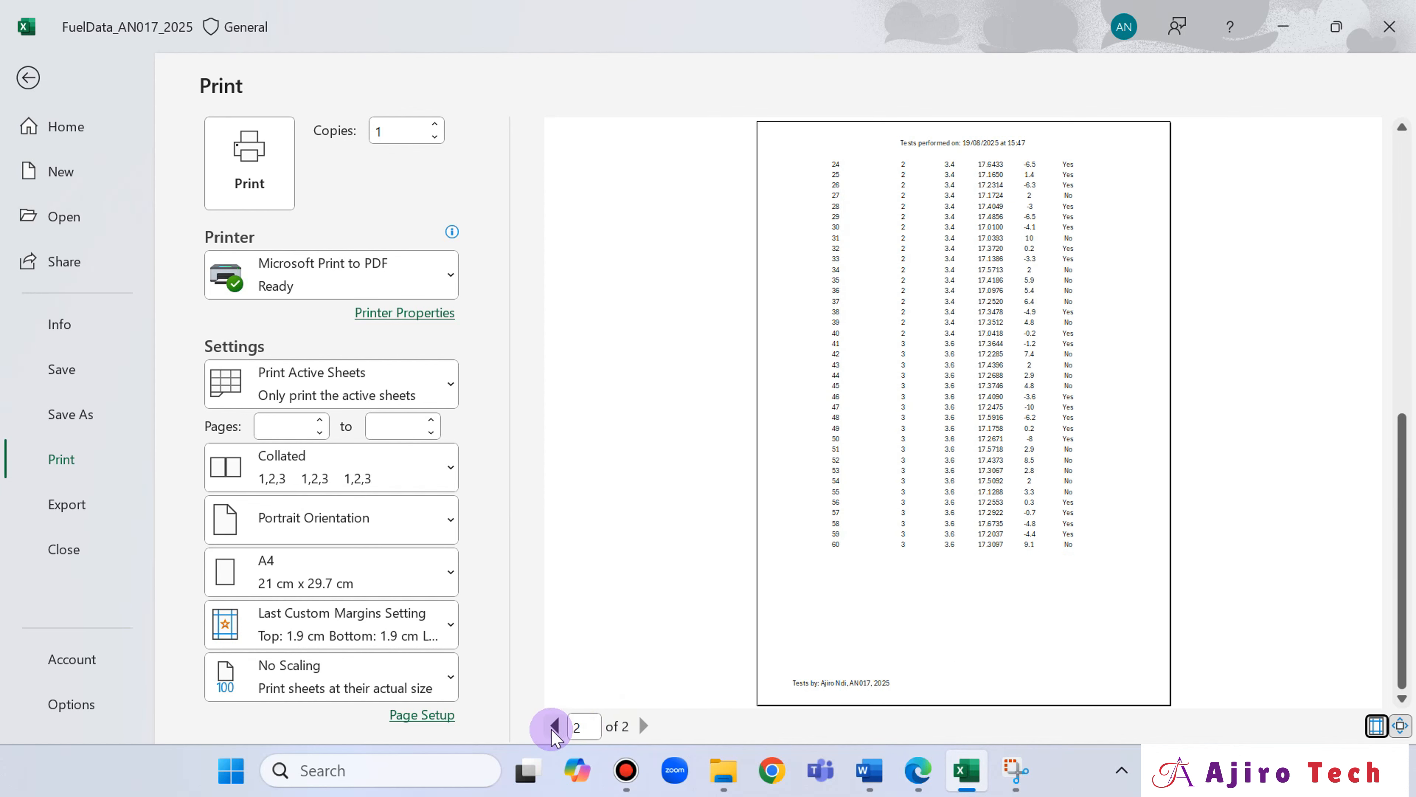
Check question 17's printout requirements in the exam paper and try scaling the spreadsheet printout to 90% of normal size.
{"action": "left_click", "coordinate": [918, 773]}
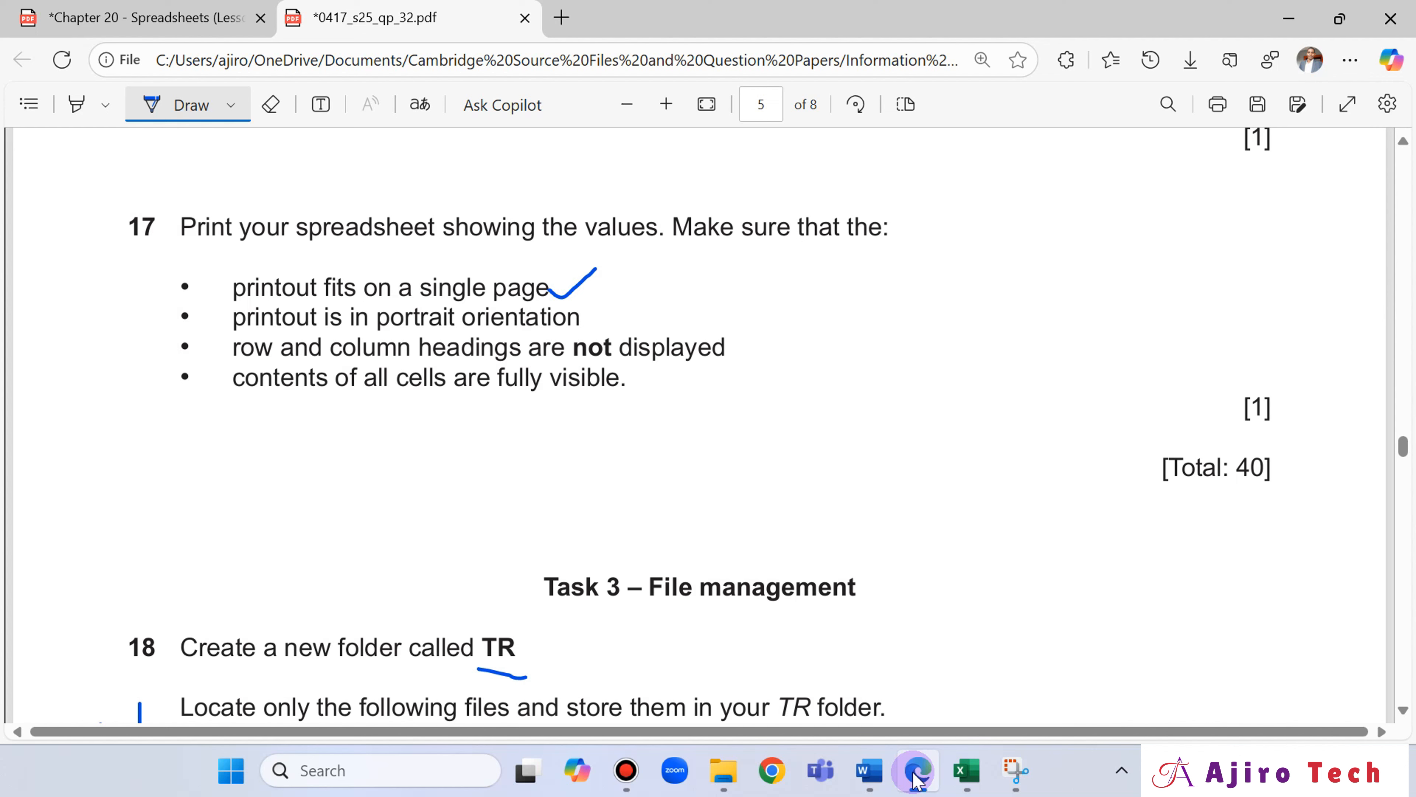
{"action": "left_click", "coordinate": [916, 780]}
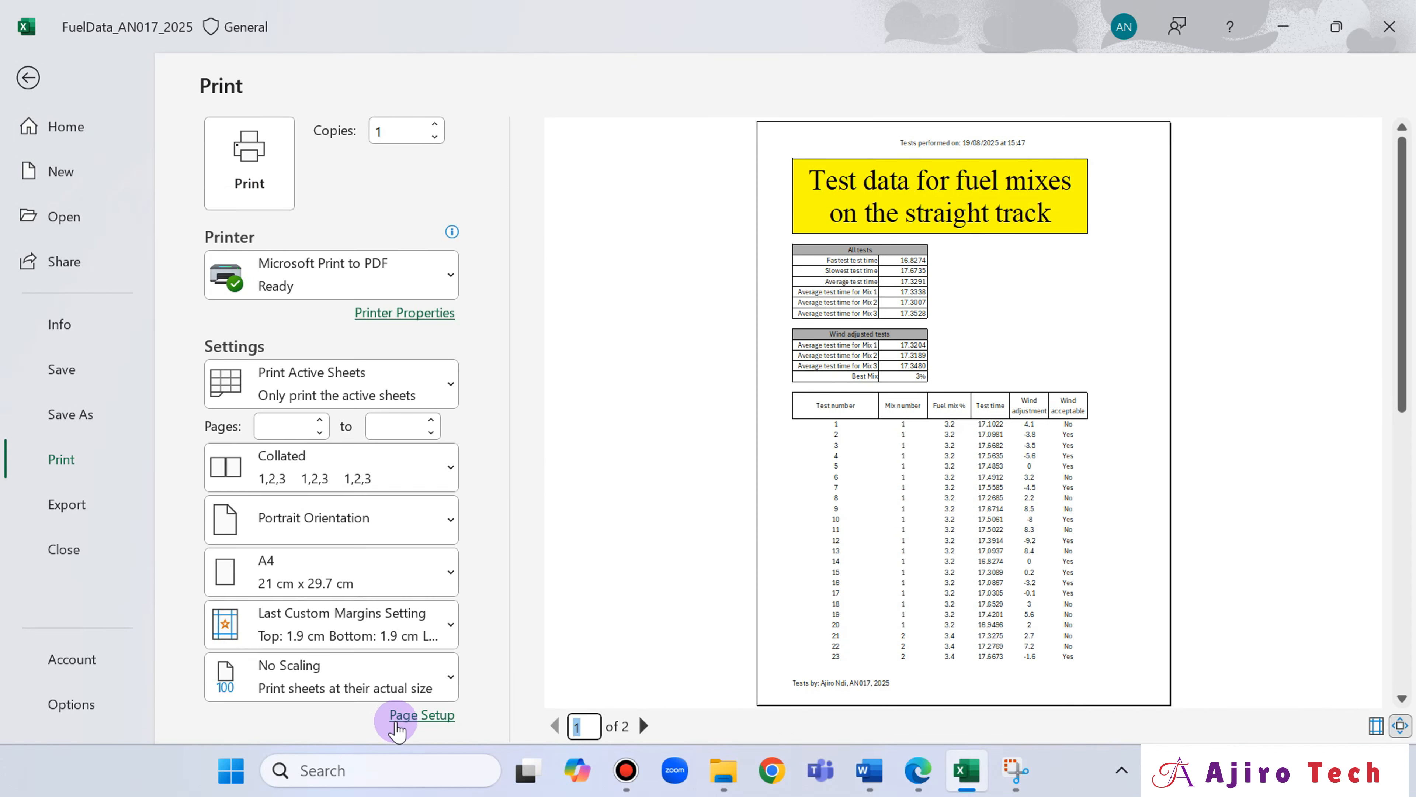
{"action": "left_click", "coordinate": [421, 715]}
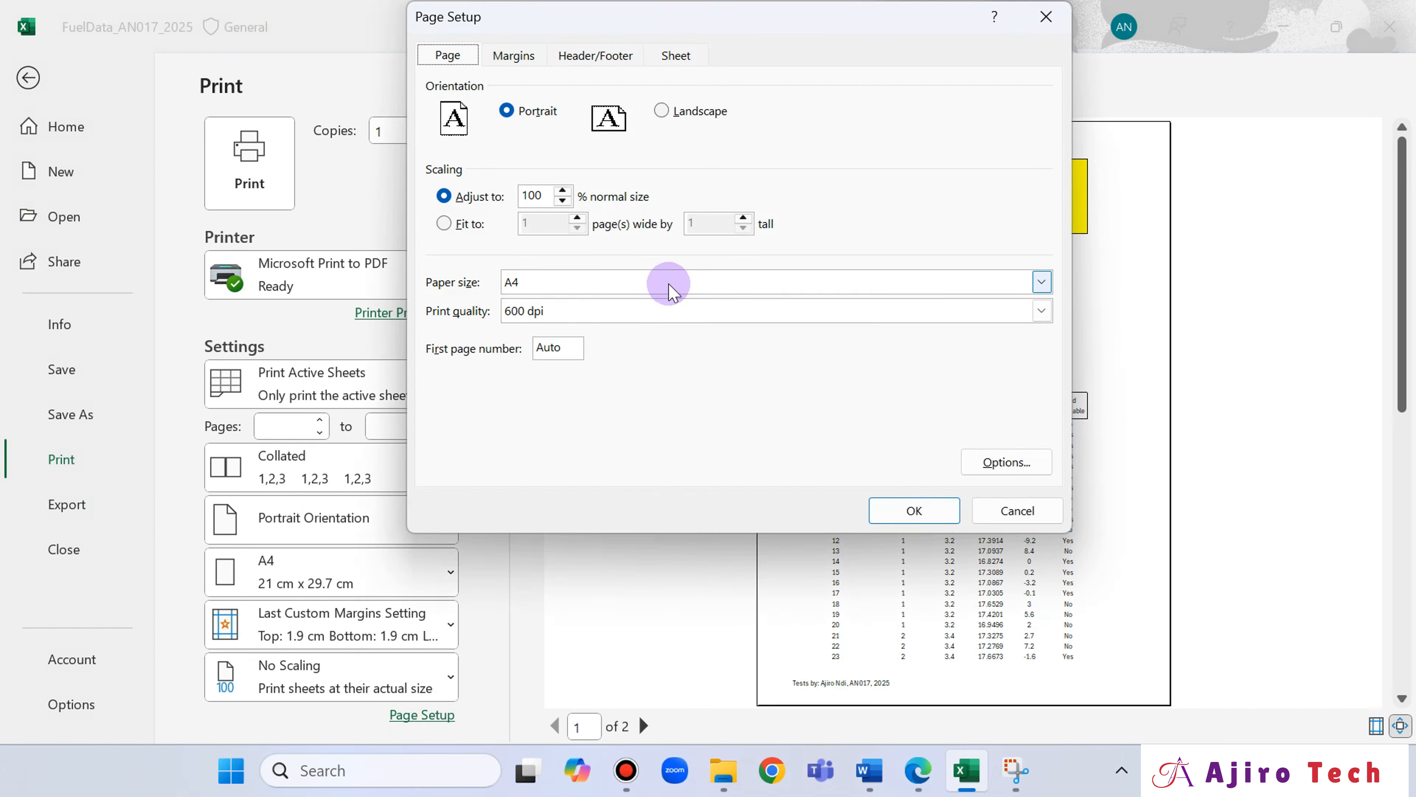
{"action": "double_click", "coordinate": [562, 199]}
{"action": "left_click", "coordinate": [942, 522]}
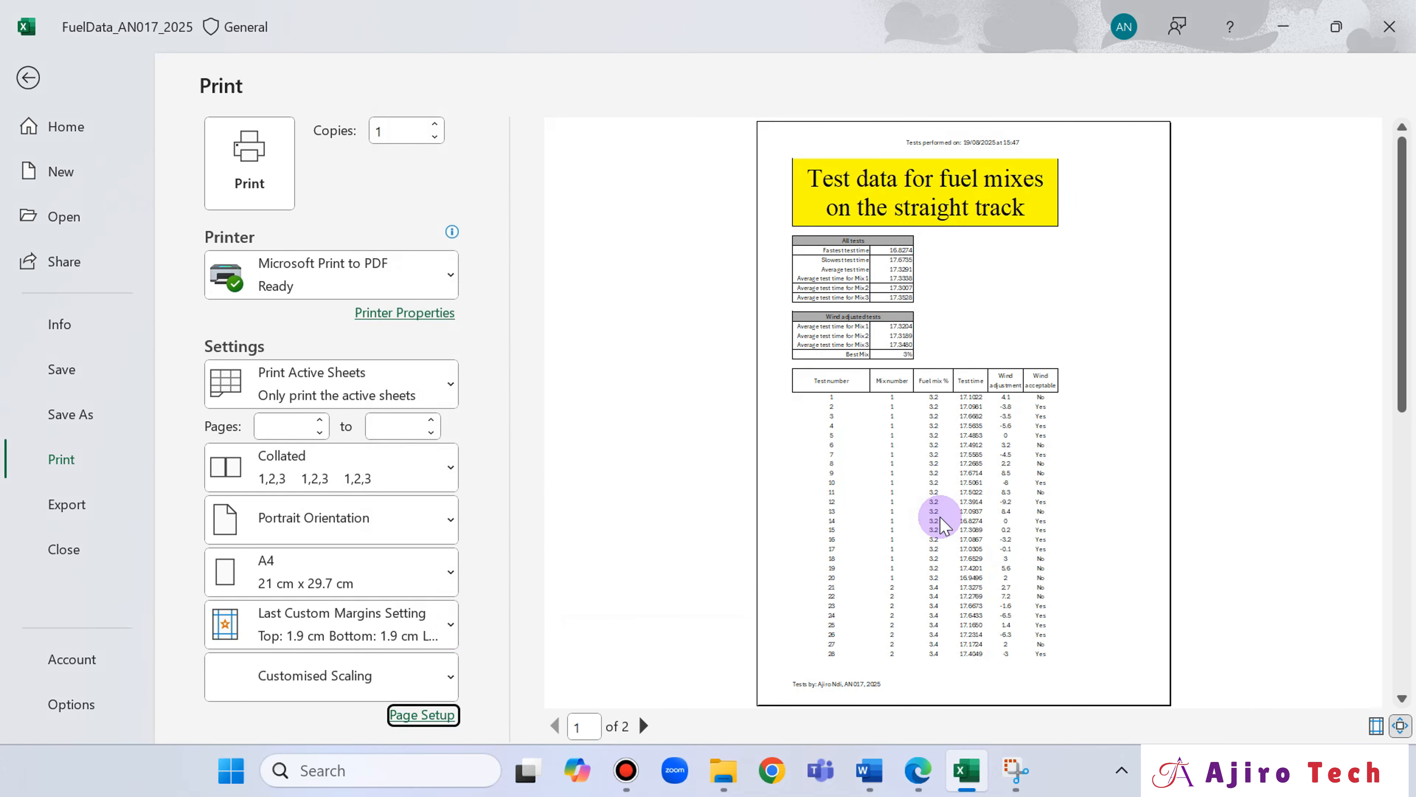
Restore the printout scaling to 100% of normal size.
{"action": "left_click", "coordinate": [422, 714]}
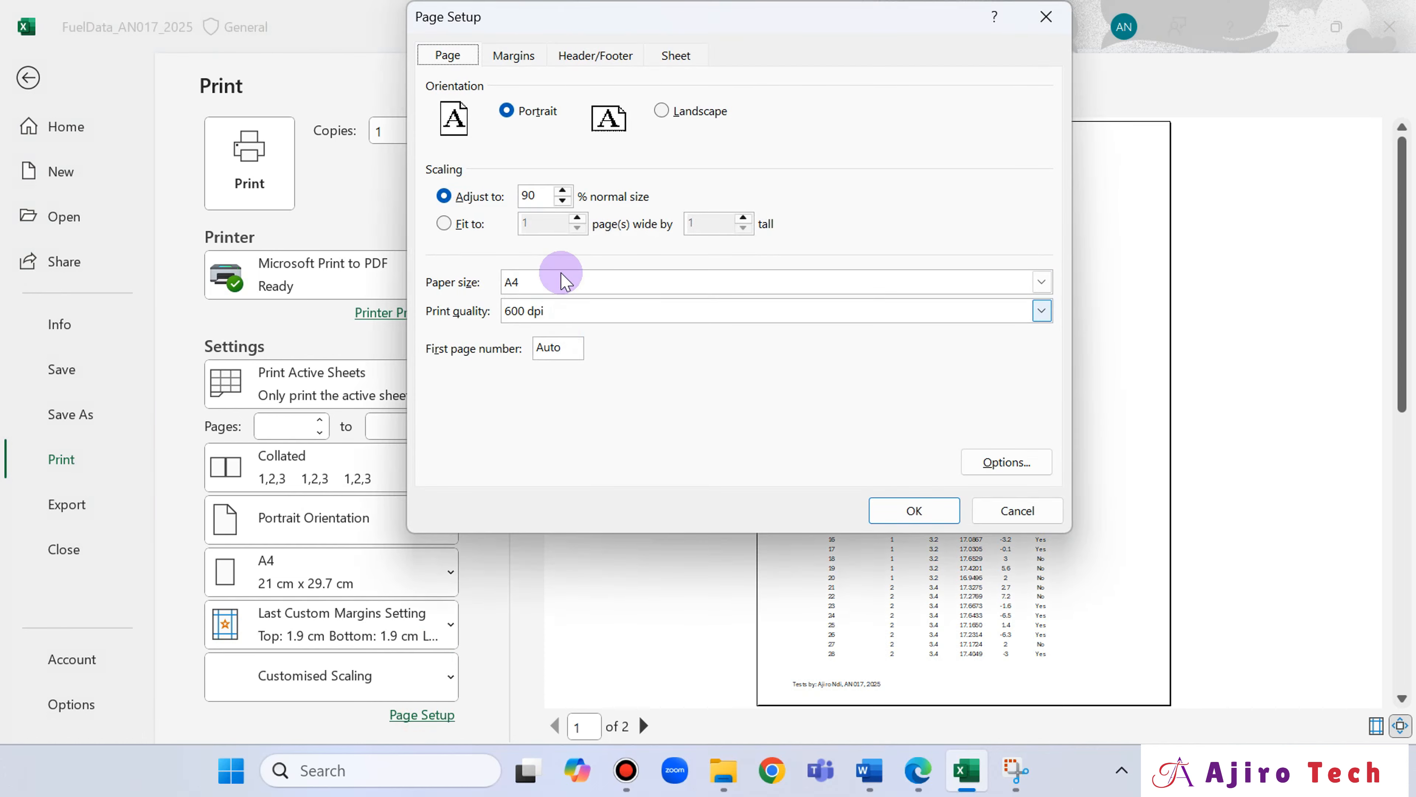
{"action": "left_click", "coordinate": [564, 192]}
{"action": "left_click", "coordinate": [907, 509]}
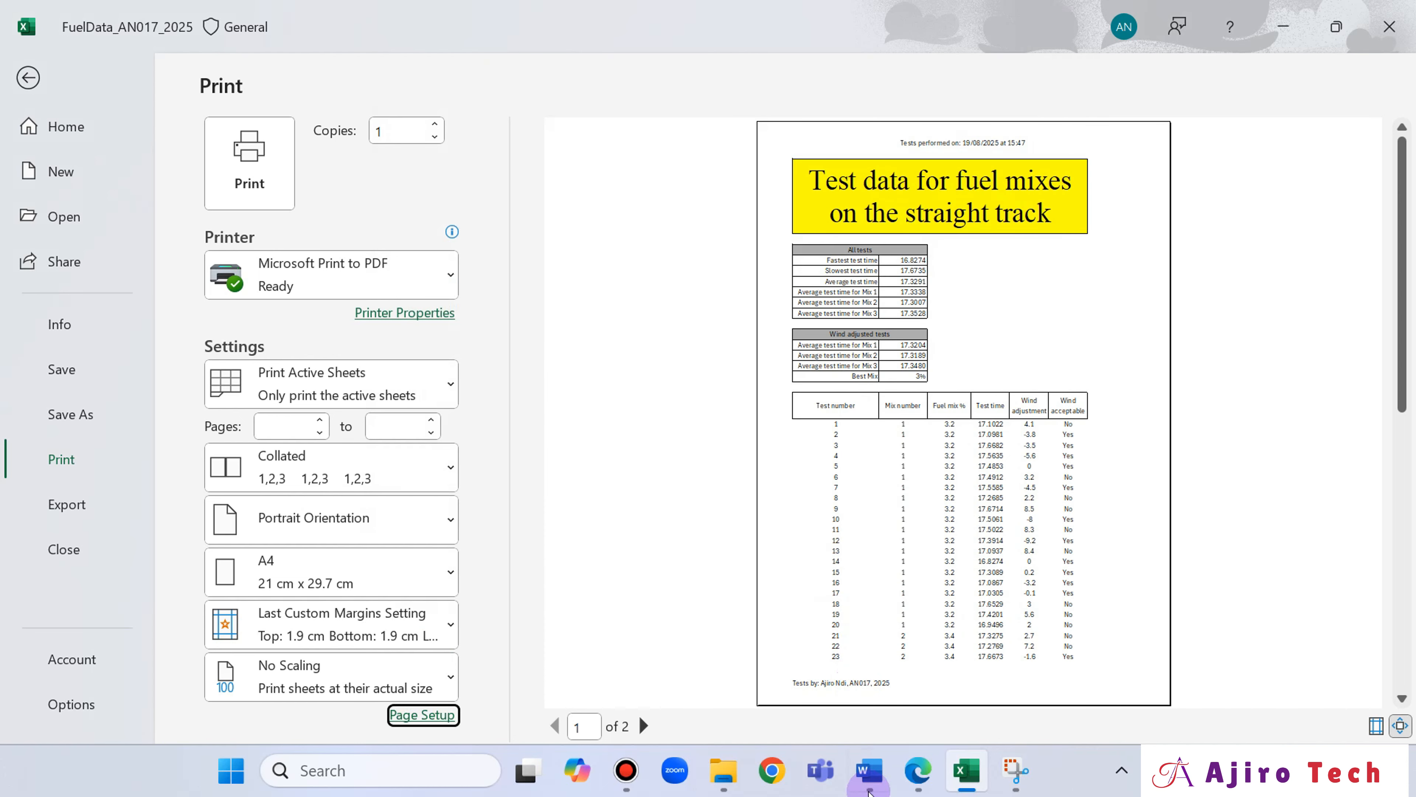
Compare the spreadsheet's print preview with the required layout of rows 1 to 18 in the exam paper.
{"action": "left_click", "coordinate": [900, 754]}
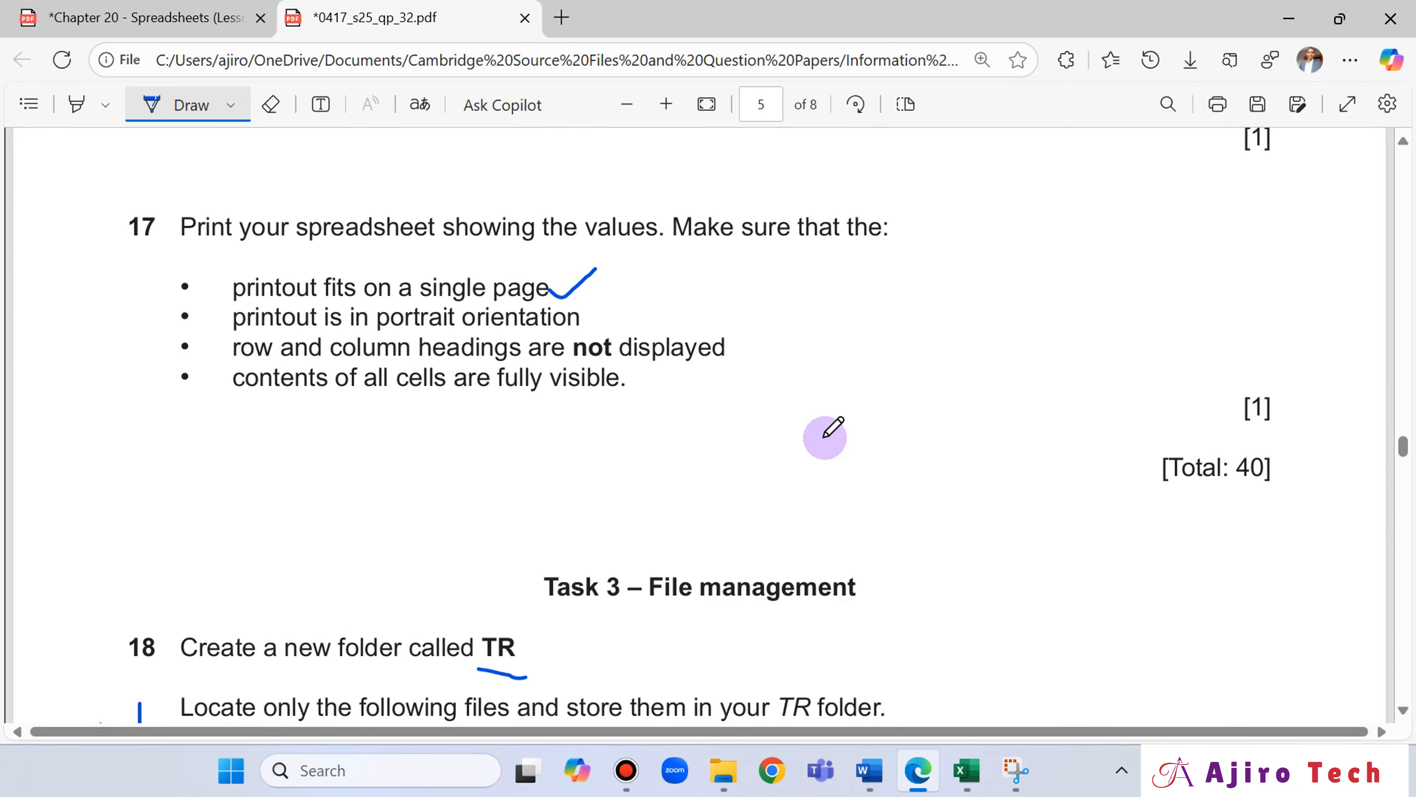
{"action": "scroll", "coordinate": [833, 428], "scroll_direction": "up", "scroll_amount": 20}
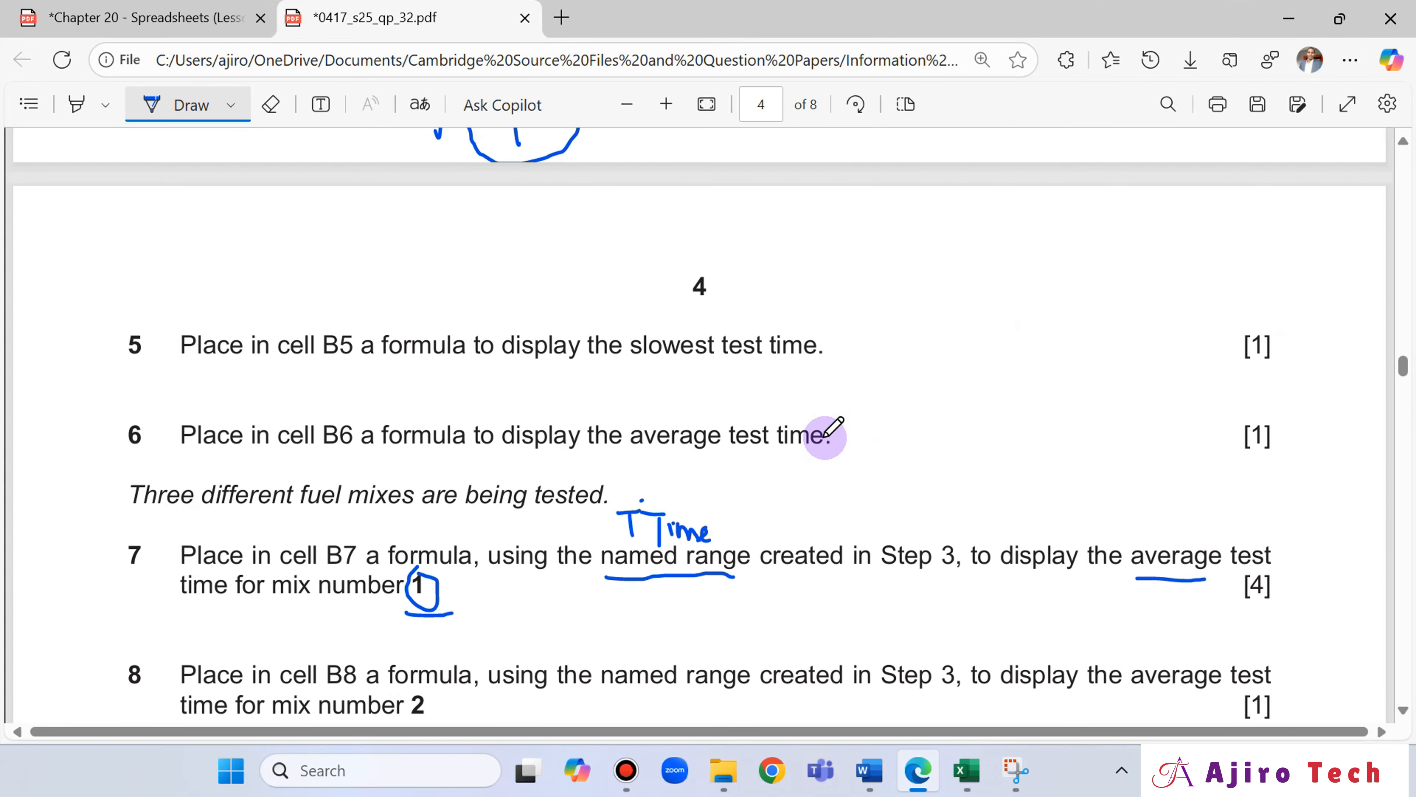
{"action": "scroll", "coordinate": [833, 428], "scroll_direction": "up", "scroll_amount": 12}
{"action": "scroll", "coordinate": [821, 442], "scroll_direction": "down", "scroll_amount": 2}
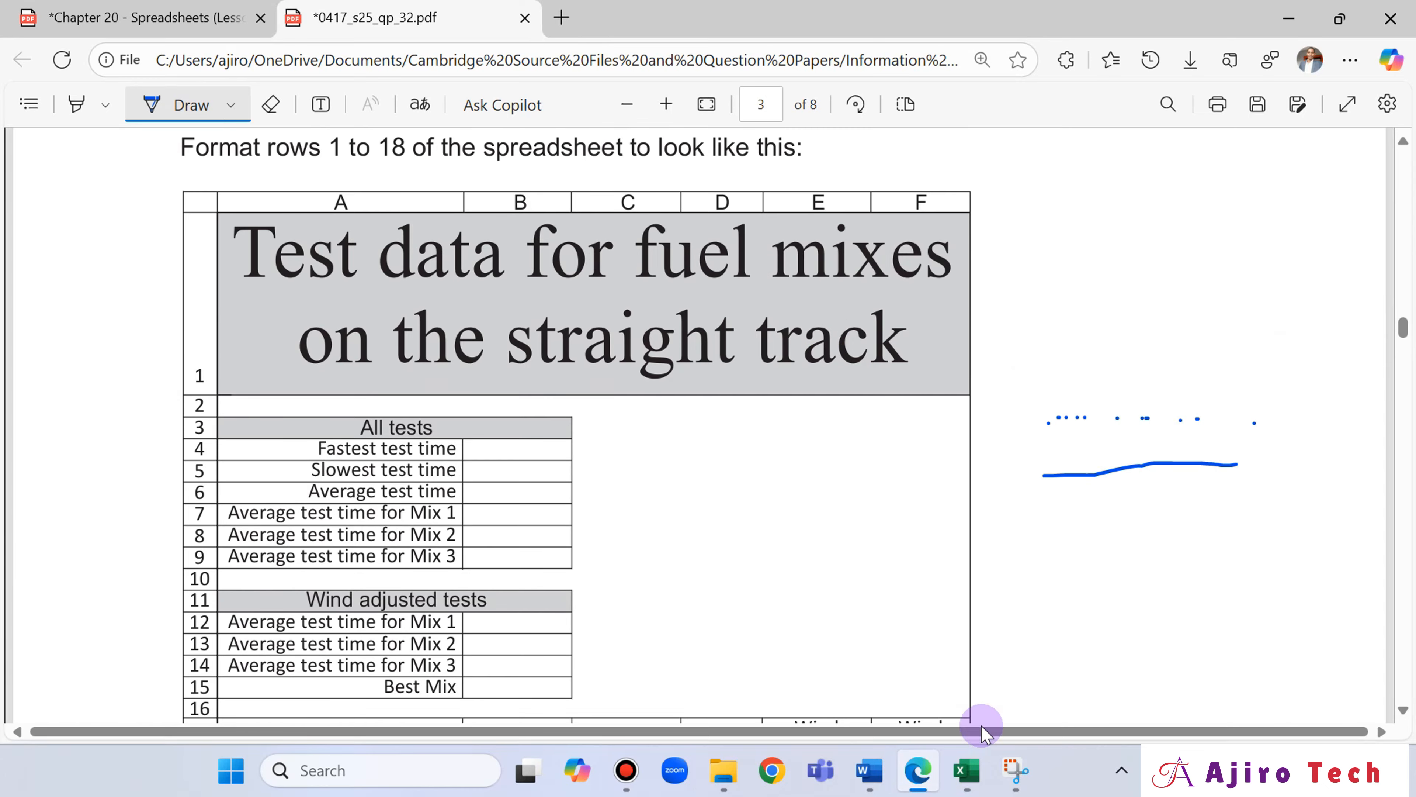
{"action": "left_click", "coordinate": [954, 774]}
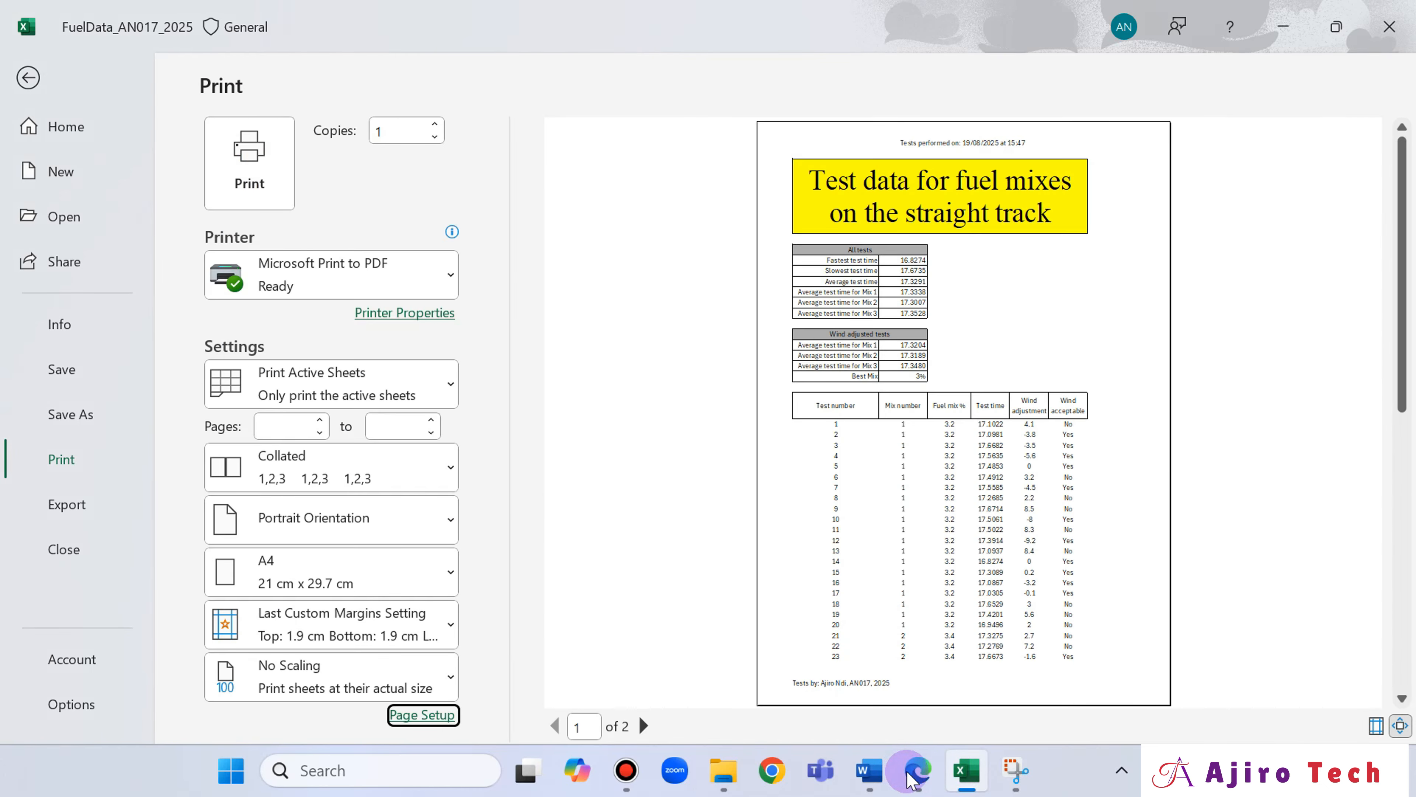
{"action": "left_click", "coordinate": [914, 772]}
{"action": "left_click", "coordinate": [911, 774]}
{"action": "left_click", "coordinate": [916, 776]}
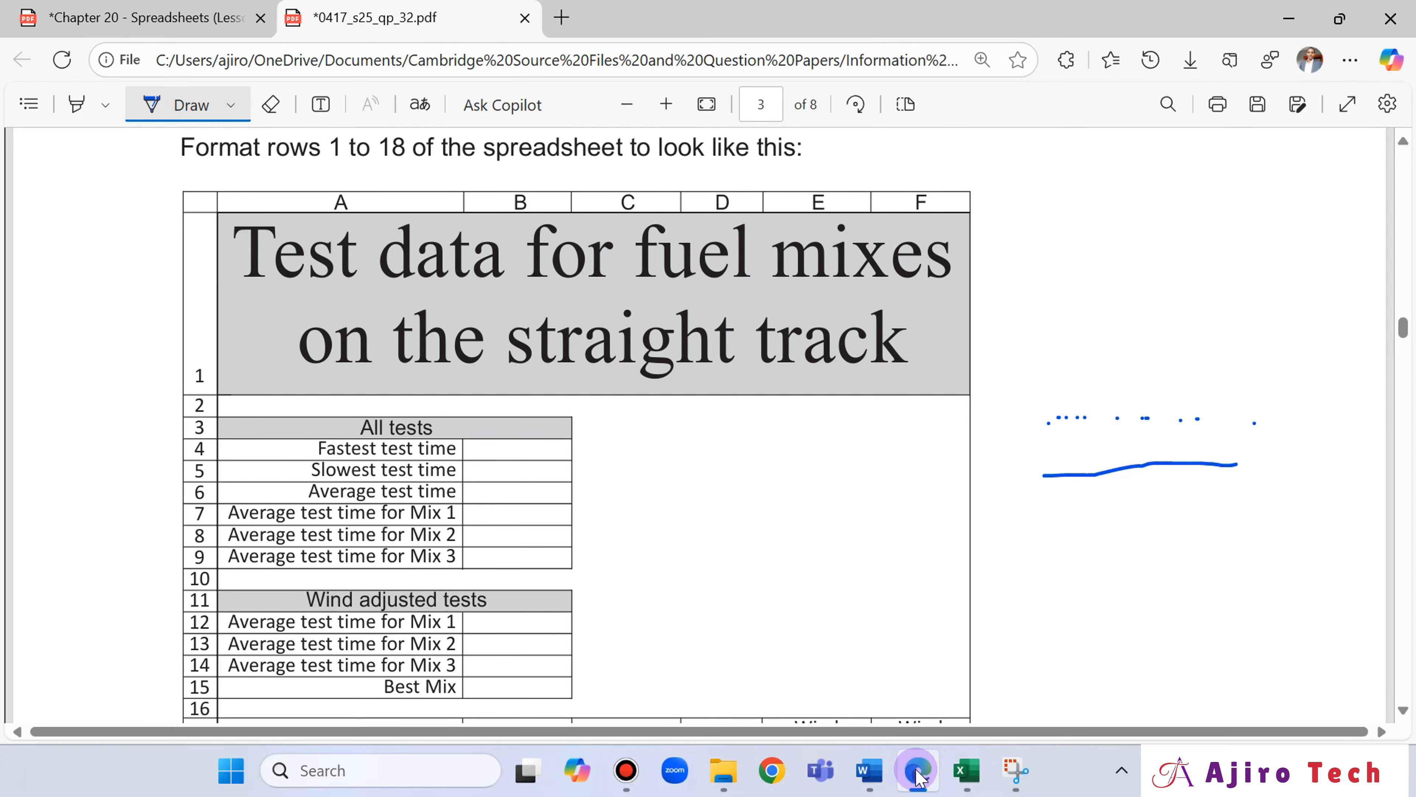
{"action": "left_click", "coordinate": [918, 775]}
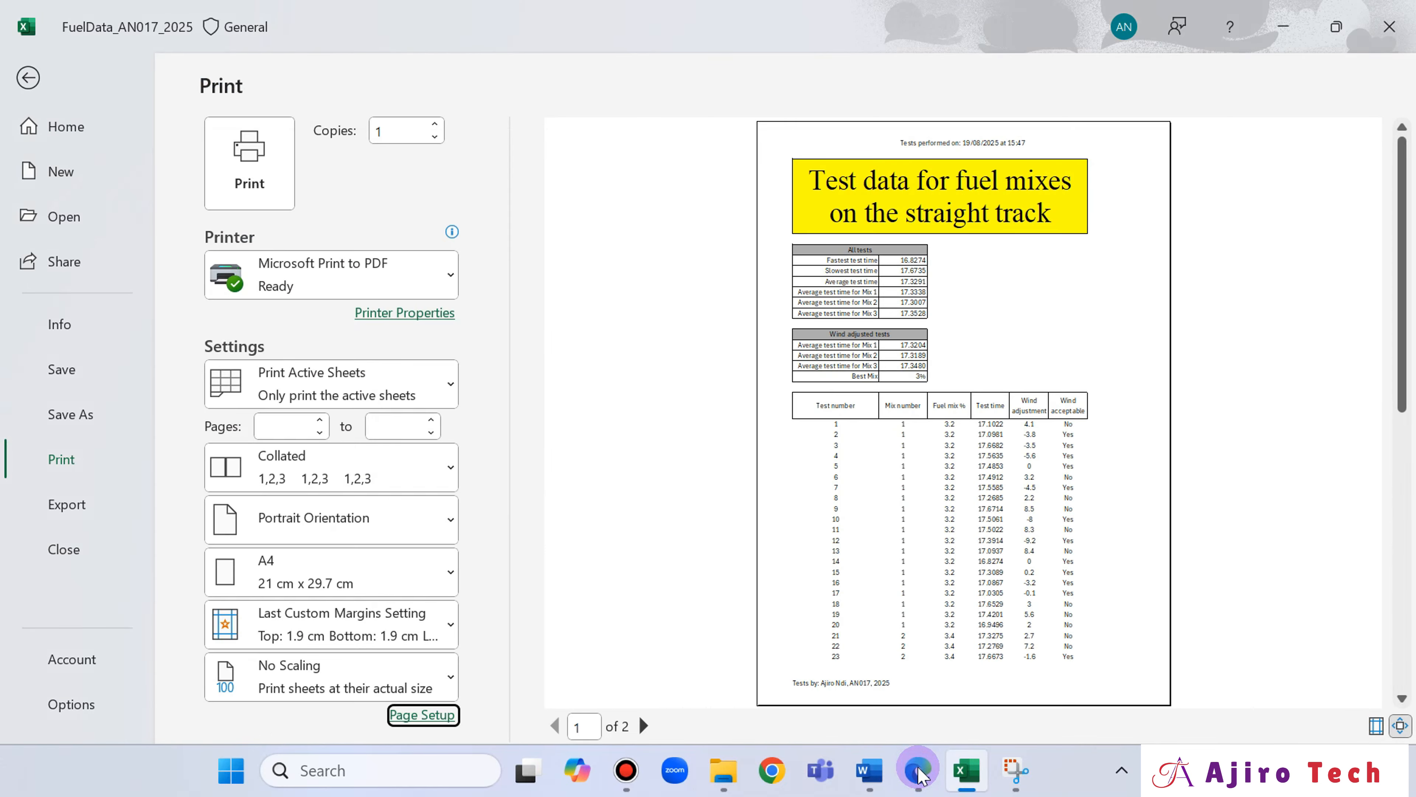
{"action": "left_click", "coordinate": [918, 776]}
{"action": "scroll", "coordinate": [941, 556], "scroll_direction": "down", "scroll_amount": 5}
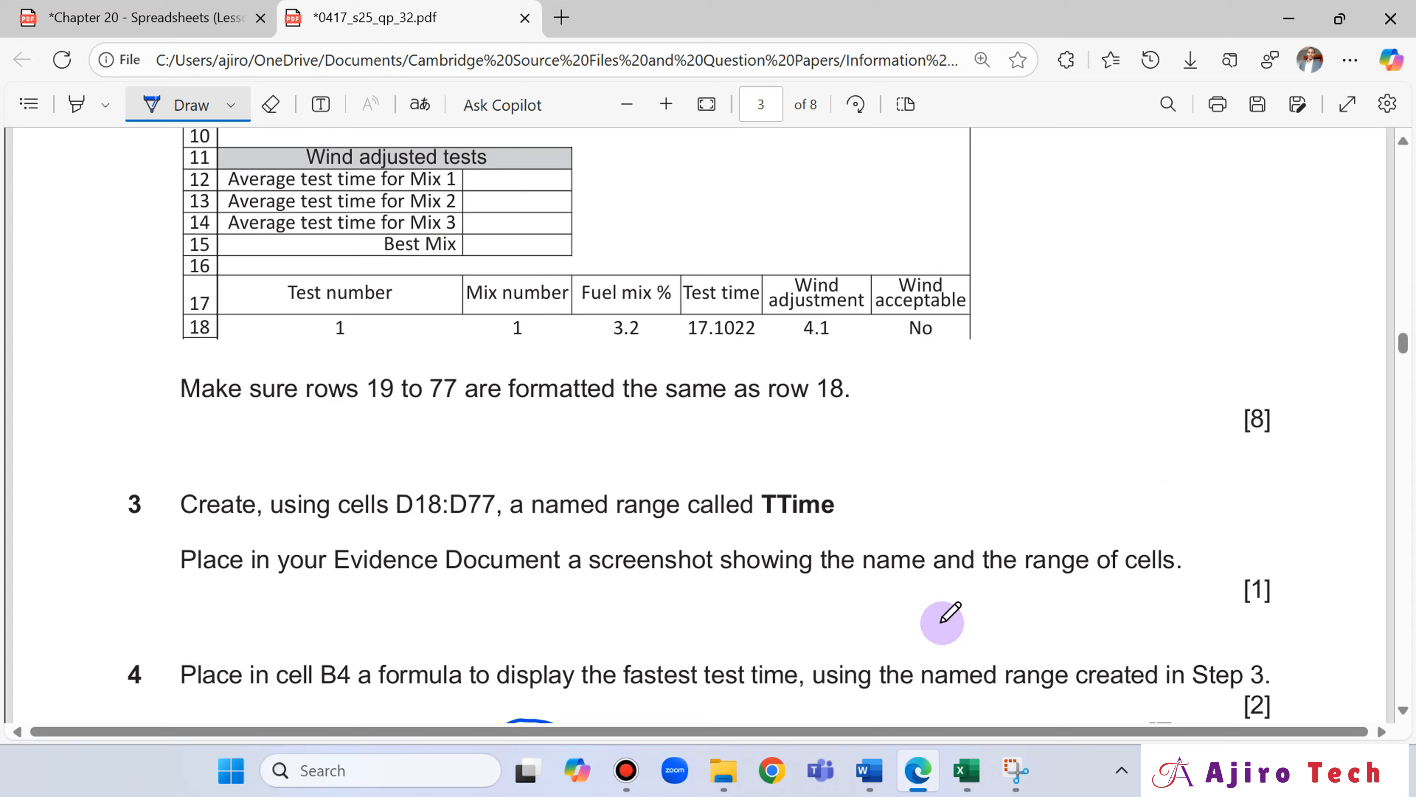
{"action": "left_click", "coordinate": [918, 777]}
{"action": "left_click", "coordinate": [918, 776]}
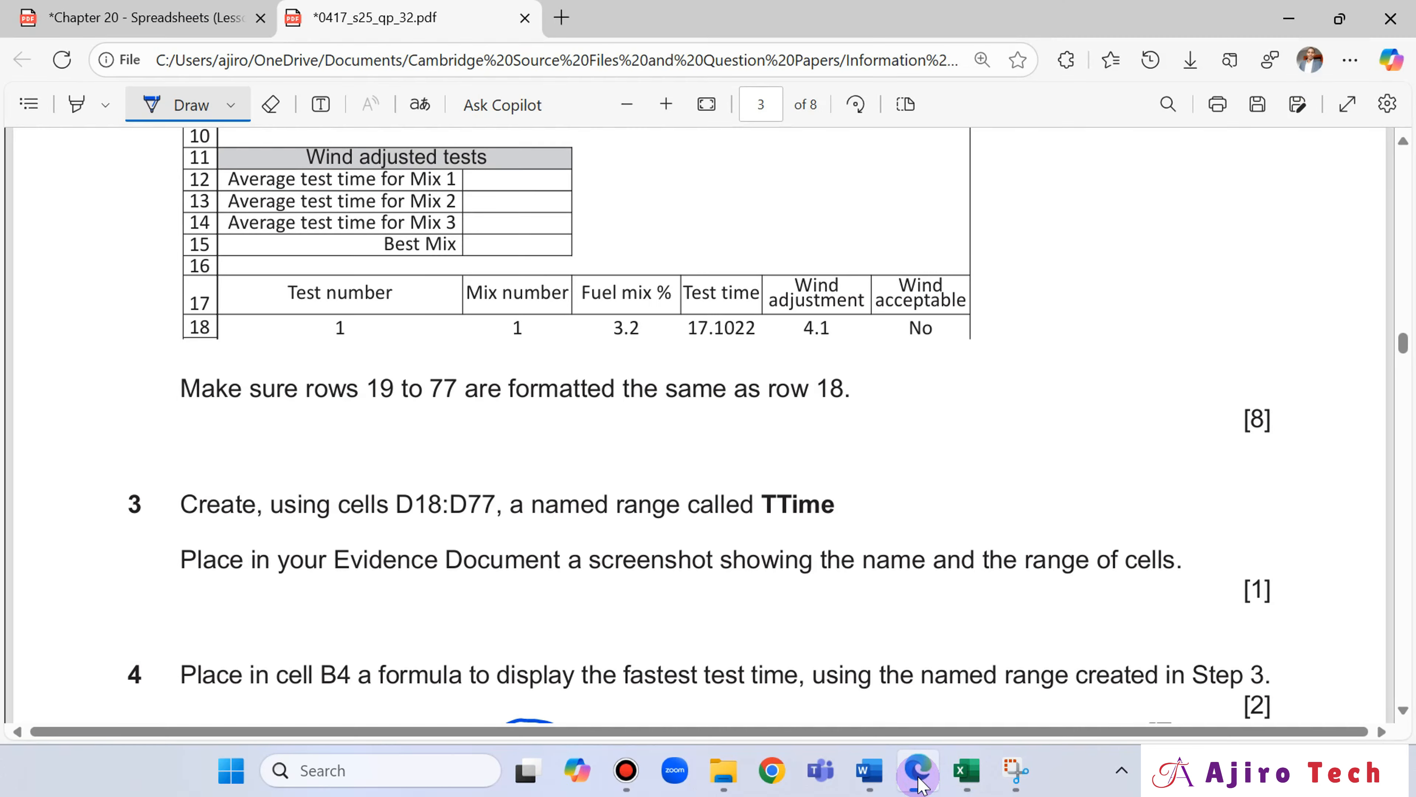
{"action": "left_click", "coordinate": [919, 777]}
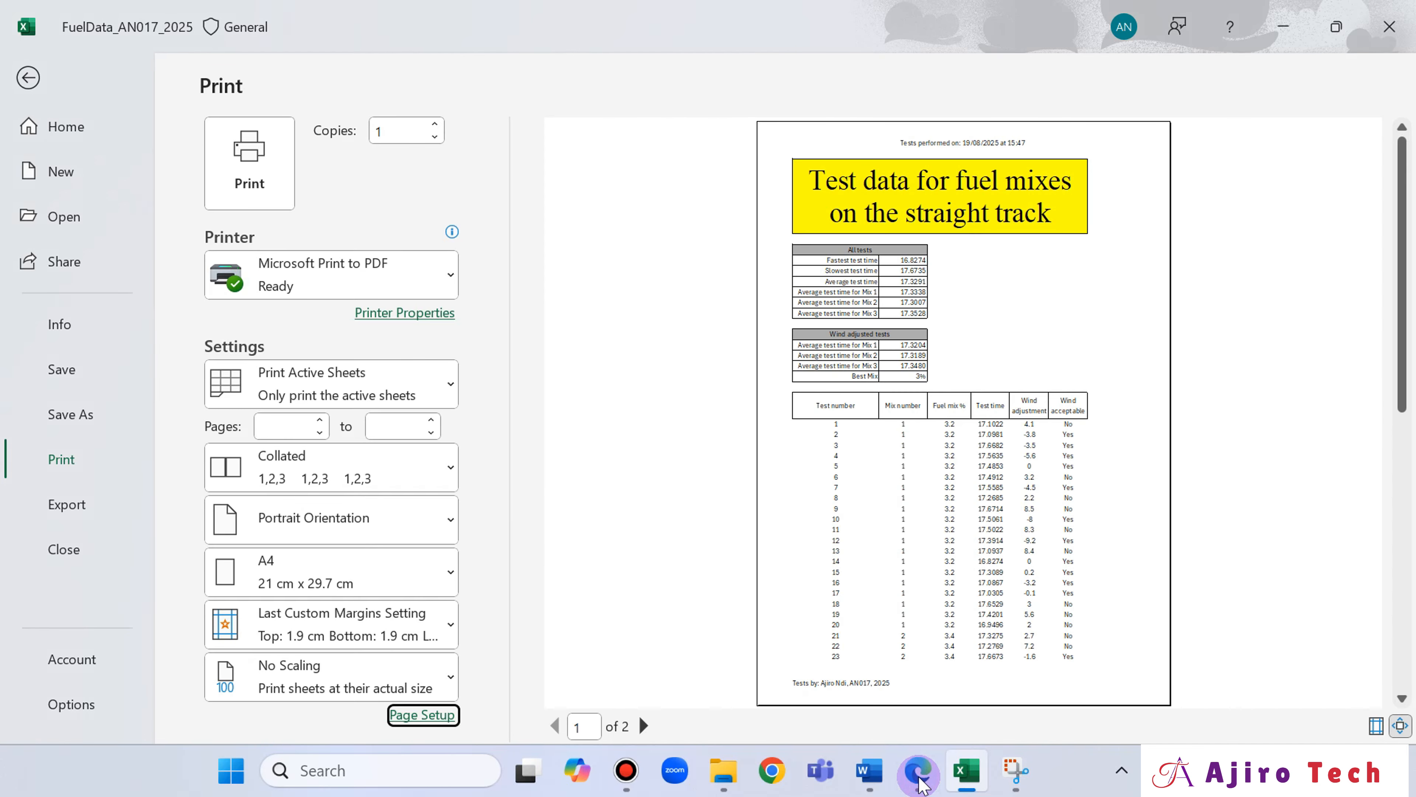
{"action": "left_click", "coordinate": [919, 777]}
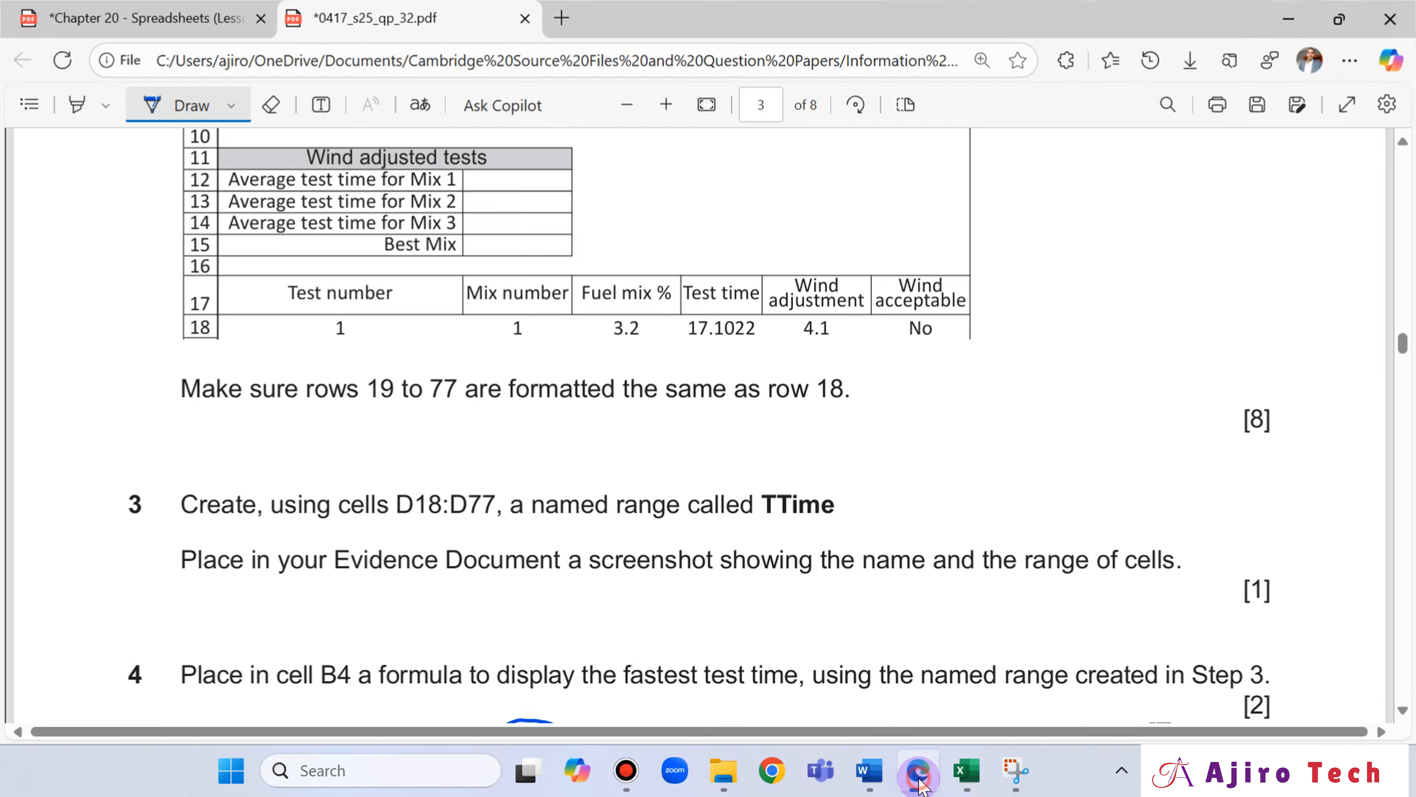
{"action": "left_click", "coordinate": [918, 781]}
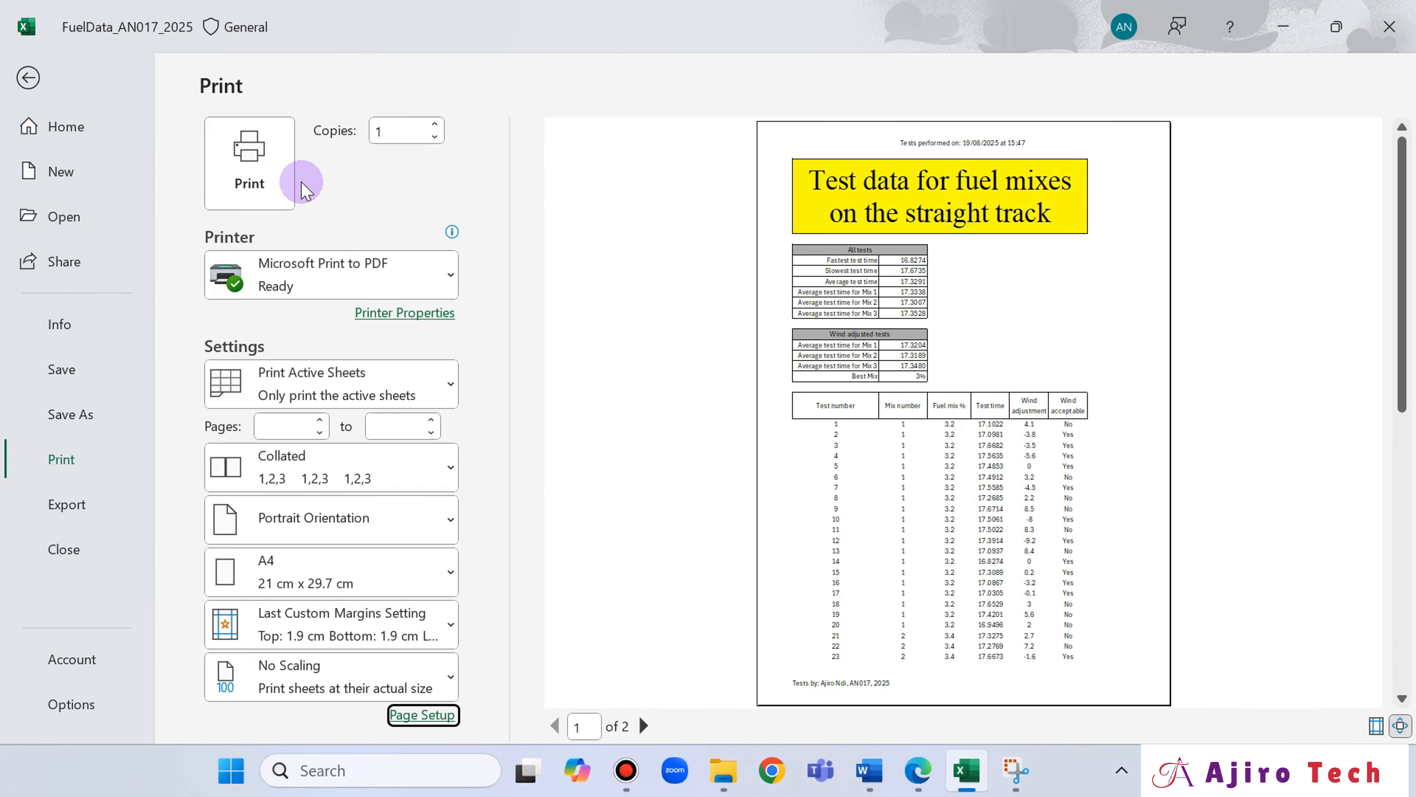
Print the sheet to PDF without sensitivity labels and other metadata, giving "Ajiro Tech" as the justification.
{"action": "left_click", "coordinate": [254, 161]}
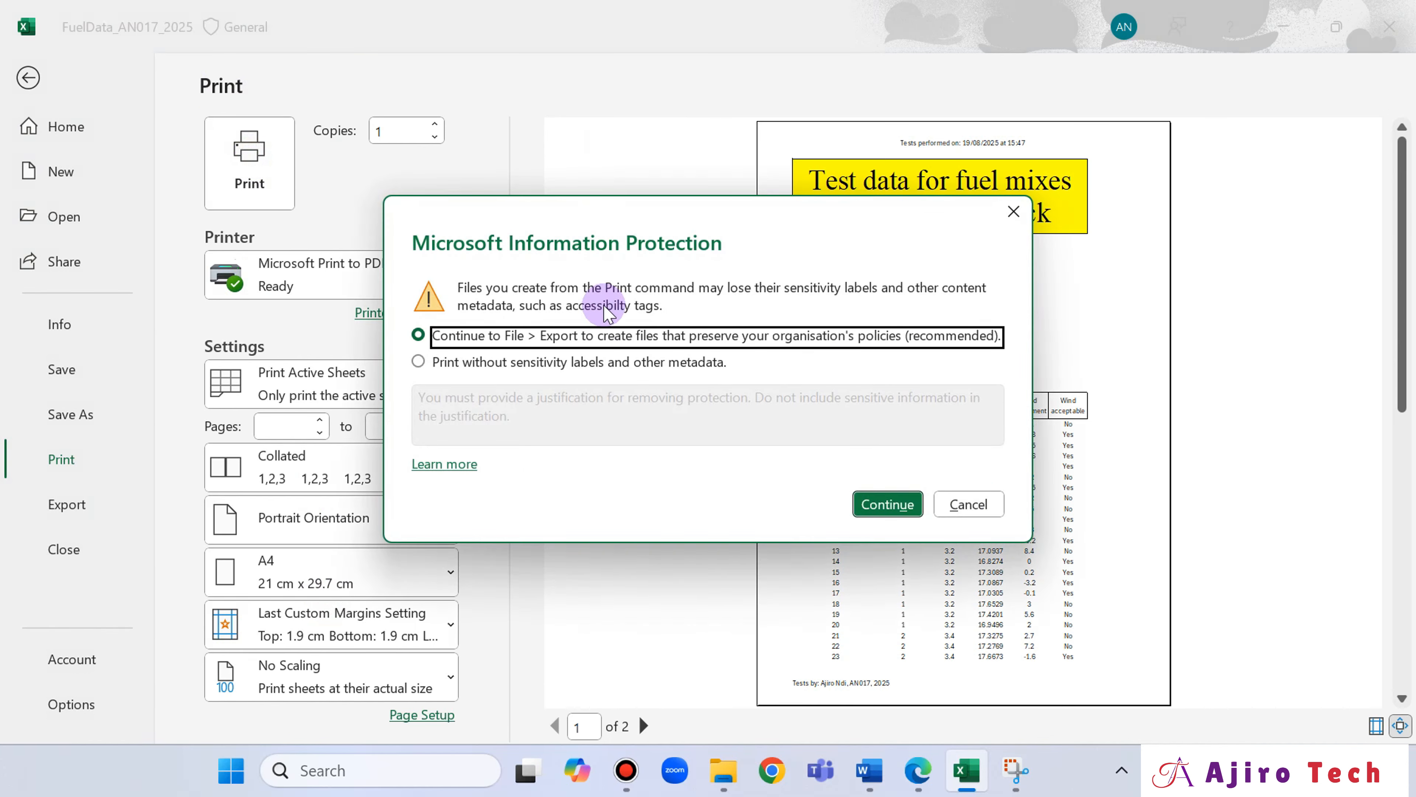
{"action": "left_click", "coordinate": [598, 366]}
{"action": "type", "text": "Ajiro Tech"}
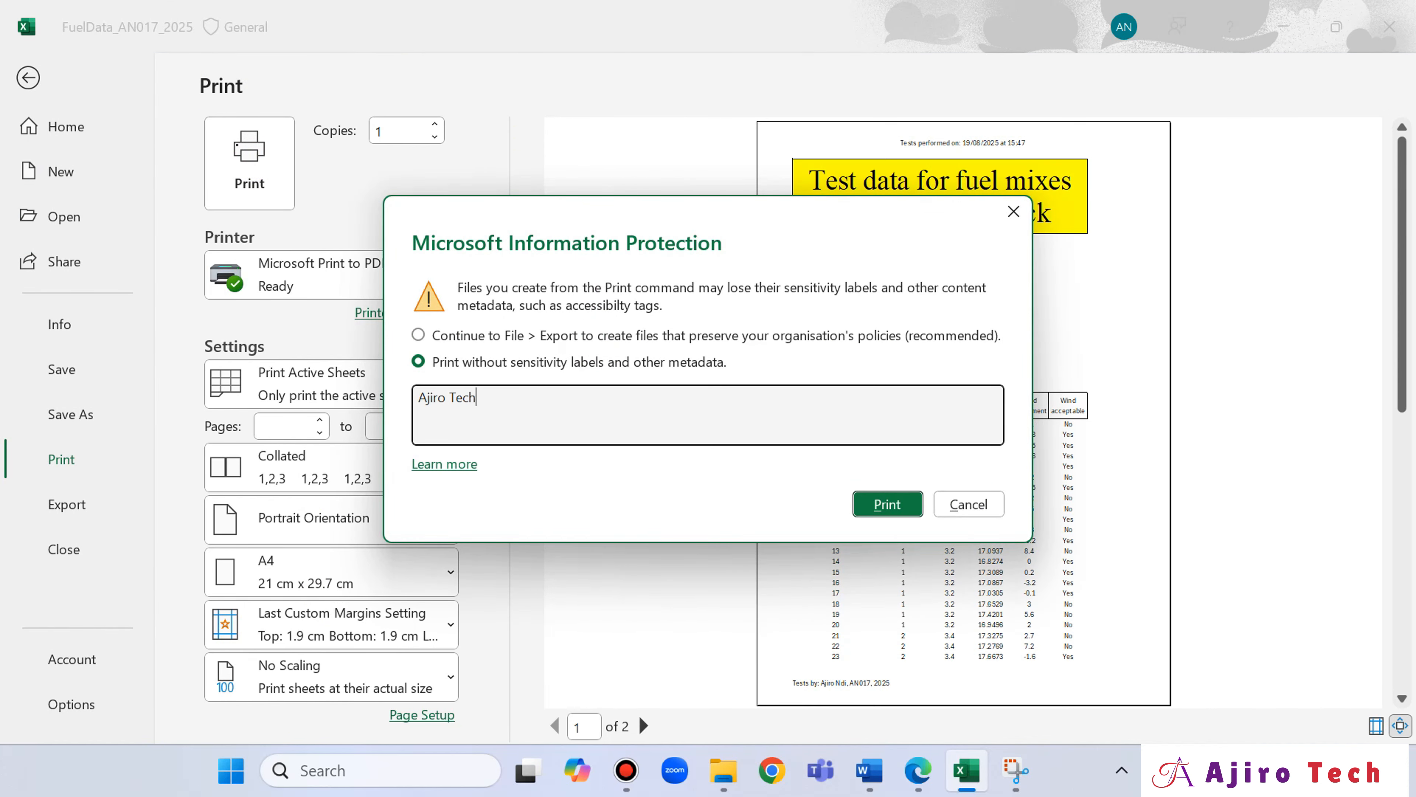
{"action": "left_click", "coordinate": [886, 502]}
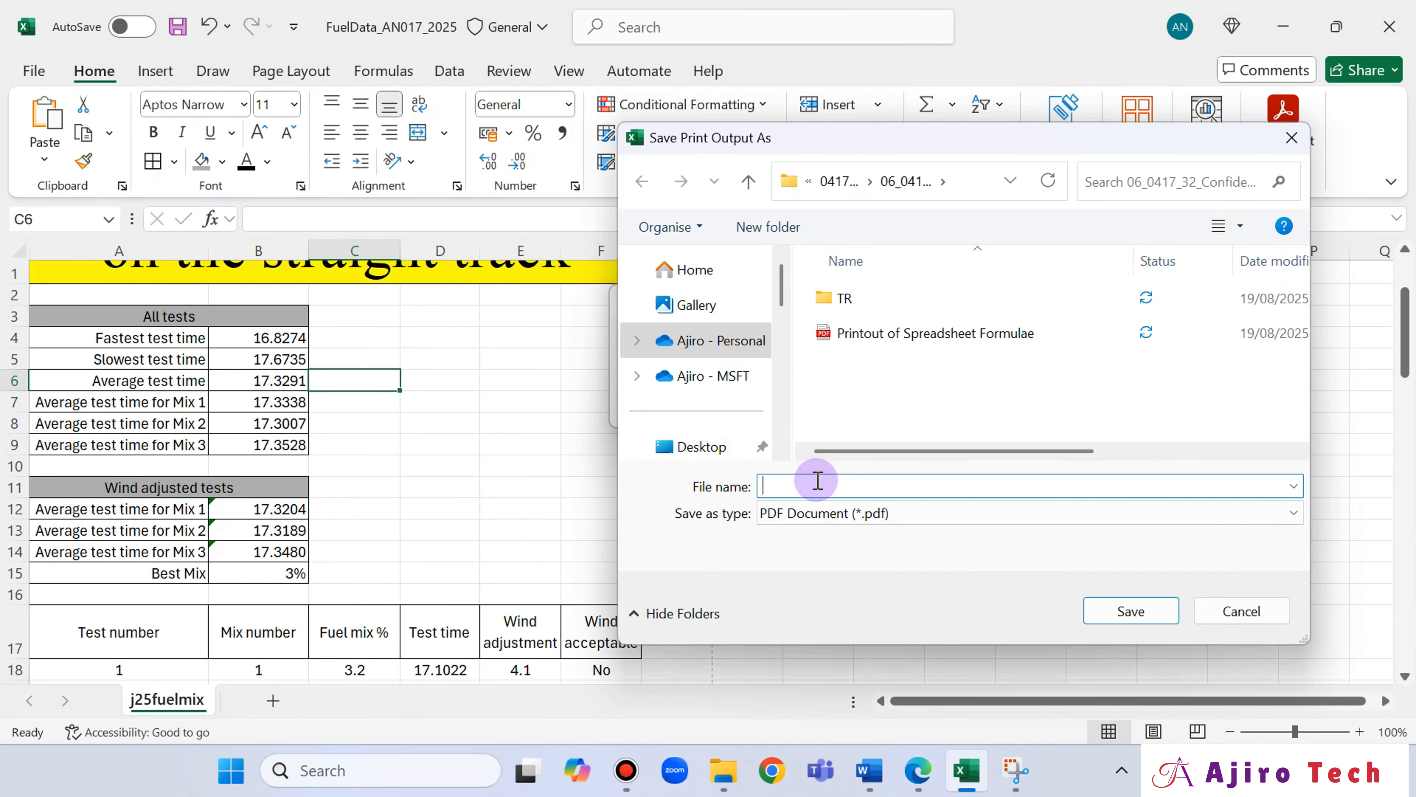
Save the print output as a PDF document named "Printout Spreadsheet Value".
{"action": "type", "text": "Print"}
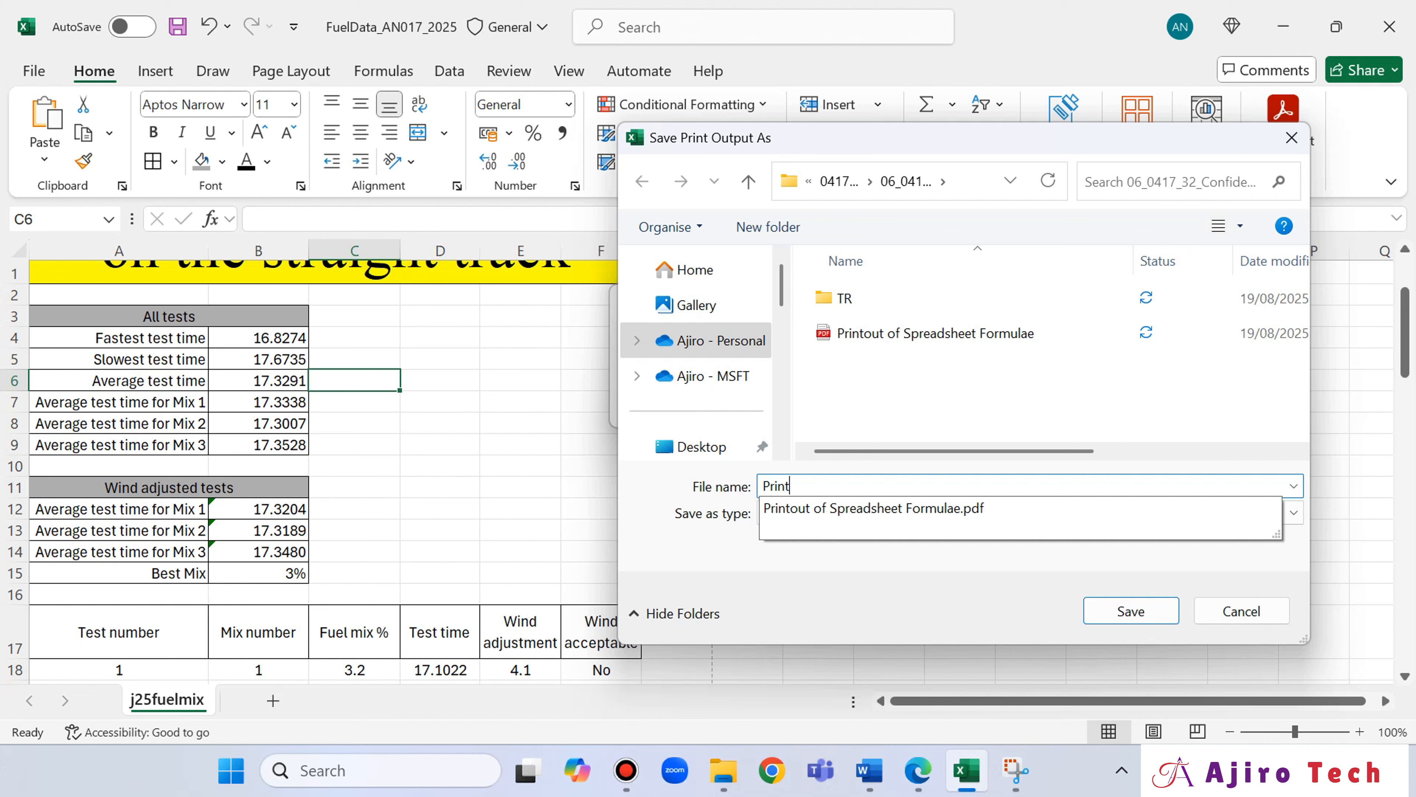
{"action": "type", "text": "out Spreadsheet Value"}
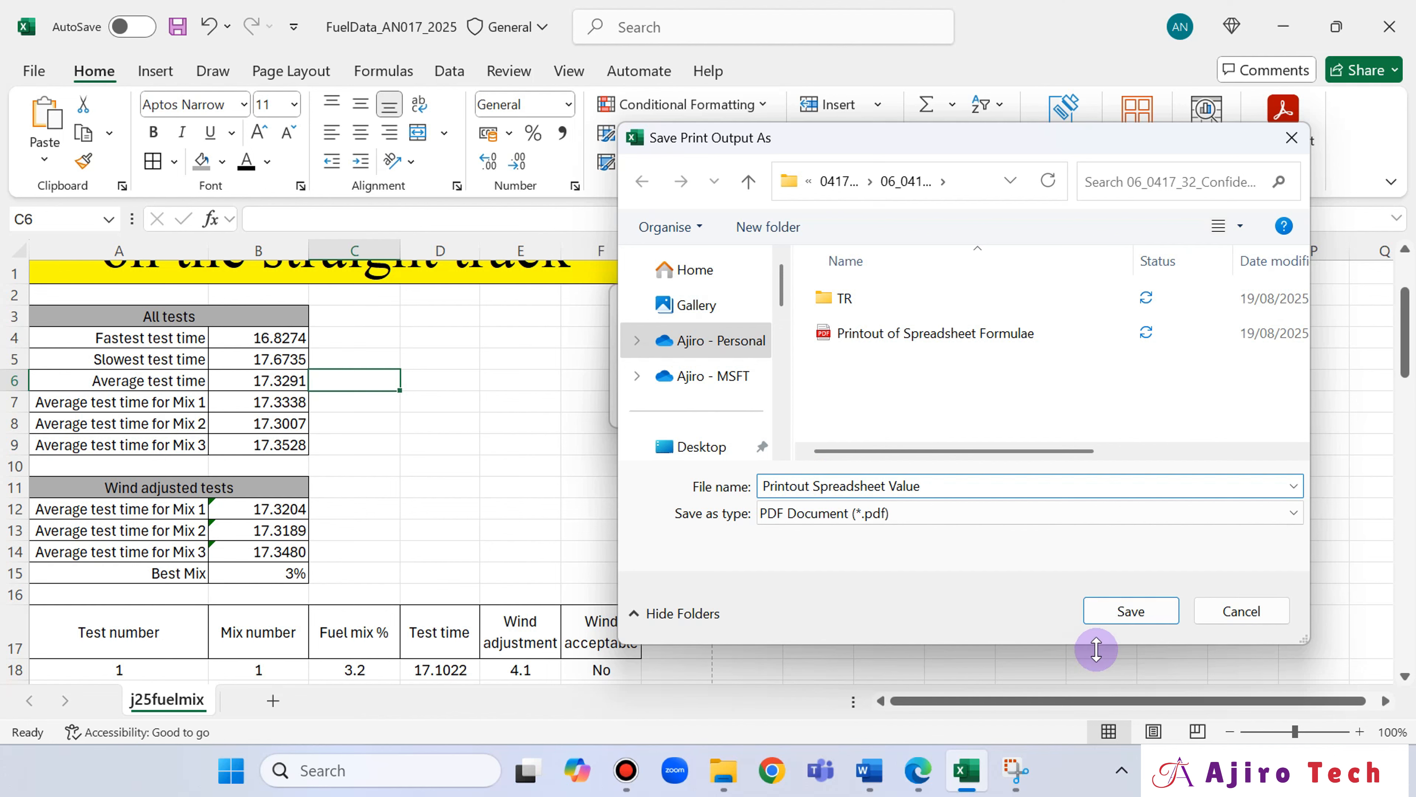
{"action": "left_click", "coordinate": [1120, 625]}
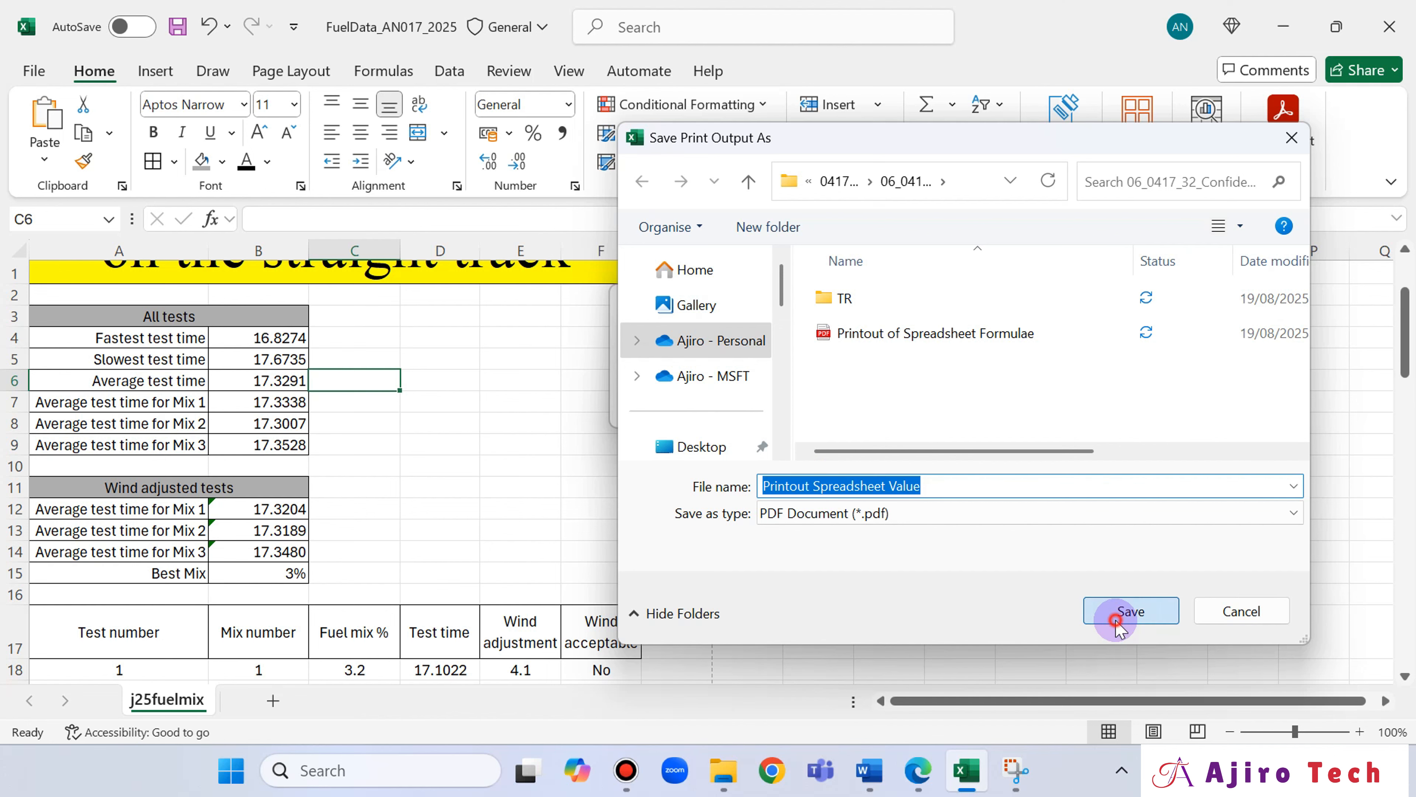
Return to the end of question 17 in the exam paper and draw a pen mark at the total of 40 marks.
{"action": "left_click", "coordinate": [914, 773]}
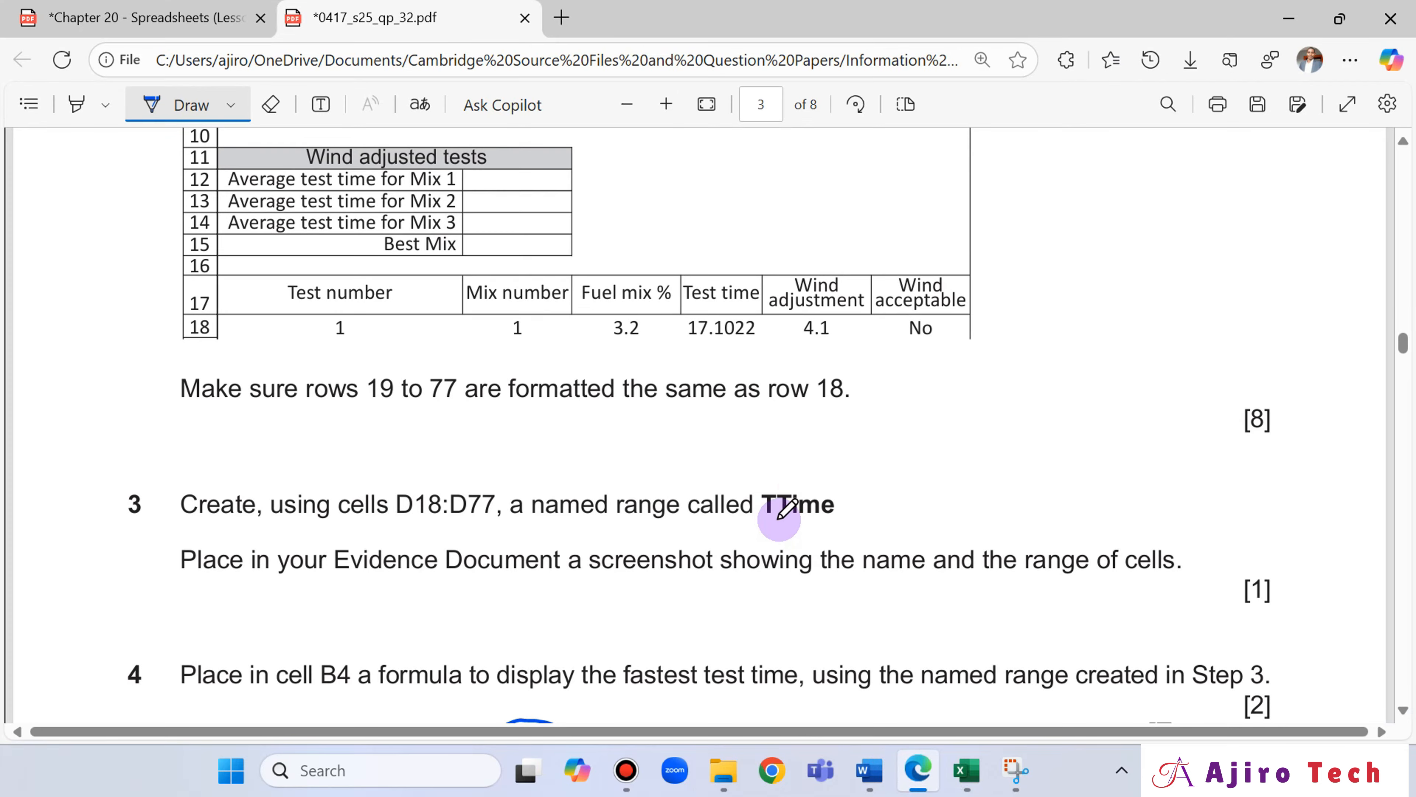
{"action": "scroll", "coordinate": [803, 479], "scroll_direction": "down", "scroll_amount": 10}
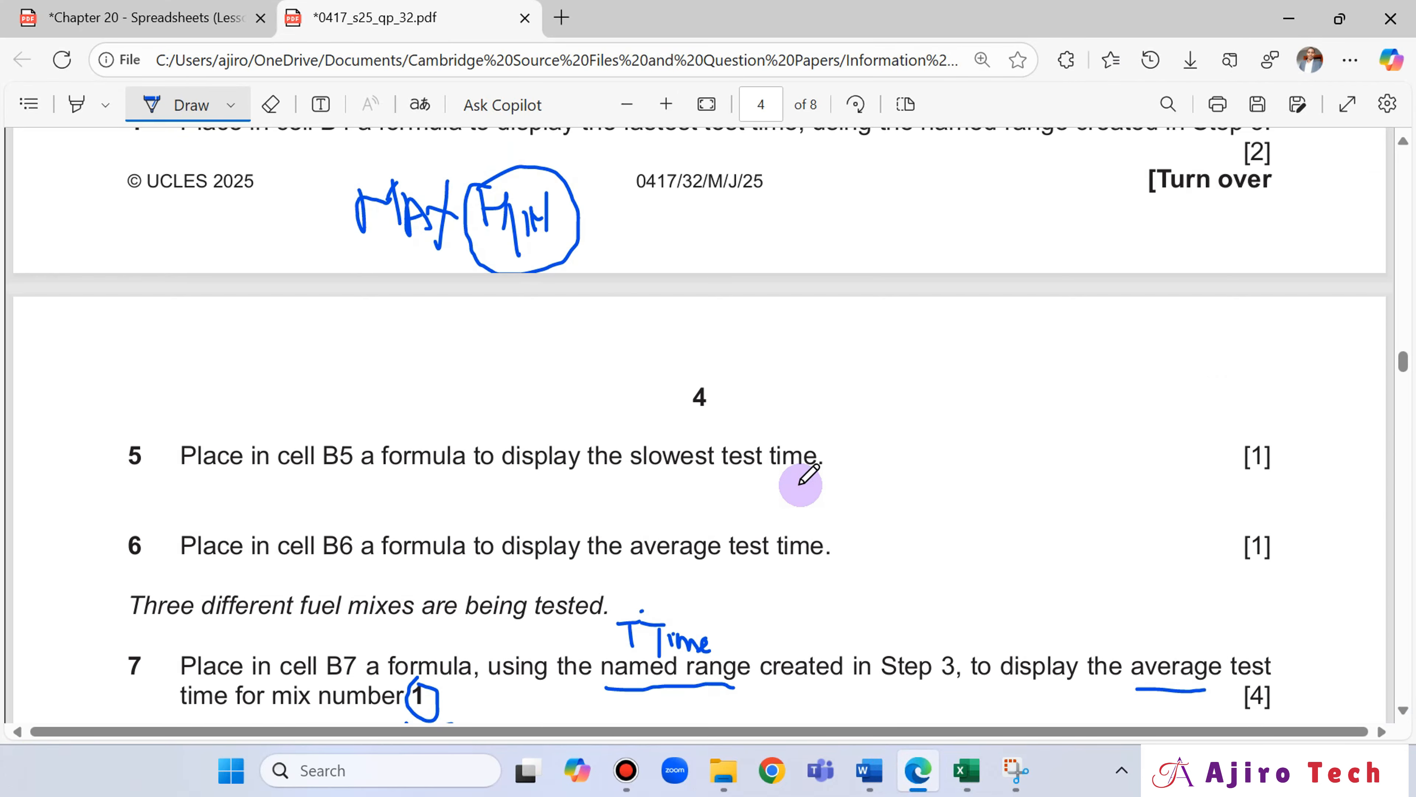
{"action": "scroll", "coordinate": [800, 476], "scroll_direction": "down", "scroll_amount": 15}
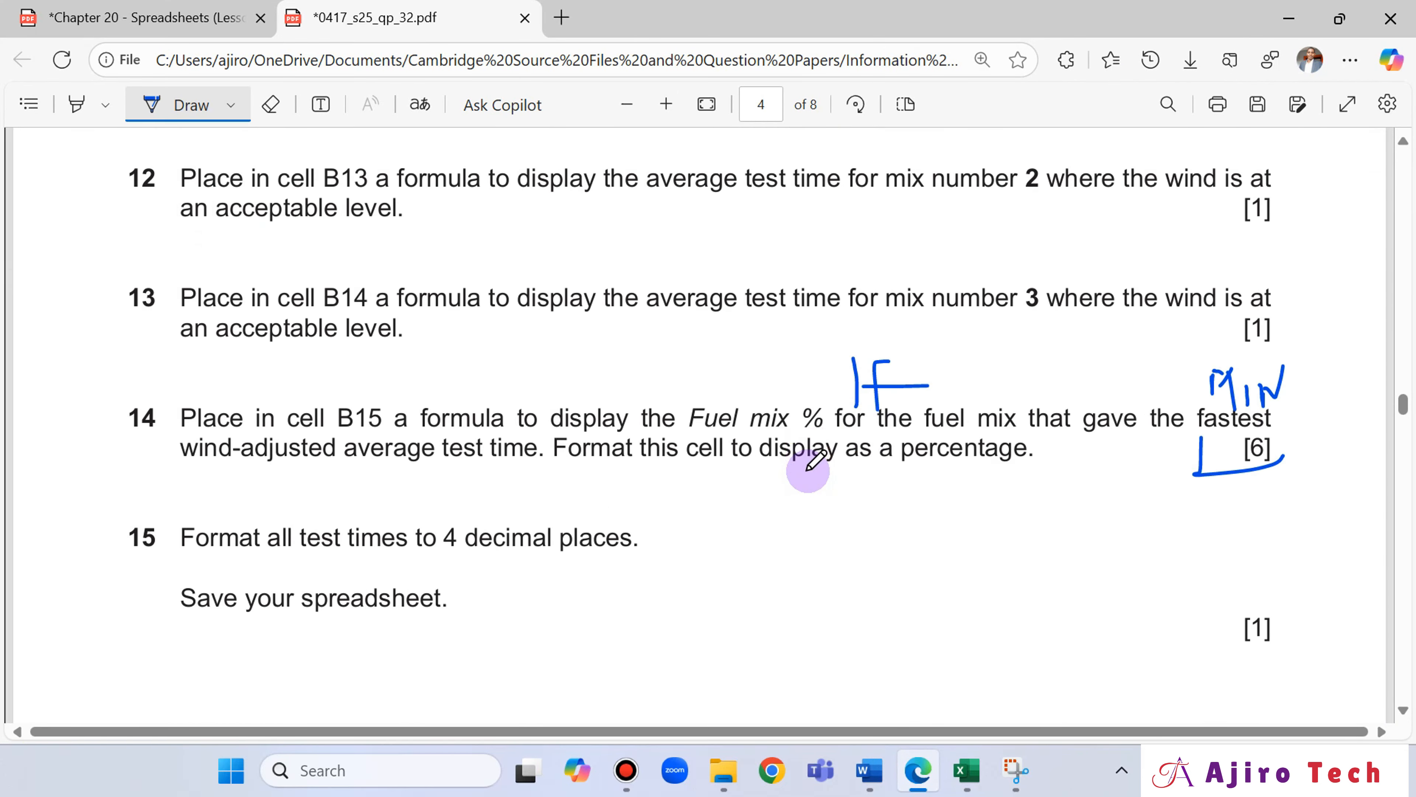
{"action": "scroll", "coordinate": [808, 471], "scroll_direction": "down", "scroll_amount": 10}
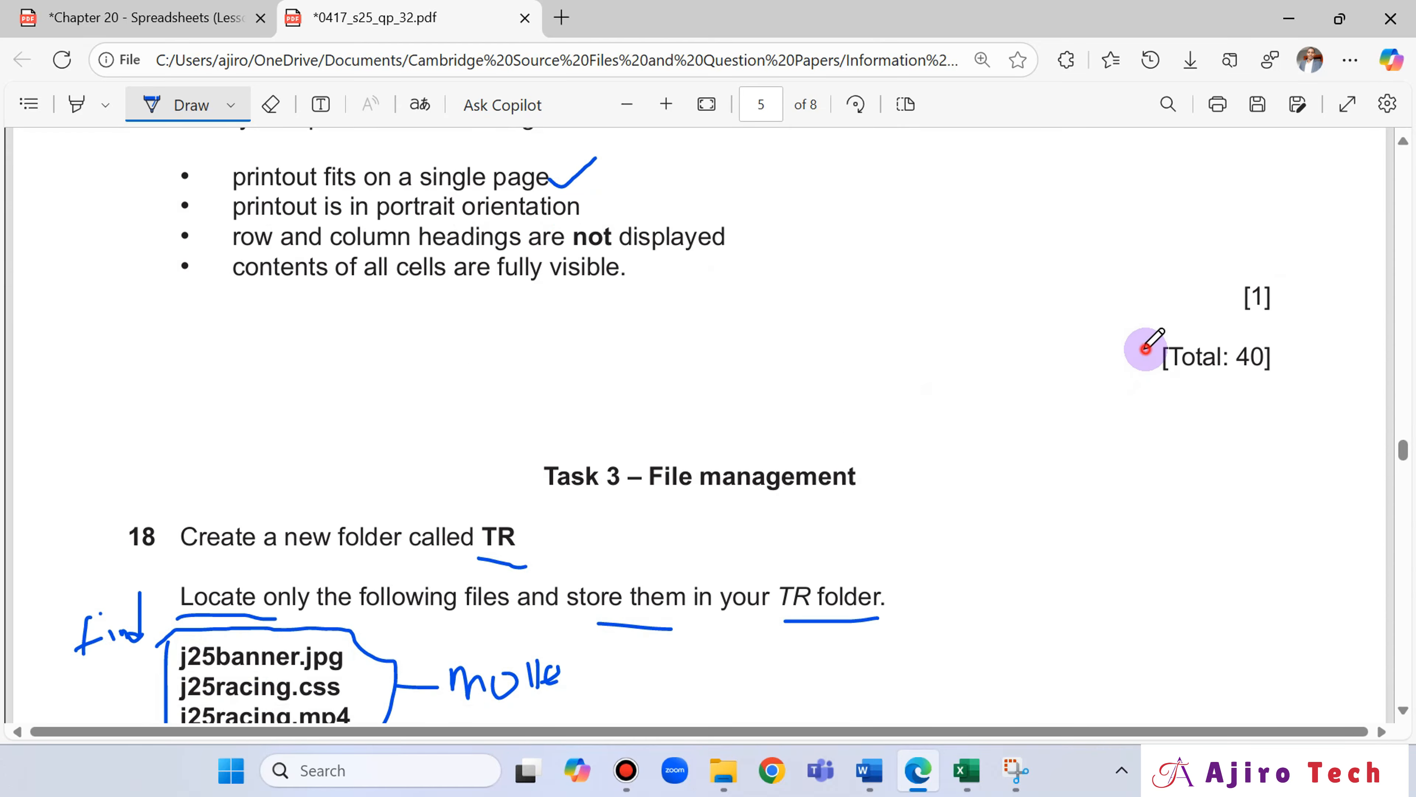
{"action": "mouse_move", "coordinate": [1145, 348]}
{"action": "left_mouse_down"}
{"action": "mouse_move", "coordinate": [1261, 330]}
{"action": "mouse_move", "coordinate": [1286, 357]}
{"action": "mouse_move", "coordinate": [1181, 395]}
{"action": "mouse_move", "coordinate": [1185, 350]}
{"action": "left_mouse_up"}
Draw a freehand box around question 14 on page 4 of the exam paper.
{"action": "scroll", "coordinate": [871, 400], "scroll_direction": "up", "scroll_amount": 1}
{"action": "scroll", "coordinate": [1097, 413], "scroll_direction": "up", "scroll_amount": 20}
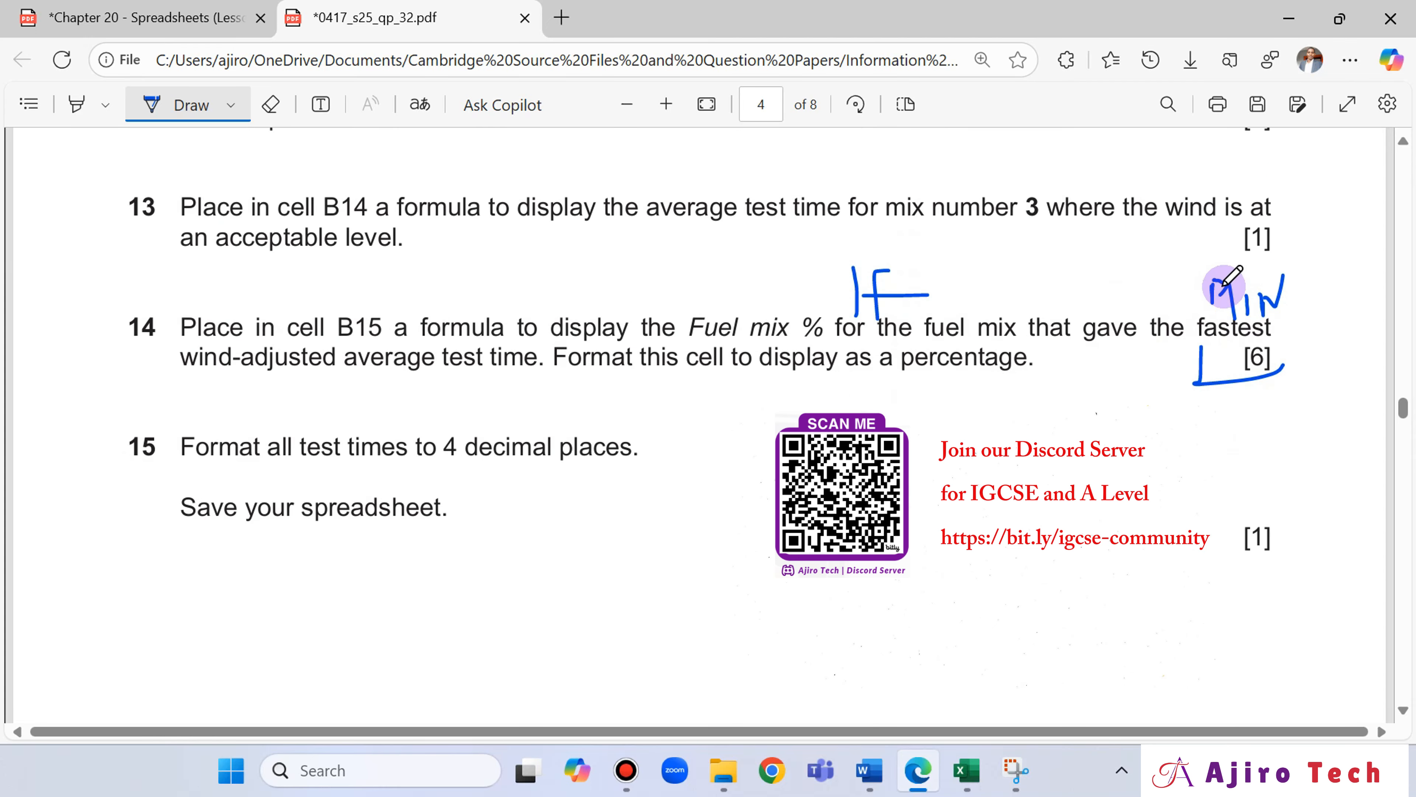
{"action": "mouse_move", "coordinate": [109, 300]}
{"action": "left_mouse_down"}
{"action": "mouse_move", "coordinate": [95, 383]}
{"action": "mouse_move", "coordinate": [117, 303]}
{"action": "mouse_move", "coordinate": [600, 254]}
{"action": "mouse_move", "coordinate": [1173, 241]}
{"action": "mouse_move", "coordinate": [1307, 360]}
{"action": "mouse_move", "coordinate": [987, 401]}
{"action": "mouse_move", "coordinate": [421, 402]}
{"action": "mouse_move", "coordinate": [117, 399]}
{"action": "mouse_move", "coordinate": [104, 353]}
{"action": "left_mouse_up"}
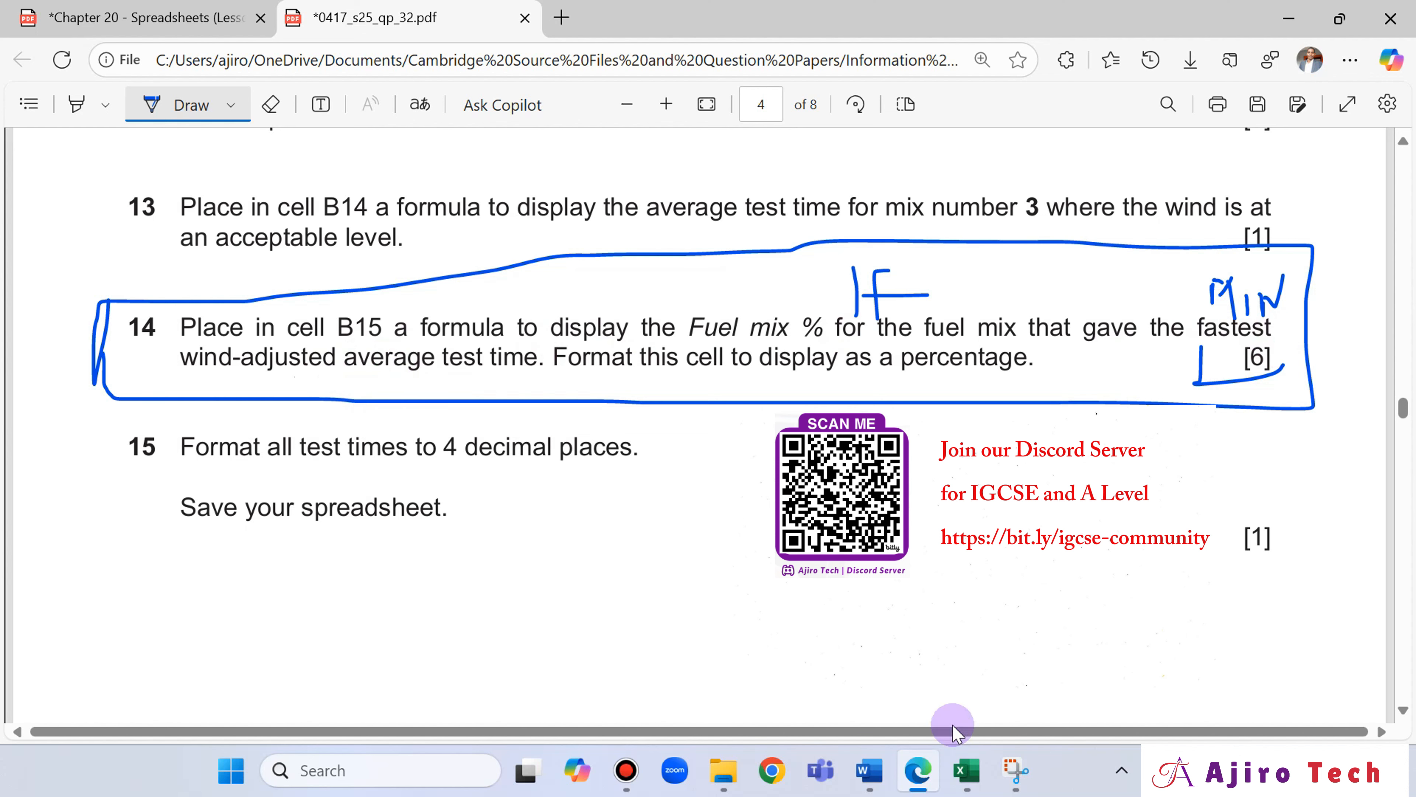
Compare the spreadsheet's wind adjusted tests and best mix with the boxed question 14 in the exam paper.
{"action": "left_click", "coordinate": [966, 770]}
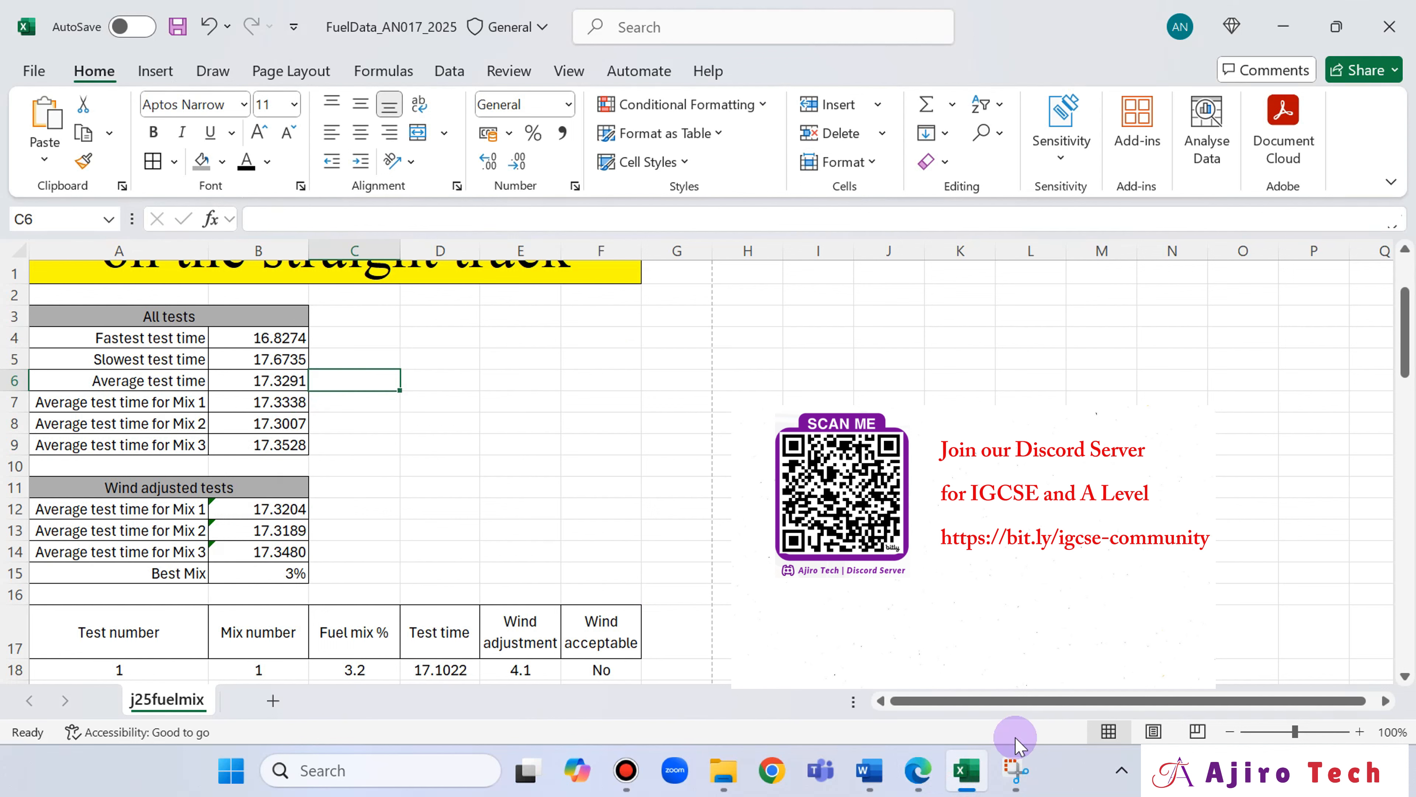
{"action": "left_click", "coordinate": [922, 780]}
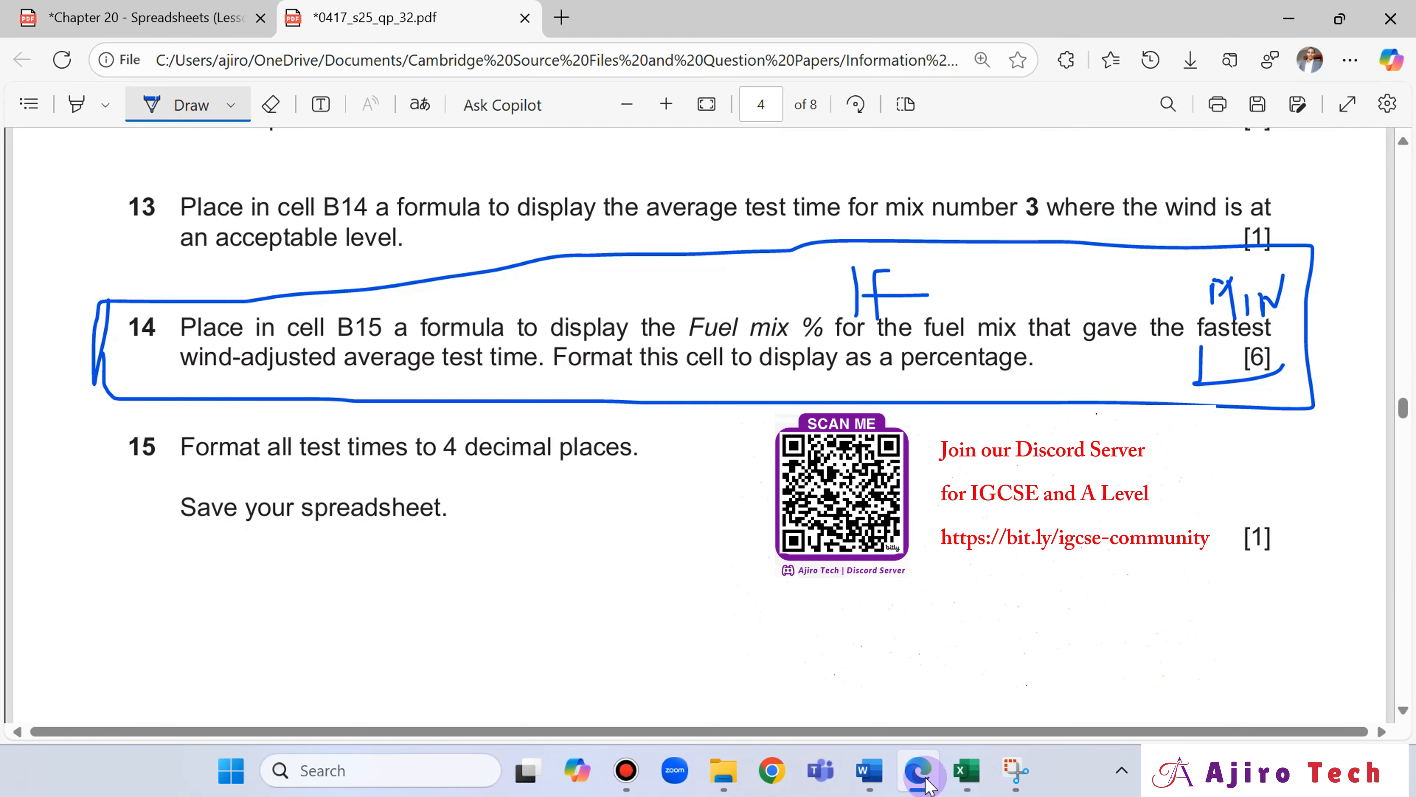
{"action": "left_click", "coordinate": [924, 781]}
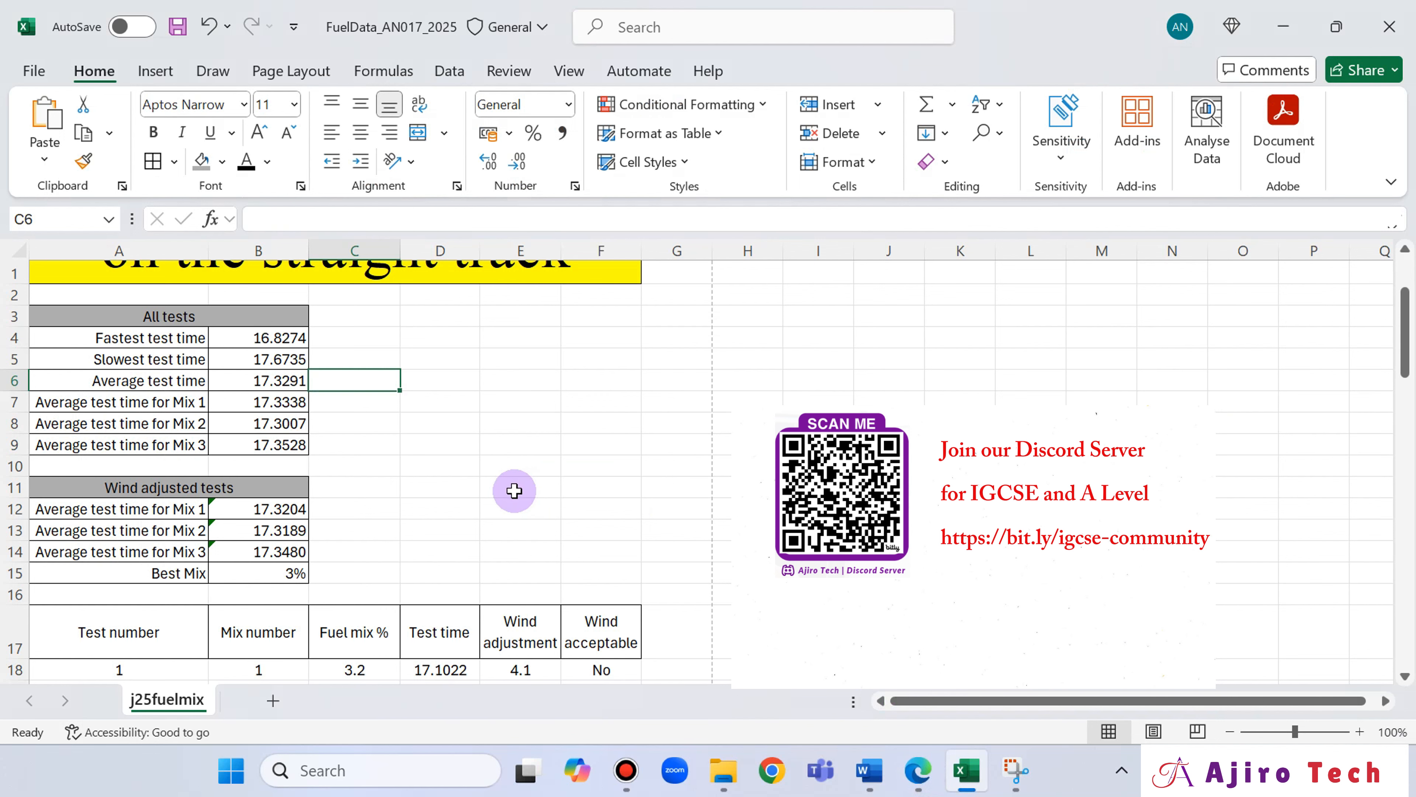
{"action": "scroll", "coordinate": [662, 452], "scroll_direction": "down", "scroll_amount": 2}
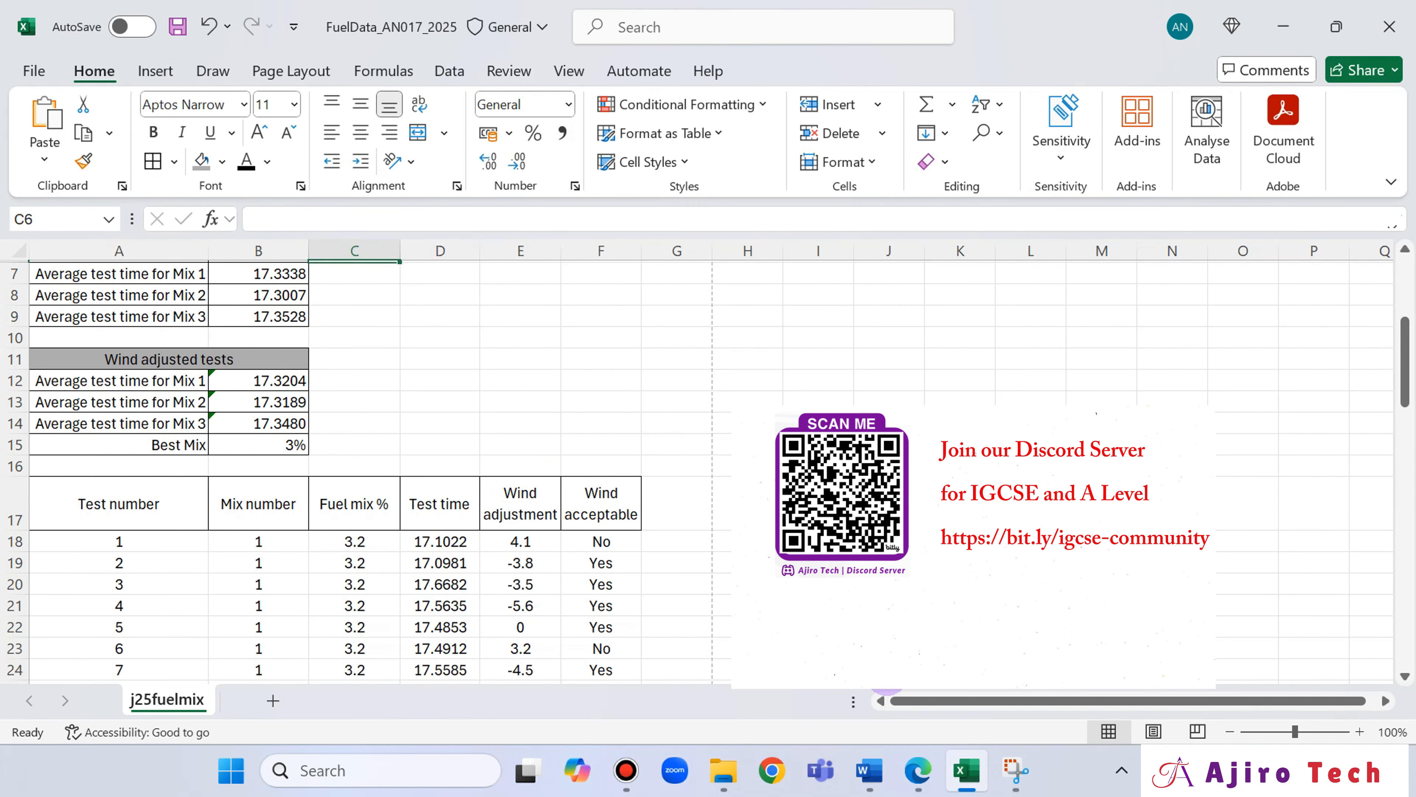
{"action": "left_click", "coordinate": [918, 770]}
{"action": "scroll", "coordinate": [703, 424], "scroll_direction": "up", "scroll_amount": 3}
{"action": "scroll", "coordinate": [703, 424], "scroll_direction": "down", "scroll_amount": 2}
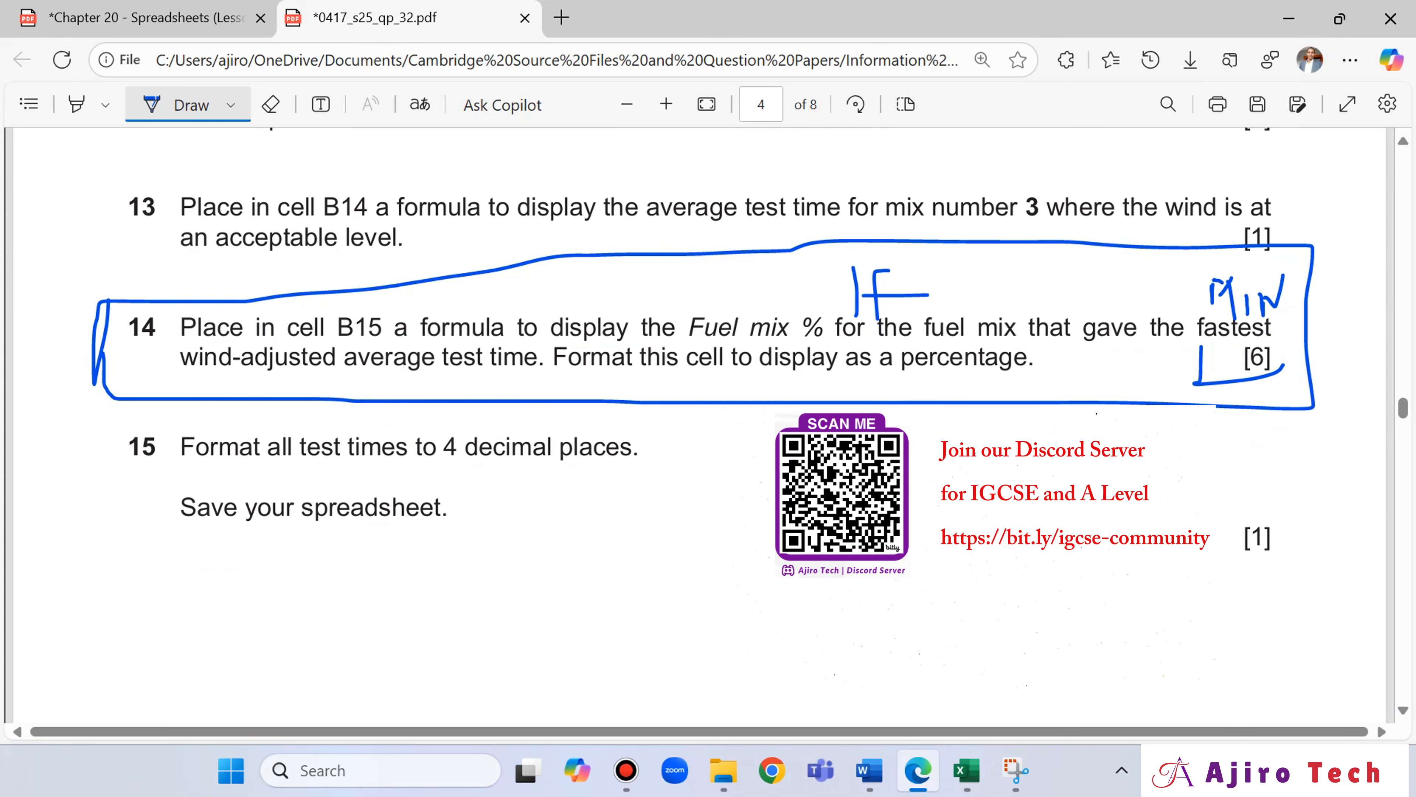